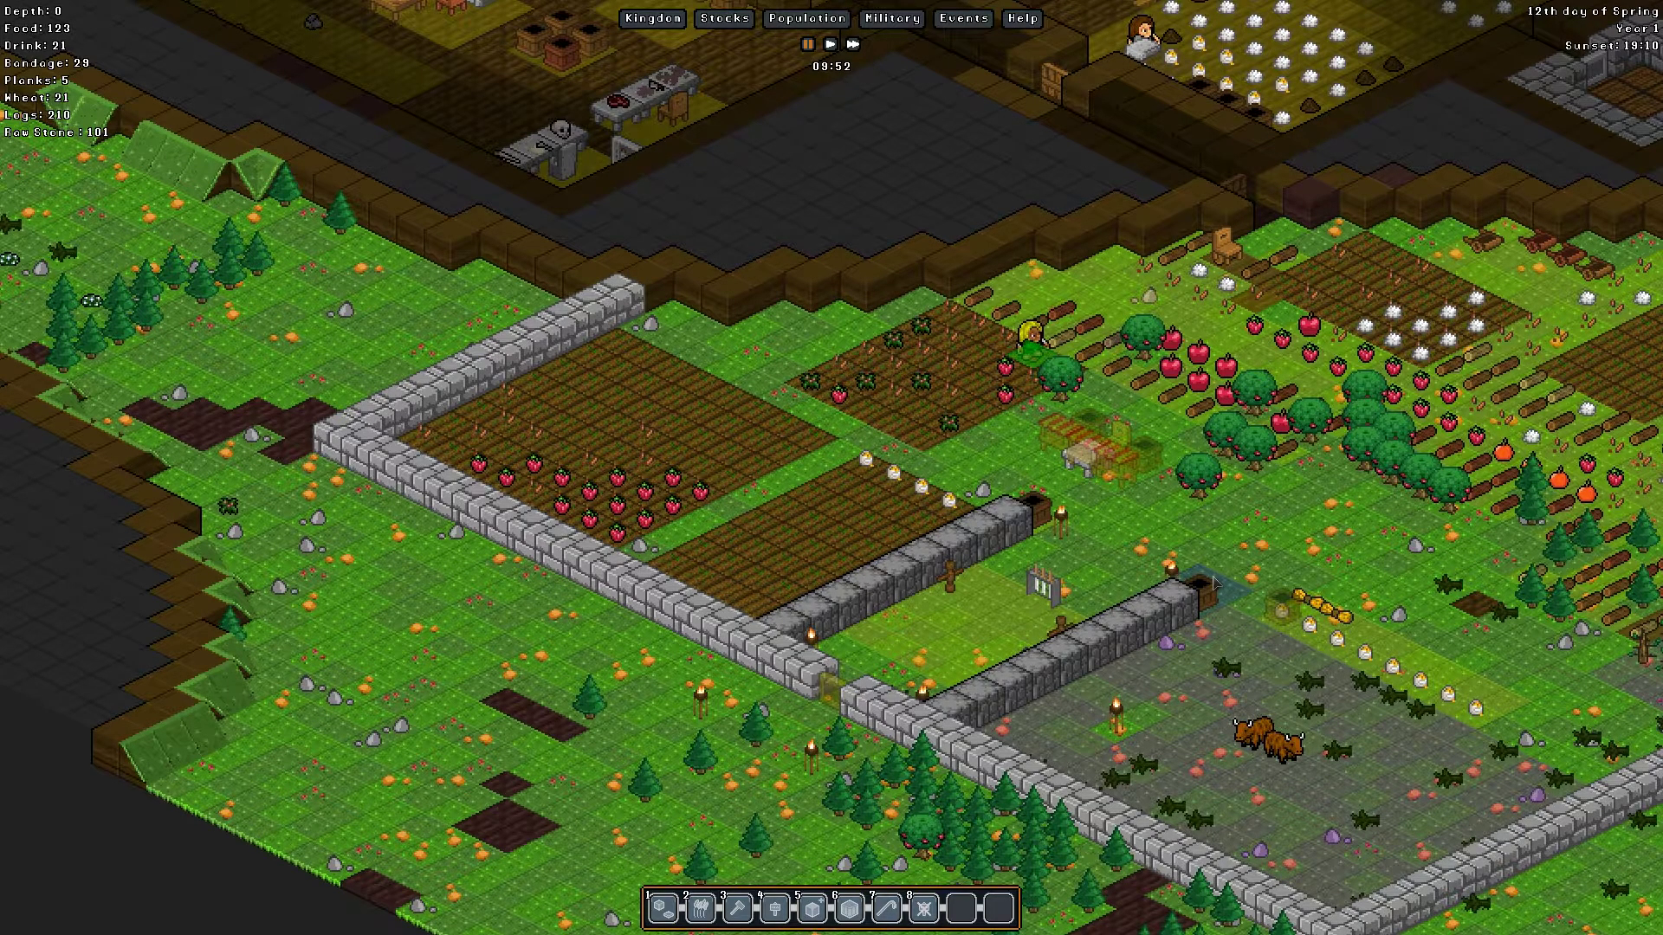
Step: Pan across the surface farms, orchard, walled pasture, forest and river cliffs
key(d)
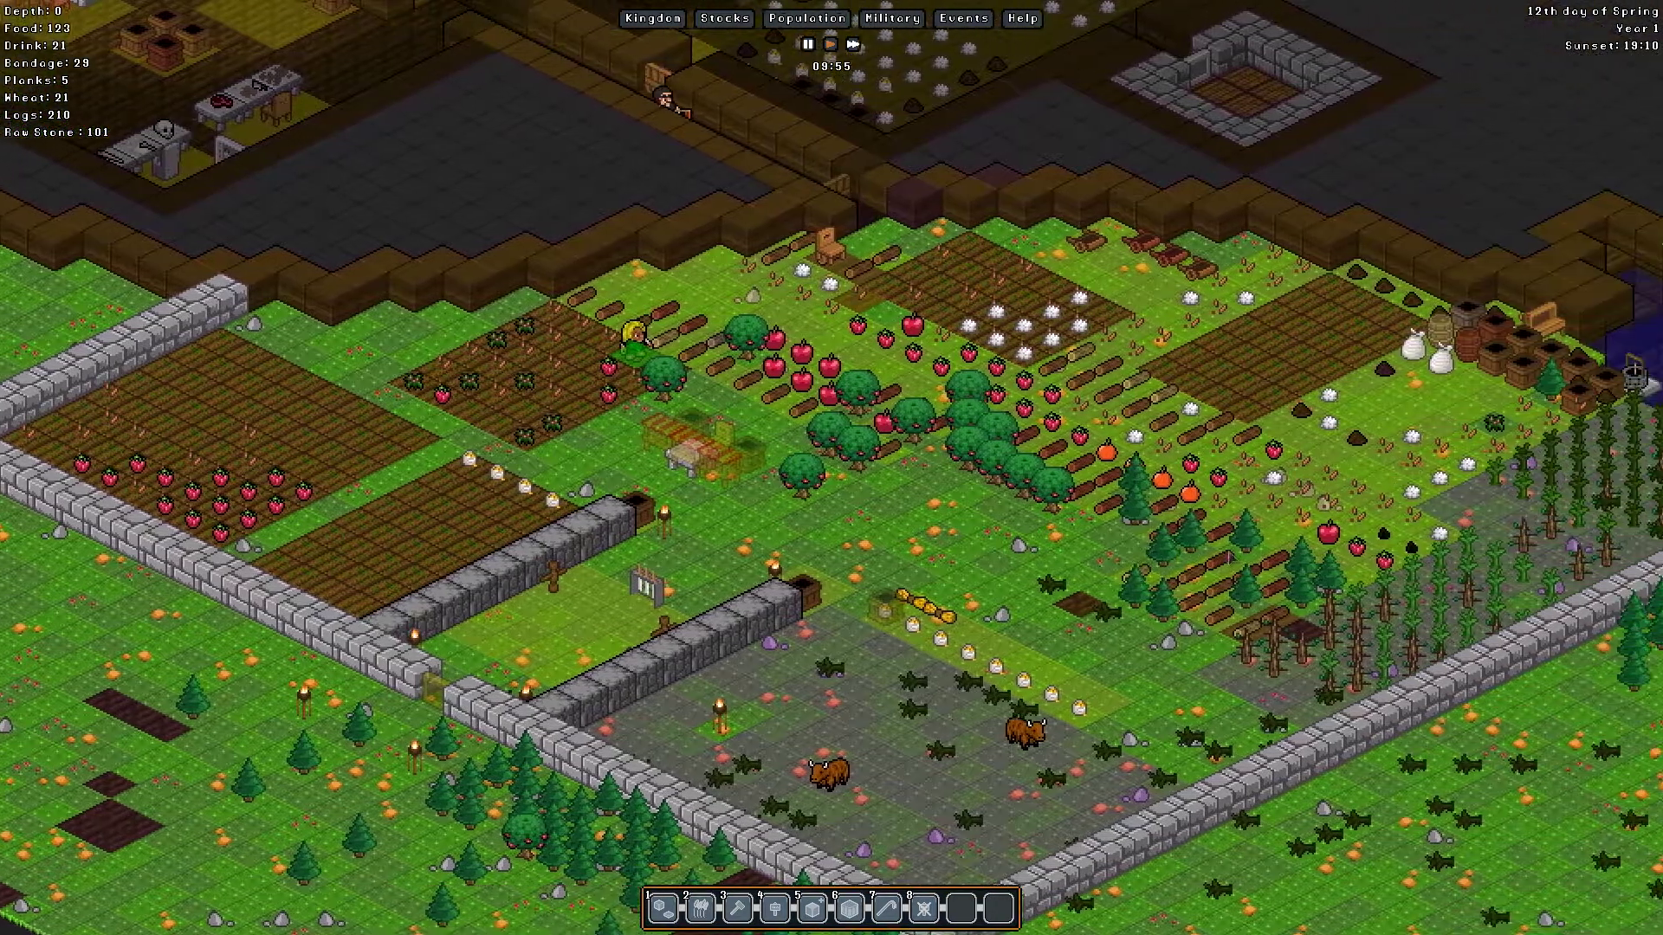
key(w)
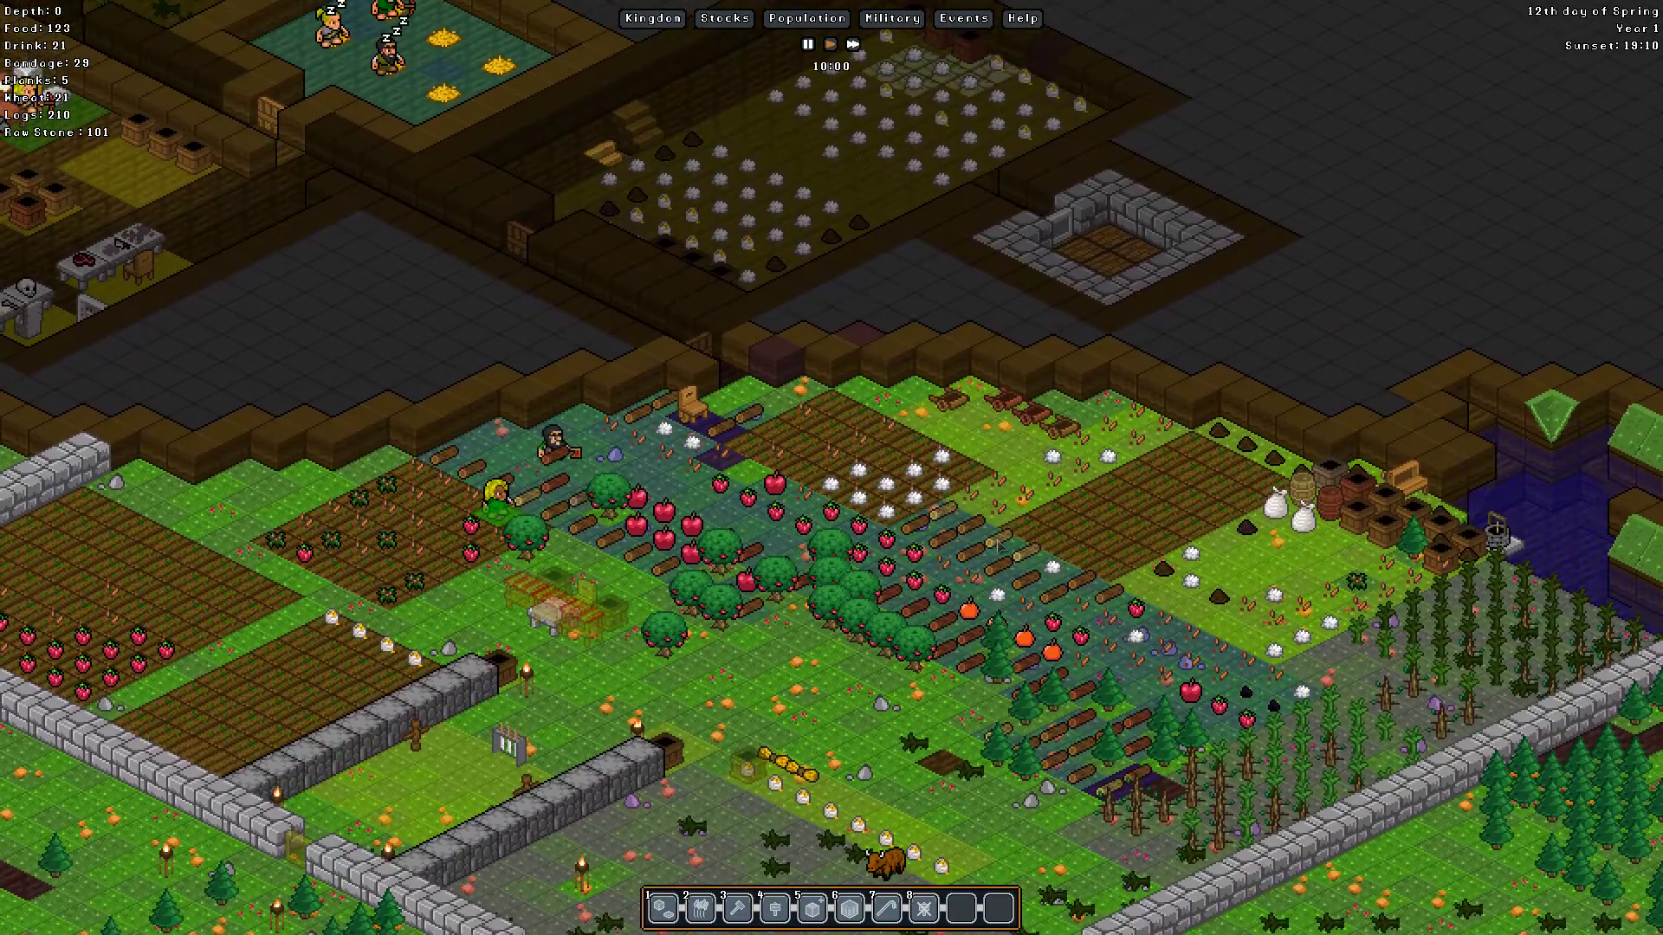
scroll(997, 547, up, 1)
key(a)
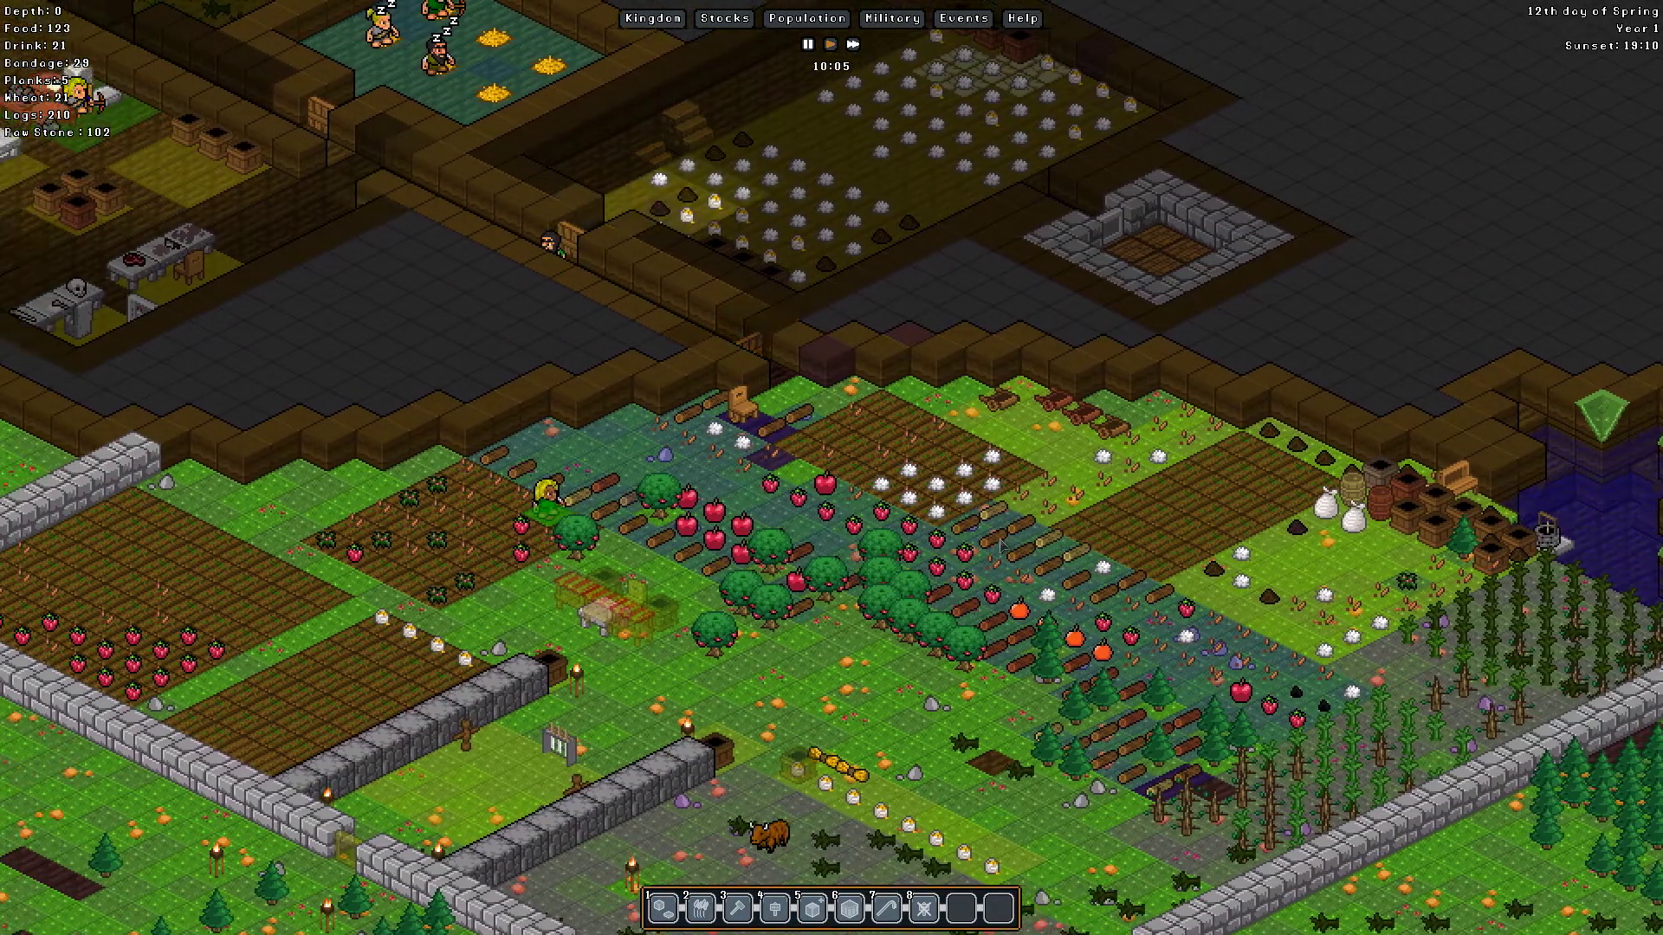
key(s)
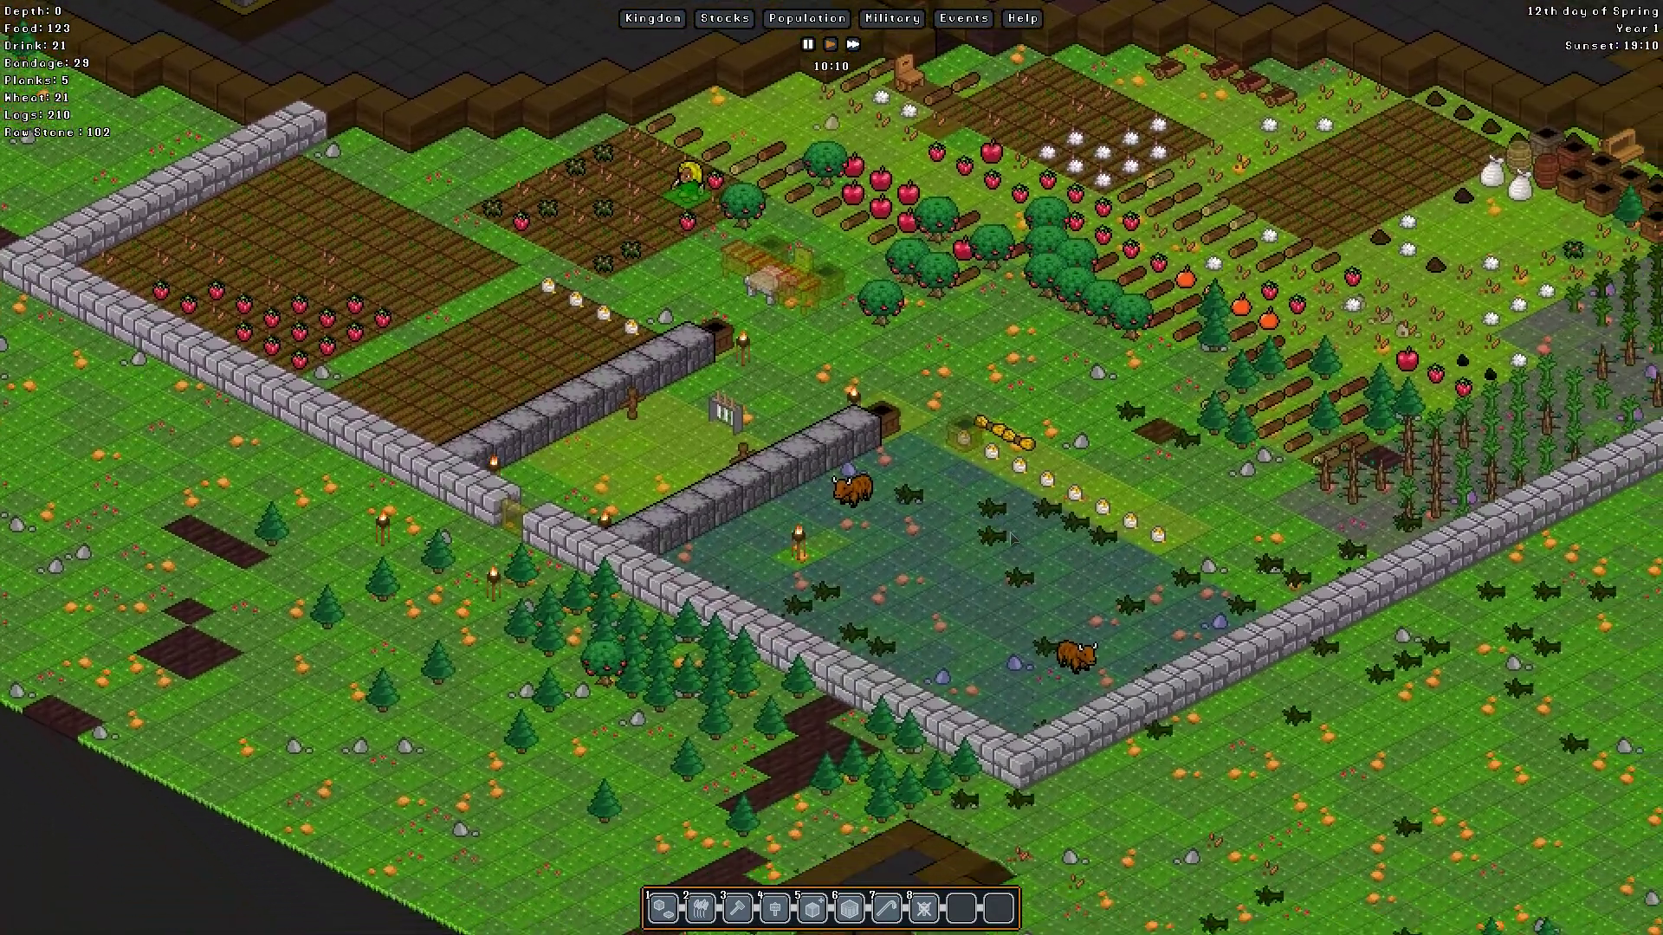
key(d)
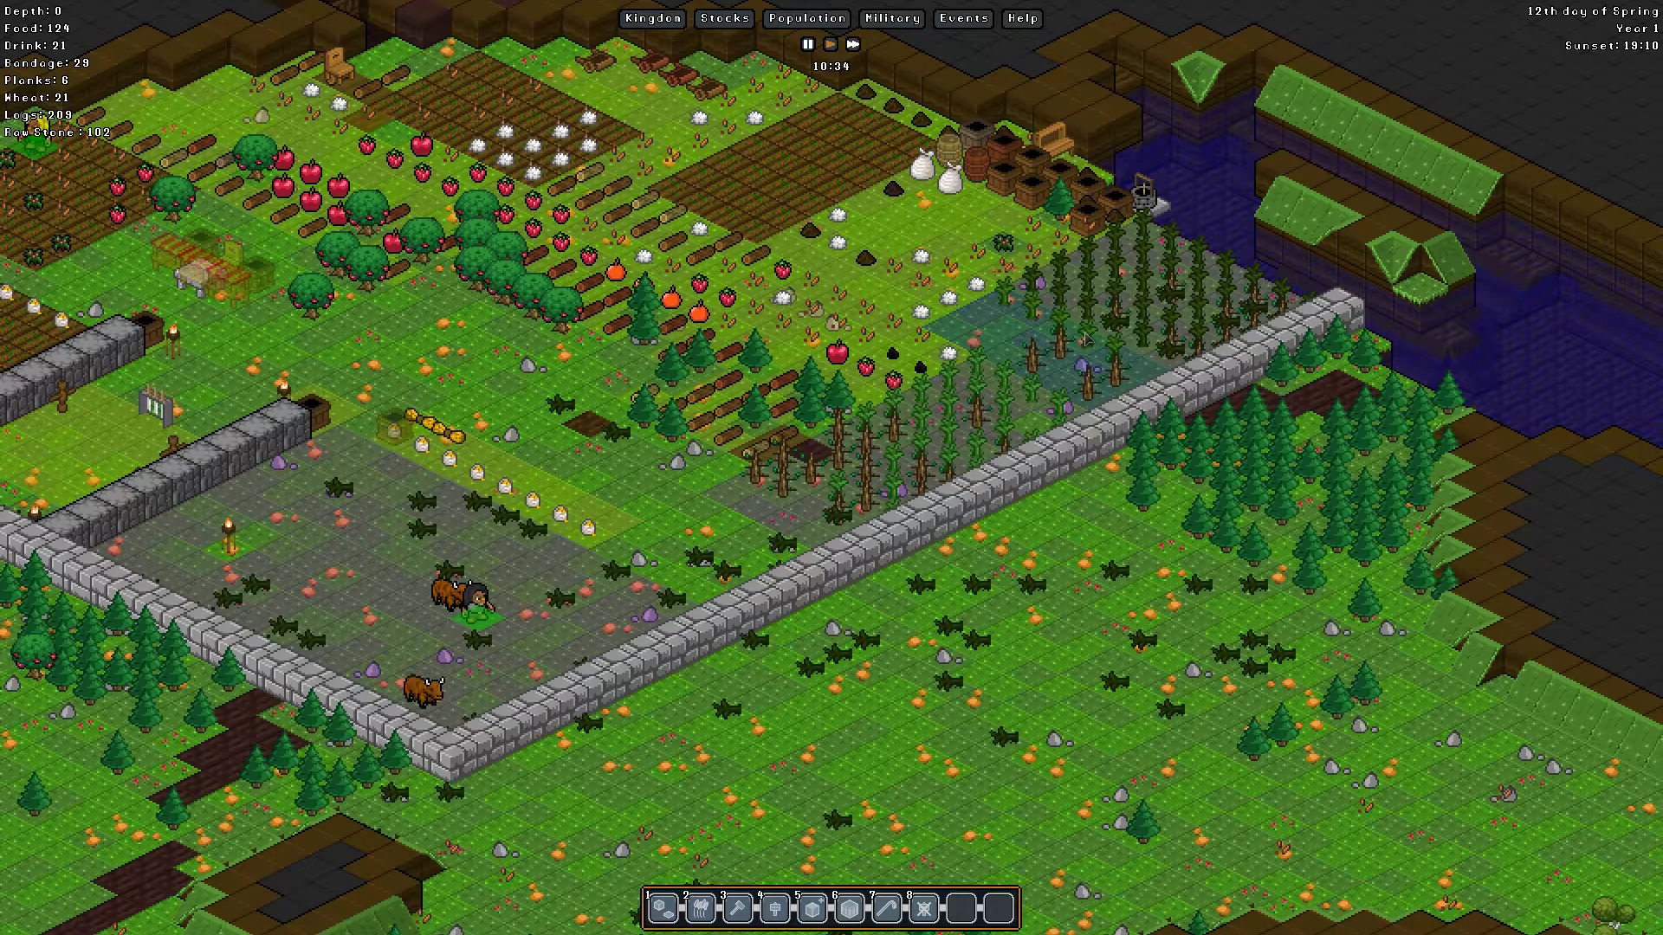
Step: Inspect the birch grove zone's details, then pan back over the farms and pasture
click(997, 348)
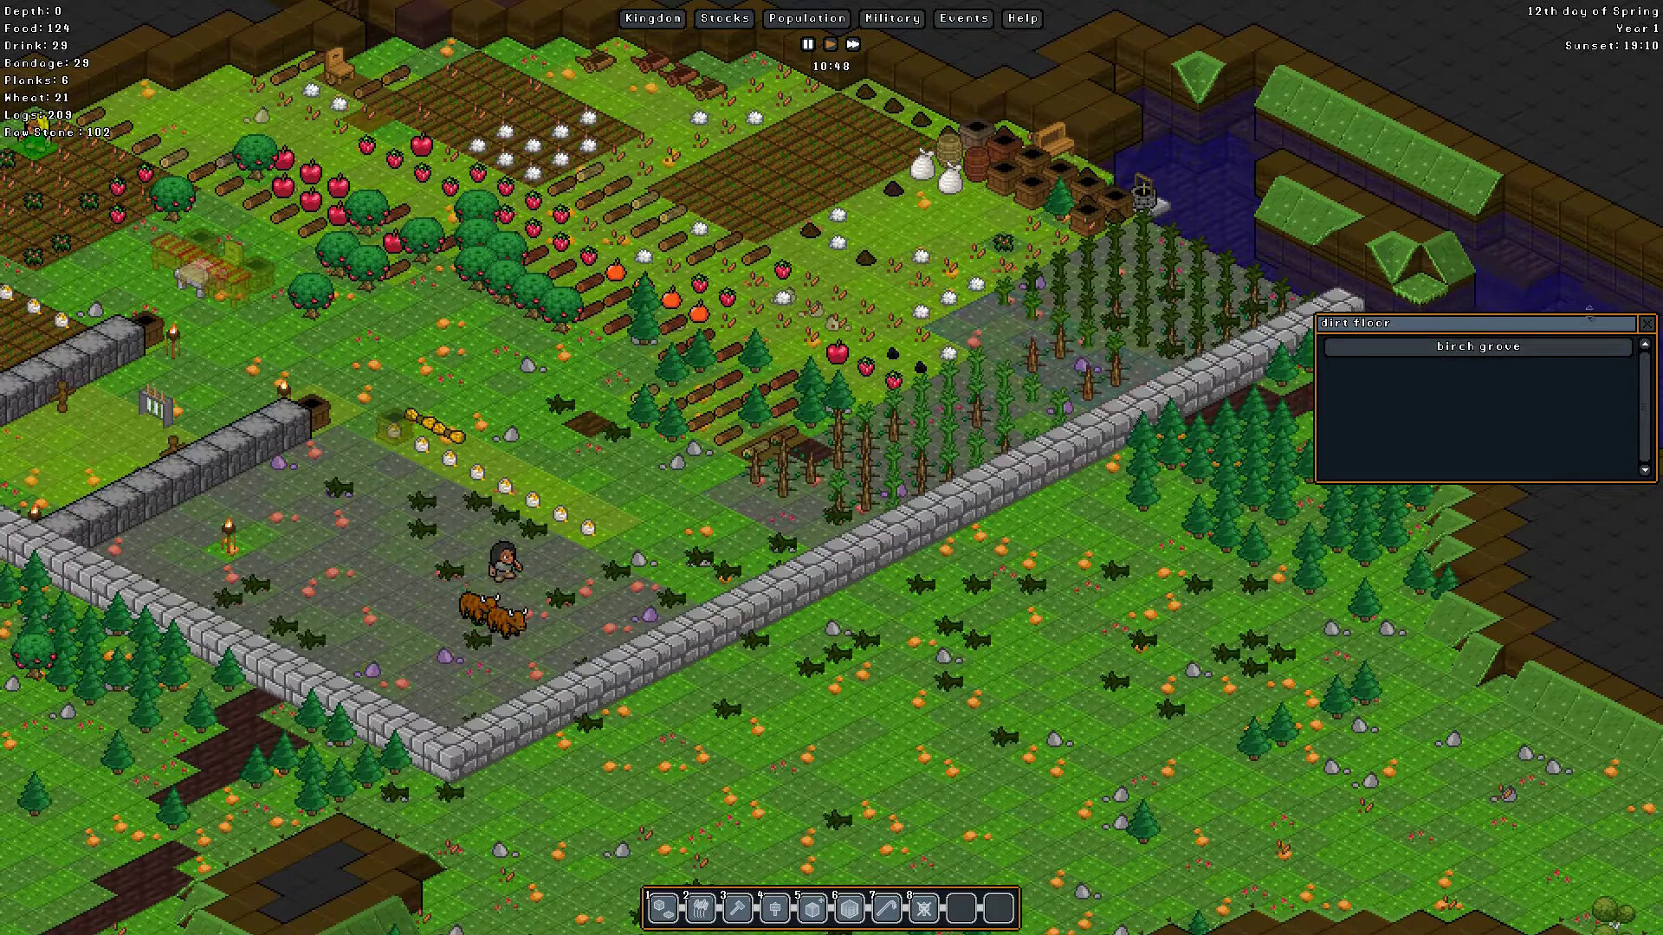
click(1643, 325)
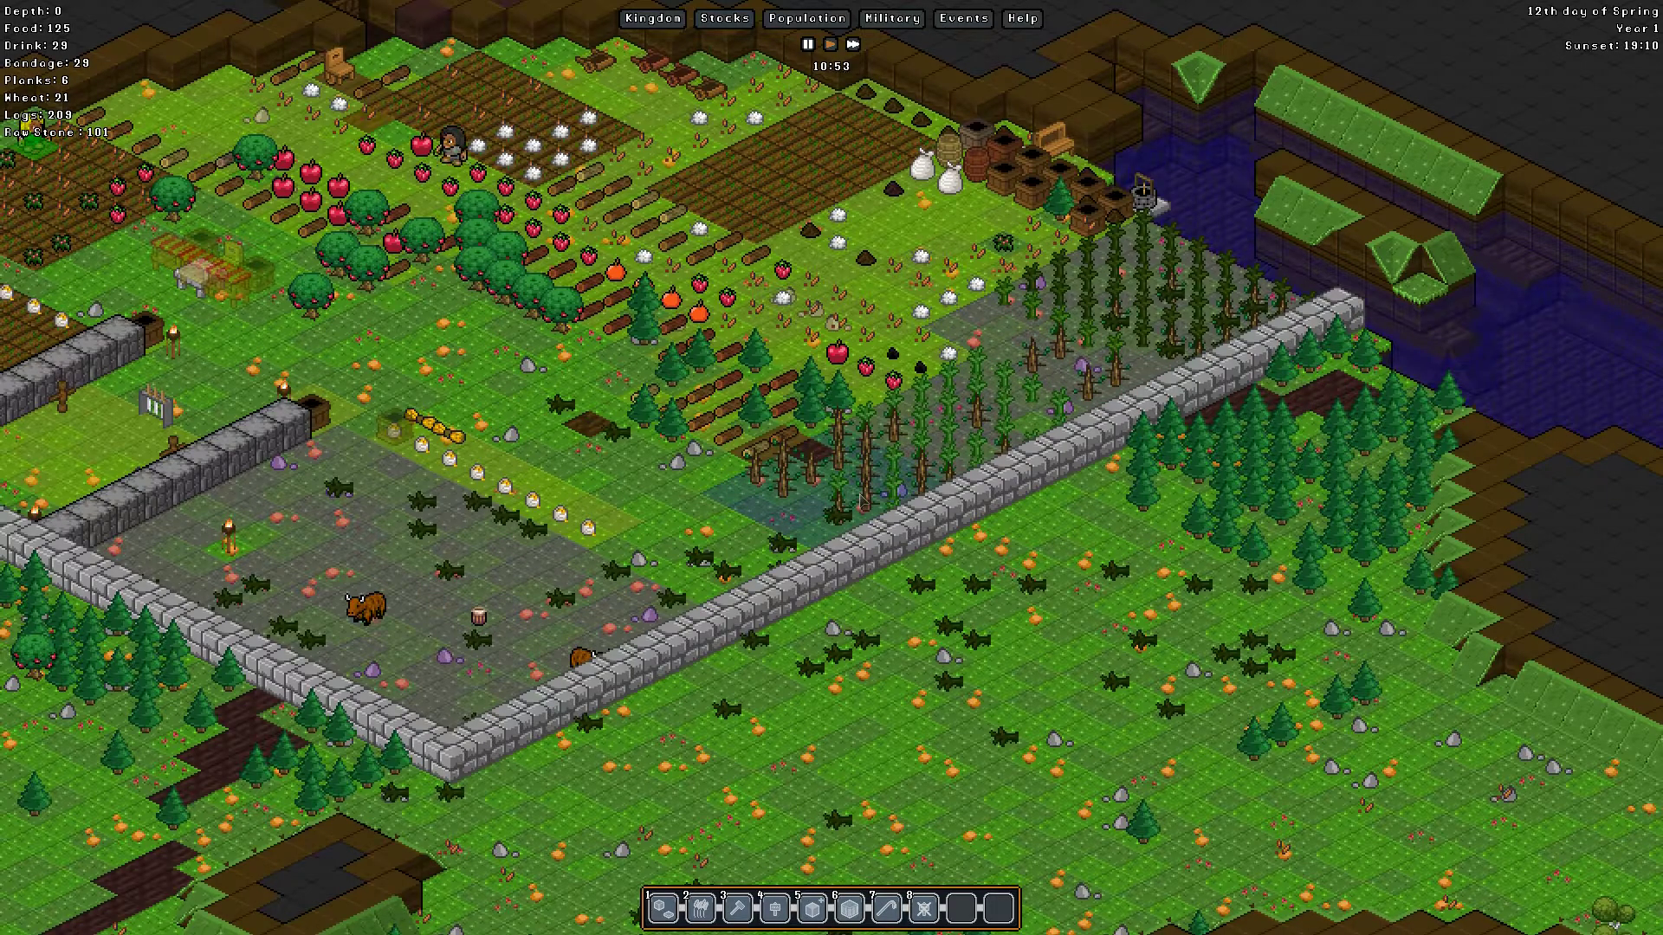
key(w)
key(a)
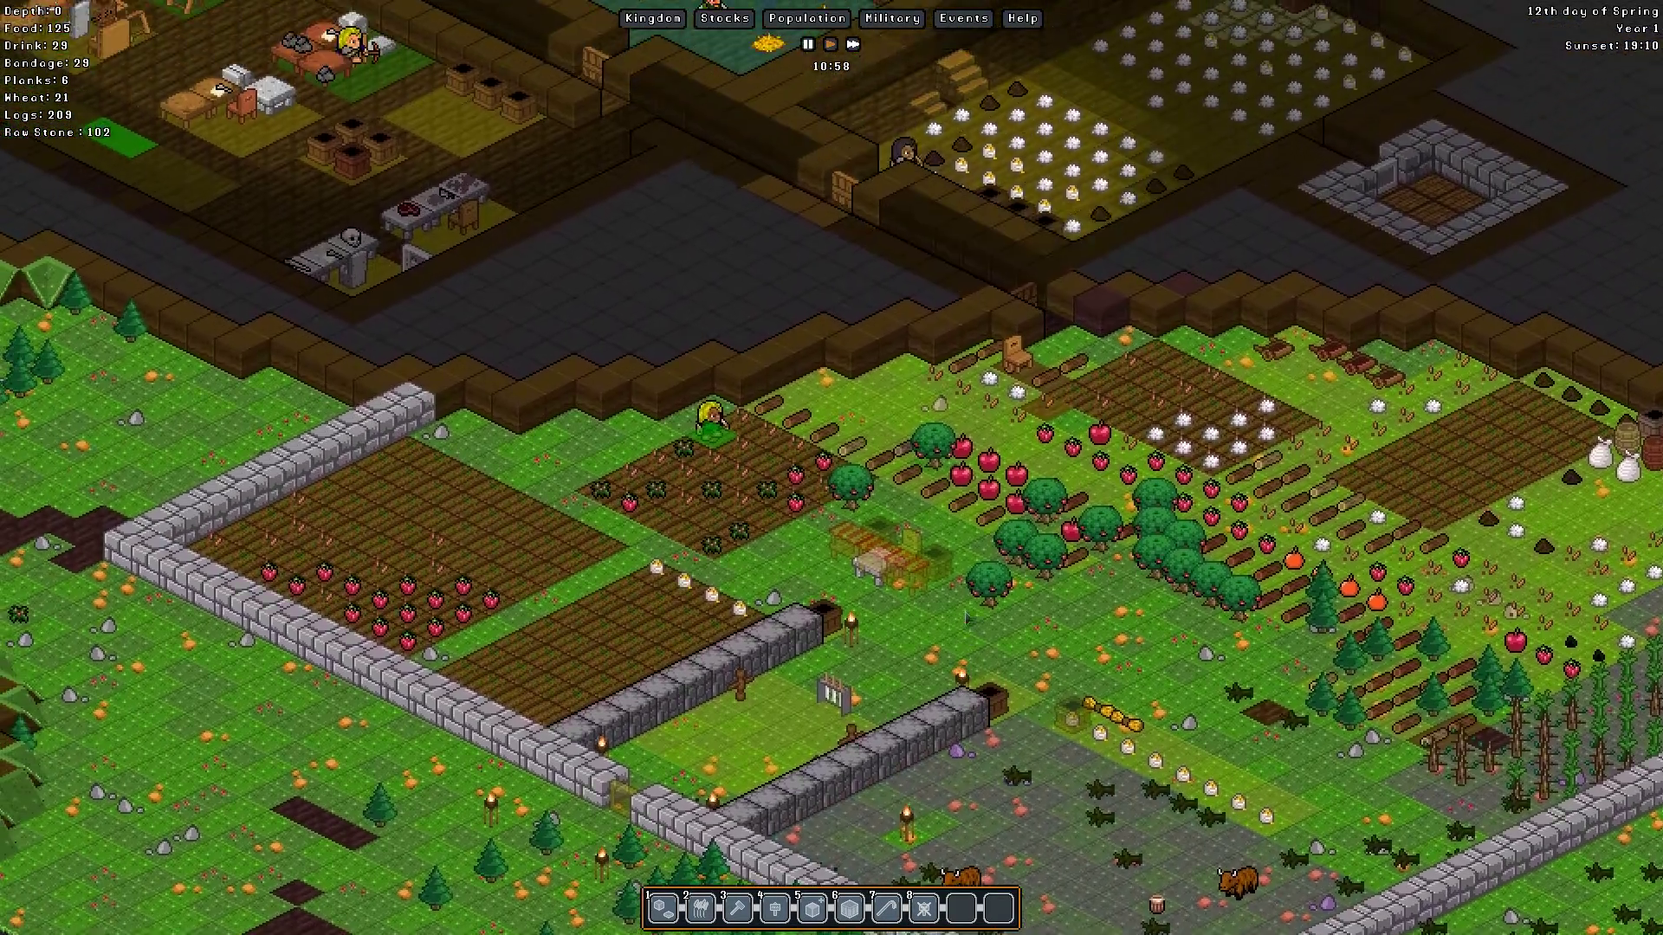
key(s)
key(d)
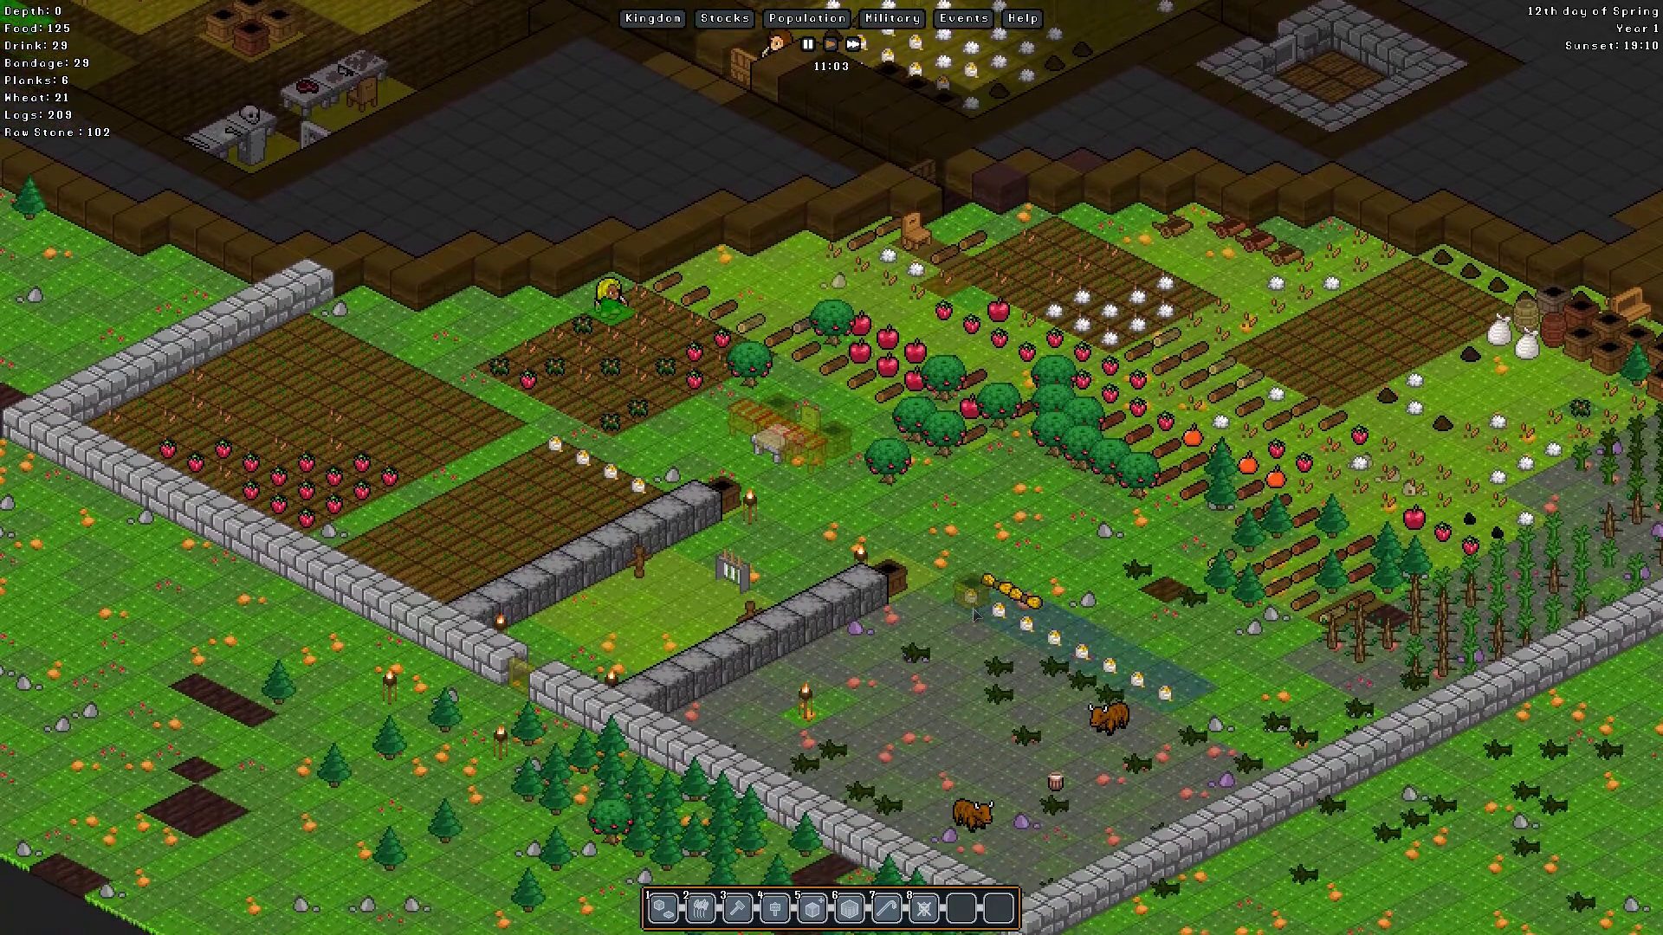
key(s)
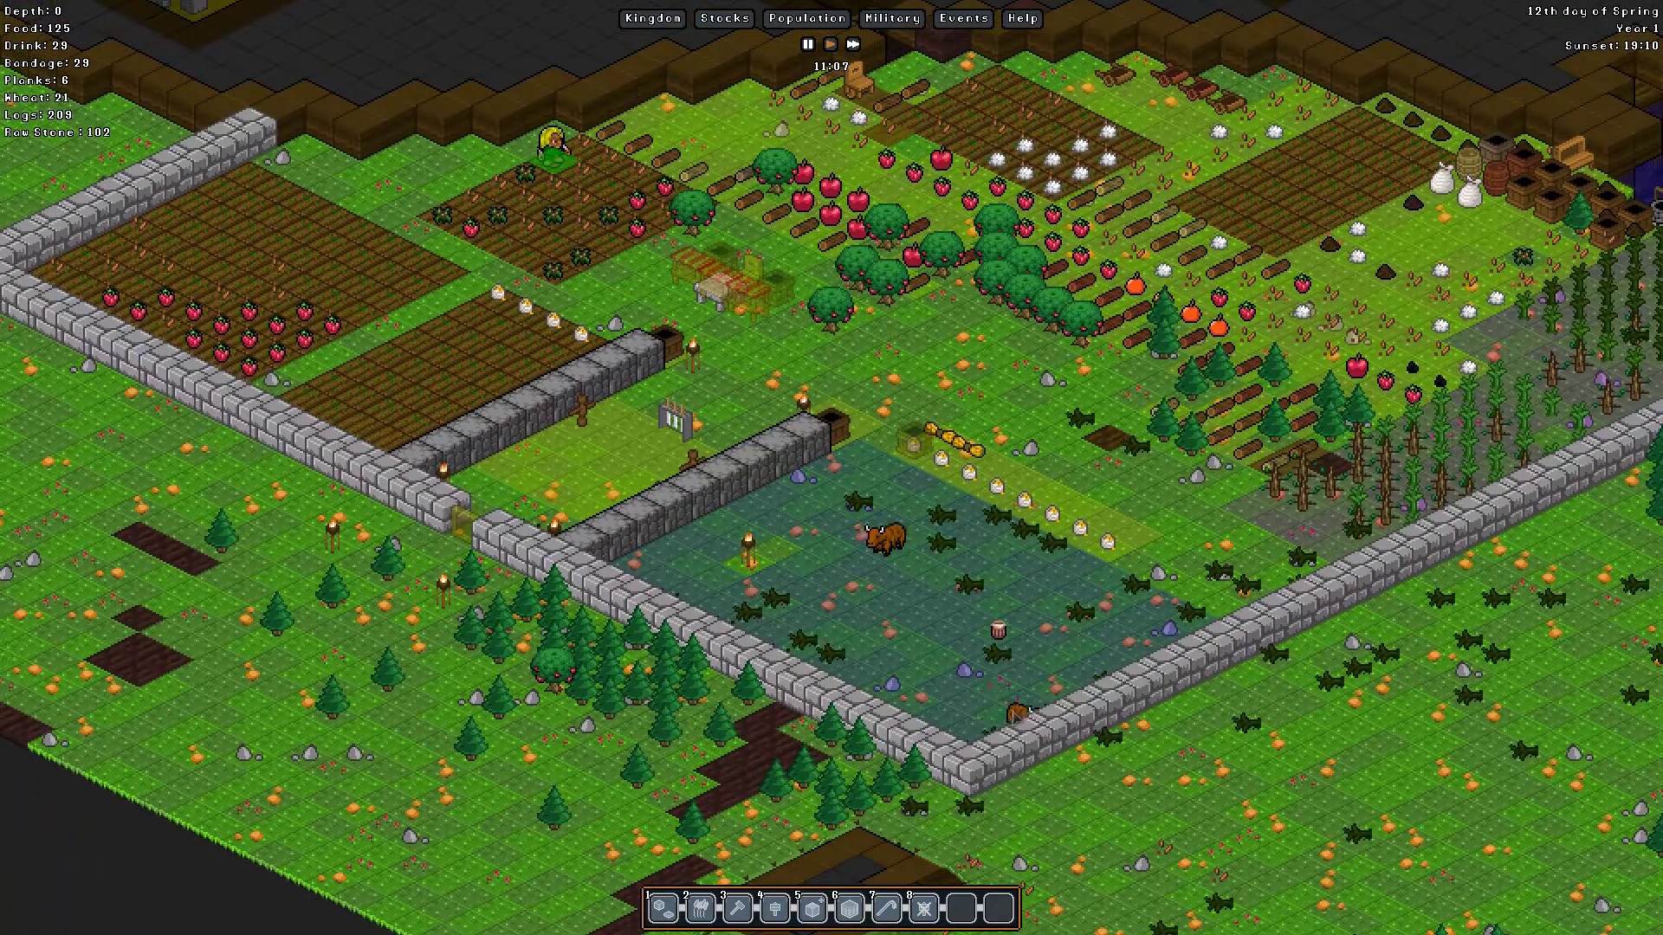
Step: Shift the view between the farms and the underground rooms until the underground level shows
key(w)
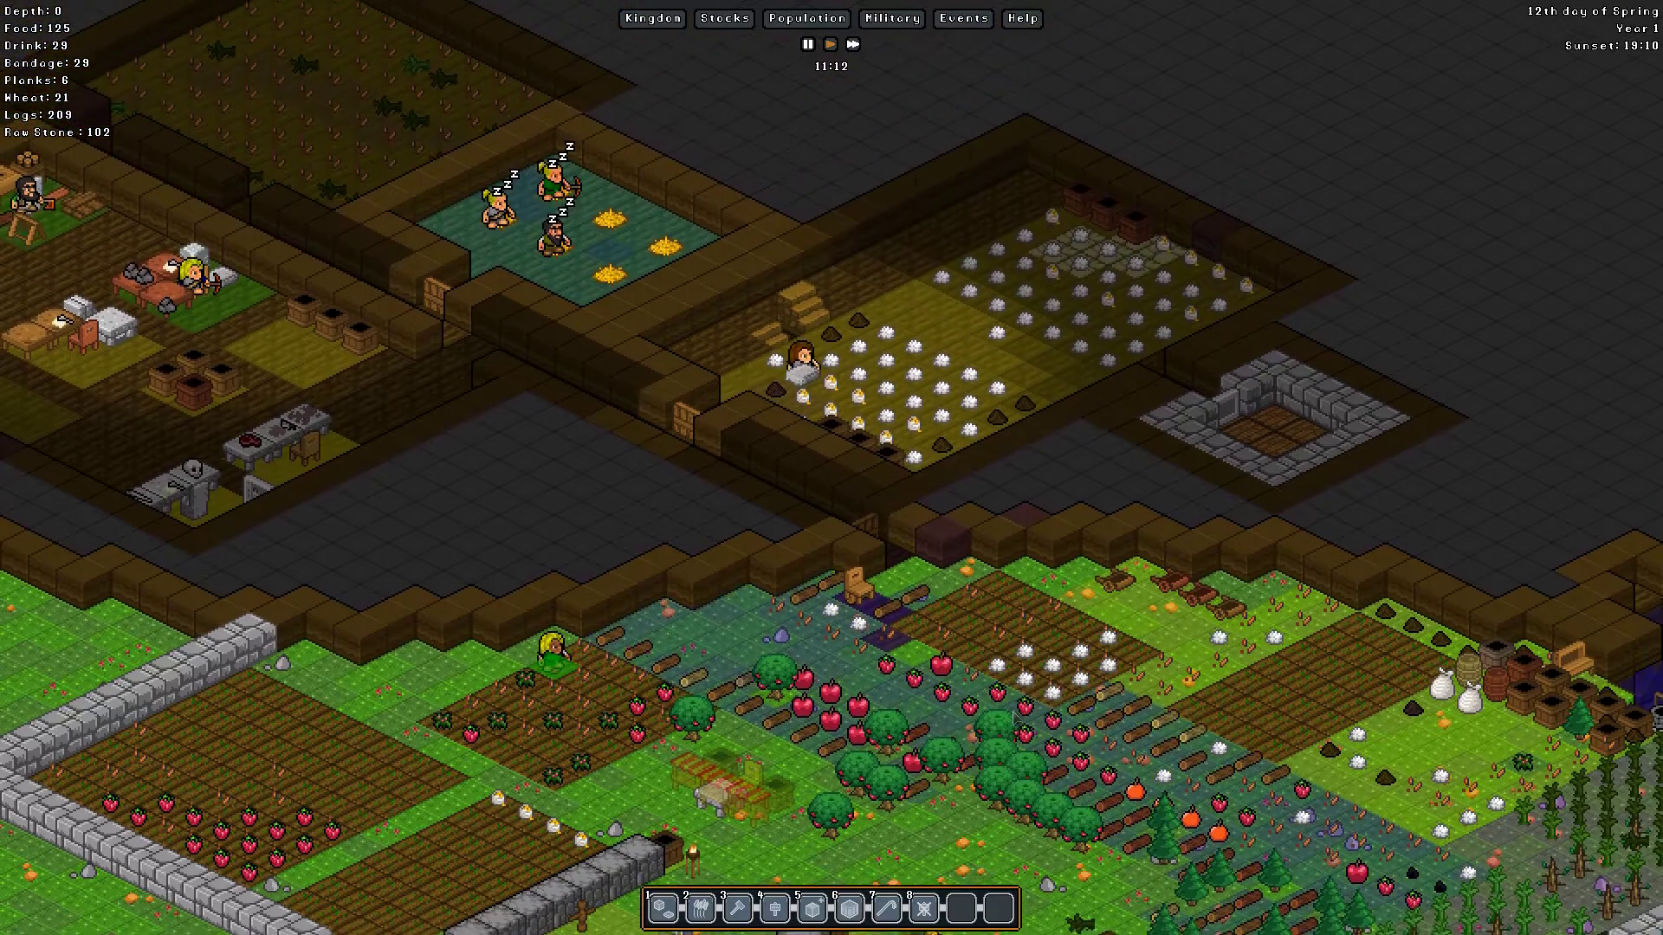
key(w)
key(s)
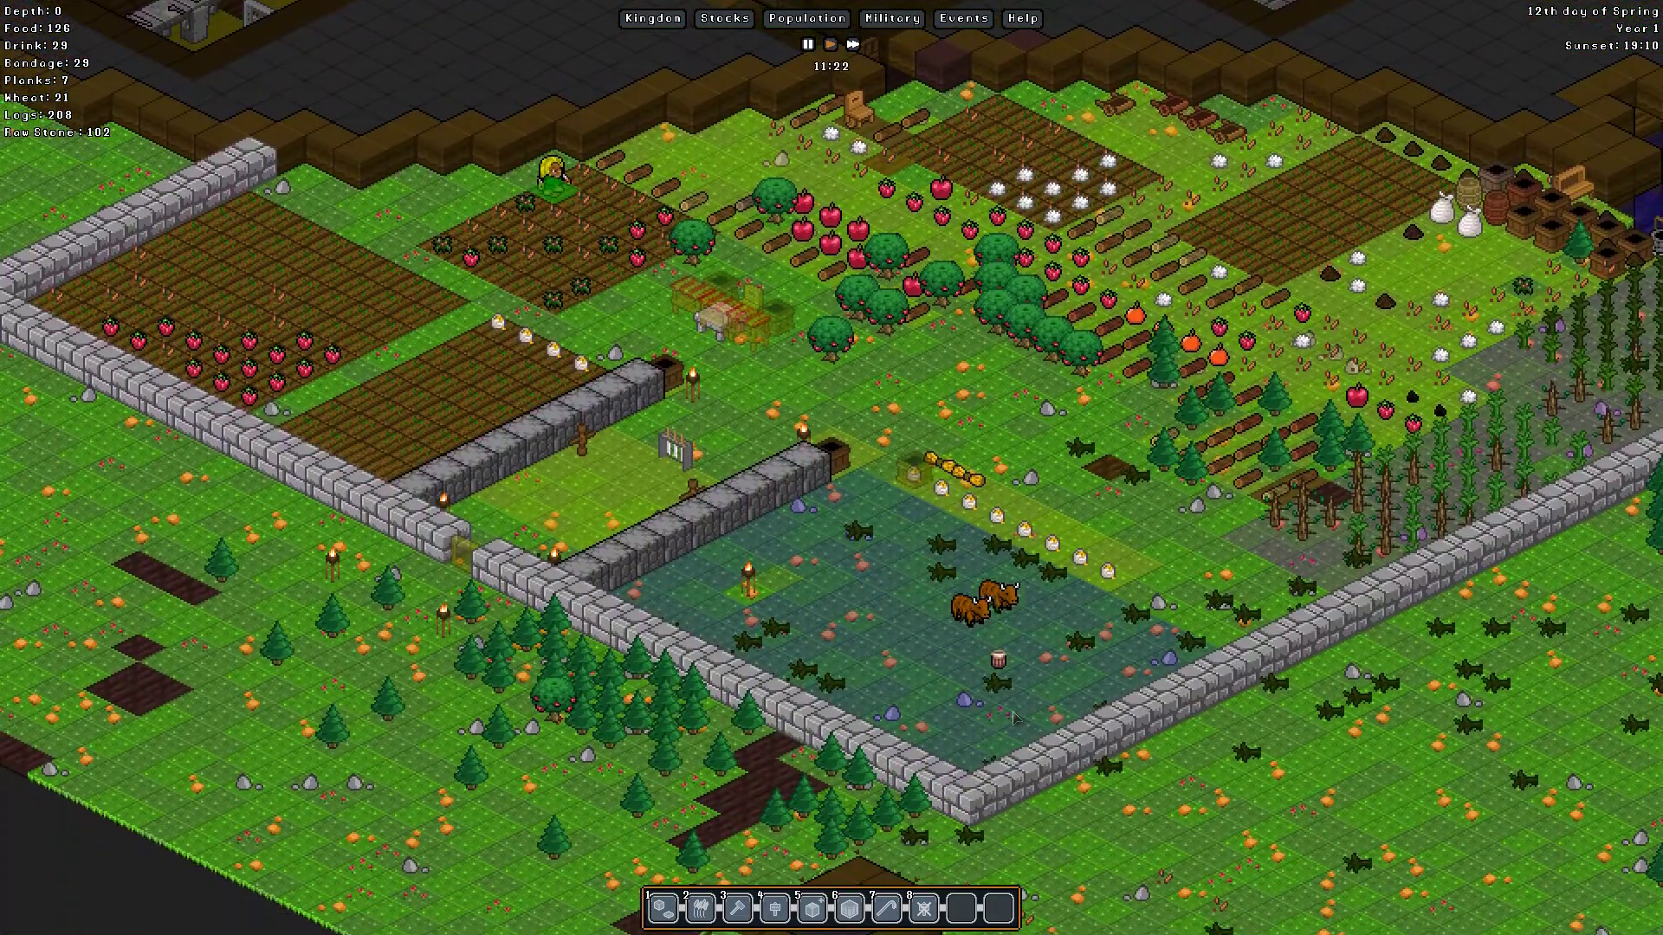
key(d)
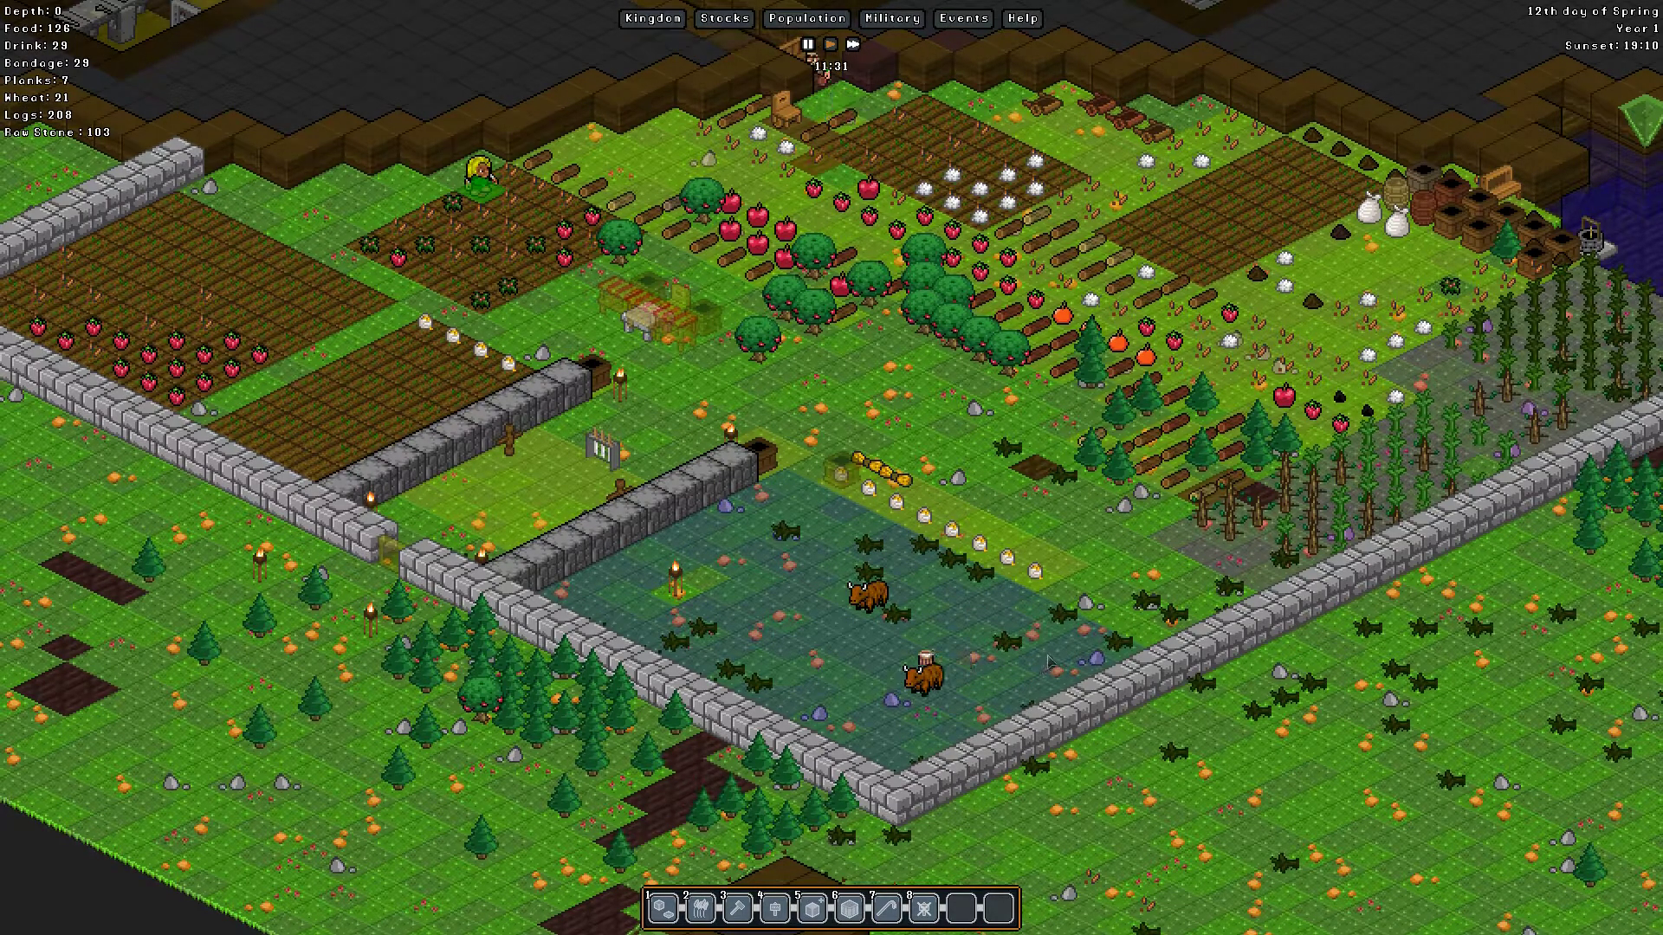
key(w)
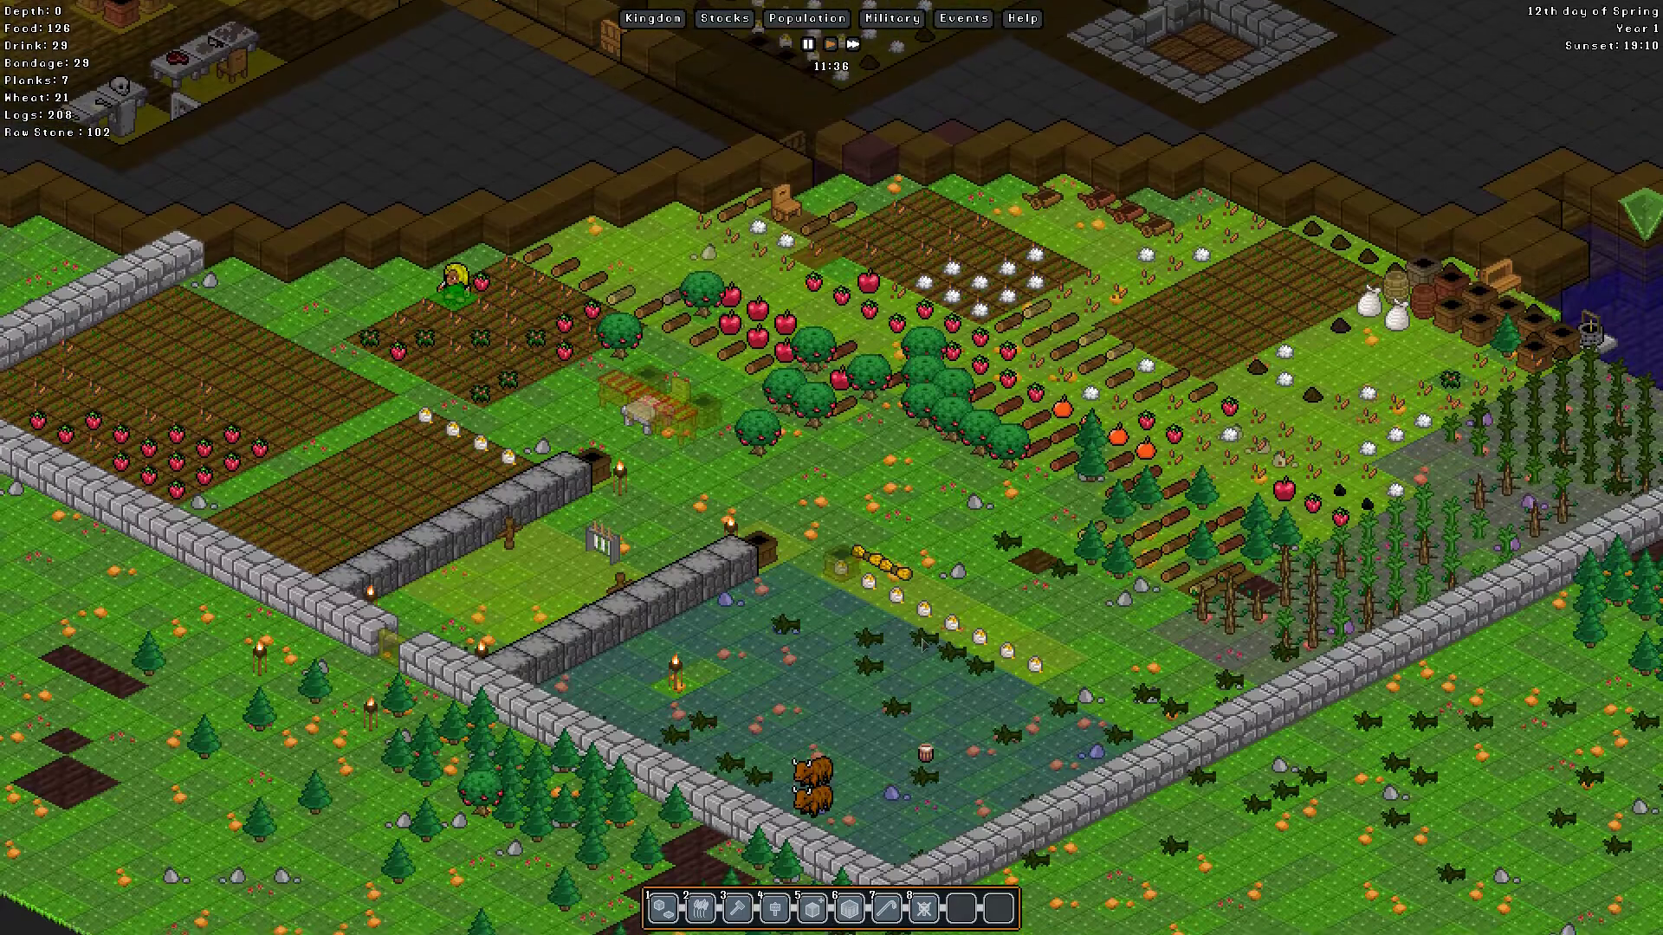
key(a)
scroll(782, 601, down, 1)
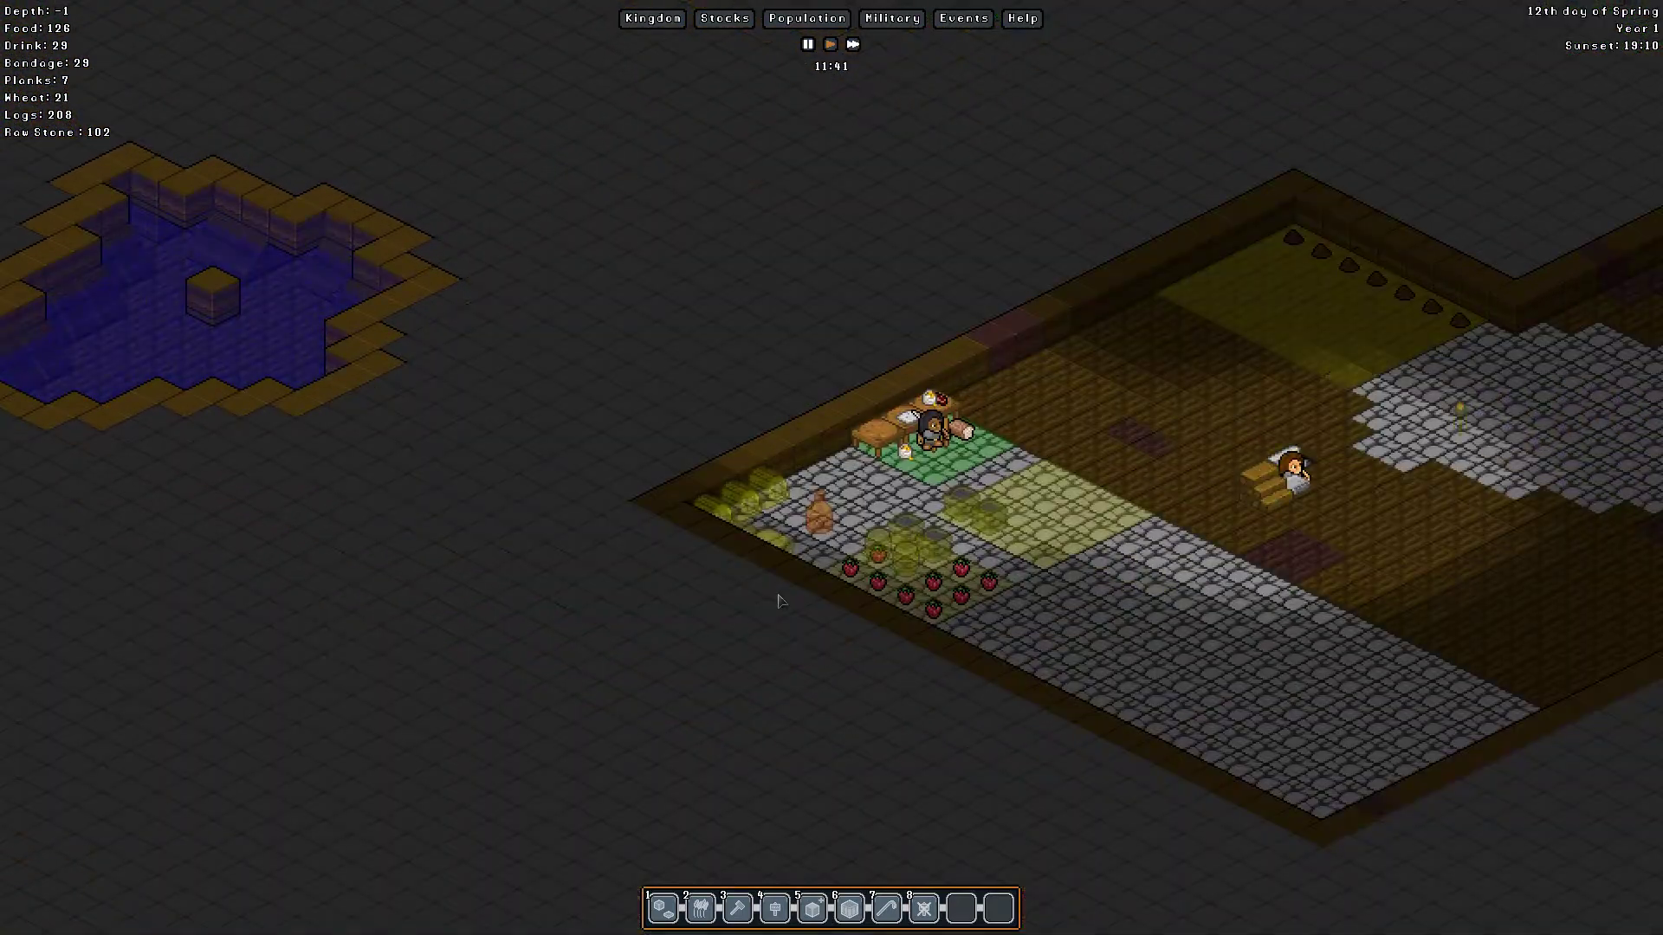
Step: Check the kitchen's wheat bread, then descend past the brick-walled level to the stone room
key(d)
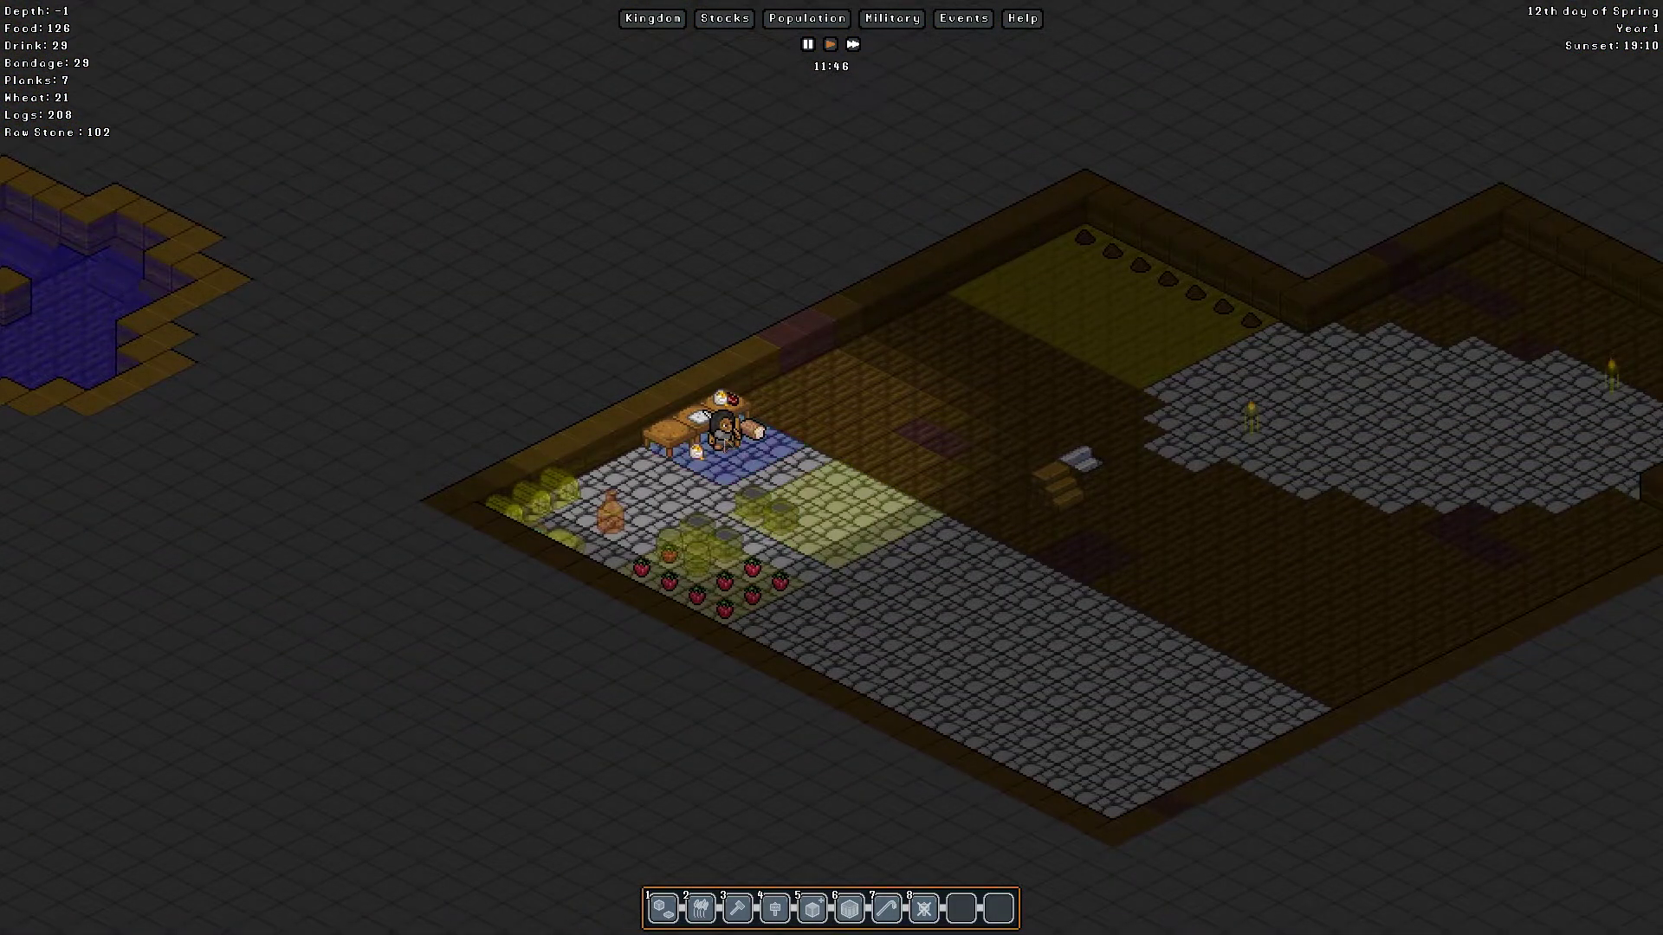
click(1058, 484)
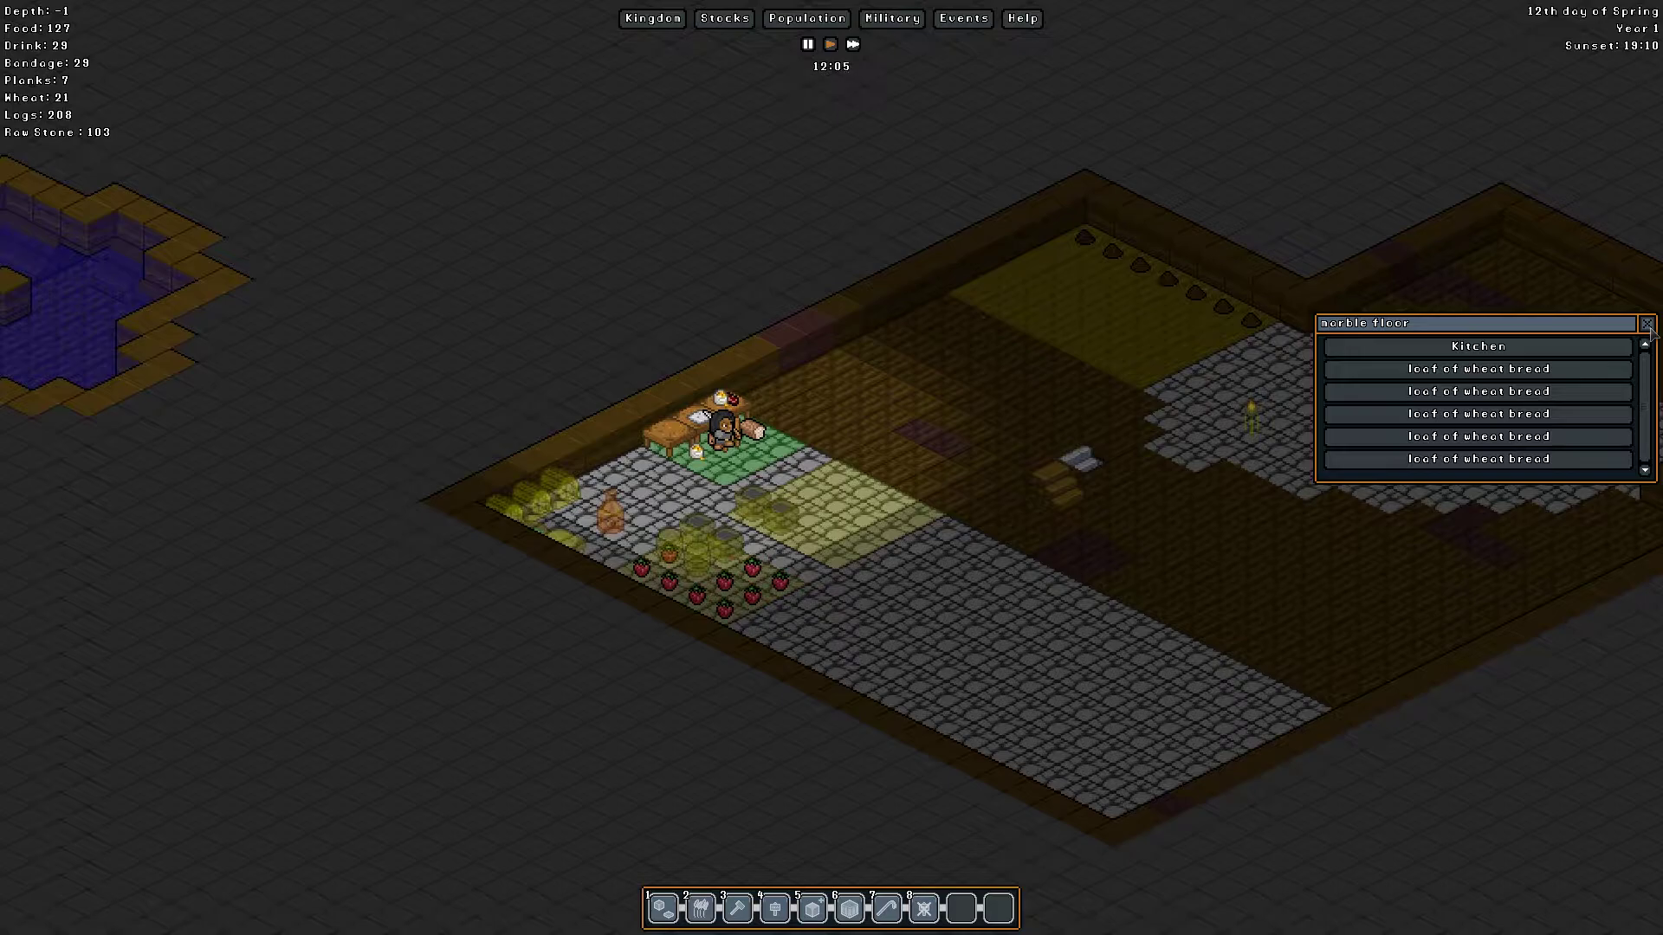
click(1647, 324)
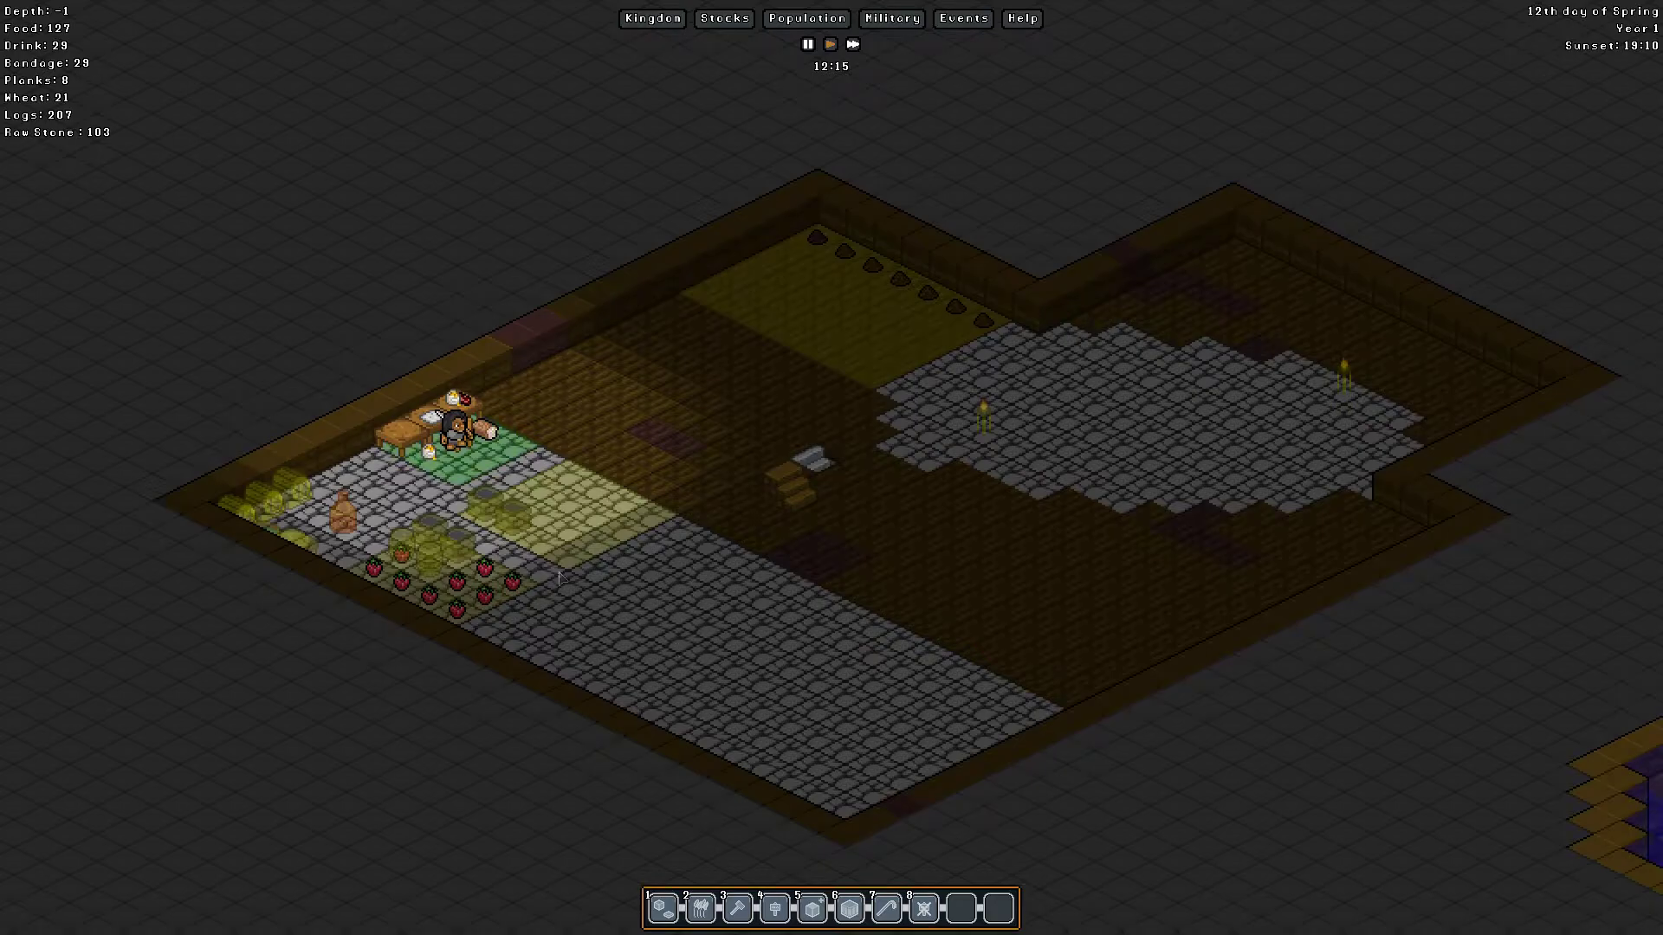
scroll(814, 630, up, 1)
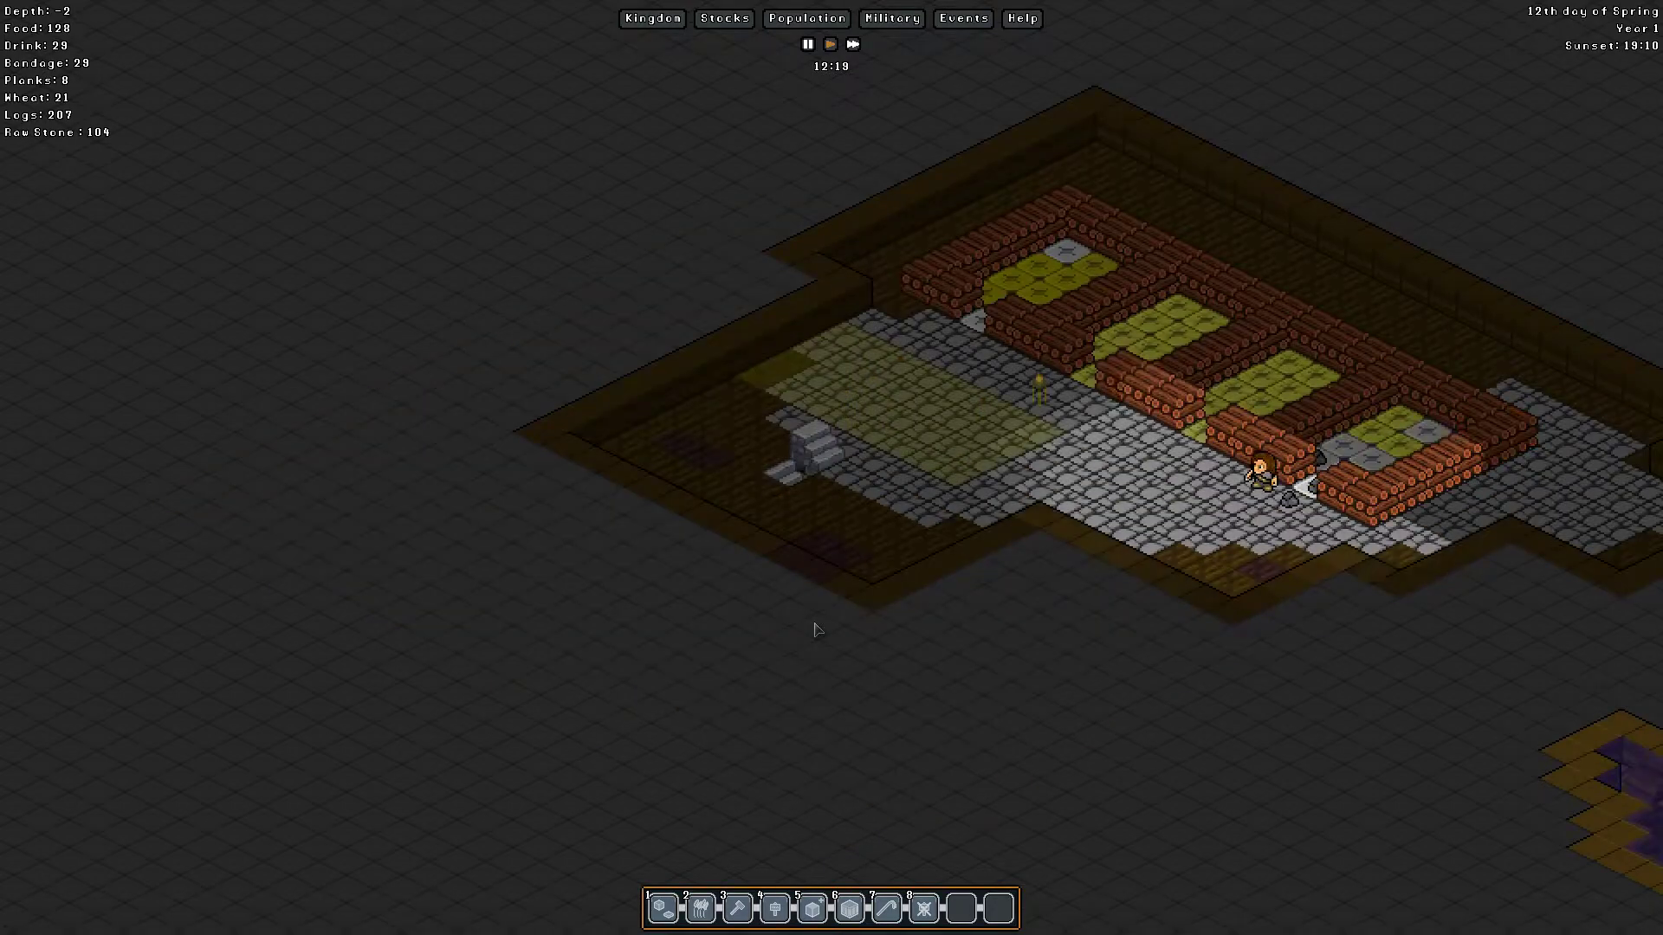
scroll(971, 648, down, 1)
scroll(972, 647, up, 1)
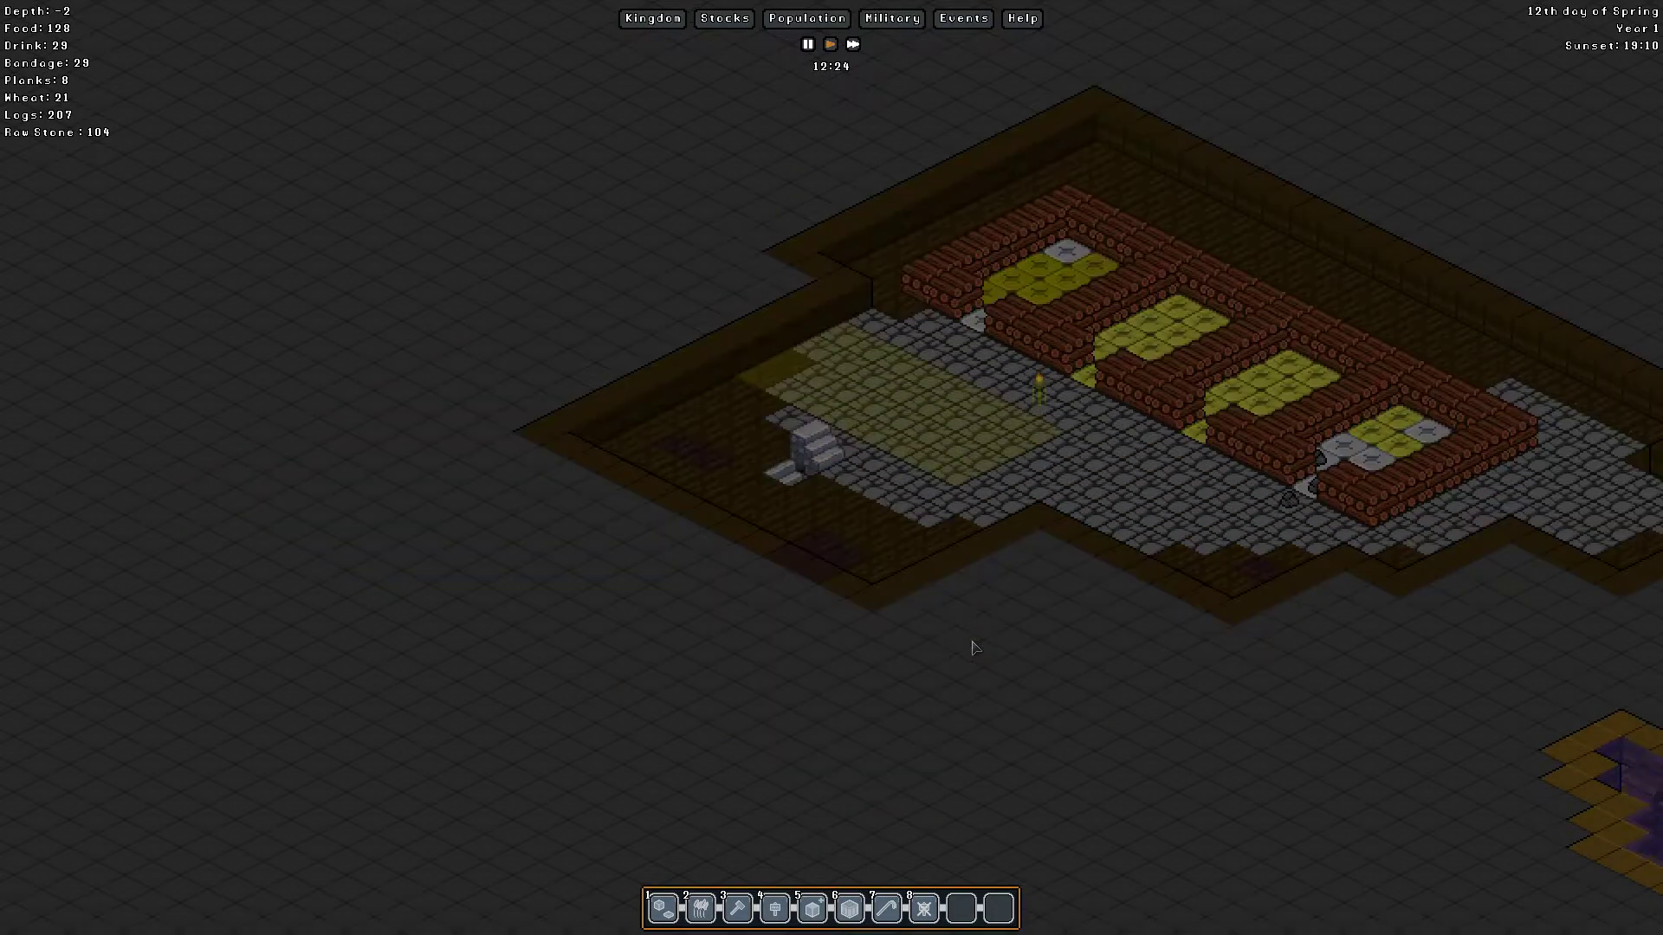
key(Right)
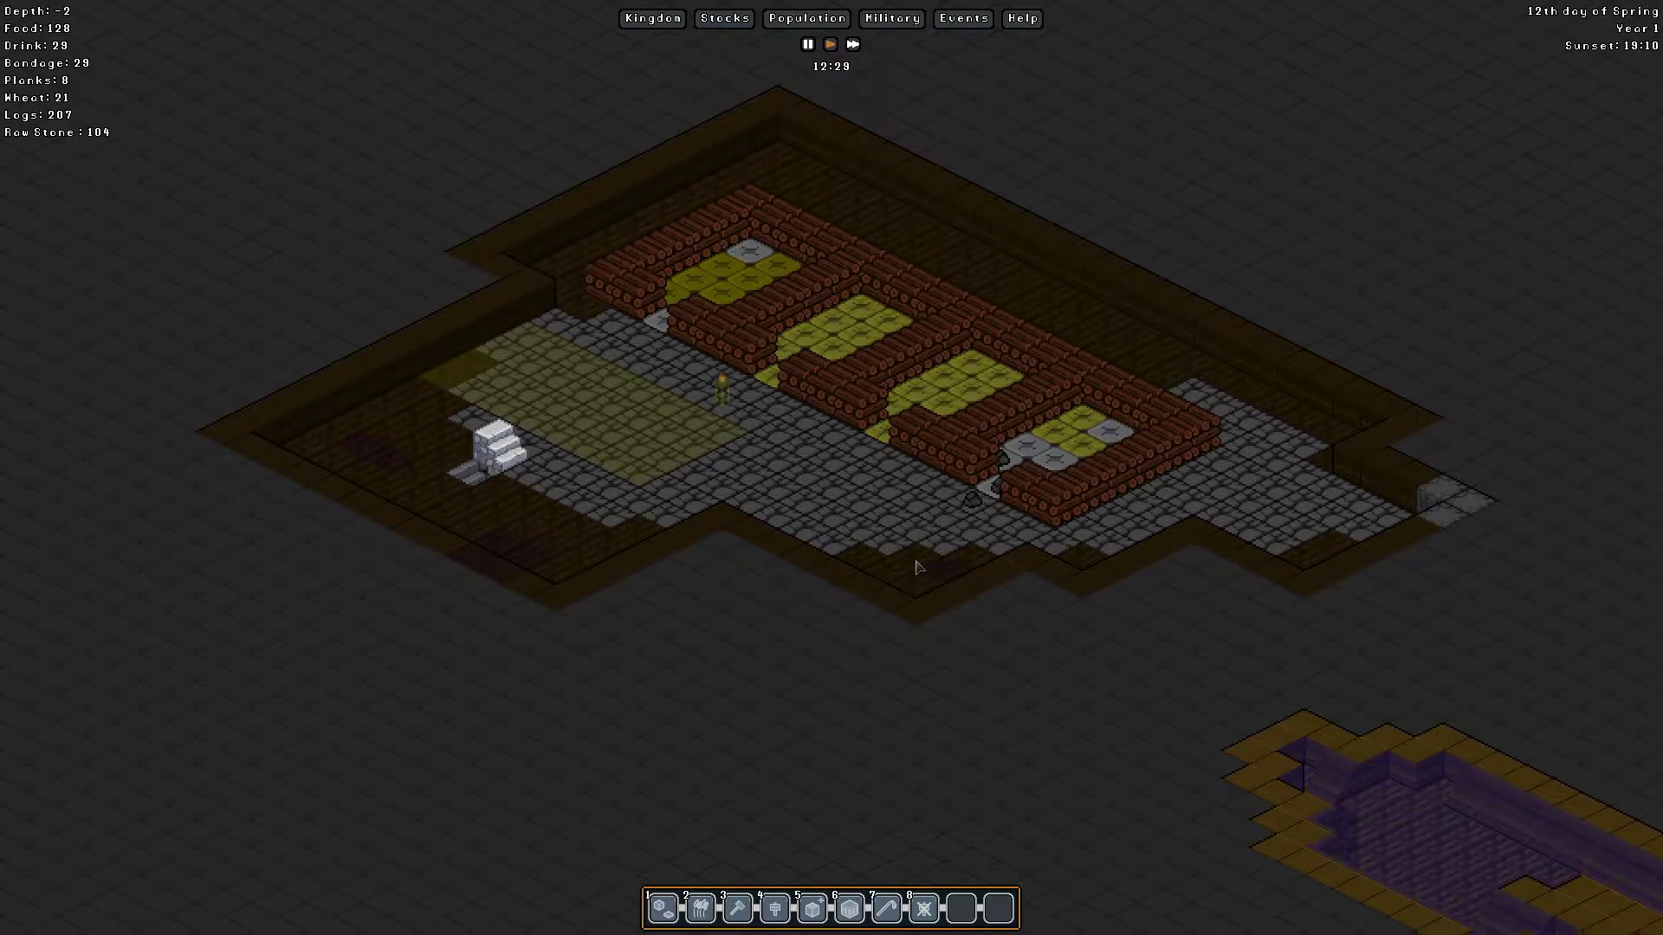
scroll(917, 568, up, 1)
scroll(916, 568, up, 1)
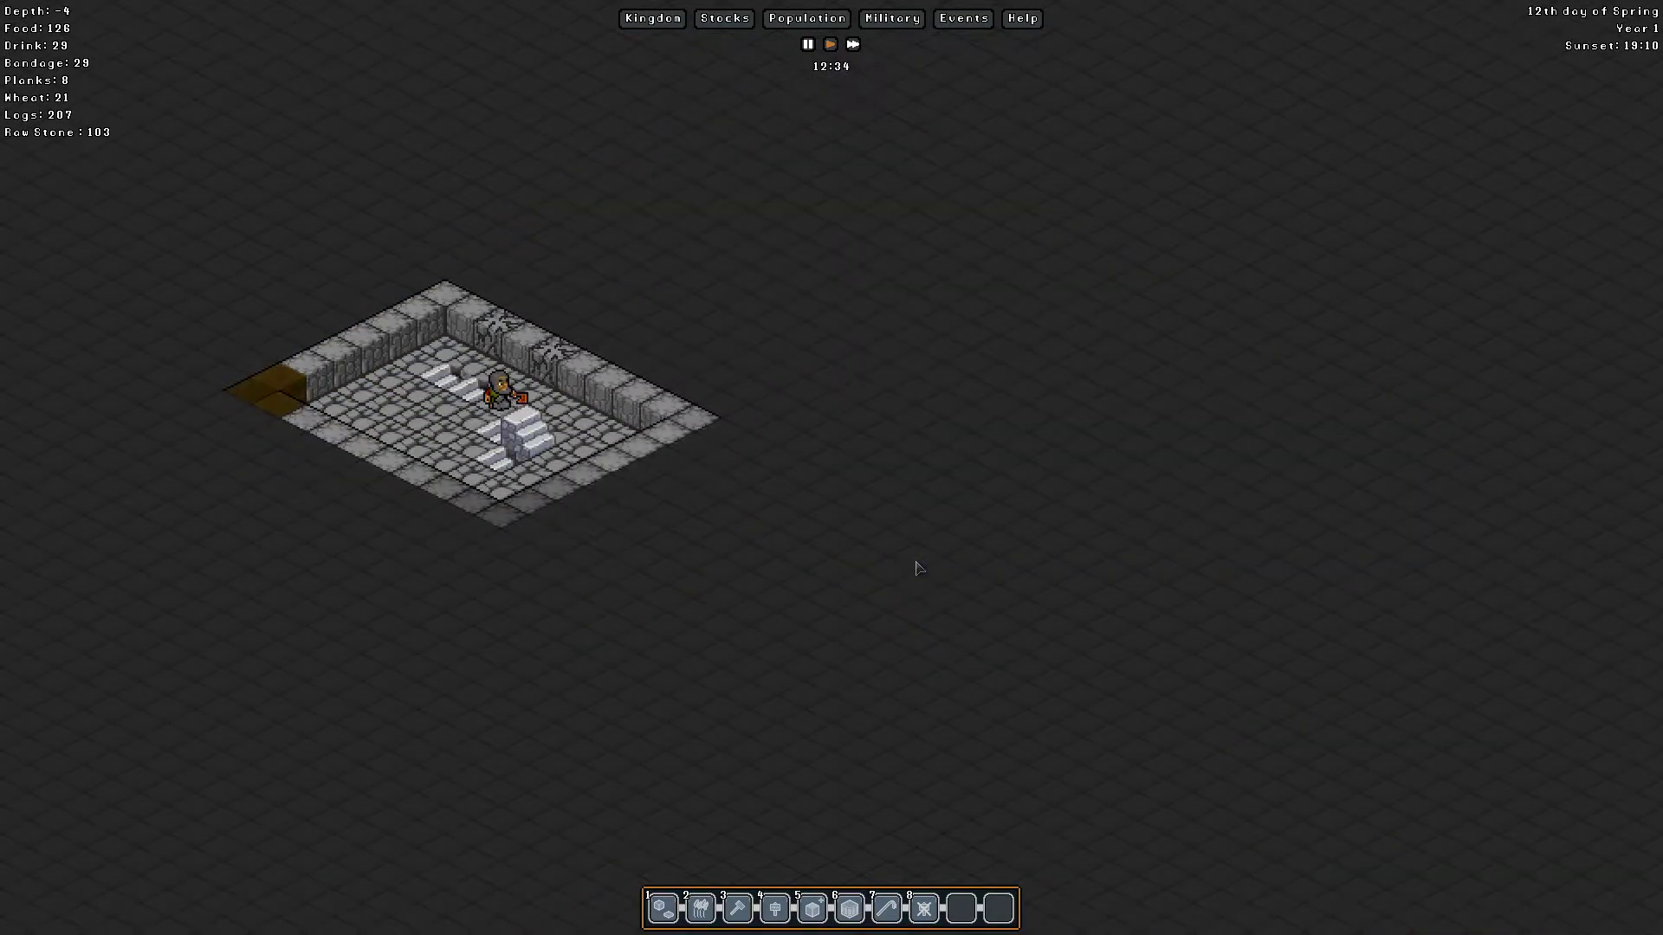
key(Left)
scroll(575, 462, up, 1)
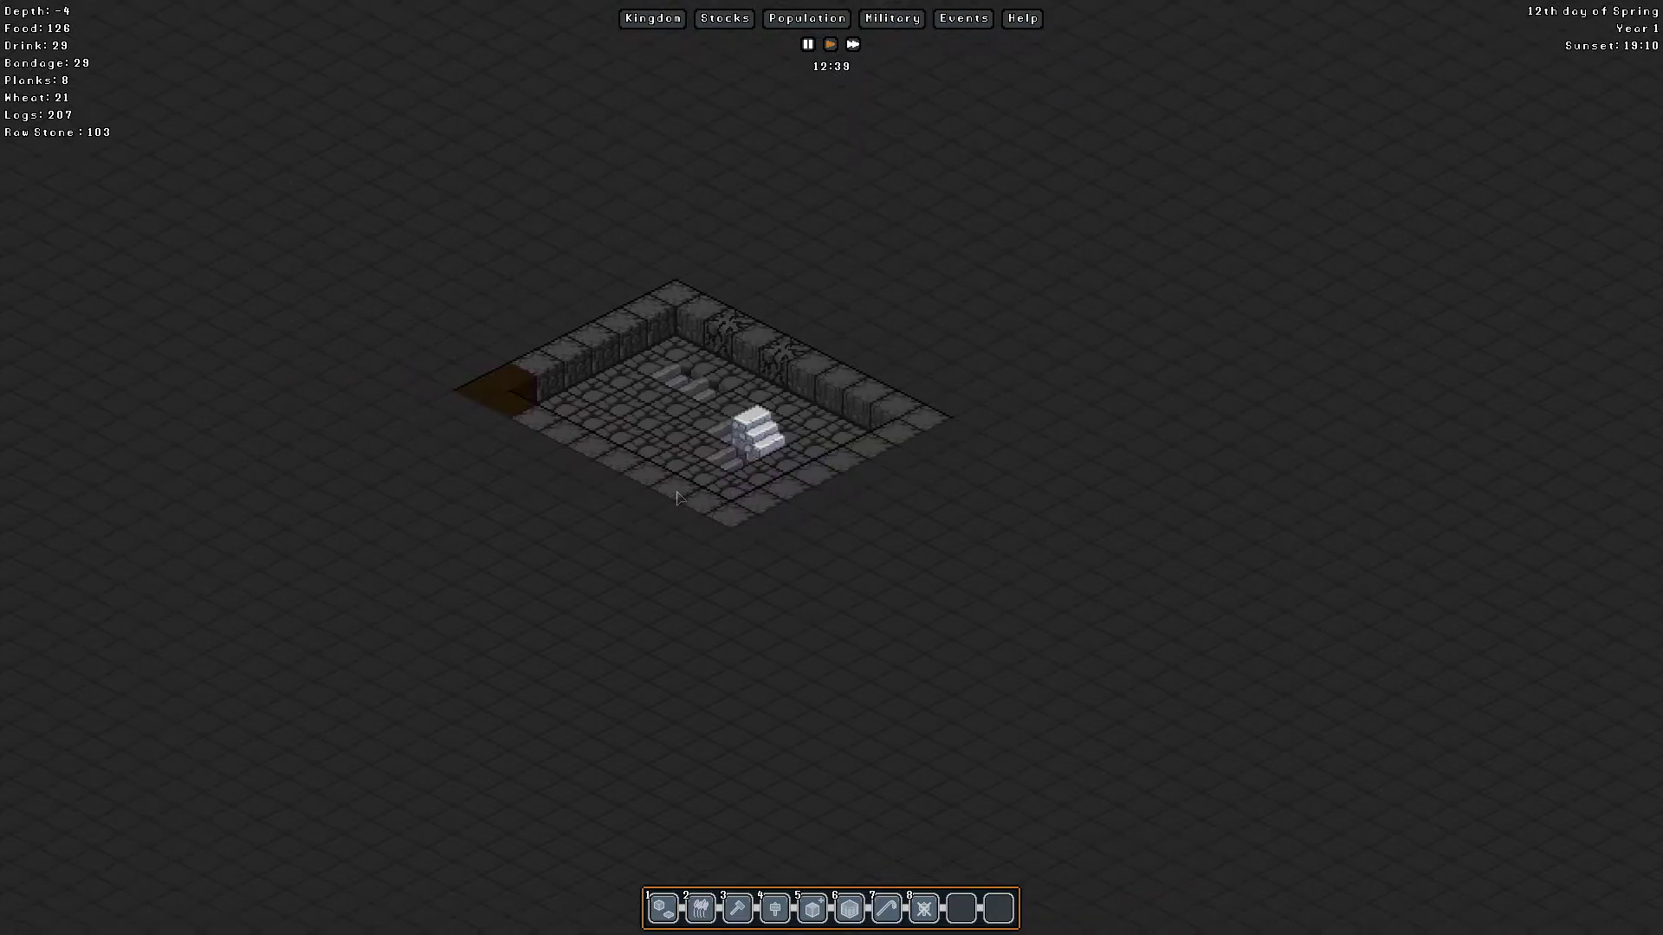
scroll(676, 498, up, 1)
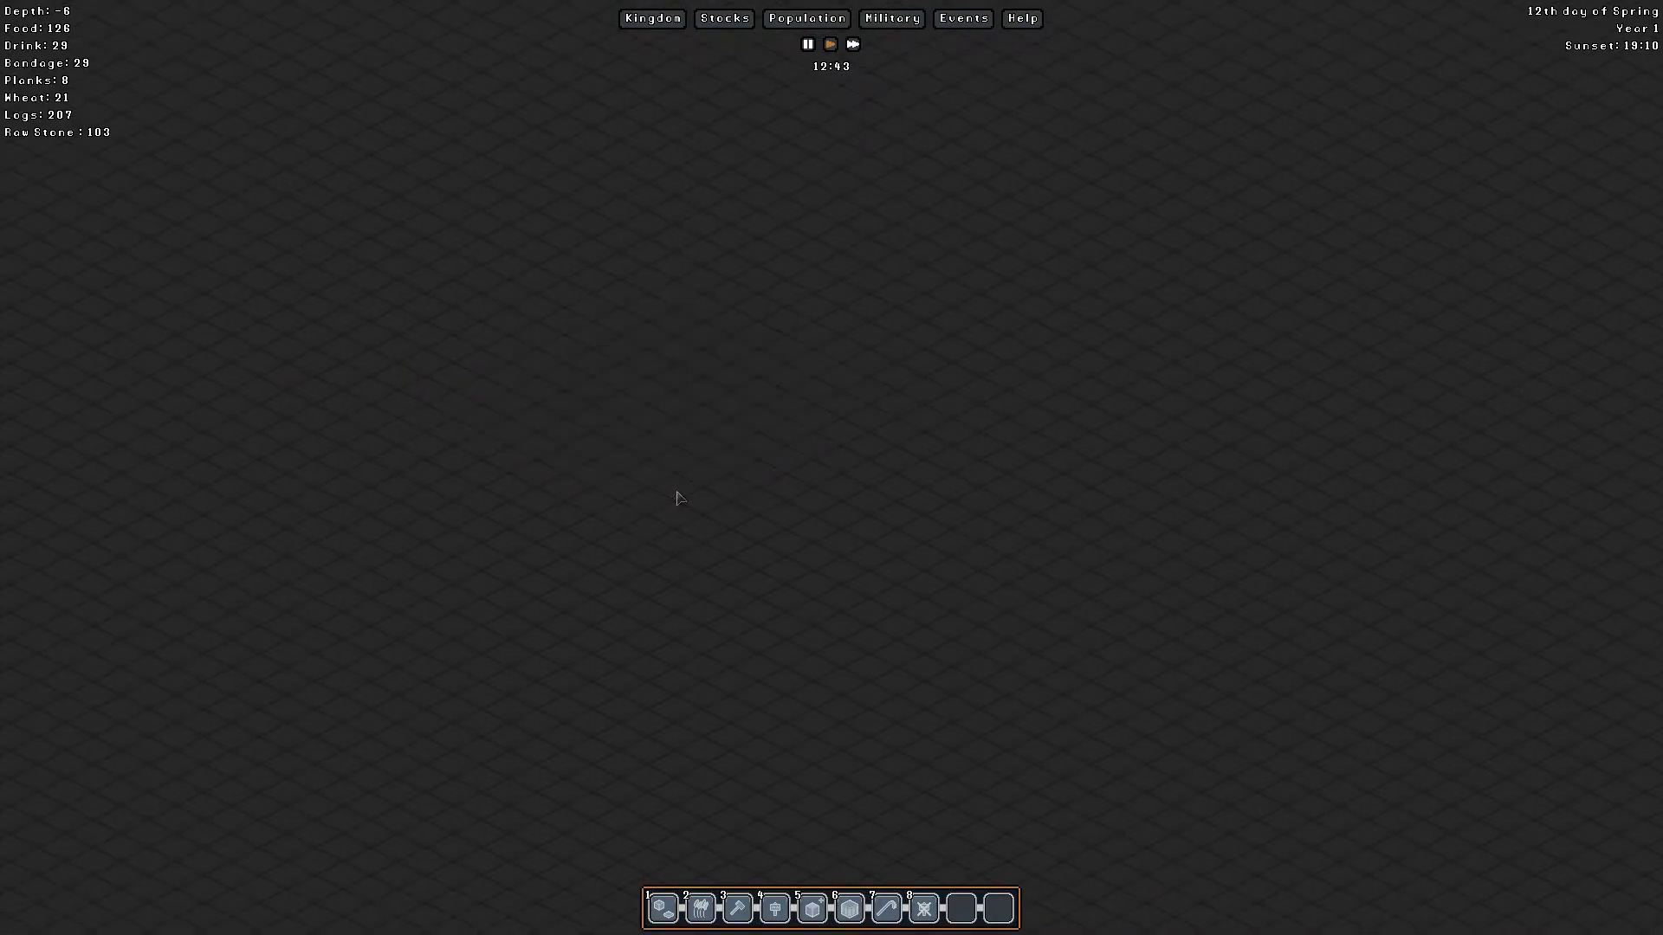
scroll(677, 498, down, 1)
Step: Designate a rectangular area of rock beside the stone room for digging
right_click(771, 486)
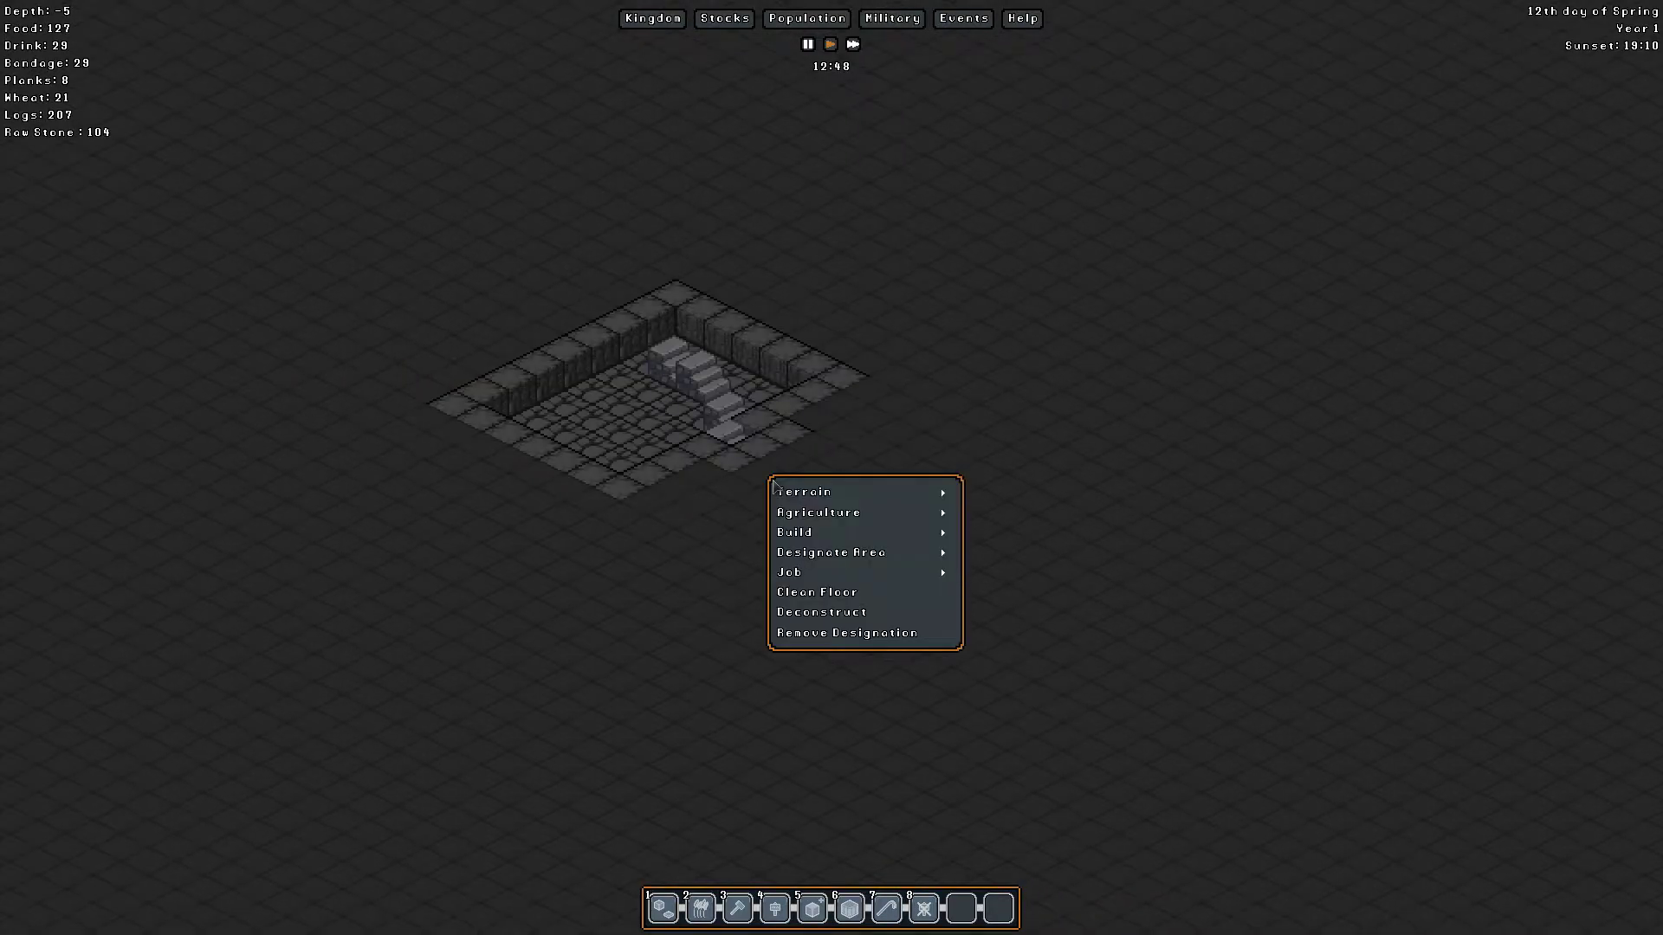
click(1186, 494)
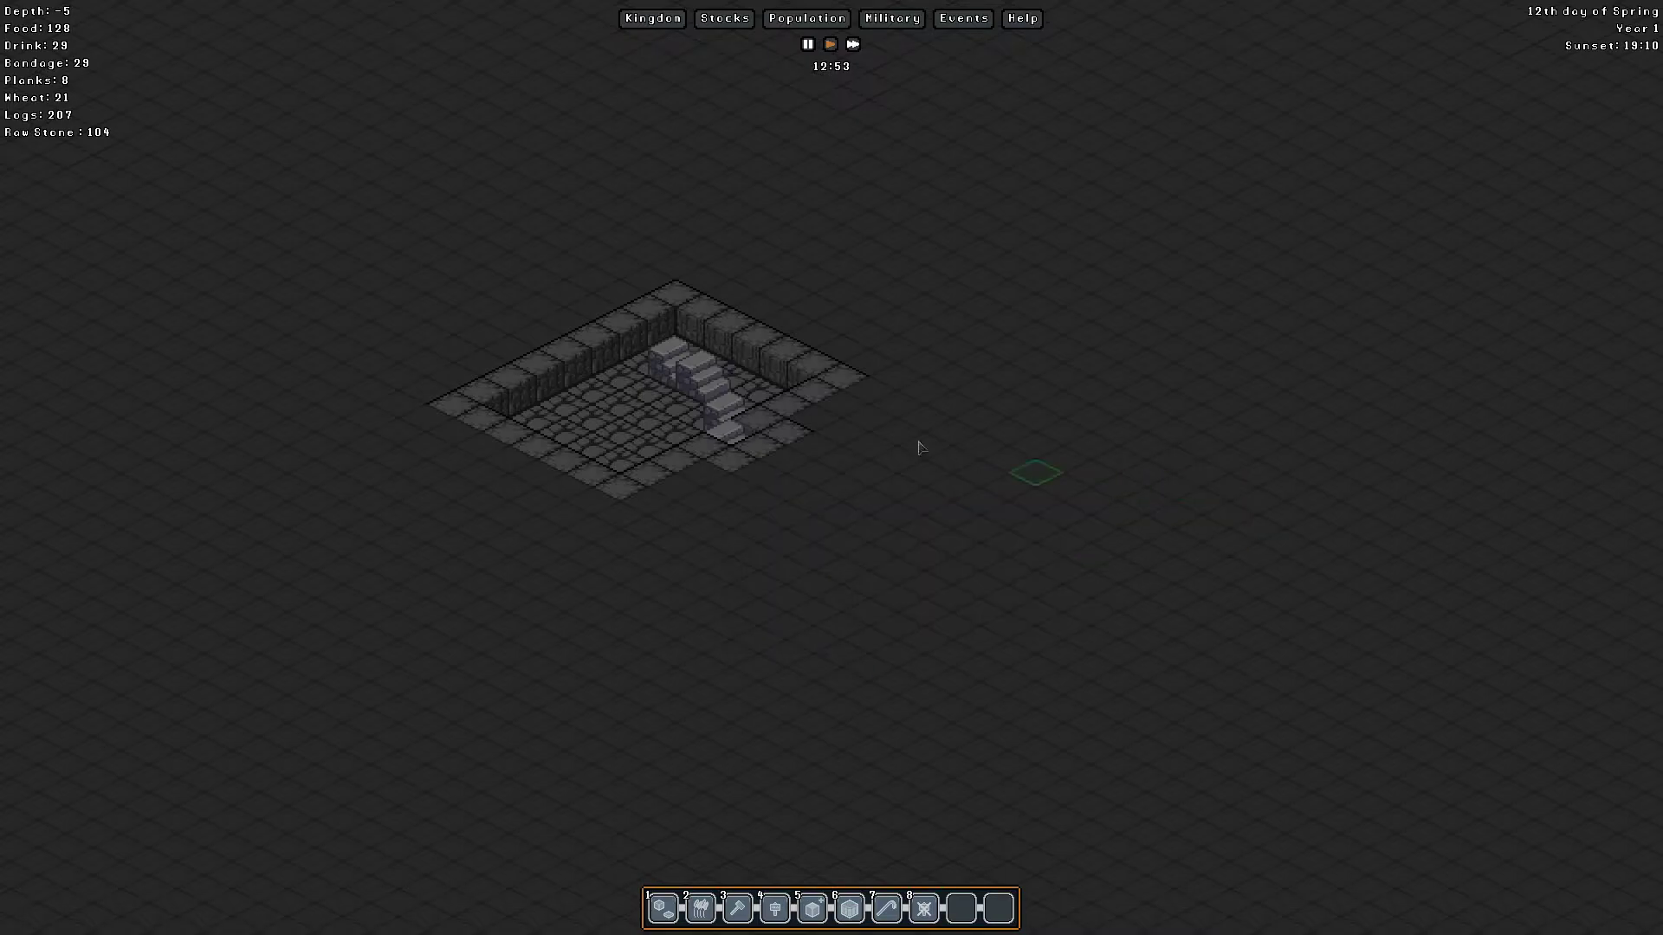
drag(809, 403, 699, 558)
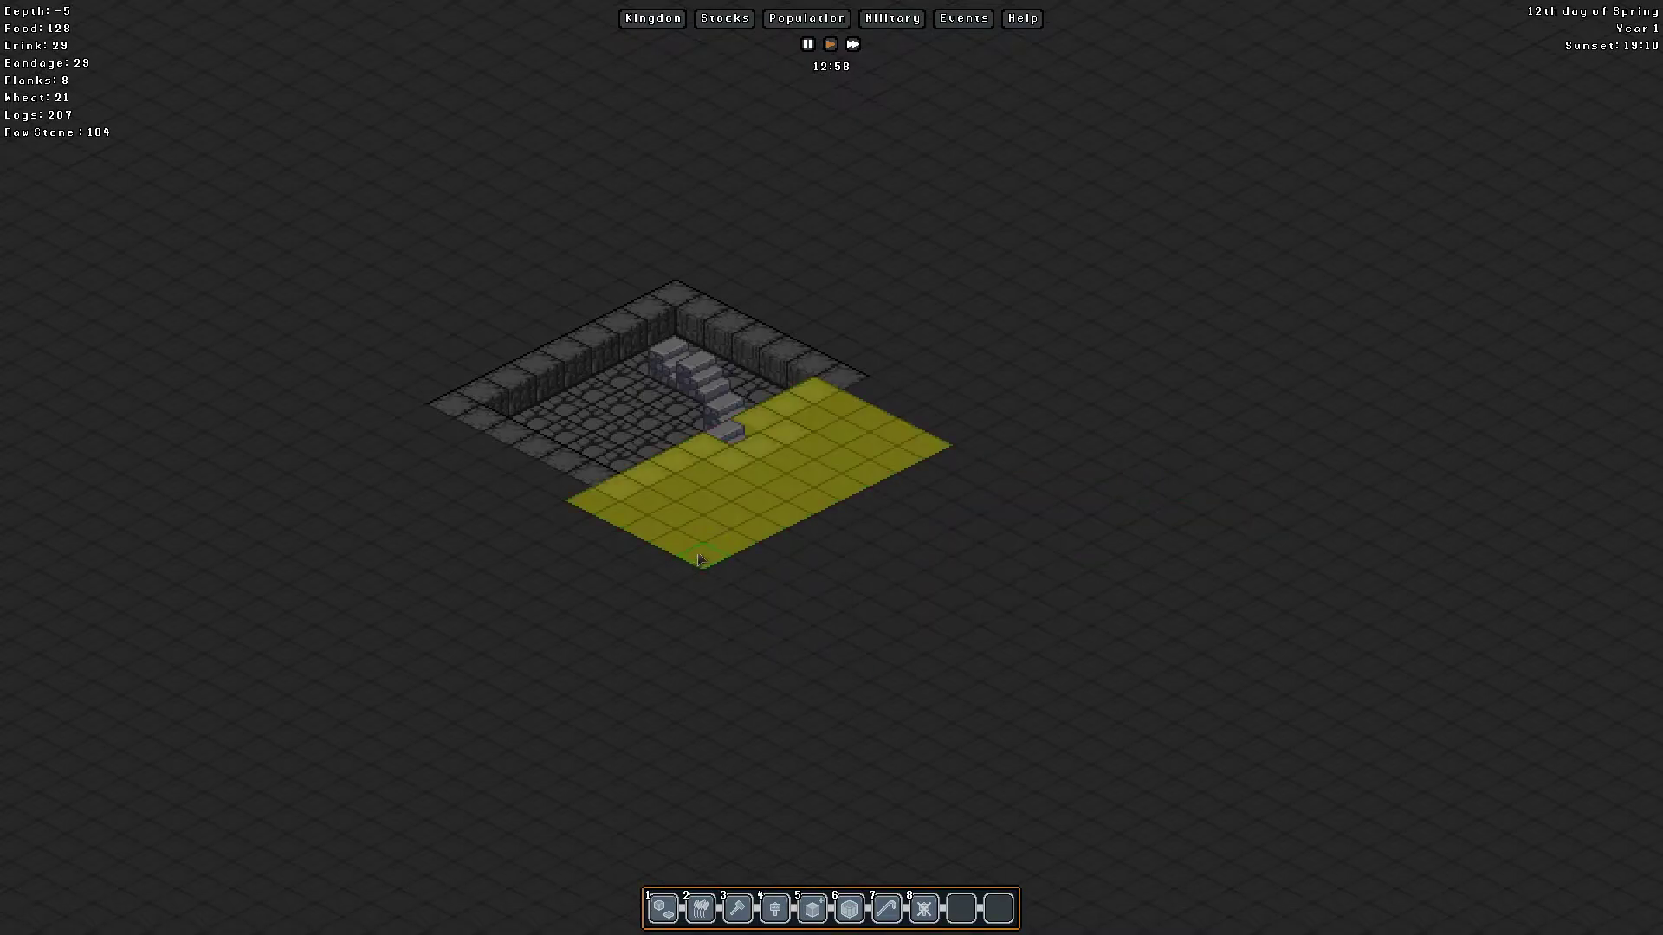
scroll(735, 556, down, 1)
scroll(735, 556, up, 1)
Step: Mark the stairs for deconstruction and recentre the view on the stone room
right_click(917, 554)
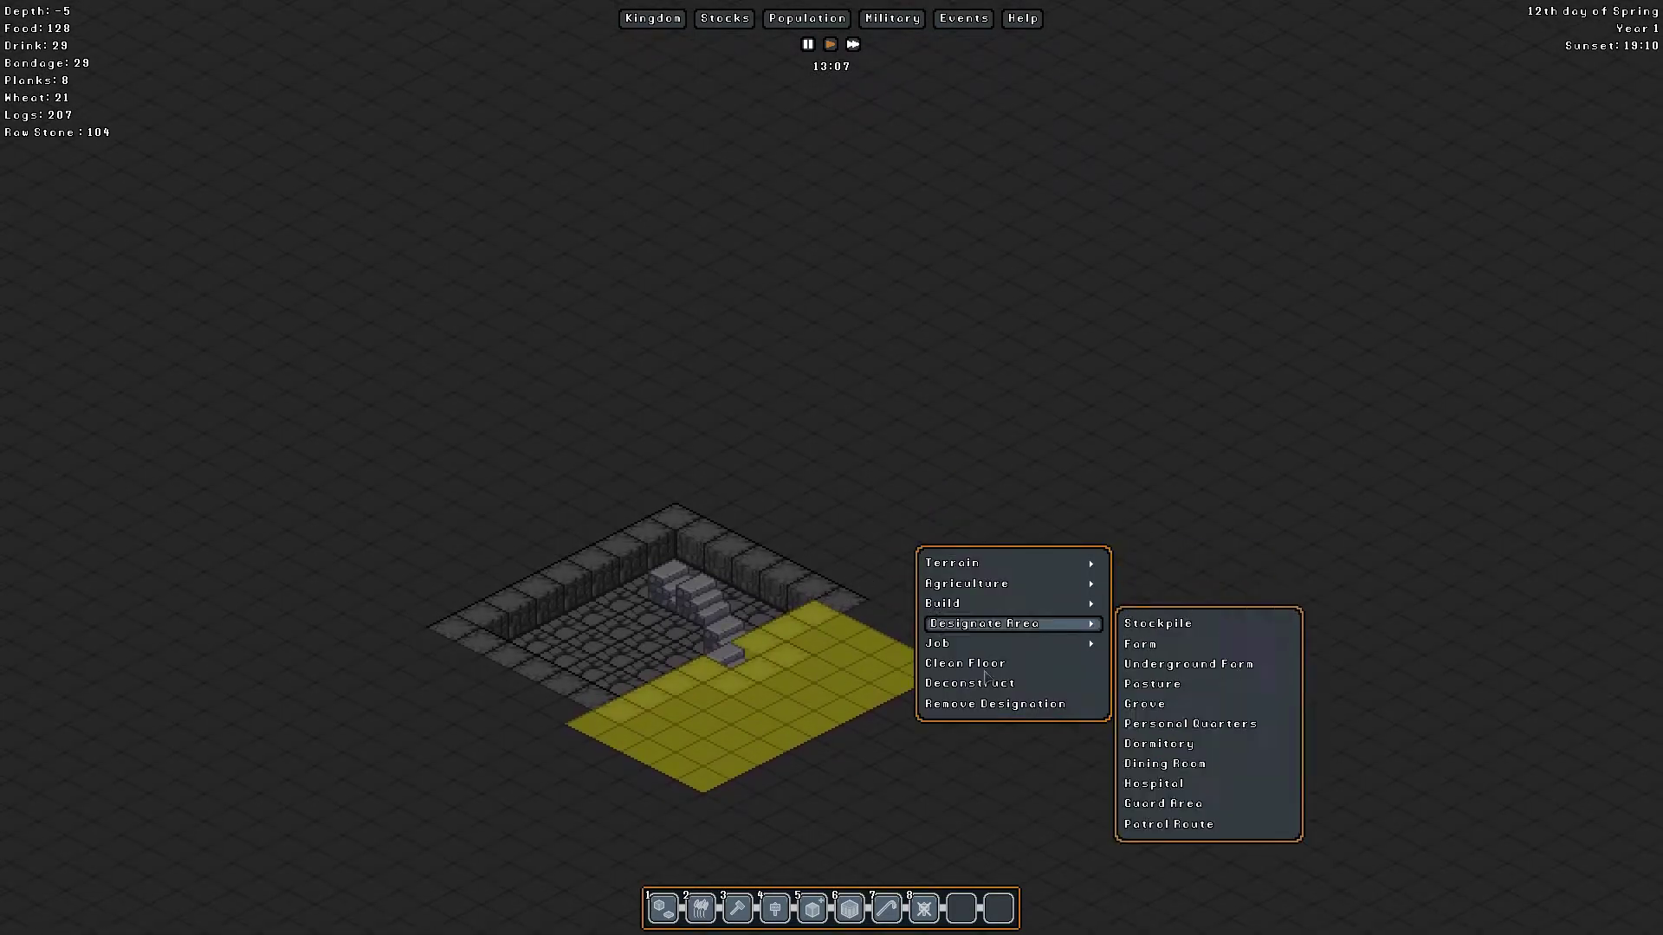
click(969, 683)
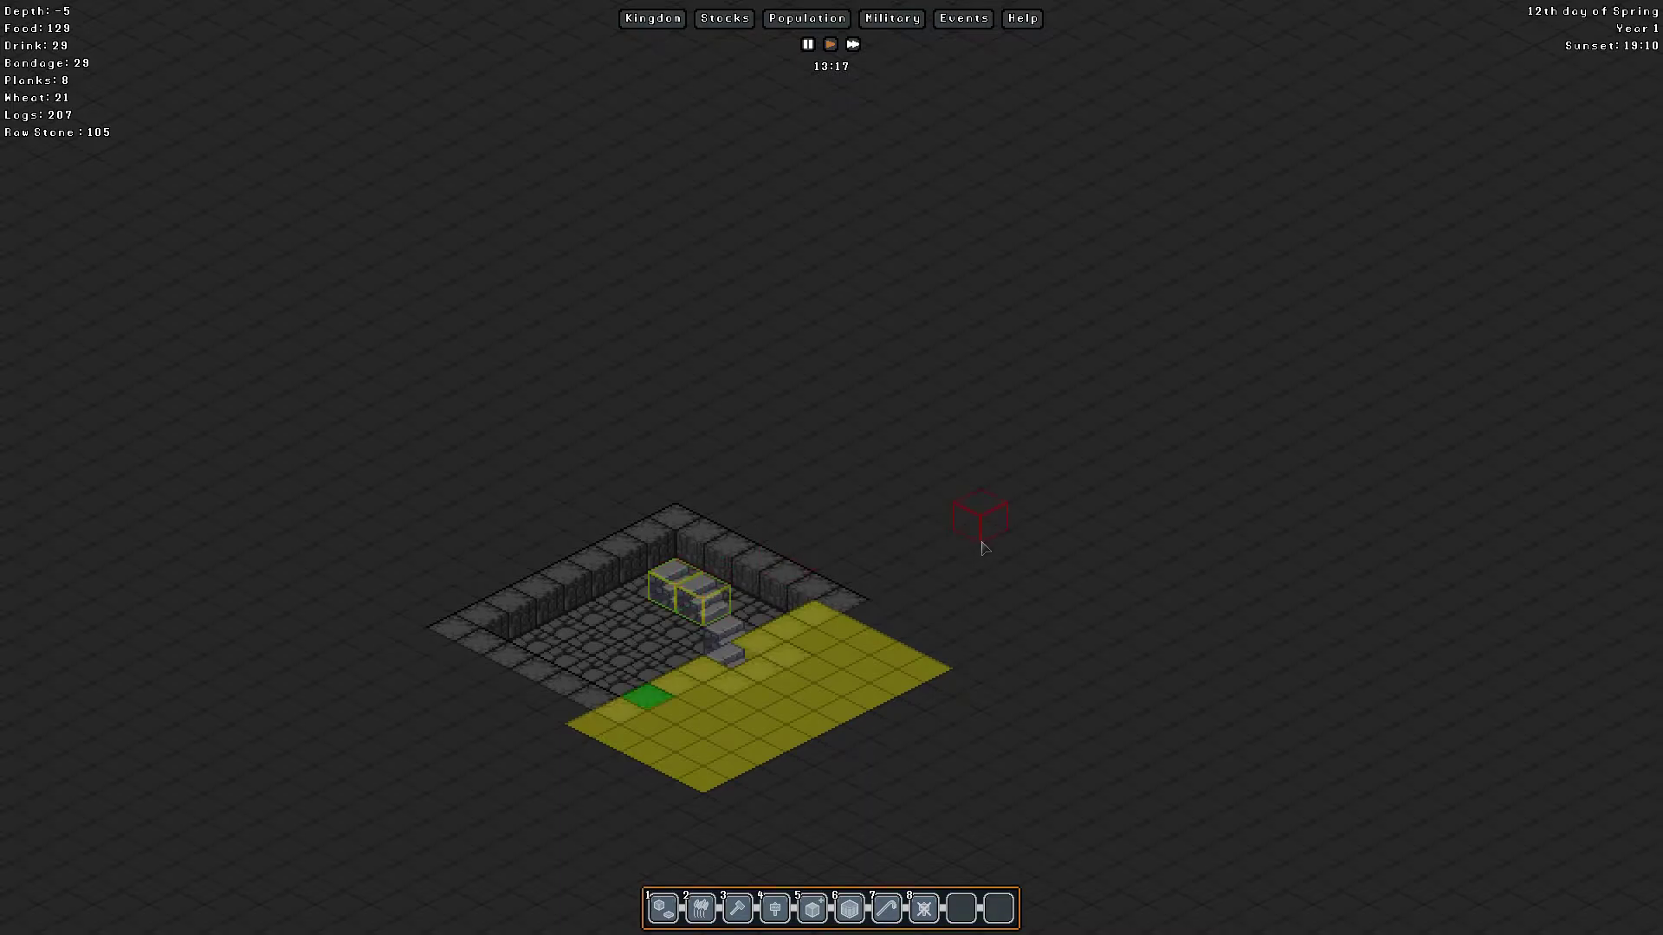
key(s)
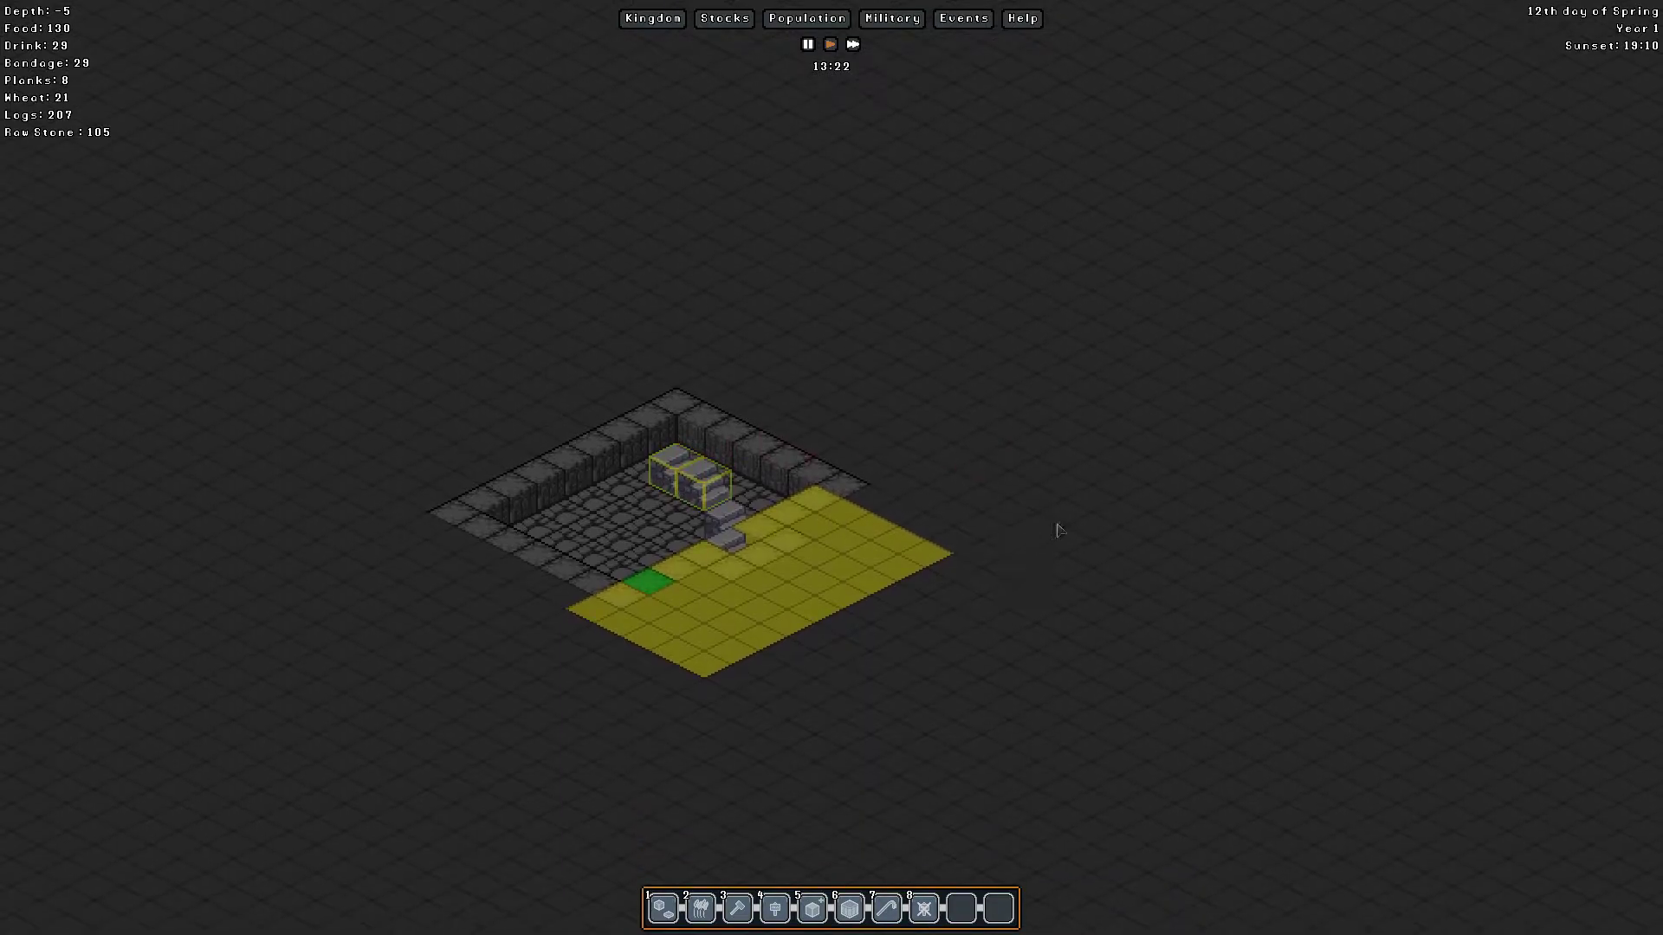
scroll(1059, 530, down, 1)
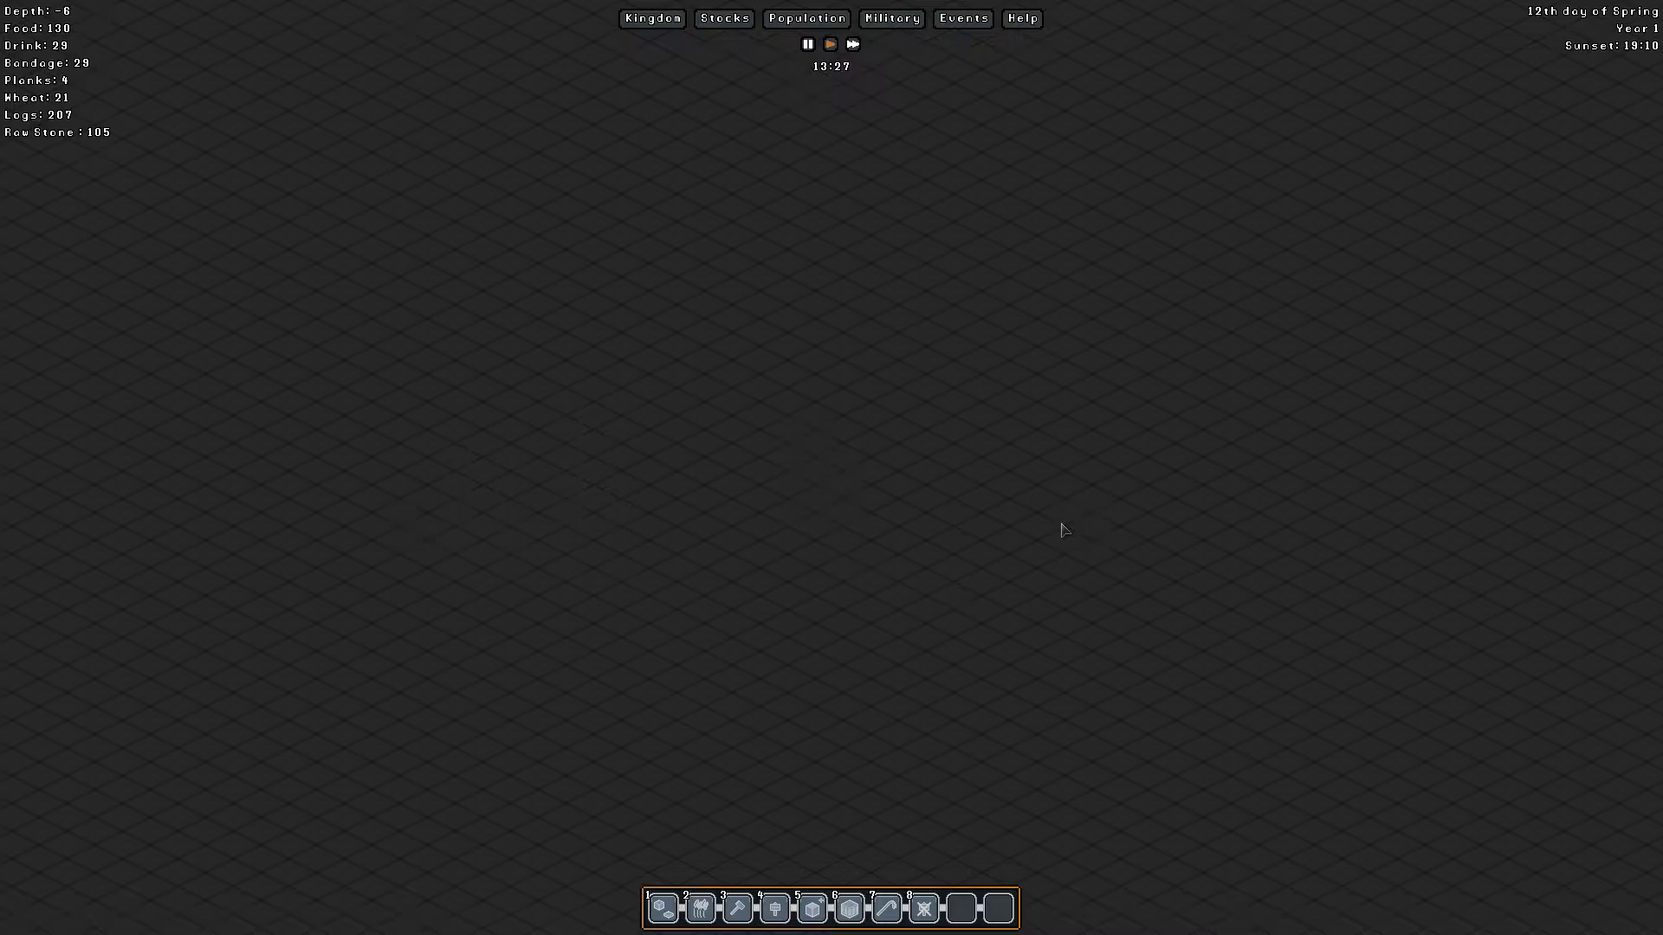
scroll(1060, 528, up, 1)
scroll(1060, 530, up, 1)
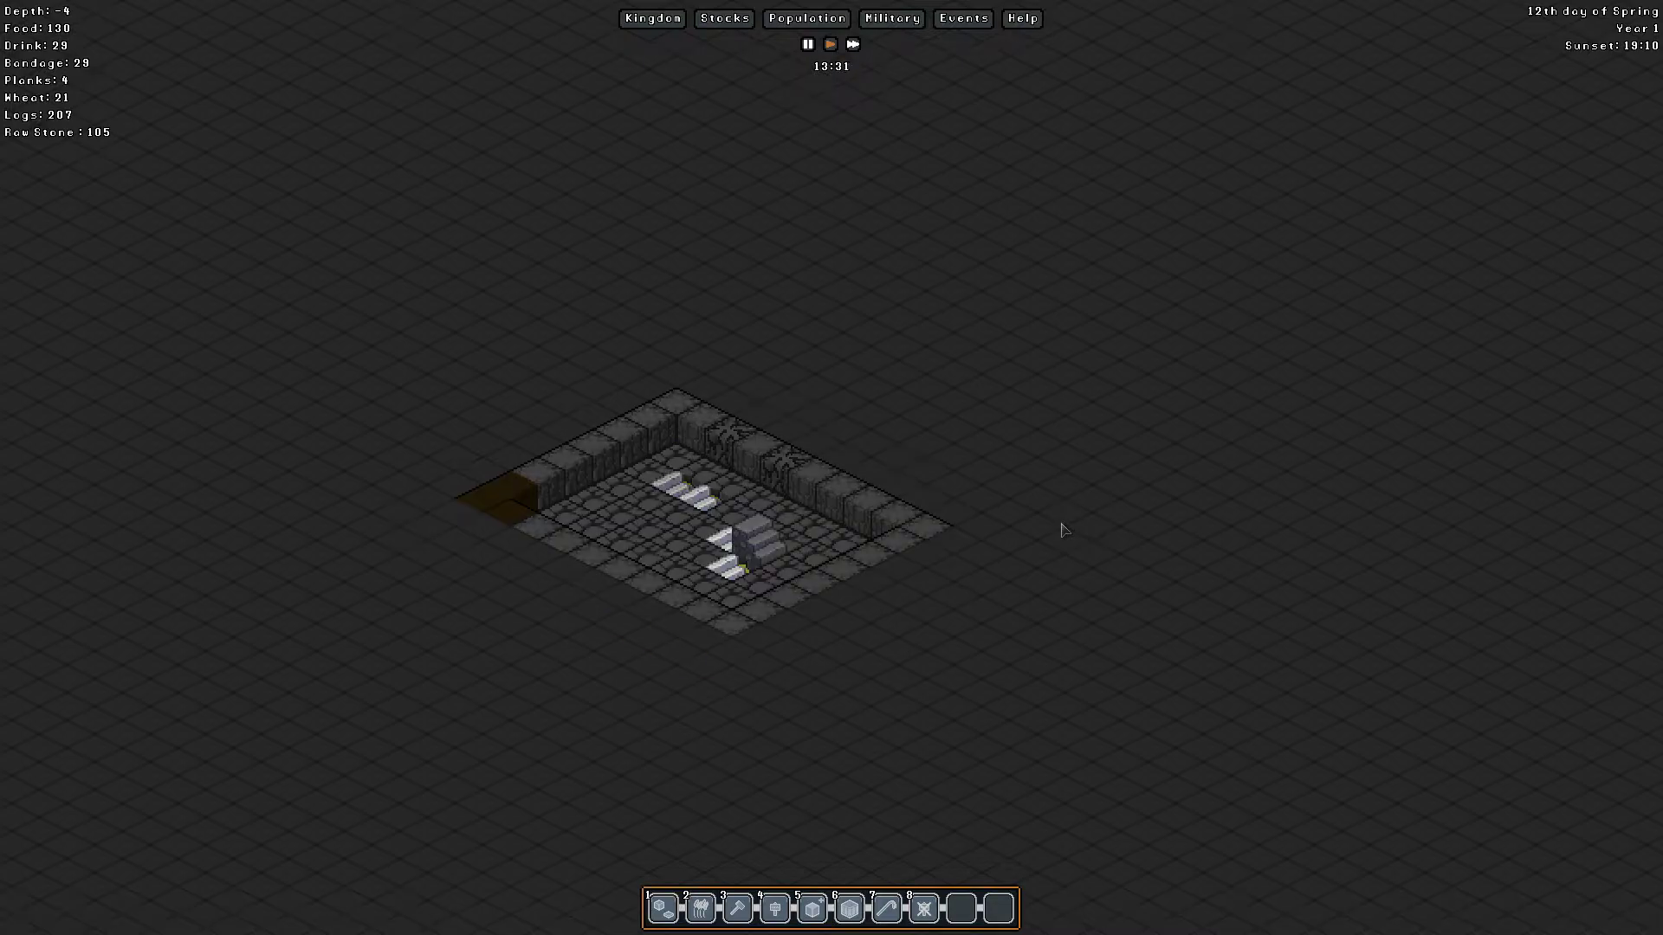
Step: Designate a strip of wall beside the room for wall mining
click(1094, 468)
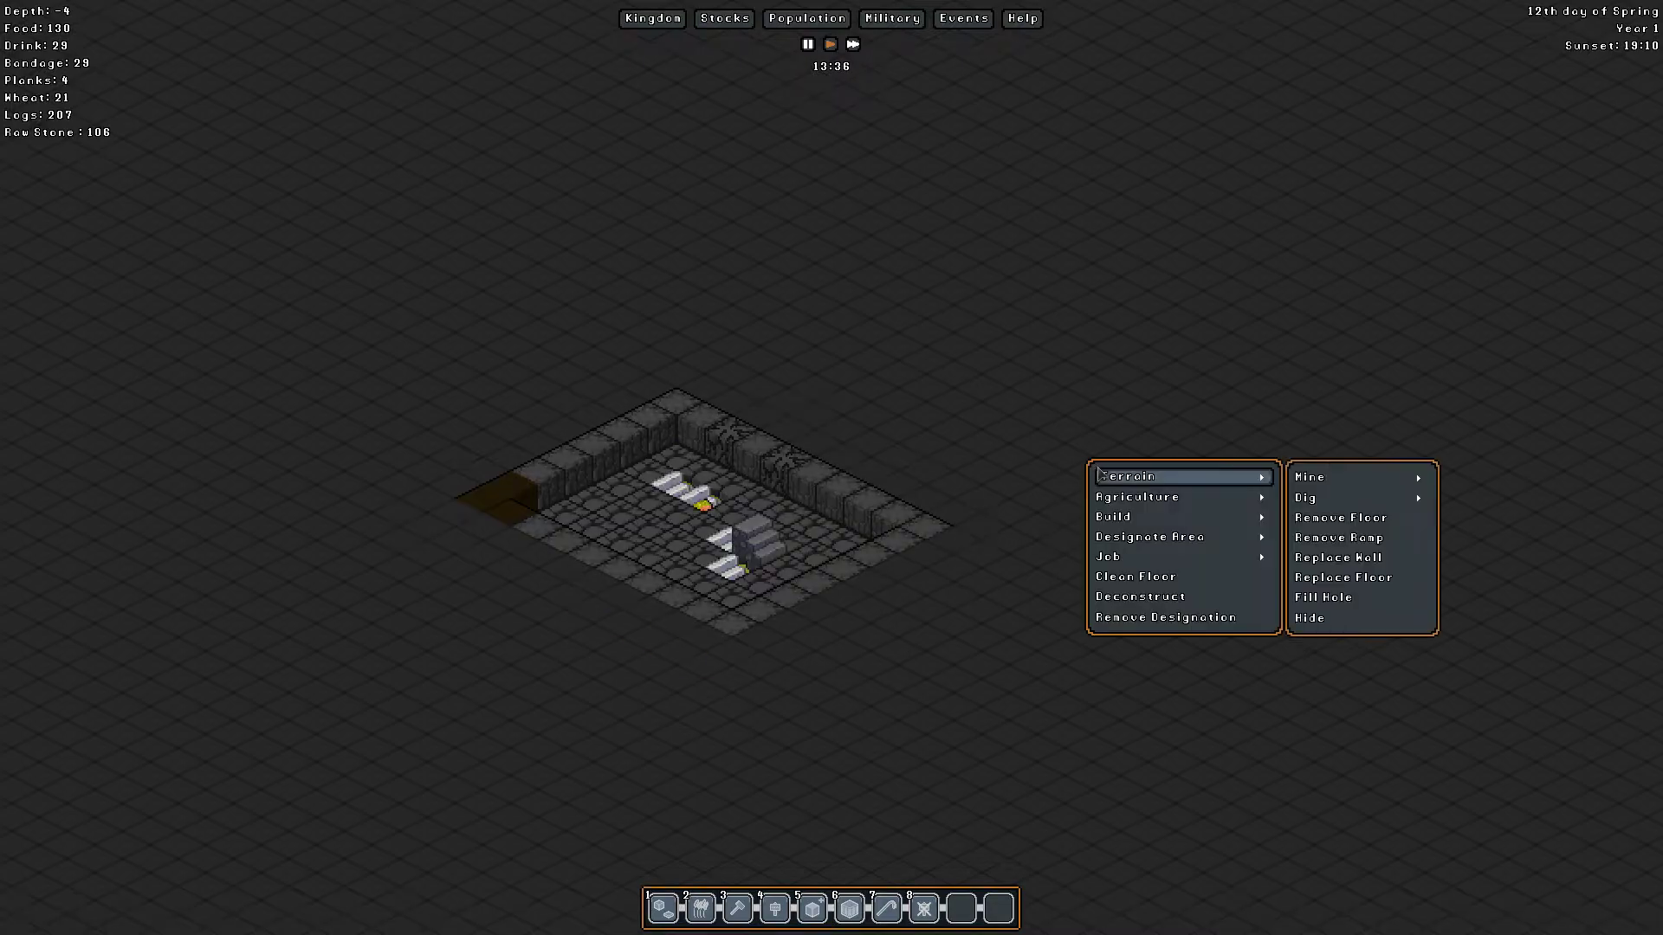
click(1477, 490)
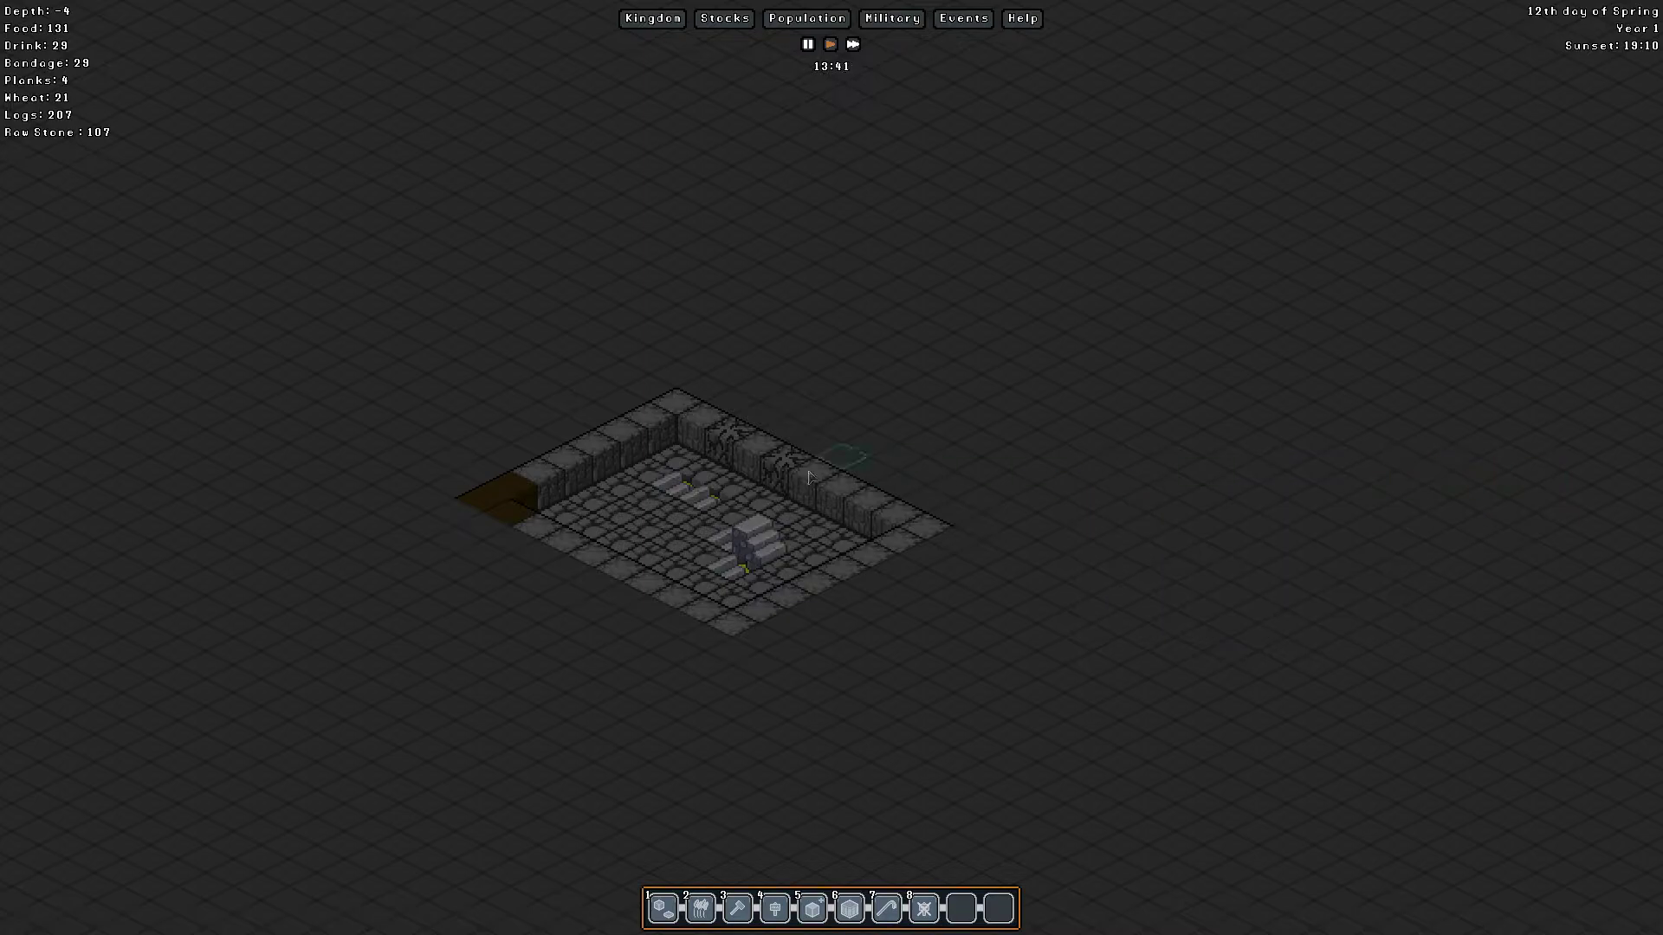
drag(853, 435, 863, 428)
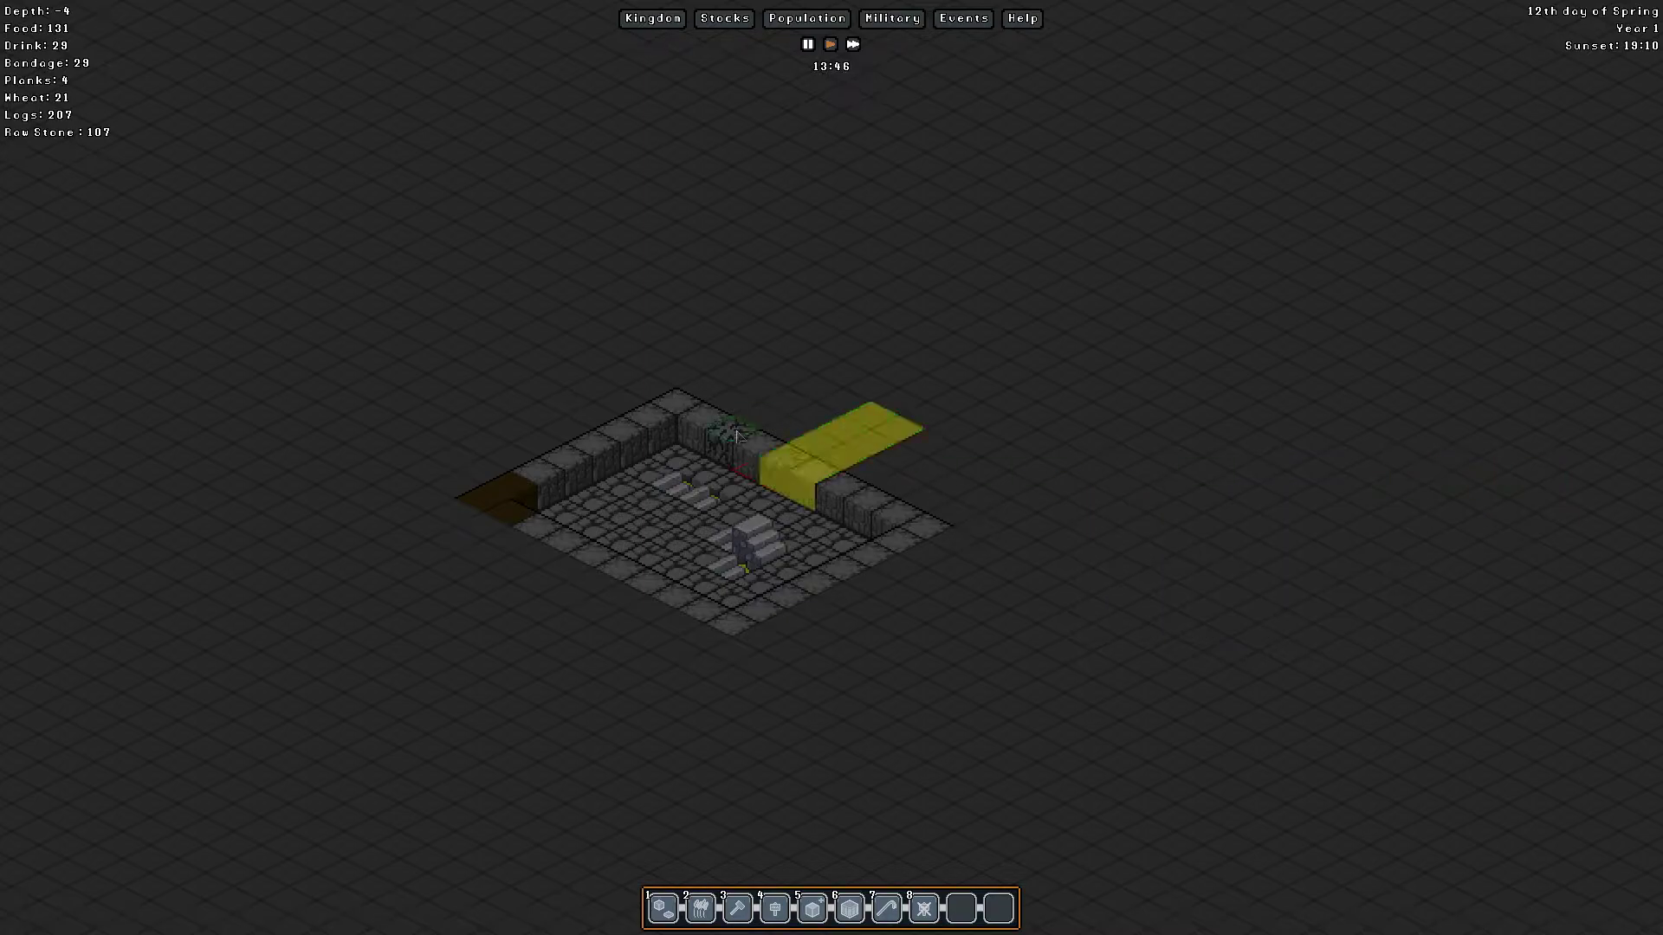
click(839, 398)
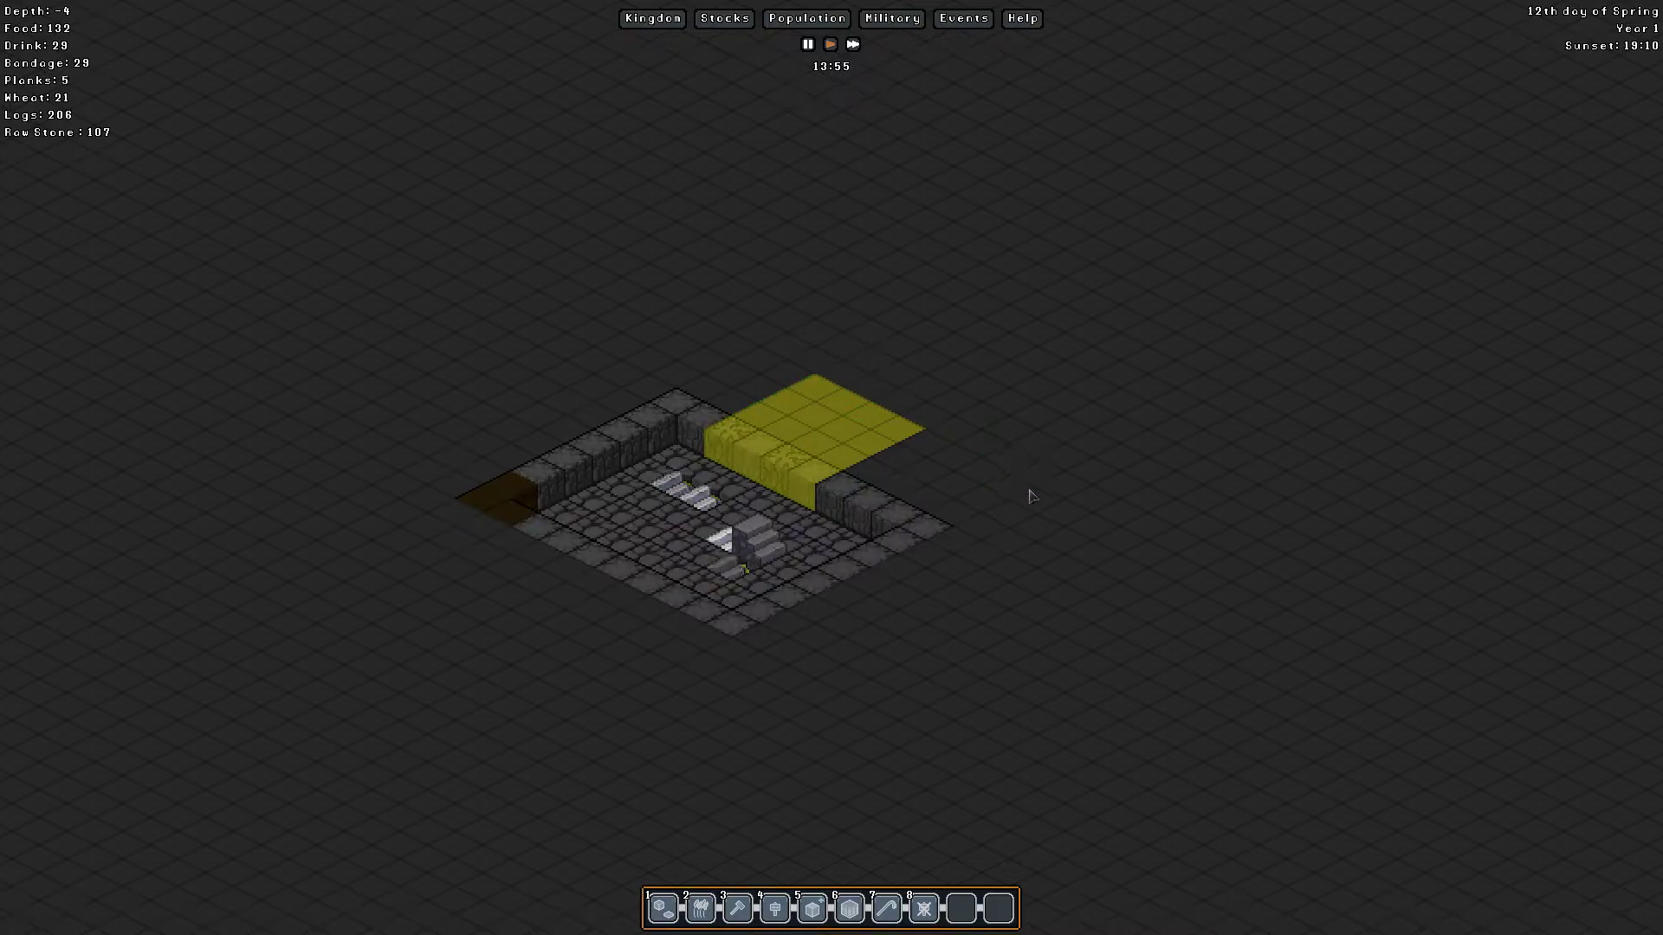
scroll(1032, 518, up, 1)
scroll(1034, 527, up, 1)
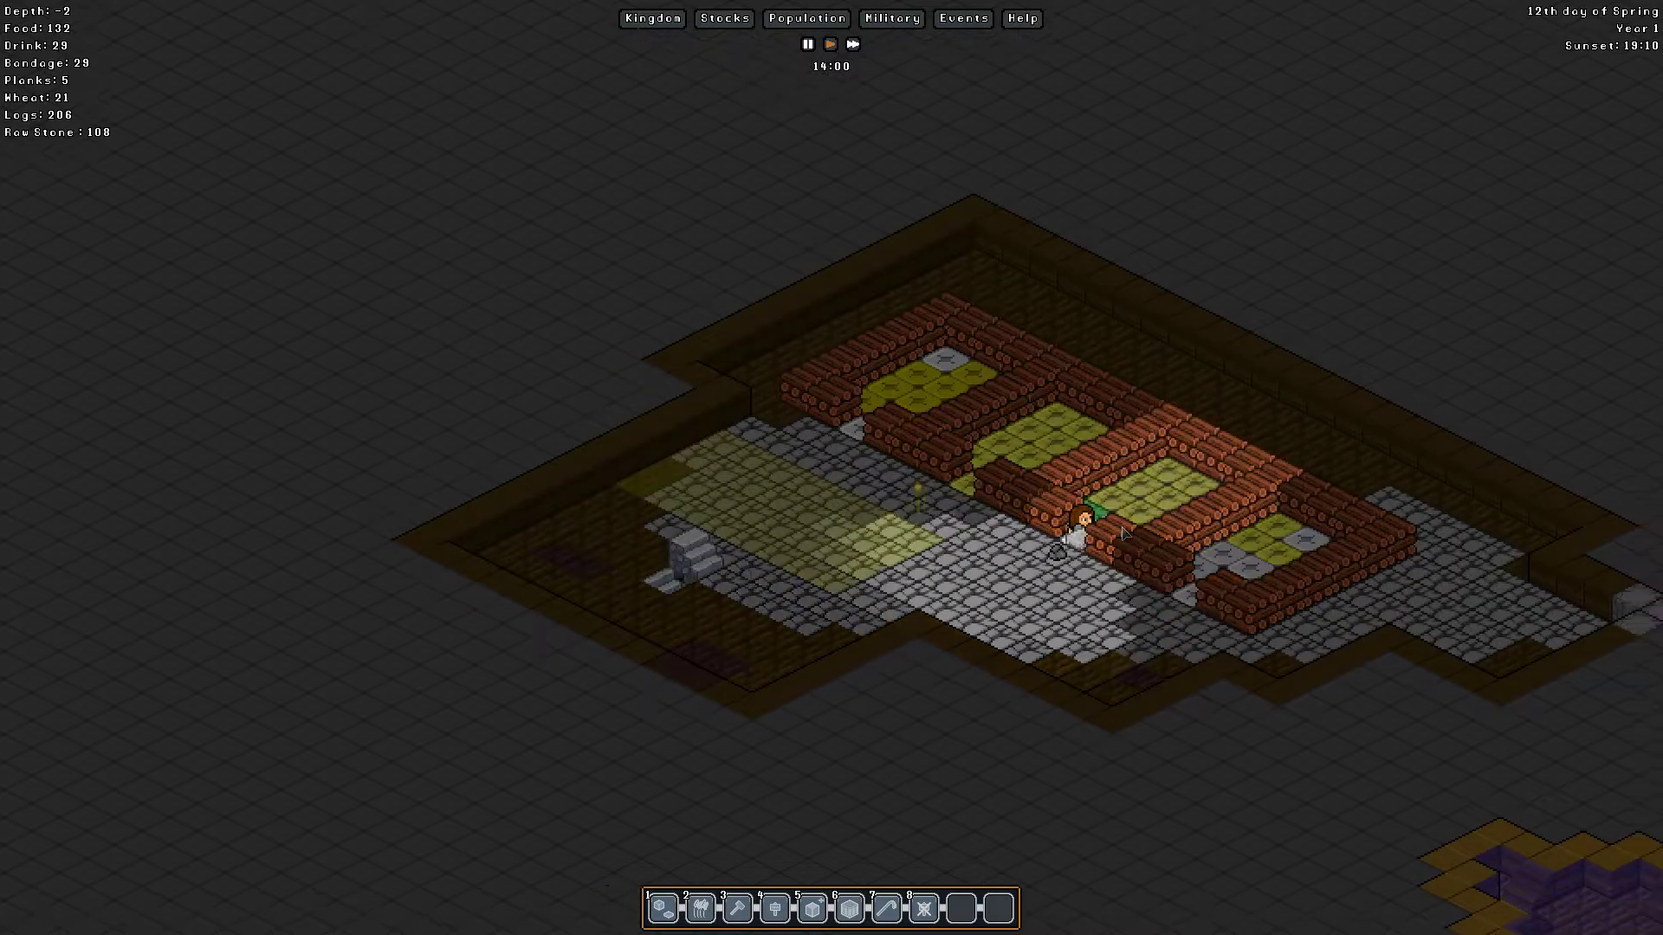
Step: Pan across the log-walled level and move up toward the surface
key(Right)
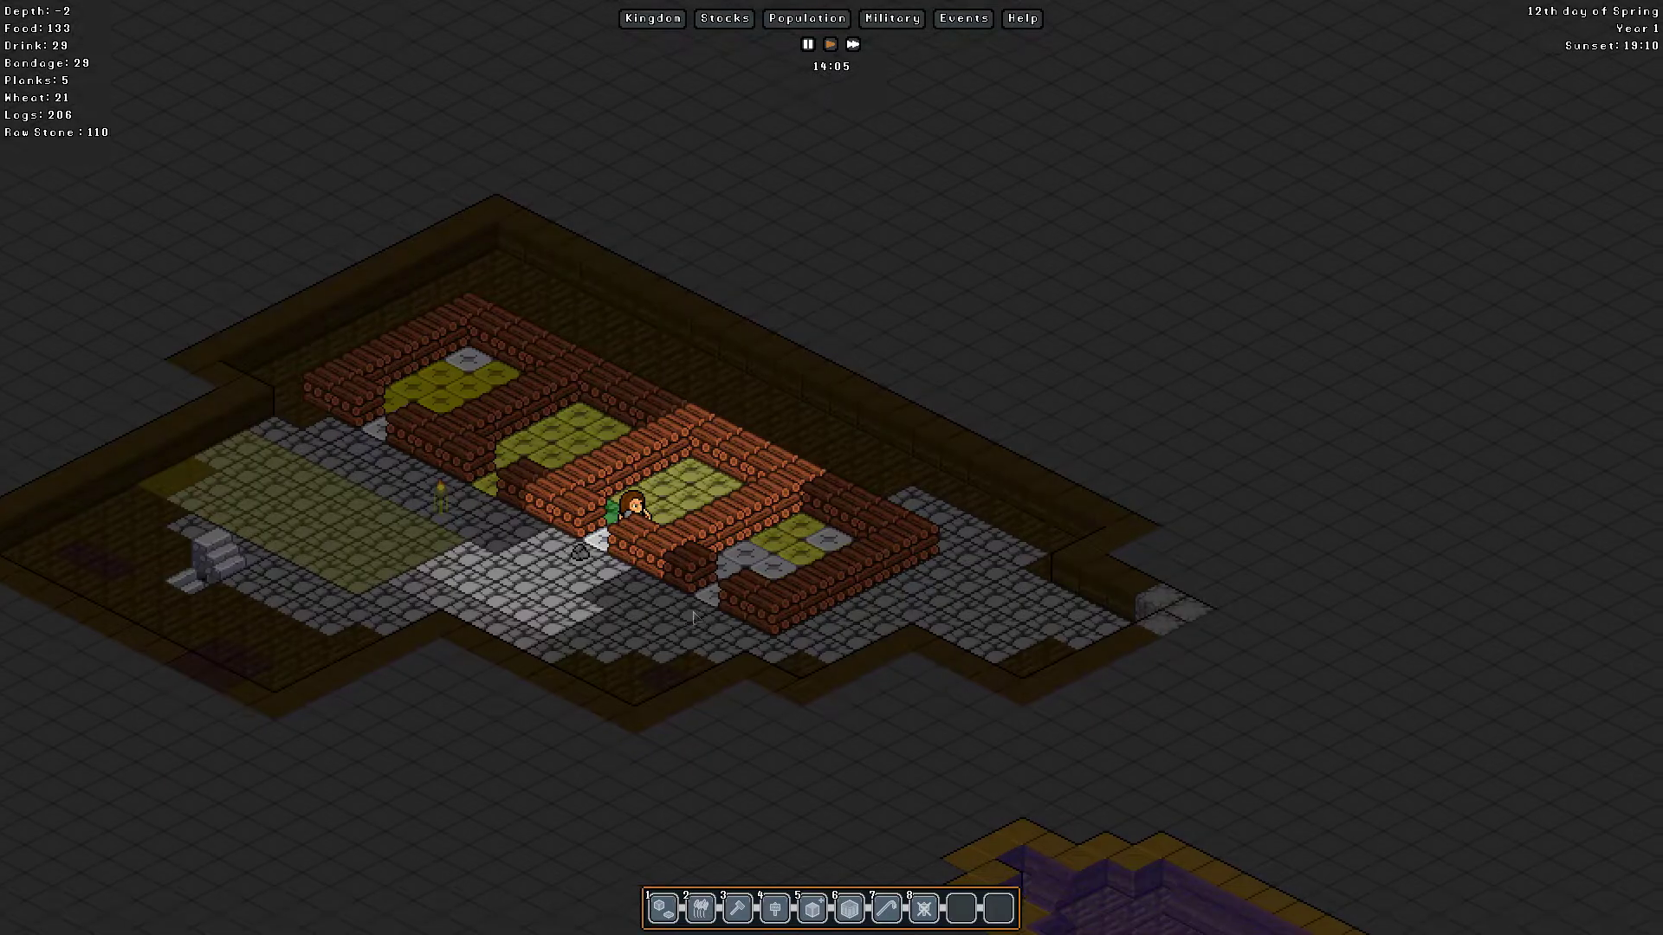
key(Right)
key(Left)
key(Down)
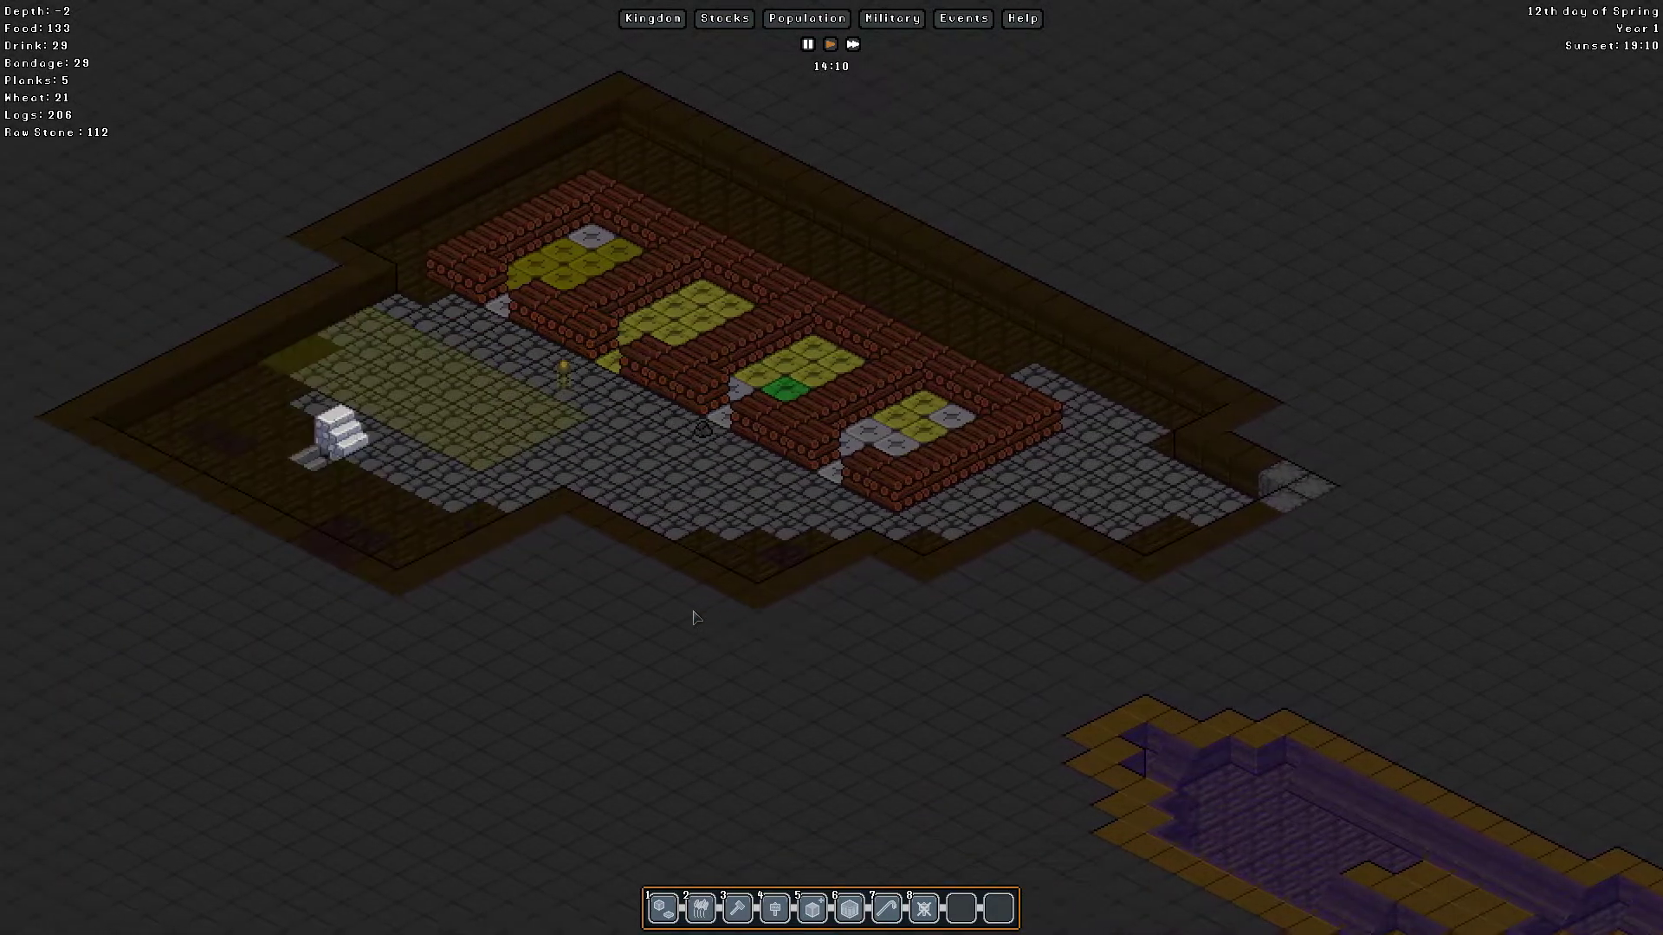
key(Right)
scroll(704, 617, up, 1)
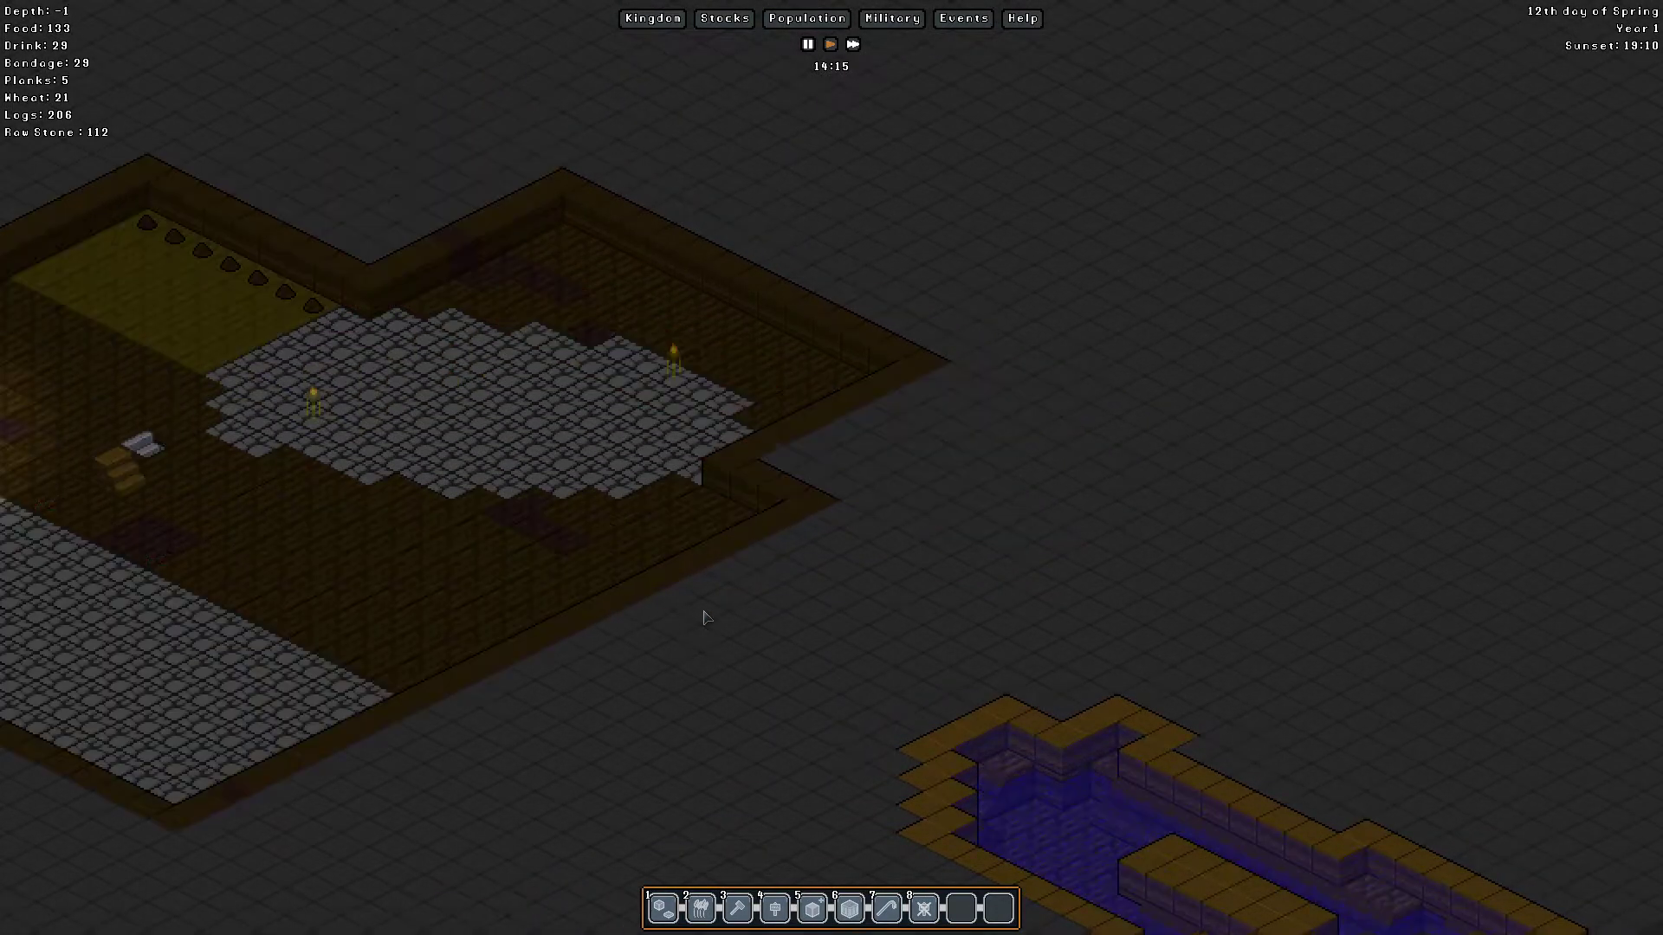
scroll(699, 618, up, 1)
Step: Pan over the surface farms, fields and dark plateau to the rooms with sleeping settlers
key(Left)
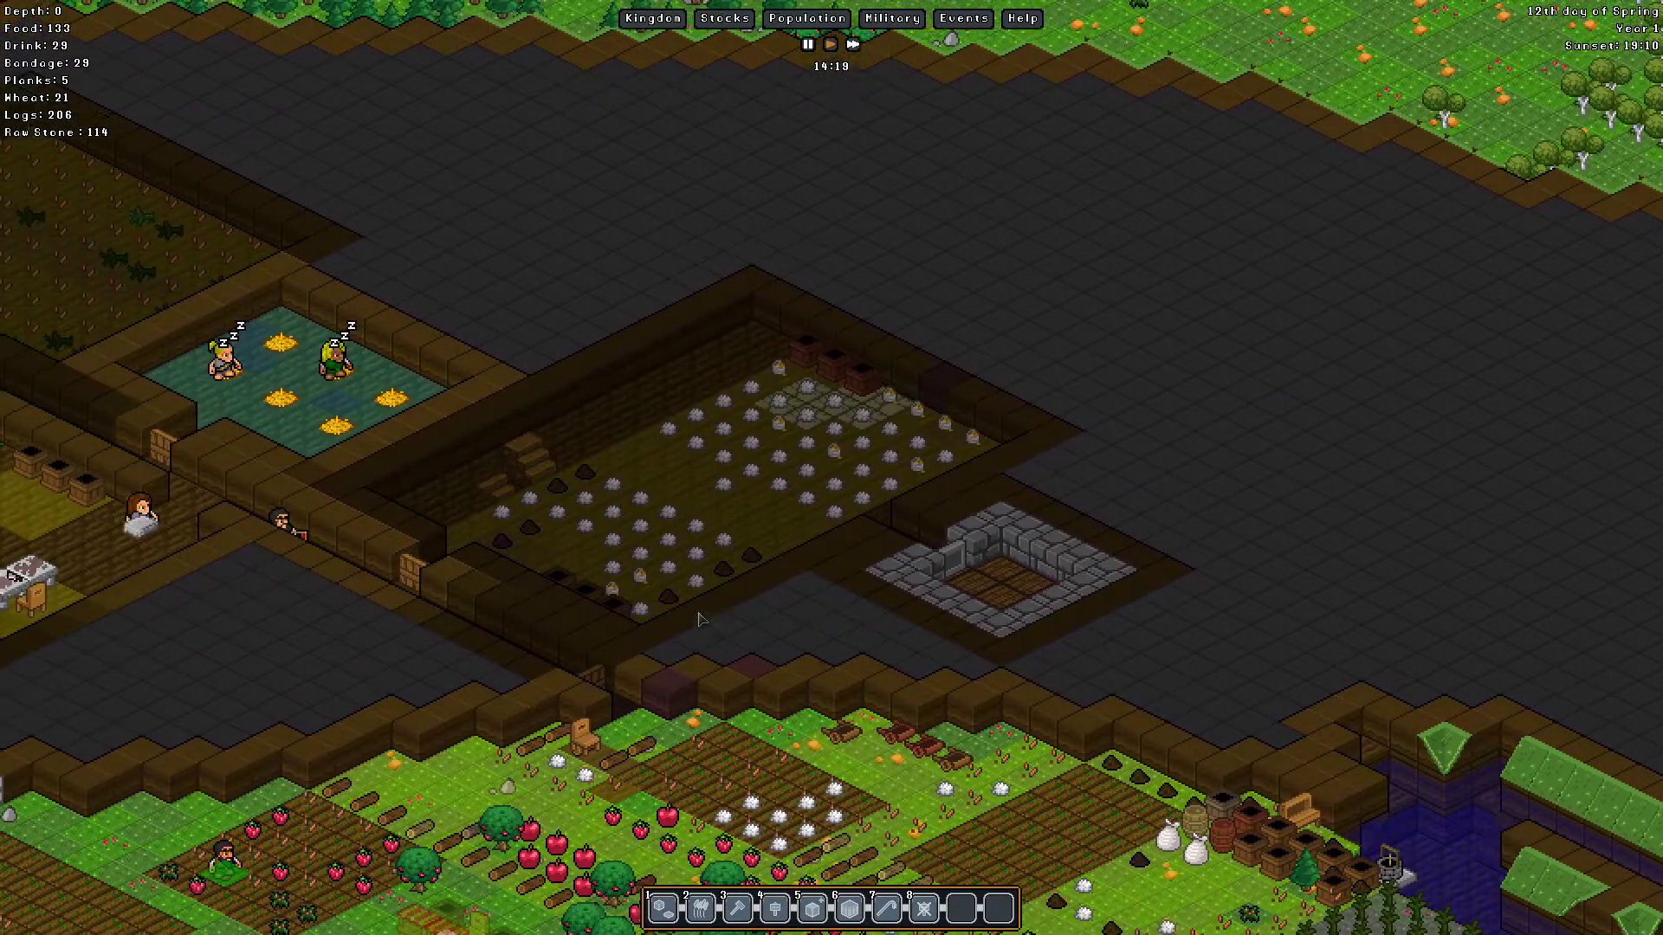
key(Down)
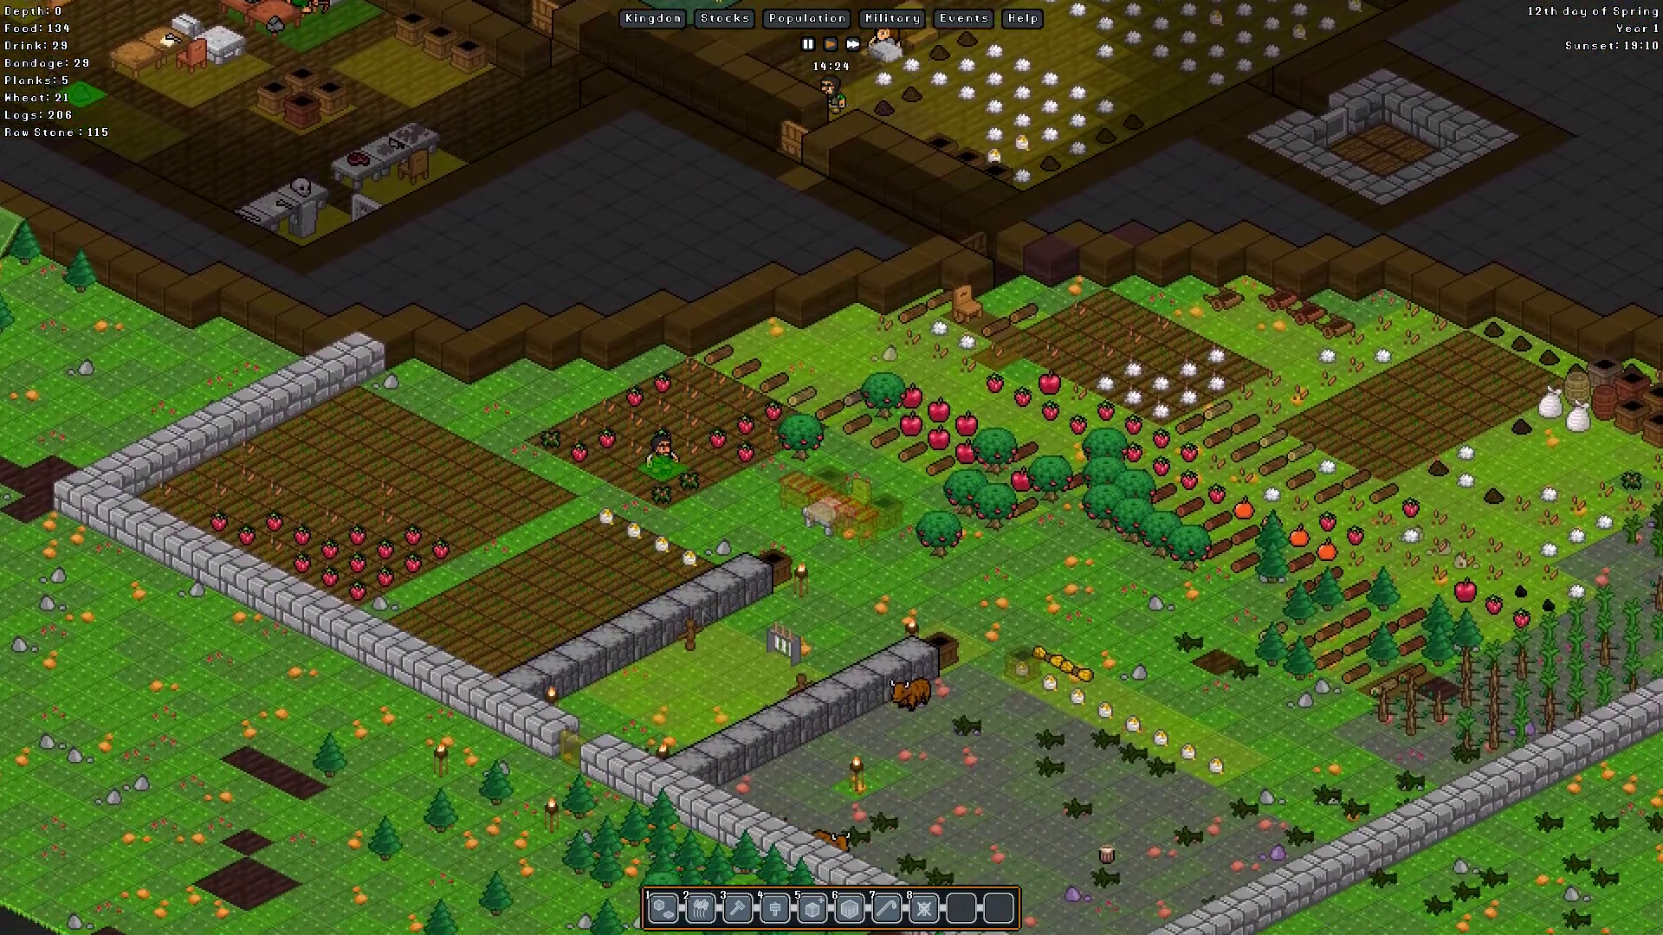
key(Right)
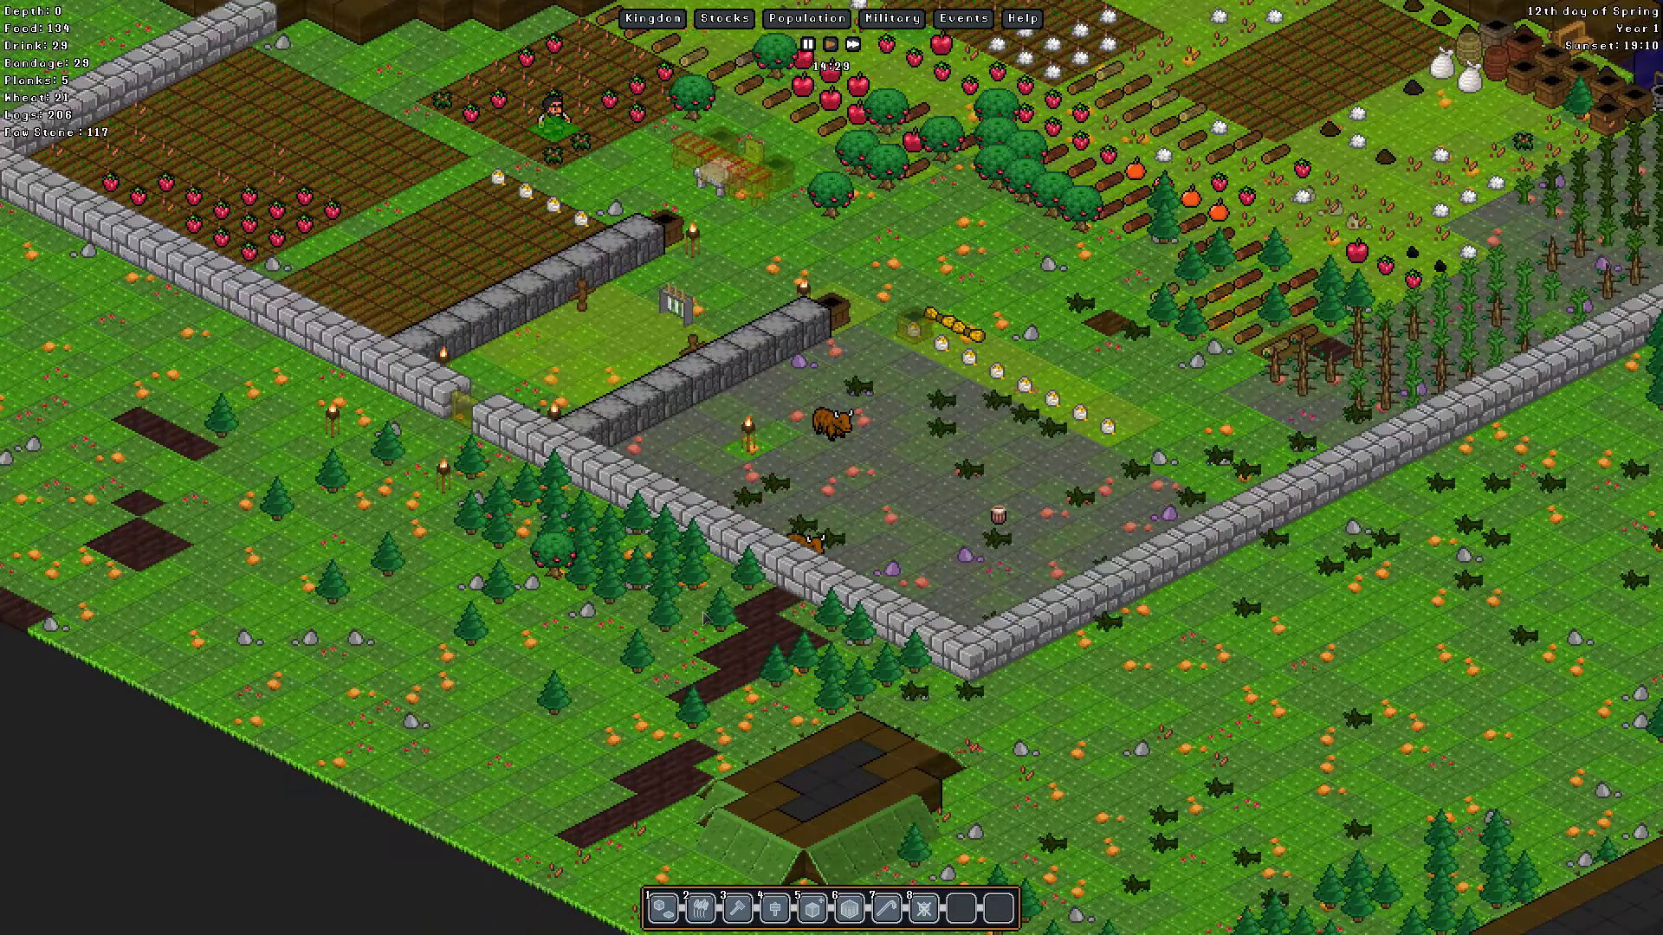
key(Right)
key(Up)
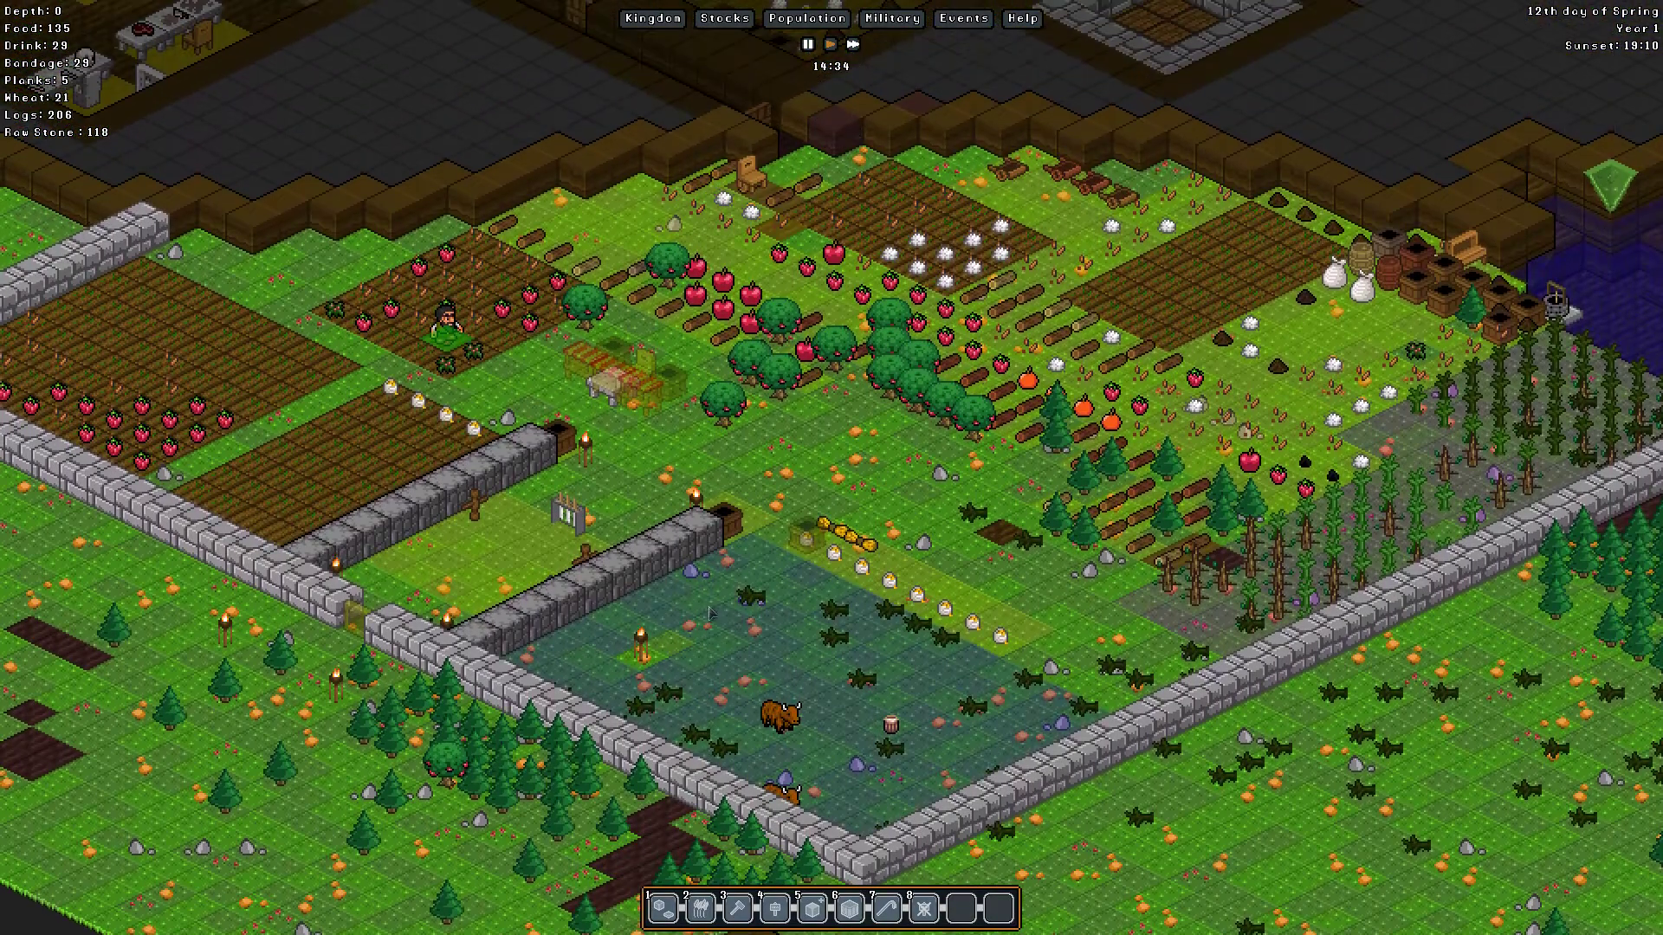
key(Up)
key(Left)
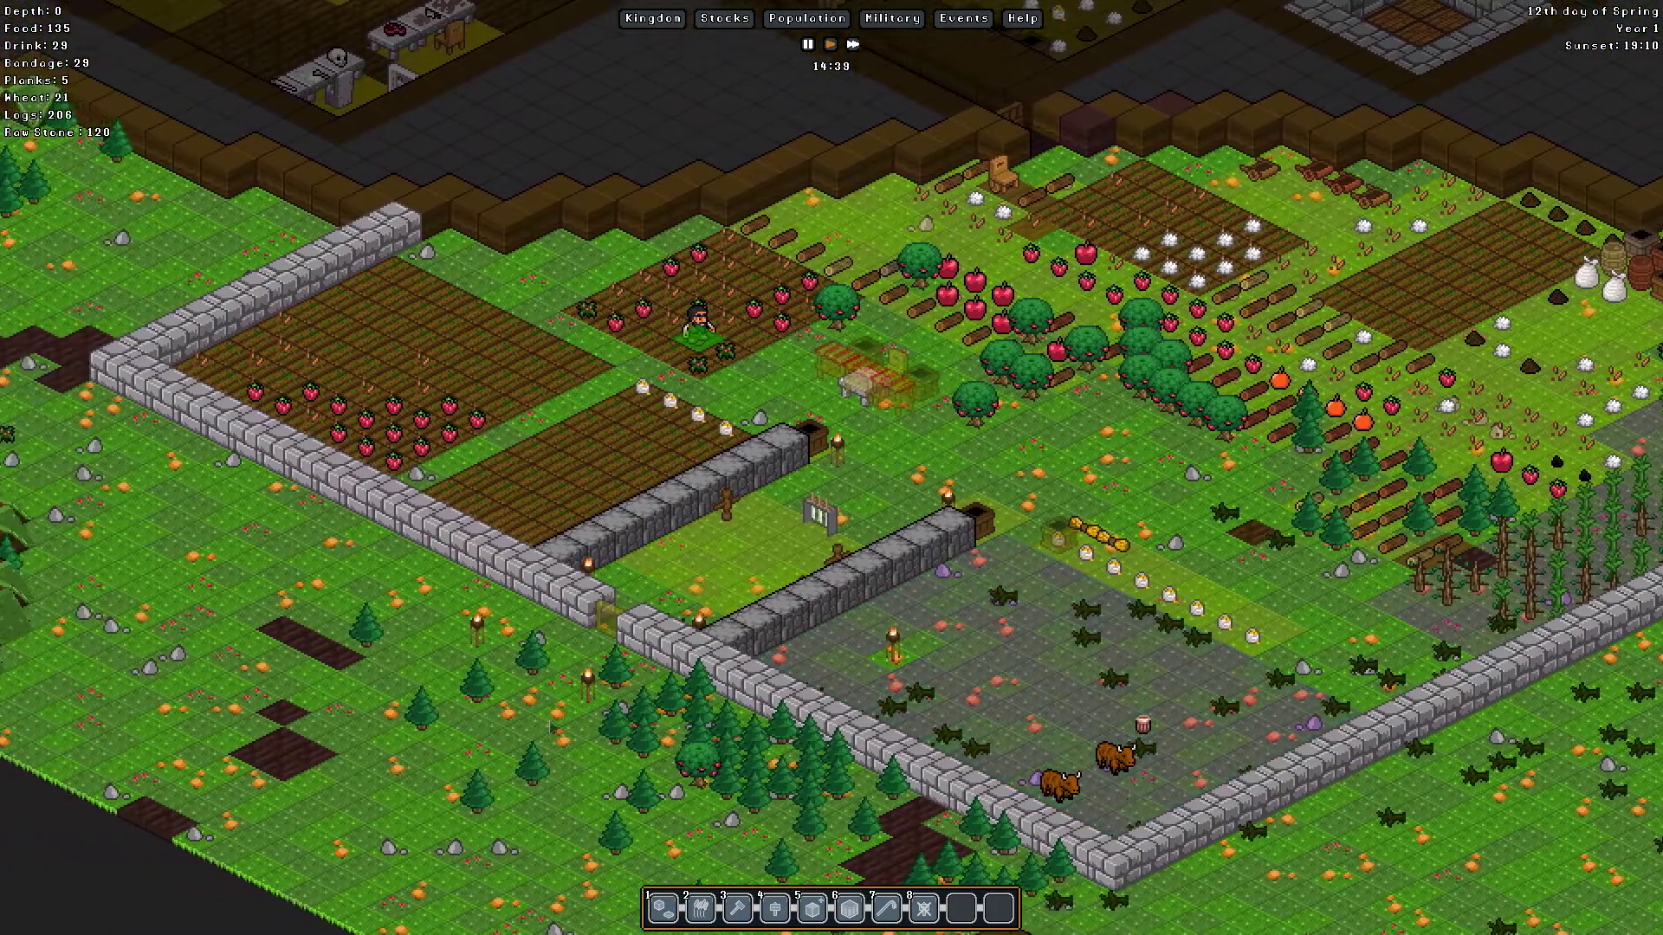
key(Right)
key(Right)
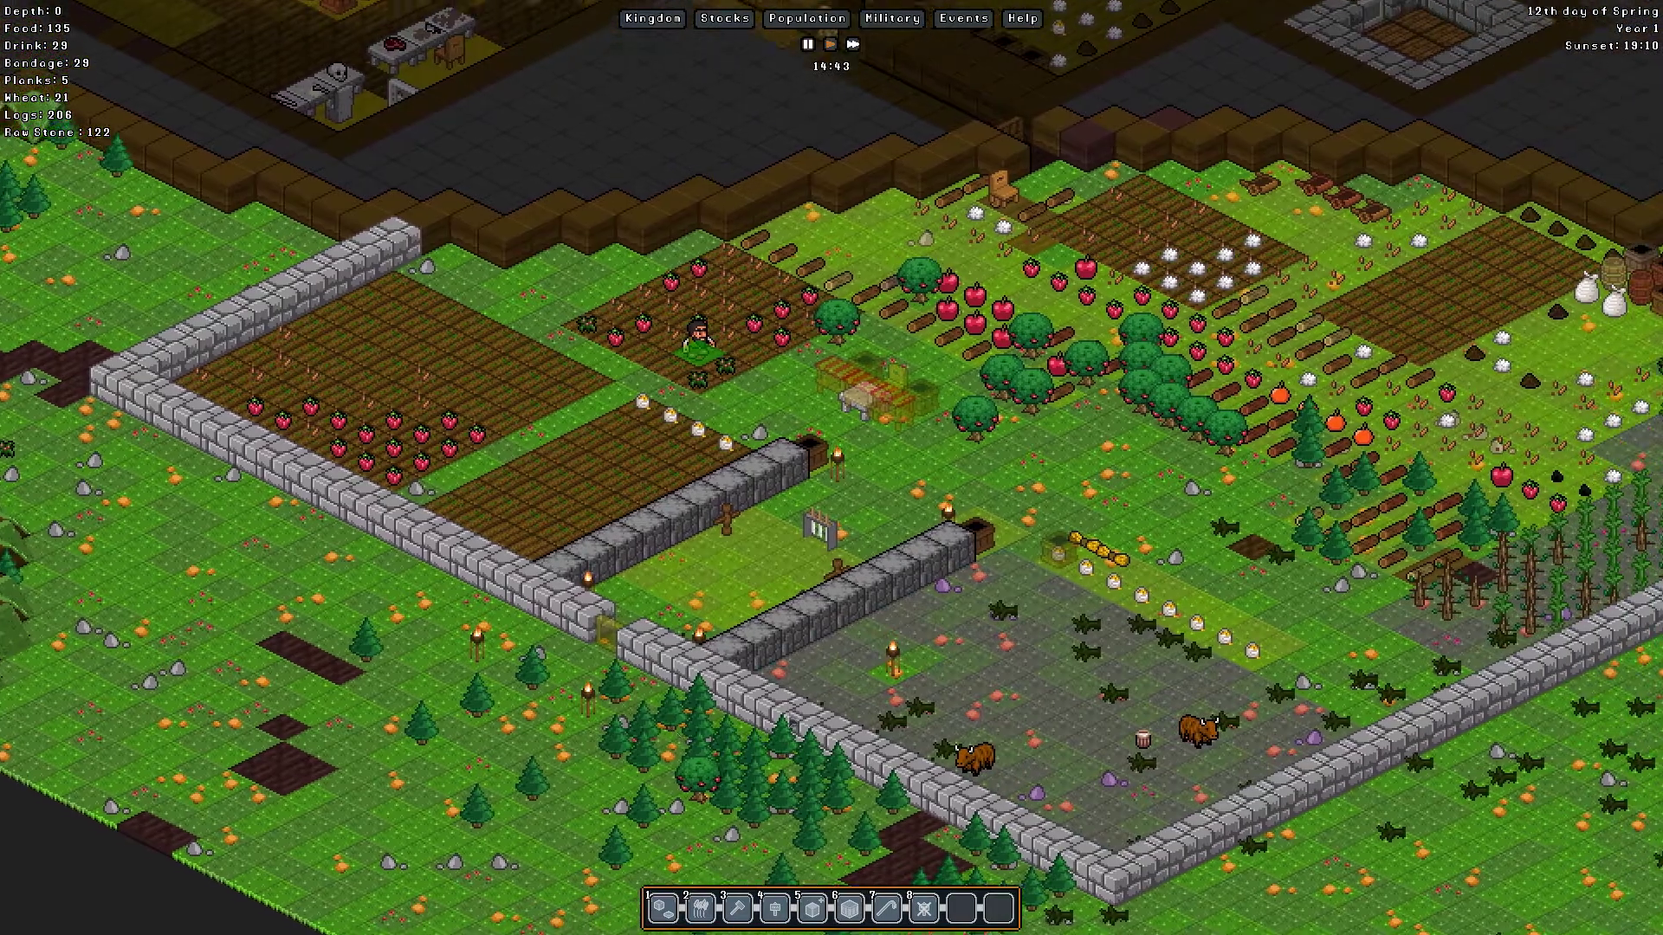
key(Up)
scroll(789, 721, up, 1)
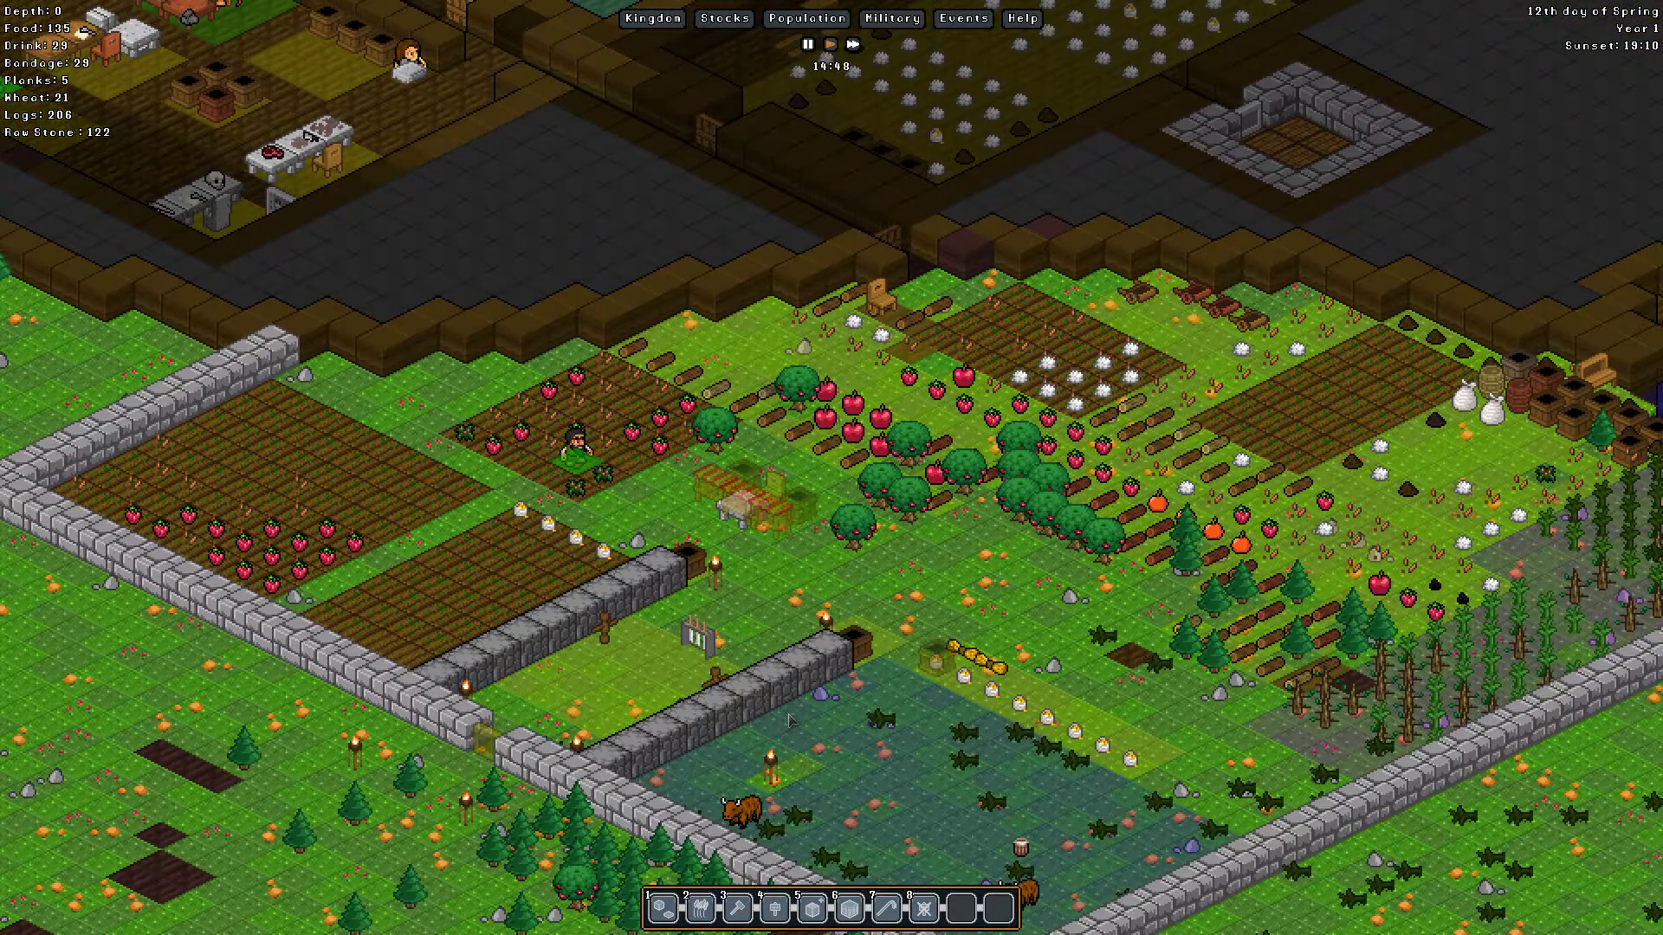
key(Up)
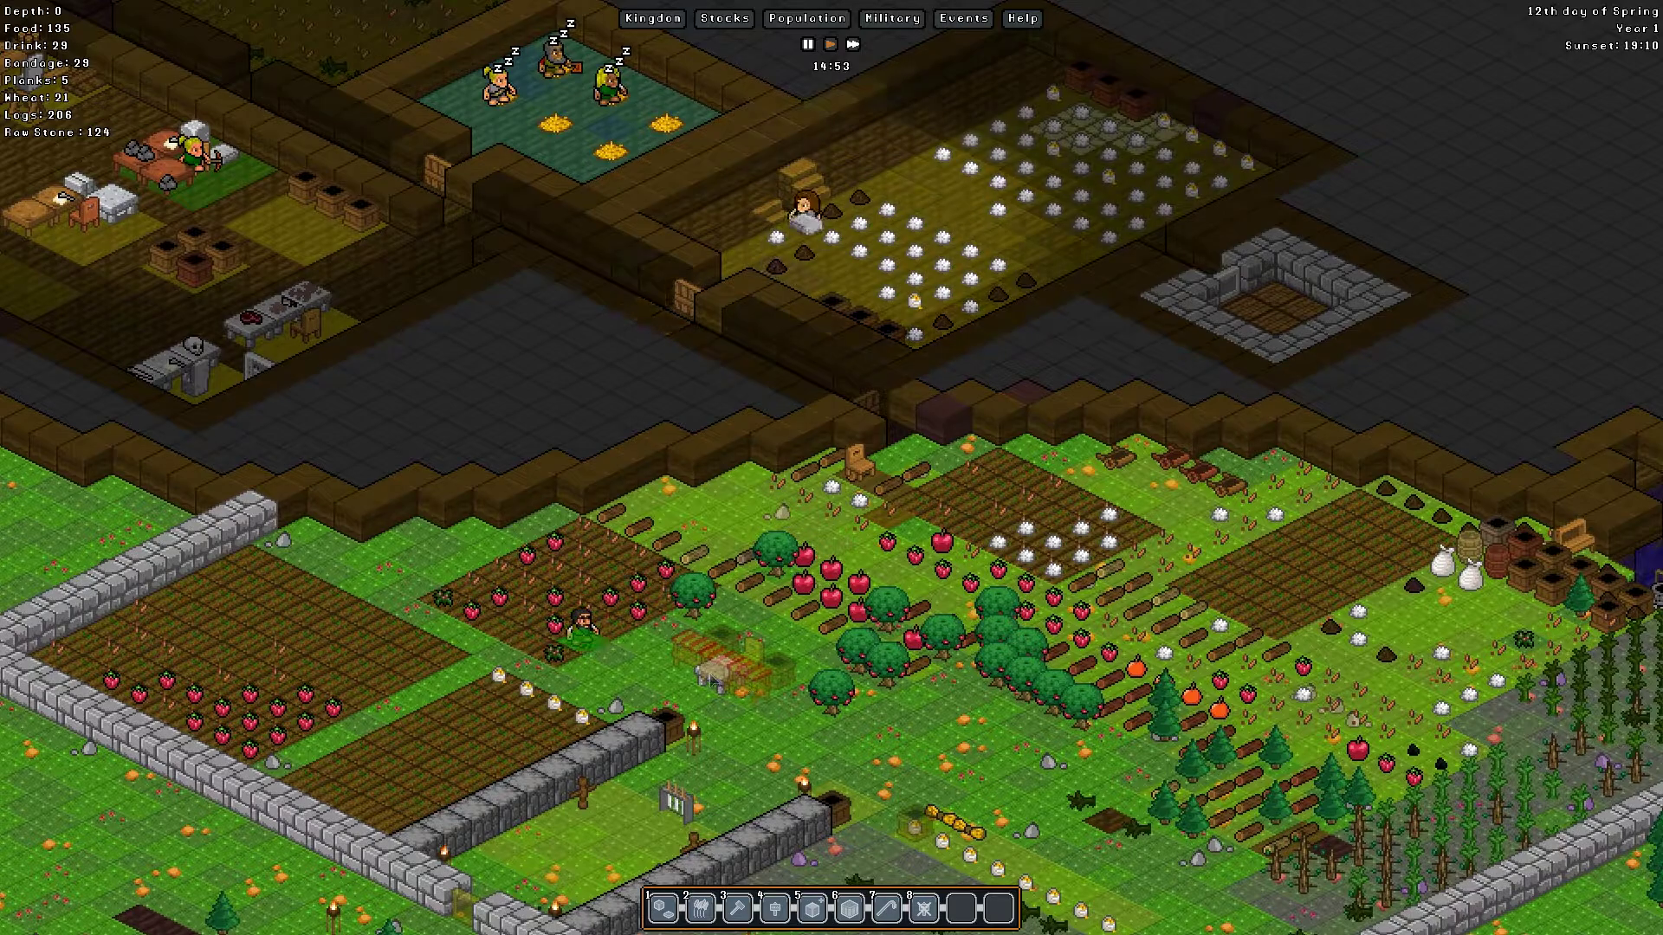
right_click(712, 673)
Step: Review the details of the pending Market Stall construction job
mouse_move(738, 697)
click(712, 674)
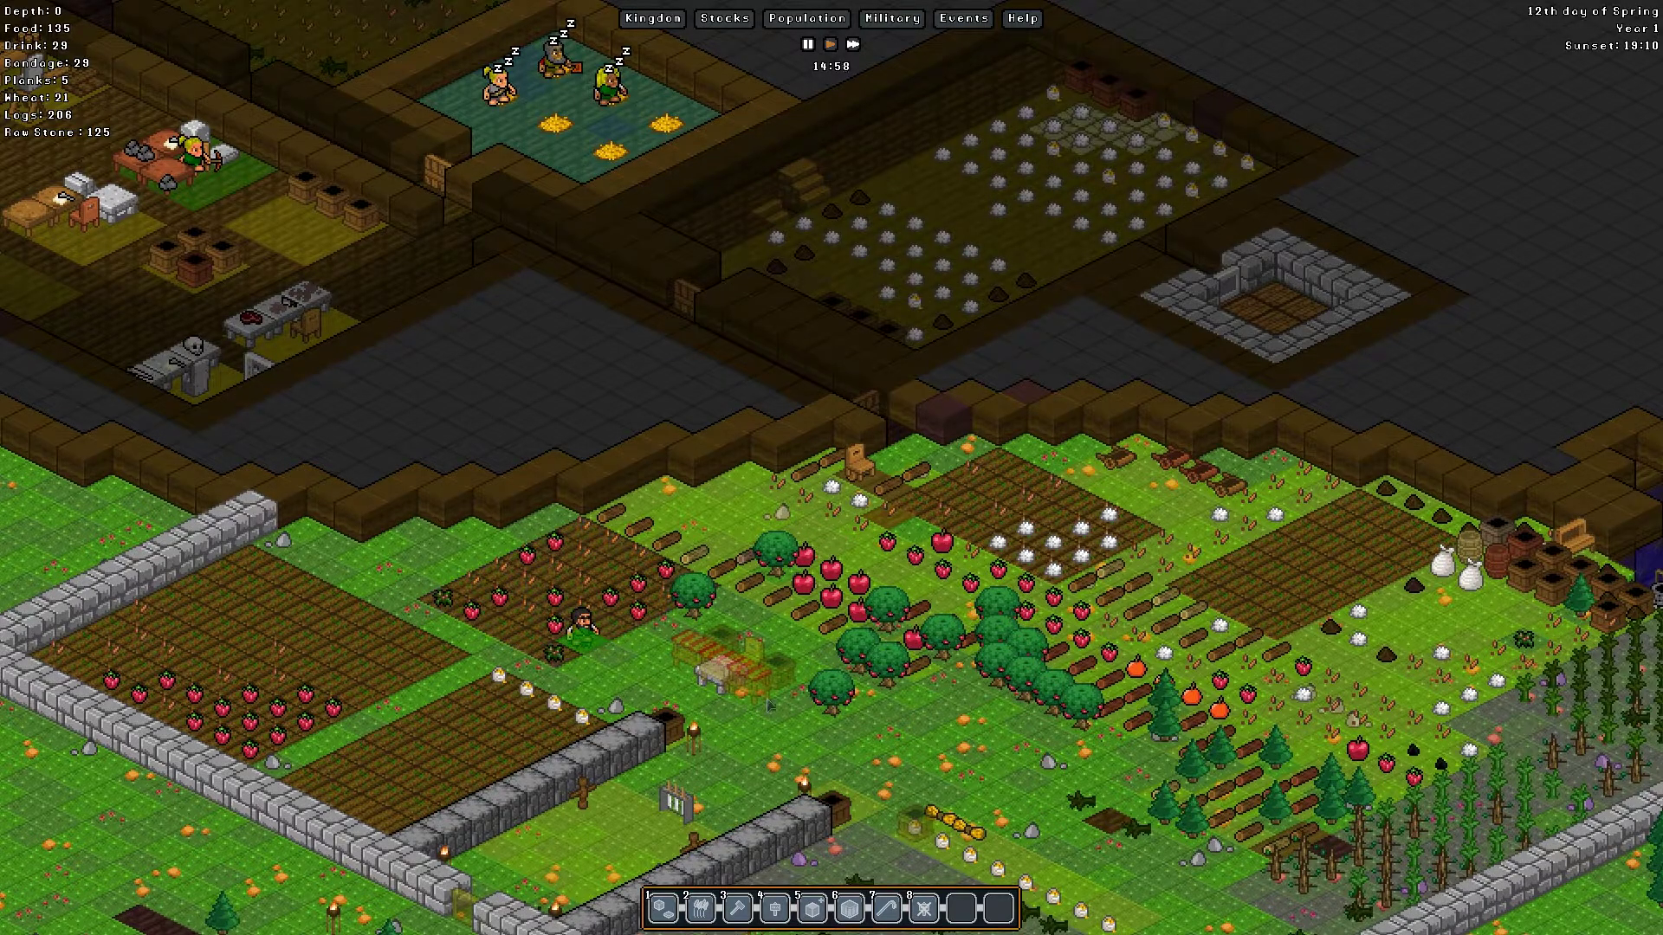
click(1352, 354)
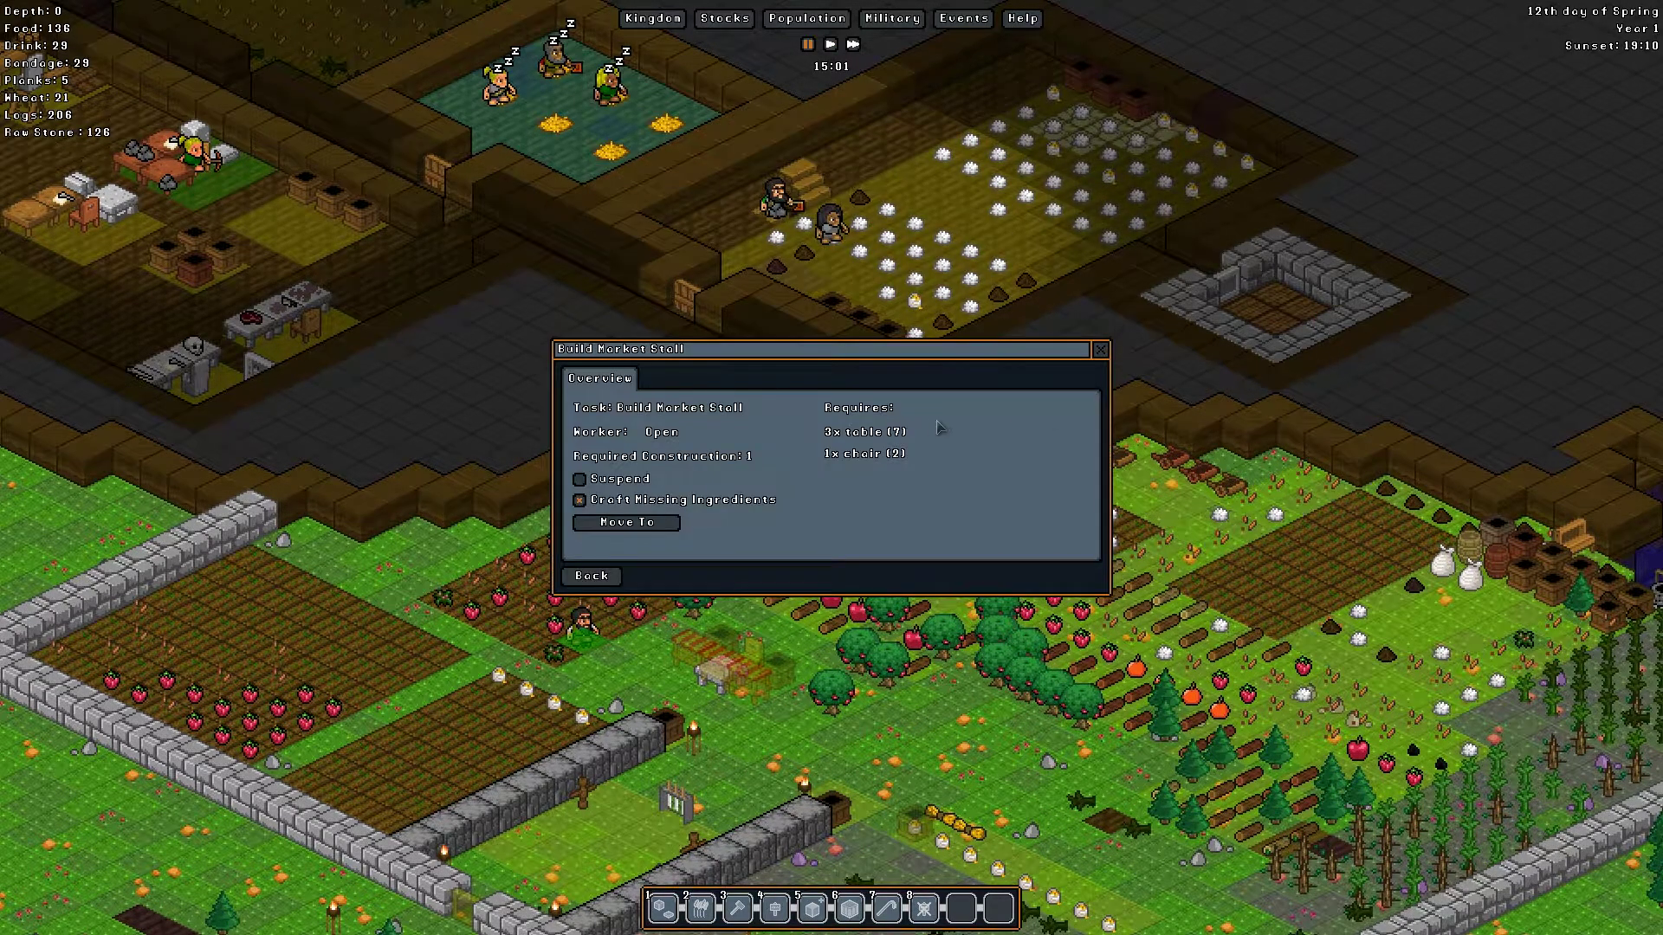
click(1101, 349)
key(w)
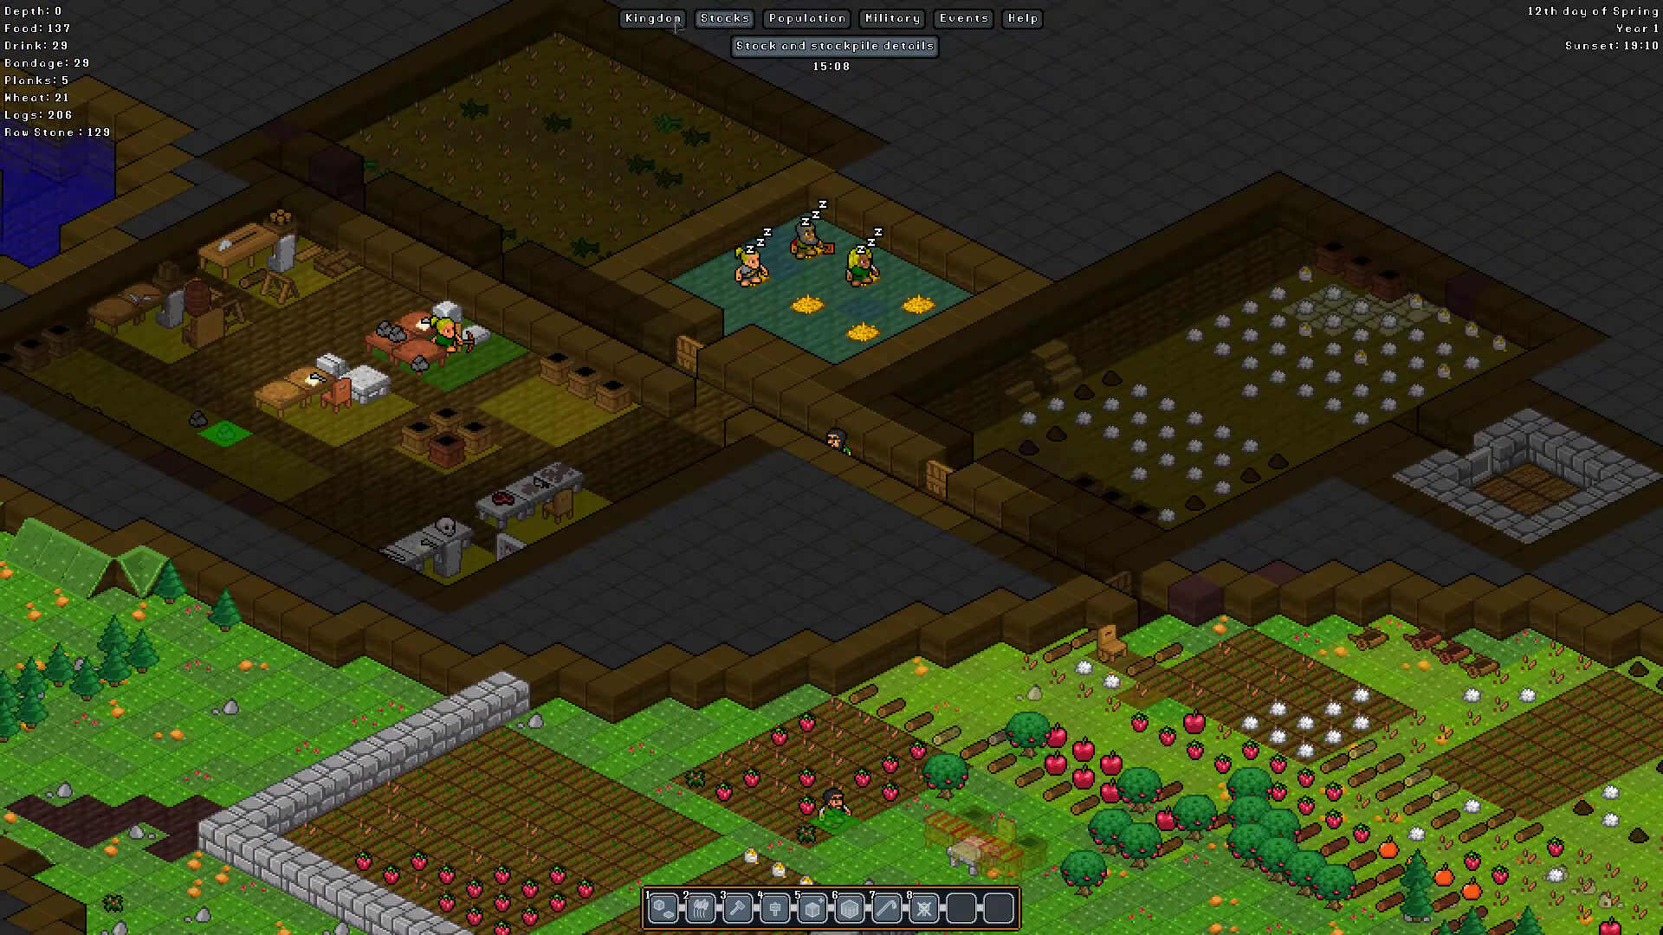
Step: Check the settler job assignments in the population window
click(806, 16)
click(934, 156)
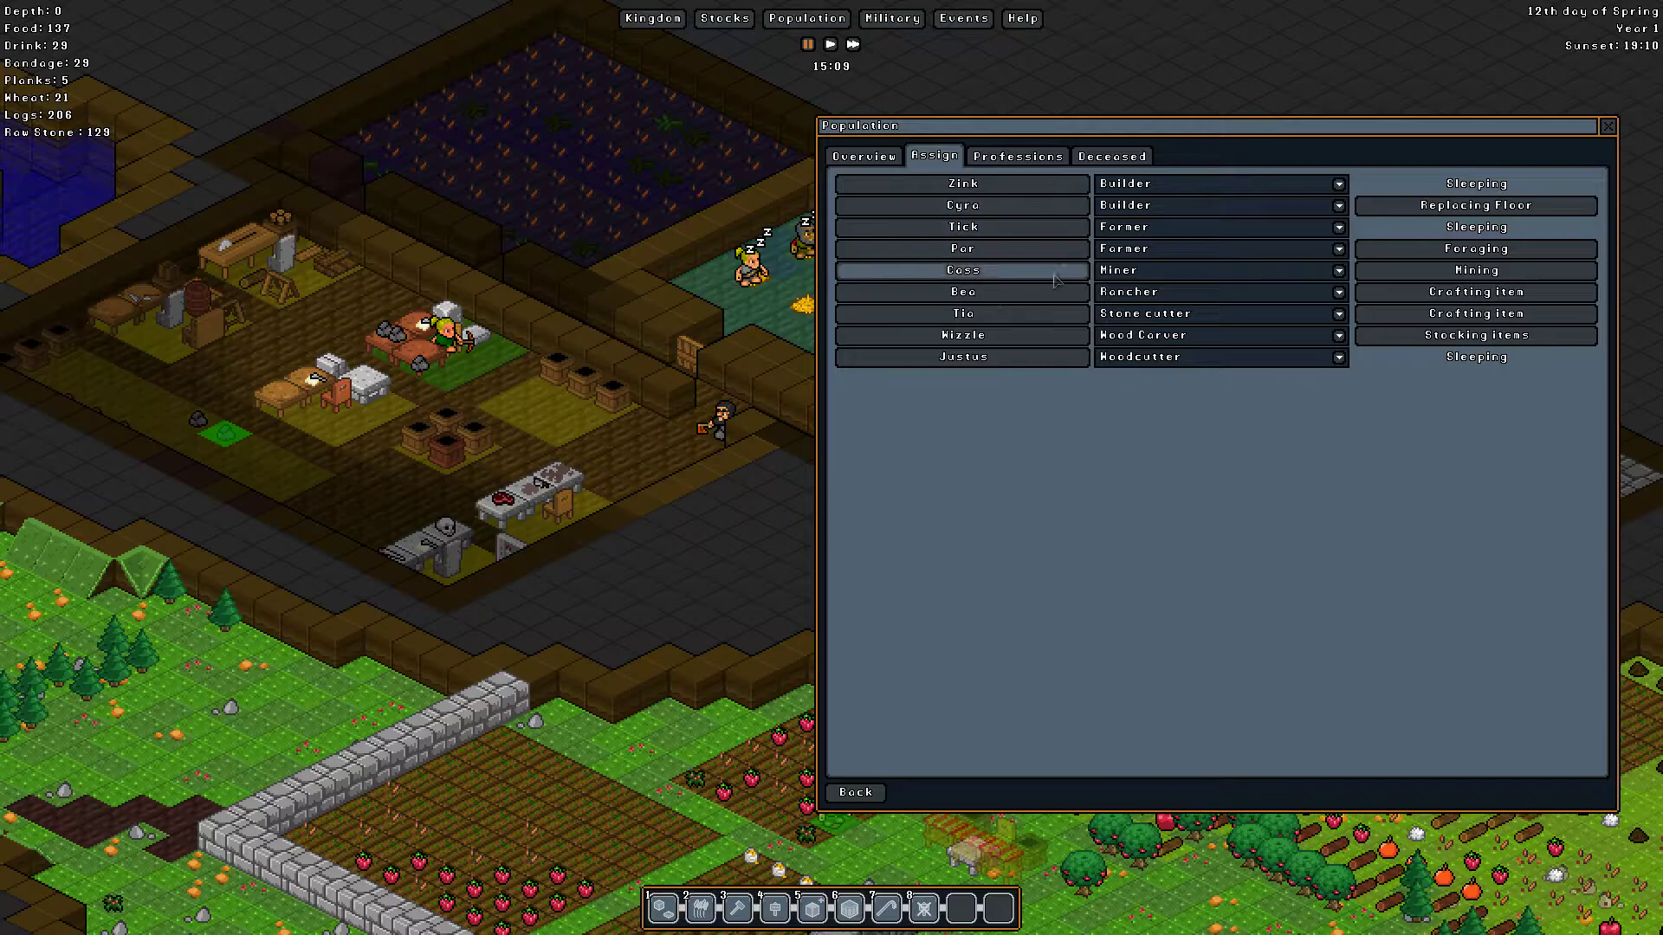
click(1607, 127)
scroll(875, 495, down, 1)
scroll(874, 495, down, 1)
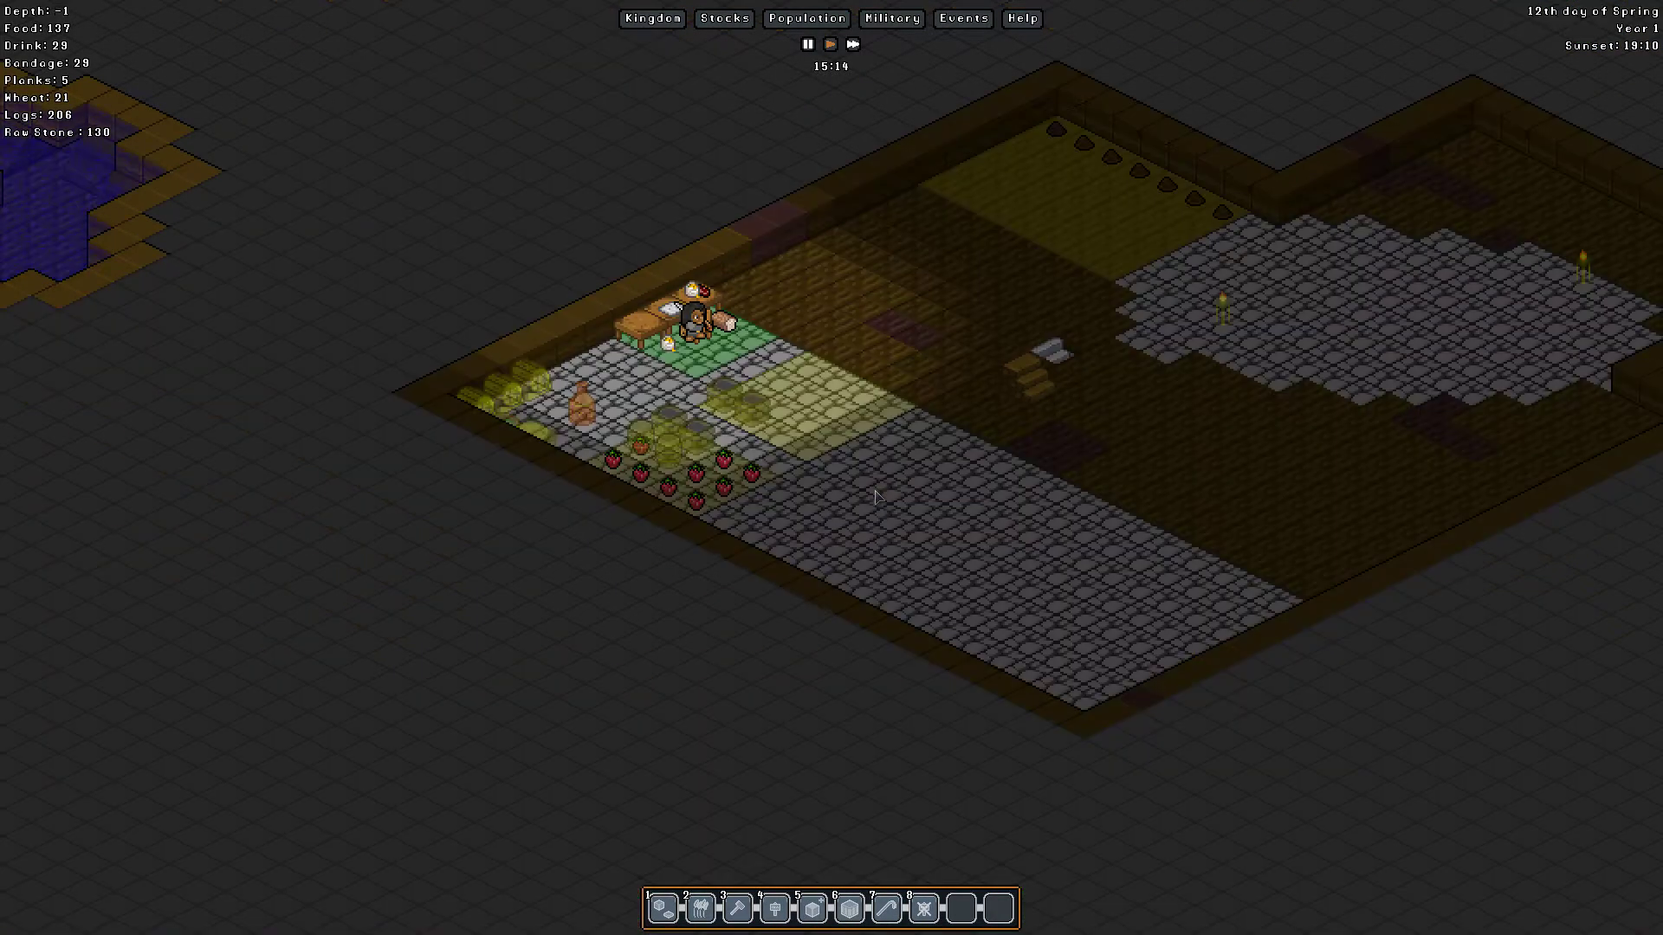
scroll(875, 496, up, 2)
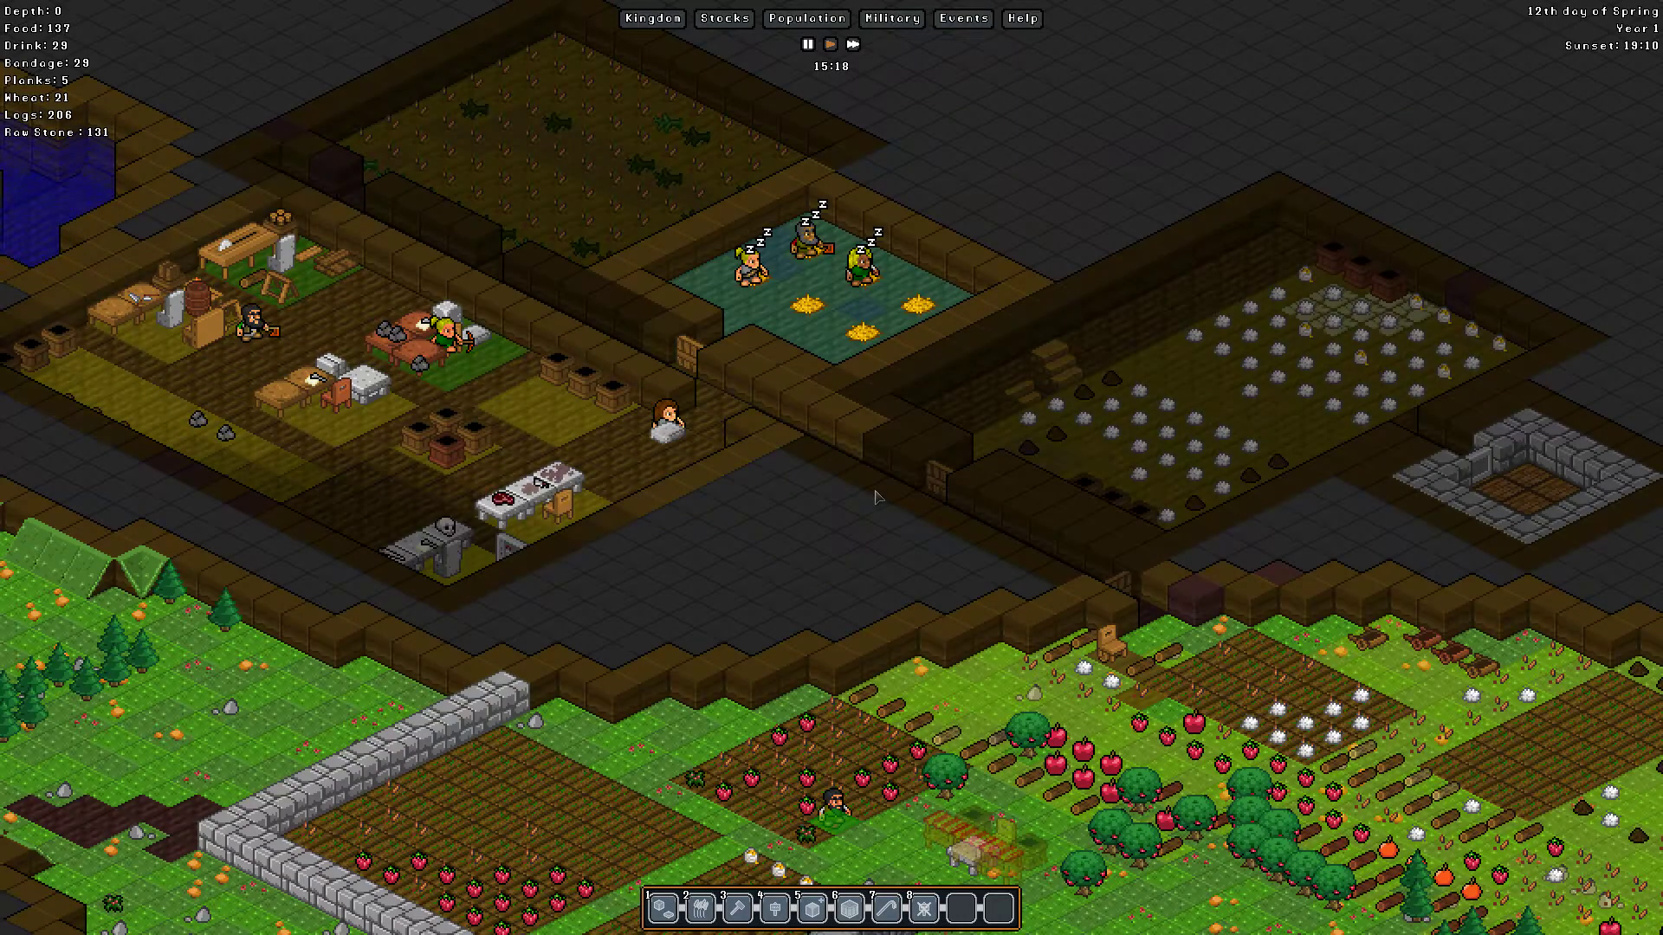
scroll(875, 494, down, 3)
Step: Pan to the surface buildings and inspect the dirt-floor tile listing the Stonemason
key(d)
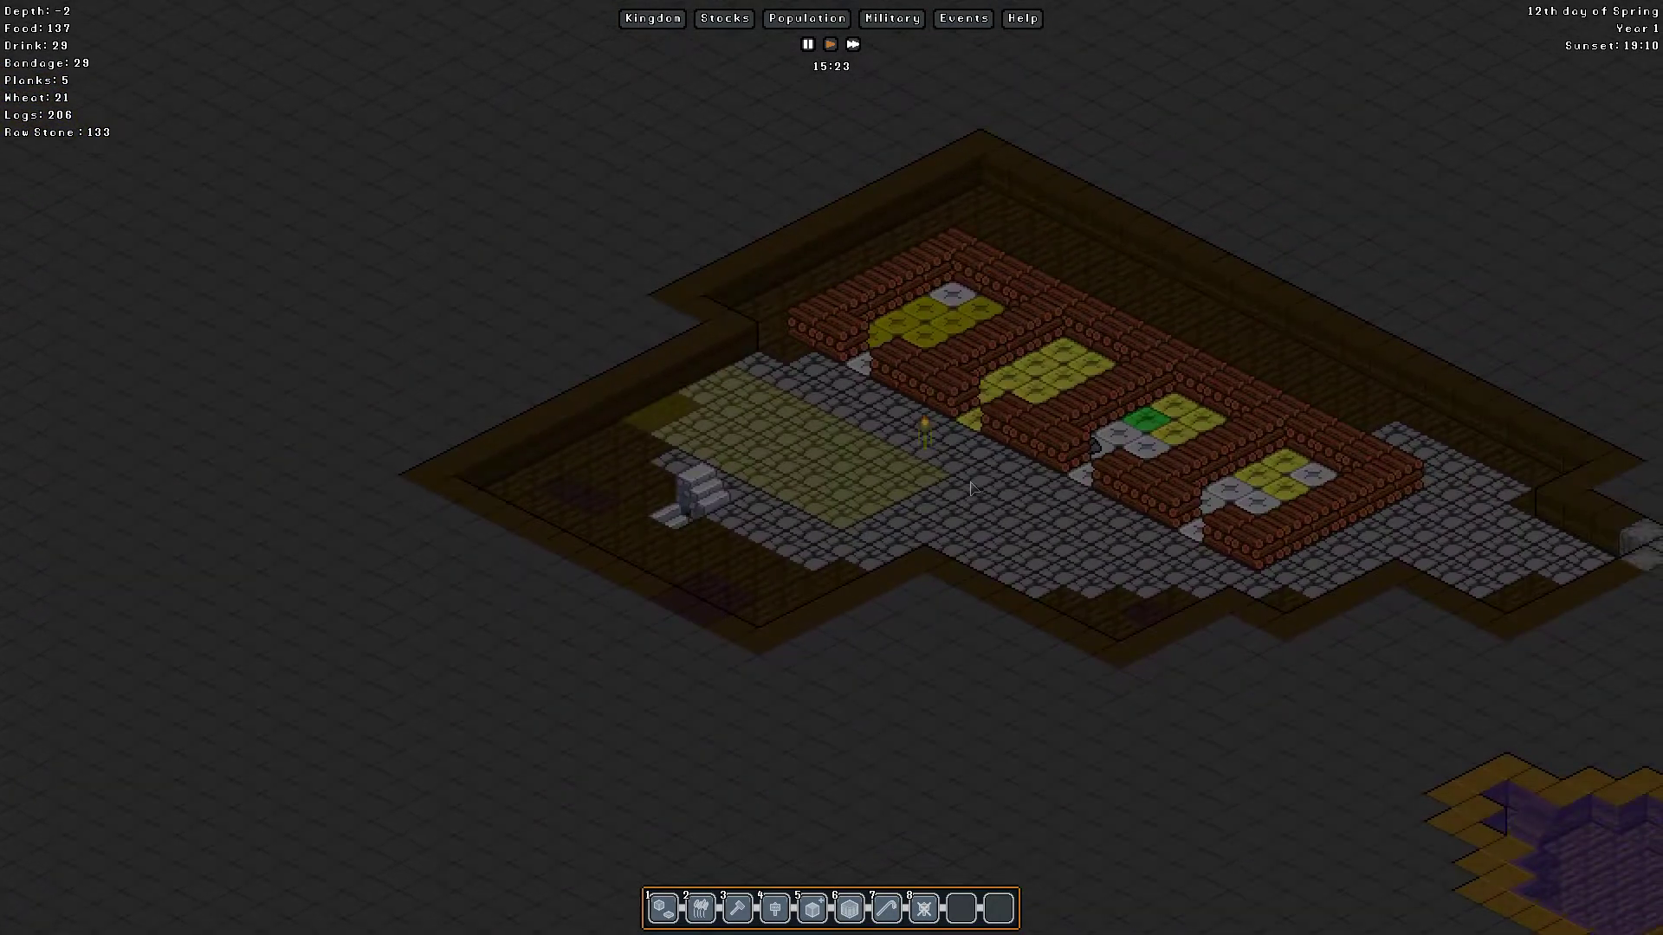
scroll(969, 488, up, 1)
scroll(880, 572, up, 1)
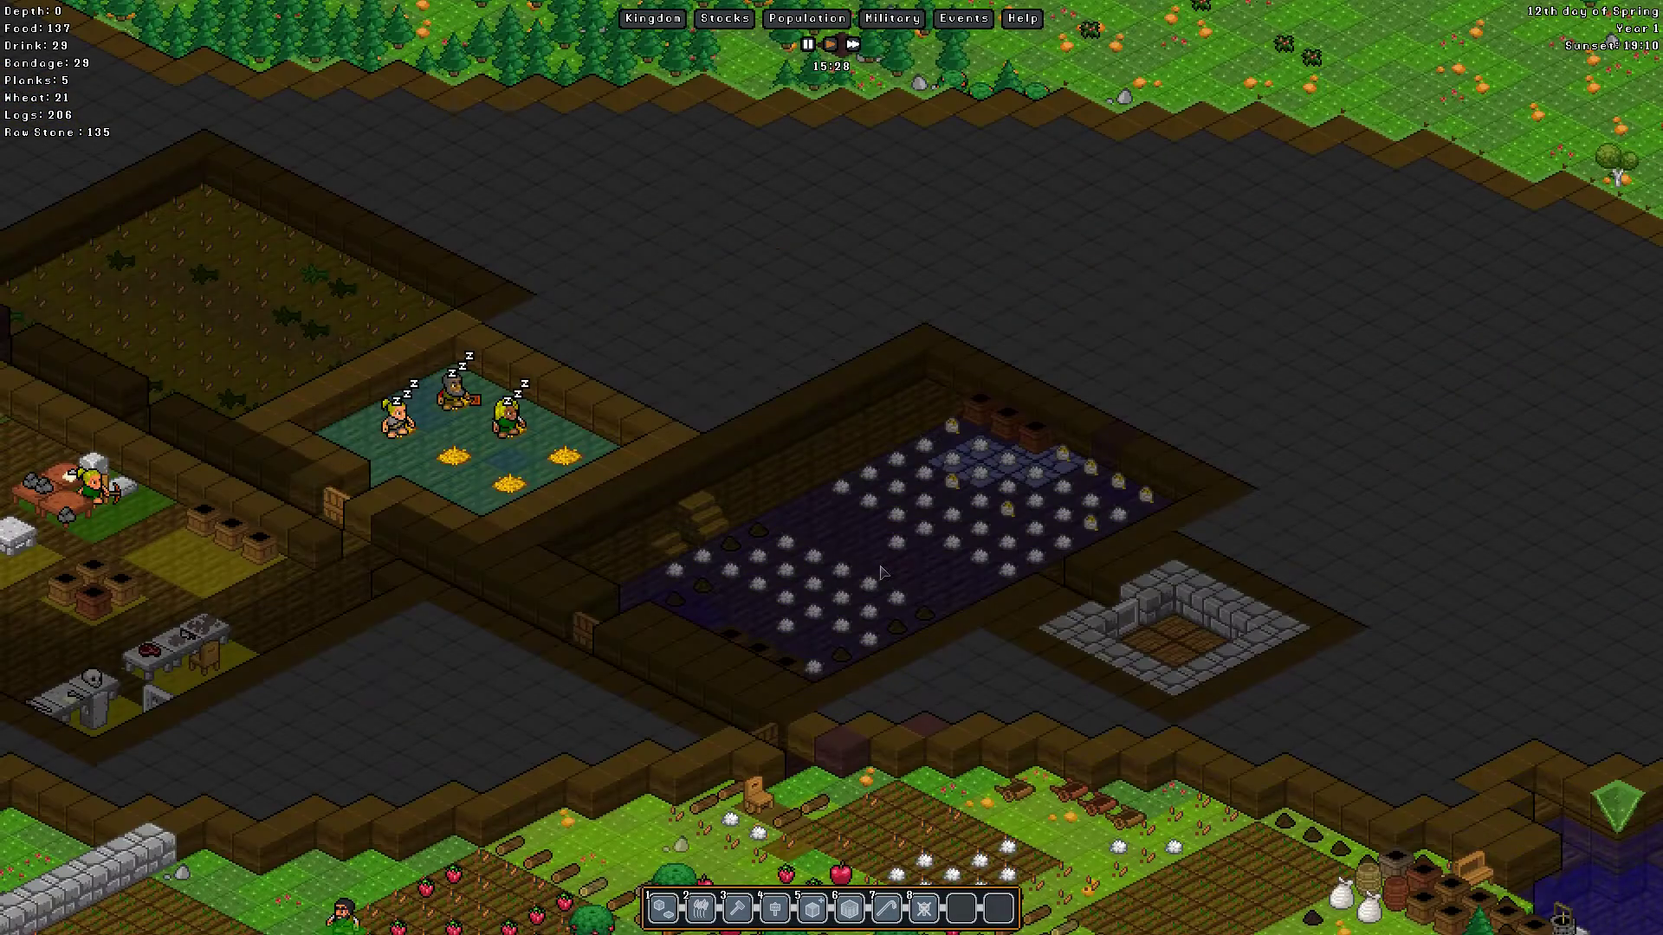
key(a)
key(a)
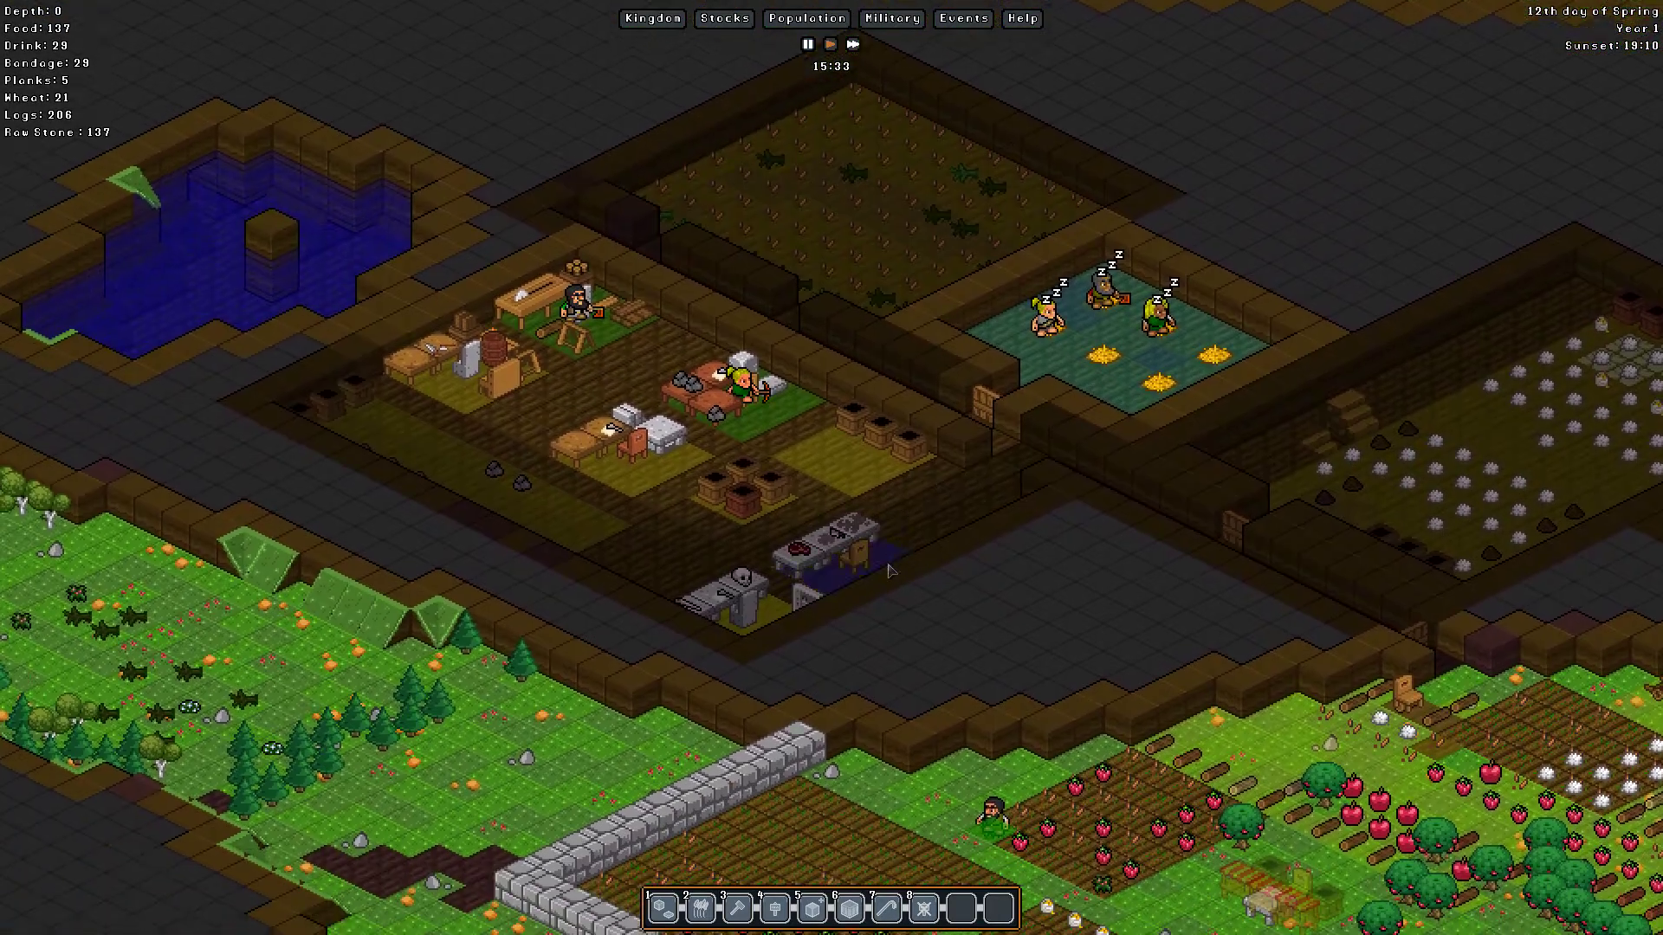
key(w)
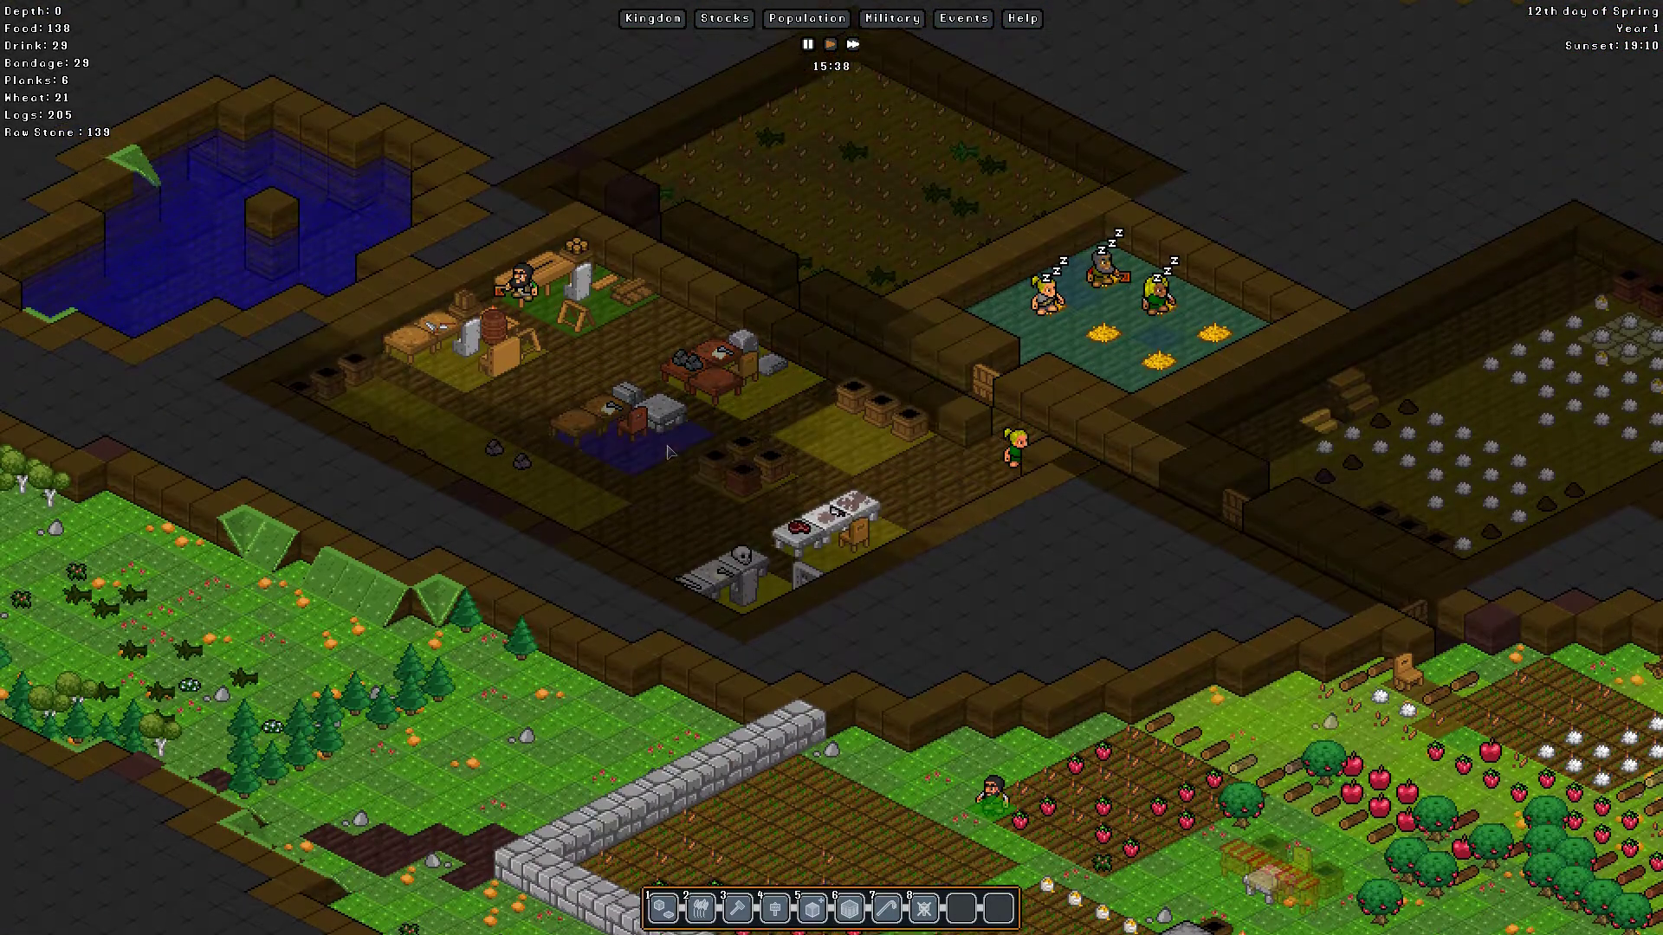
click(664, 488)
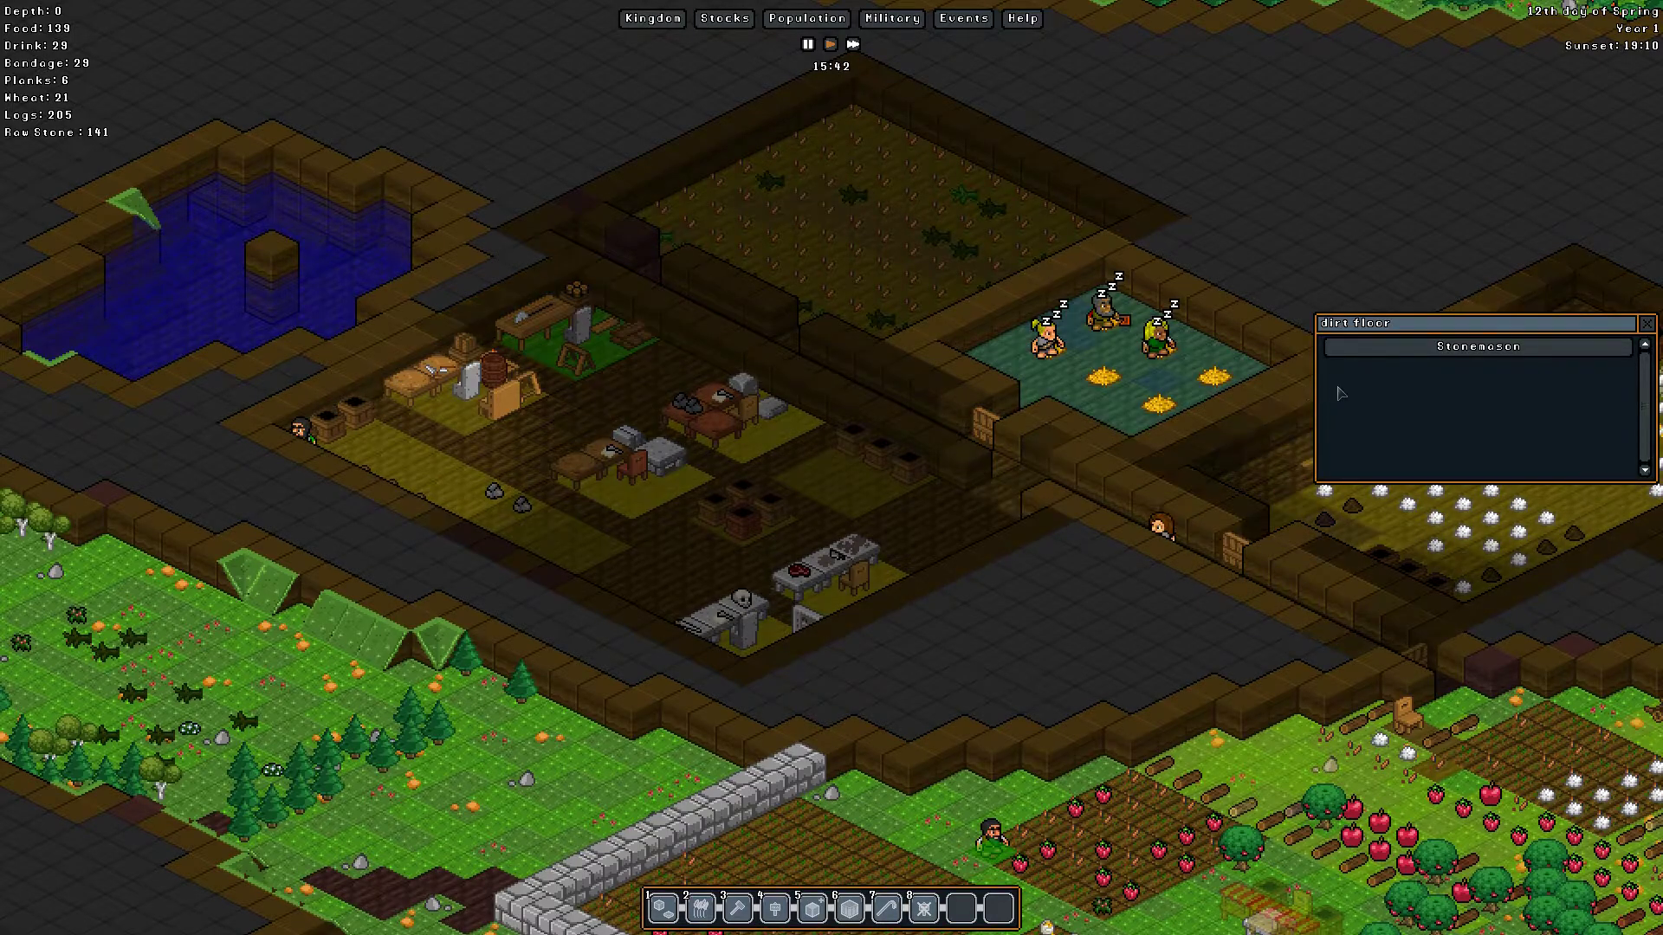
Step: Craft a hearth, mold, furnace and trough from the Stonemason's Craftable Items, then close it
click(1478, 346)
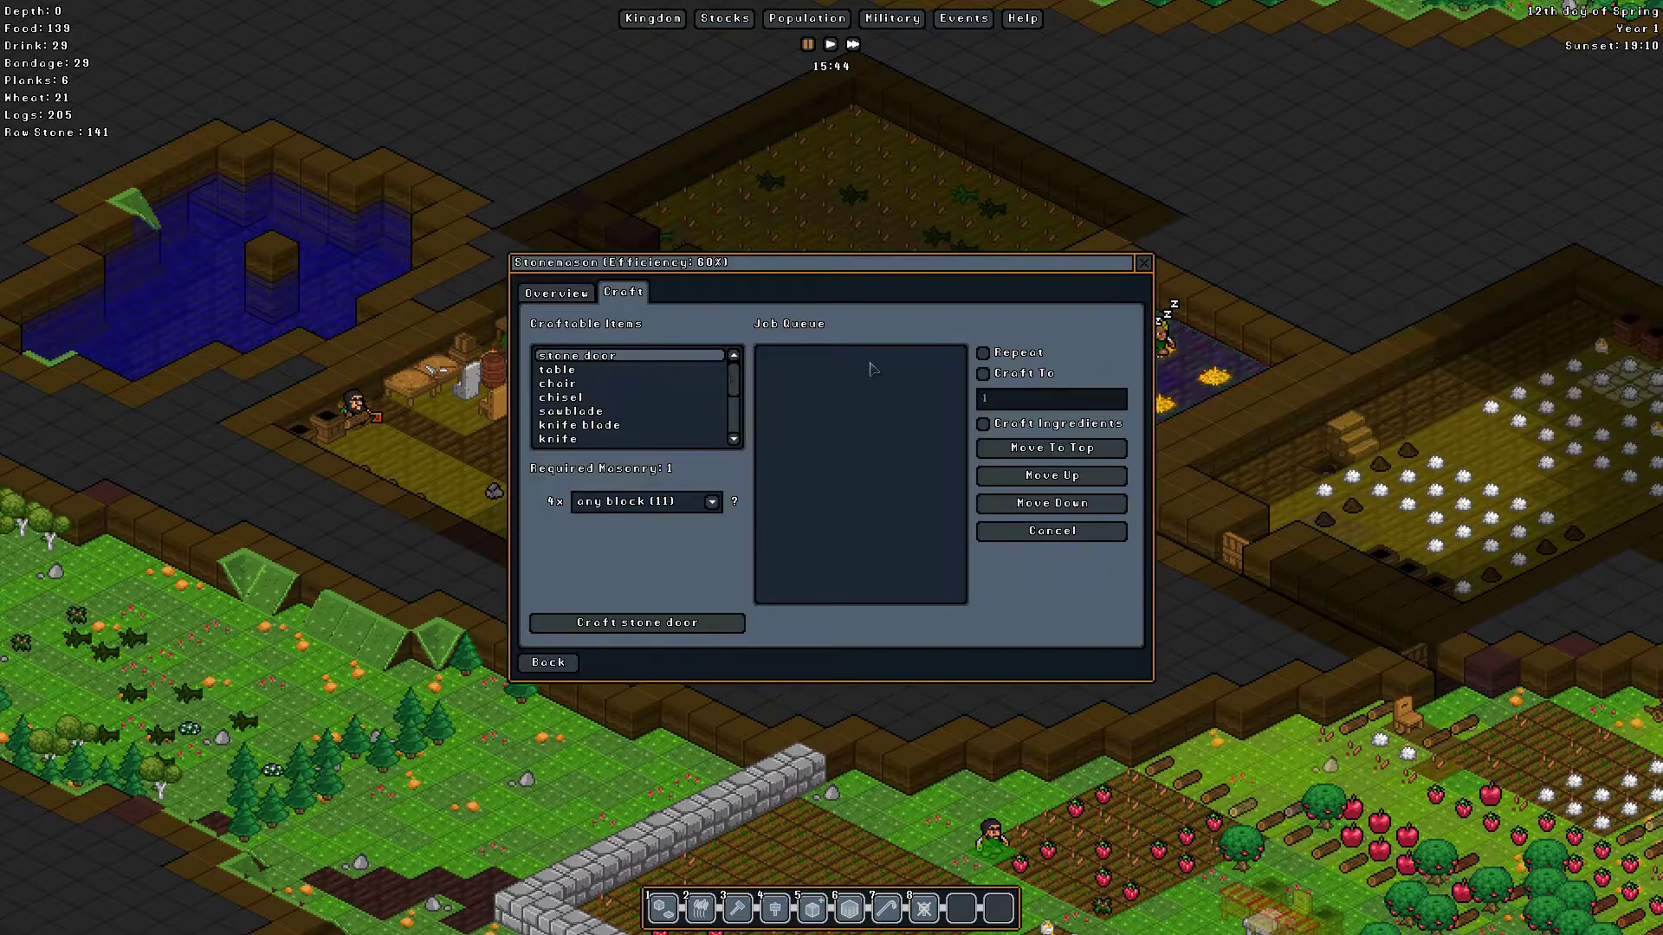
click(736, 442)
click(735, 444)
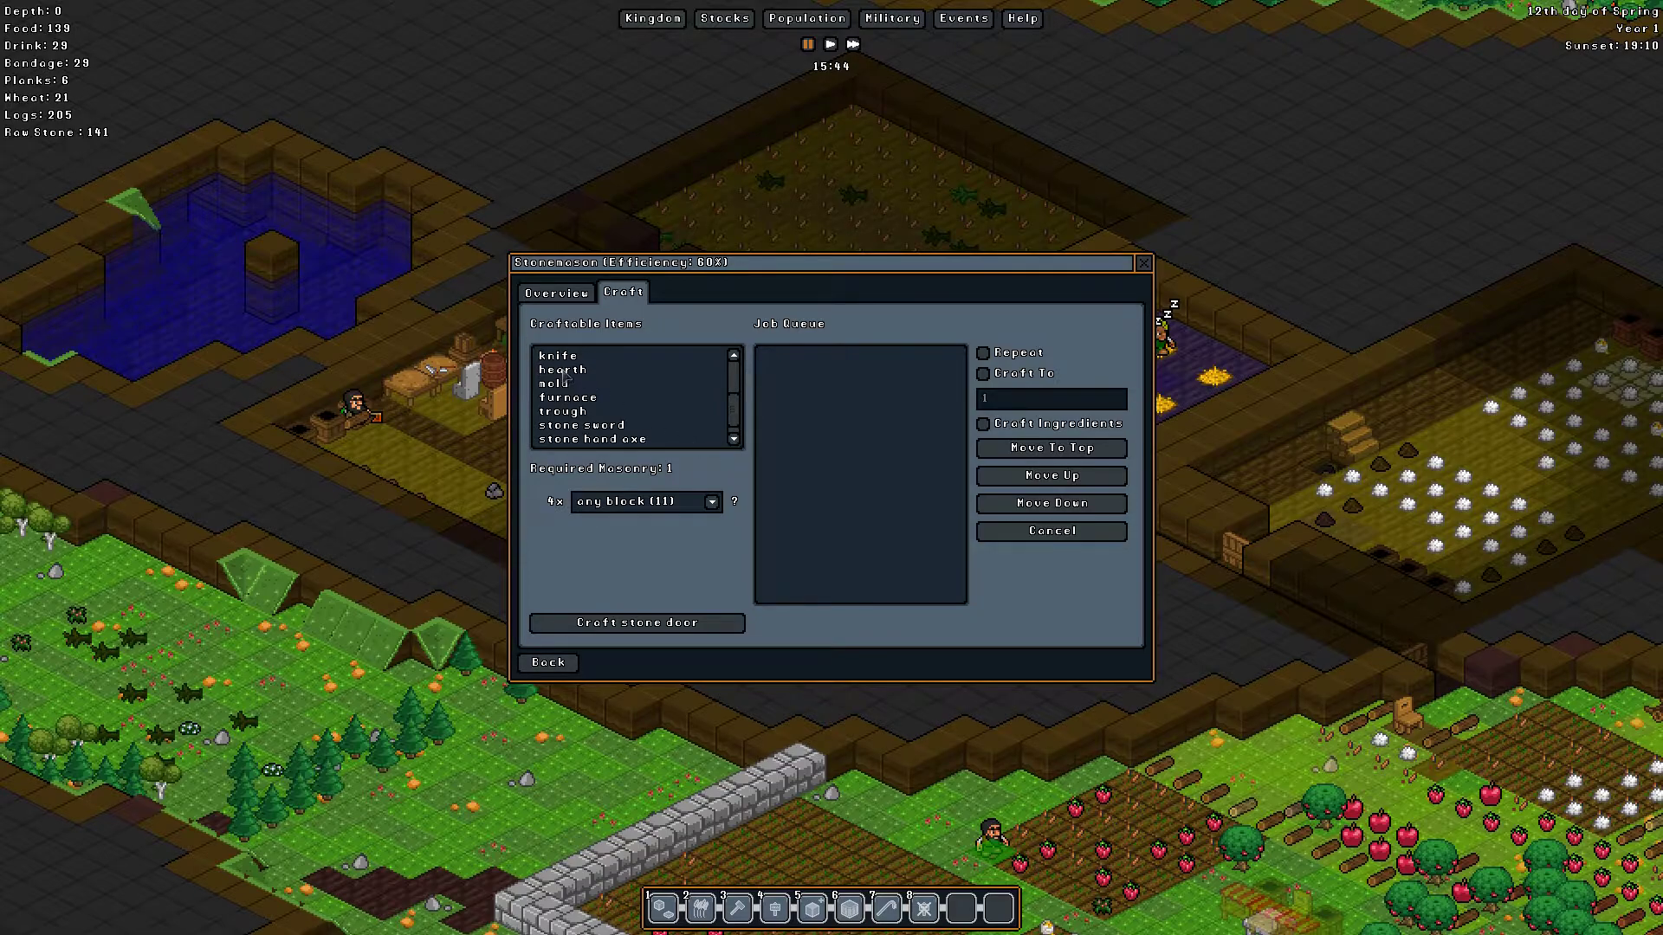
click(683, 625)
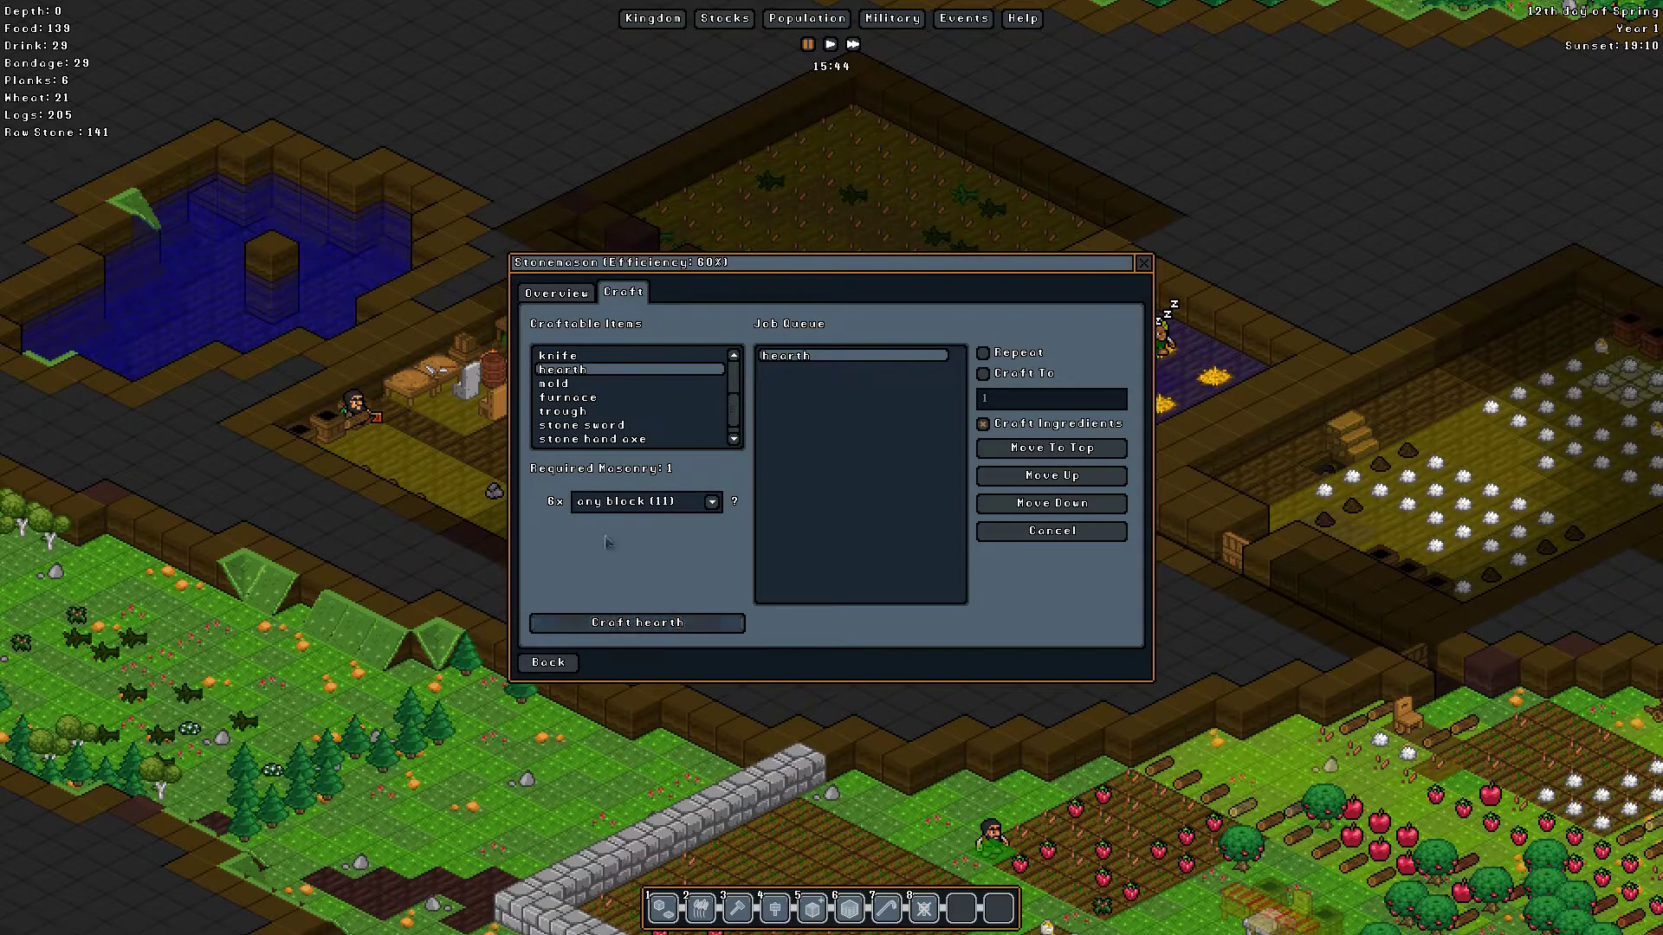
click(553, 382)
click(672, 622)
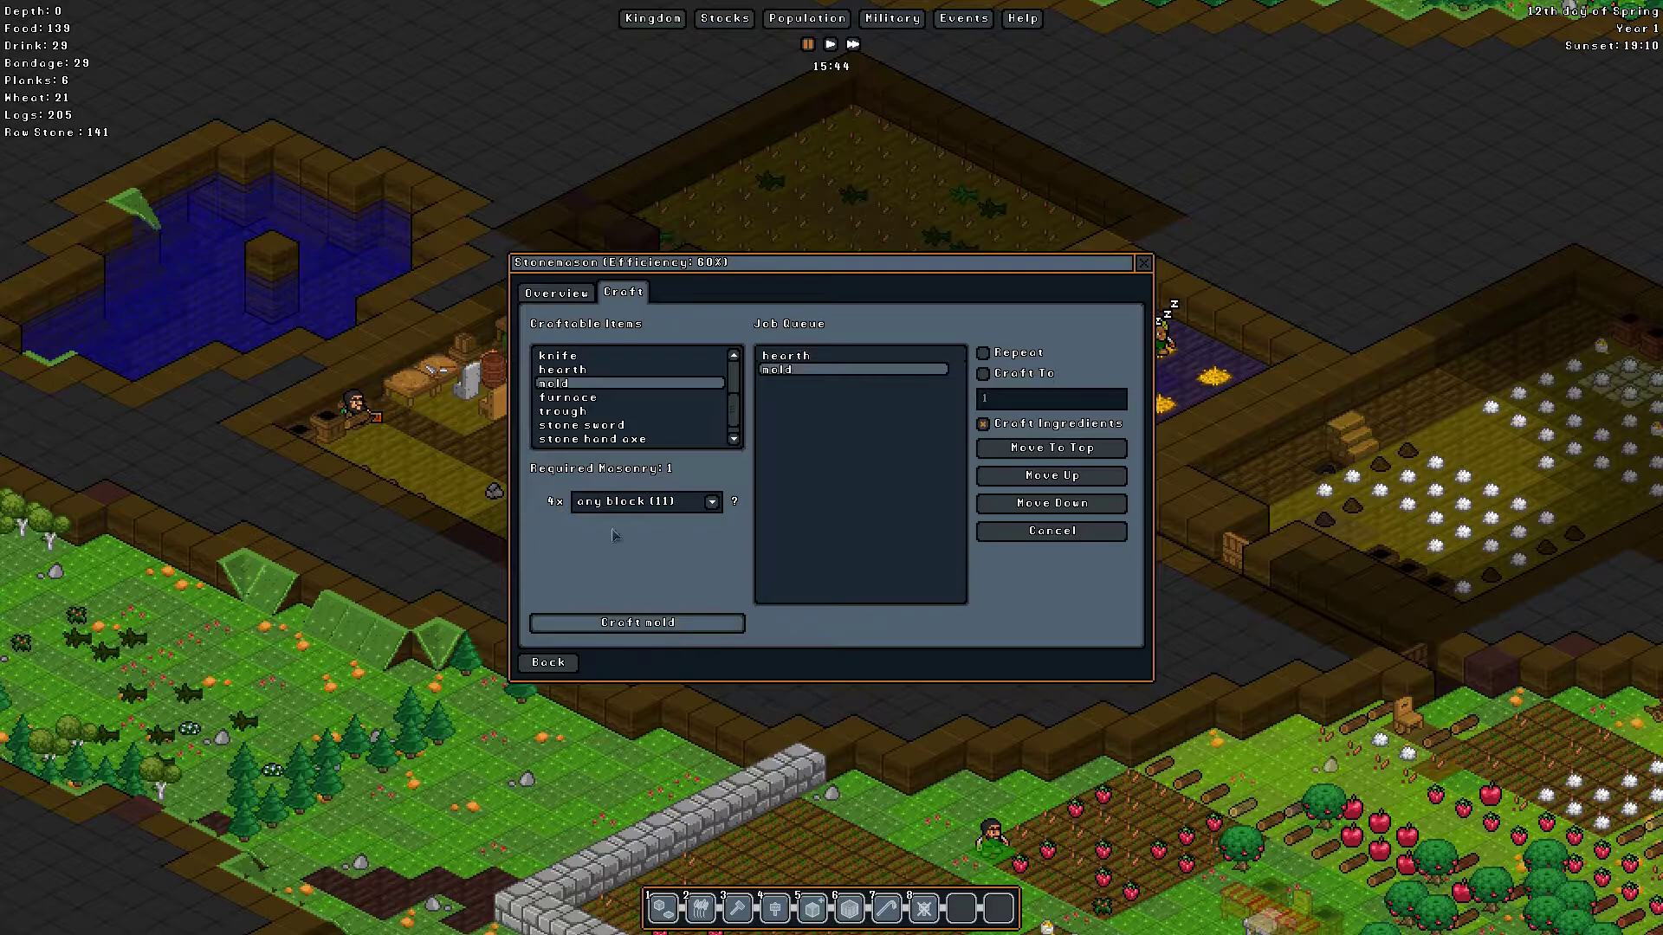
click(587, 400)
click(663, 623)
click(575, 411)
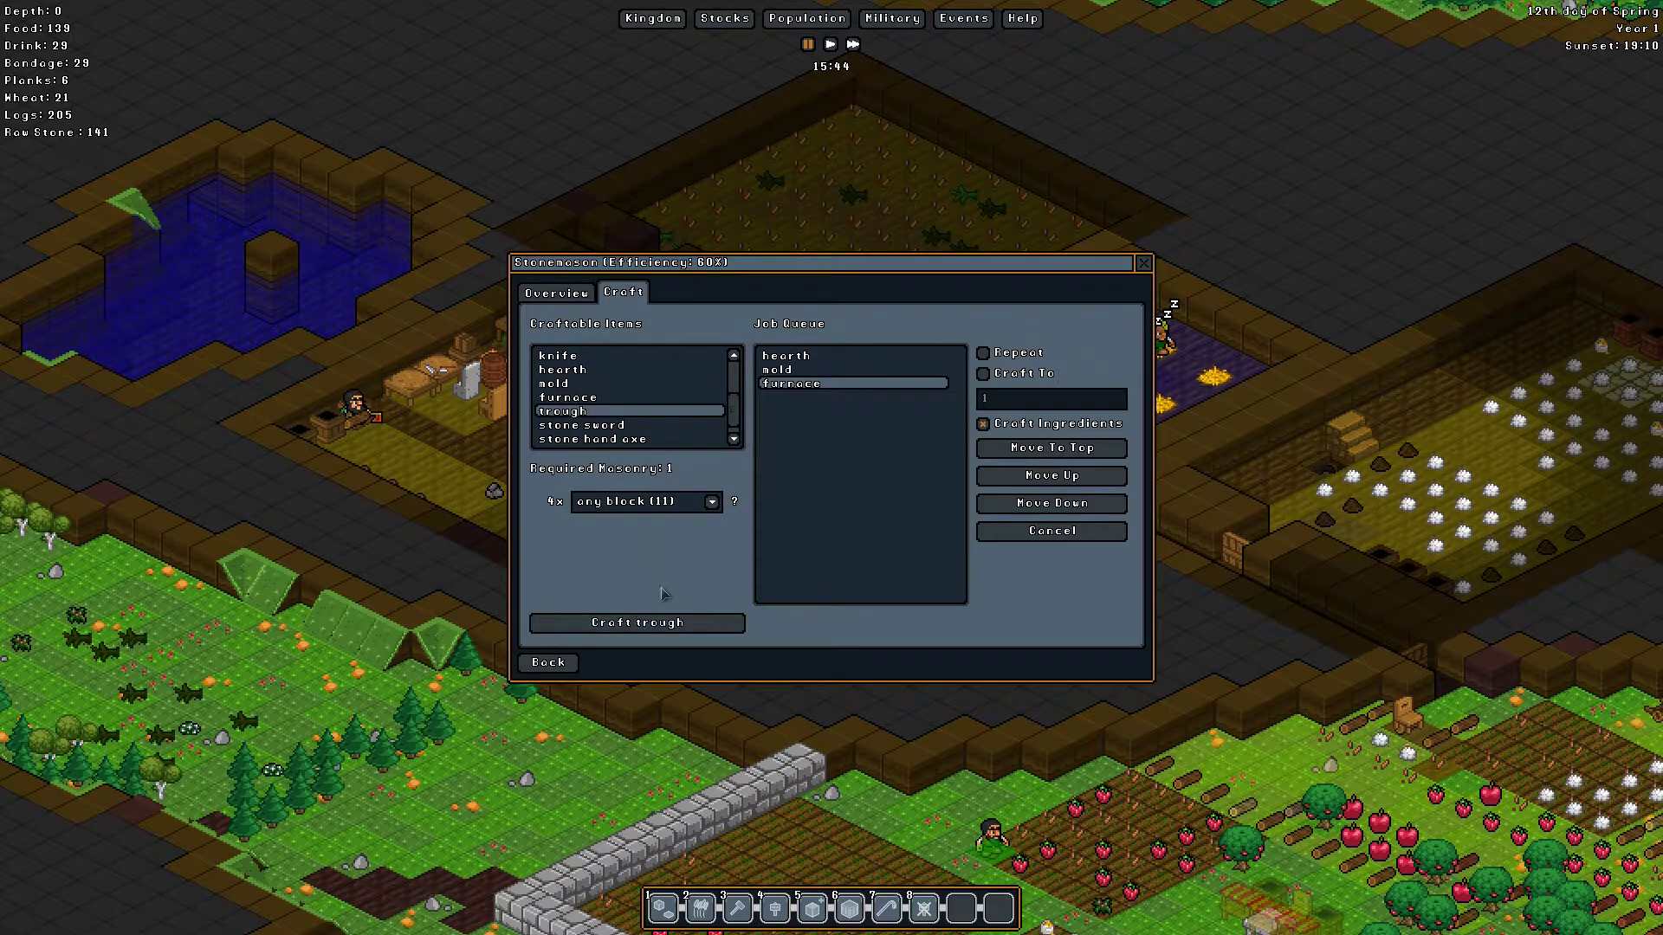
click(676, 625)
click(735, 443)
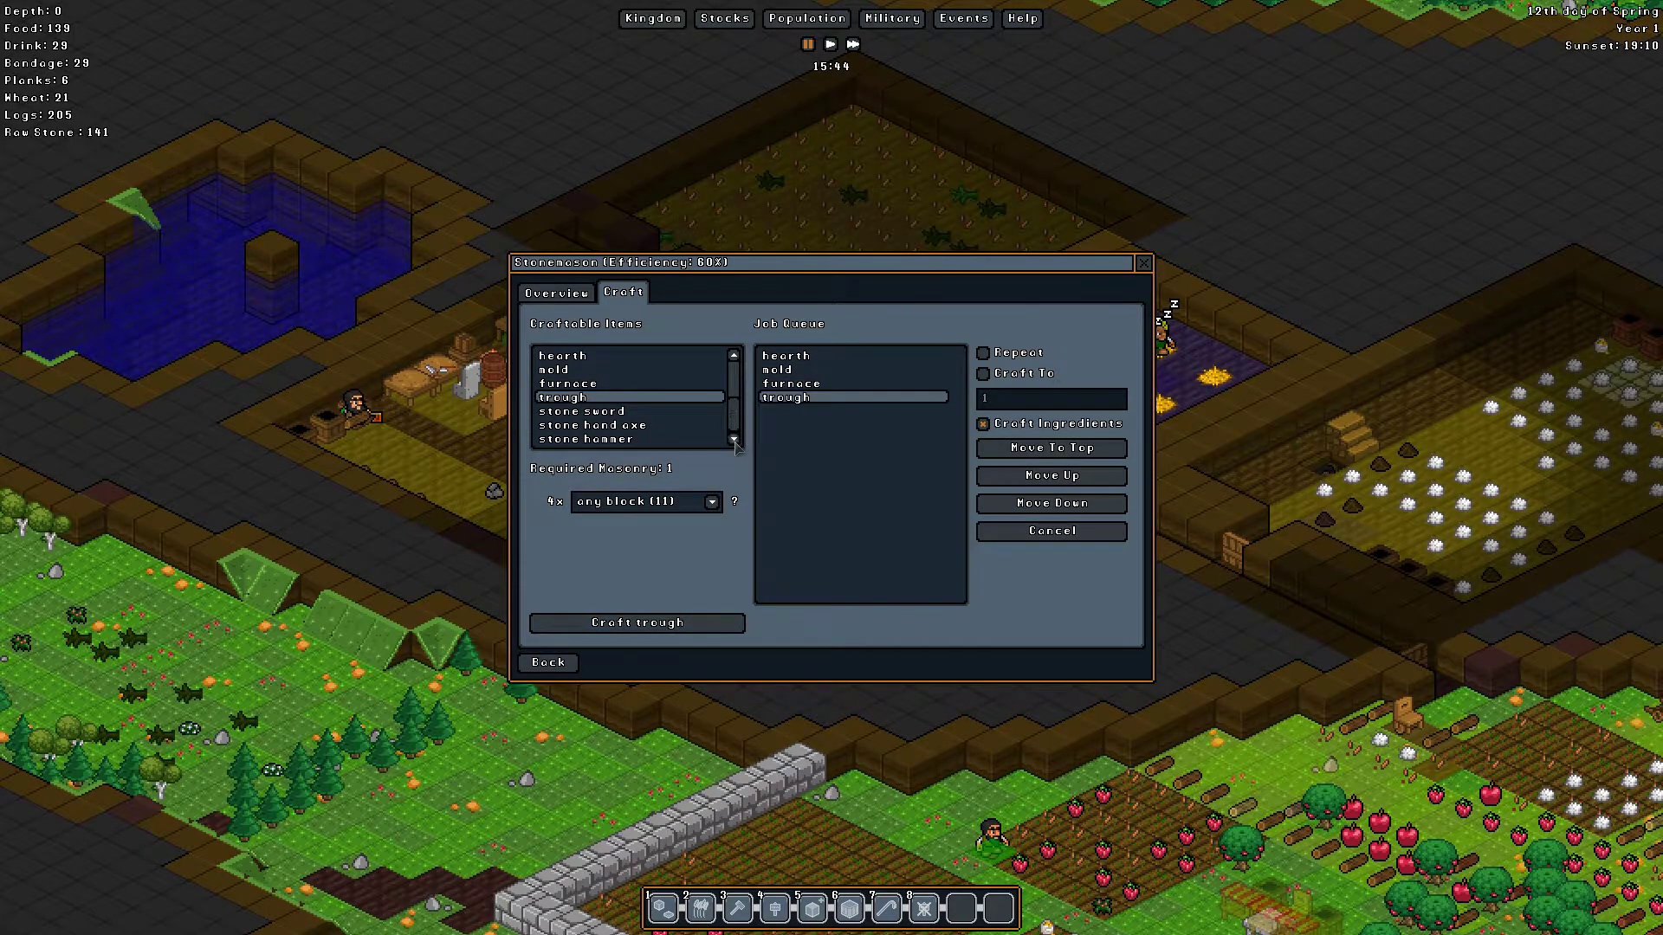
click(1143, 265)
Step: Pan south over the farms, then north-west through the fortress to the sawmill workshop
key(s)
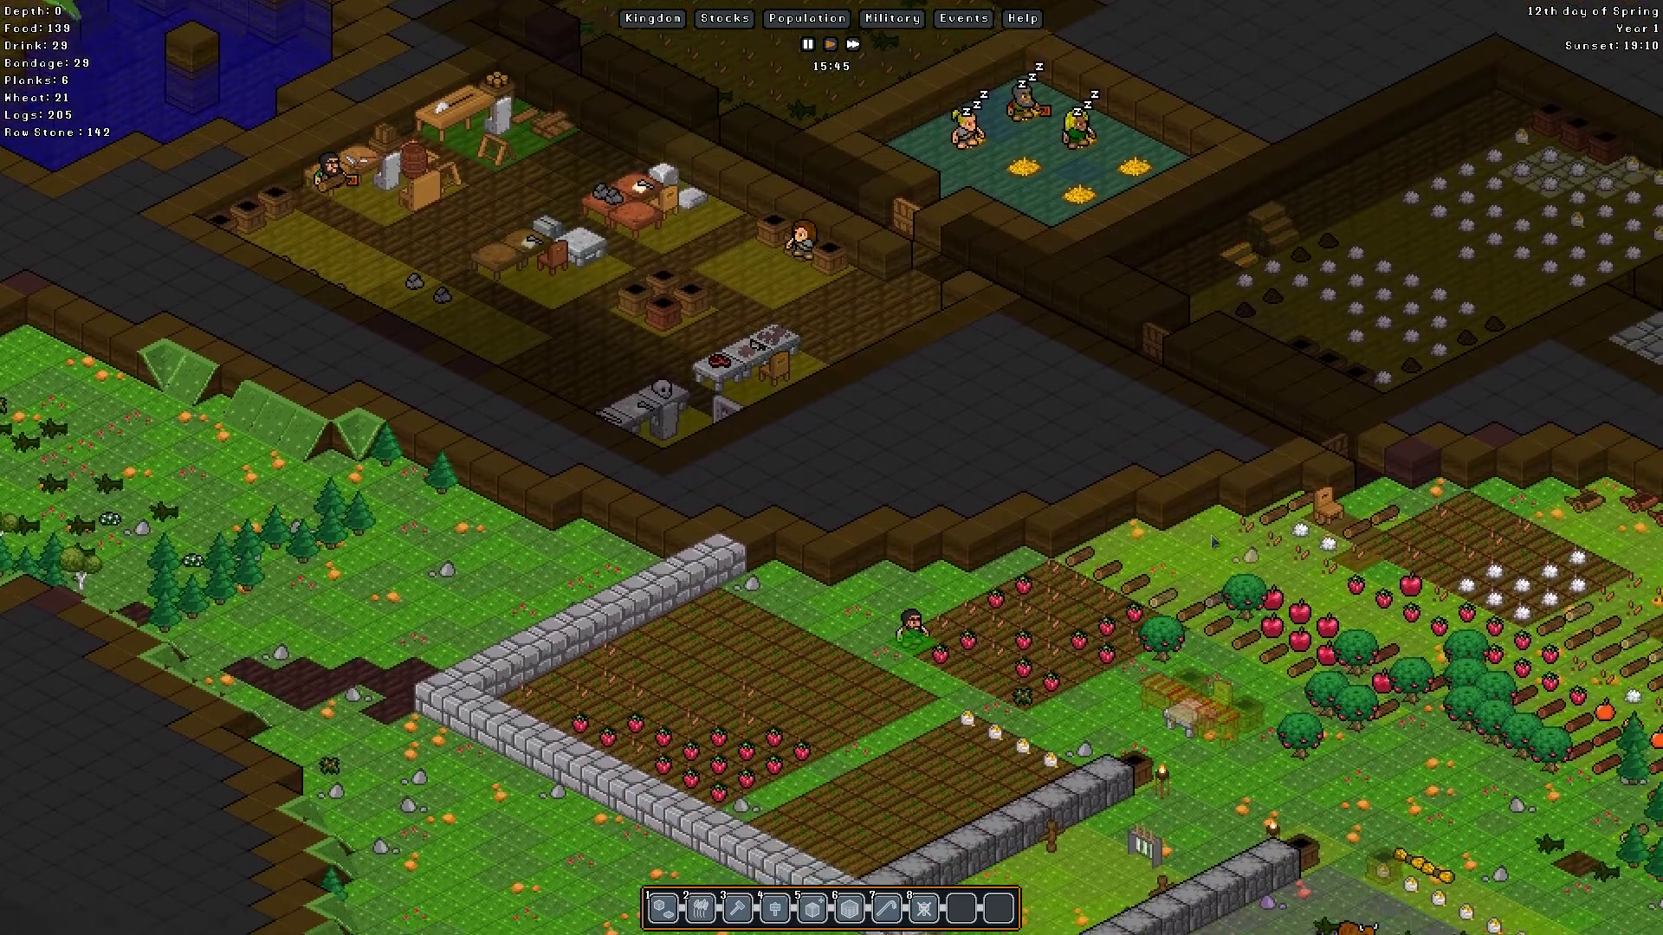
key(s)
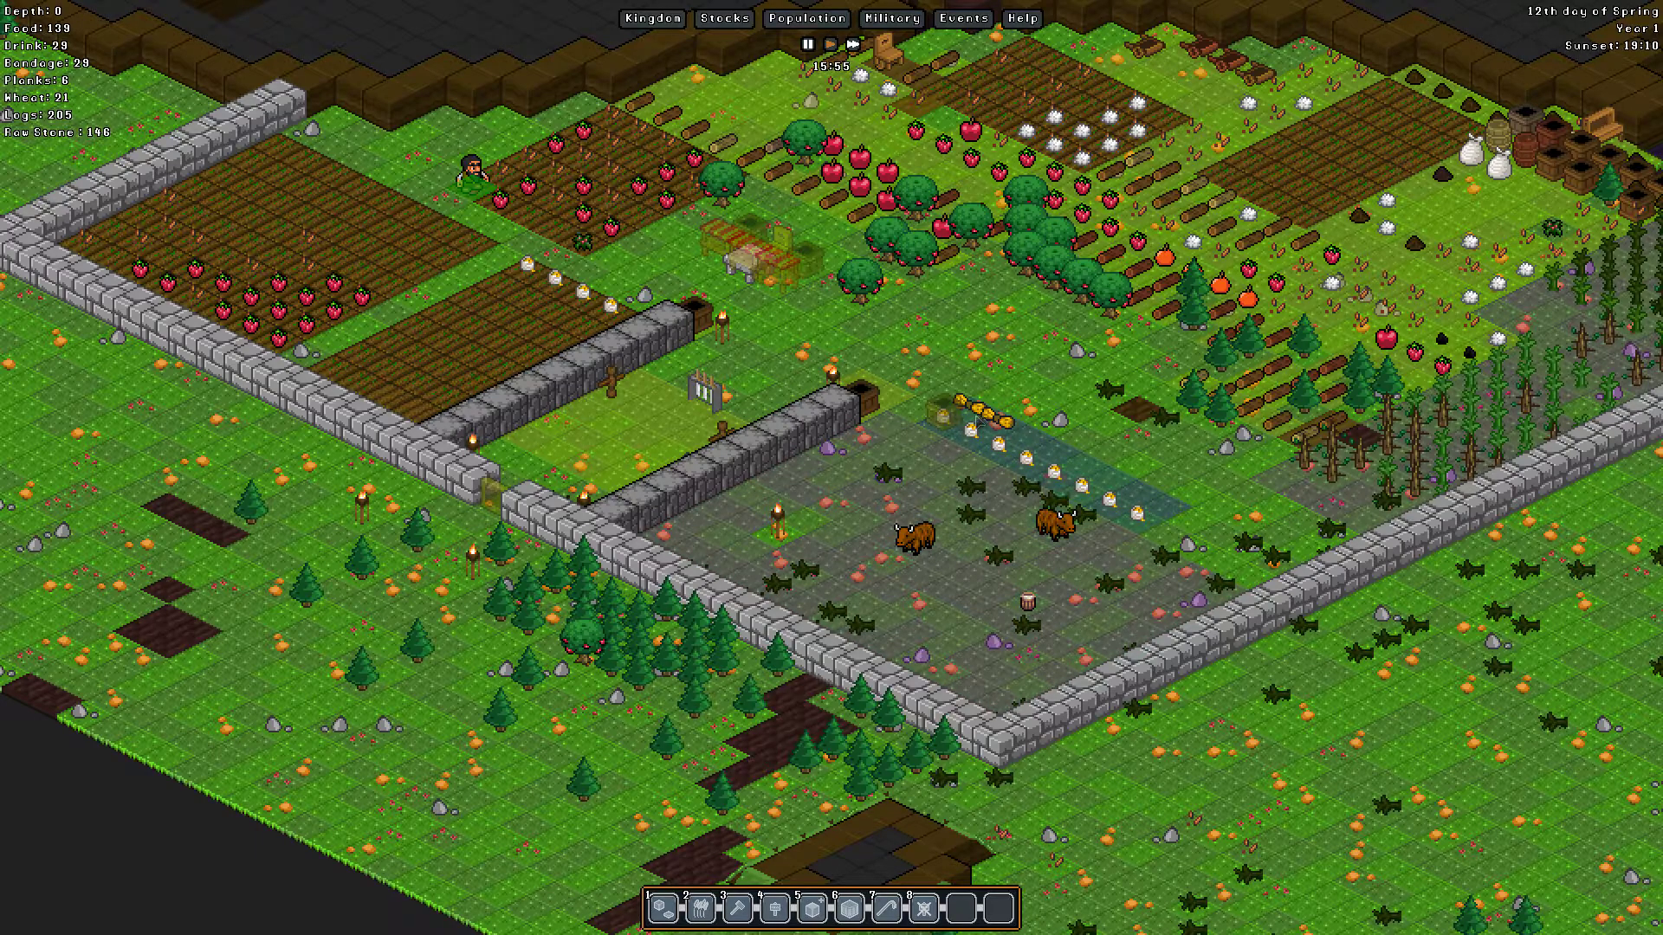
key(w)
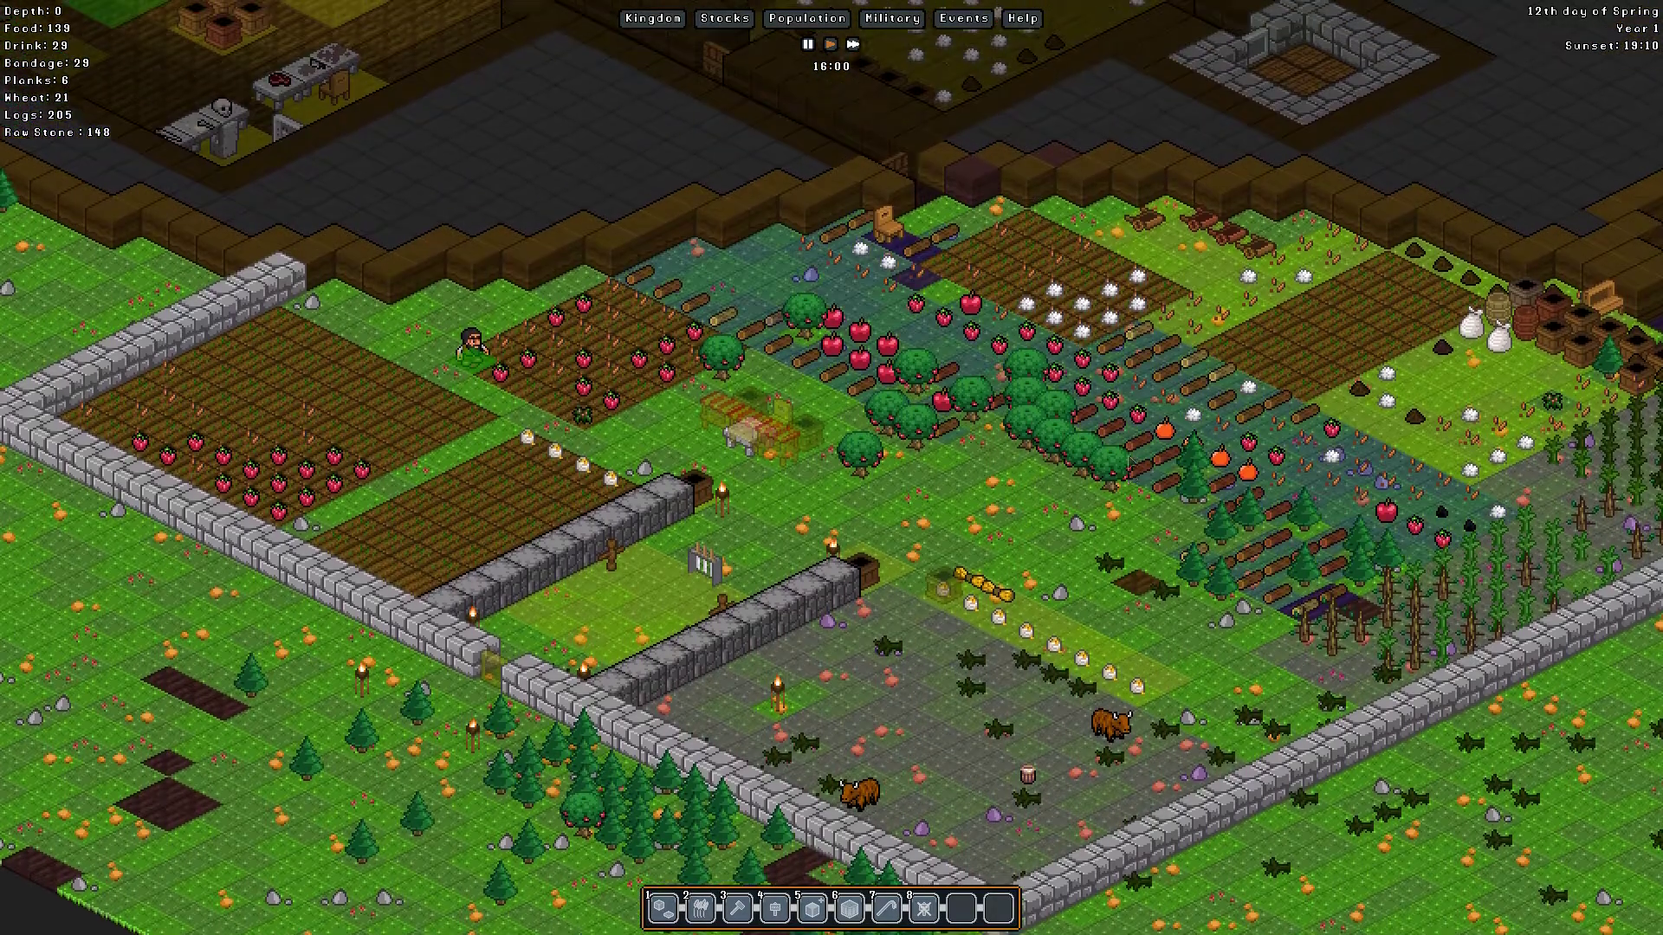
key(a)
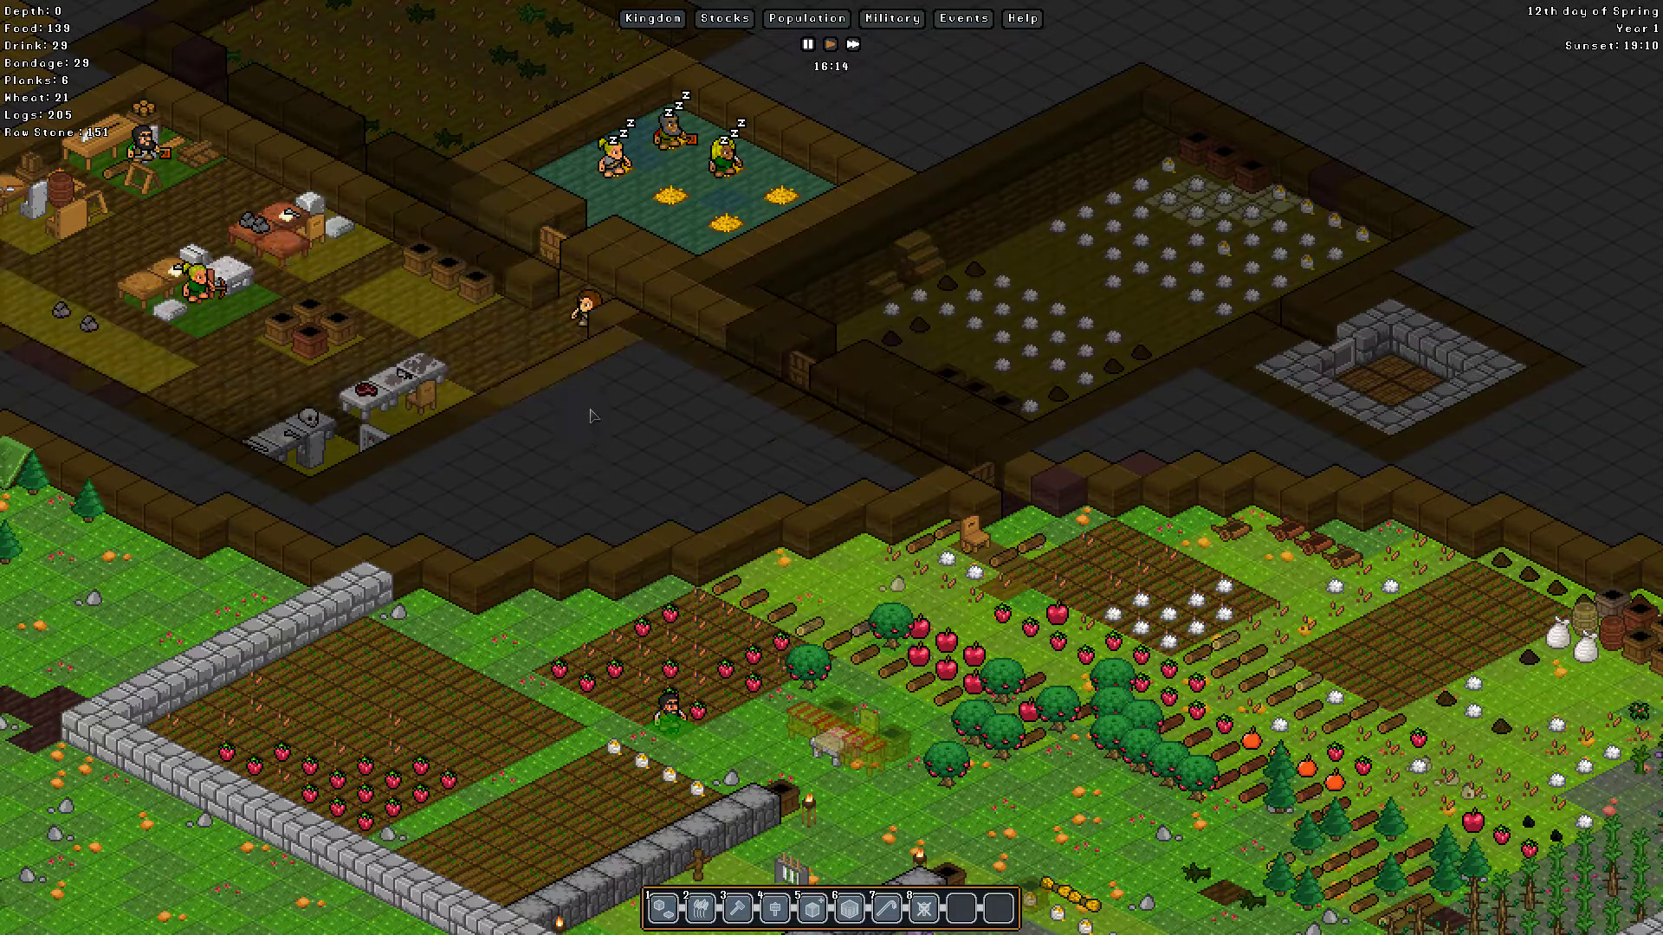
key(a)
key(w)
key(w)
key(a)
right_click(1374, 348)
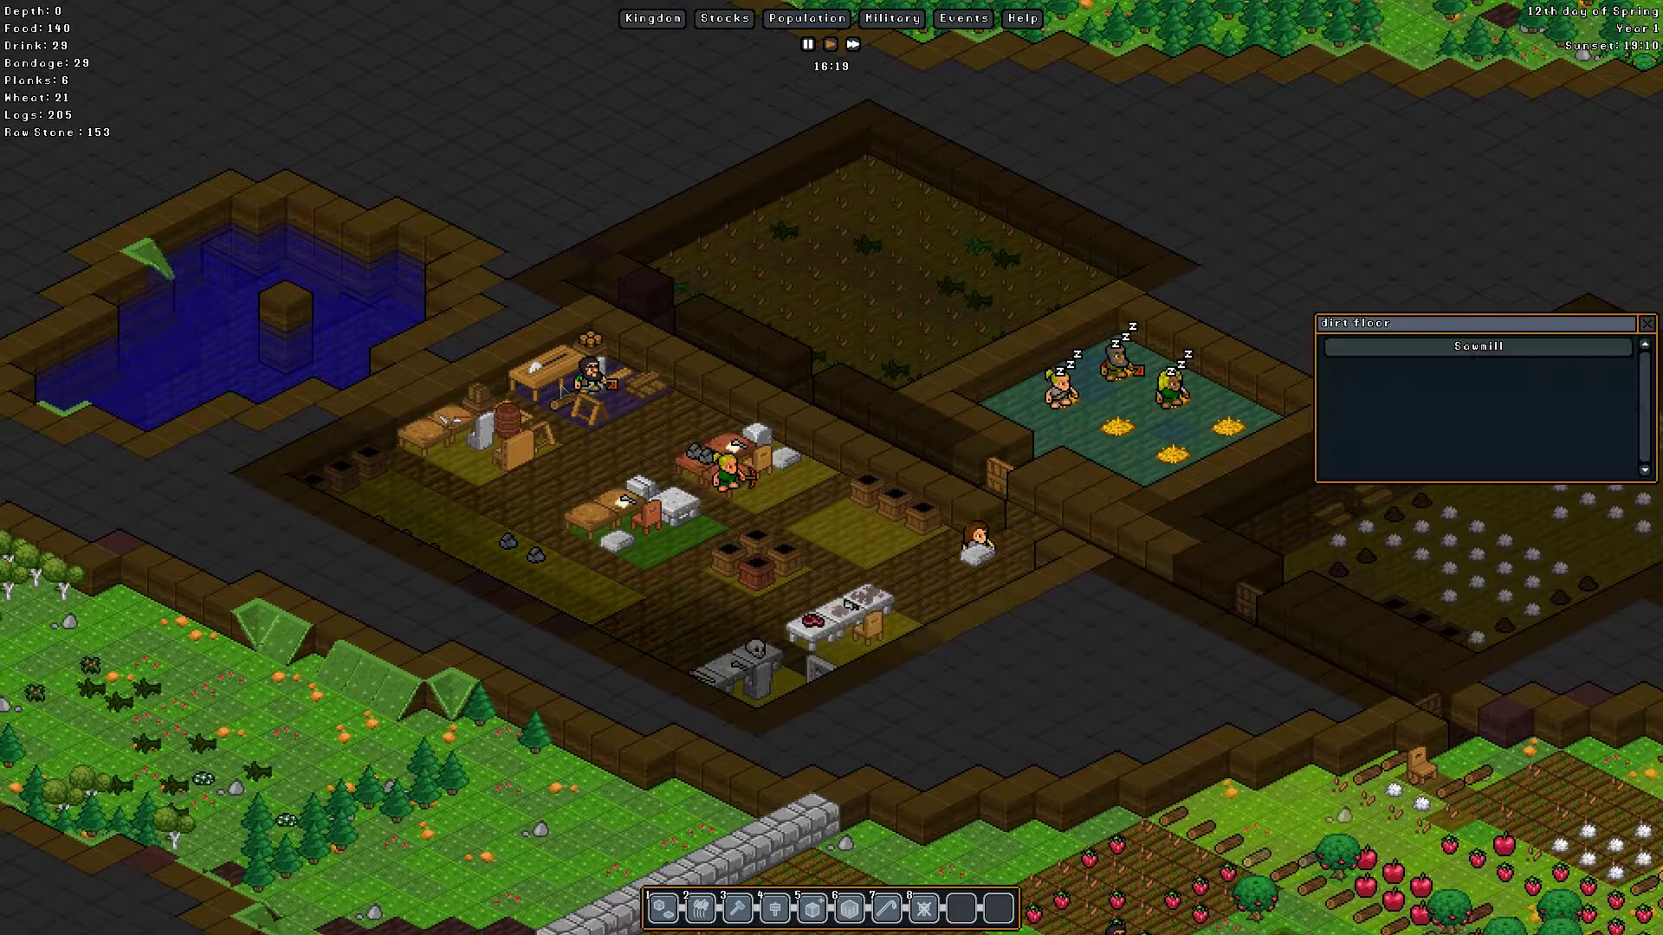
click(1374, 349)
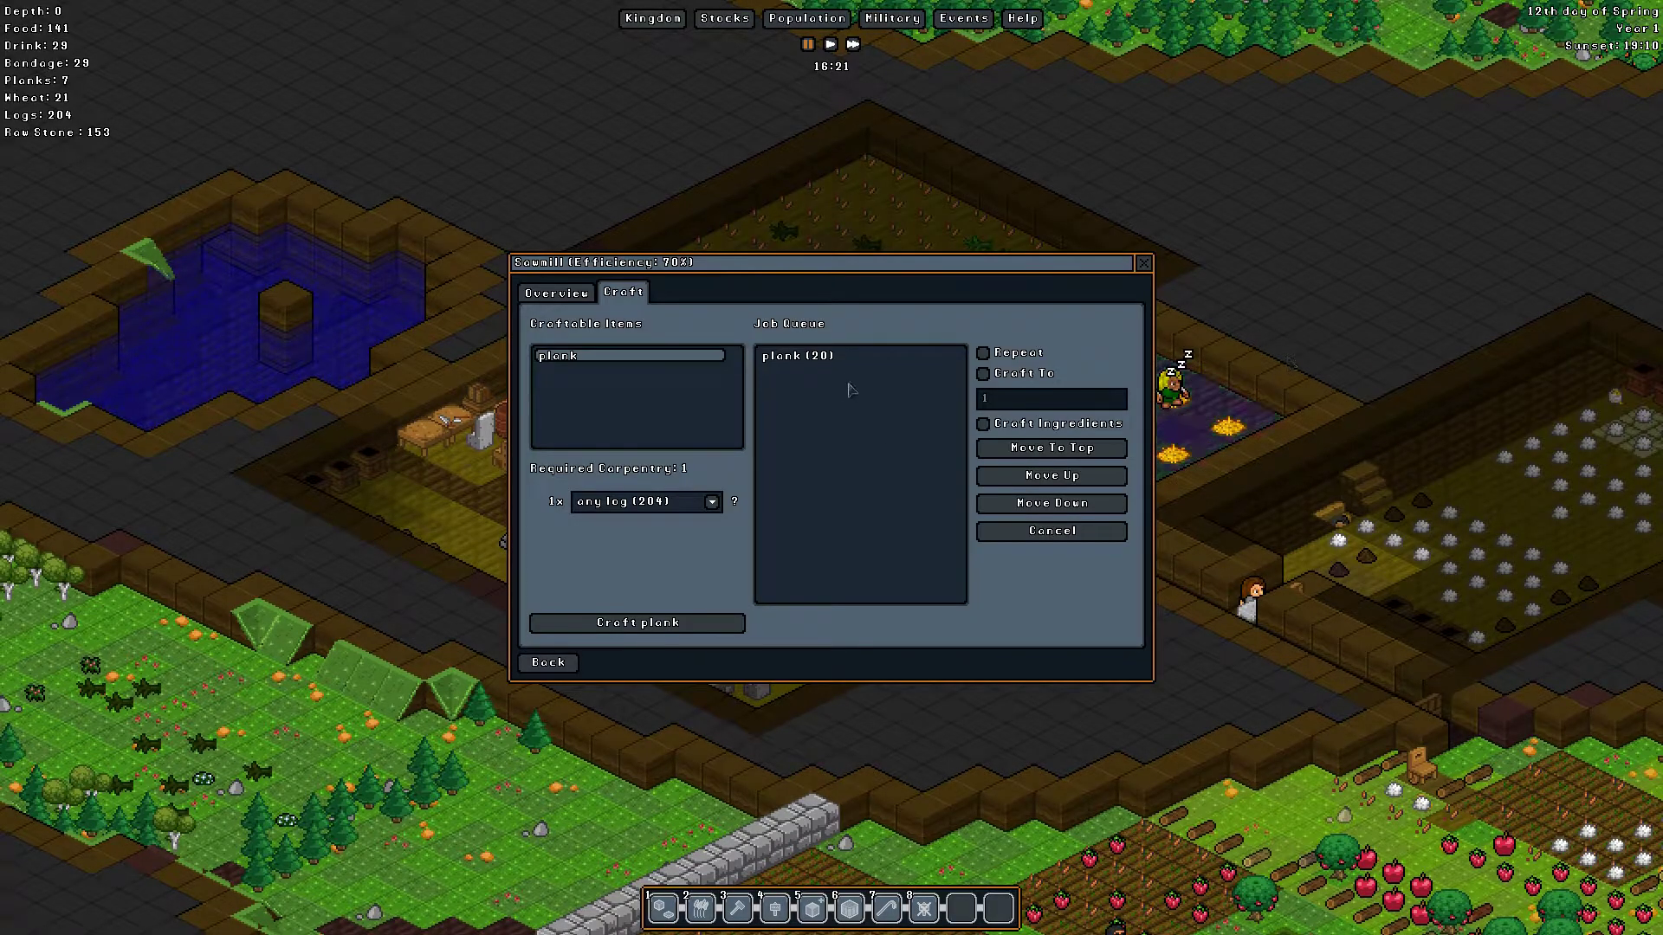
click(671, 507)
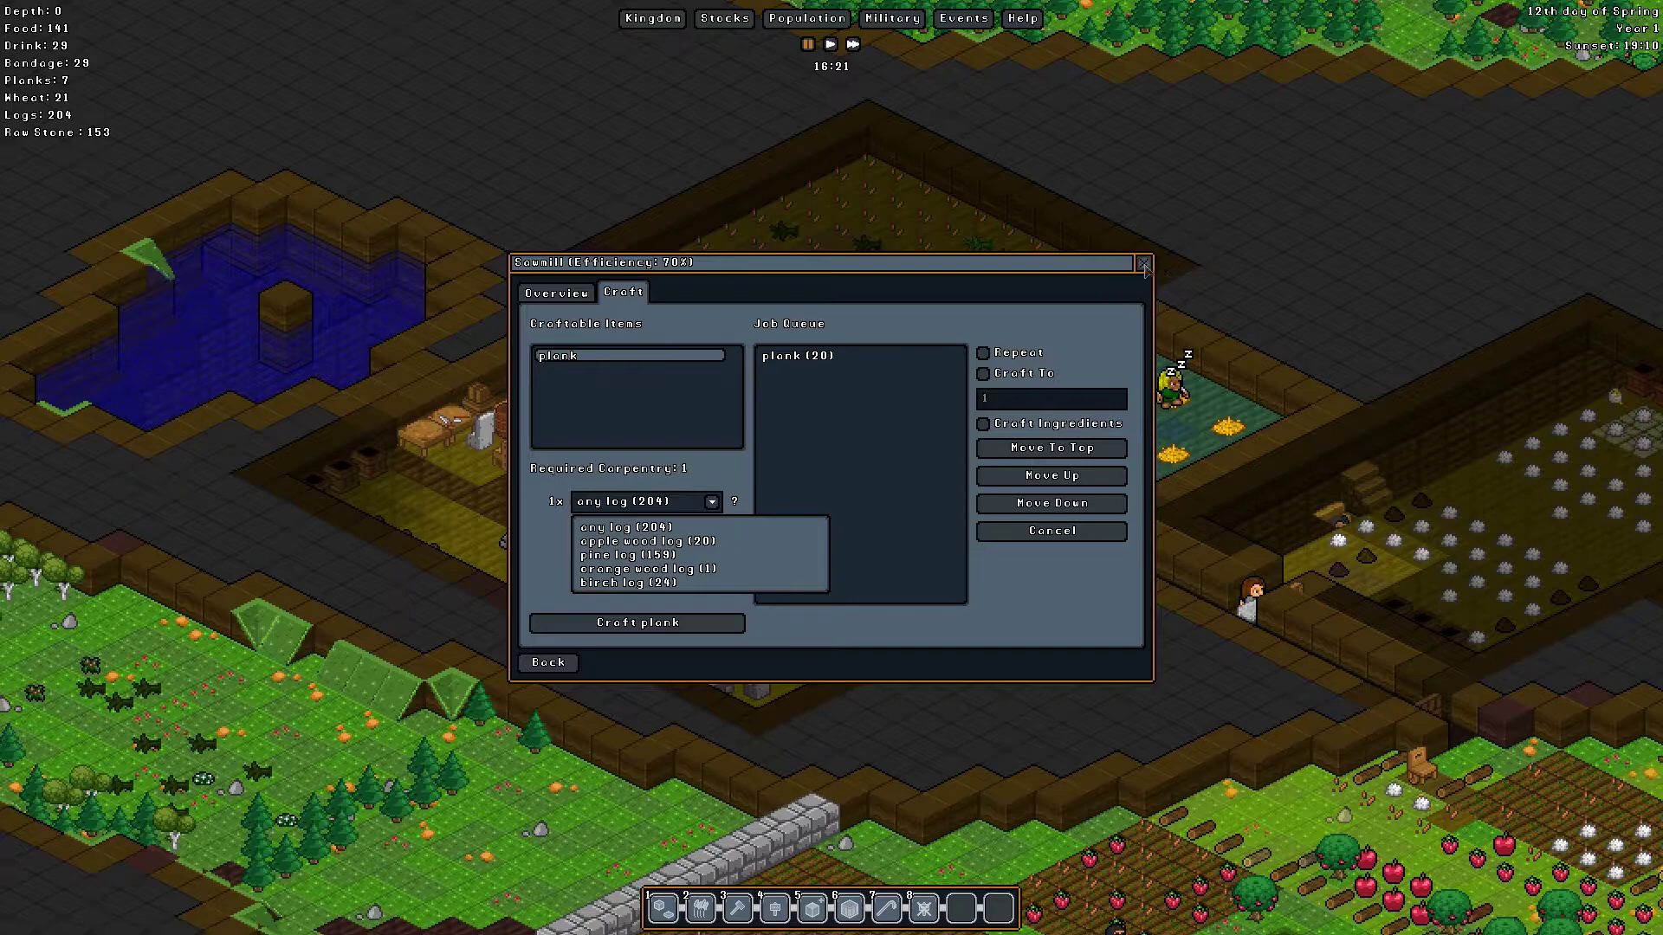
key(Escape)
key(Escape)
key(Down)
key(Right)
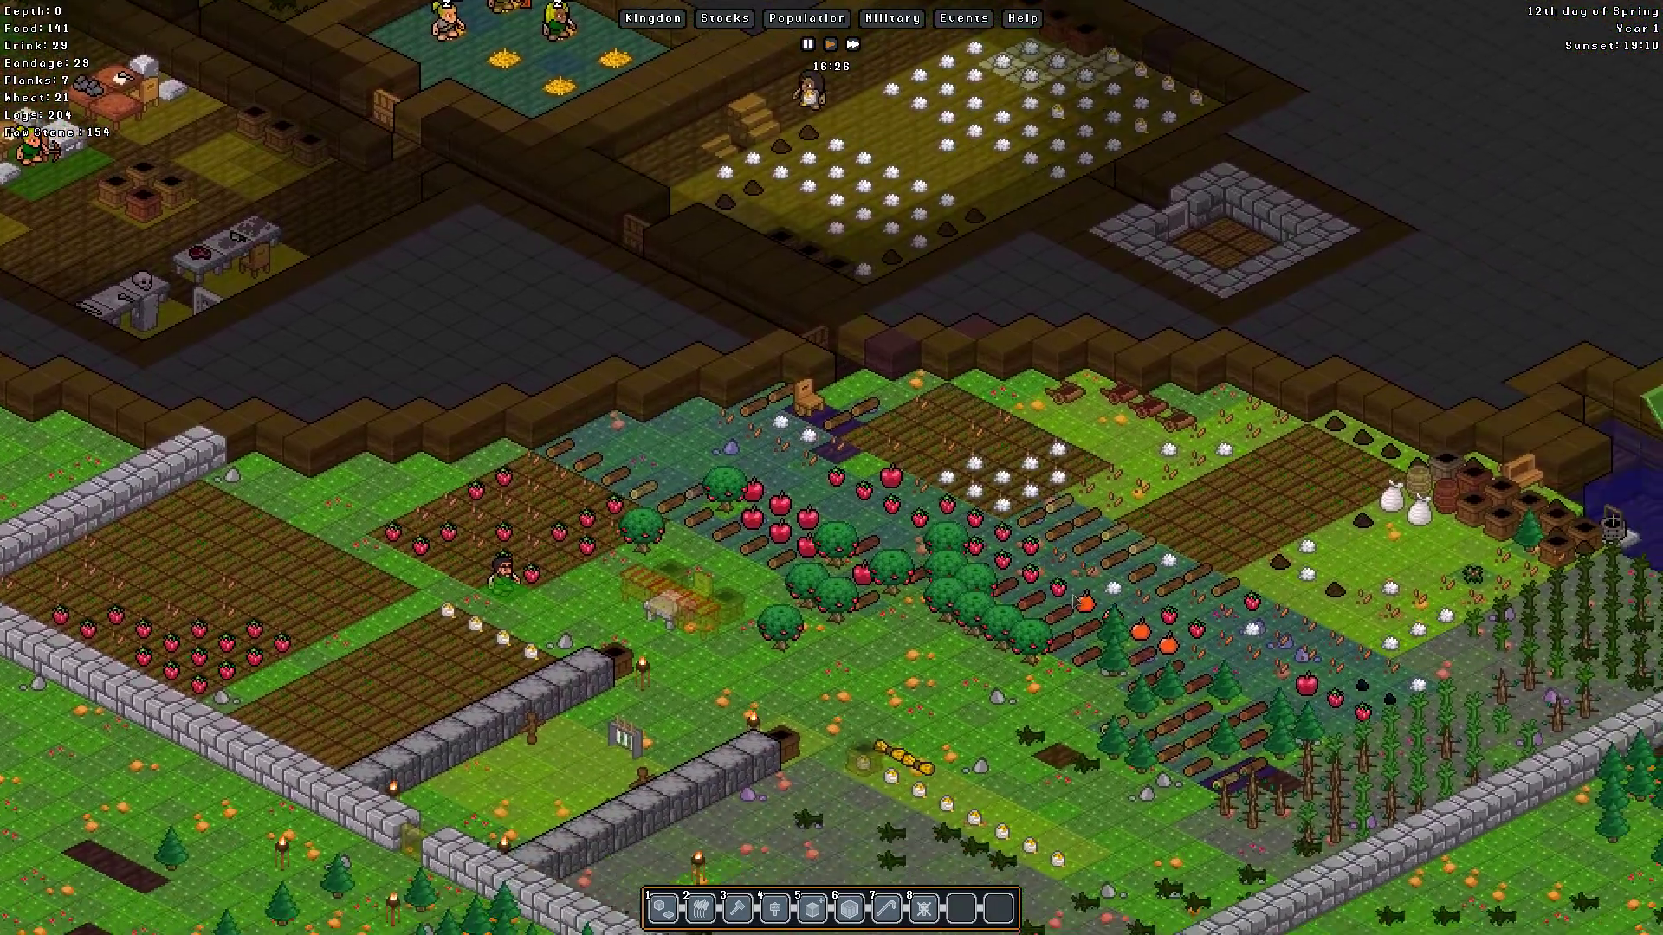
Step: Pan to the northern underground rooms and rotate the view twice to face the opposite side
key(Up)
key(Right)
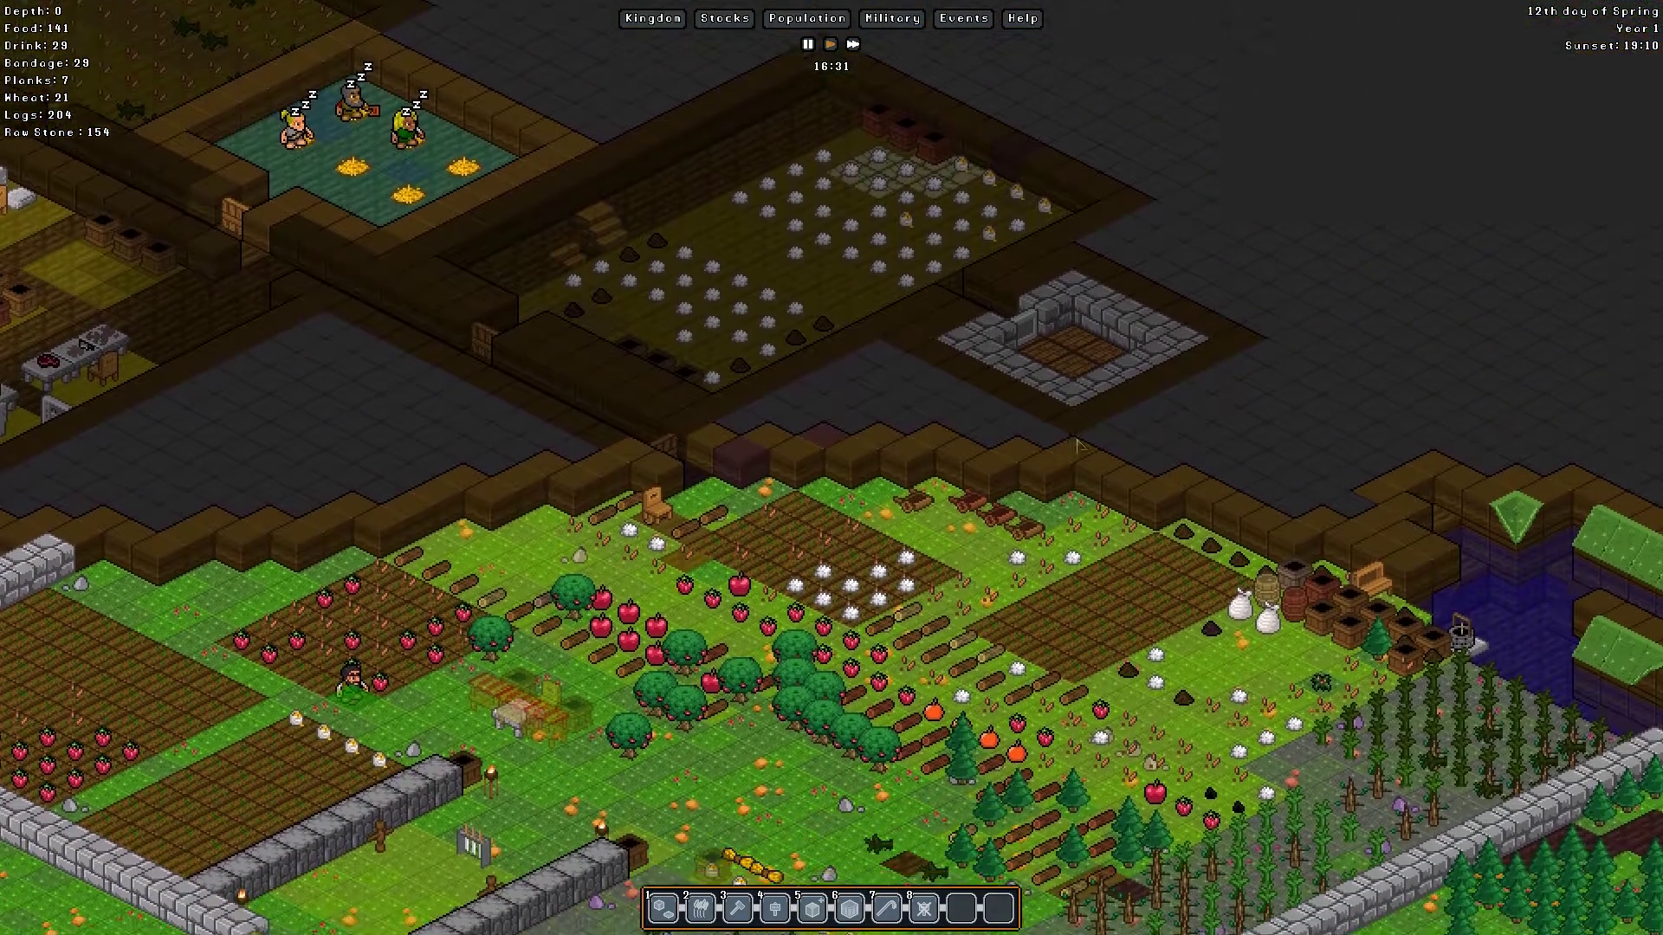
key(Up)
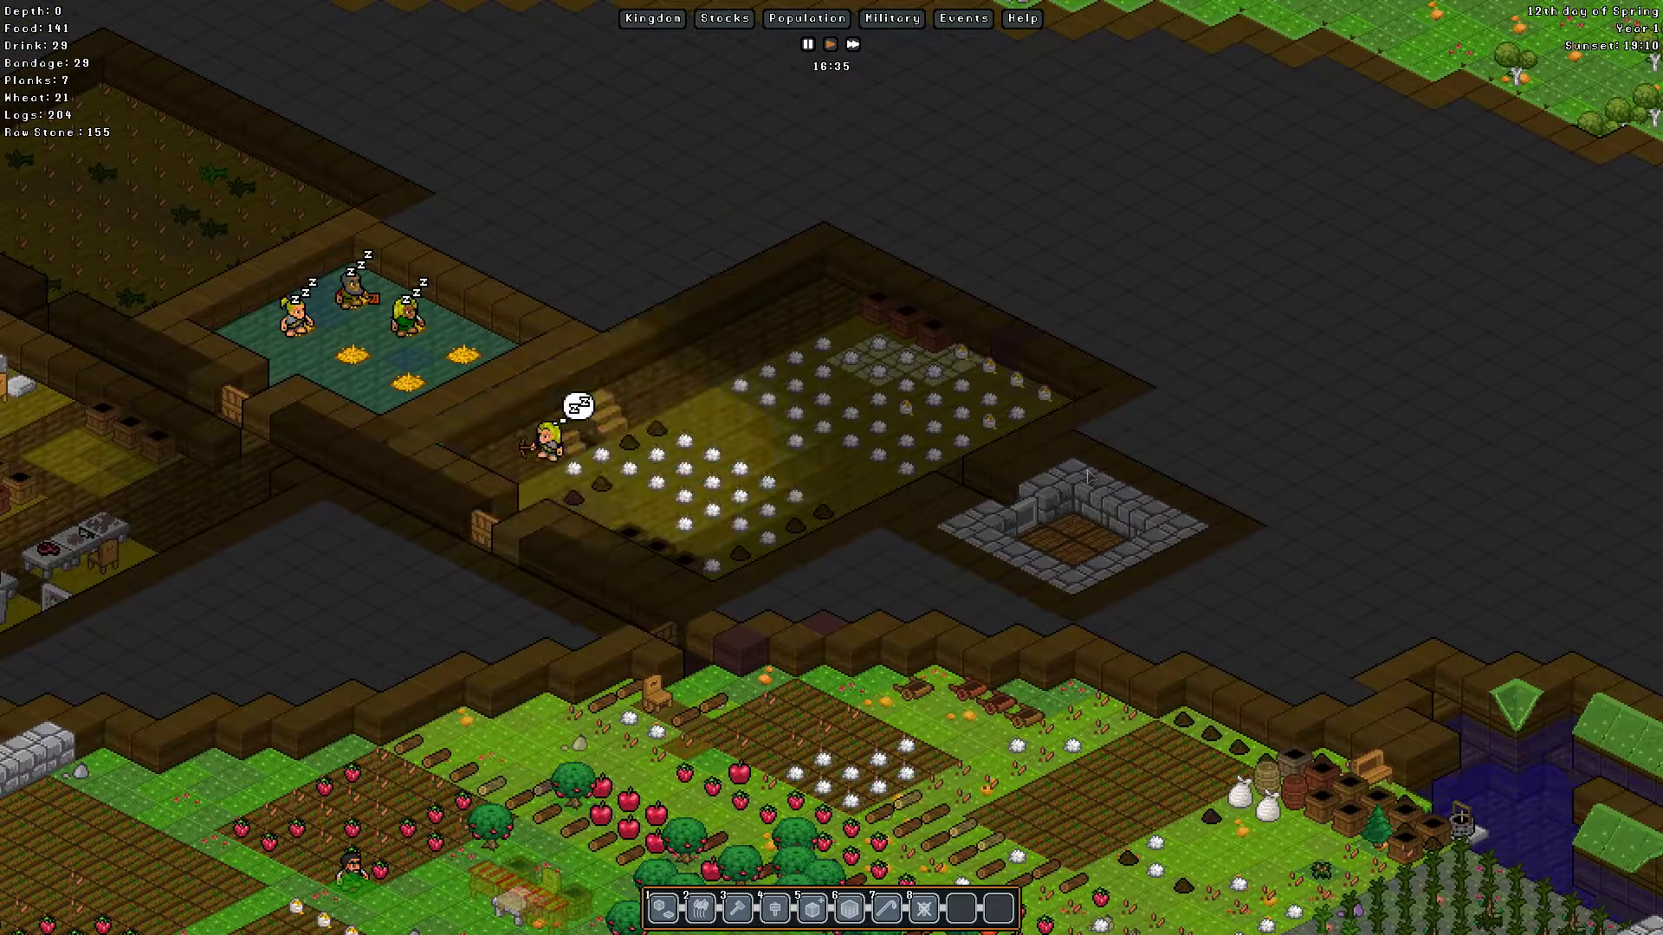
key(e)
key(e)
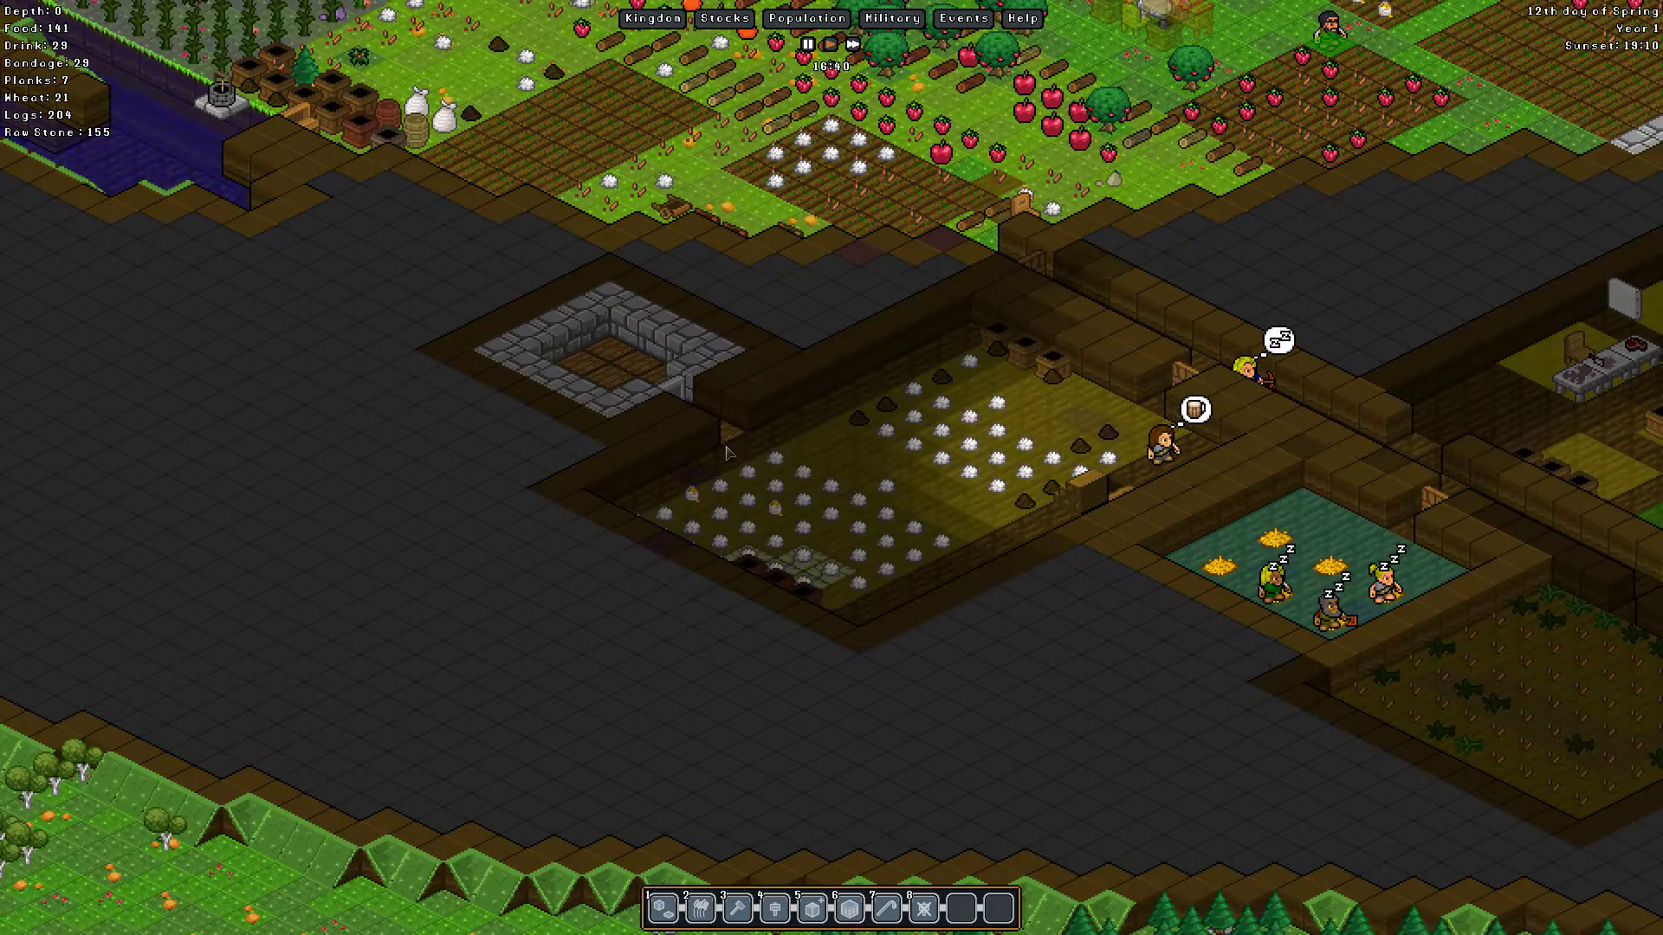
key(e)
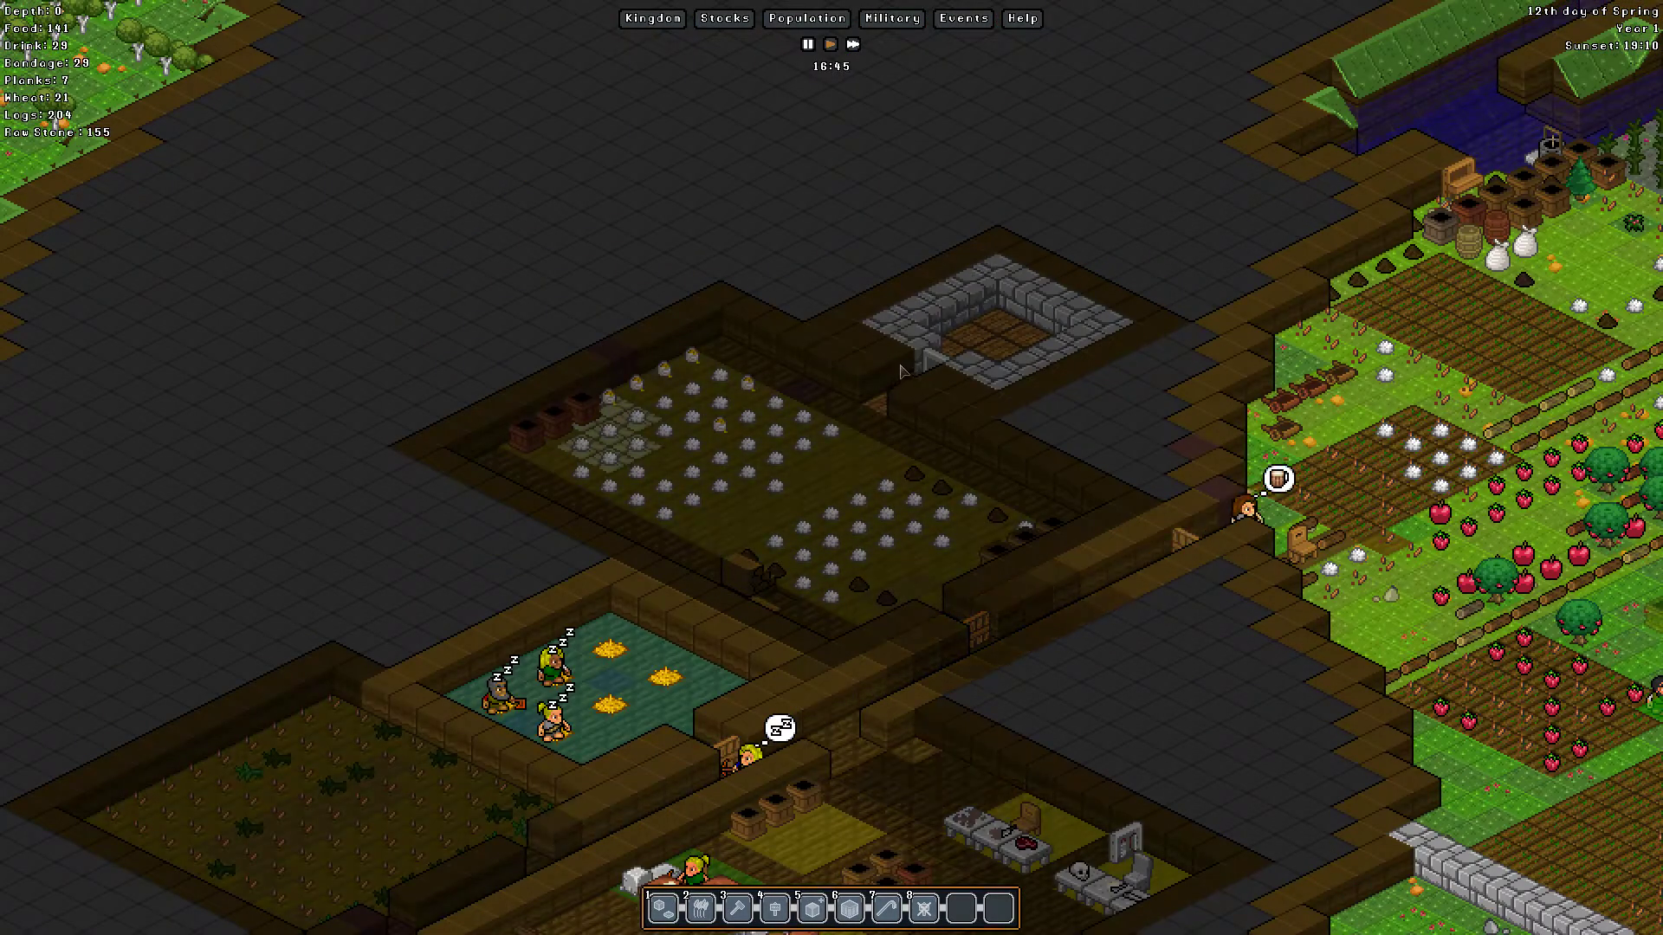
right_click(941, 446)
mouse_move(1026, 452)
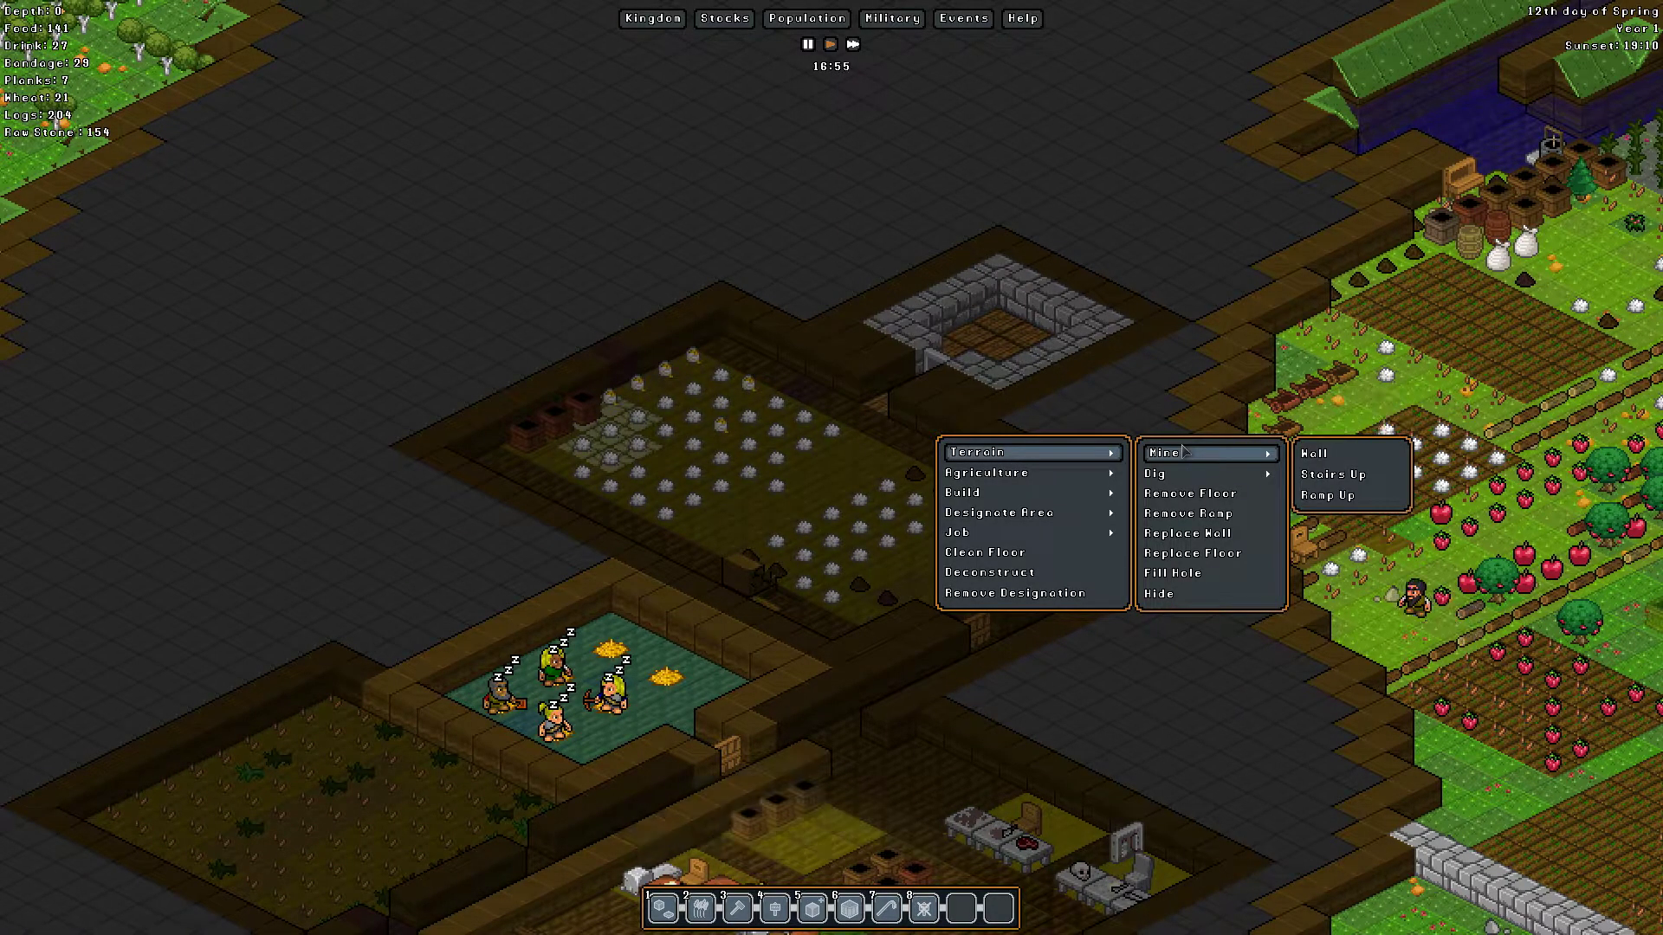
Step: Mark two wall tiles beside the stone room for wall mining and rotate the map a quarter turn
click(1328, 454)
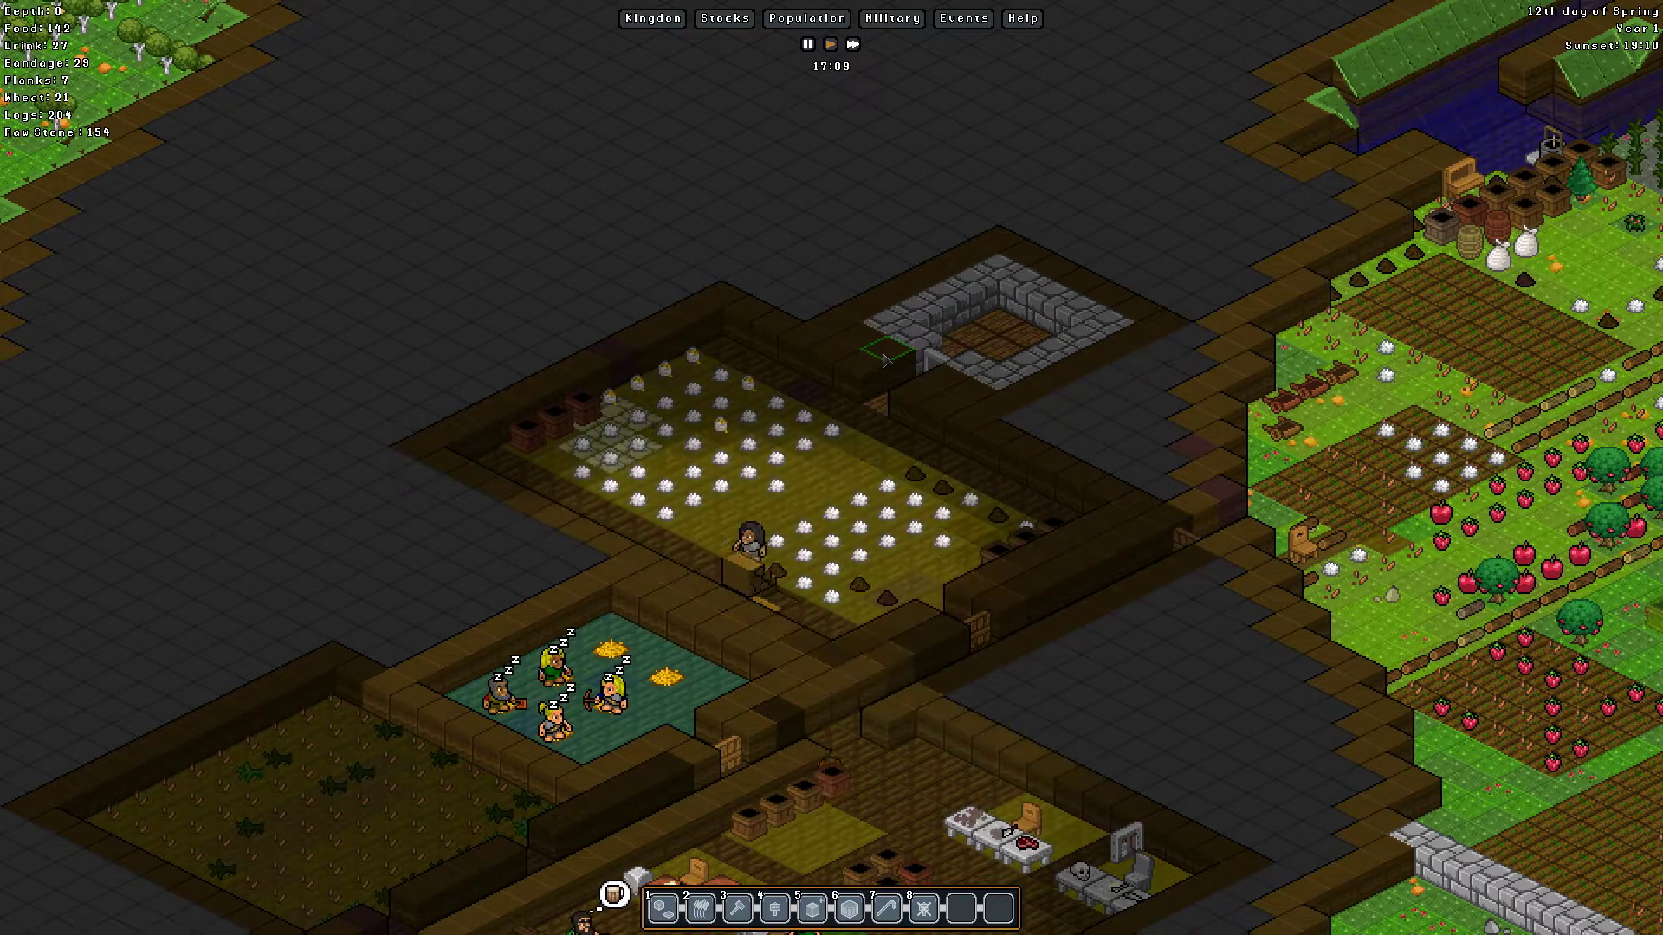
click(877, 369)
click(931, 390)
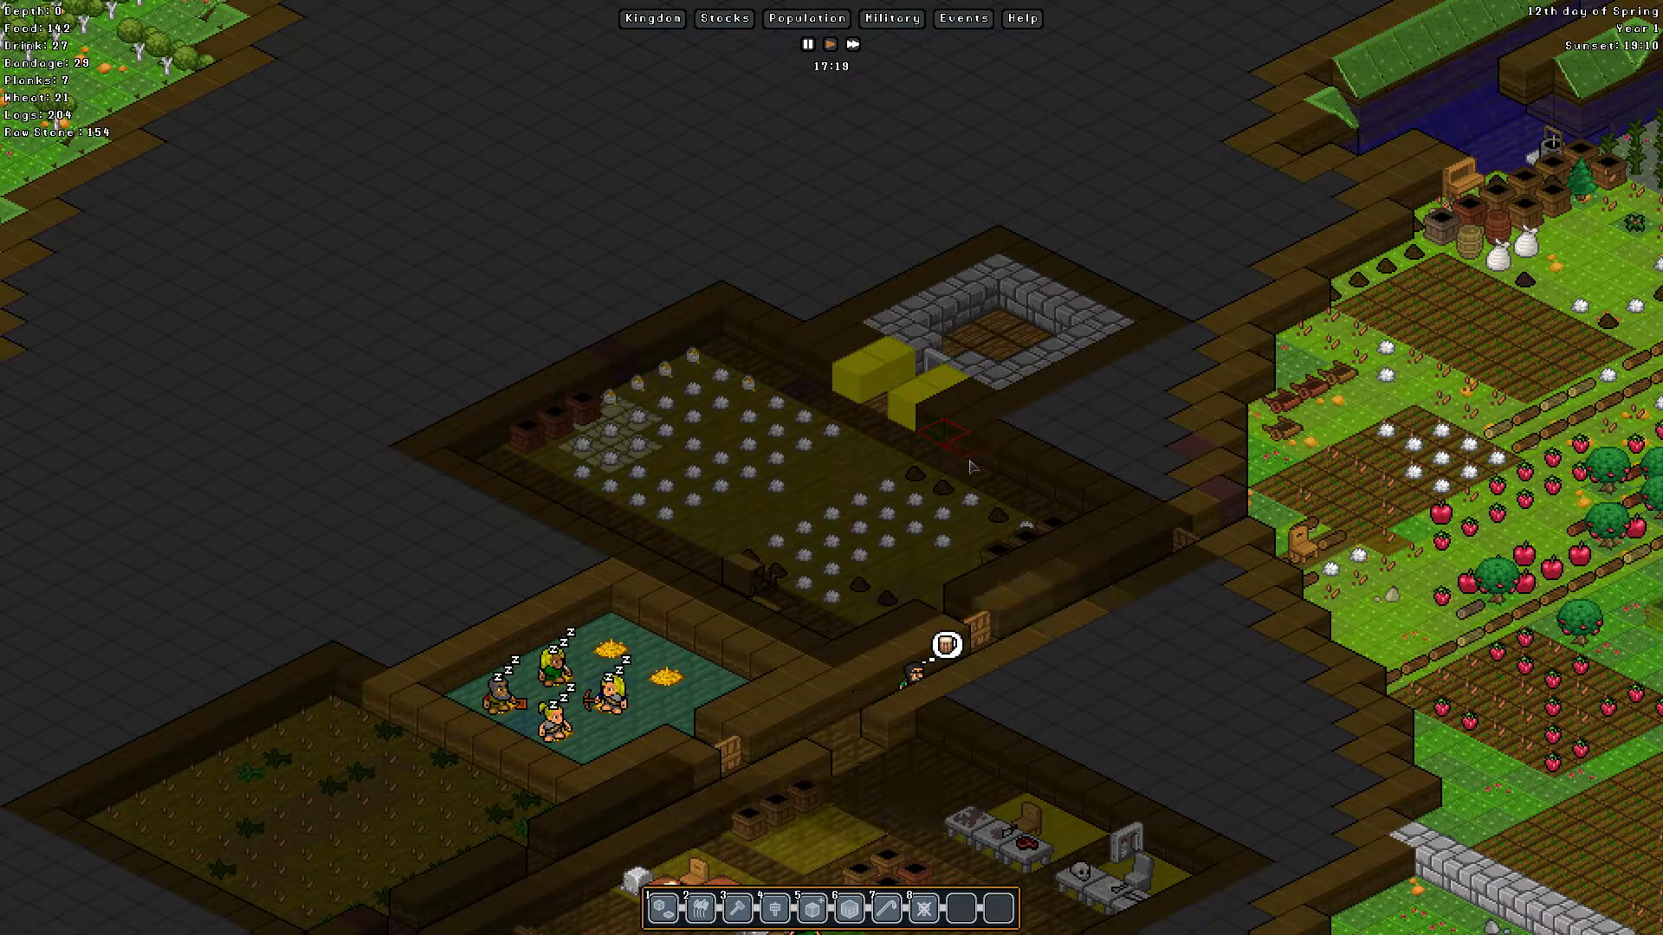
key(e)
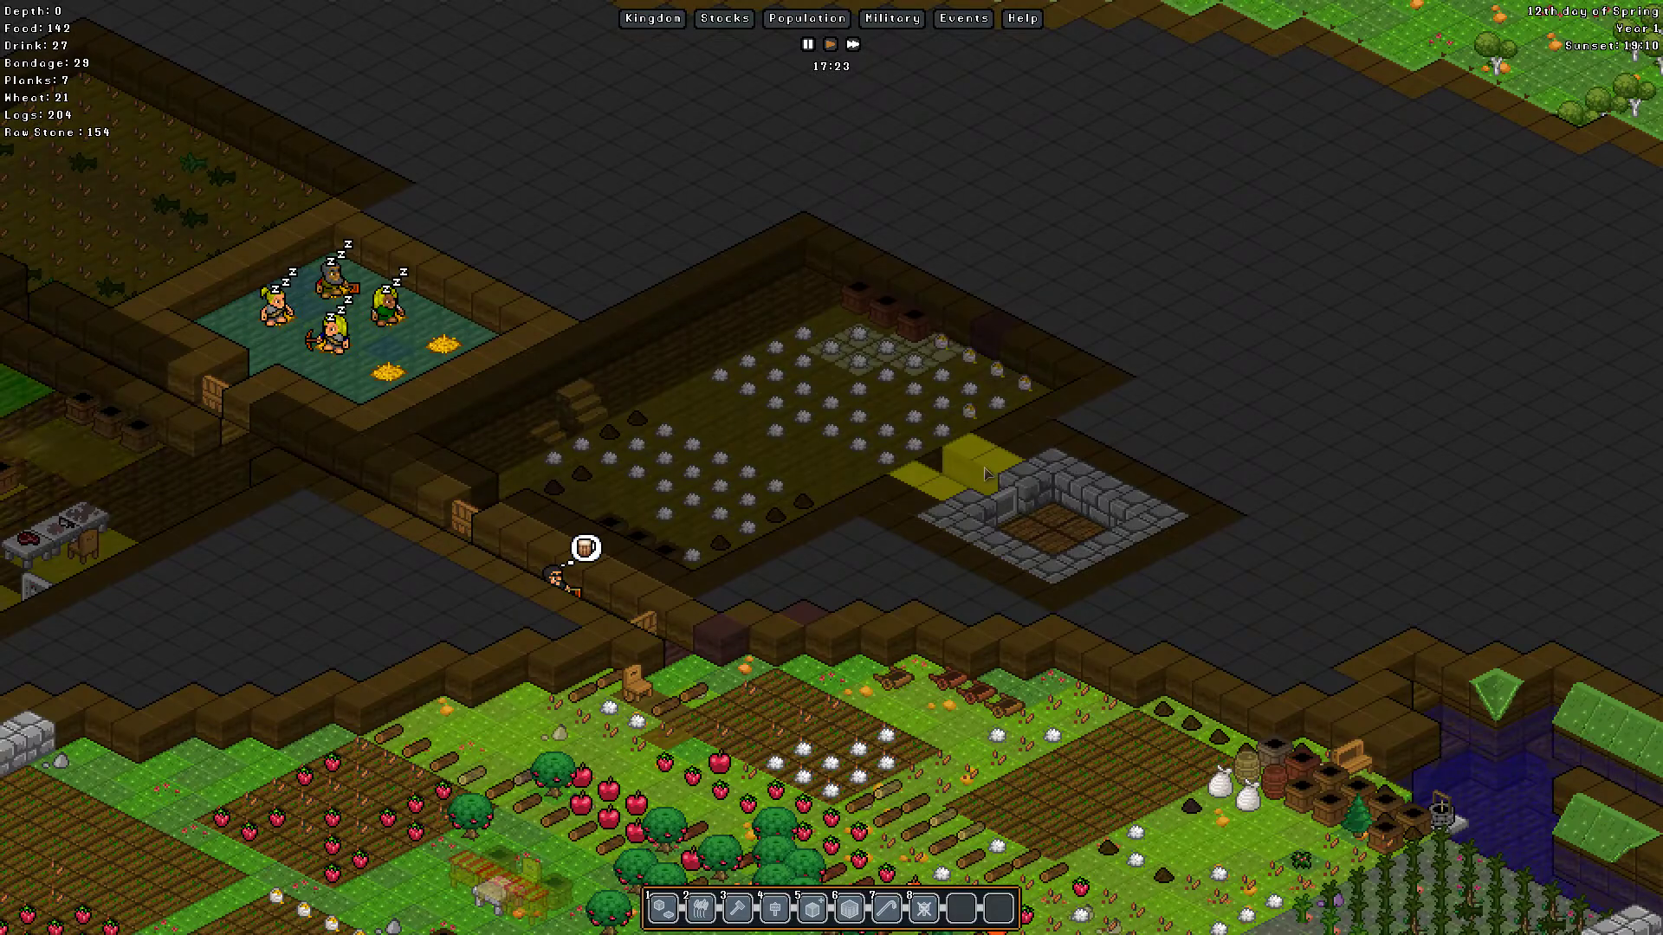
key(a)
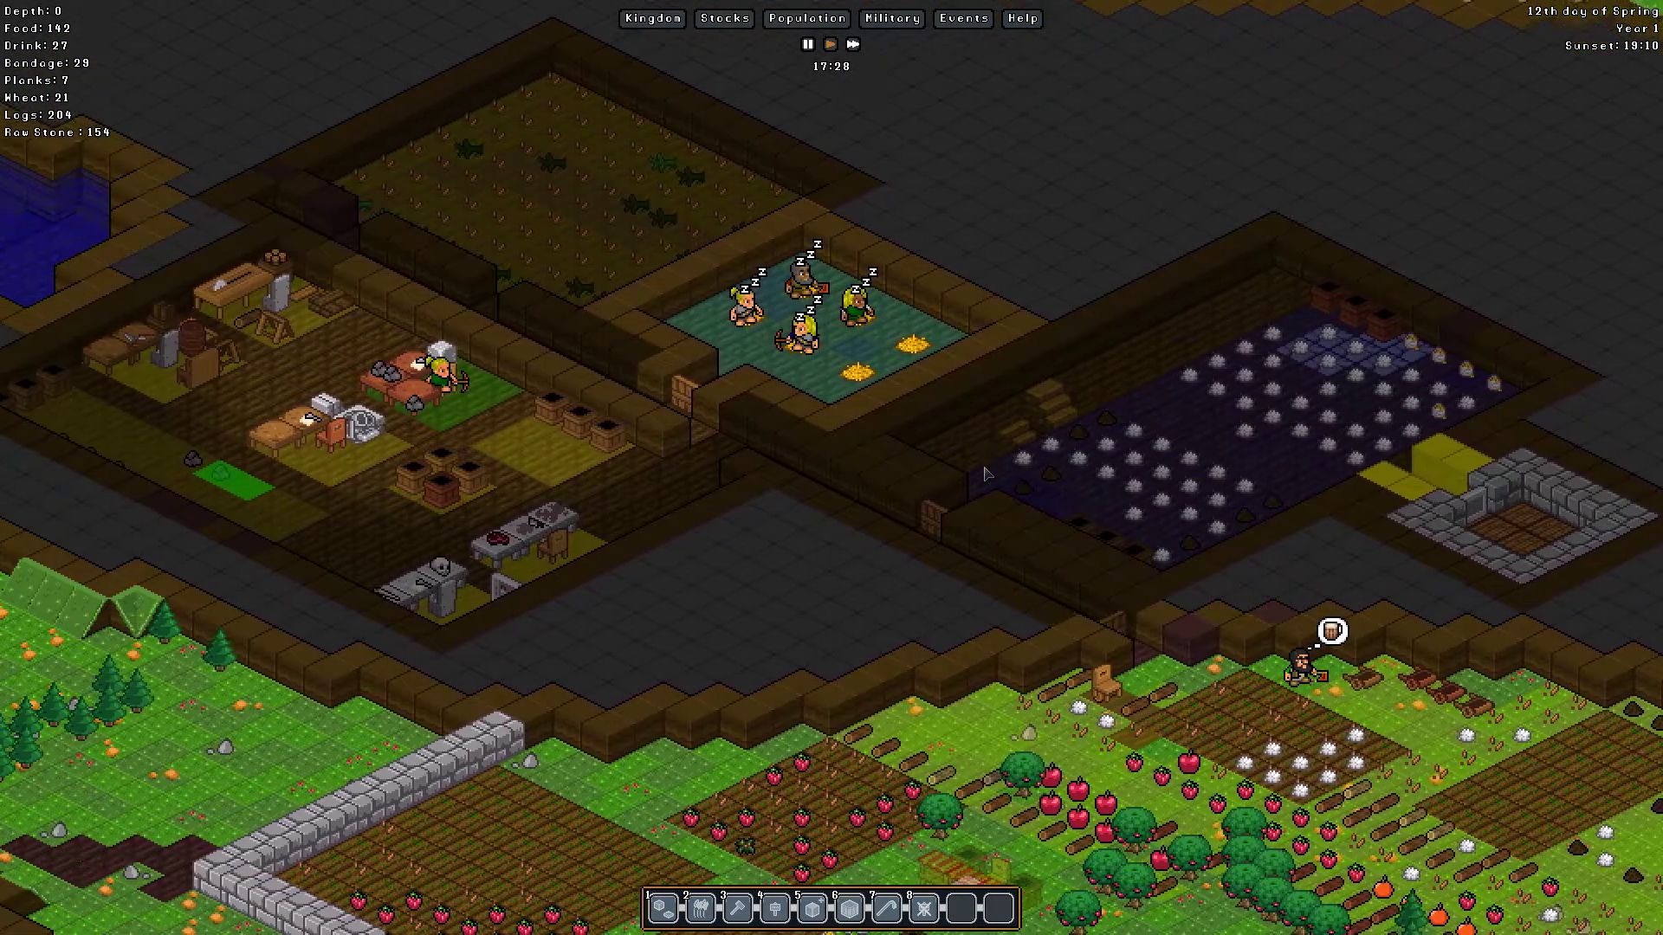
key(s)
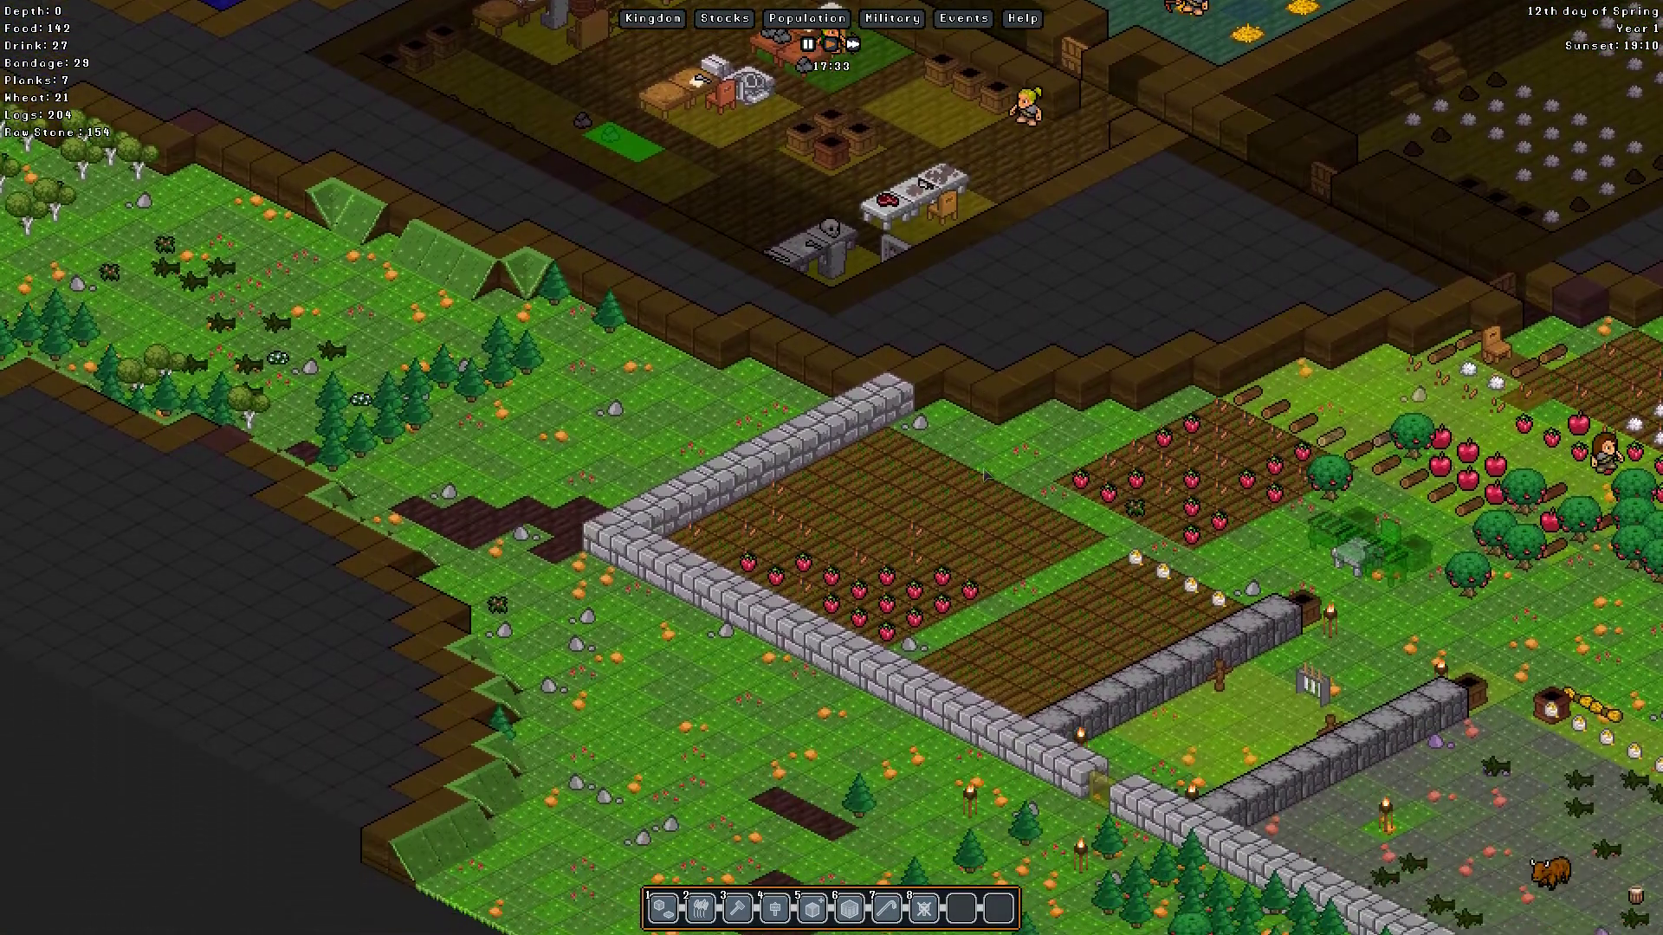
key(s)
key(d)
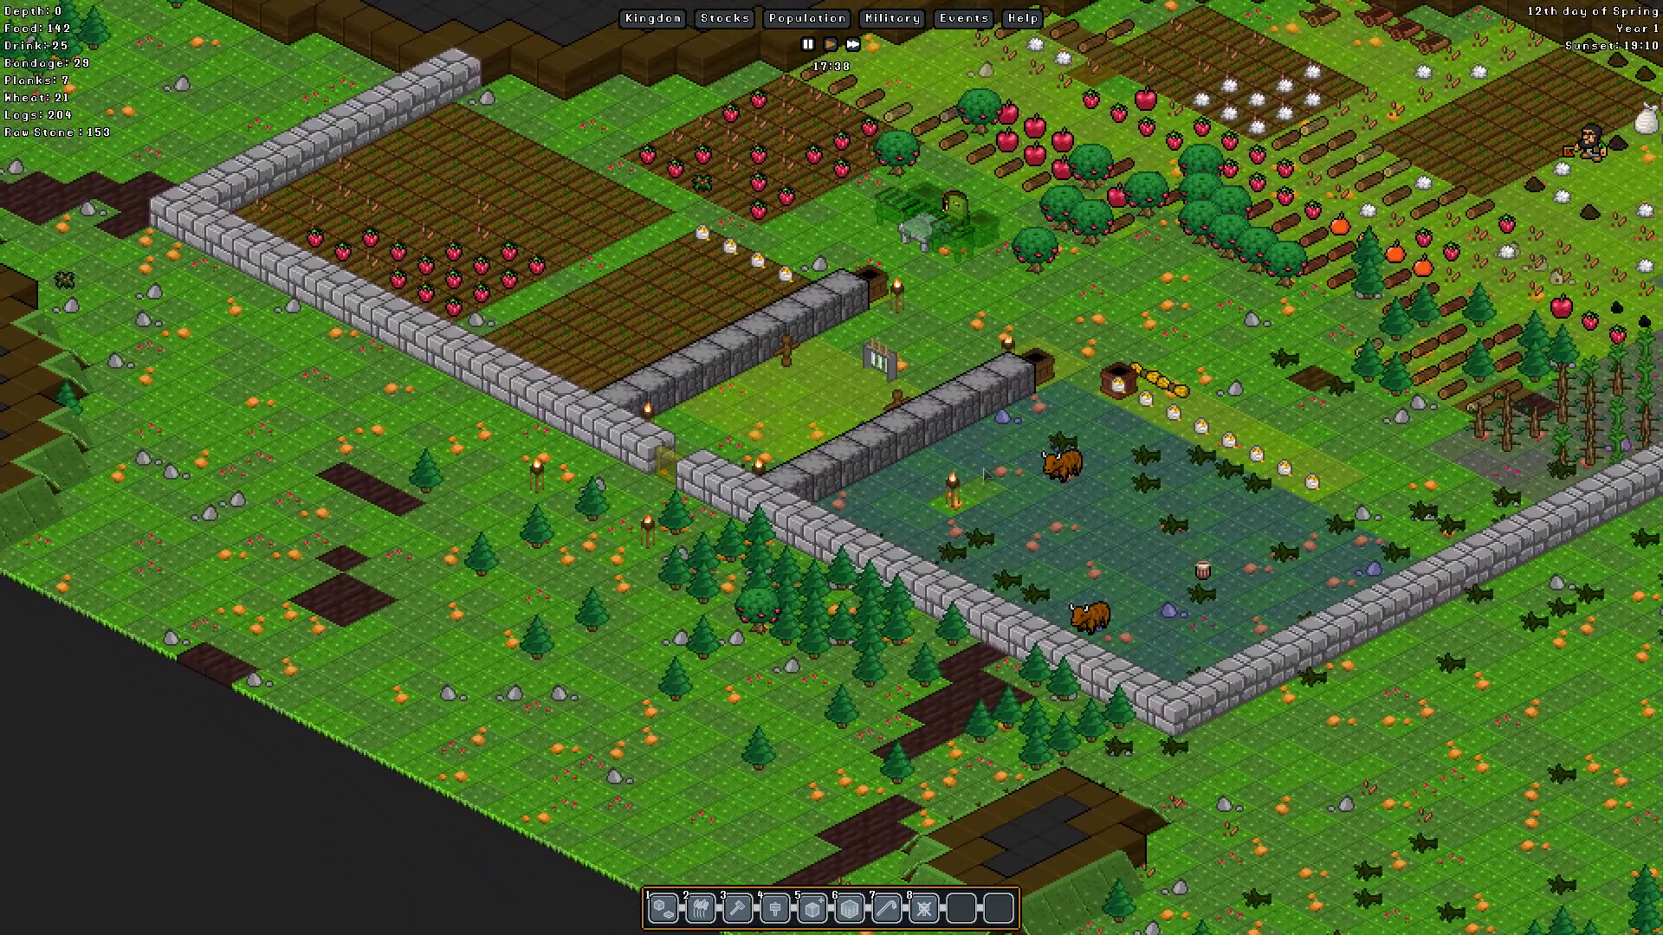
key(w)
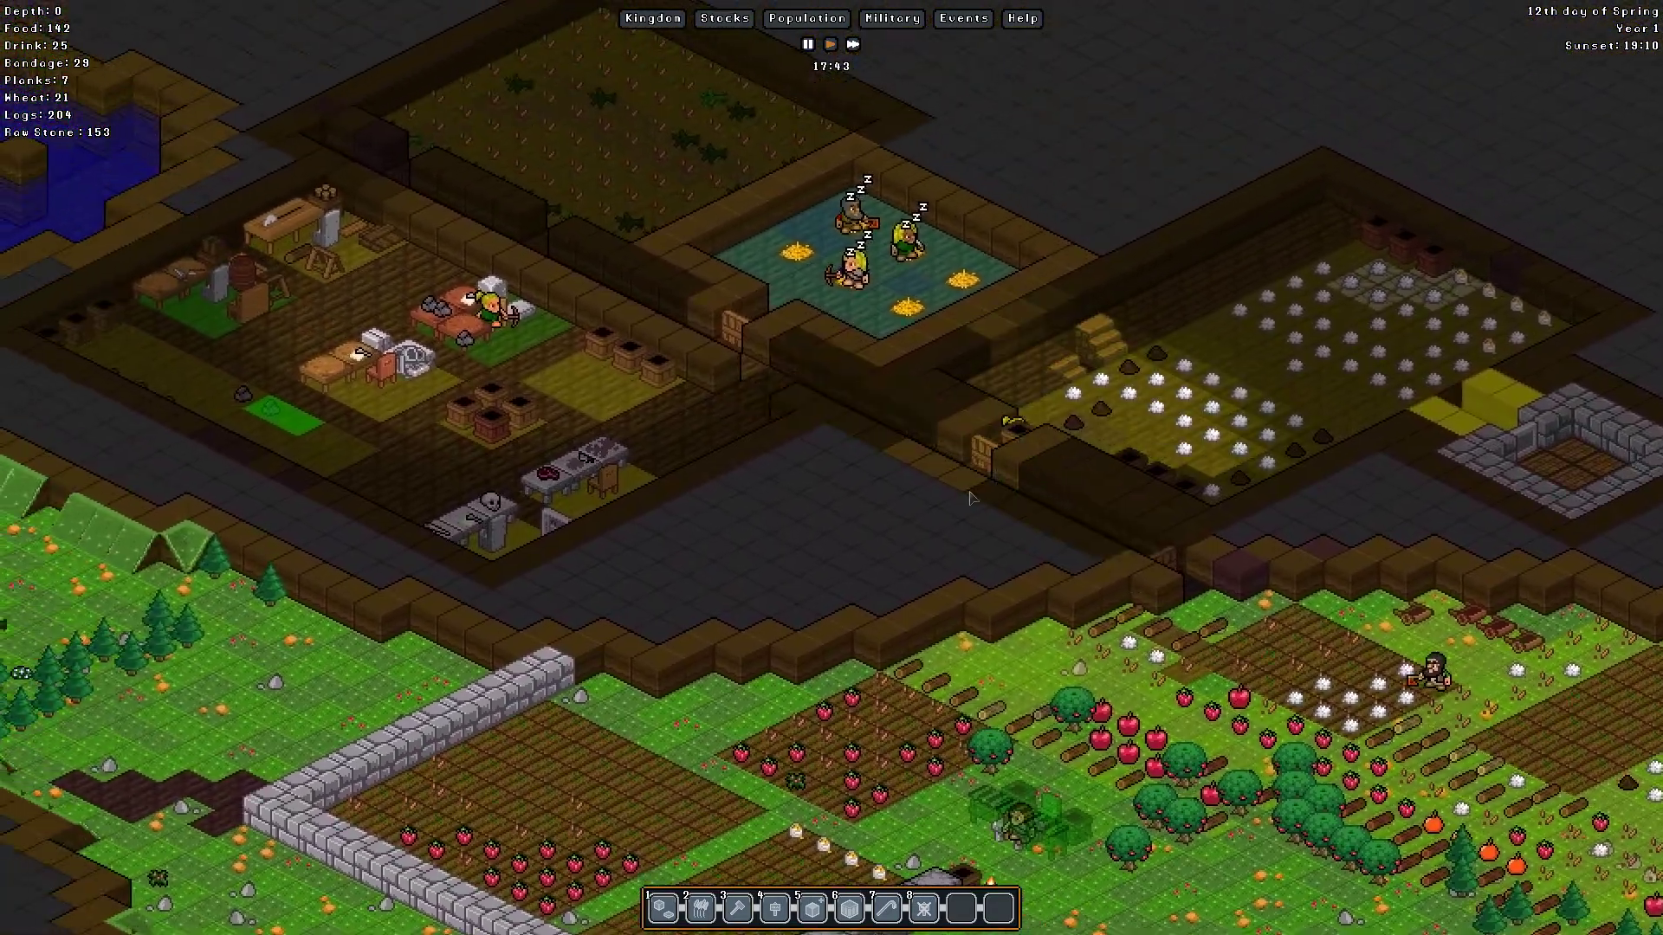
scroll(1079, 448, down, 1)
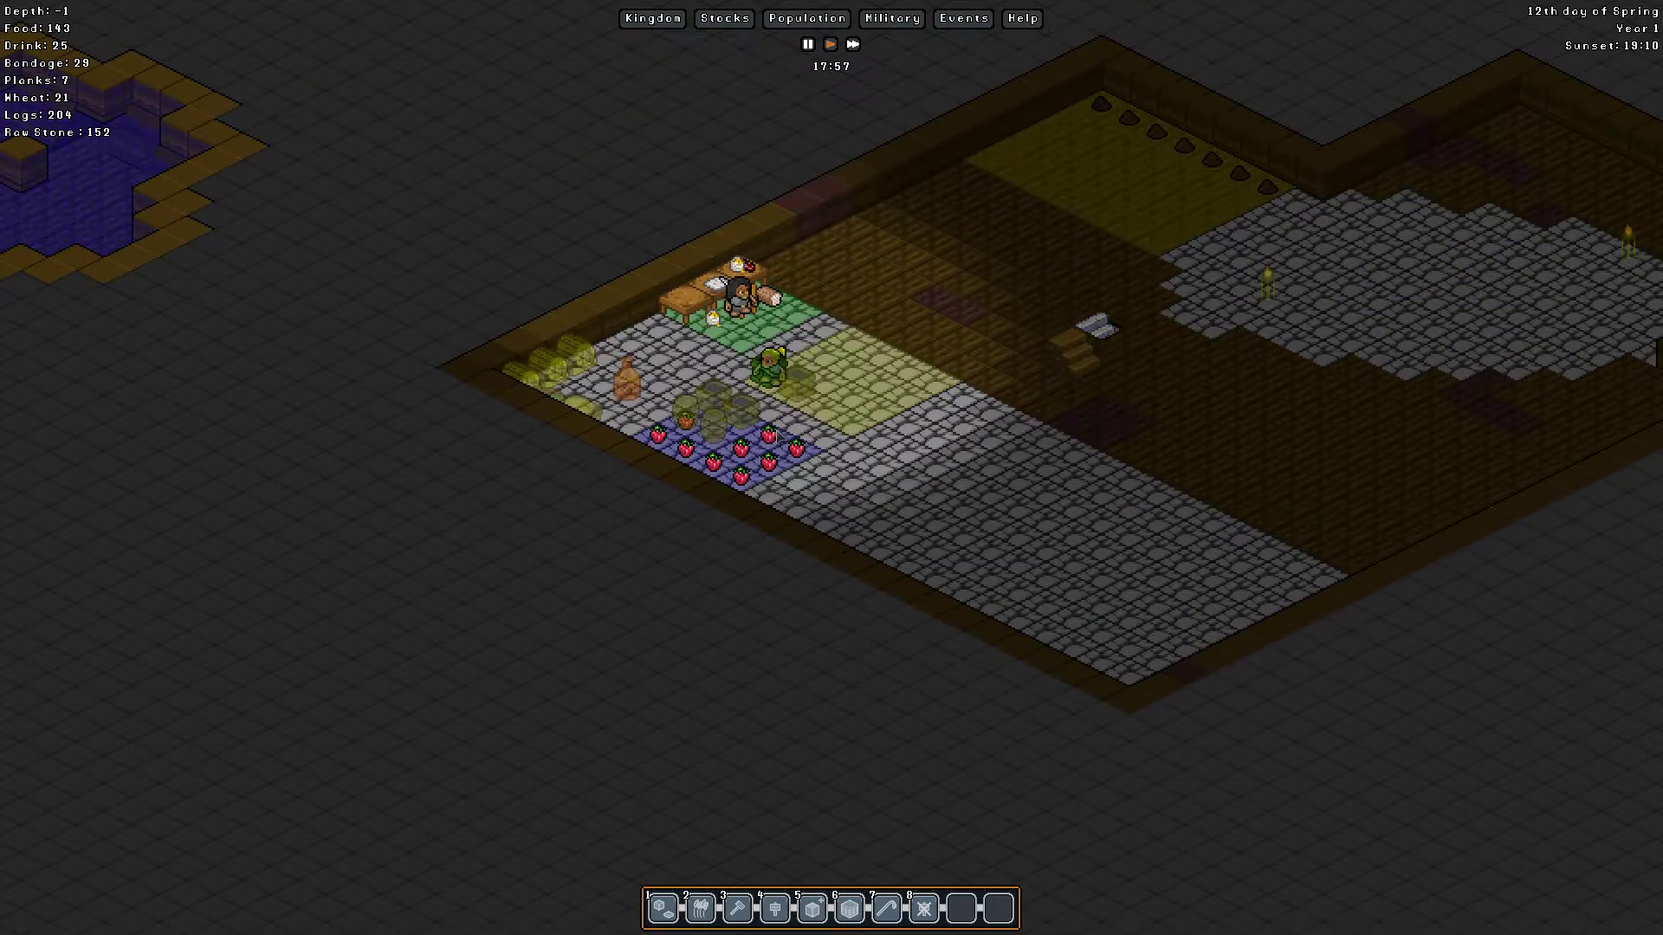
scroll(784, 435, up, 1)
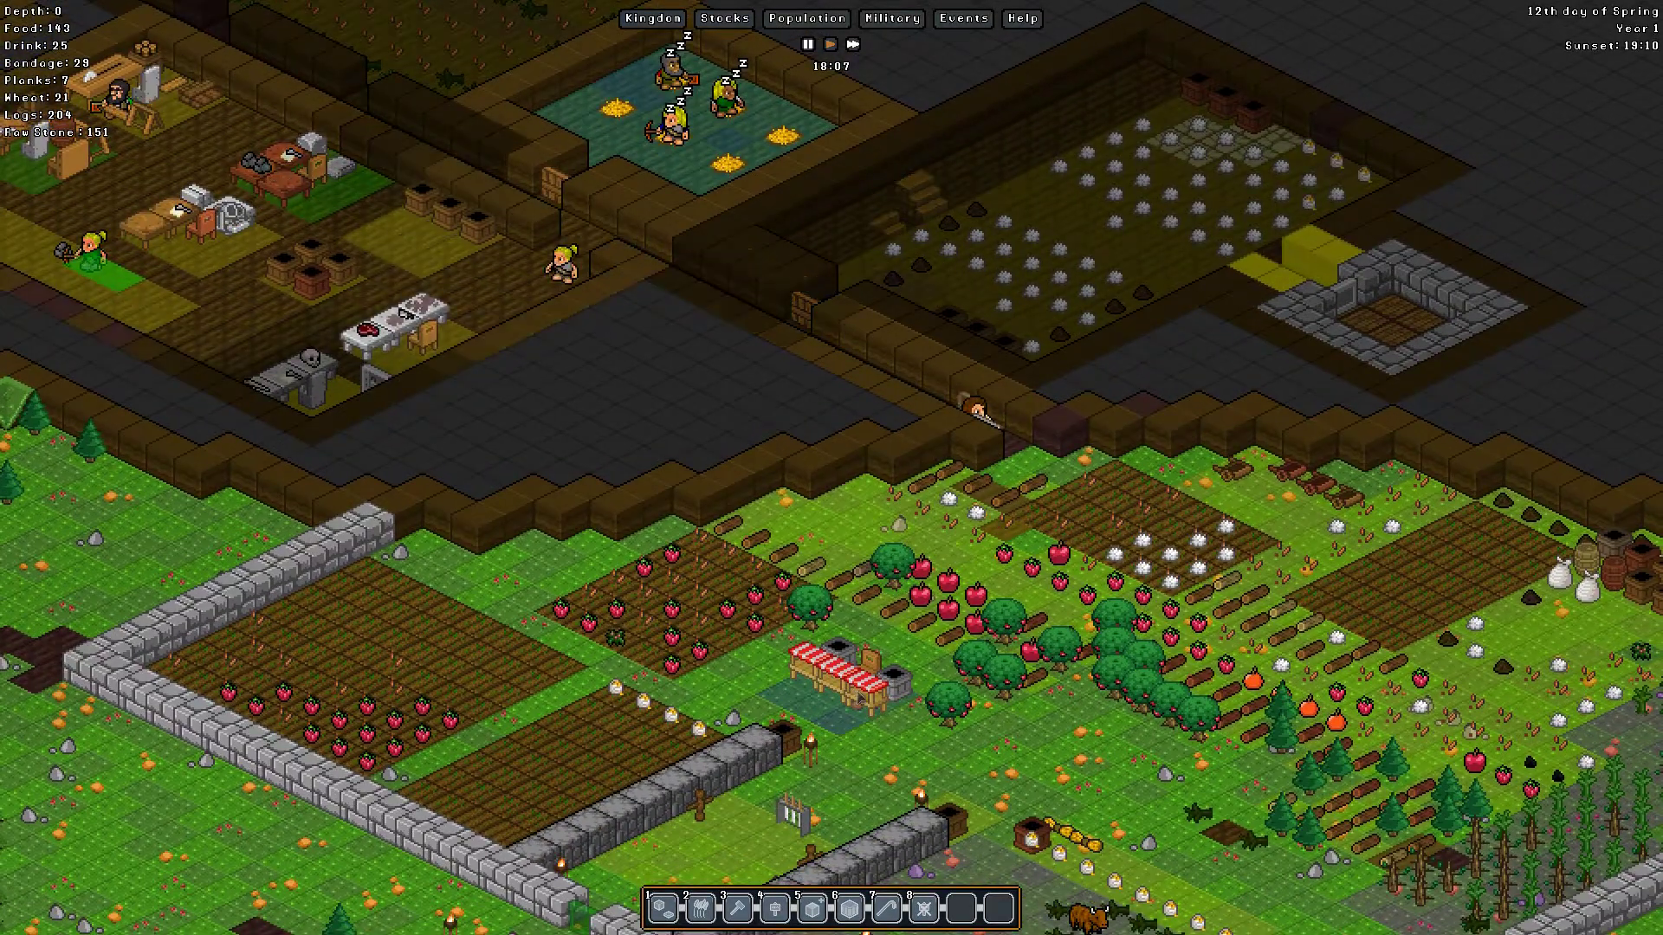
click(845, 568)
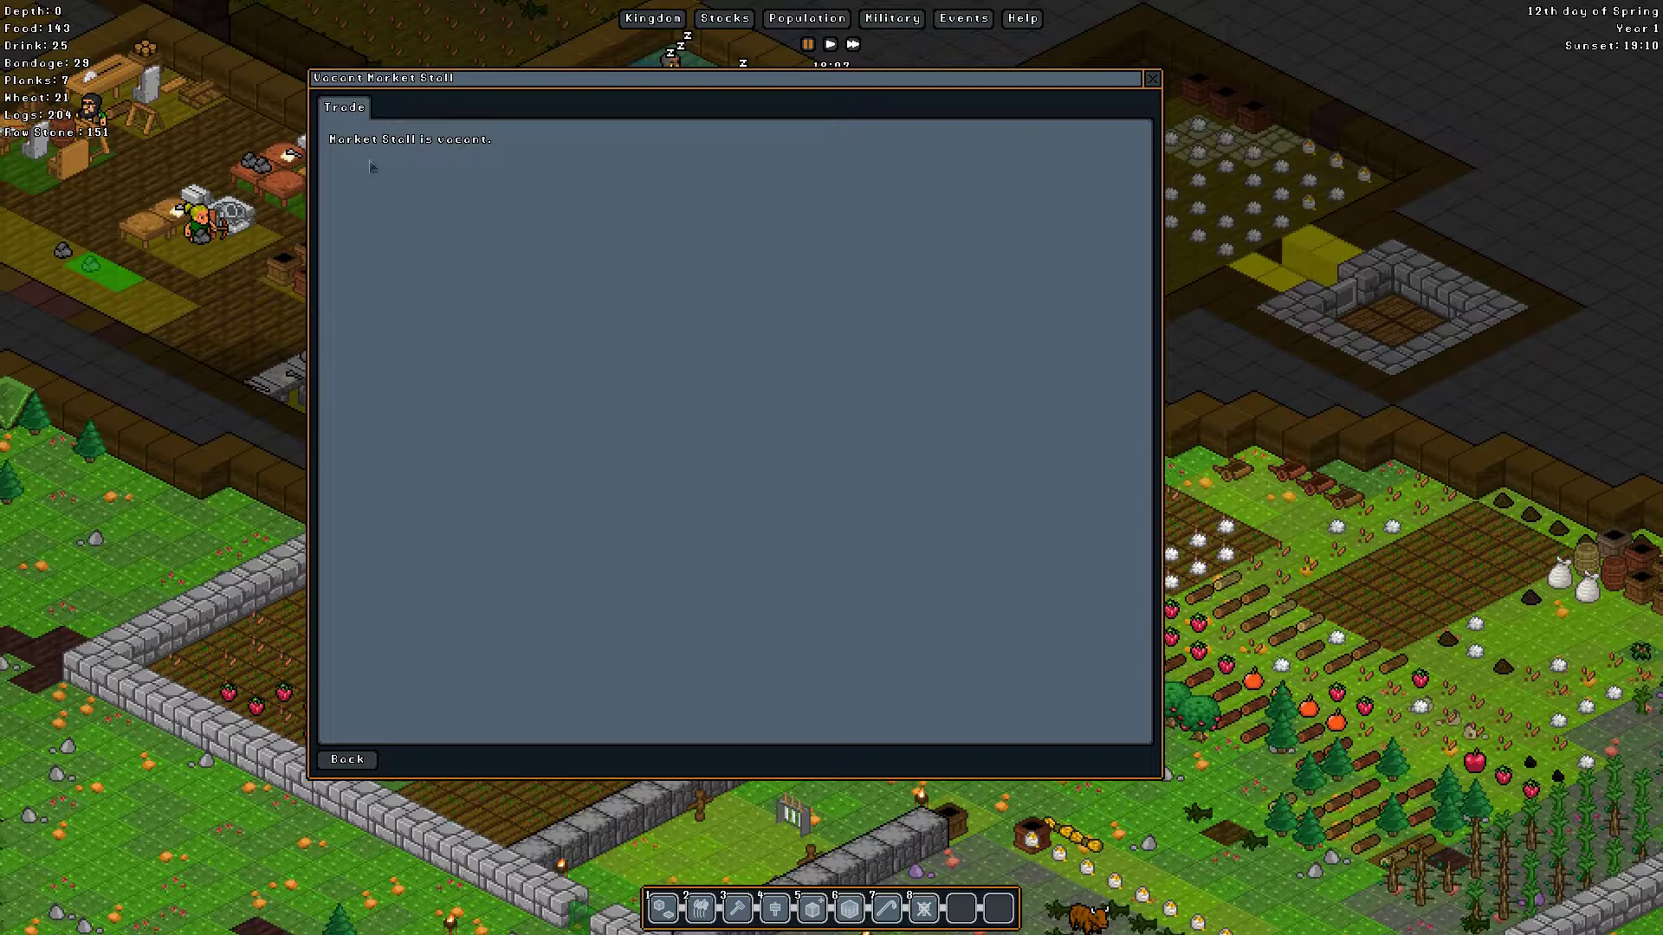
click(1151, 78)
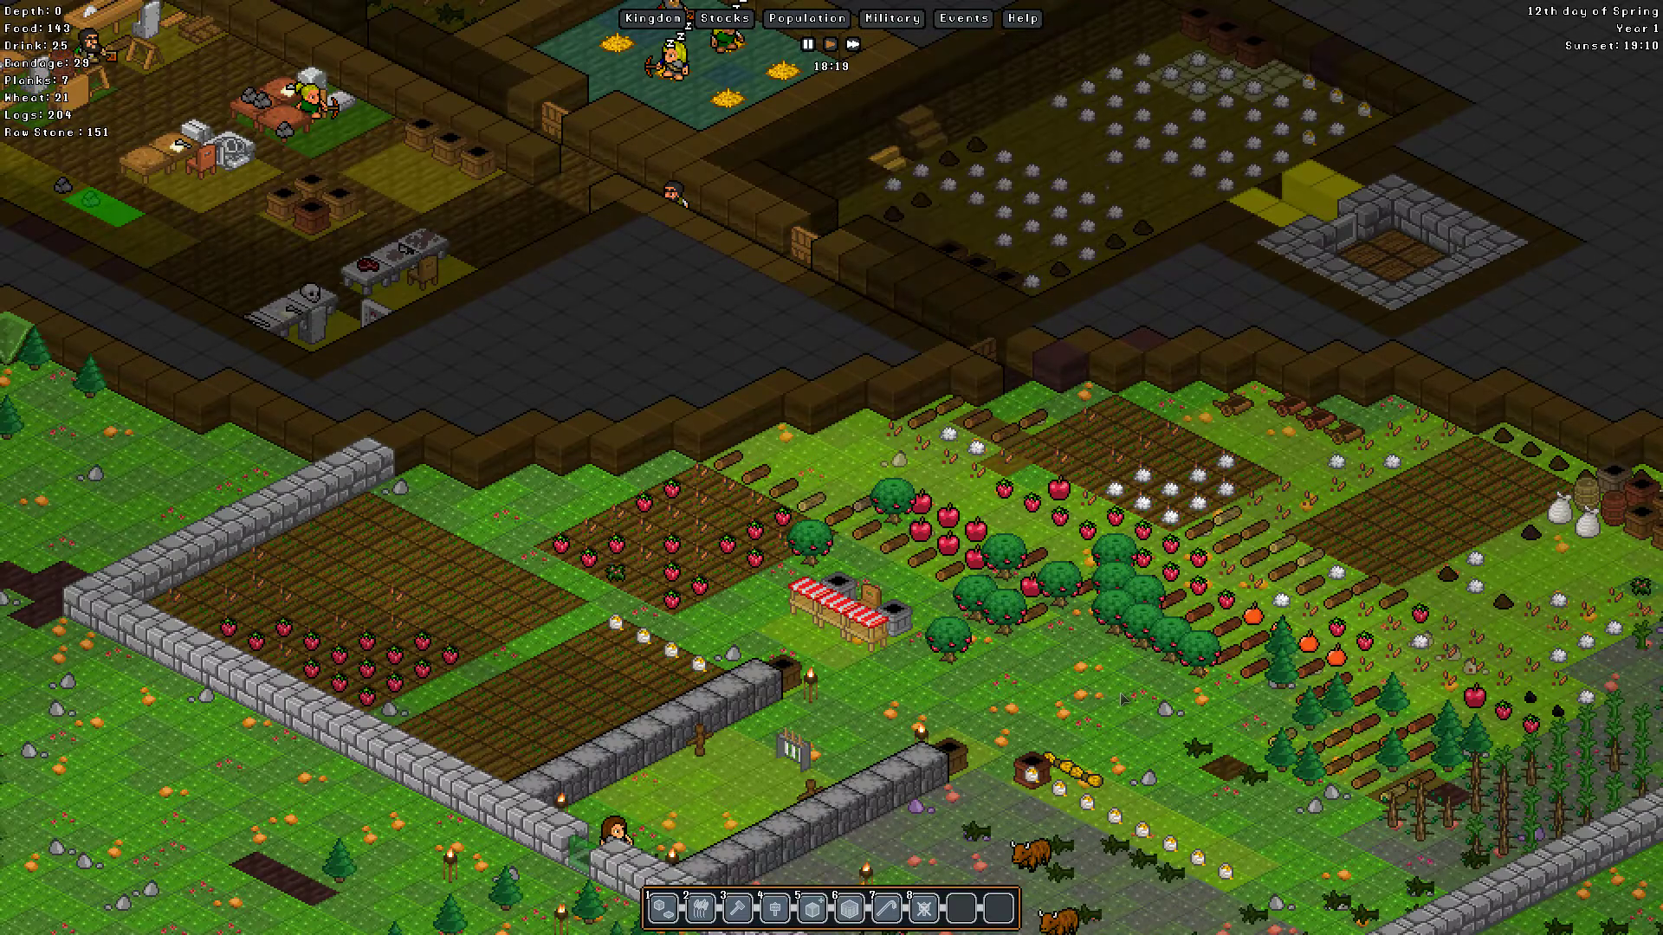
key(s)
key(a)
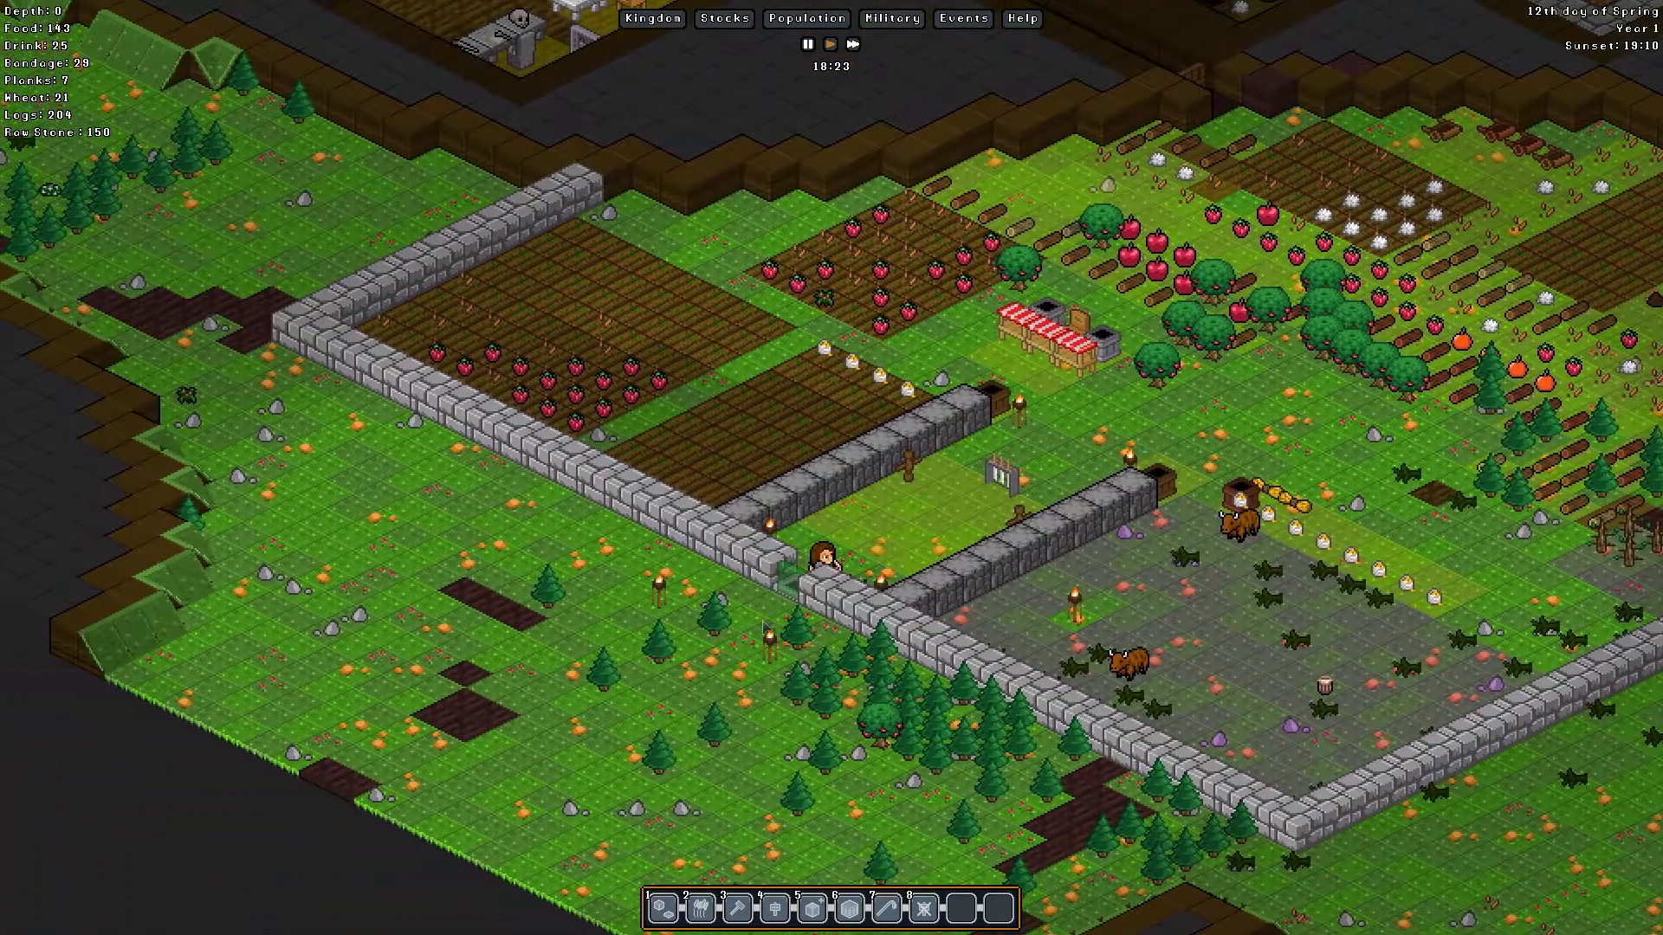
key(w)
key(d)
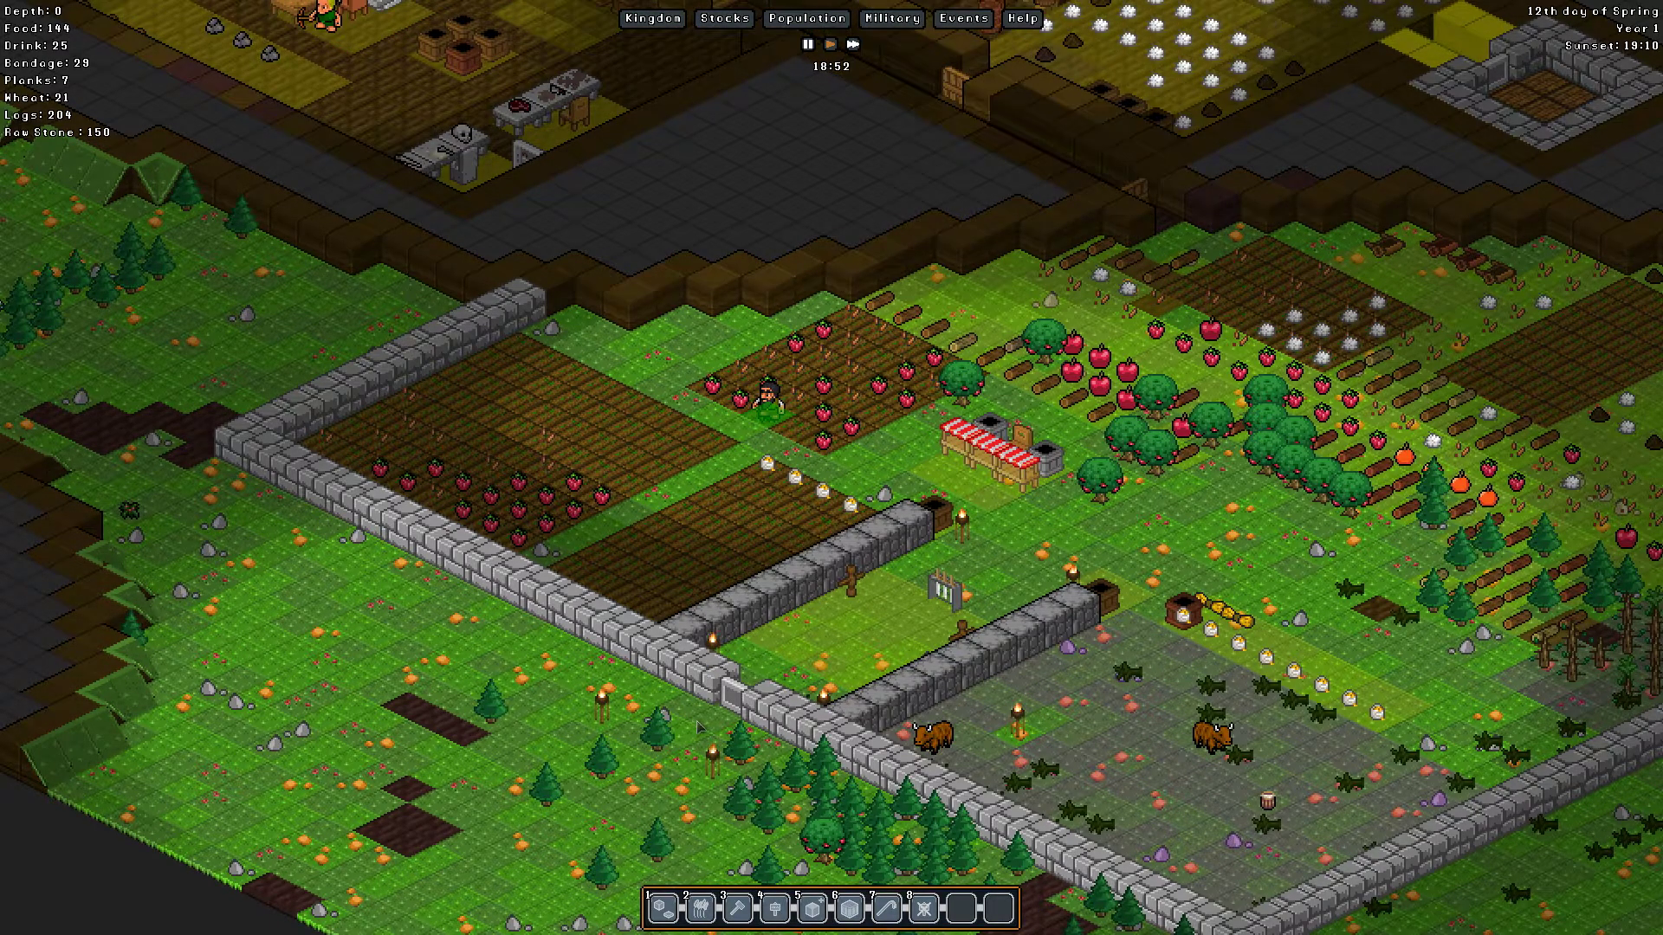
key(w)
key(s)
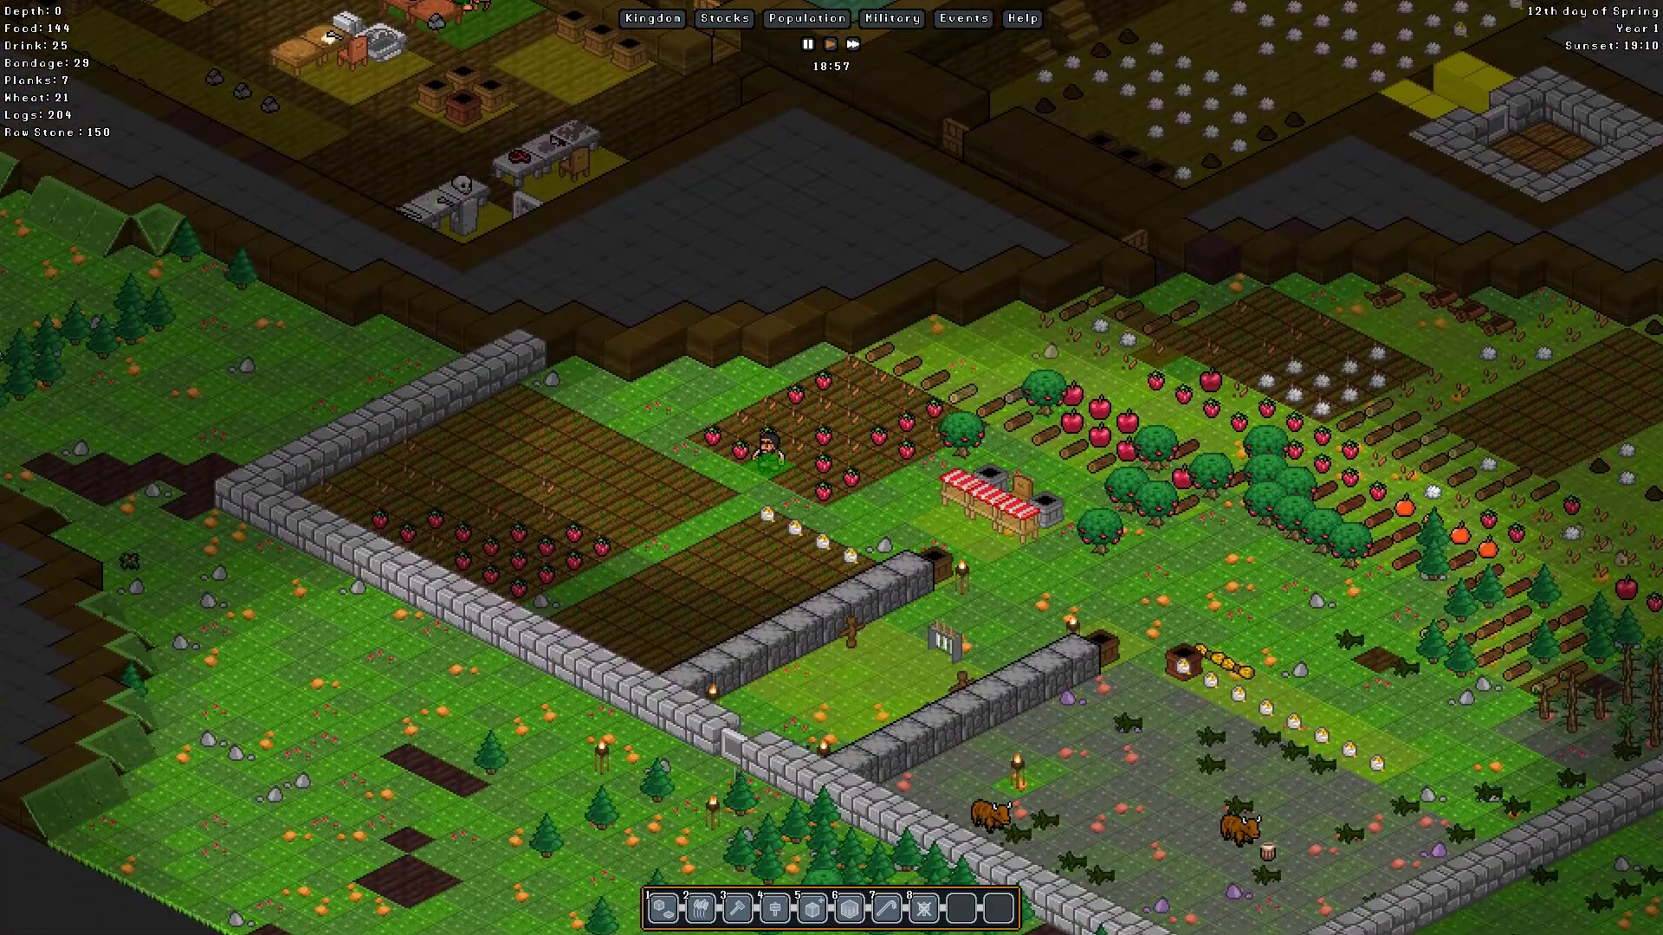
key(w)
key(d)
key(s)
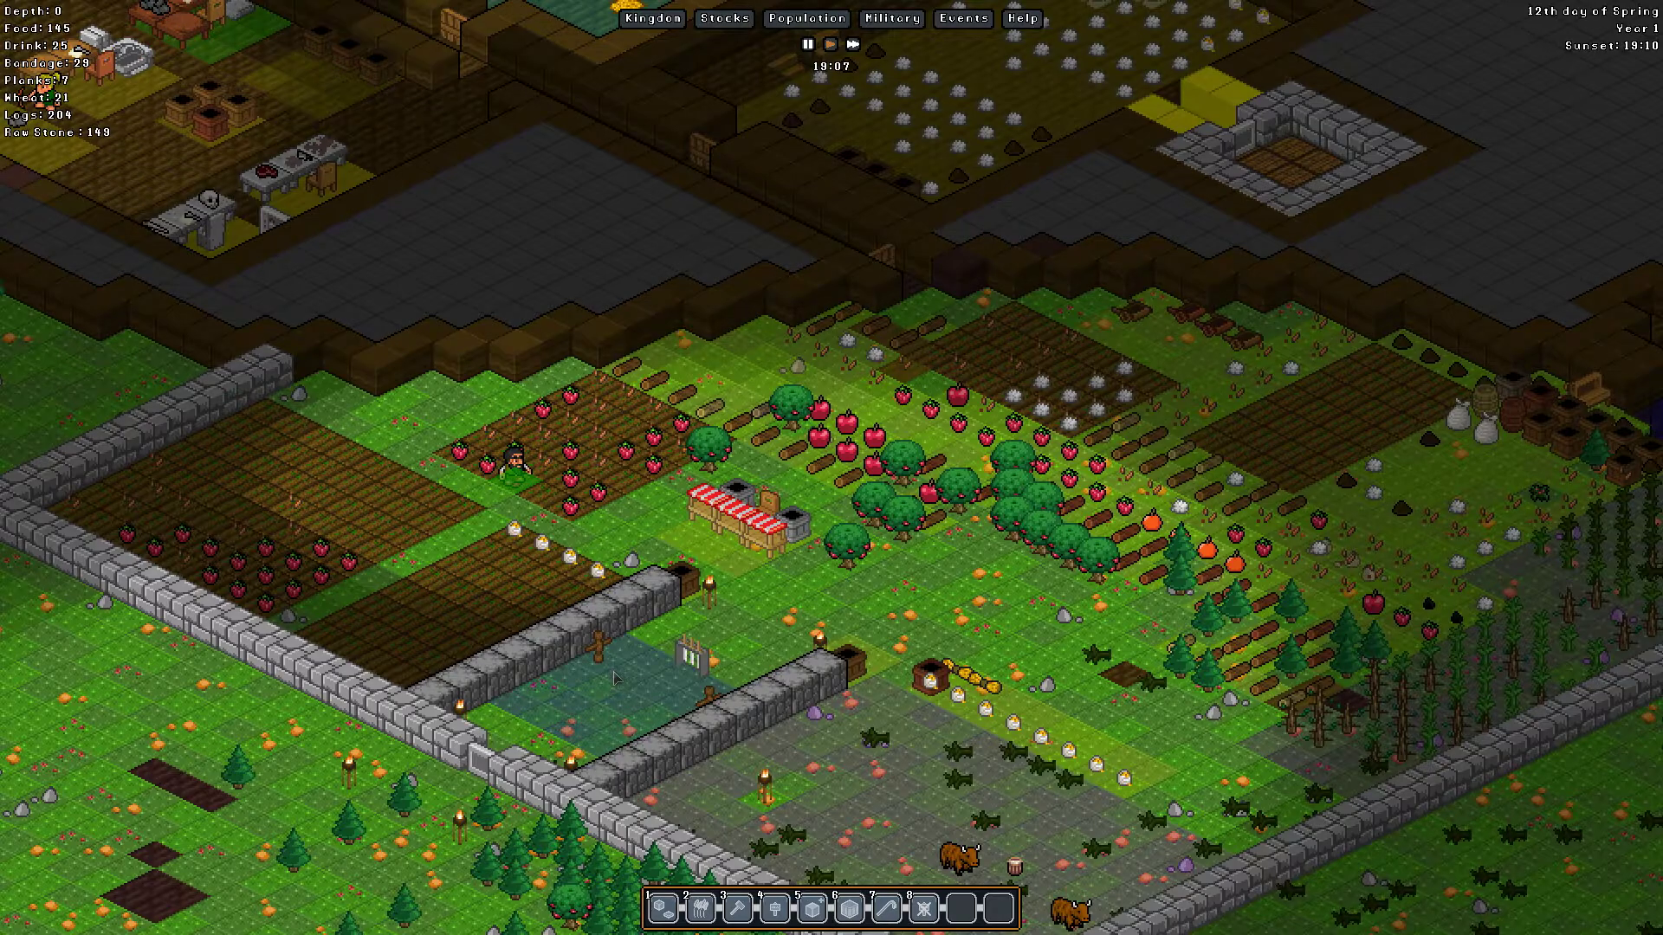
key(a)
key(w)
key(w)
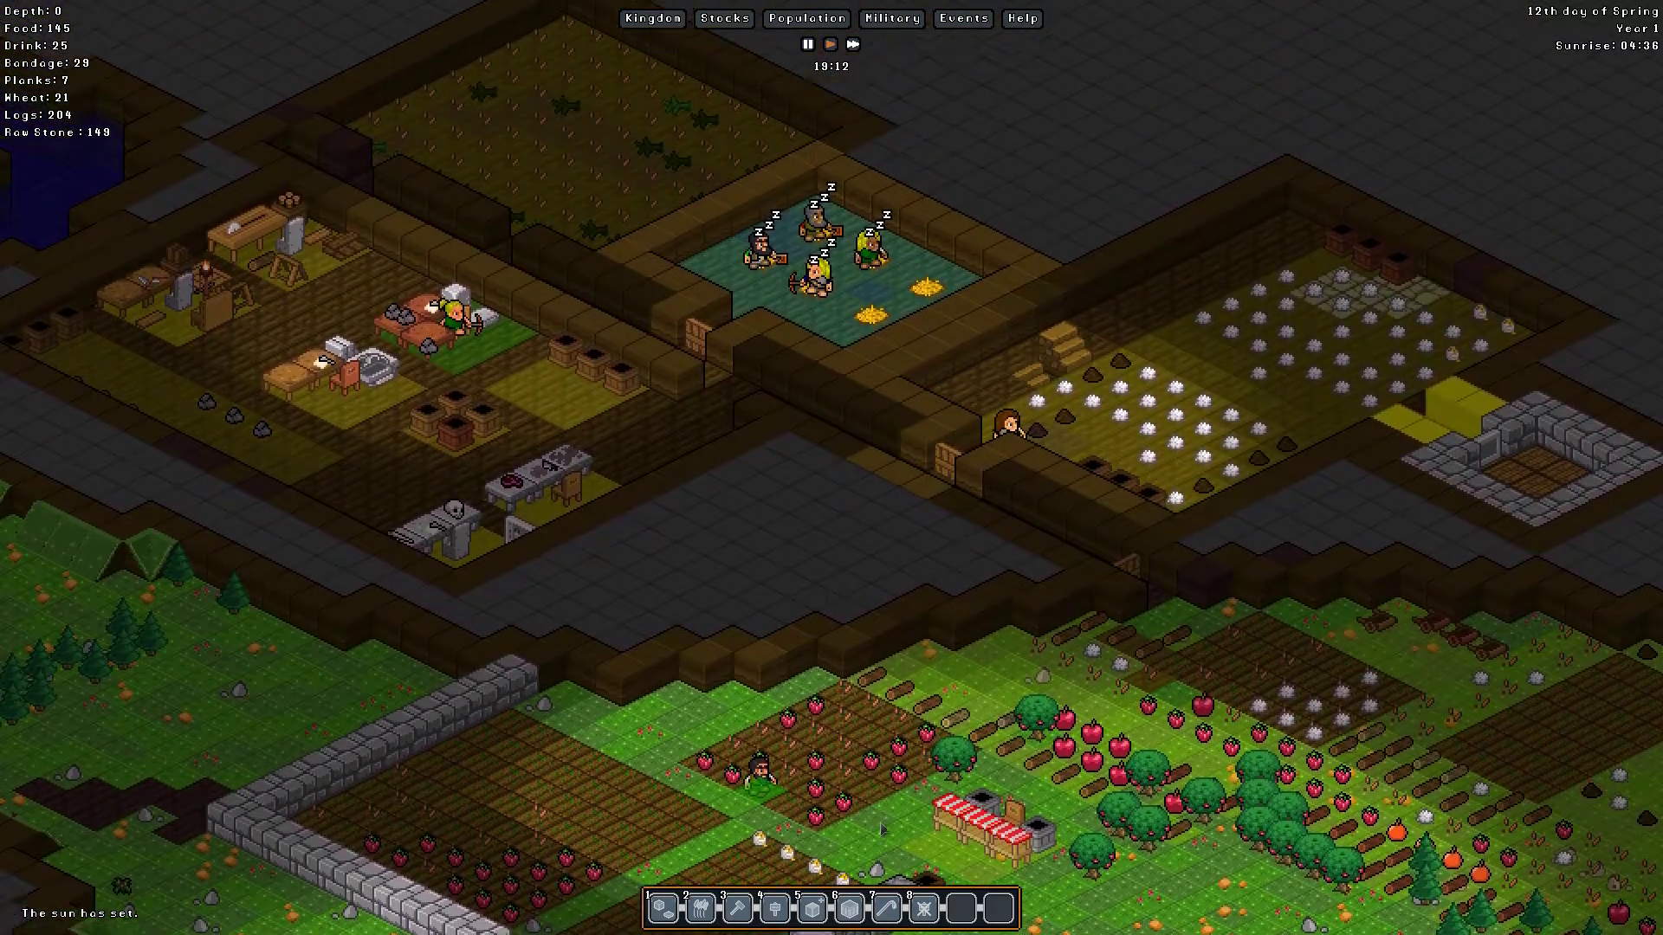
key(d)
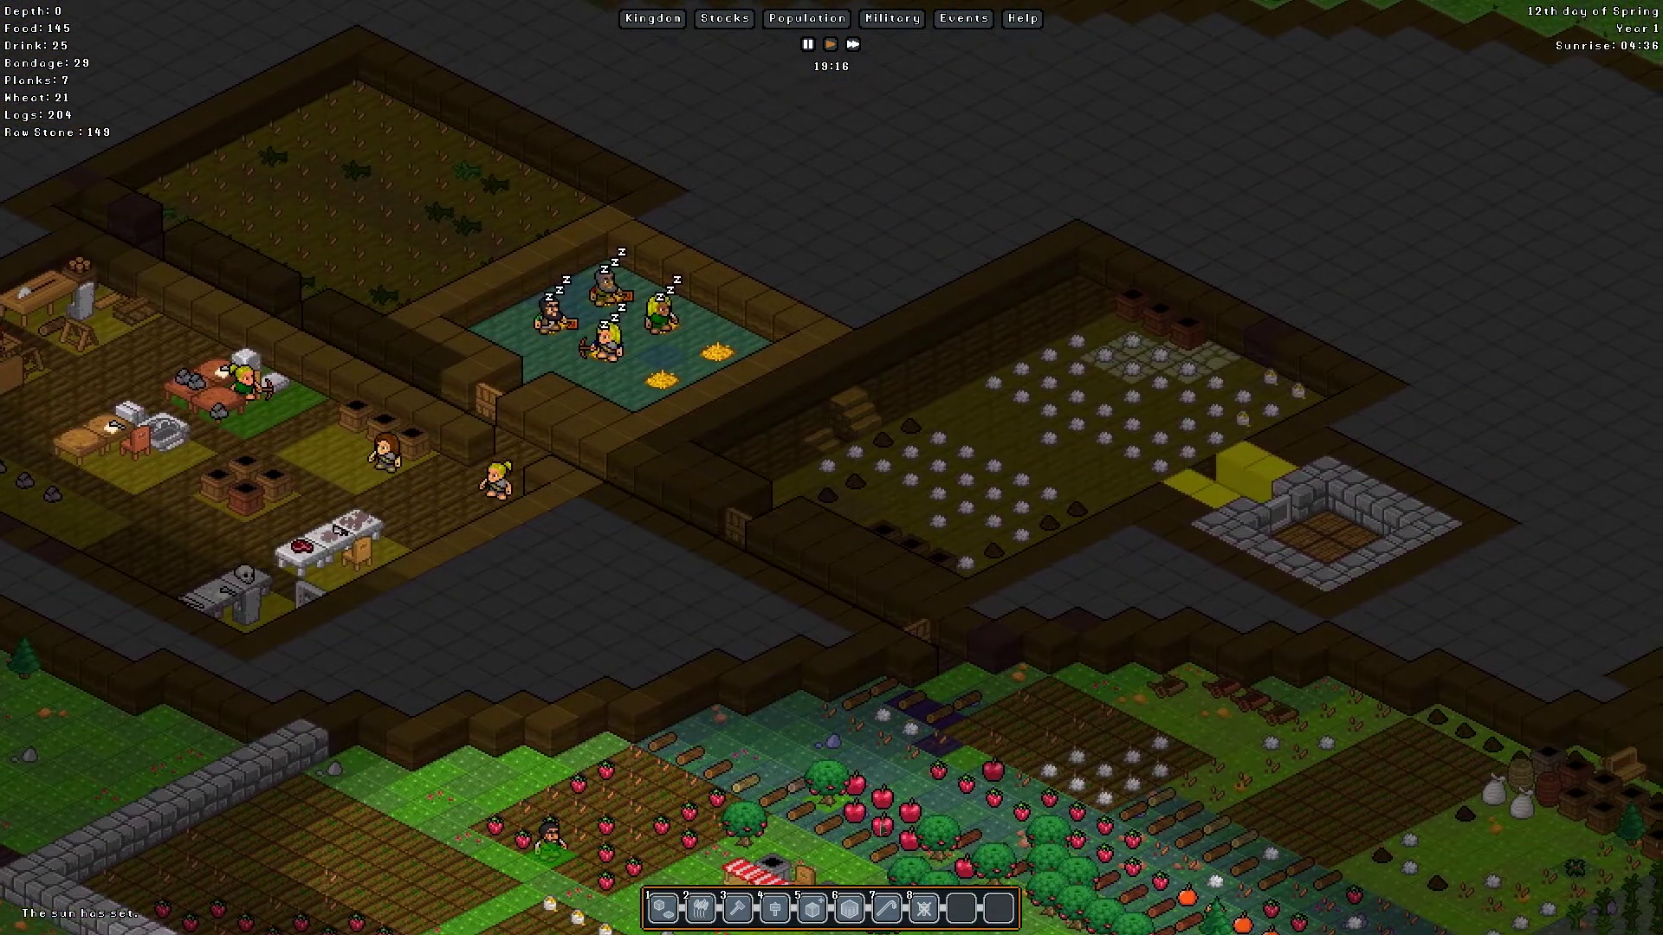
key(s)
key(a)
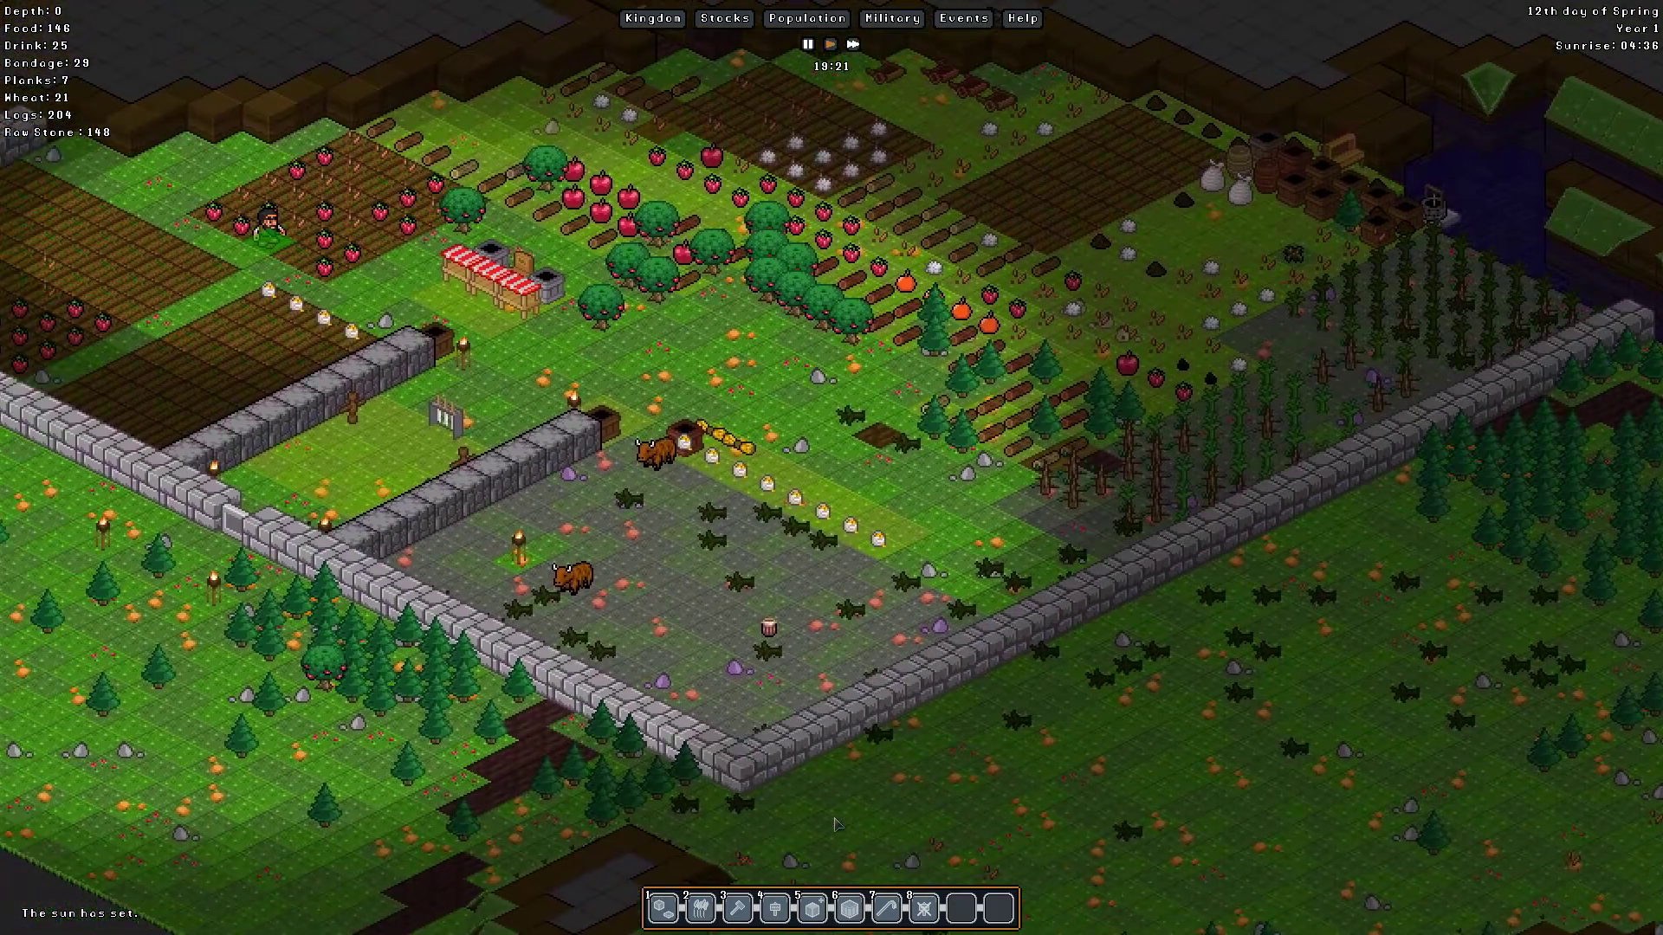
key(s)
key(w)
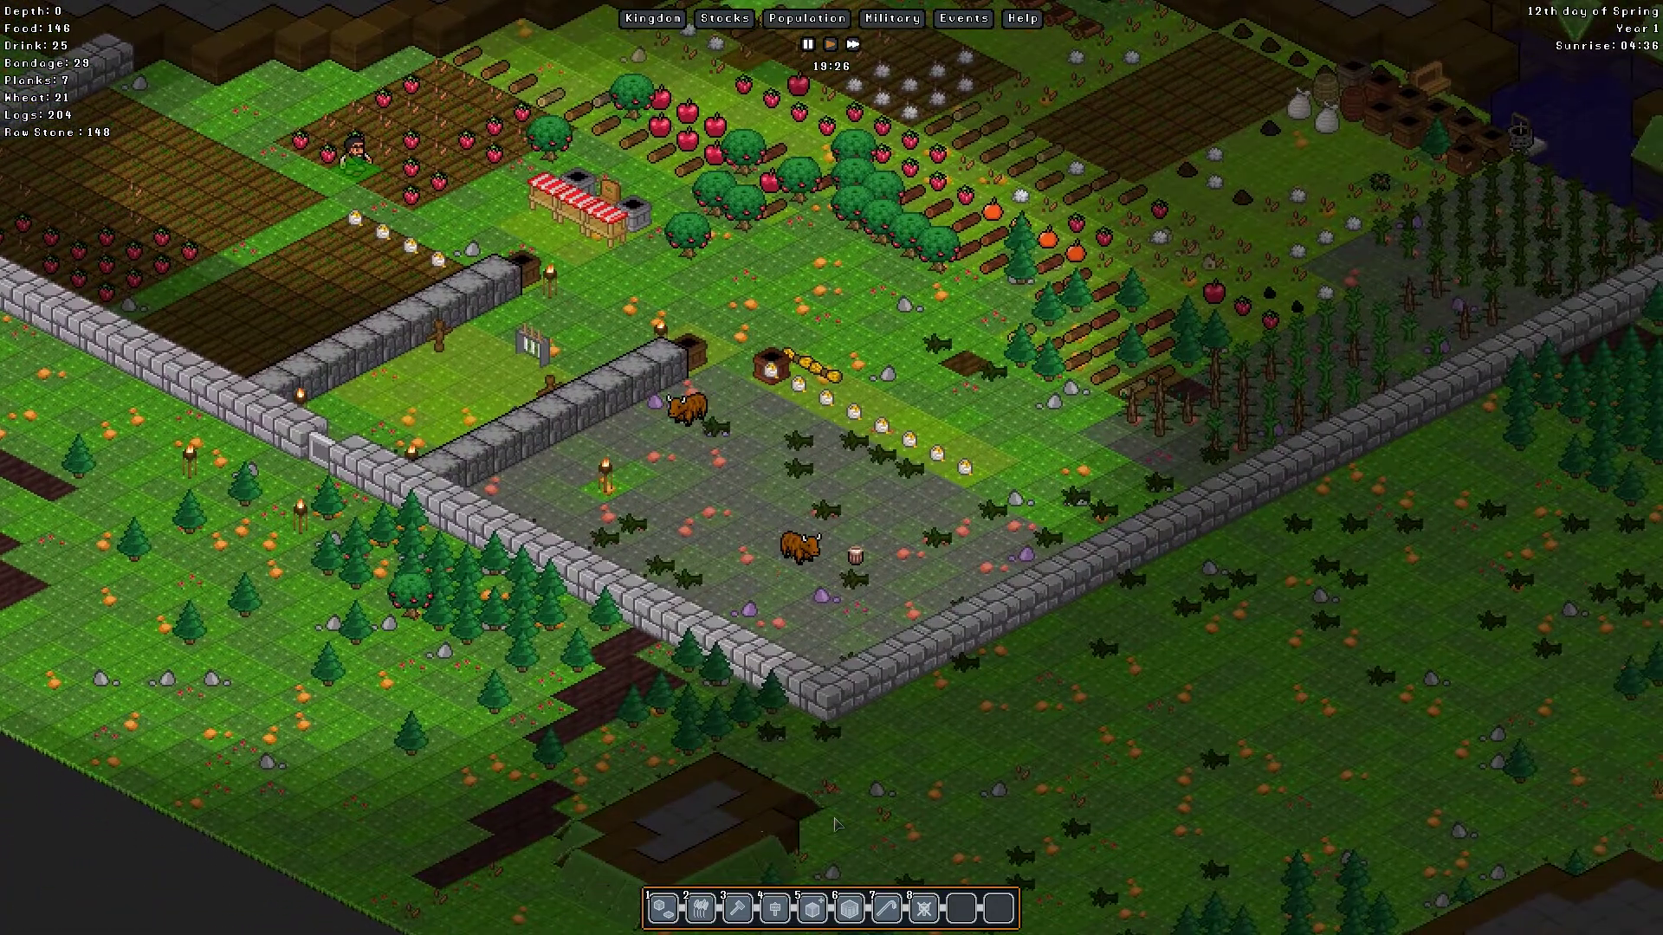
key(w)
key(a)
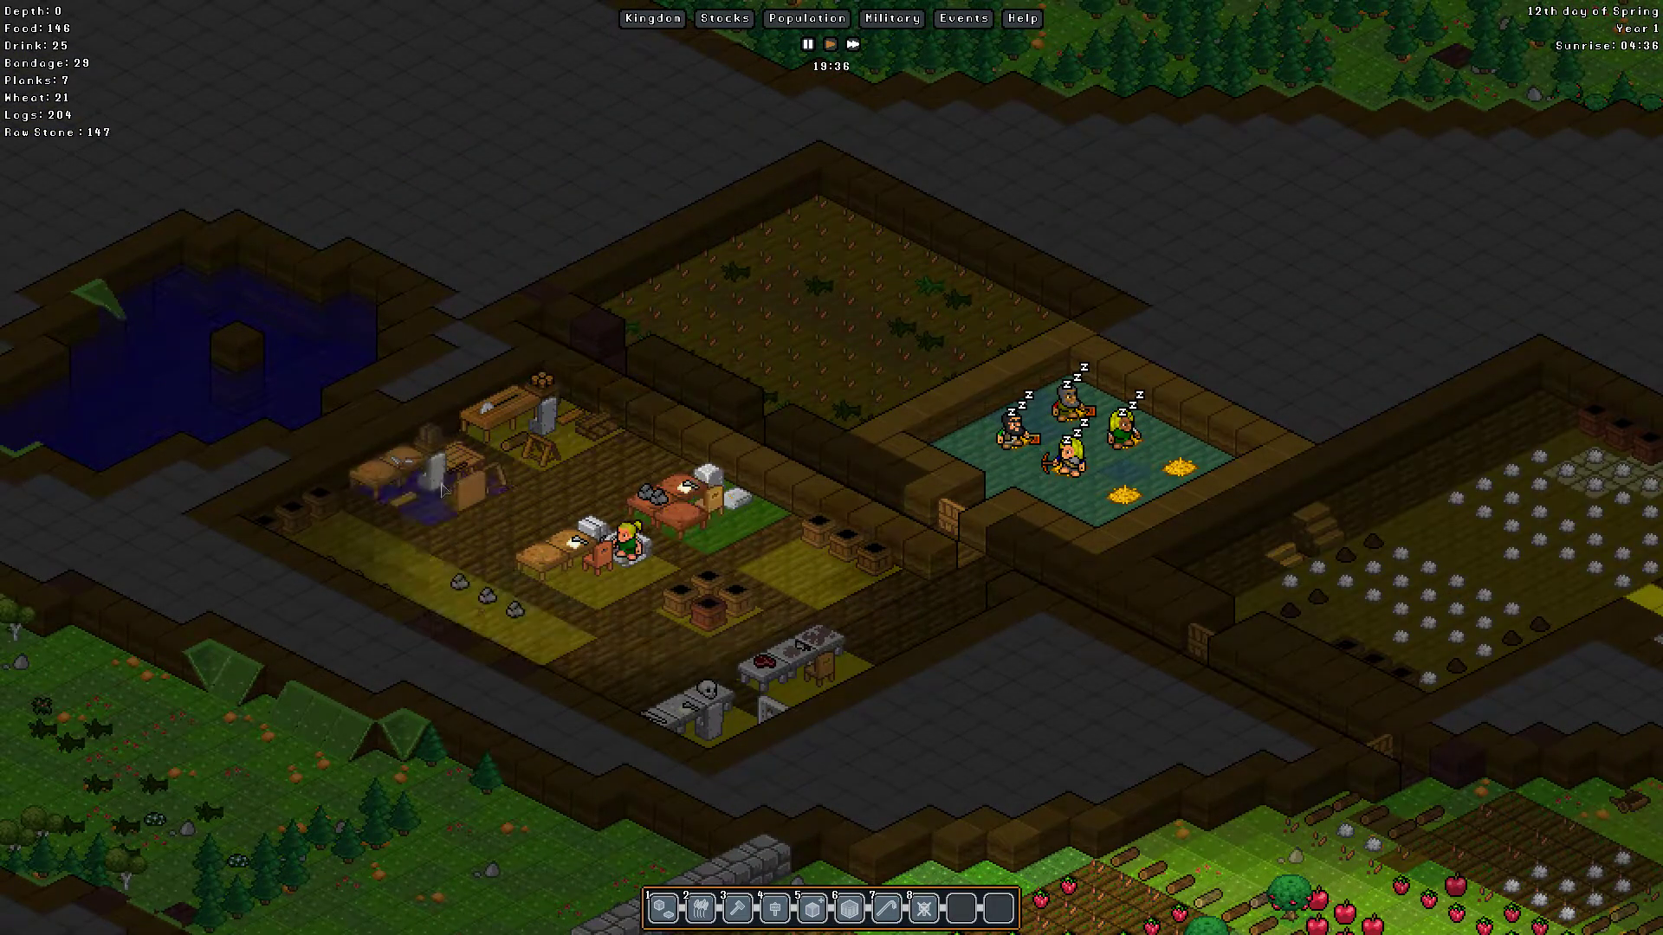
click(444, 490)
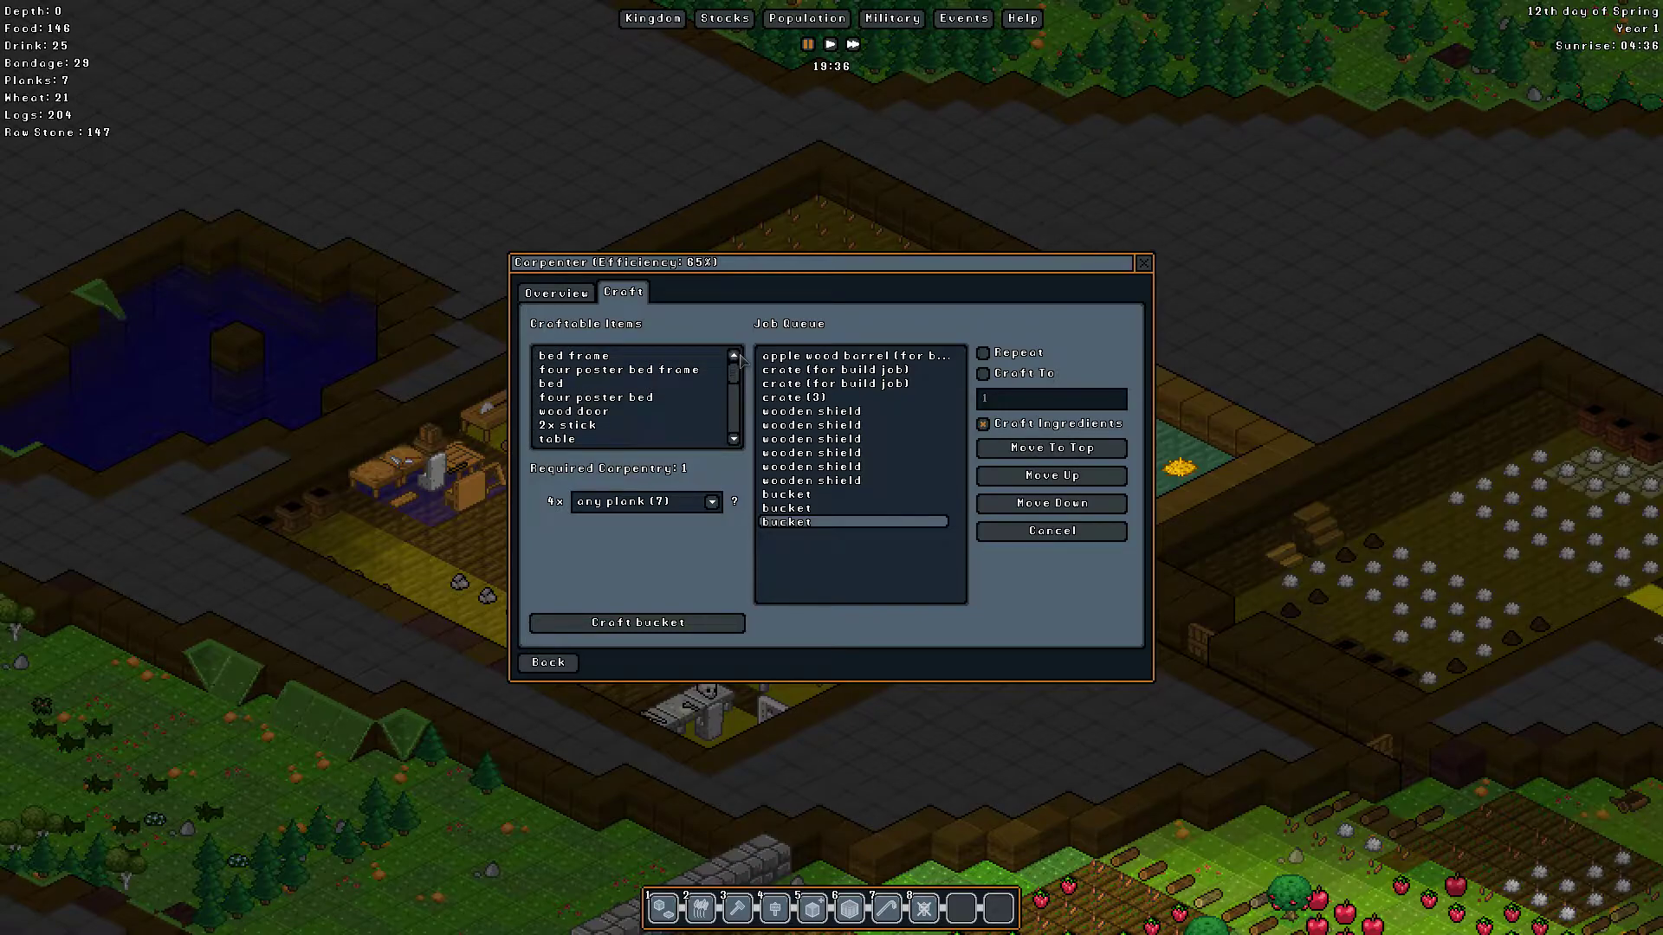
click(1143, 263)
scroll(833, 585, up, 3)
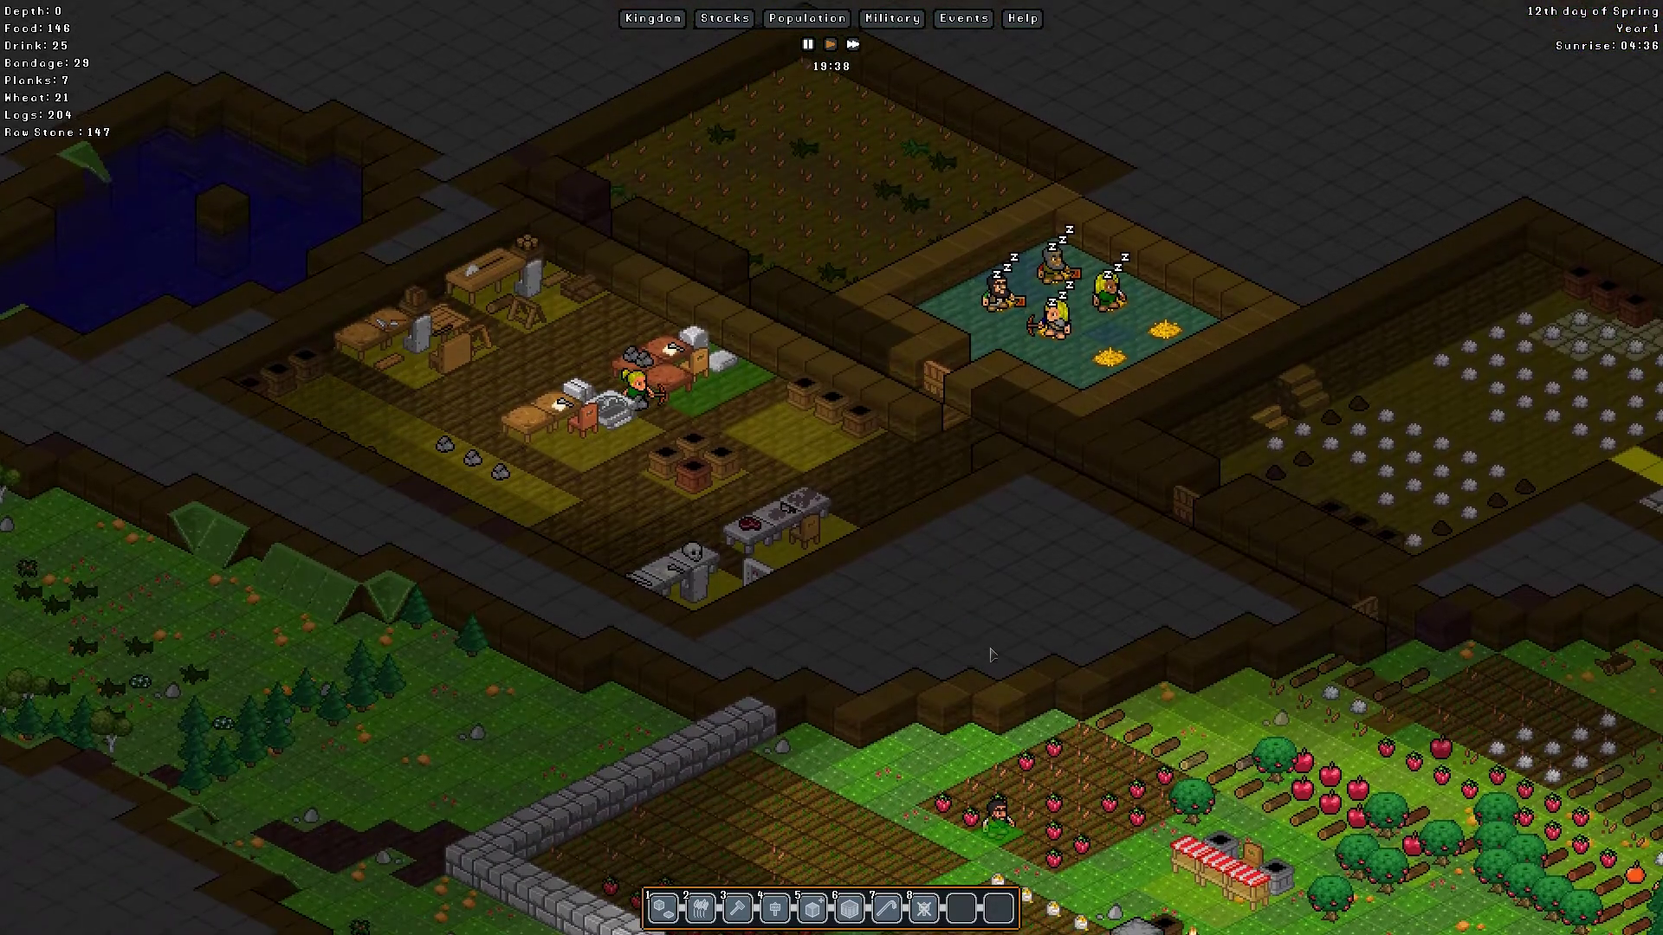
key(Page_Down)
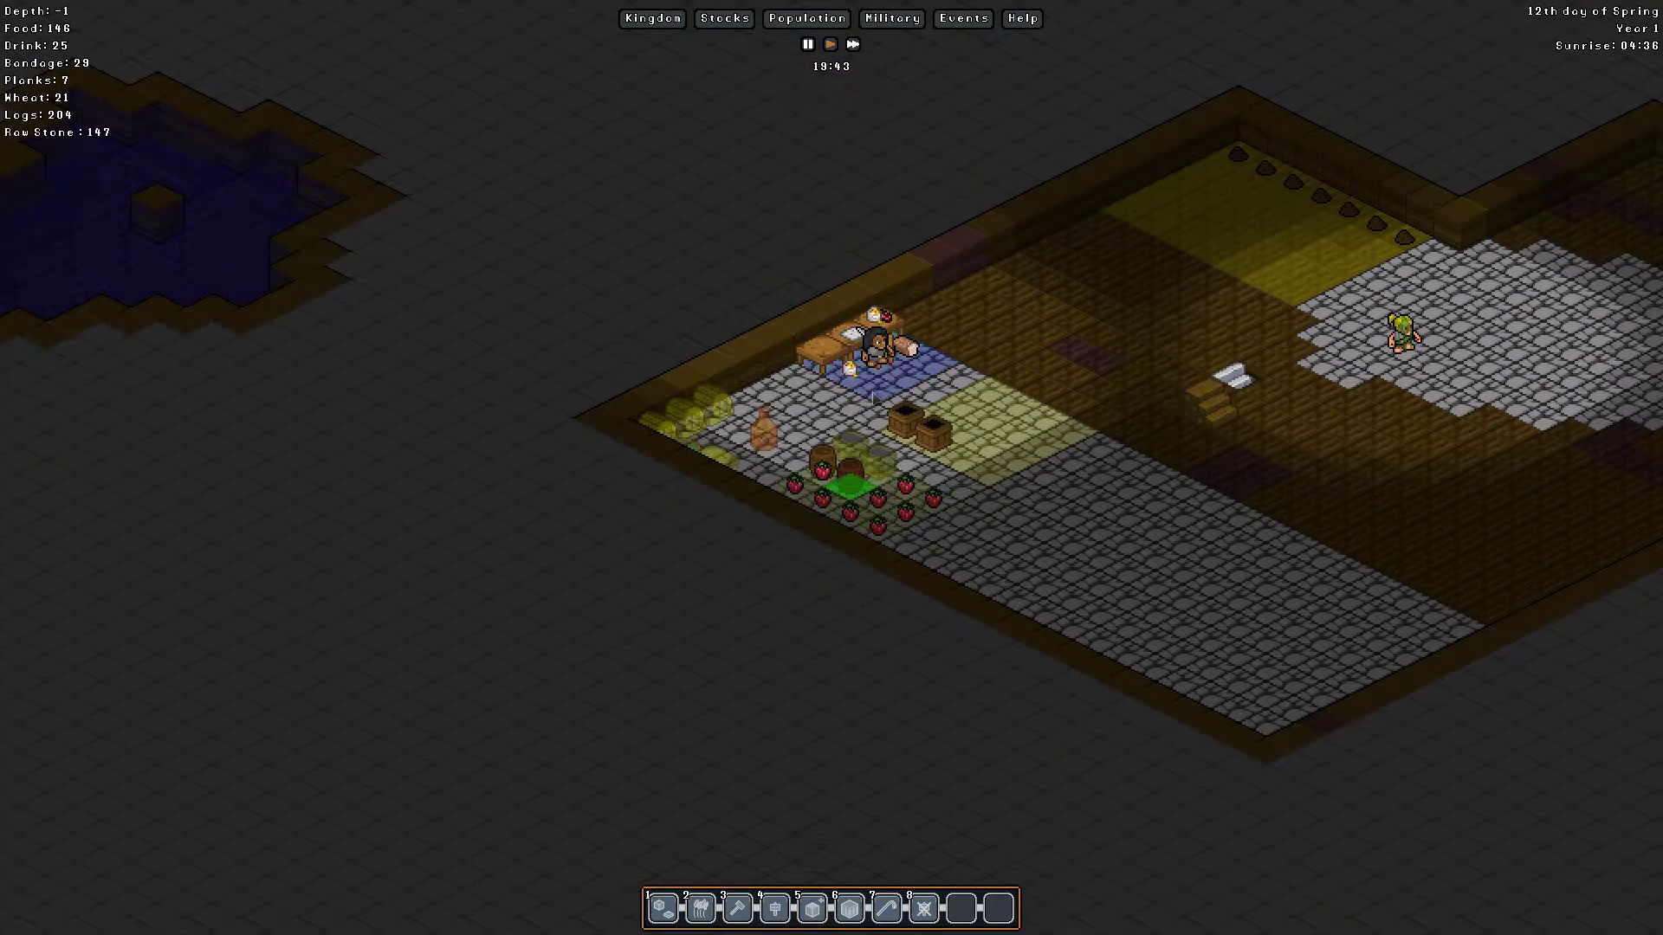
key(d)
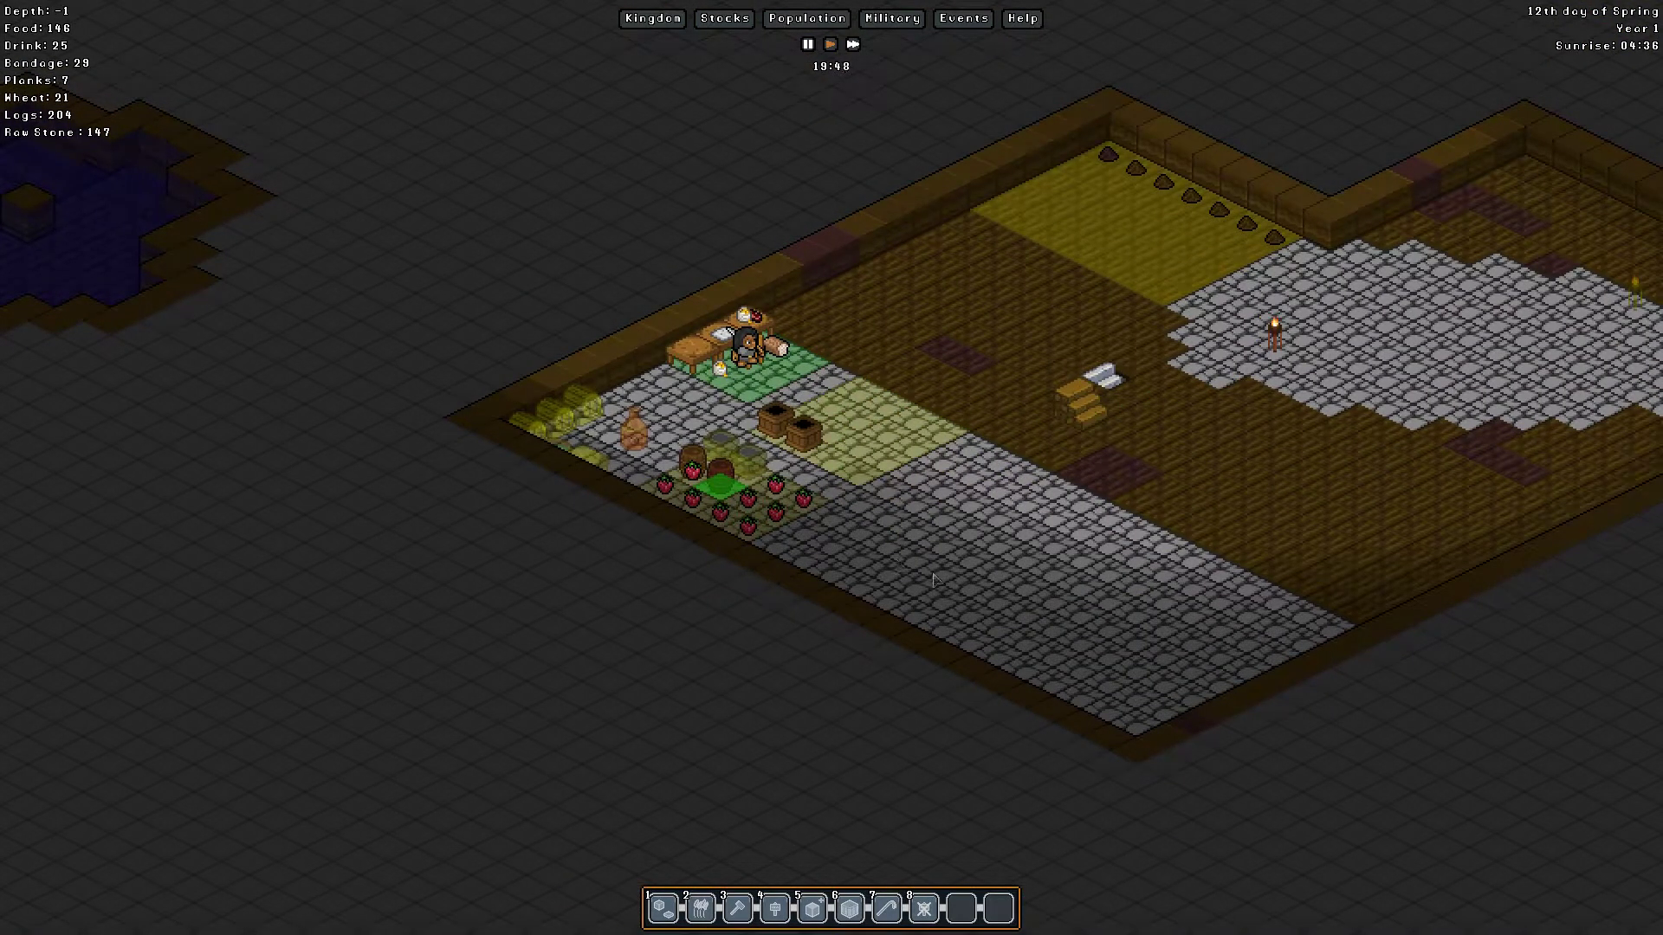
key(Page_Down)
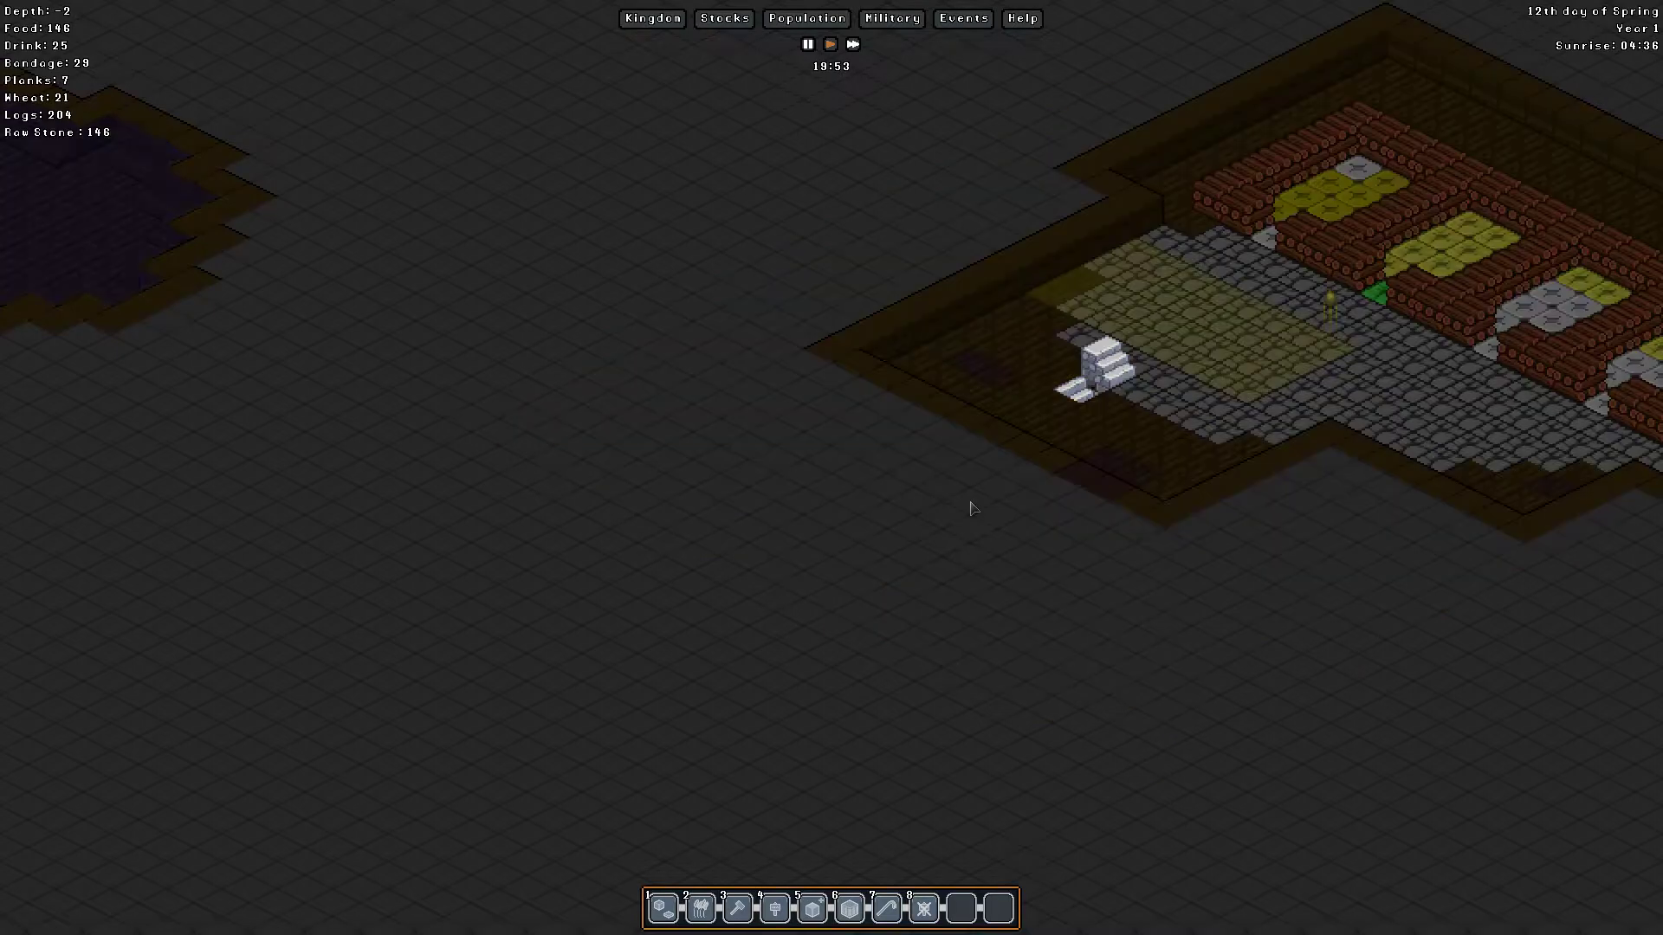
key(d)
key(Page_Down)
key(d)
key(Page_Down)
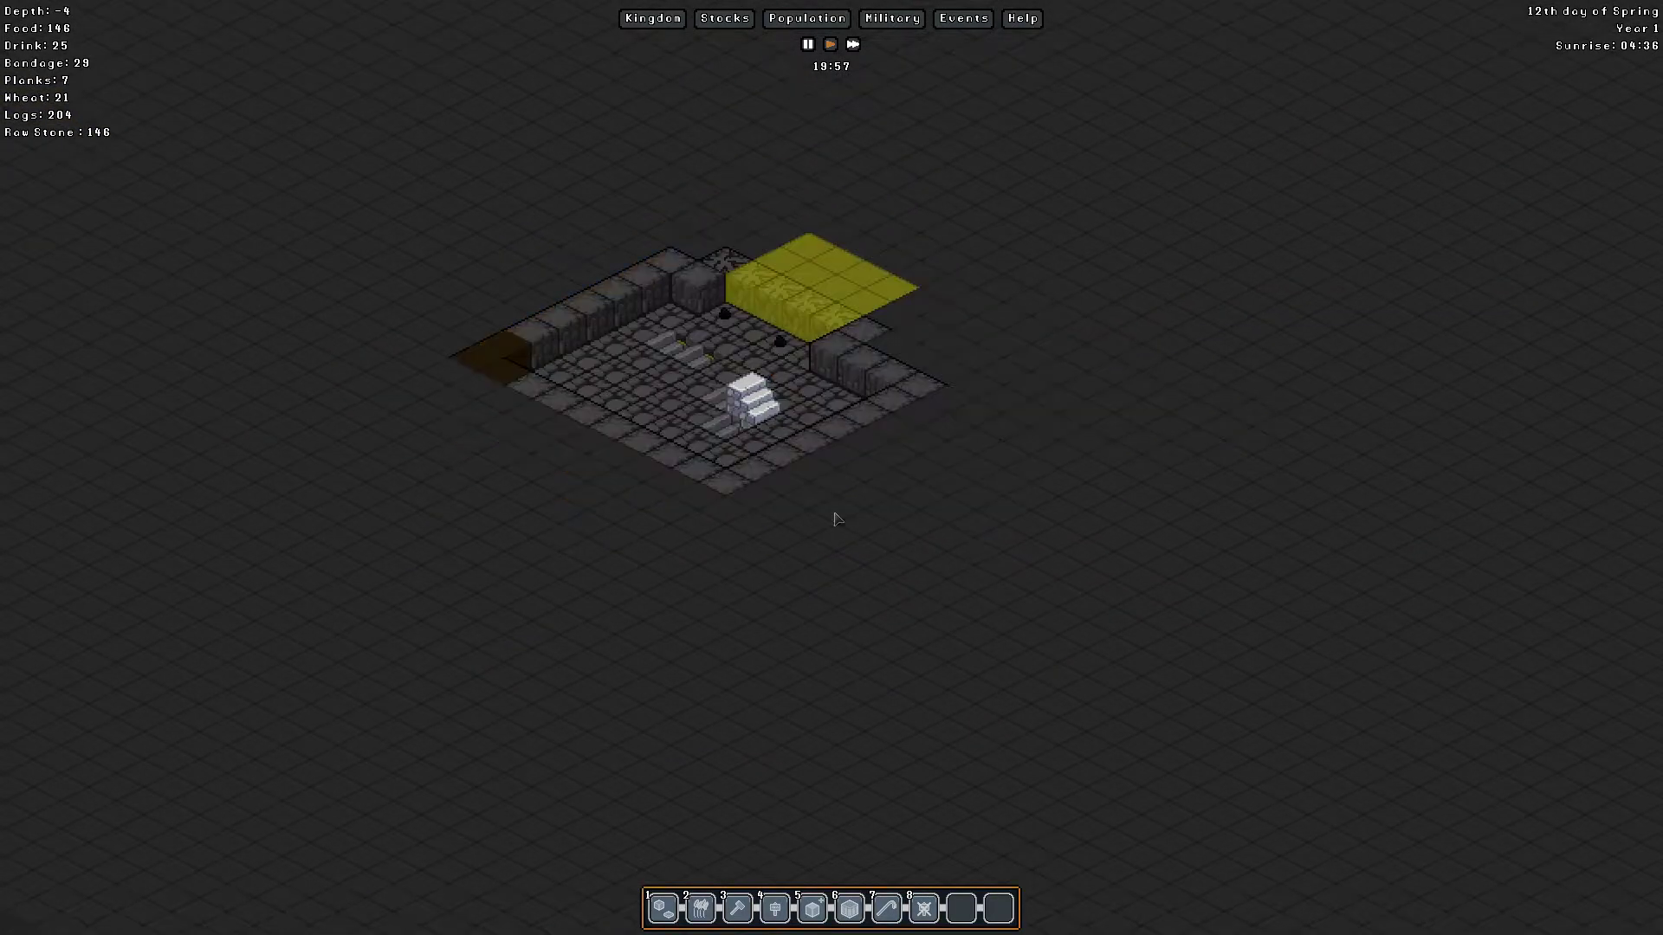
key(w)
key(Page_Down)
key(a)
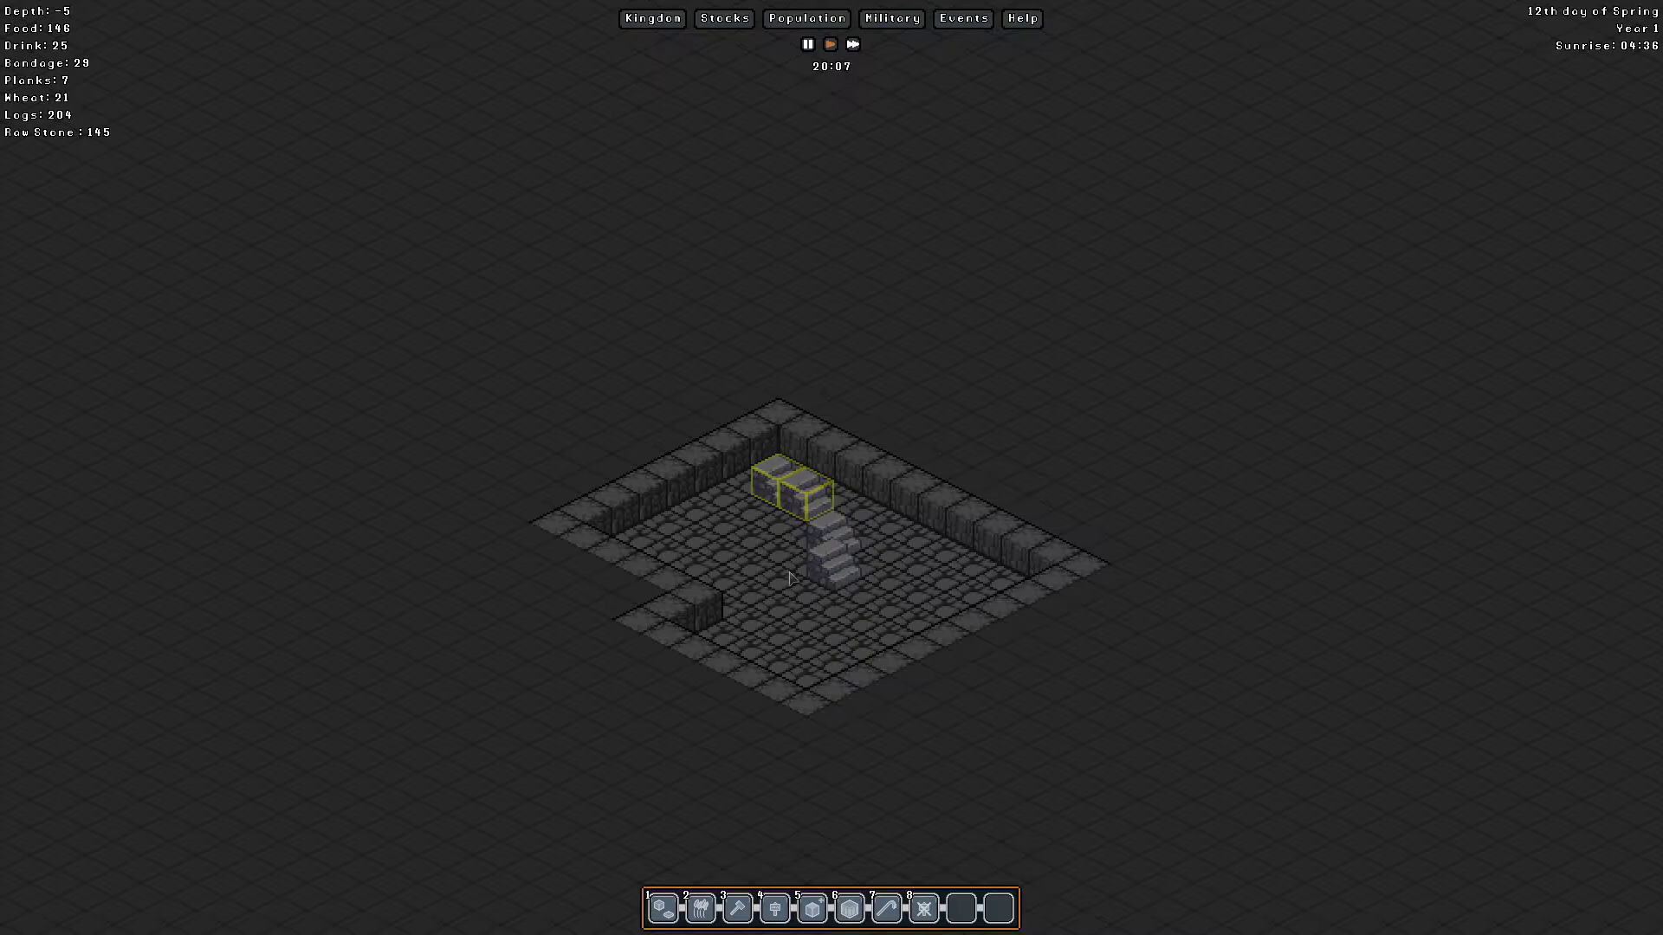
key(Page_Up)
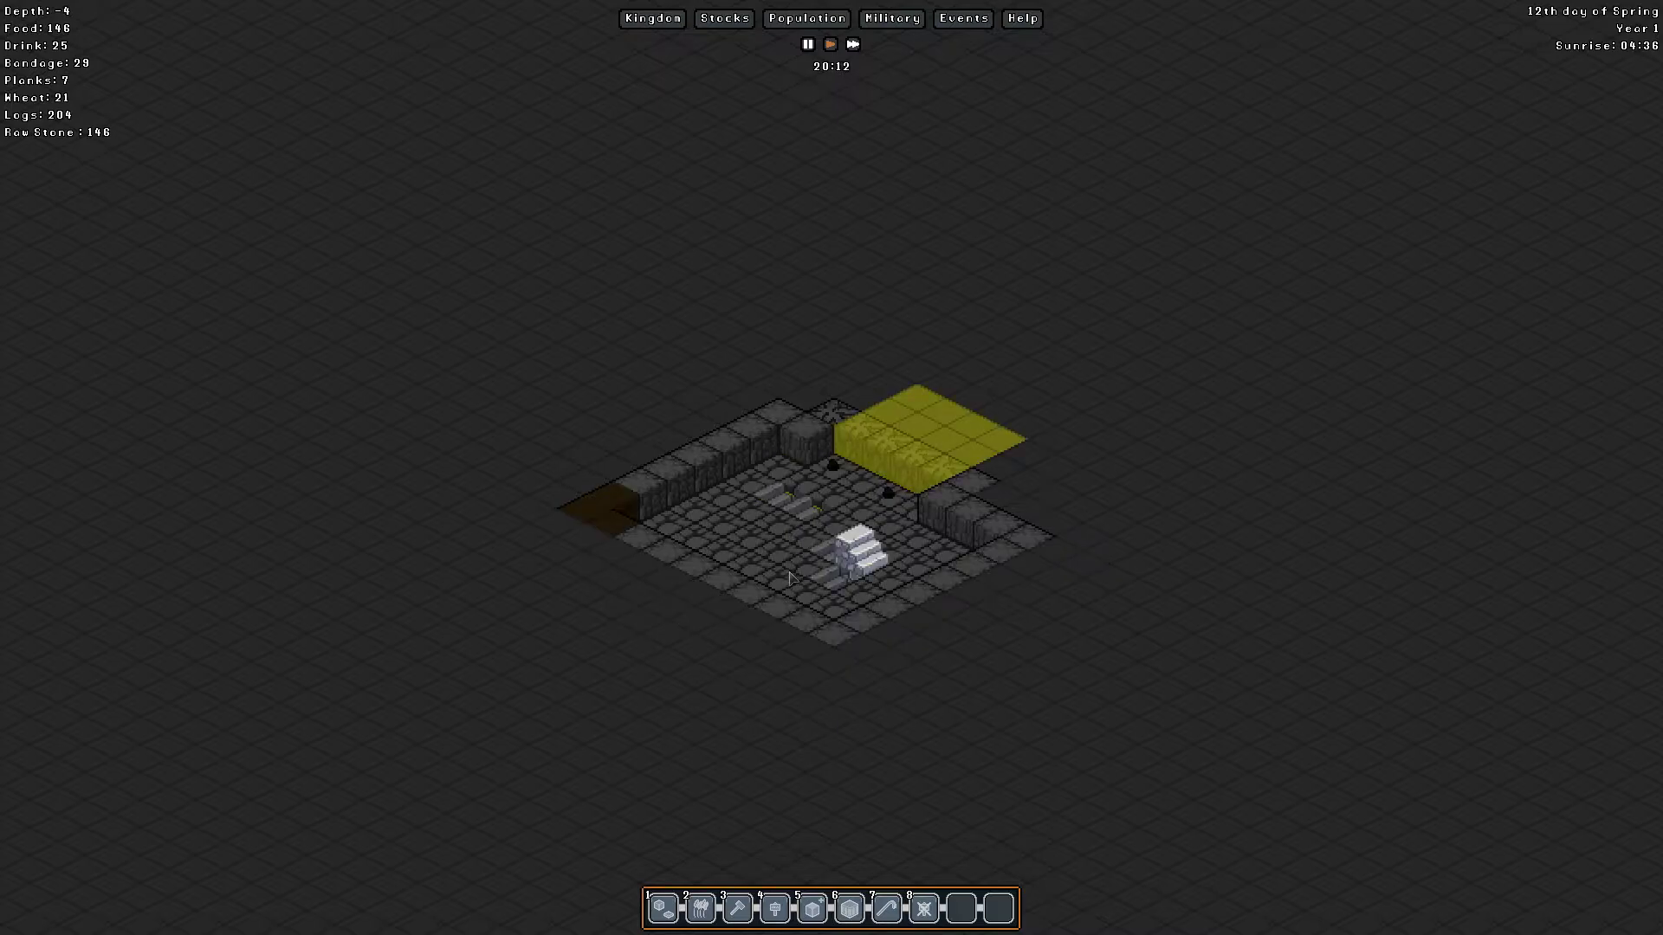
key(d)
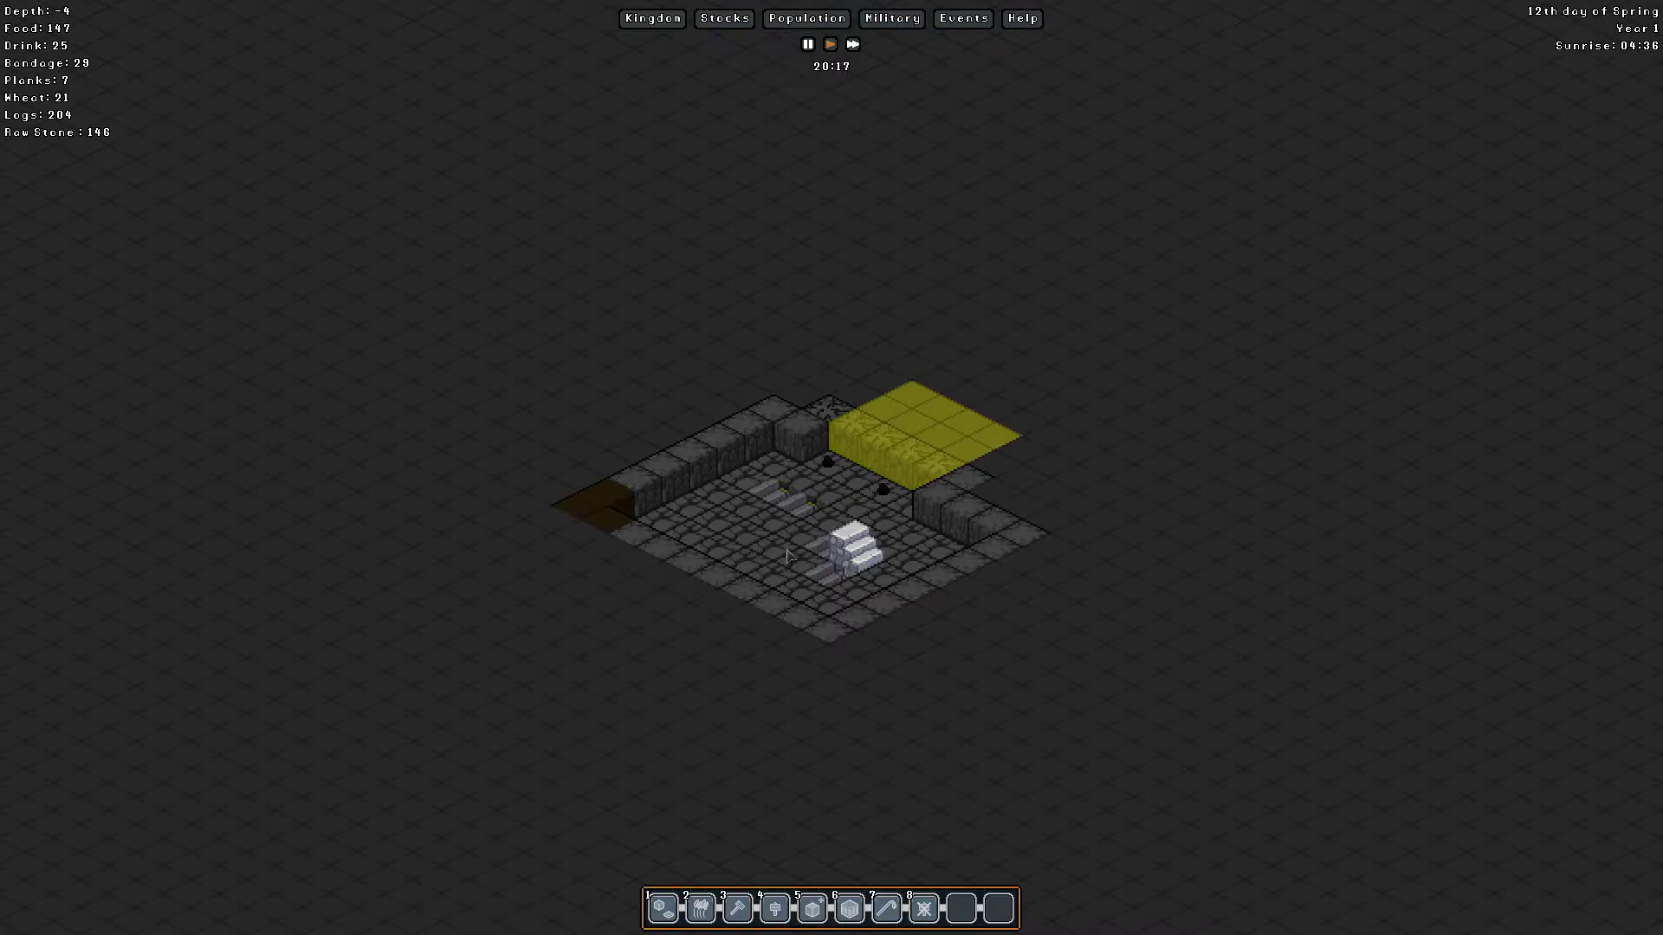
right_click(787, 556)
mouse_move(873, 561)
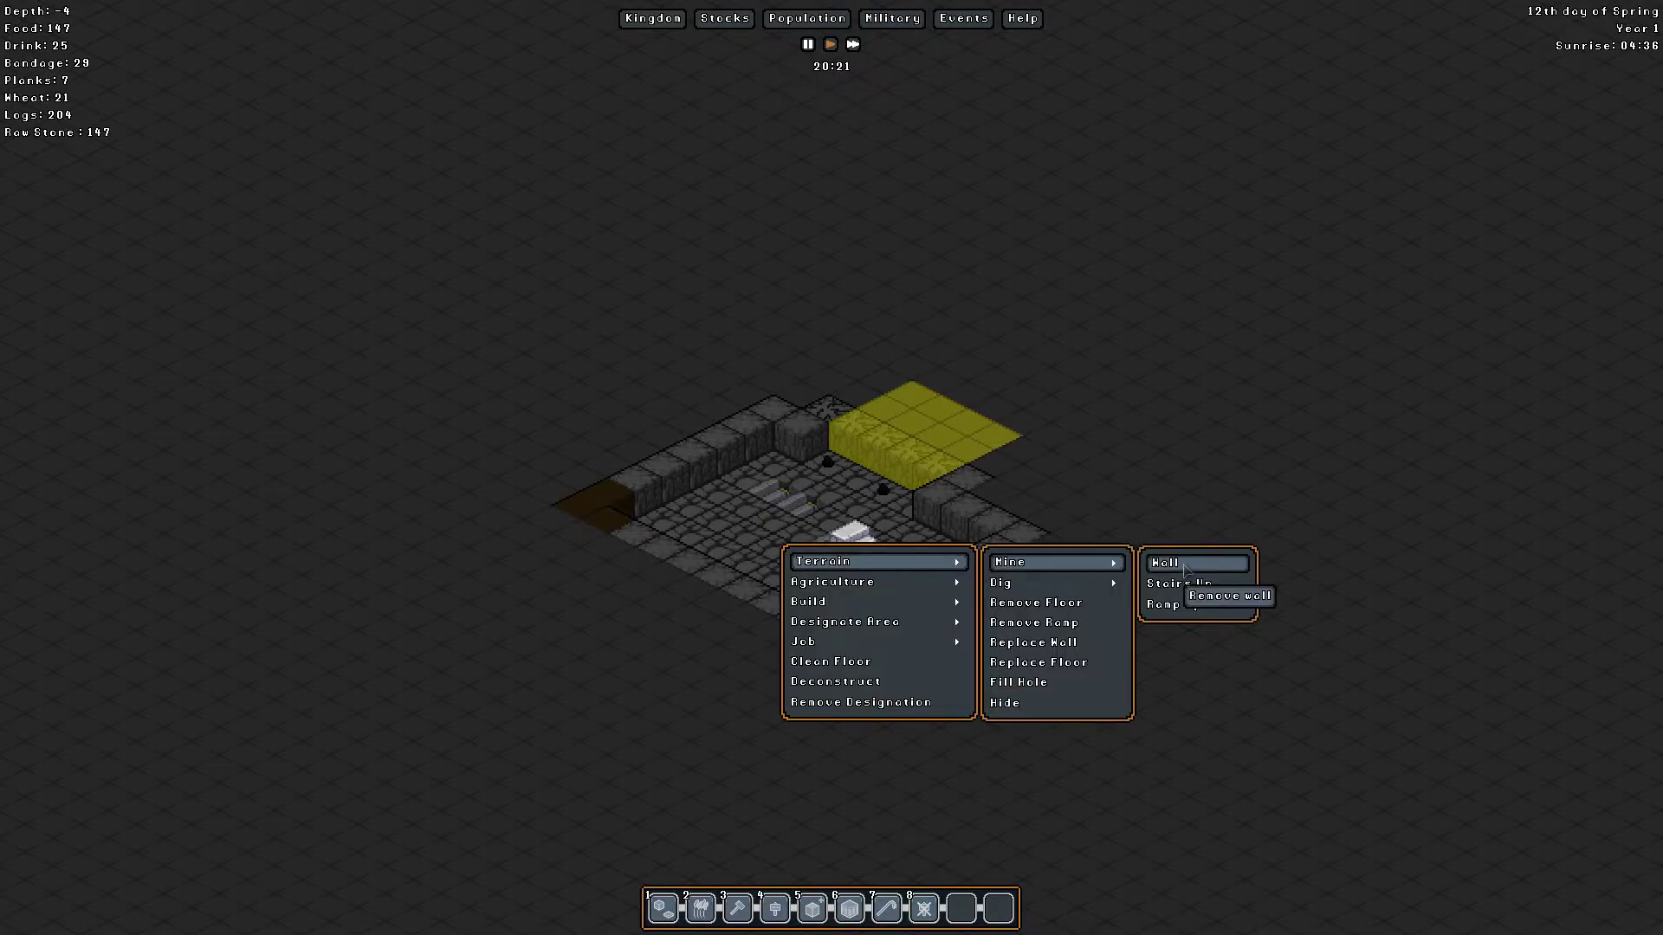
click(1183, 565)
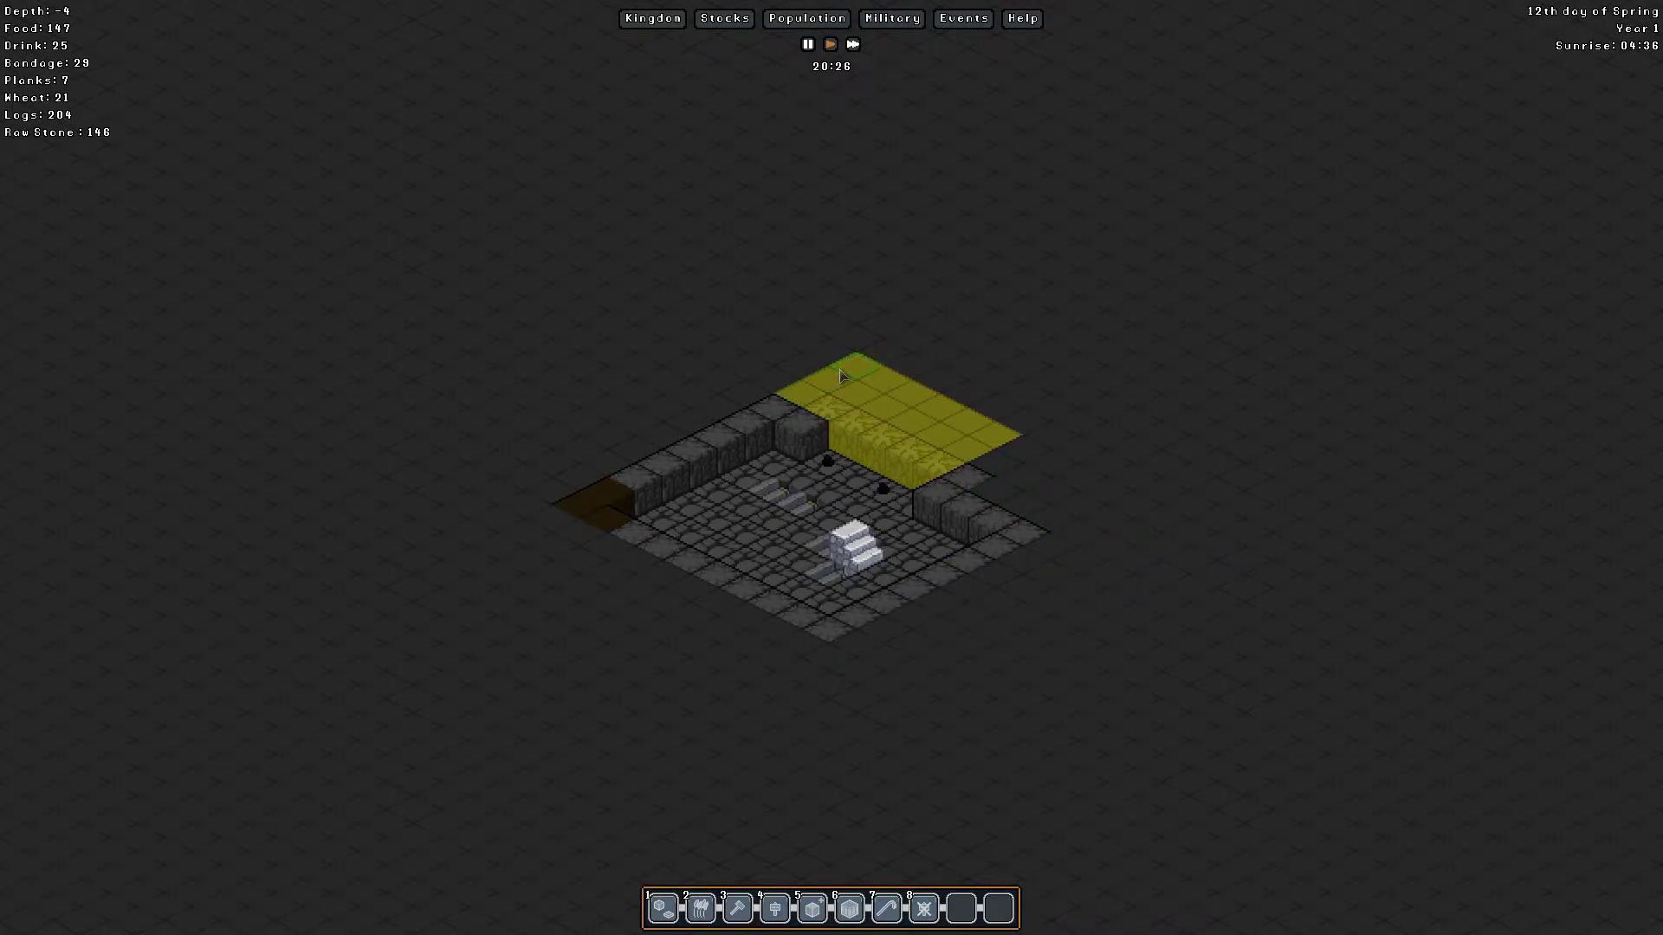
scroll(981, 598, up, 1)
scroll(981, 597, up, 1)
scroll(981, 597, up, 1)
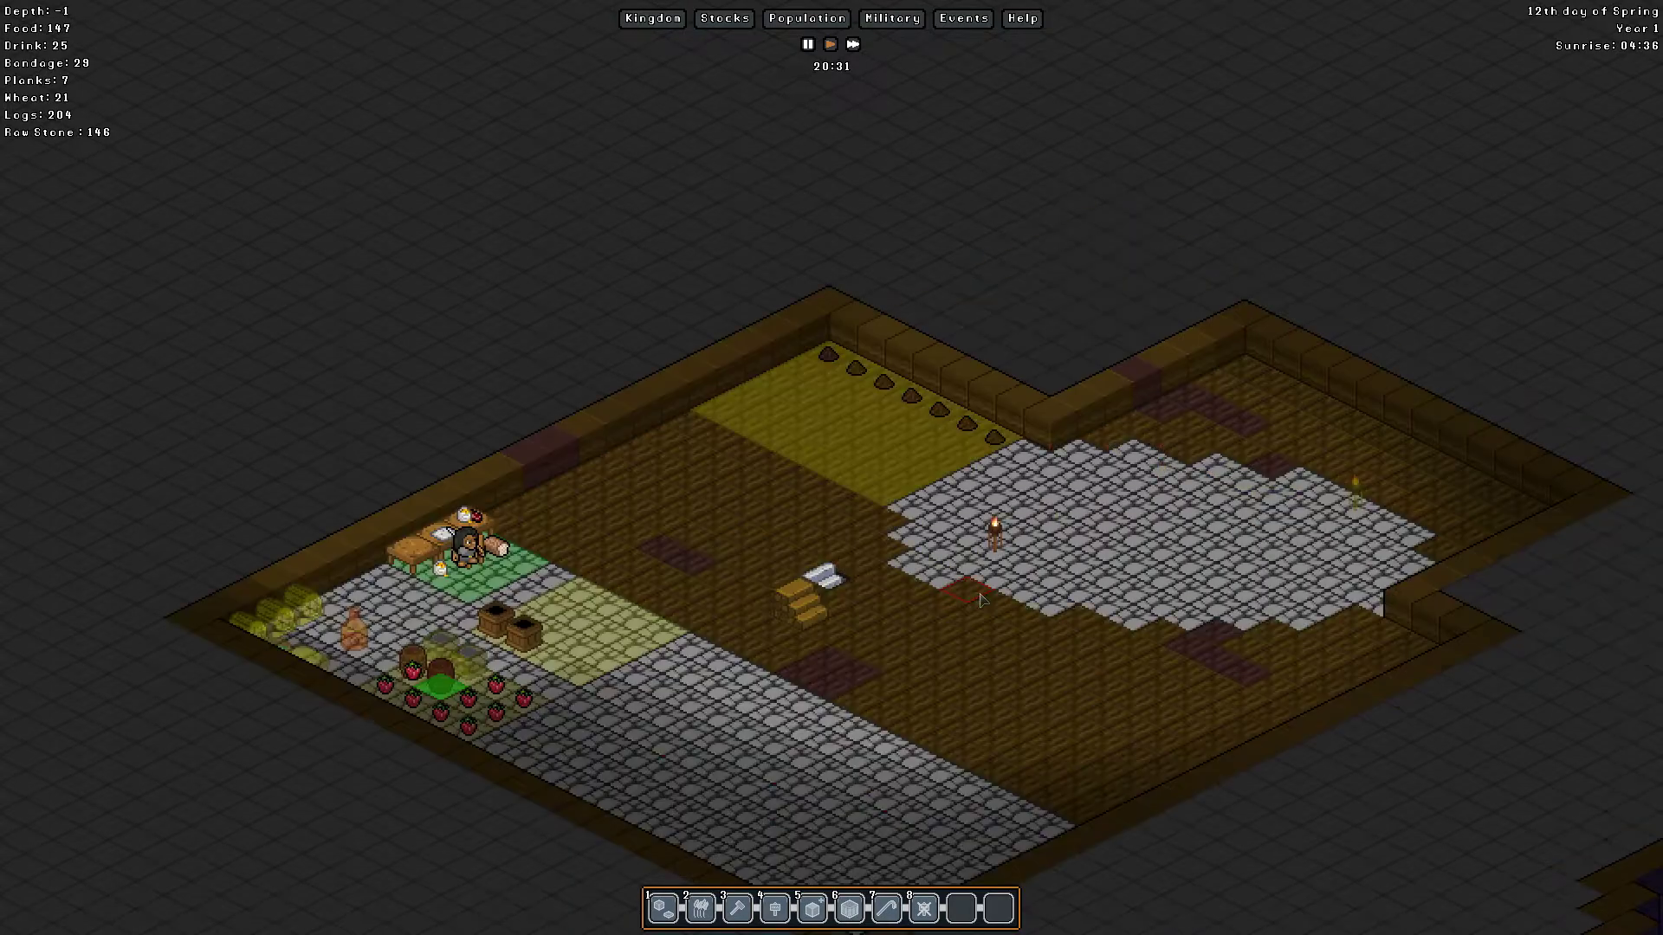
scroll(982, 597, up, 1)
key(s)
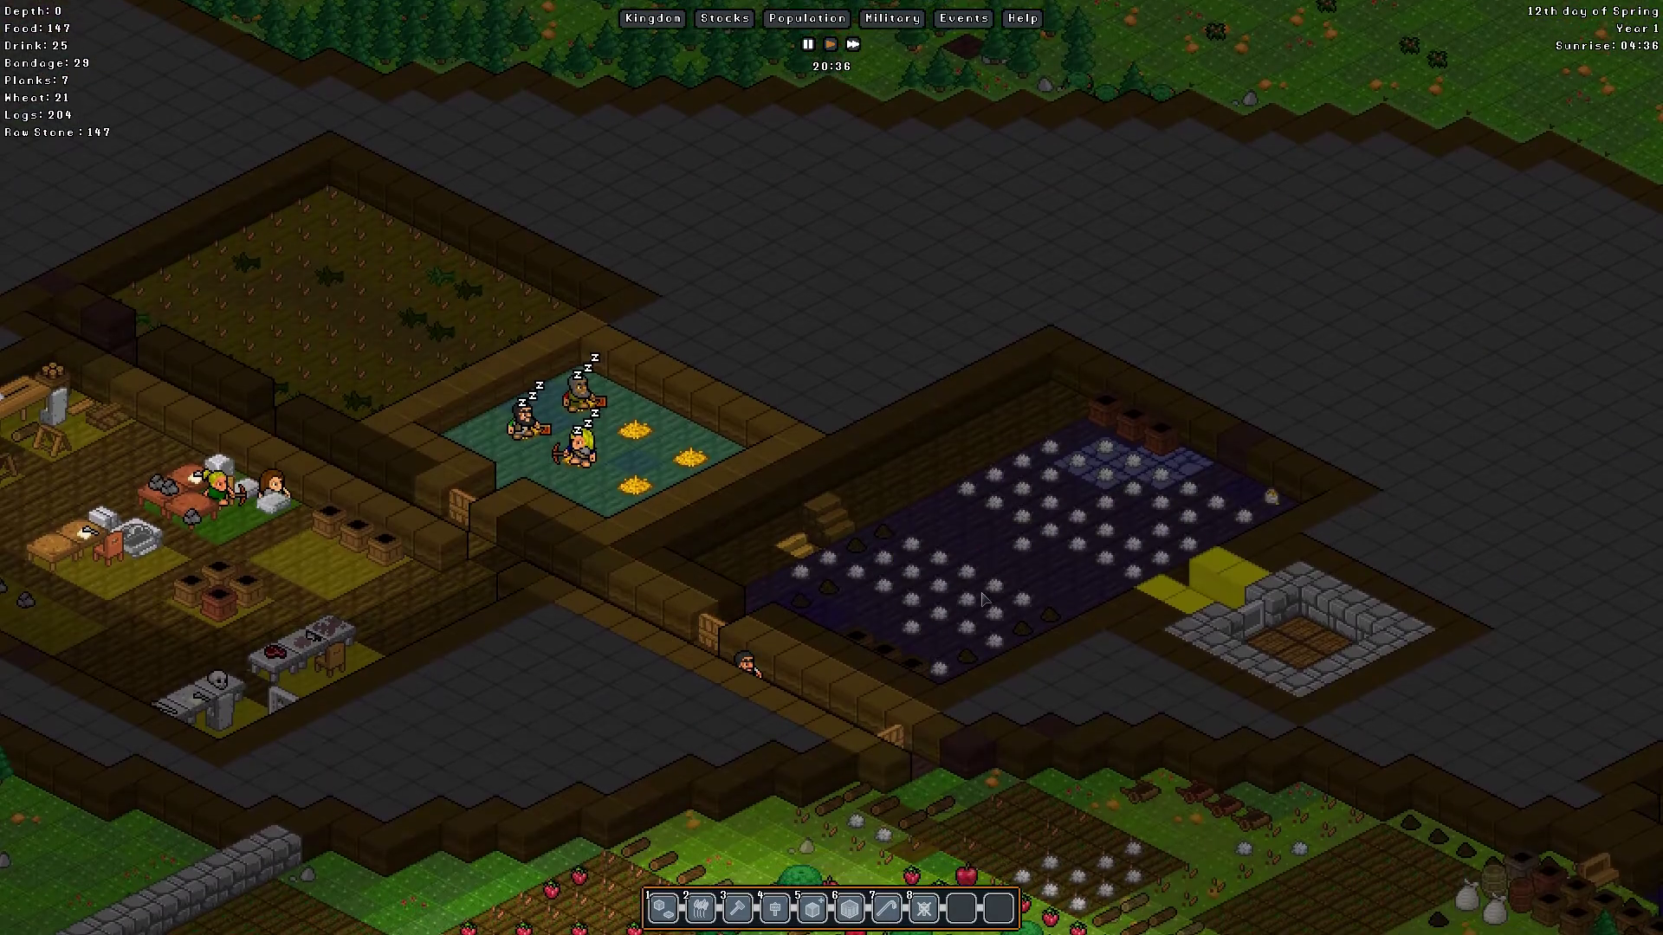
Step: Place a marble trough for building on a tile inside the walled cattle pen
key(d)
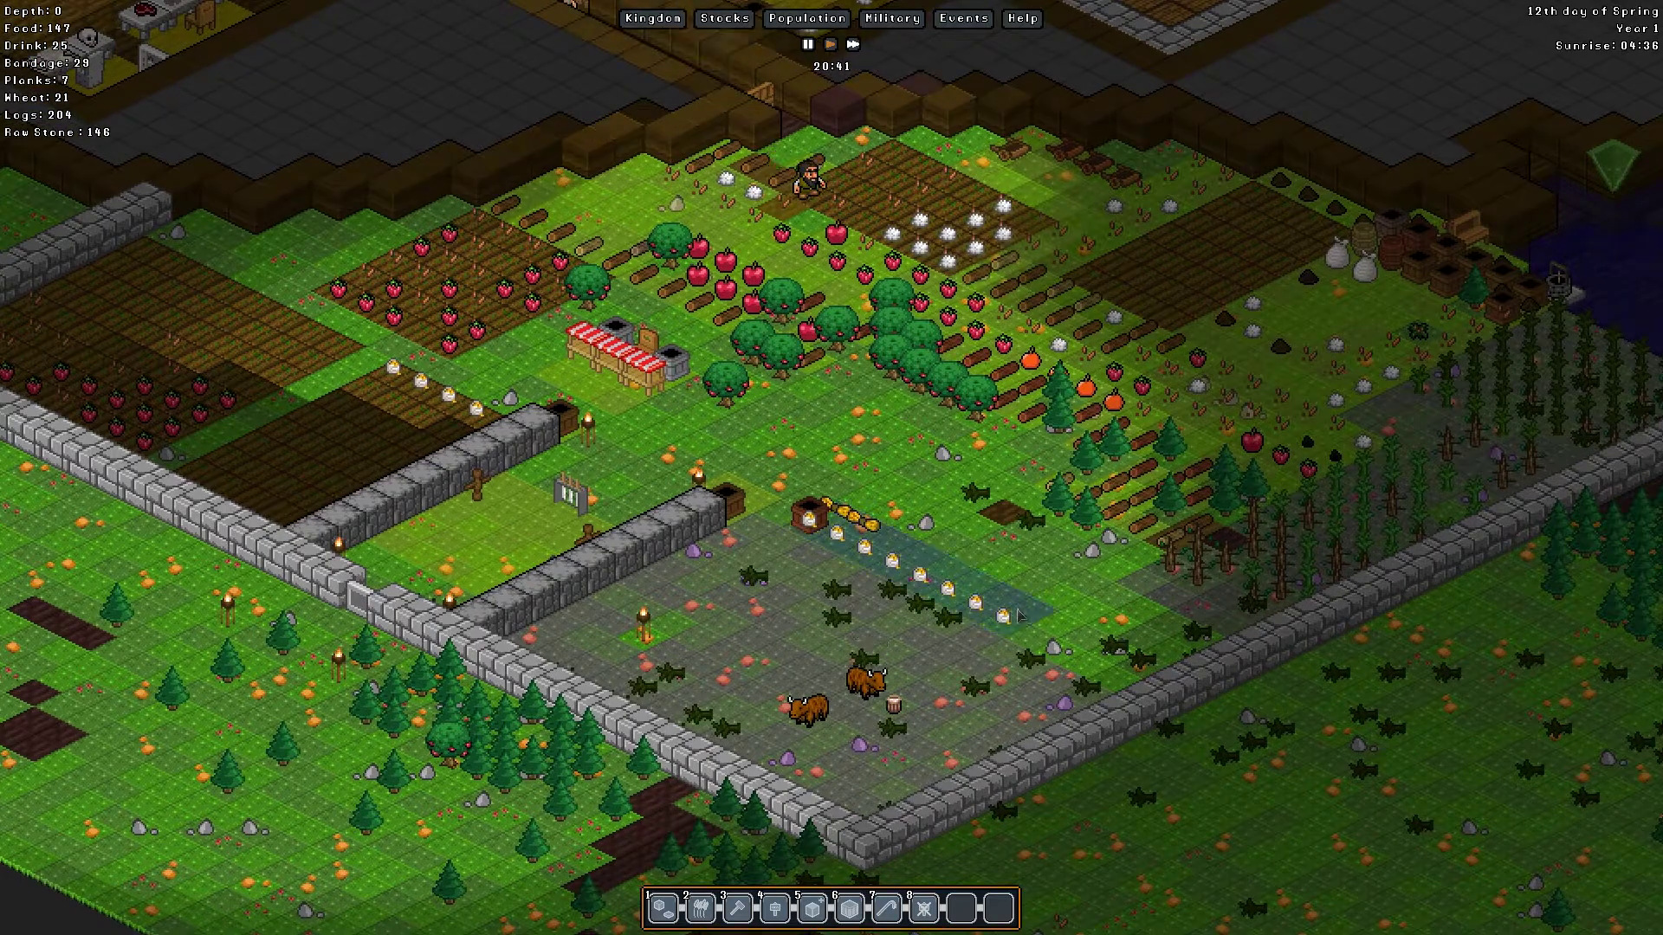
key(w)
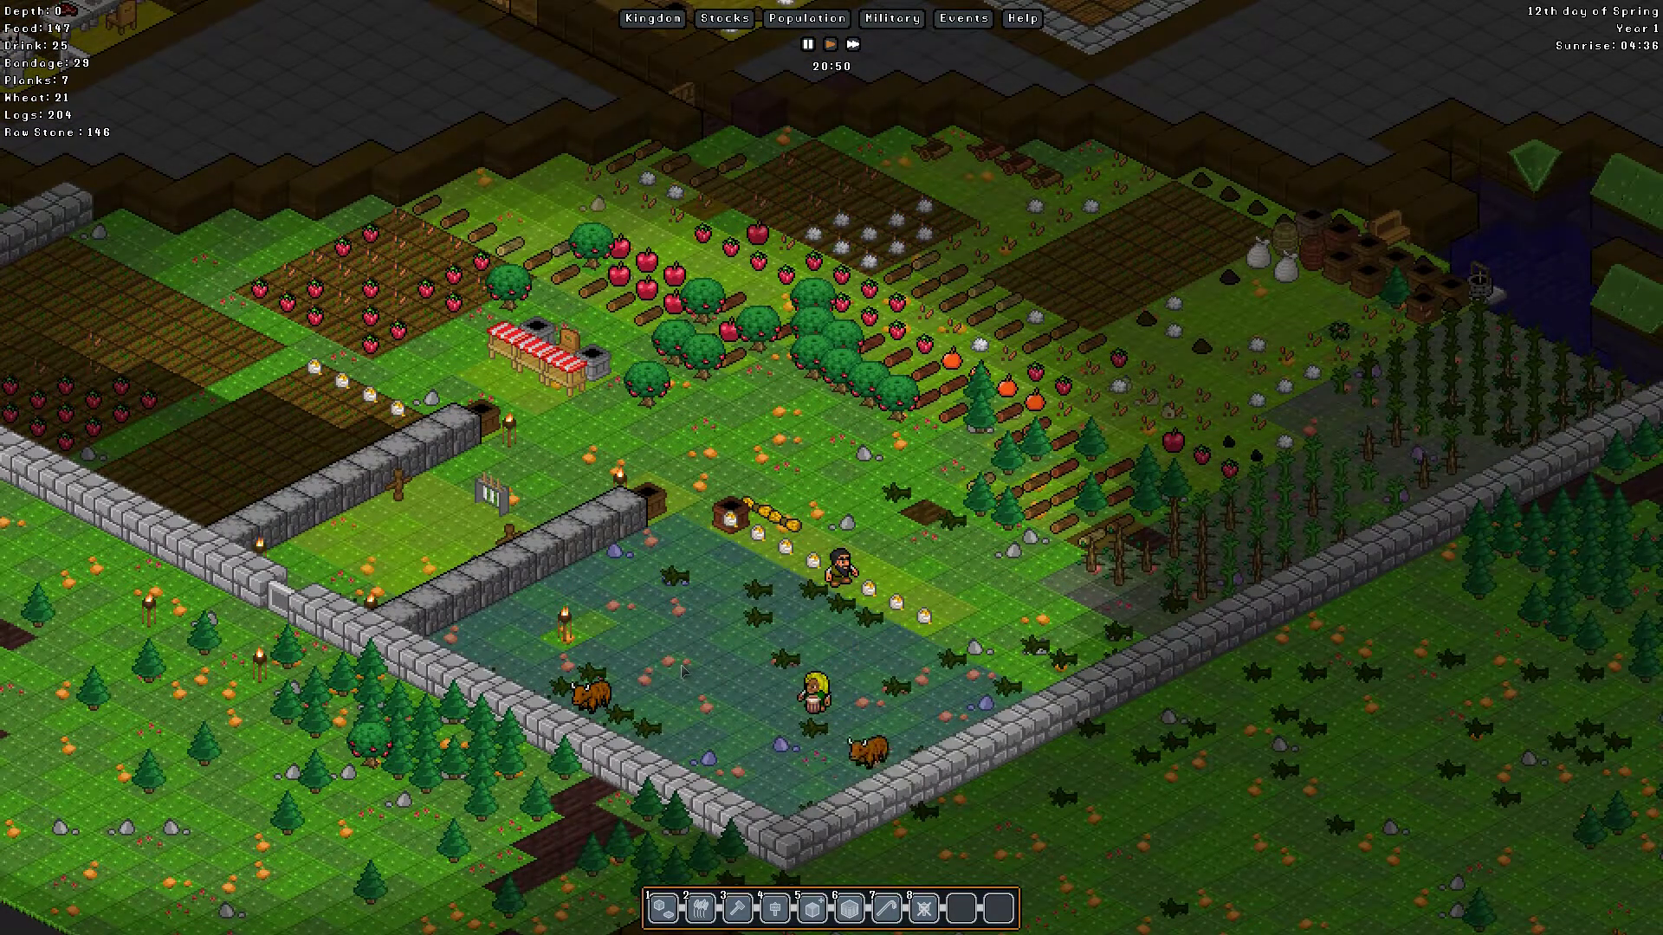
right_click(866, 507)
mouse_move(891, 507)
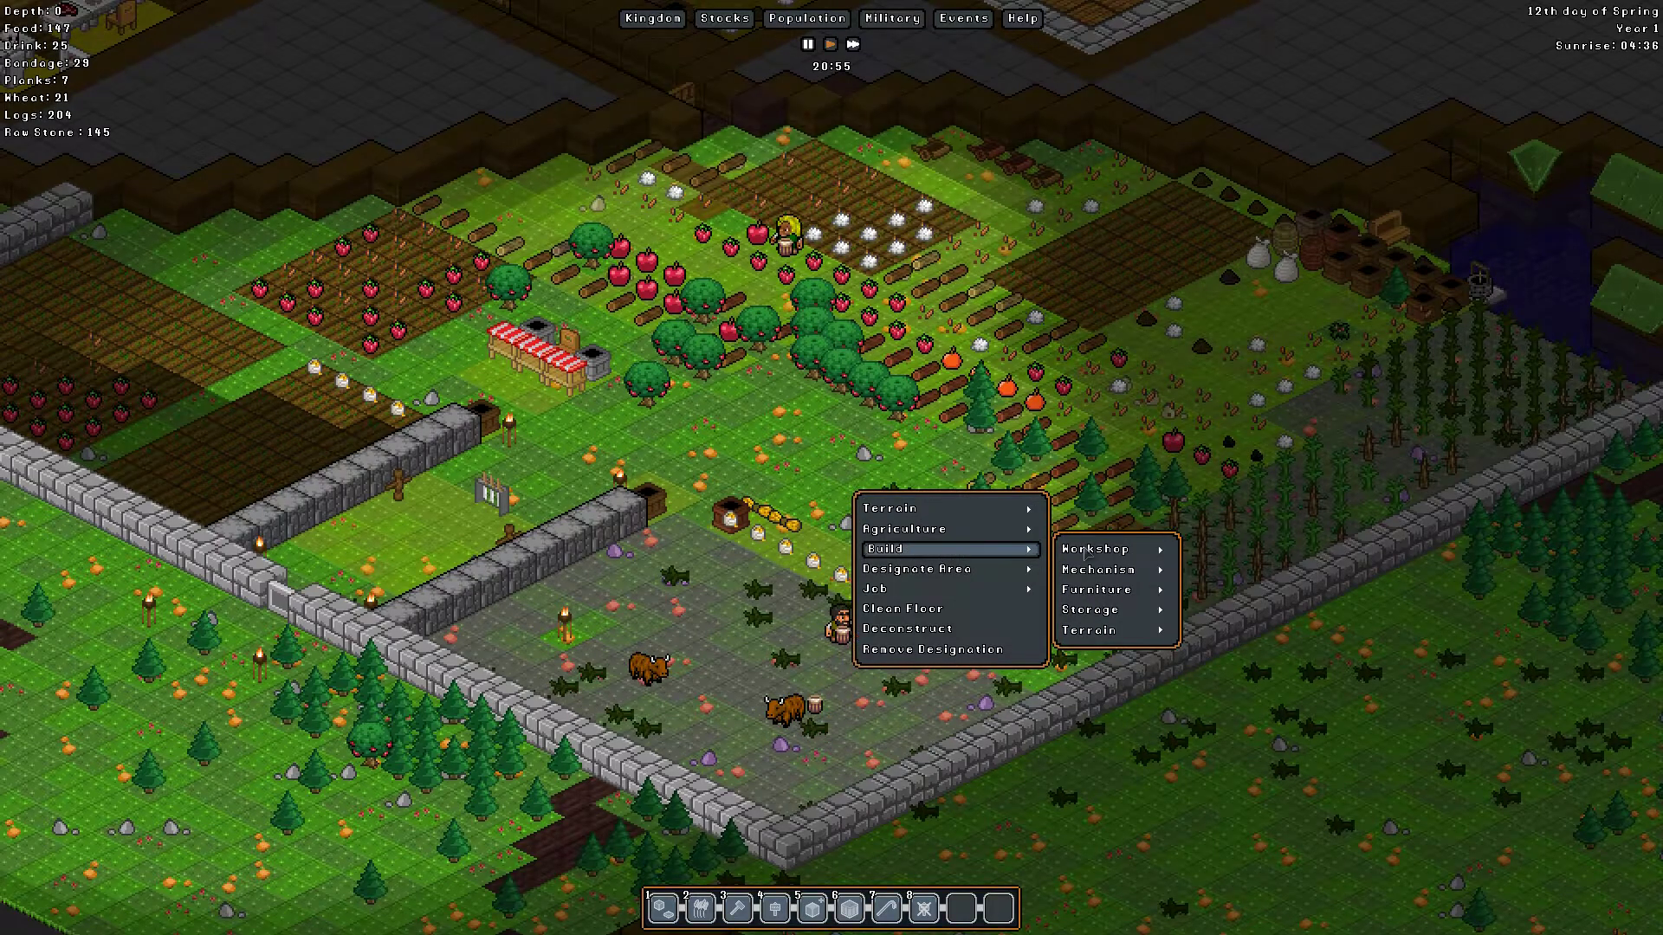
mouse_move(1102, 590)
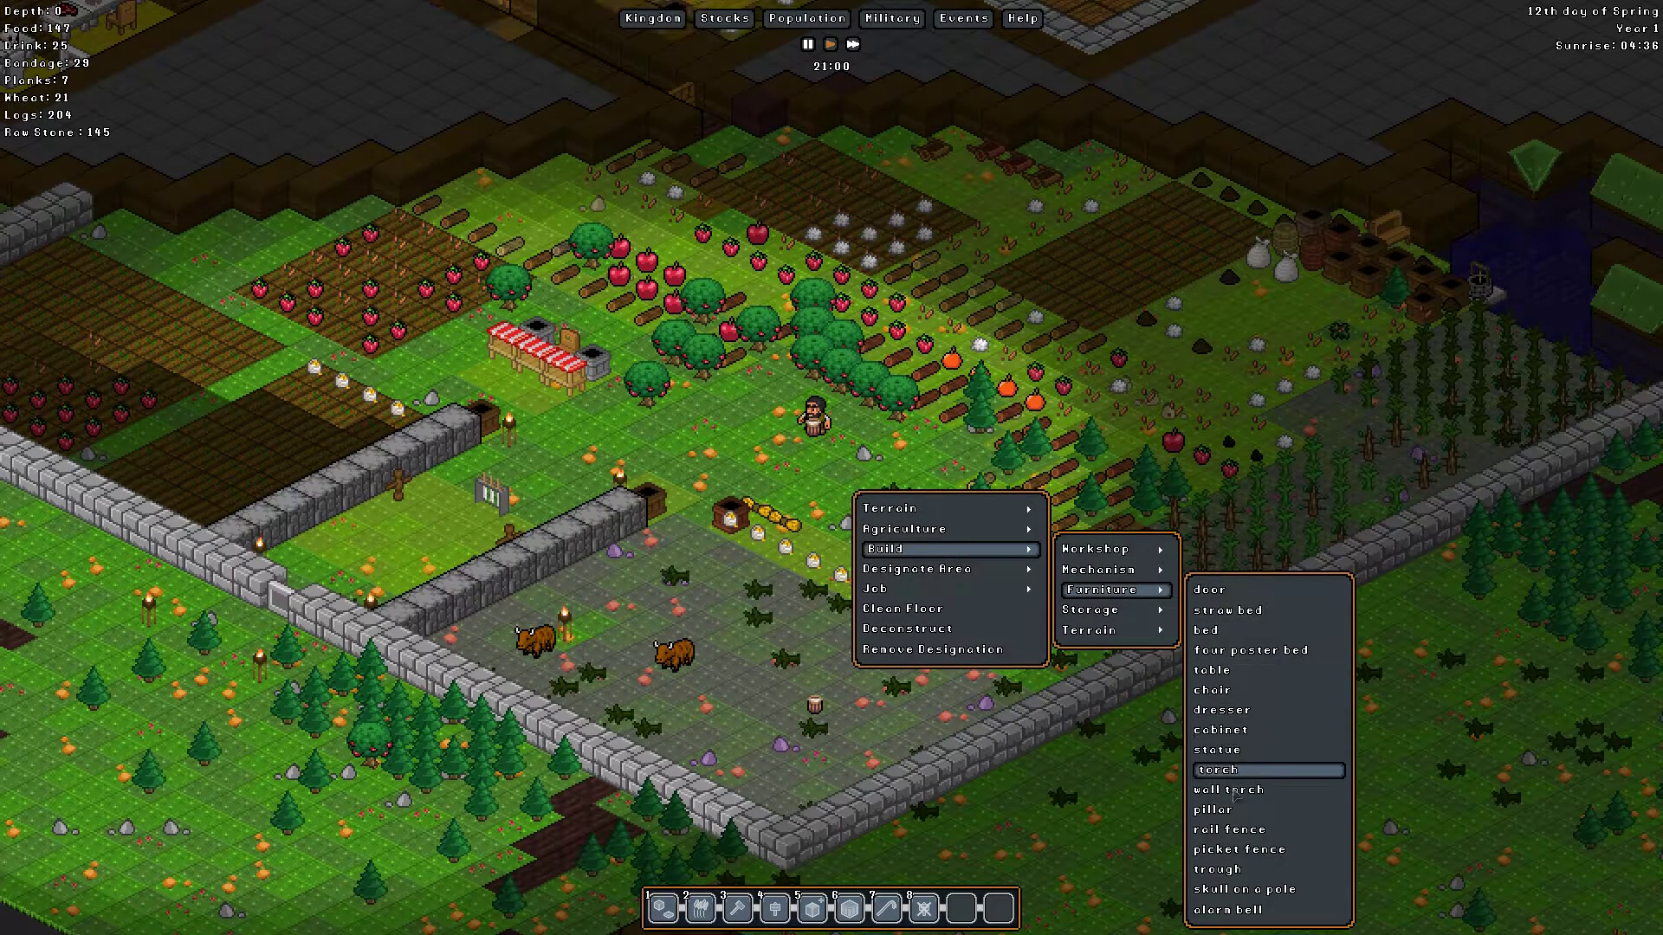
click(1216, 869)
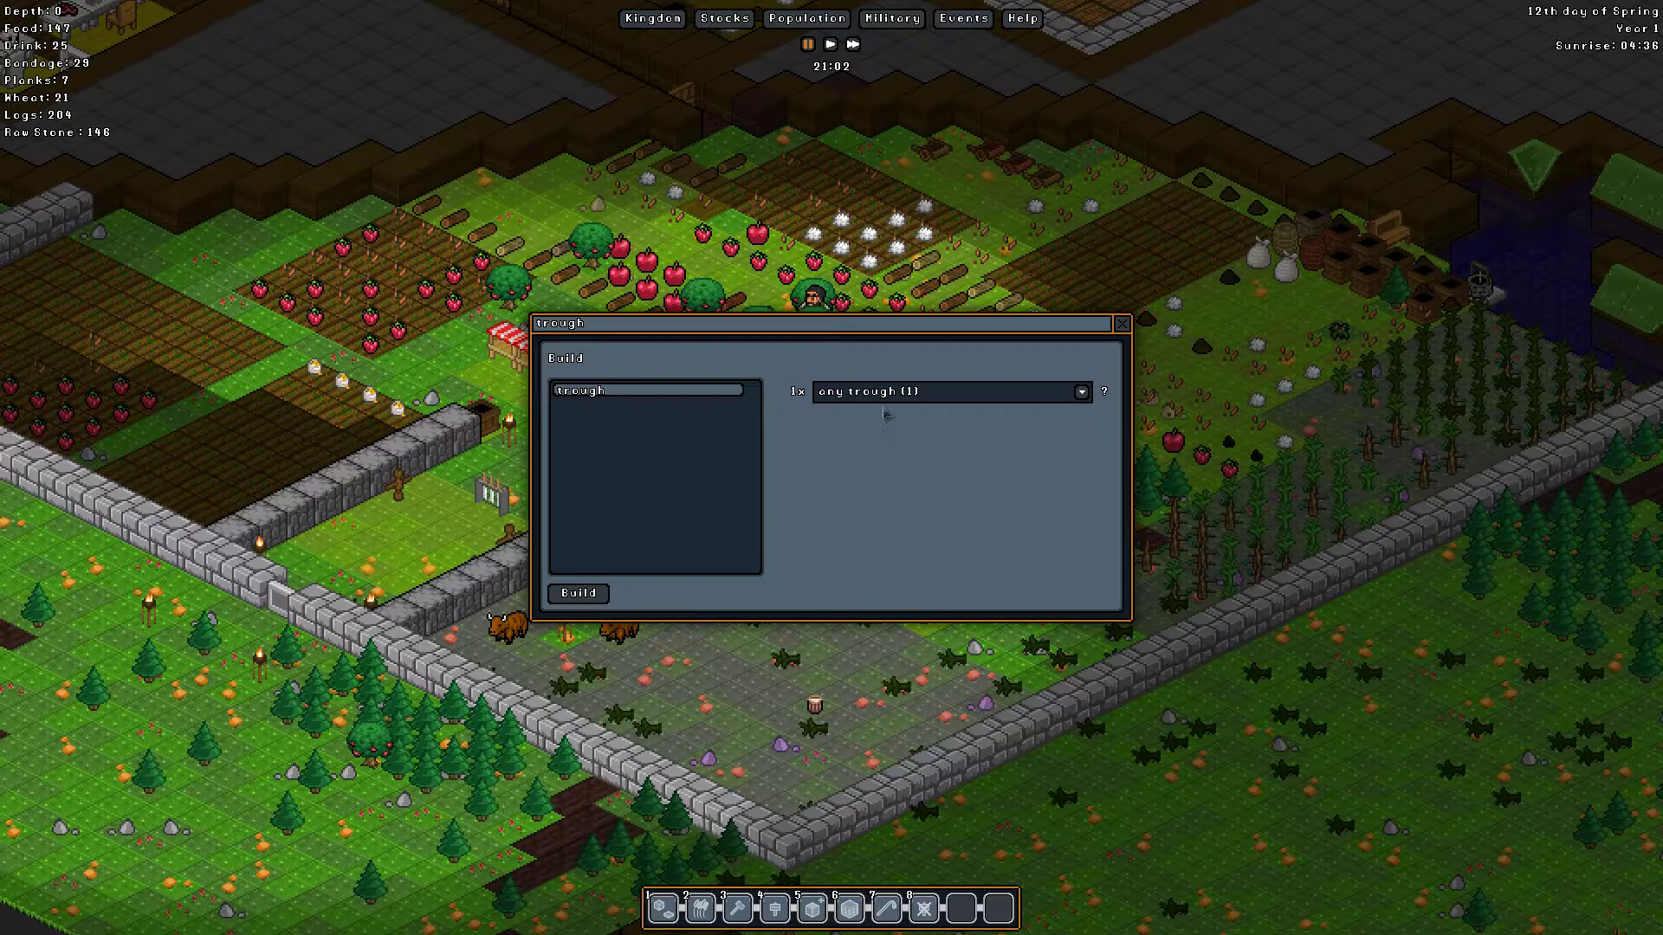
click(588, 601)
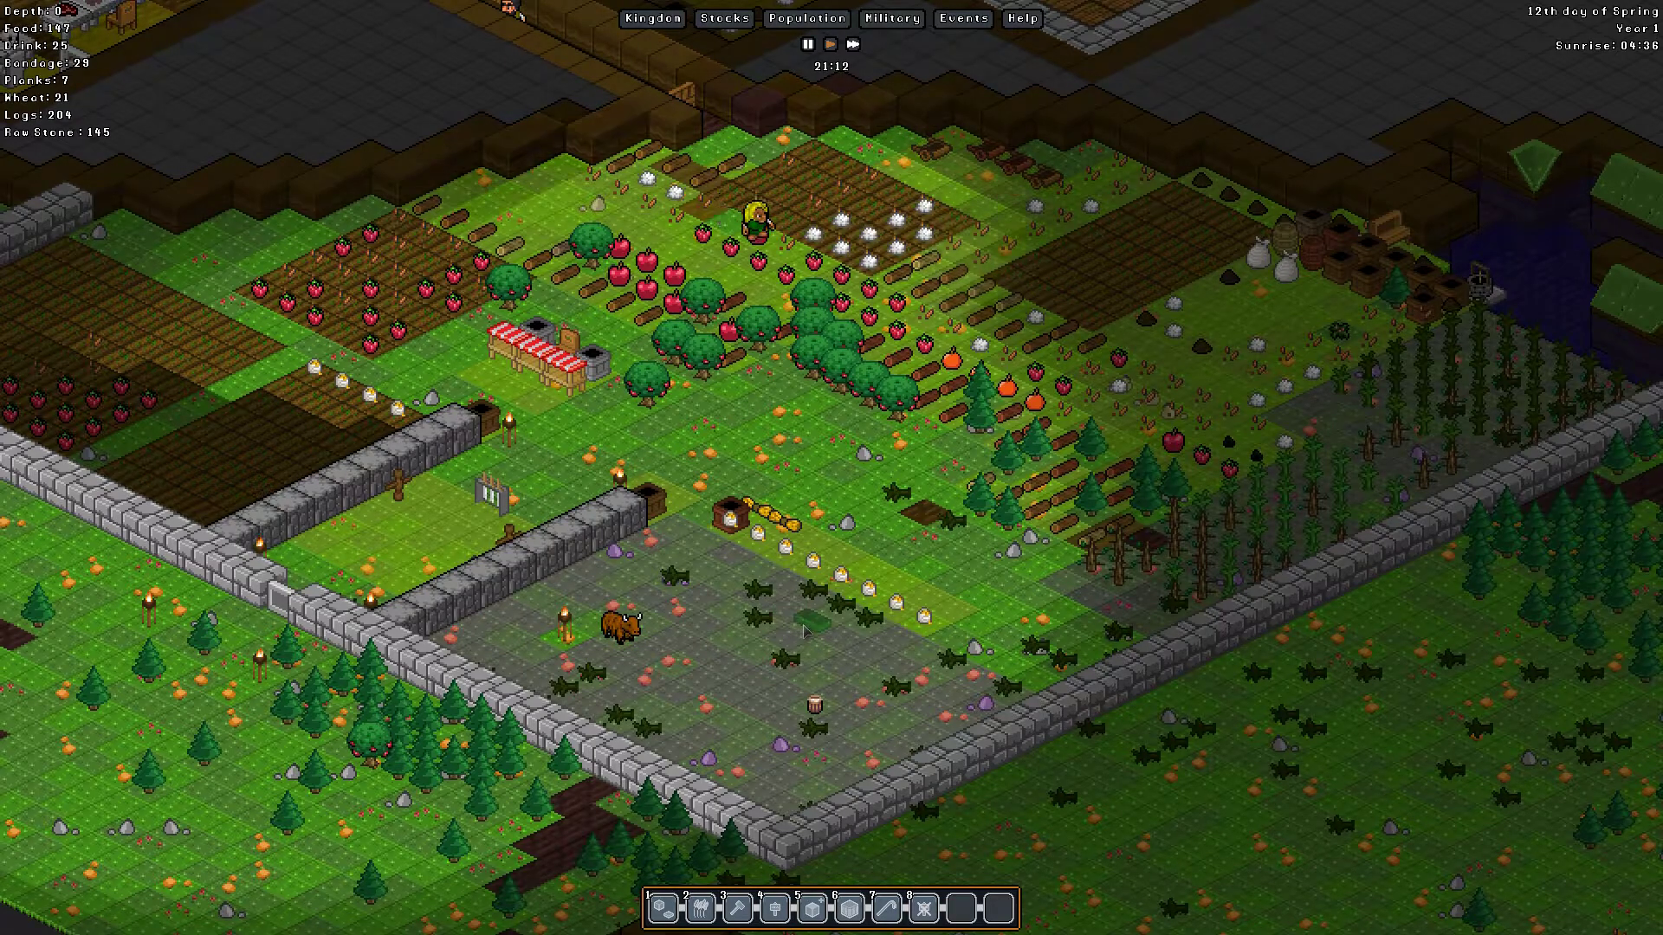
click(813, 634)
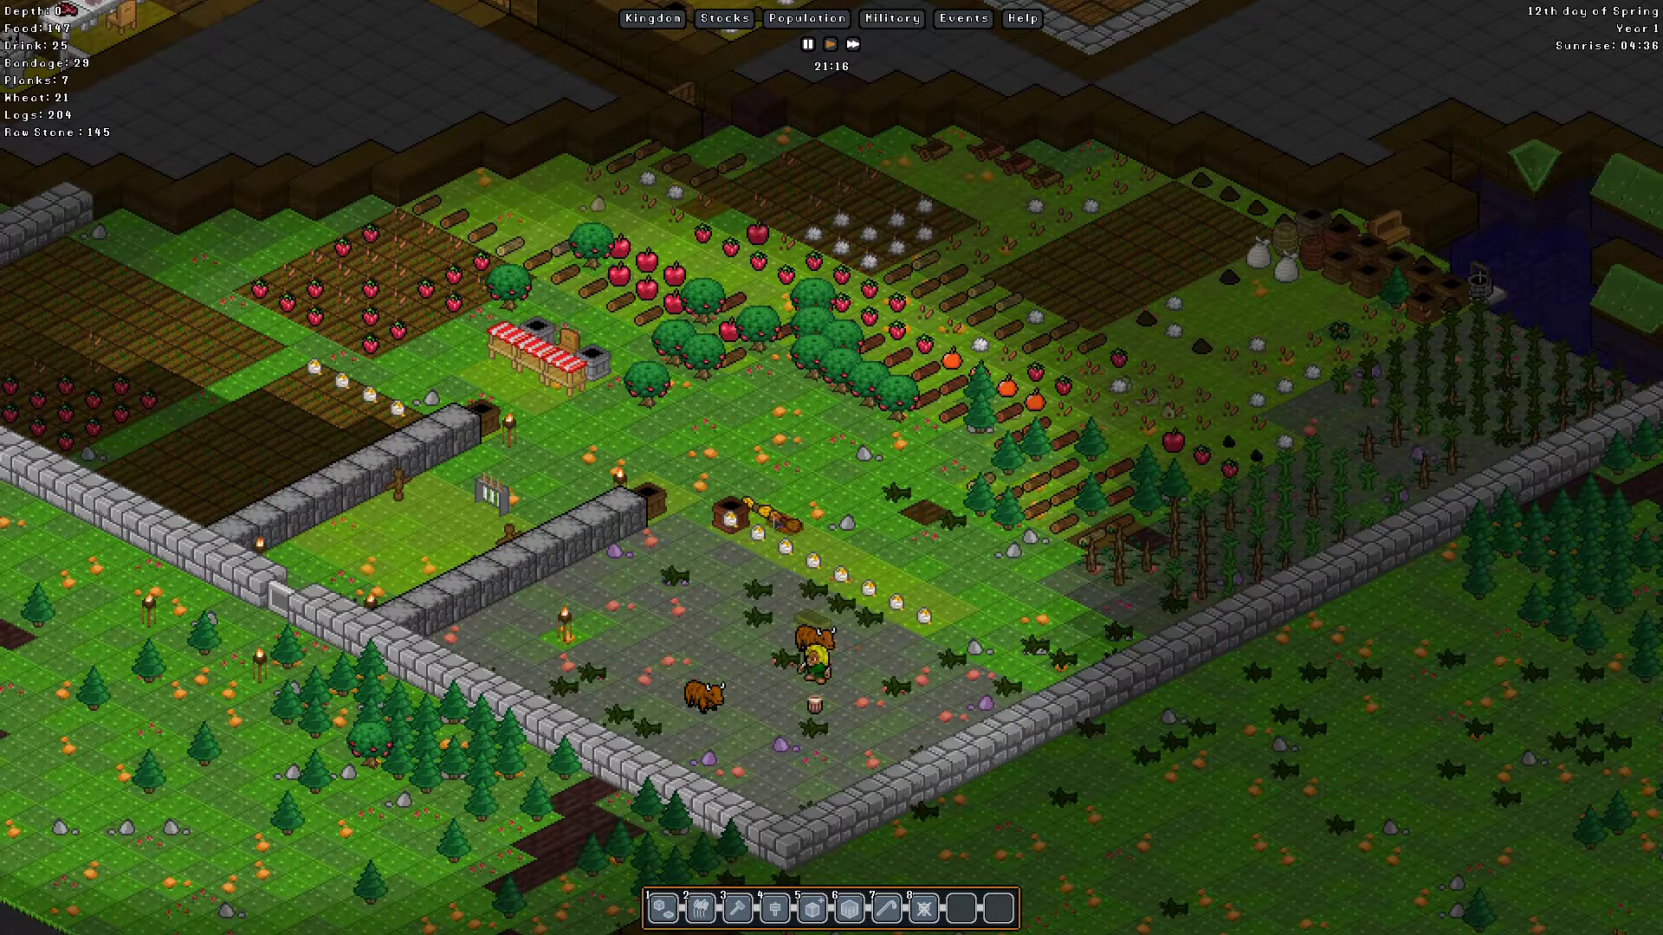
key(w)
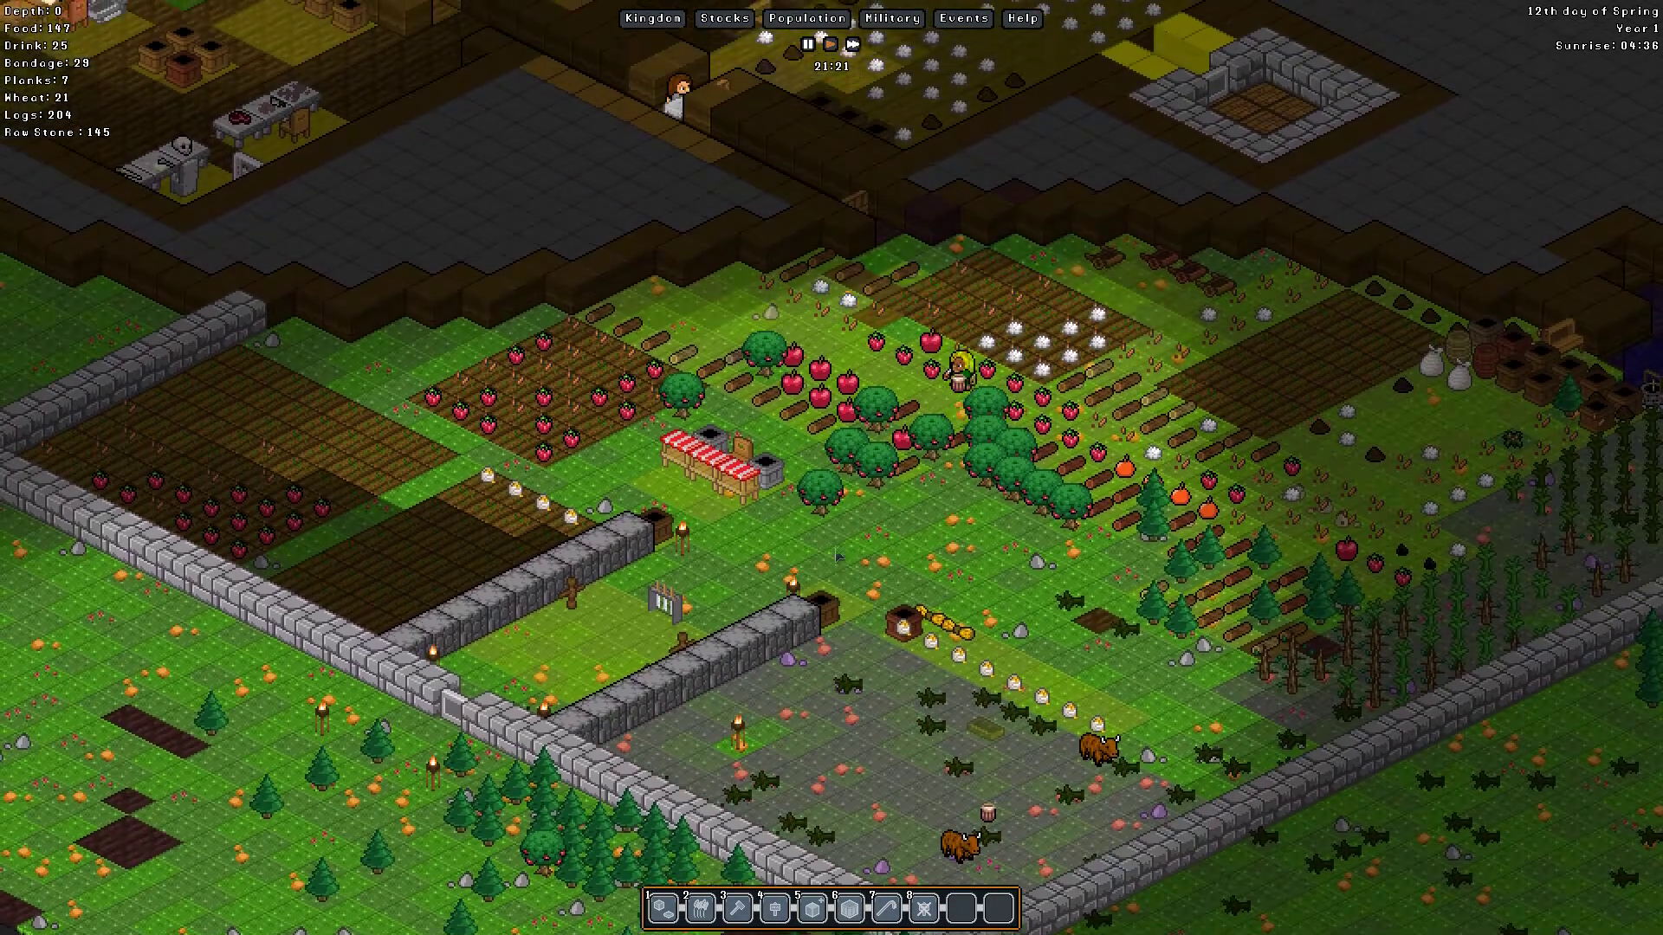
Step: Tour the sleeping room and log-bed level, then check the Carpenter workshop's Craft queue
key(a)
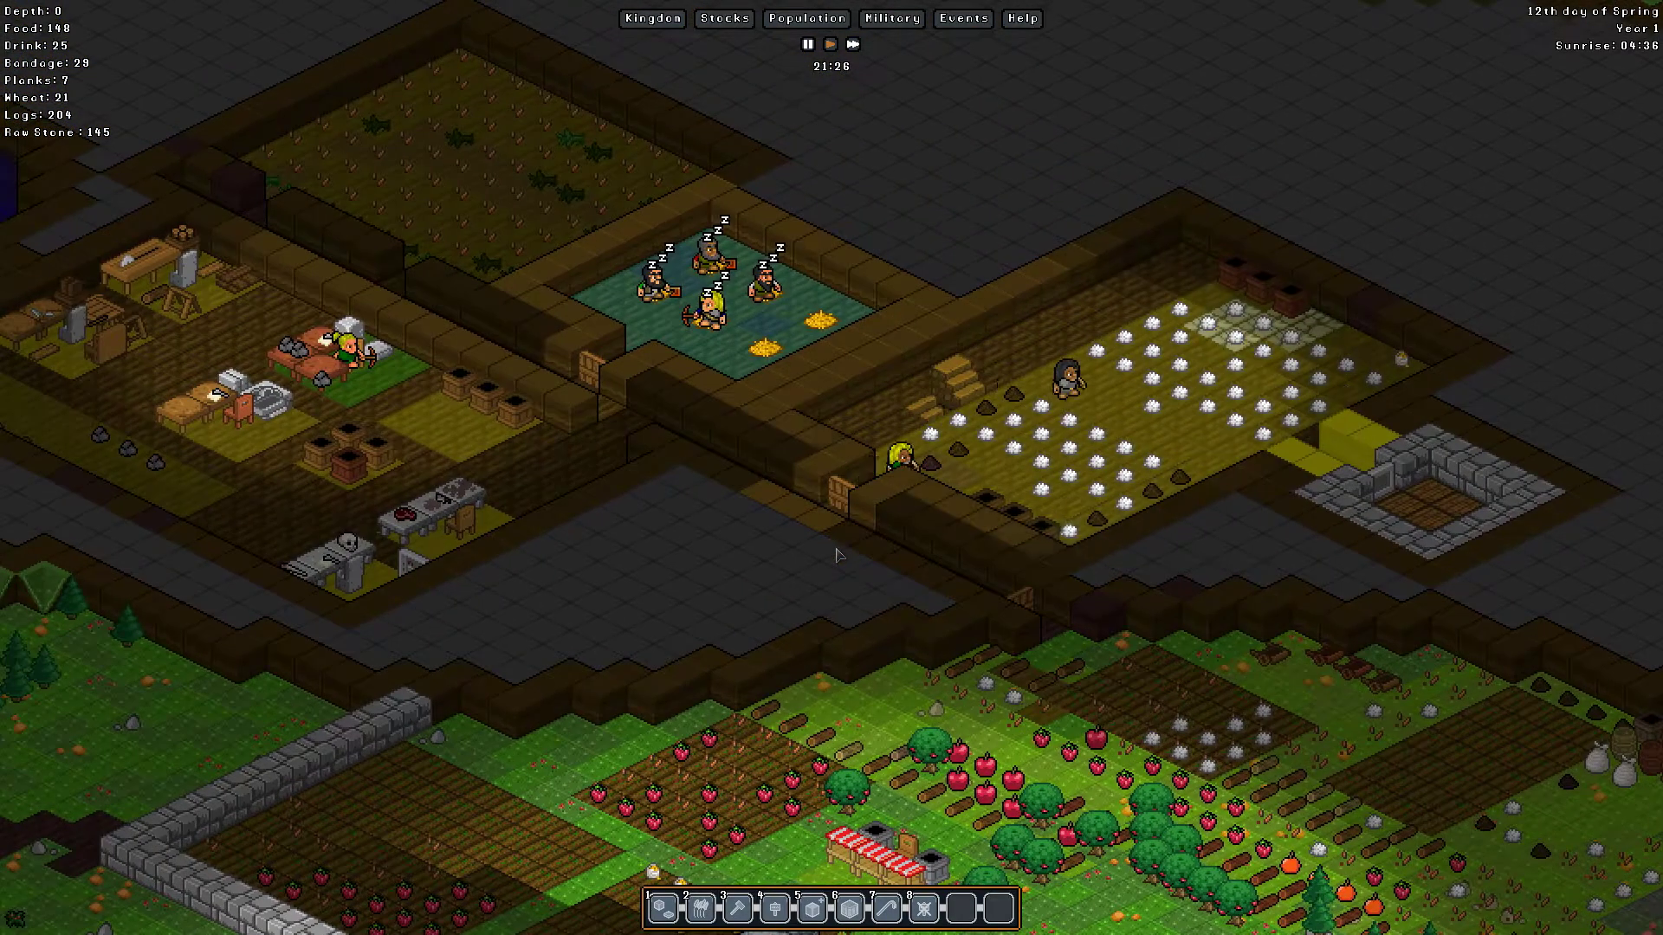
scroll(896, 558, down, 1)
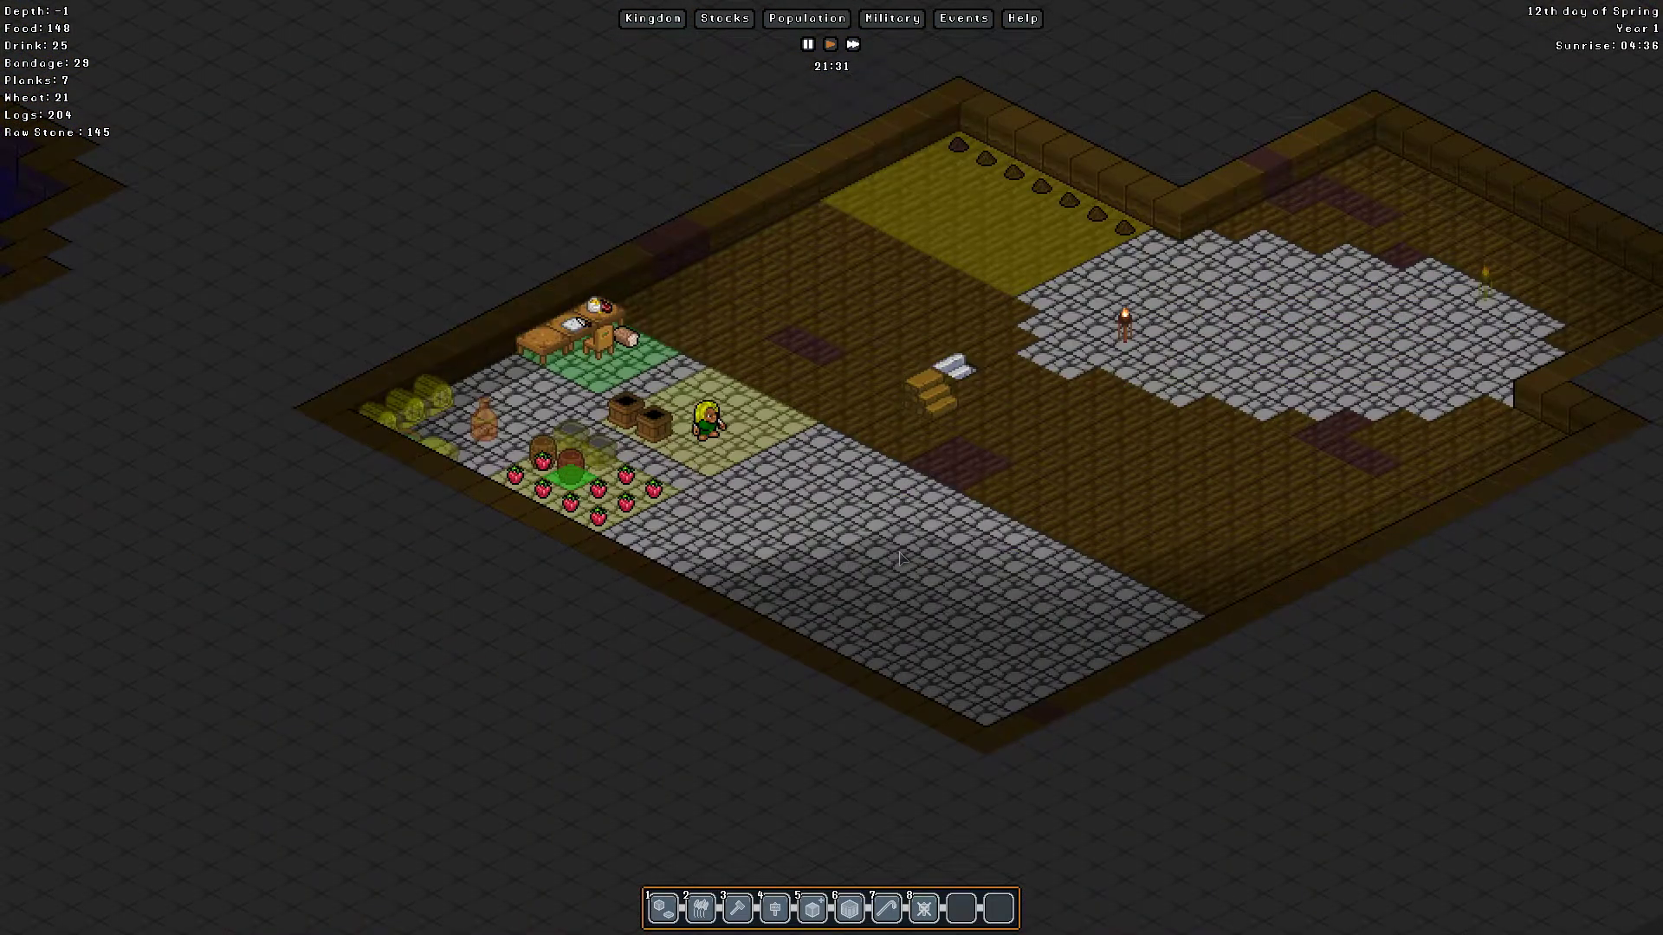
scroll(898, 556, down, 1)
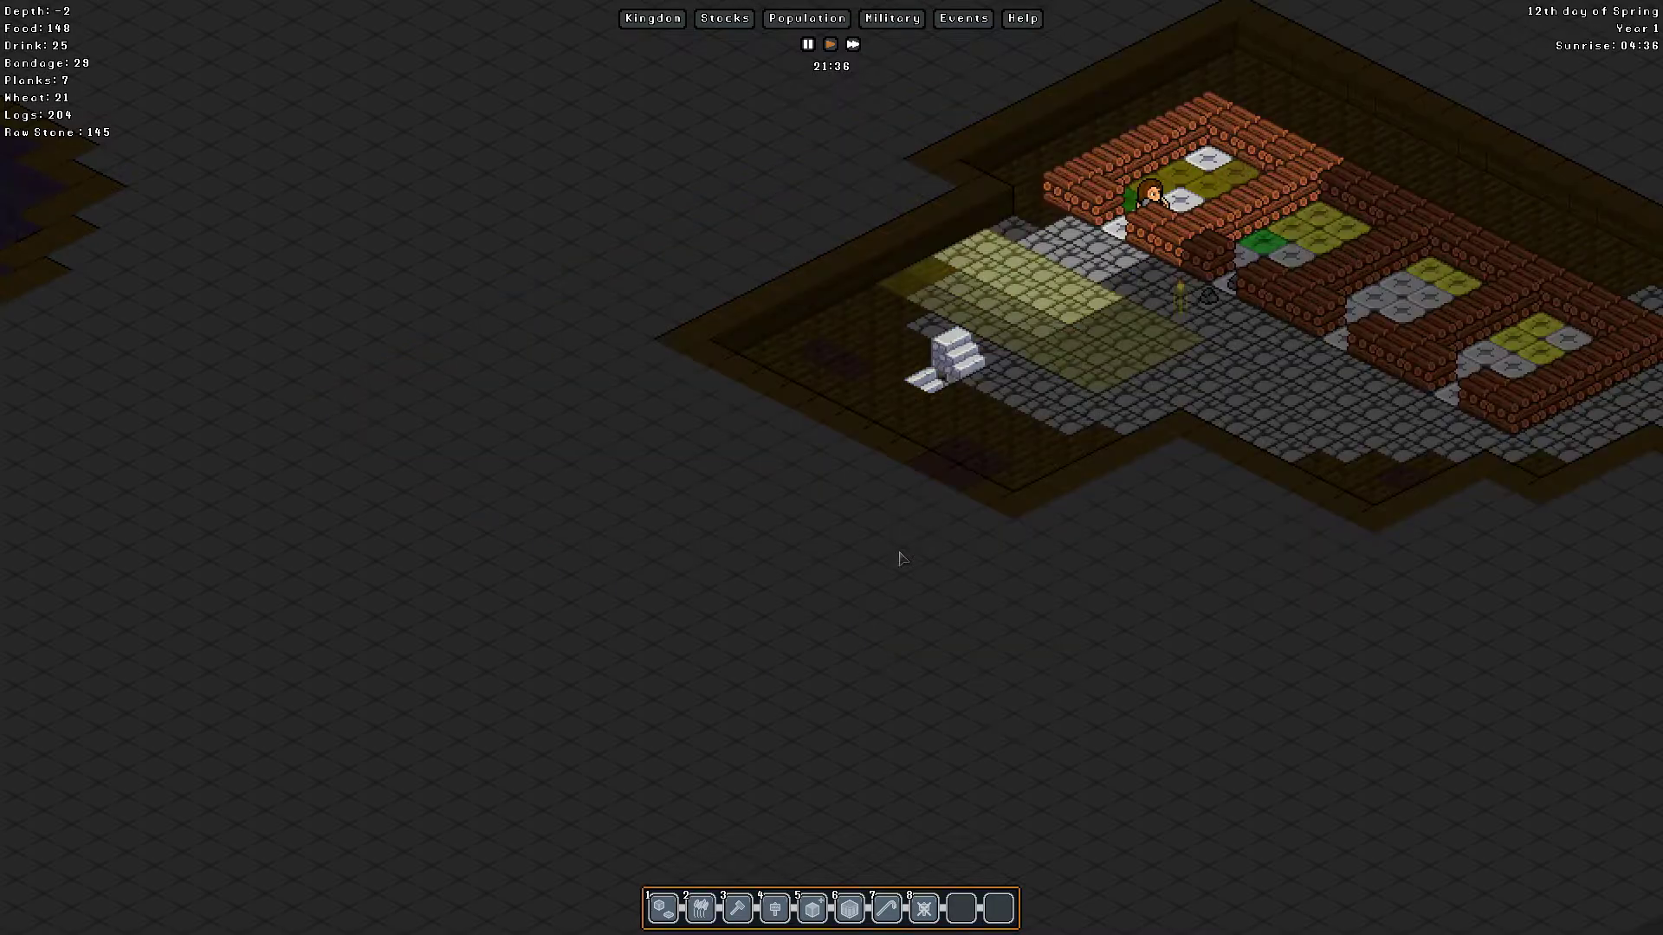
scroll(898, 557, down, 1)
scroll(898, 558, up, 1)
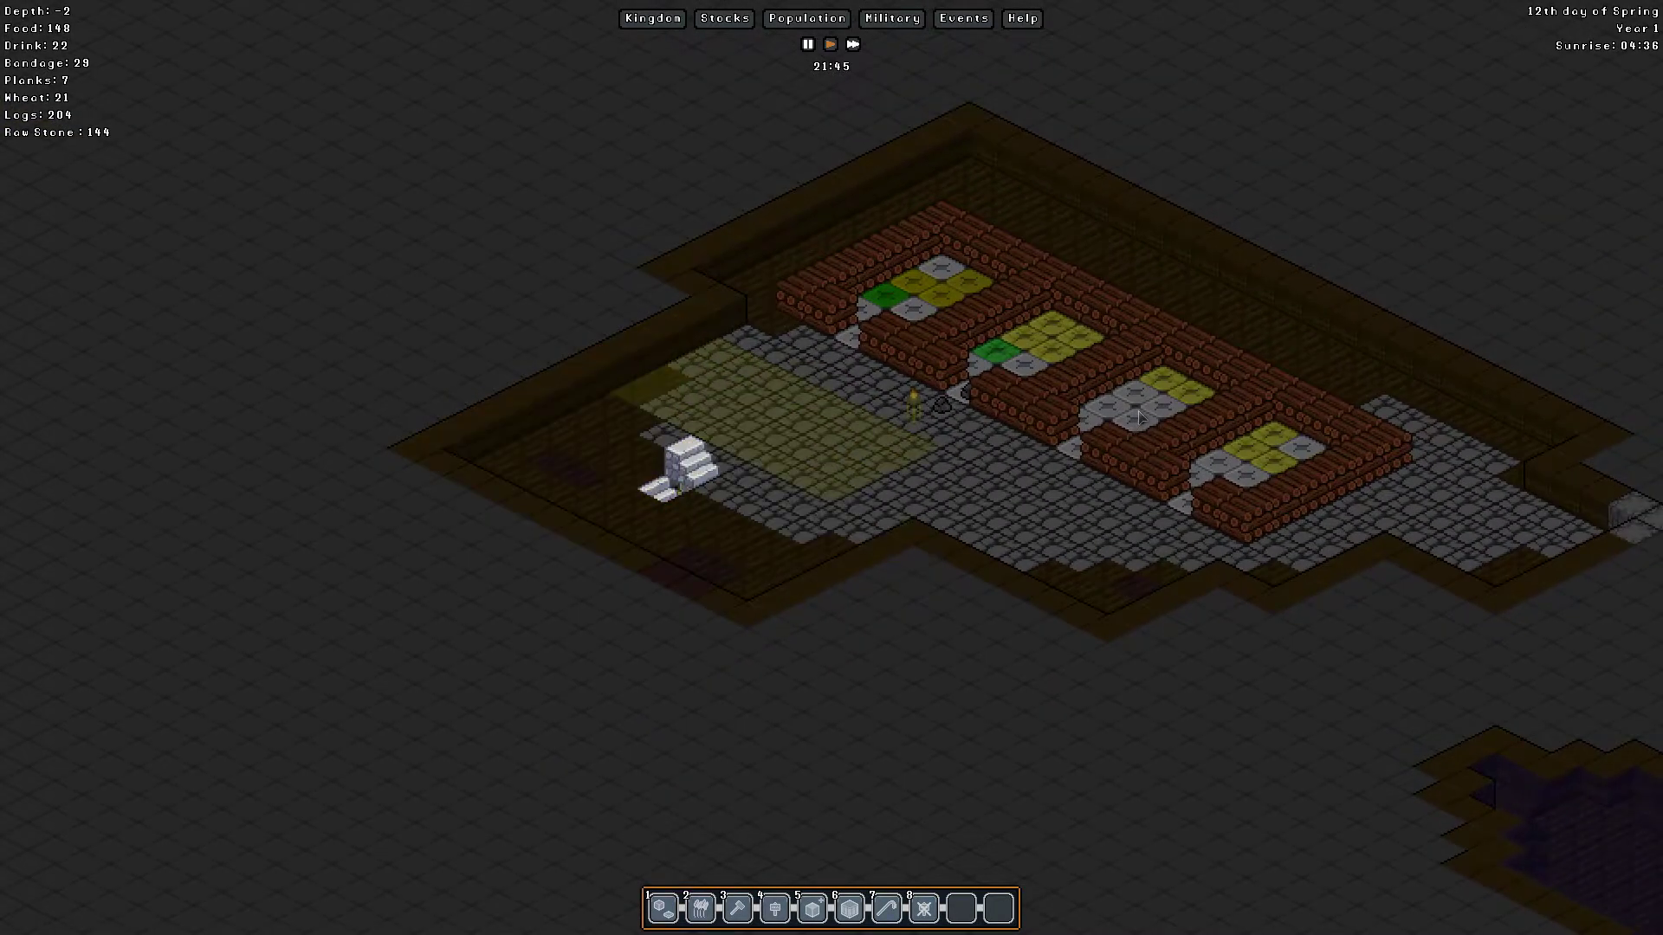
key(d)
key(w)
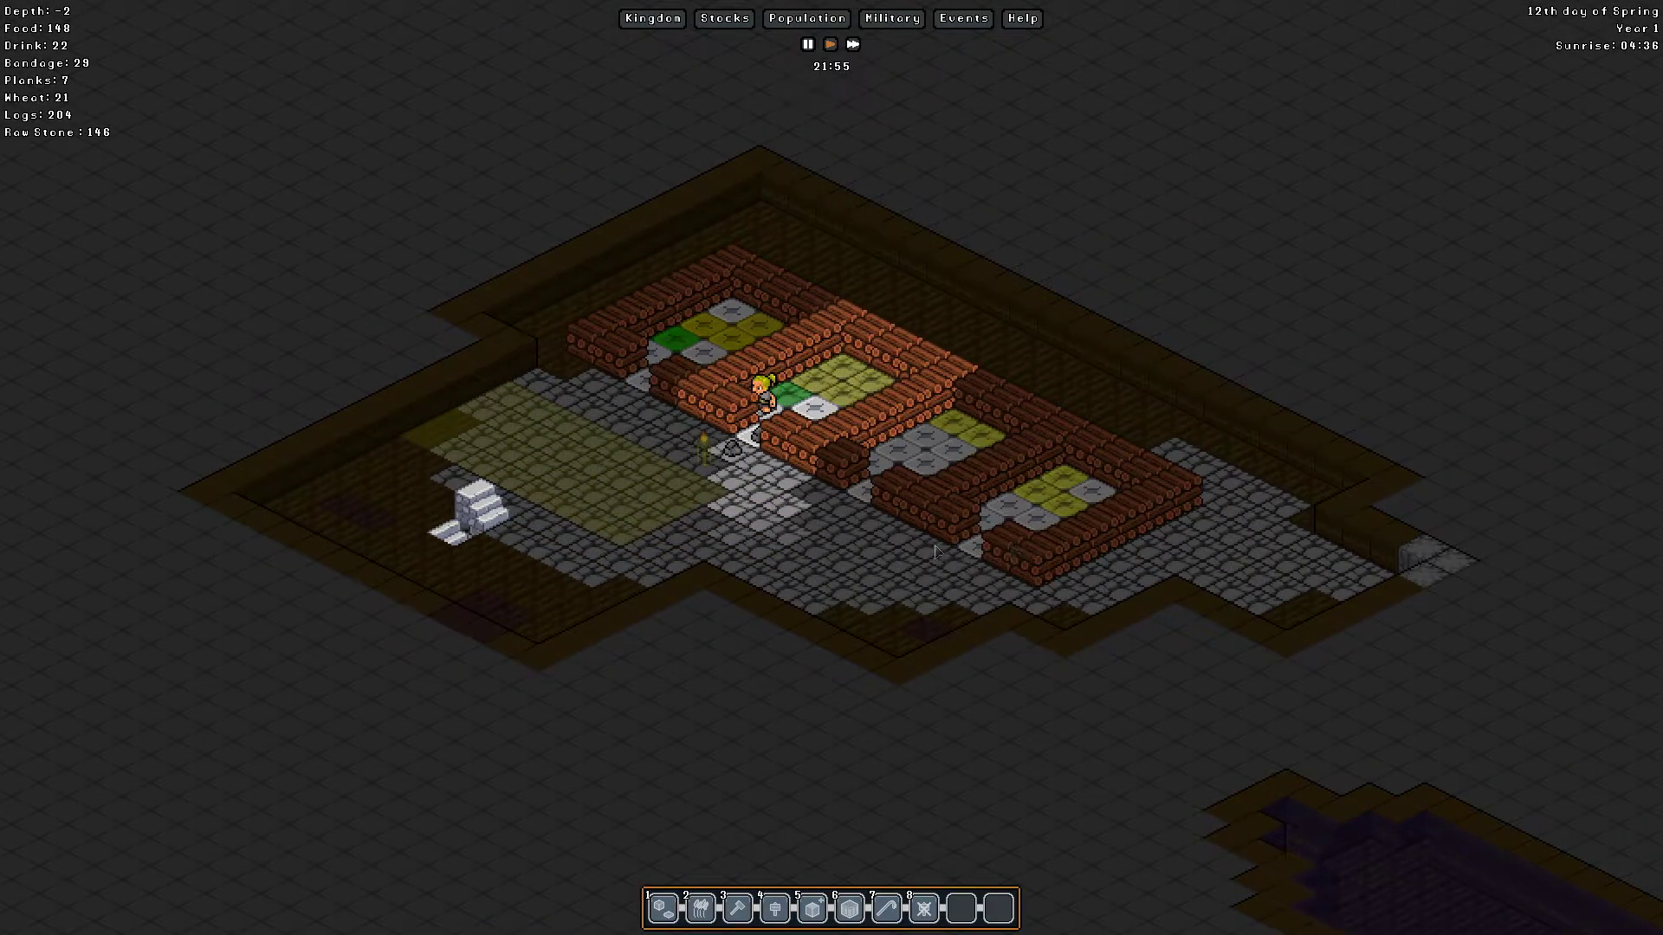
scroll(907, 570, down, 2)
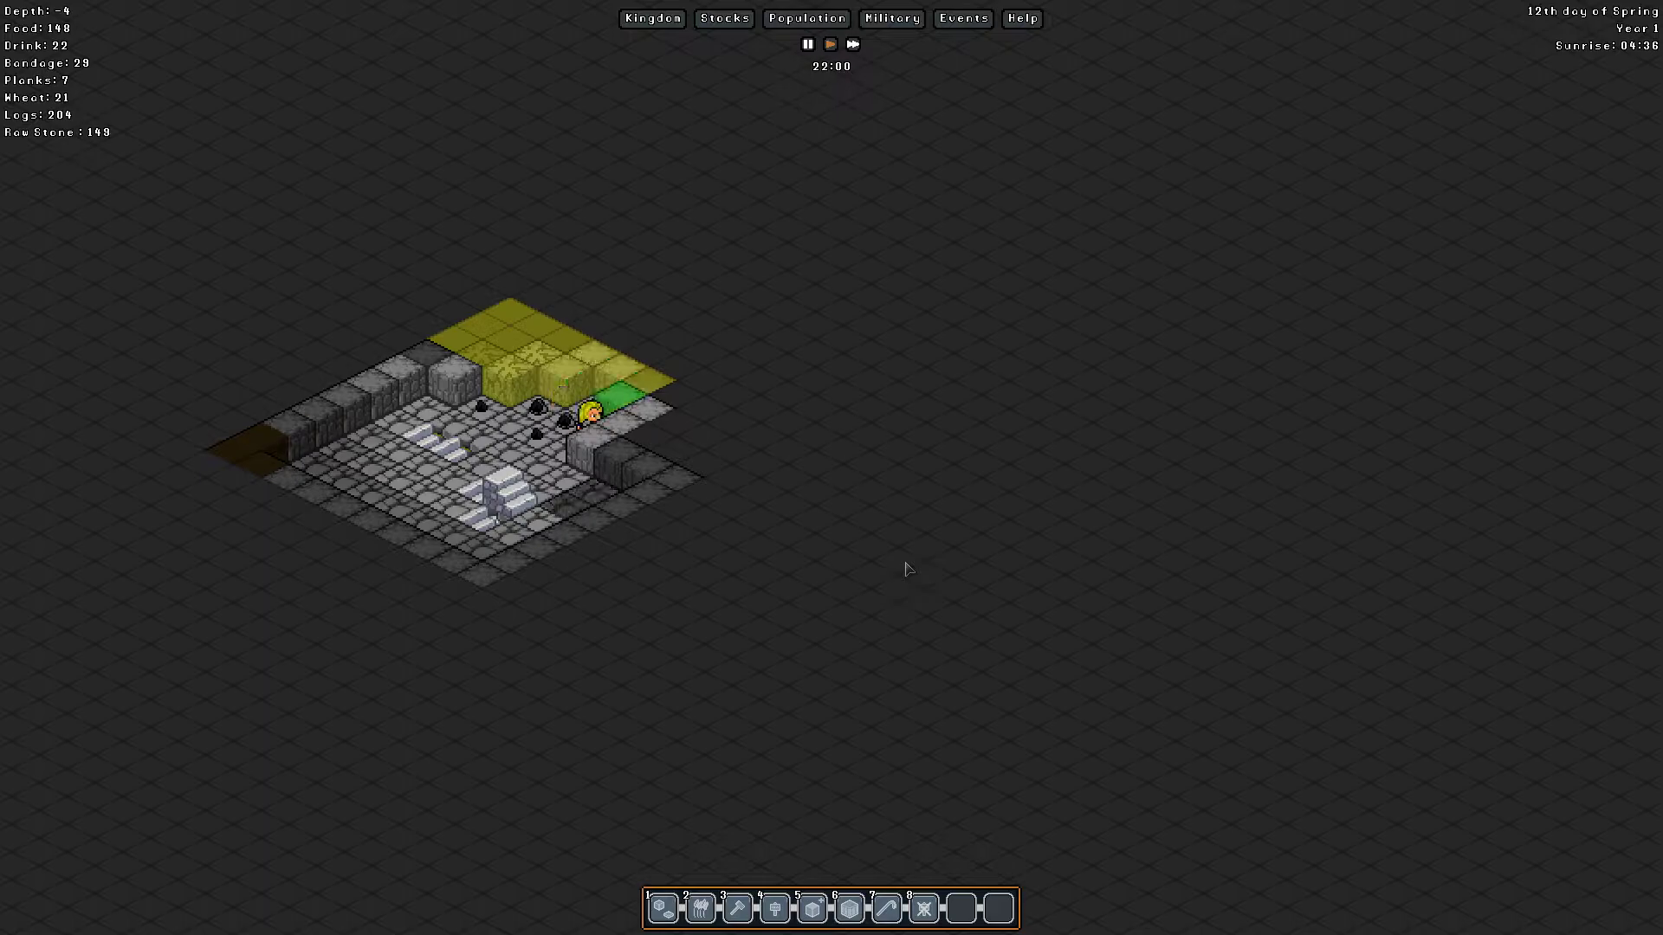
key(a)
scroll(984, 559, up, 1)
scroll(986, 562, up, 1)
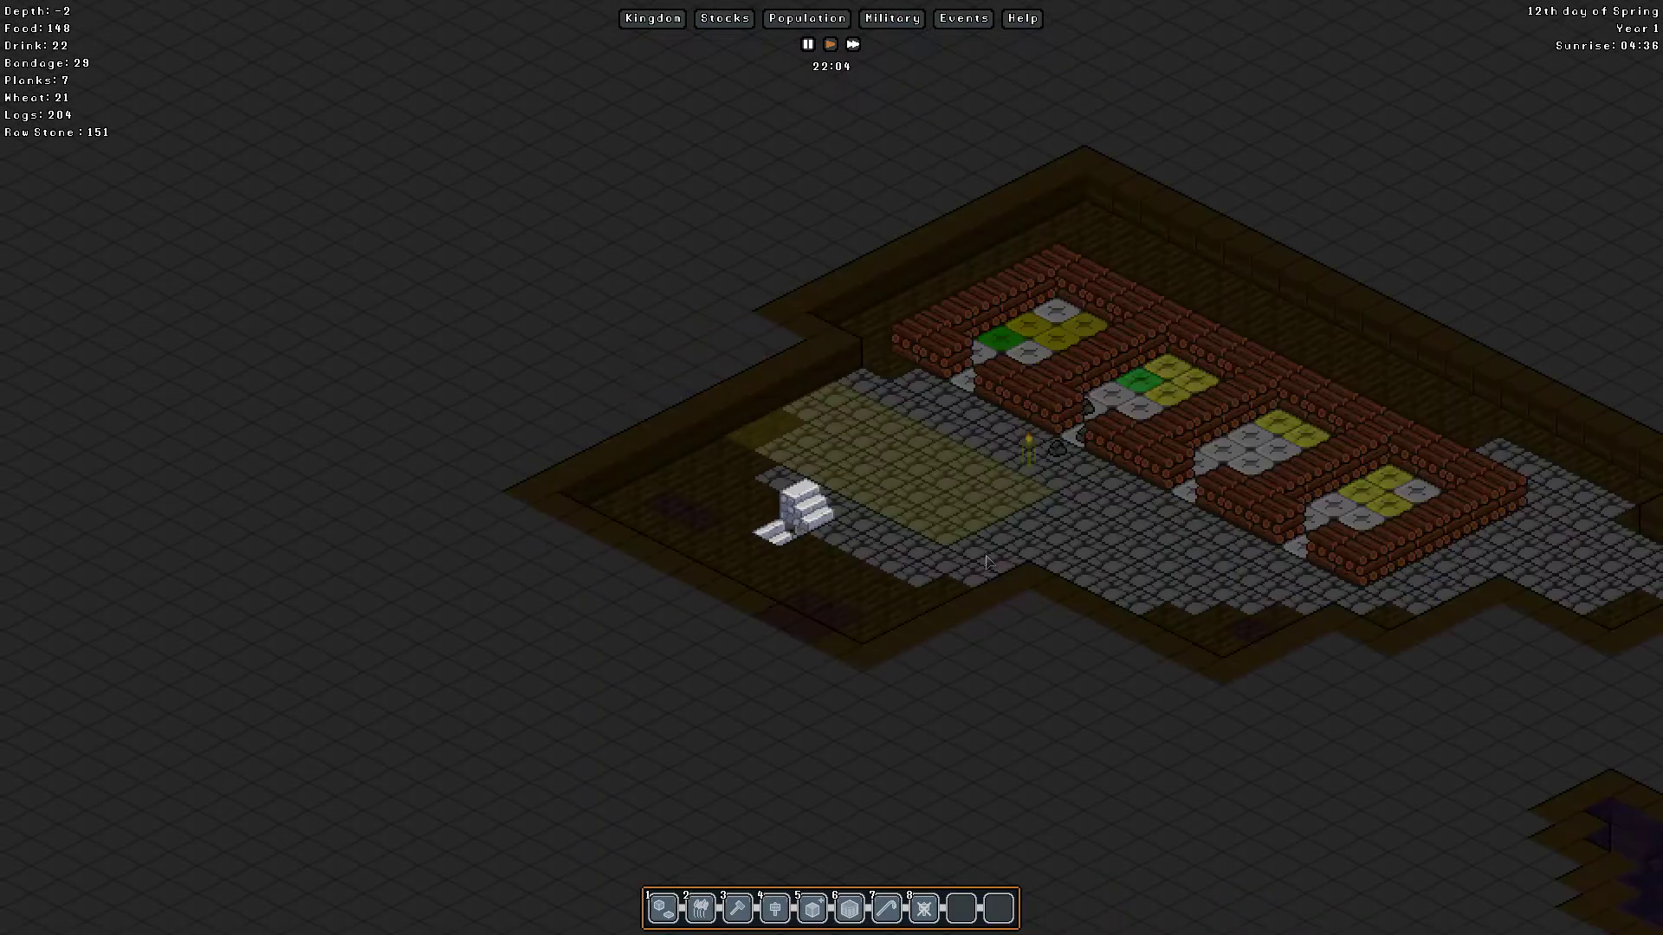
scroll(986, 561, up, 1)
key(d)
scroll(683, 592, up, 1)
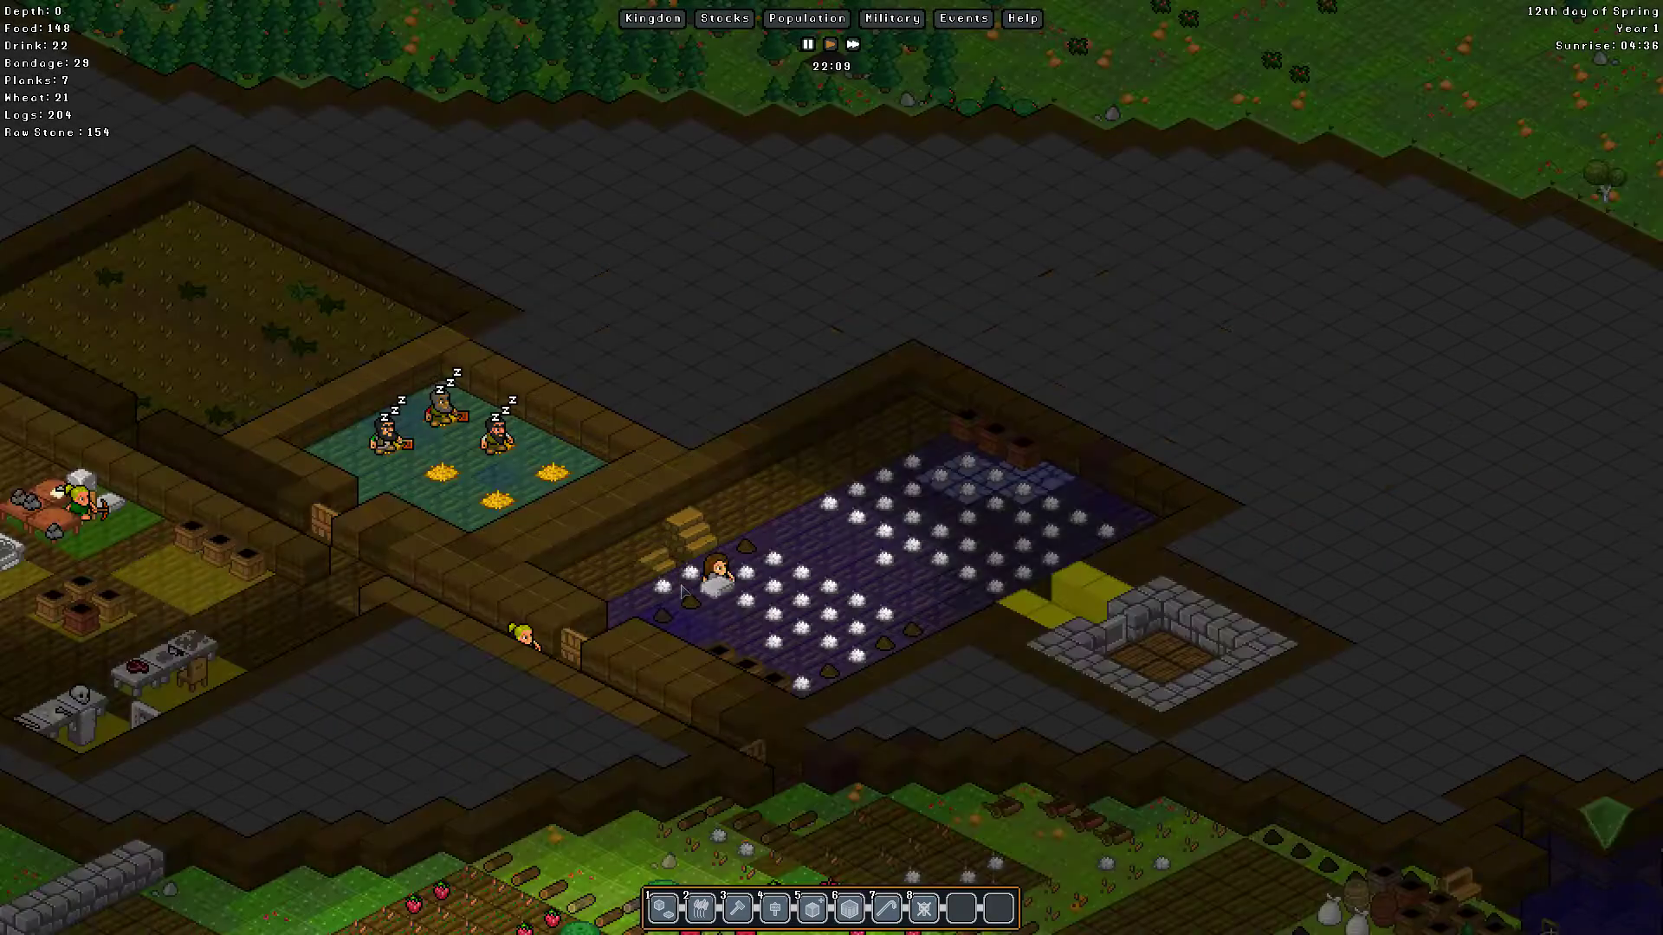
key(a)
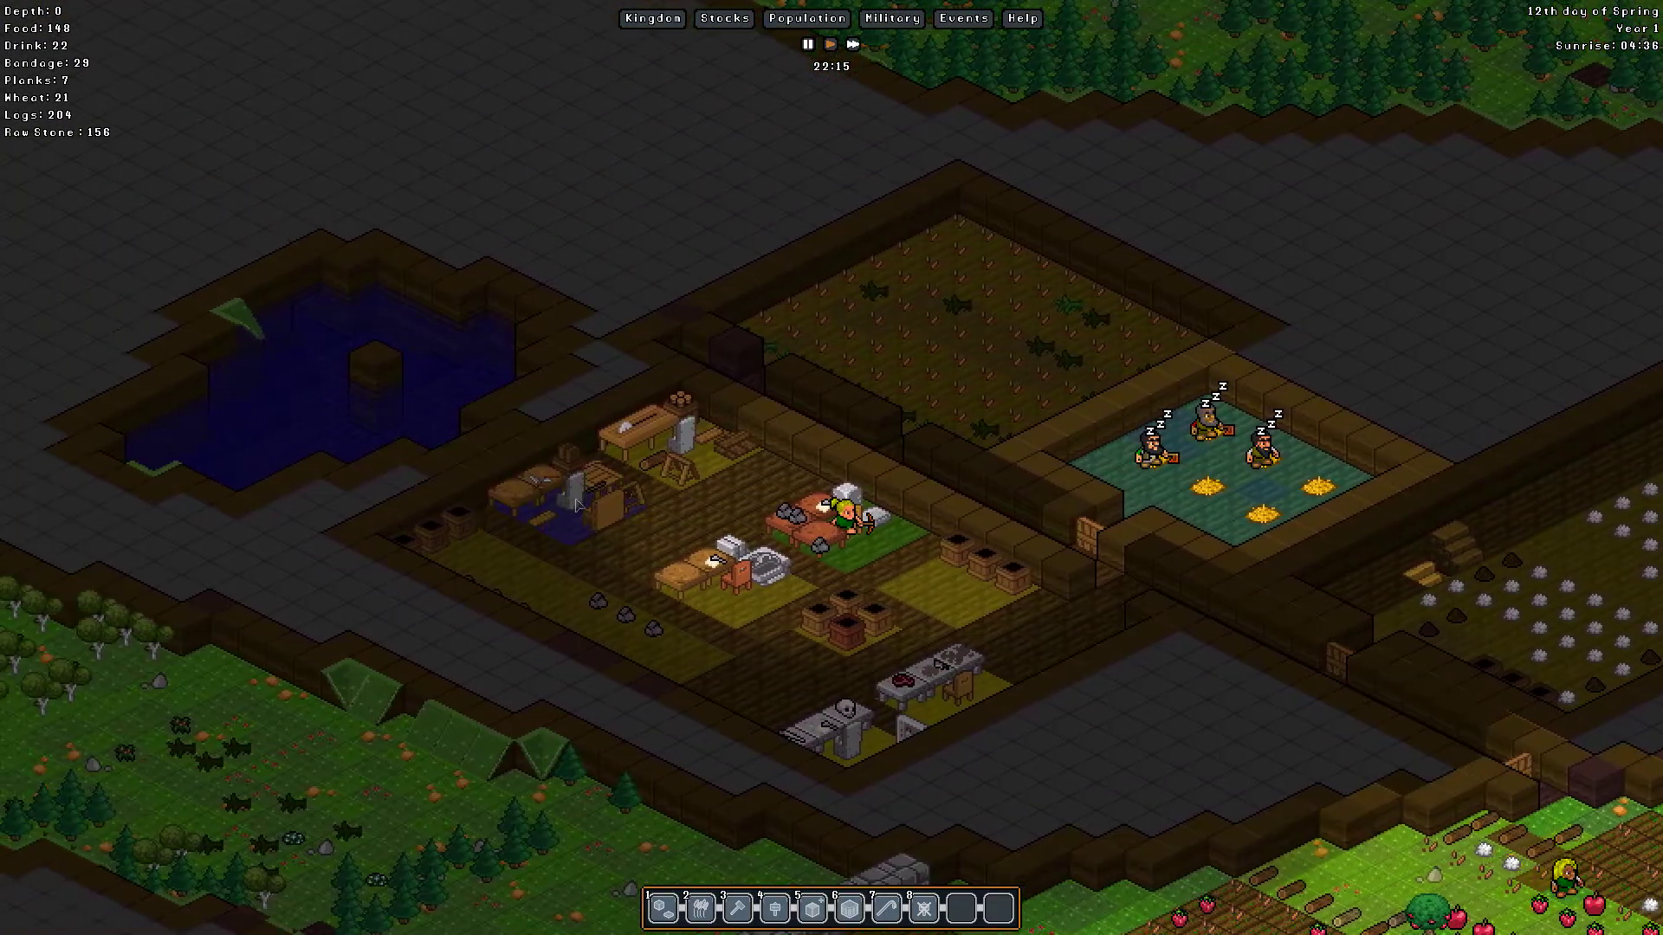
click(591, 503)
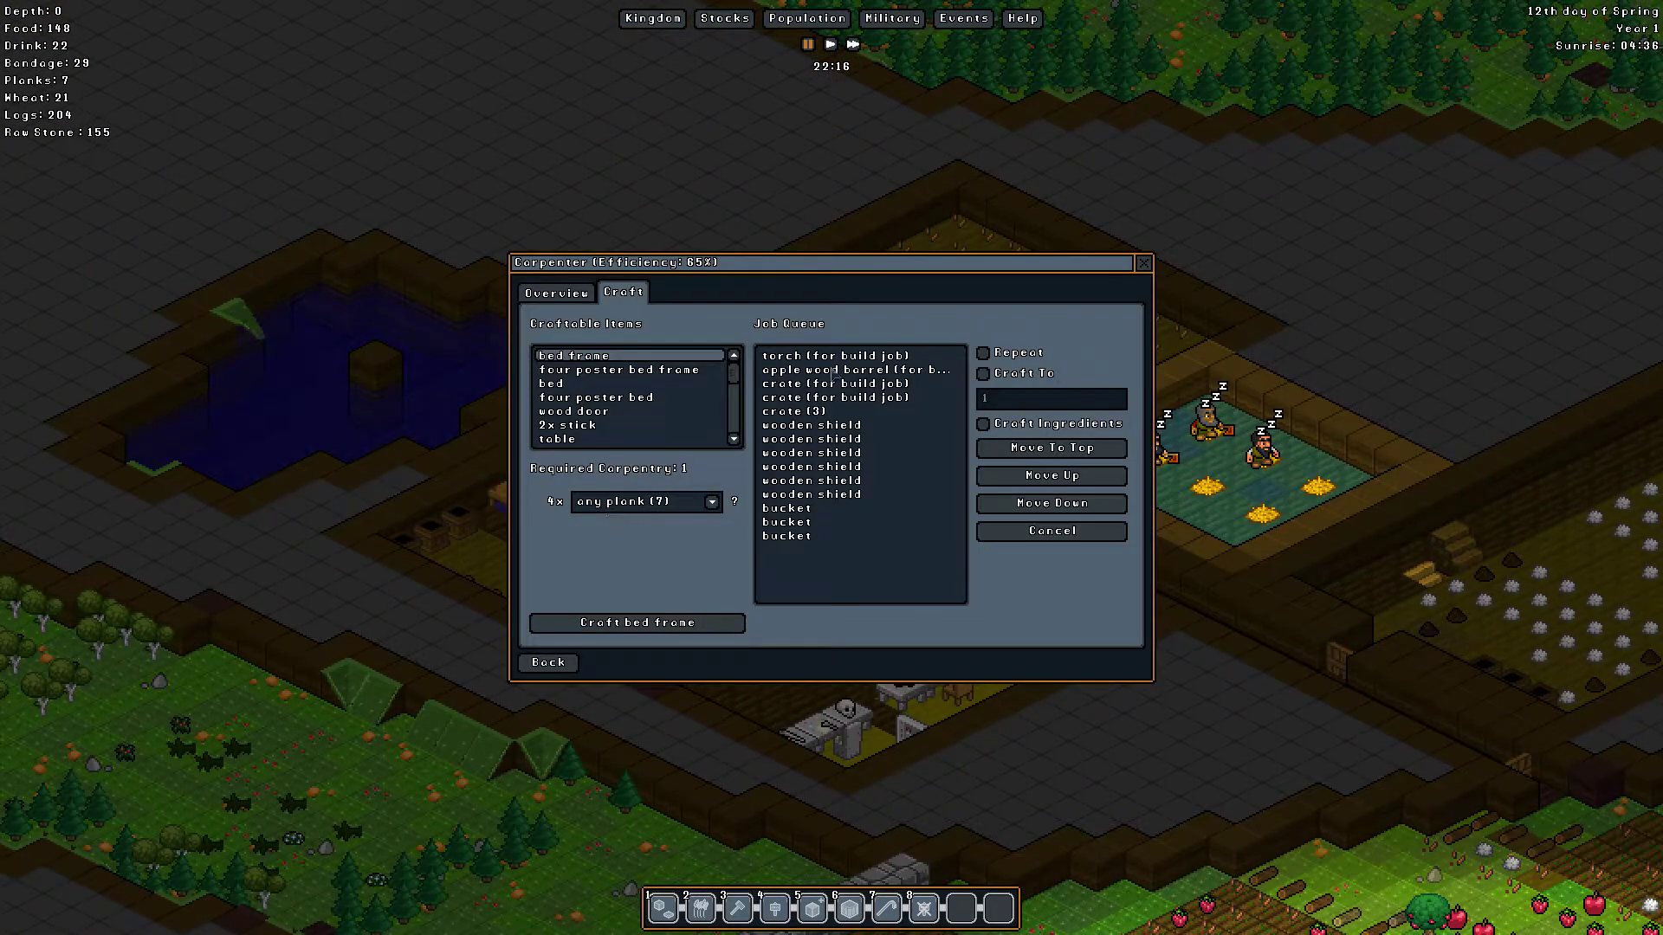
click(1145, 264)
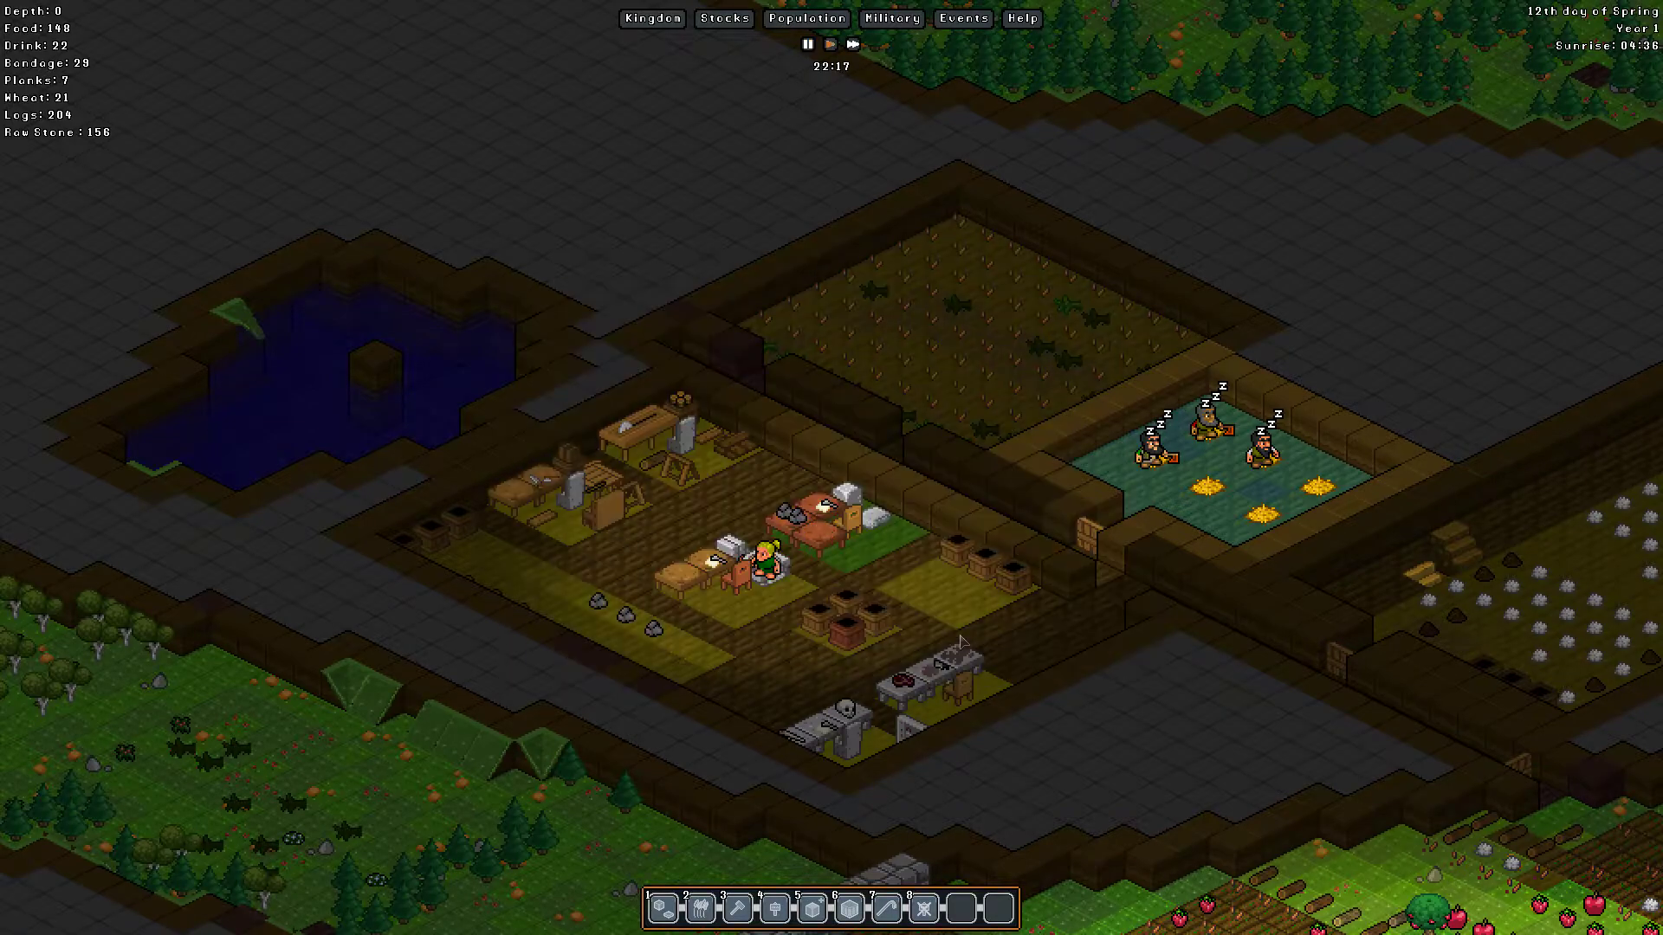
Step: Pan across the colony to the fenced fields, pasture and cotton field
key(d)
key(s)
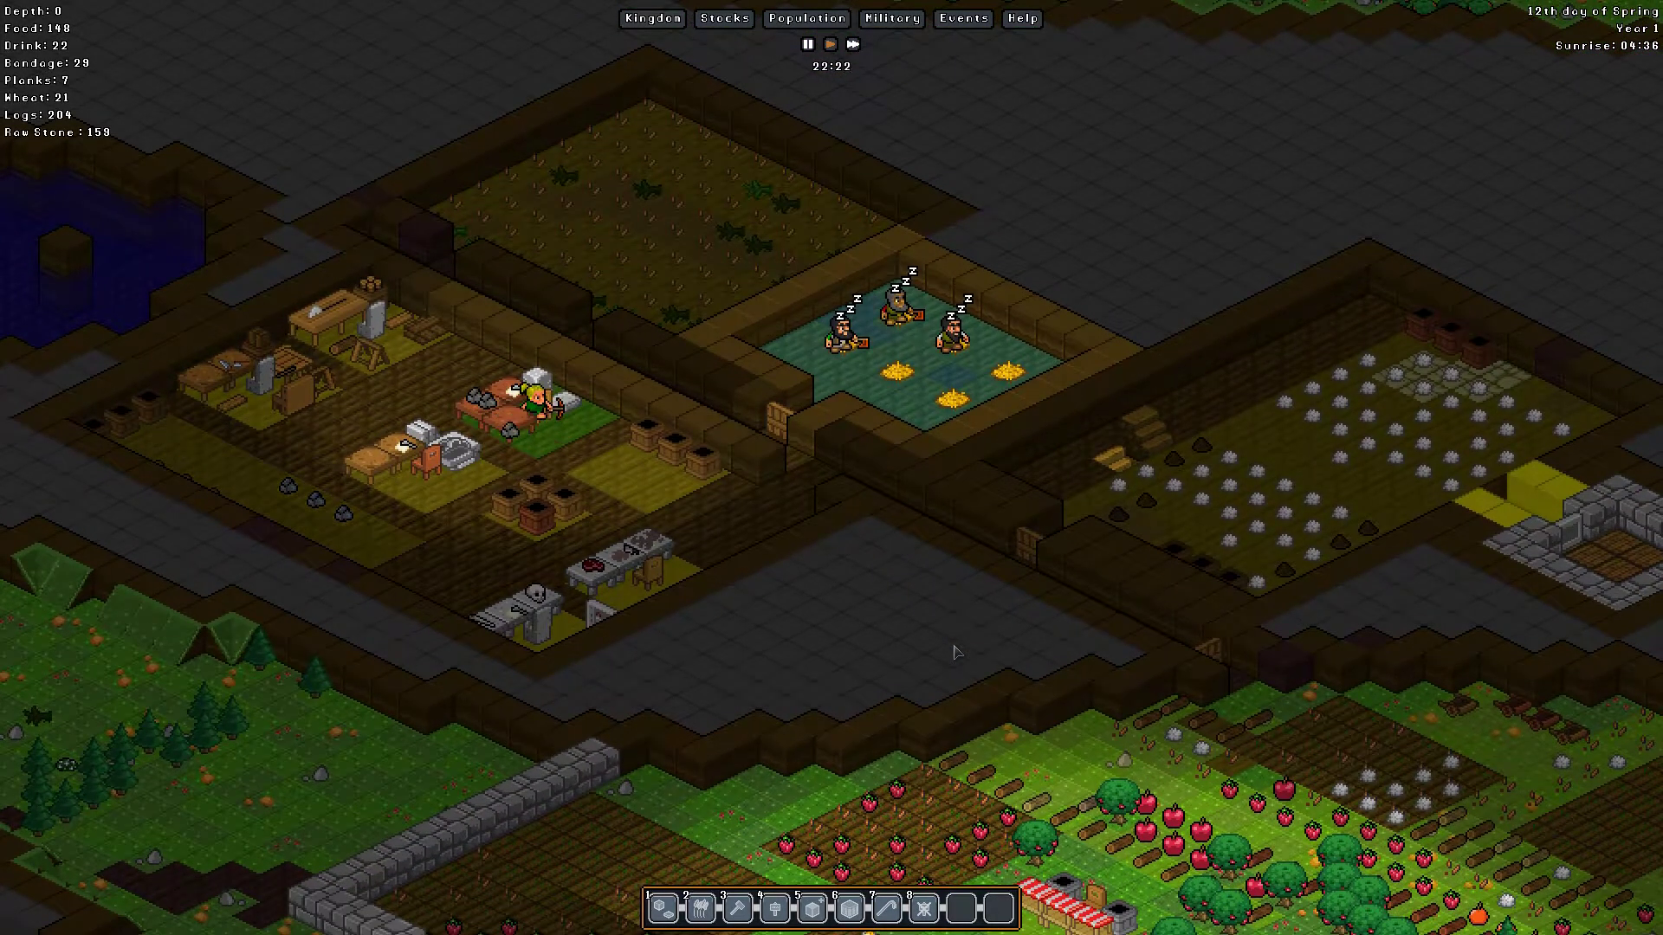
key(s)
key(a)
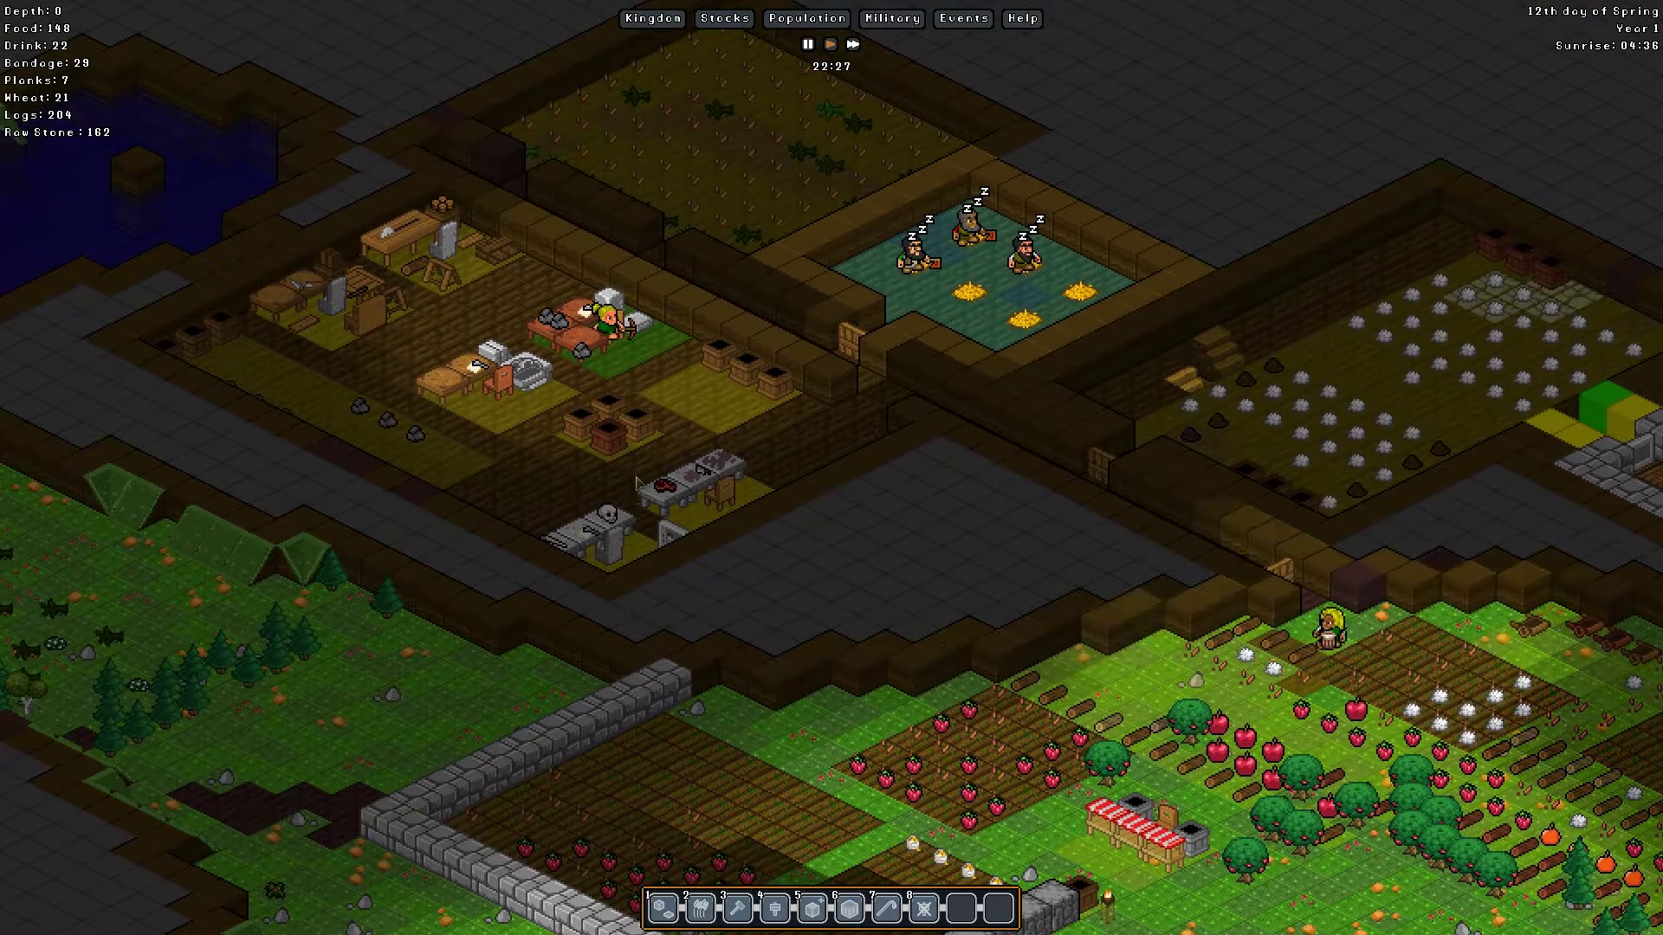
key(s)
key(d)
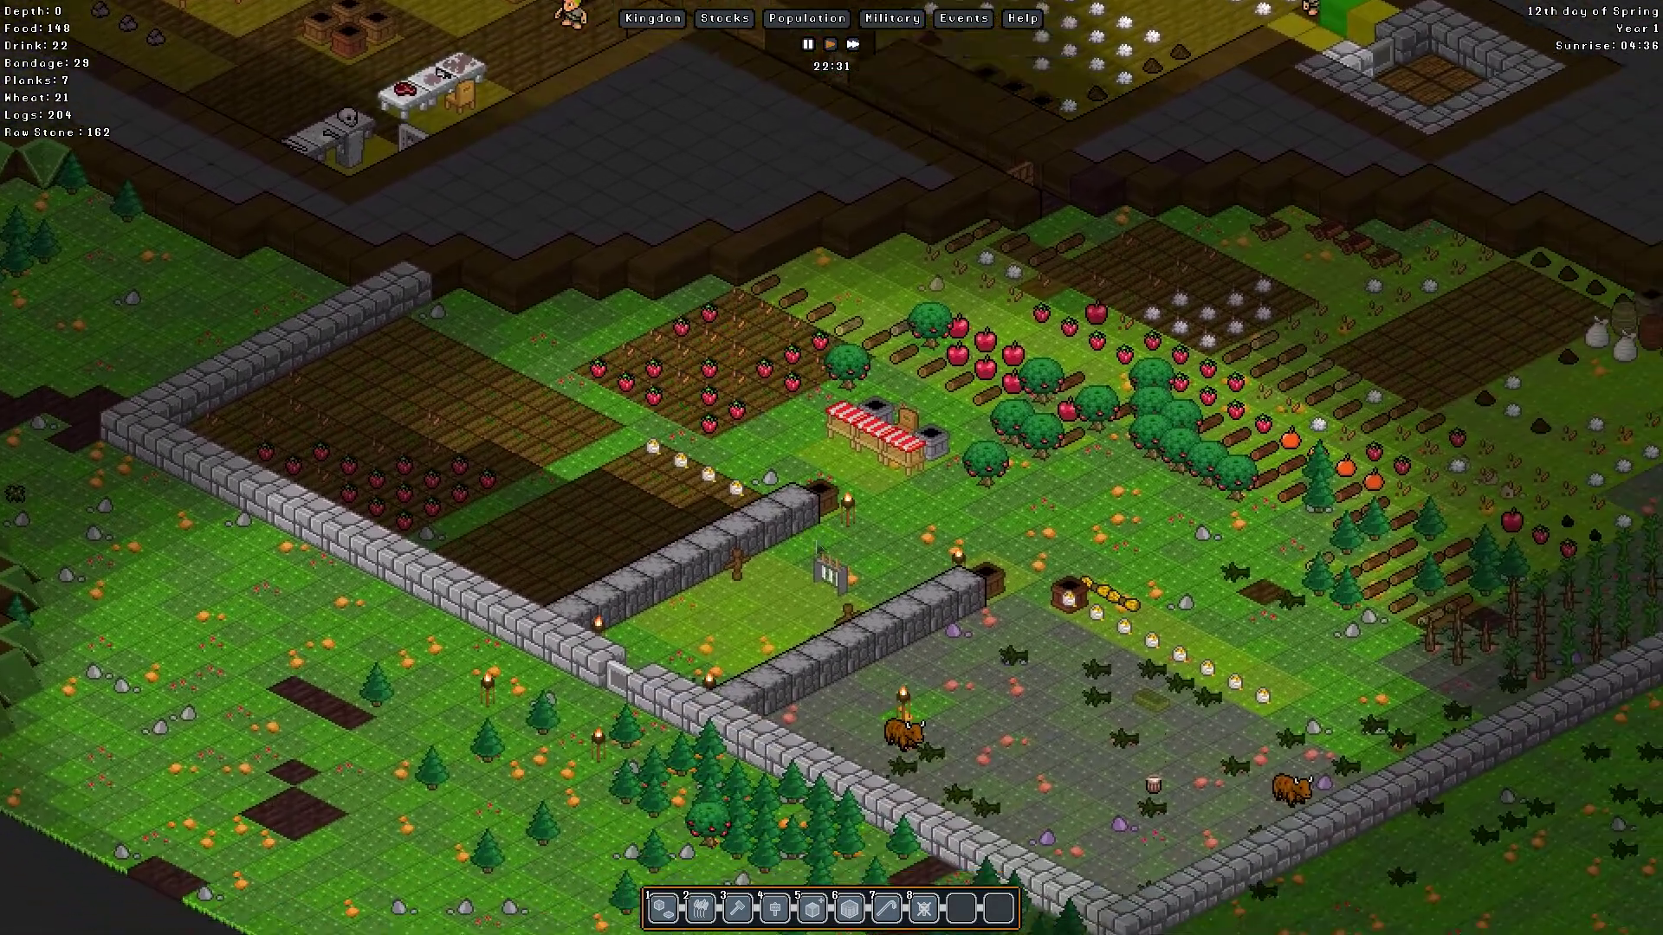
key(d)
key(w)
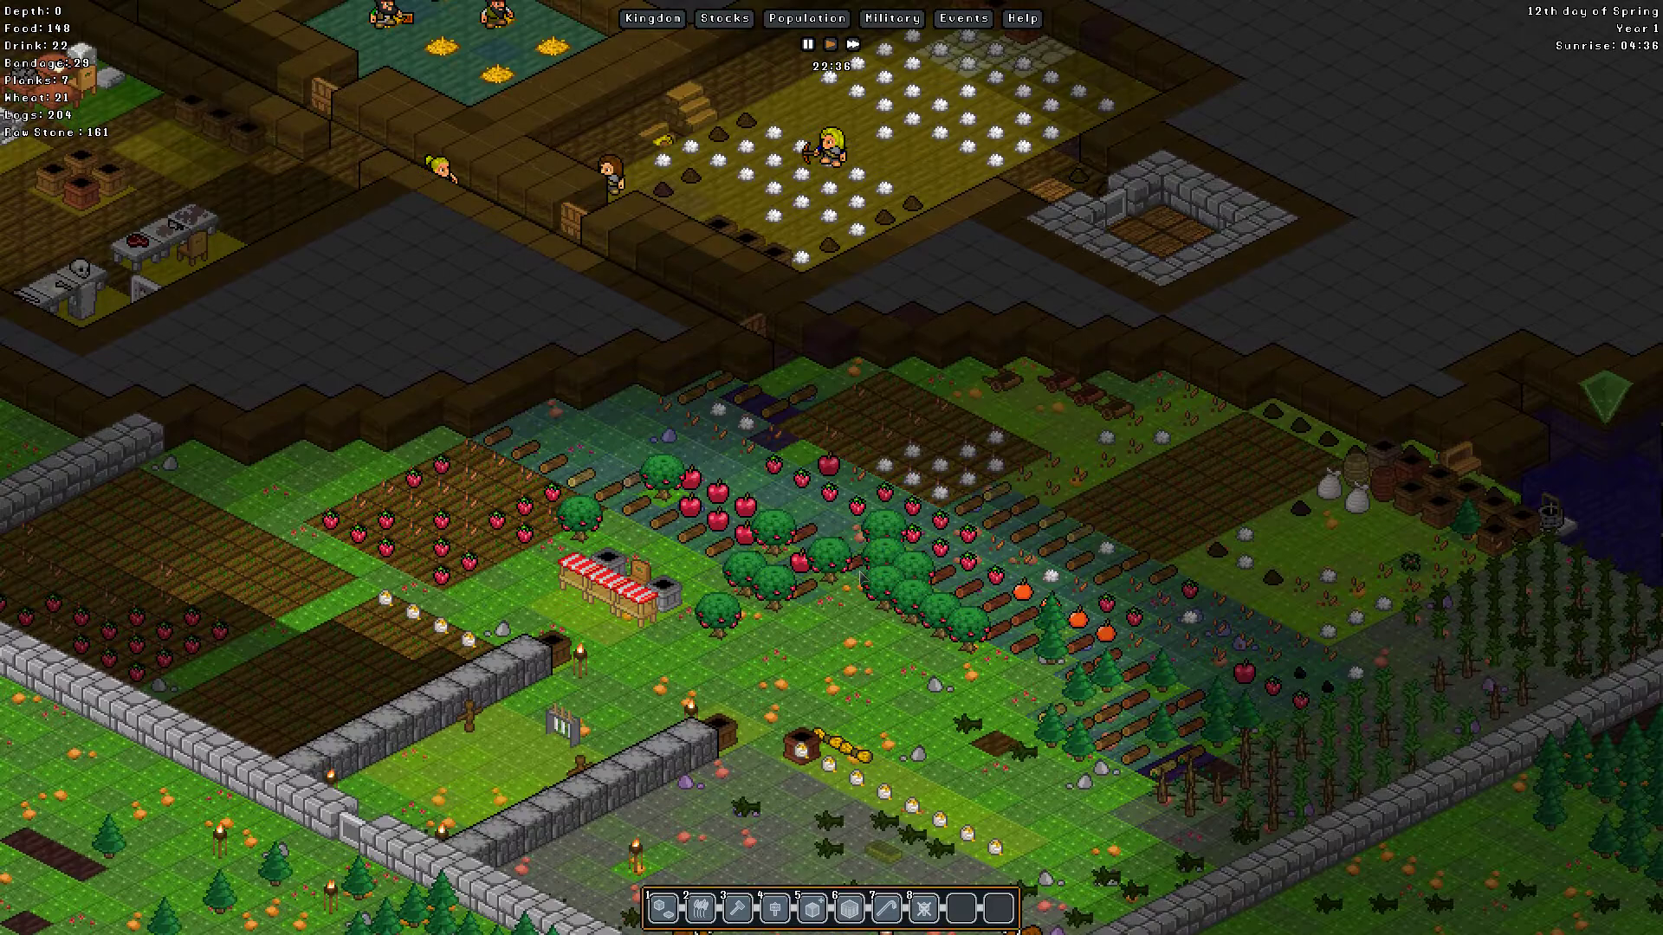
Step: Pan over the farmland and upper buildings, settling on the orchard and fenced pasture
key(a)
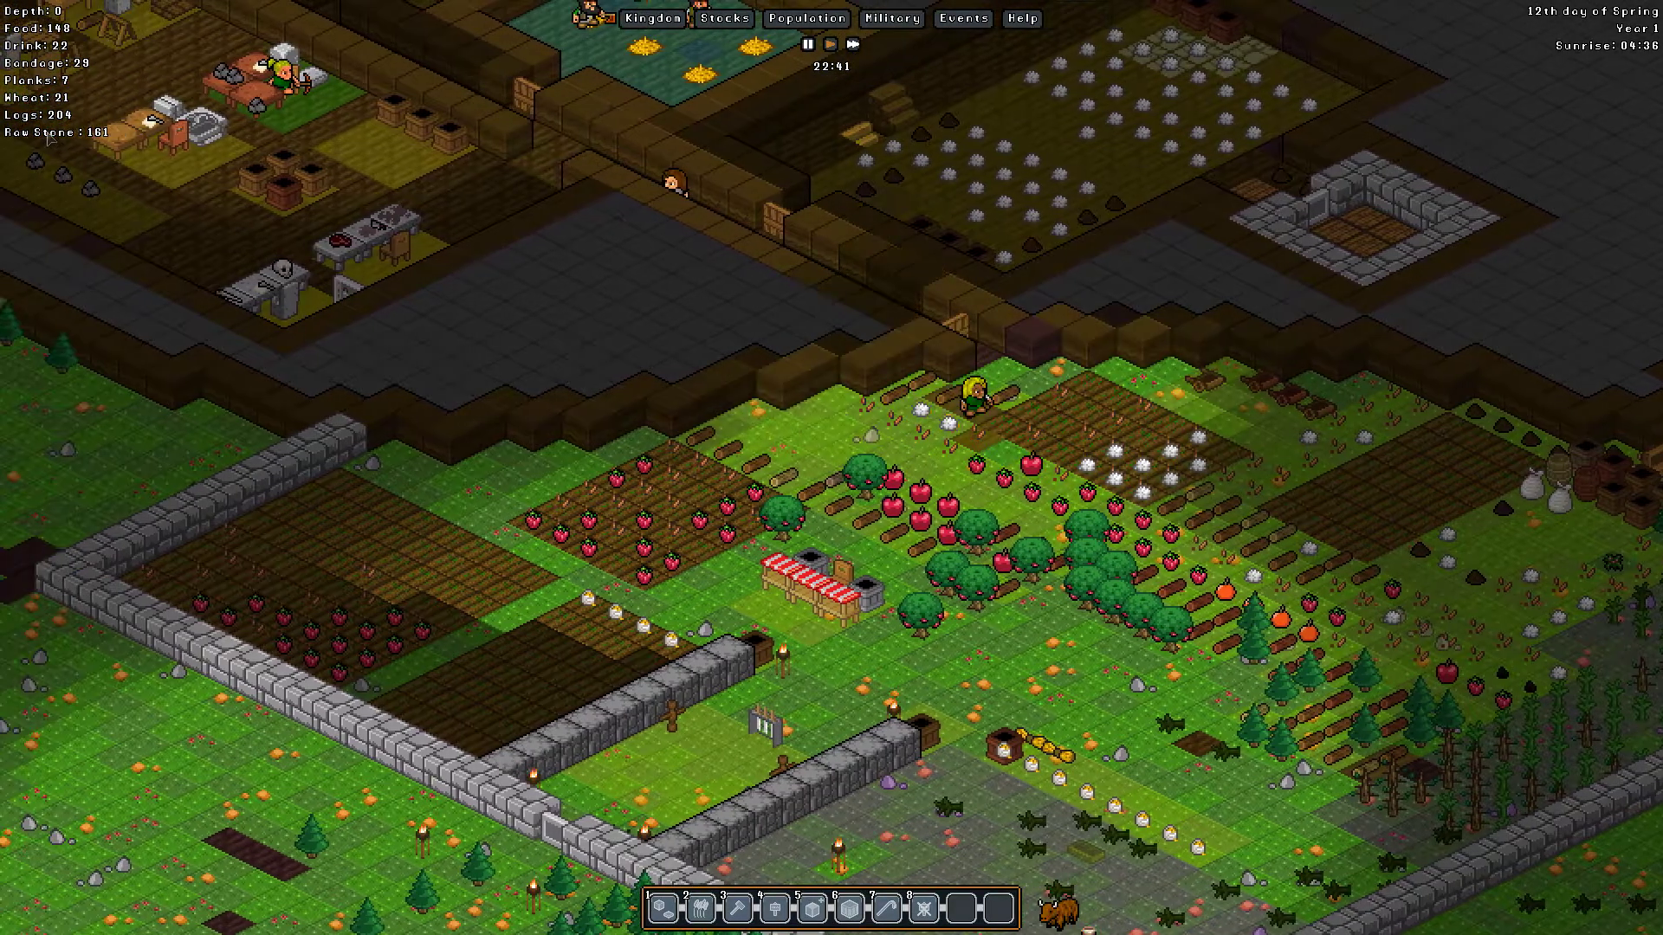
key(w)
key(a)
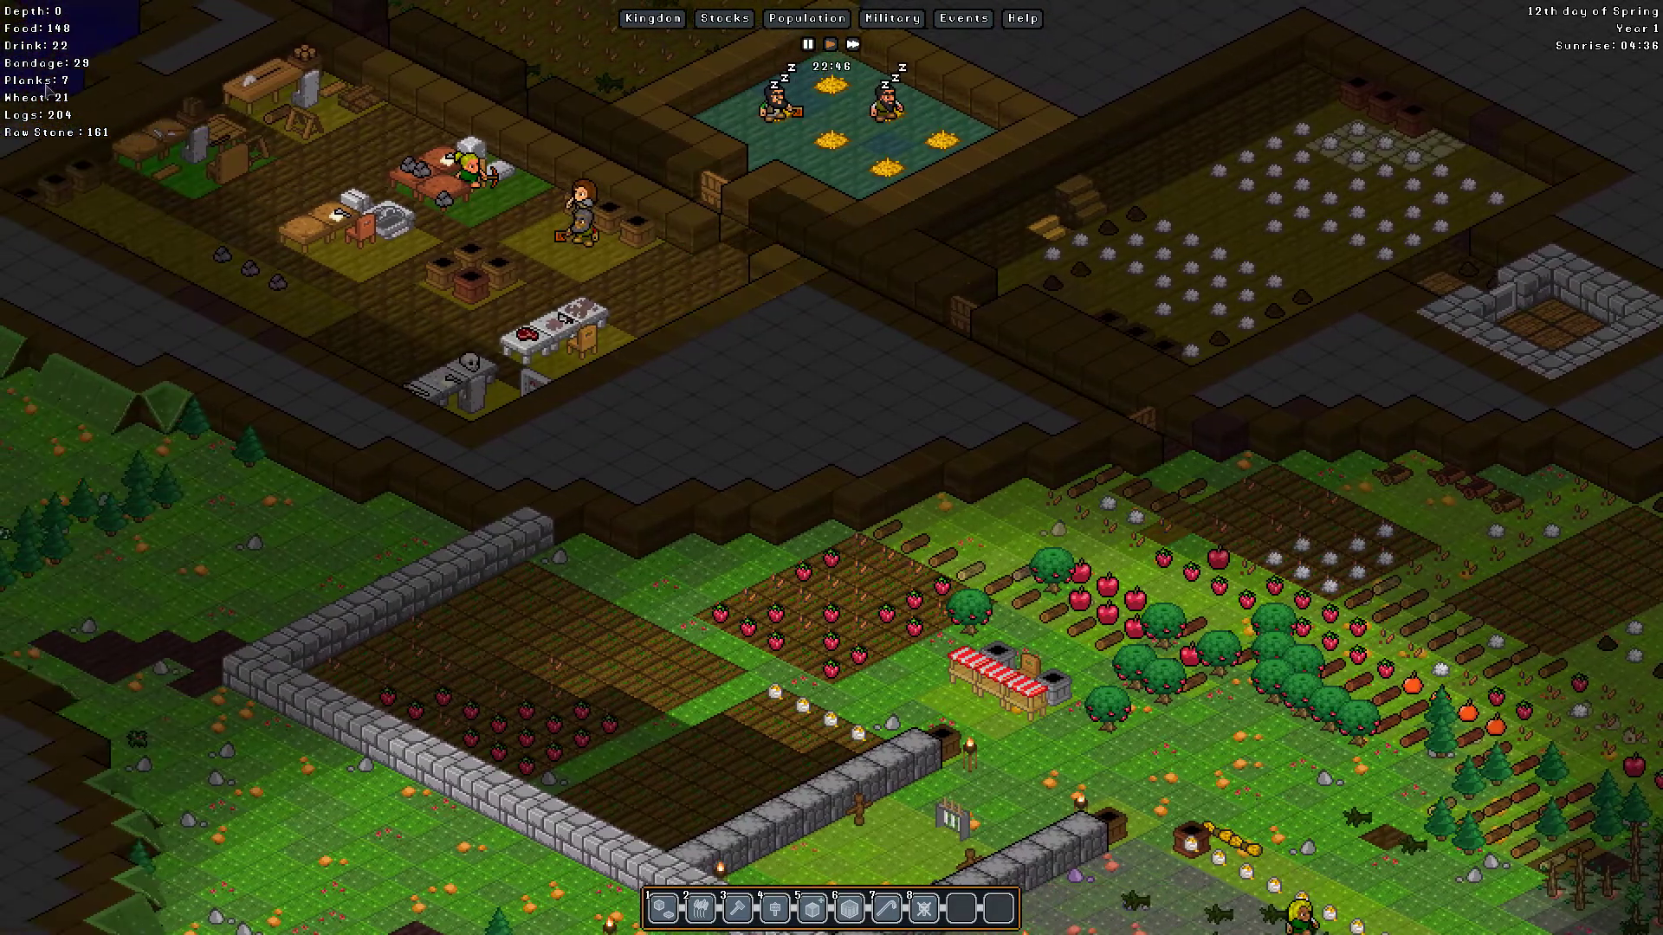
key(w)
key(w)
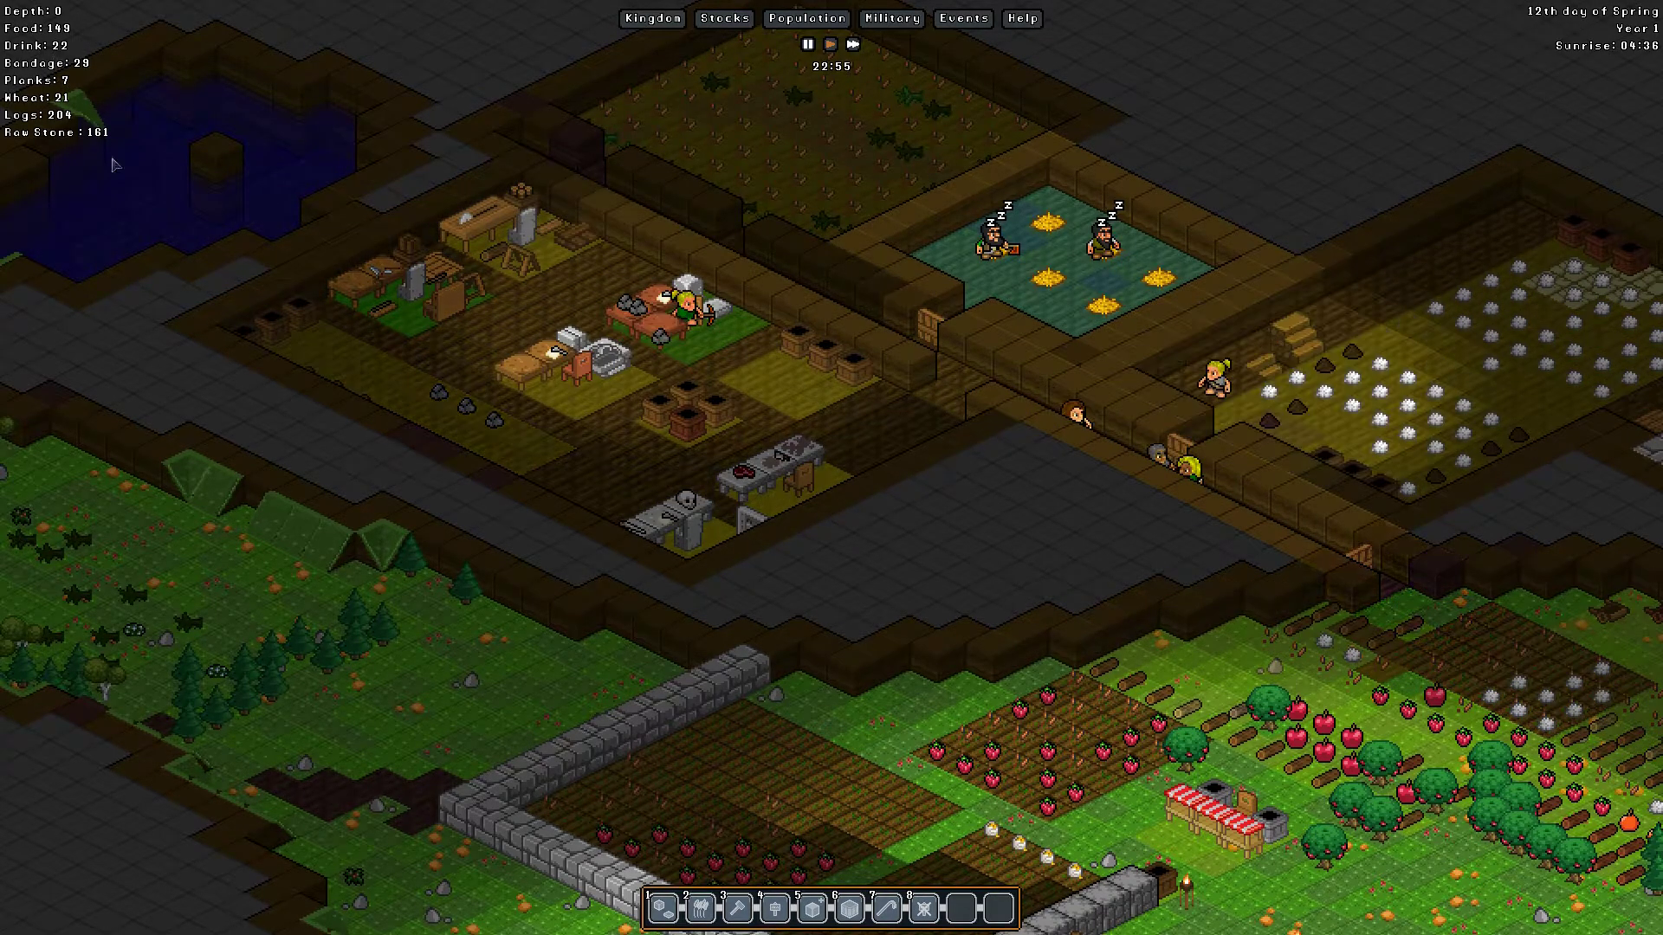
scroll(396, 326, down, 1)
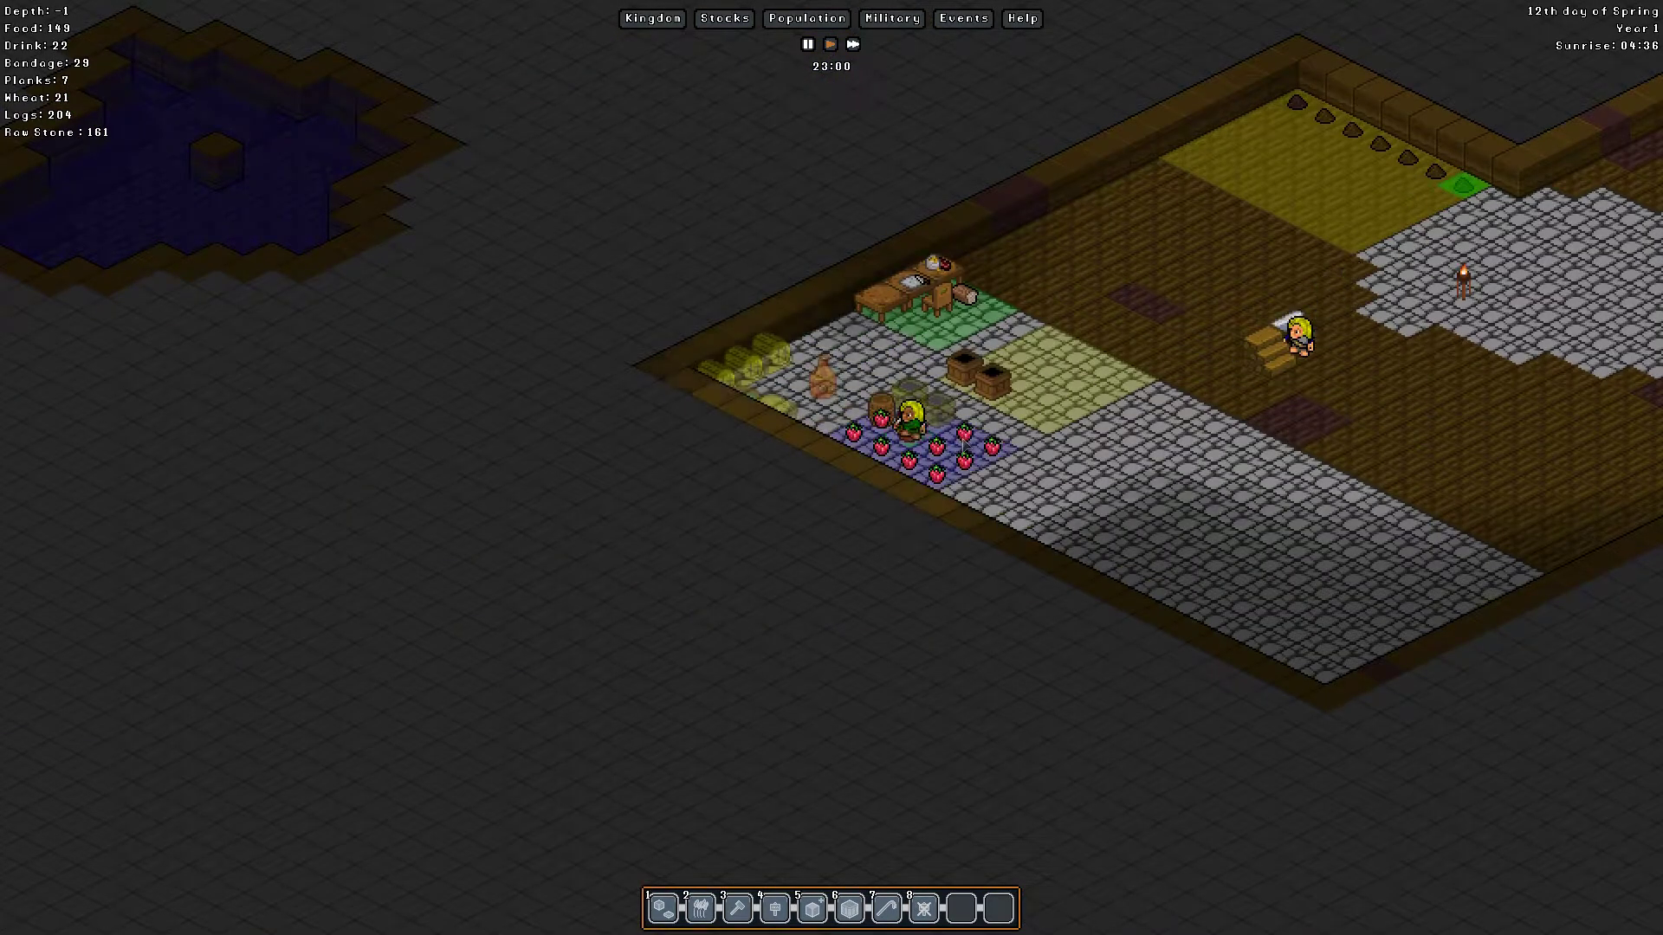
key(d)
scroll(950, 470, up, 1)
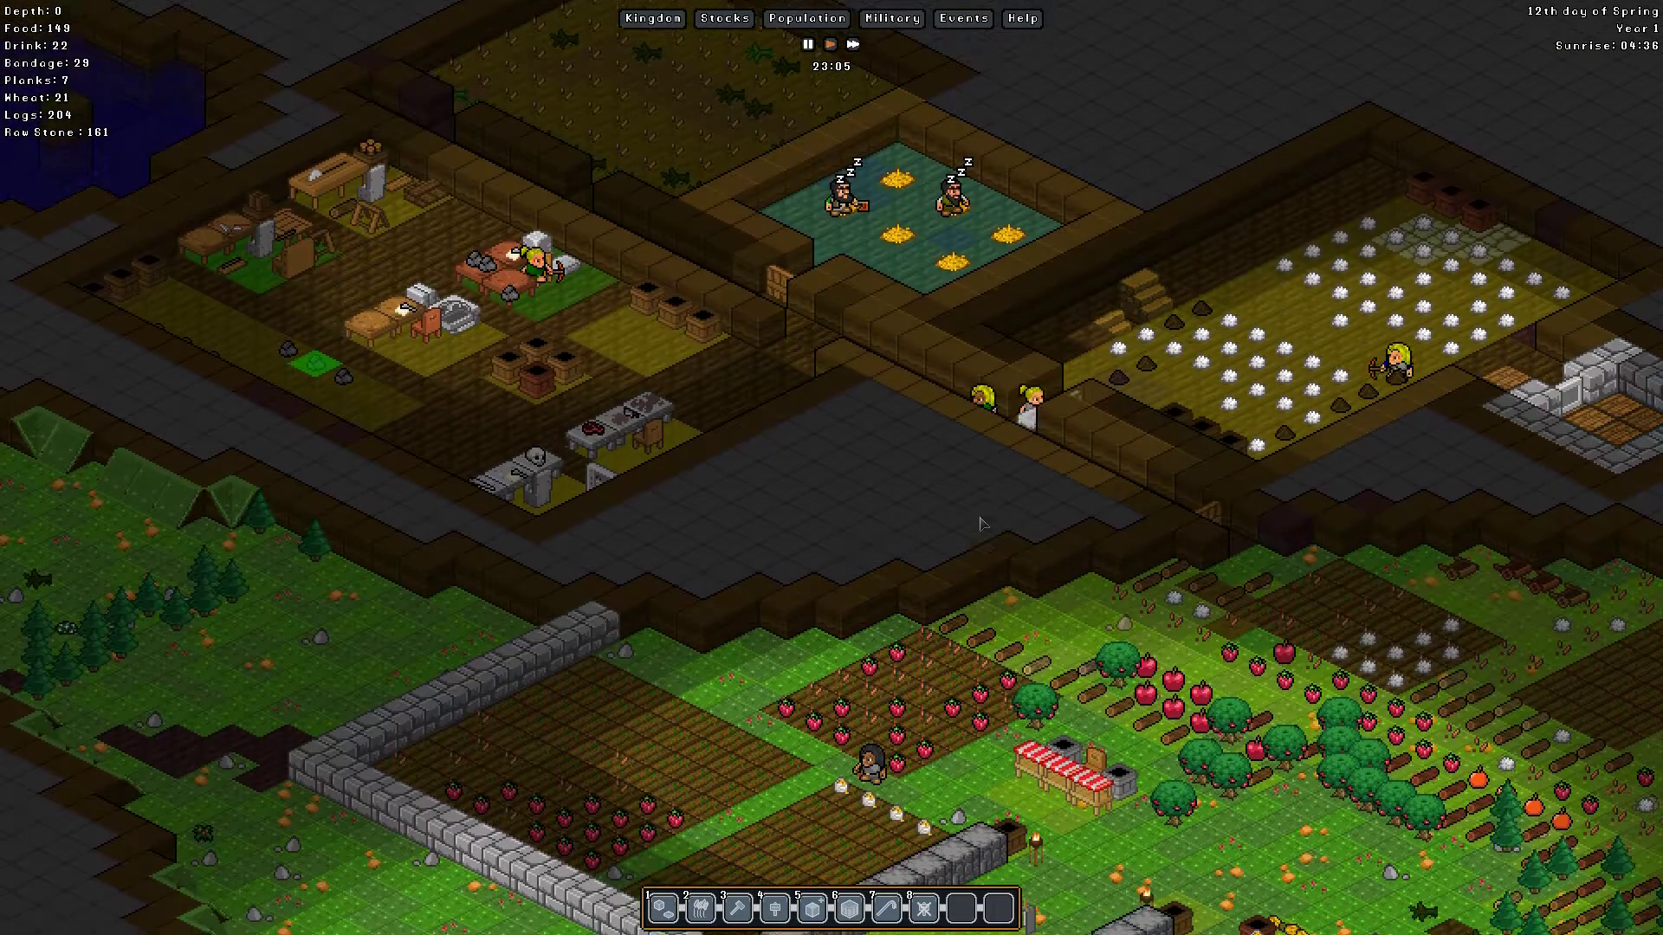
key(s)
key(d)
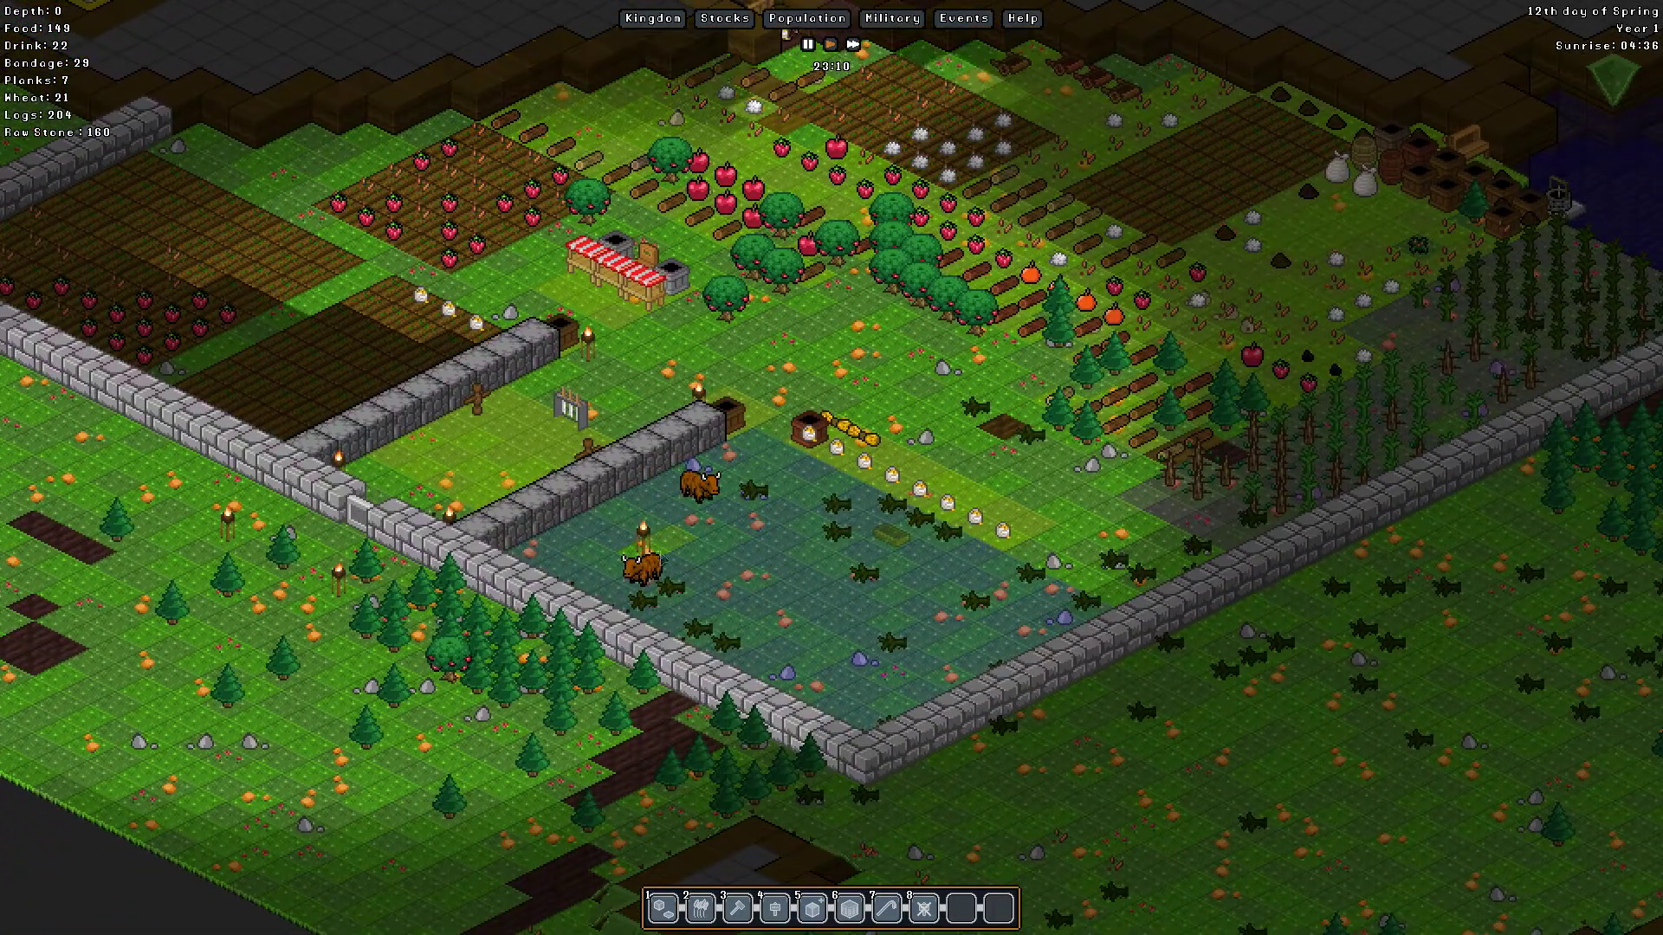
key(w)
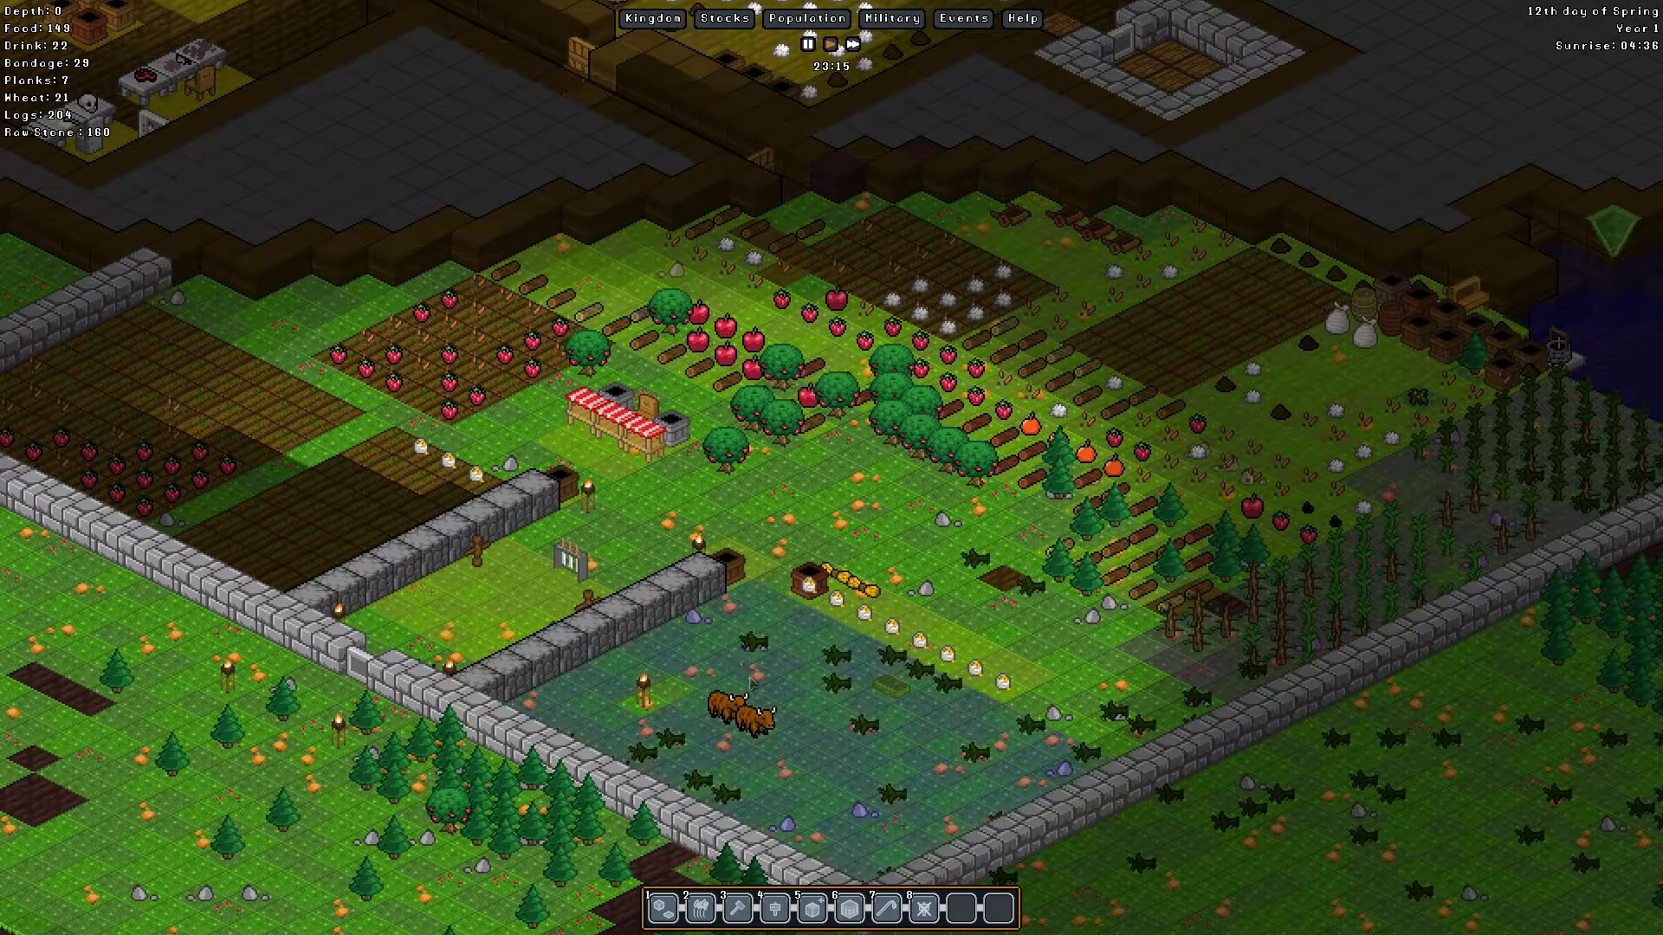
Step: Inspect the yak pasture tile's dirt floor info, then close it
click(1385, 348)
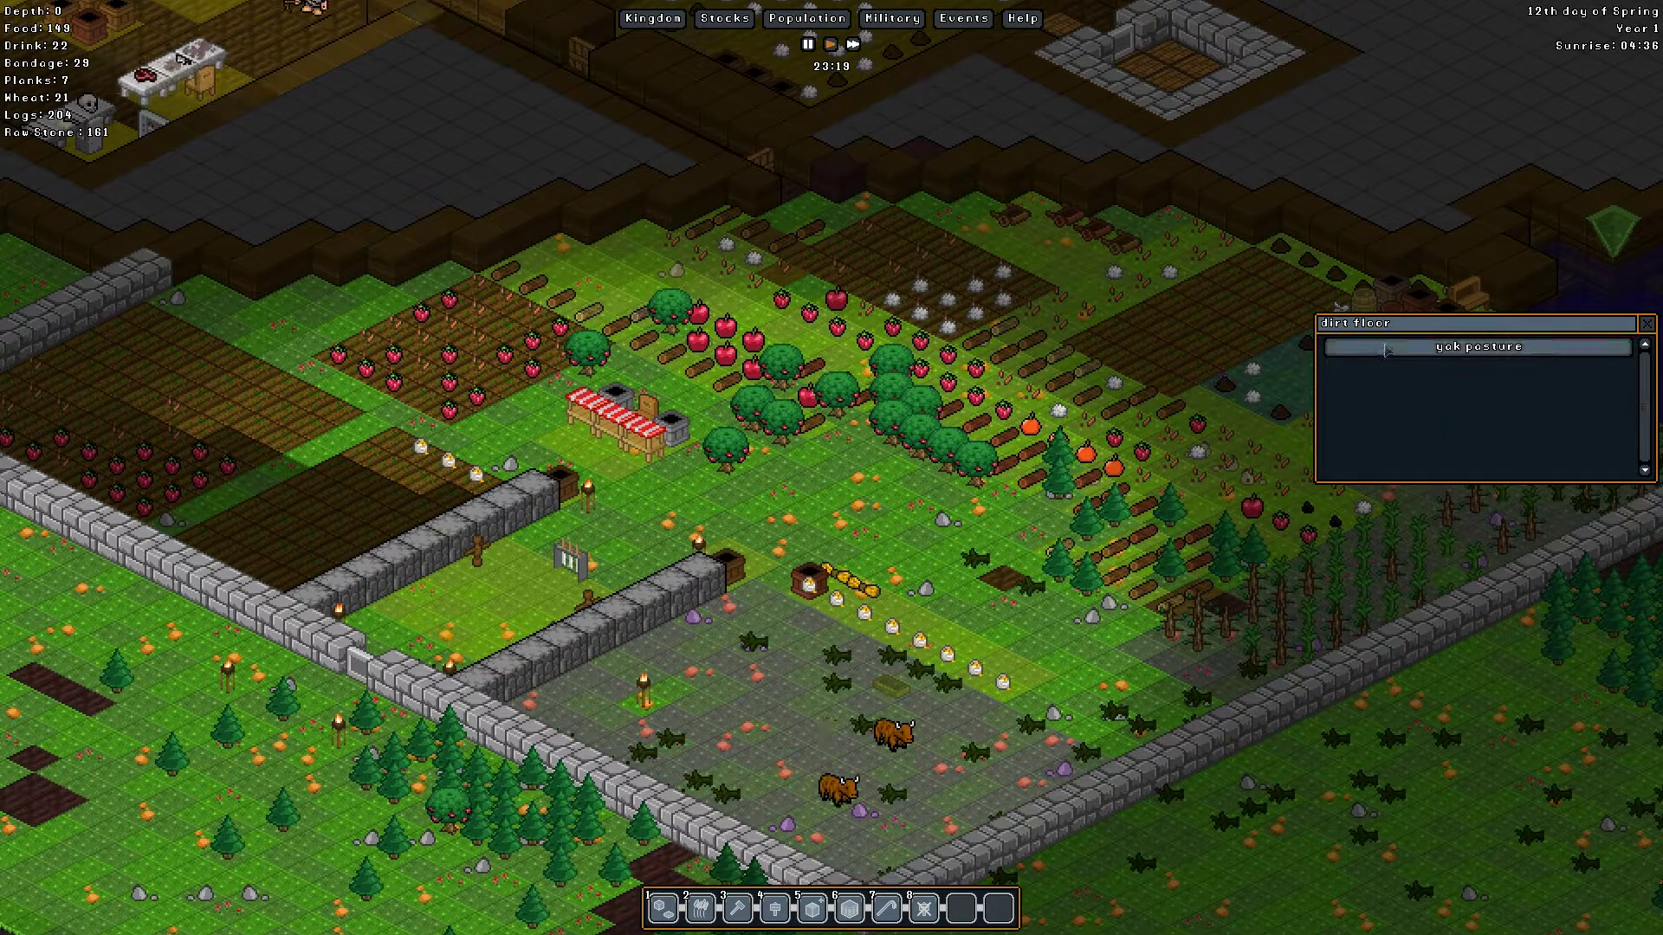
click(1646, 324)
key(s)
key(a)
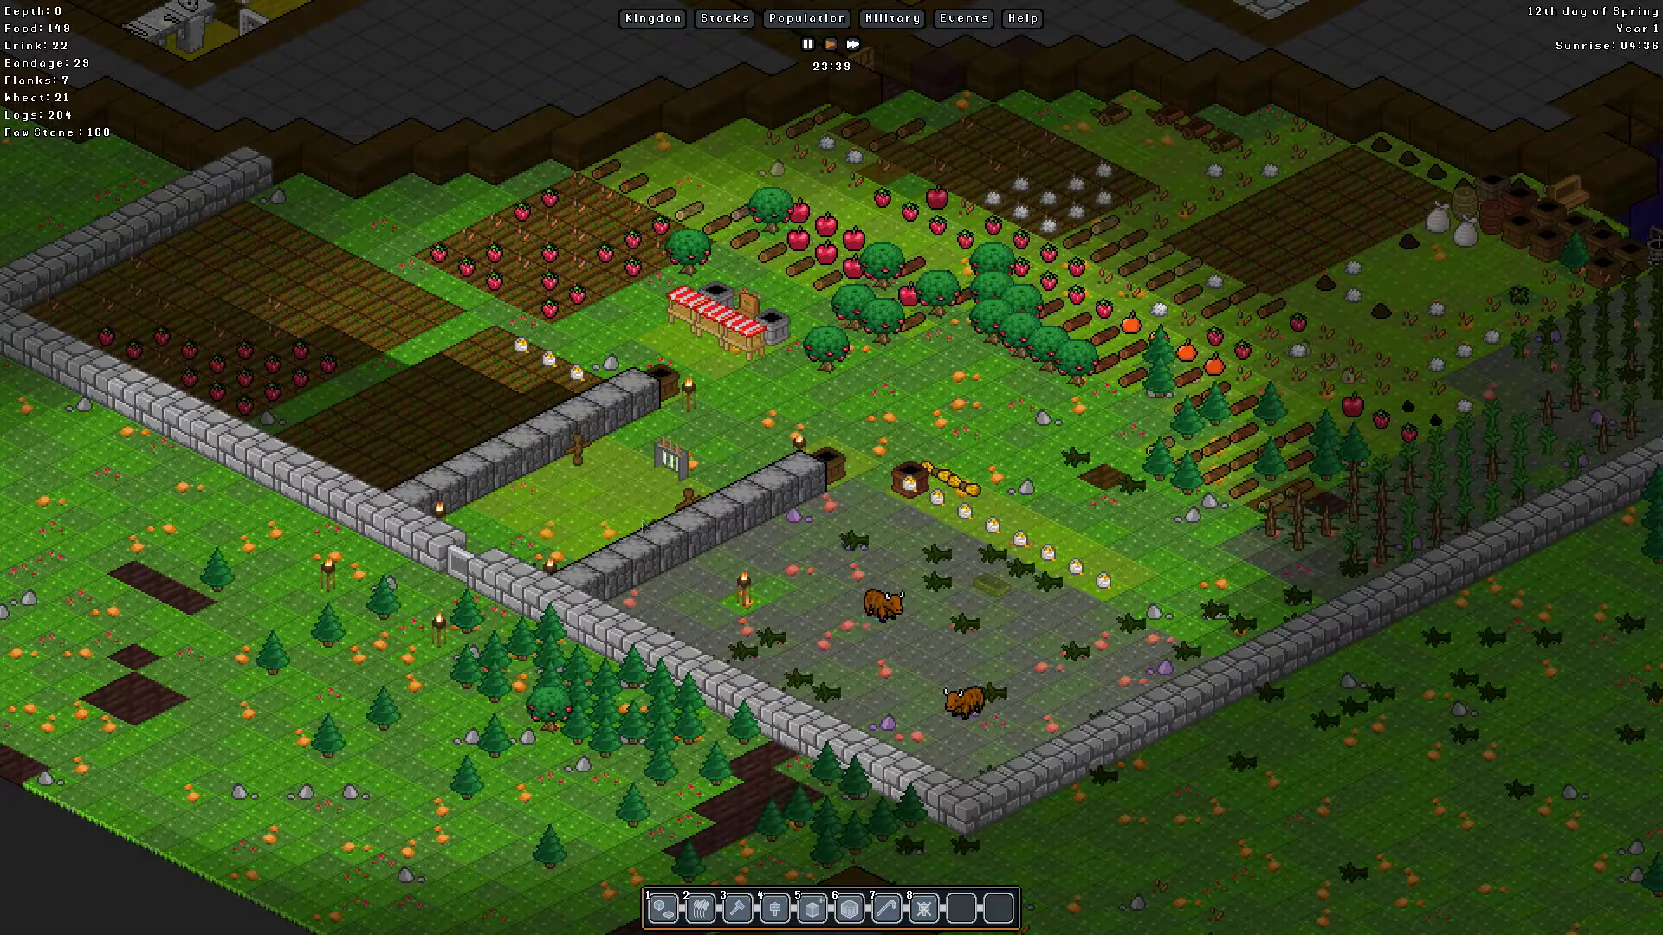
Step: Centre the workshop plateau and inspect the right stockpile tile holding the apple wood crate
key(a)
key(w)
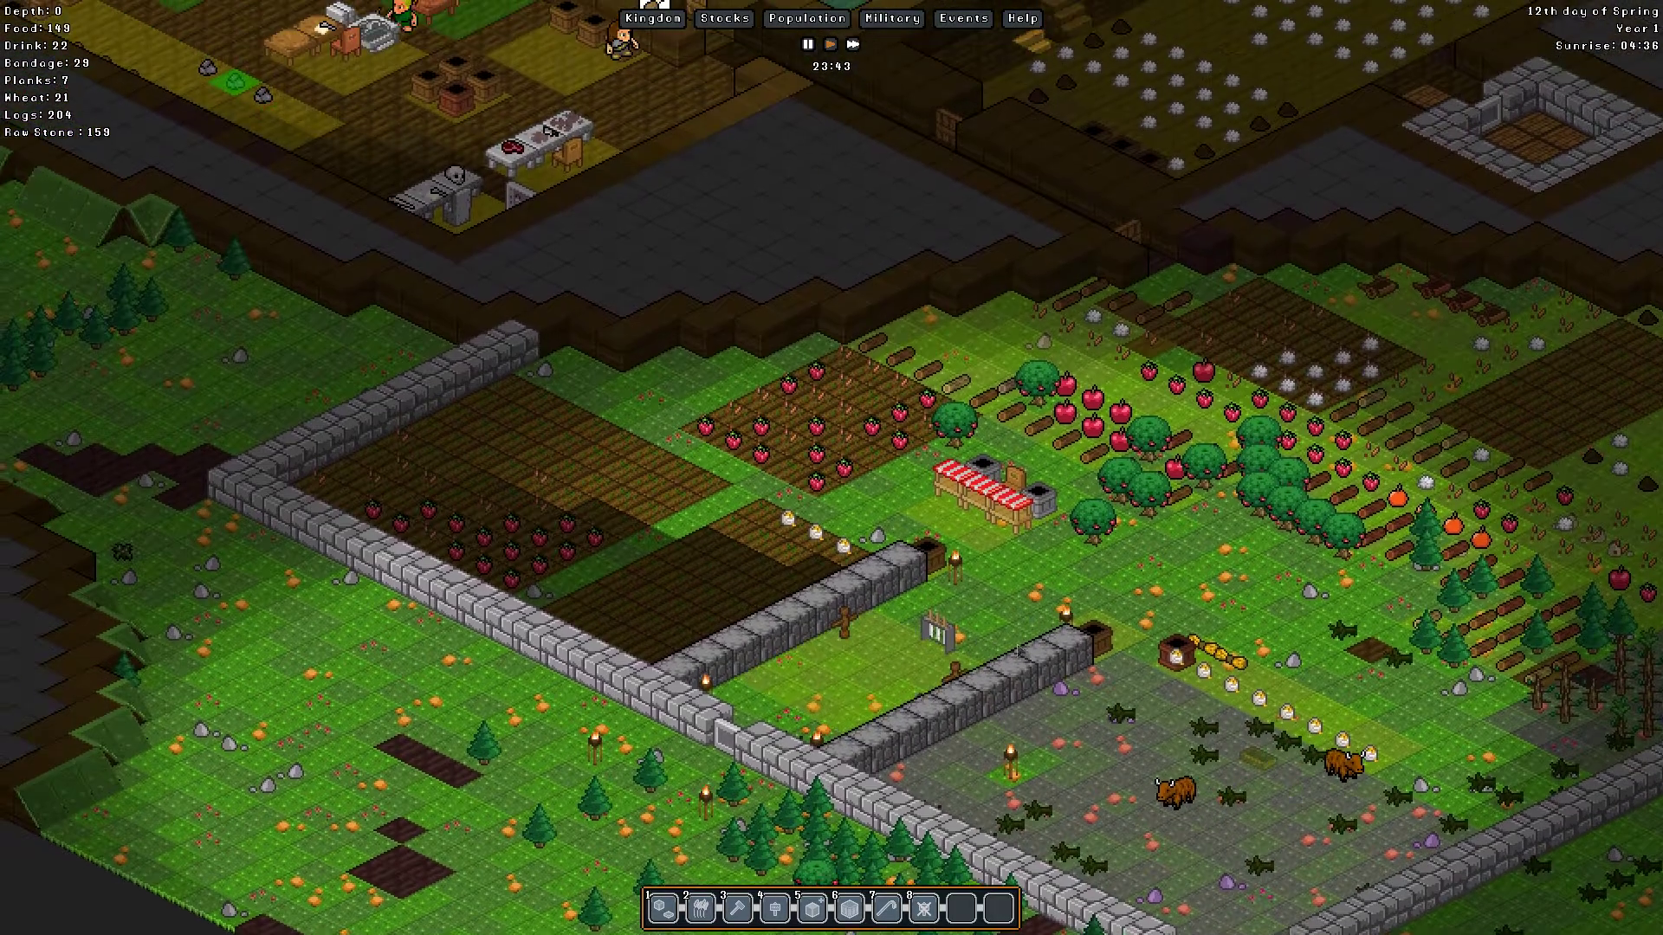
key(w)
key(w)
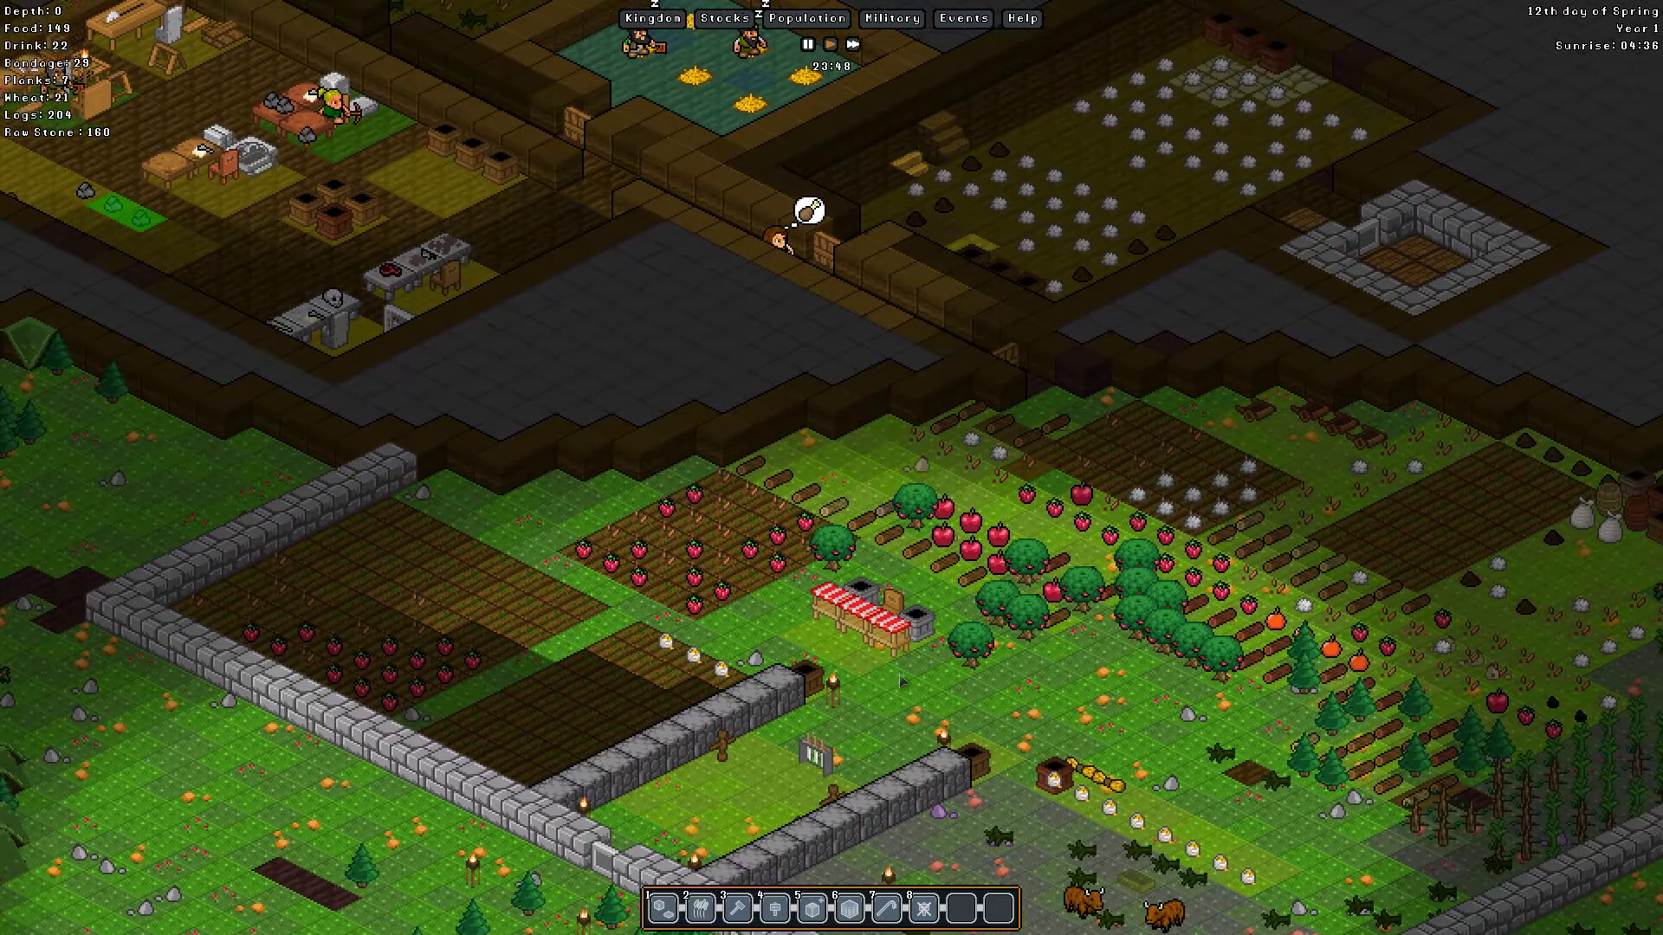
key(d)
key(w)
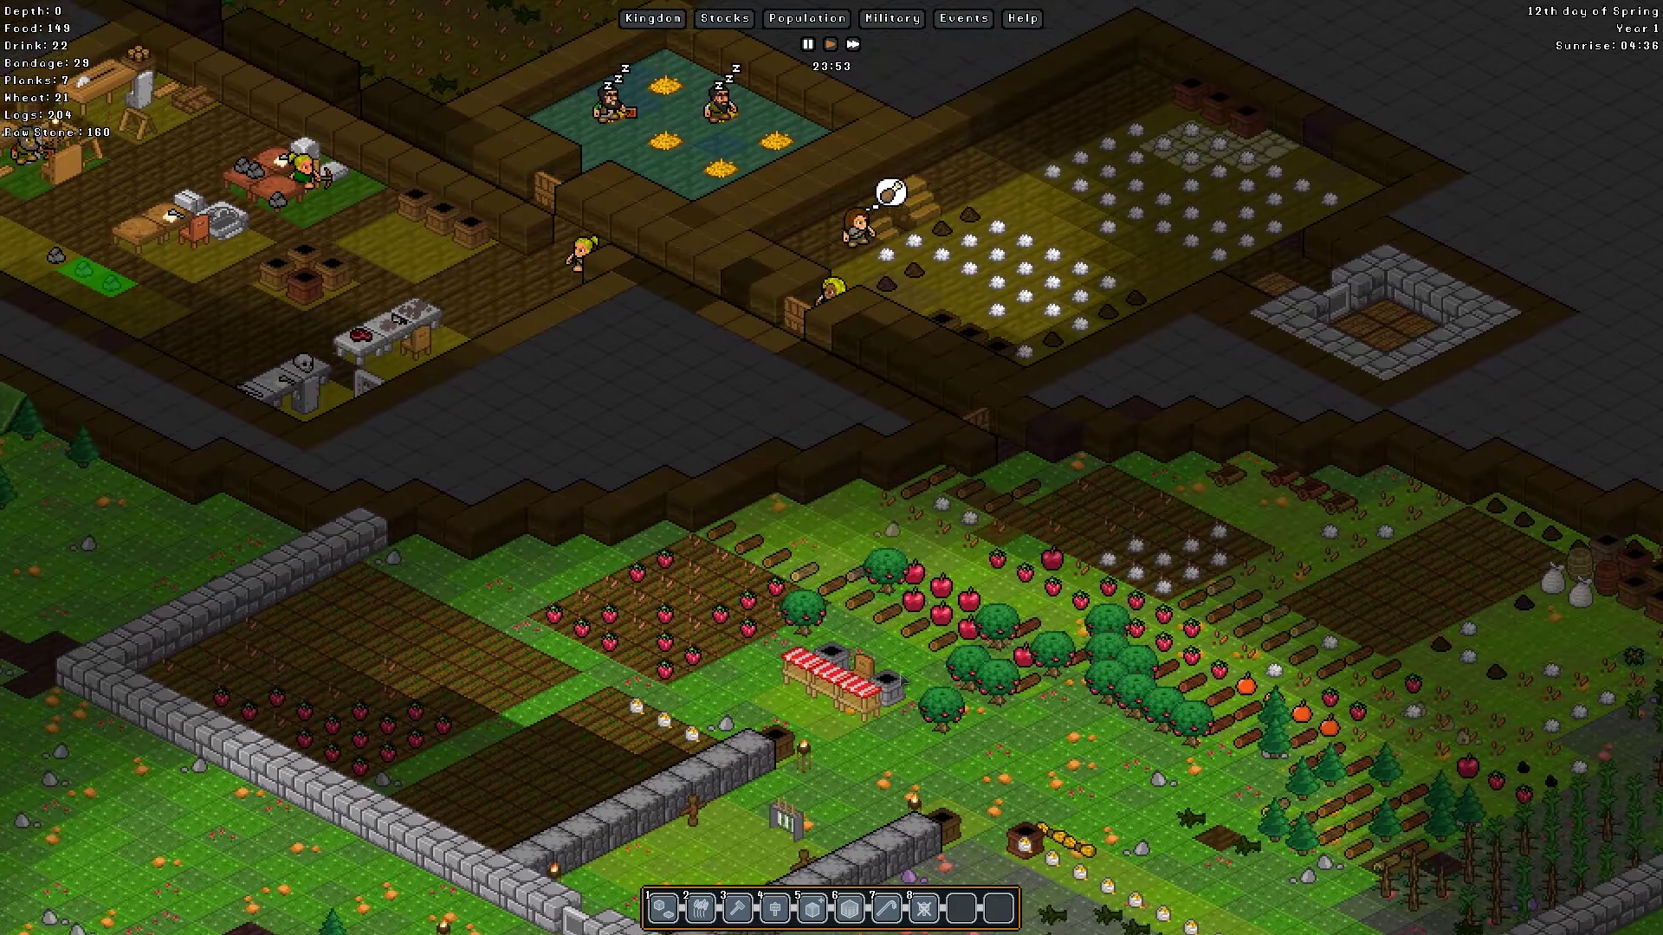
key(a)
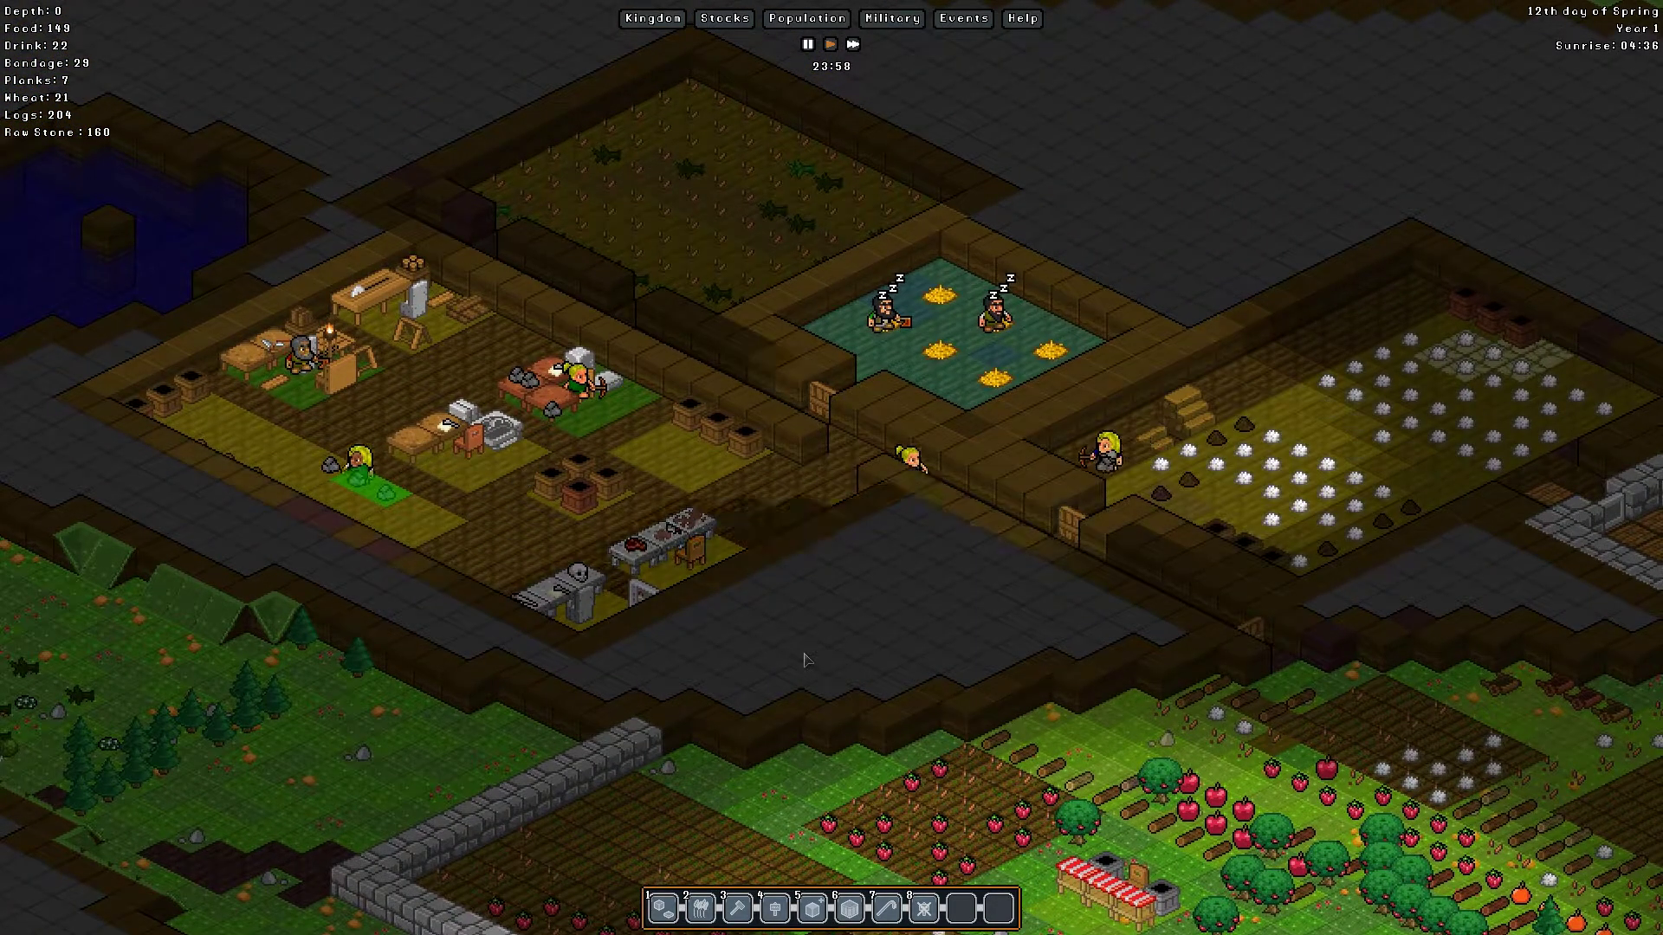
click(1365, 335)
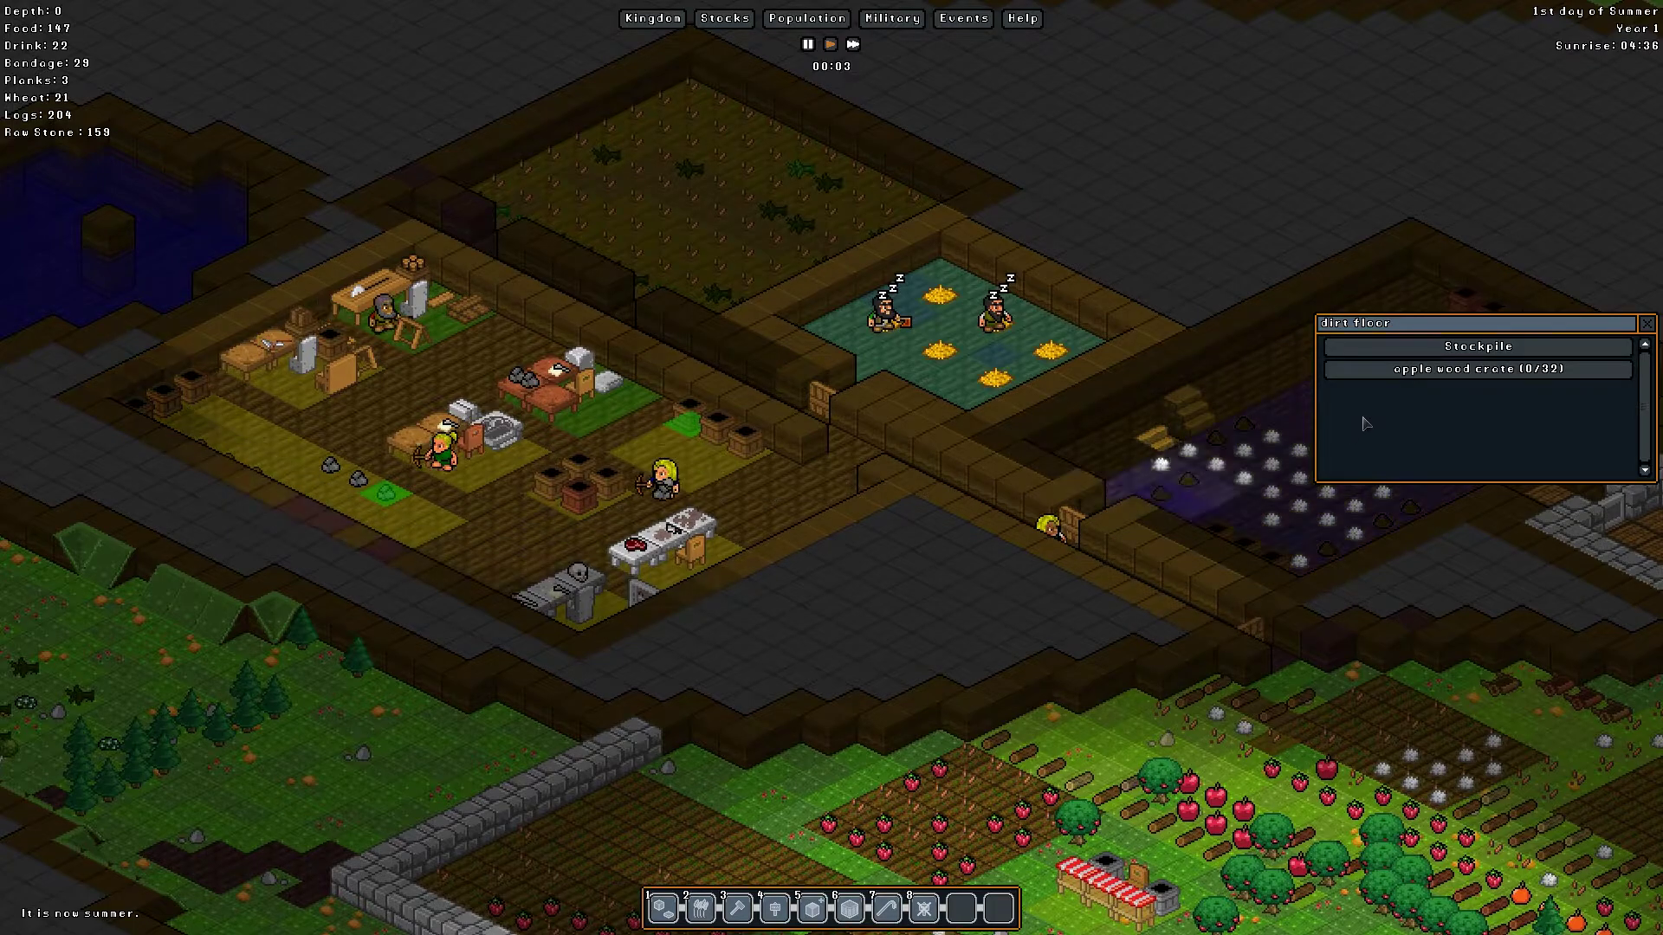
Step: Check the storage stockpile's stored weapons and tools and its accepted categories, then close it
click(1389, 345)
click(703, 336)
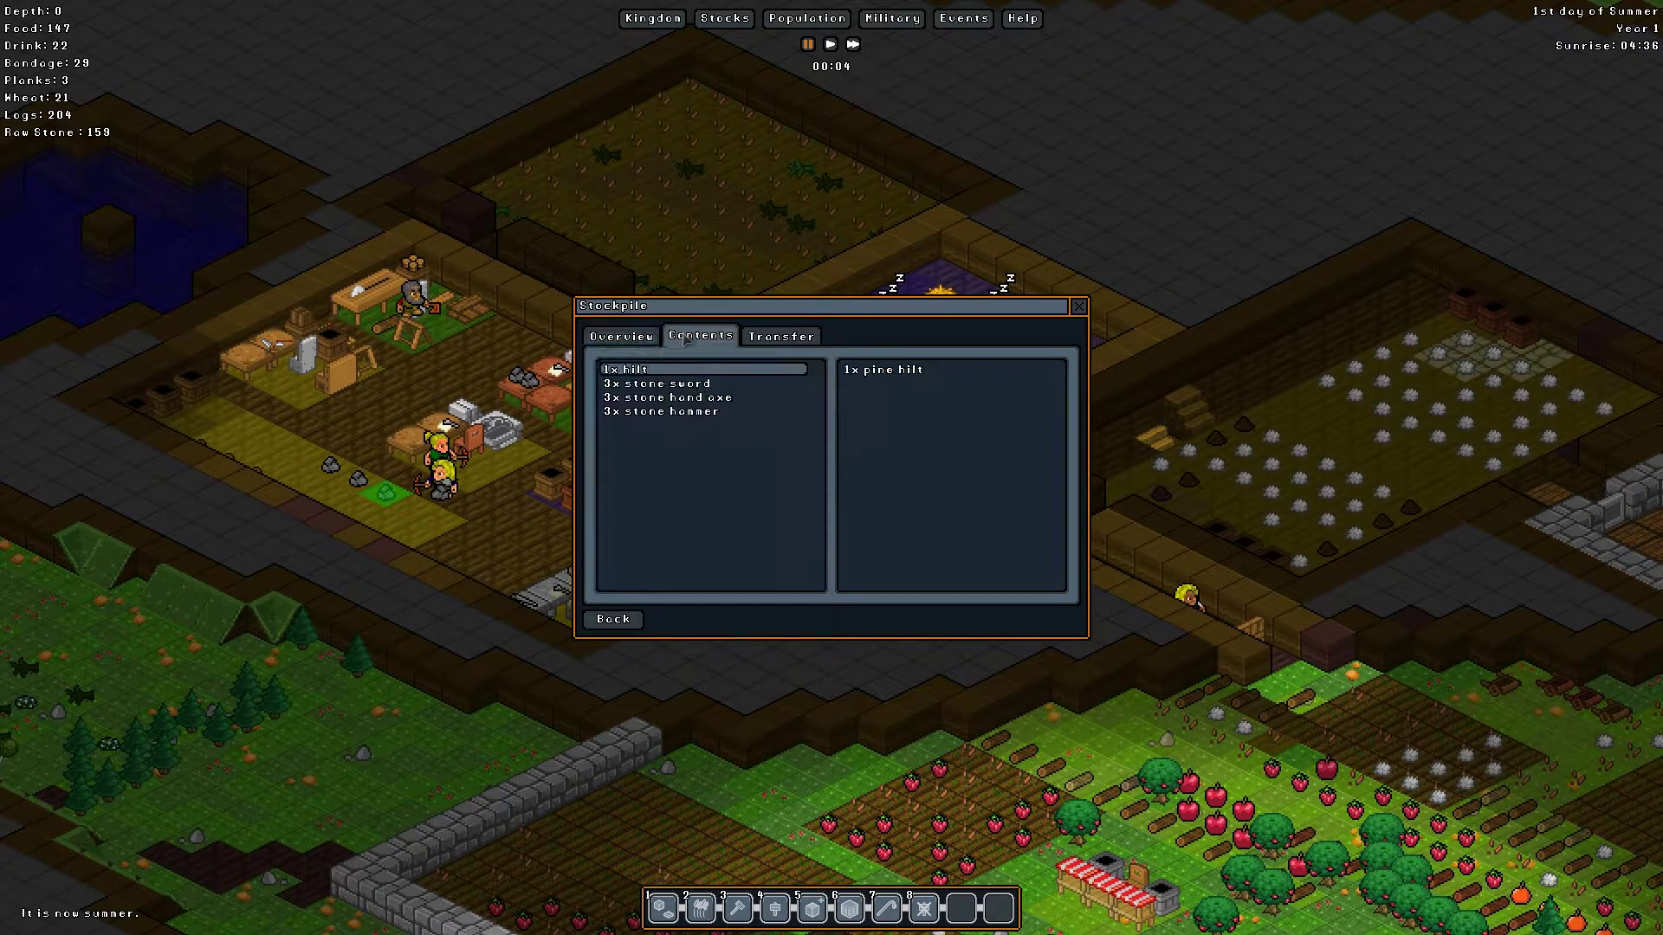
click(638, 342)
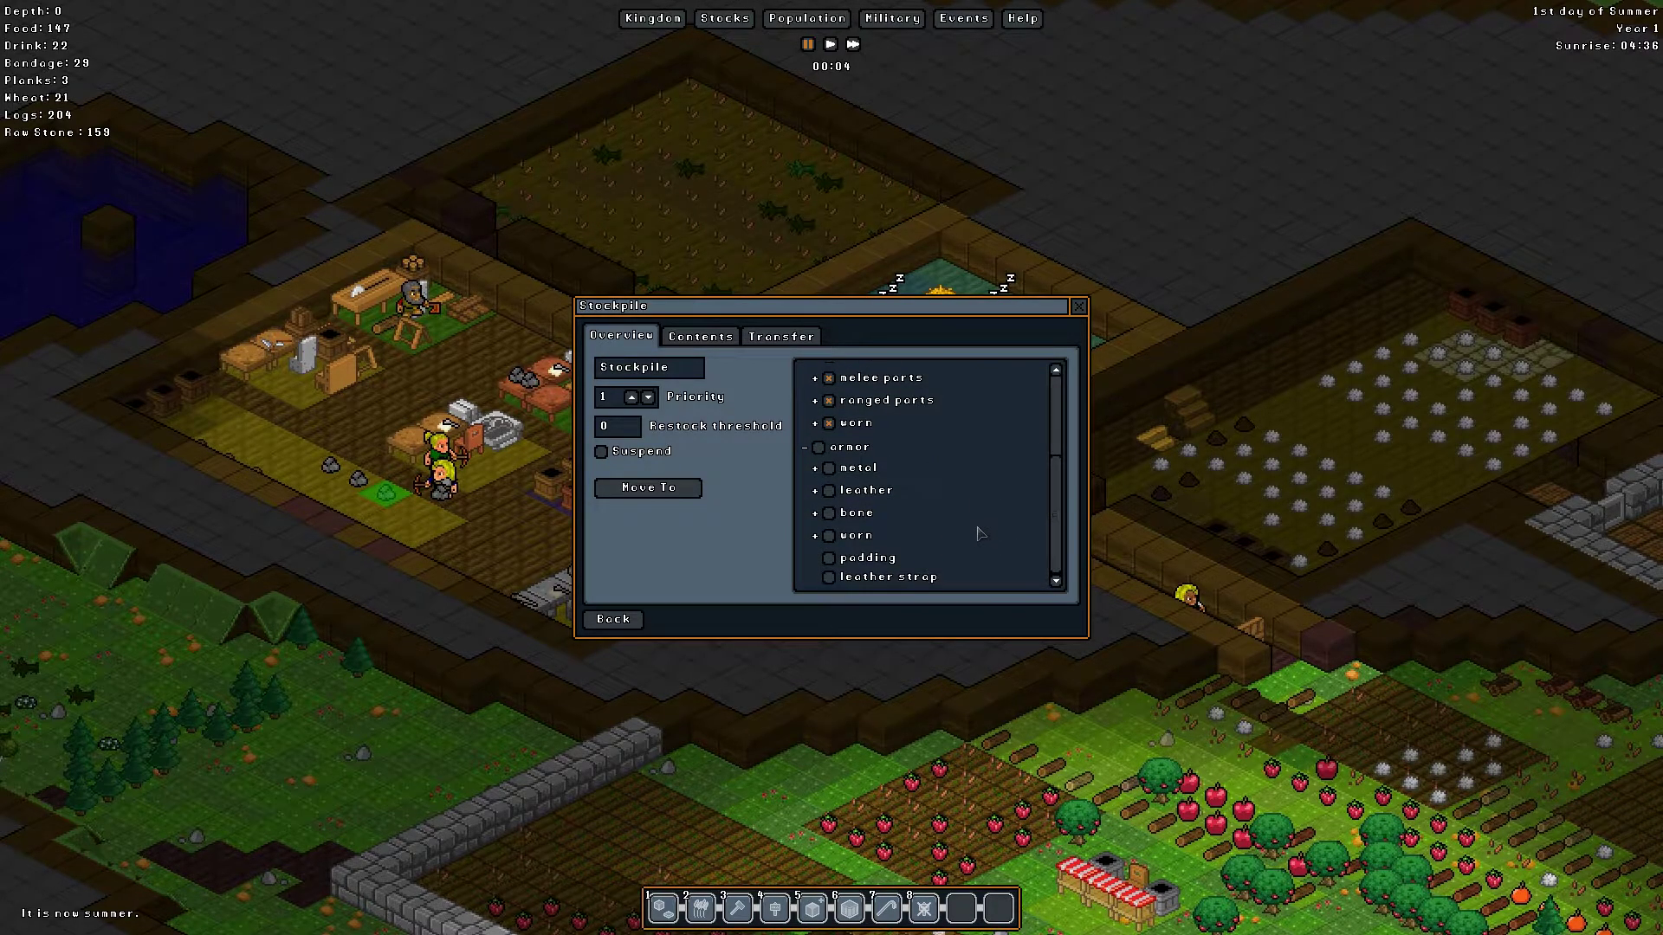
click(1079, 306)
key(s)
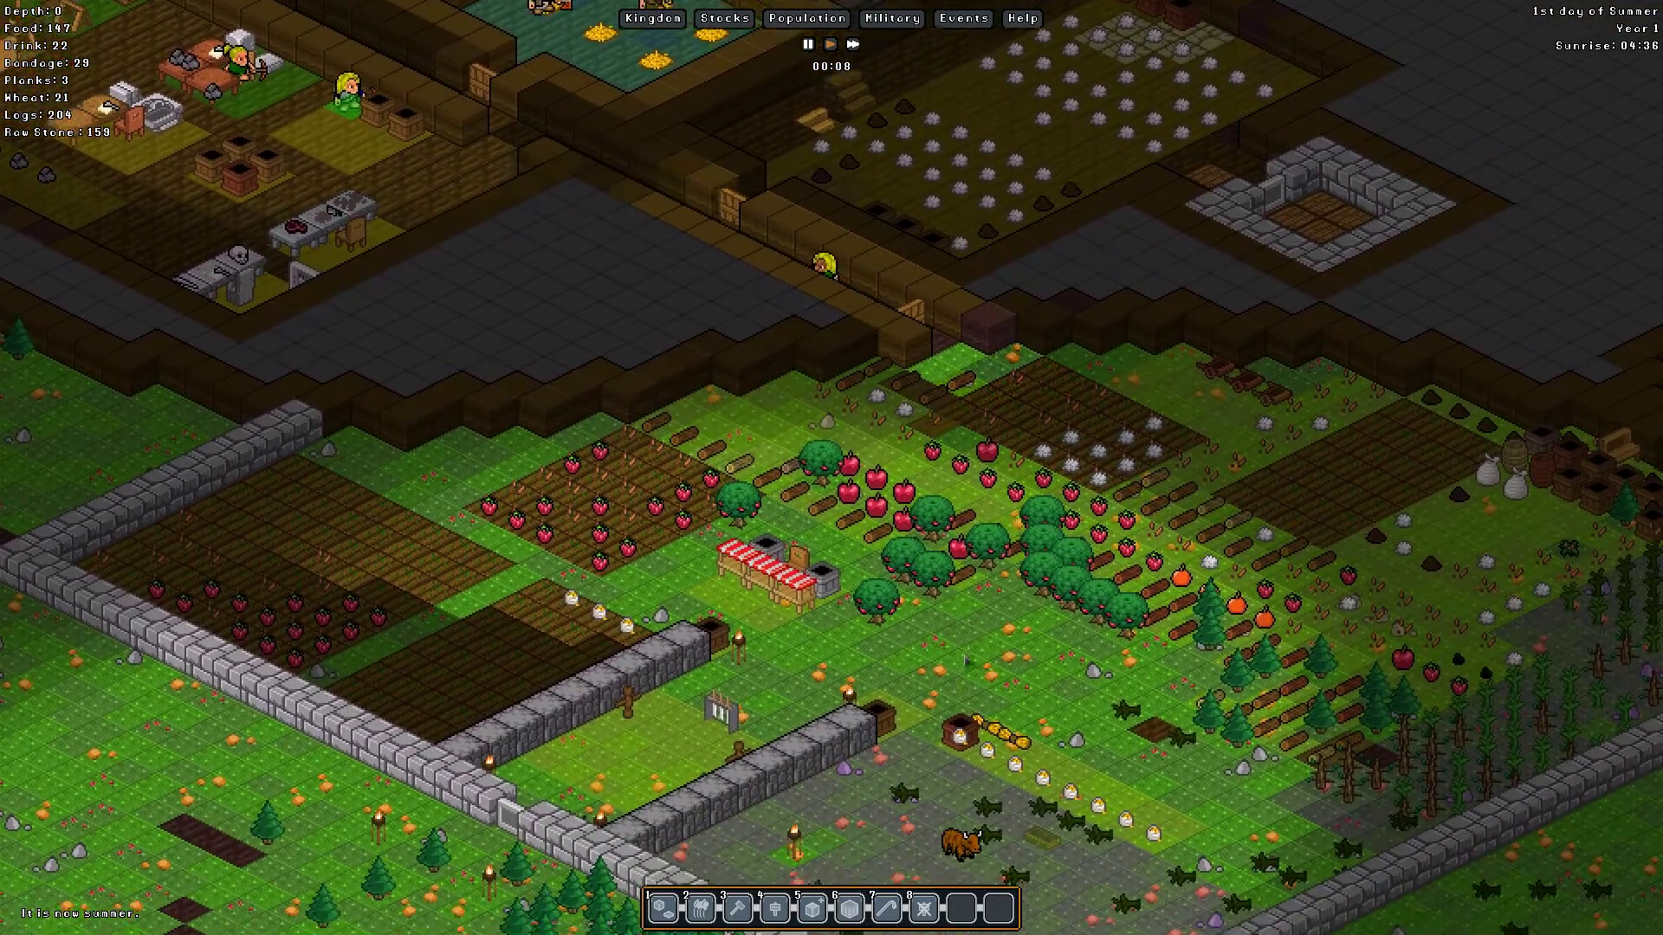
Step: Inspect the orchard tile with the pine crate and review its stockpile Overview settings
key(s)
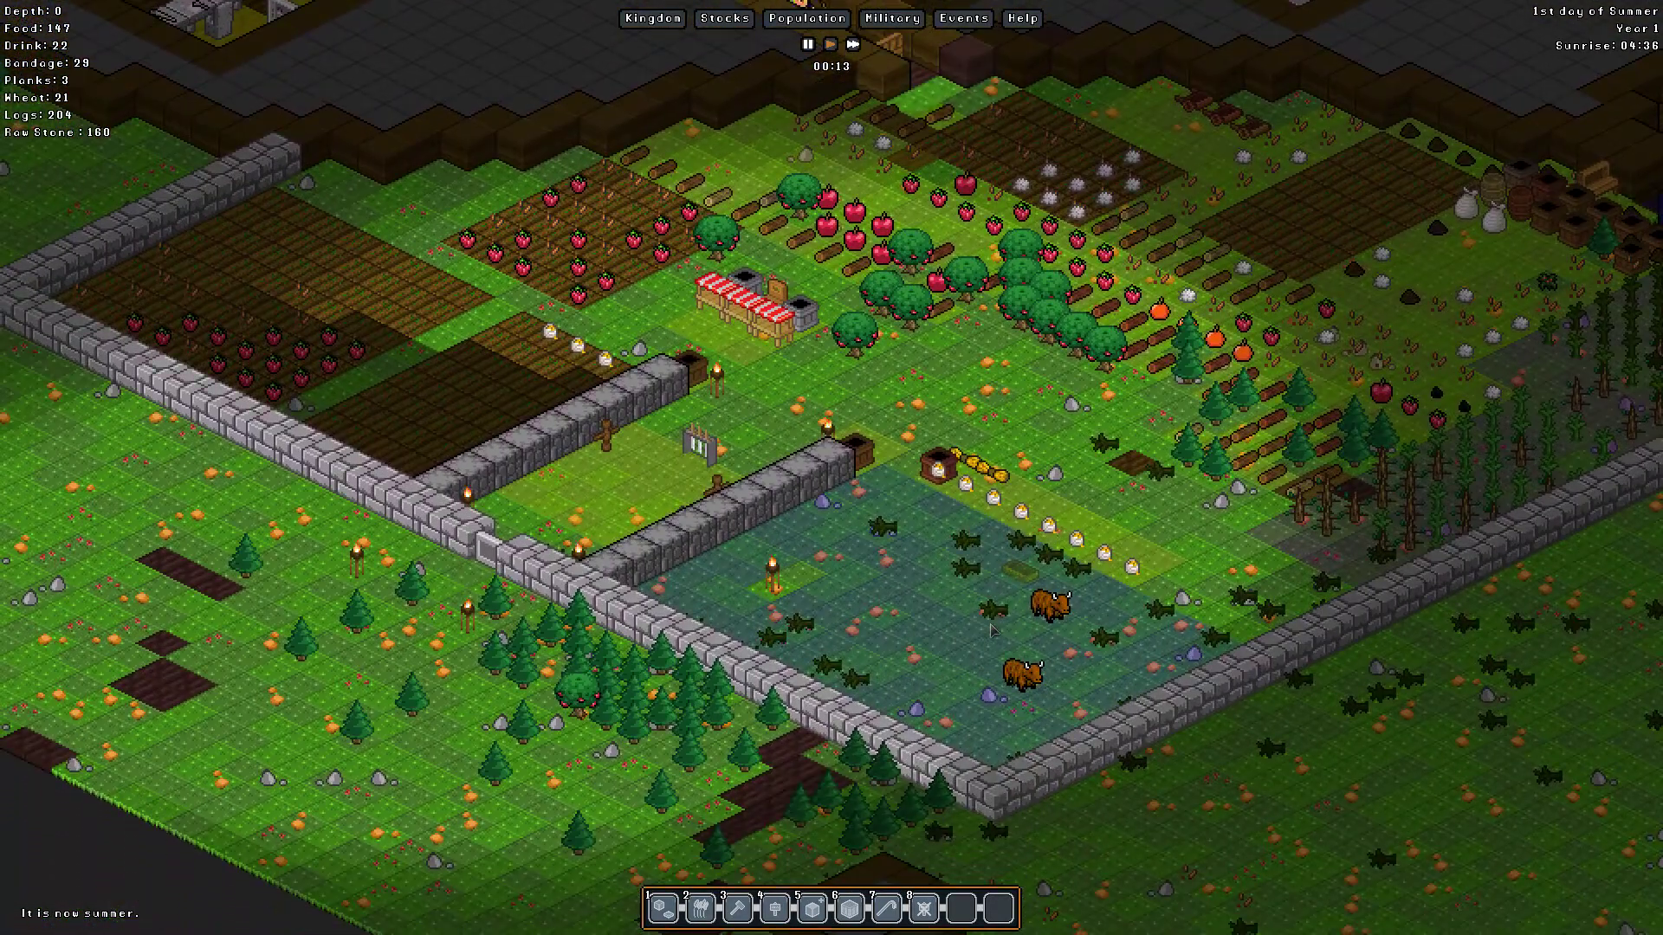
key(w)
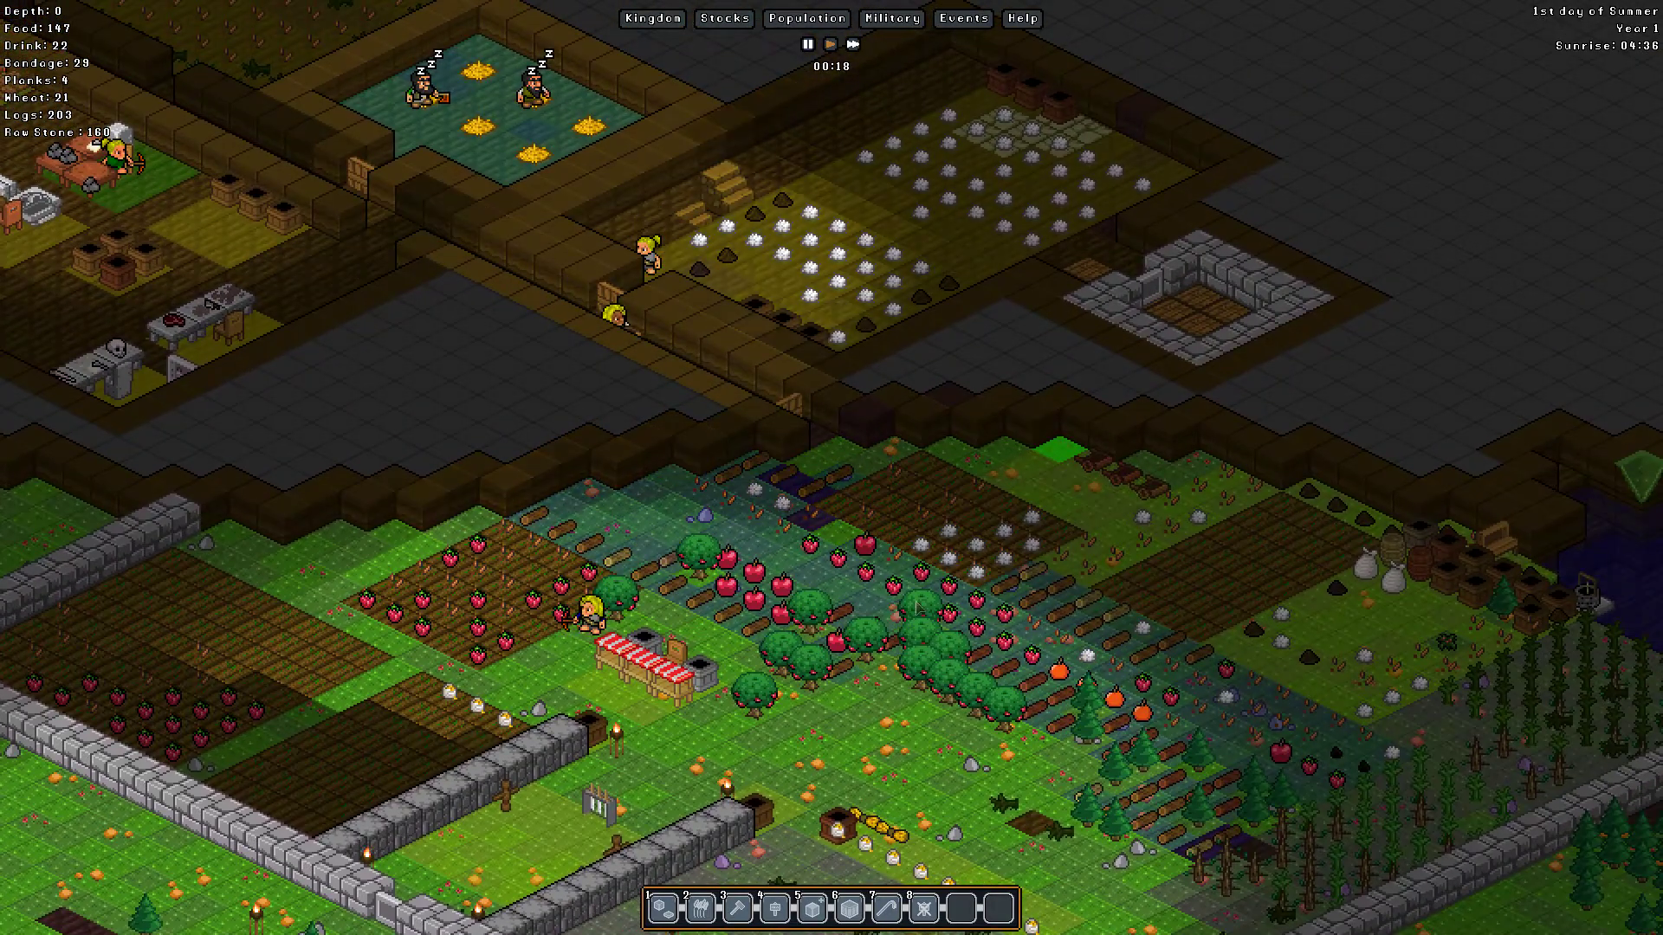
key(a)
click(1369, 374)
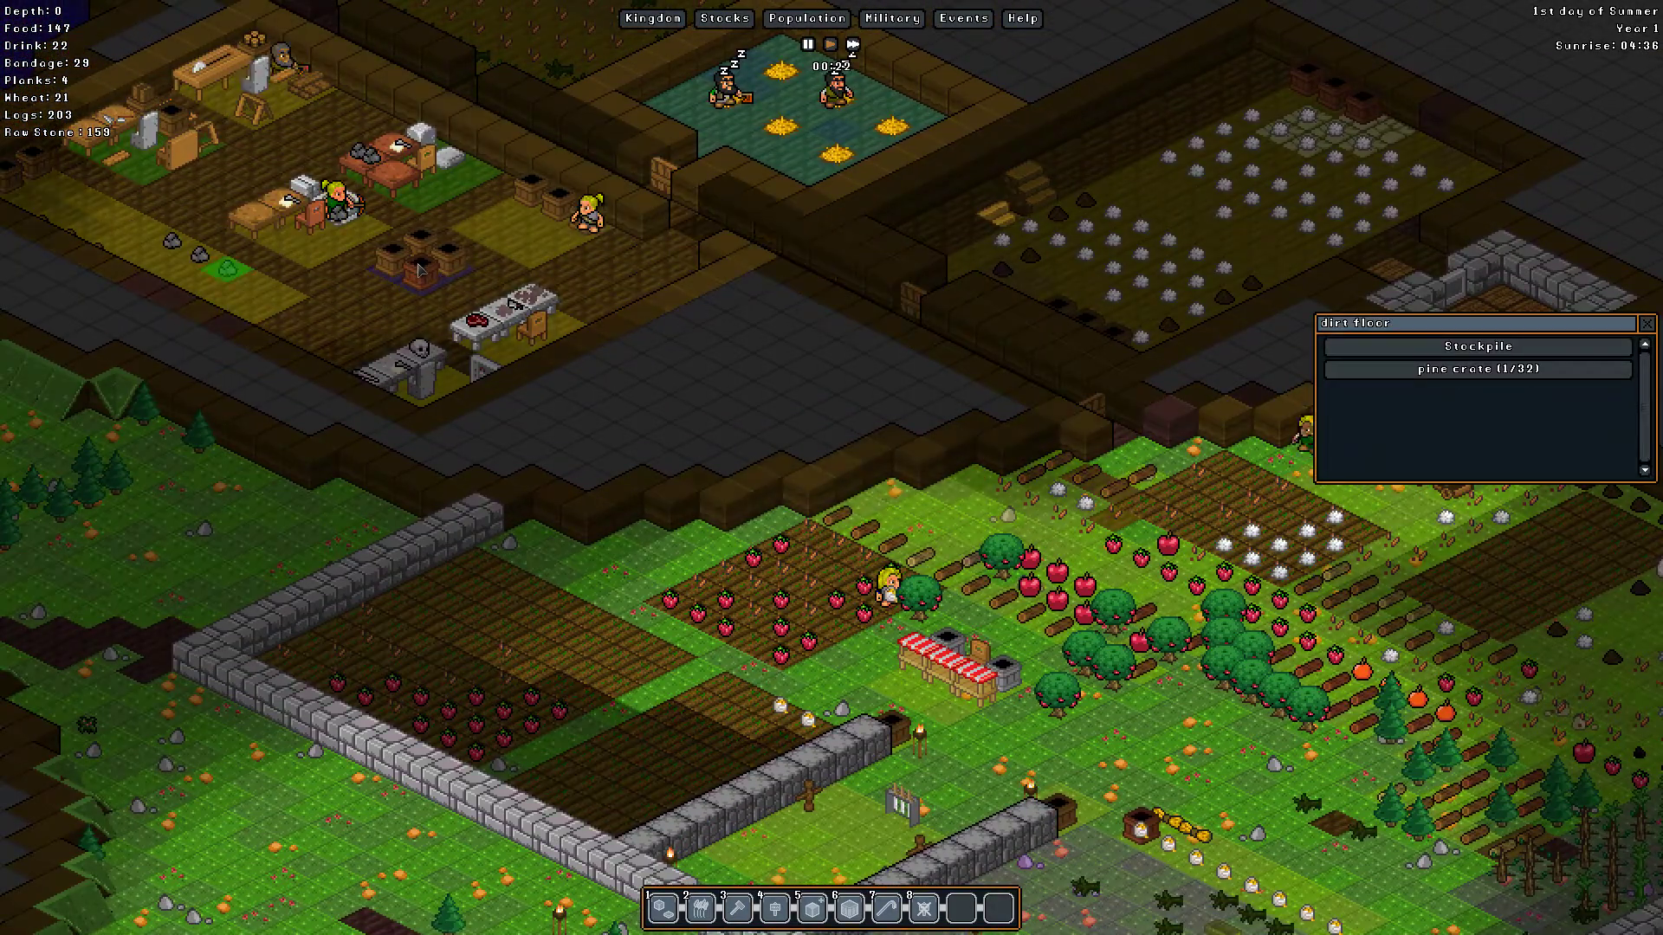
click(1371, 348)
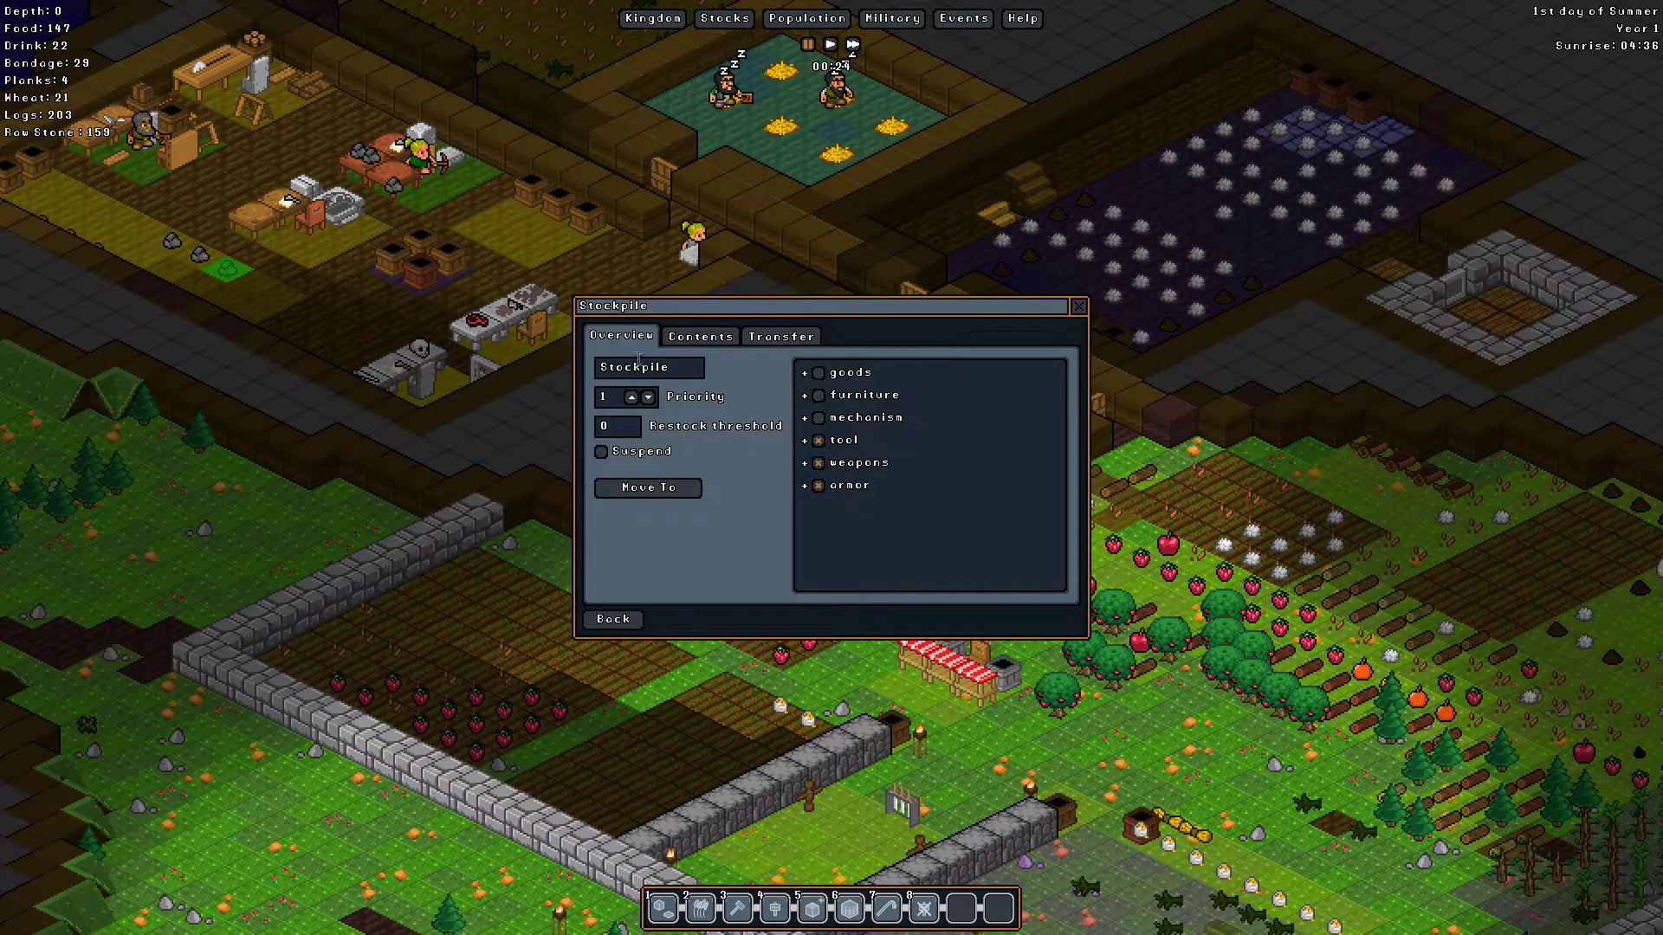
click(1078, 307)
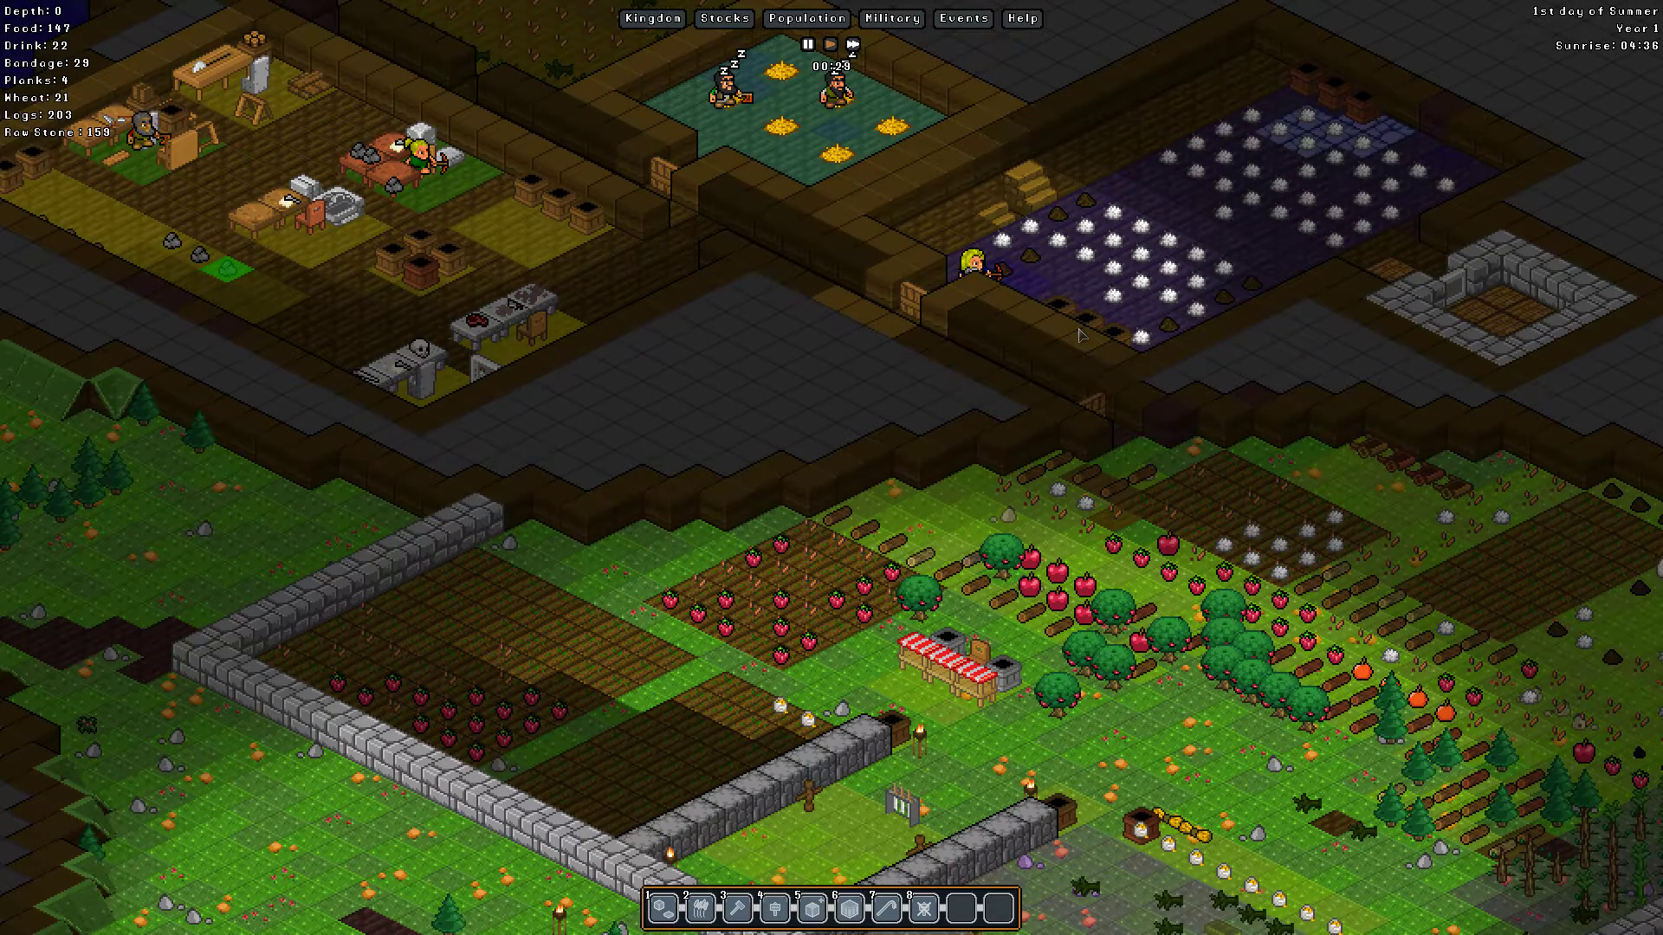
key(s)
Step: Pan over the southern farmland and walled pasture, then north to the western fortress rooms
key(d)
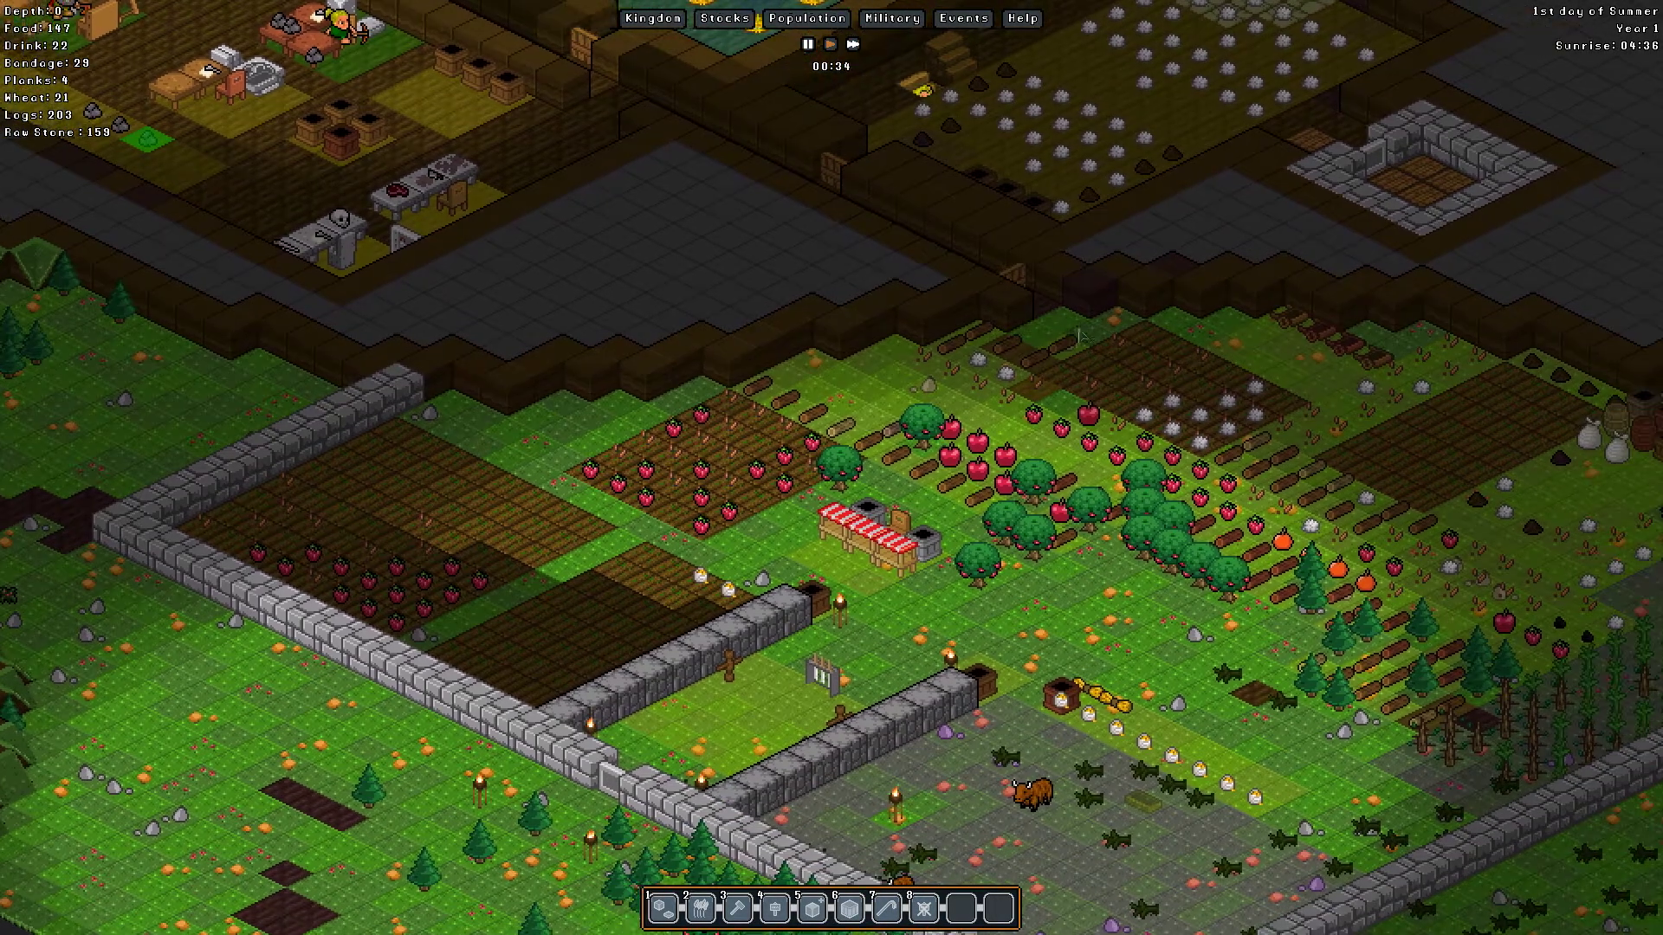
key(w)
key(s)
key(a)
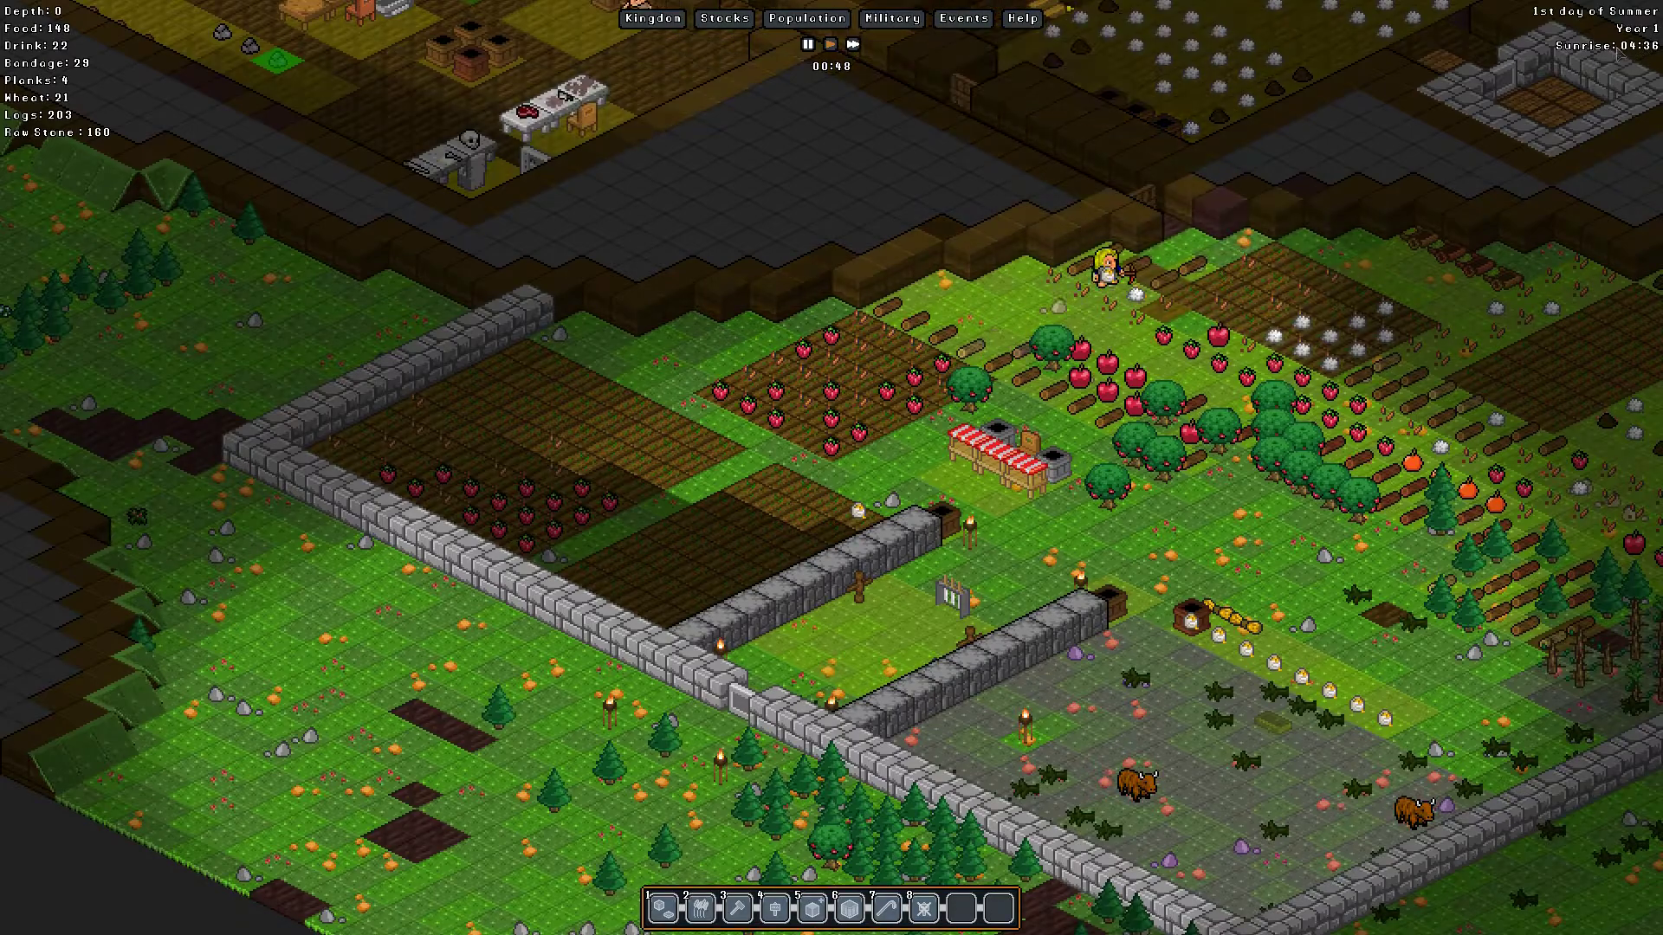
key(s)
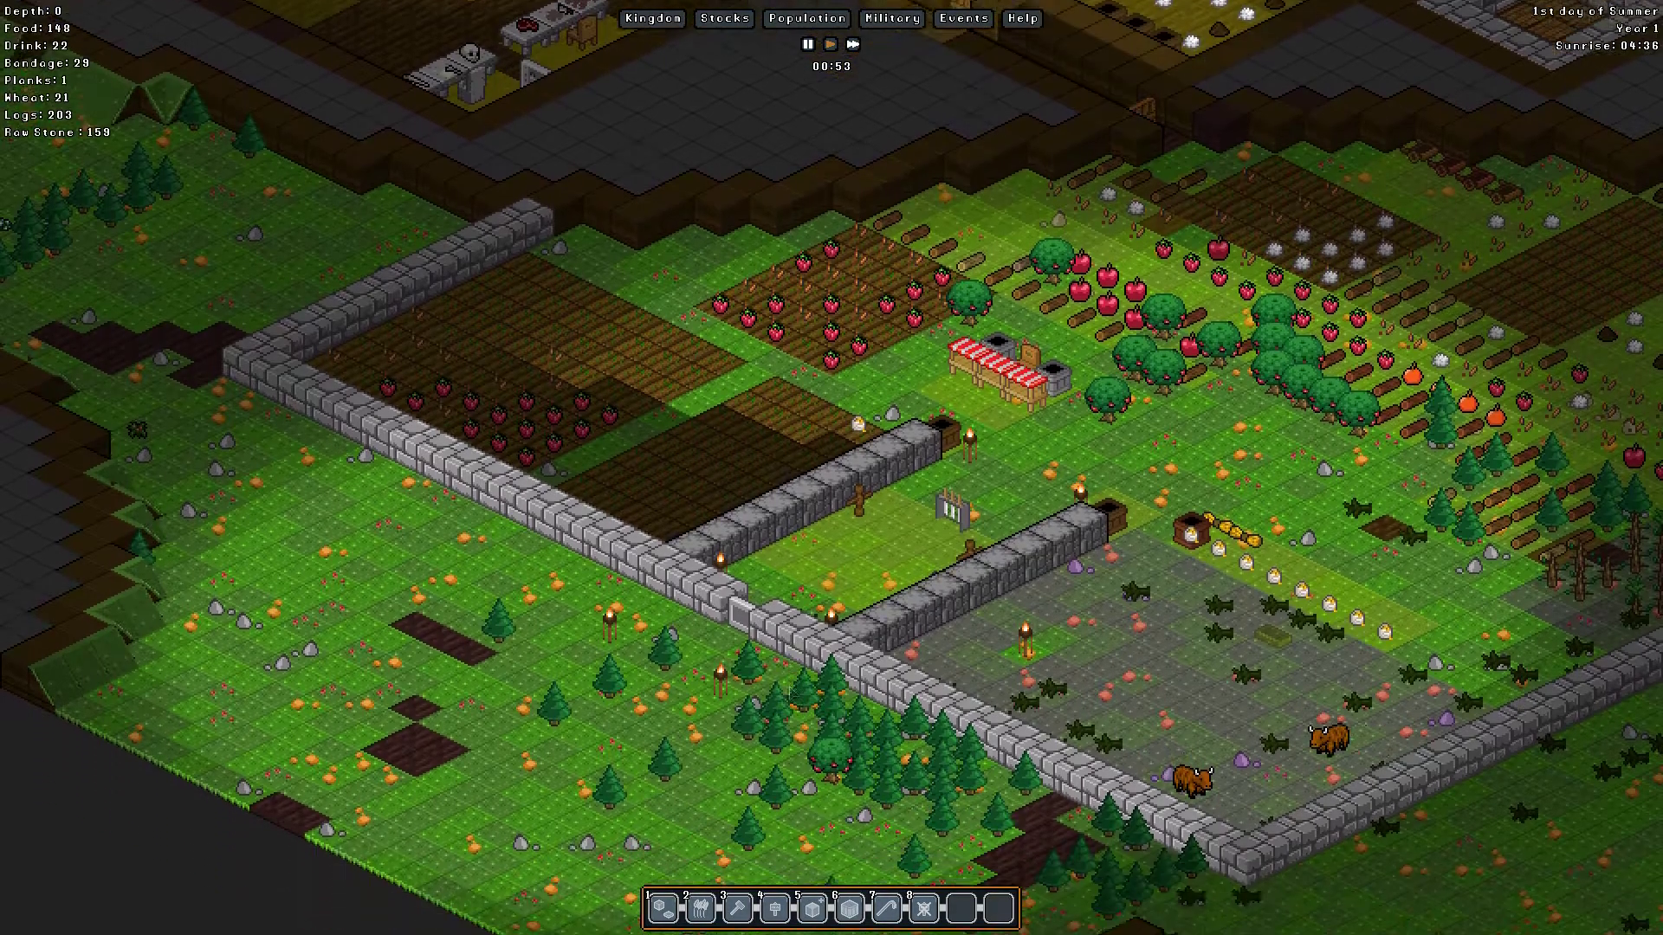
key(a)
key(s)
key(d)
key(s)
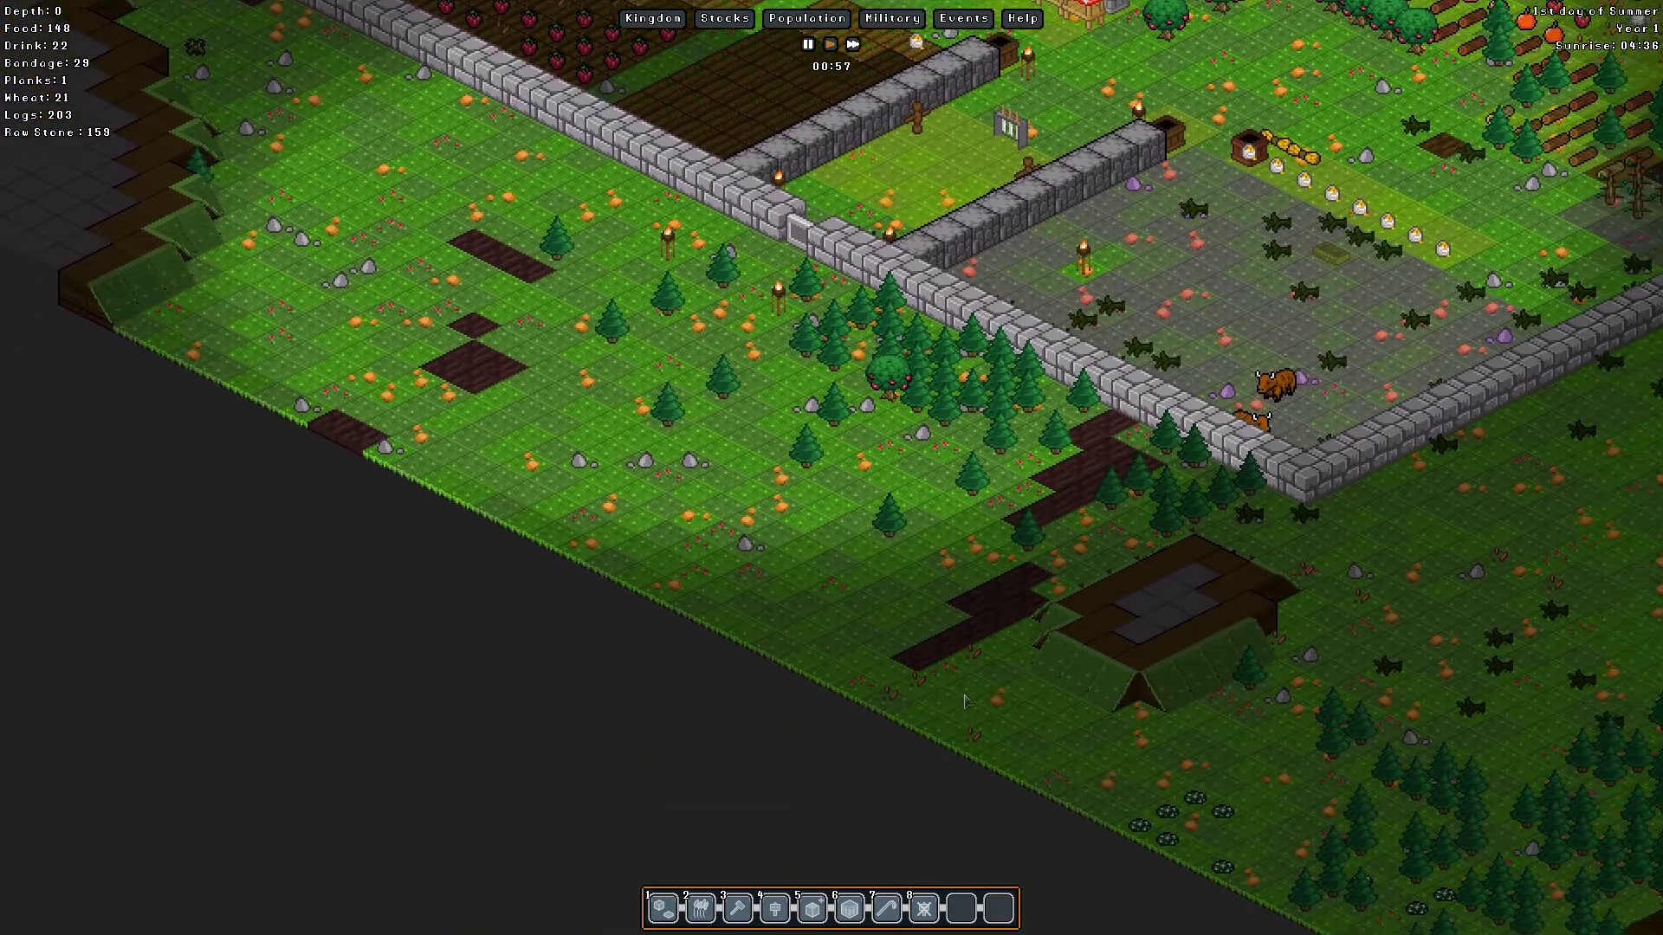
key(w)
key(d)
key(w)
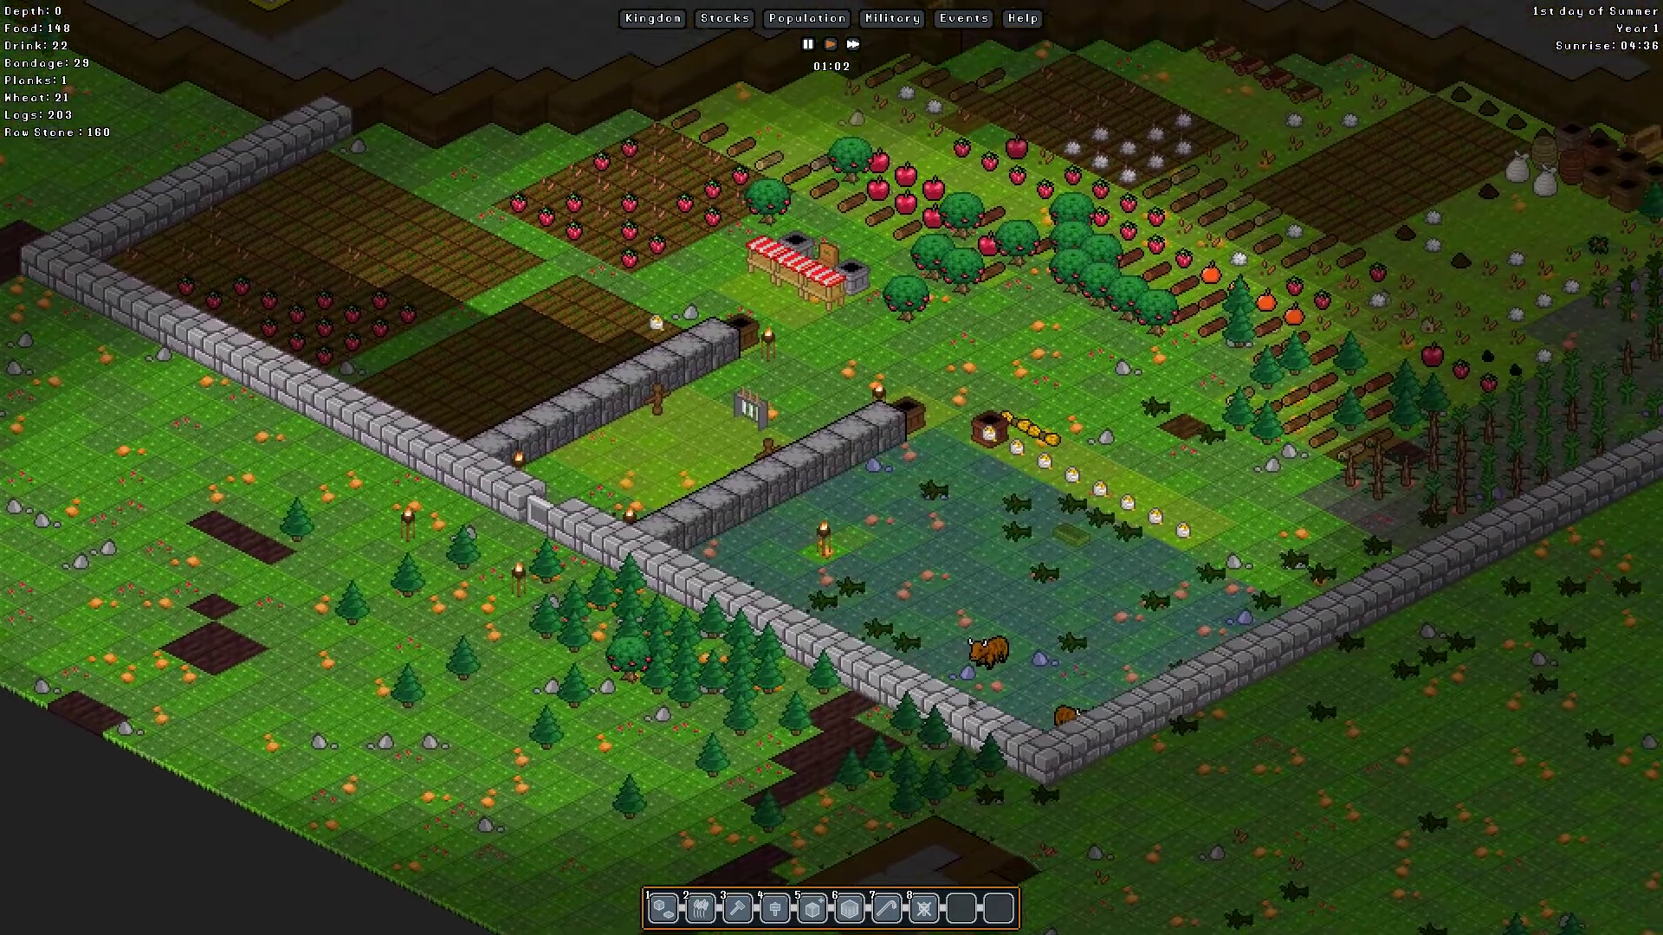
key(a)
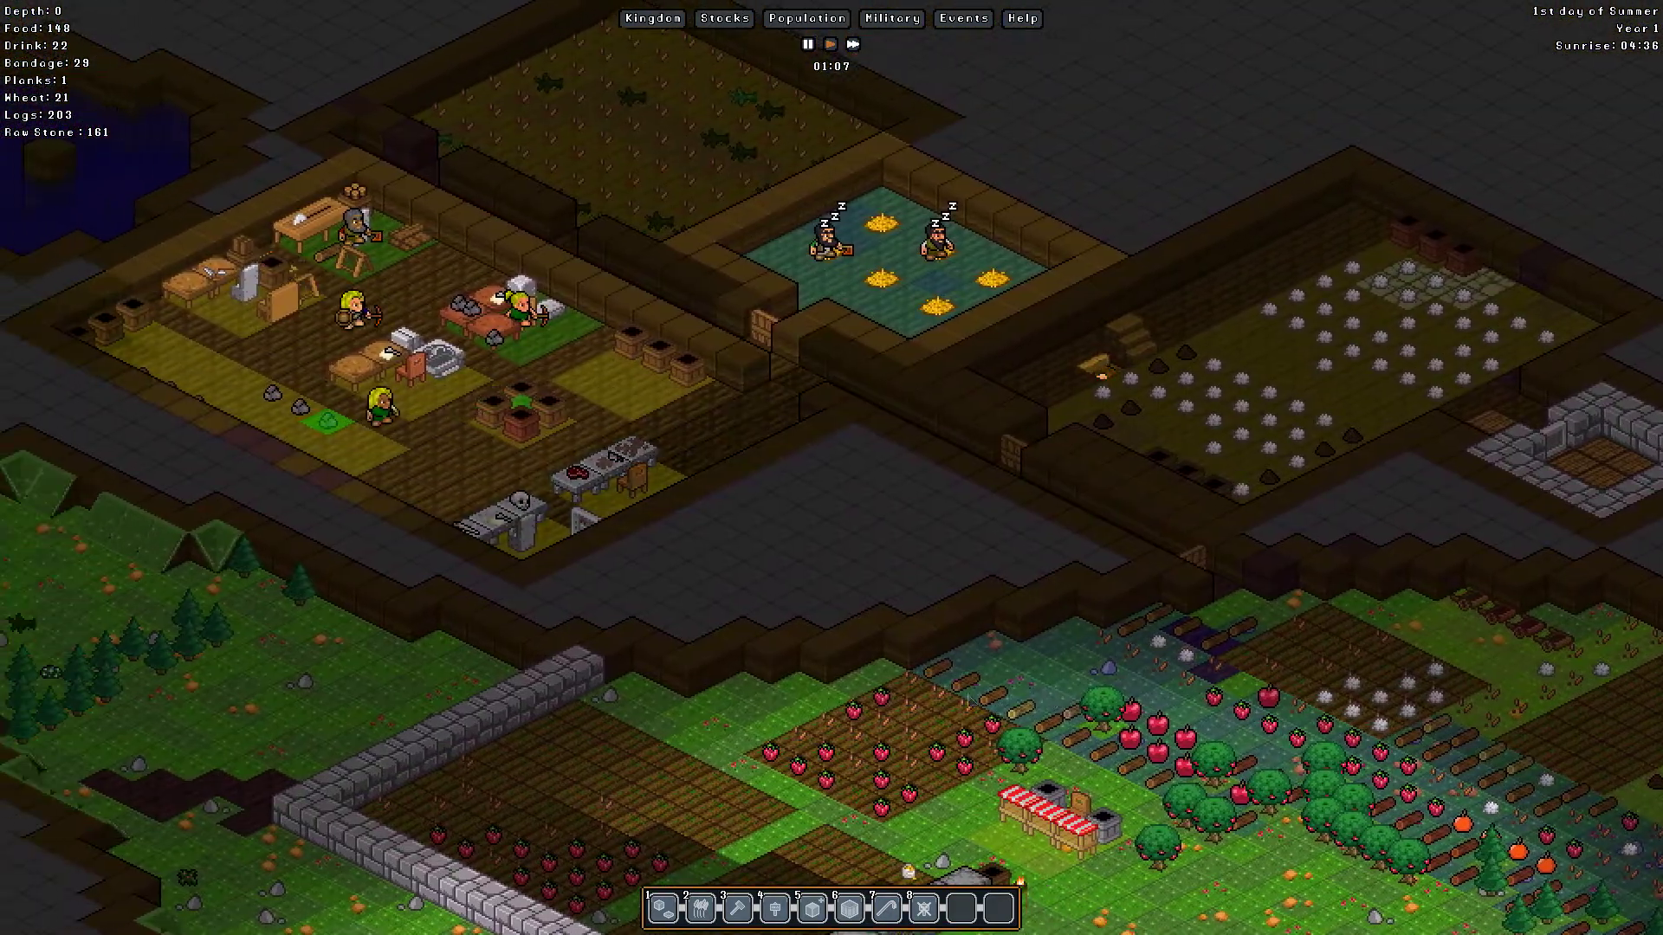
key(w)
Step: Pan back south over the pasture, then up to the northern rooms and western workshops
key(s)
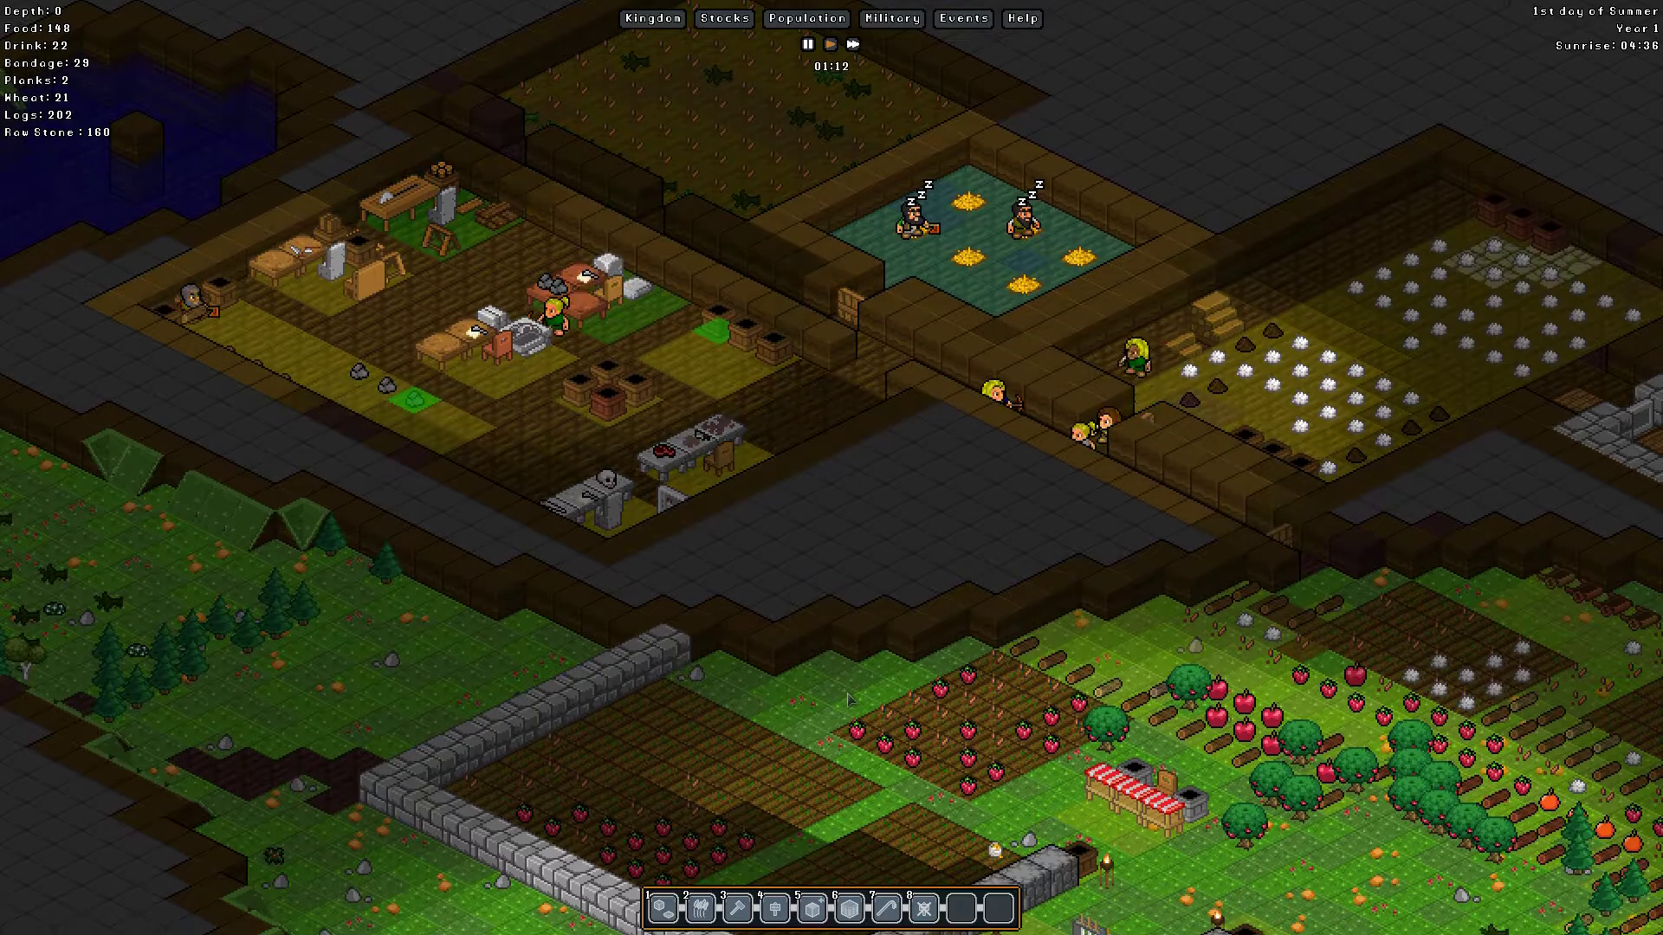
key(d)
key(s)
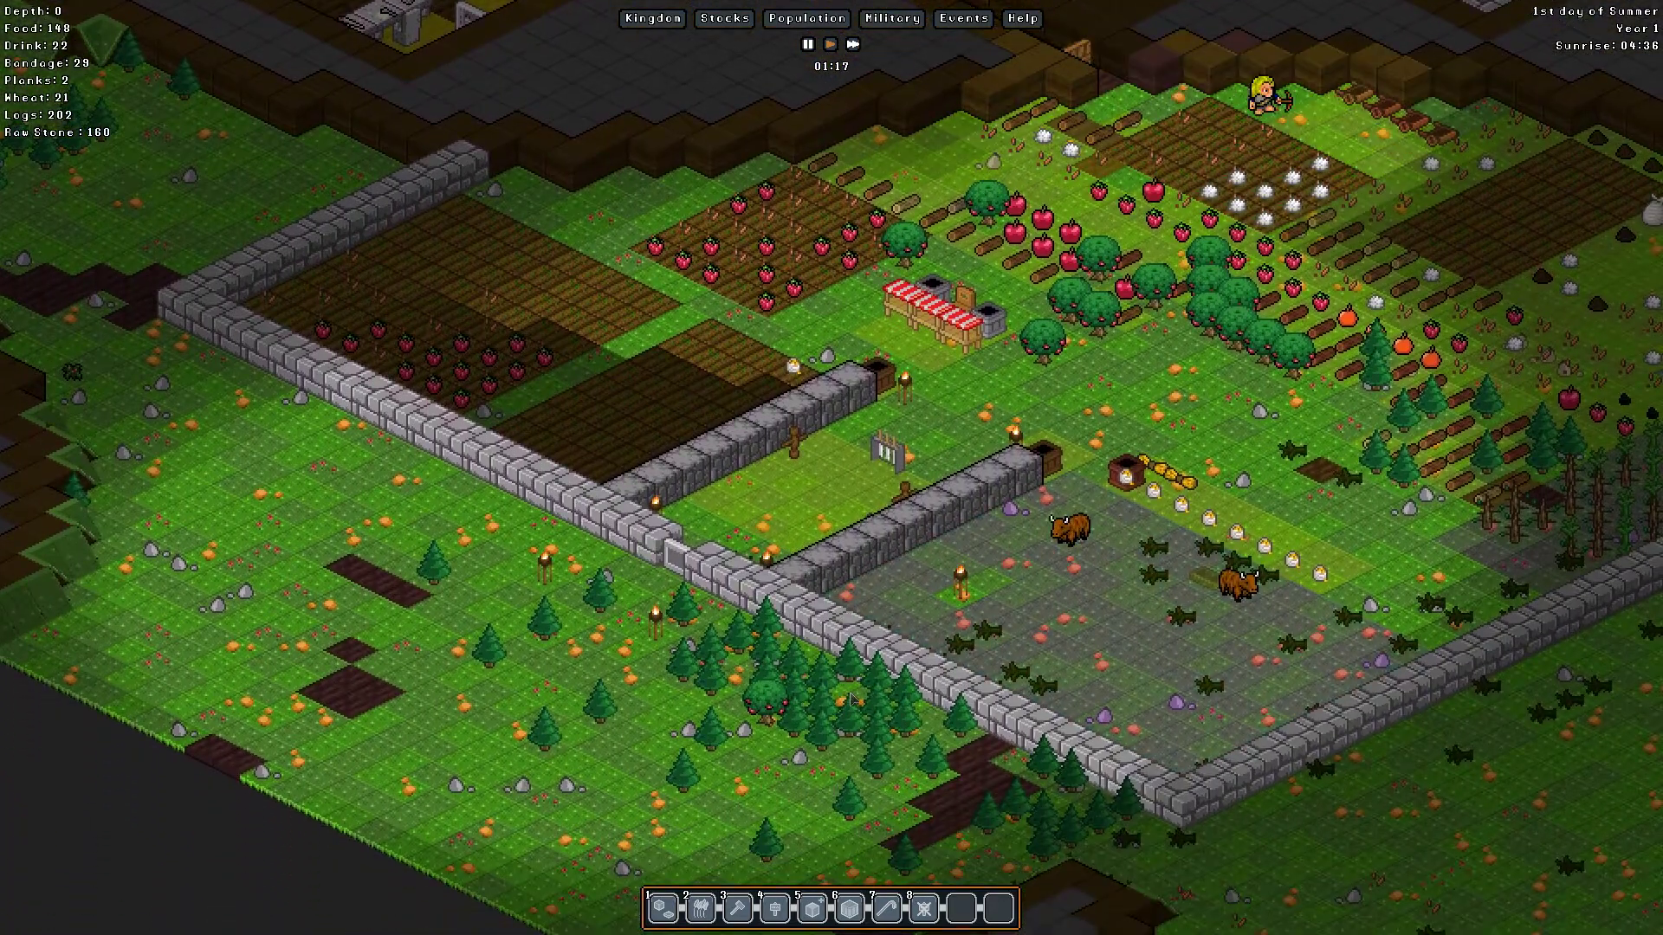
key(a)
key(s)
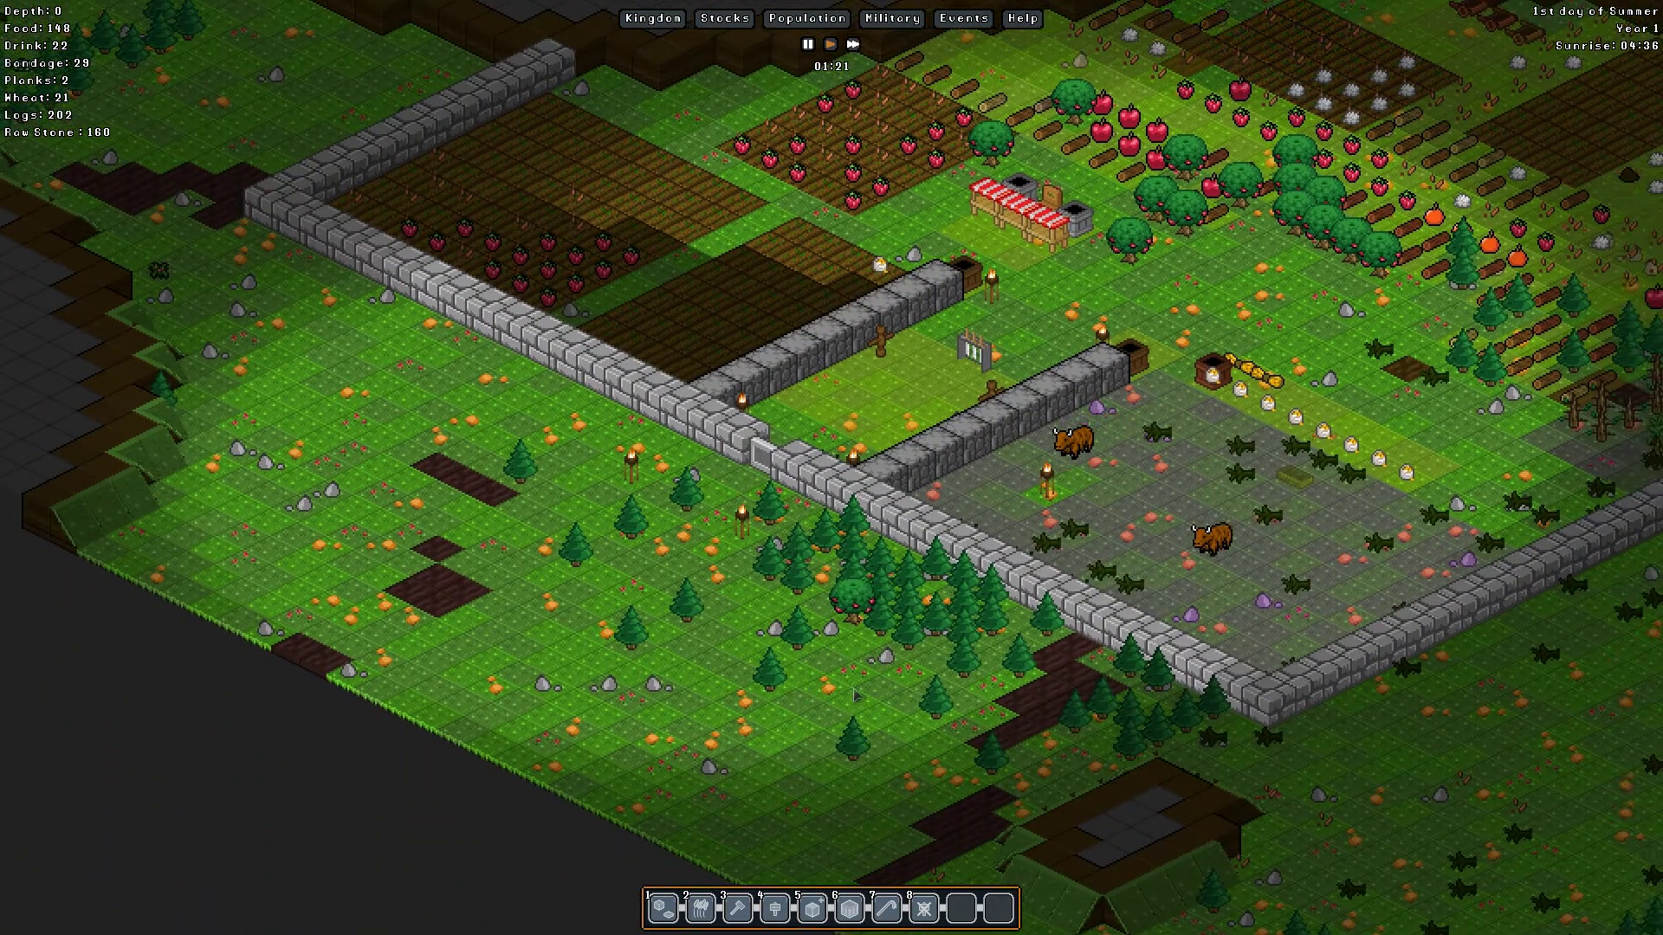
key(a)
key(w)
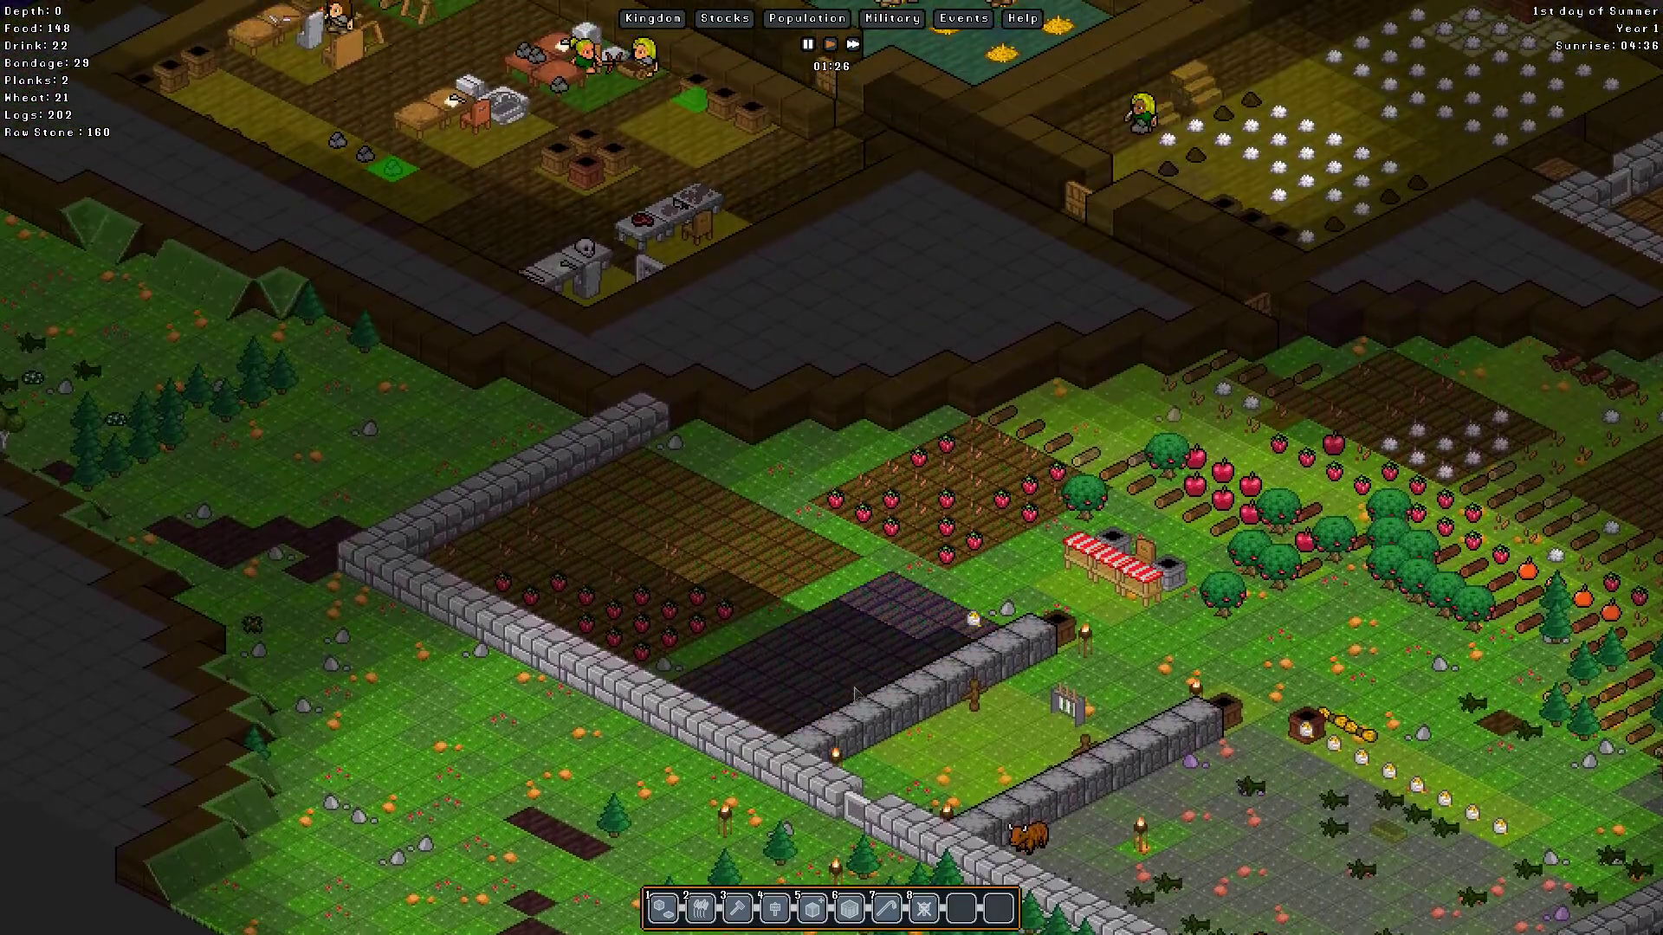
key(d)
key(d)
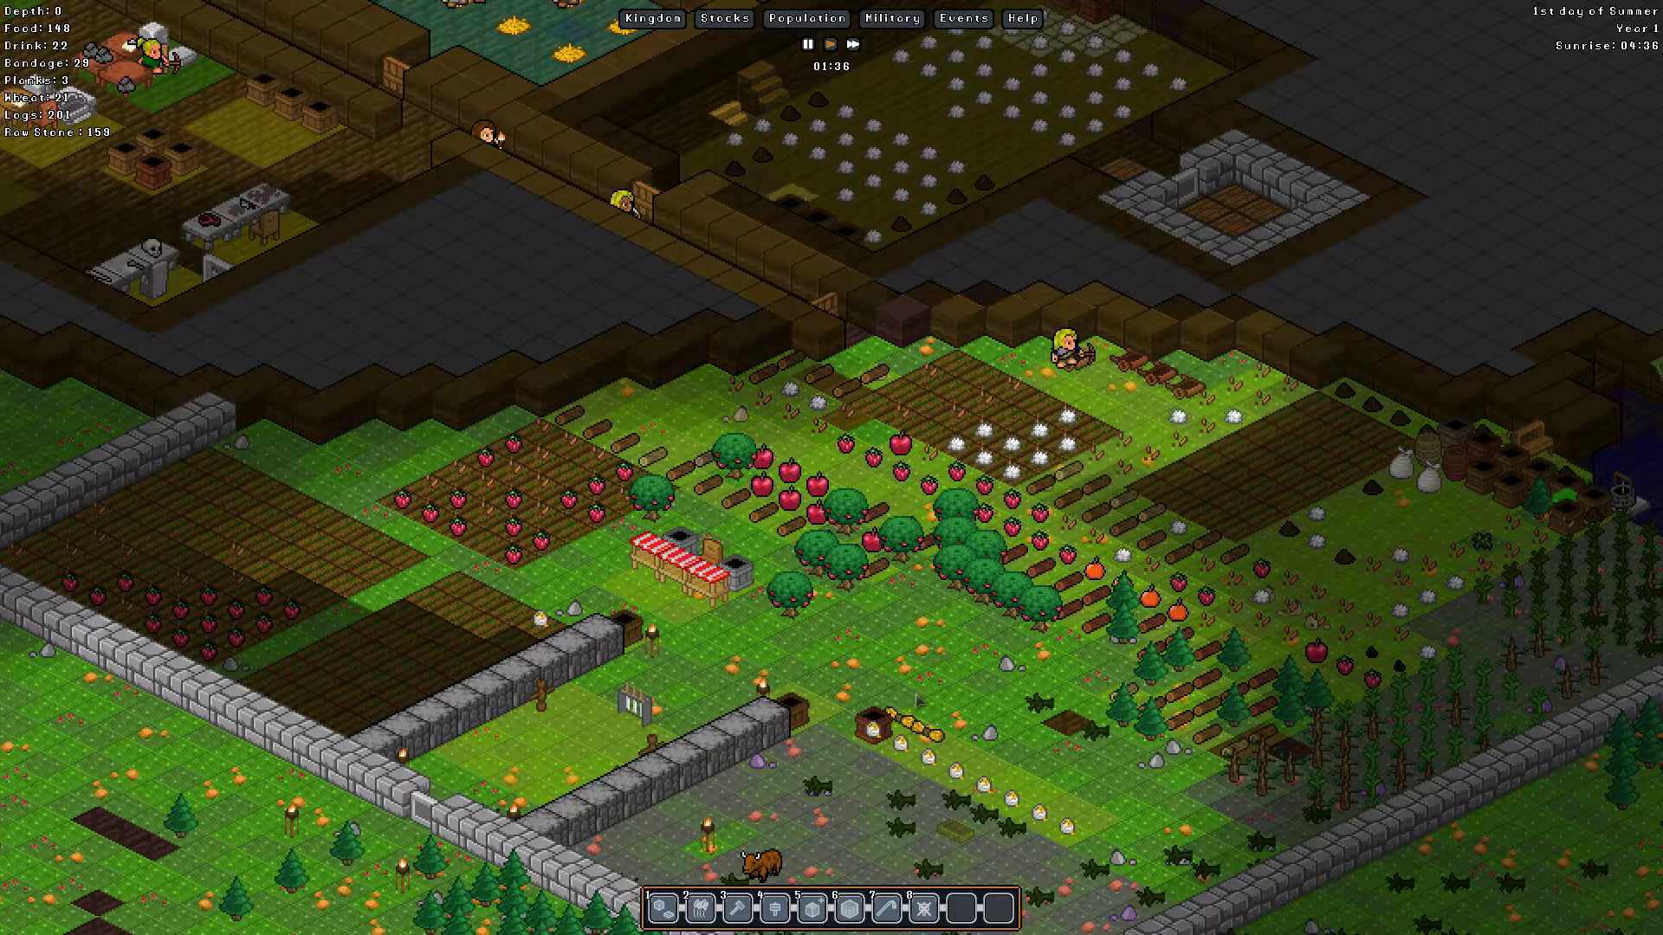
key(w)
key(a)
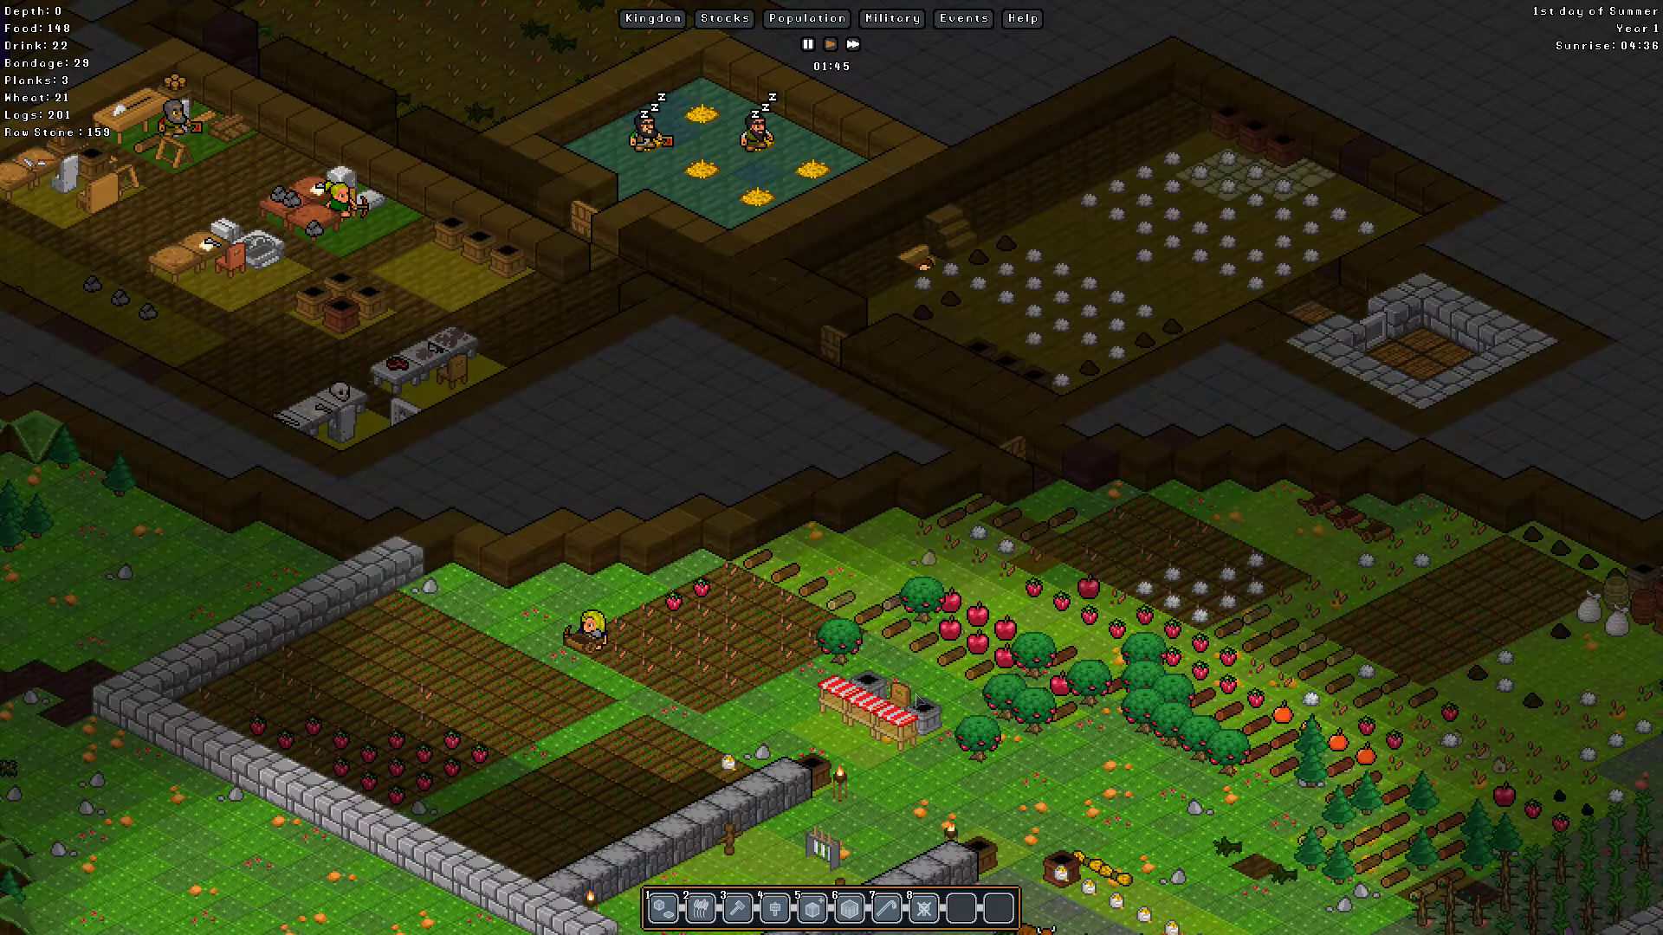
key(w)
key(a)
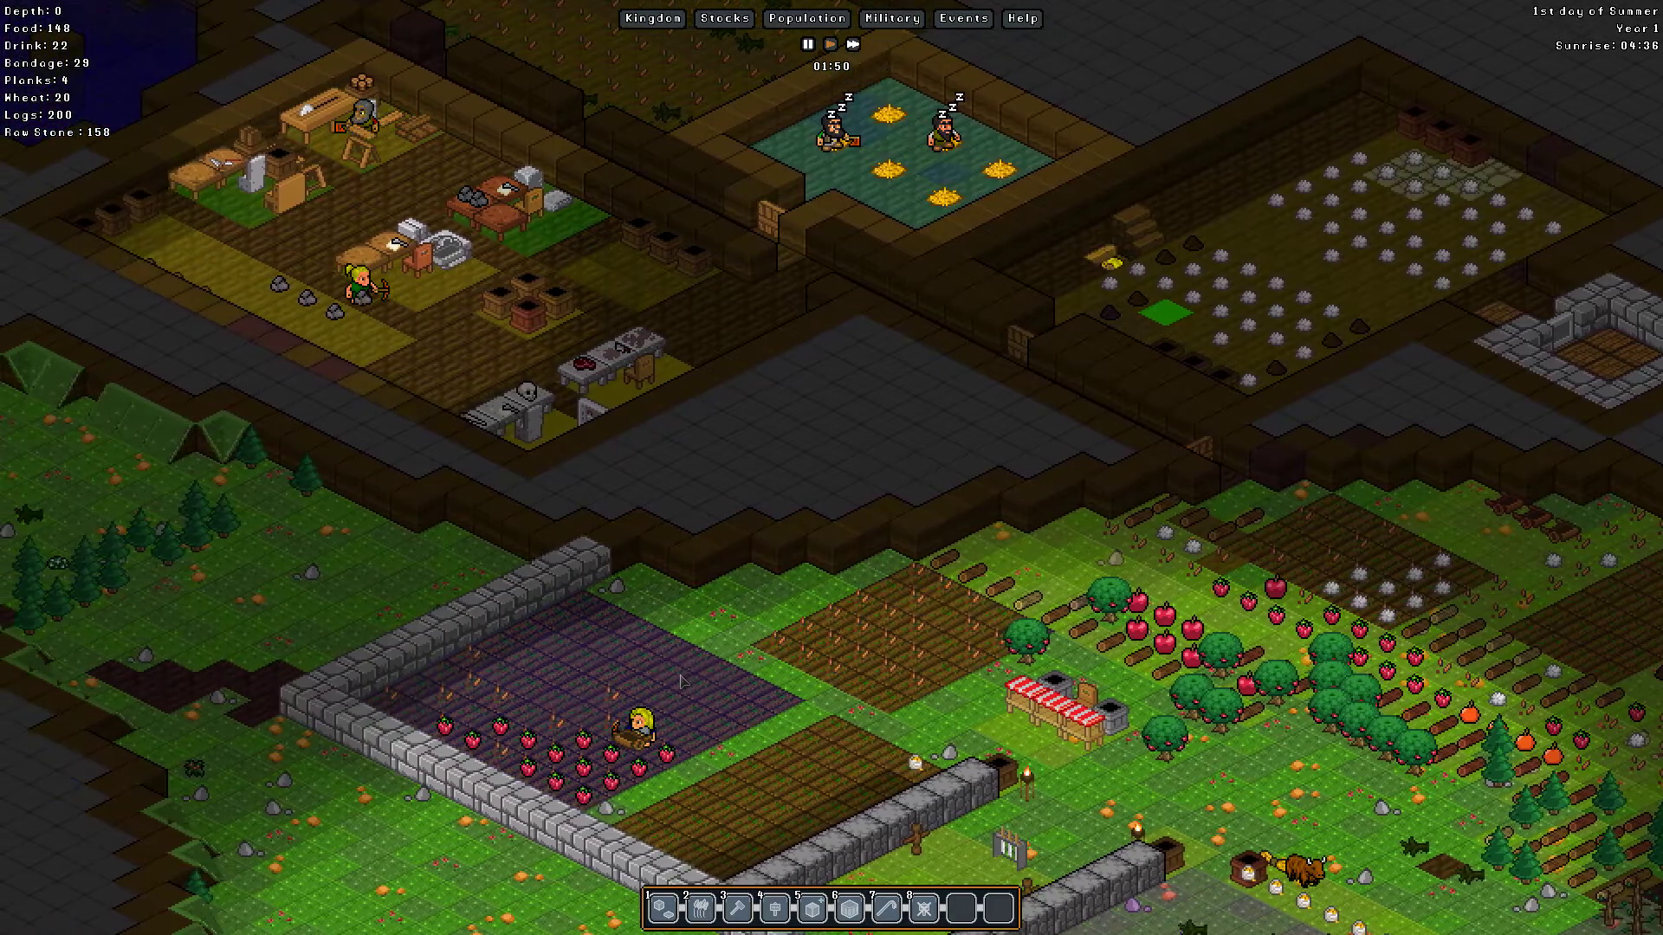
scroll(666, 674, down, 1)
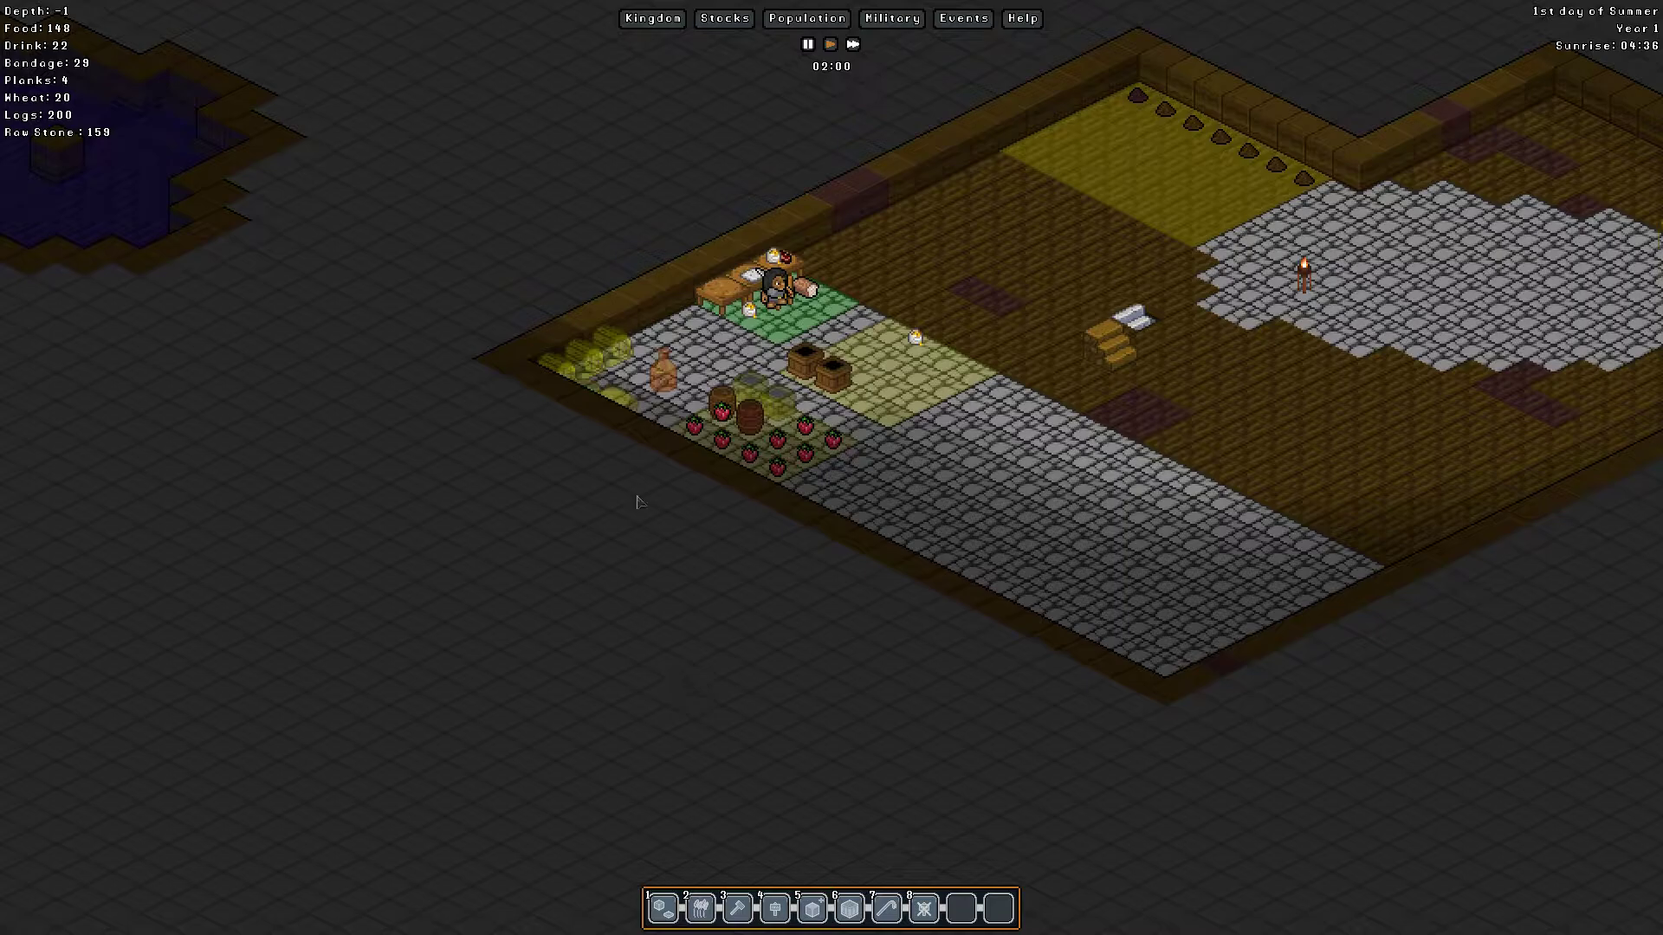
Step: Return to the surface, pan over the pasture and fortress, then descend to the stone-floored levels
key(Page_Up)
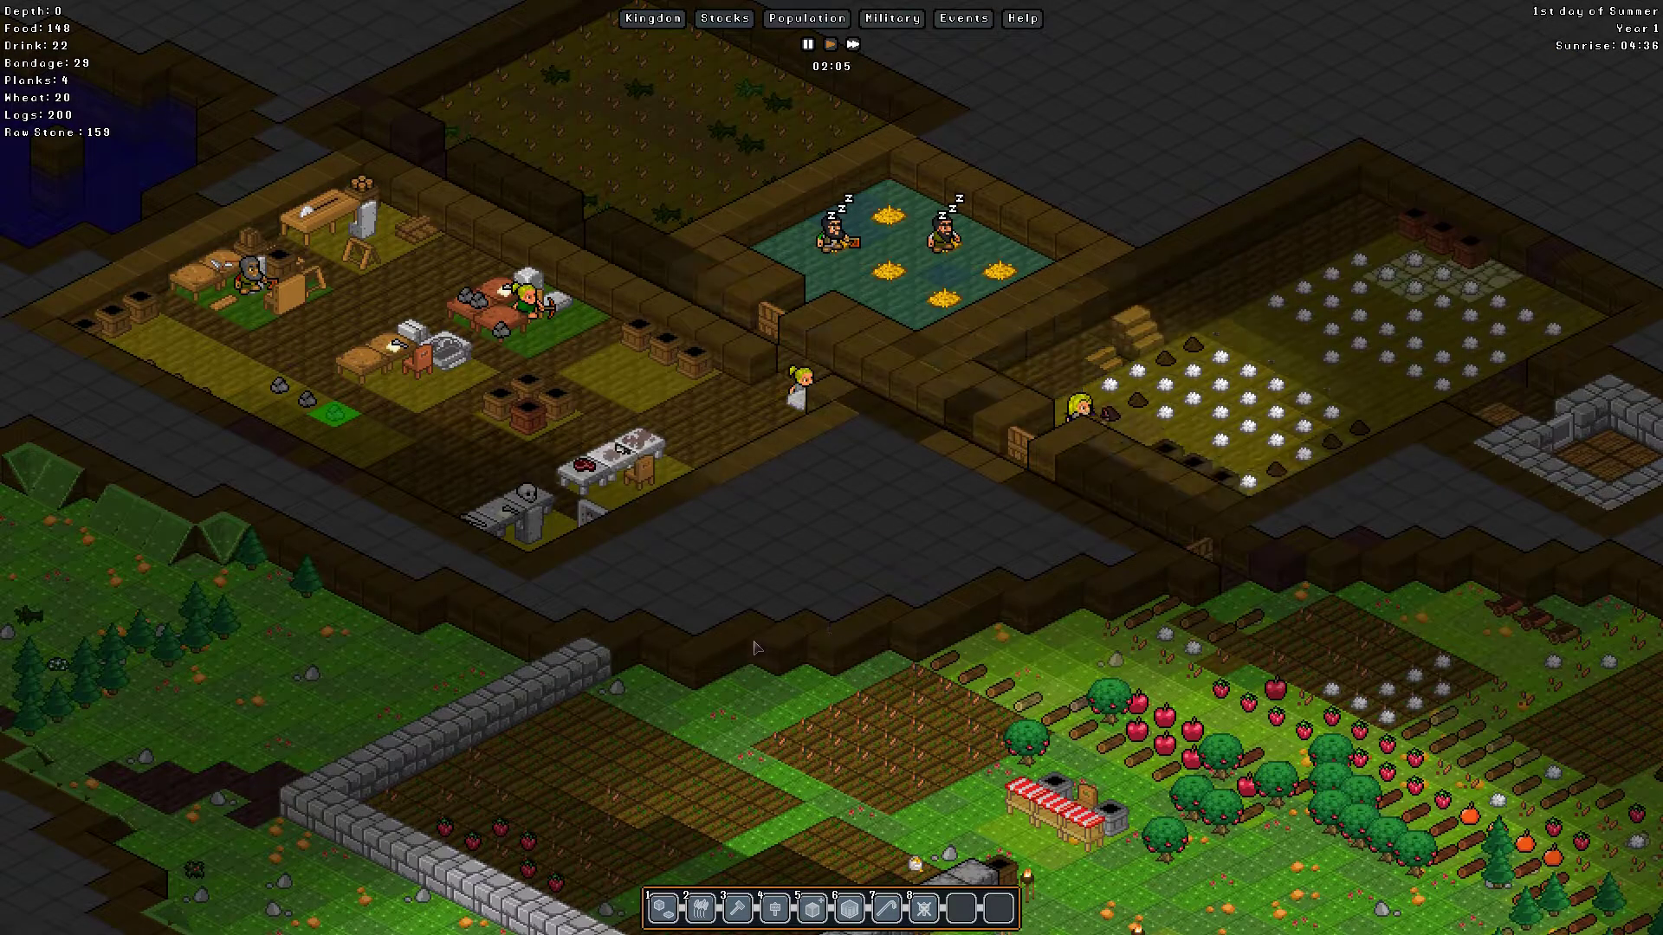
scroll(841, 613, up, 2)
key(s)
key(d)
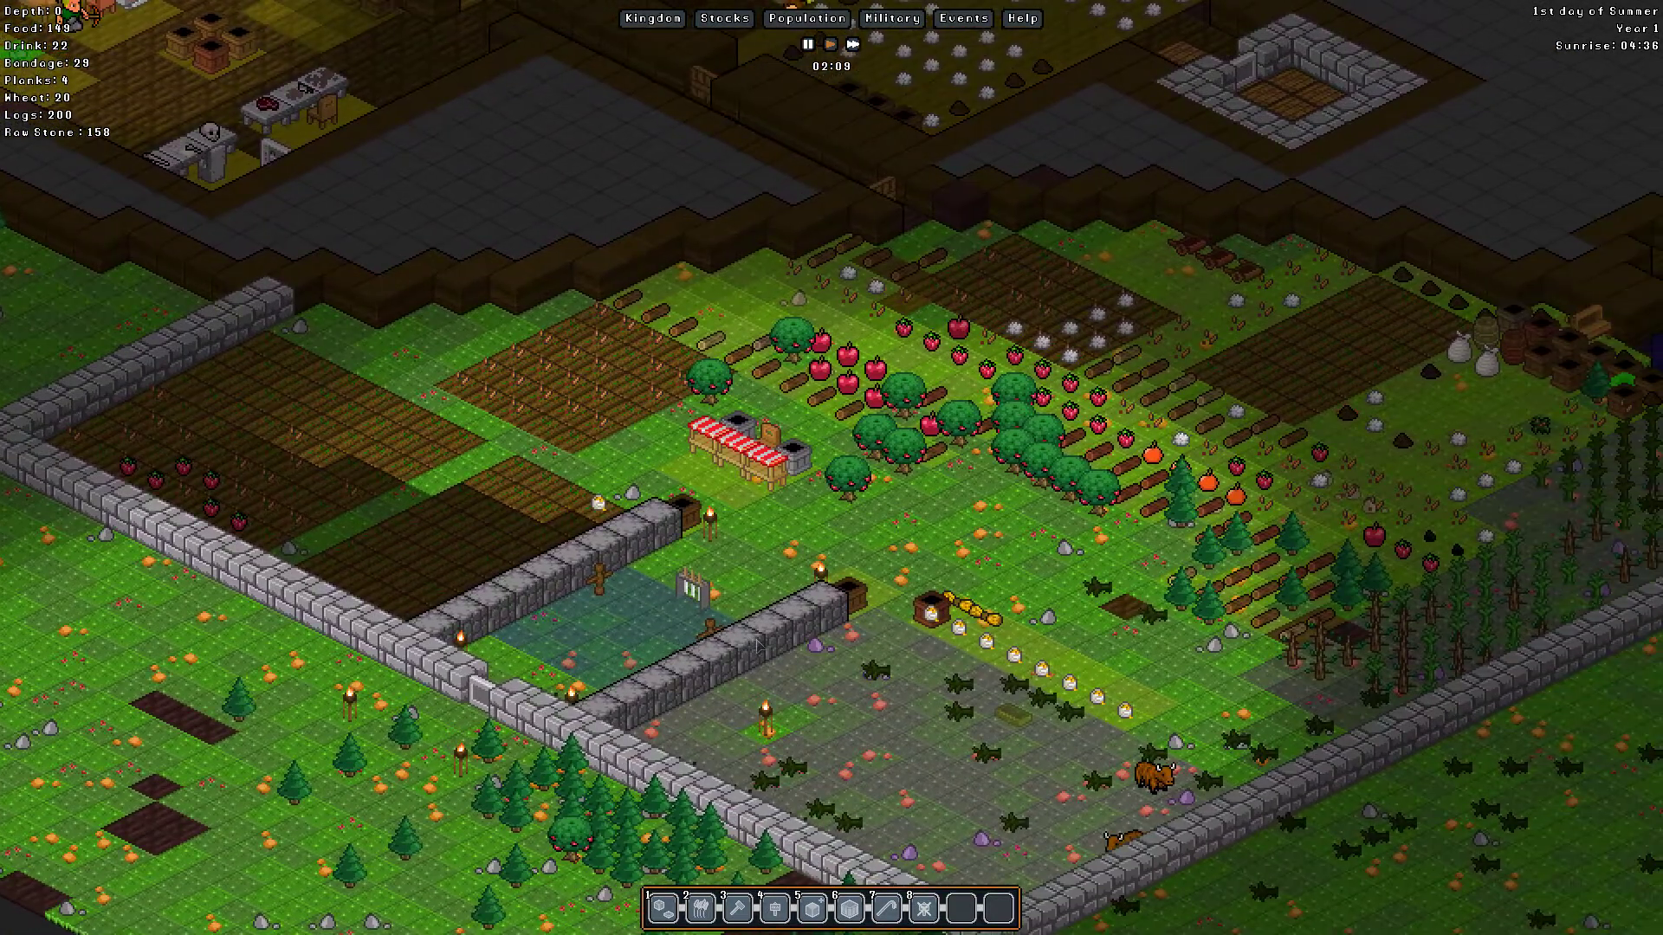
key(a)
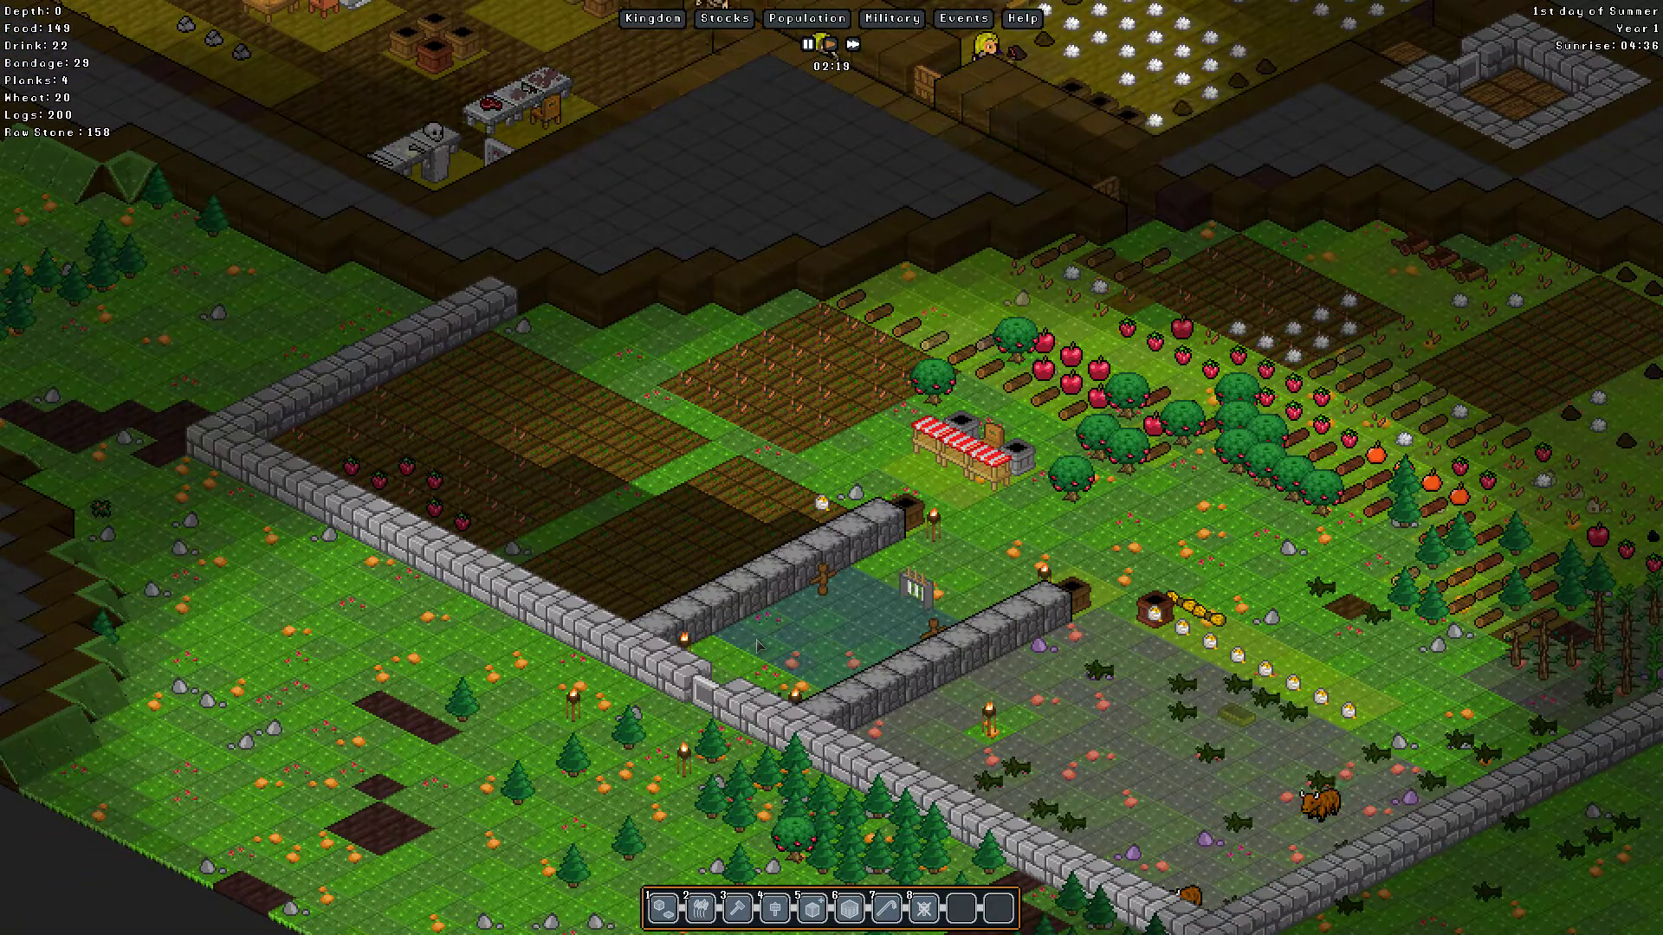
key(d)
key(s)
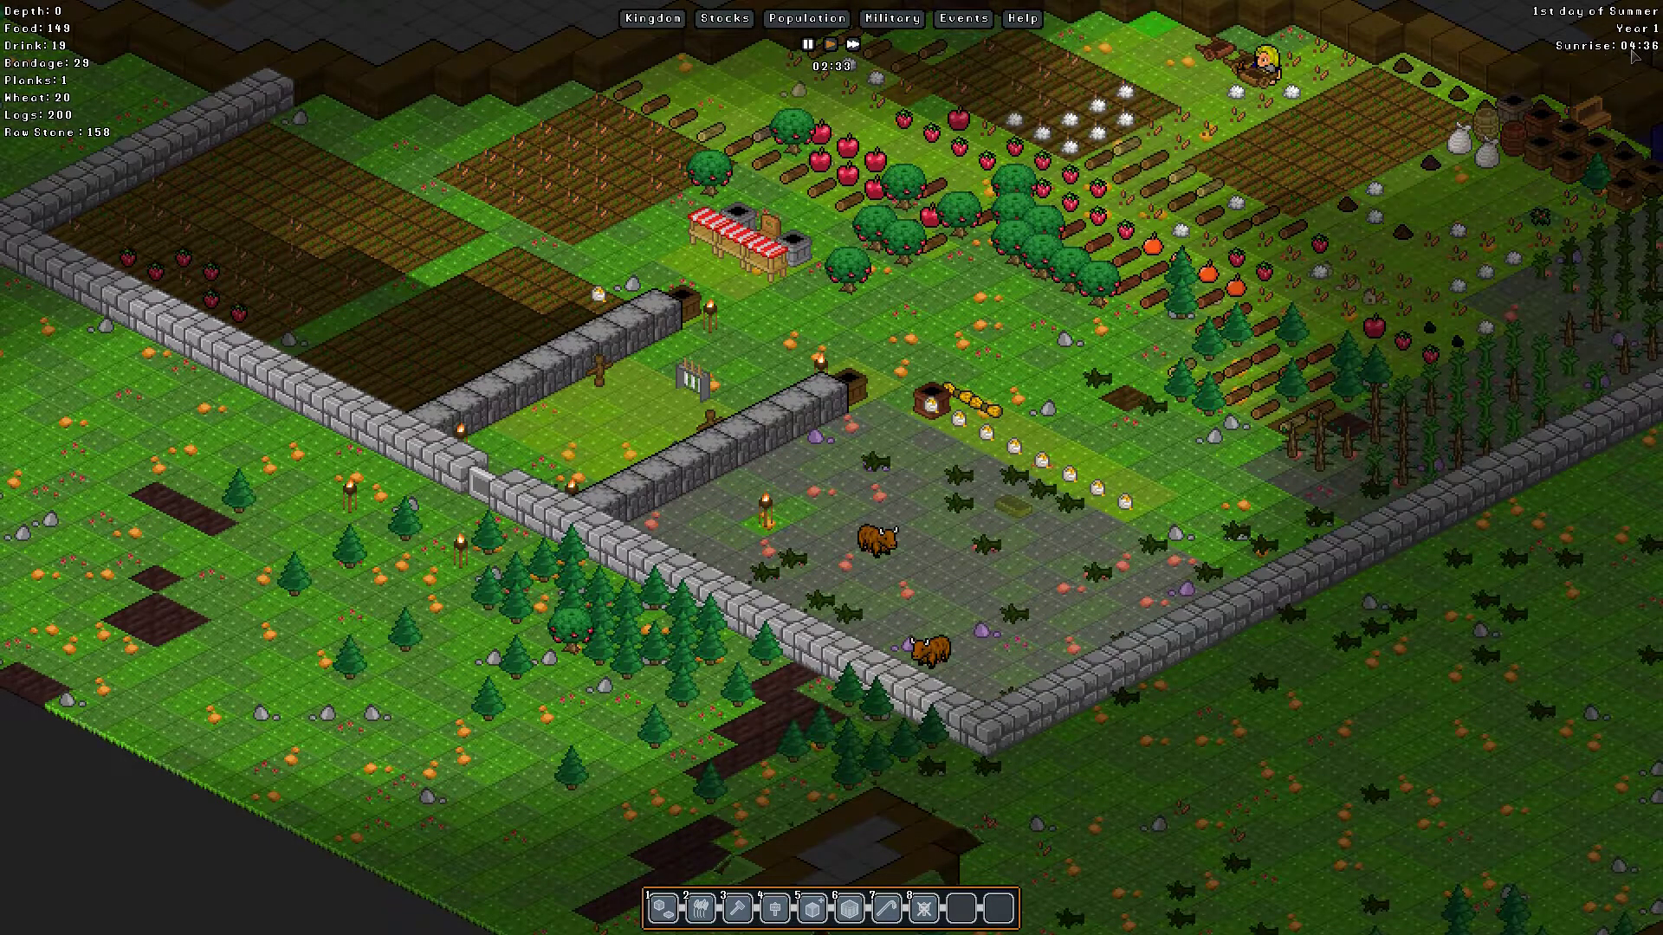
key(a)
key(w)
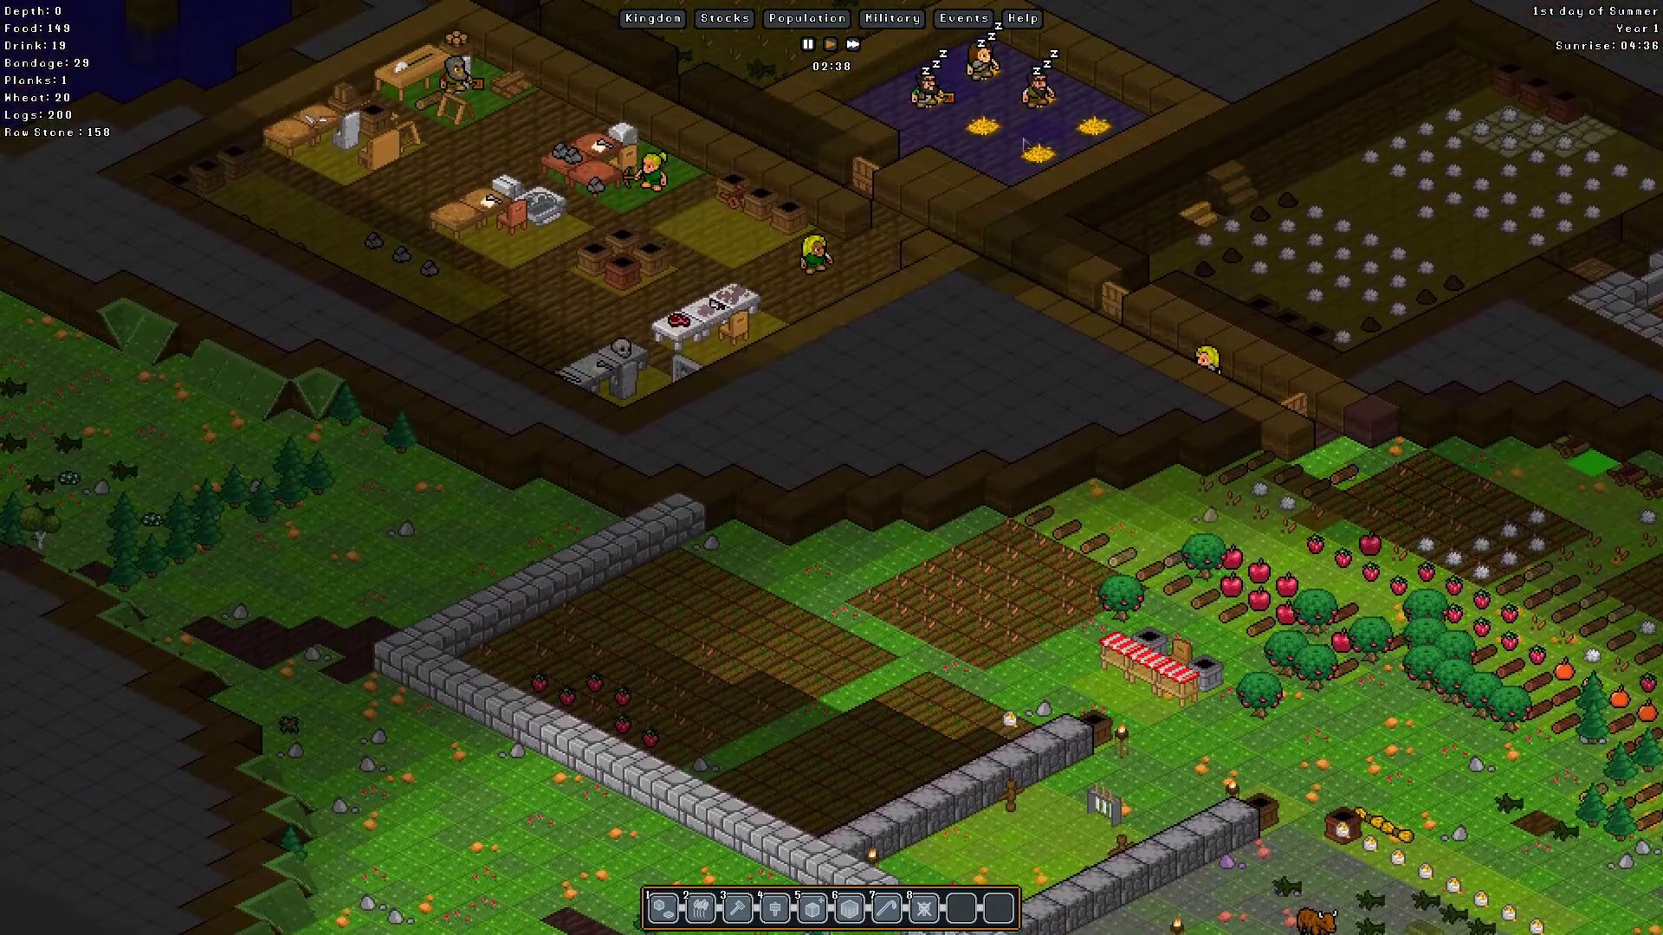
key(w)
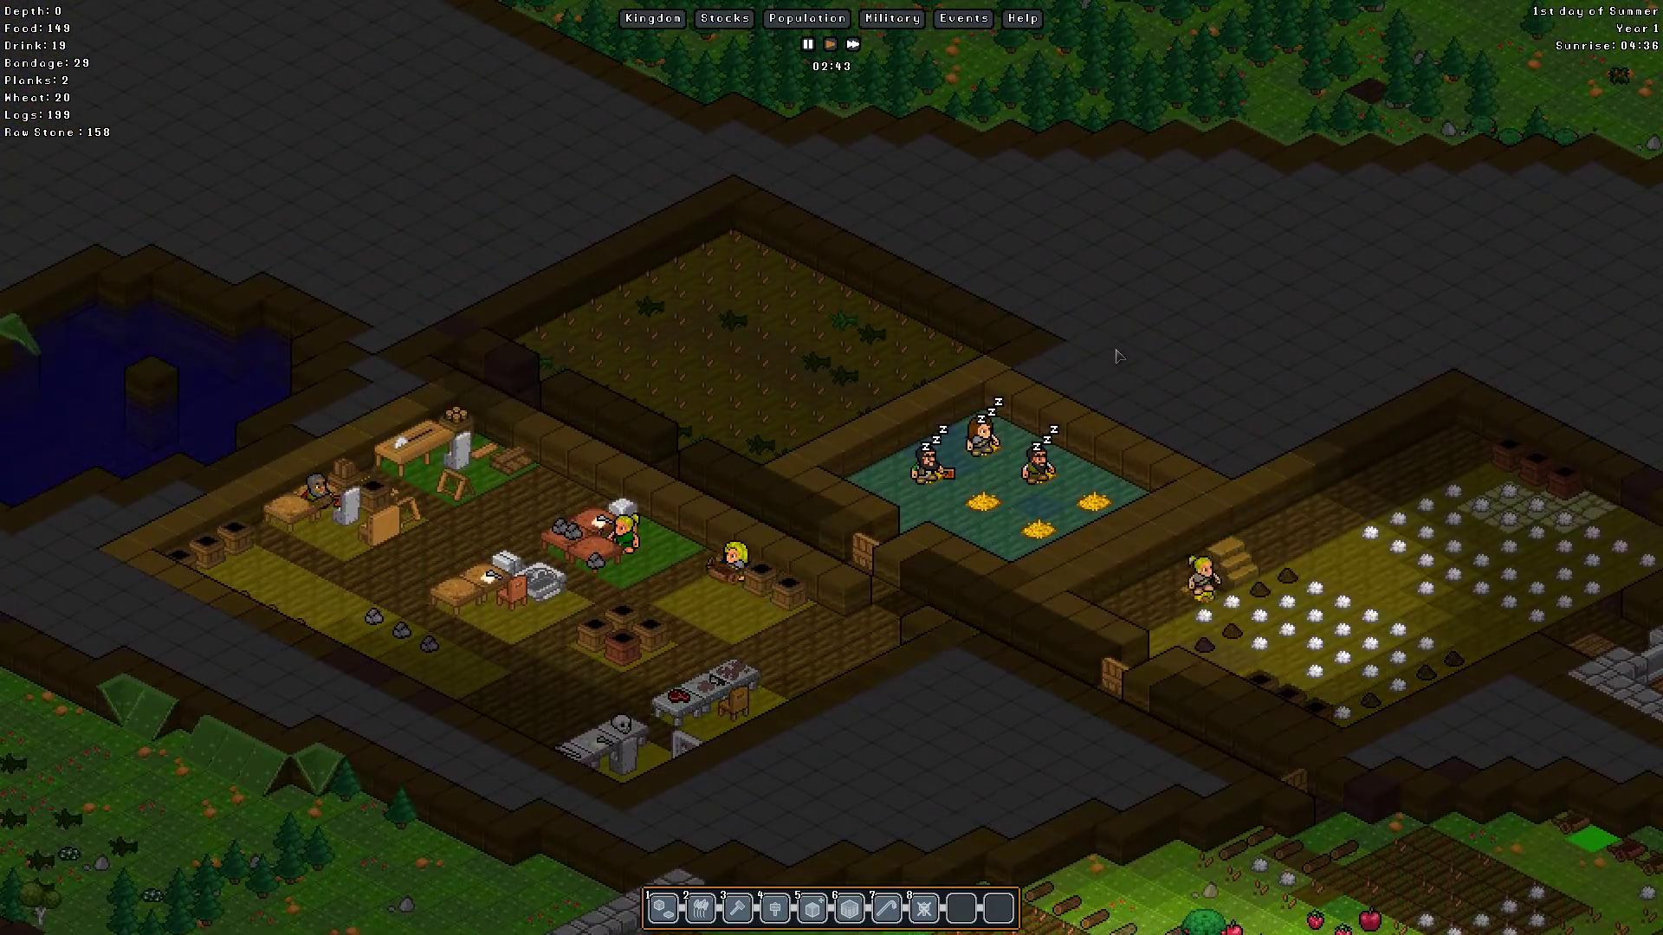
scroll(1121, 358, down, 2)
key(d)
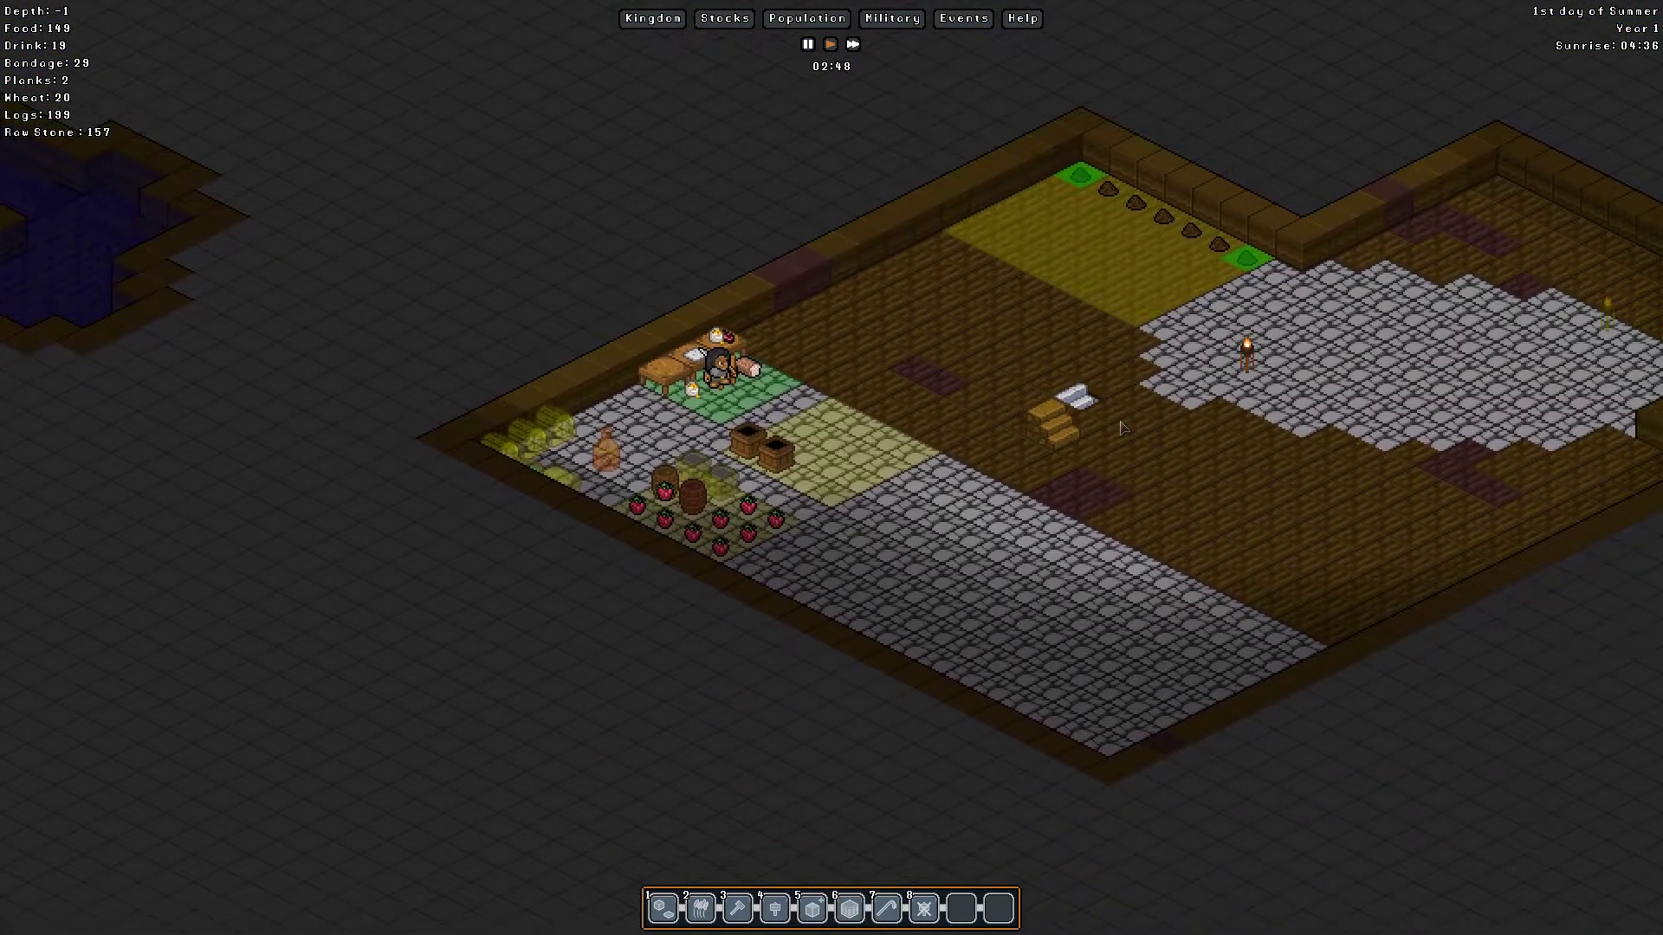
key(d)
scroll(1121, 426, down, 1)
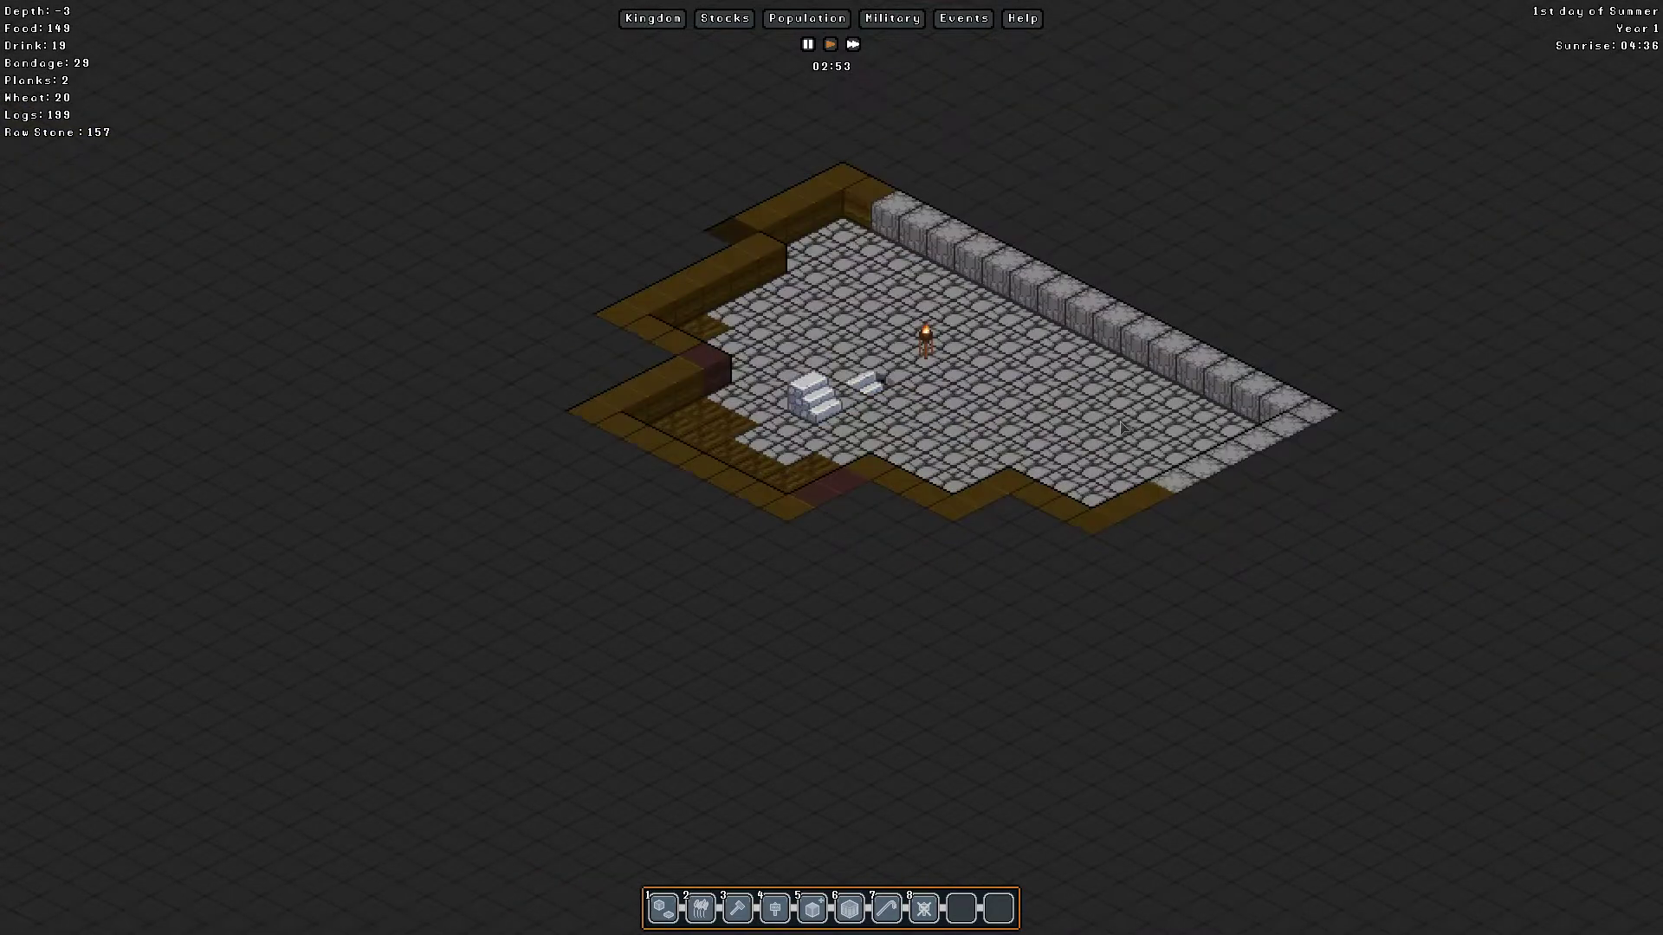
scroll(1120, 426, down, 1)
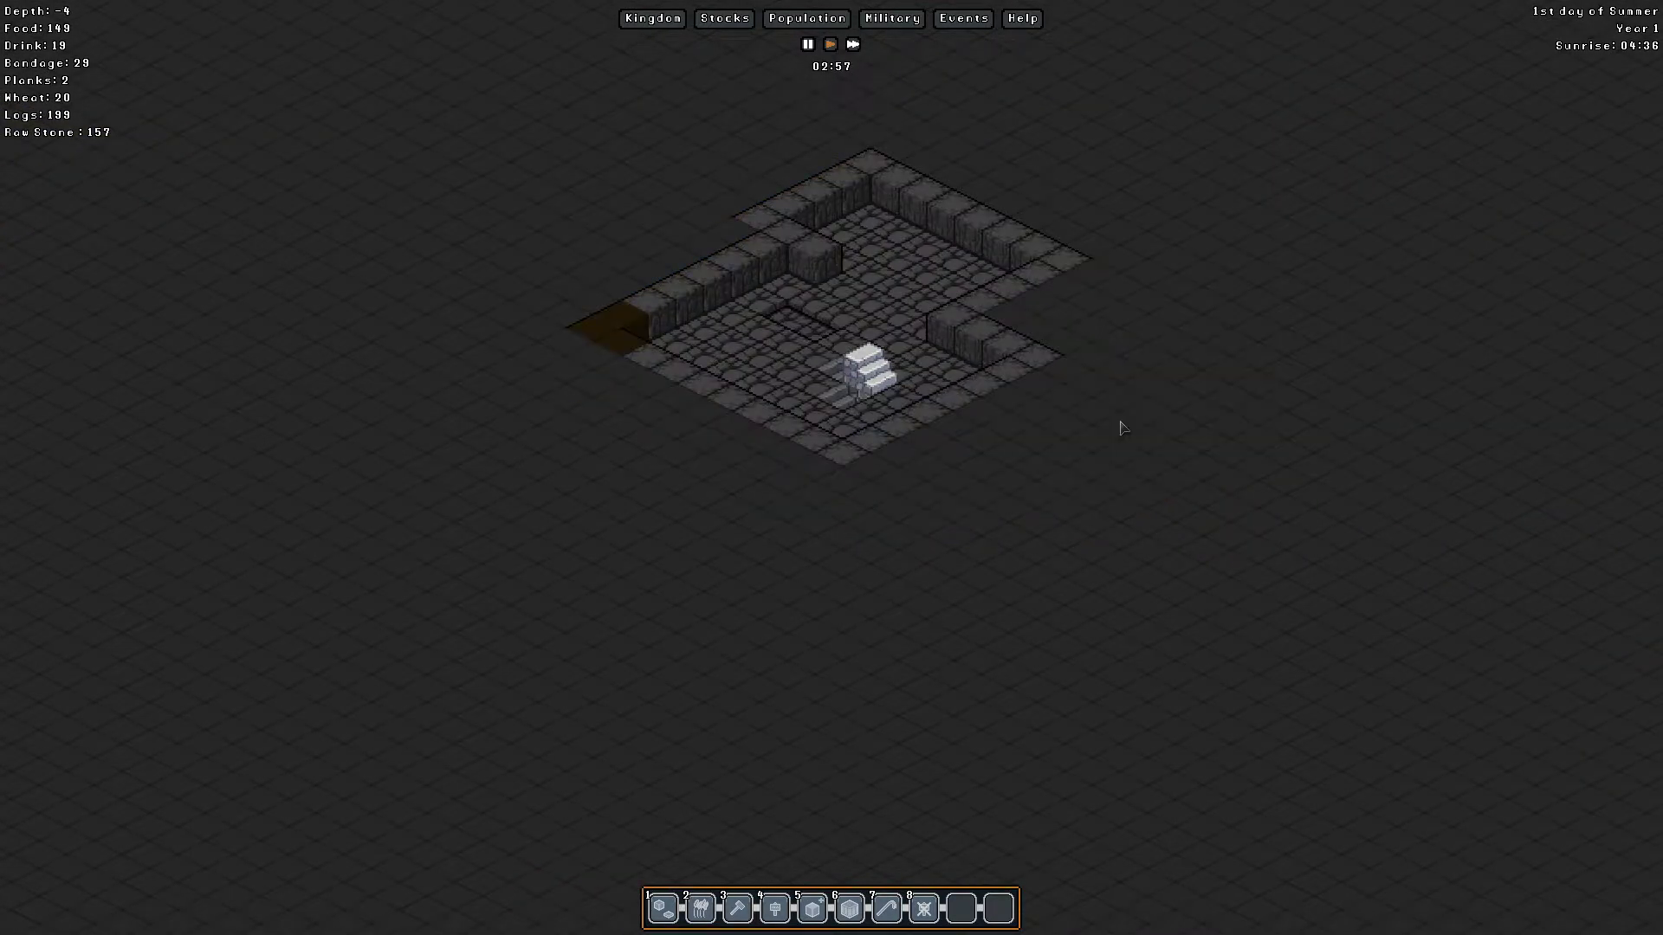
Step: Centre the depth -5 stone room and order a torch built on its floor
key(d)
key(w)
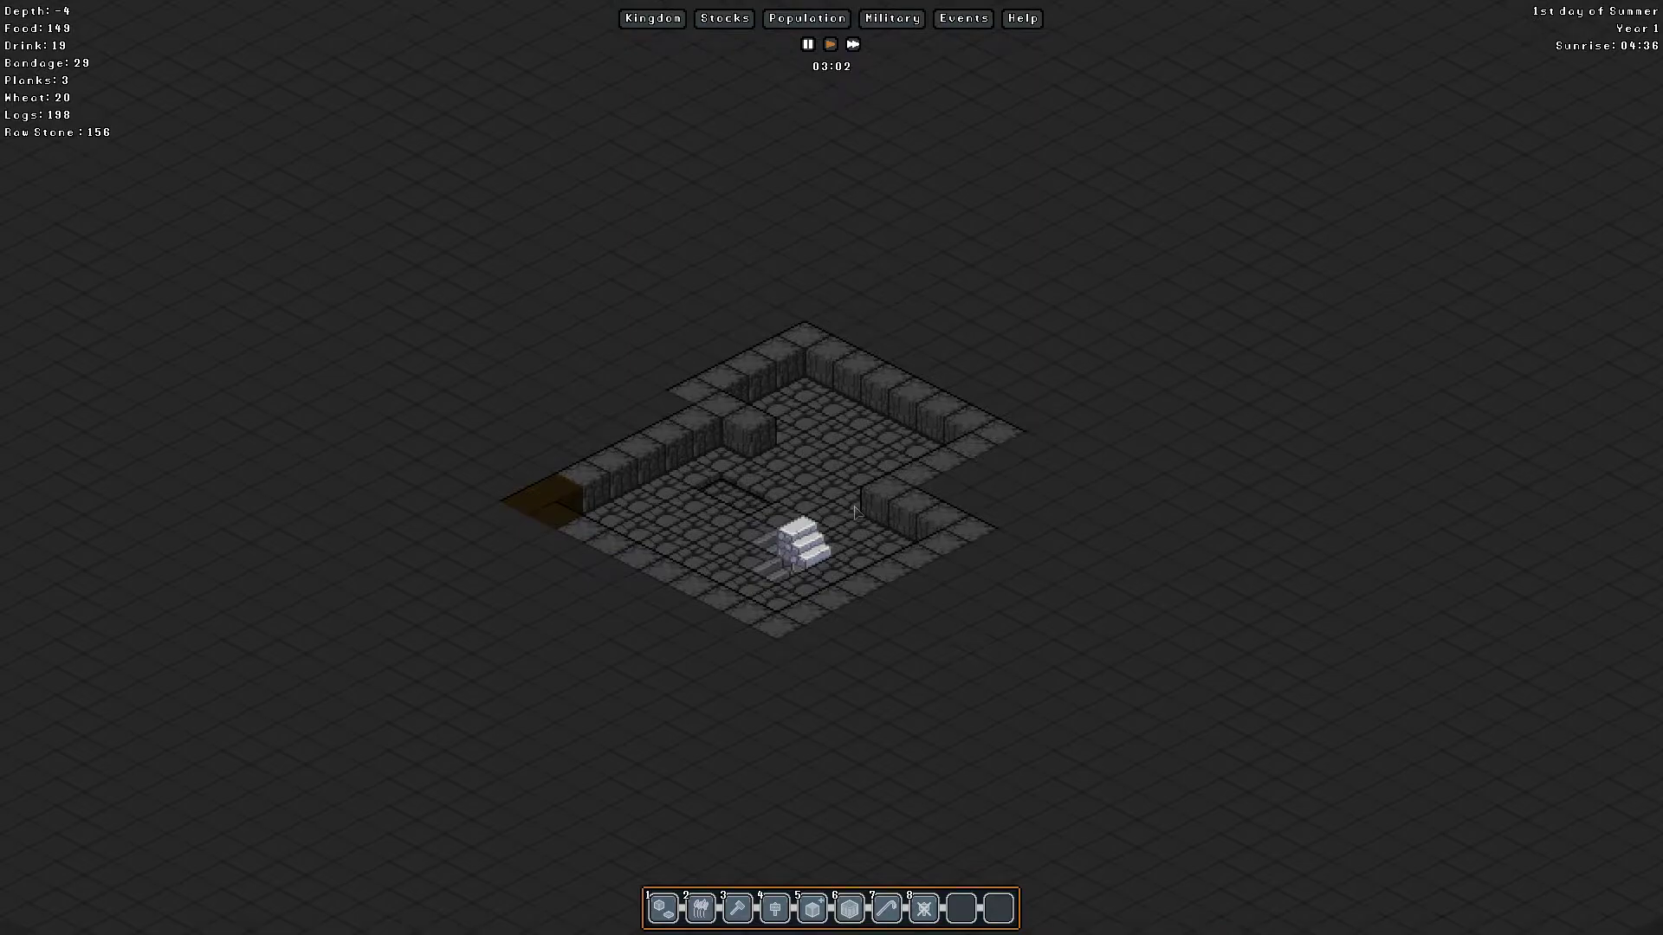
scroll(854, 510, down, 1)
scroll(853, 530, up, 1)
scroll(832, 486, down, 1)
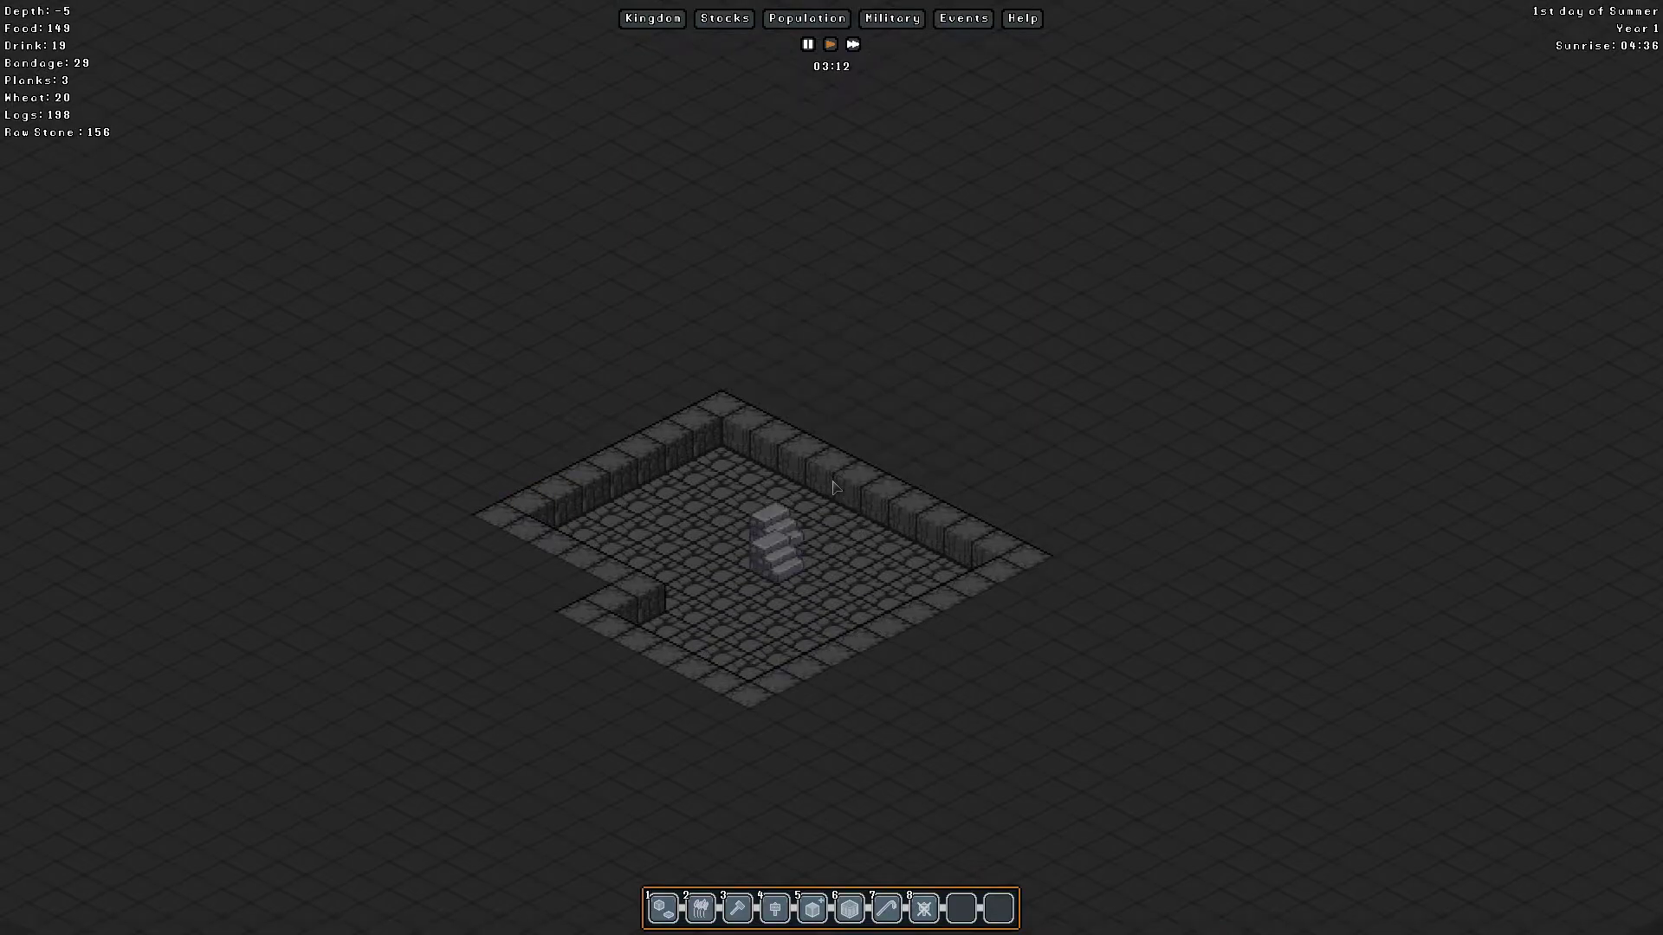
scroll(832, 486, down, 1)
scroll(834, 488, up, 1)
right_click(926, 518)
mouse_move(1177, 603)
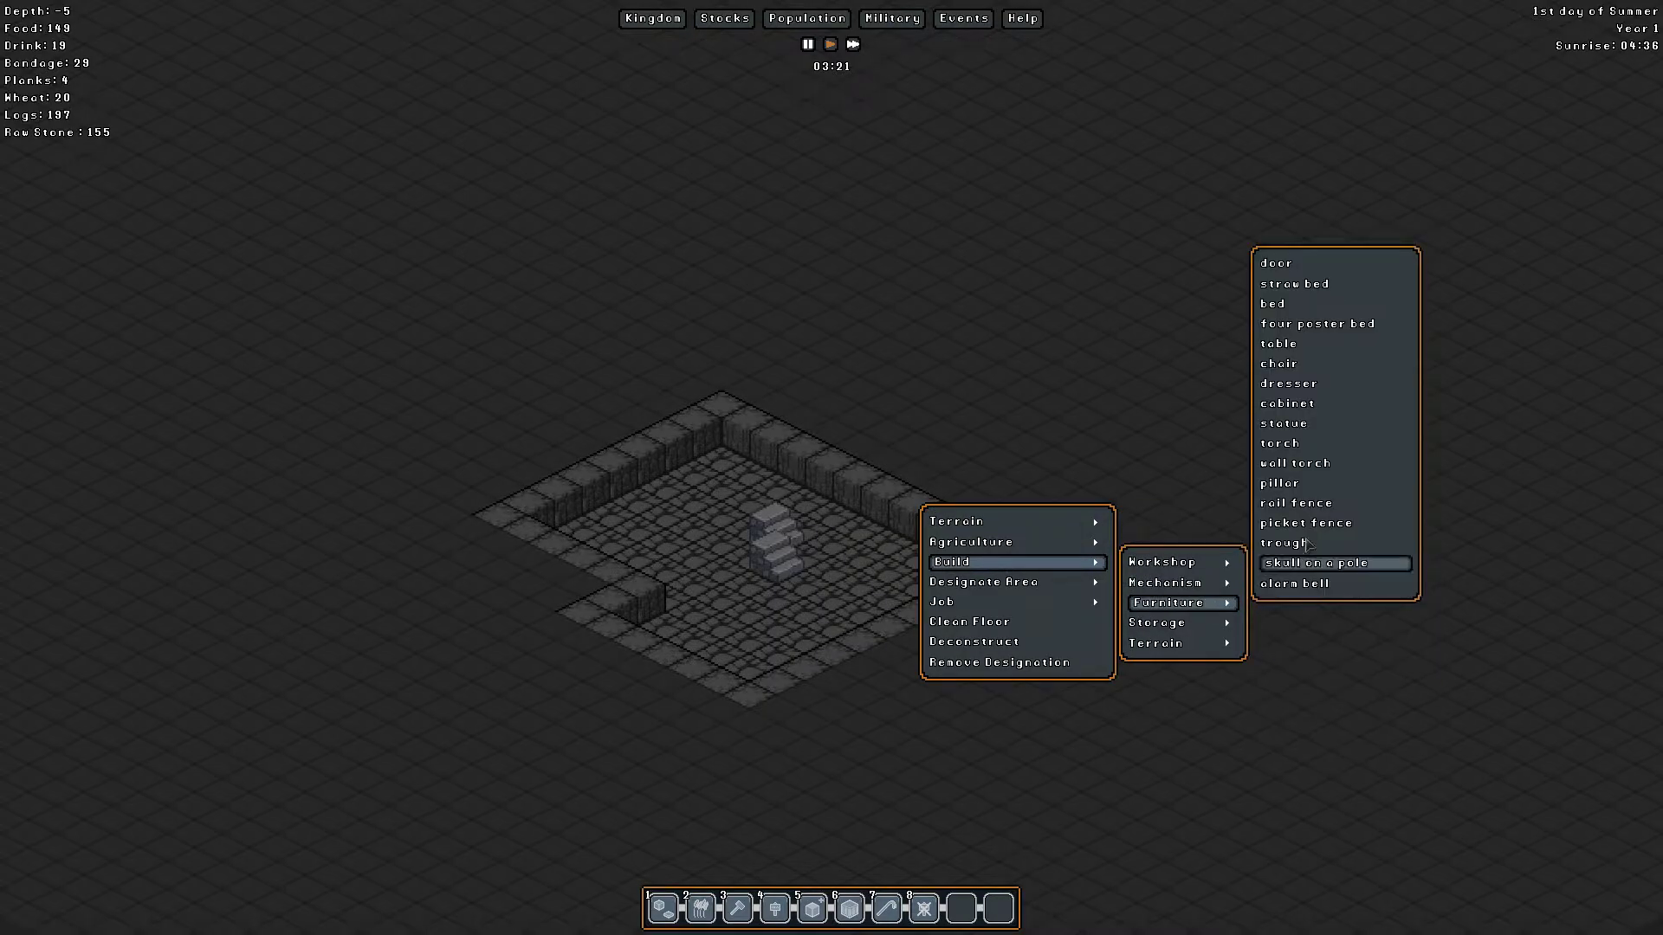
click(1286, 443)
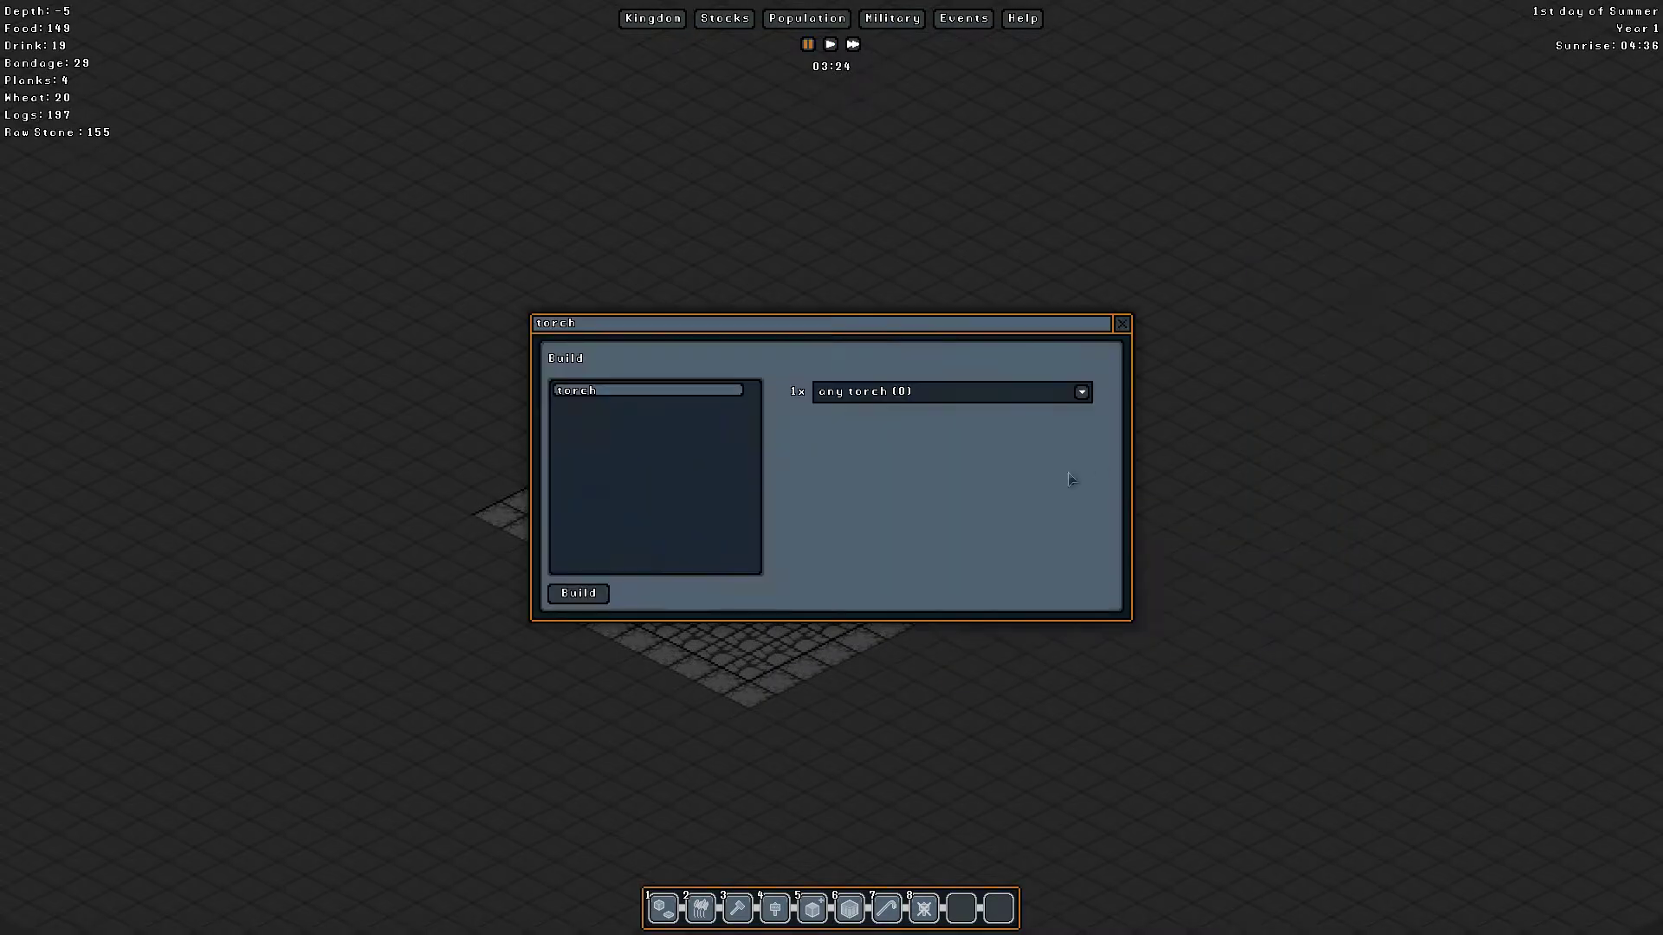
click(572, 594)
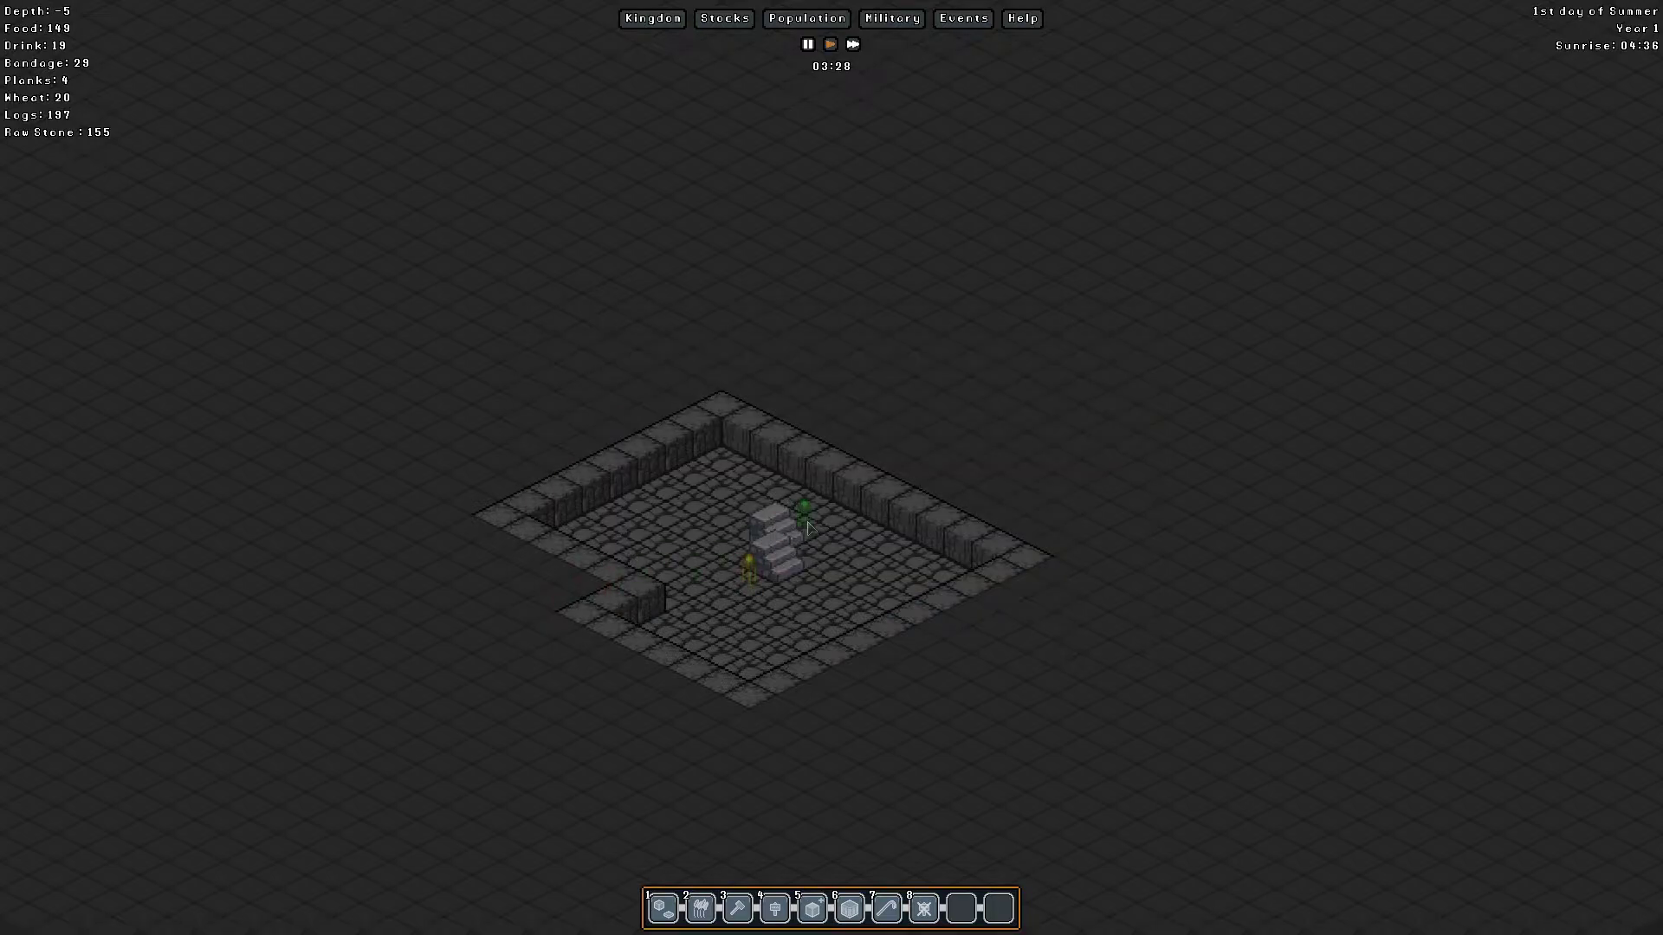
scroll(832, 527, up, 1)
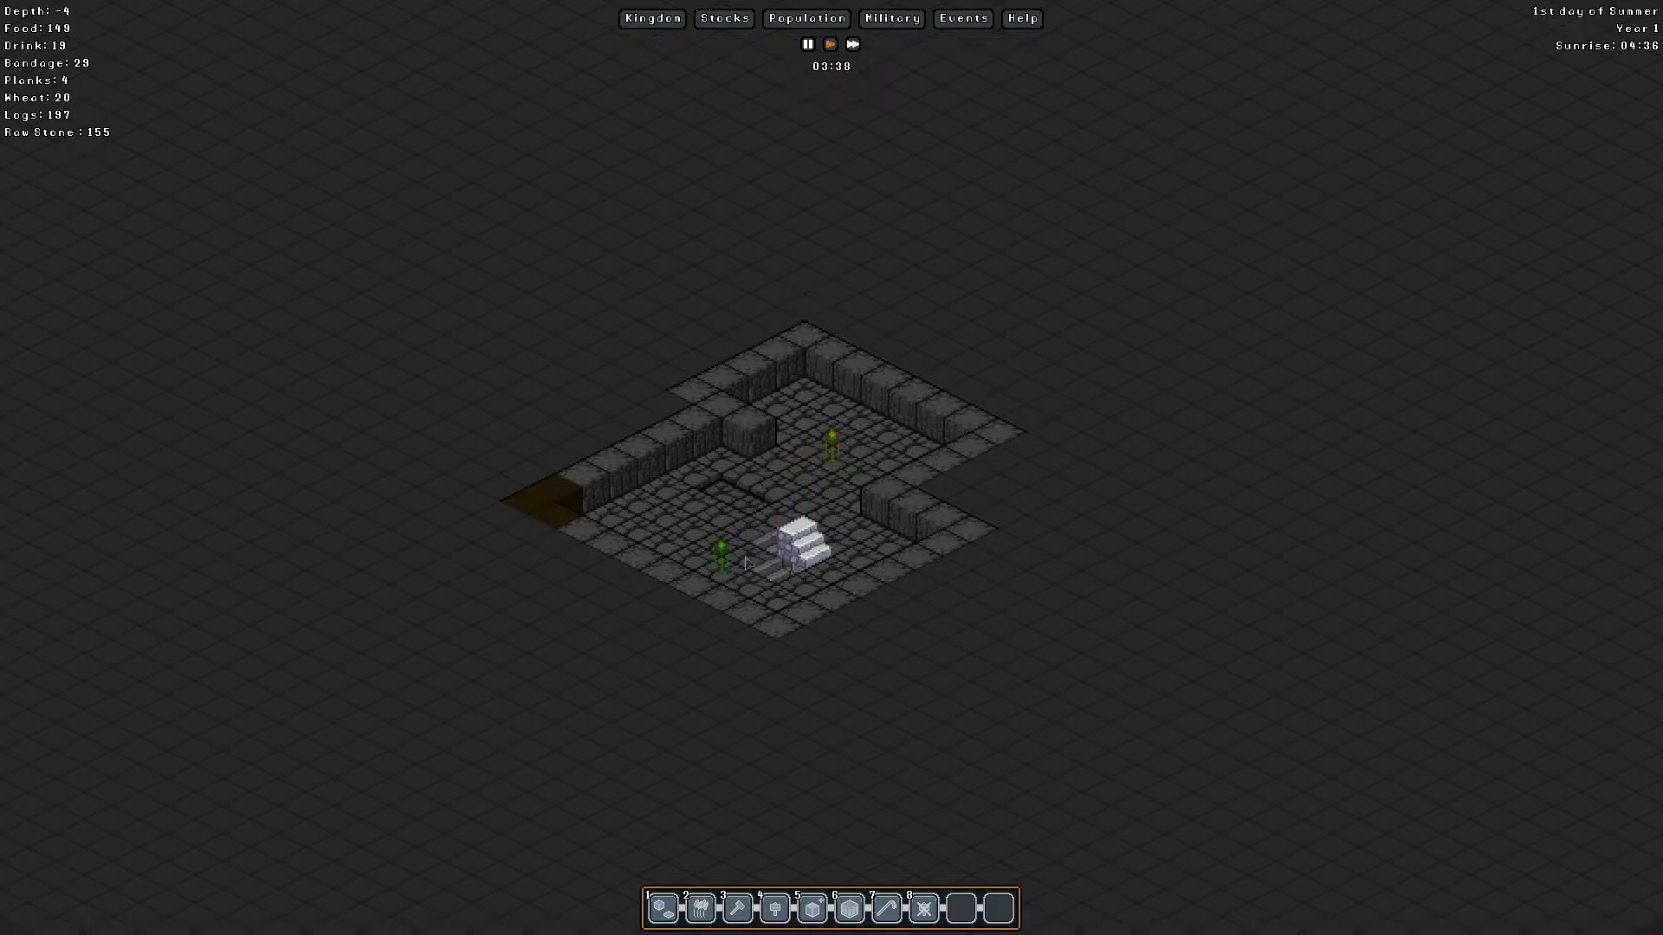
scroll(791, 533, up, 1)
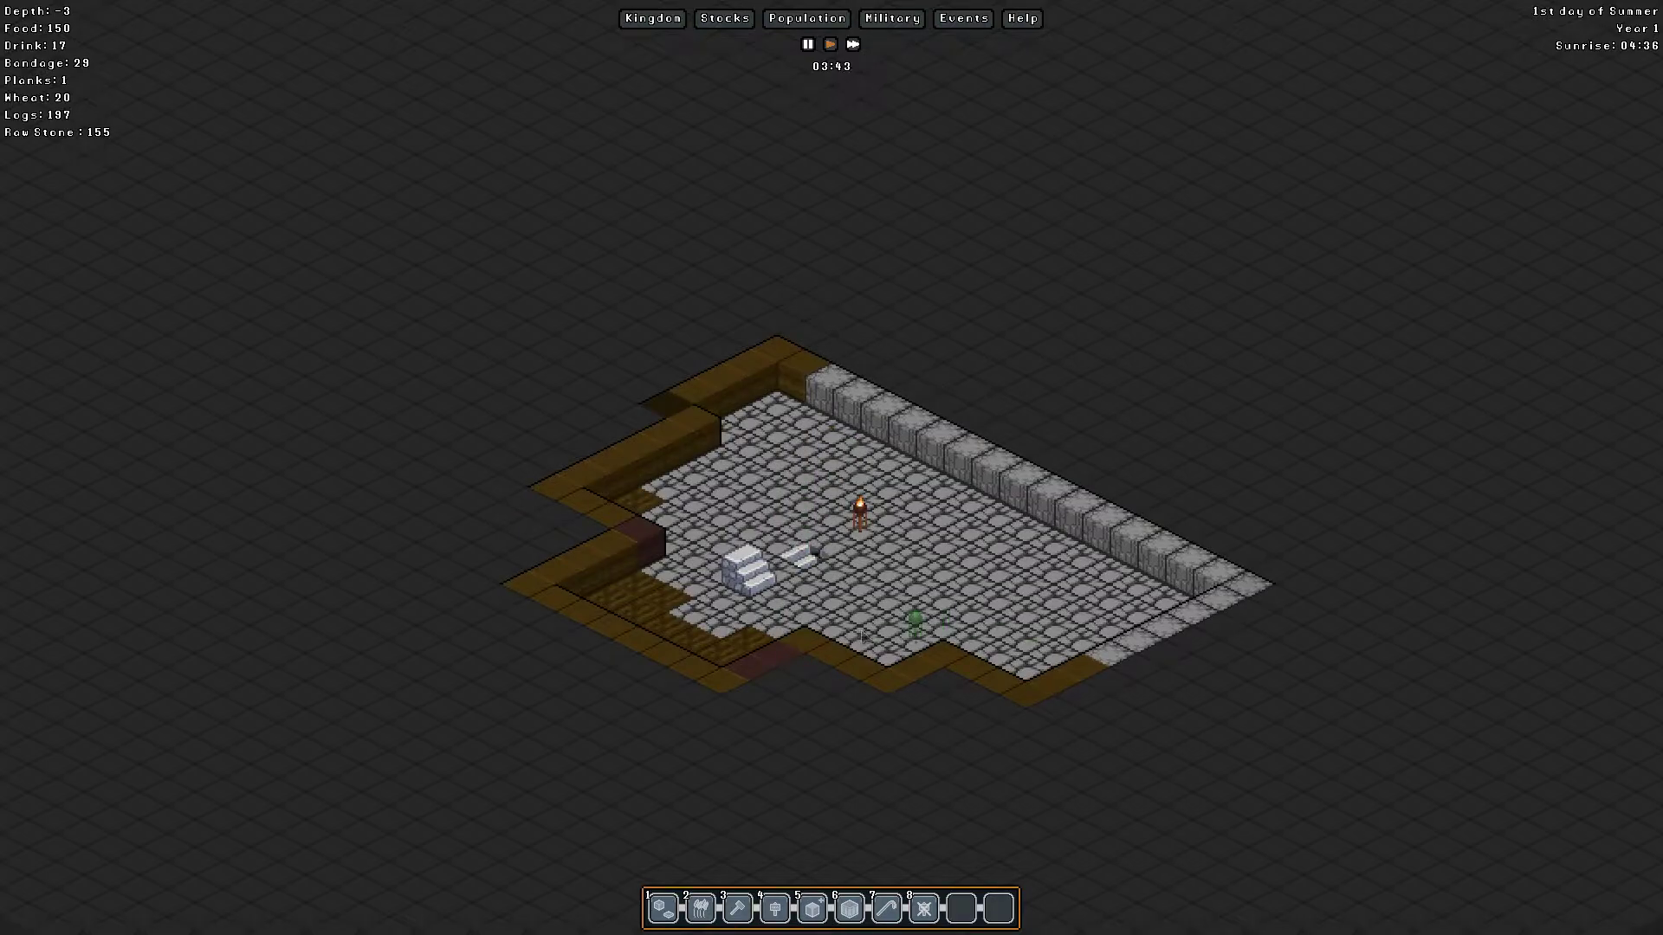
scroll(931, 600, up, 1)
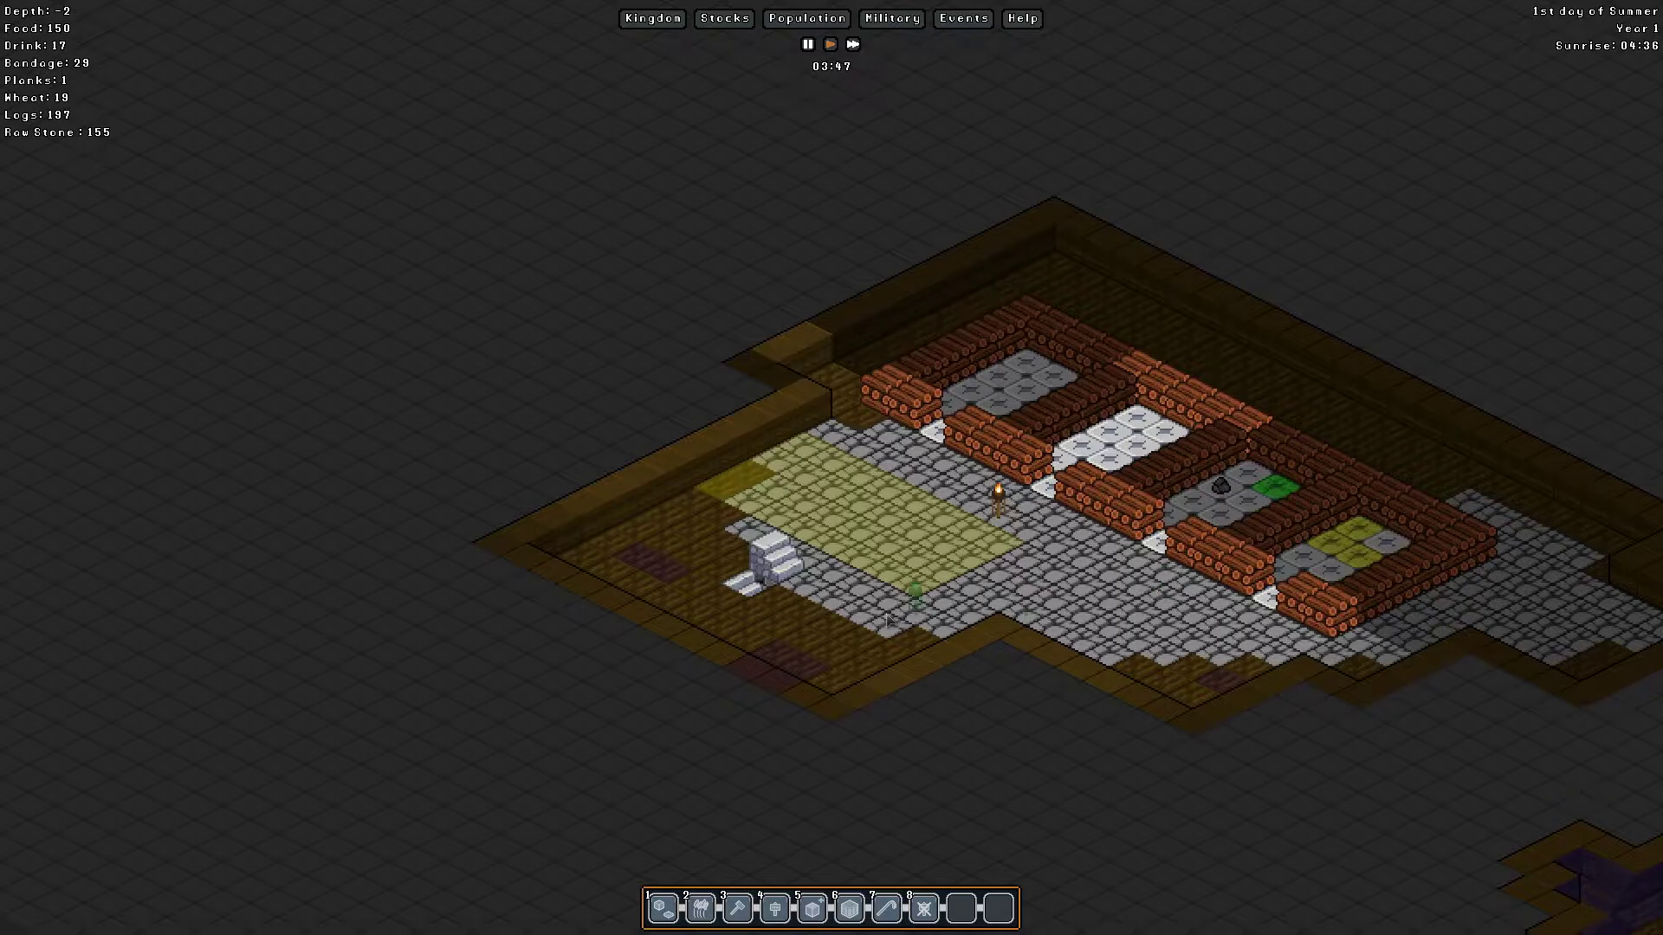
Step: Pan across the log-walled level while climbing toward depth -1
key(Right)
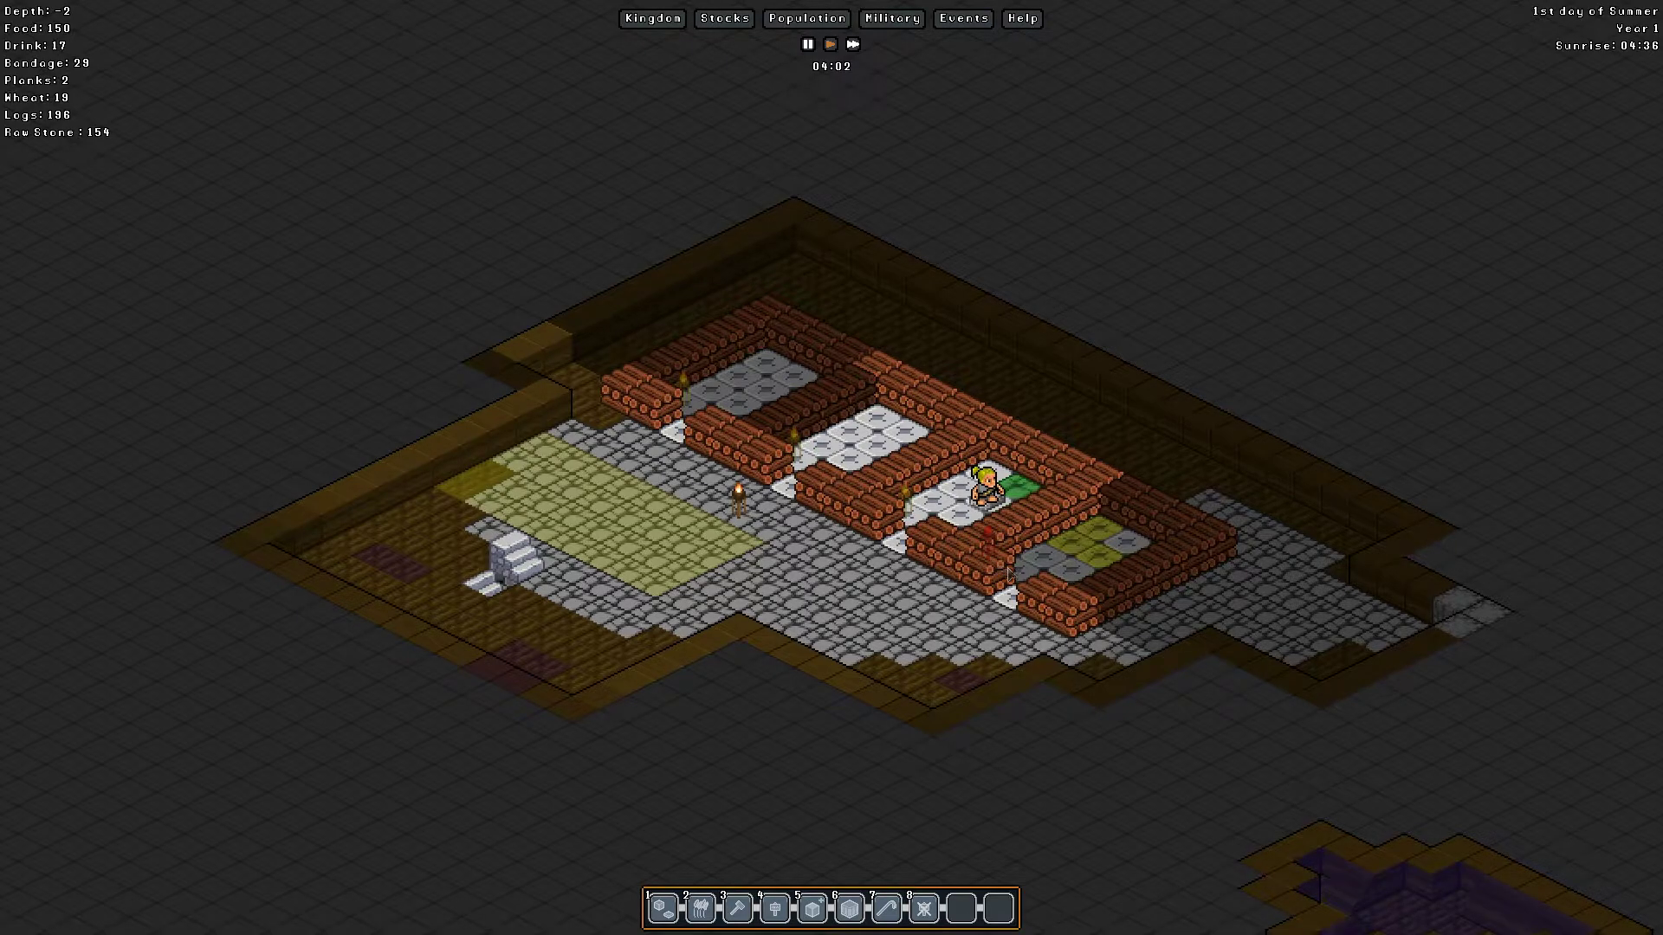
scroll(803, 620, up, 1)
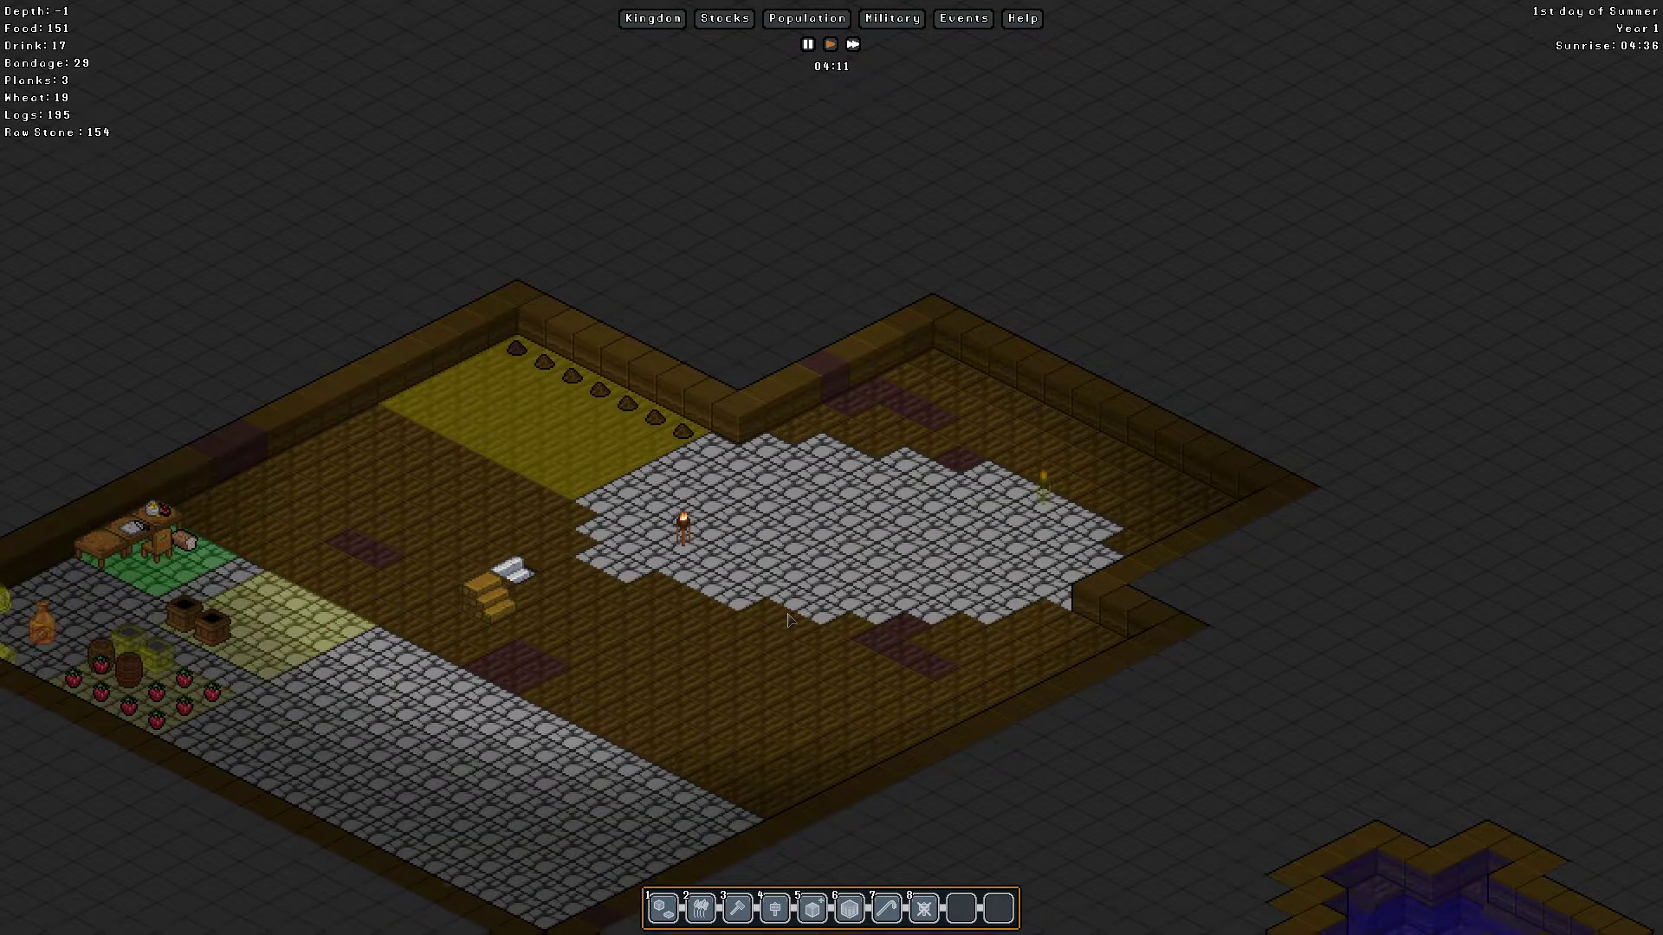
scroll(788, 620, up, 1)
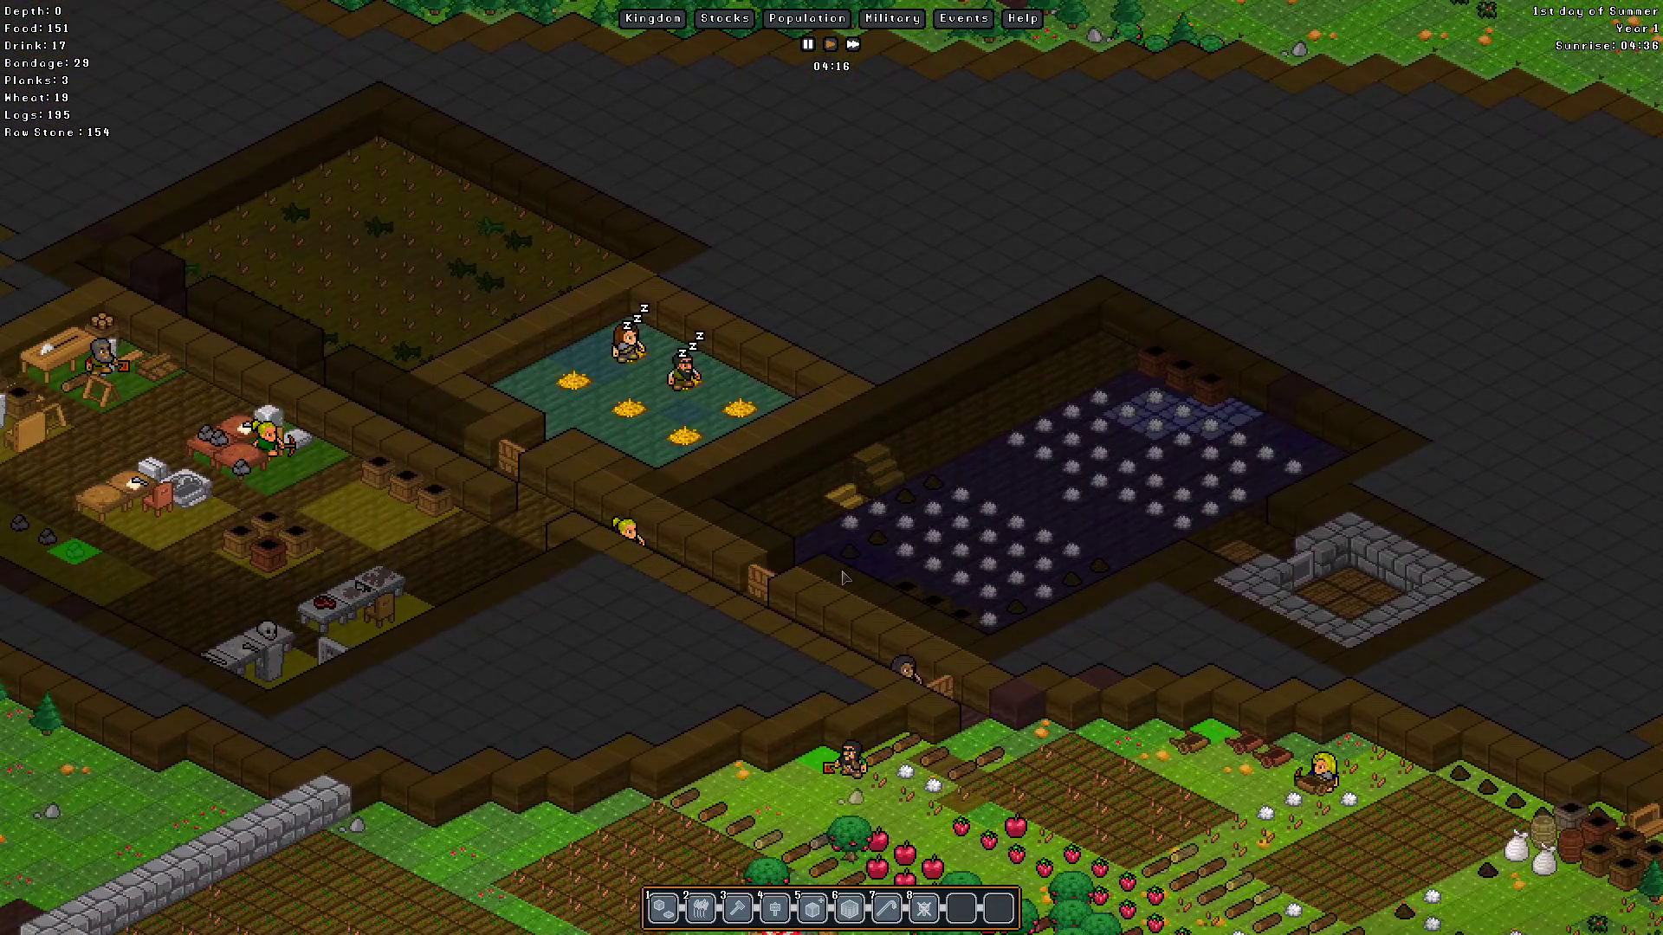
Step: Pan across the walled surface fields, the orchard and the animal pen
key(Down)
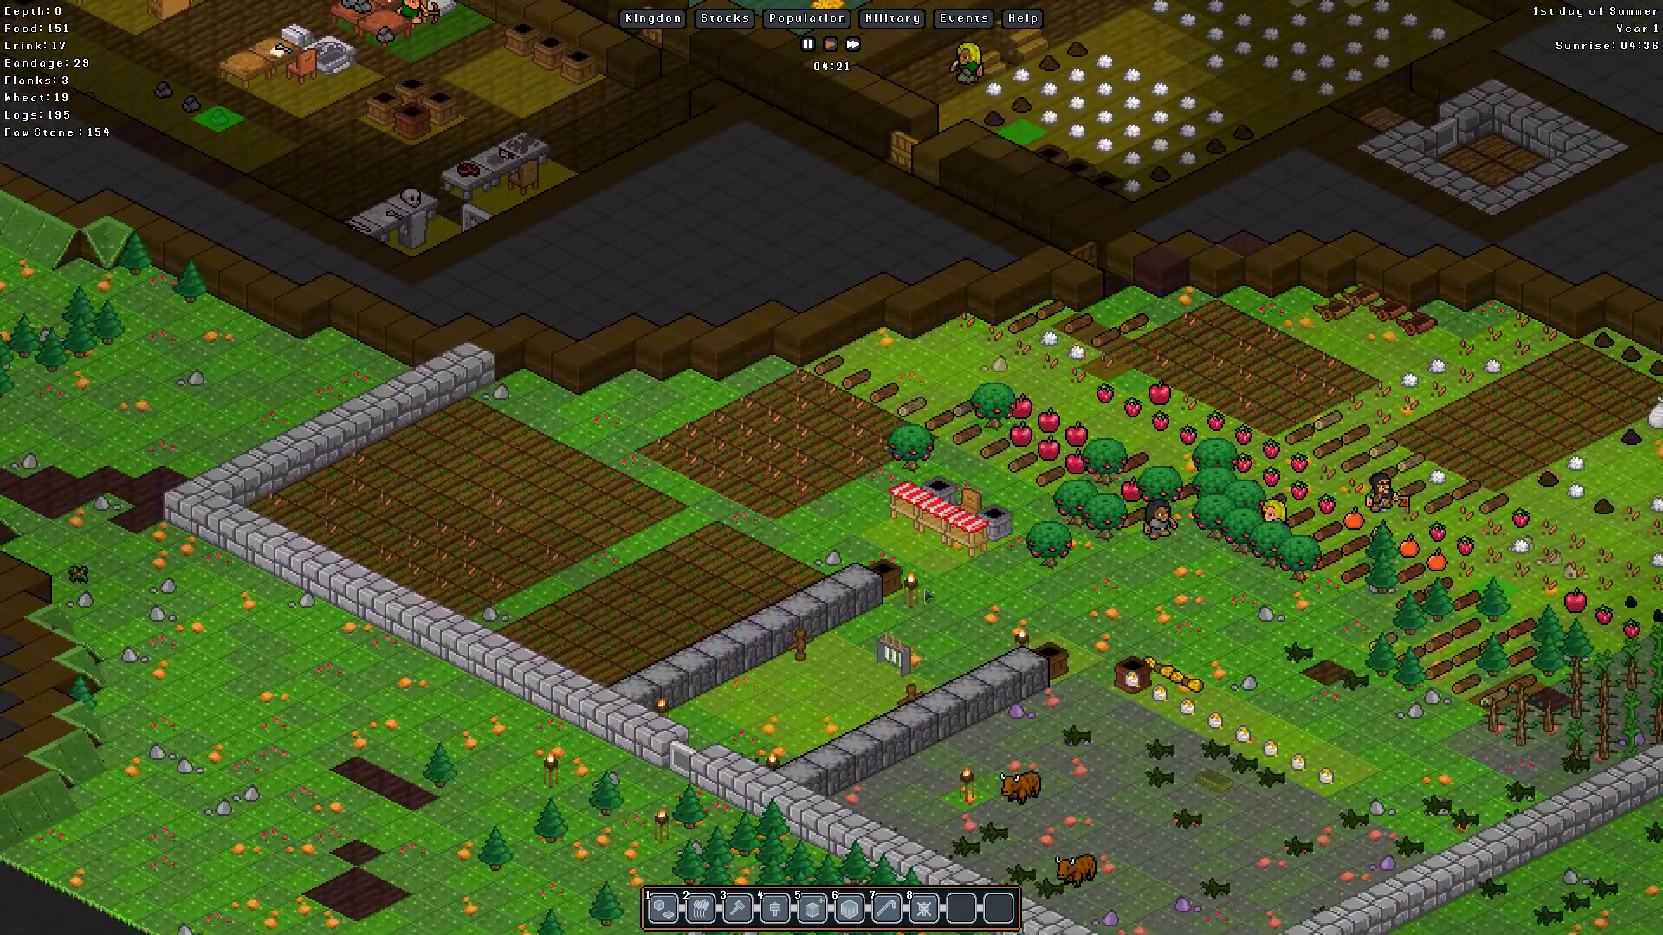
key(Down)
key(Right)
key(Down)
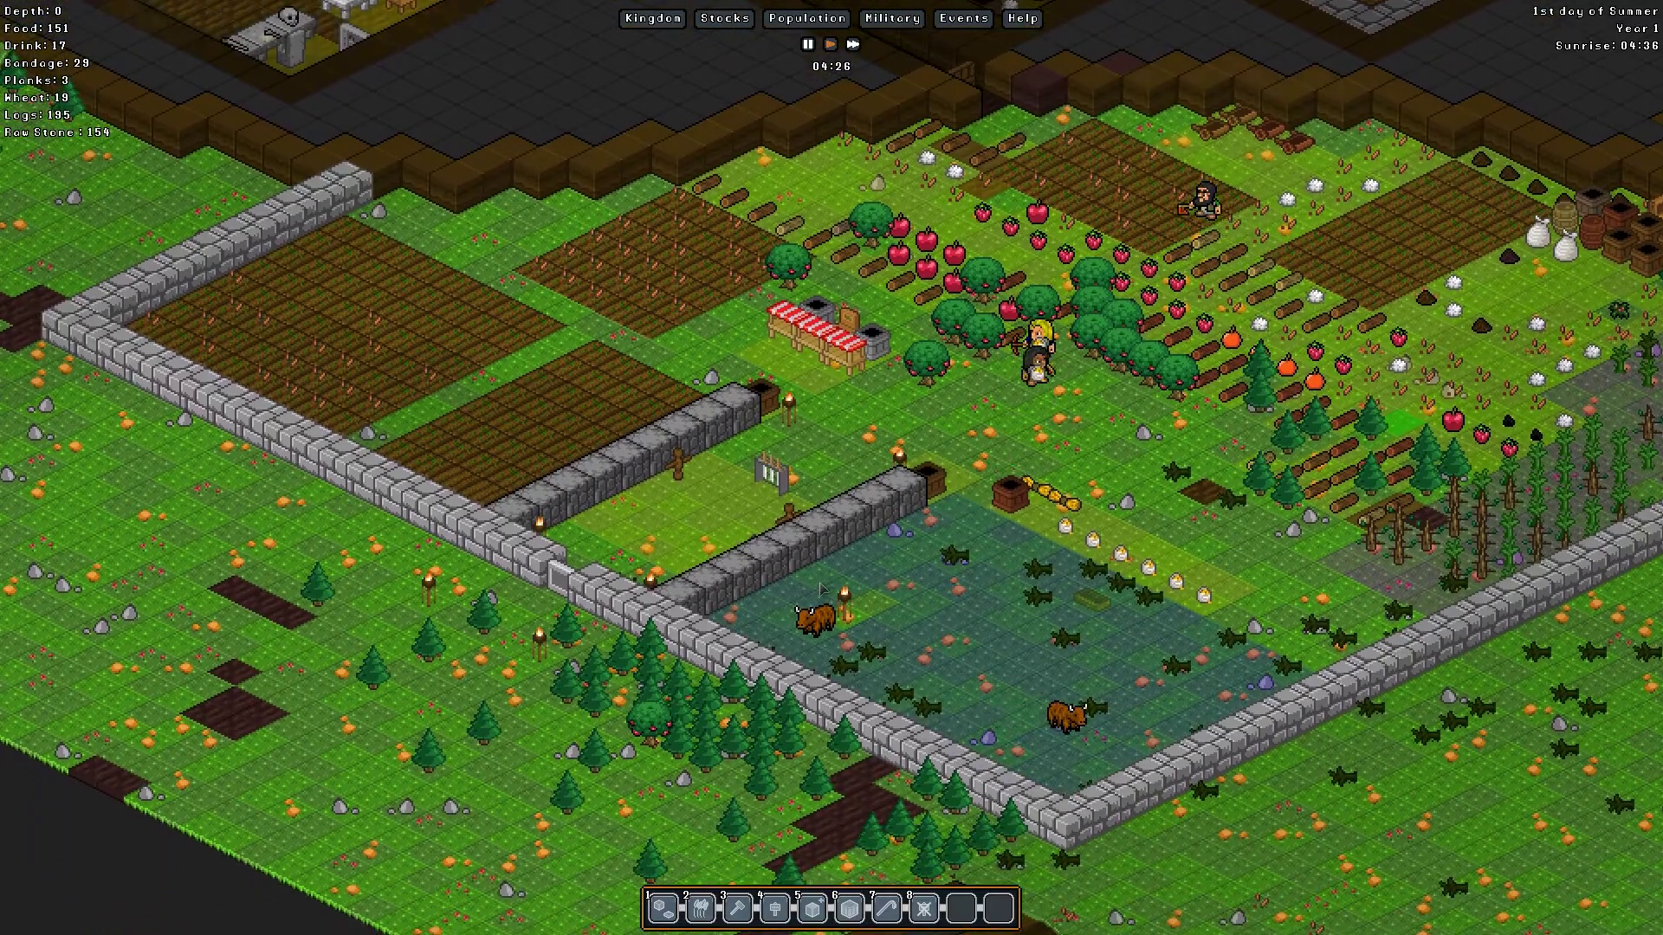
key(Left)
key(Down)
key(Right)
key(Up)
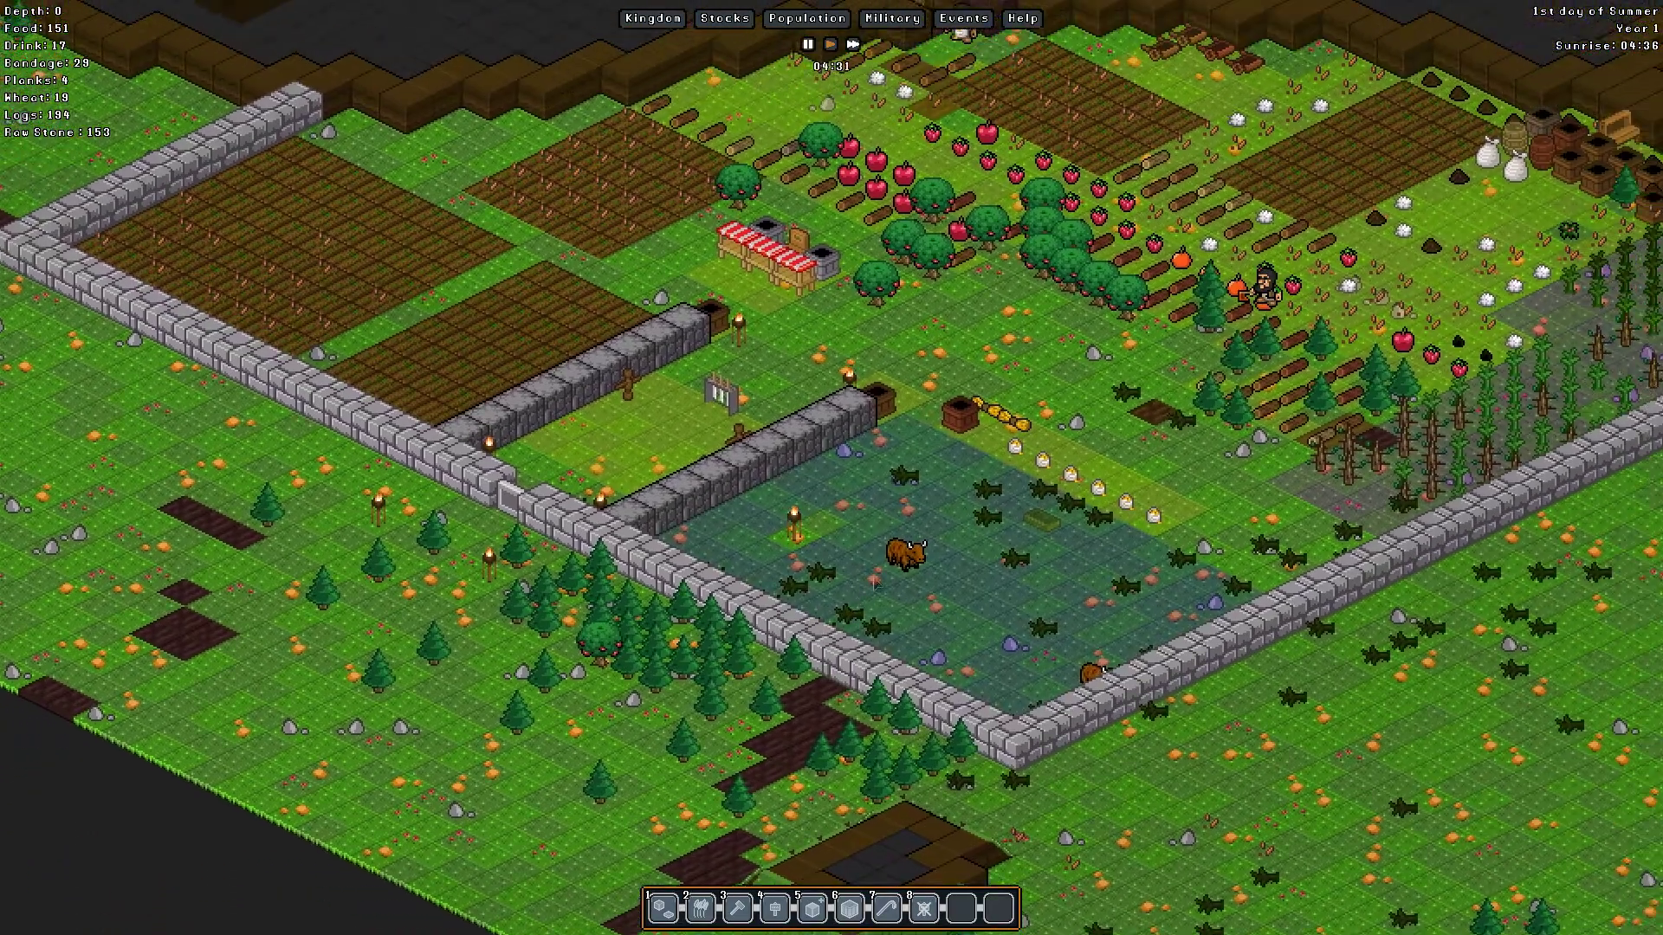
key(Right)
key(Up)
key(Up)
key(Left)
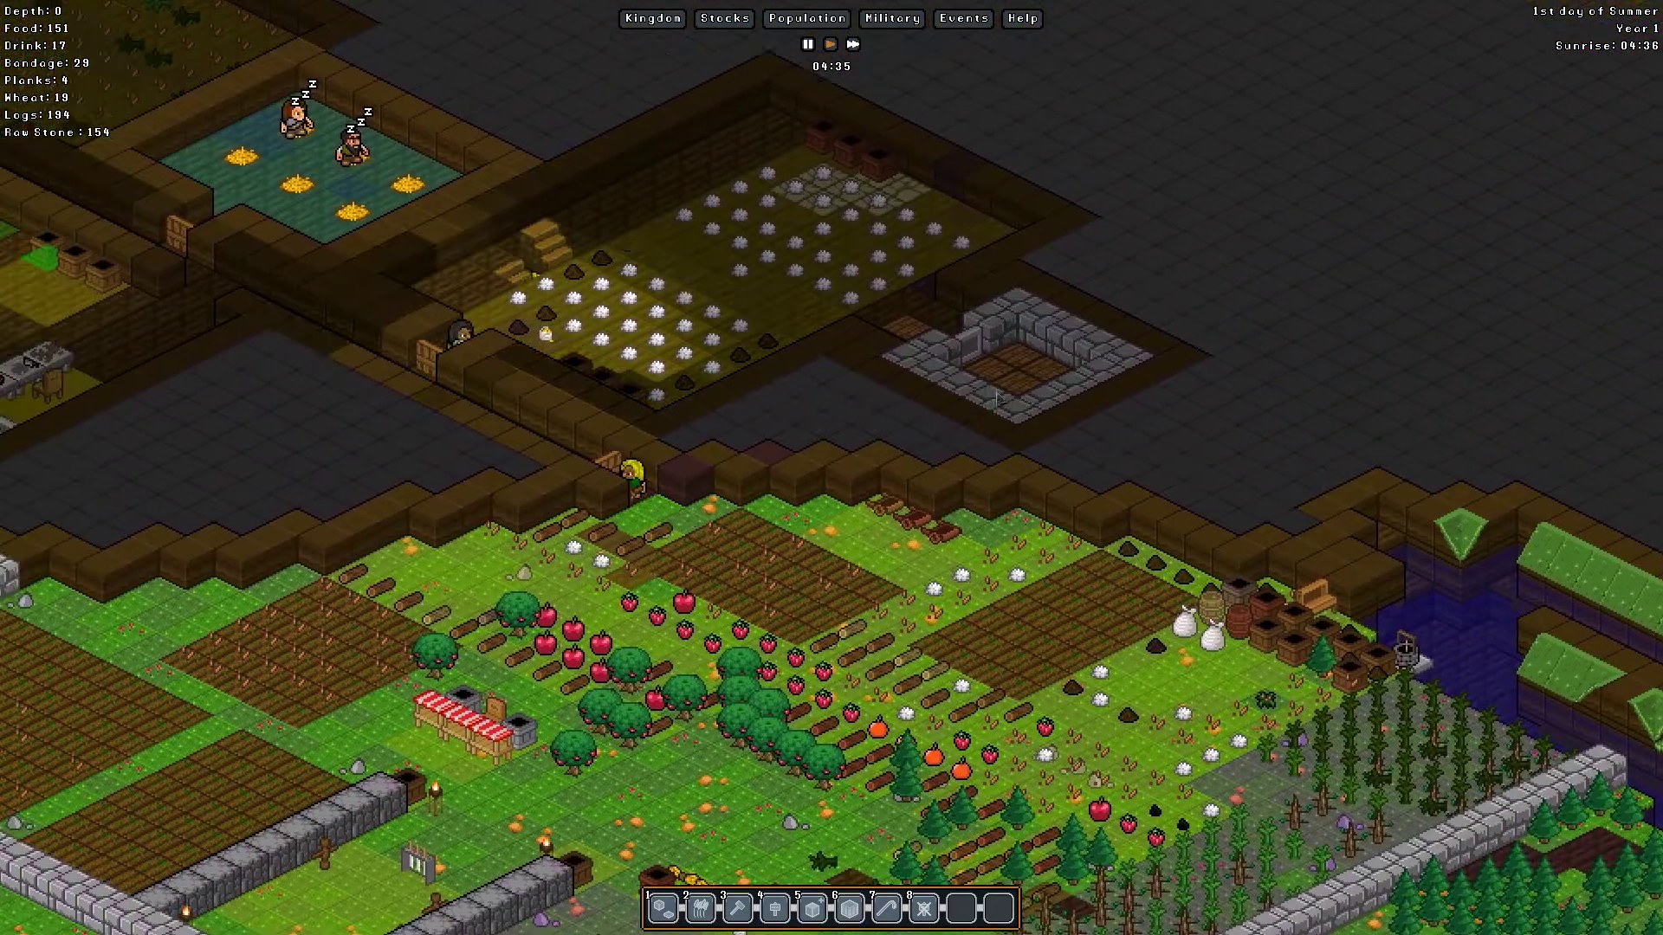
key(Left)
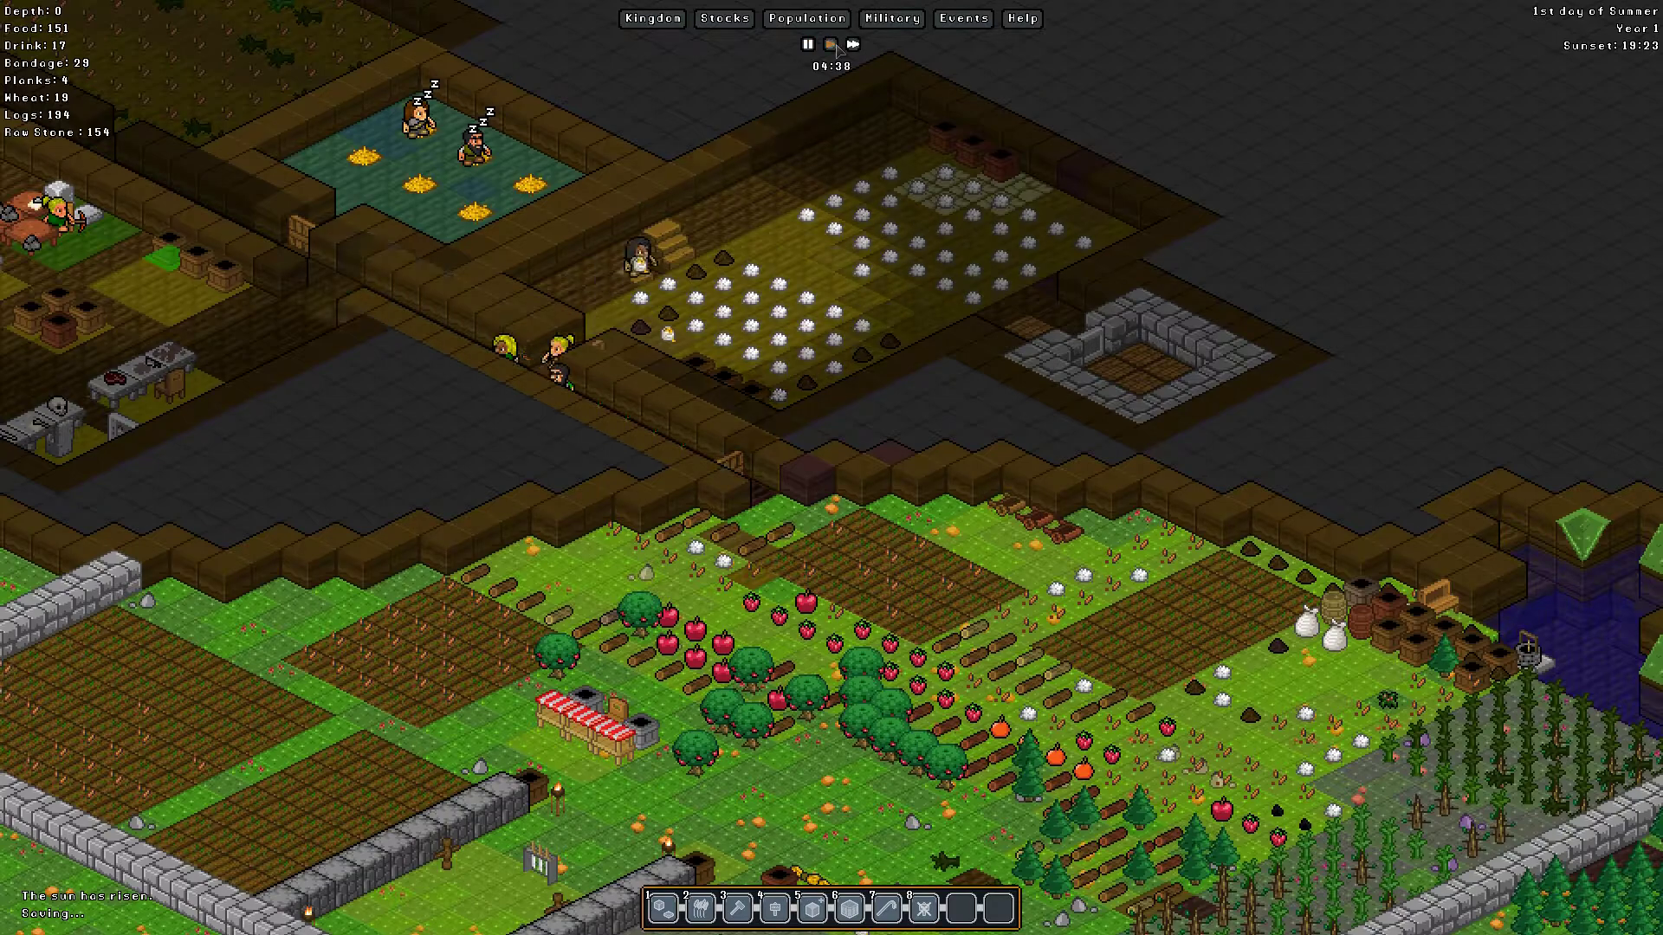
Step: Pan over the walled field area toward the orchard and pens, then back to the rooms
key(Down)
key(Left)
key(Left)
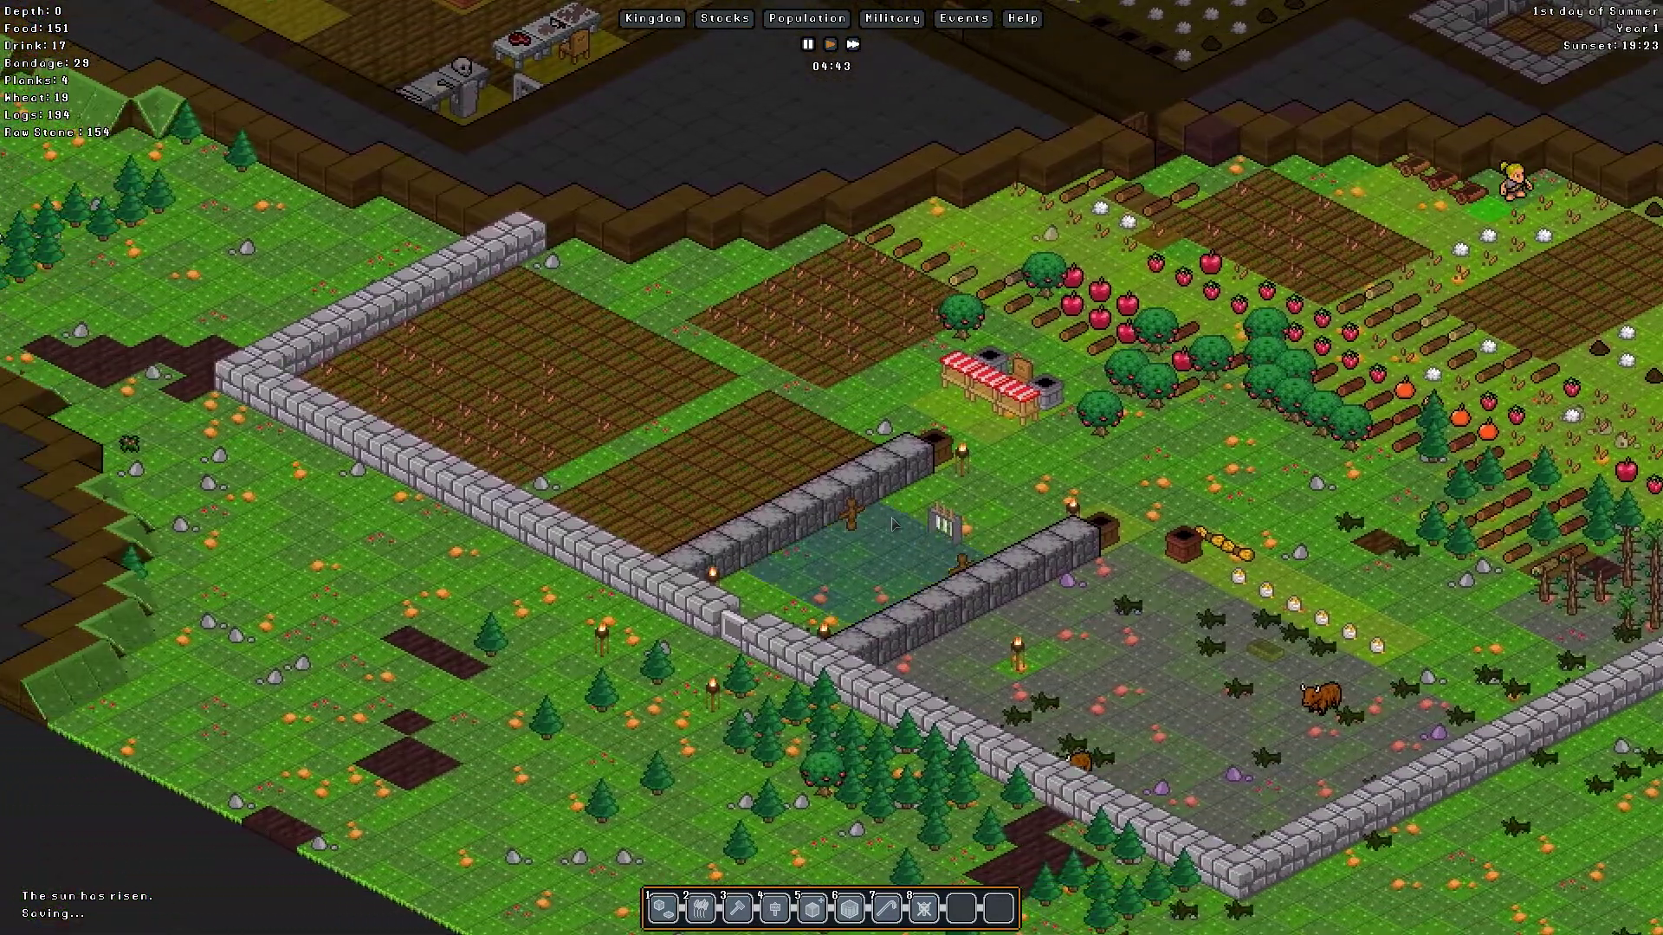
key(Left)
key(Right)
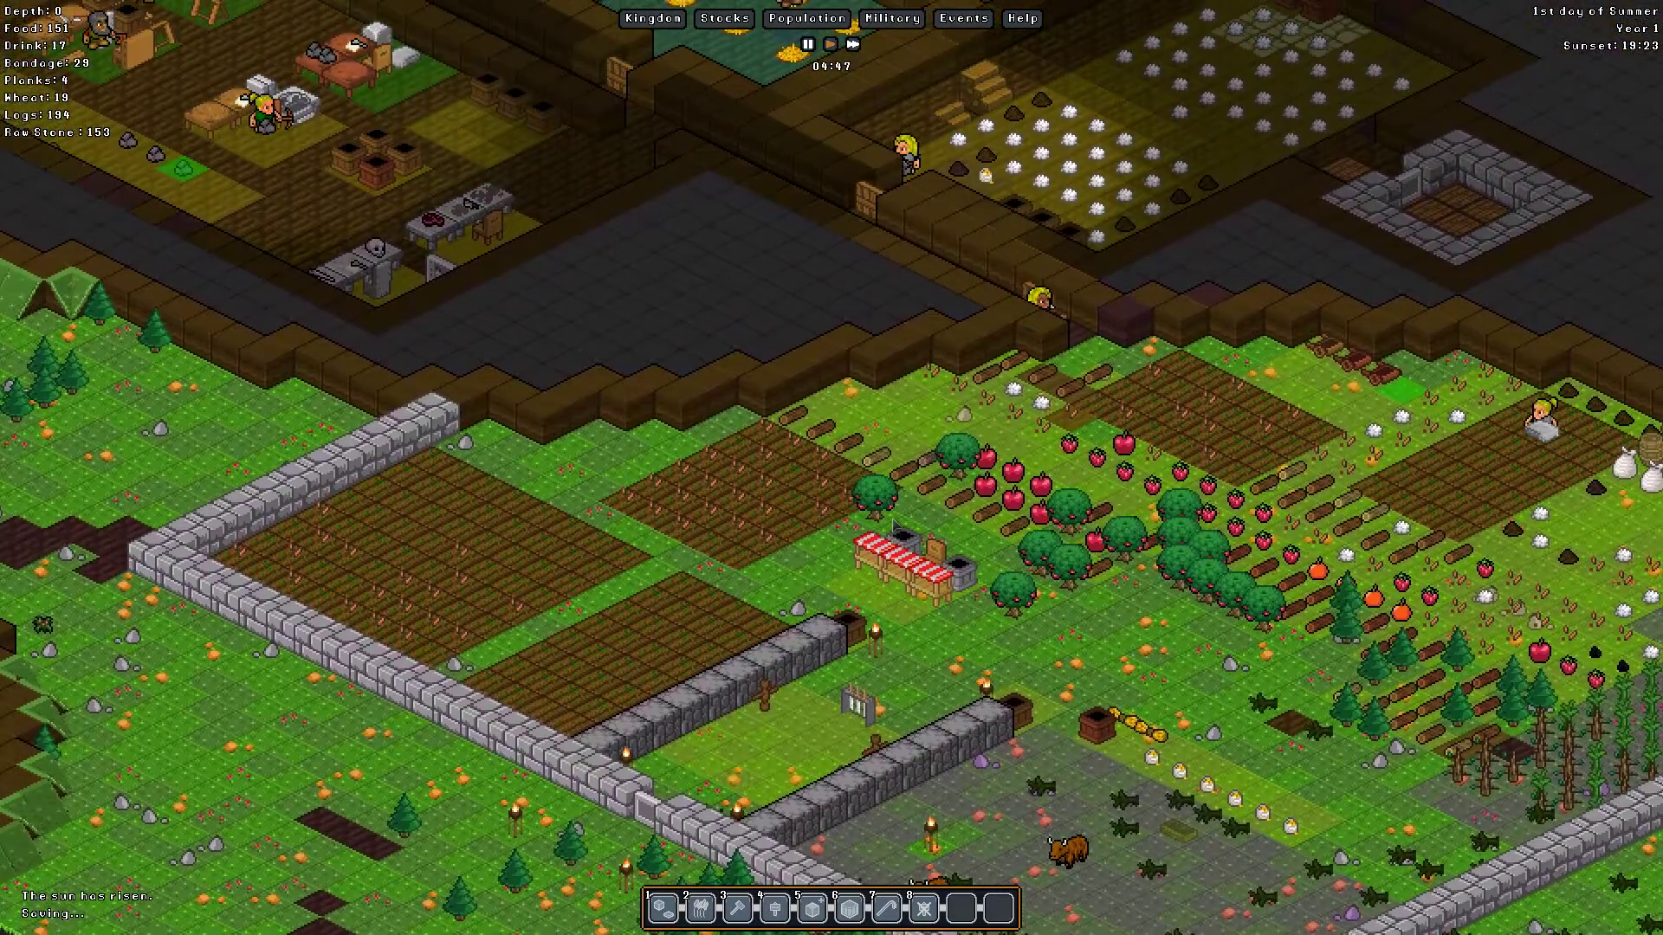
key(Right)
key(Down)
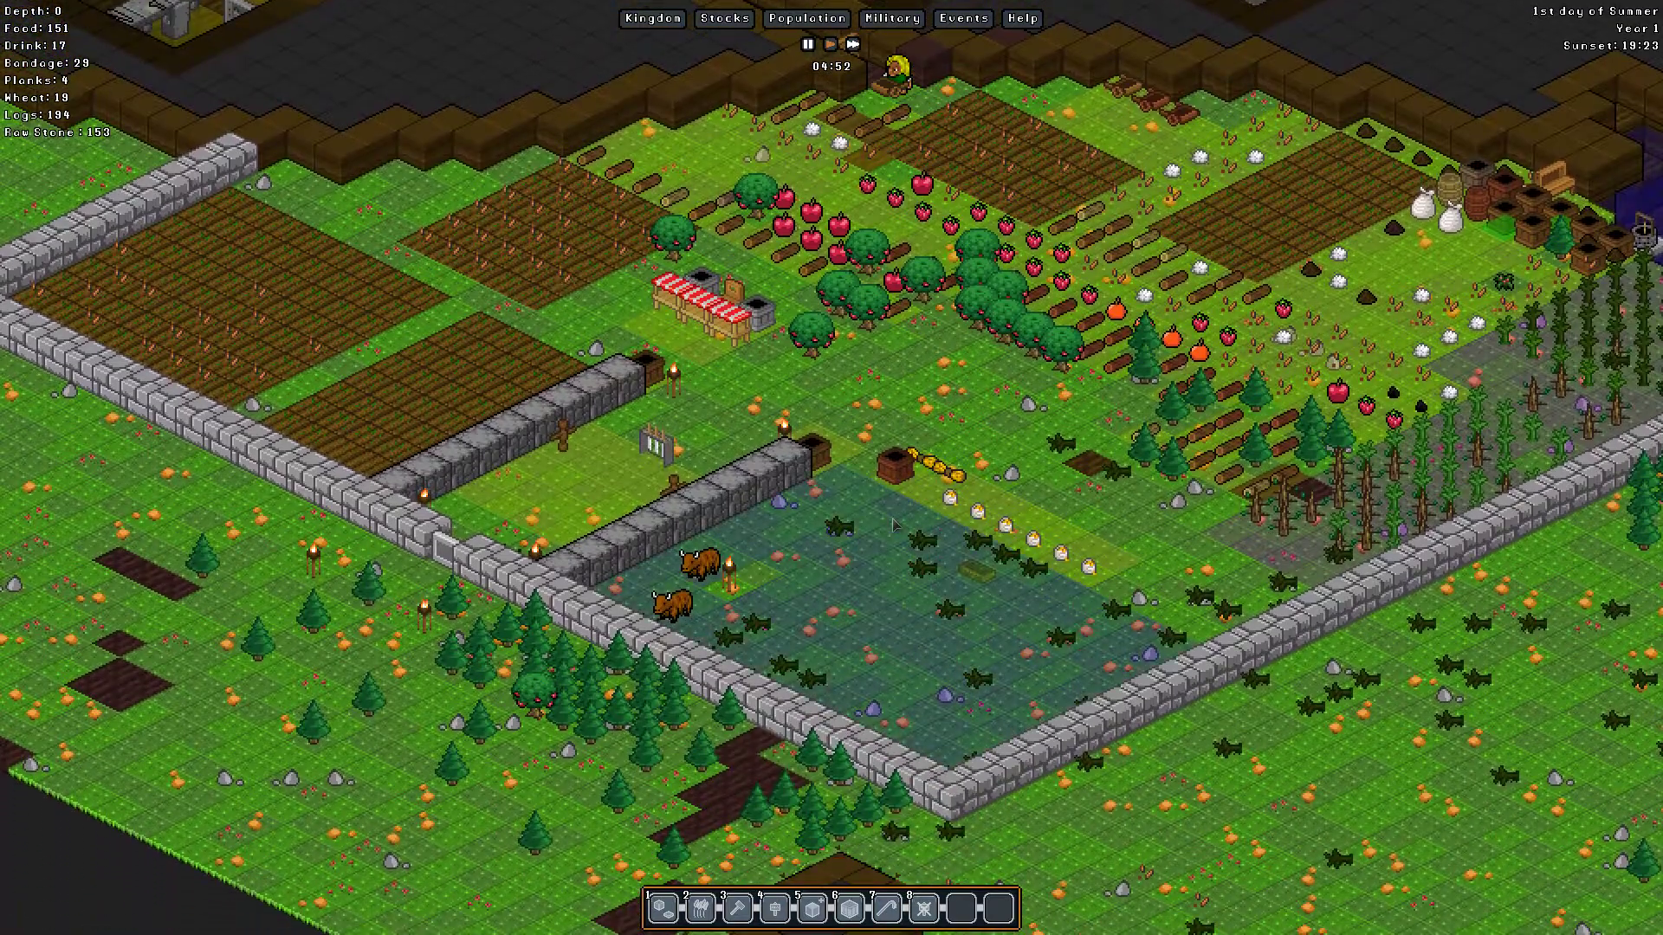
key(Left)
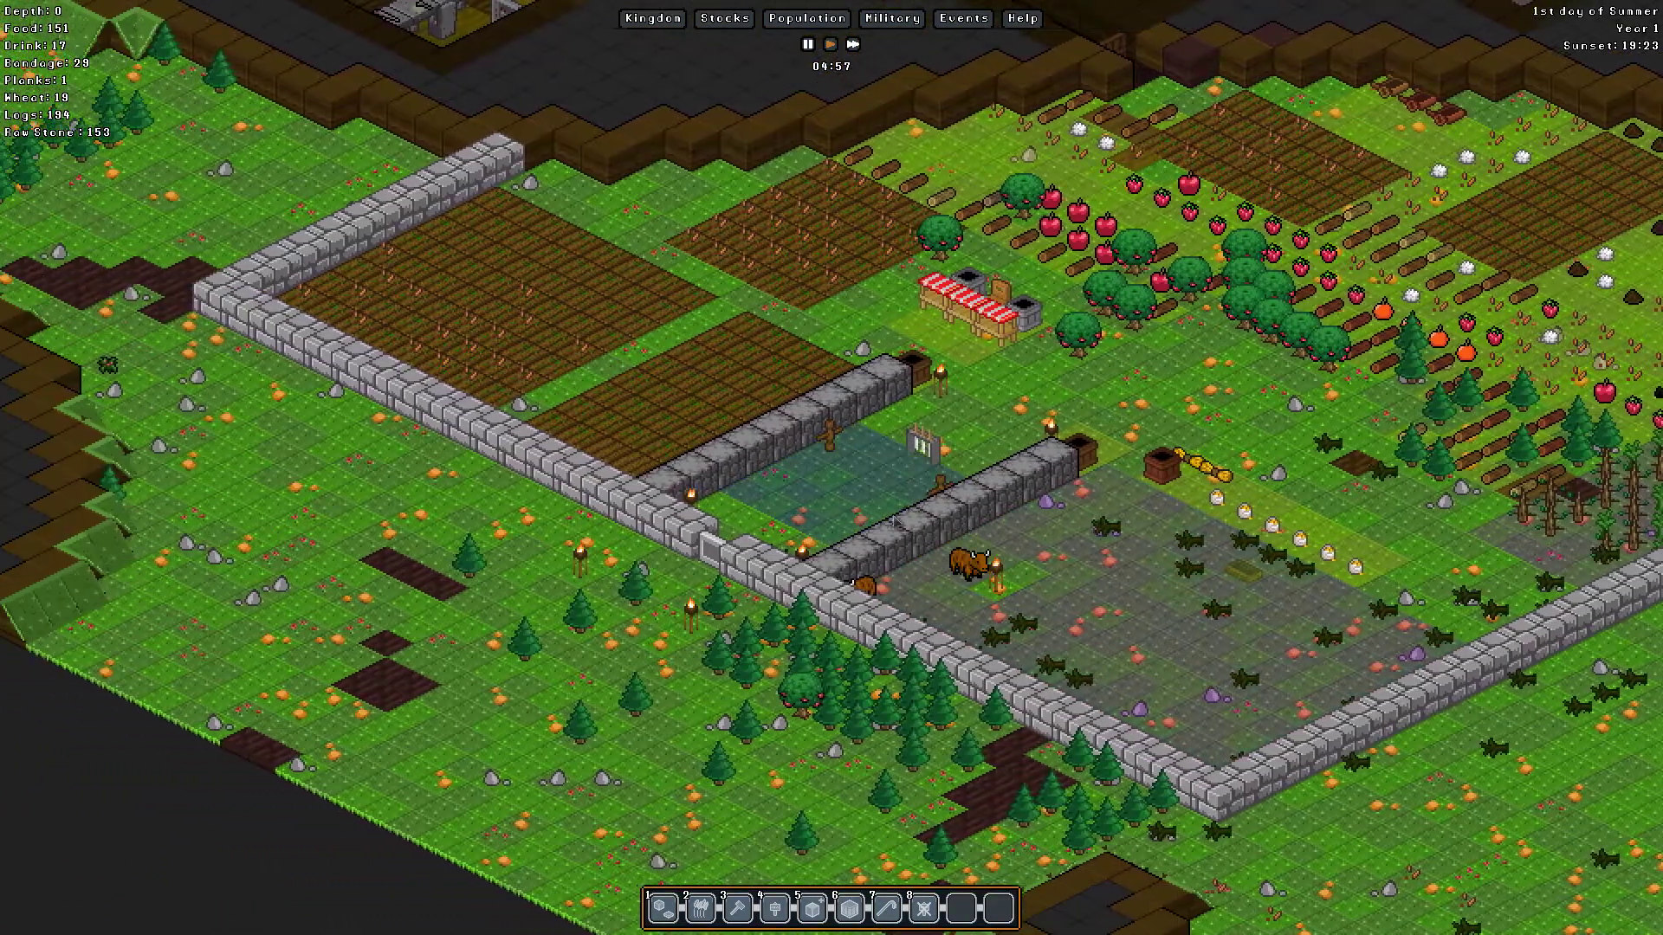
key(Up)
key(Up)
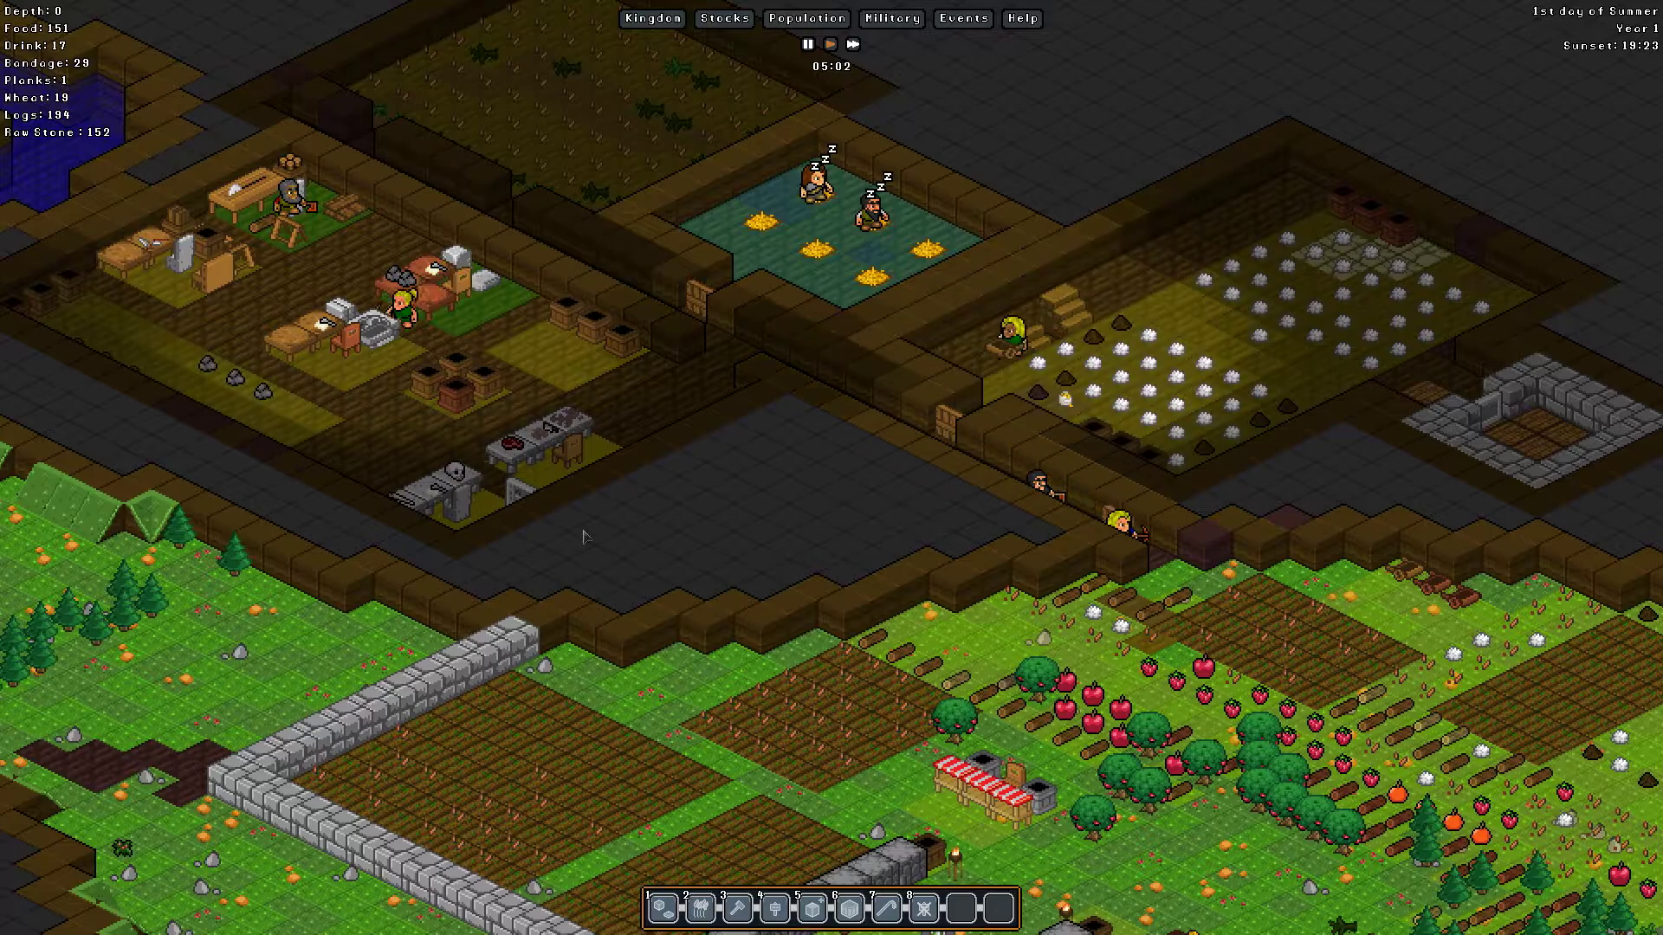
Step: Look west and beyond the animal pen, ending on the bedrooms and stone storage
key(Left)
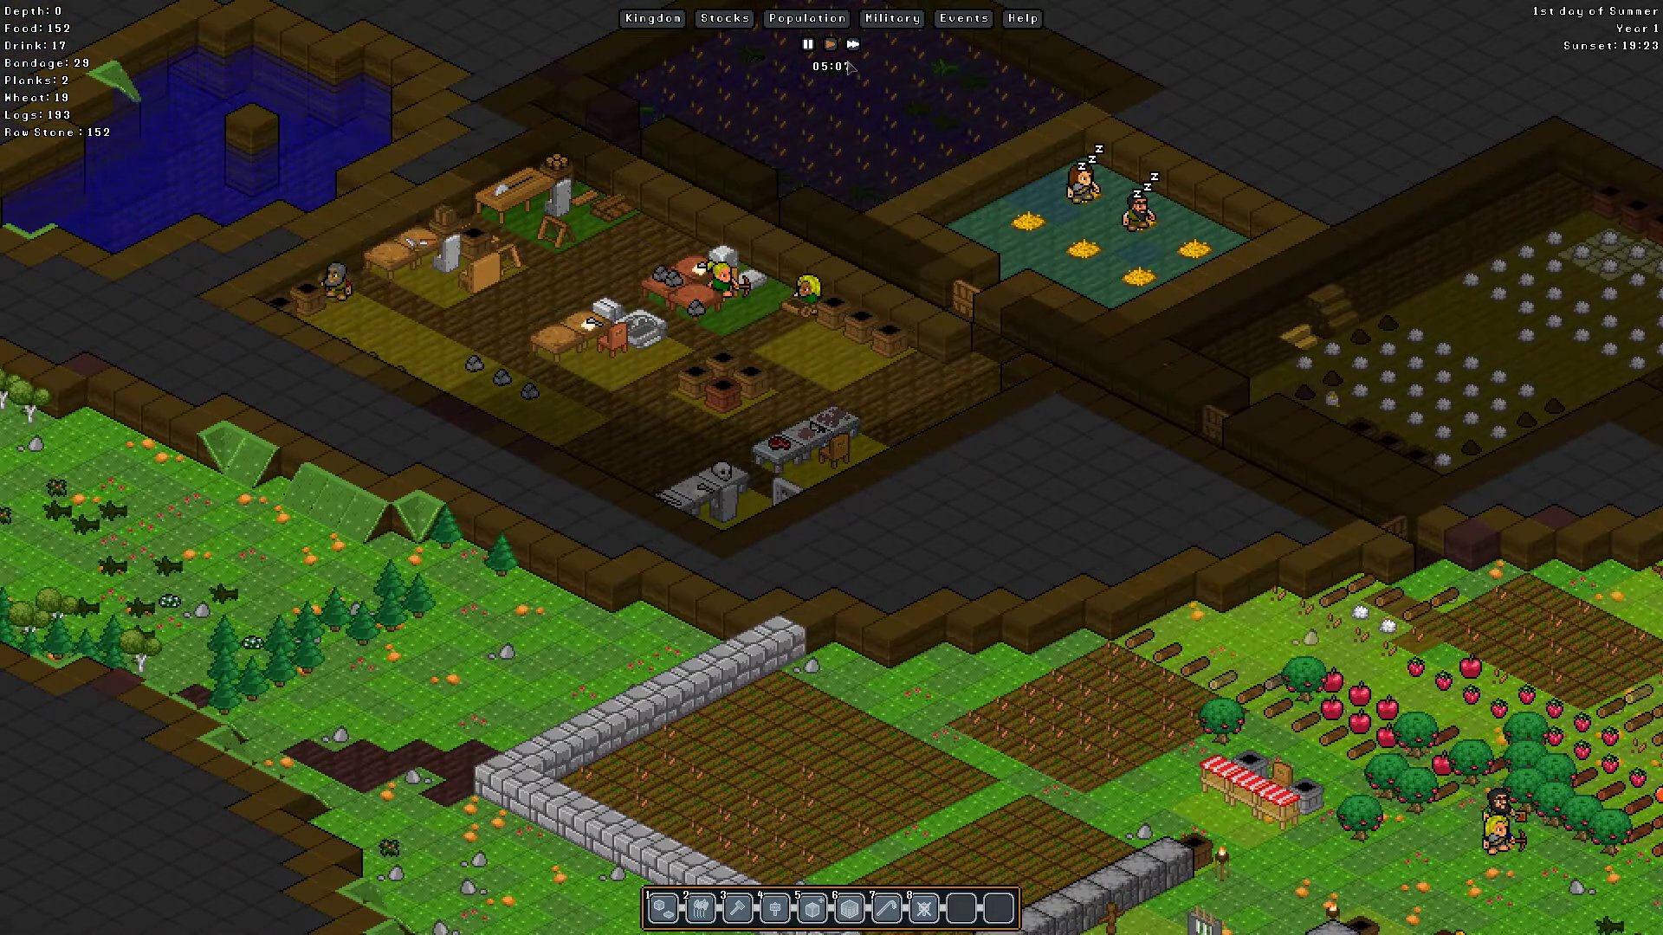
key(Right)
key(Down)
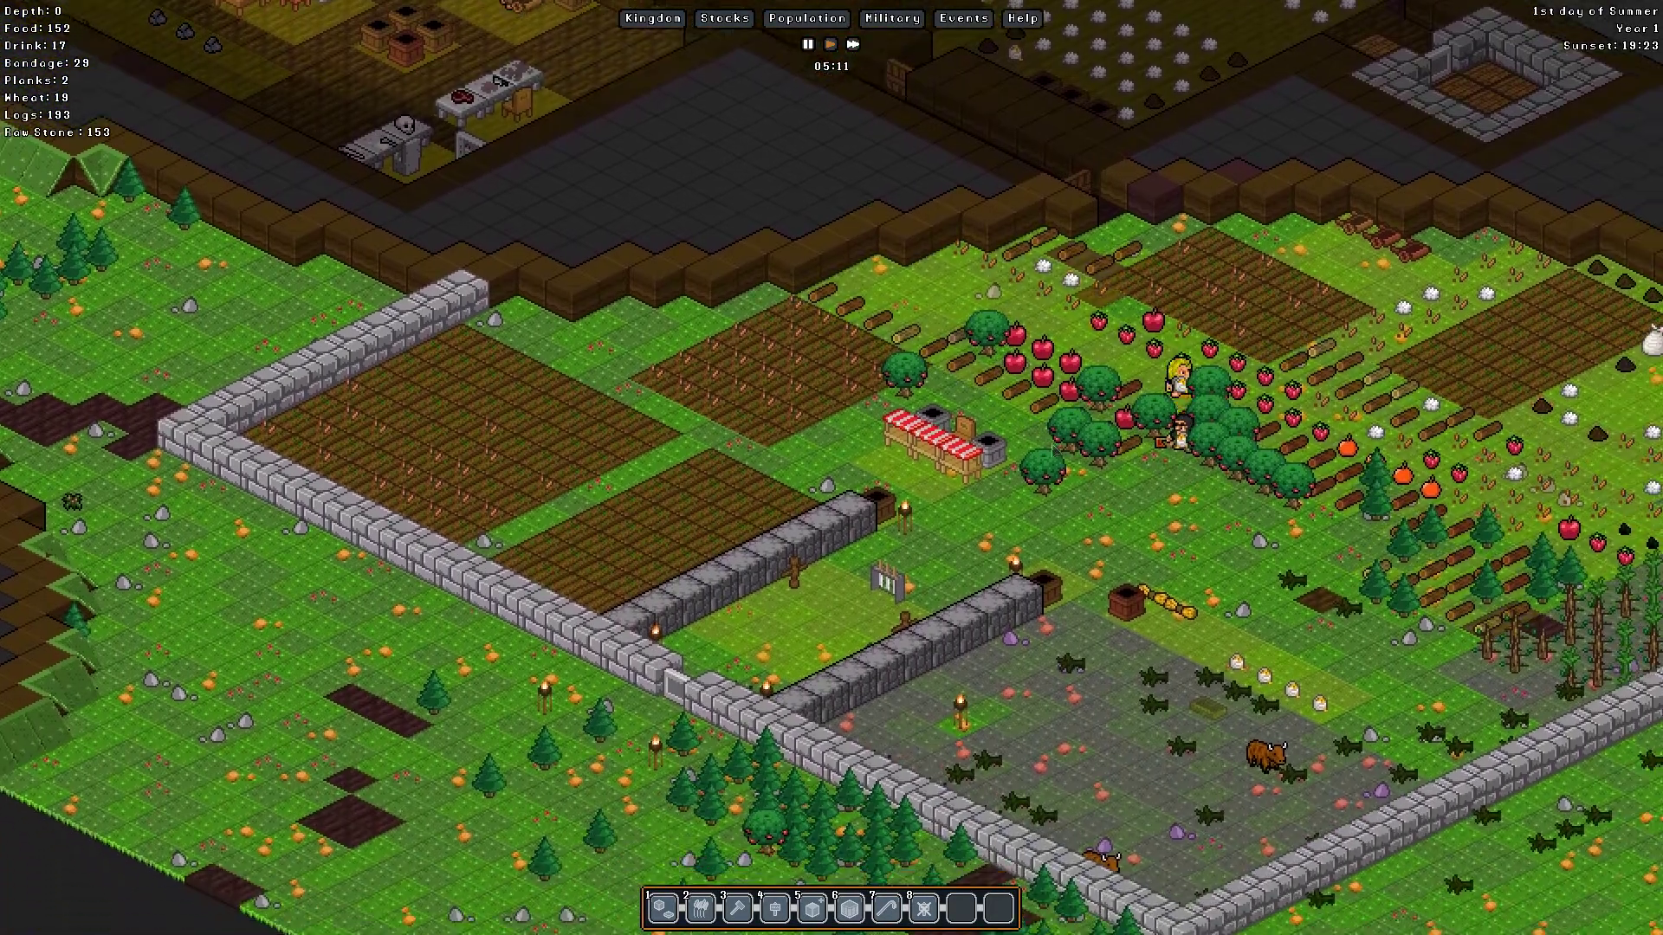
key(Right)
key(Down)
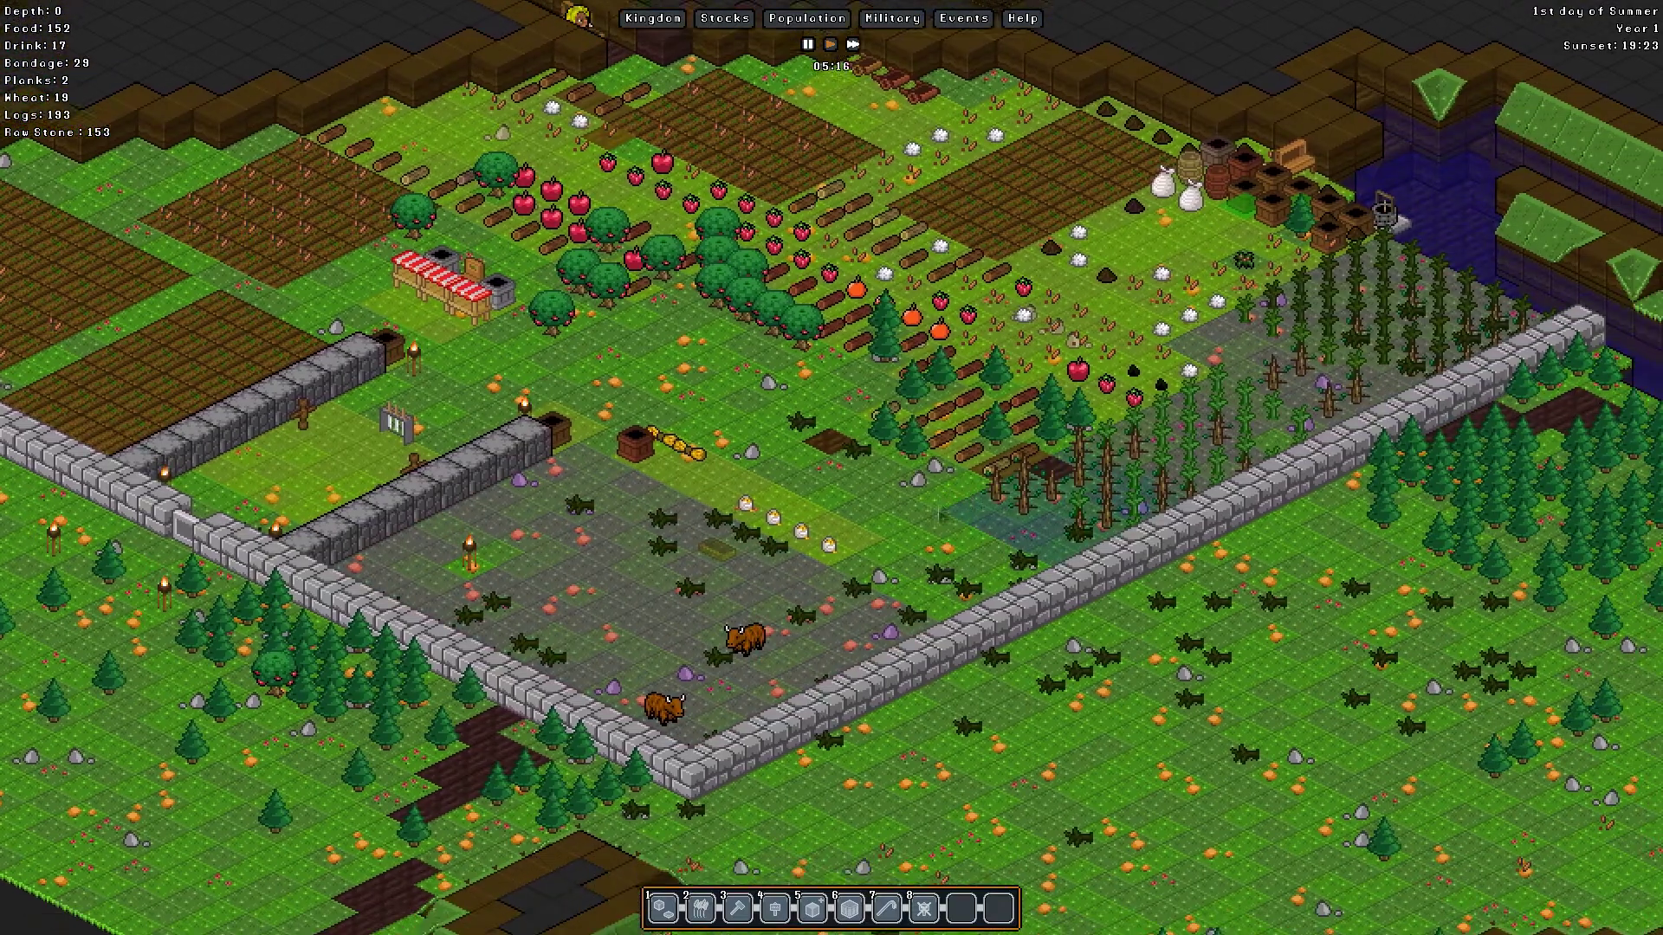
key(Left)
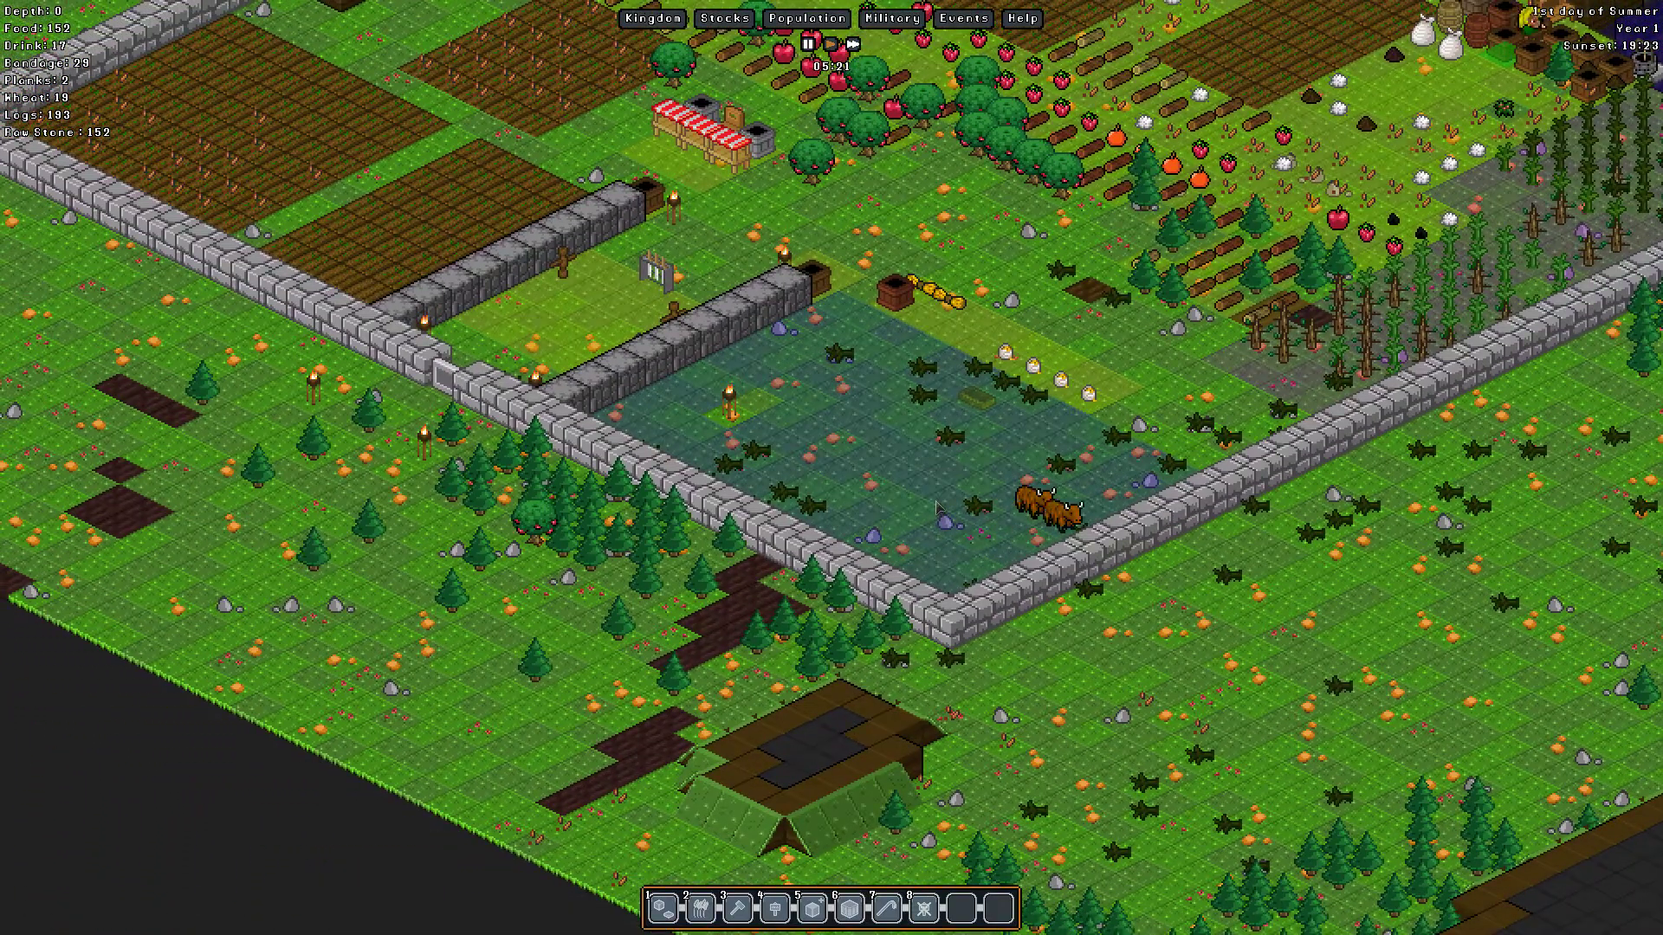
key(Up)
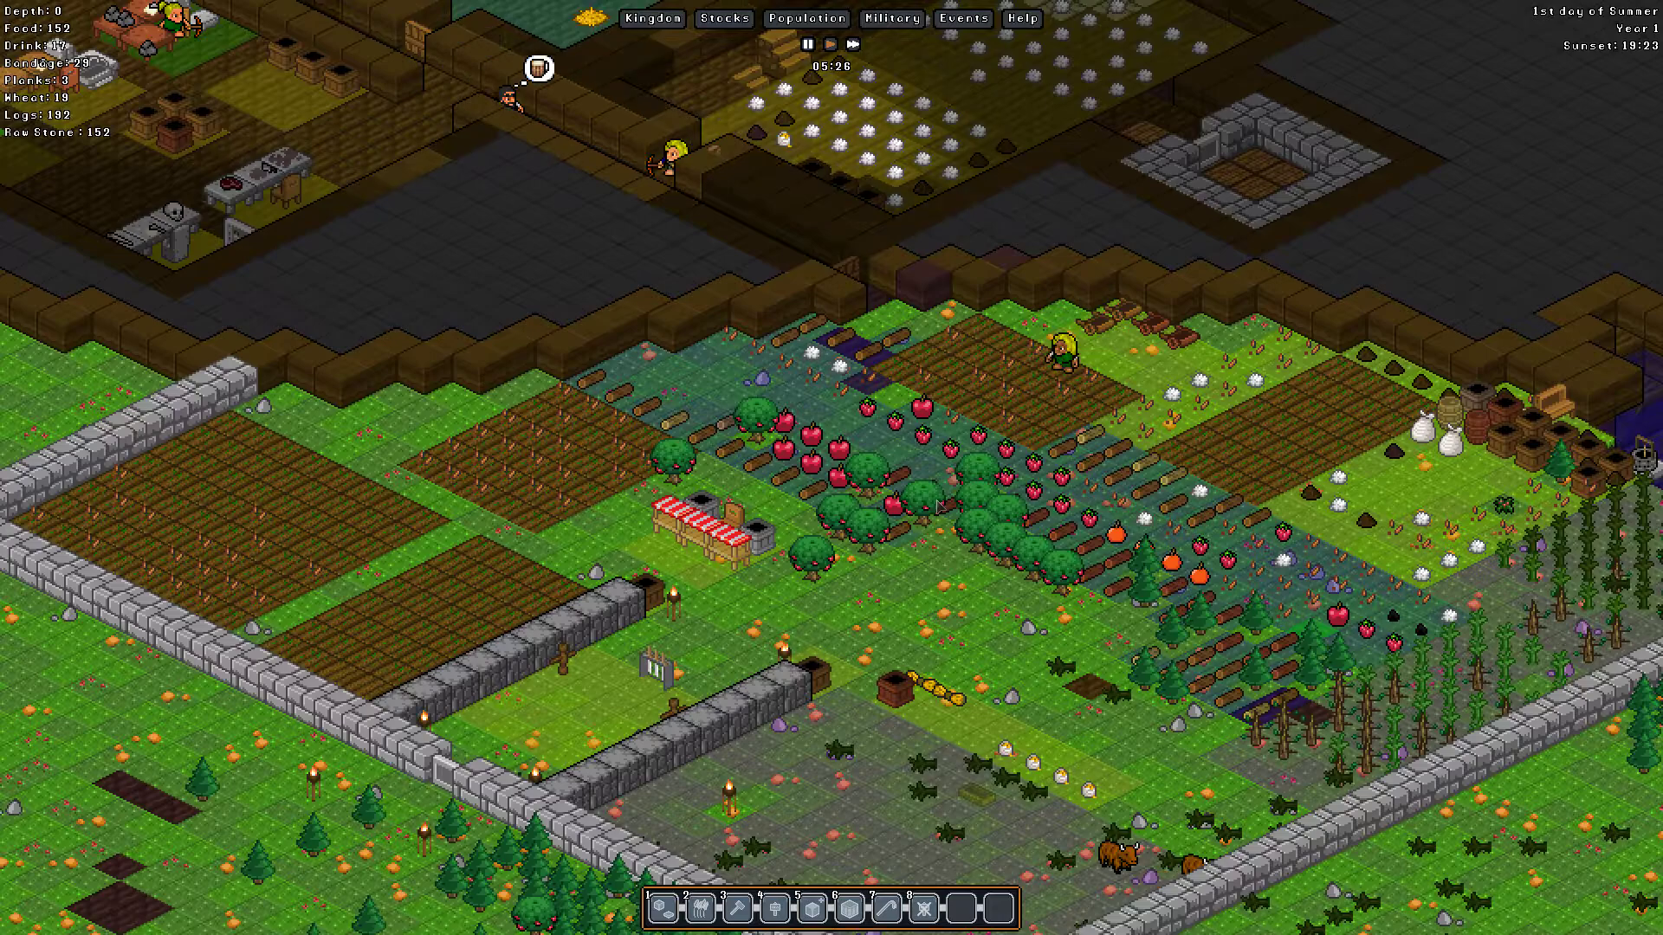
key(Left)
key(Left)
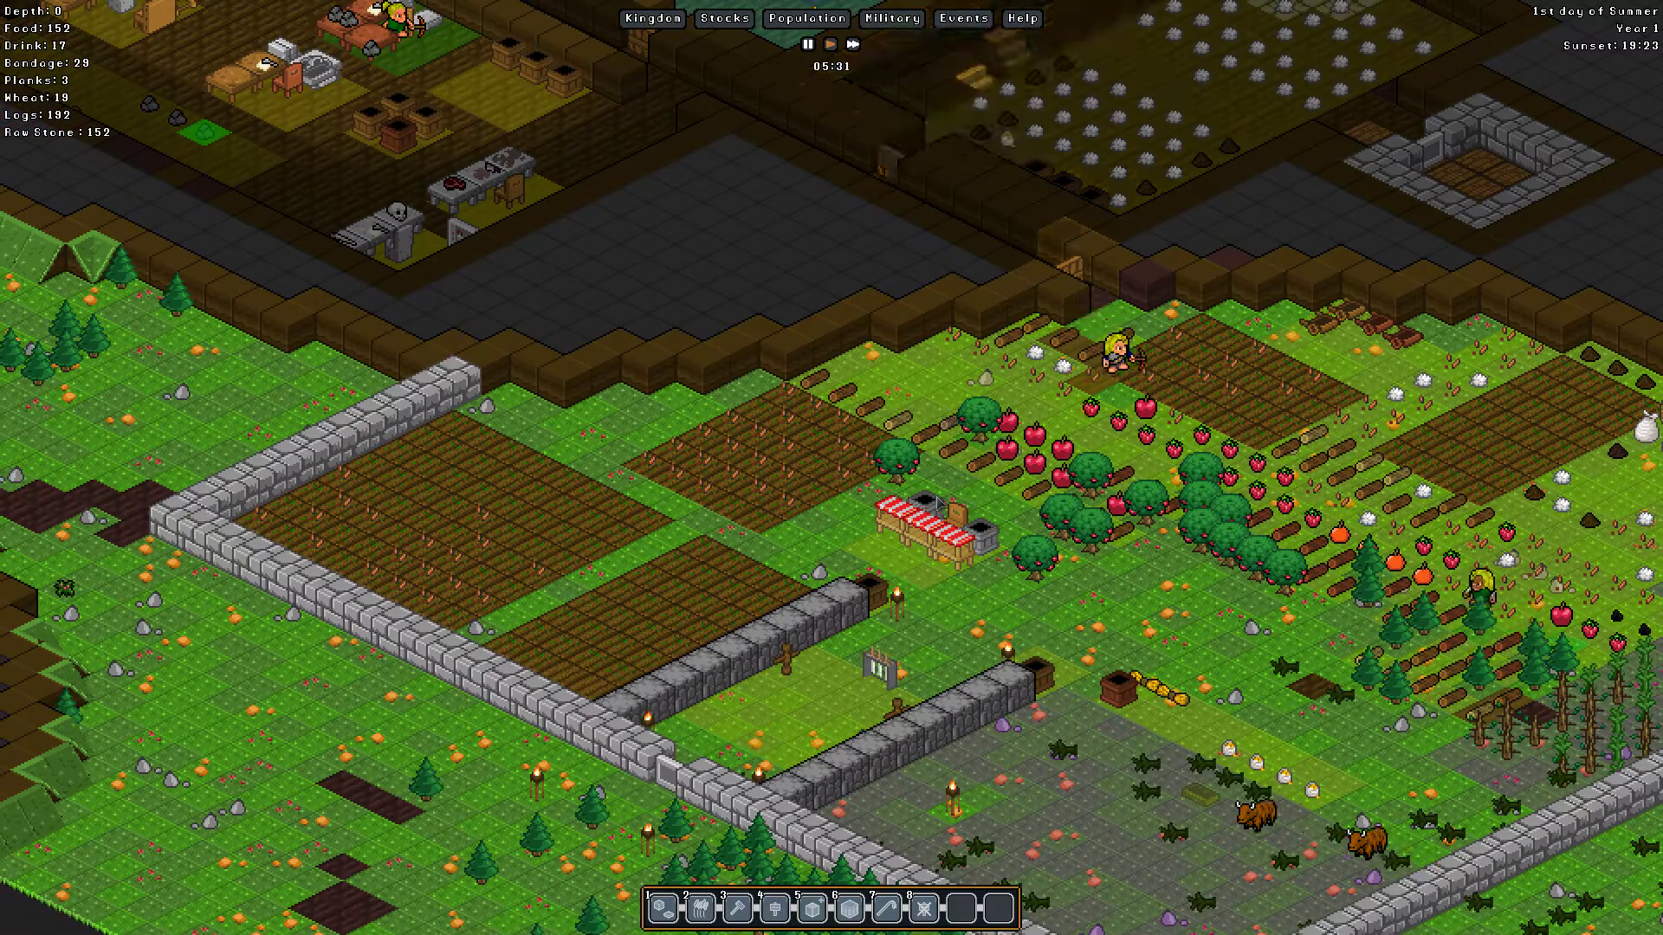
key(Up)
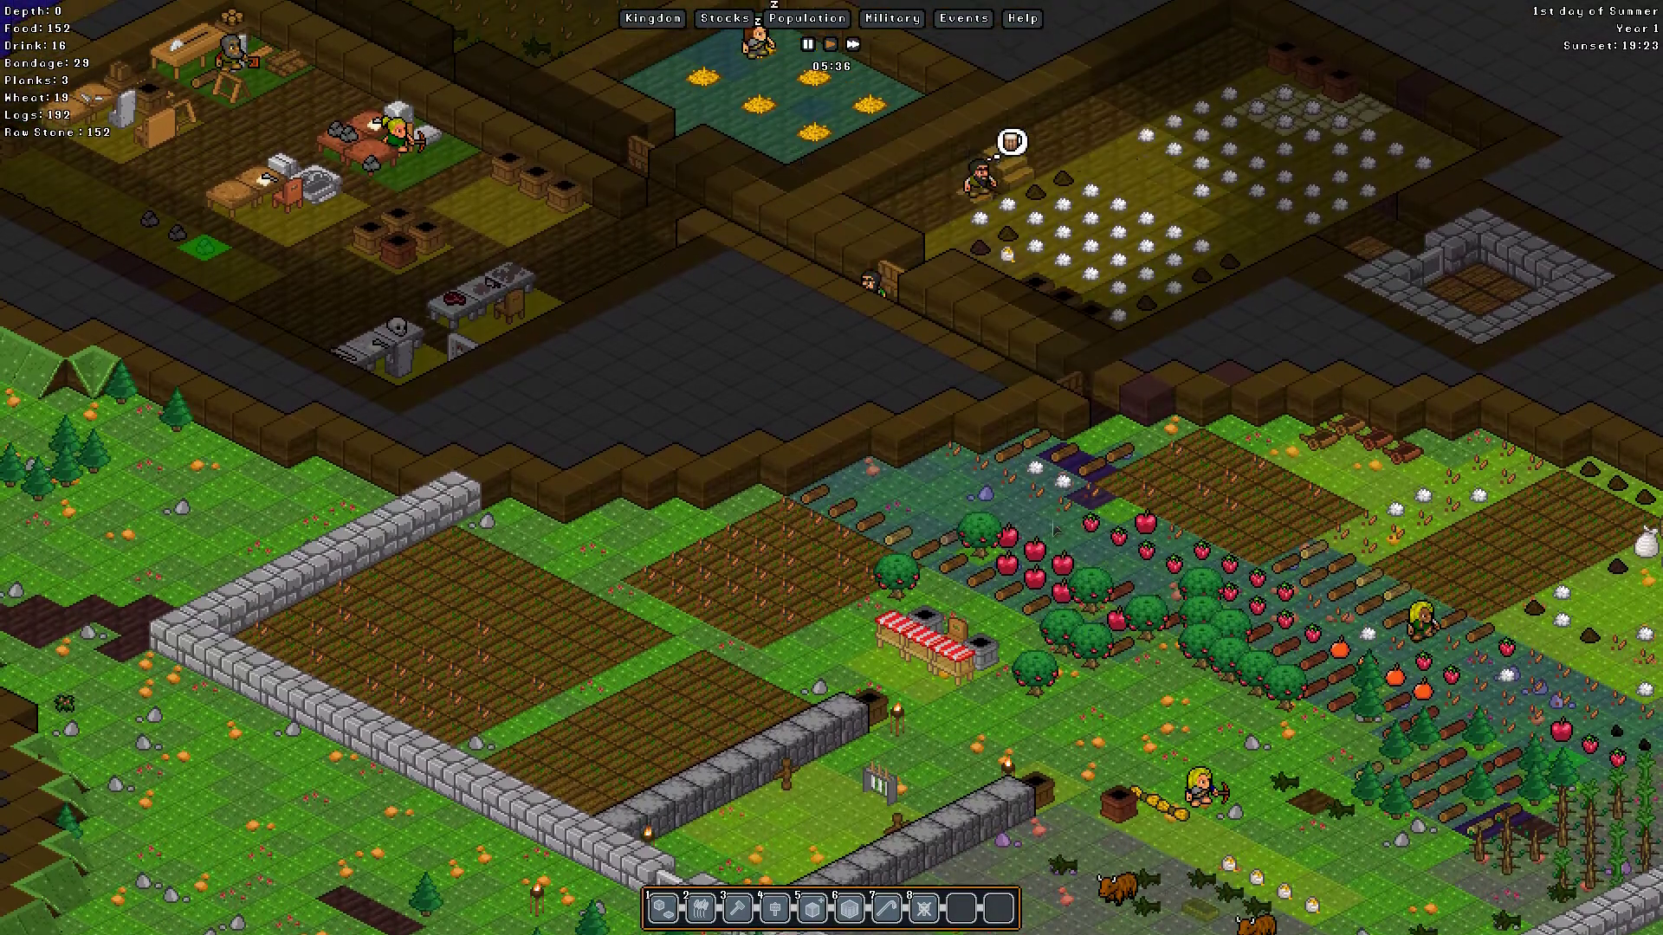
Step: Peek at depths -1 and -2, then return to the surface over the rooms and fields
key(Page_Down)
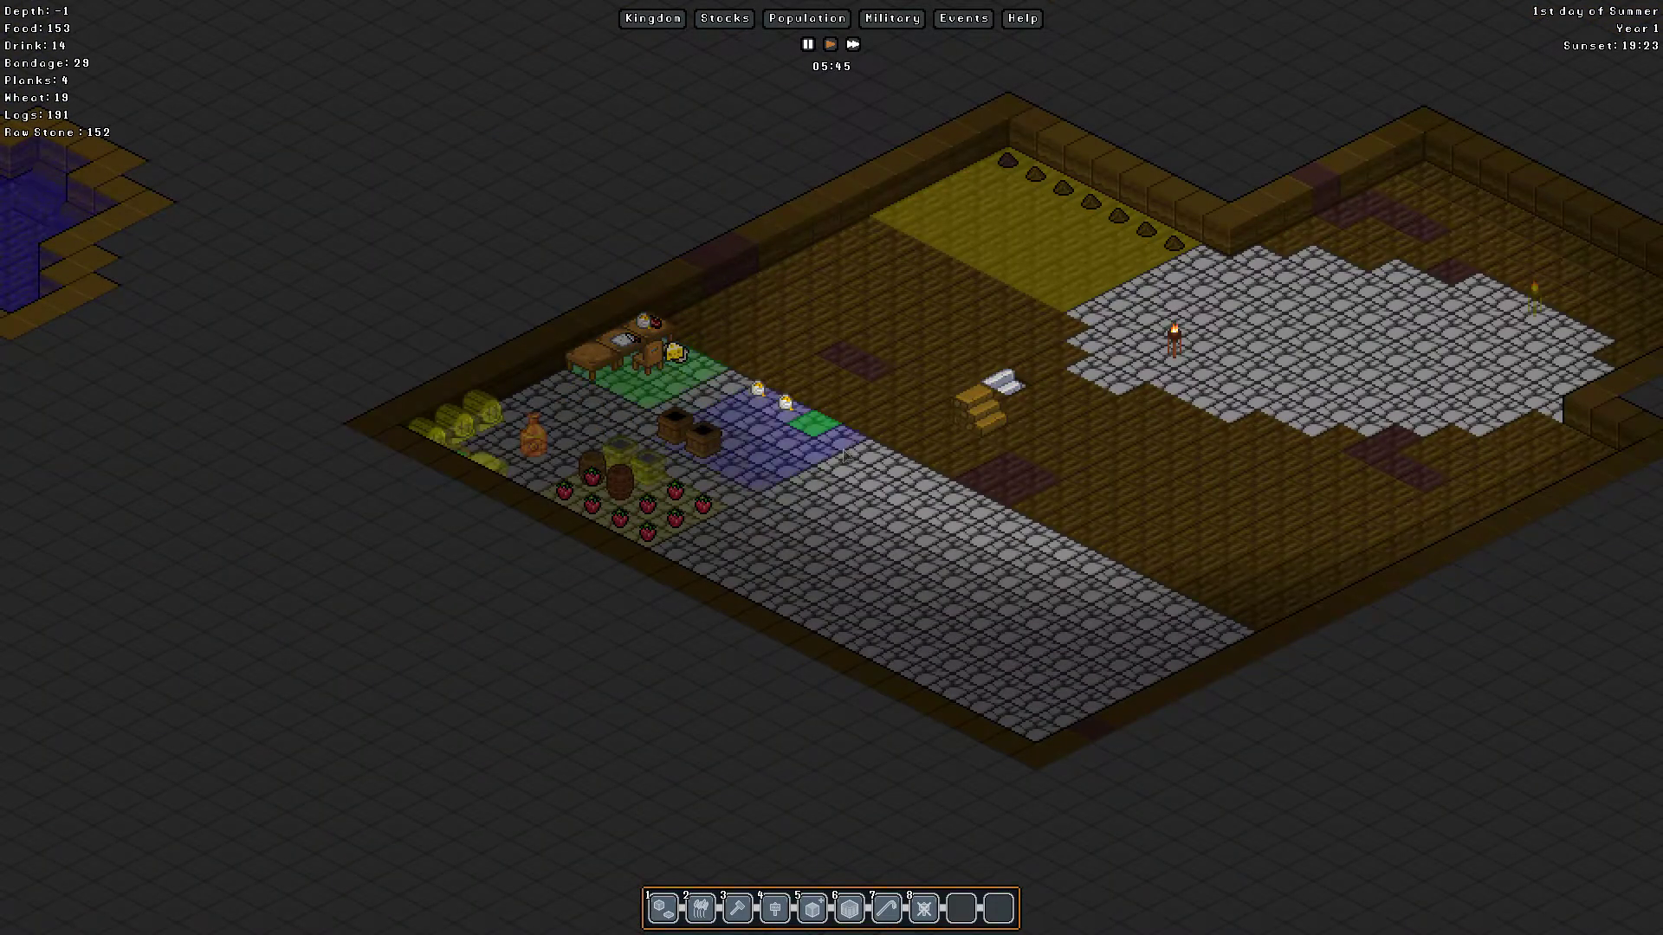
key(Page_Down)
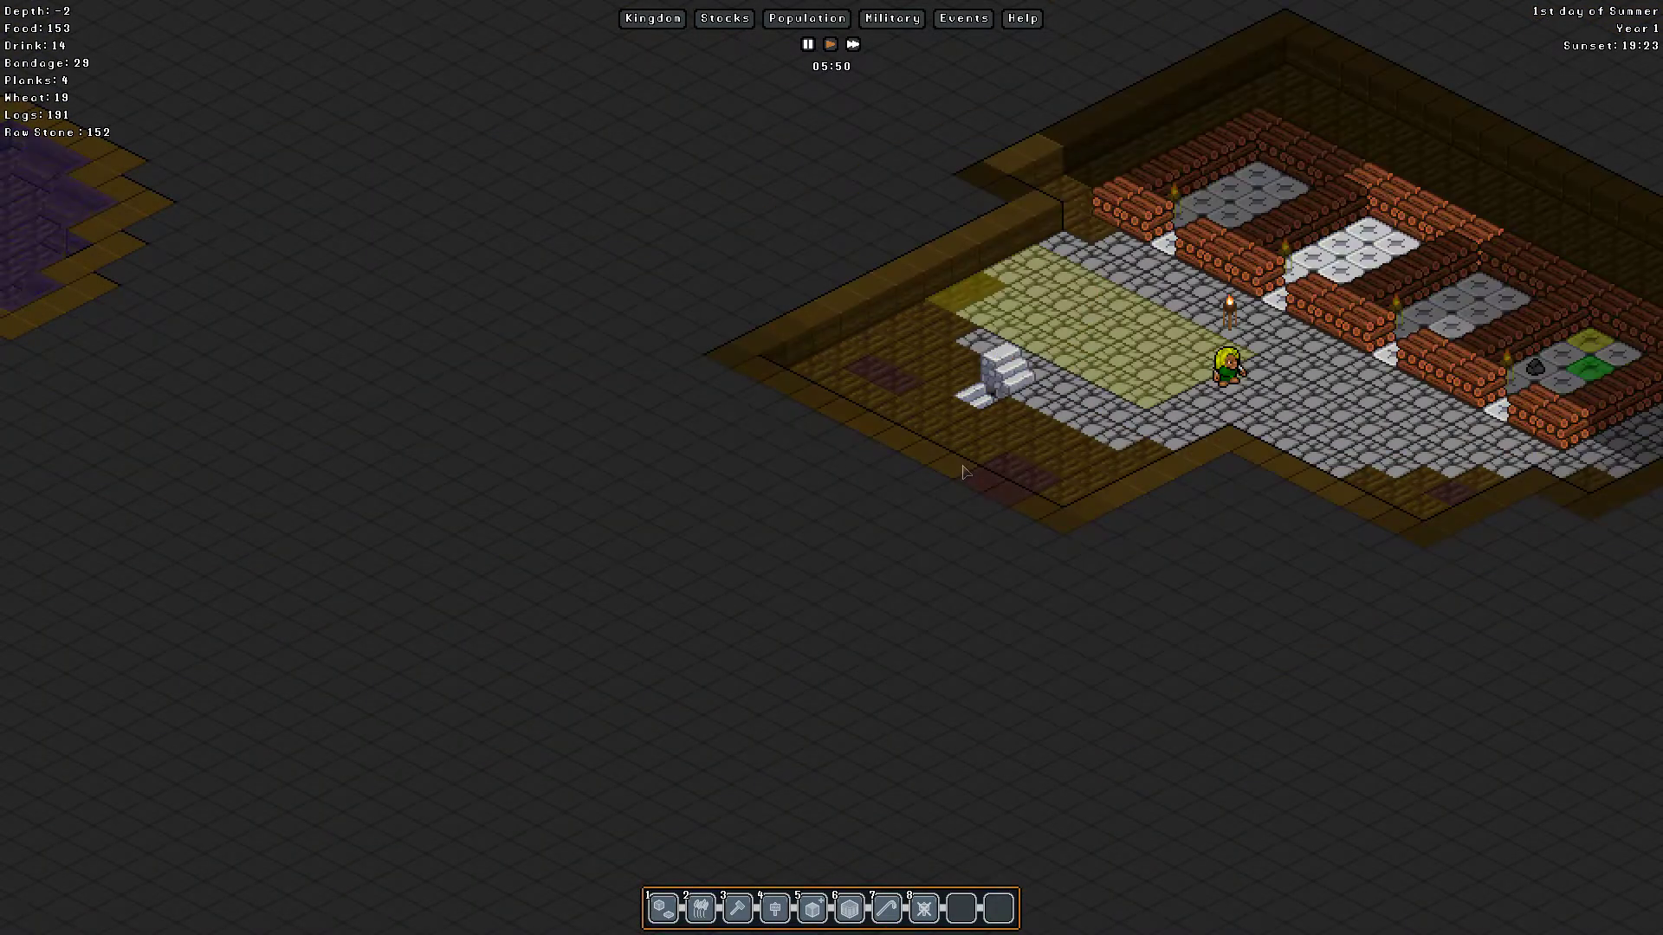
key(Page_Up)
key(Page_Up)
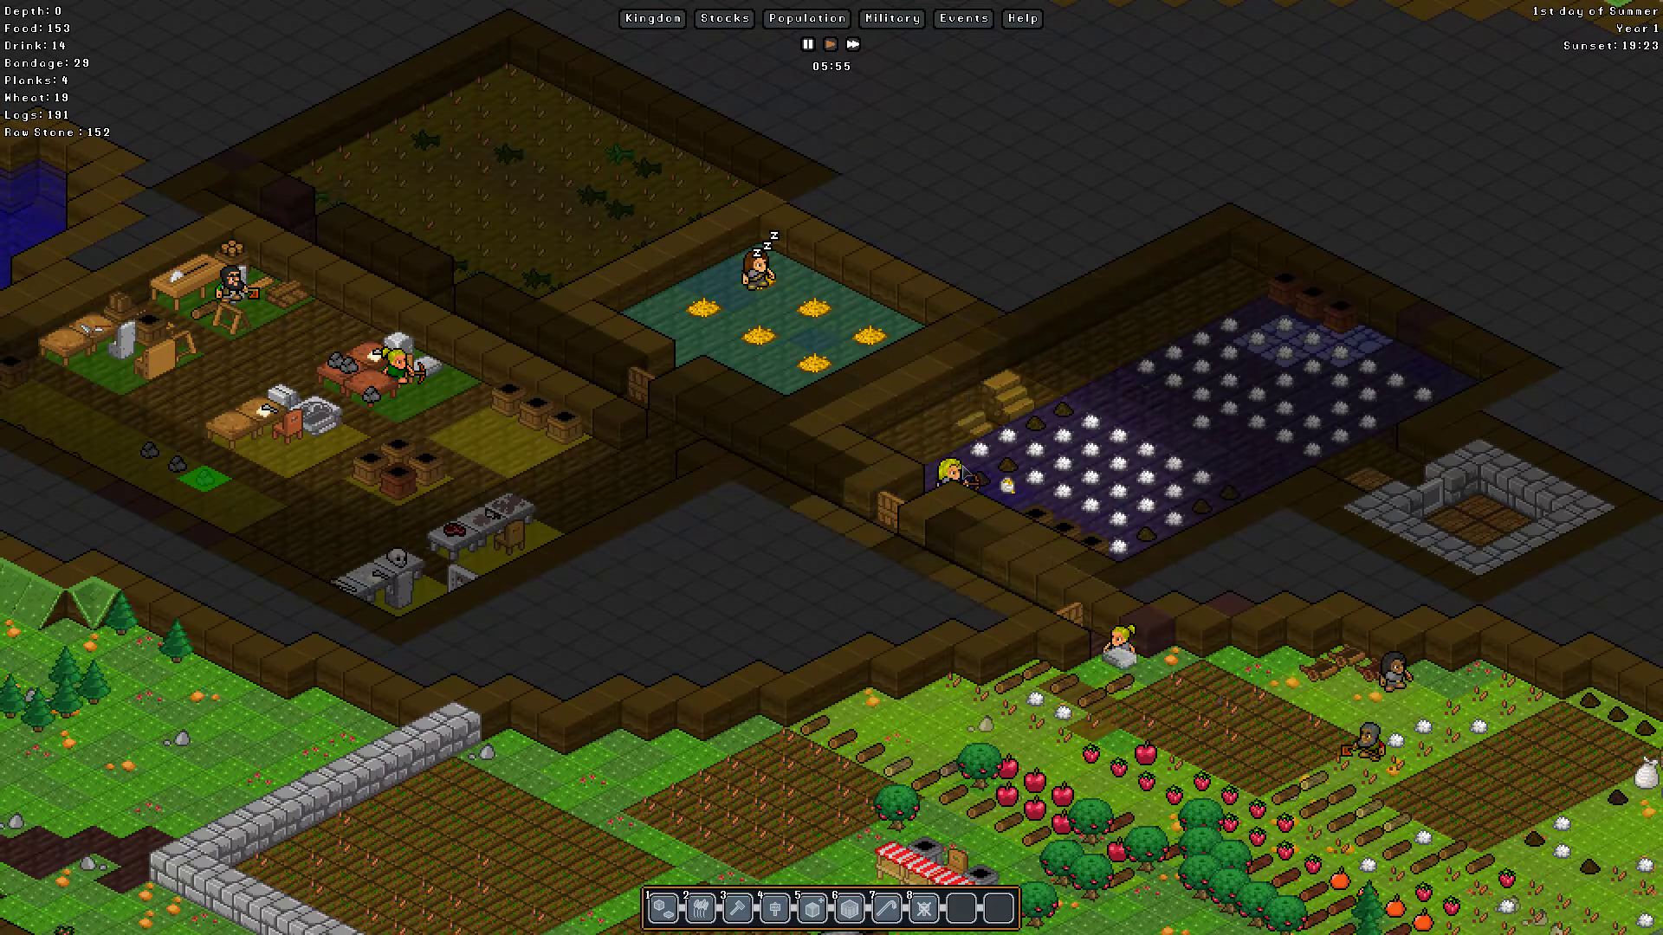
key(d)
key(s)
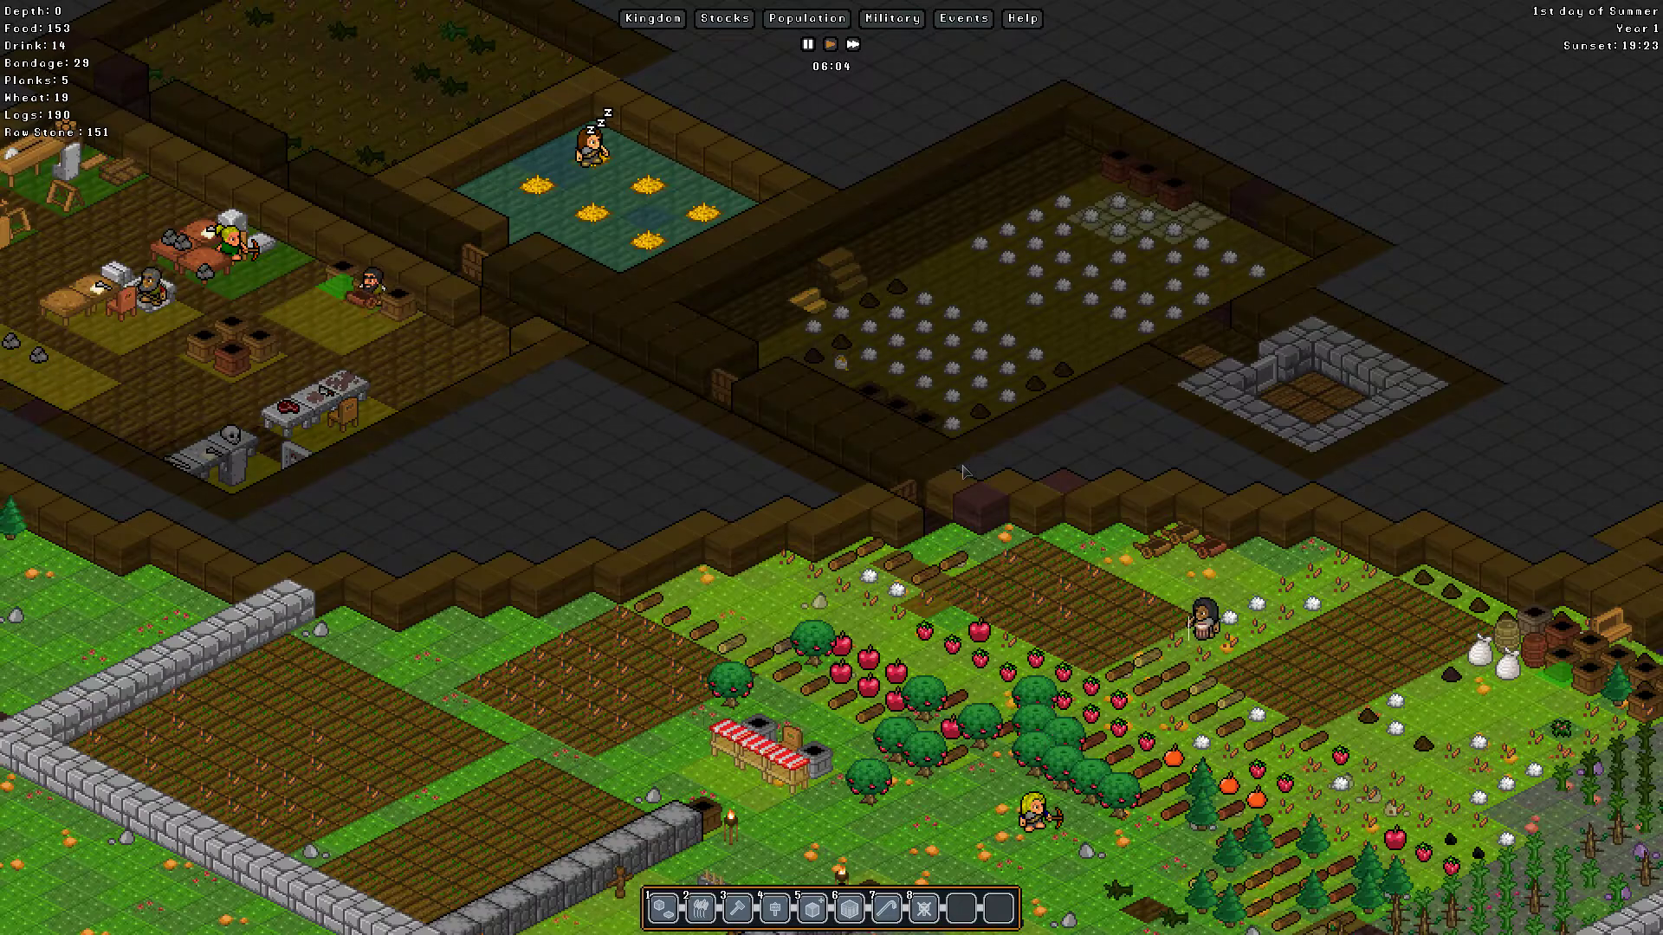
key(s)
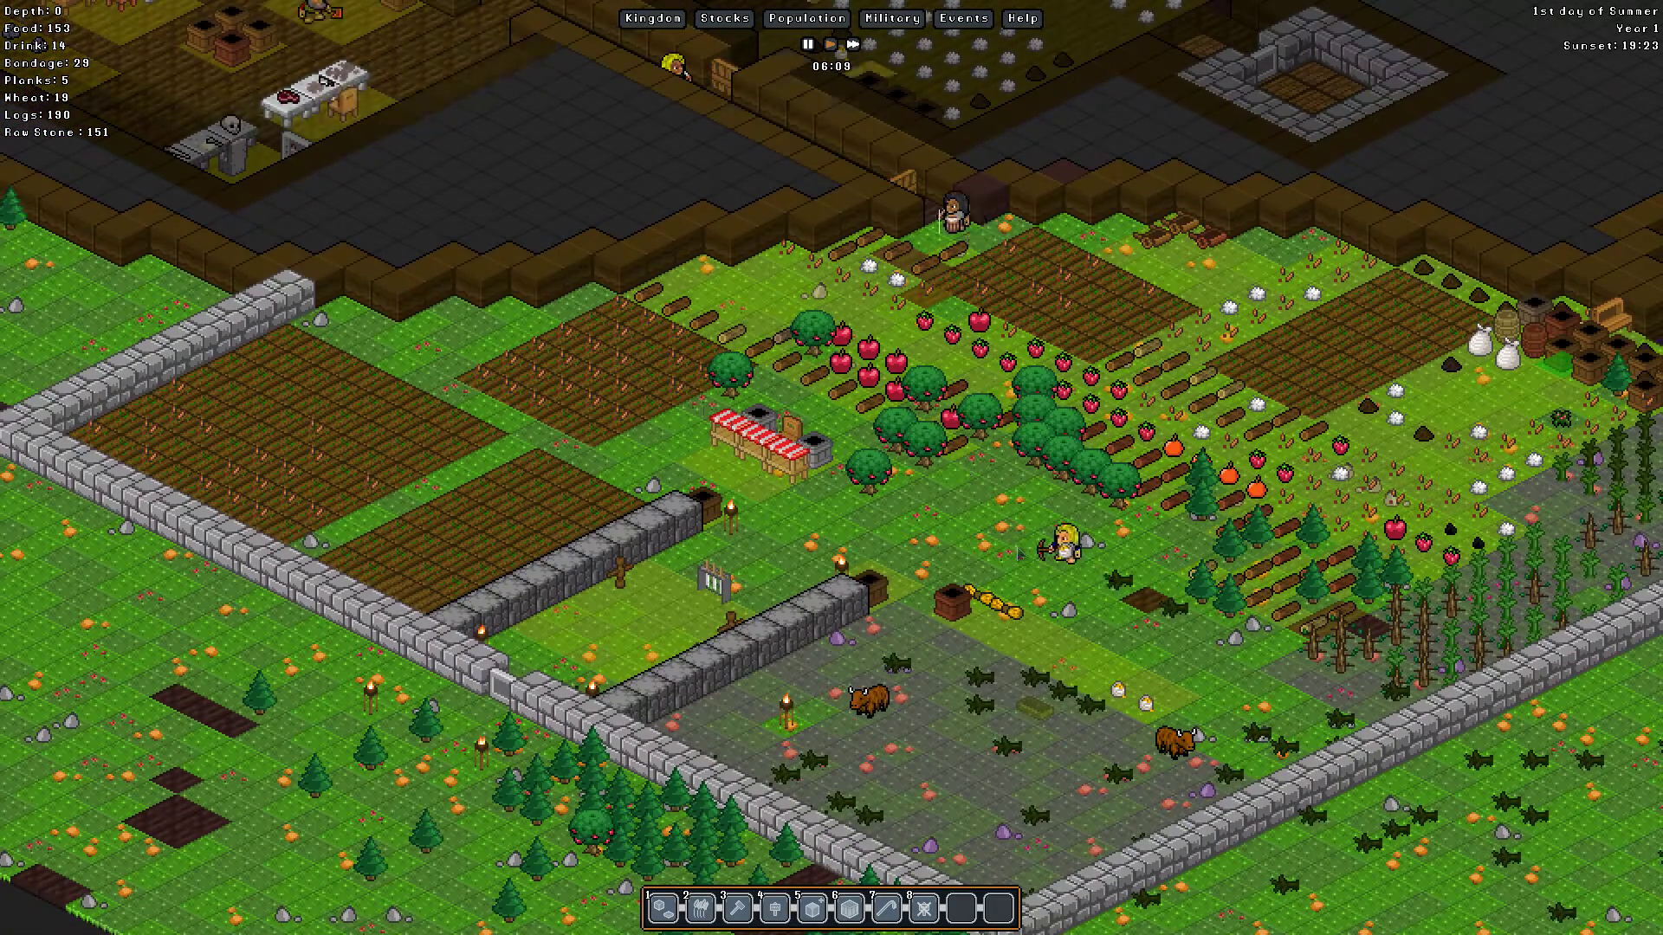
key(w)
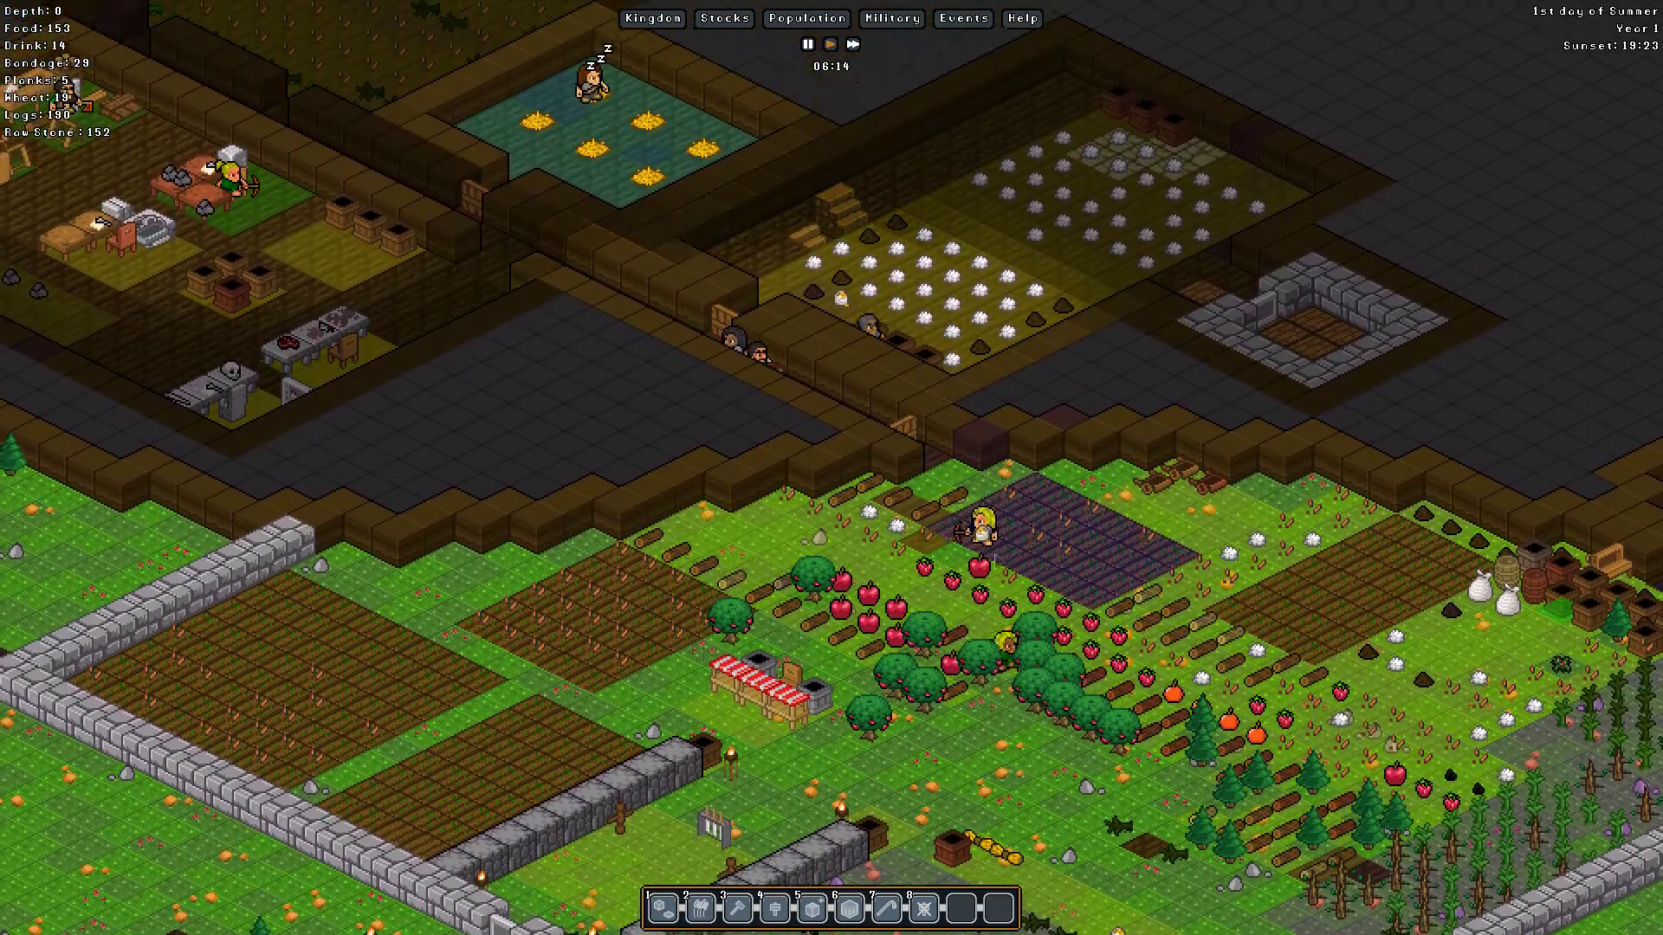
scroll(939, 624, up, 1)
scroll(938, 625, up, 12)
key(a)
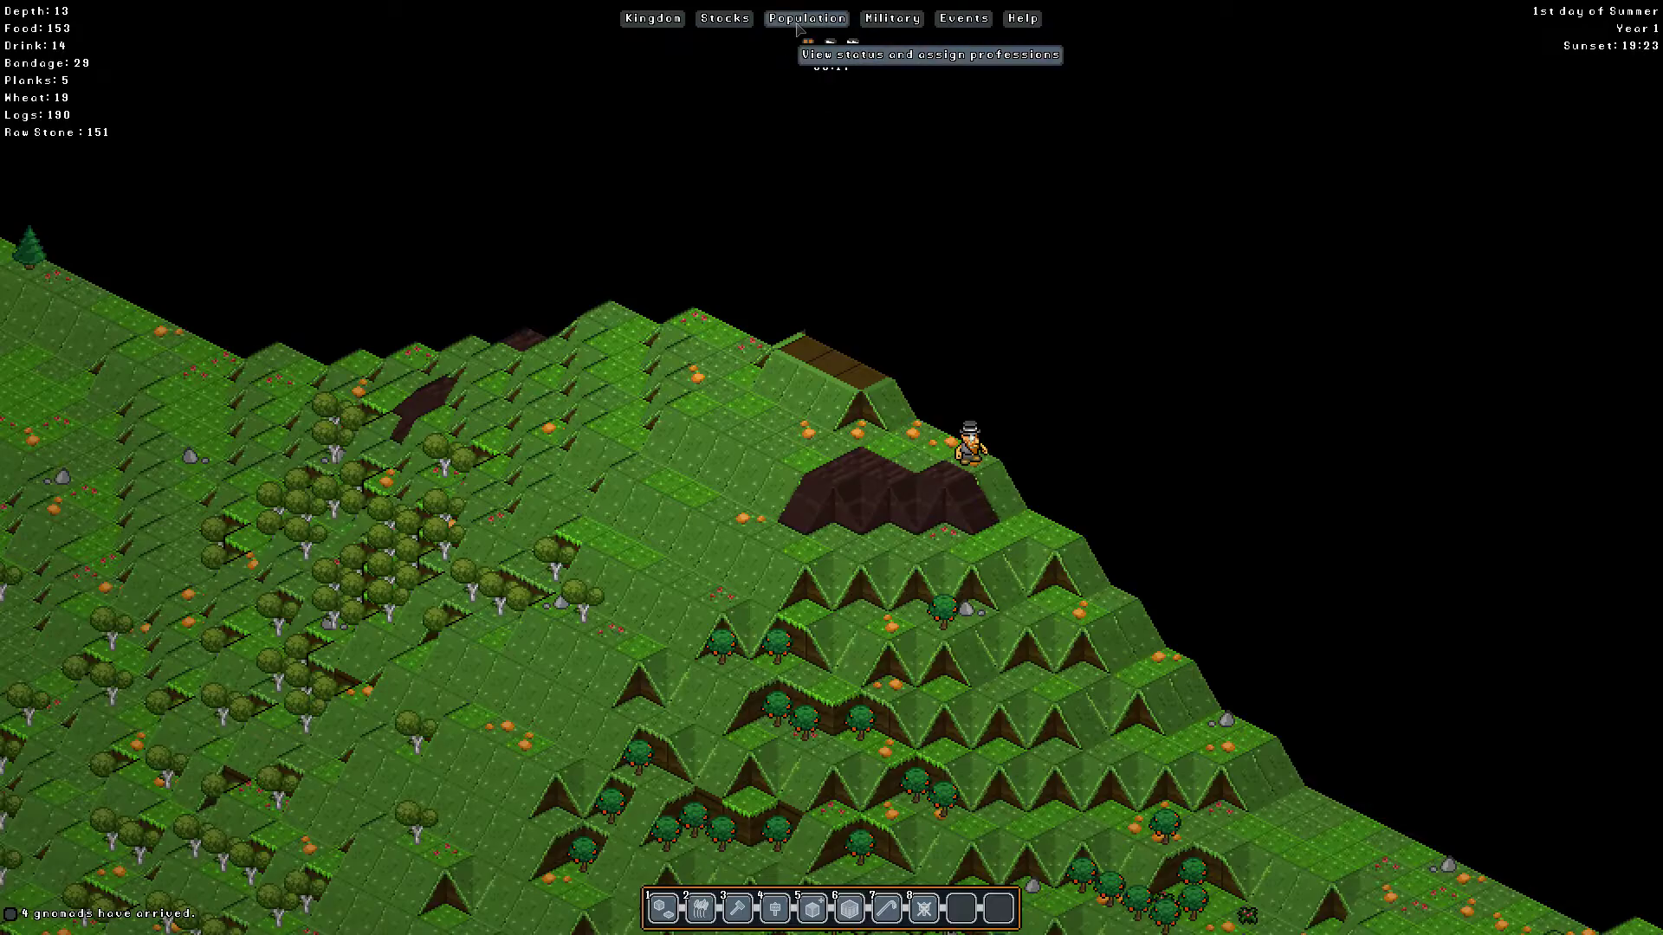
key(s)
key(s)
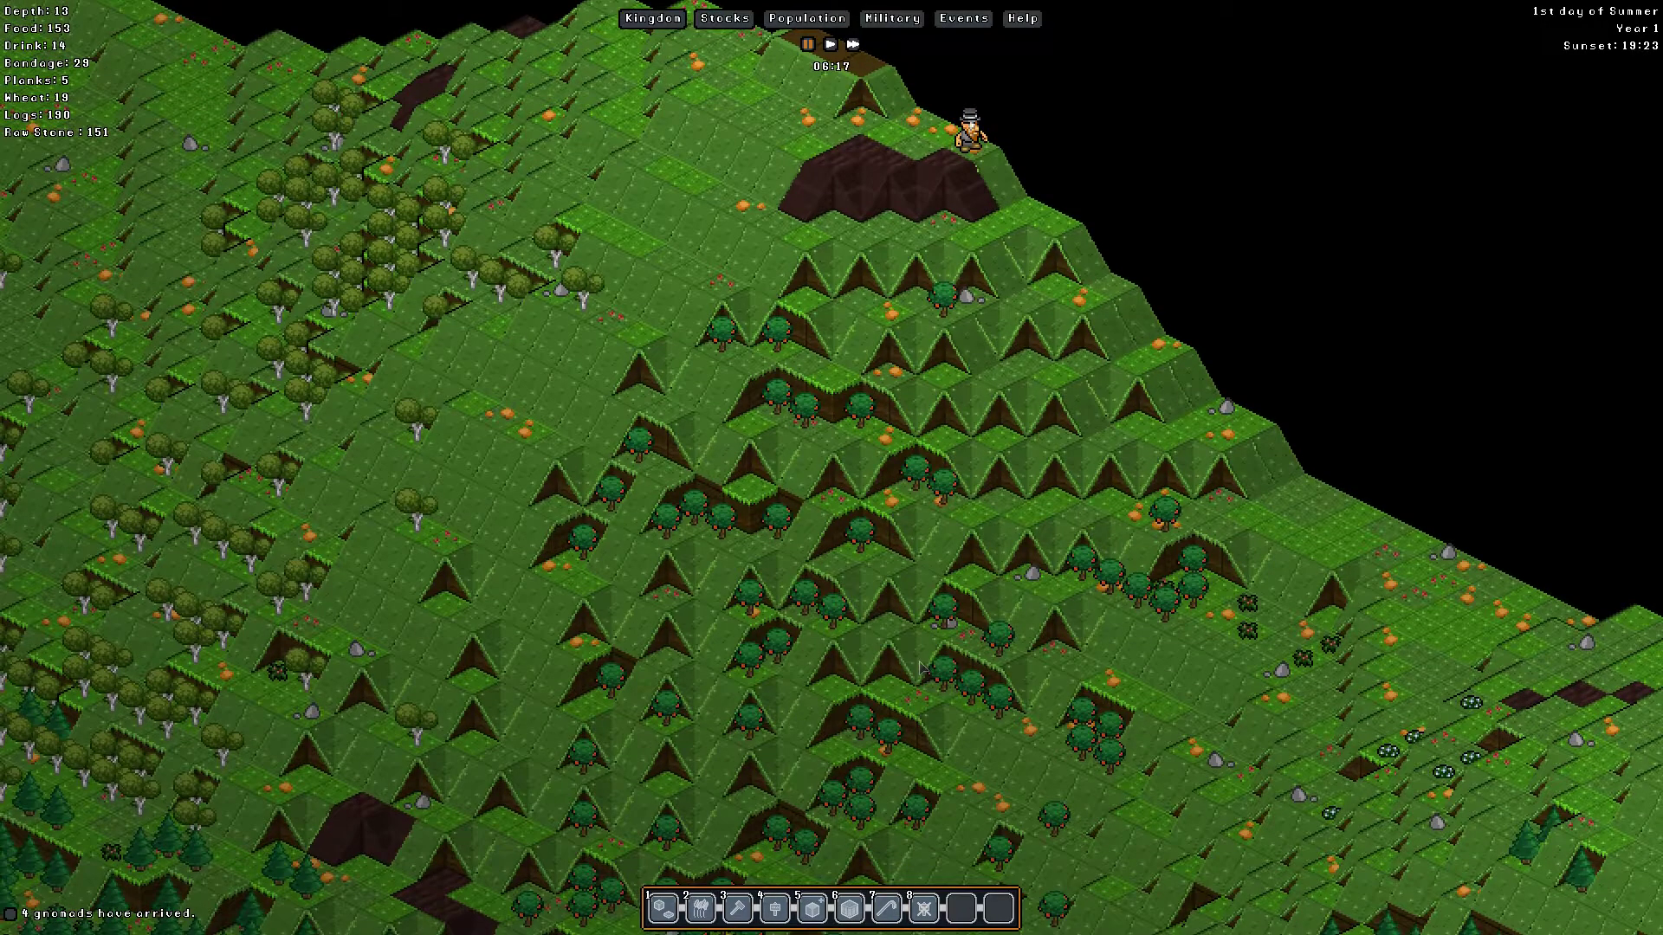
key(w)
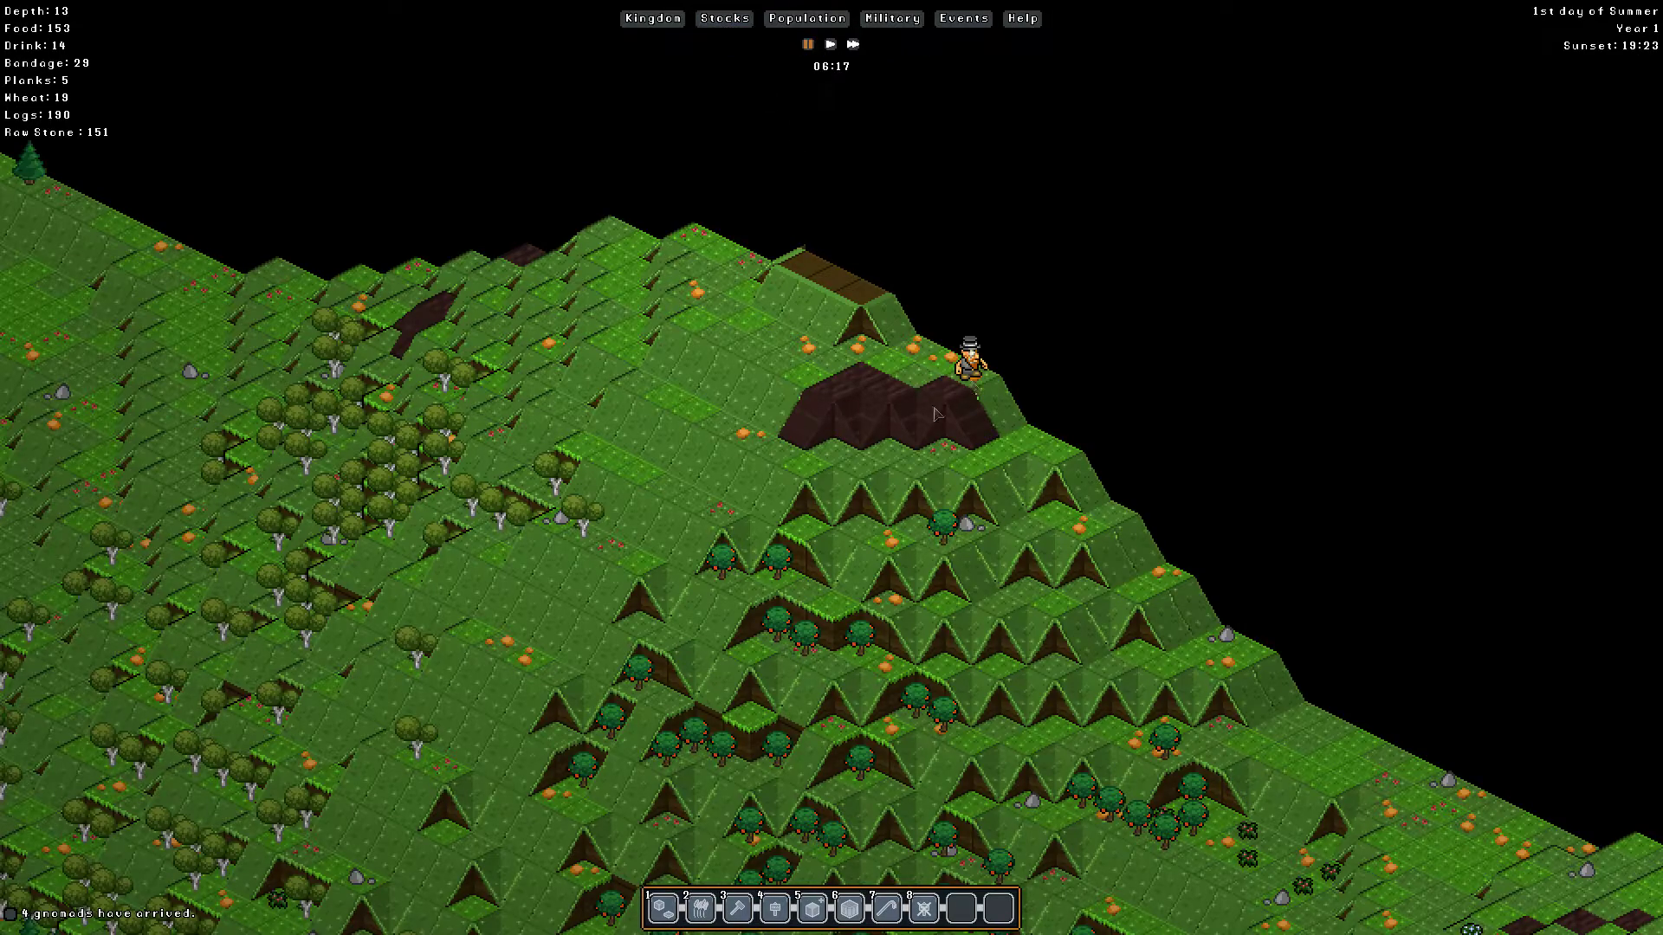
click(805, 19)
click(933, 157)
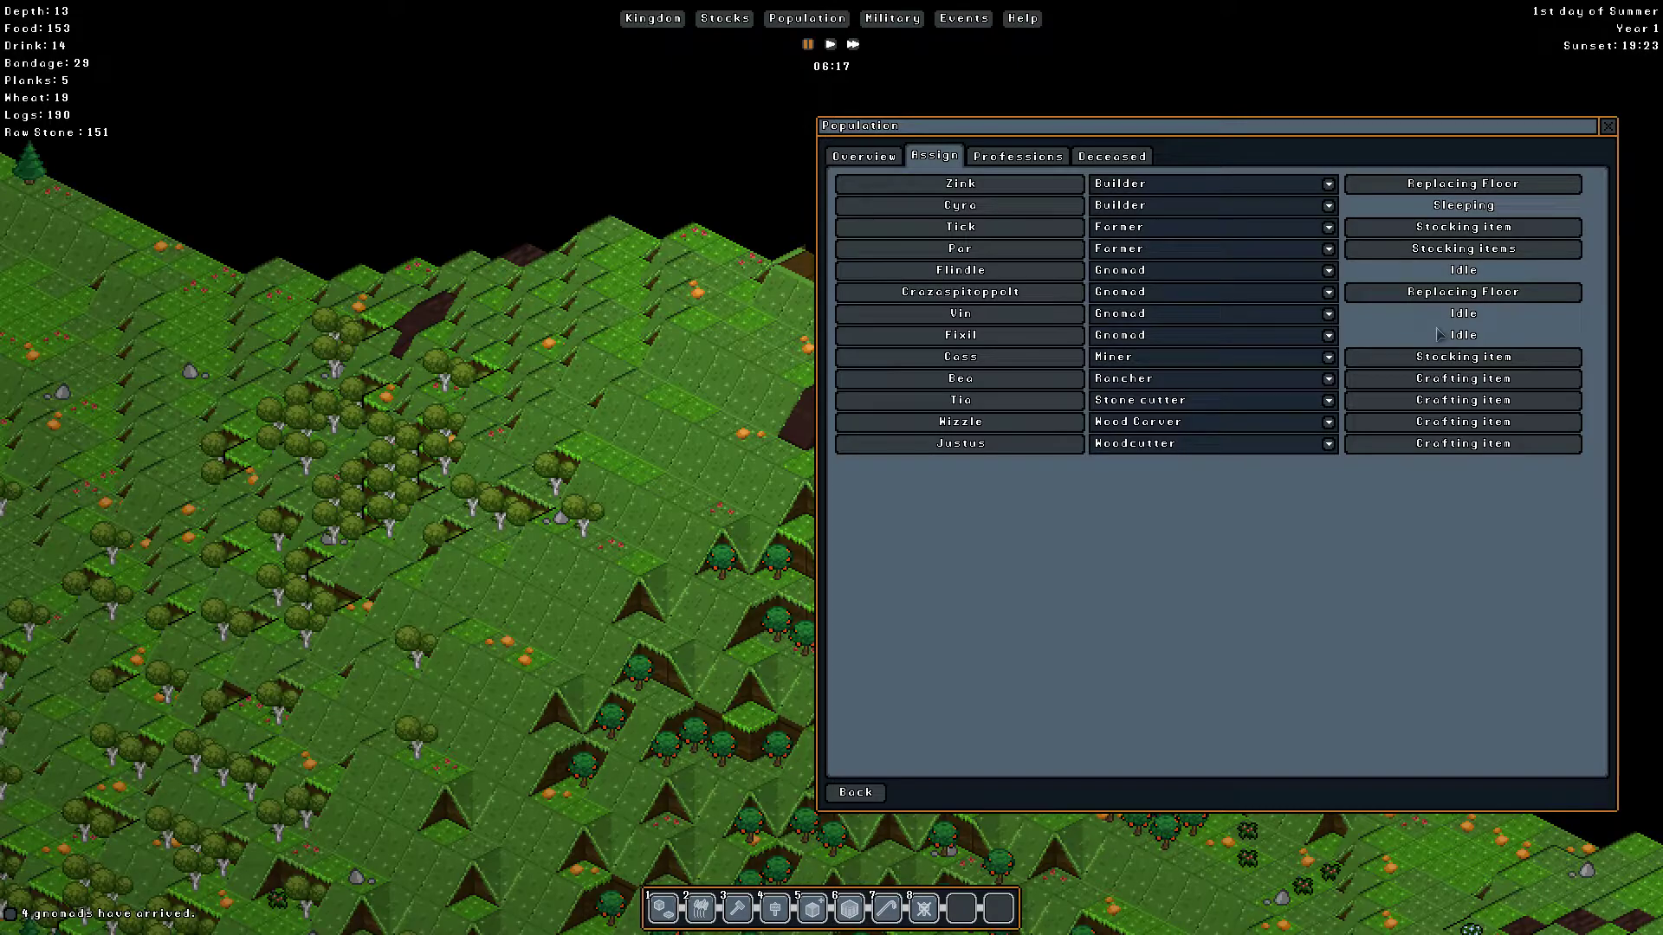
click(1608, 129)
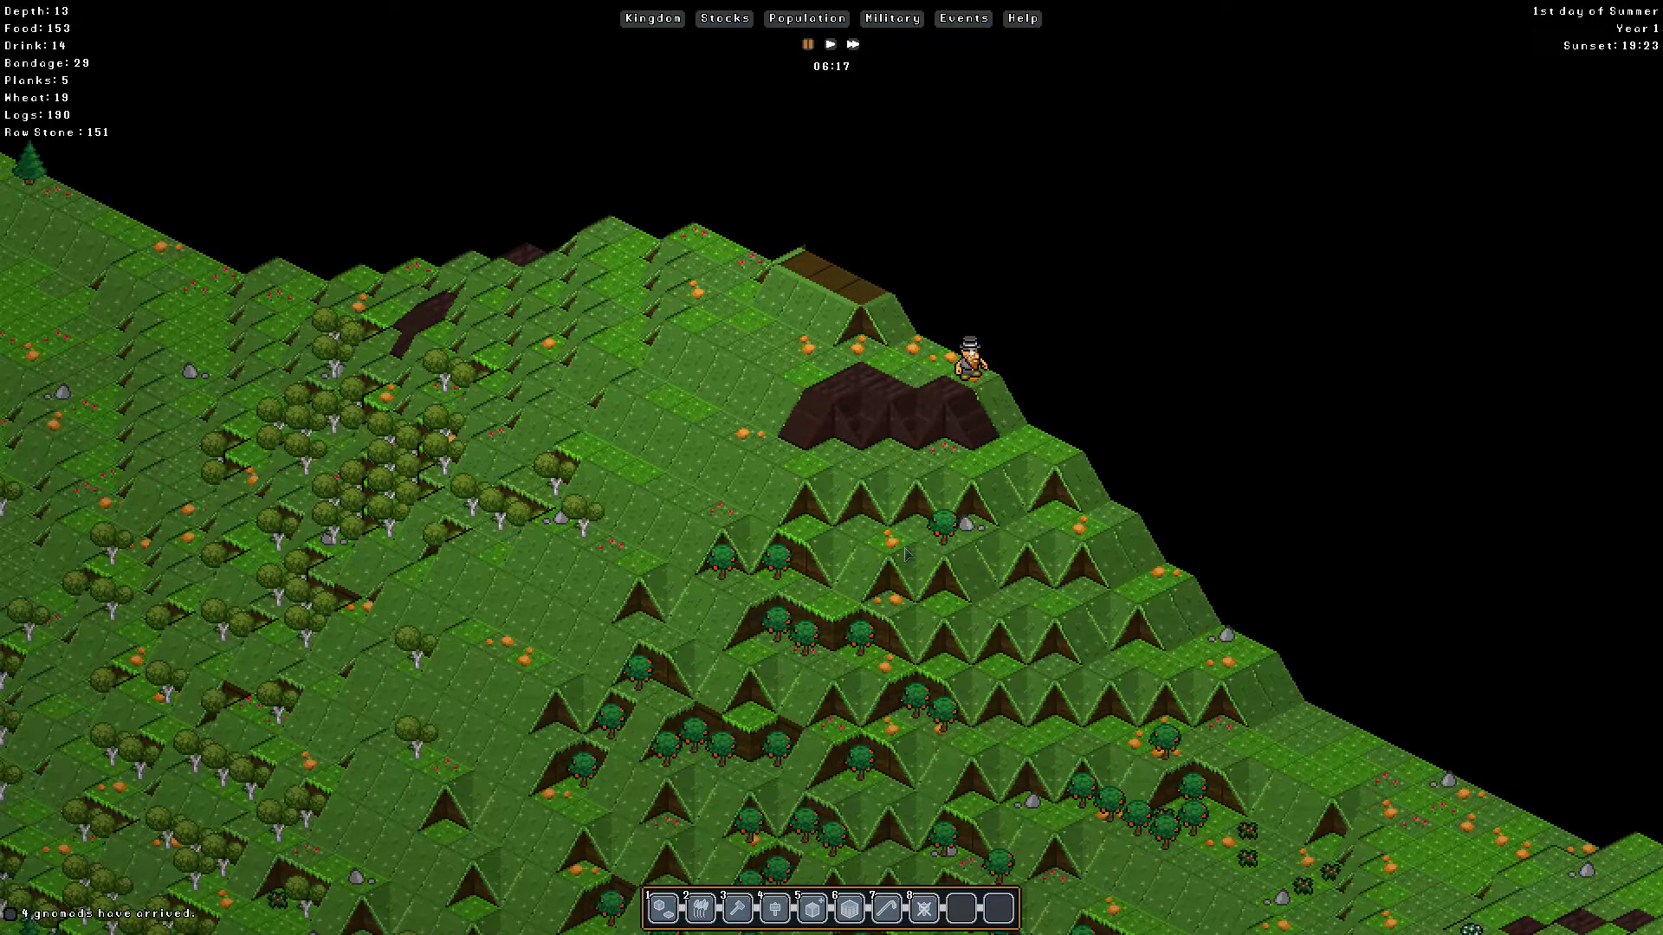
Step: Unpause the game clock and pan the view south over the hillside
key(d)
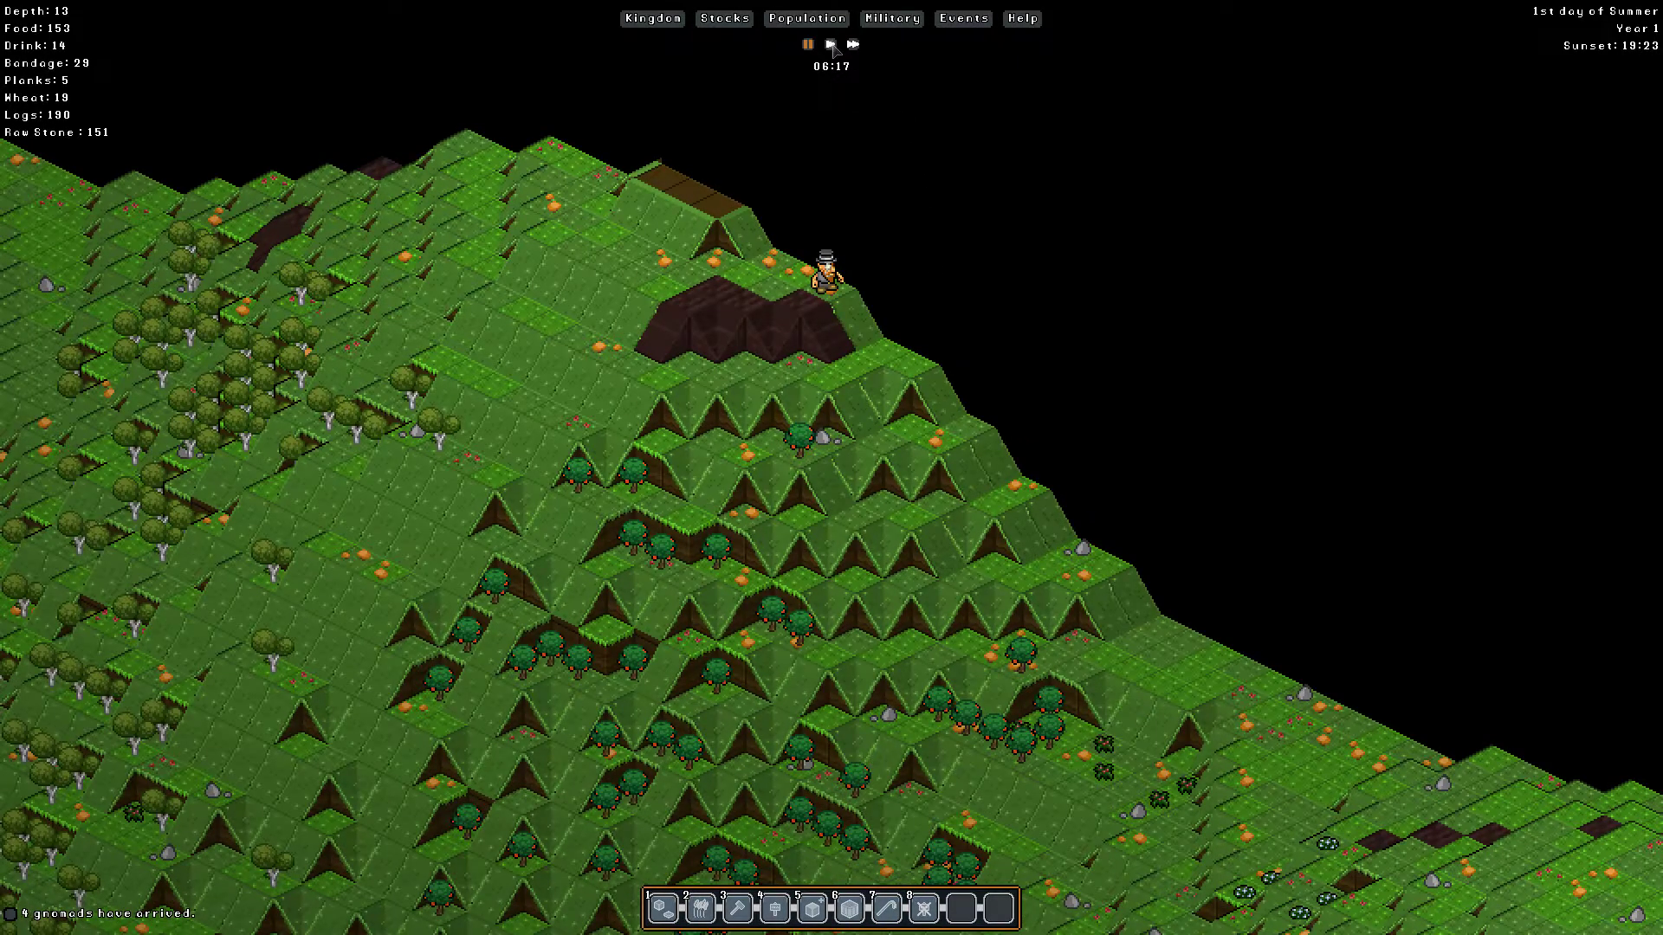
click(832, 45)
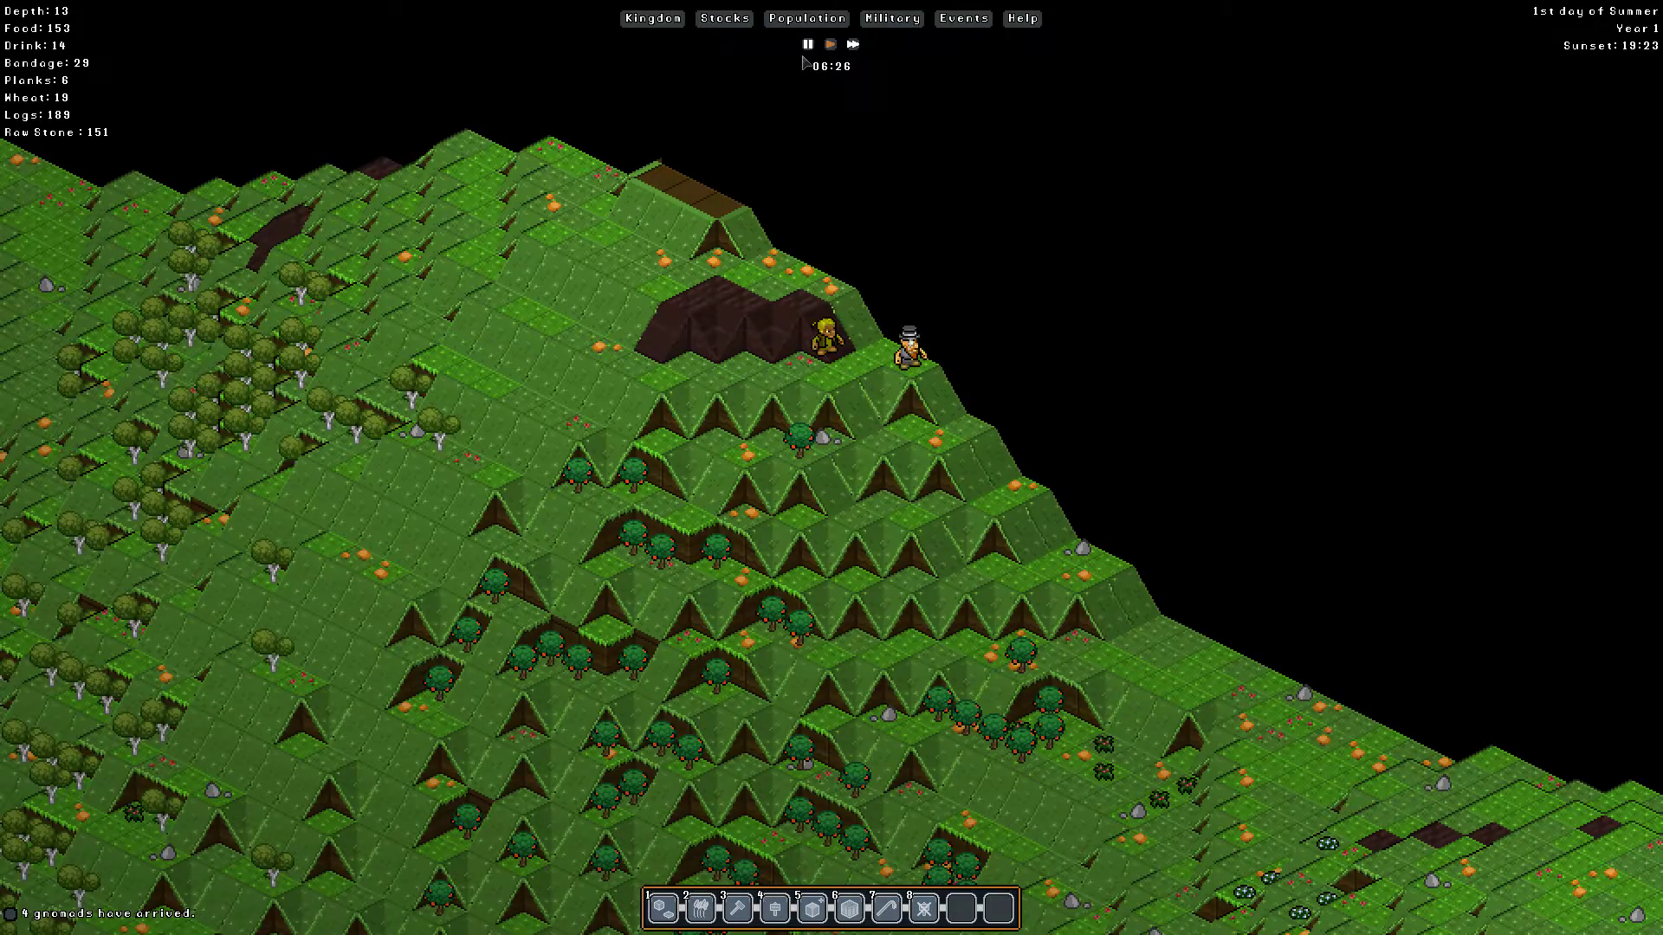
key(s)
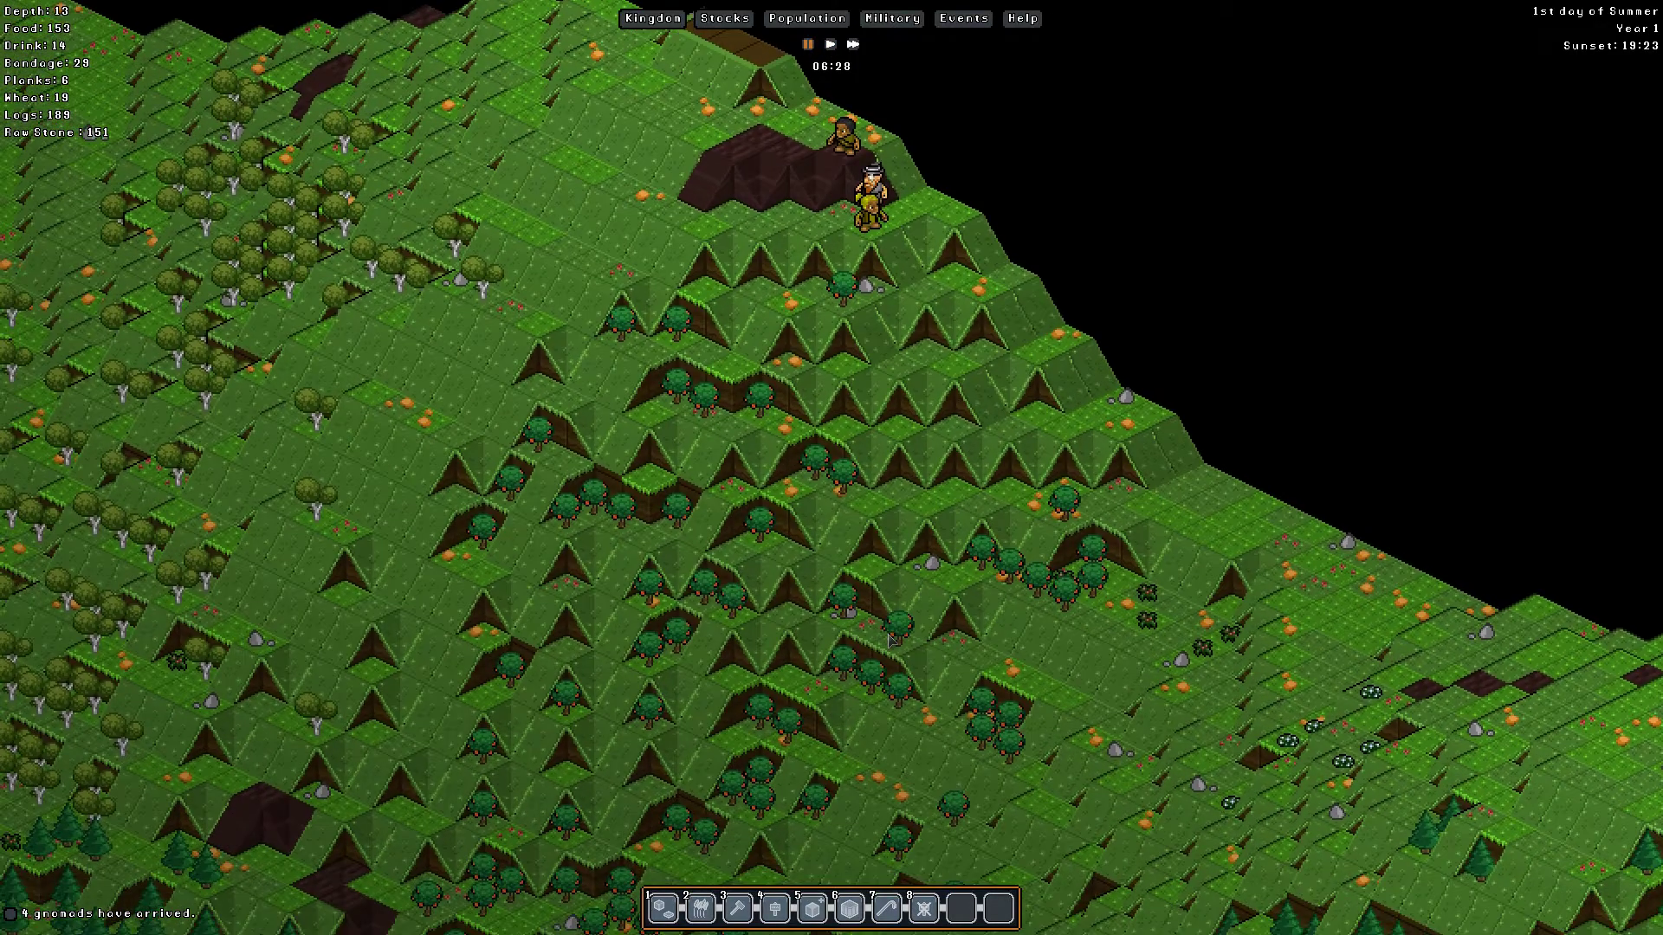
scroll(953, 583, up, 2)
click(806, 18)
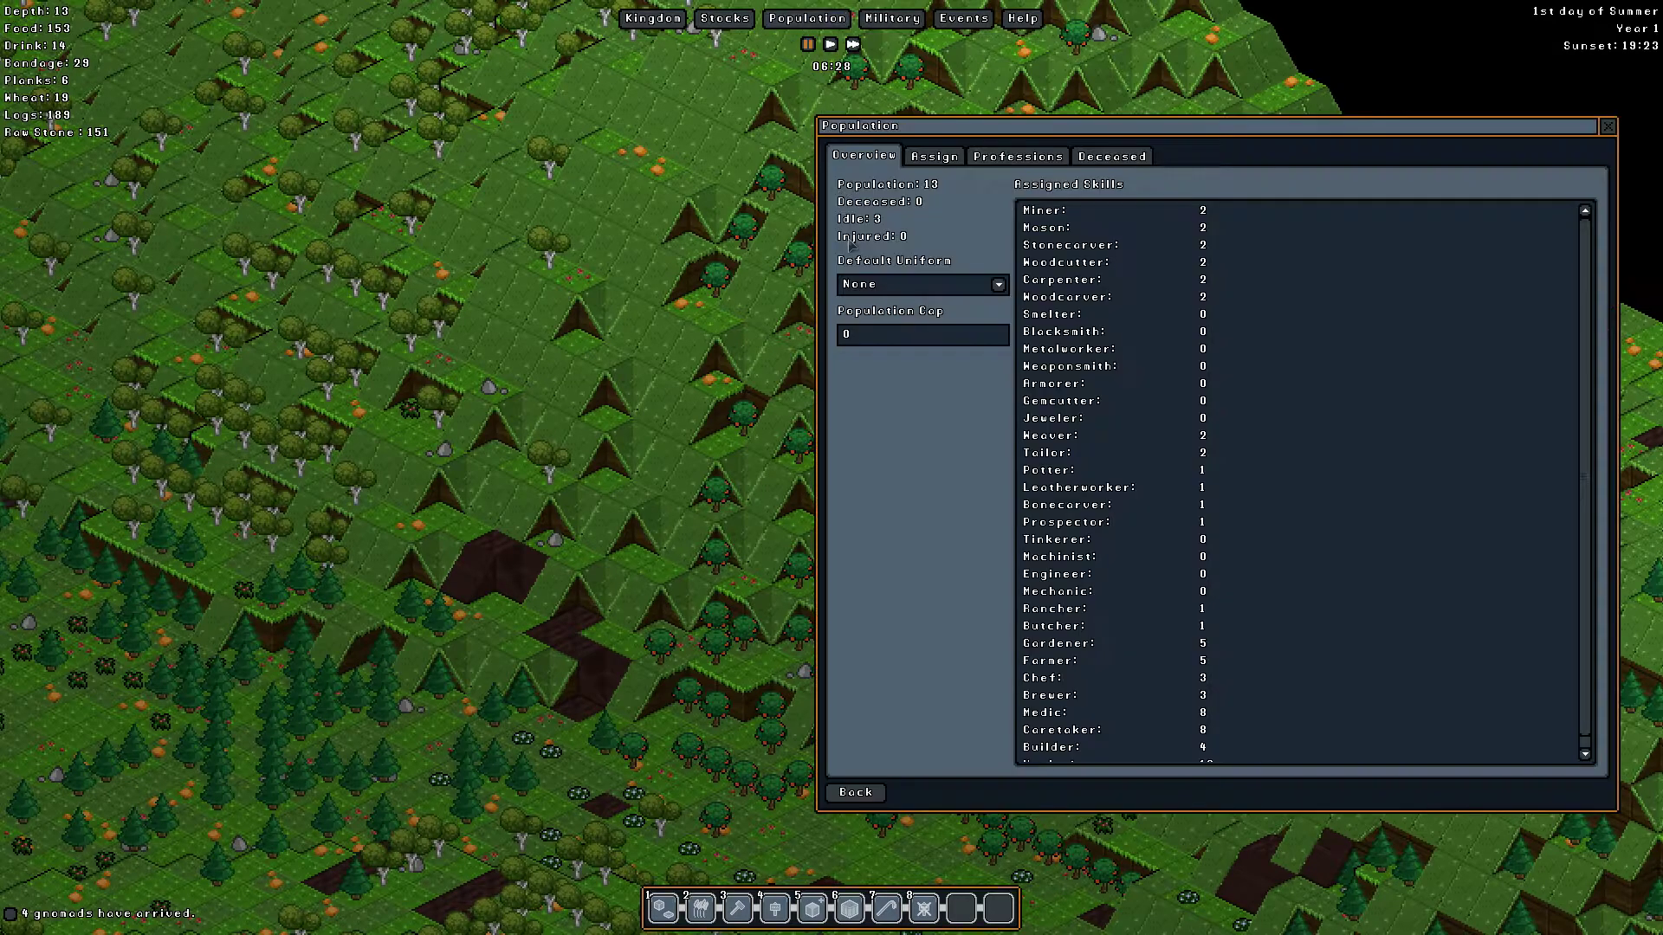
click(957, 161)
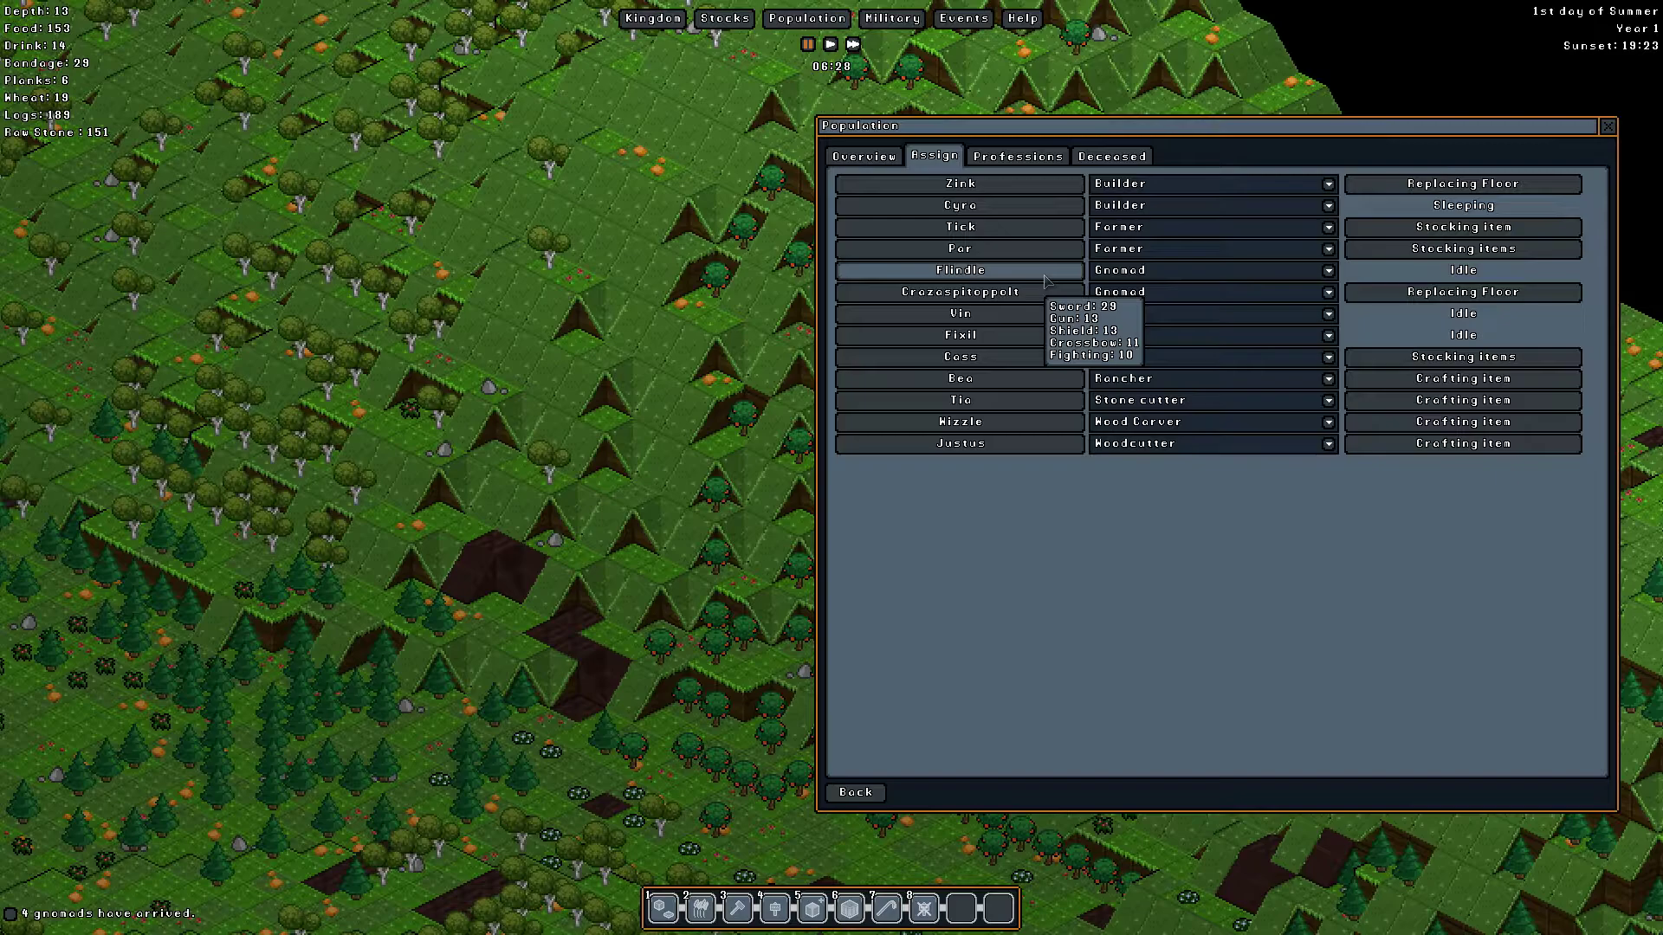
click(1327, 271)
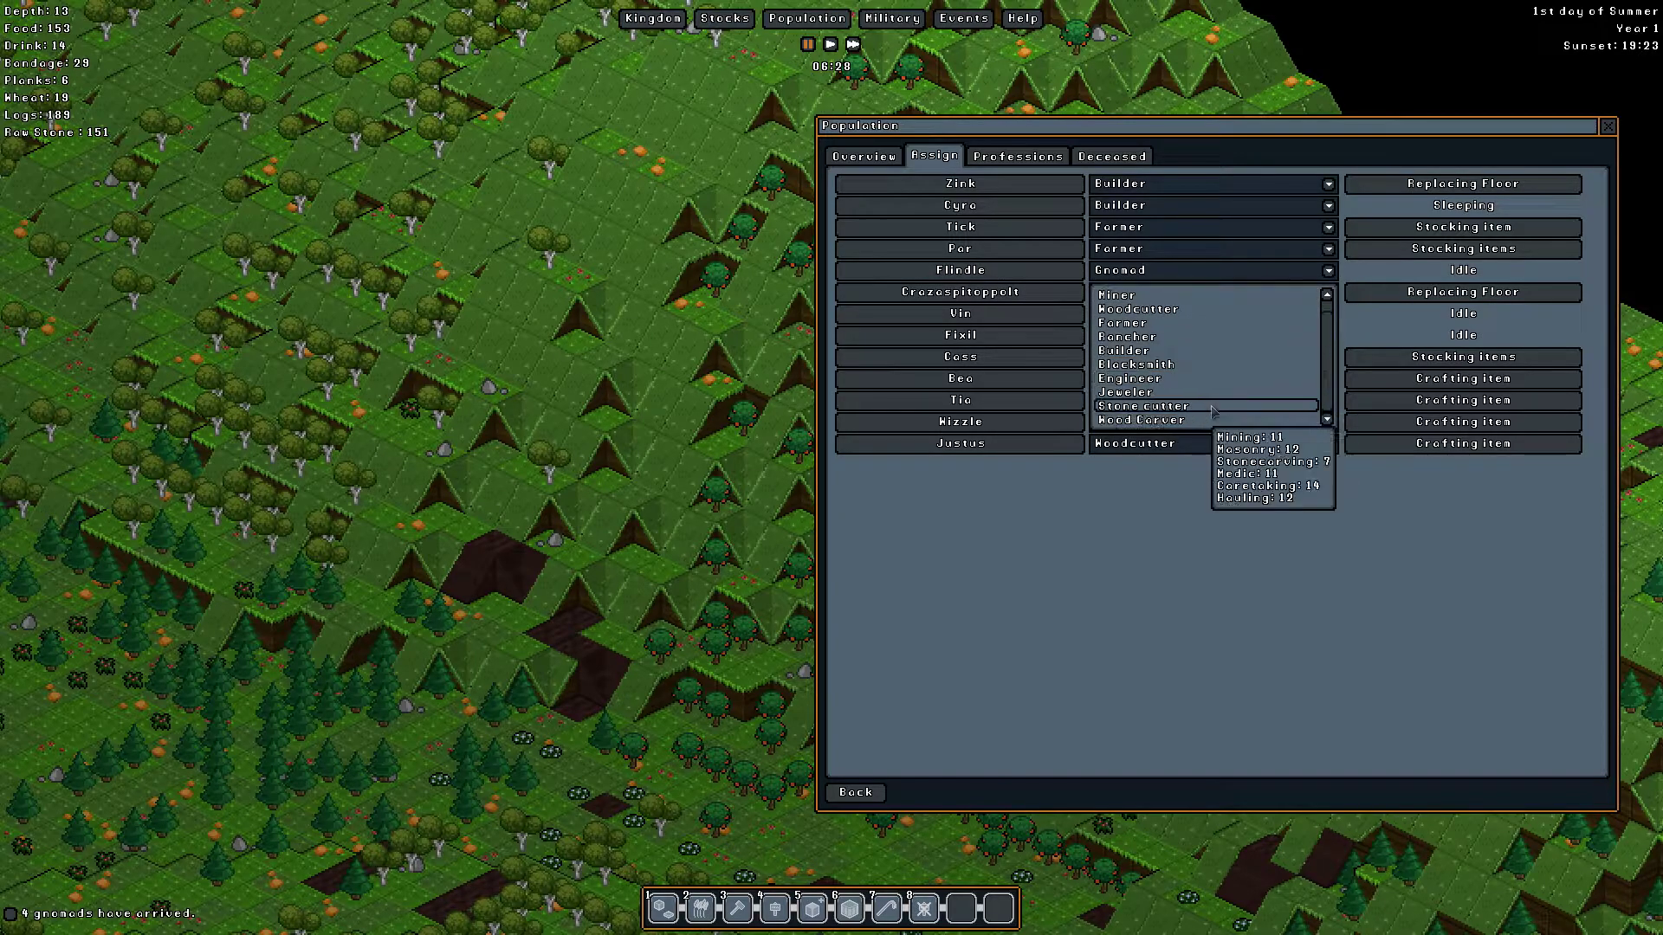
scroll(1156, 396, down, 1)
click(963, 335)
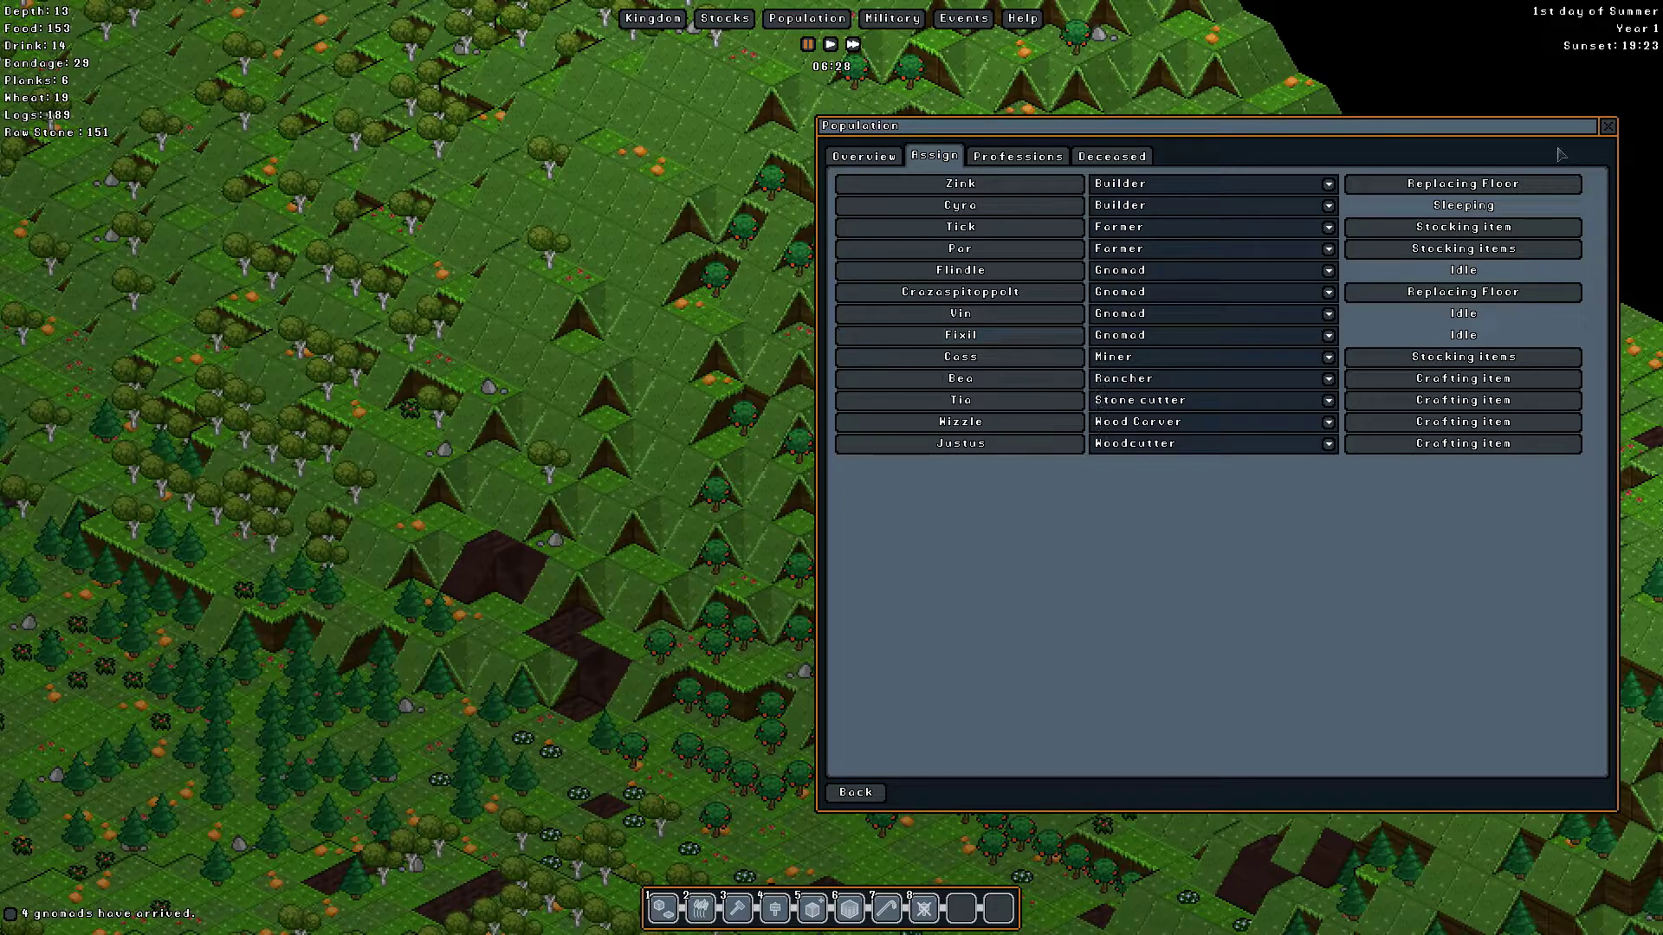
click(1601, 134)
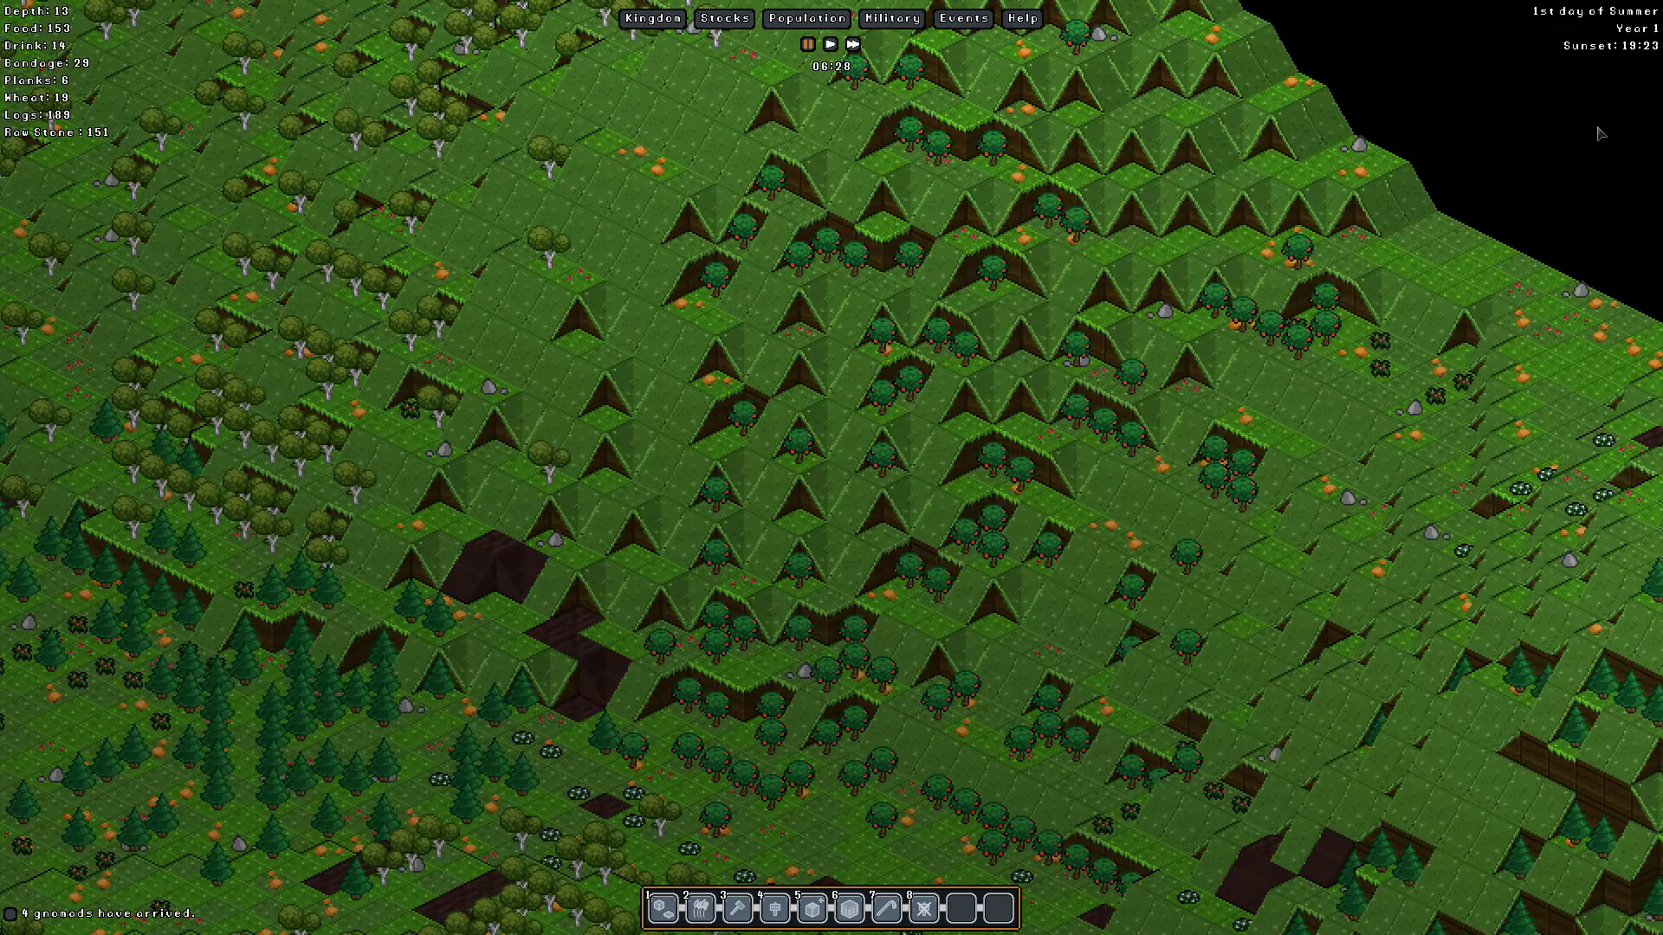
click(891, 19)
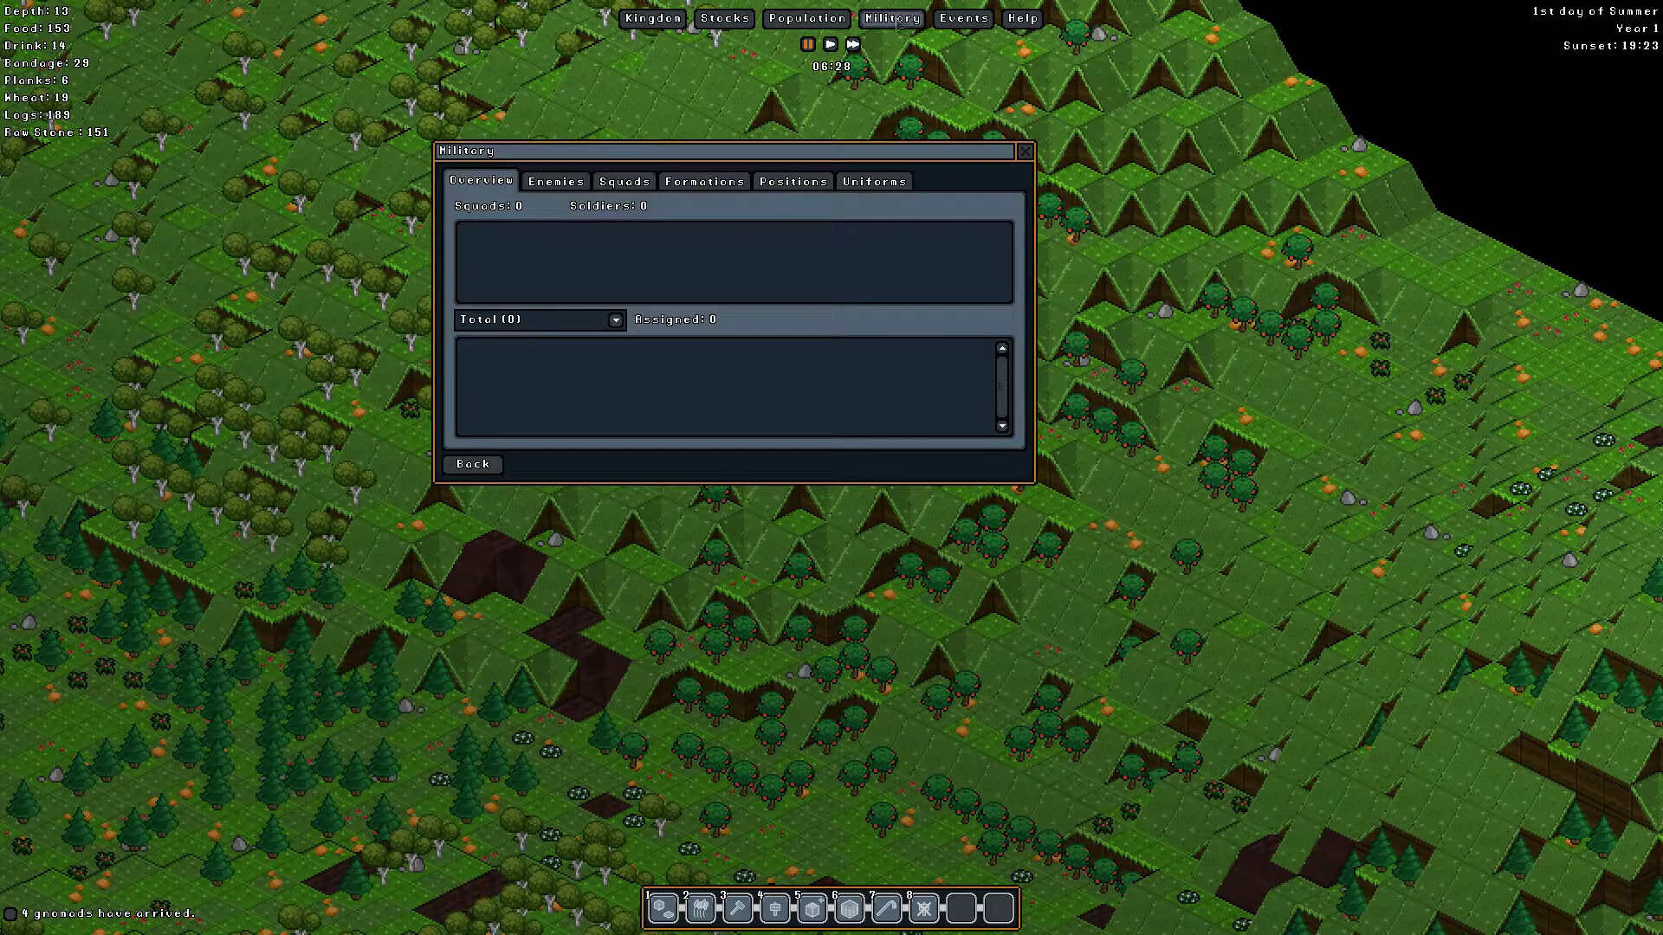
Step: Create a new squad and reroll its name until it reads Gold Beasts
click(620, 189)
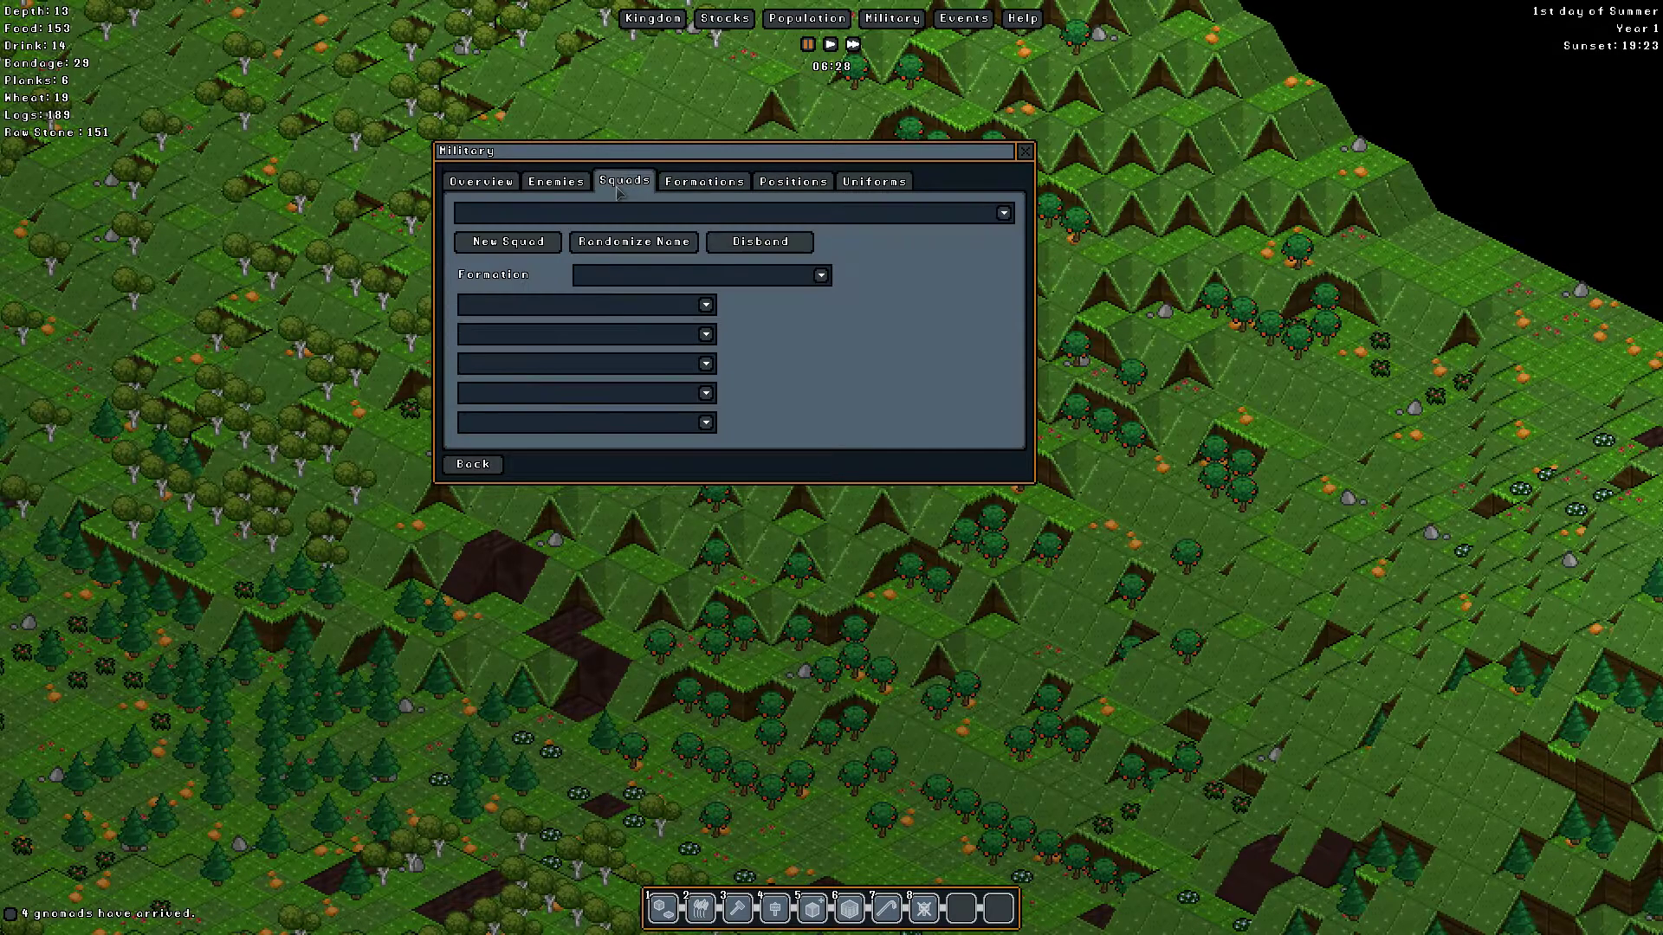
click(526, 245)
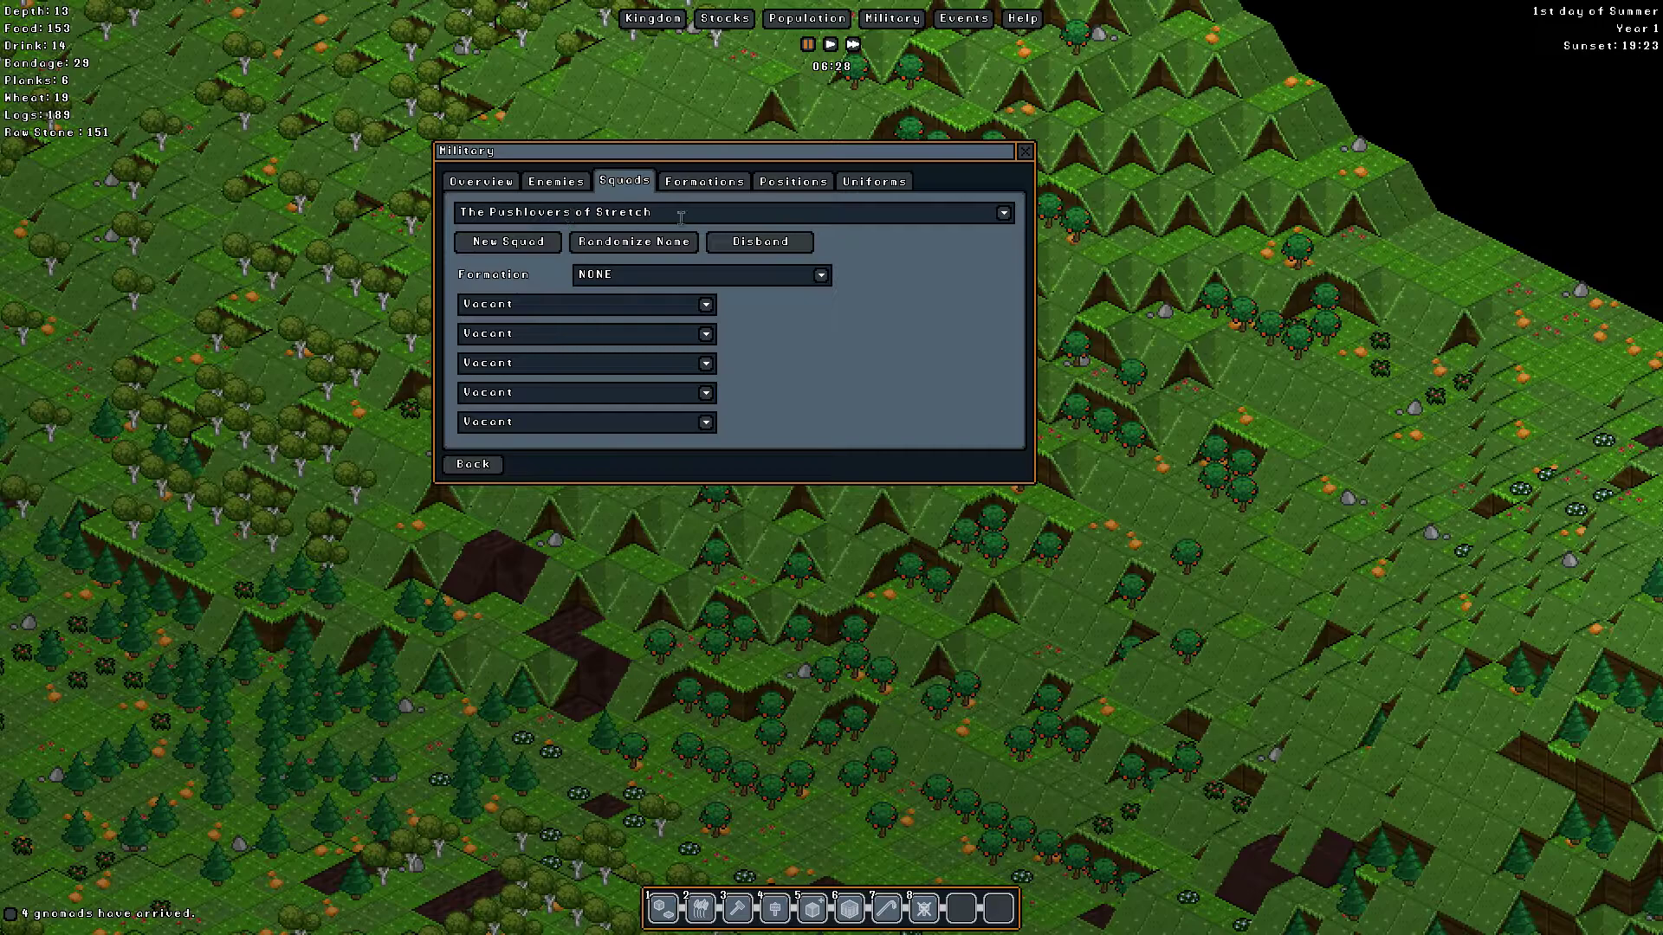
click(641, 244)
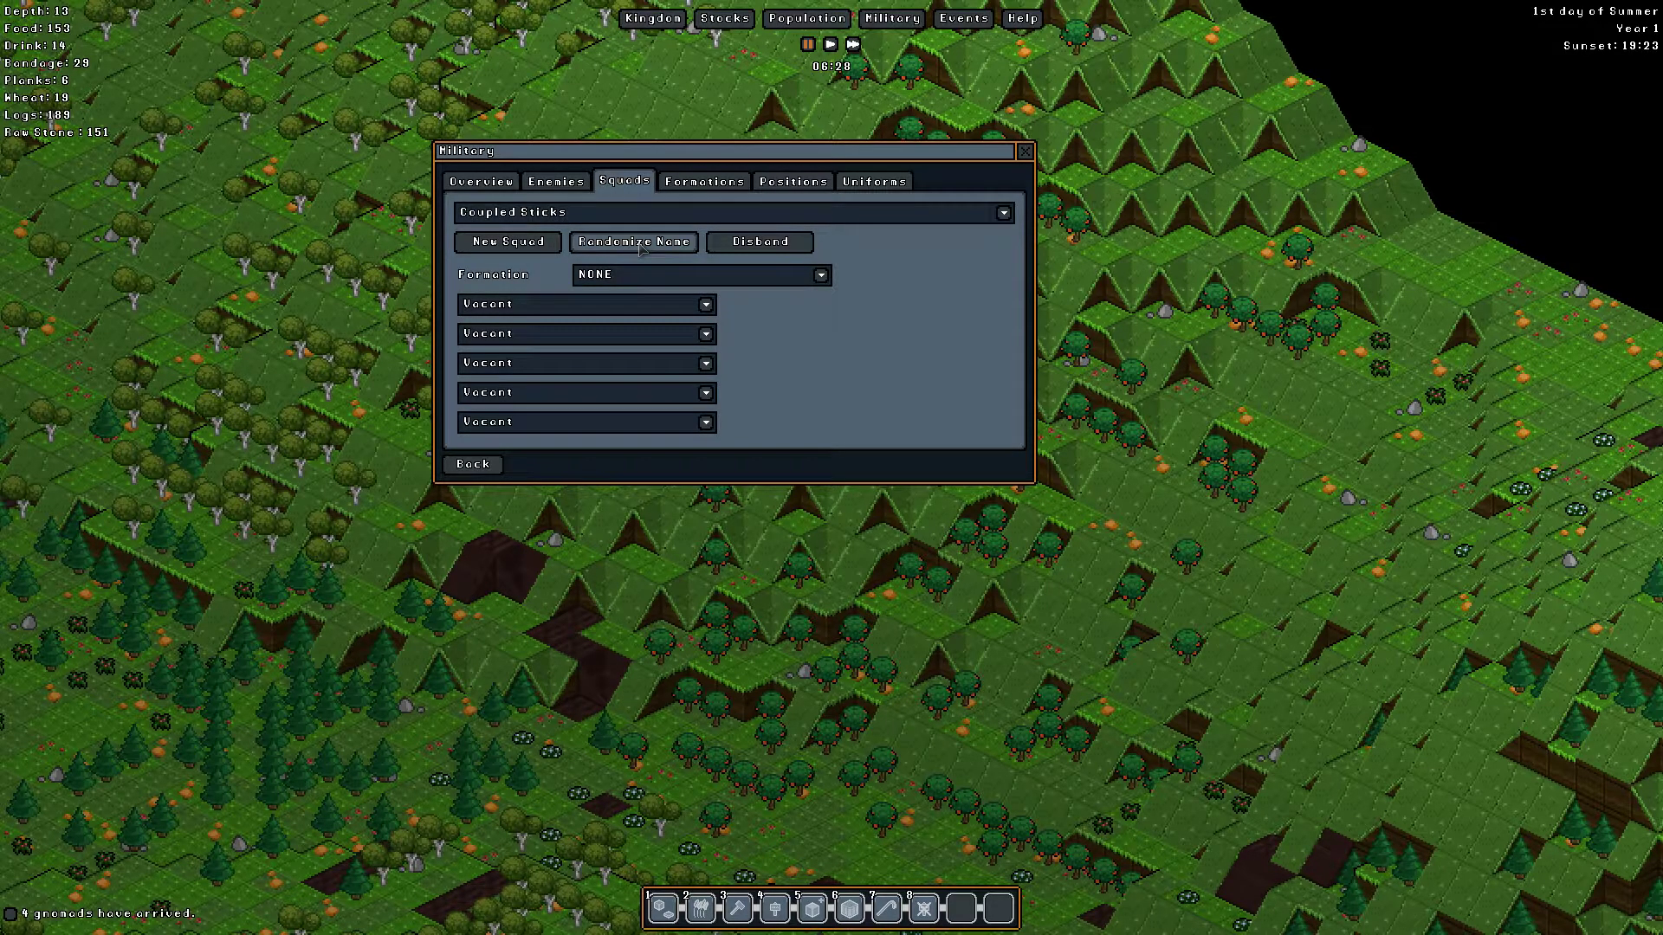
click(641, 251)
click(641, 251)
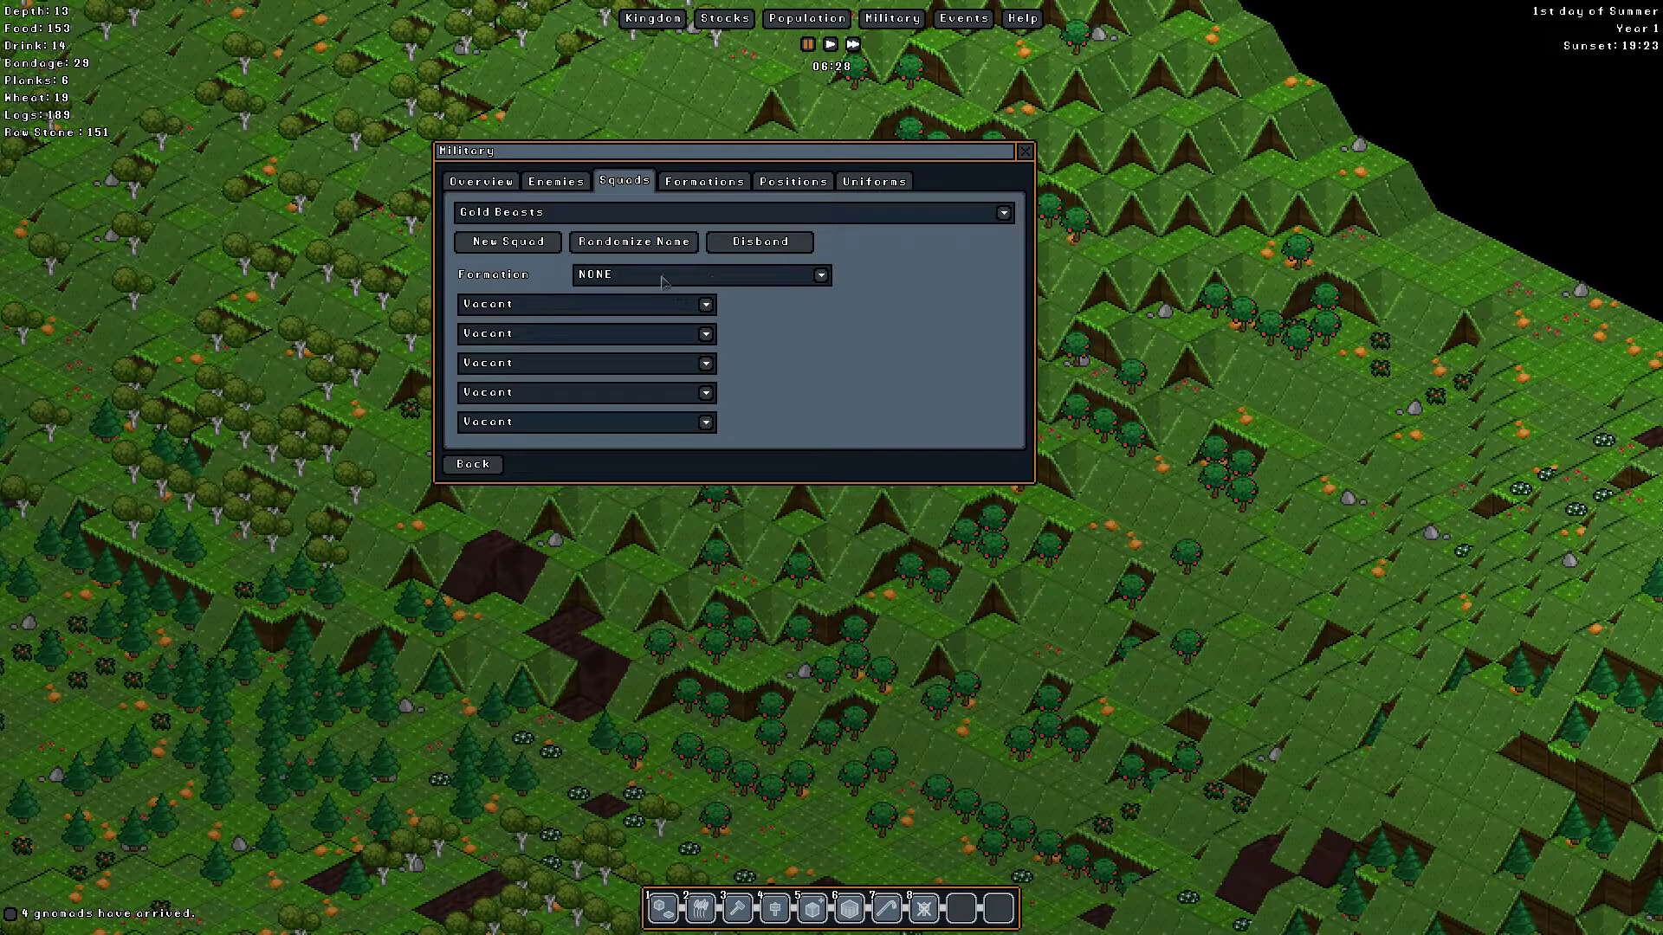
Step: Set the squad to Basic Formation, leaving the first soldier slot Vacant
click(825, 276)
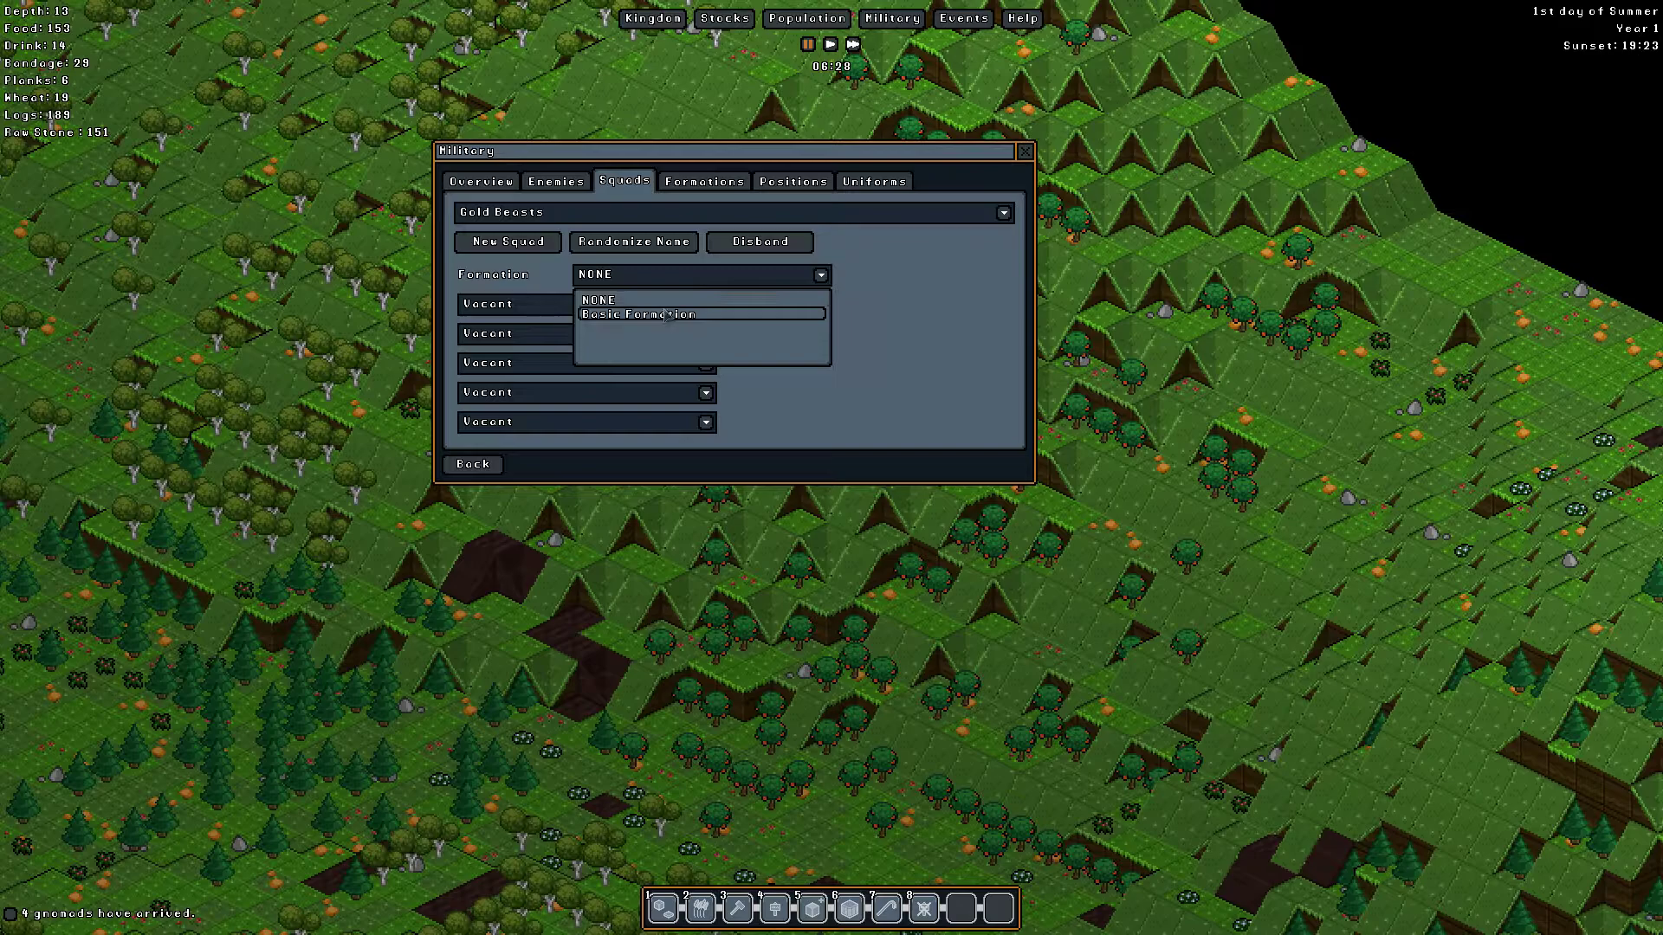
click(740, 310)
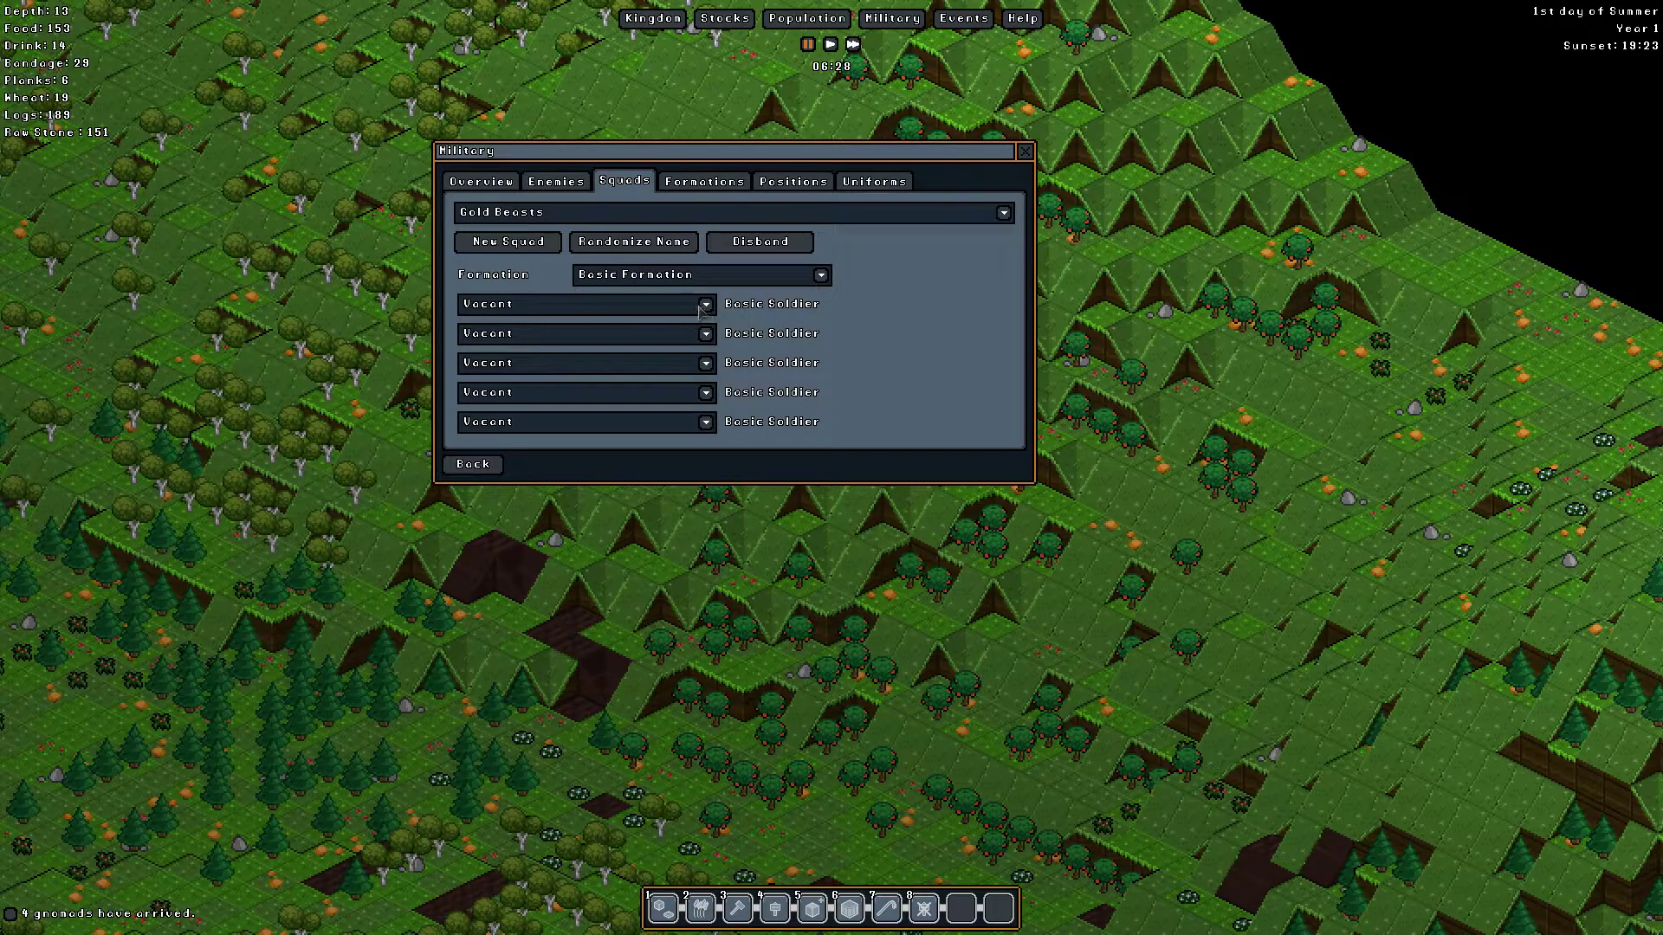
click(705, 305)
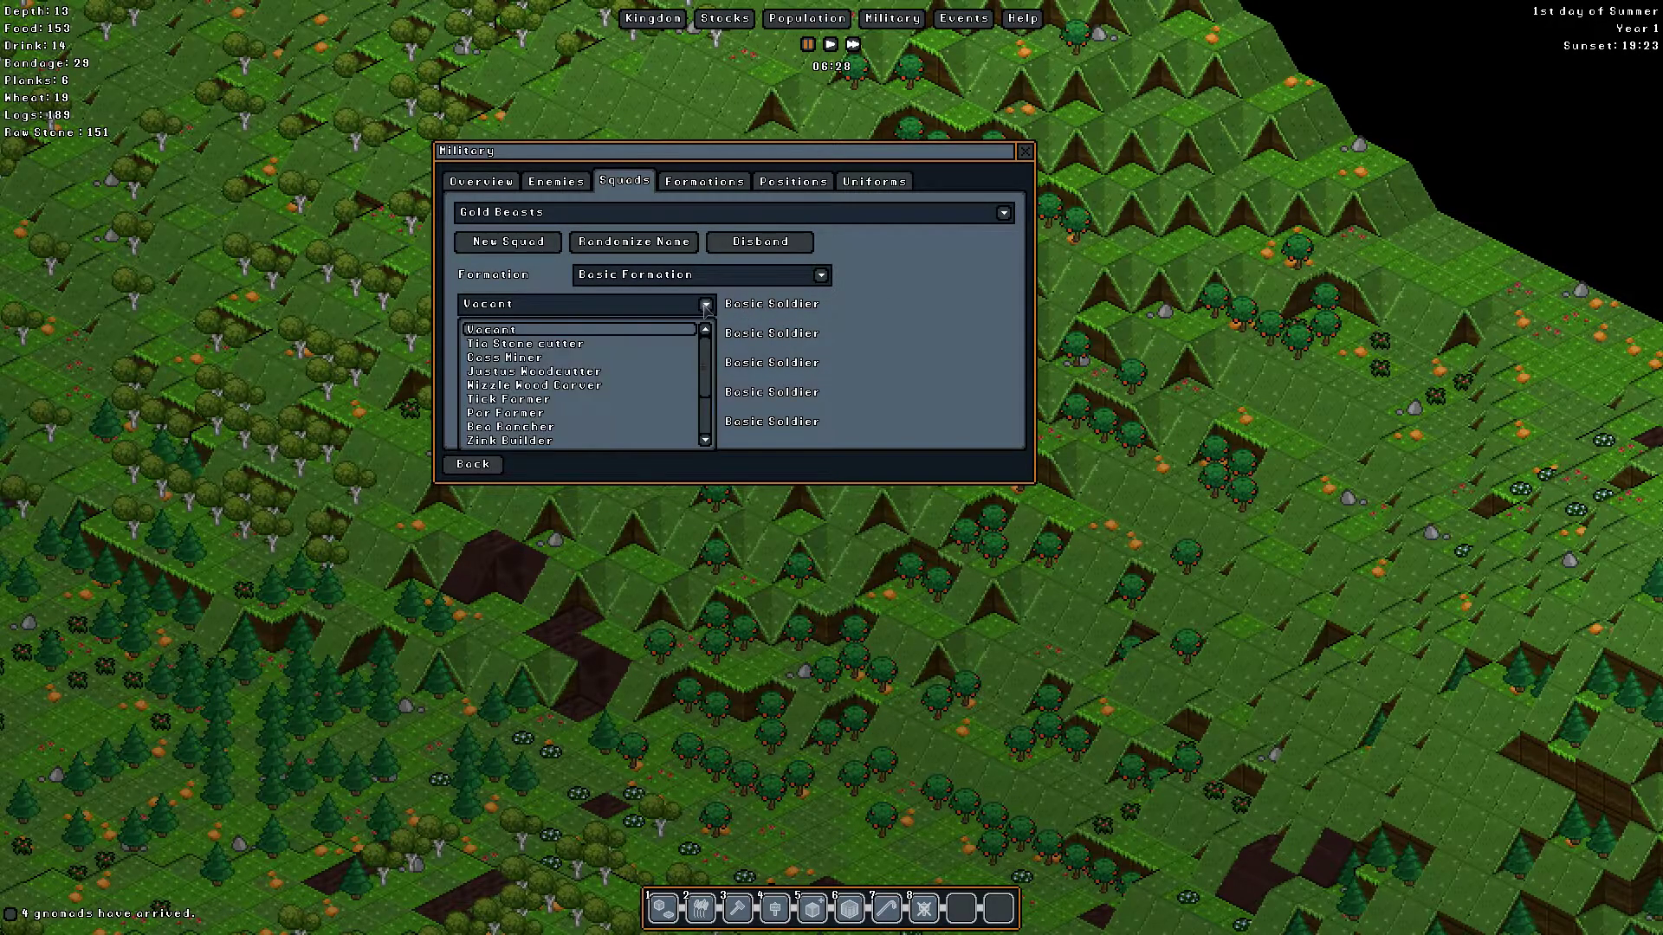
click(705, 304)
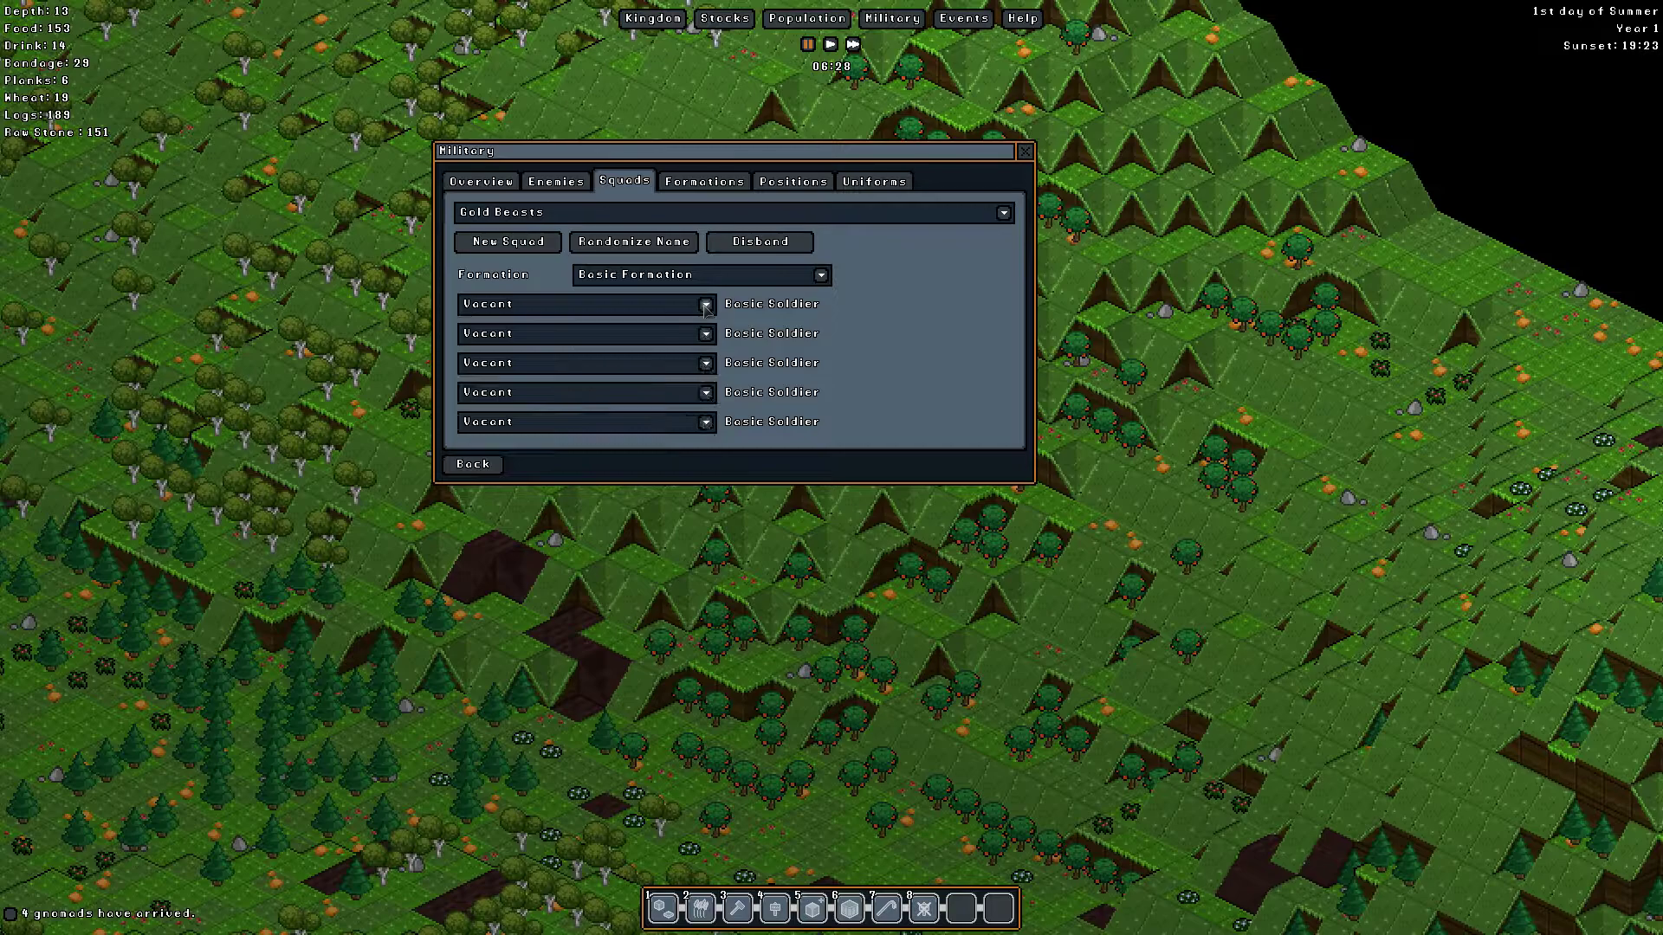
Step: Give the Basic Formation the Shield Wall perk
click(715, 190)
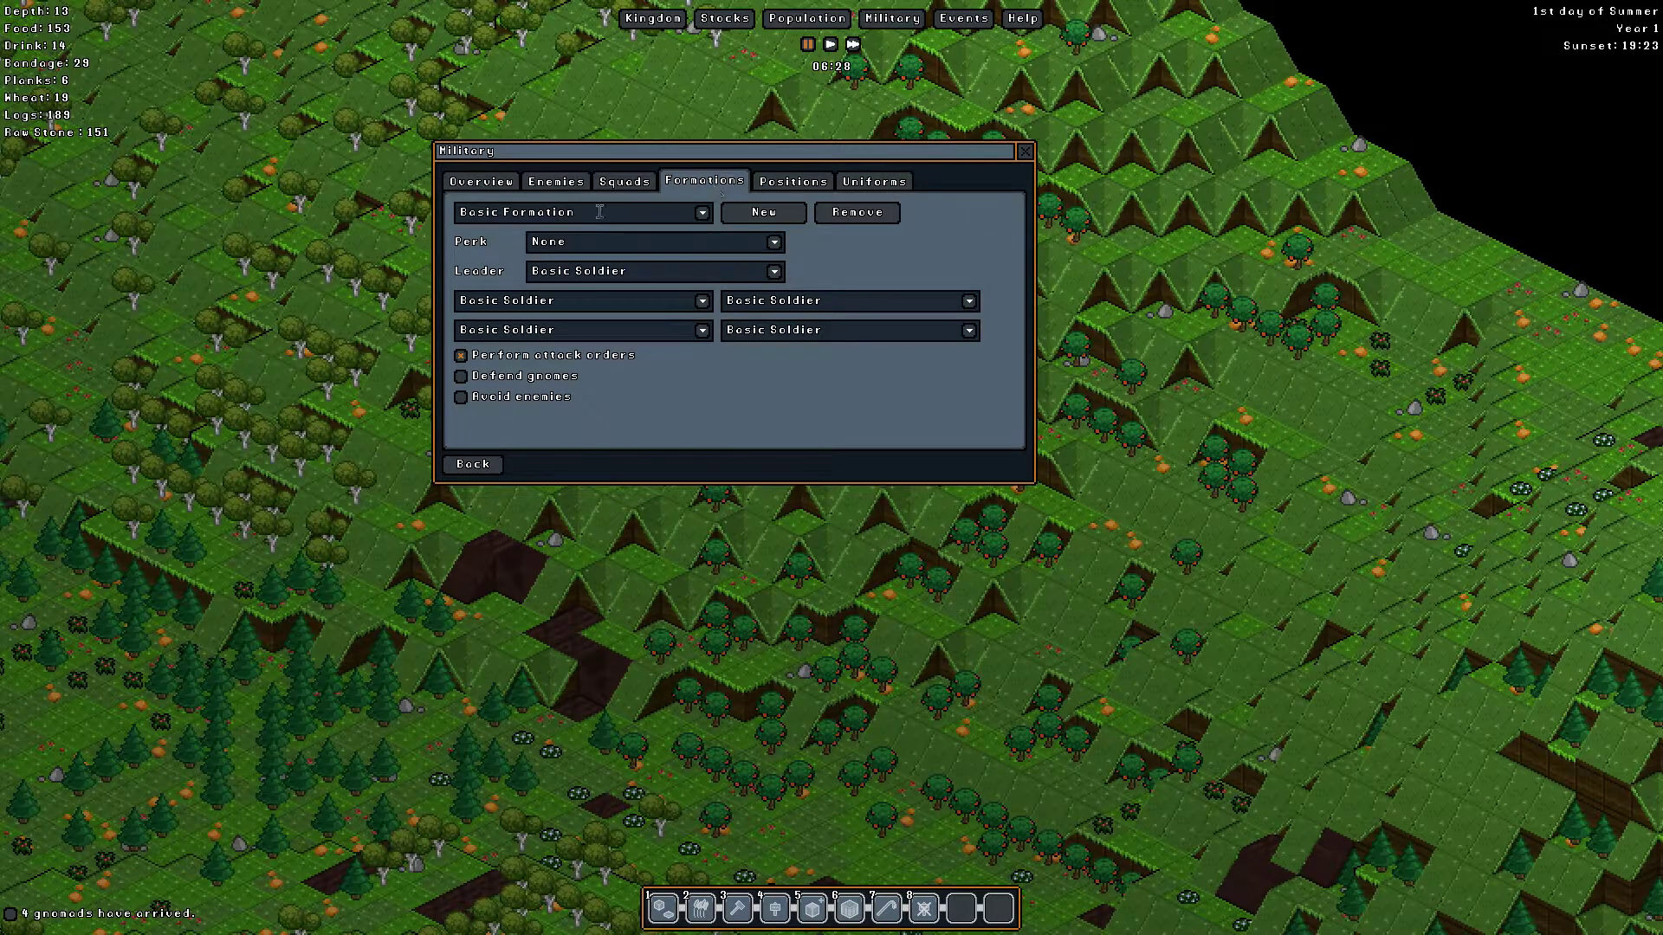
click(775, 243)
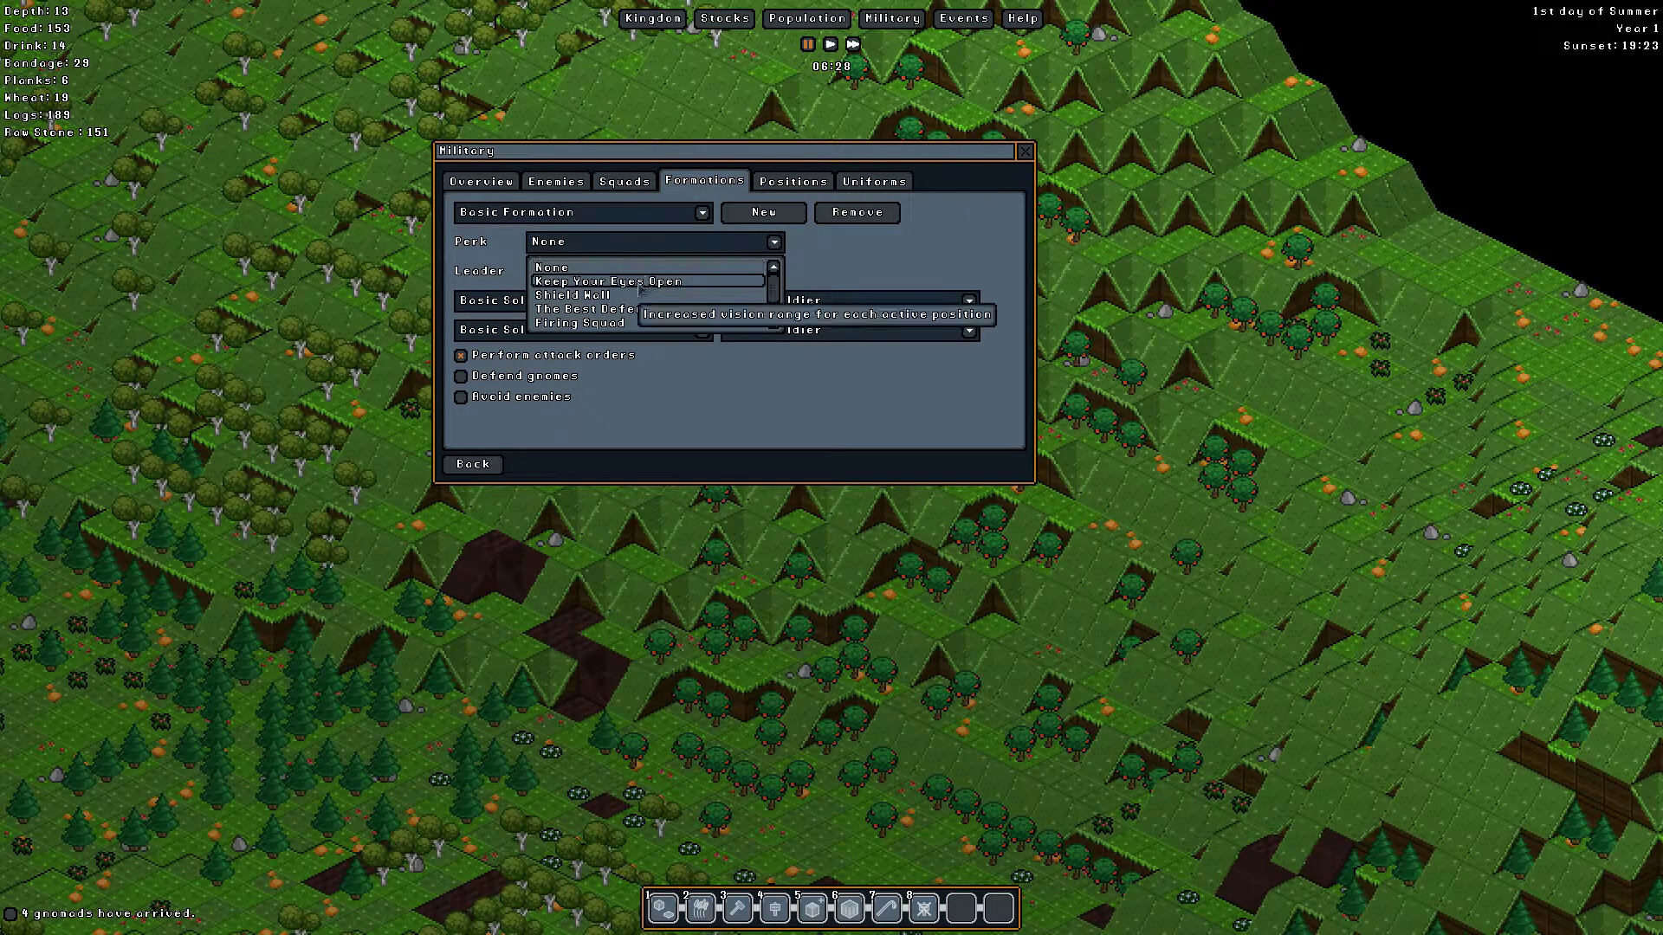
mouse_move(572, 296)
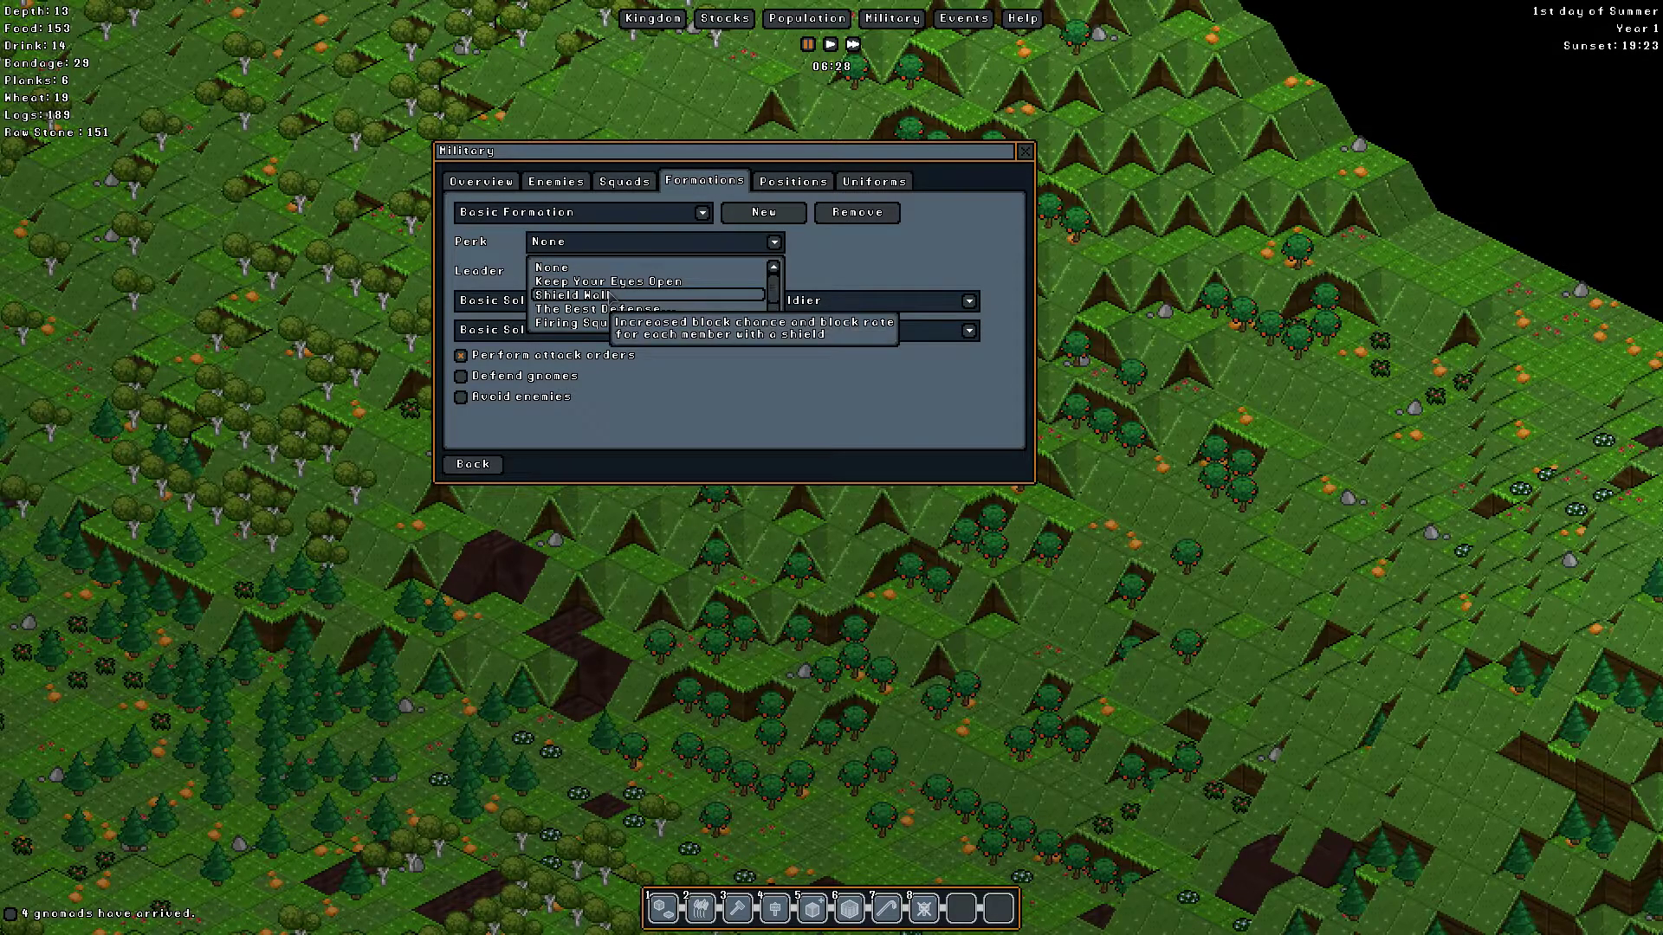
click(609, 294)
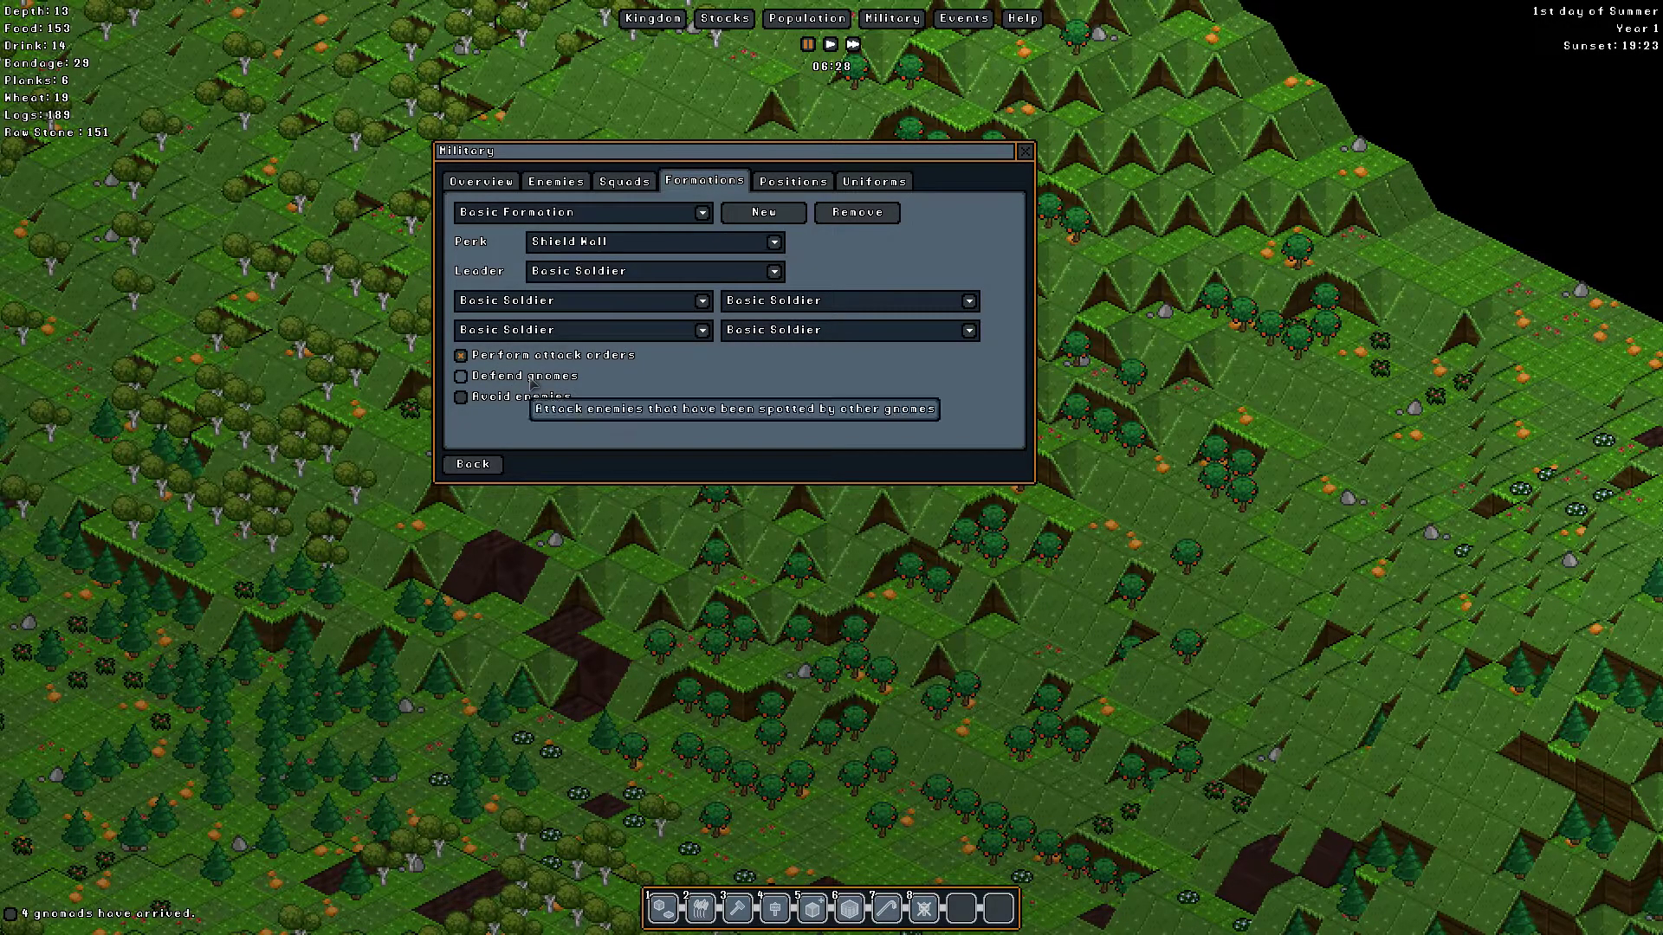
Step: Leave Avoid enemies off and turn on Defend gnomes for the formation
click(462, 398)
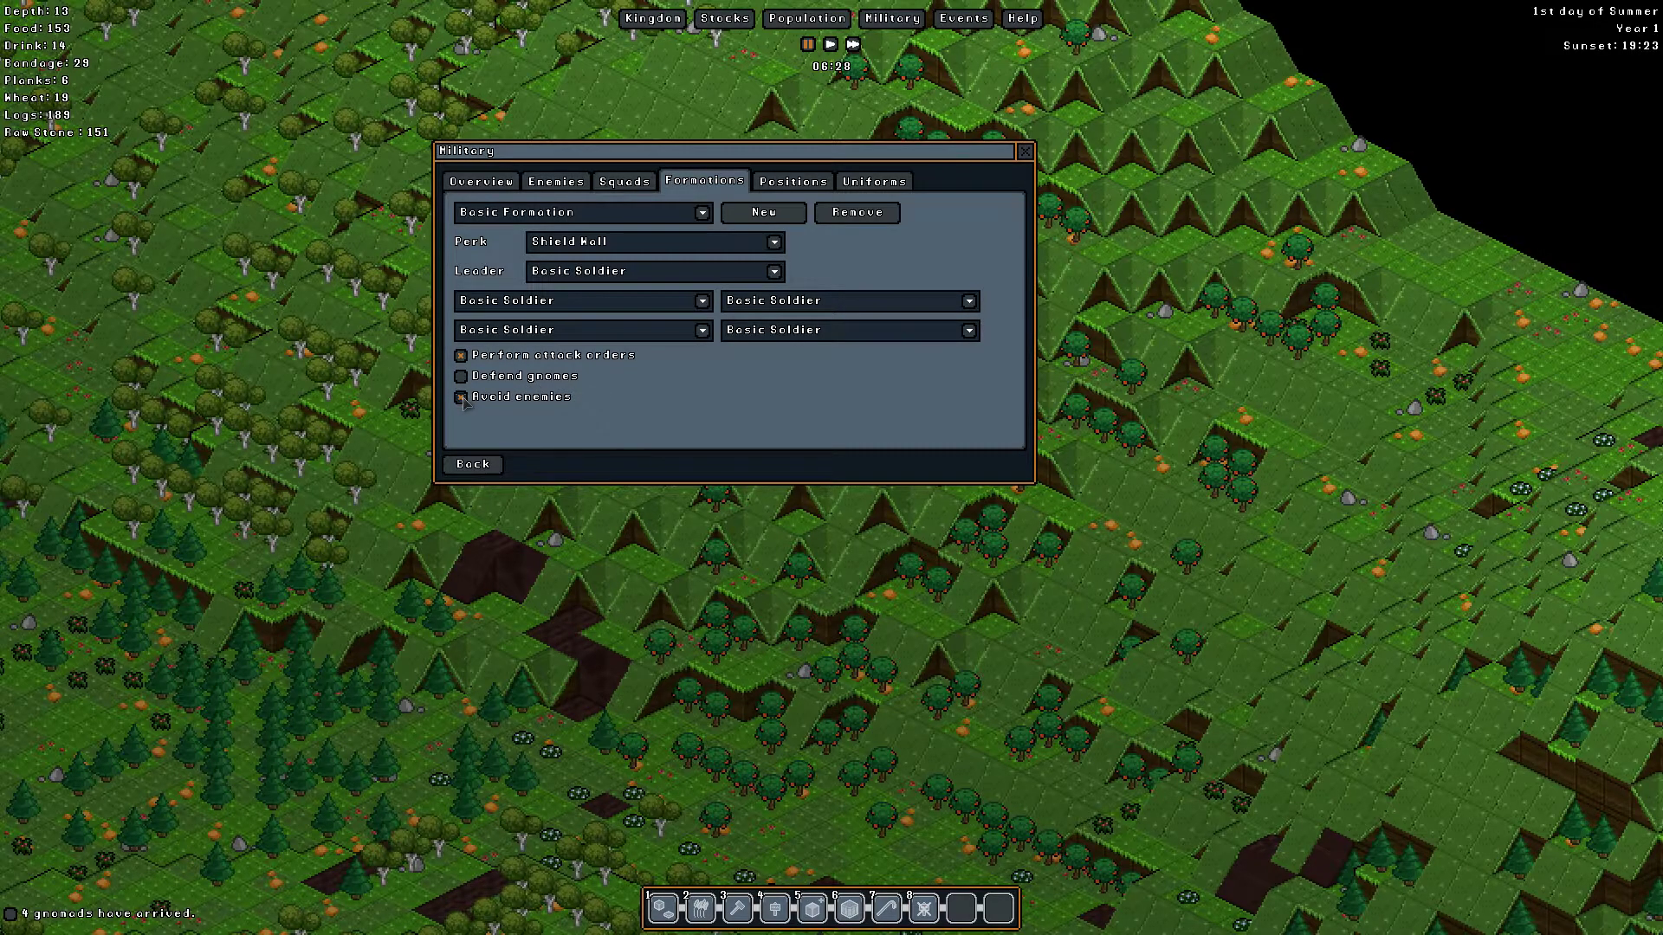
click(461, 398)
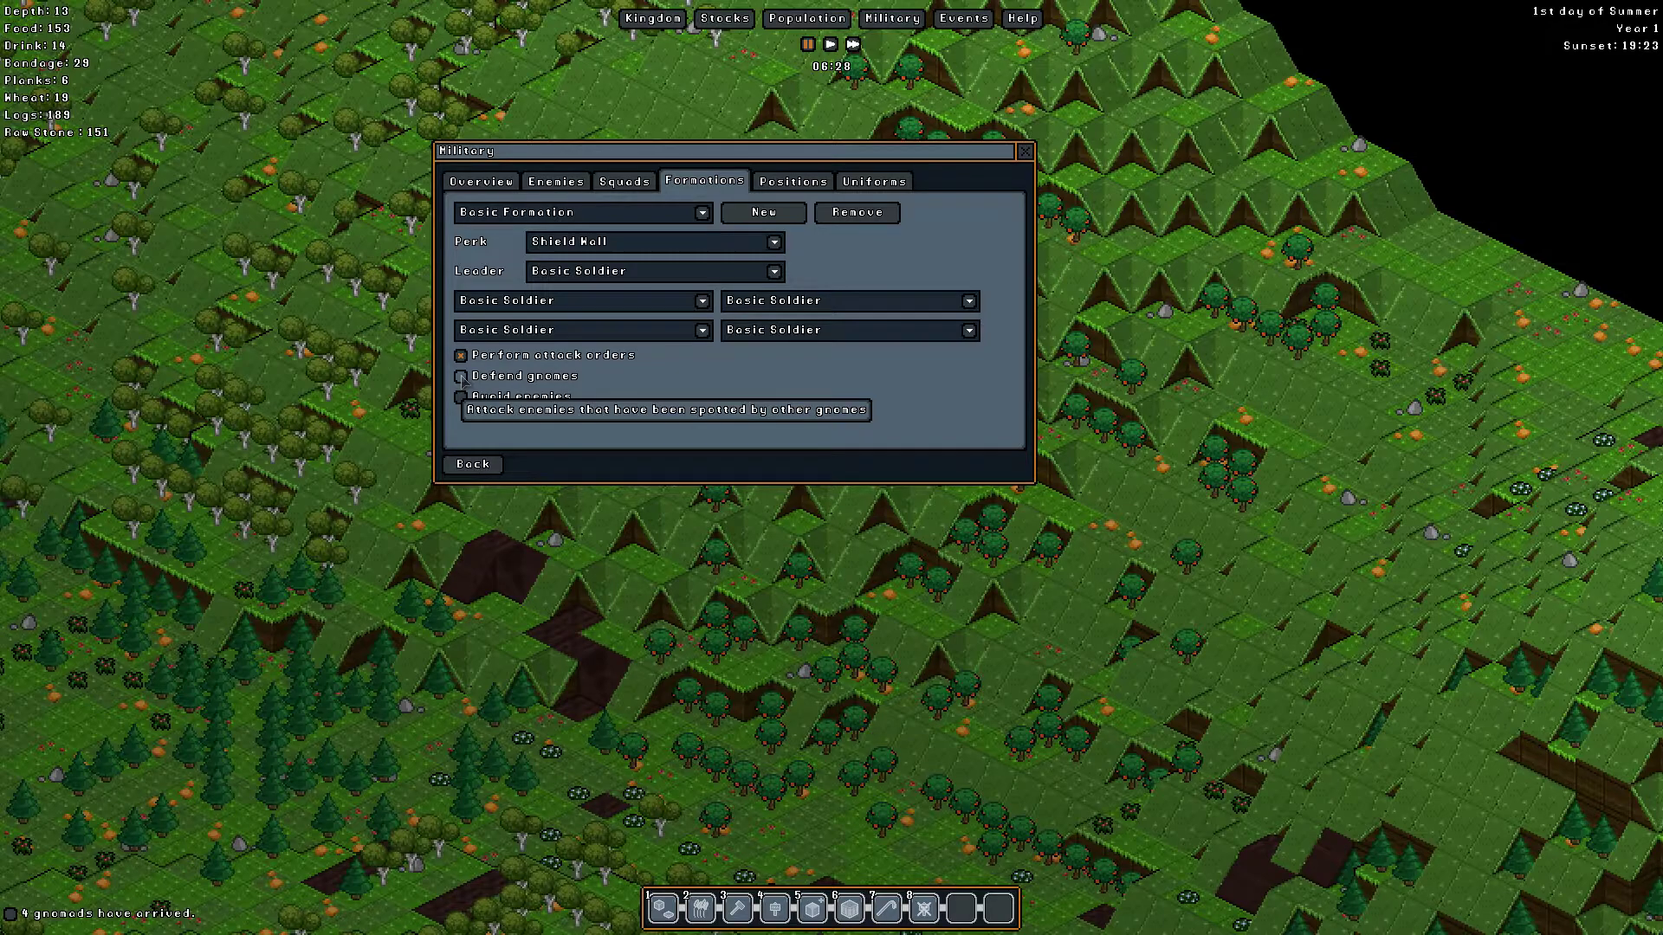
click(461, 377)
click(464, 377)
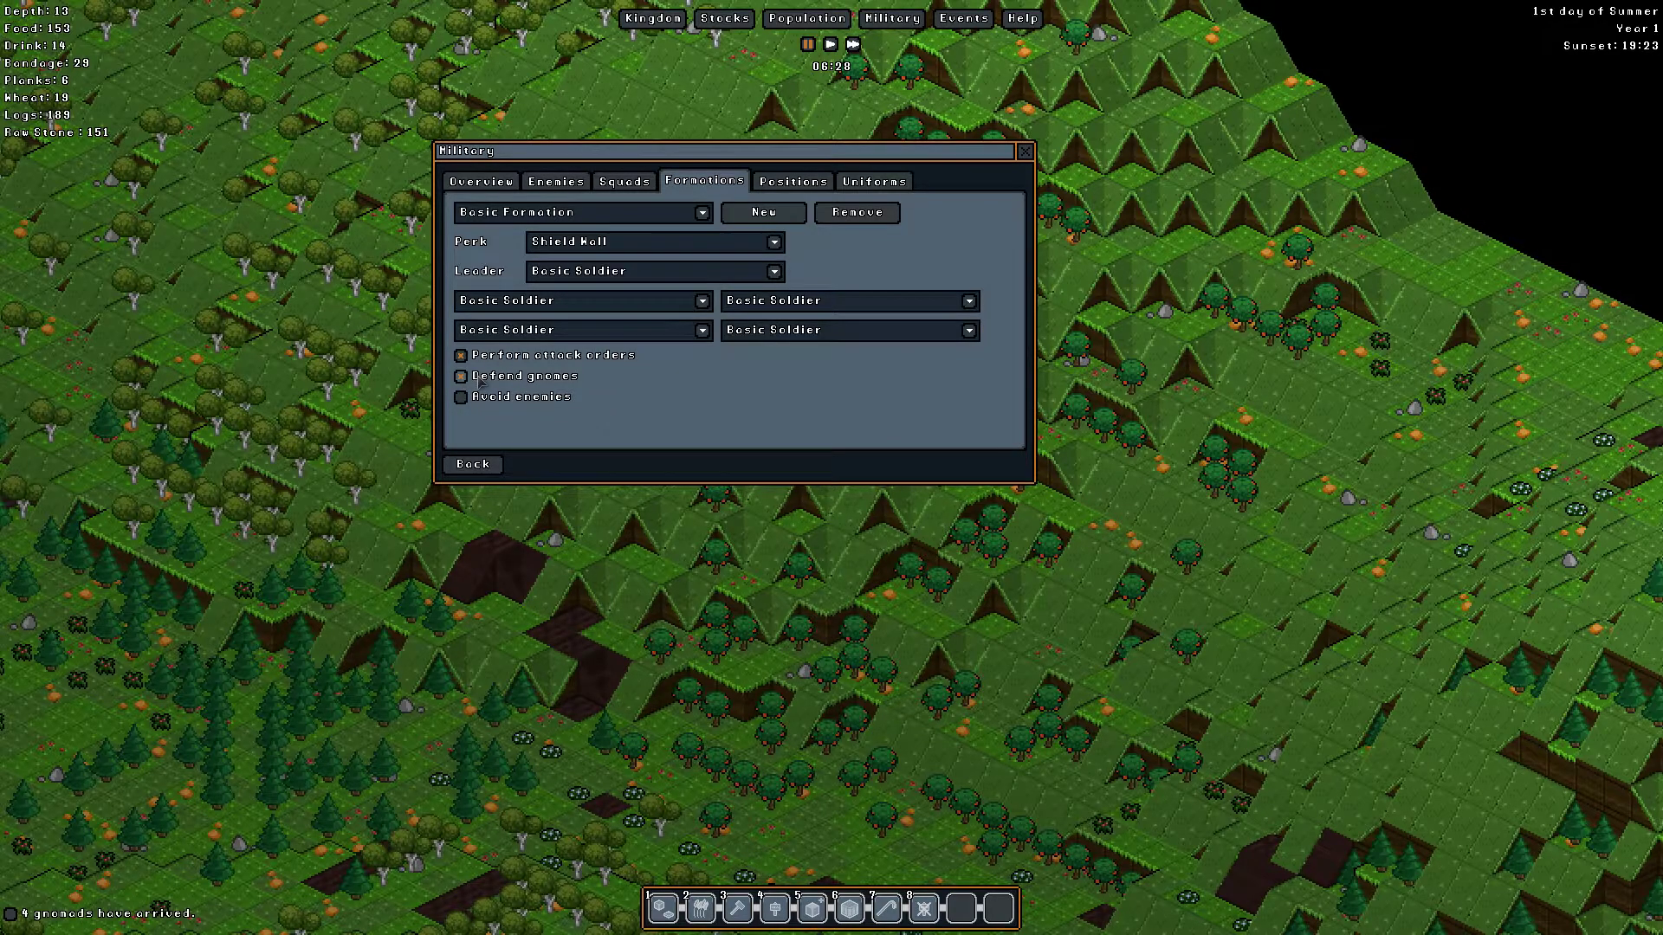
click(885, 184)
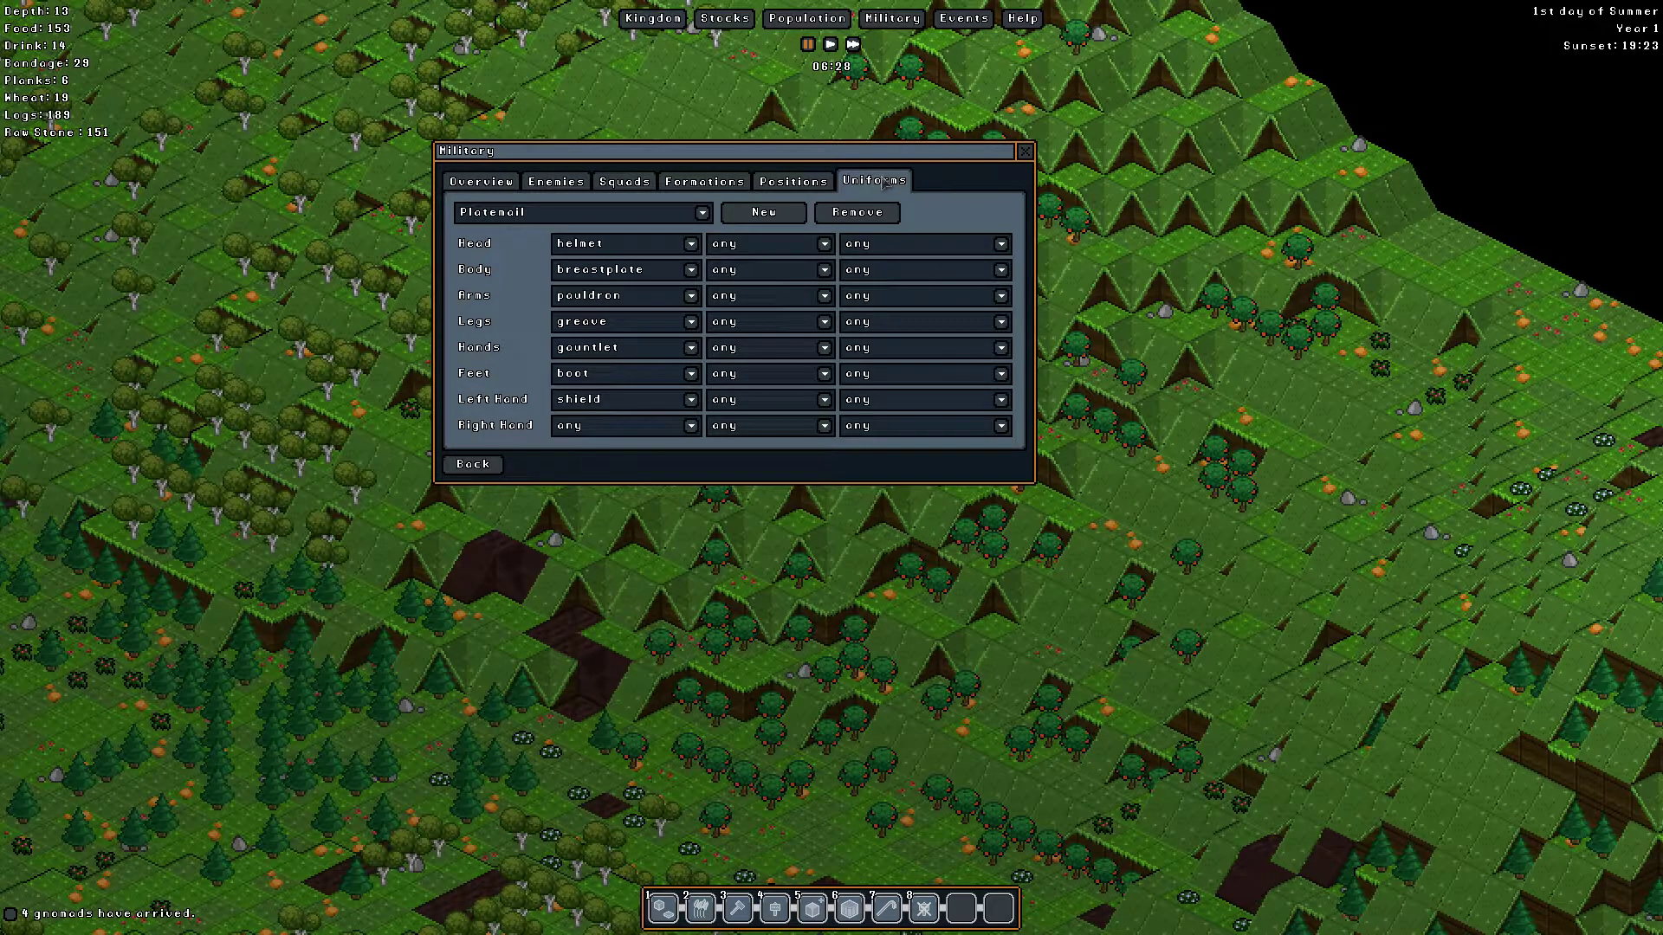
Step: Create a new uniform and set its Head slot to 'any'
click(701, 213)
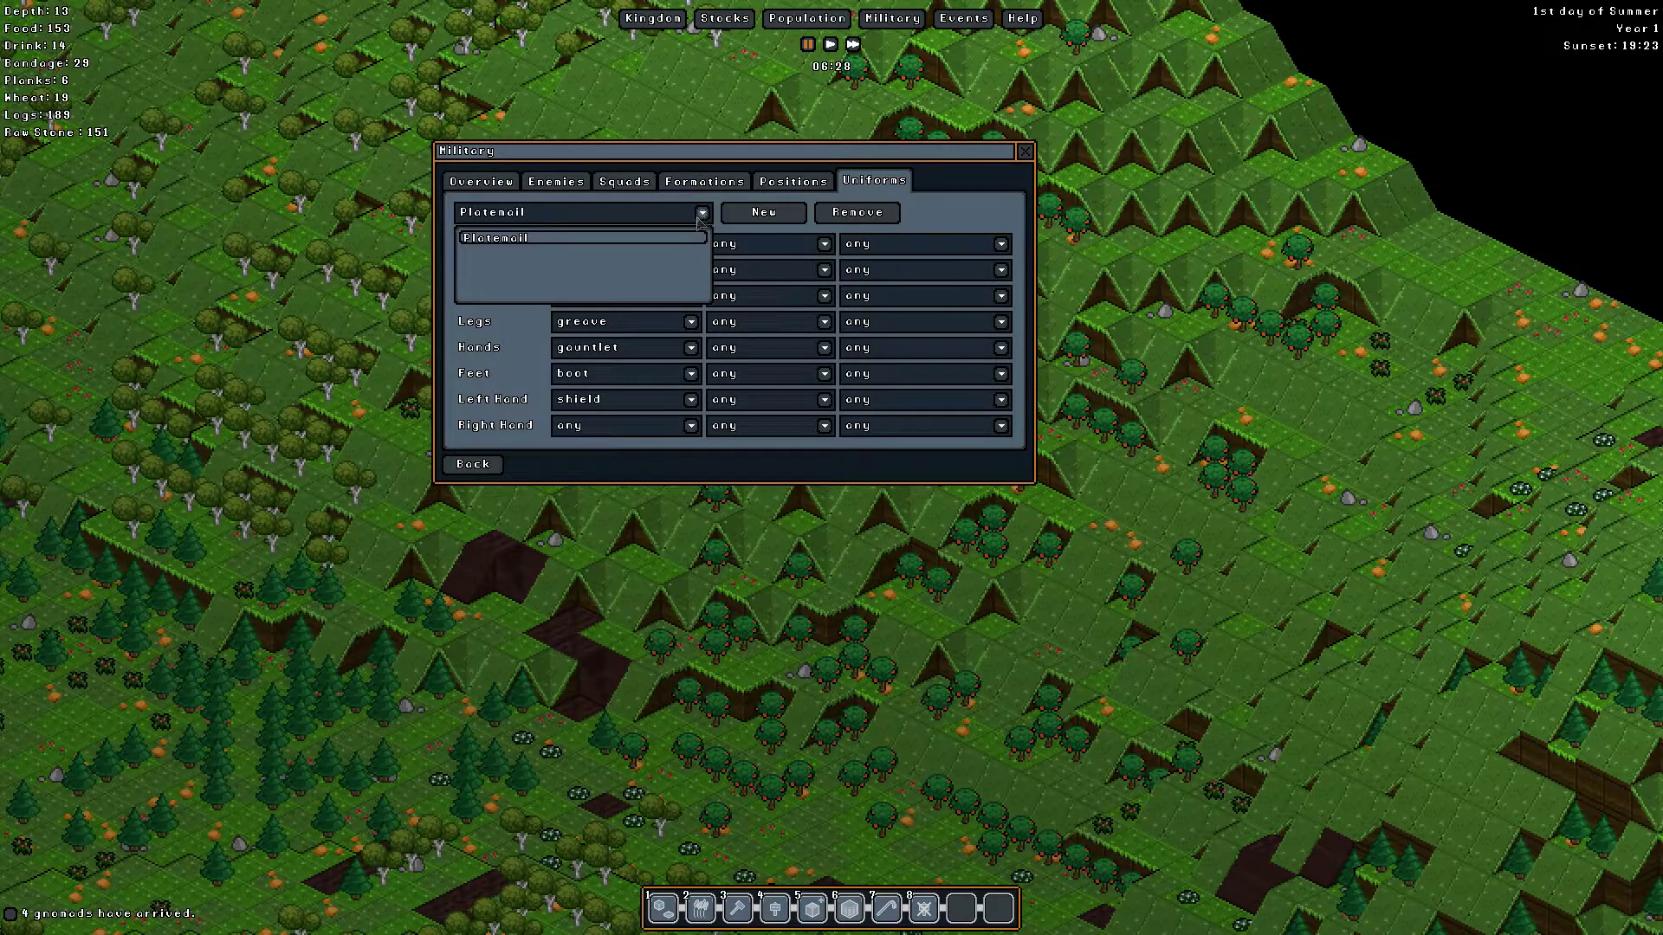
click(763, 221)
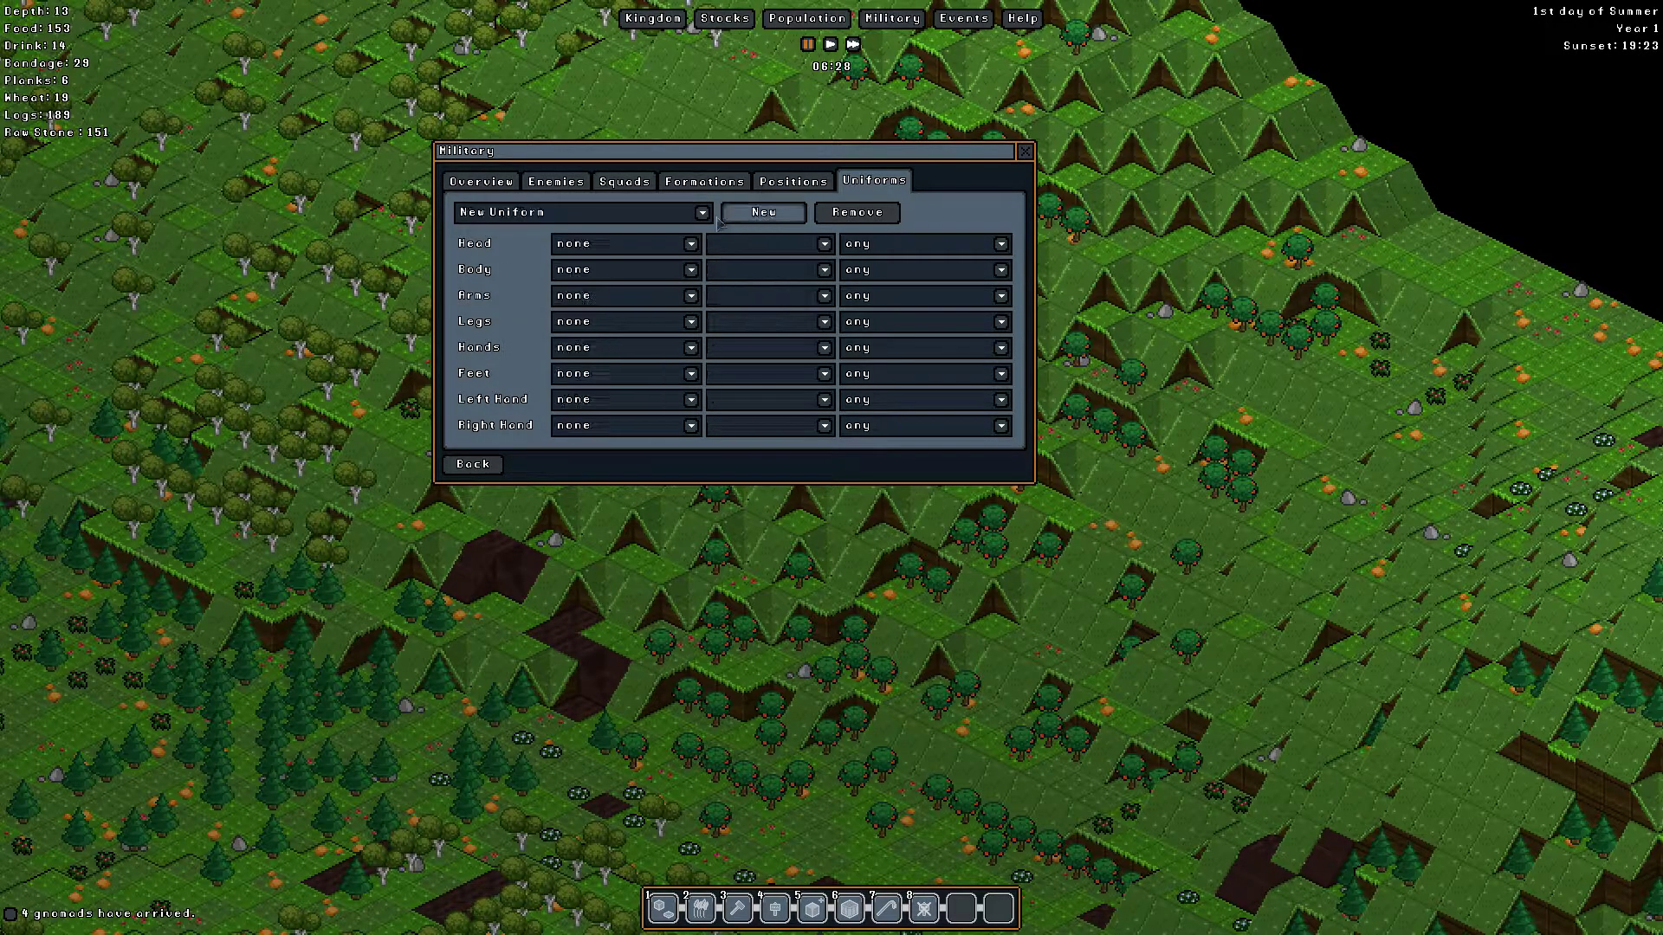
click(577, 215)
text(o)
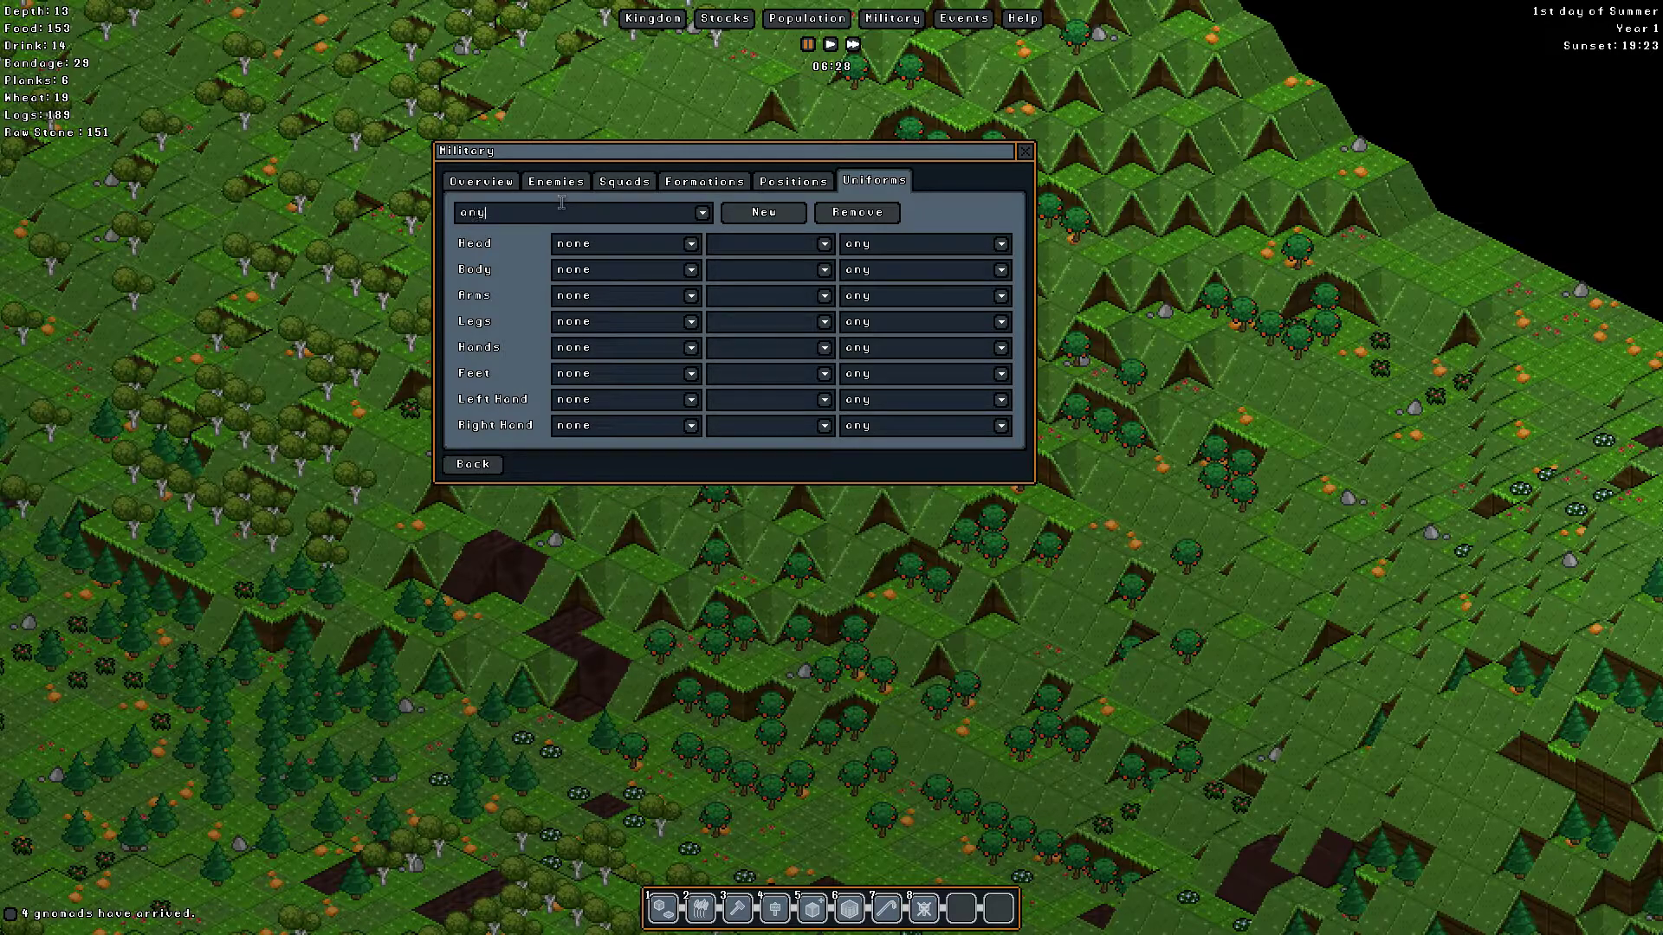
click(692, 245)
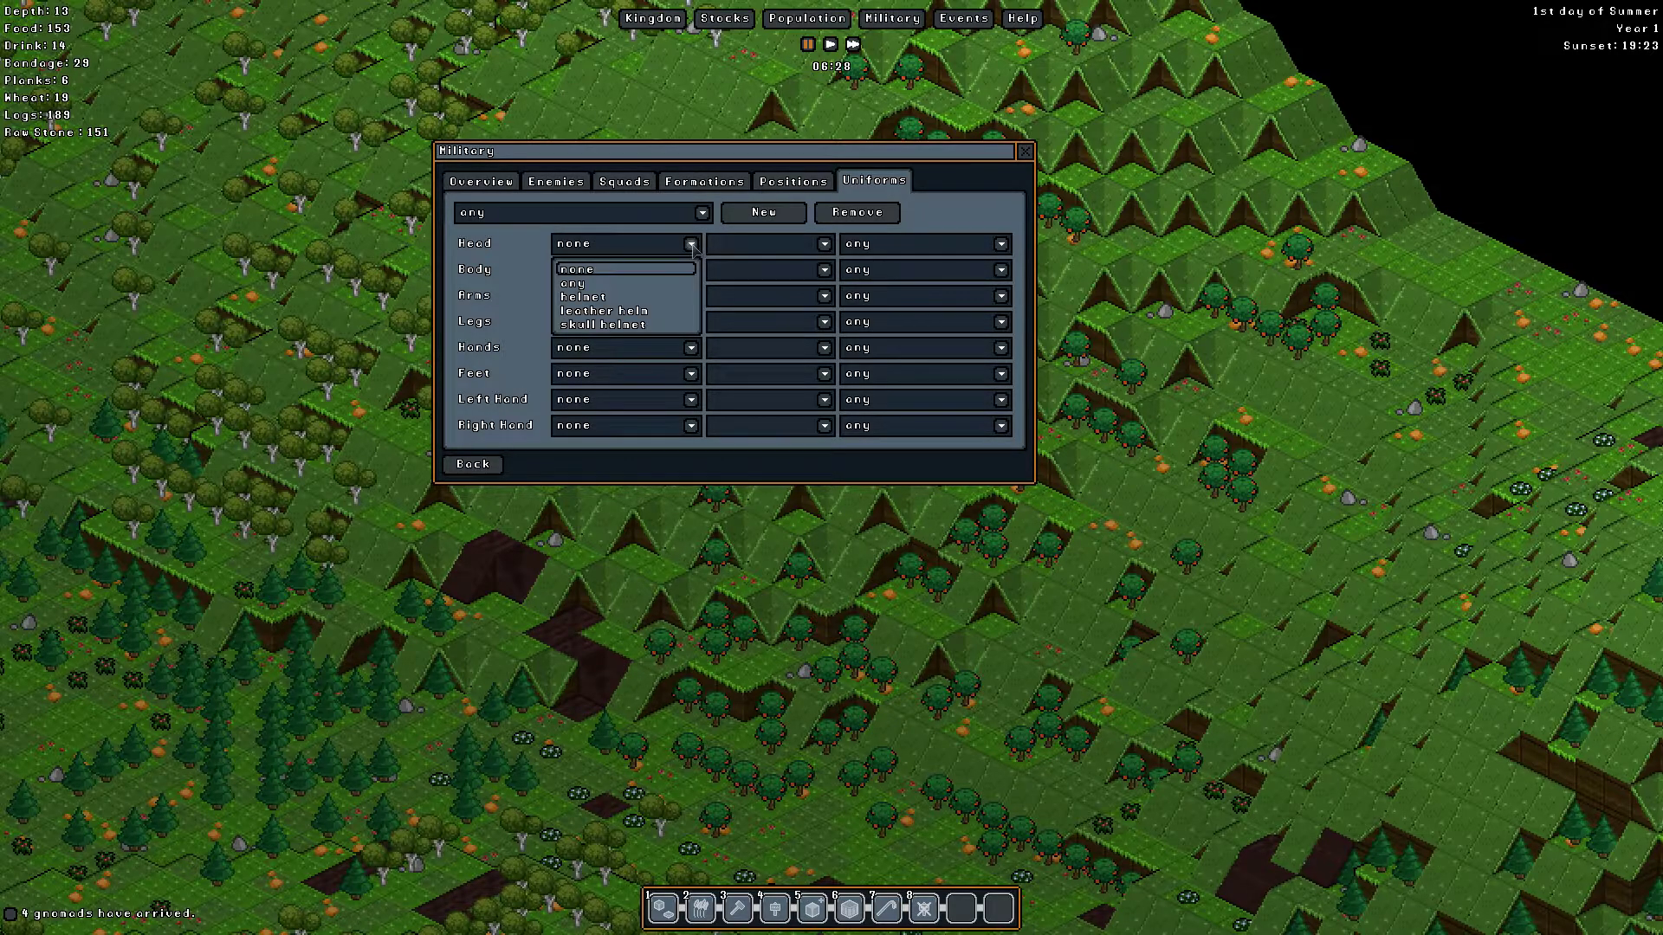
click(578, 281)
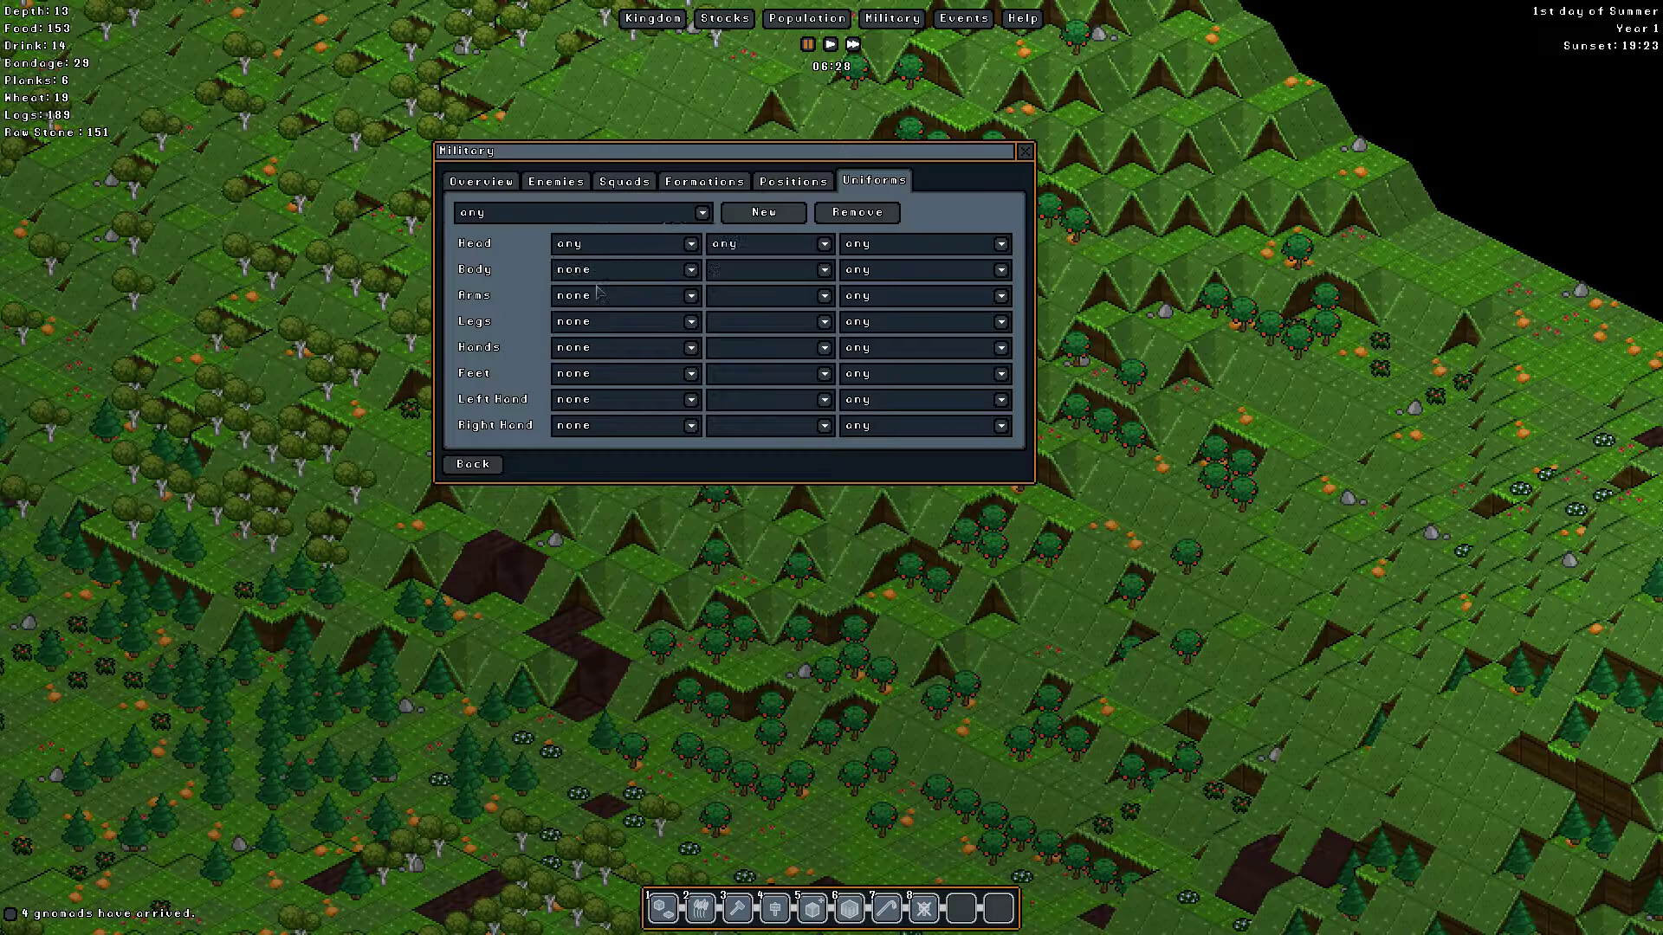
Step: Set the uniform's Body, Arms and Legs slots to 'any'
click(691, 271)
click(601, 321)
click(689, 271)
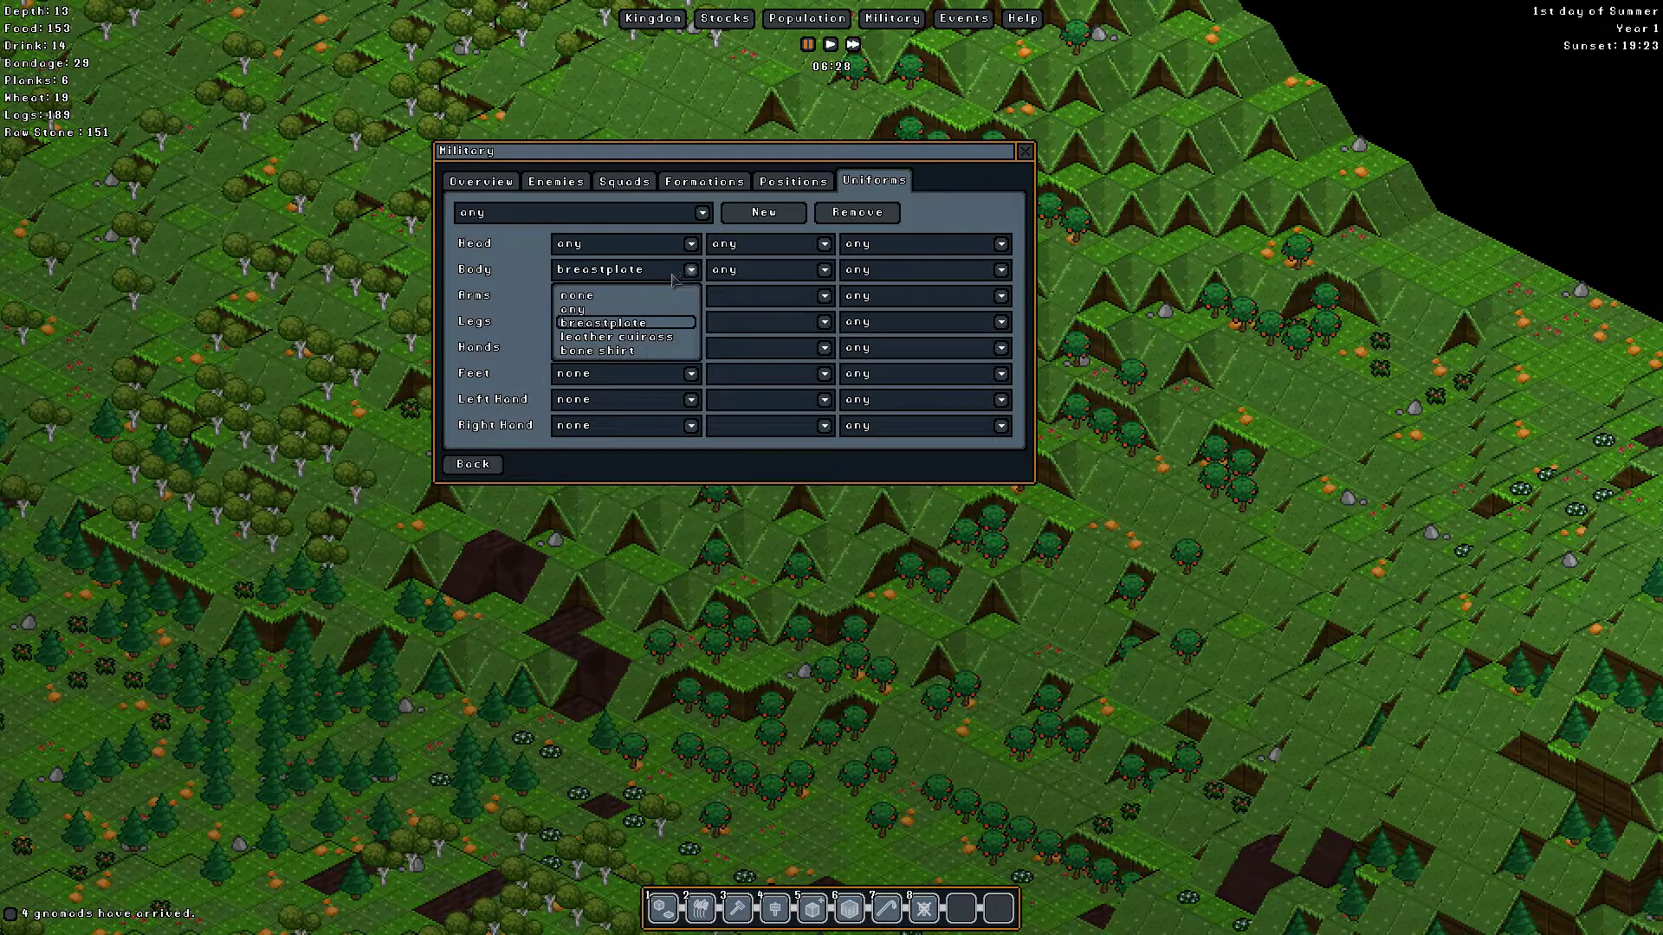
click(585, 312)
click(688, 297)
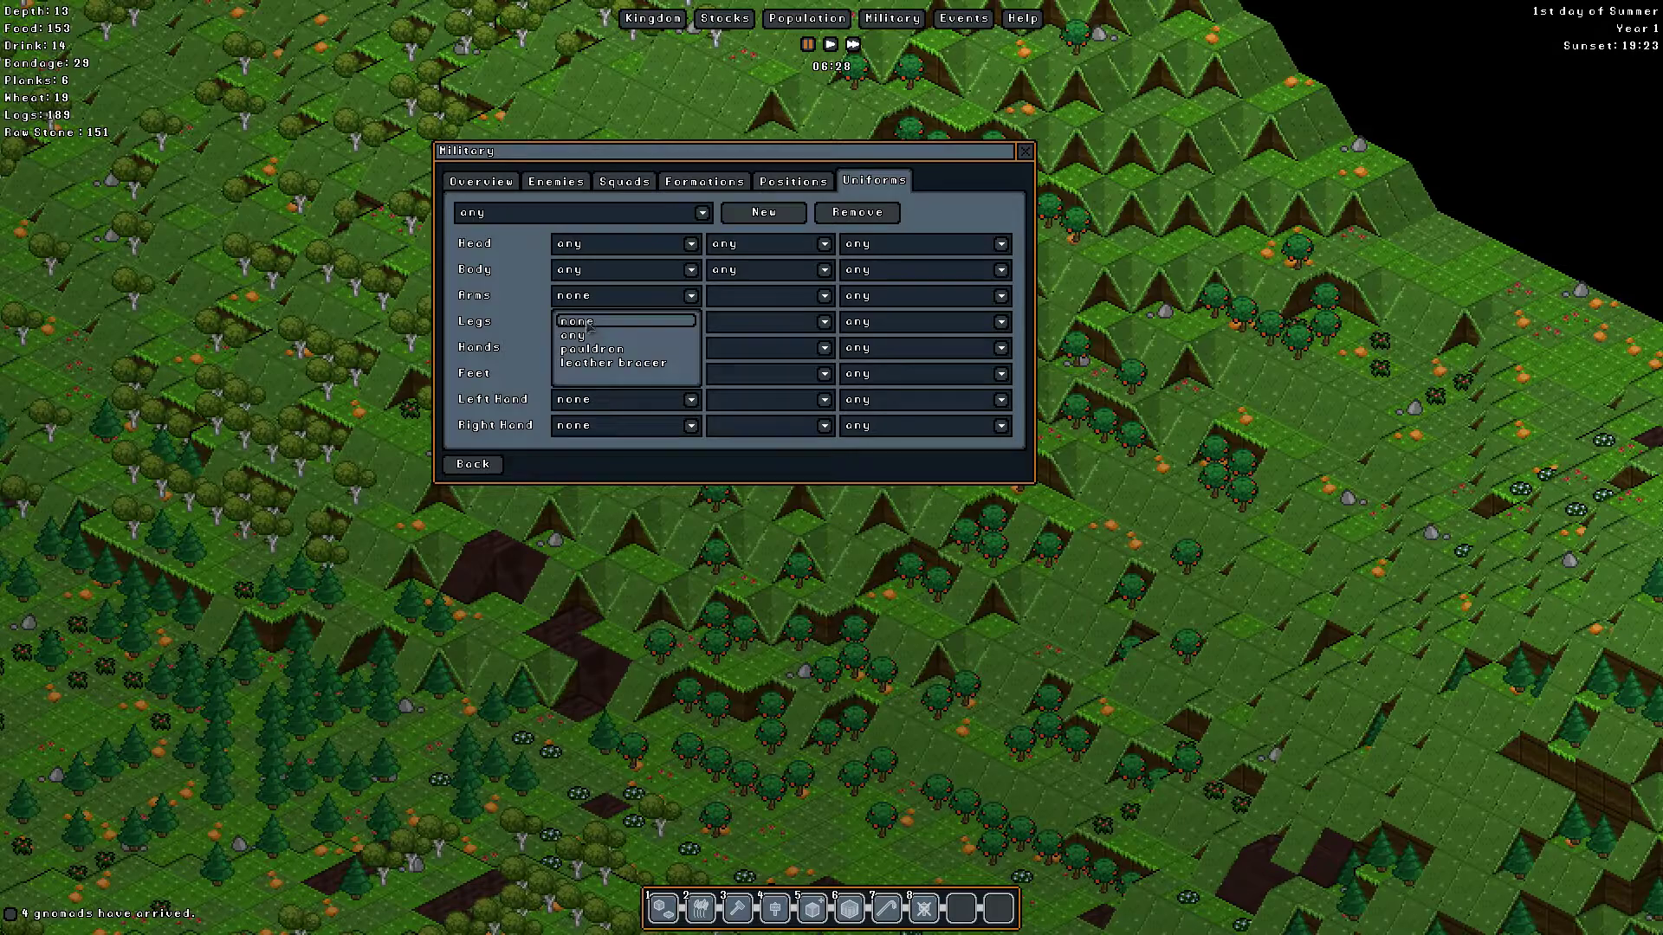
click(580, 335)
click(690, 321)
click(642, 363)
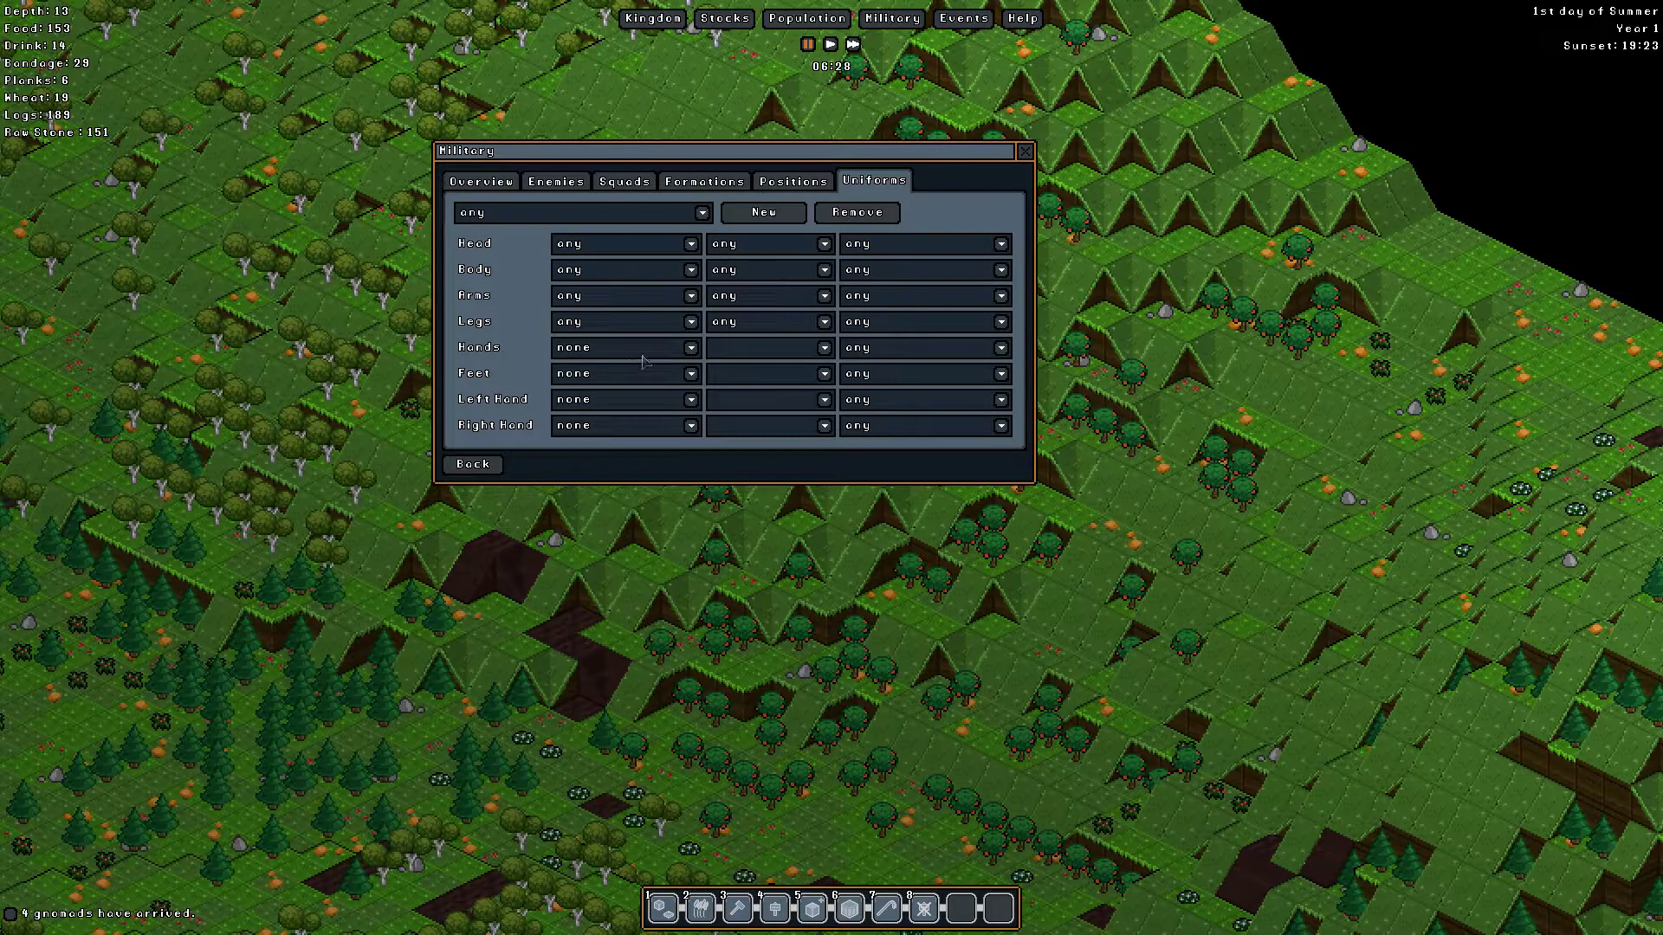
Step: Set the Hands, Feet, Left Hand and Right Hand slots to 'any'
click(690, 349)
click(598, 390)
click(689, 375)
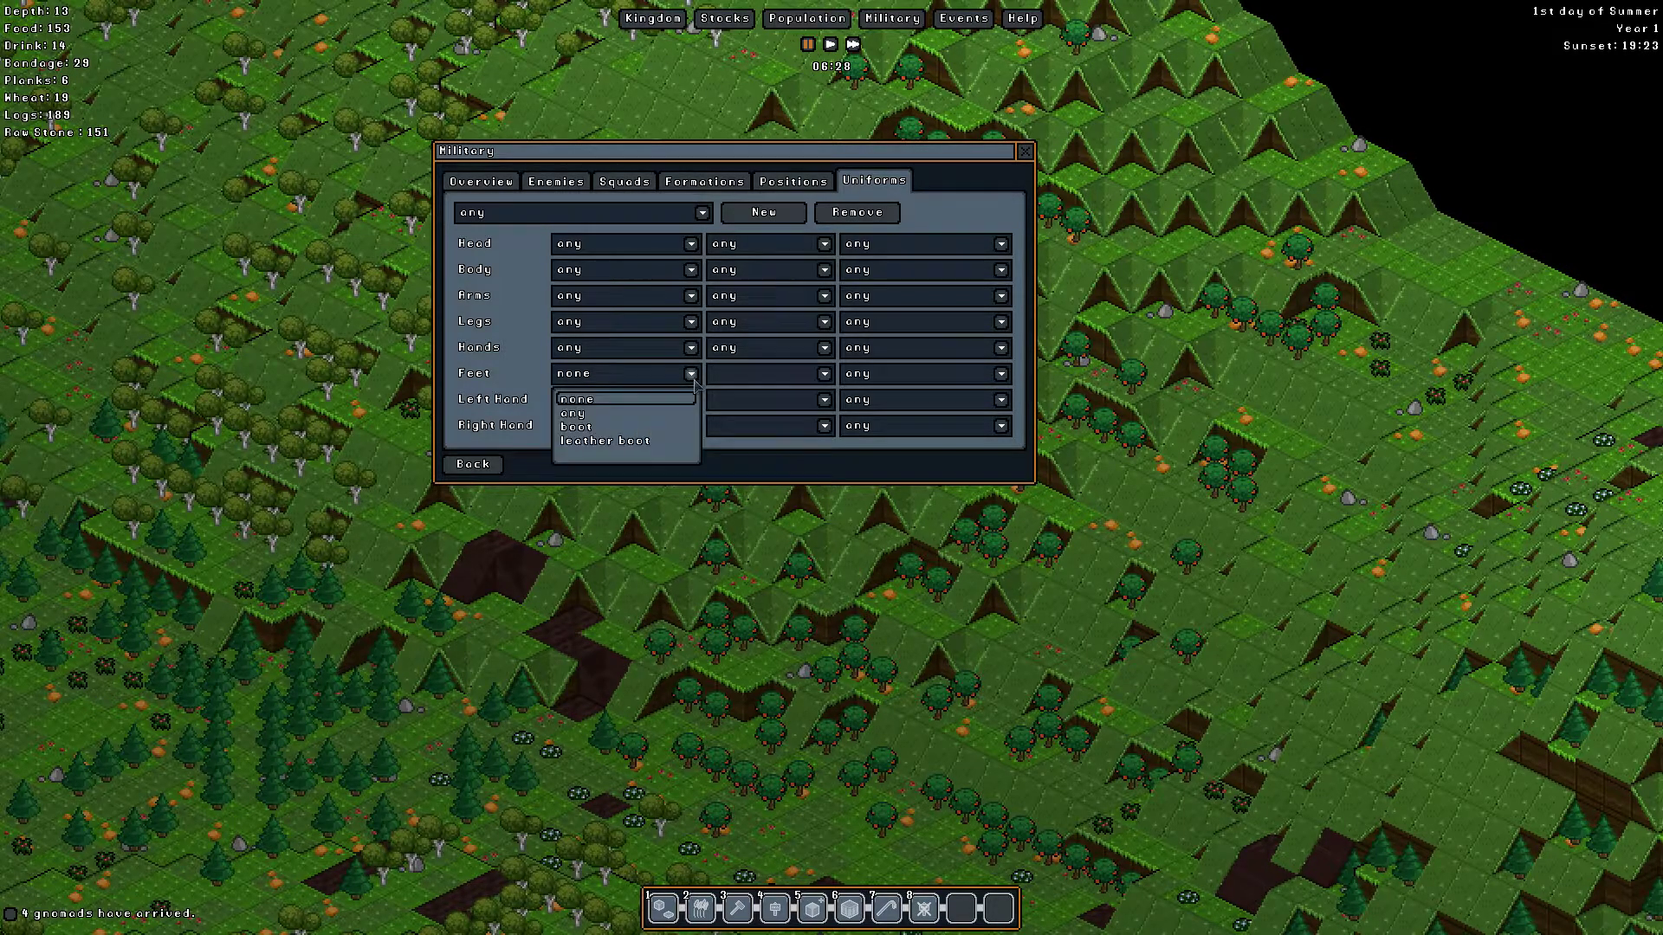
click(580, 414)
click(690, 424)
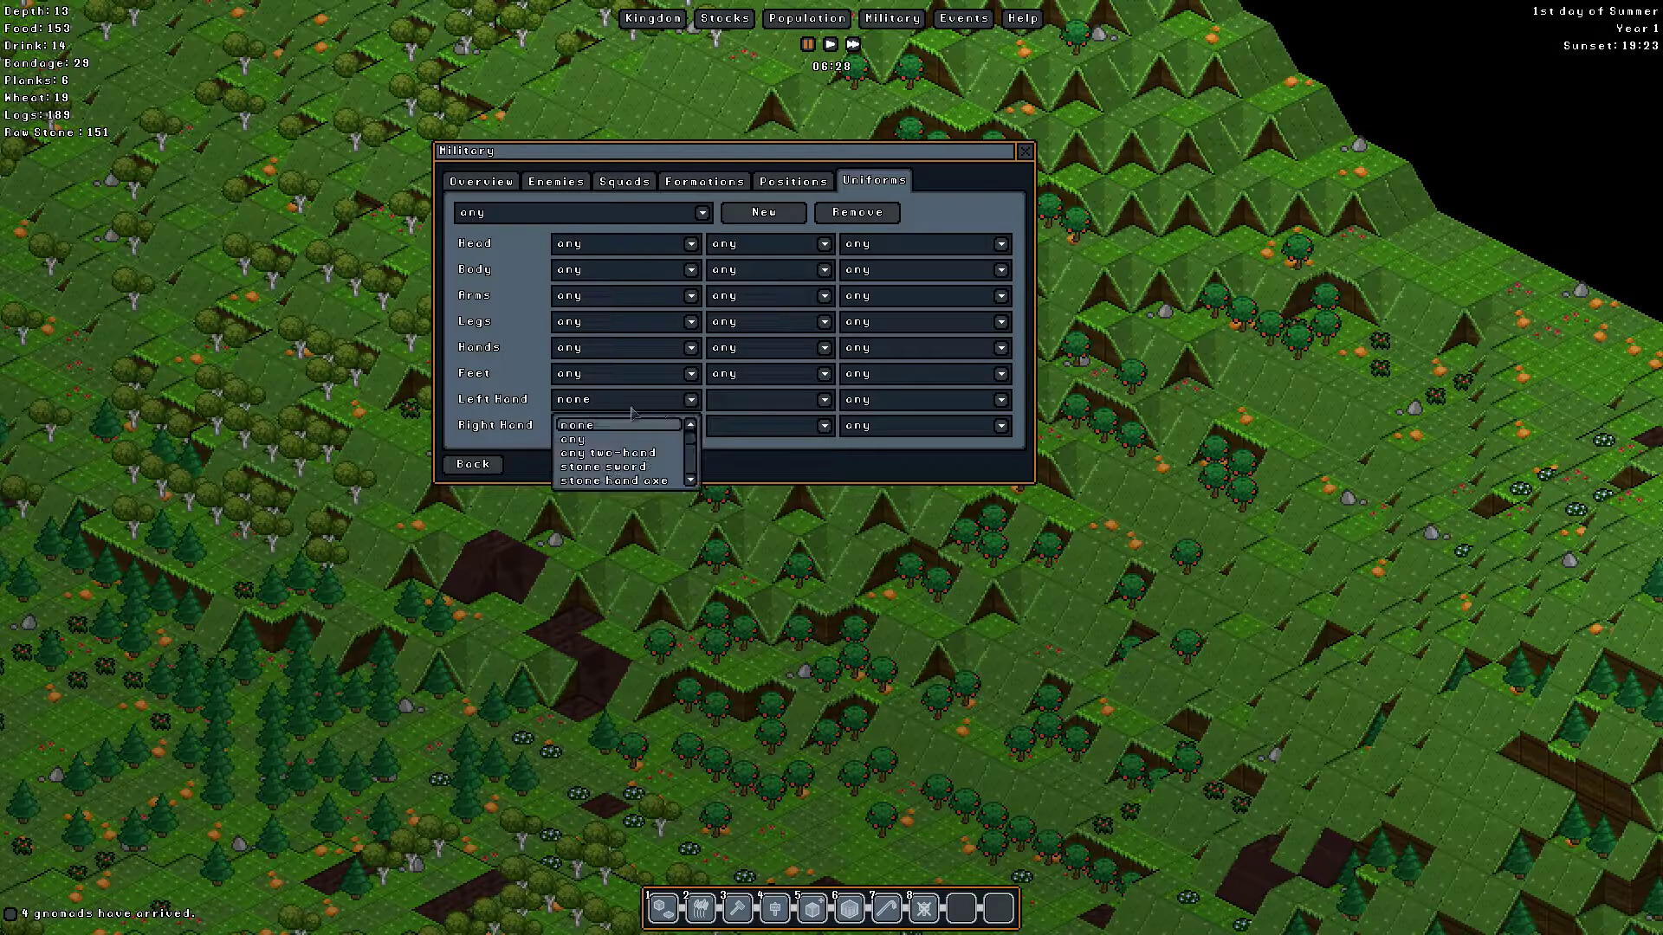
click(580, 440)
click(690, 424)
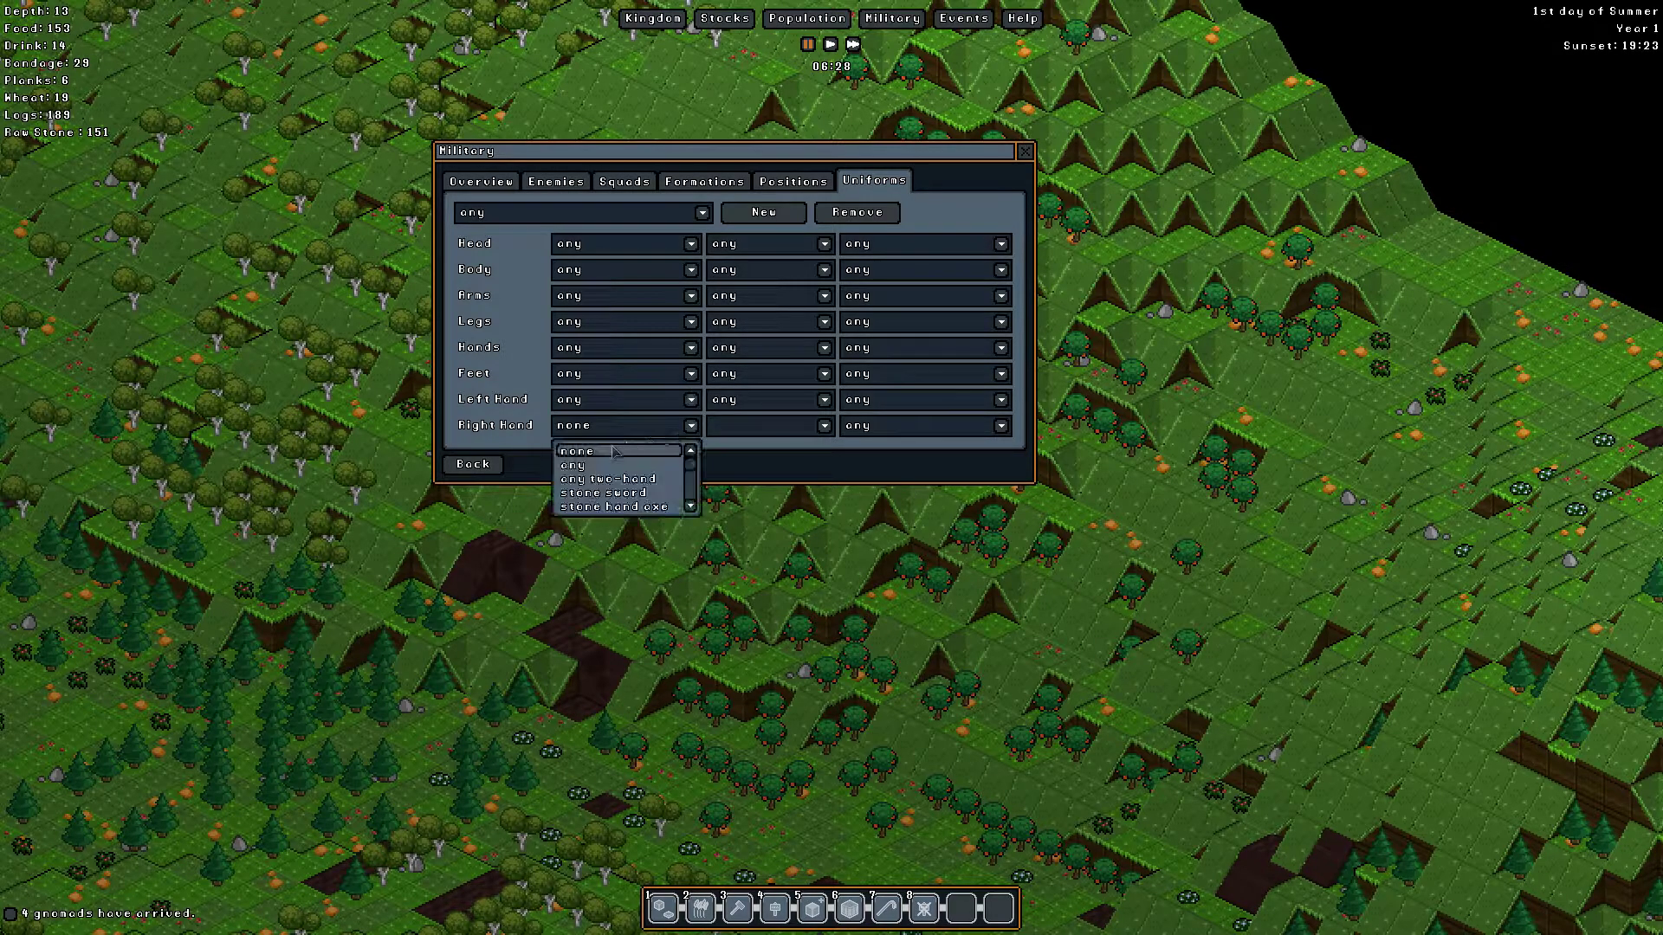
click(568, 466)
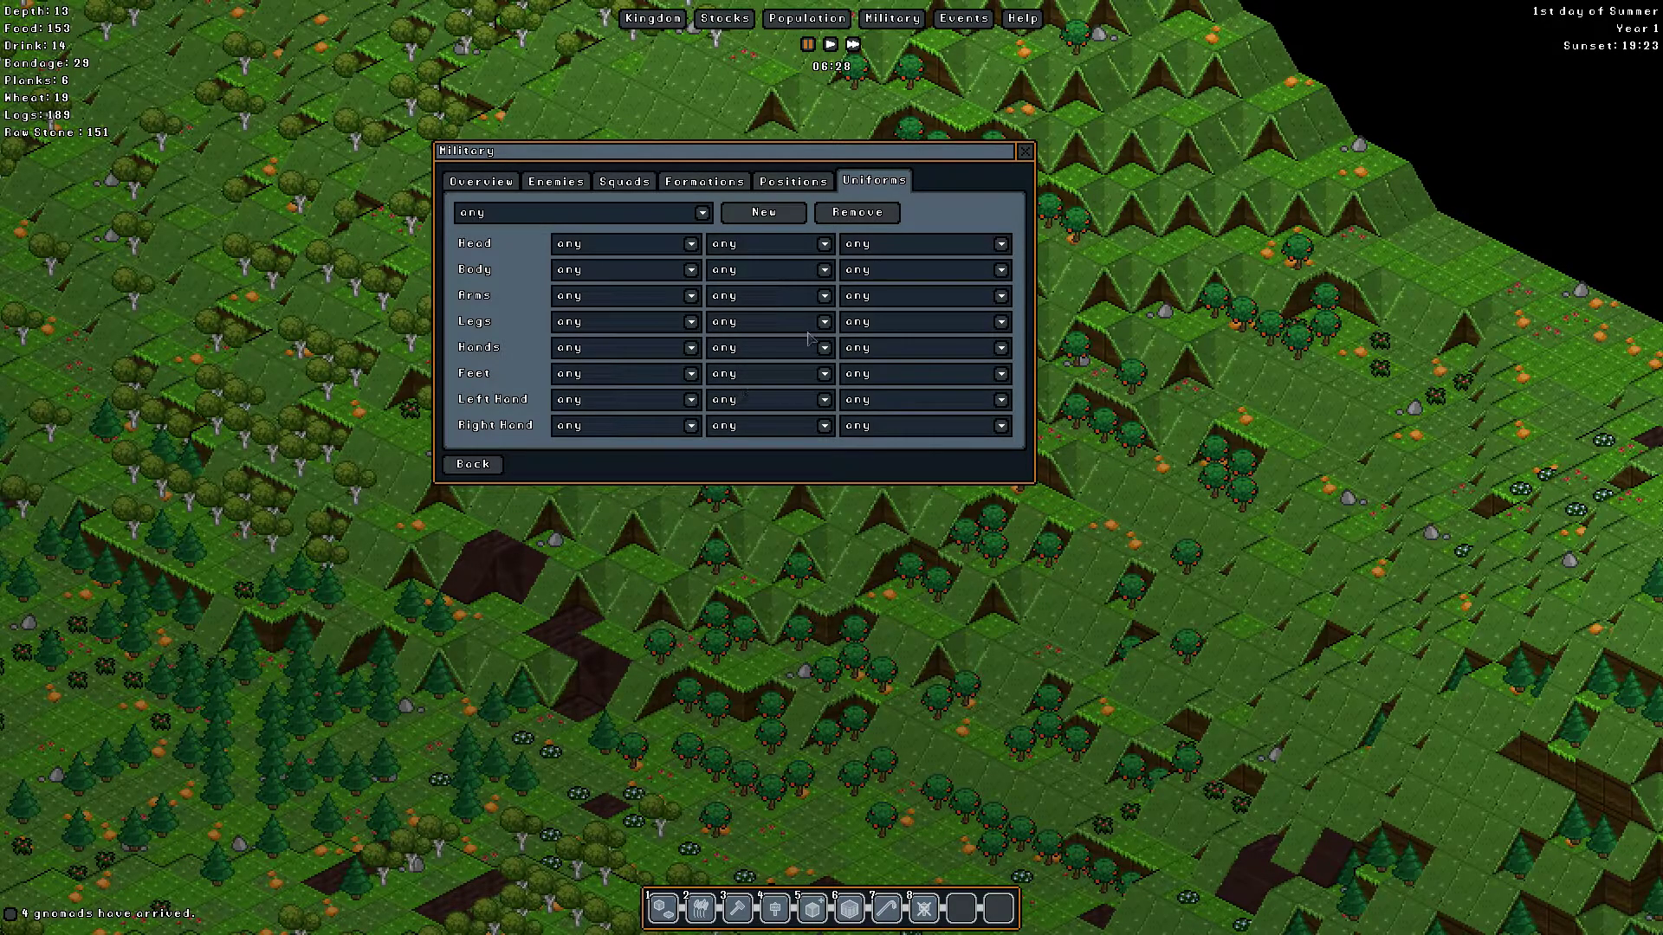
click(809, 185)
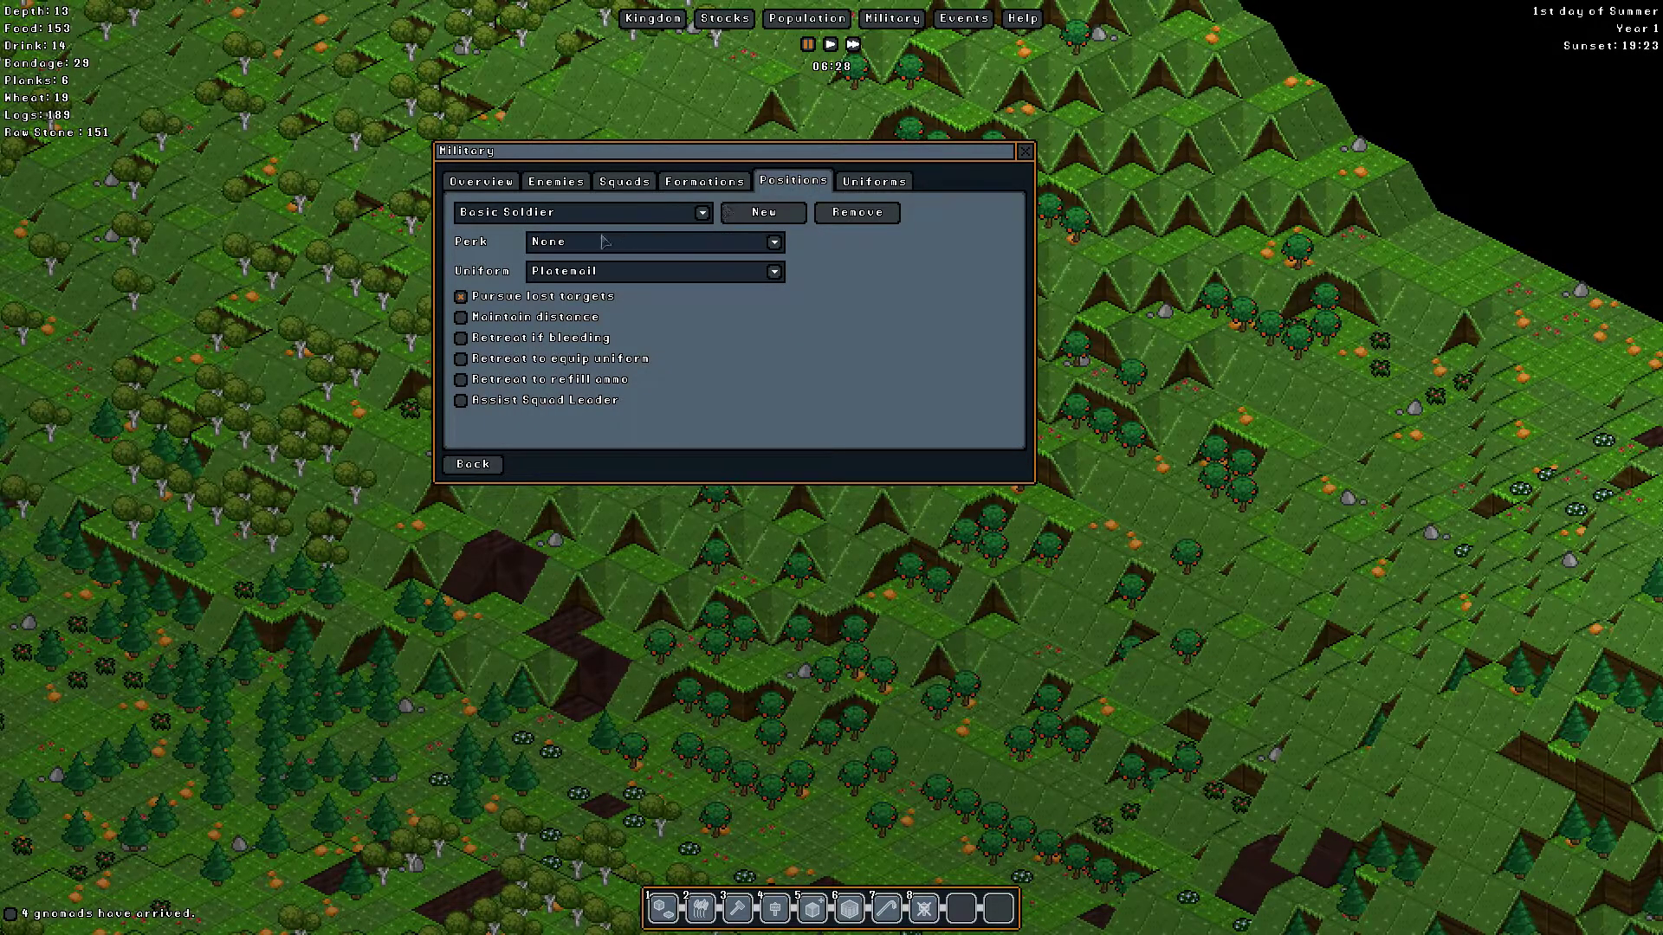
Step: Give the Basic Soldier position the Guard perk
click(772, 244)
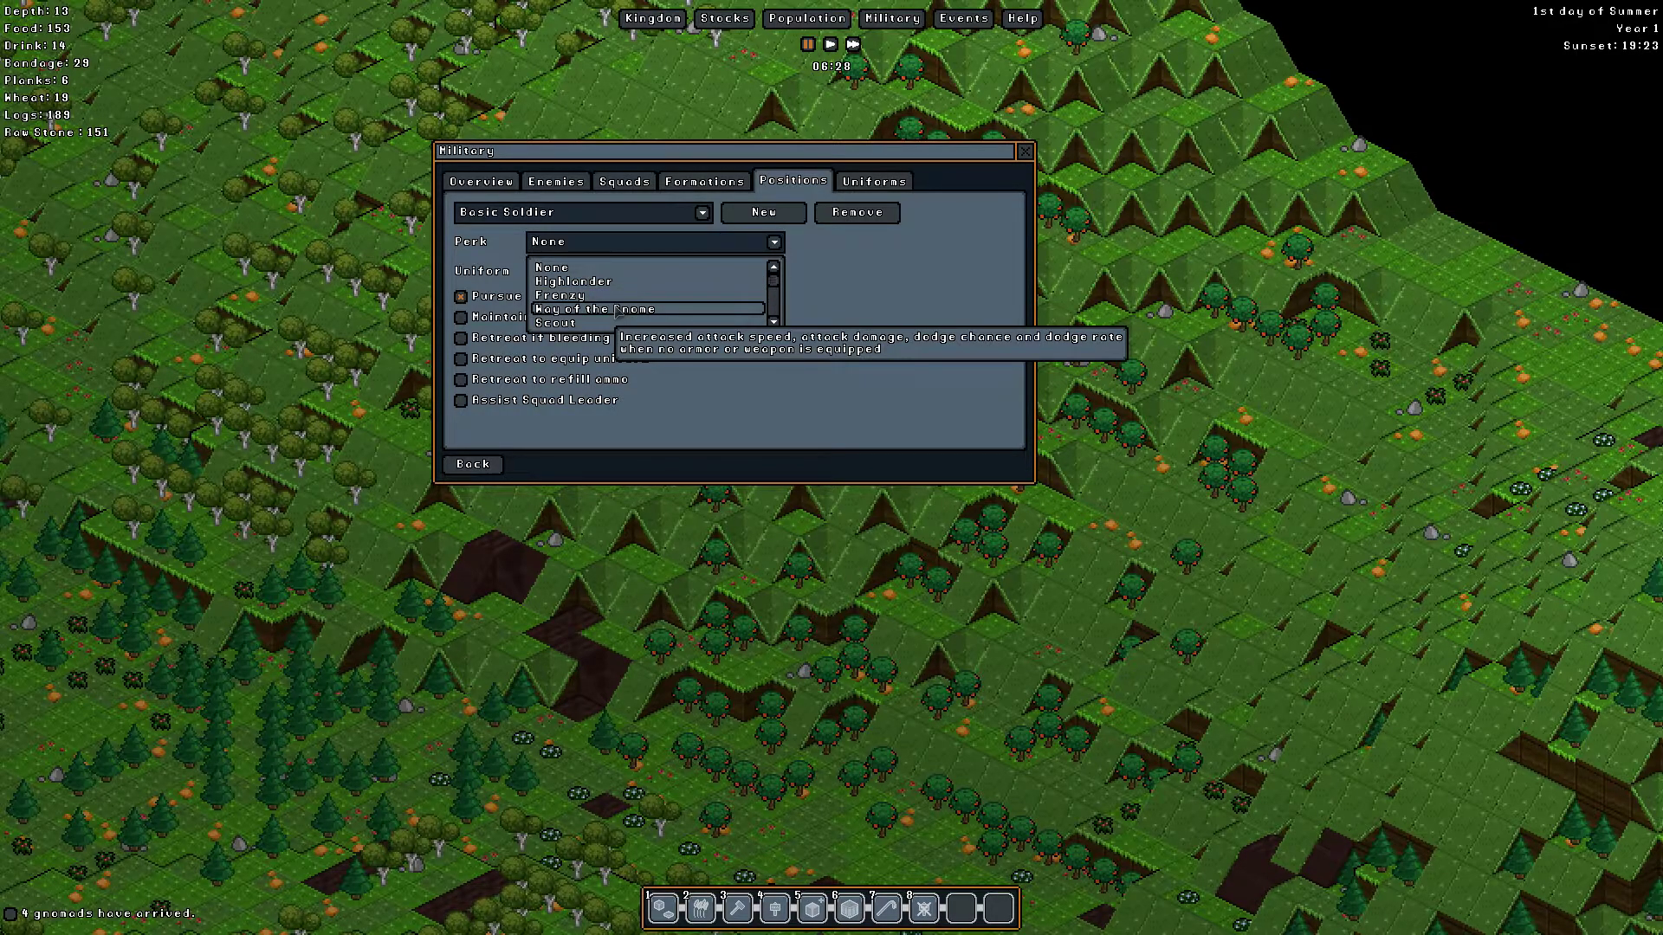
click(773, 321)
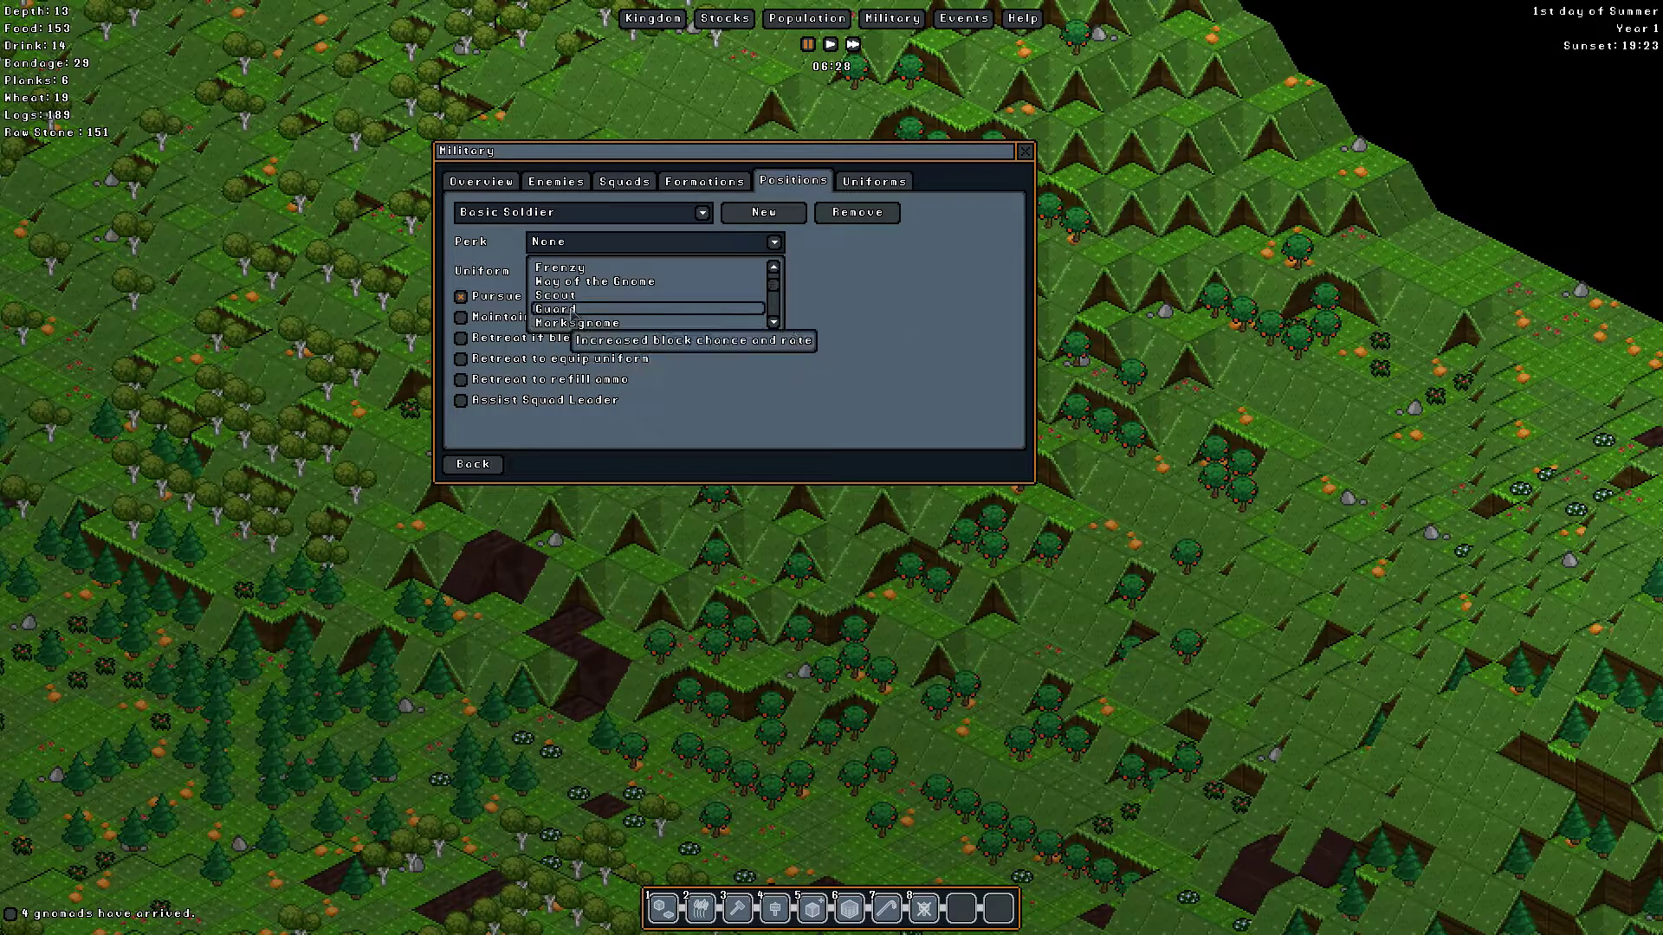
click(574, 310)
mouse_move(540, 338)
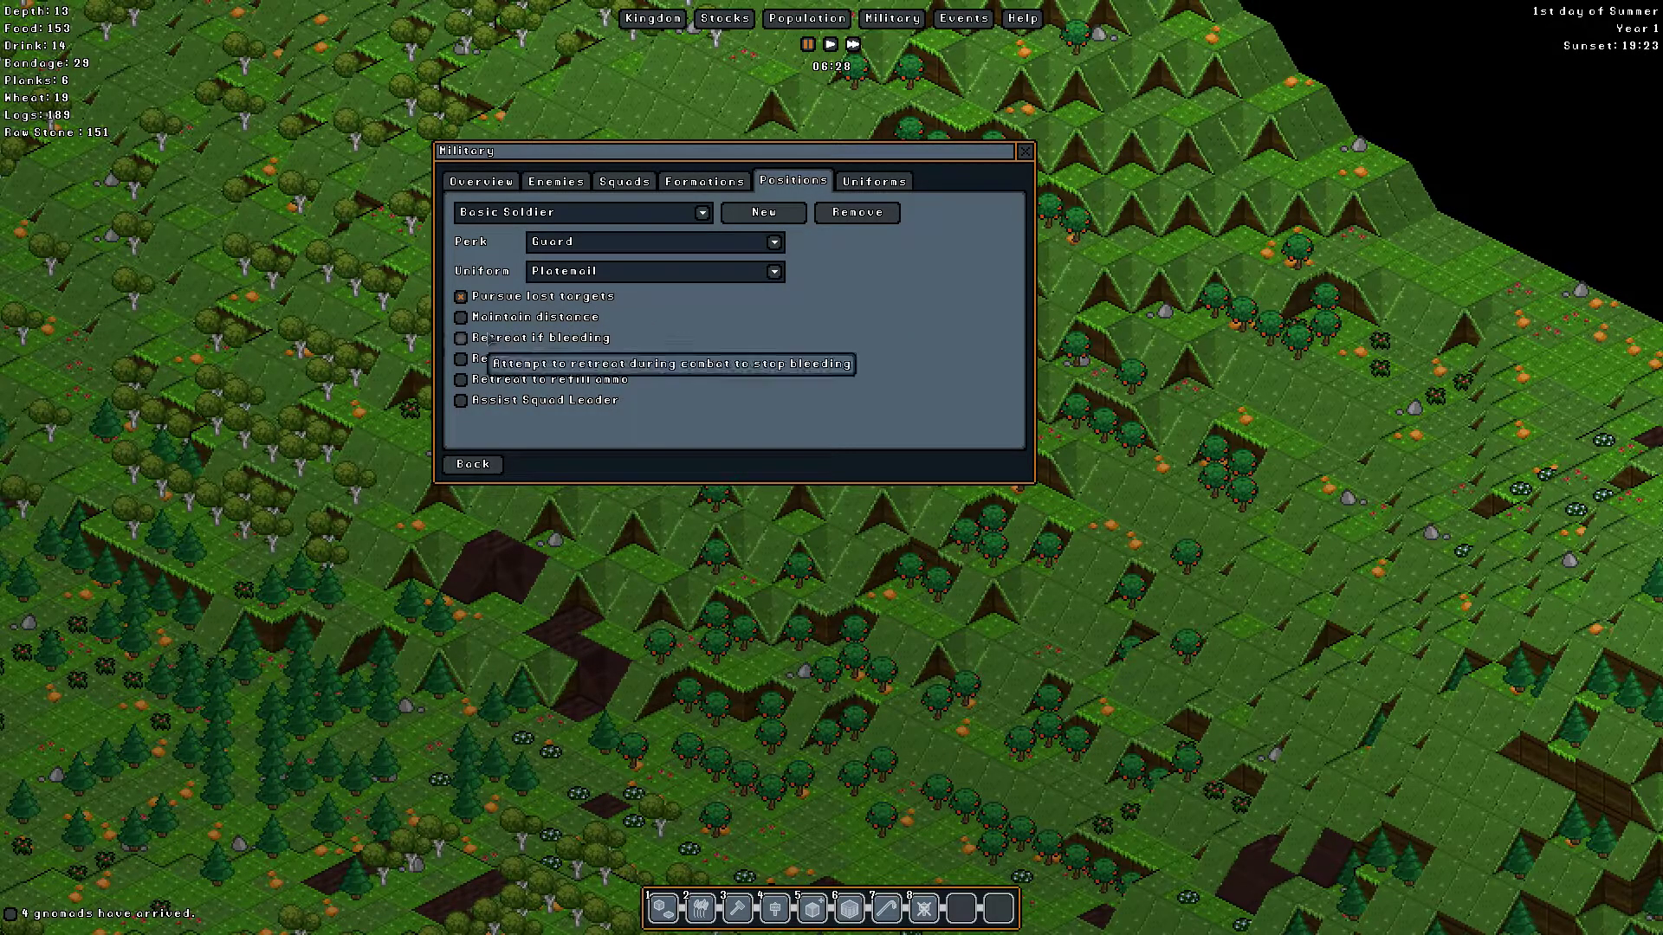
Step: Enable Retreat if bleeding, Retreat to equip uniform and Retreat to refill ammo
click(493, 338)
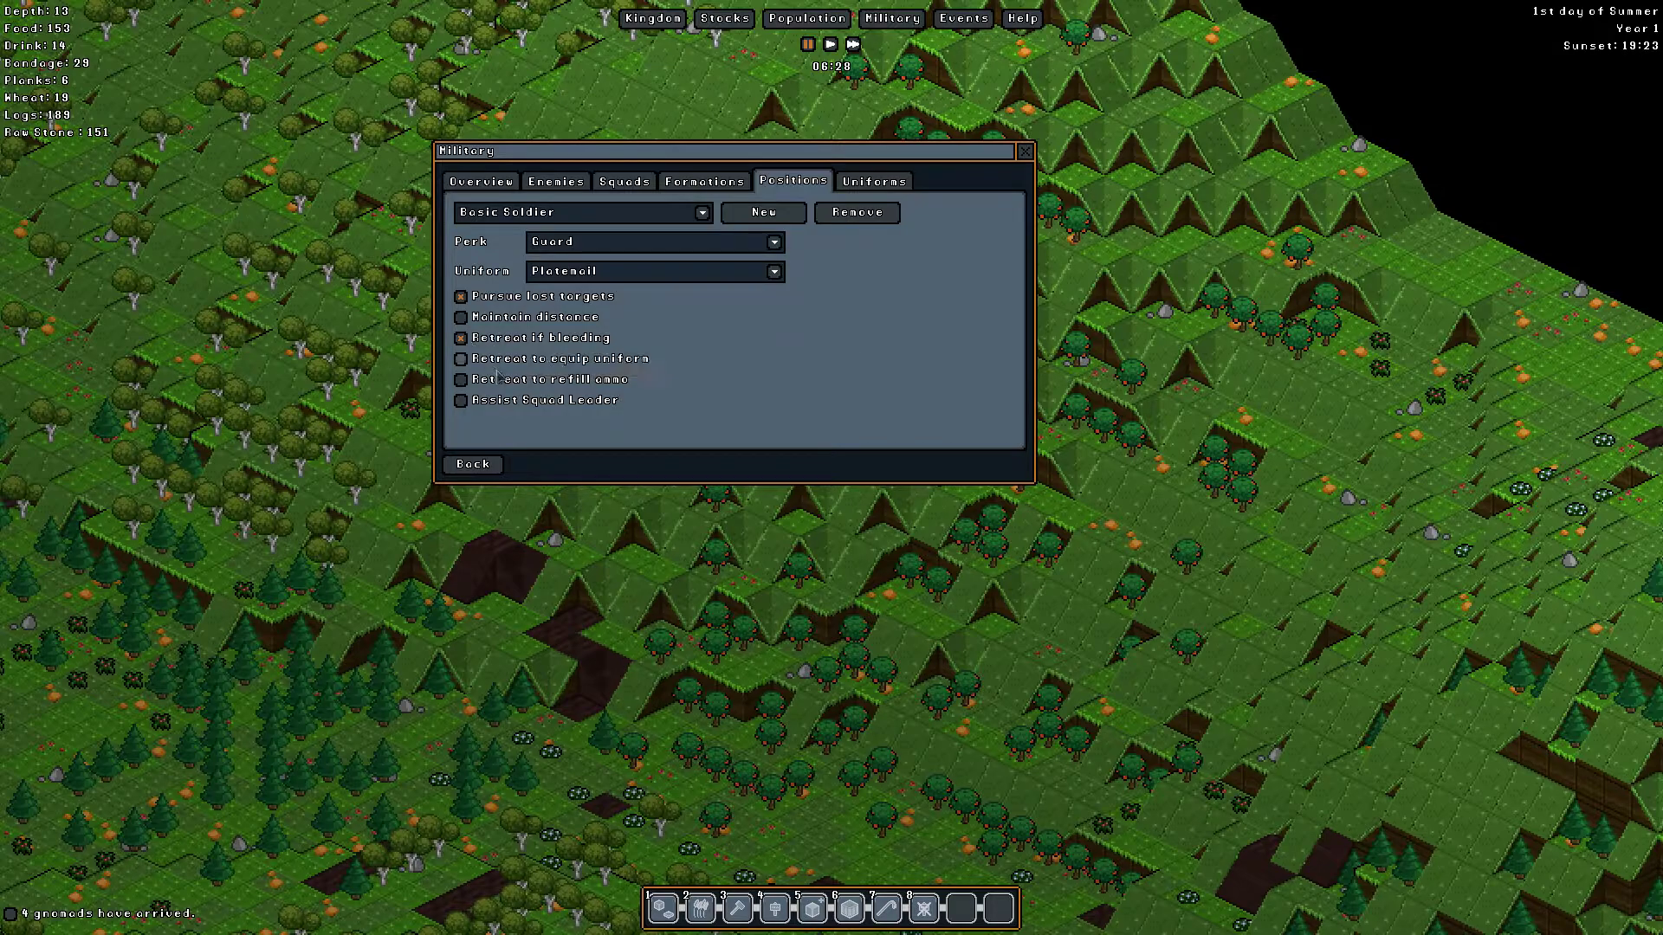
click(506, 360)
click(470, 381)
click(709, 179)
Step: Review the Squads, Positions and Formations tabs, then close and reopen the Military window
click(626, 184)
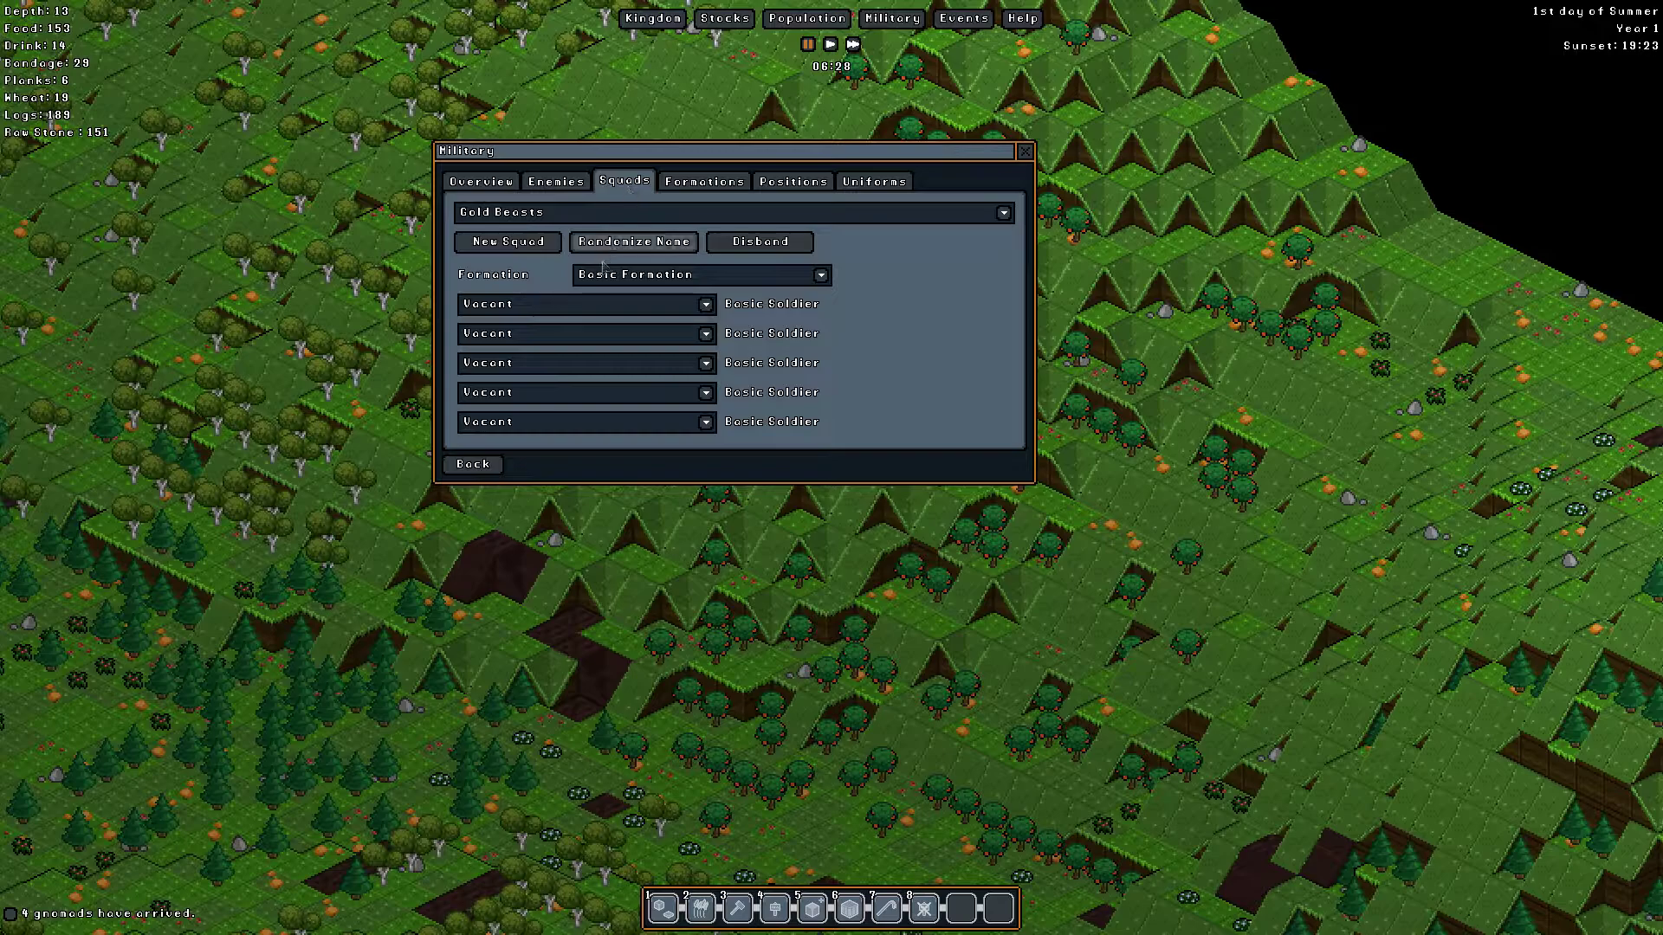
click(791, 184)
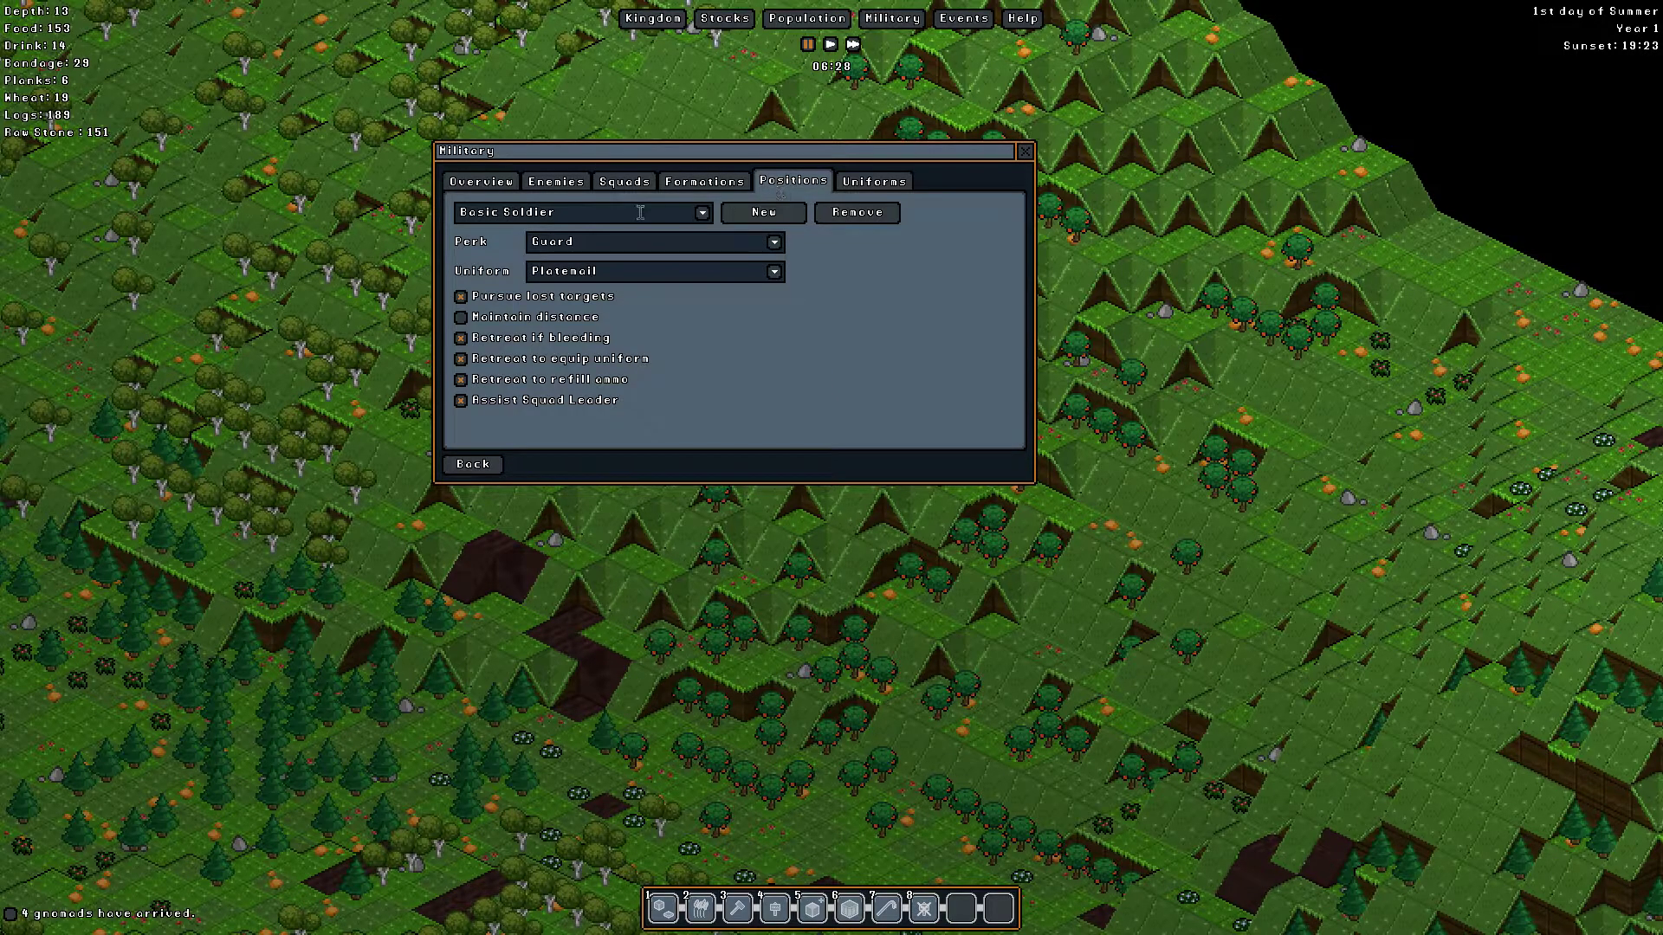
click(705, 181)
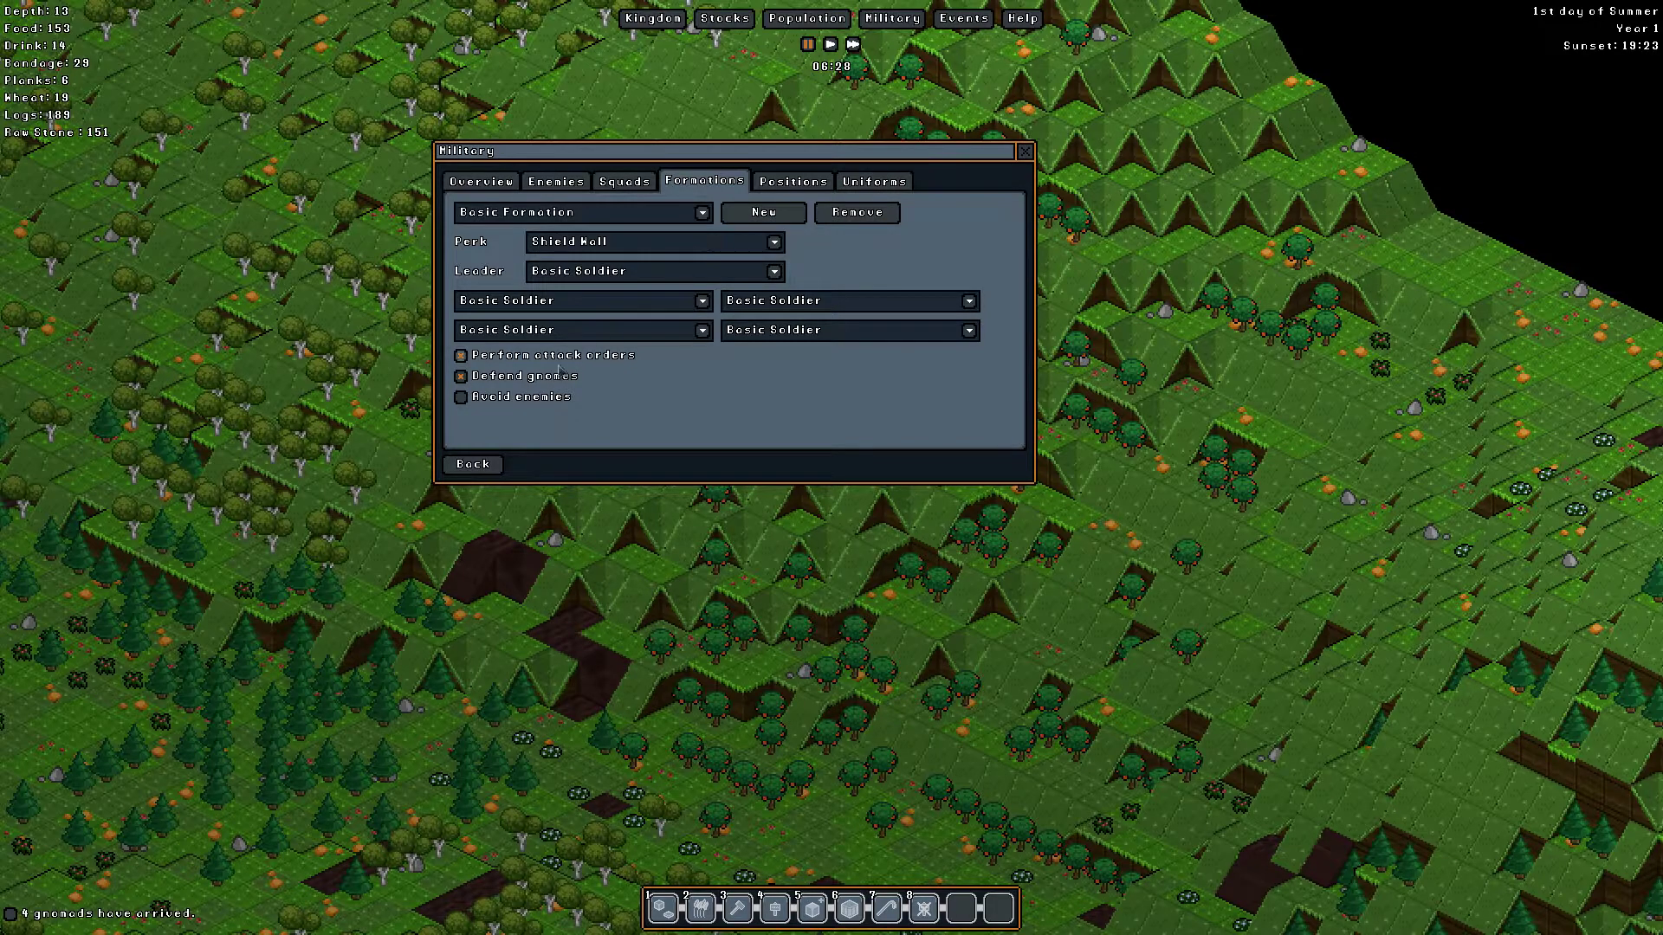
click(607, 184)
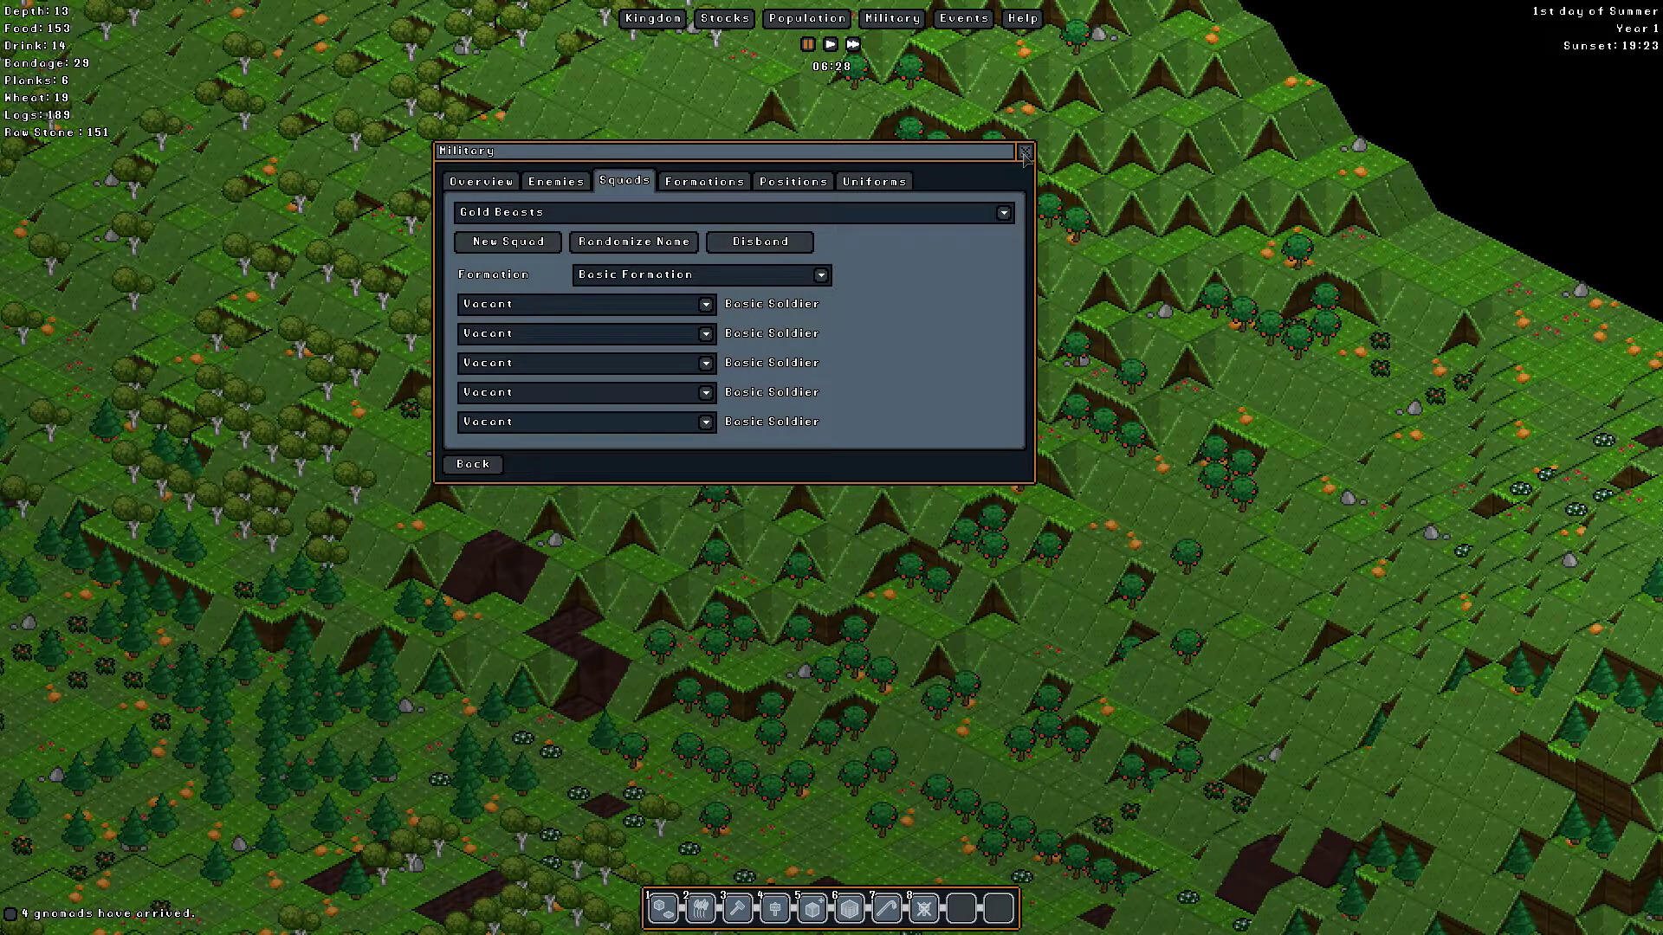
click(1024, 155)
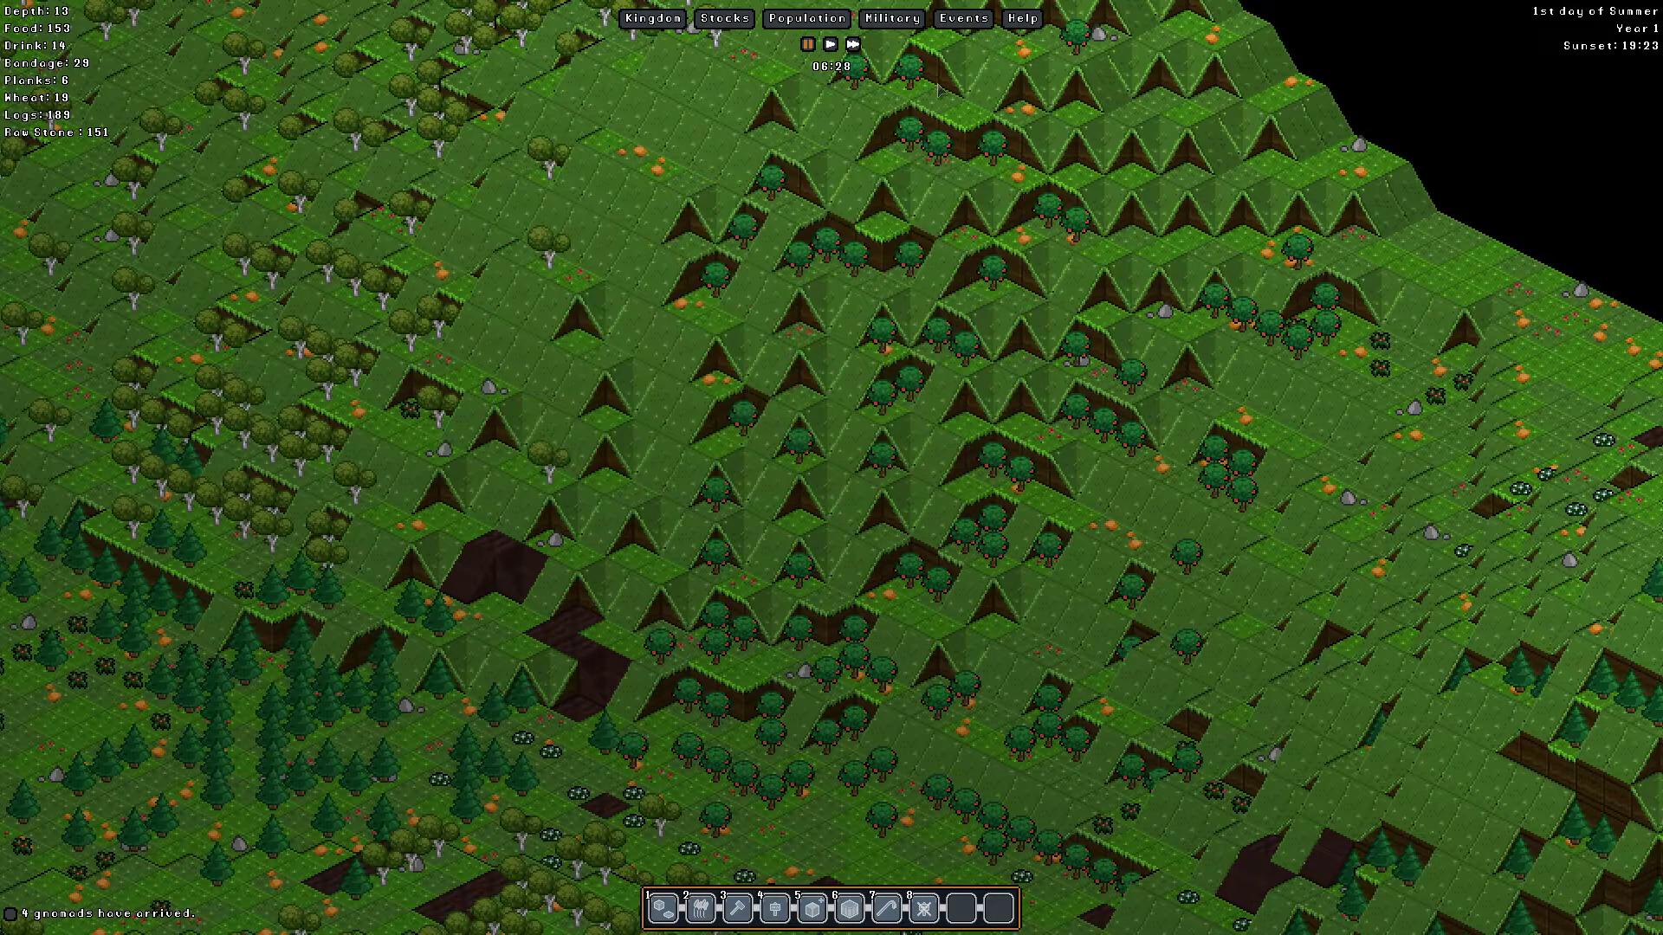
click(892, 19)
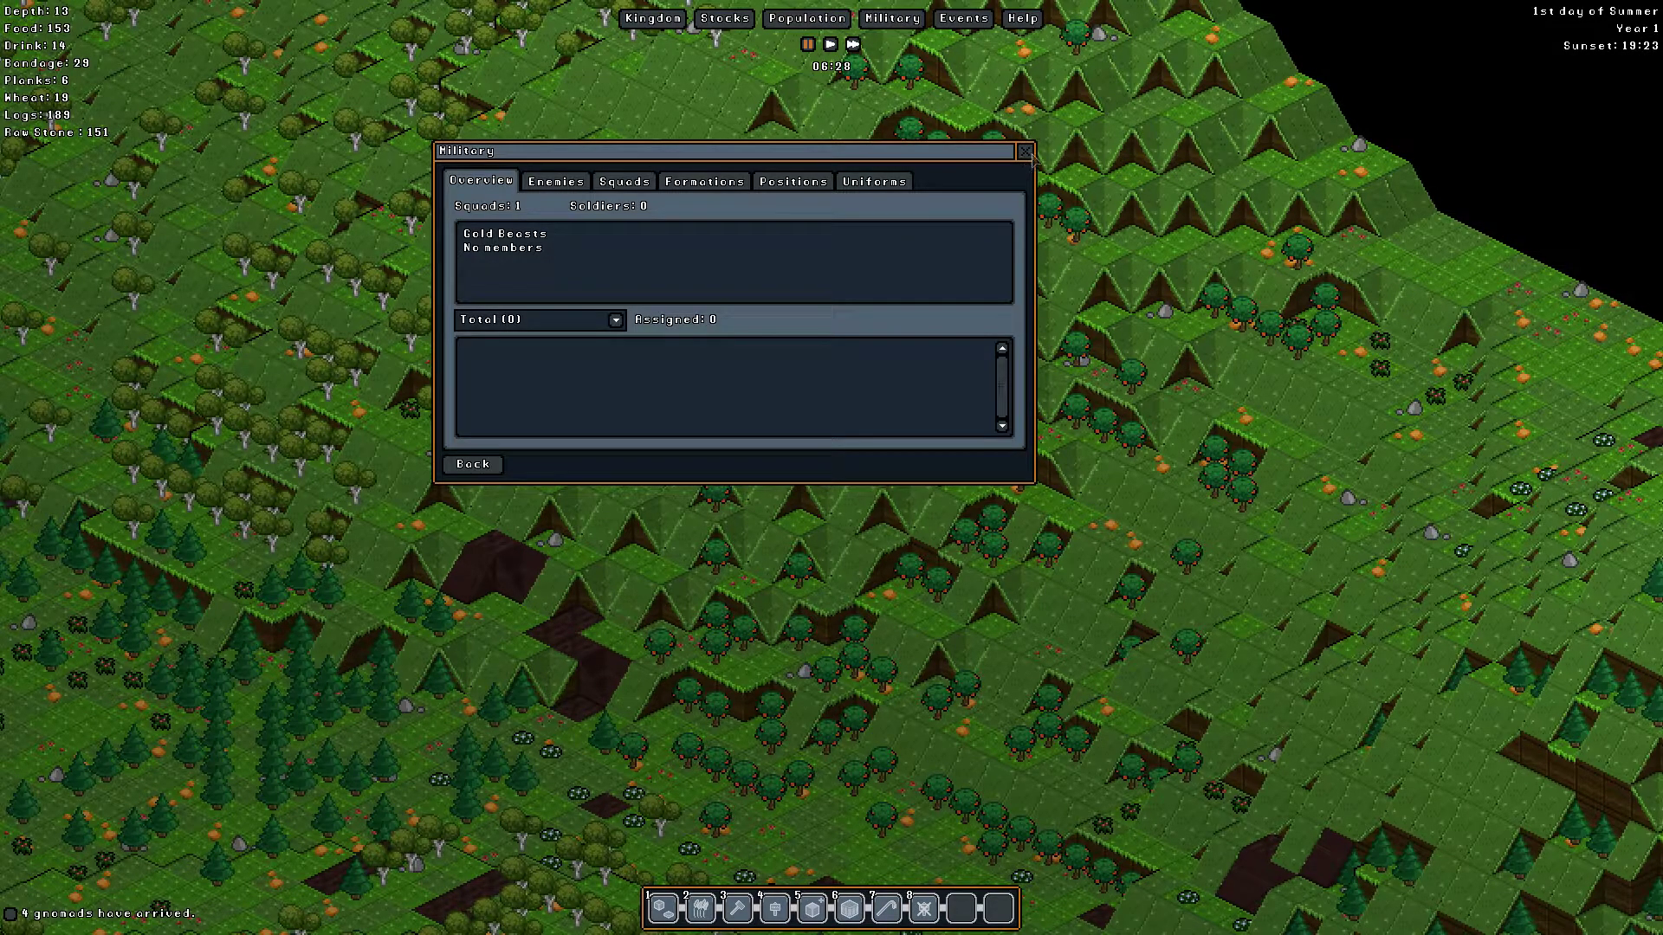
click(1026, 153)
click(806, 19)
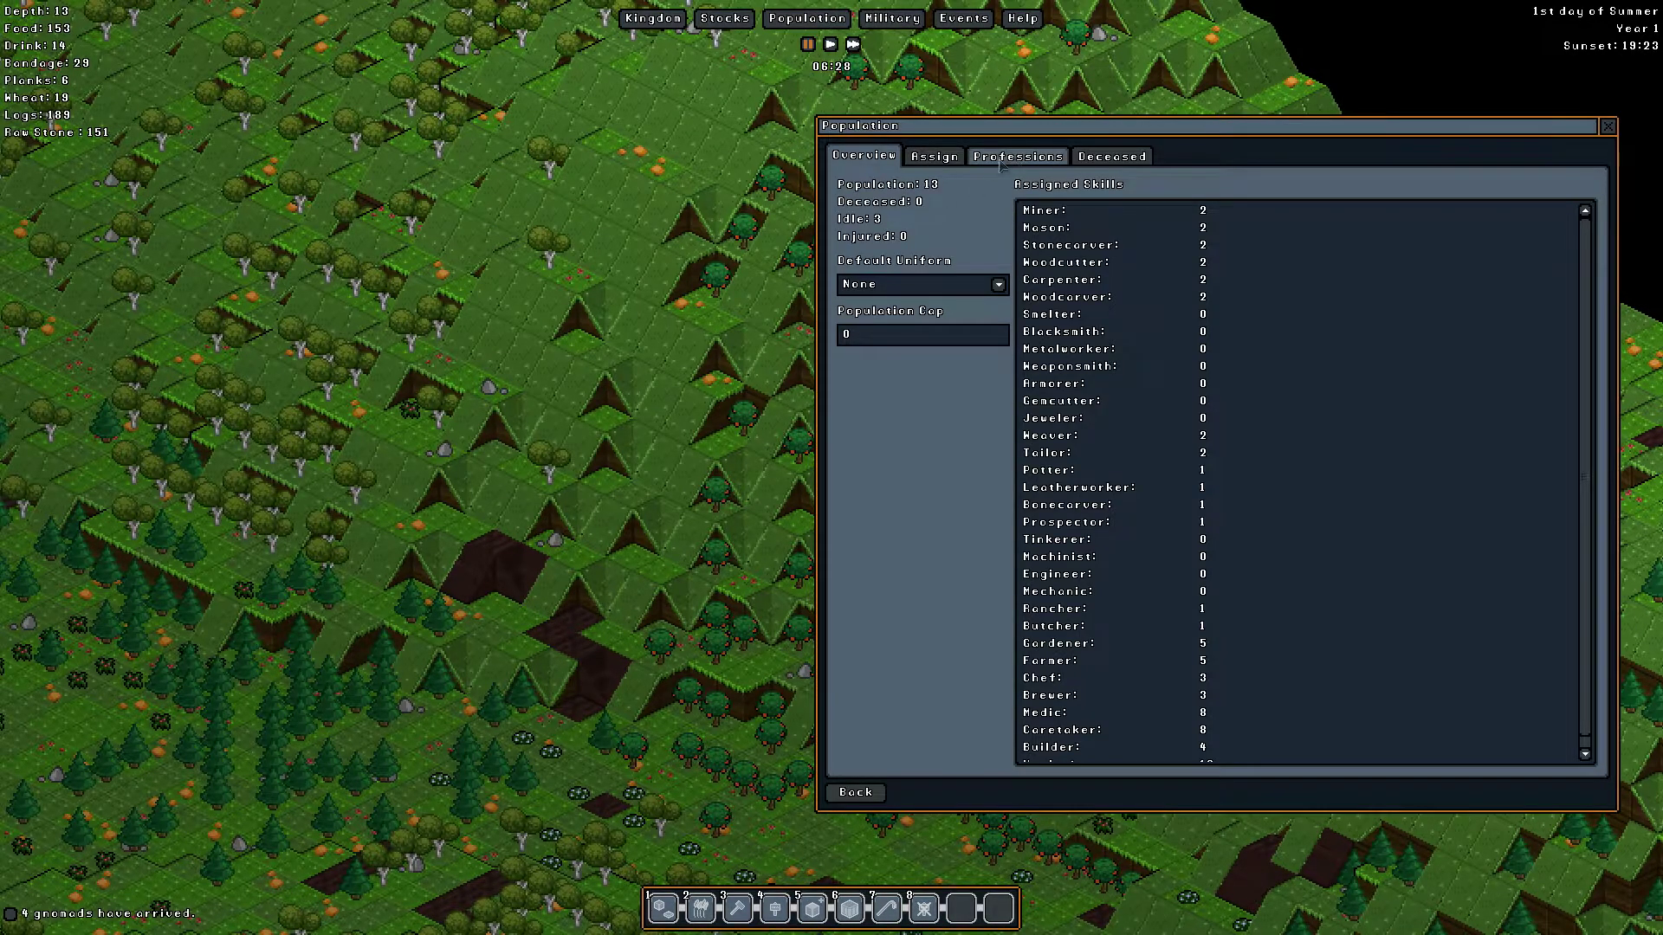
click(934, 157)
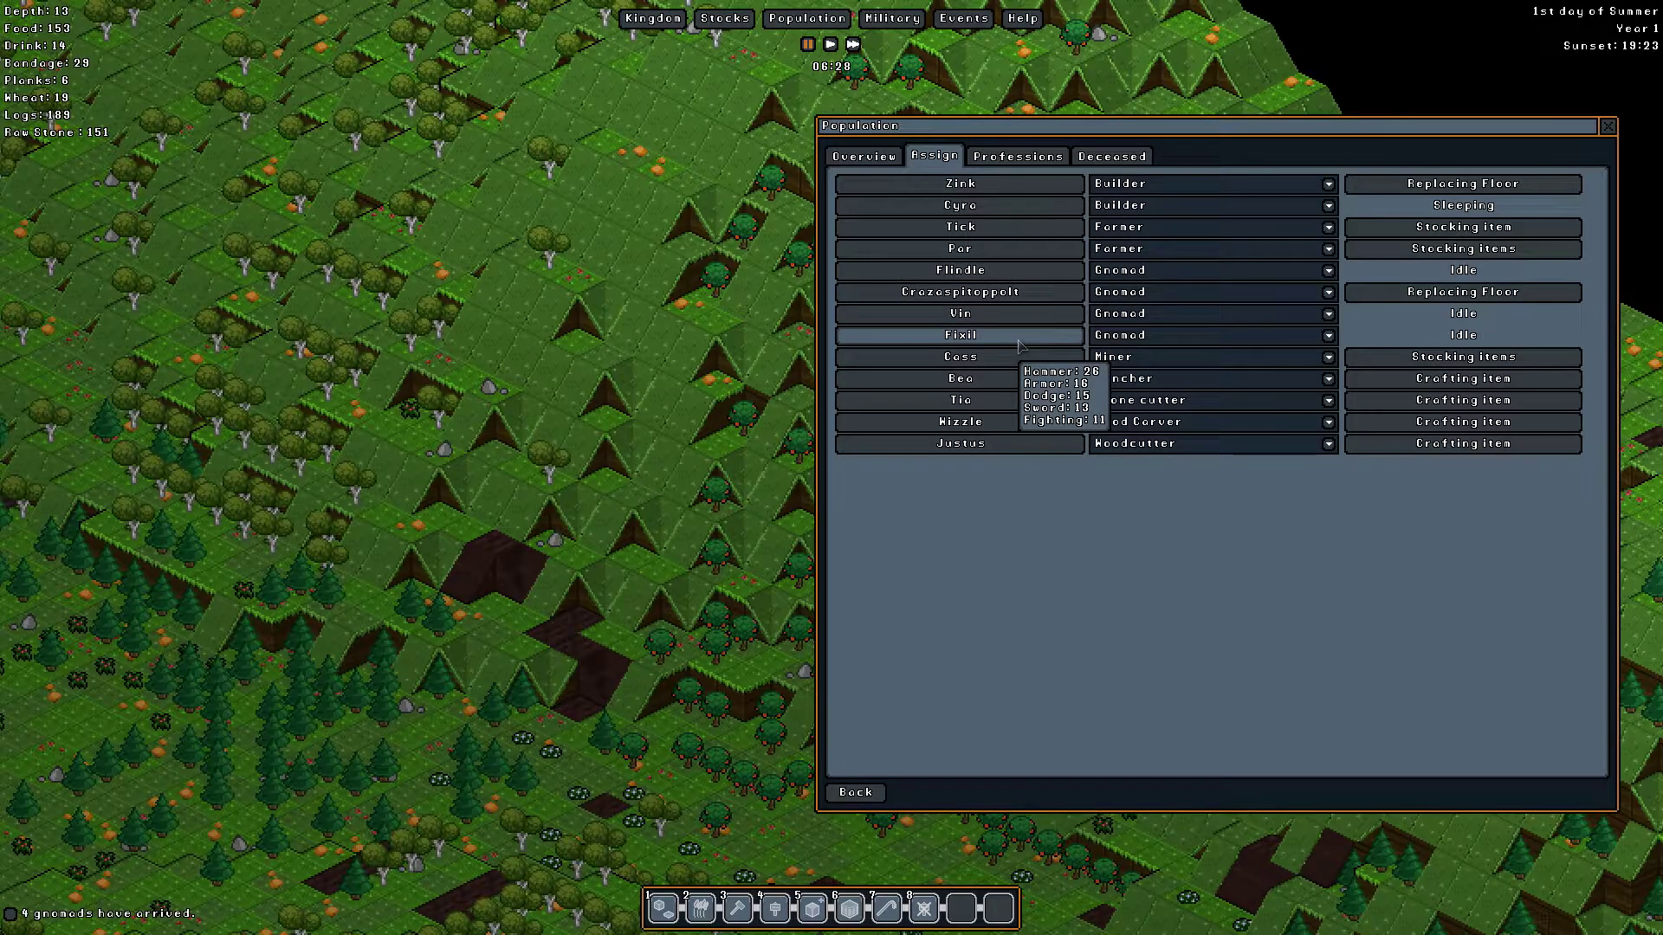
click(1609, 127)
Step: Fill the Gold Beasts squad slots with Fixil, Vin and Flindle Gnomad
click(893, 19)
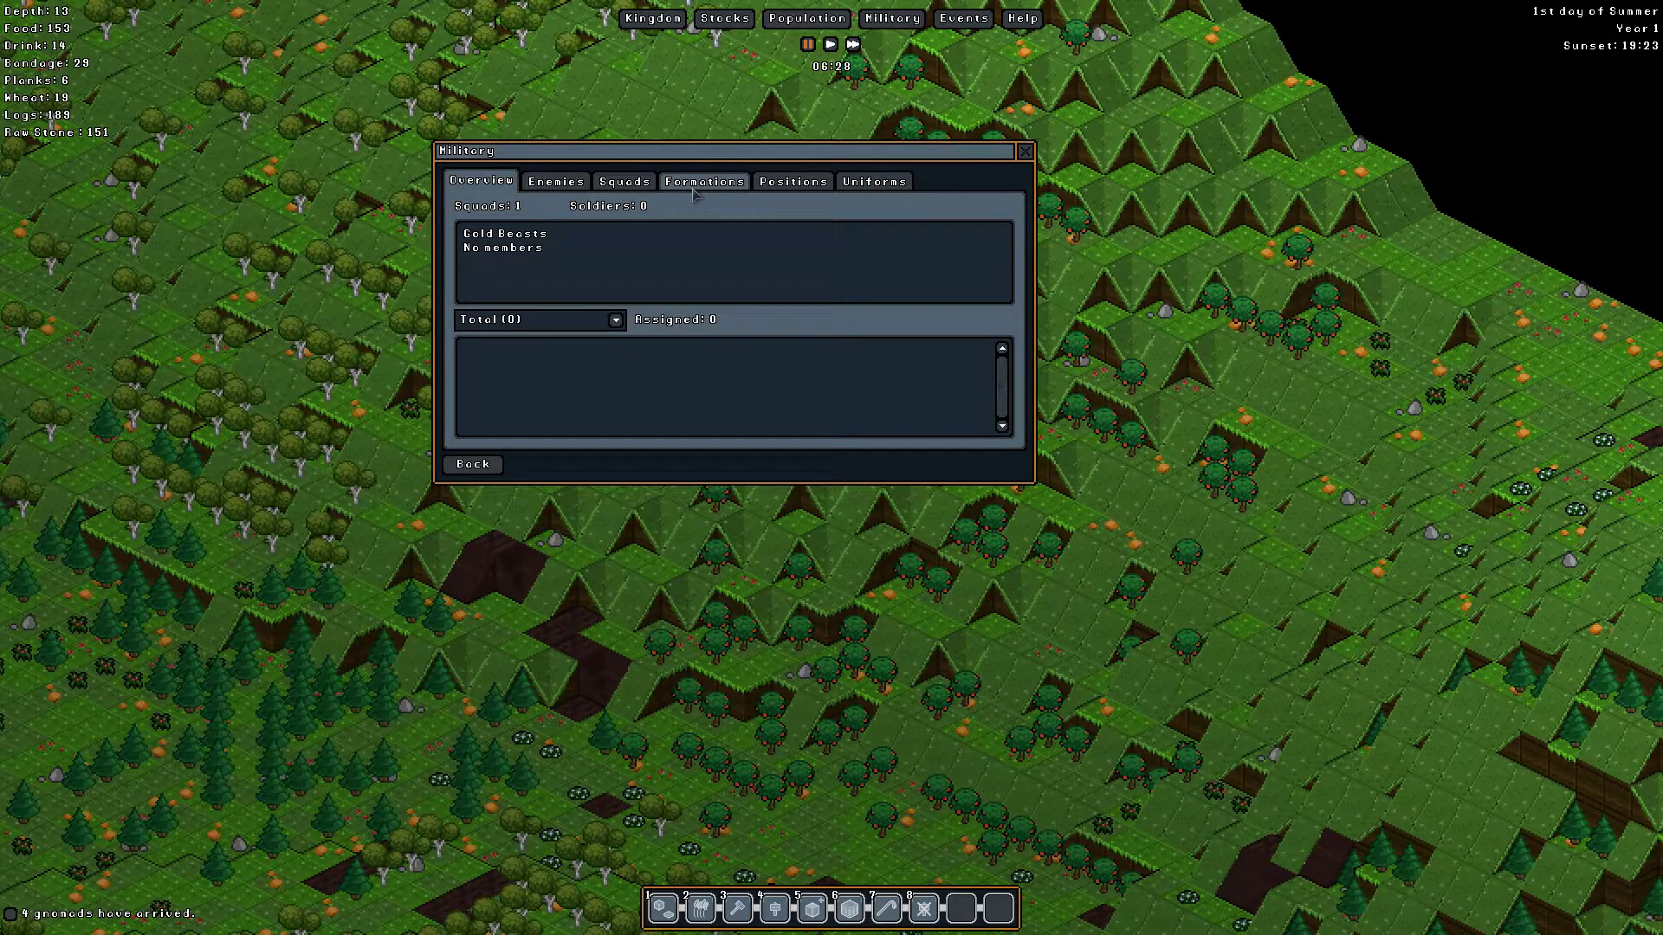
click(561, 188)
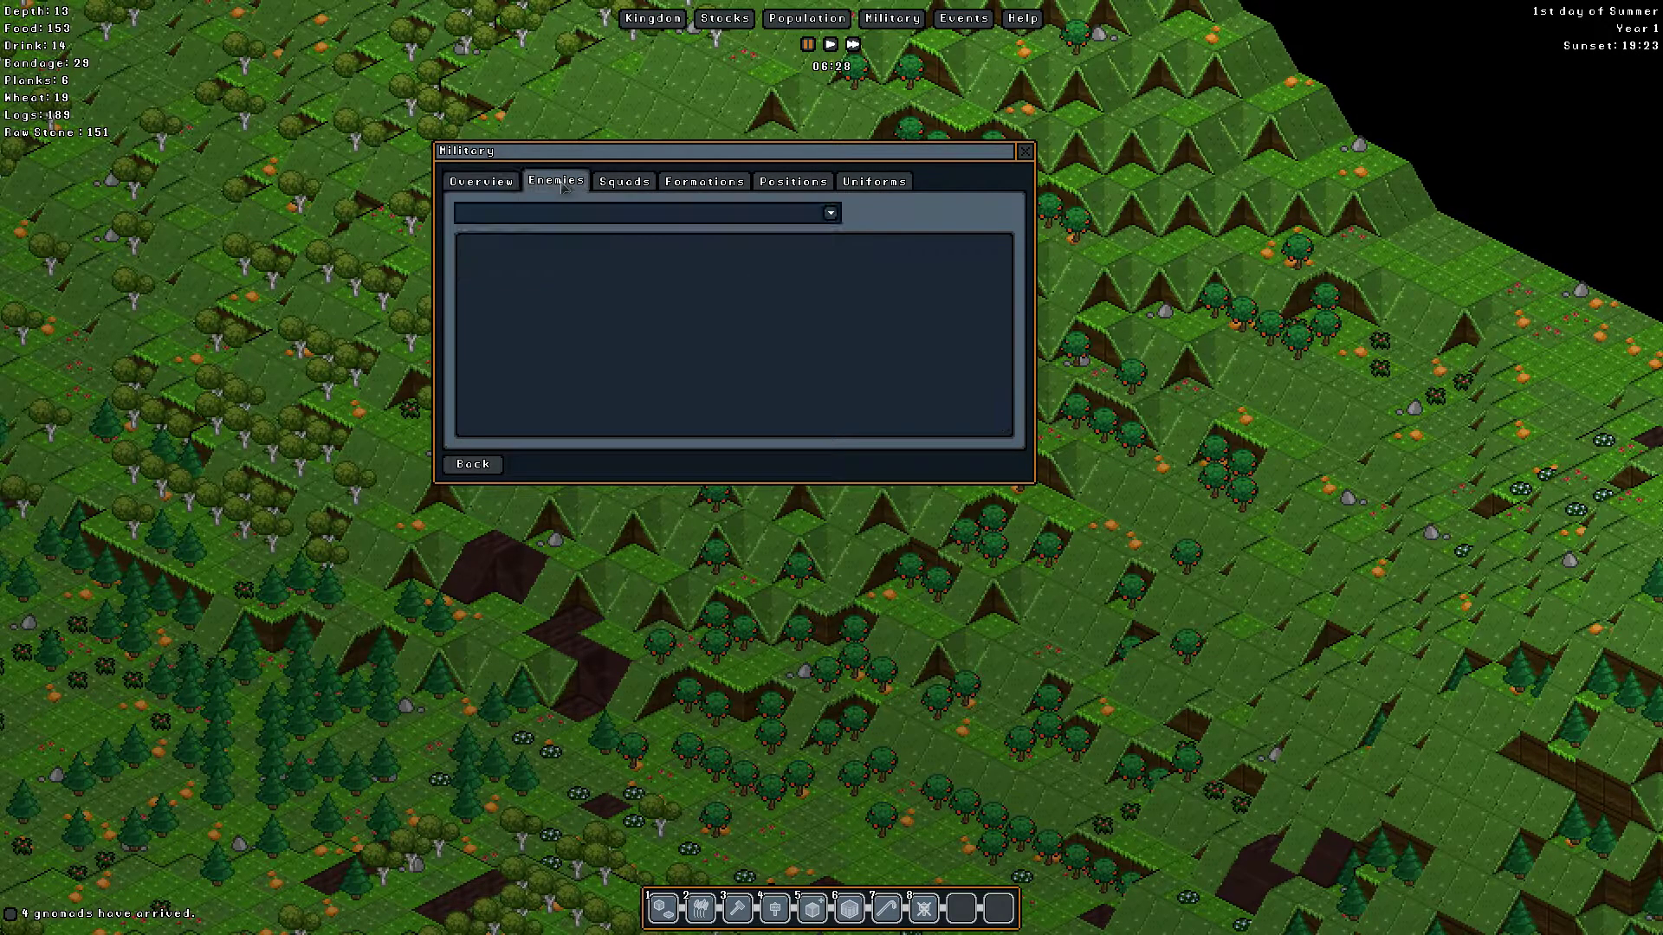
click(628, 193)
click(708, 306)
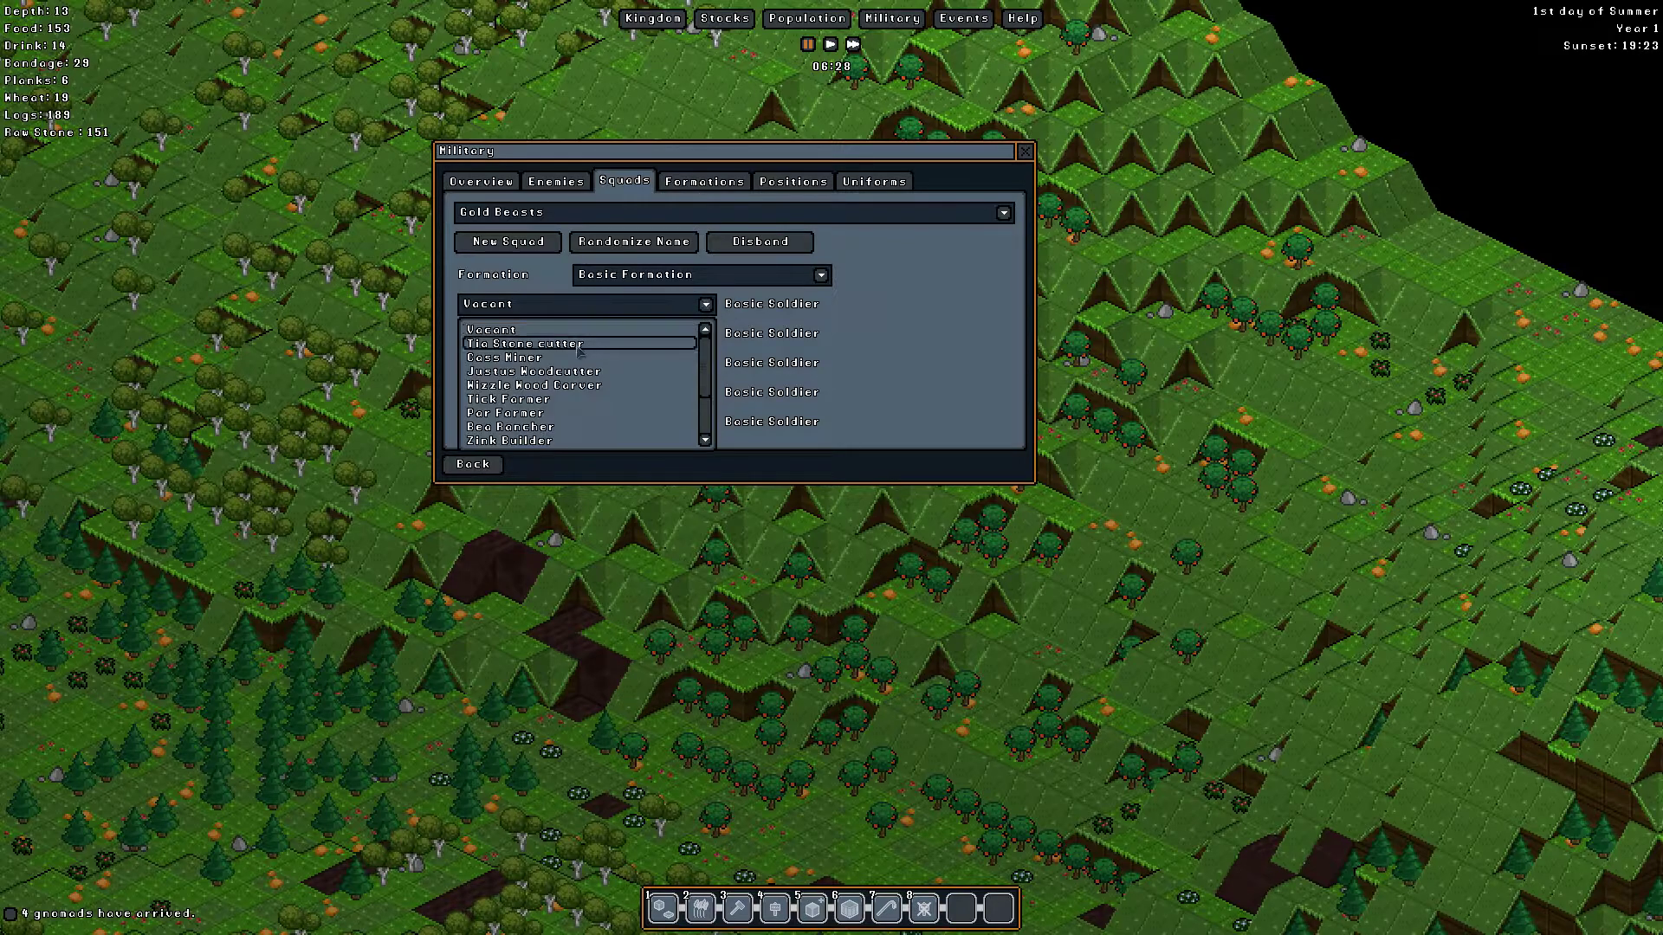
mouse_move(533, 399)
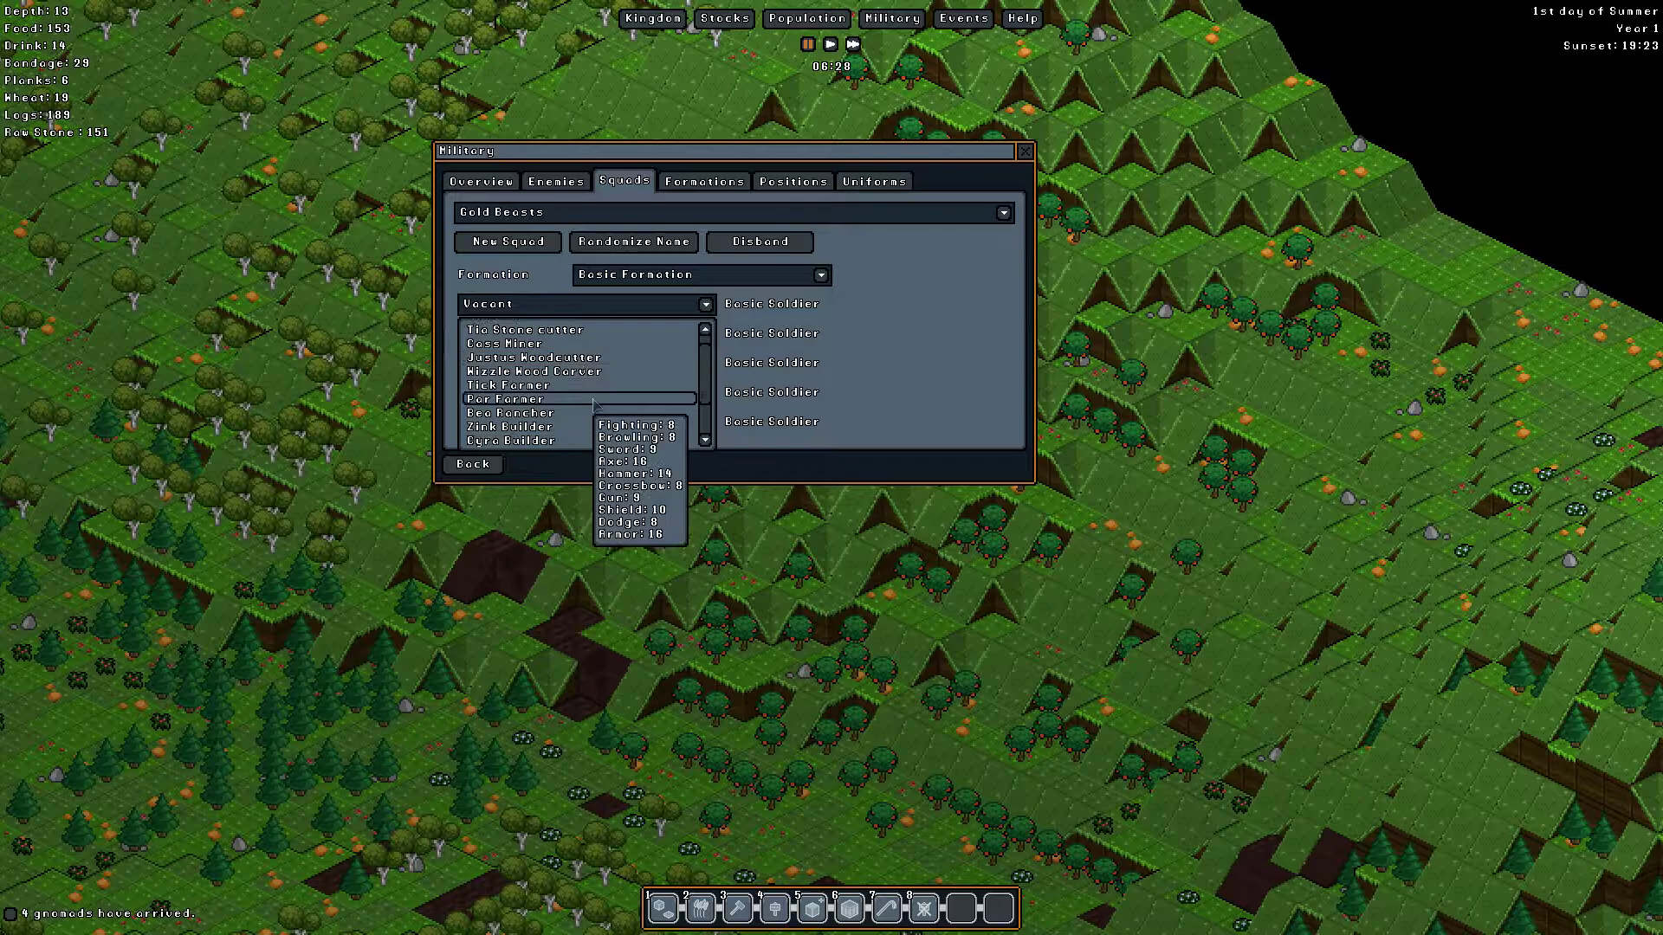
scroll(610, 416, down, 2)
scroll(672, 424, down, 2)
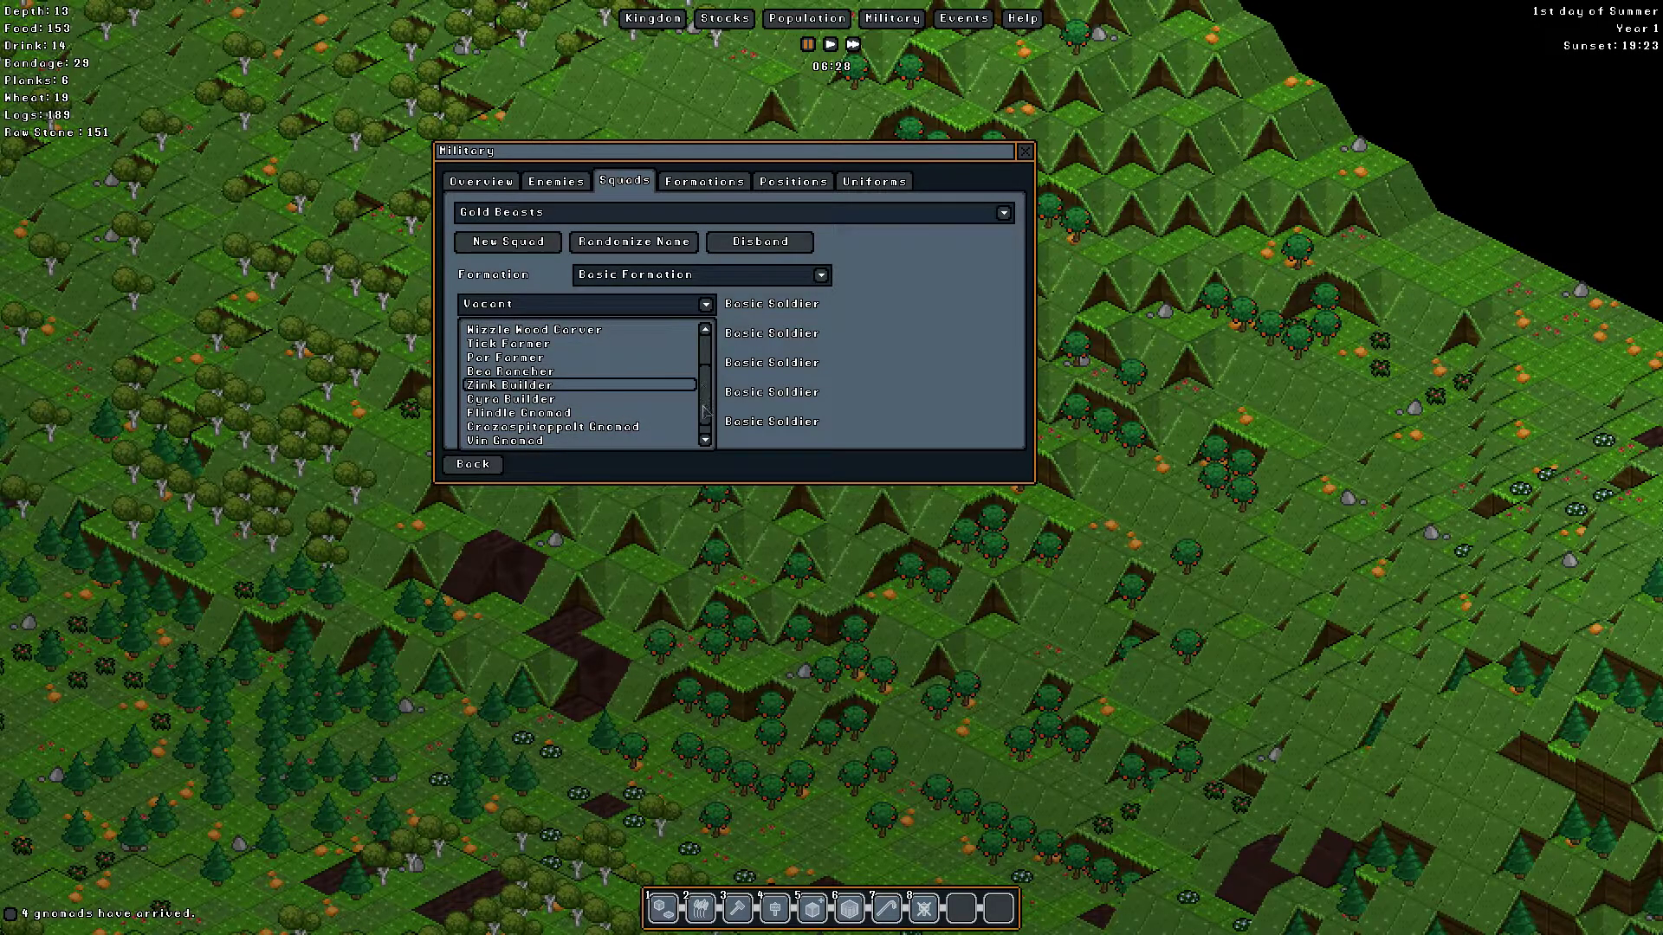
scroll(623, 435, down, 1)
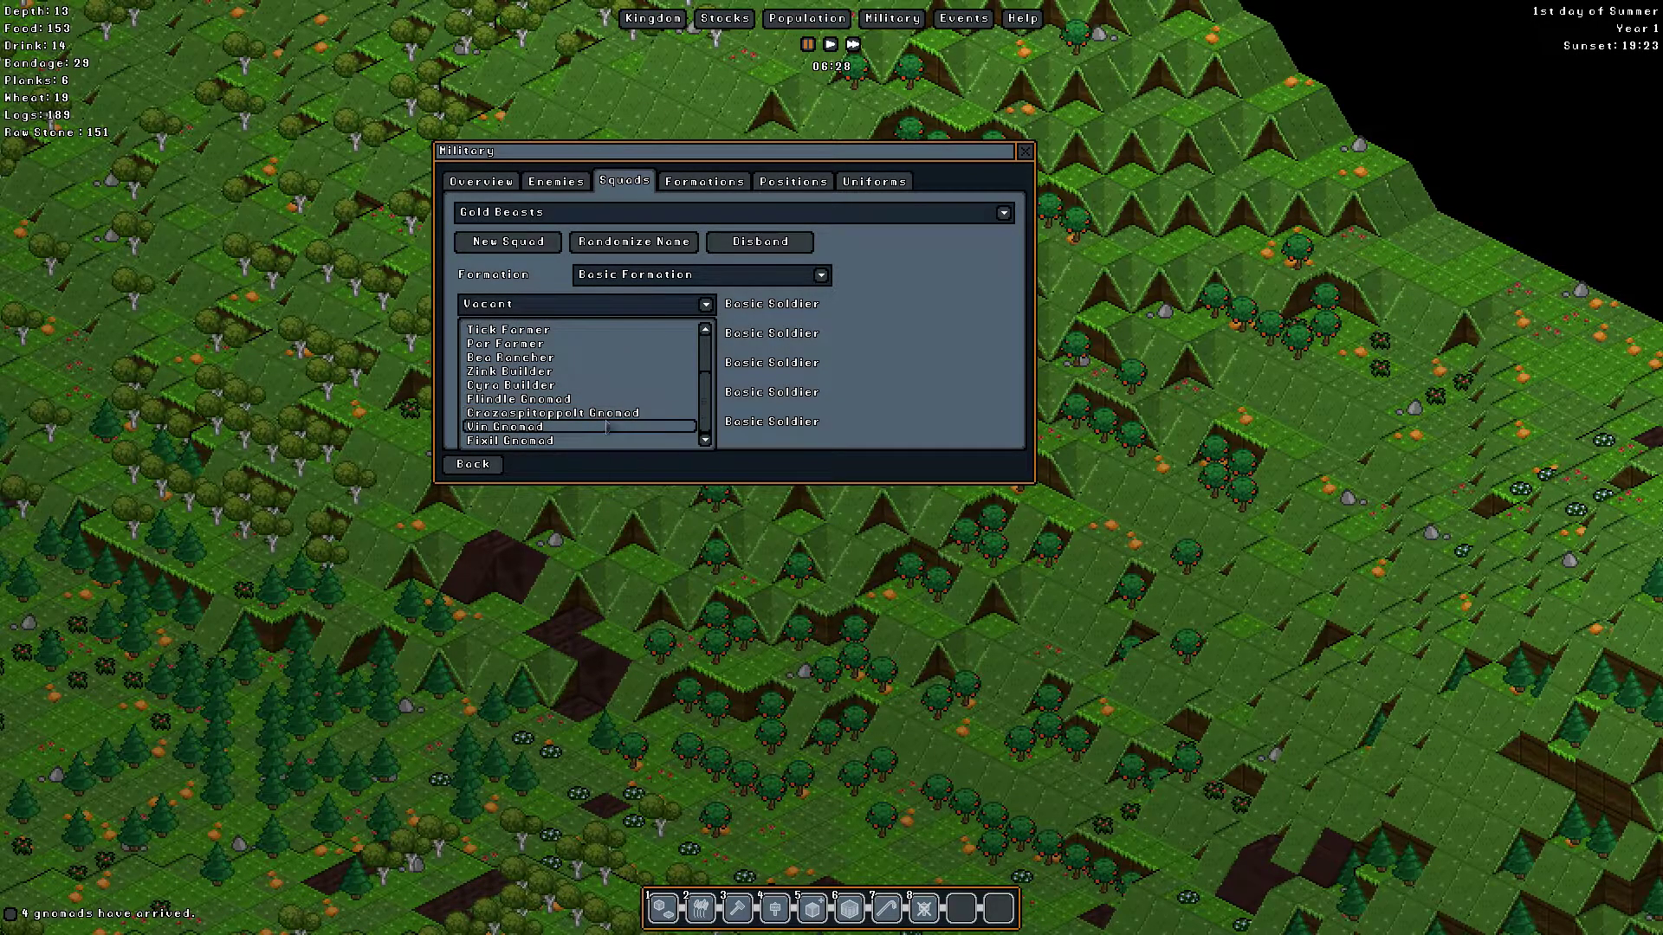
click(559, 441)
click(702, 335)
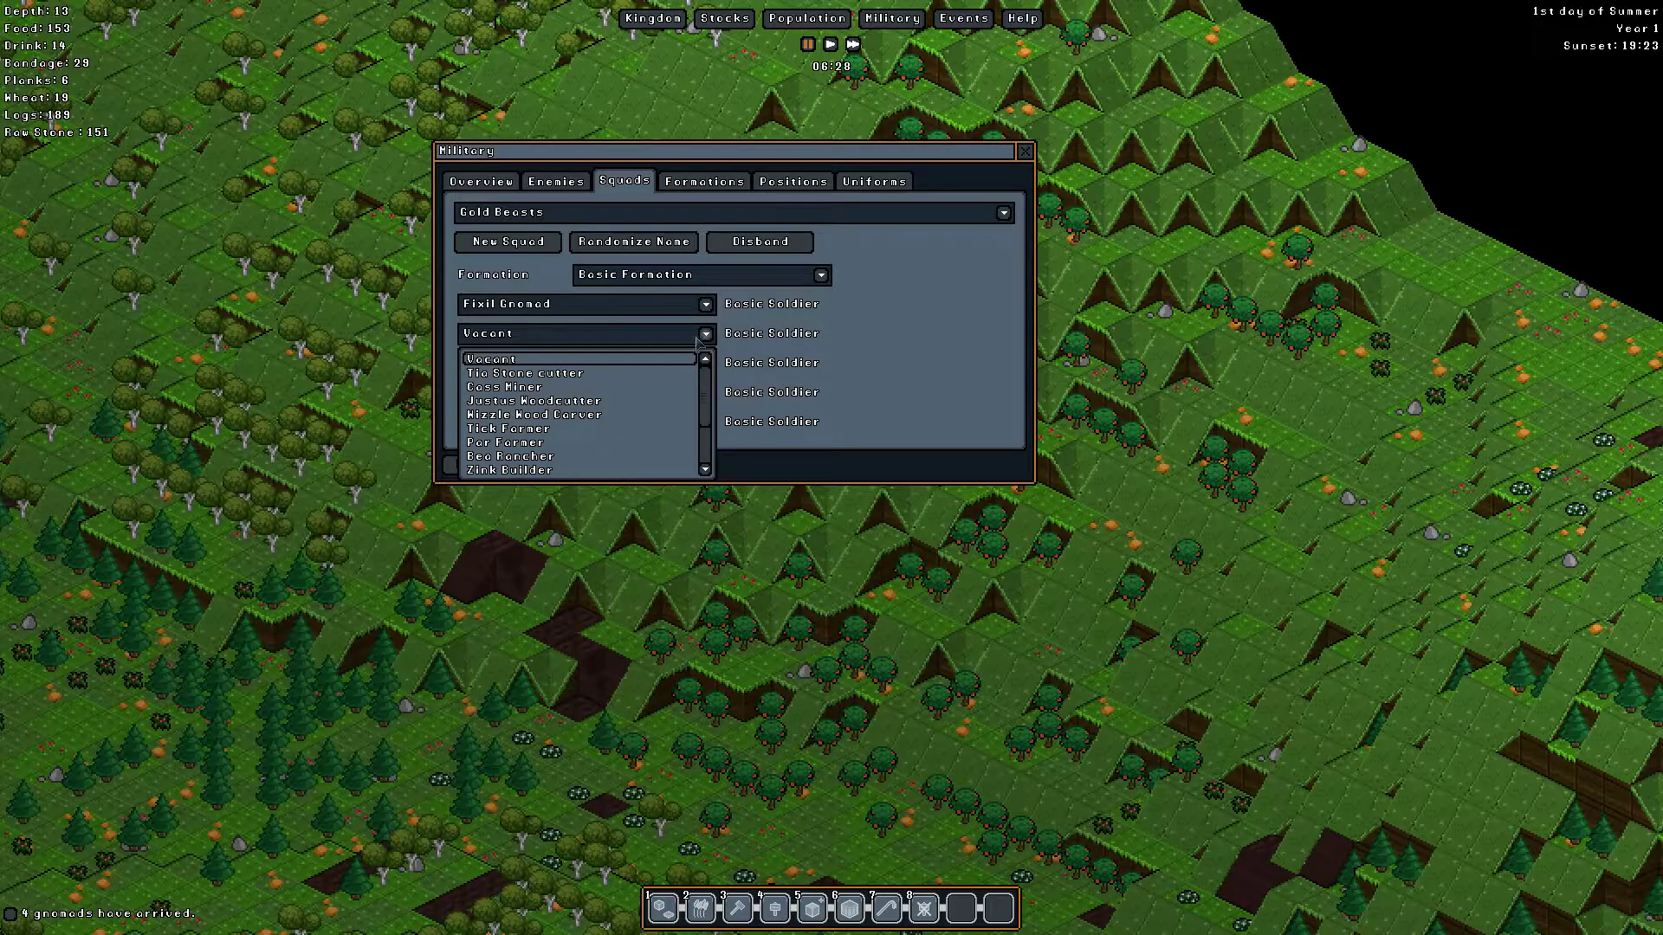
scroll(585, 429, down, 3)
click(530, 458)
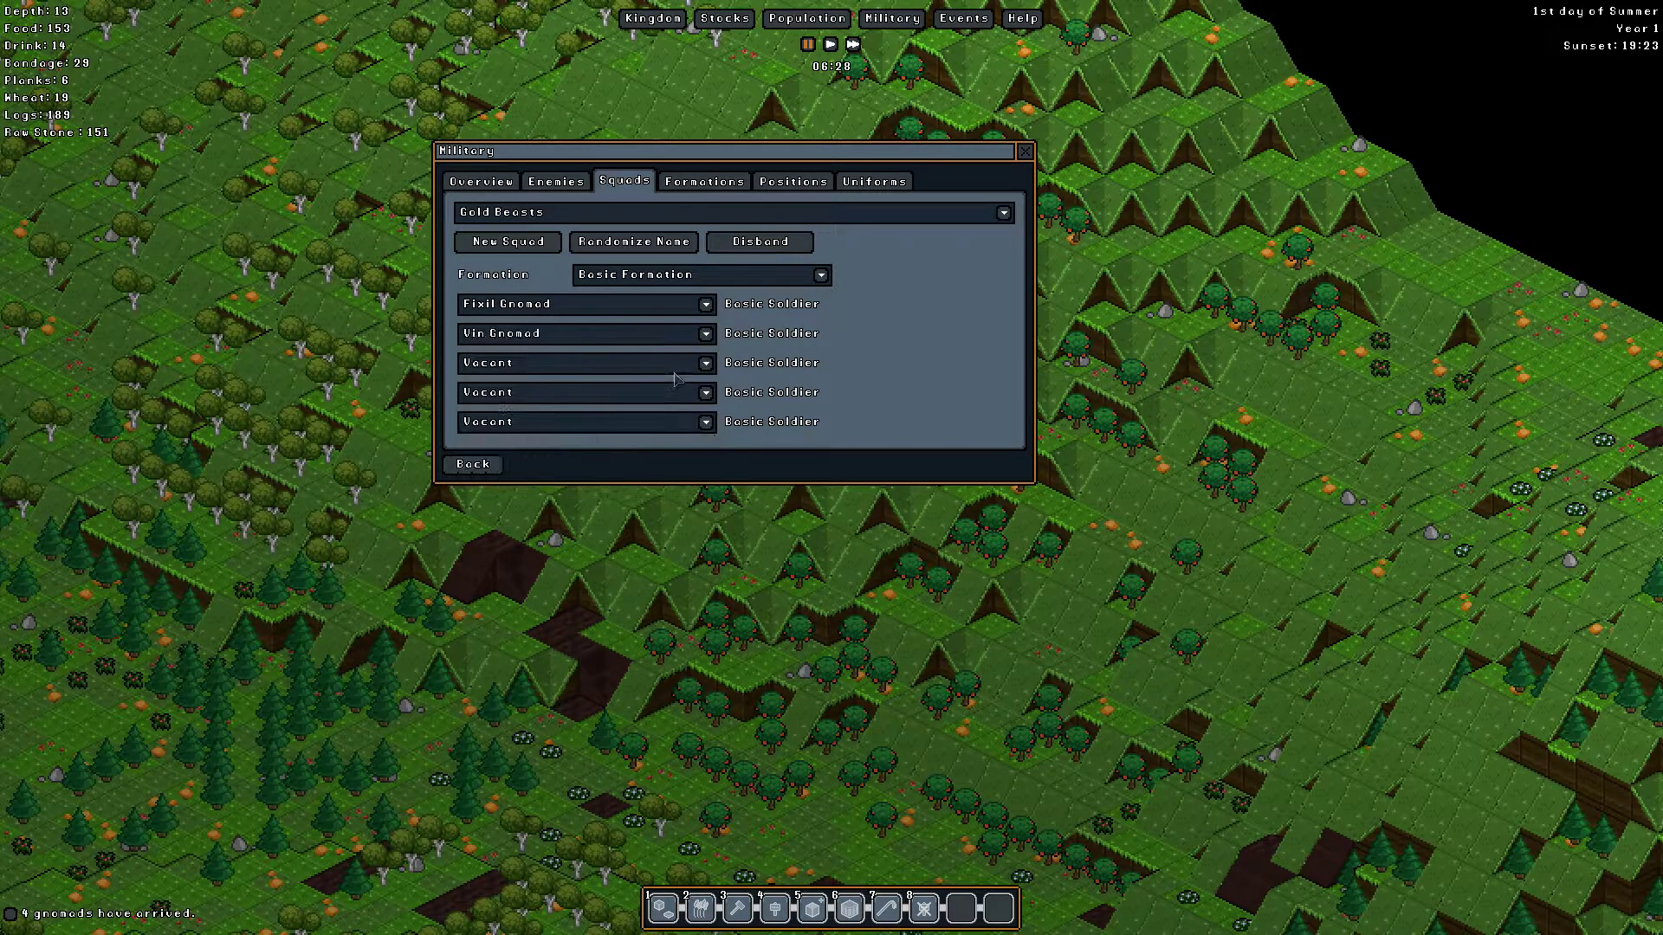
click(702, 365)
scroll(532, 472, down, 1)
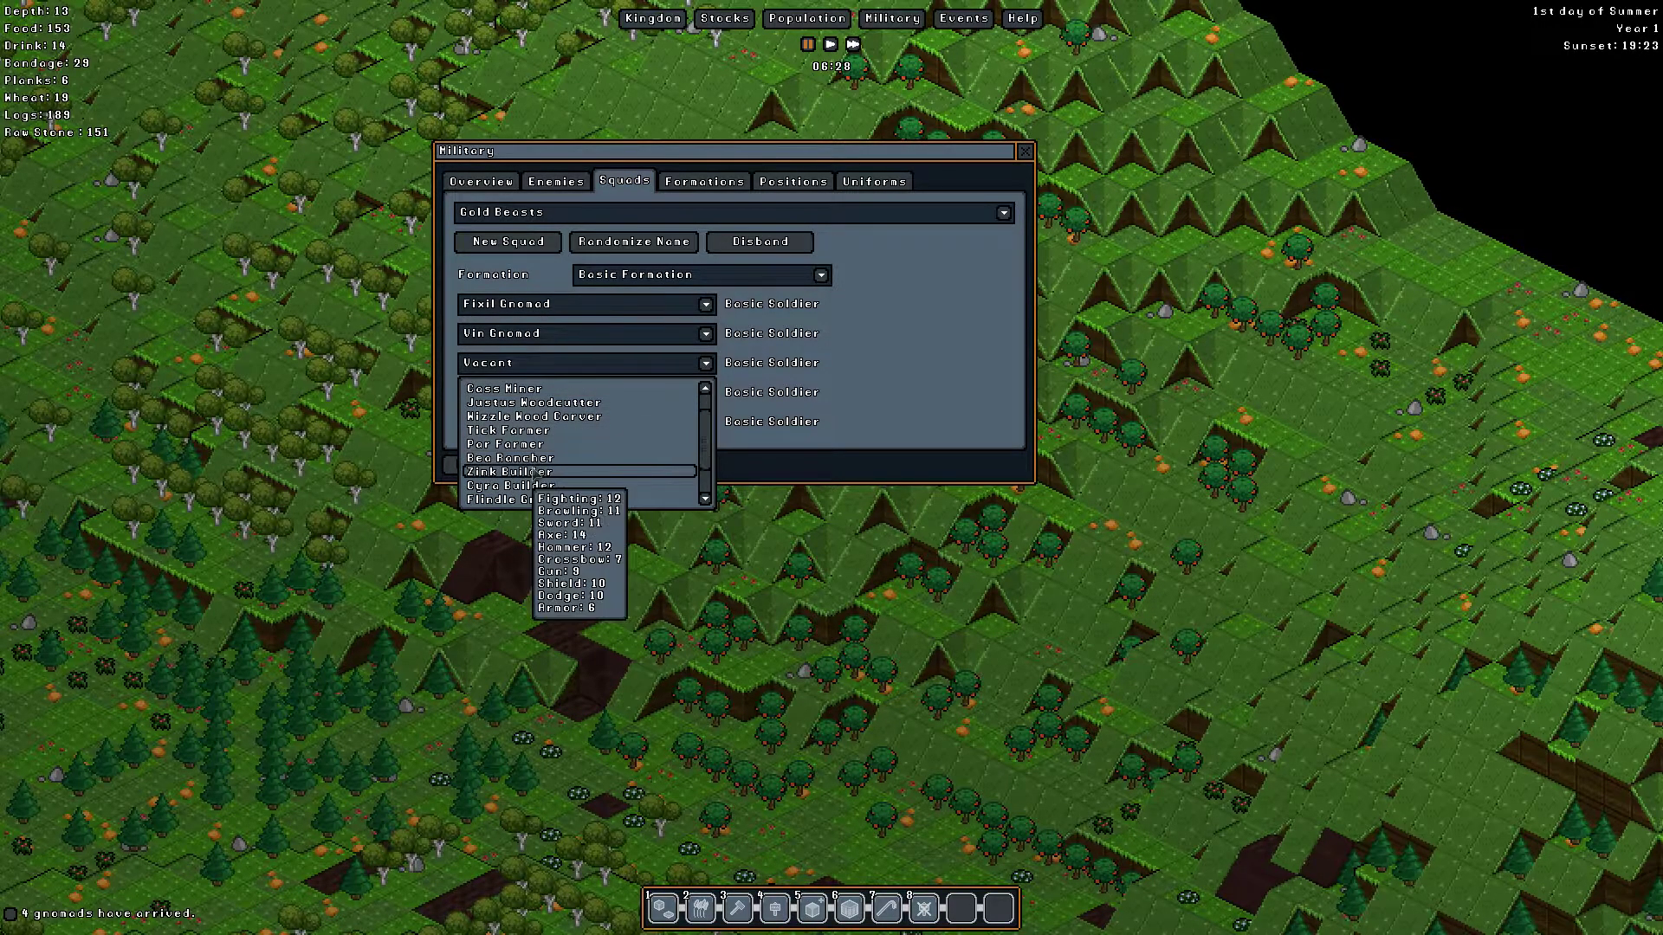
scroll(532, 472, down, 1)
scroll(531, 471, down, 1)
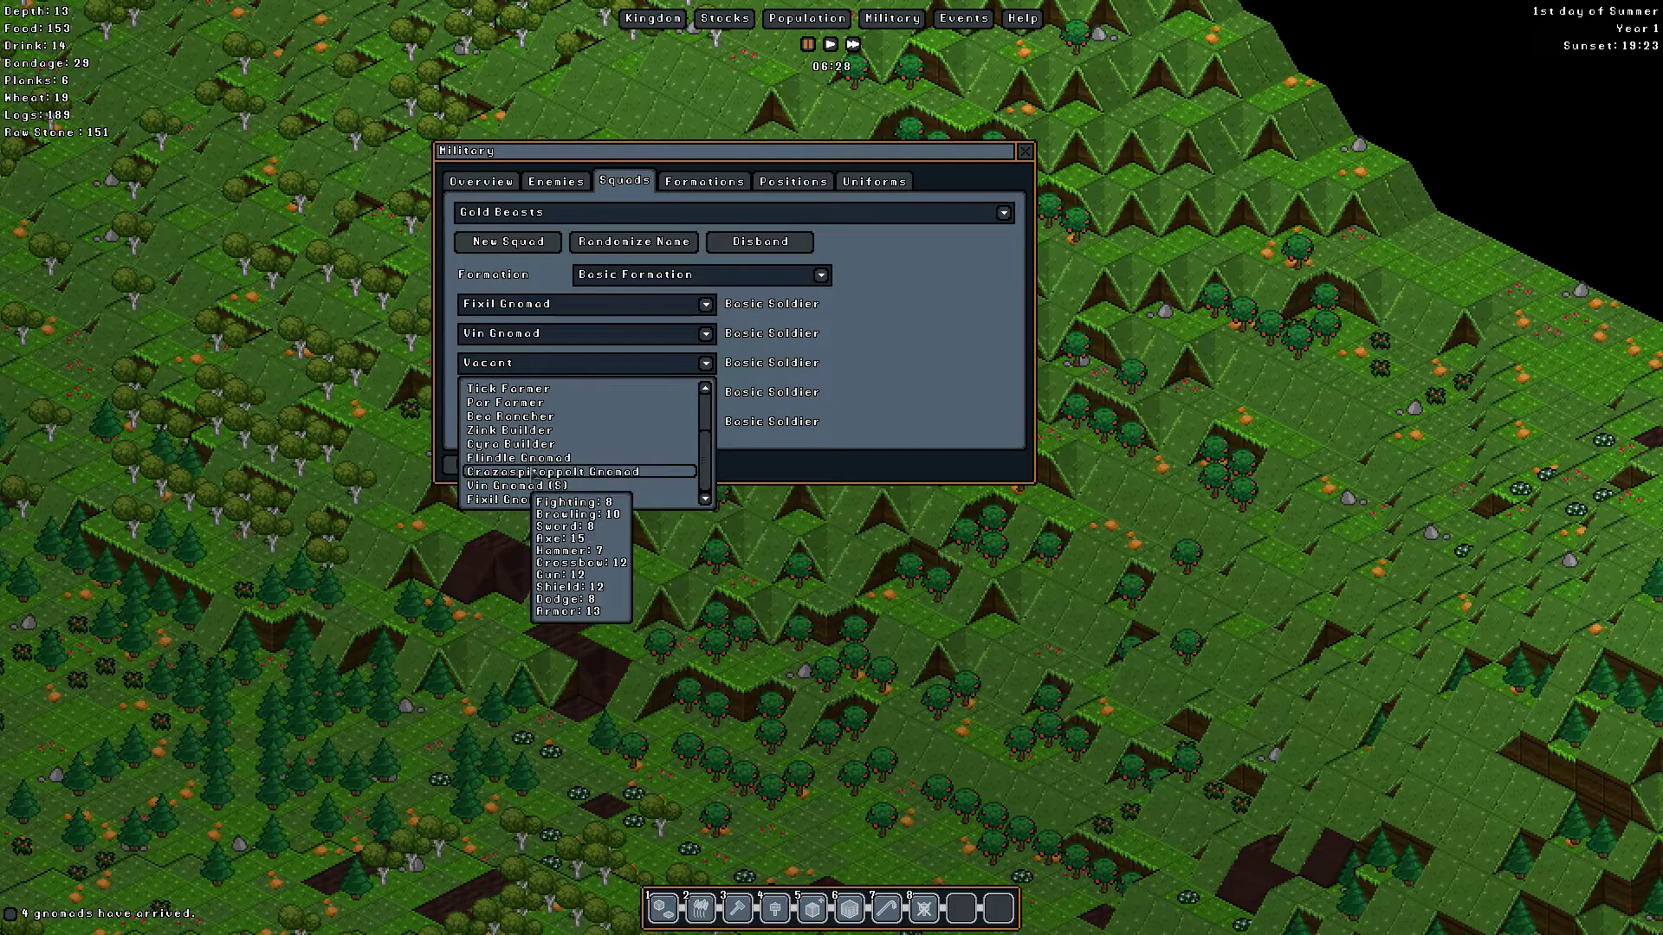
click(531, 472)
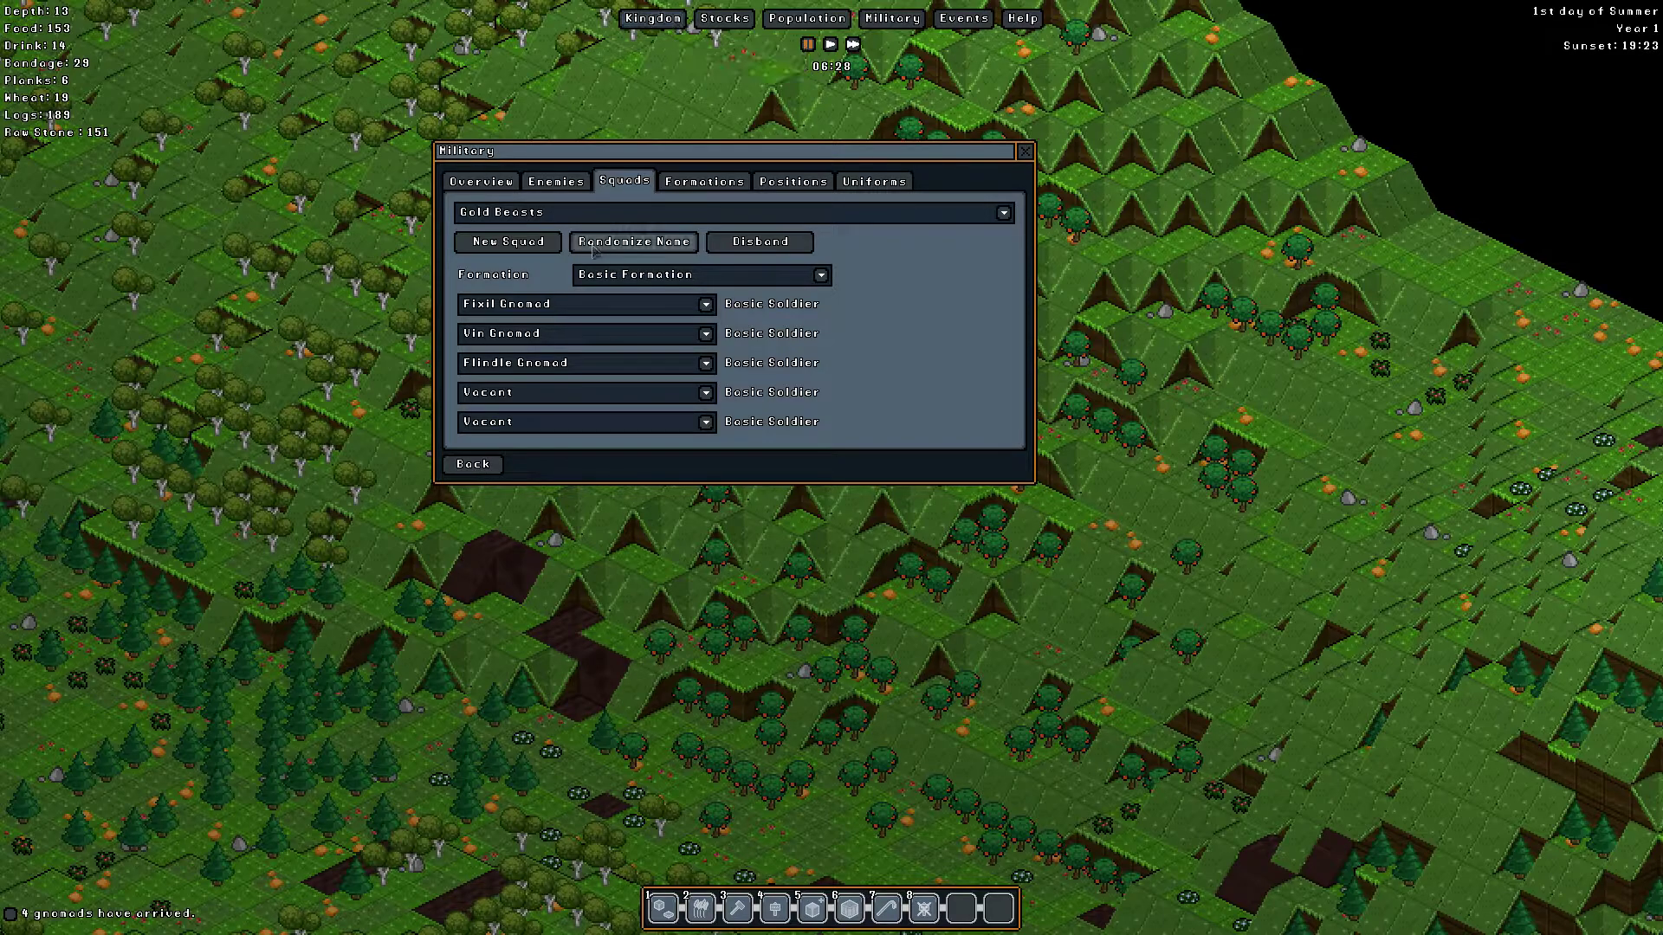
click(1025, 154)
Step: Pan the map to the walled farm area and select the Training Grounds
key(s)
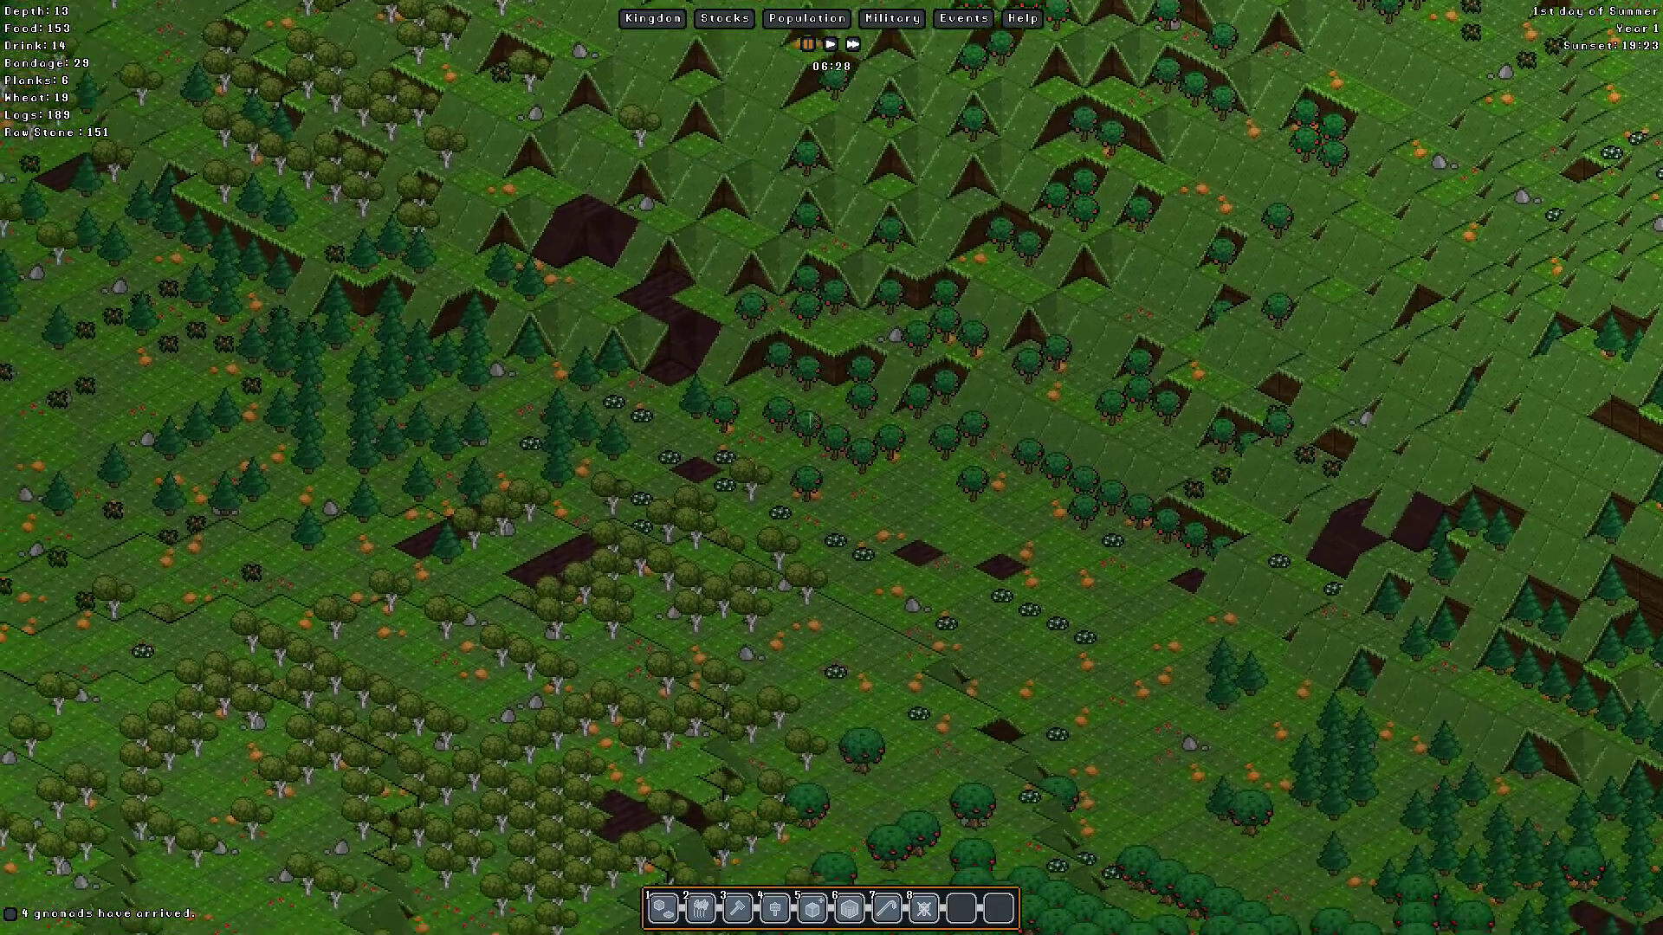
key(s)
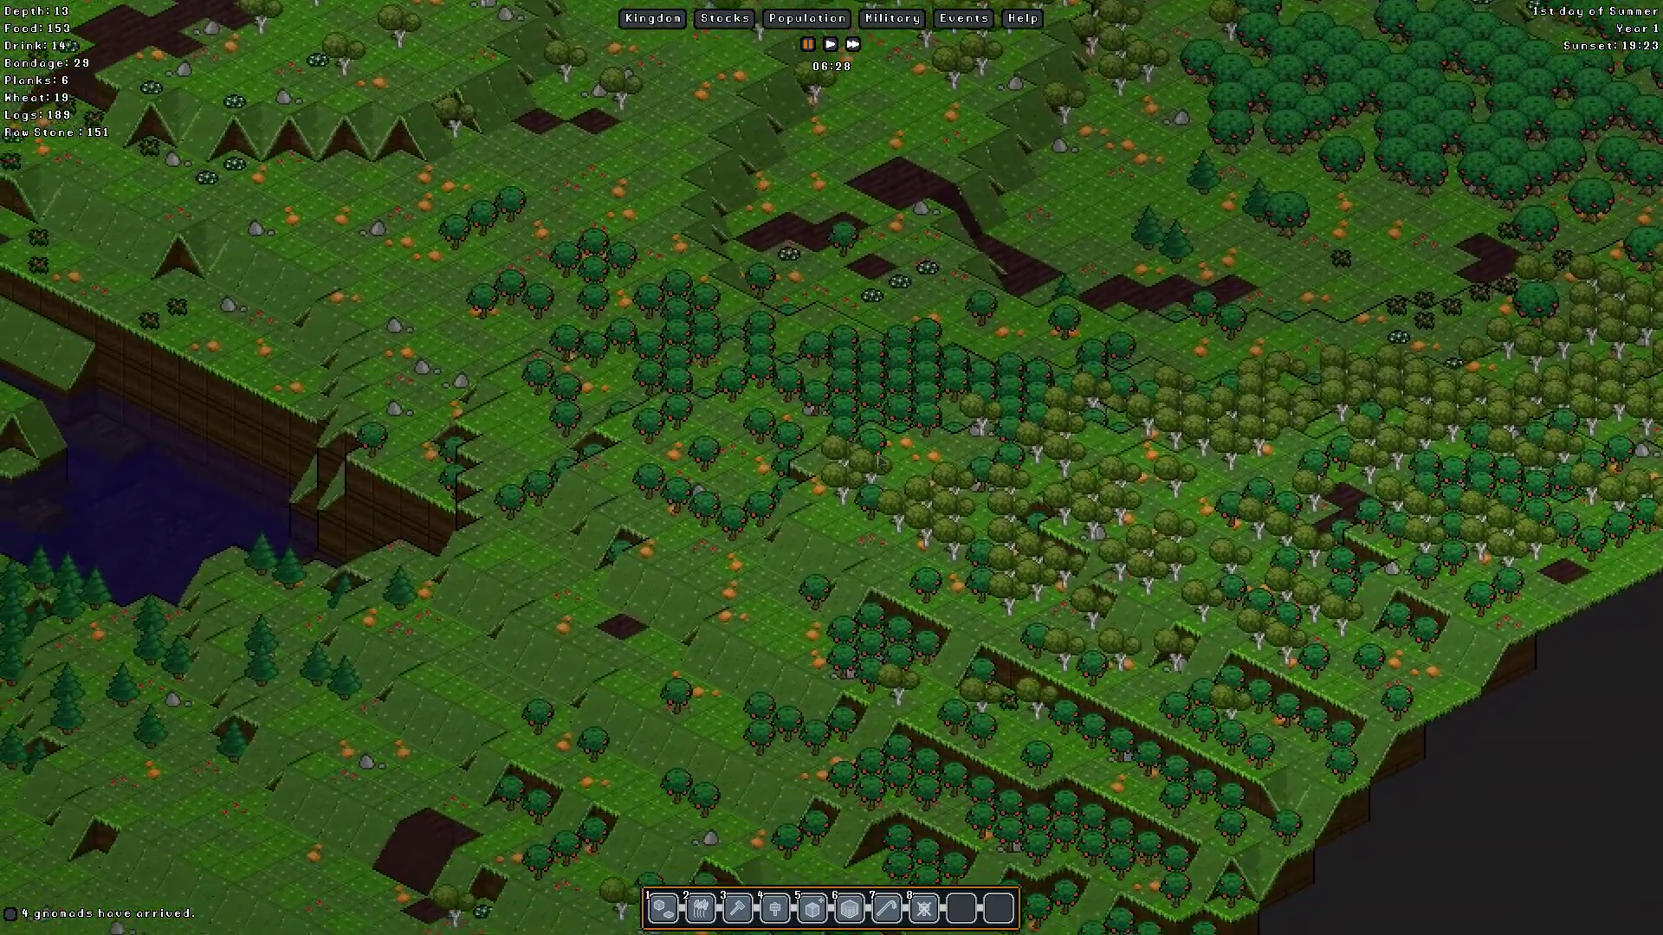
key(a)
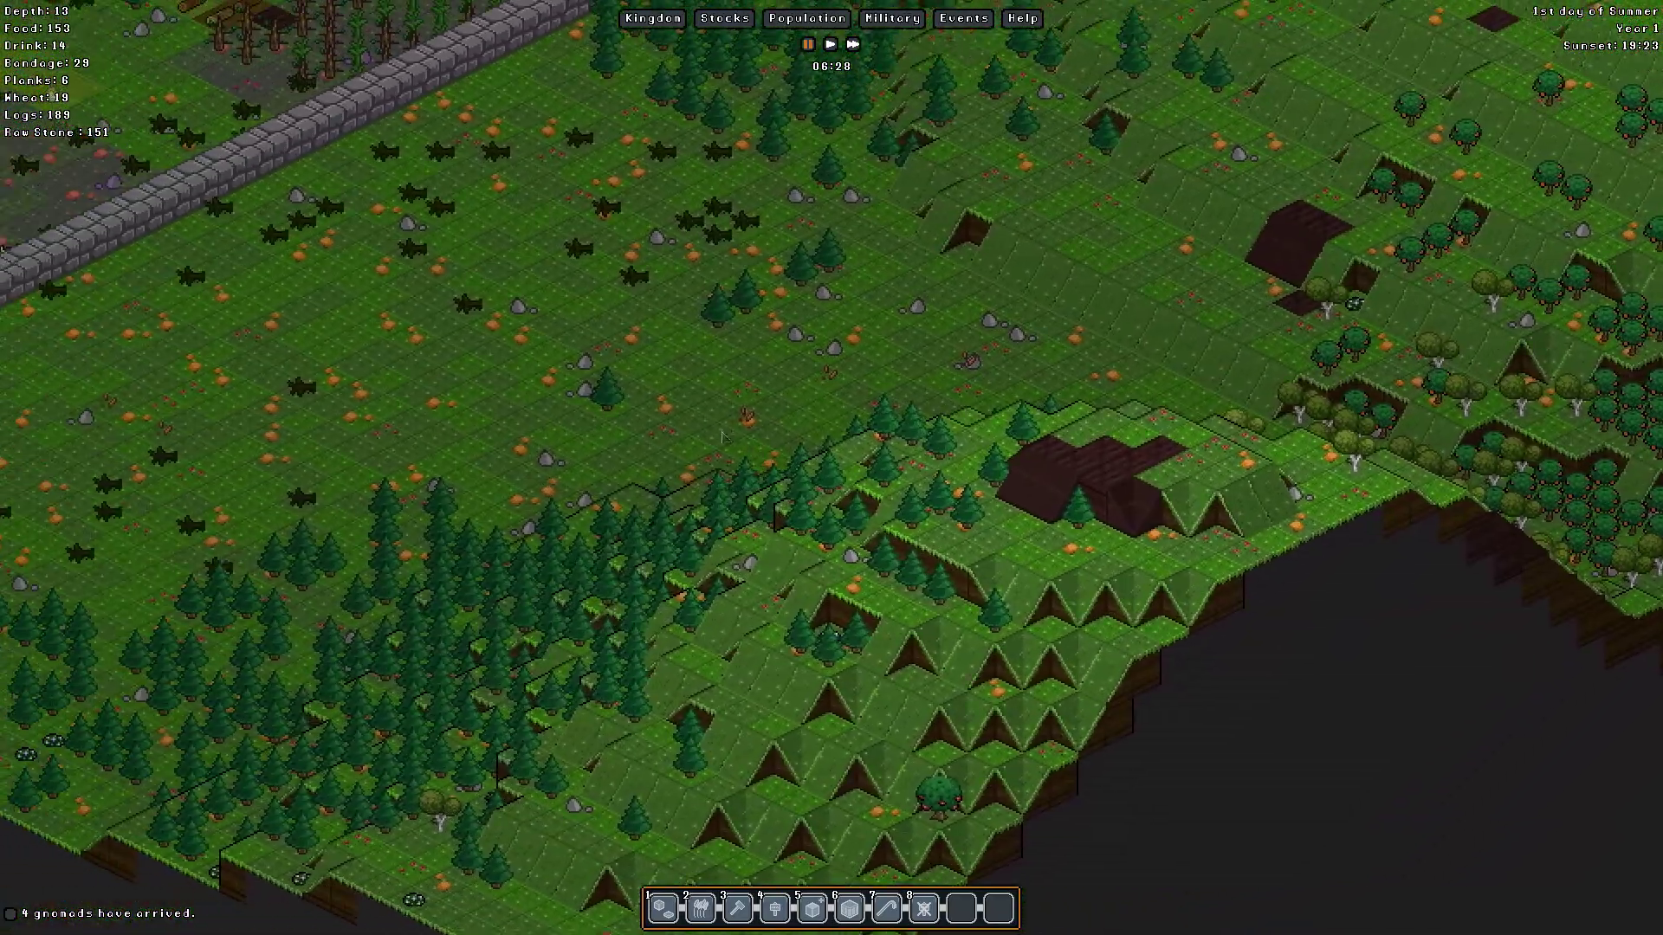
key(w)
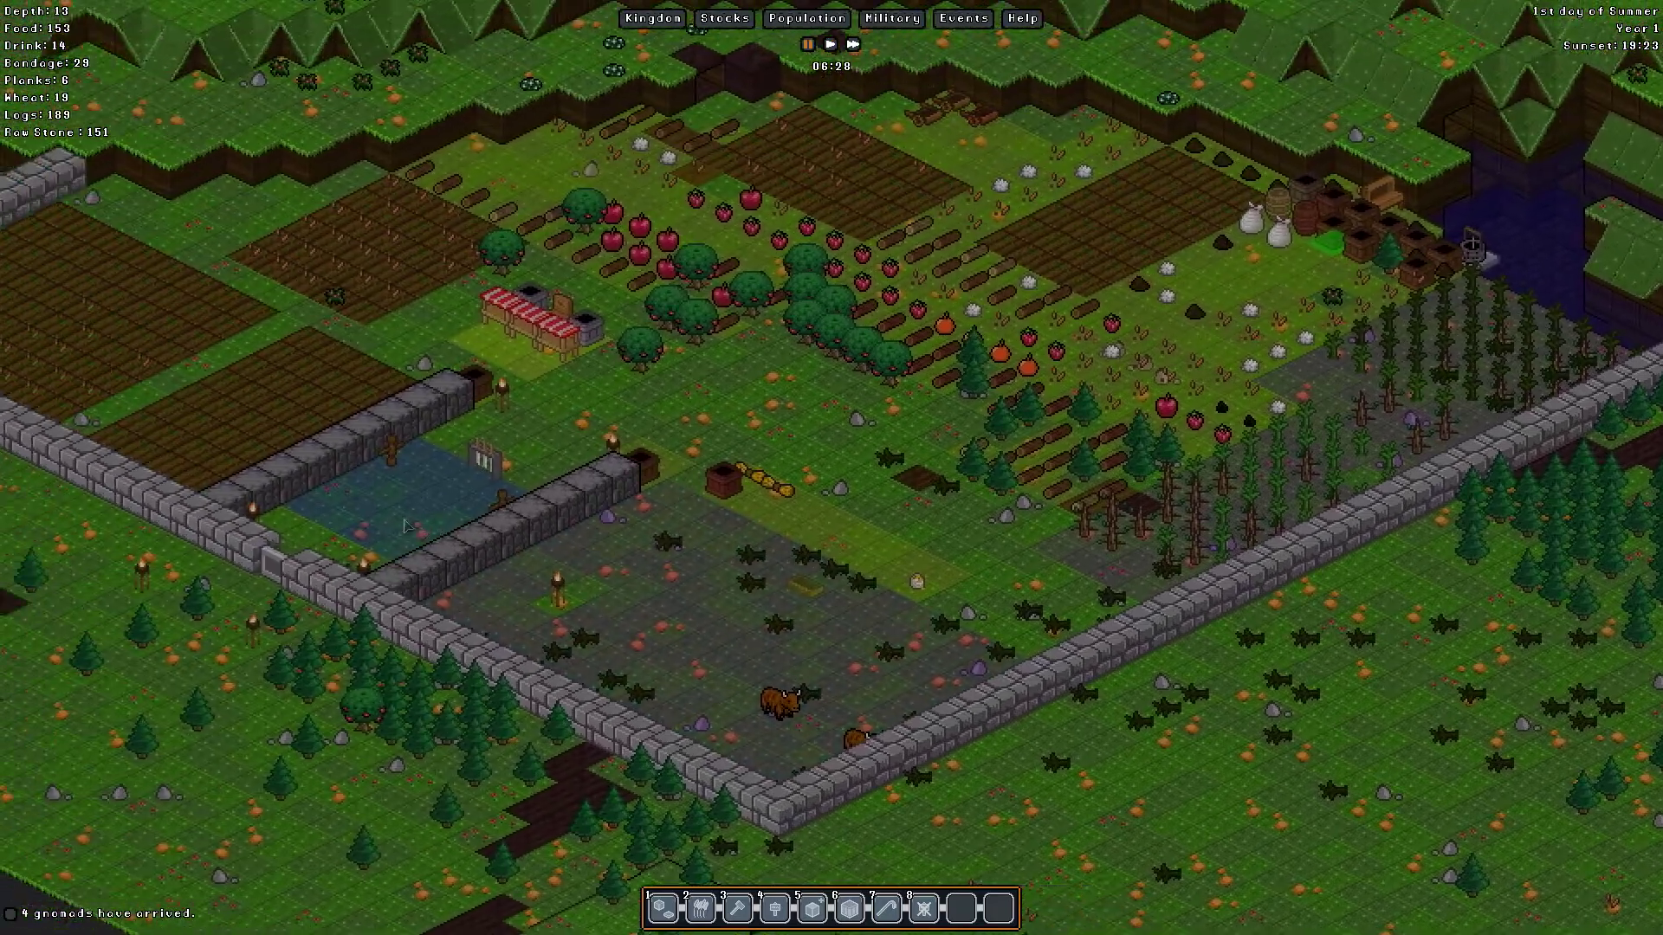
click(1392, 396)
Step: Assign the Gold Beasts squad to all three Training Grounds shifts
click(1407, 351)
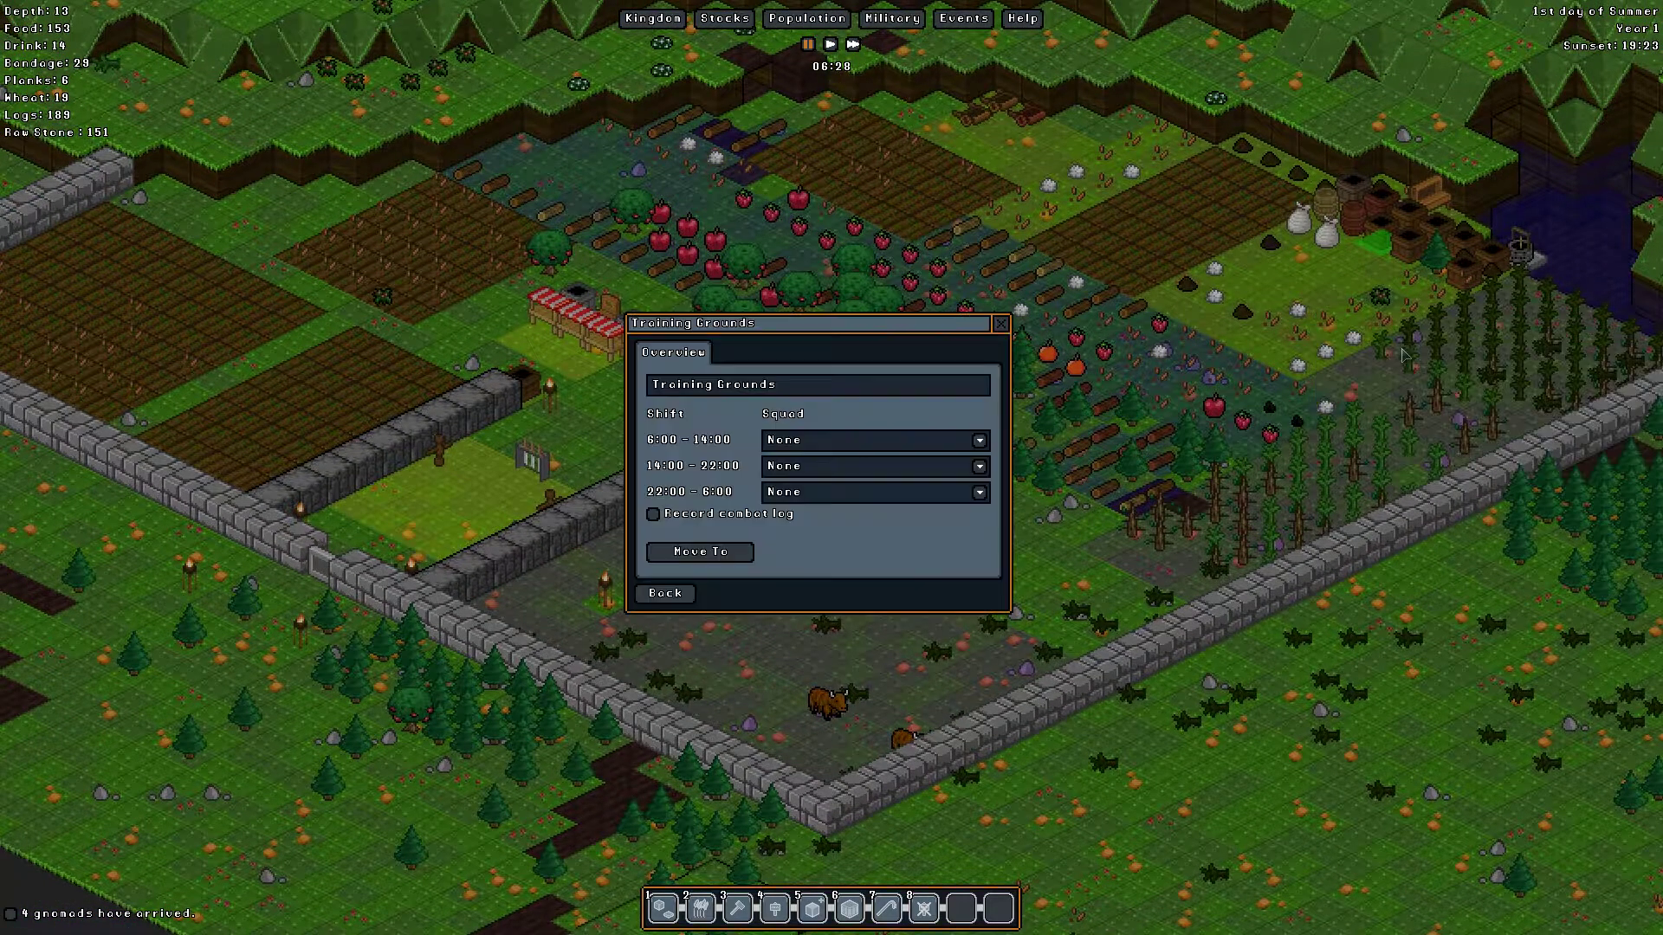
click(982, 442)
click(818, 480)
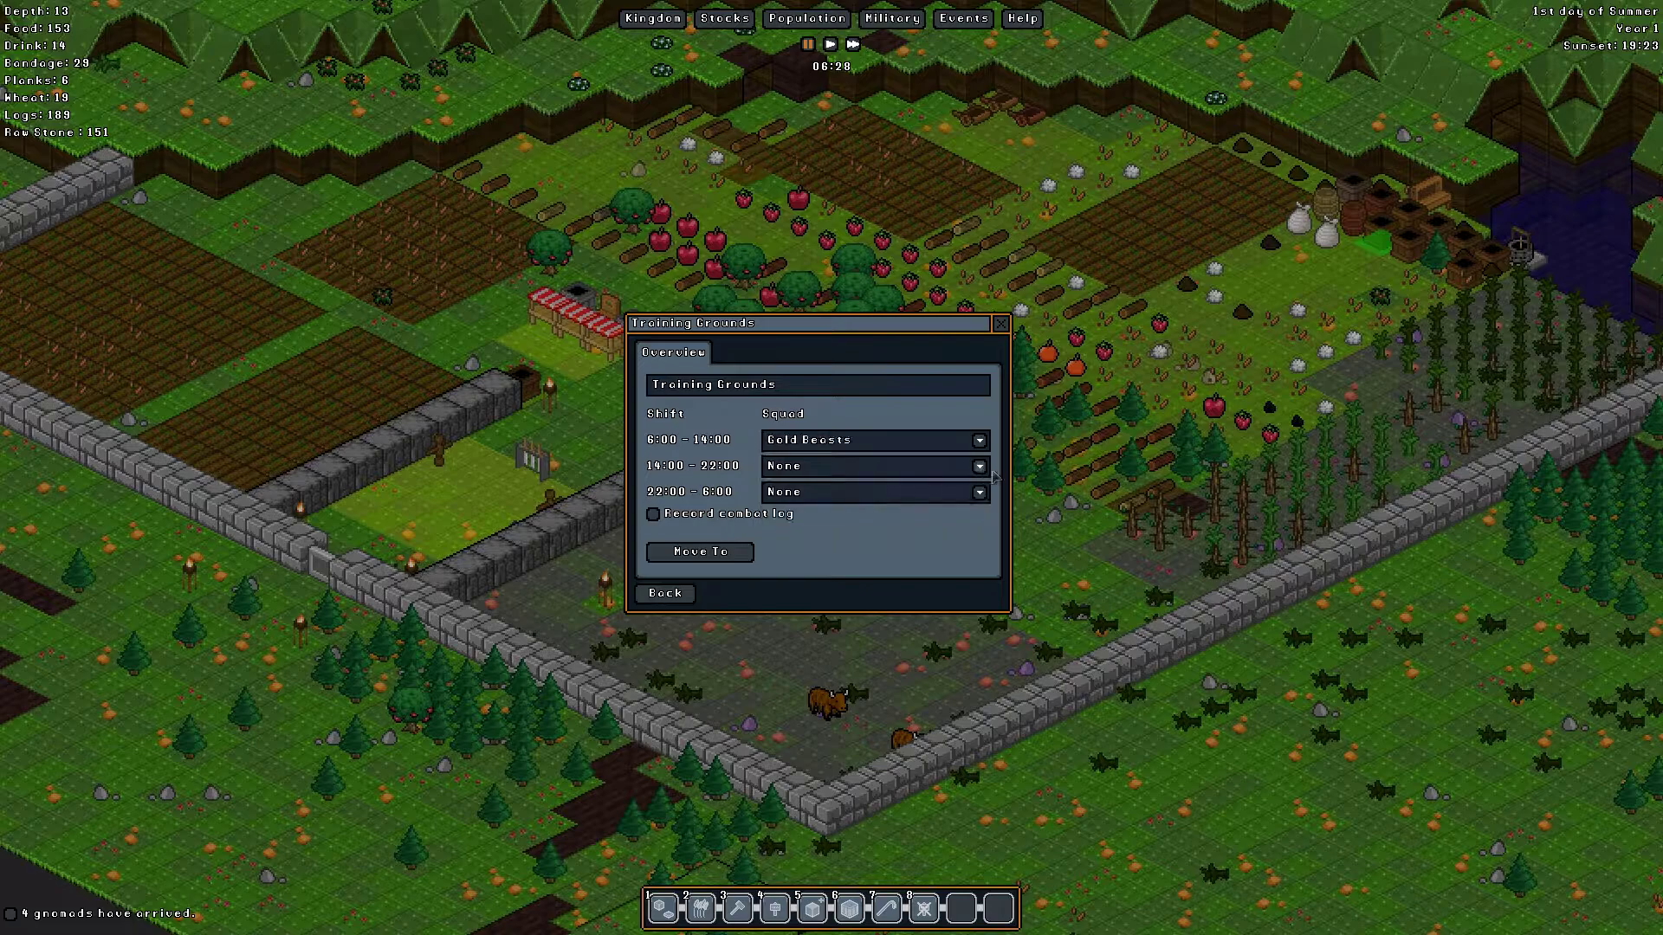
click(980, 466)
click(819, 507)
click(981, 495)
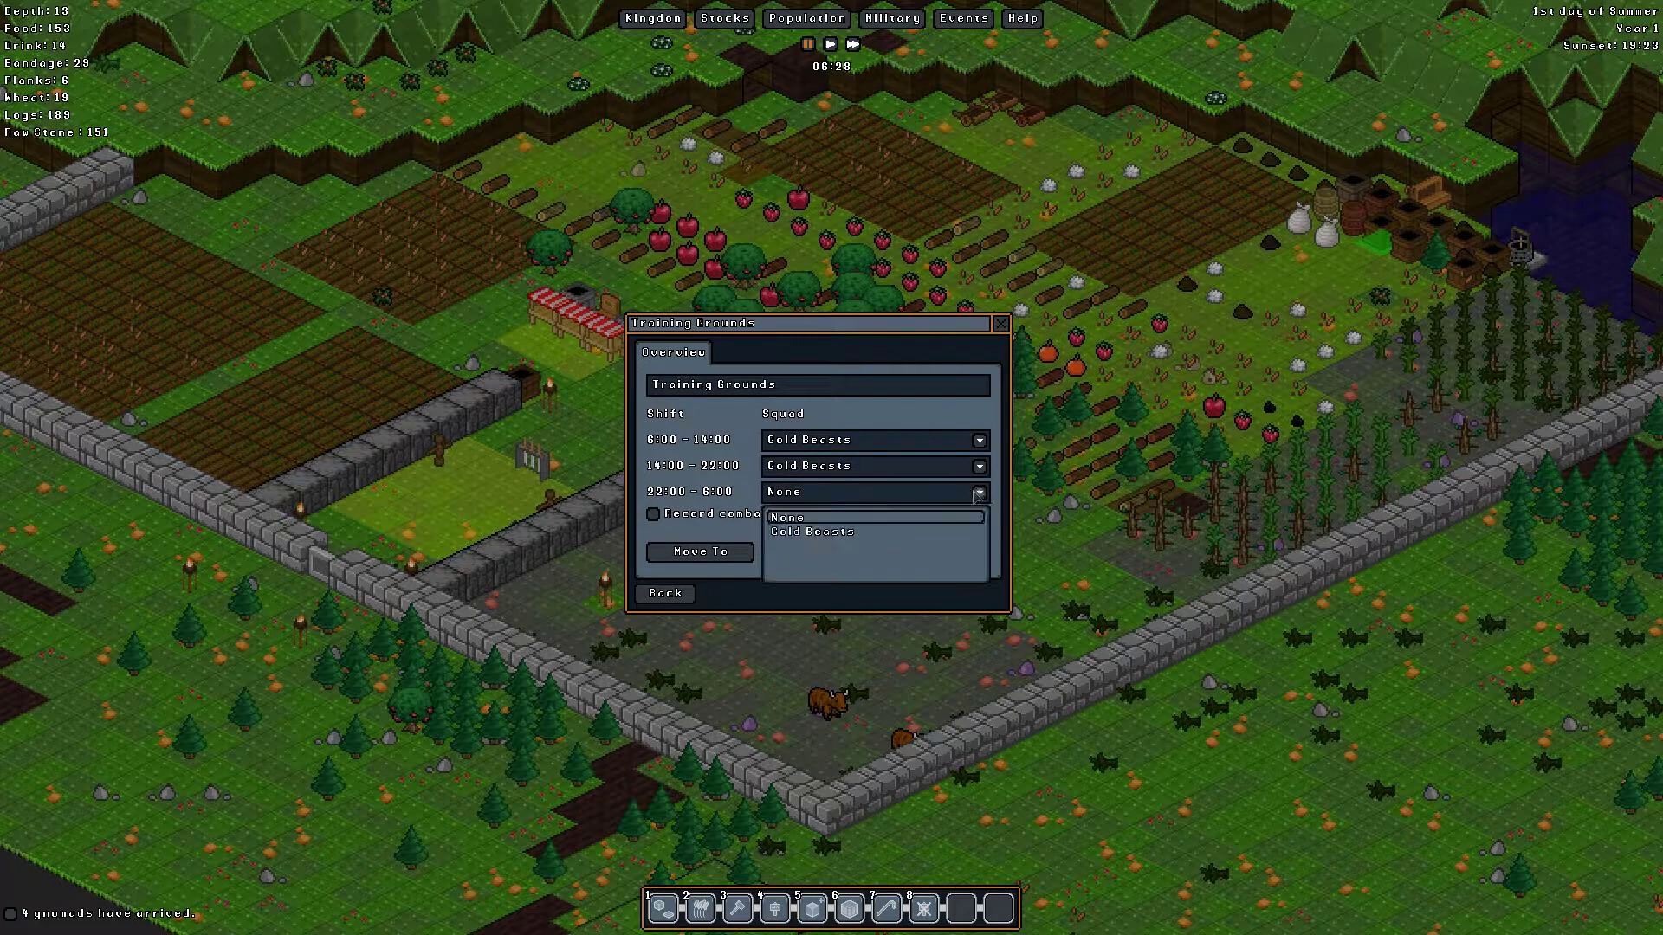
click(805, 532)
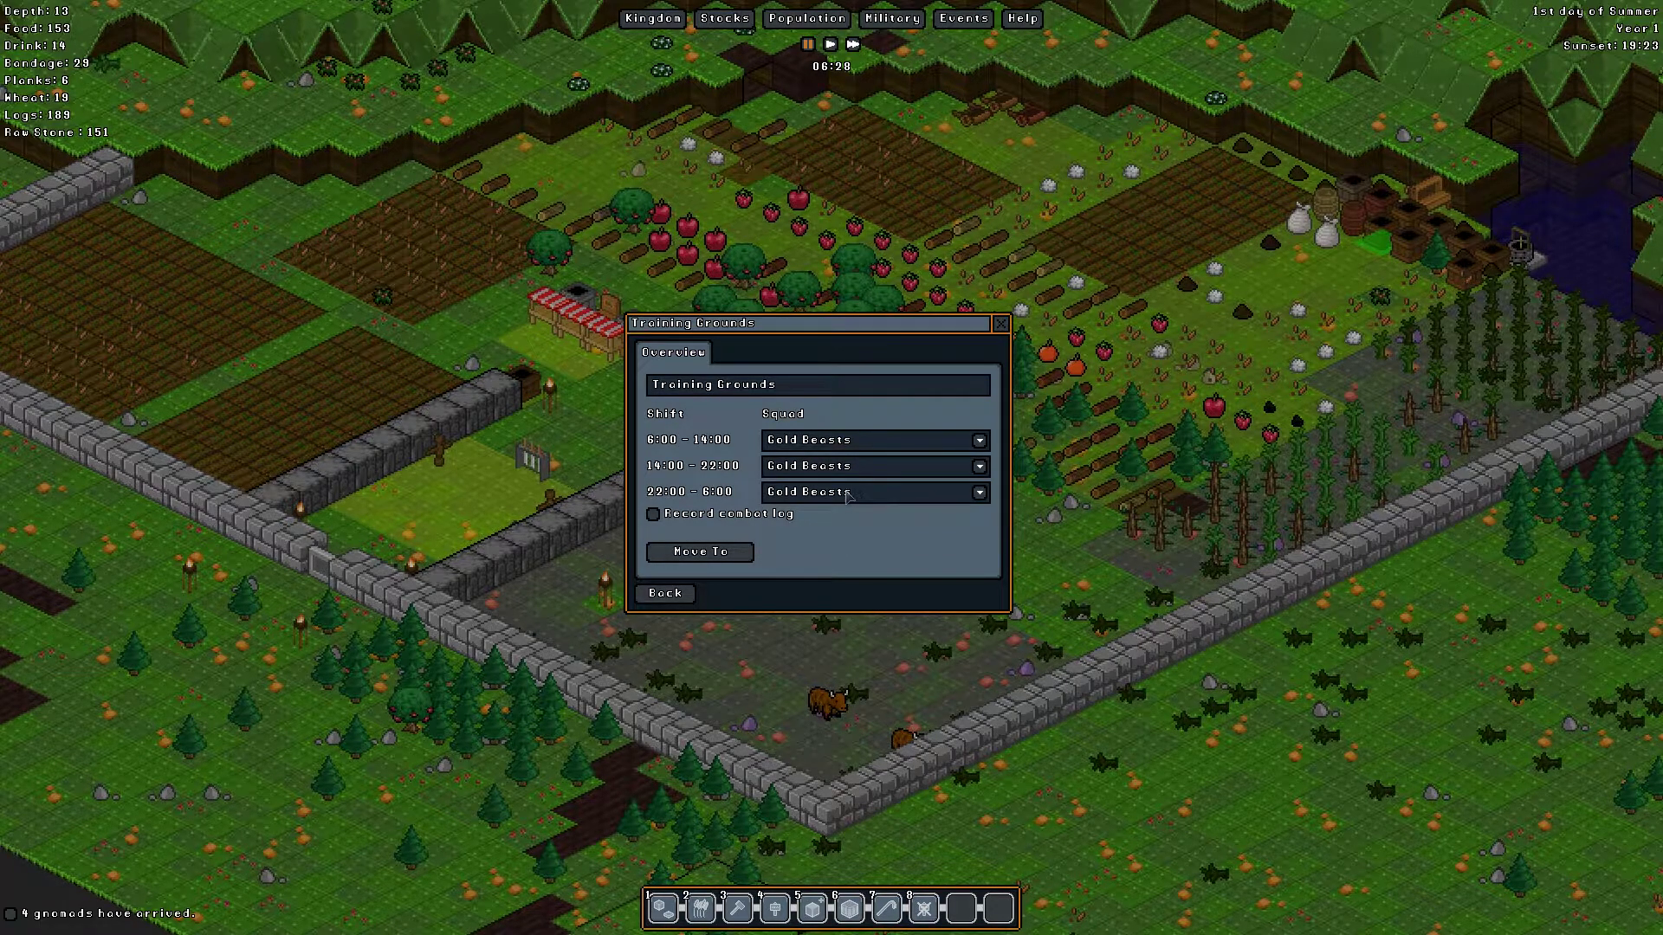
click(1000, 324)
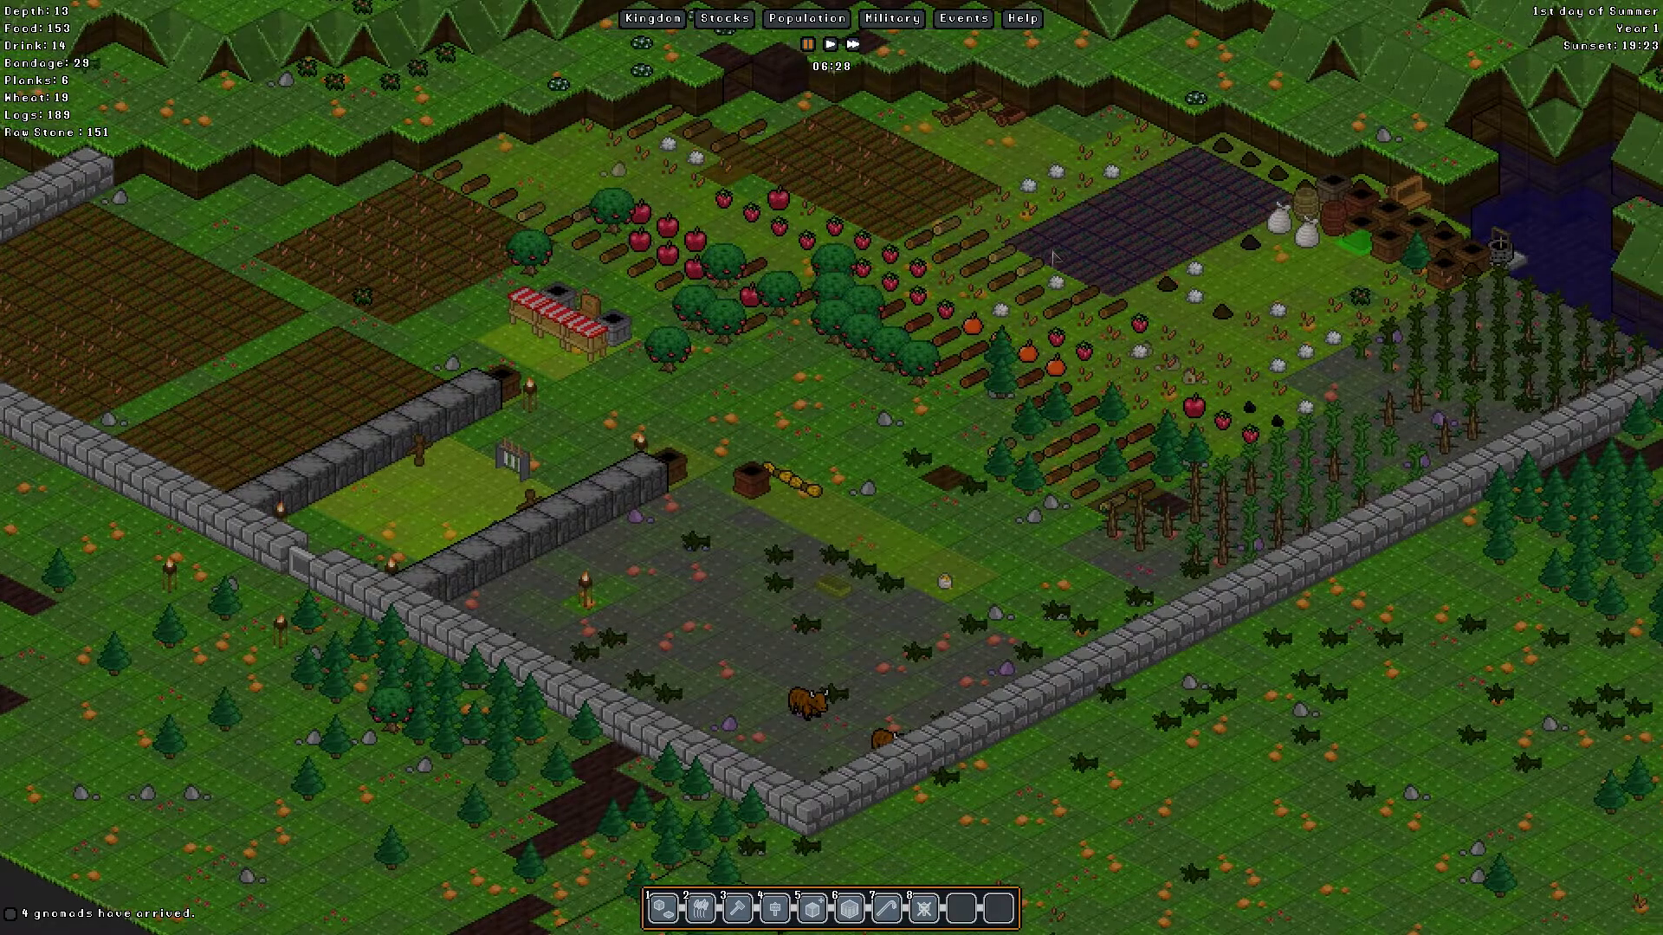
click(891, 18)
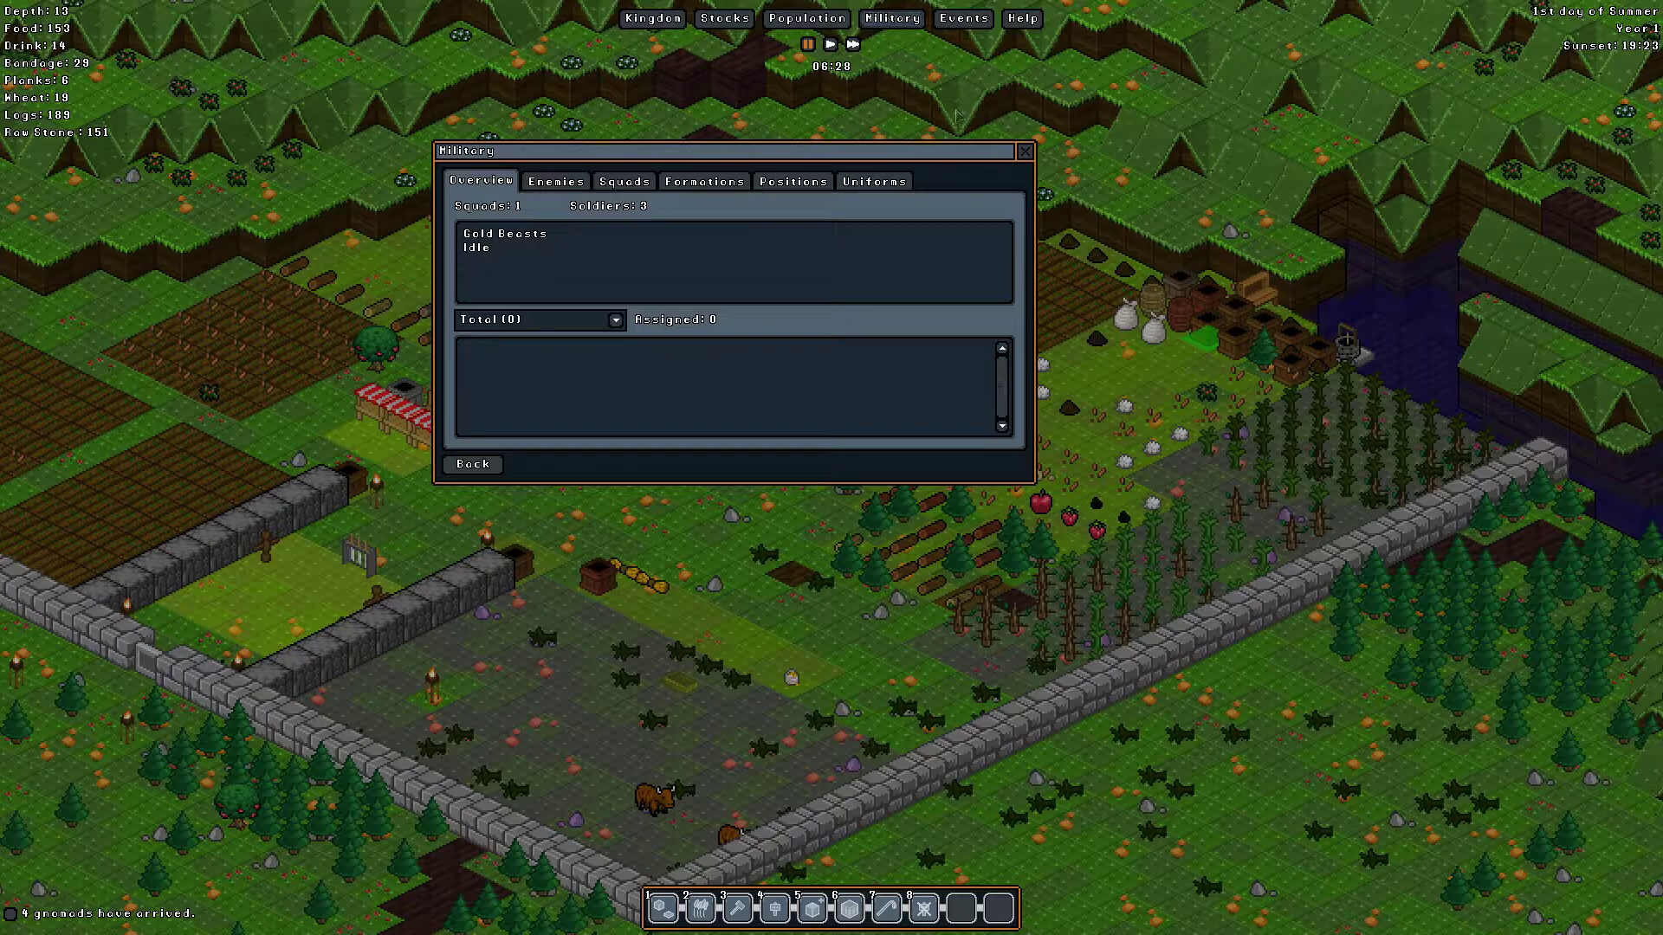
Step: Add a new Army profession under the Population window's Professions settings
click(1025, 153)
click(805, 18)
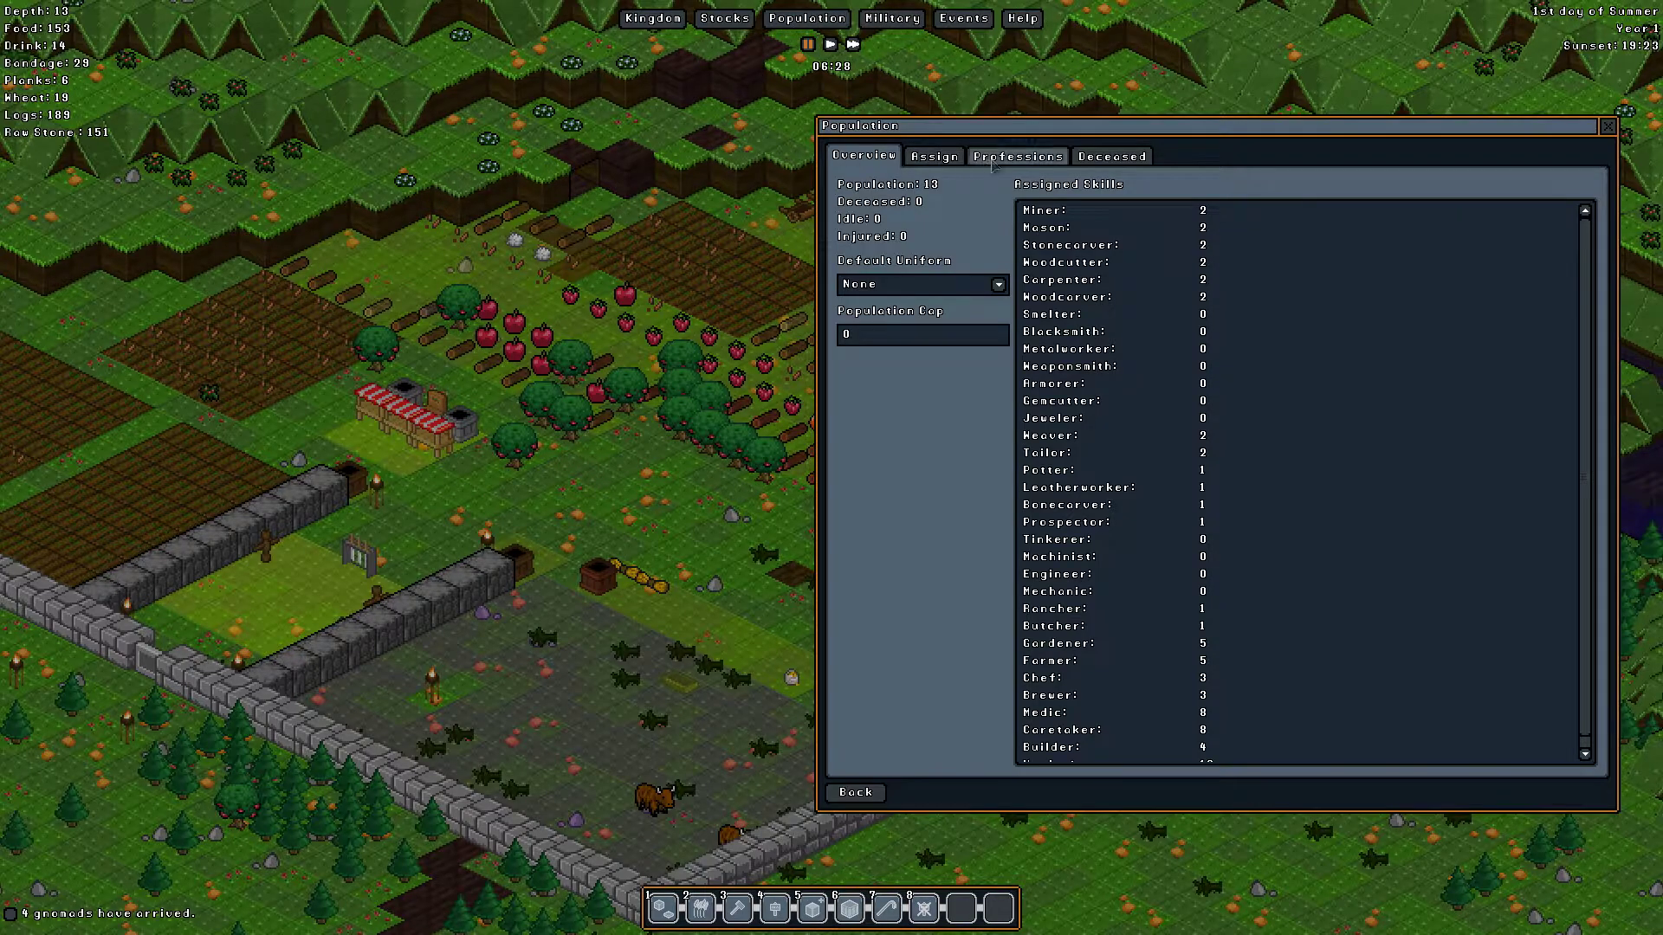
click(1027, 159)
click(1060, 191)
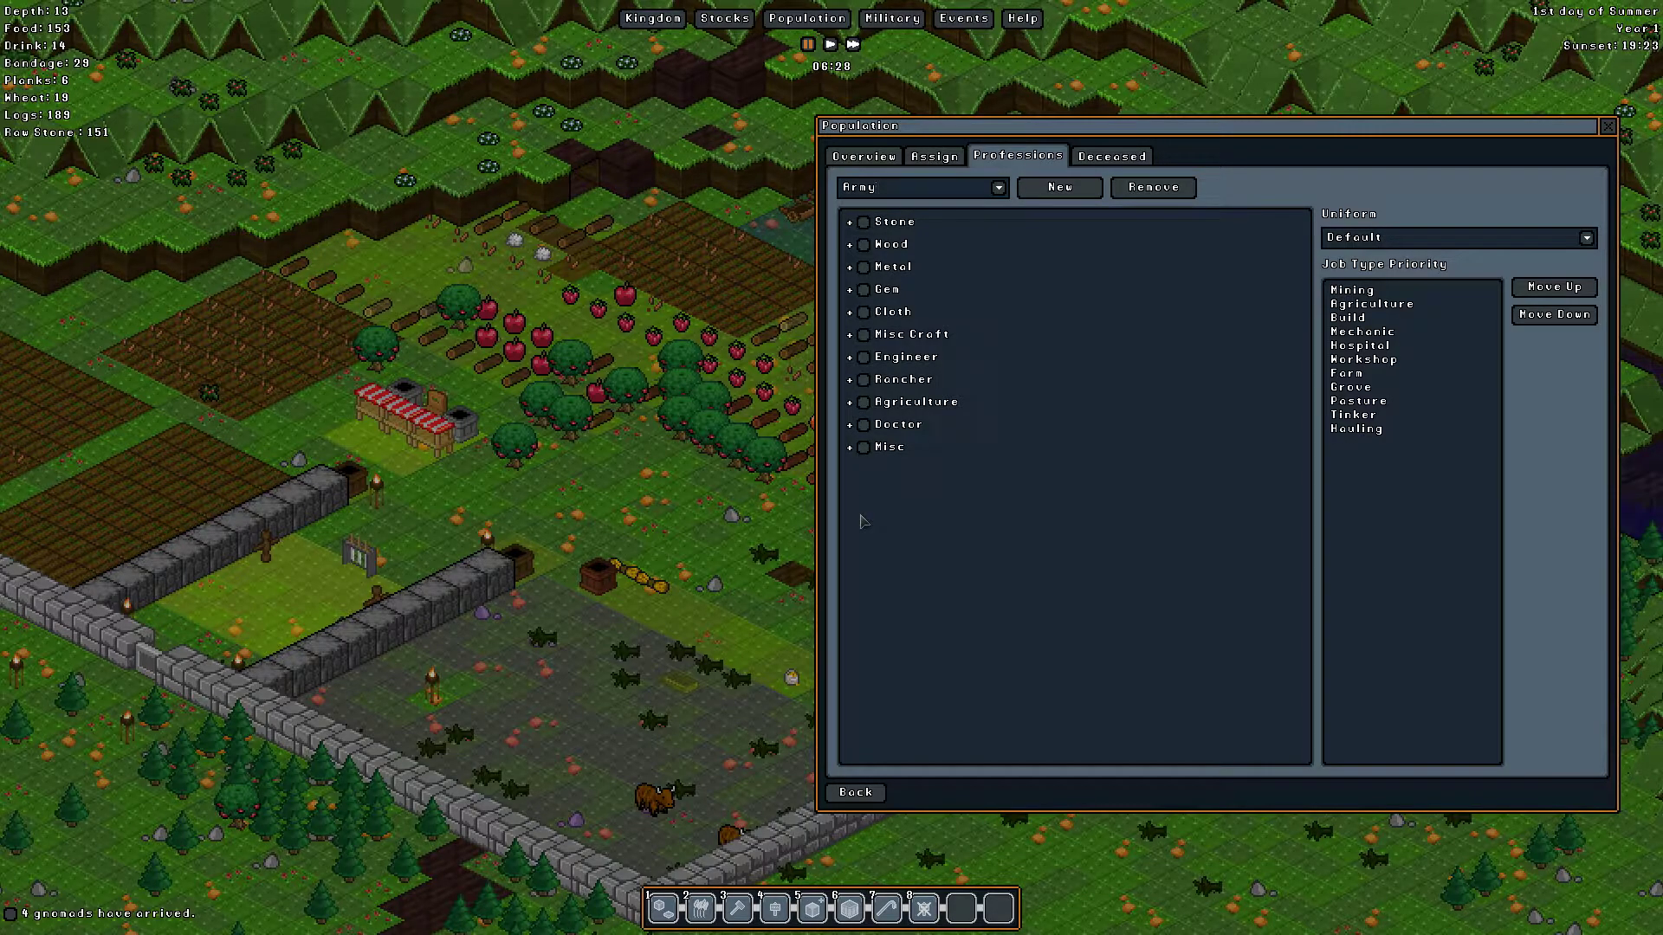
click(934, 157)
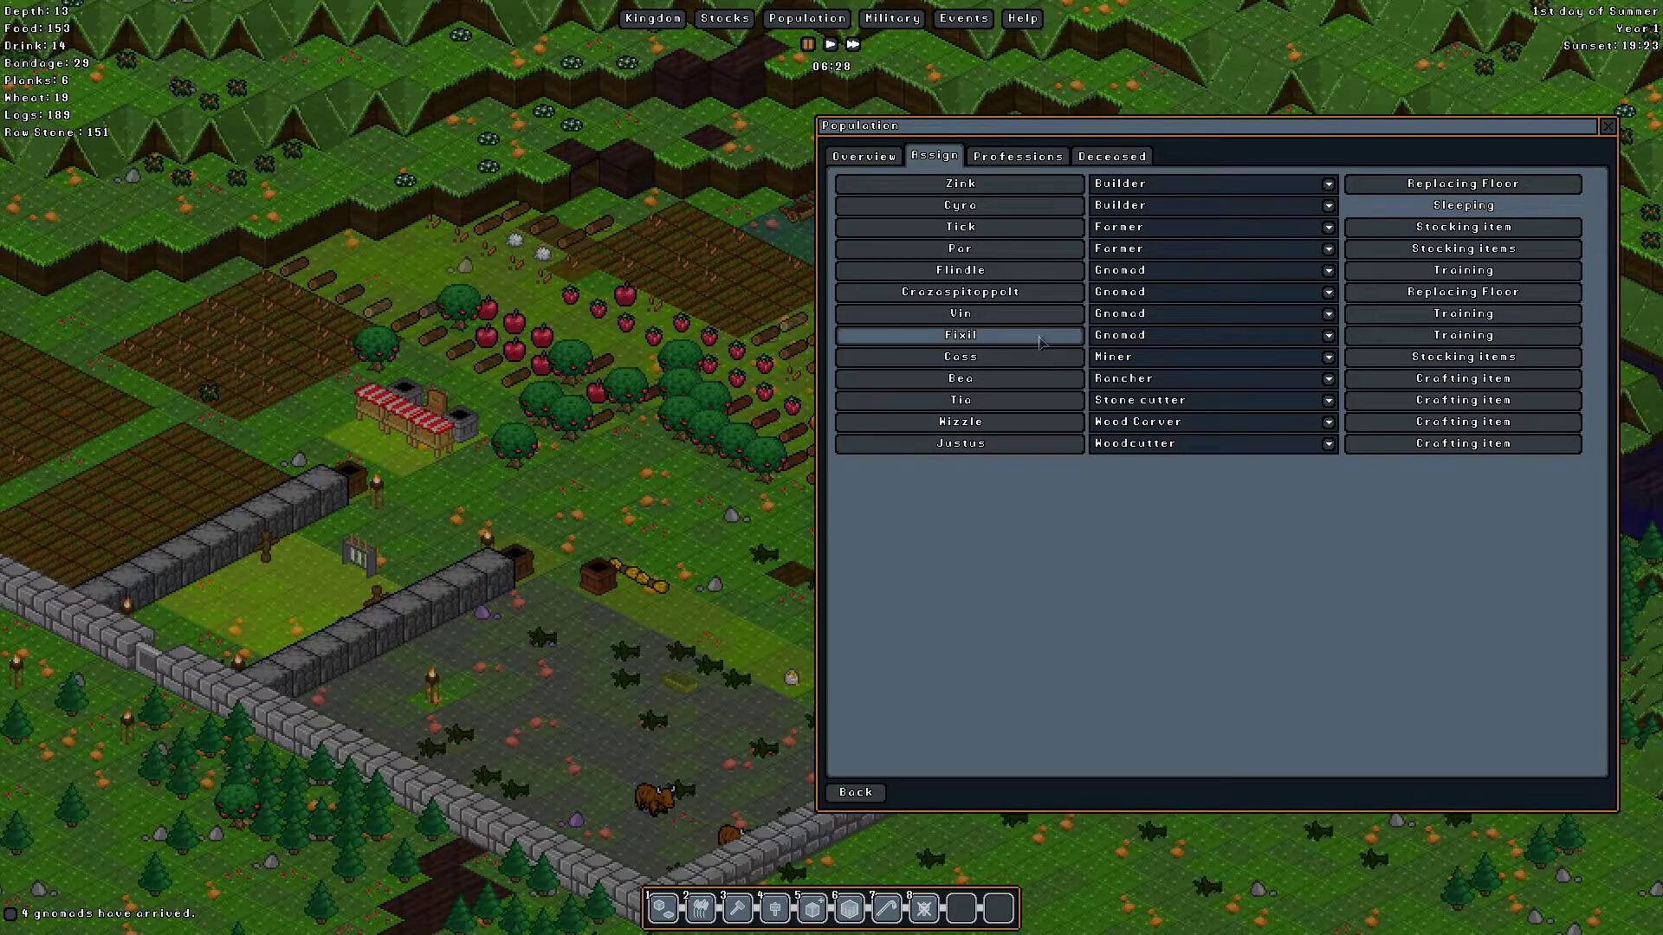
Step: Assign Army to Fixil, Vin and Flindle and Builder to Crazospitoppolt
click(1329, 335)
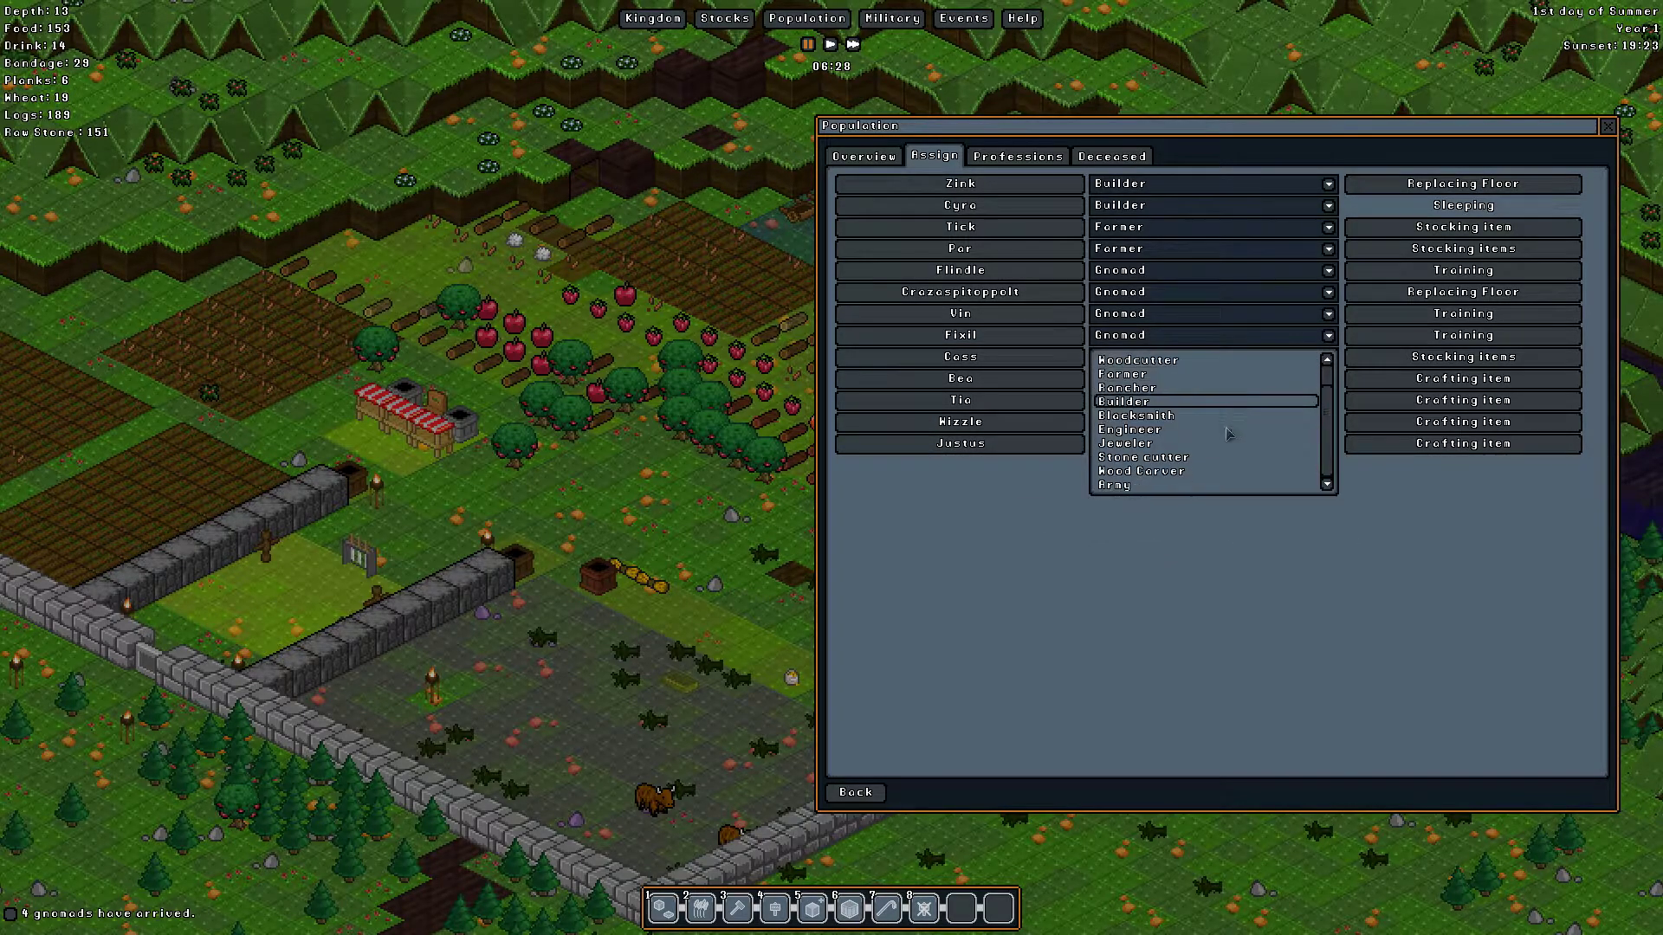
click(1116, 485)
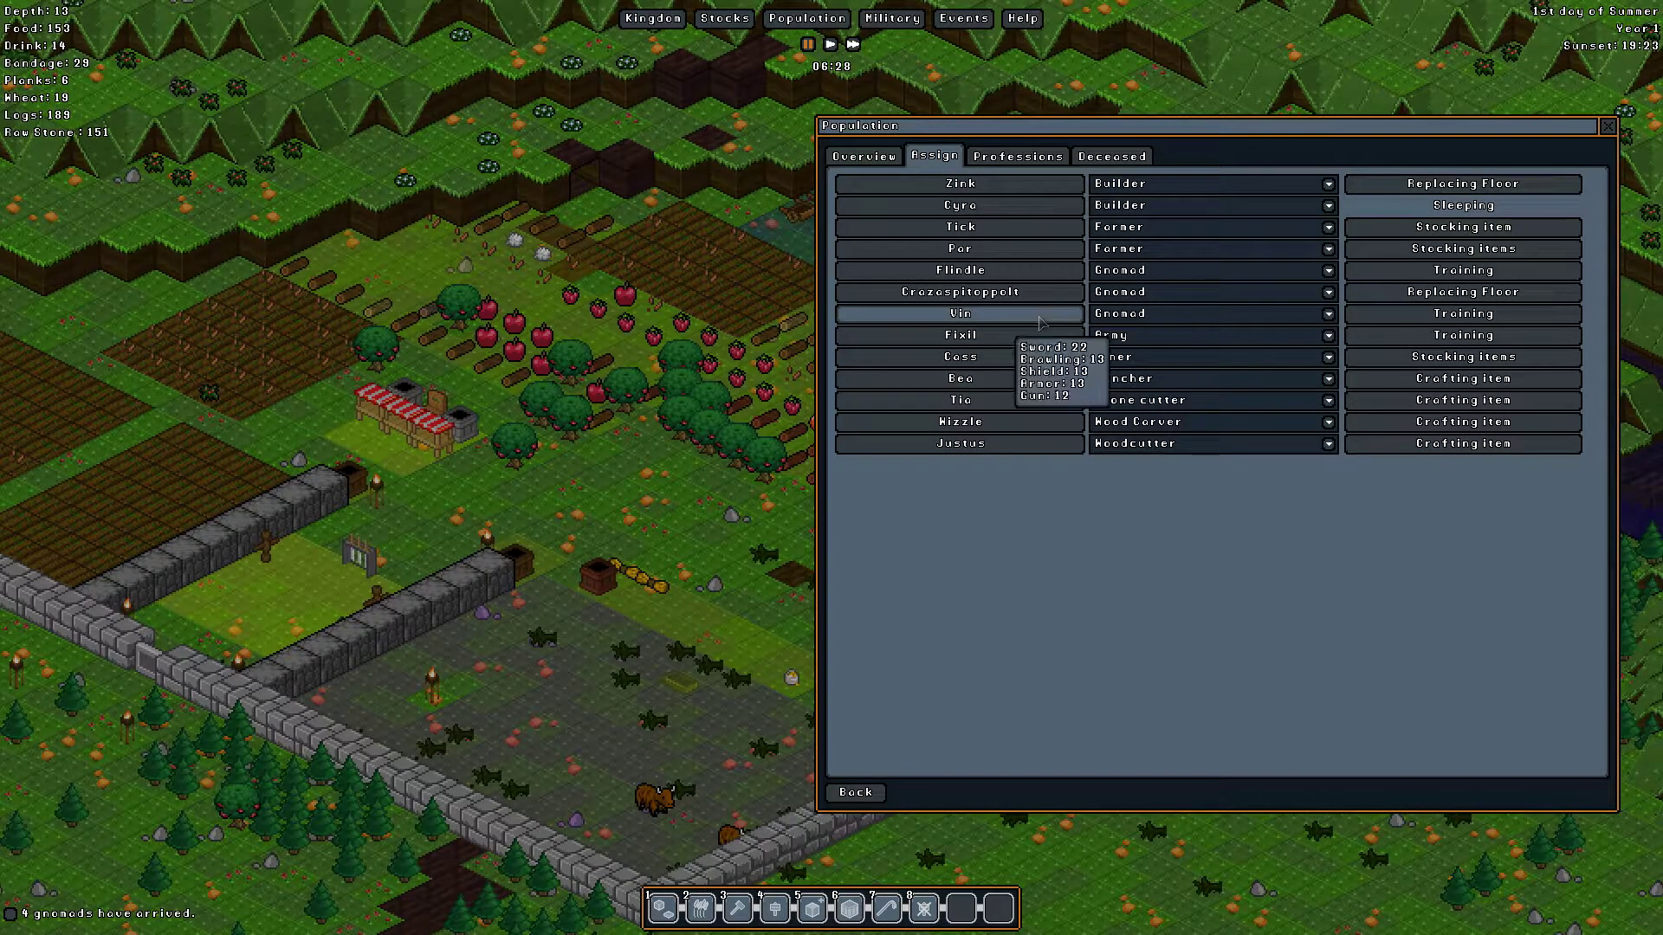
click(1326, 316)
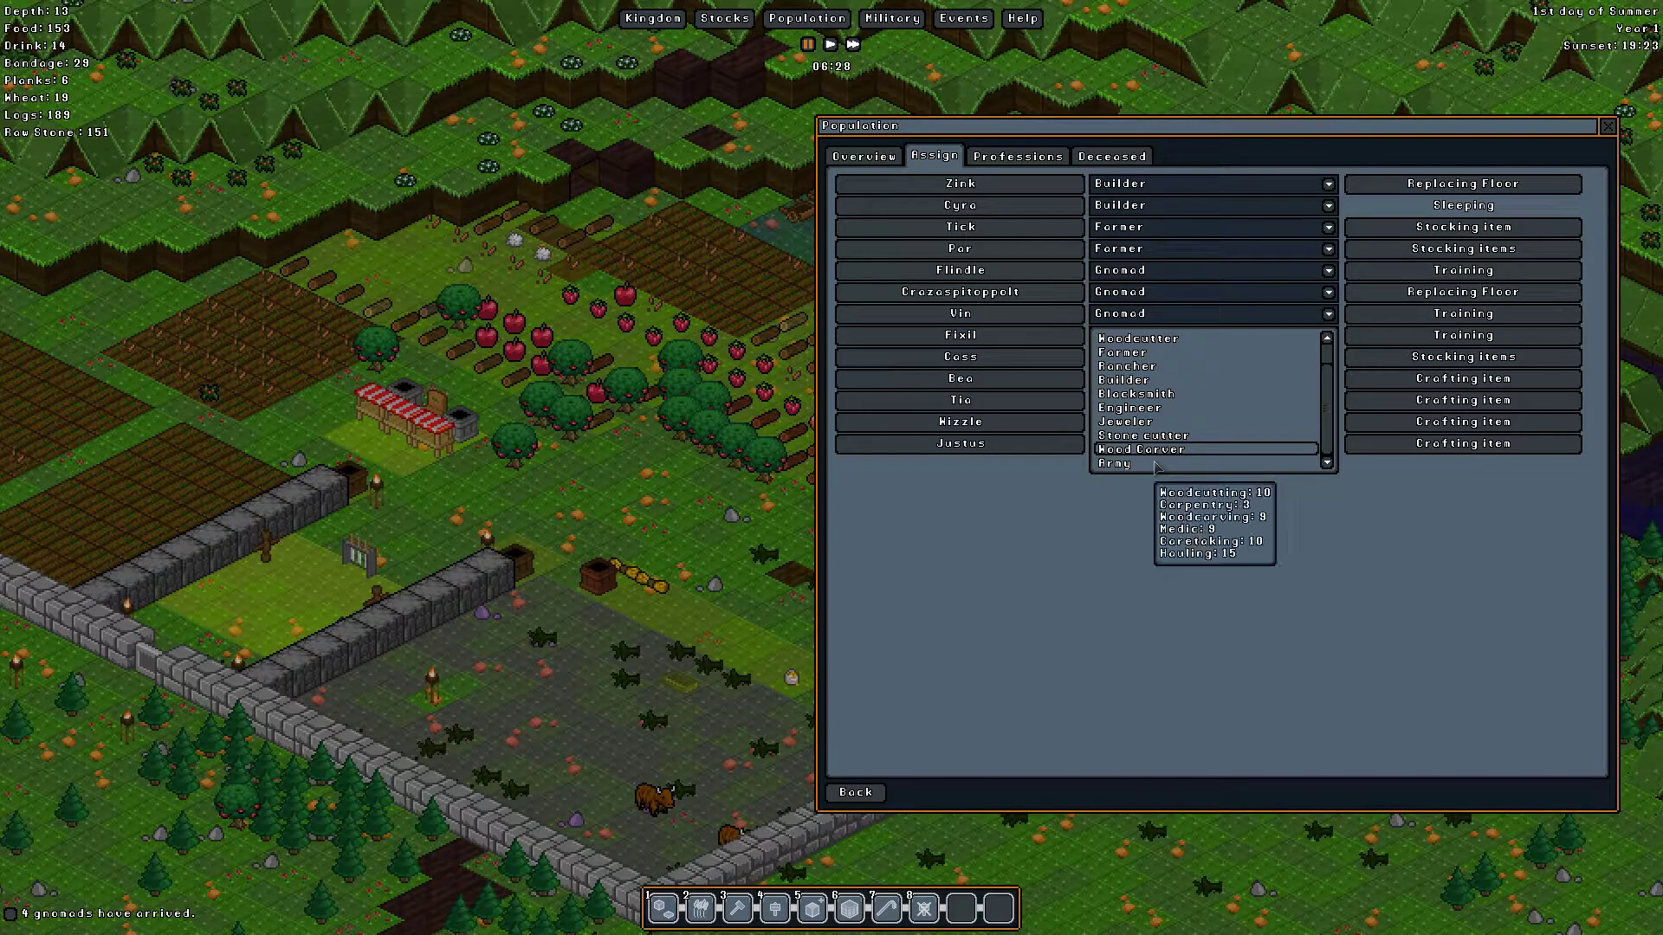
click(1128, 463)
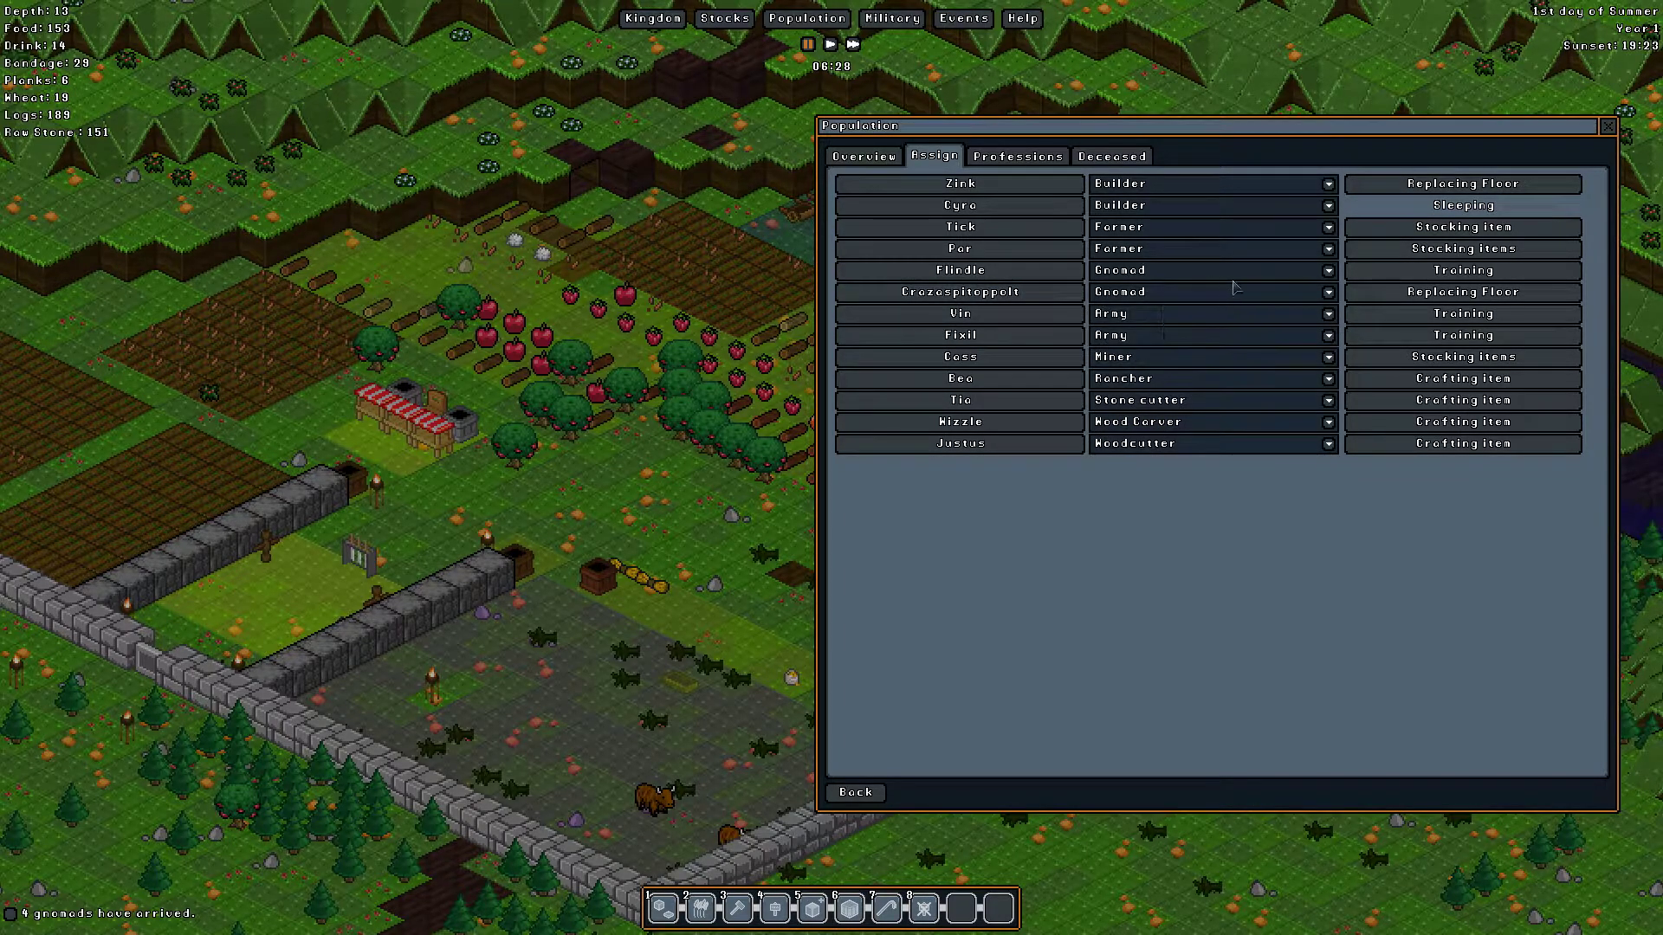
click(1329, 273)
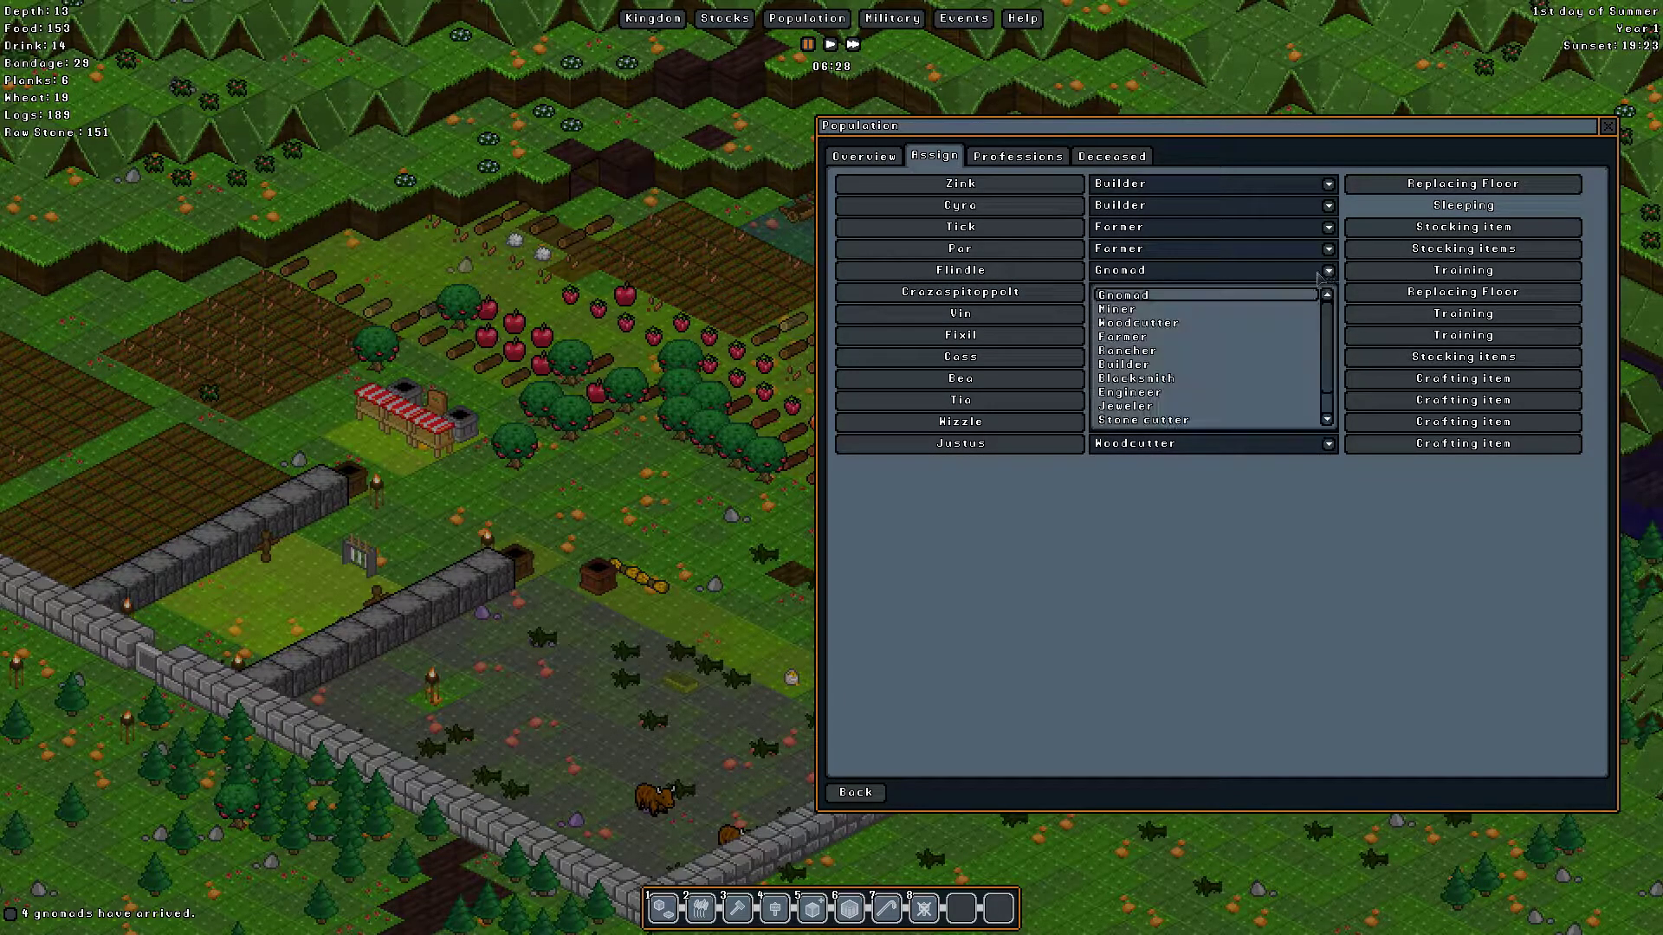
click(1159, 420)
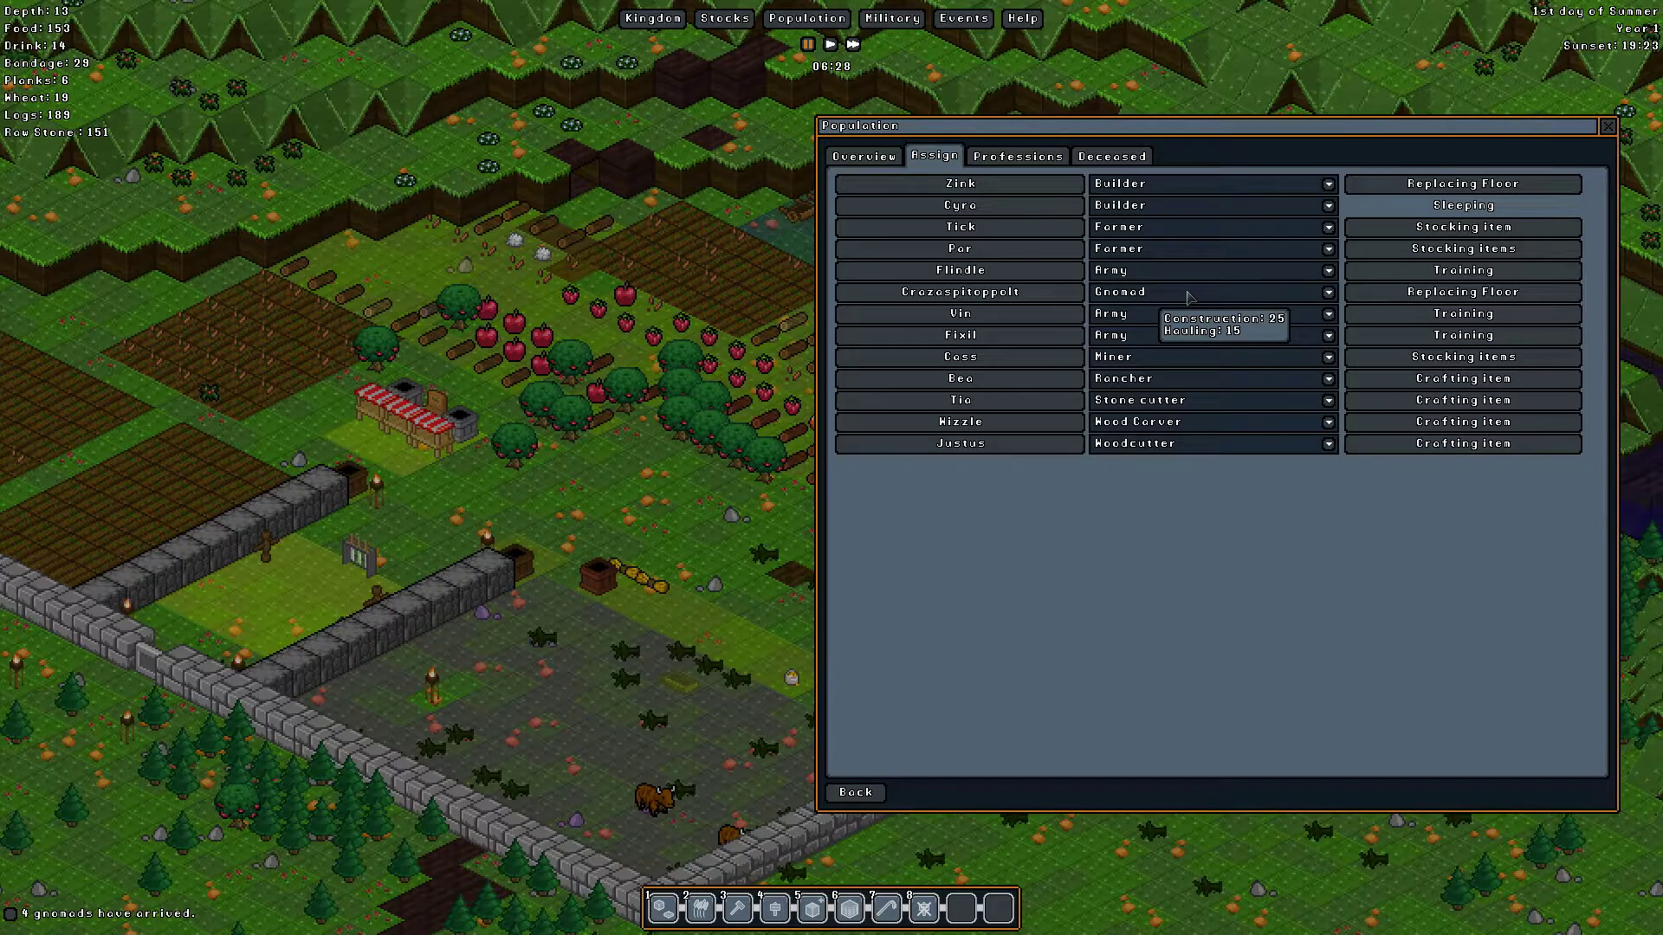
click(1327, 295)
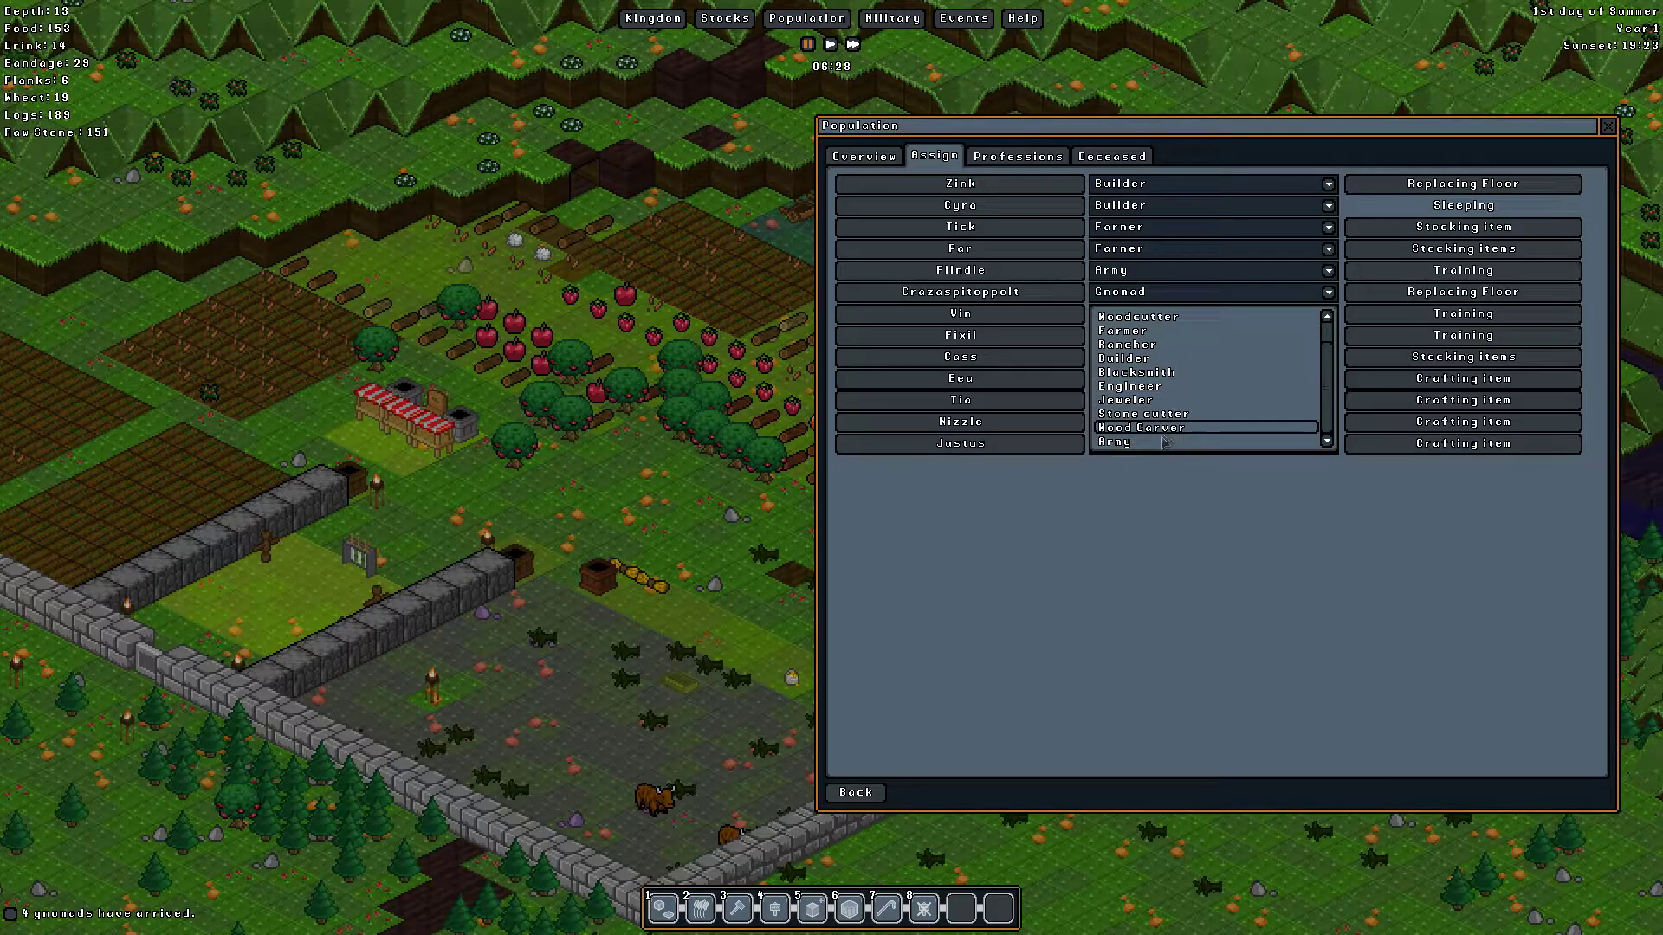
click(1152, 389)
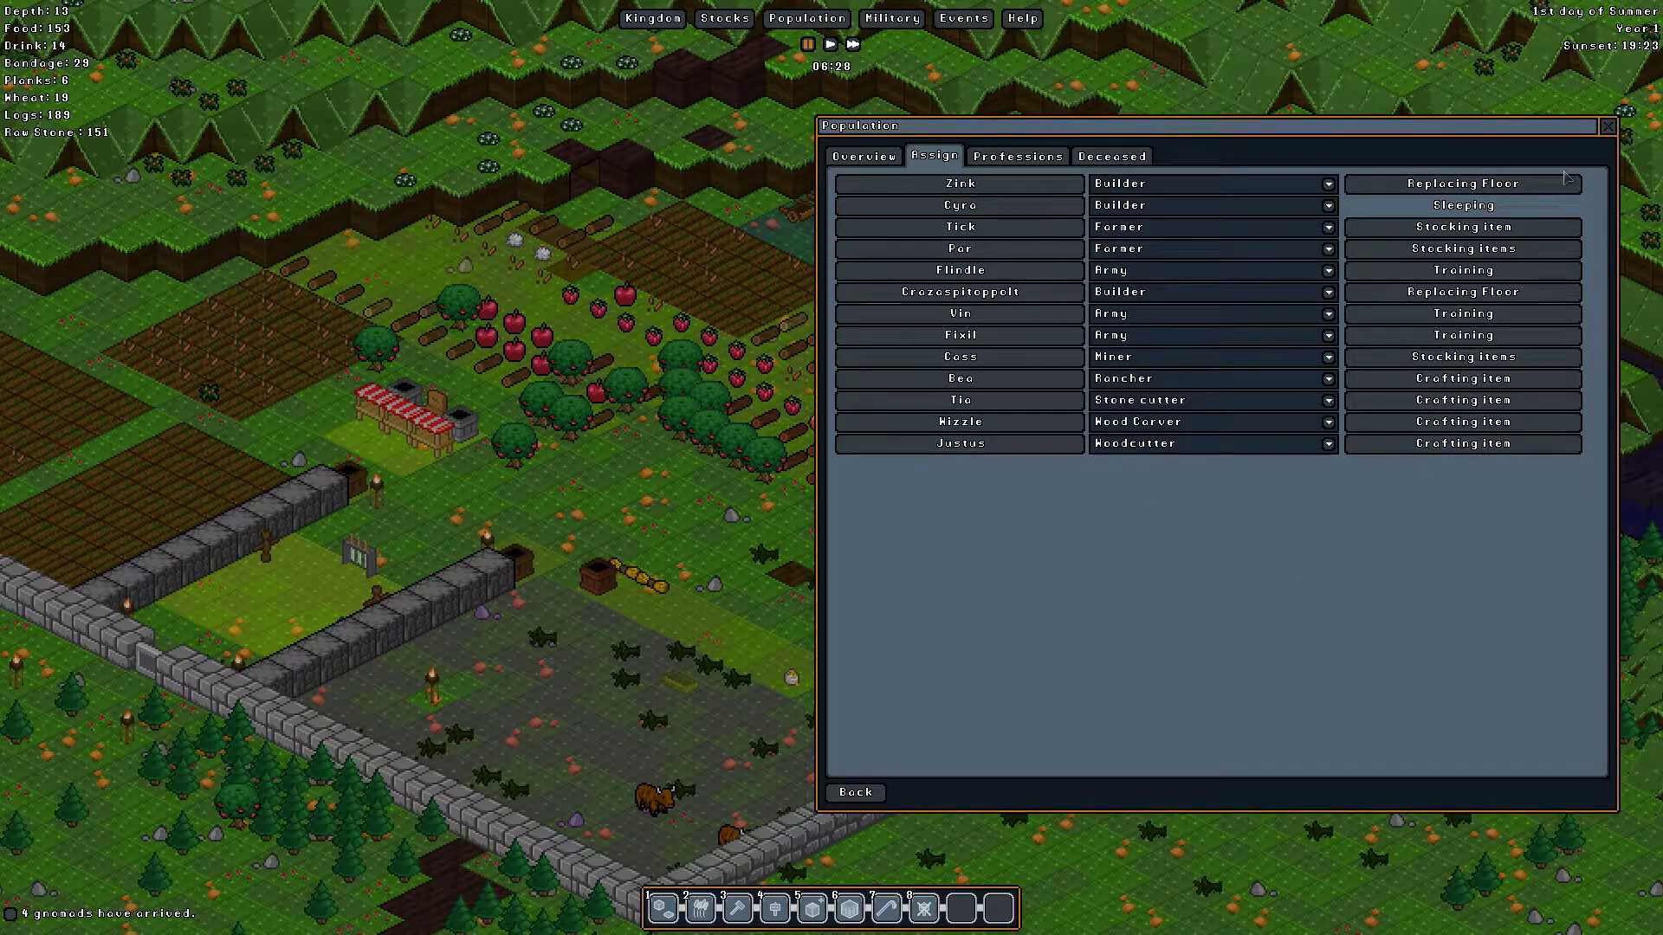
click(1608, 126)
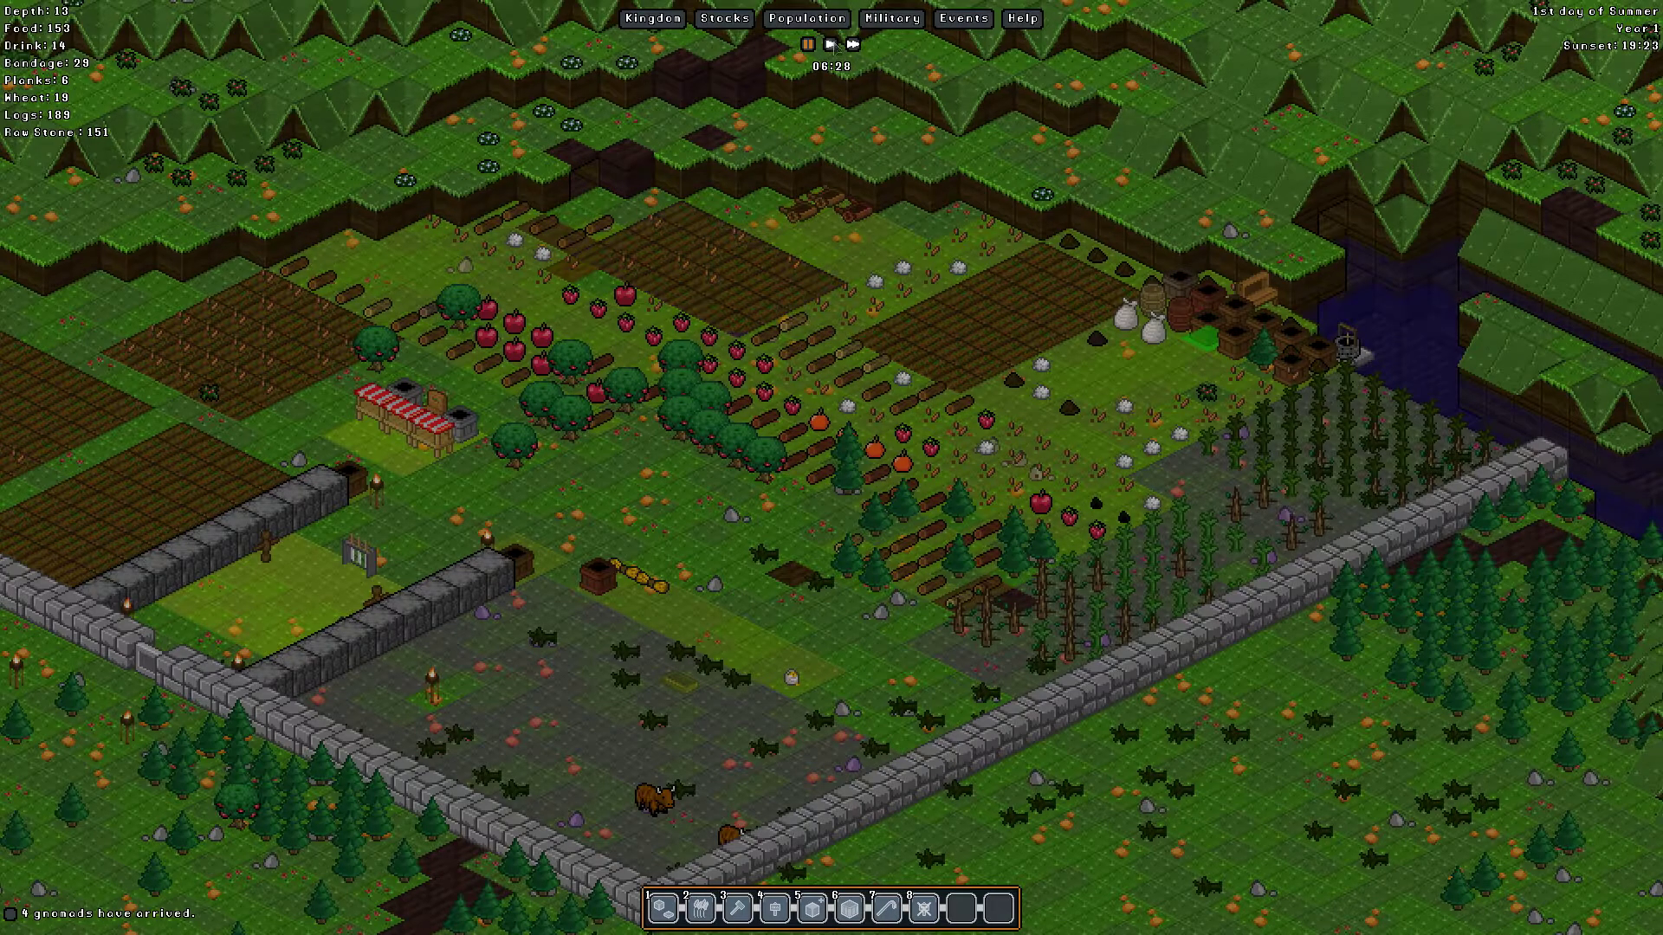
Step: Pan across the colony to the walled training grounds and inspect the soldier's tile
key(a)
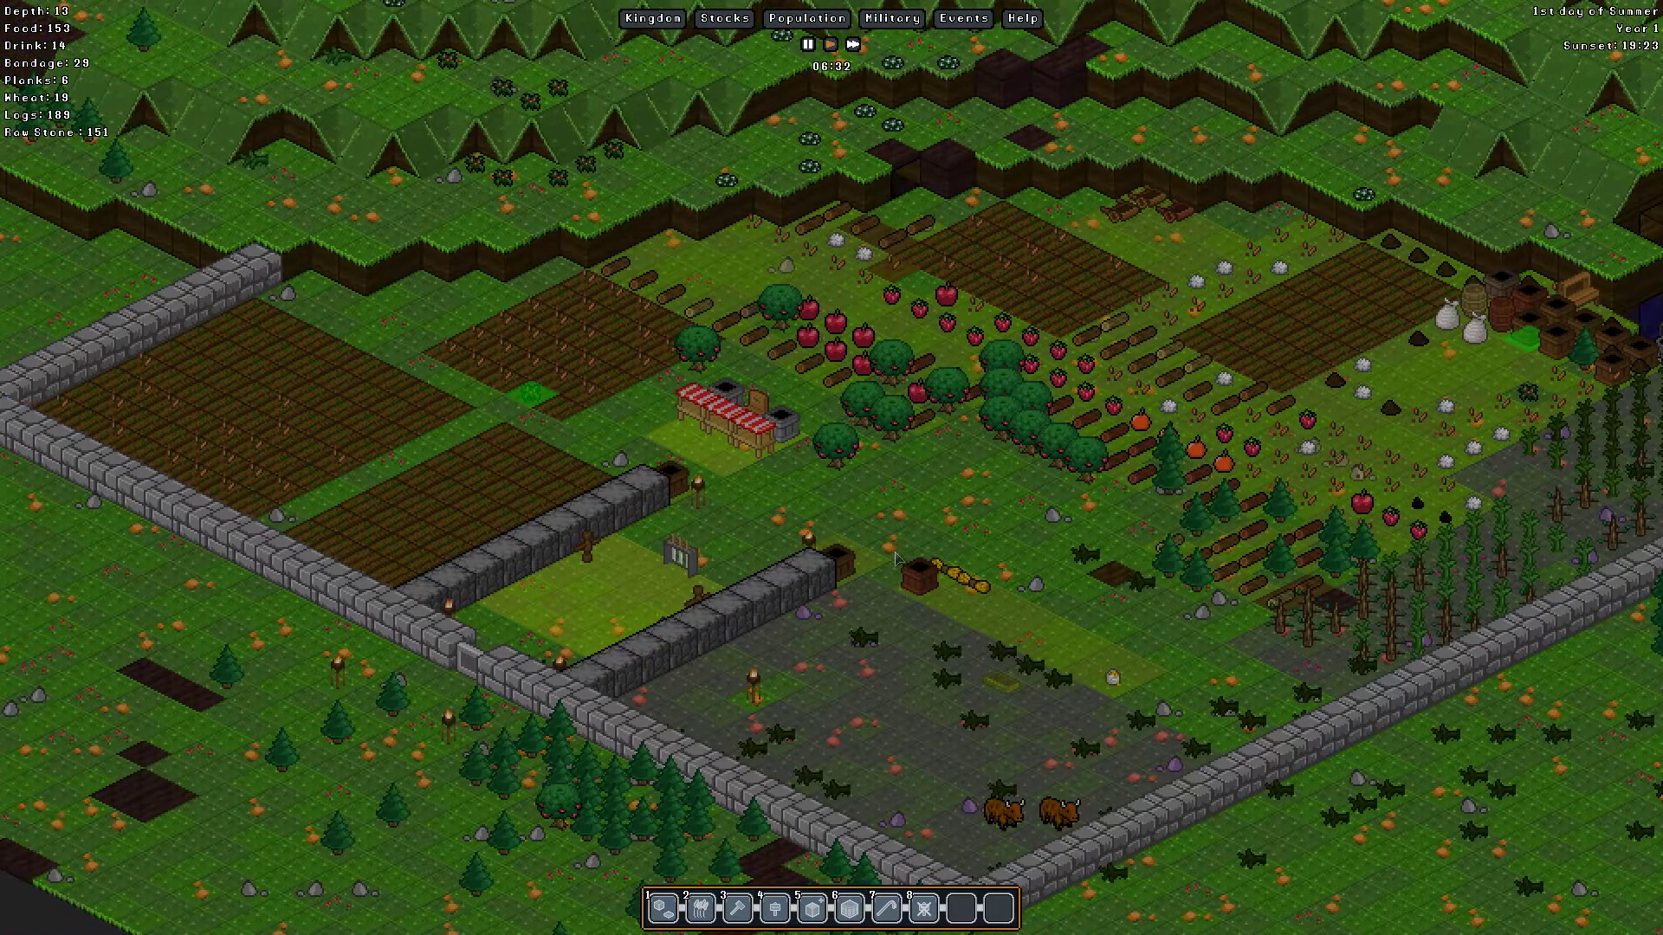
key(a)
key(a)
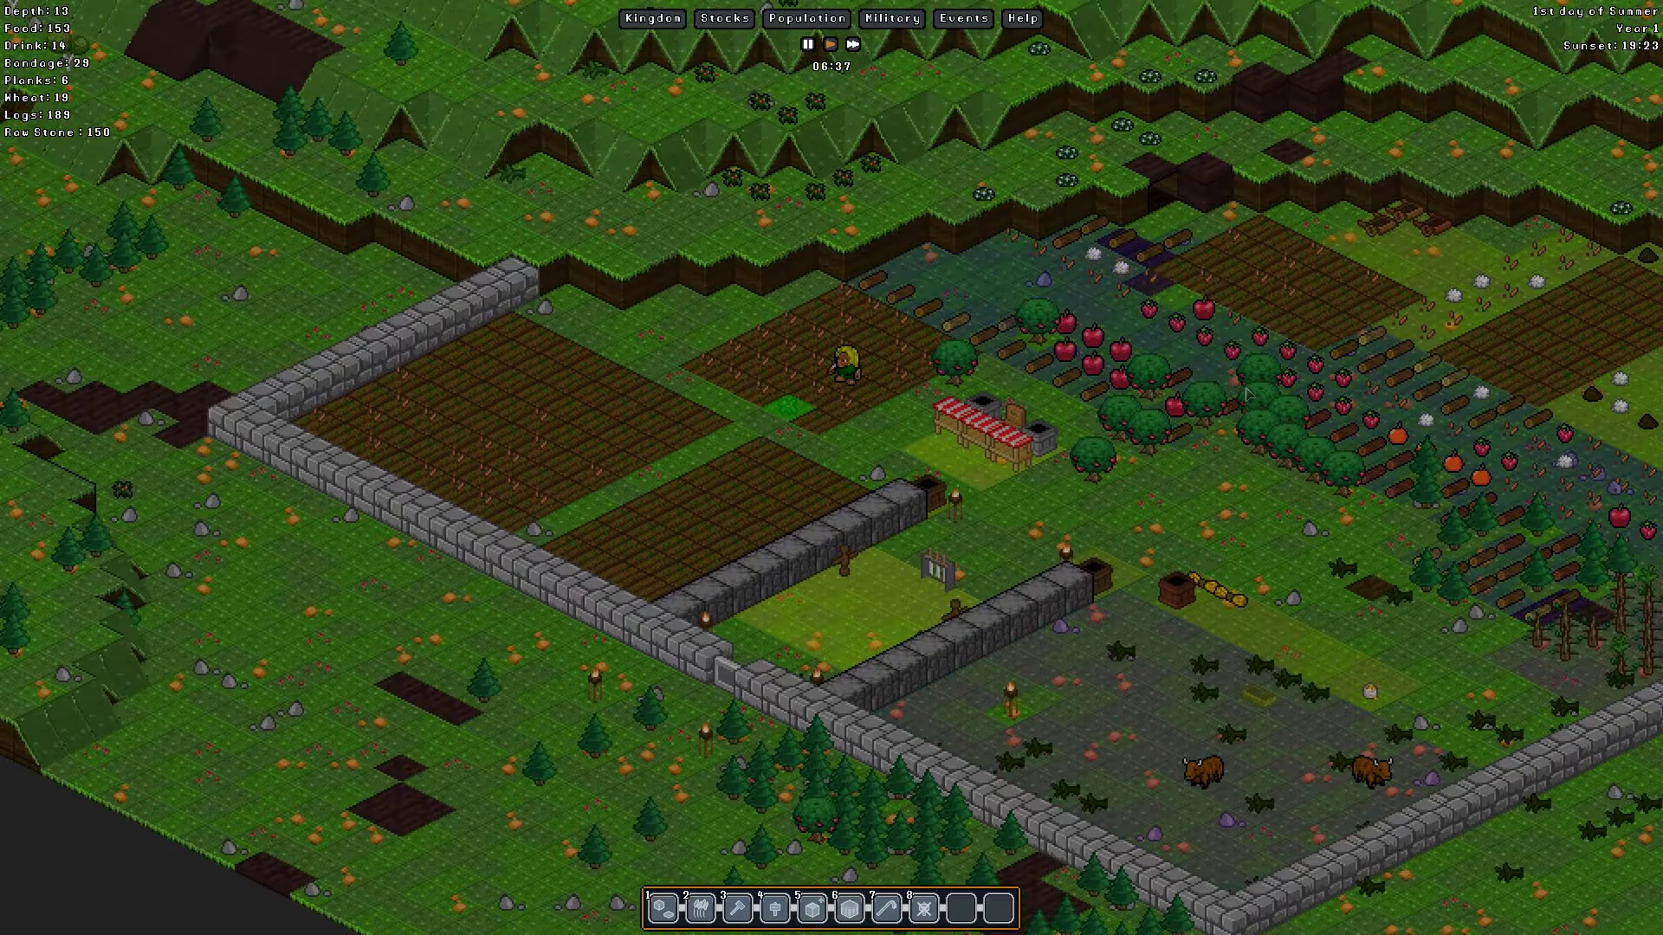
scroll(831, 469, down, 2)
scroll(832, 468, up, 4)
scroll(831, 468, up, 4)
scroll(832, 468, down, 1)
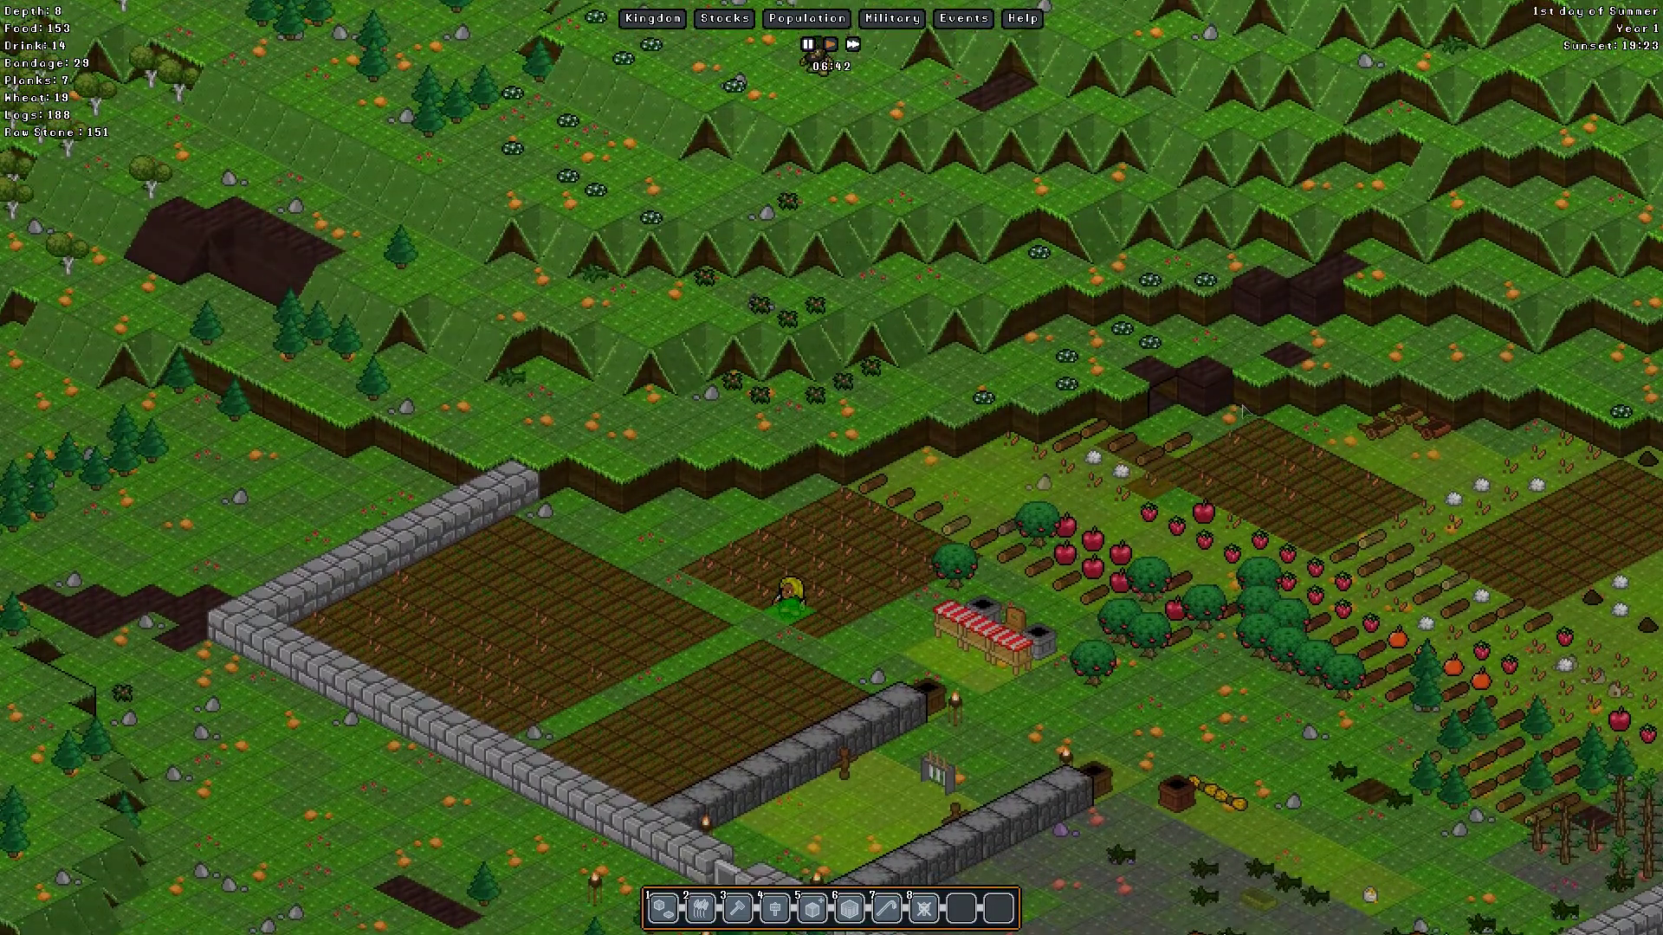
scroll(832, 467, up, 1)
scroll(832, 469, up, 1)
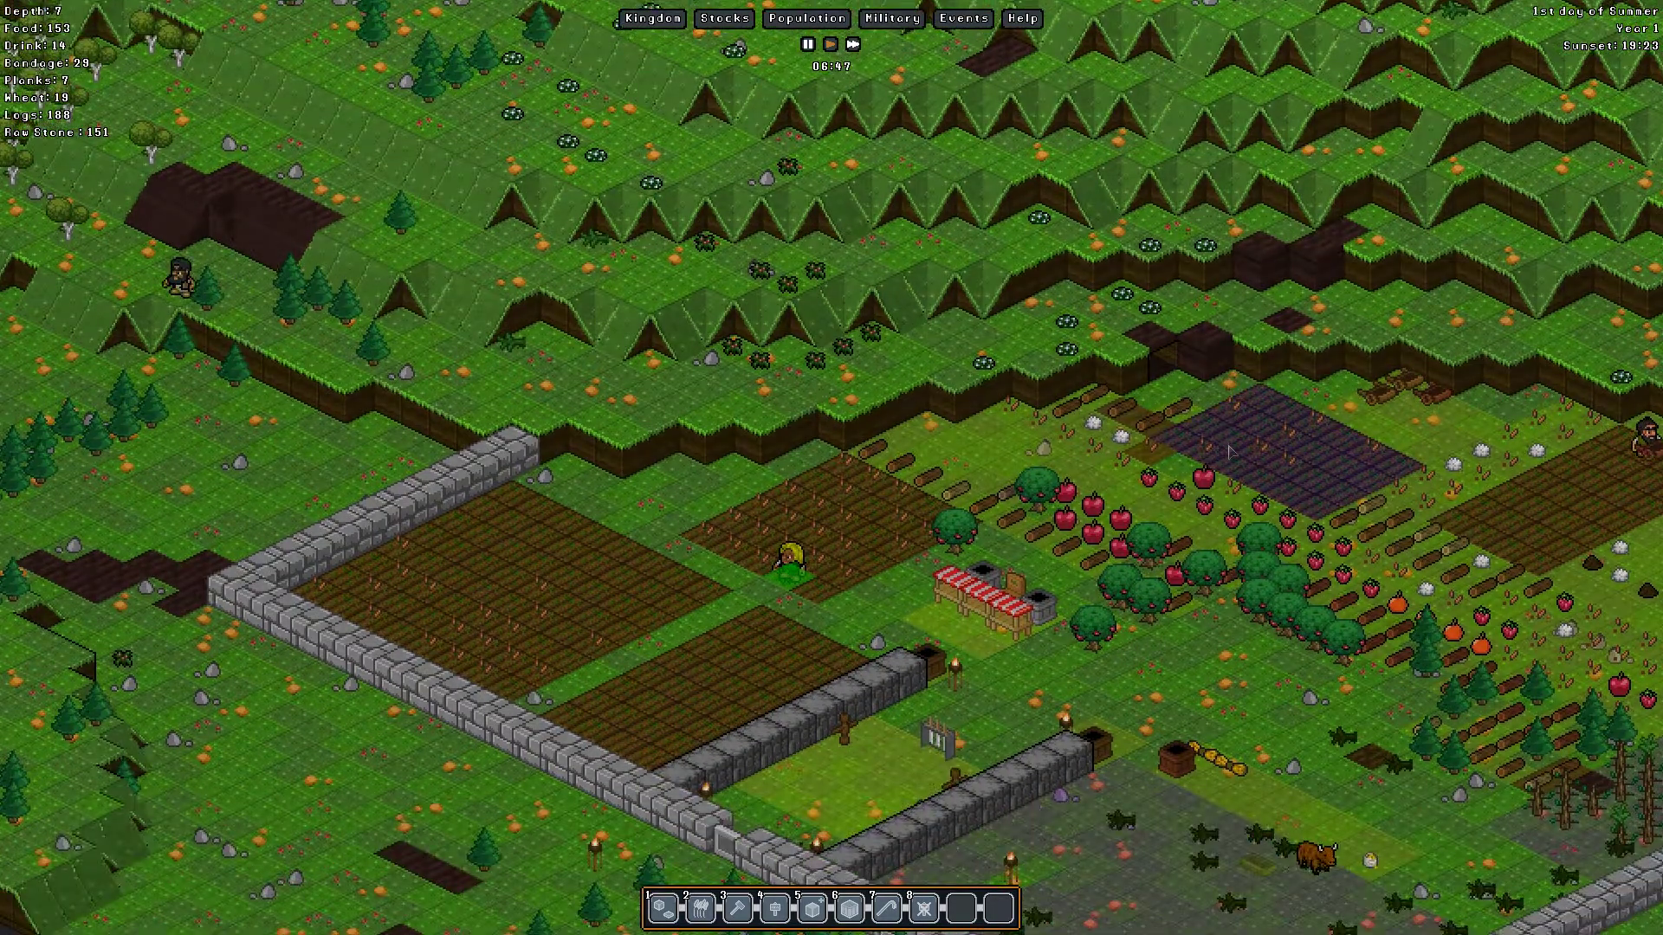
scroll(831, 467, up, 1)
scroll(831, 469, up, 1)
scroll(832, 468, up, 1)
scroll(831, 467, up, 2)
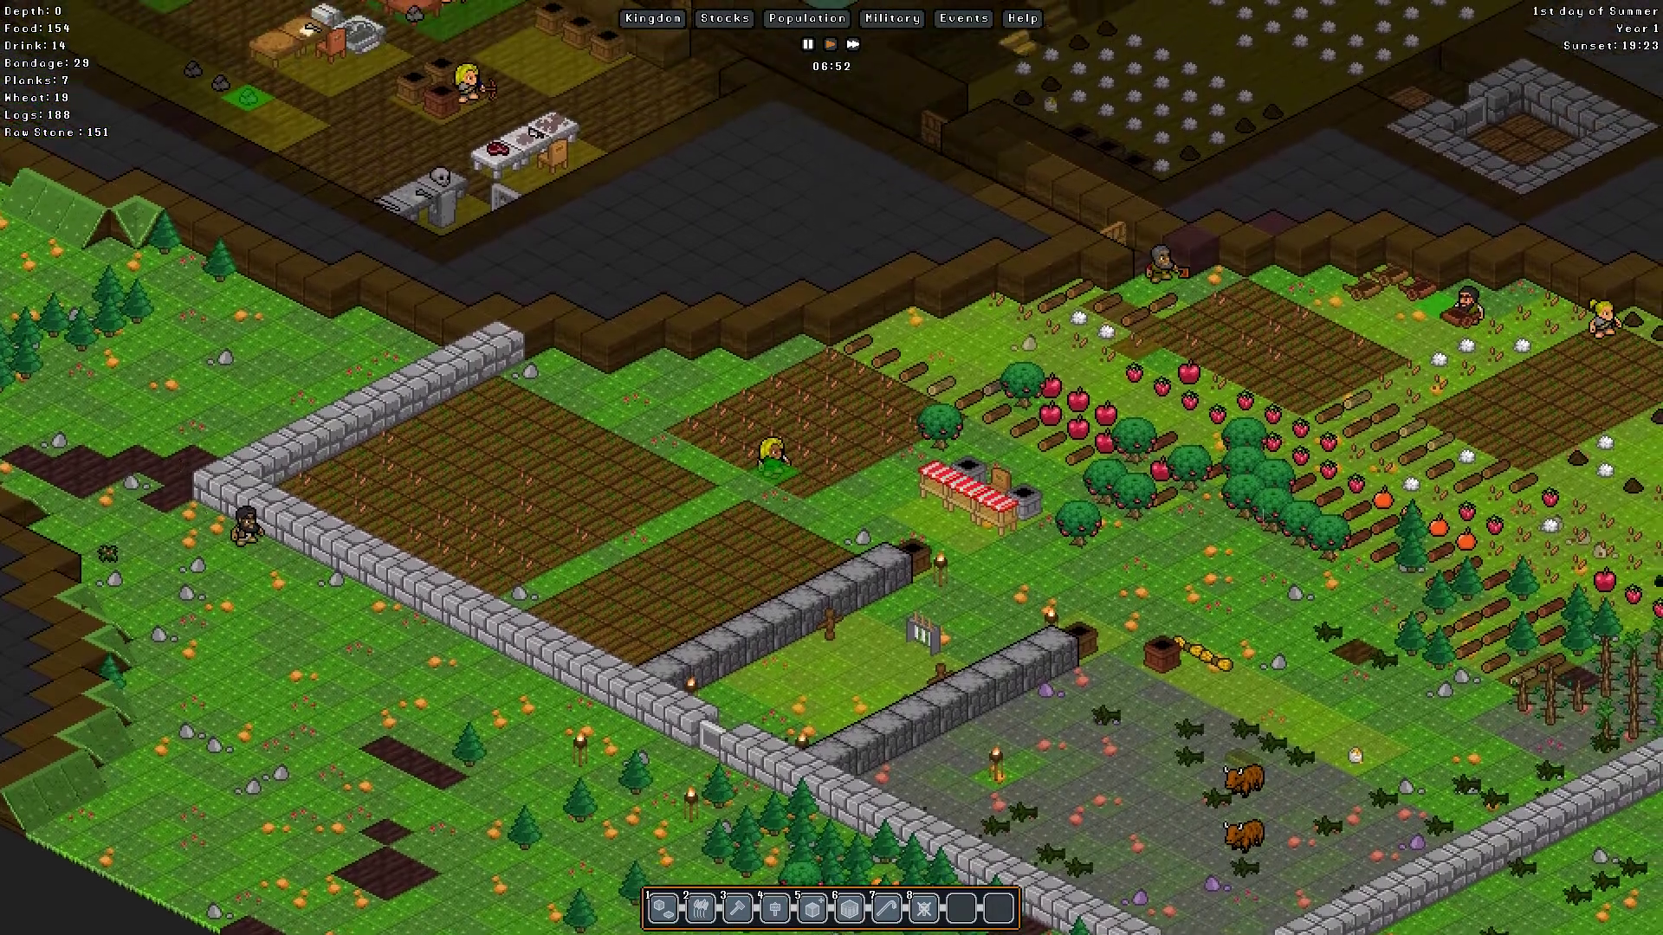
scroll(832, 469, up, 1)
key(s)
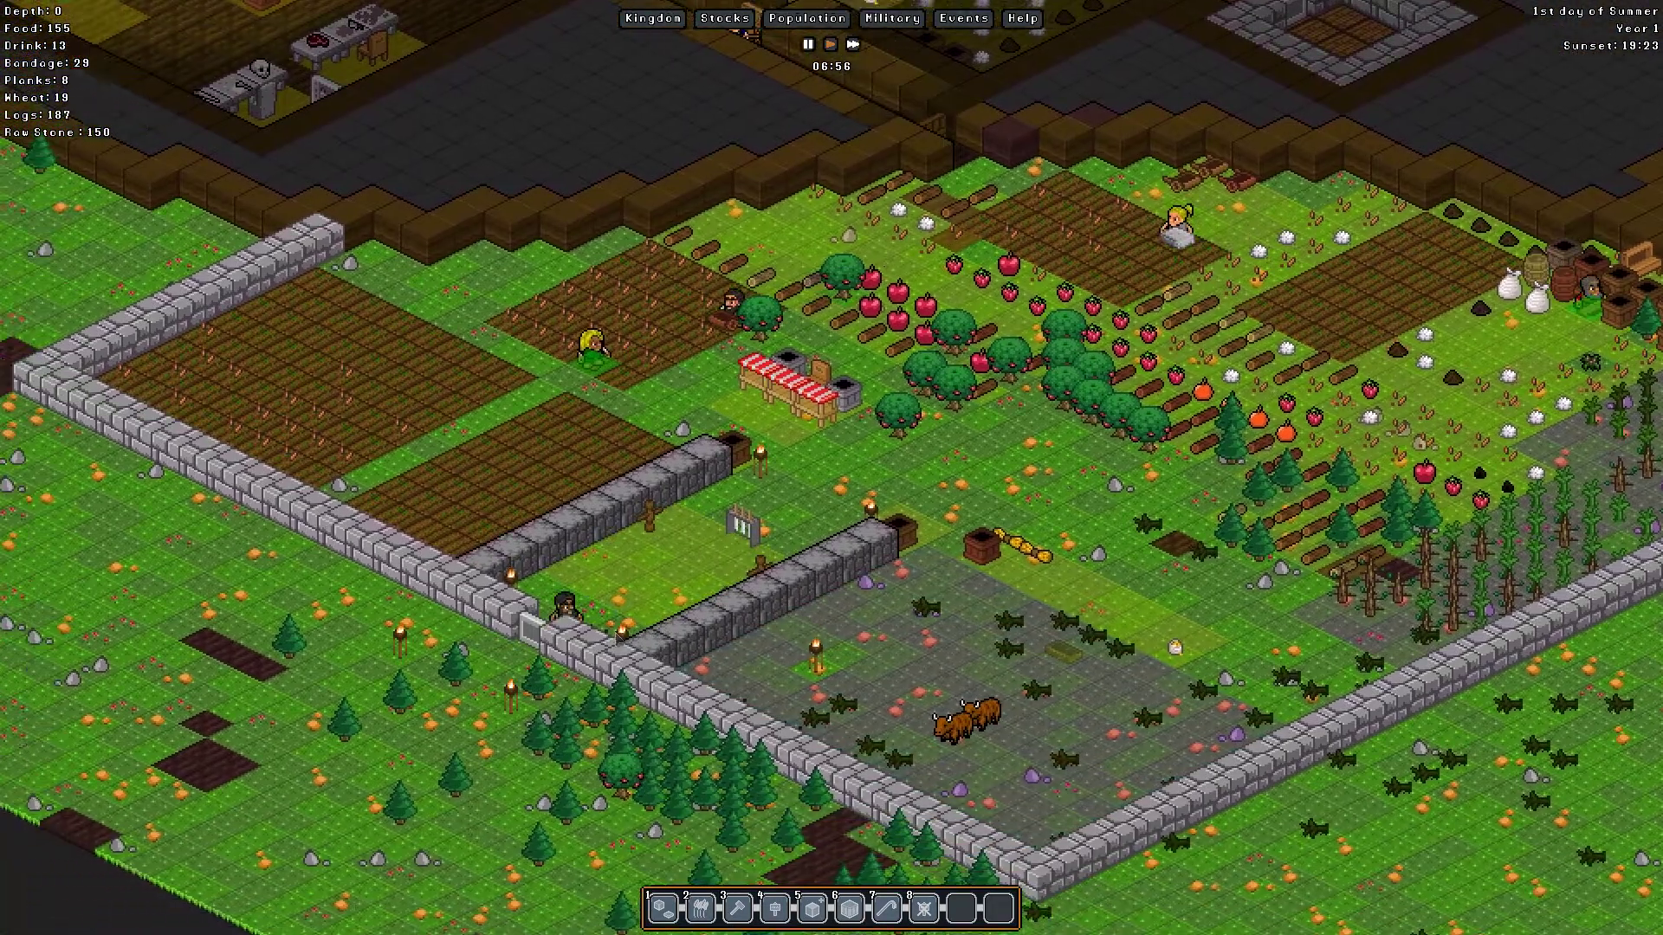
key(a)
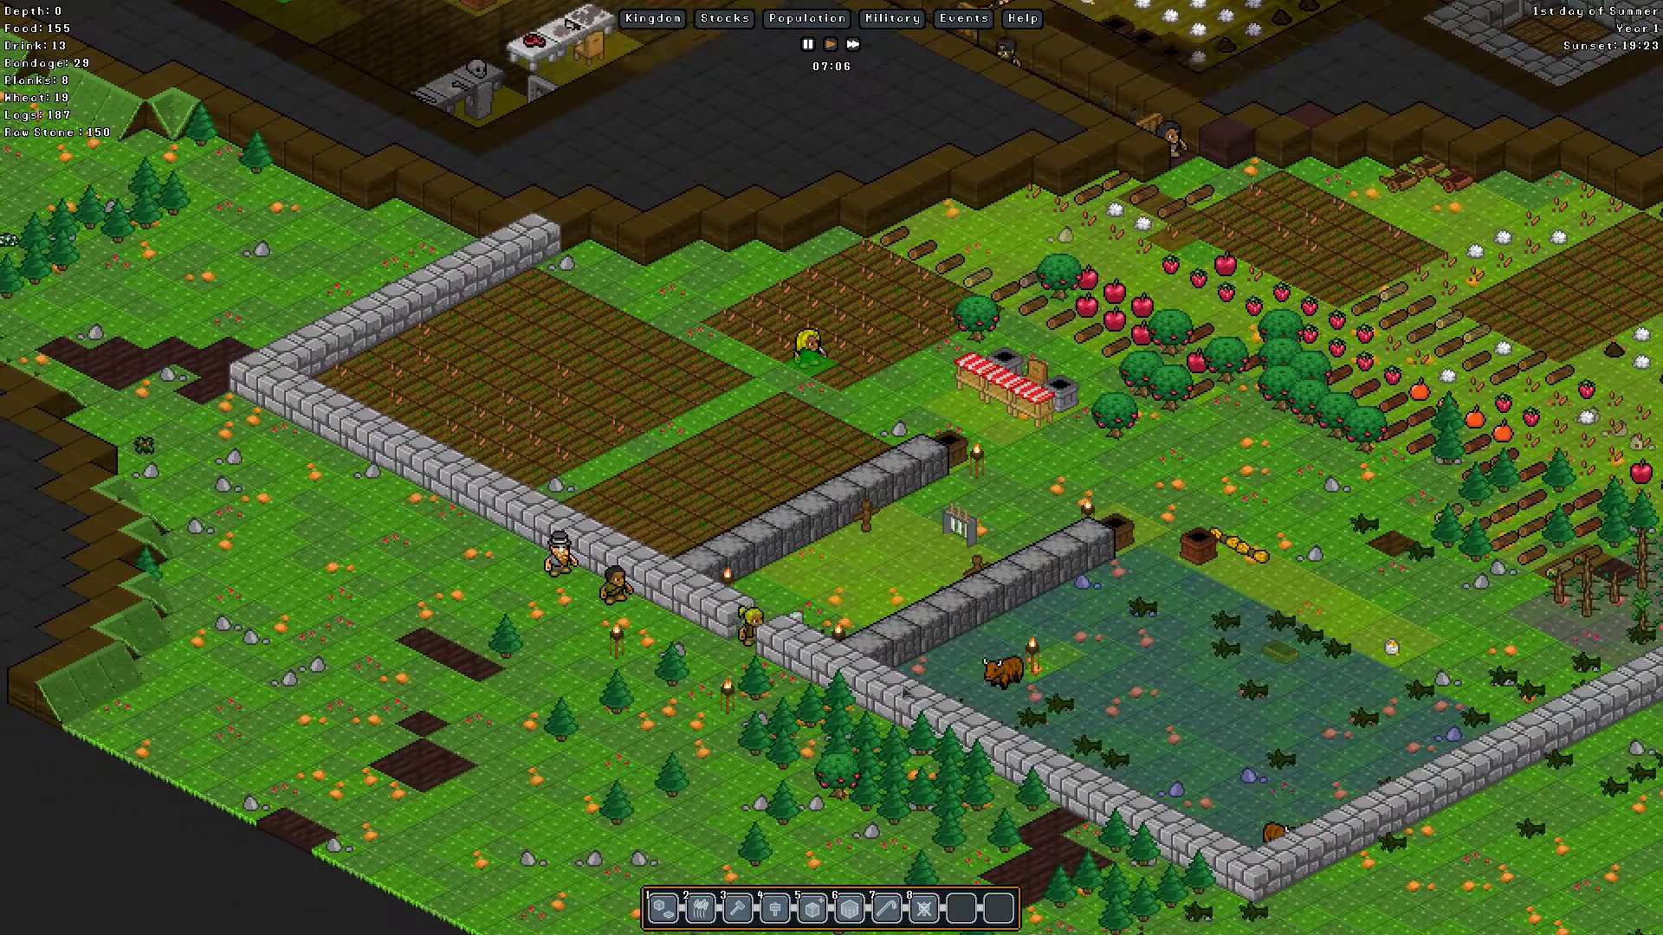
key(d)
key(w)
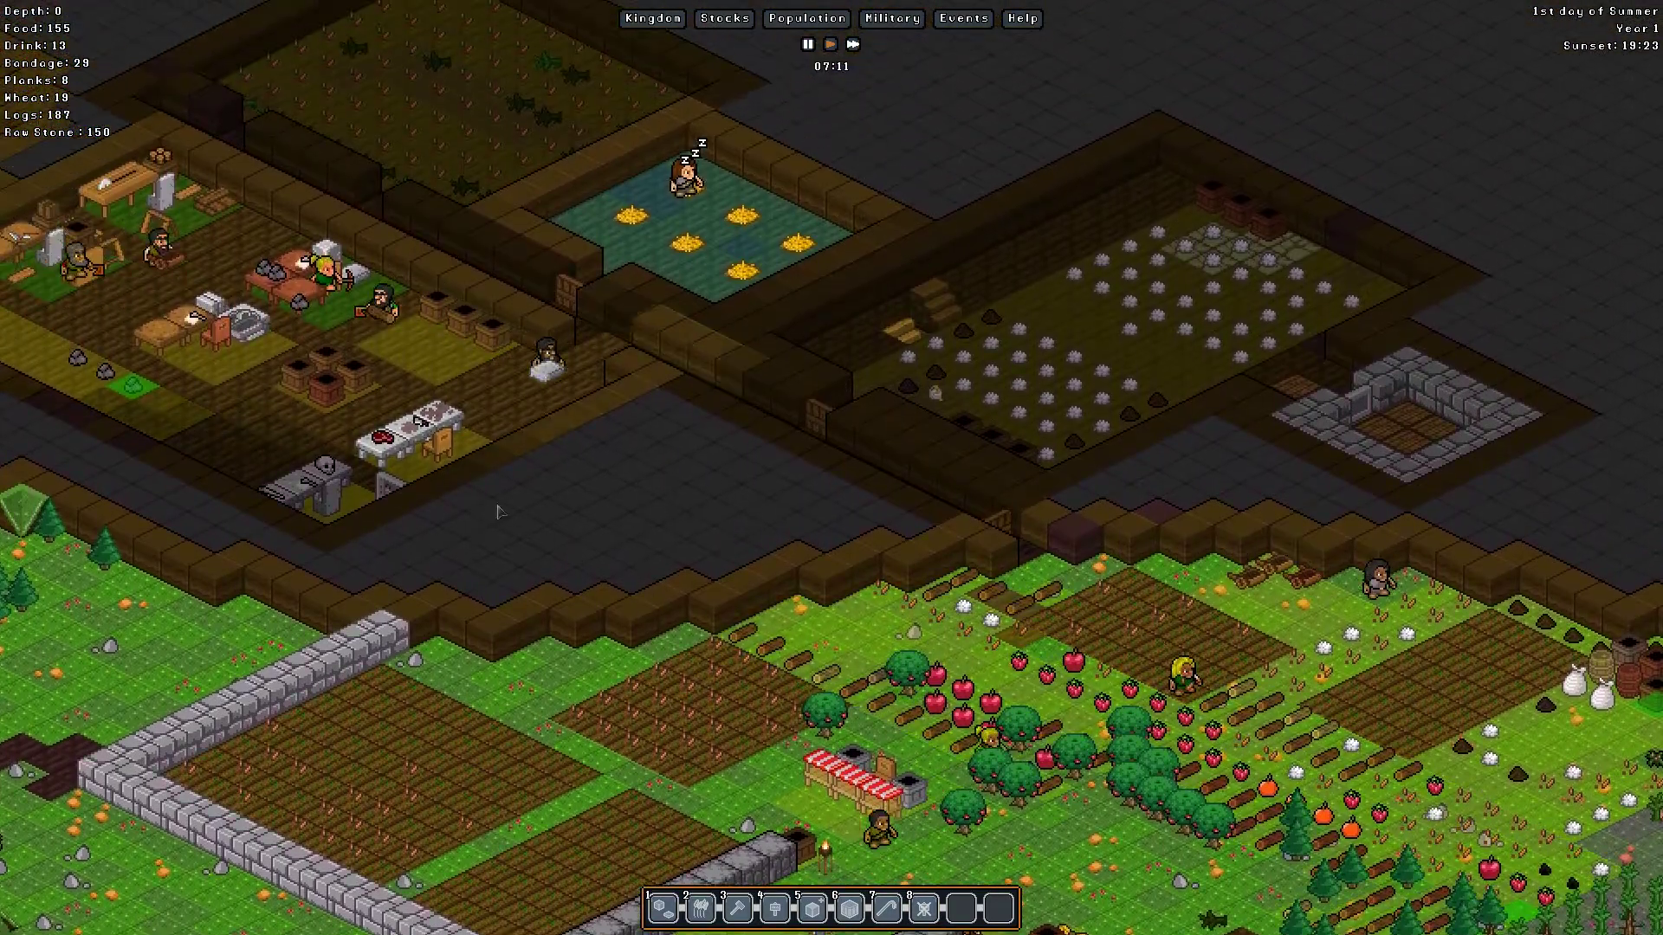
key(a)
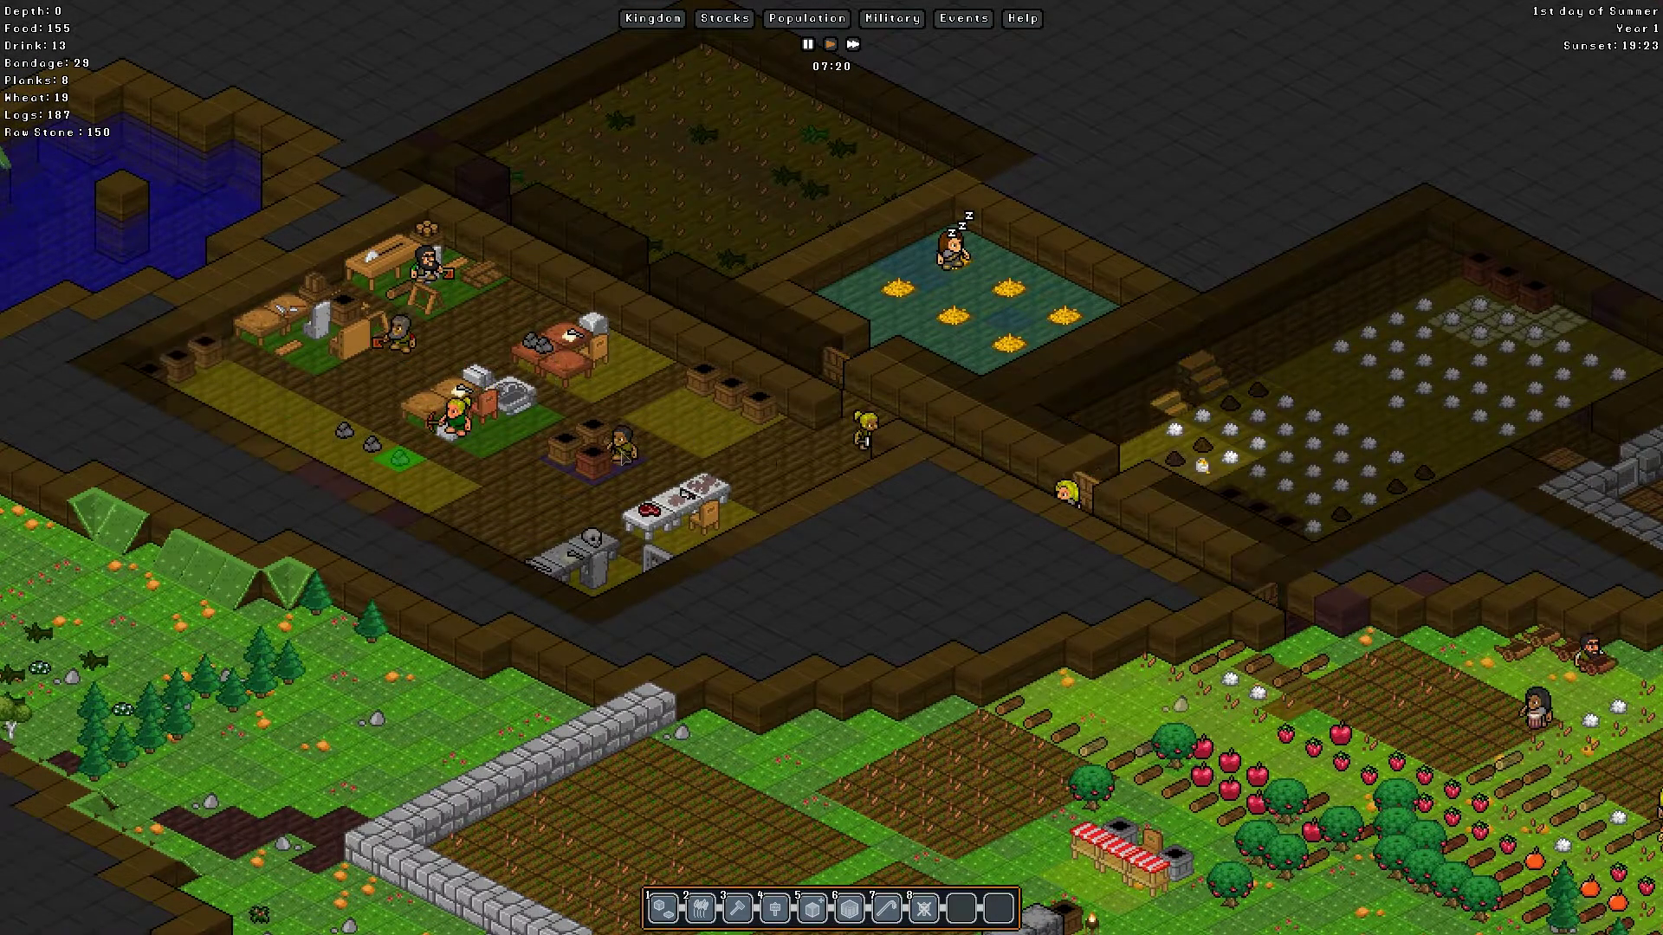
key(s)
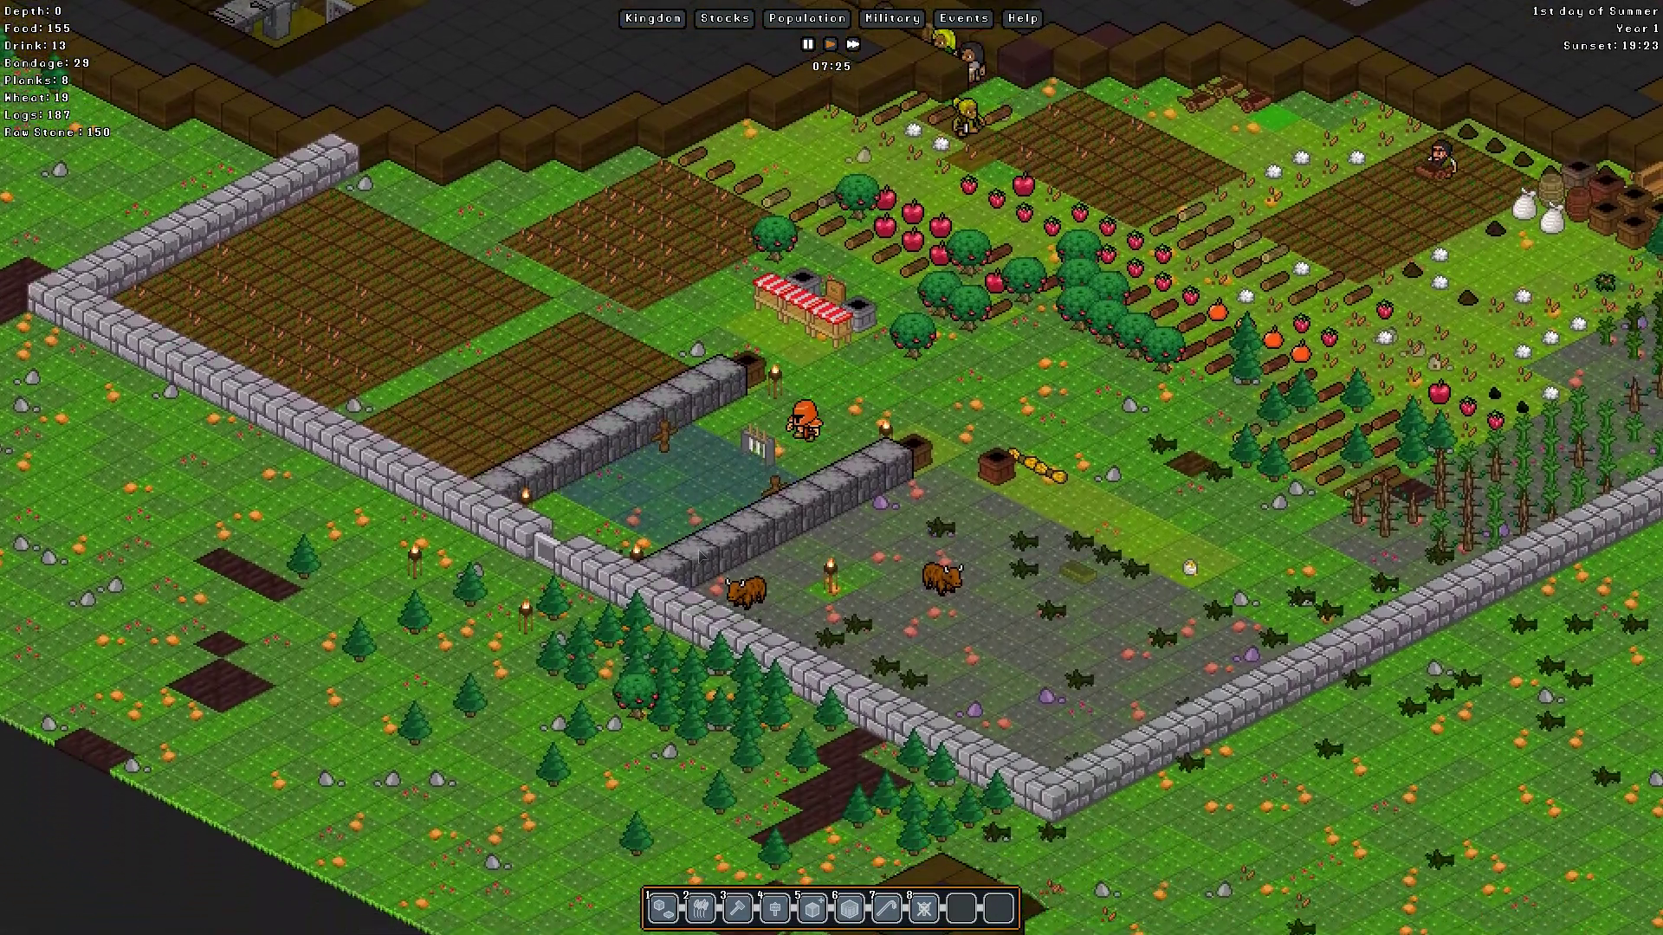
key(a)
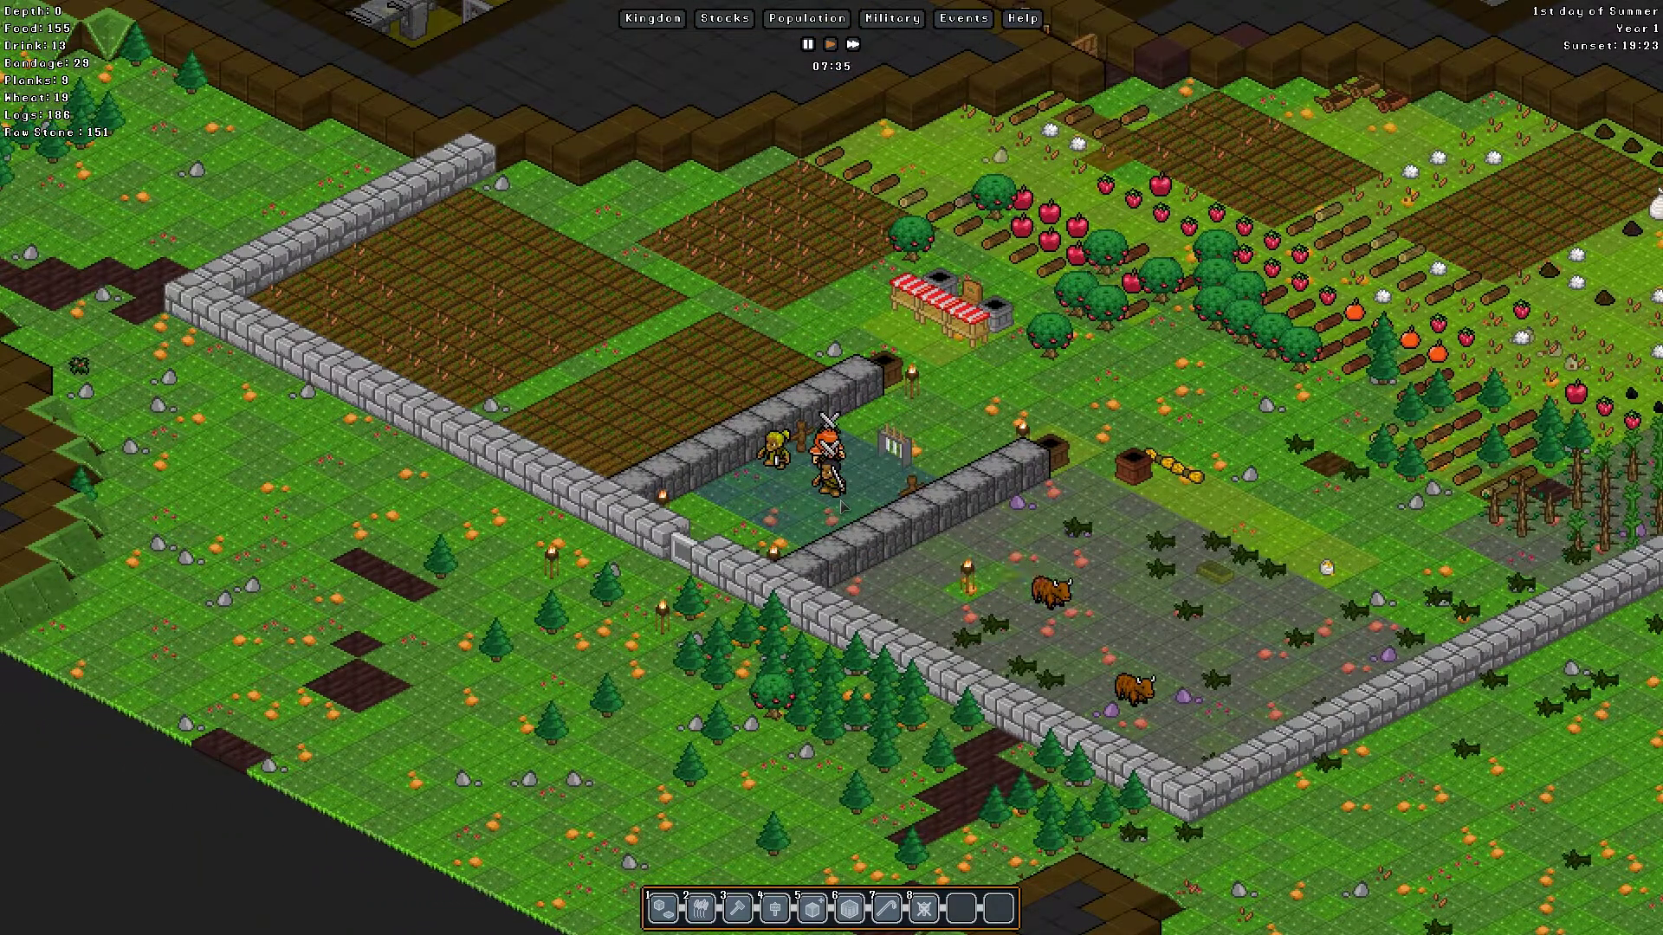
click(1421, 367)
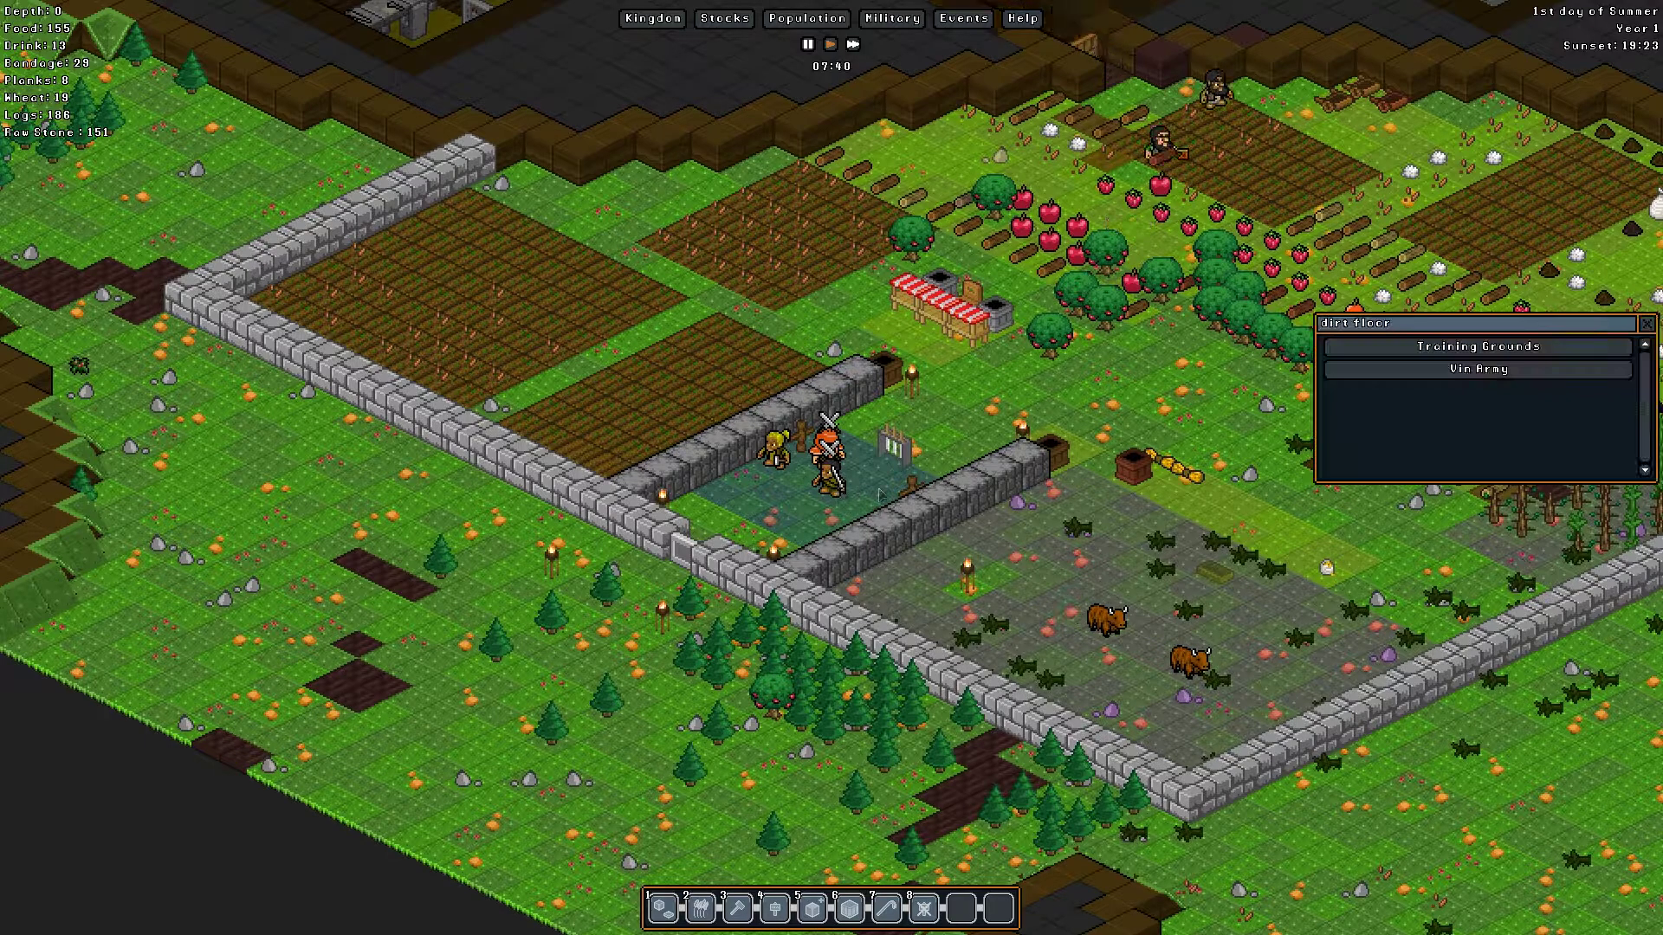
Step: Open Vin Gnomad's unit window, check his attributes and combat skills, then close it
click(1420, 367)
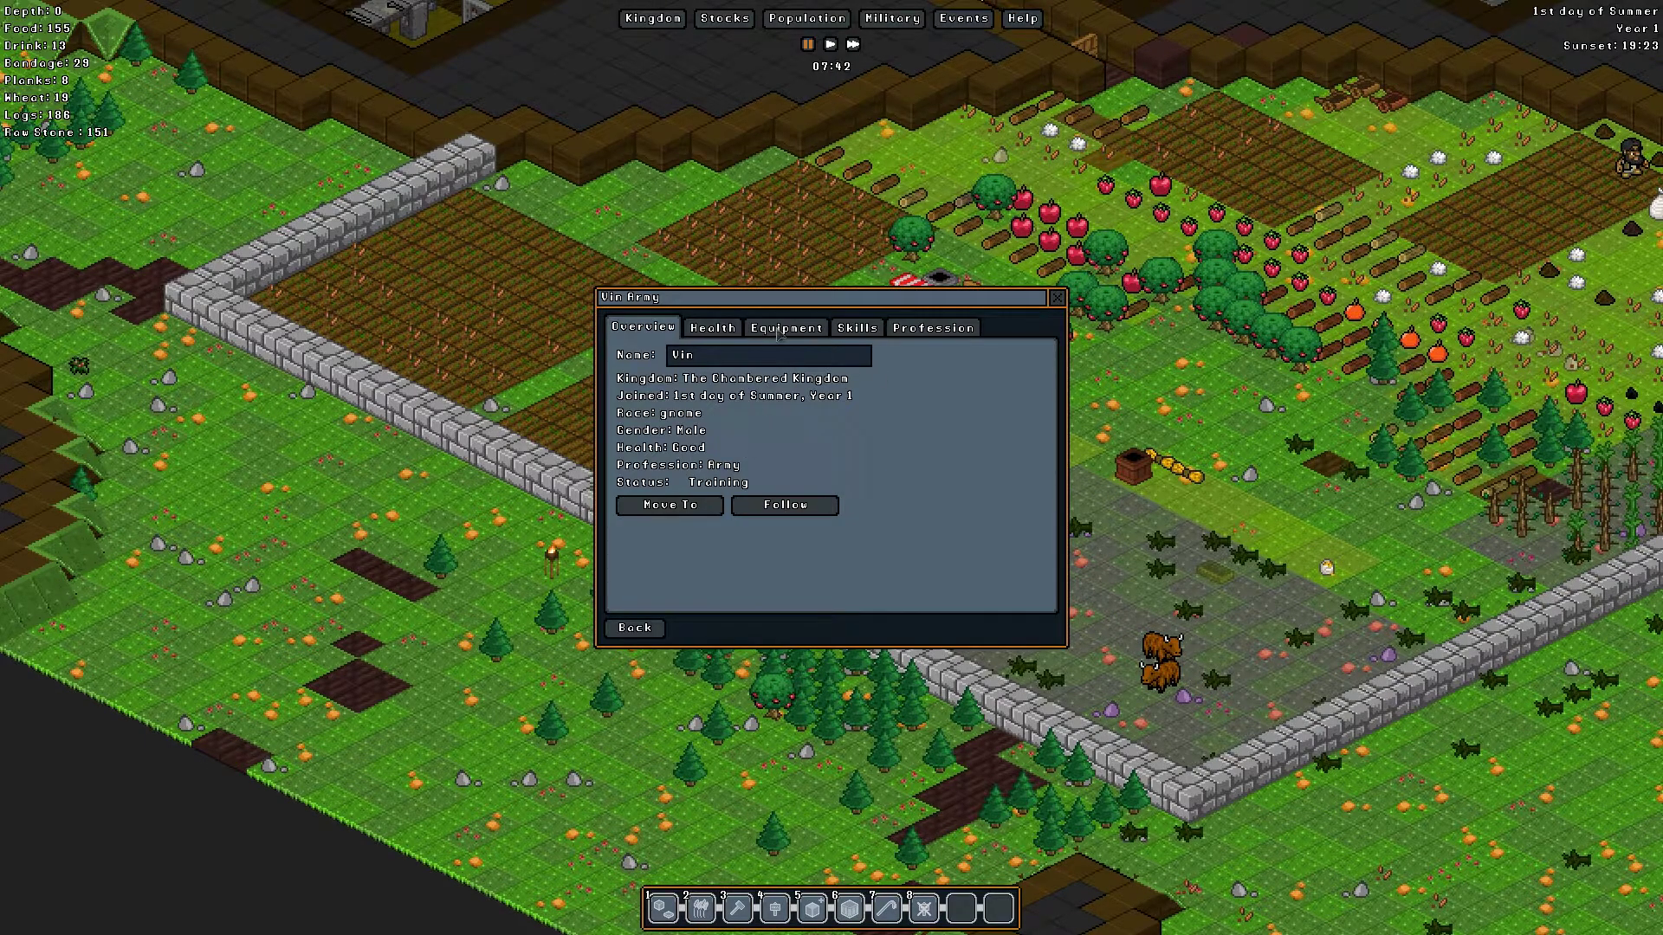
click(847, 331)
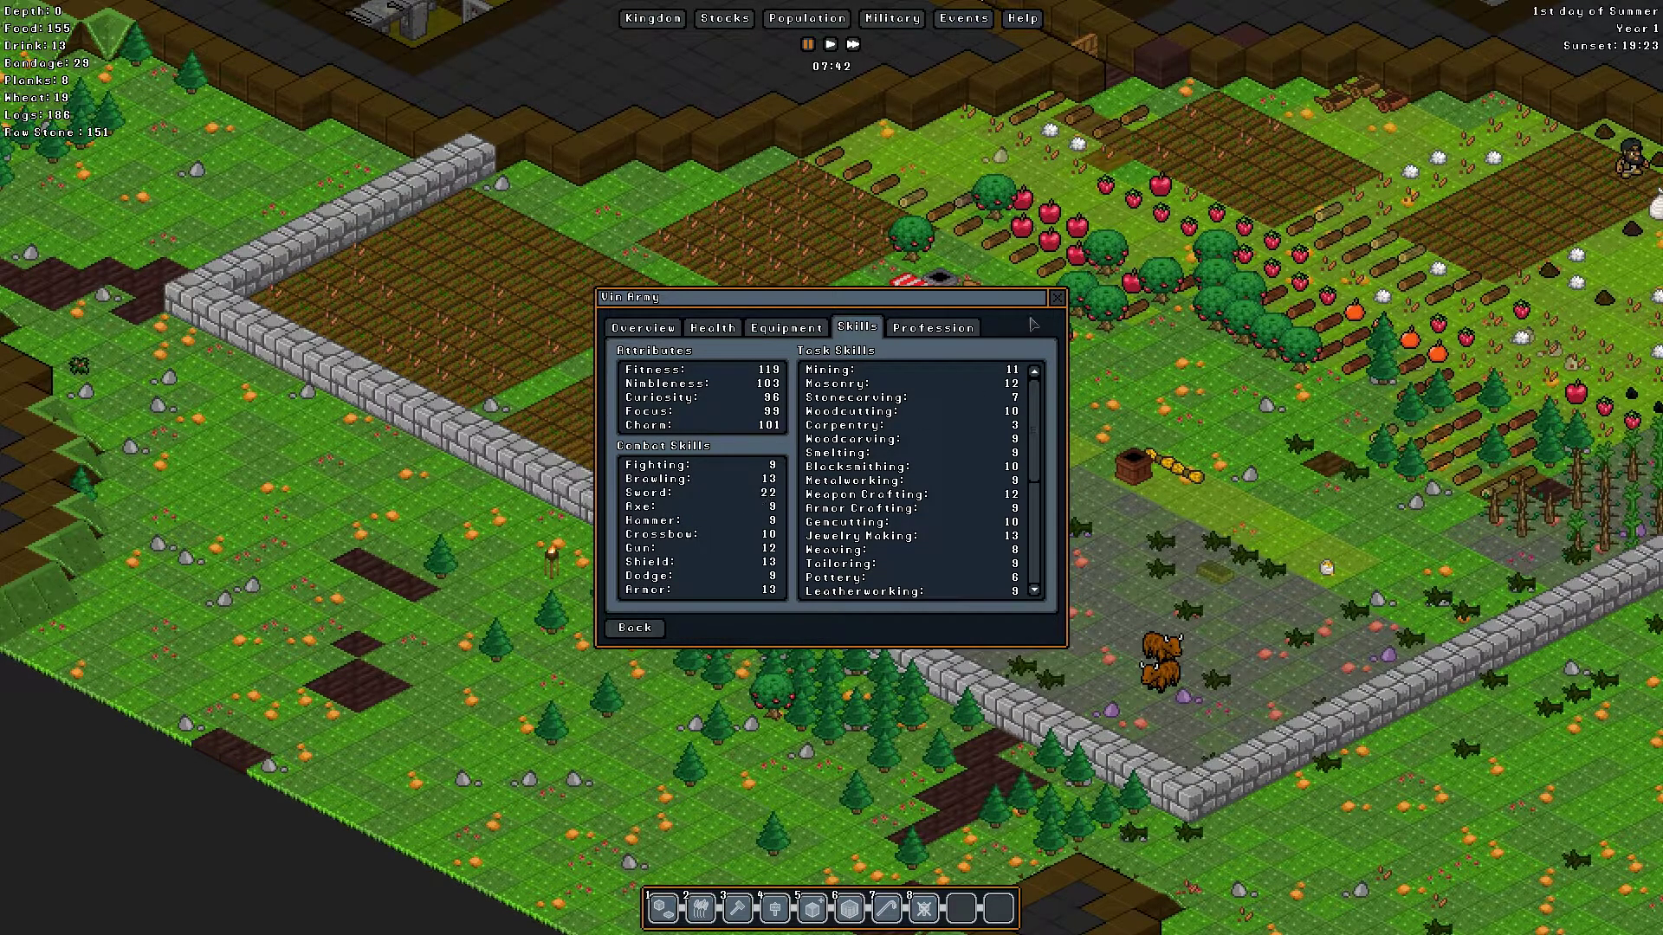
click(1060, 299)
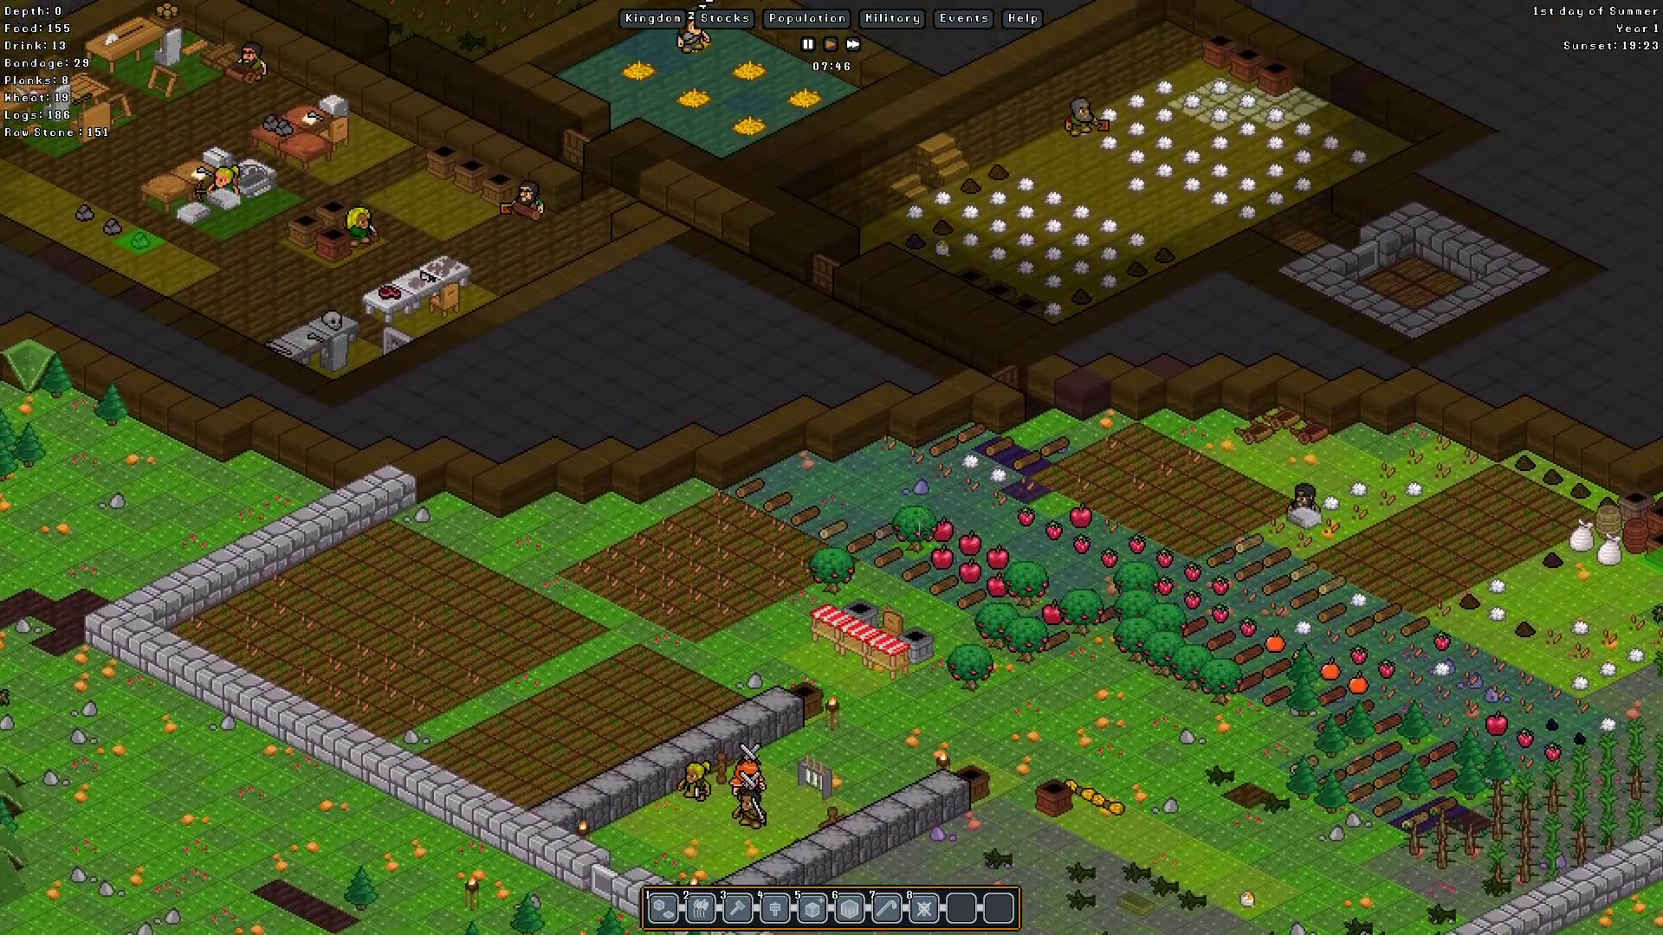
scroll(702, 2, down, 2)
scroll(969, 583, up, 2)
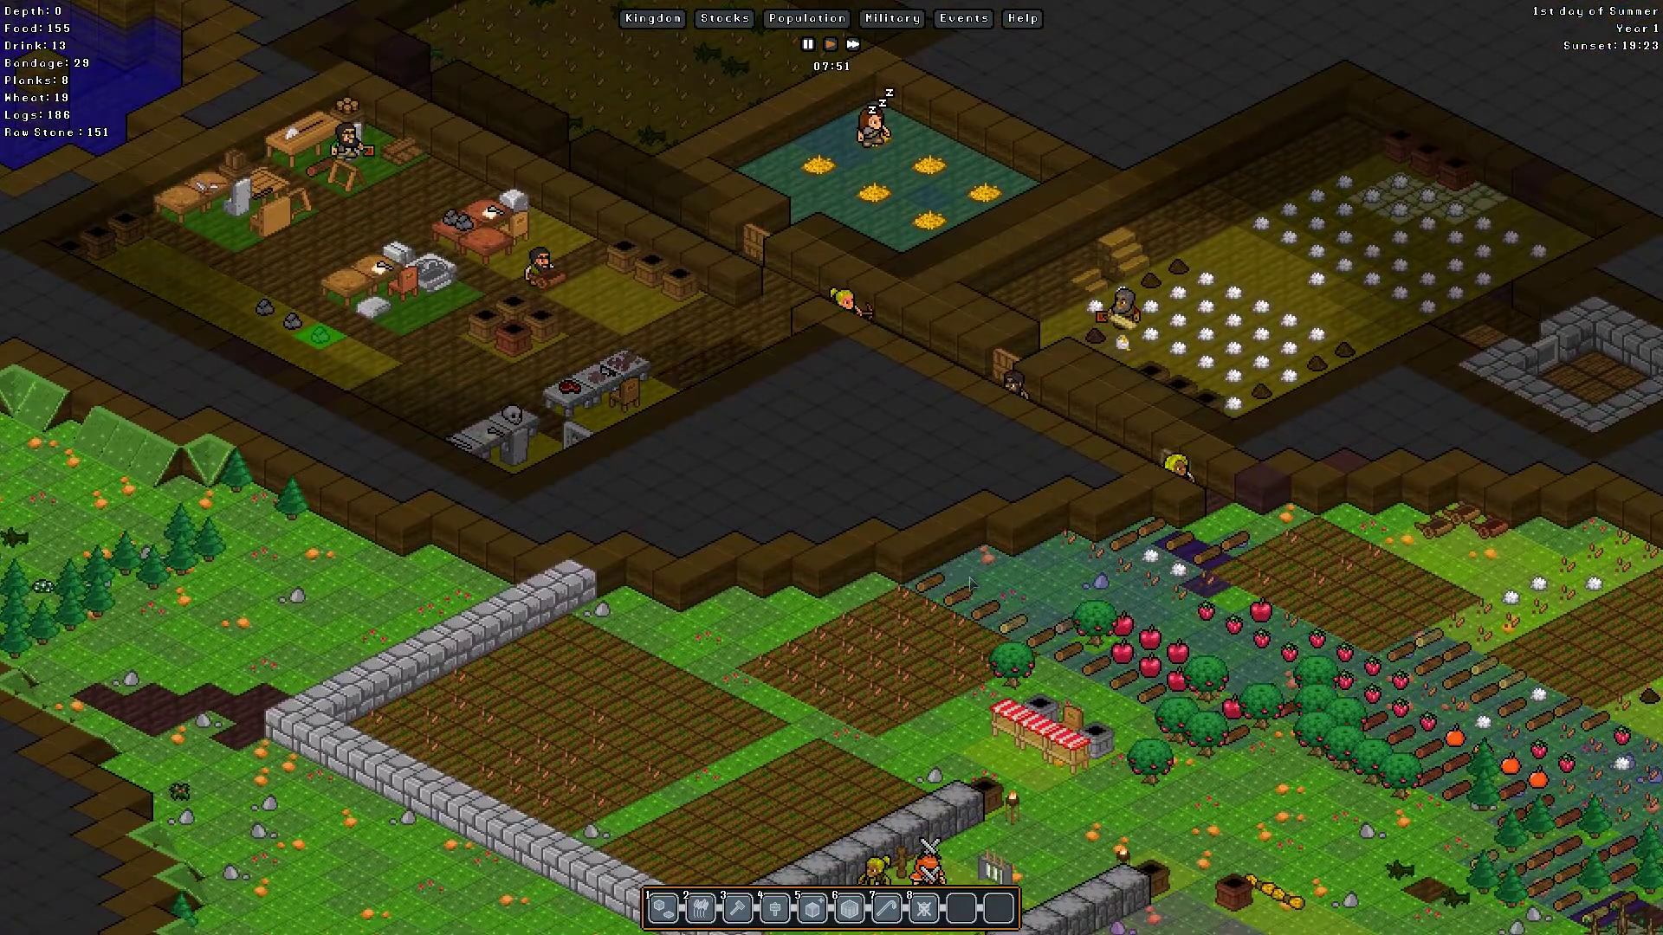
Step: Tour the underground levels, down to the deeper log-walled level, then back to the surface
key(Up)
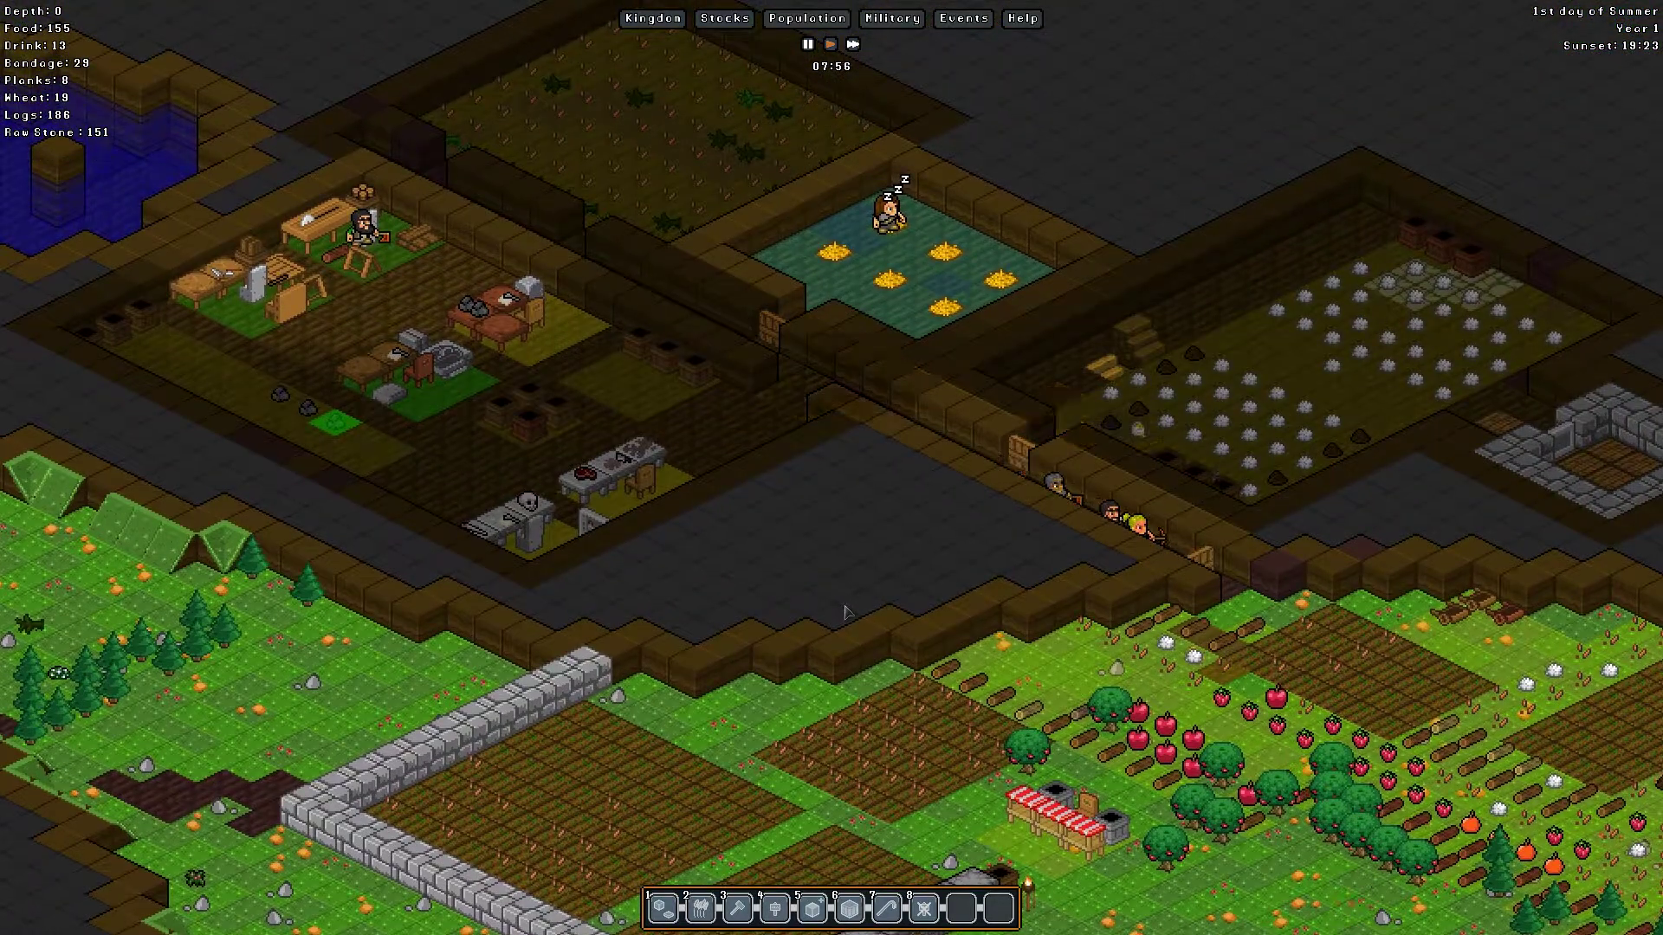
scroll(845, 611, down, 1)
key(Right)
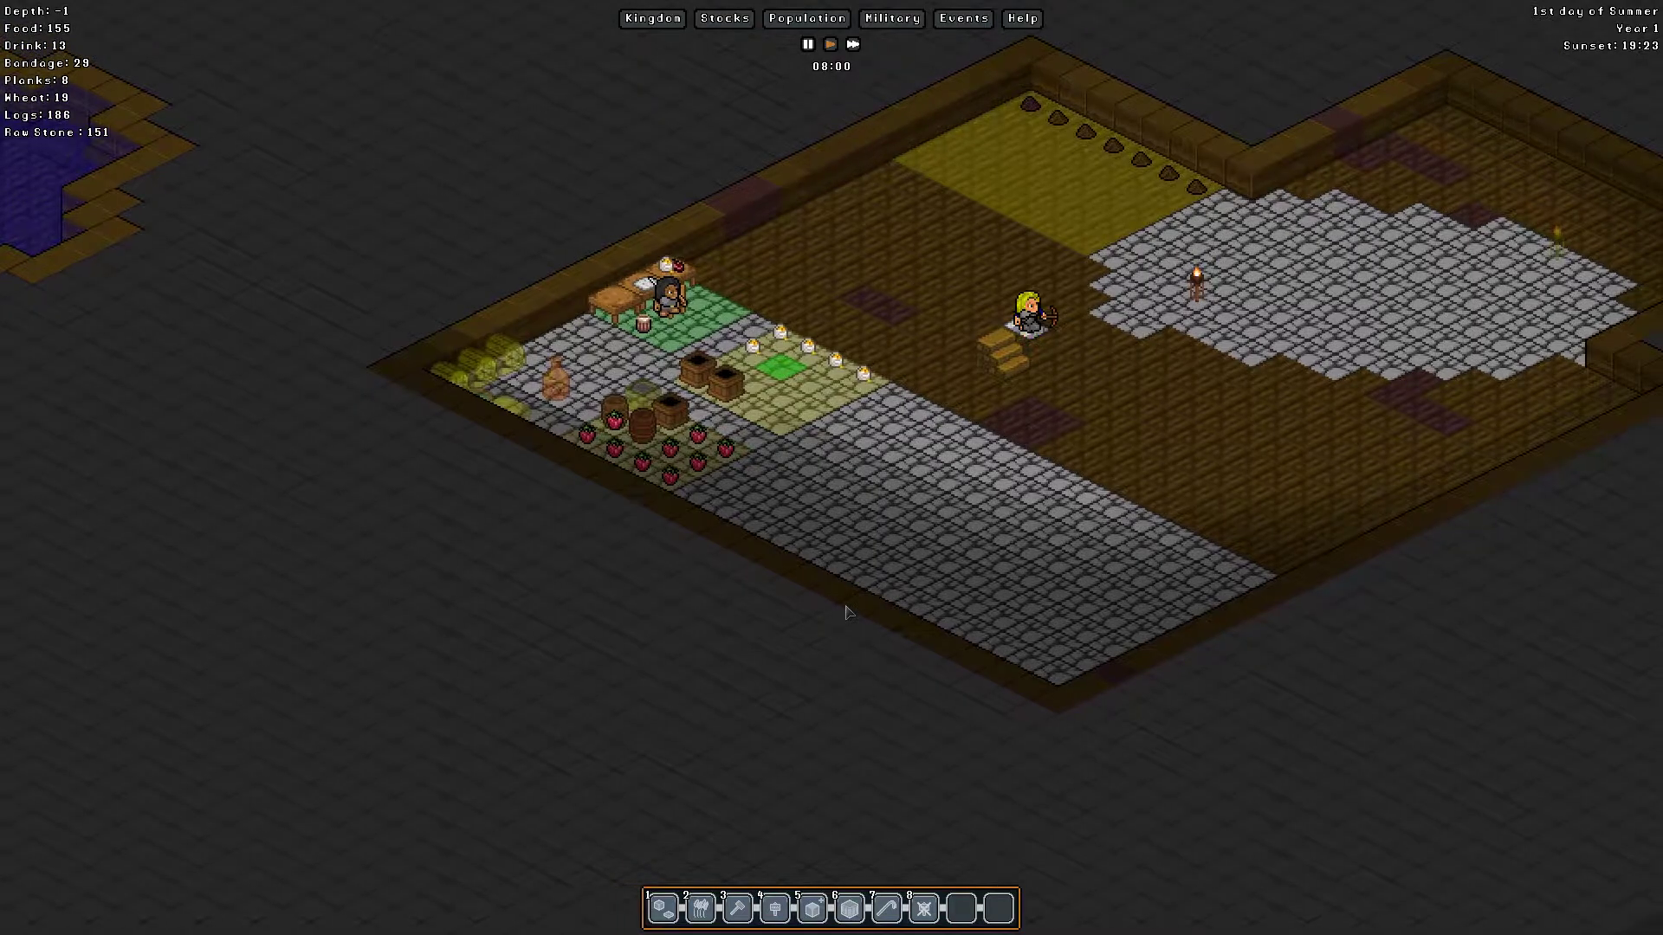
scroll(845, 610, down, 1)
key(Right)
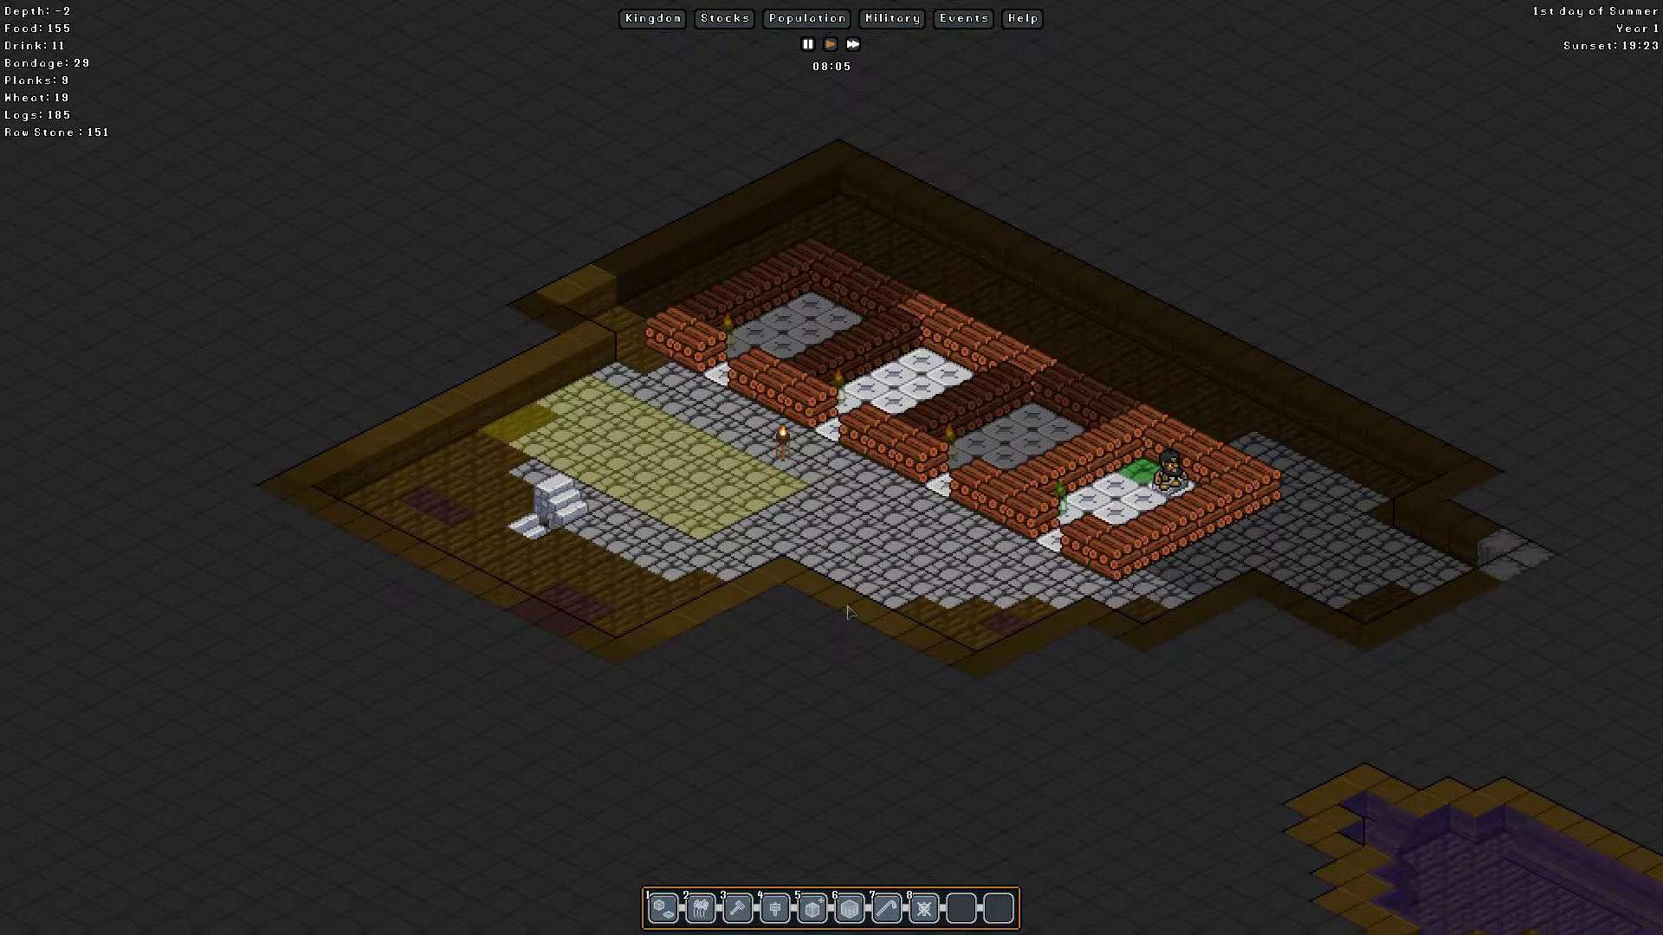
key(Down)
key(Up)
key(Up)
scroll(846, 610, up, 1)
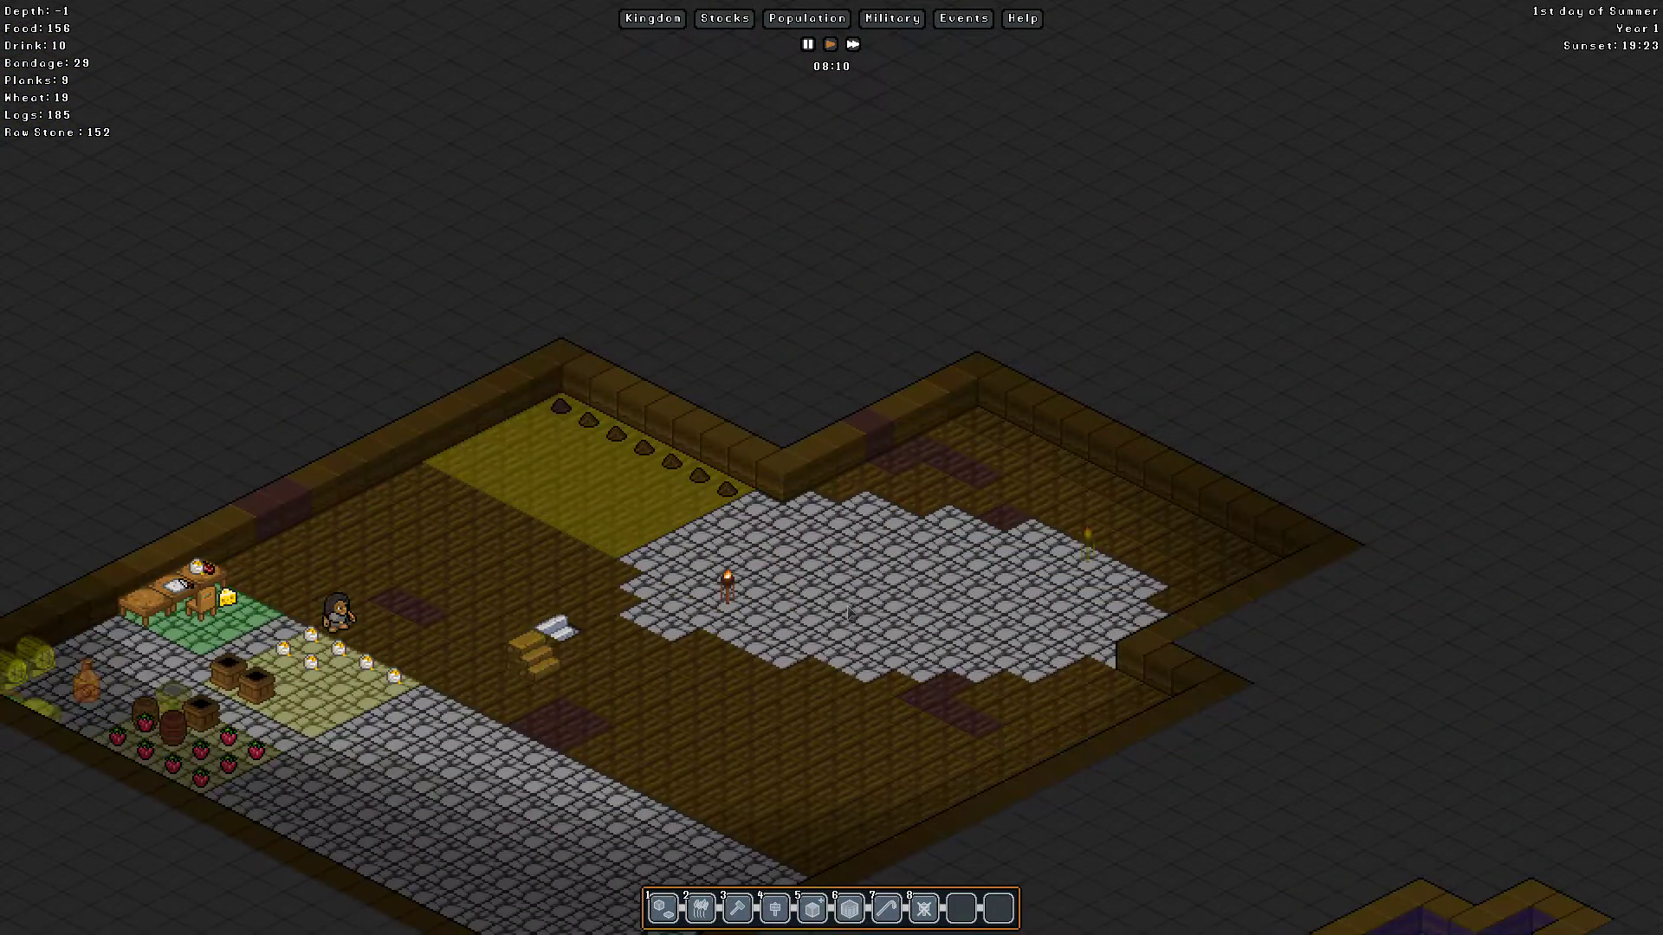
key(Down)
key(Left)
scroll(849, 611, up, 1)
Step: Pan past the surface farms to the pond and workshops, then descend to the distillery site
key(Left)
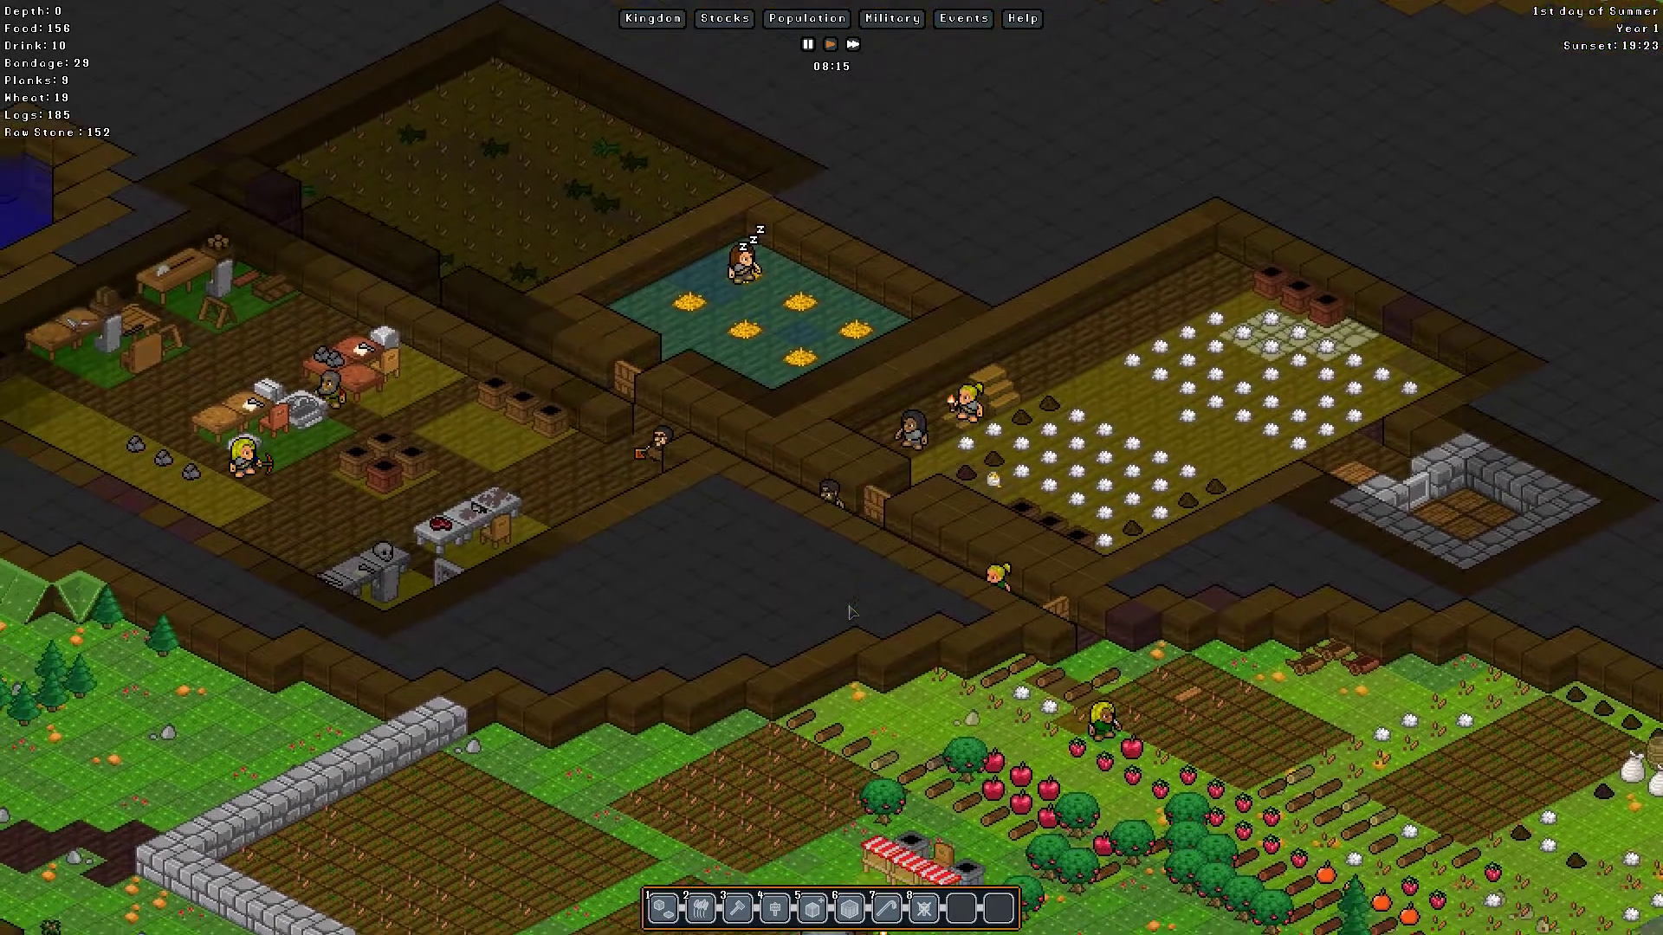
key(Down)
key(Down)
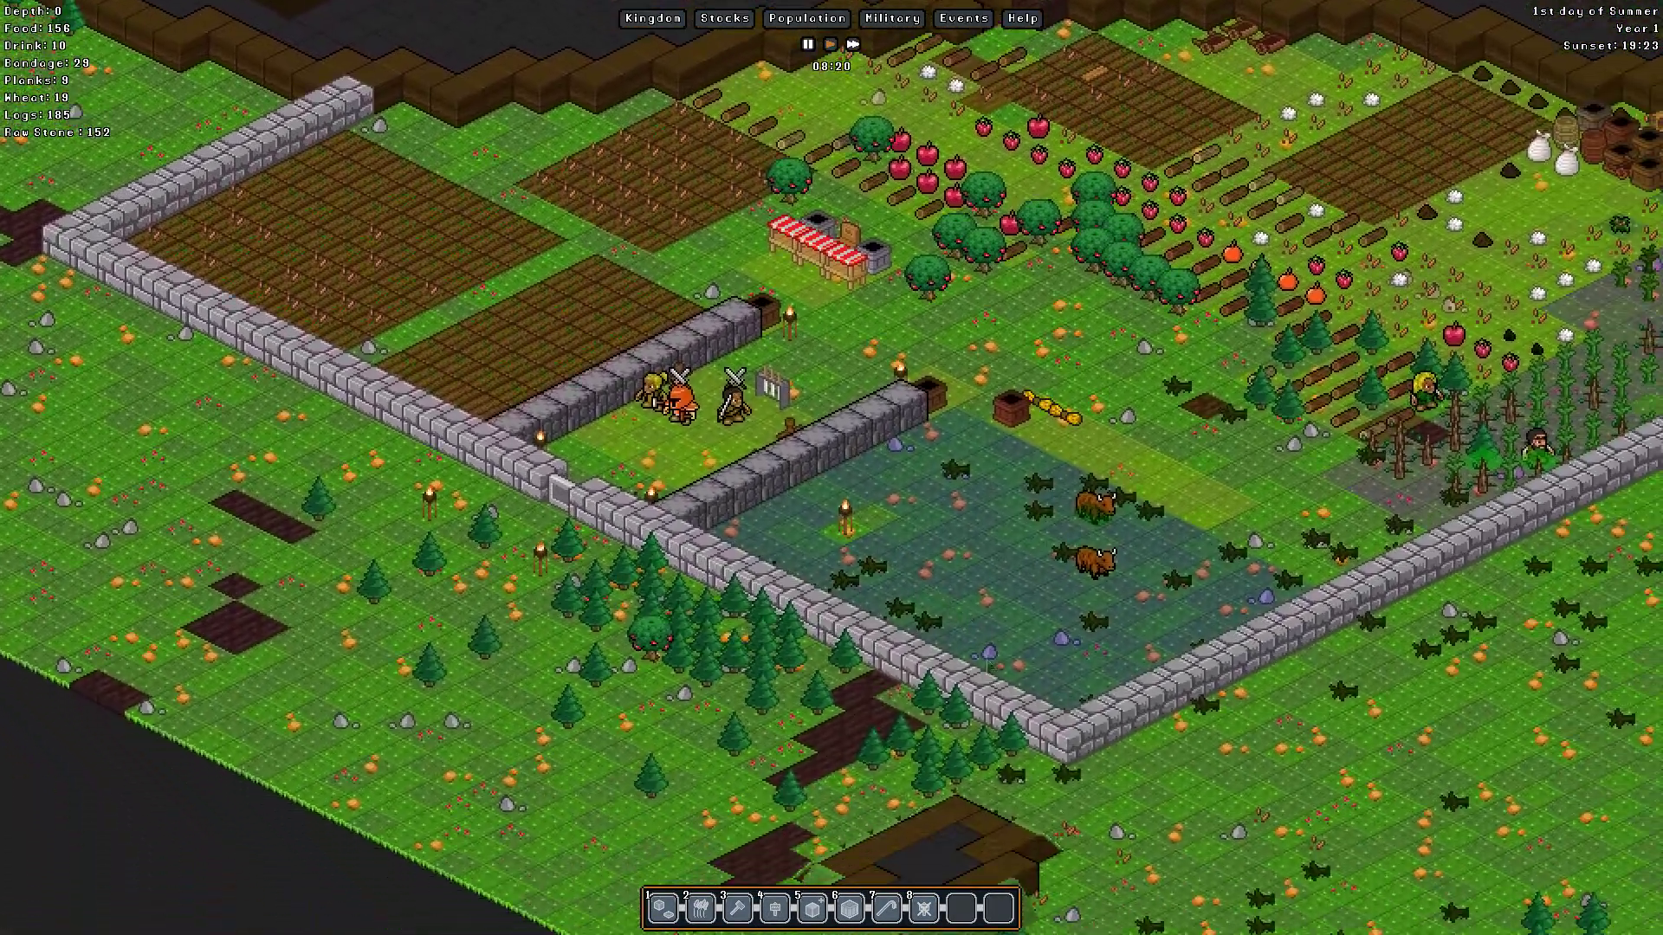
key(Up)
key(Up)
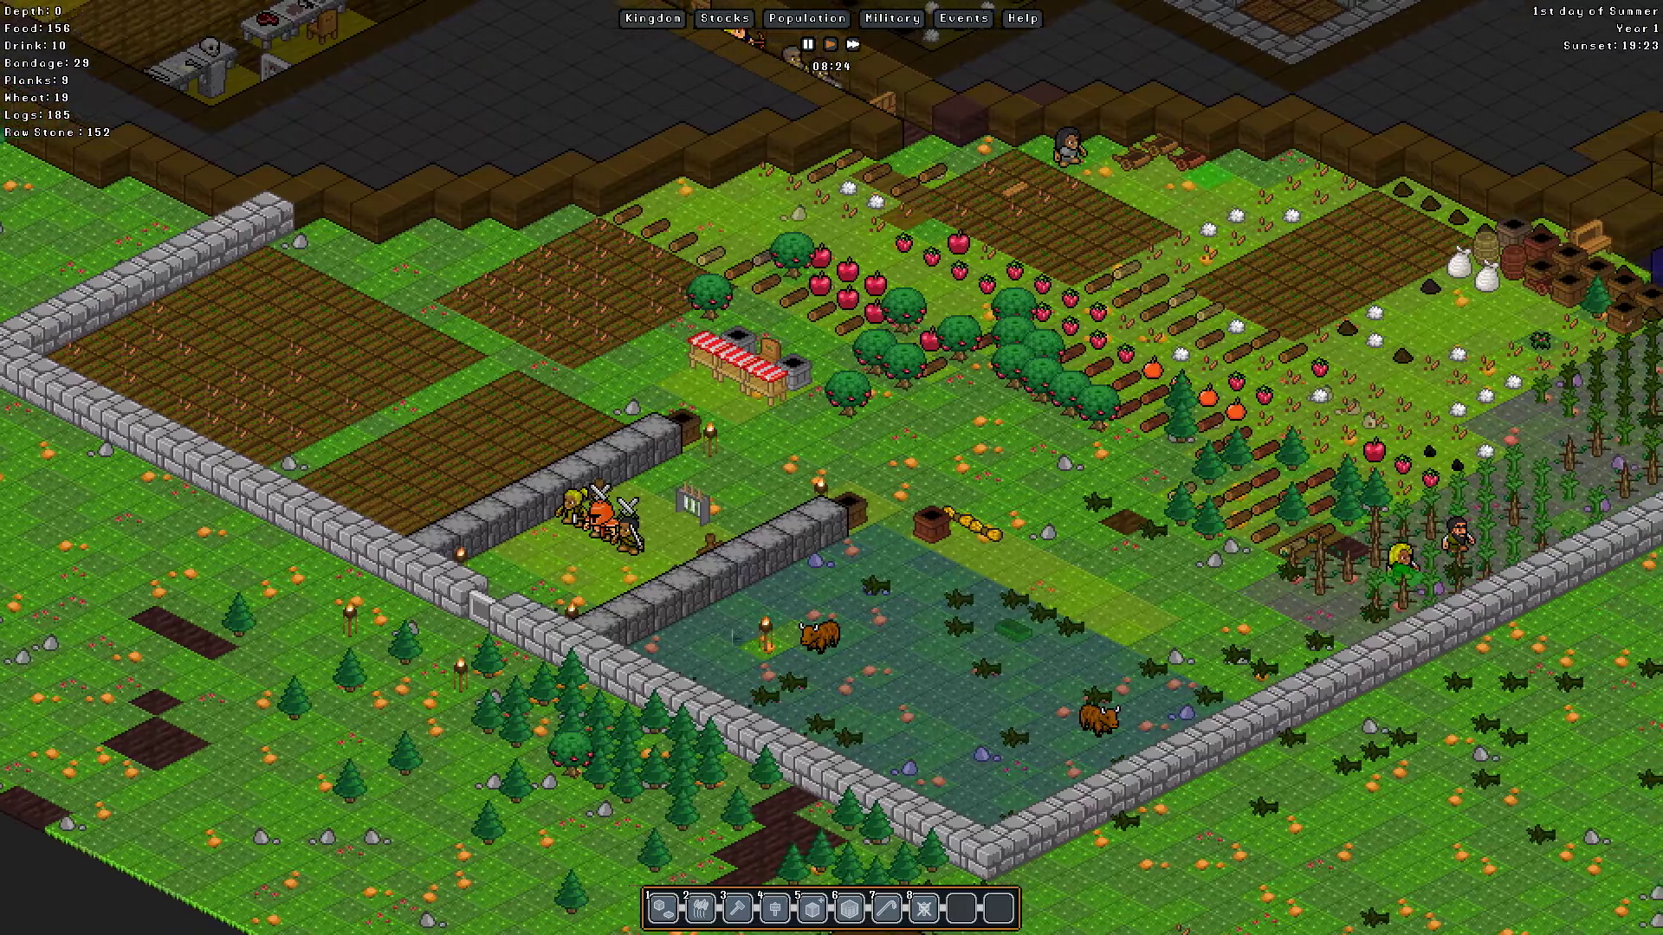
key(Up)
key(Left)
key(Up)
key(Left)
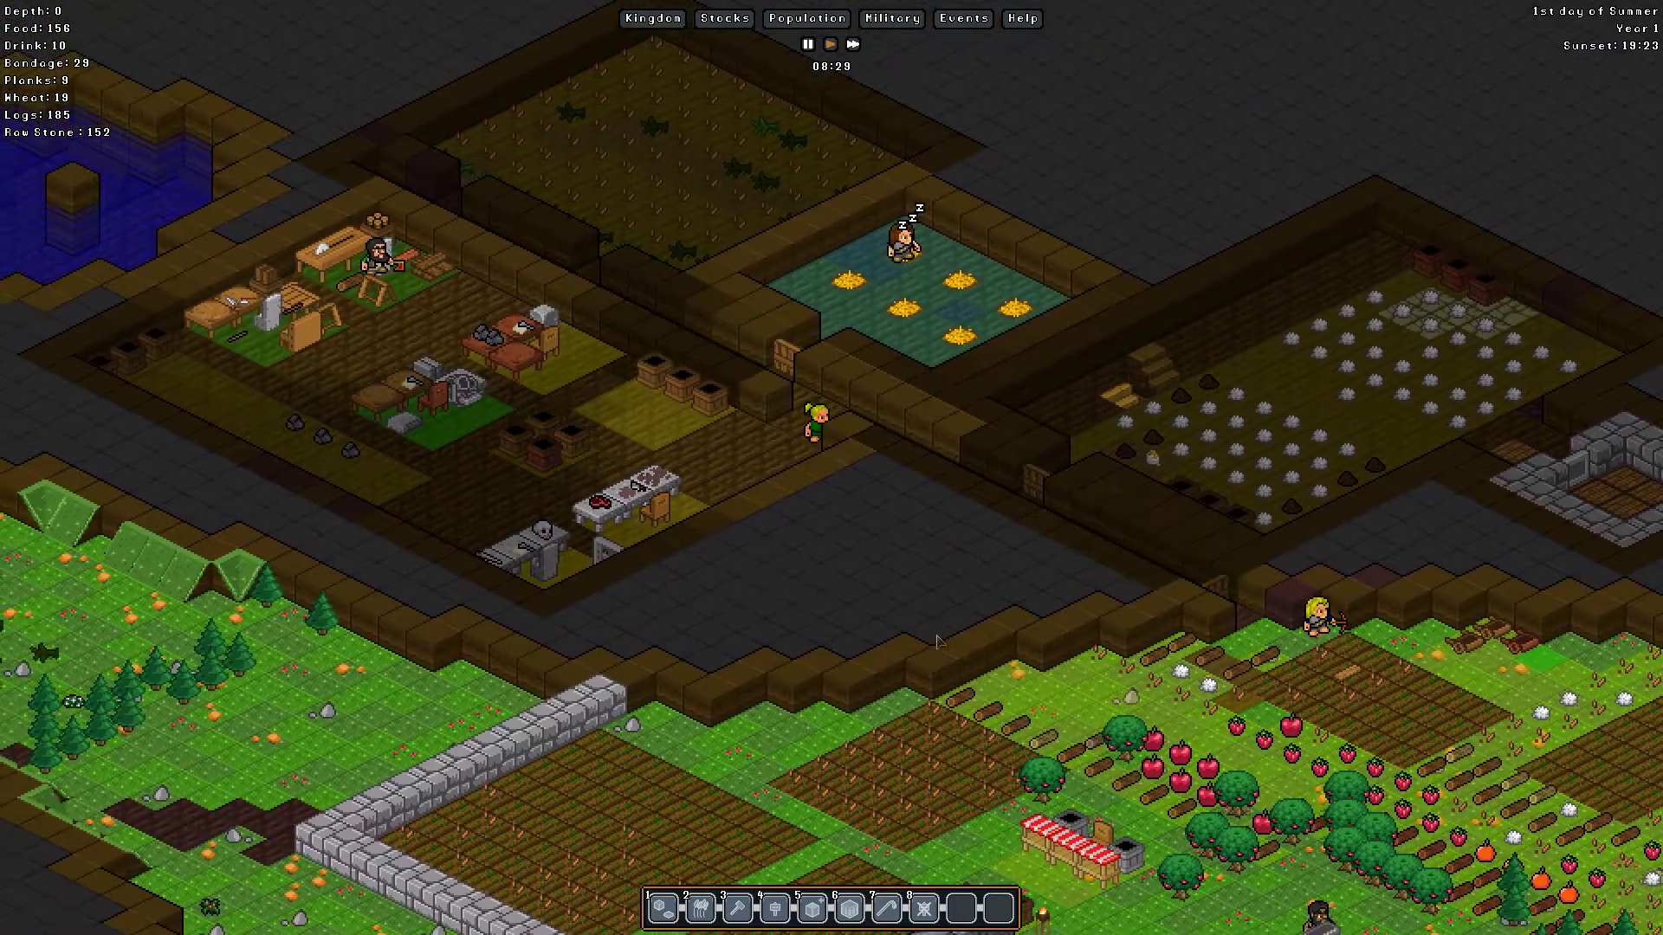
scroll(922, 685, down, 1)
key(Up)
key(Left)
key(Up)
key(Left)
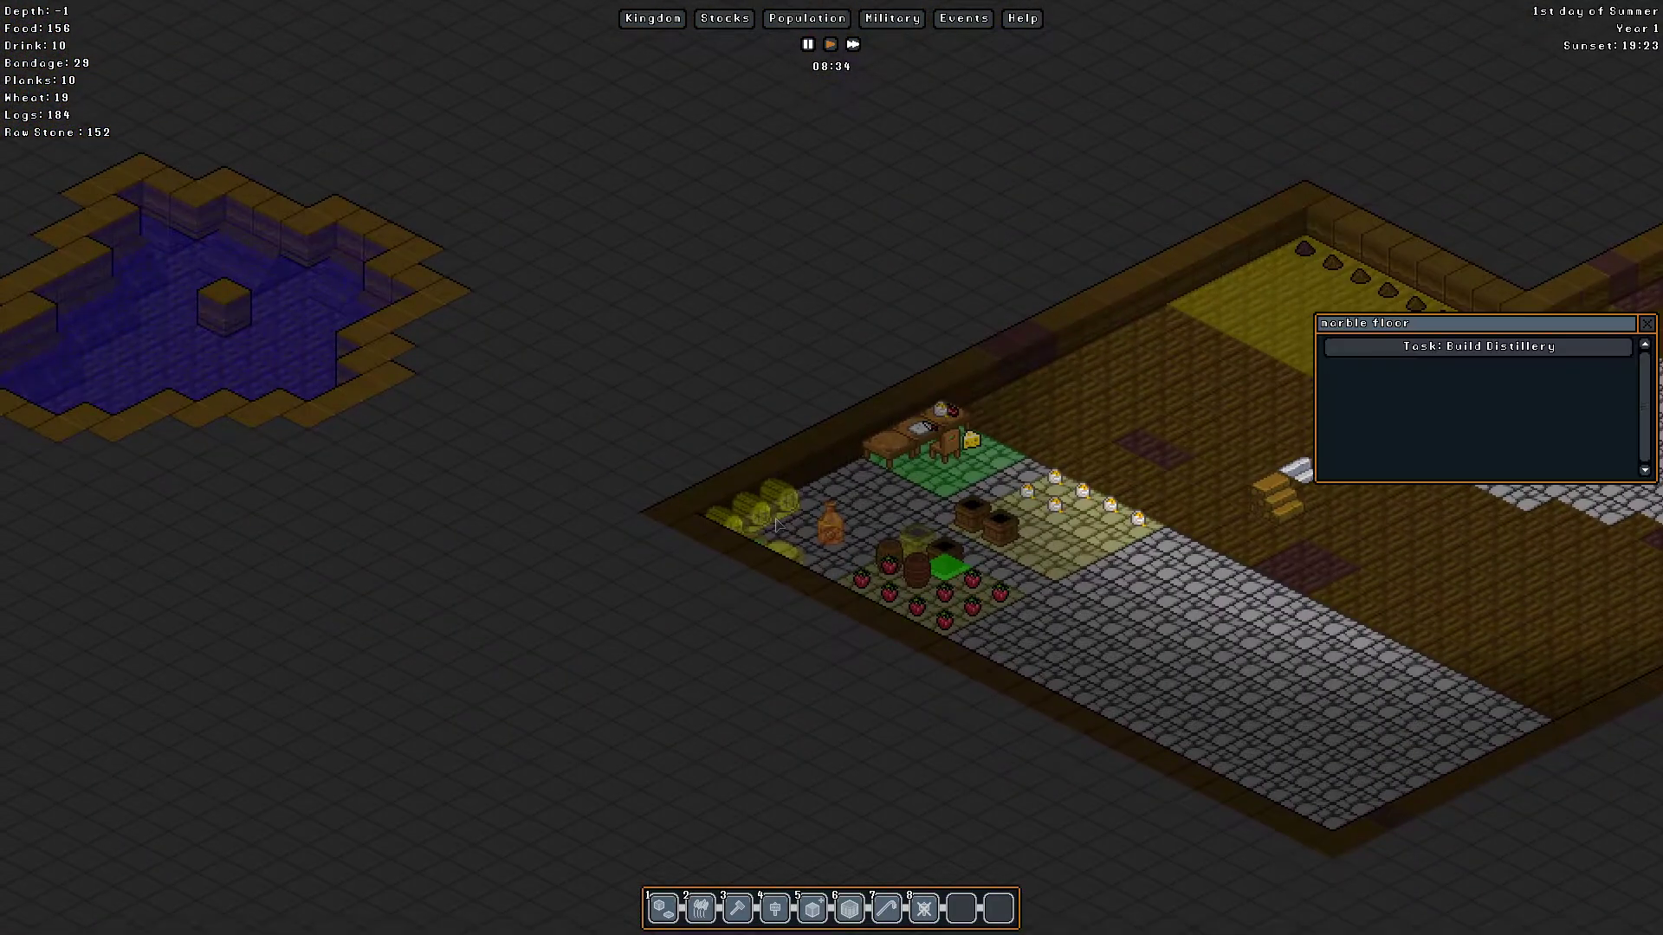
Step: Check the Build Distillery task's requirements, then move the view to the lower level
click(1411, 348)
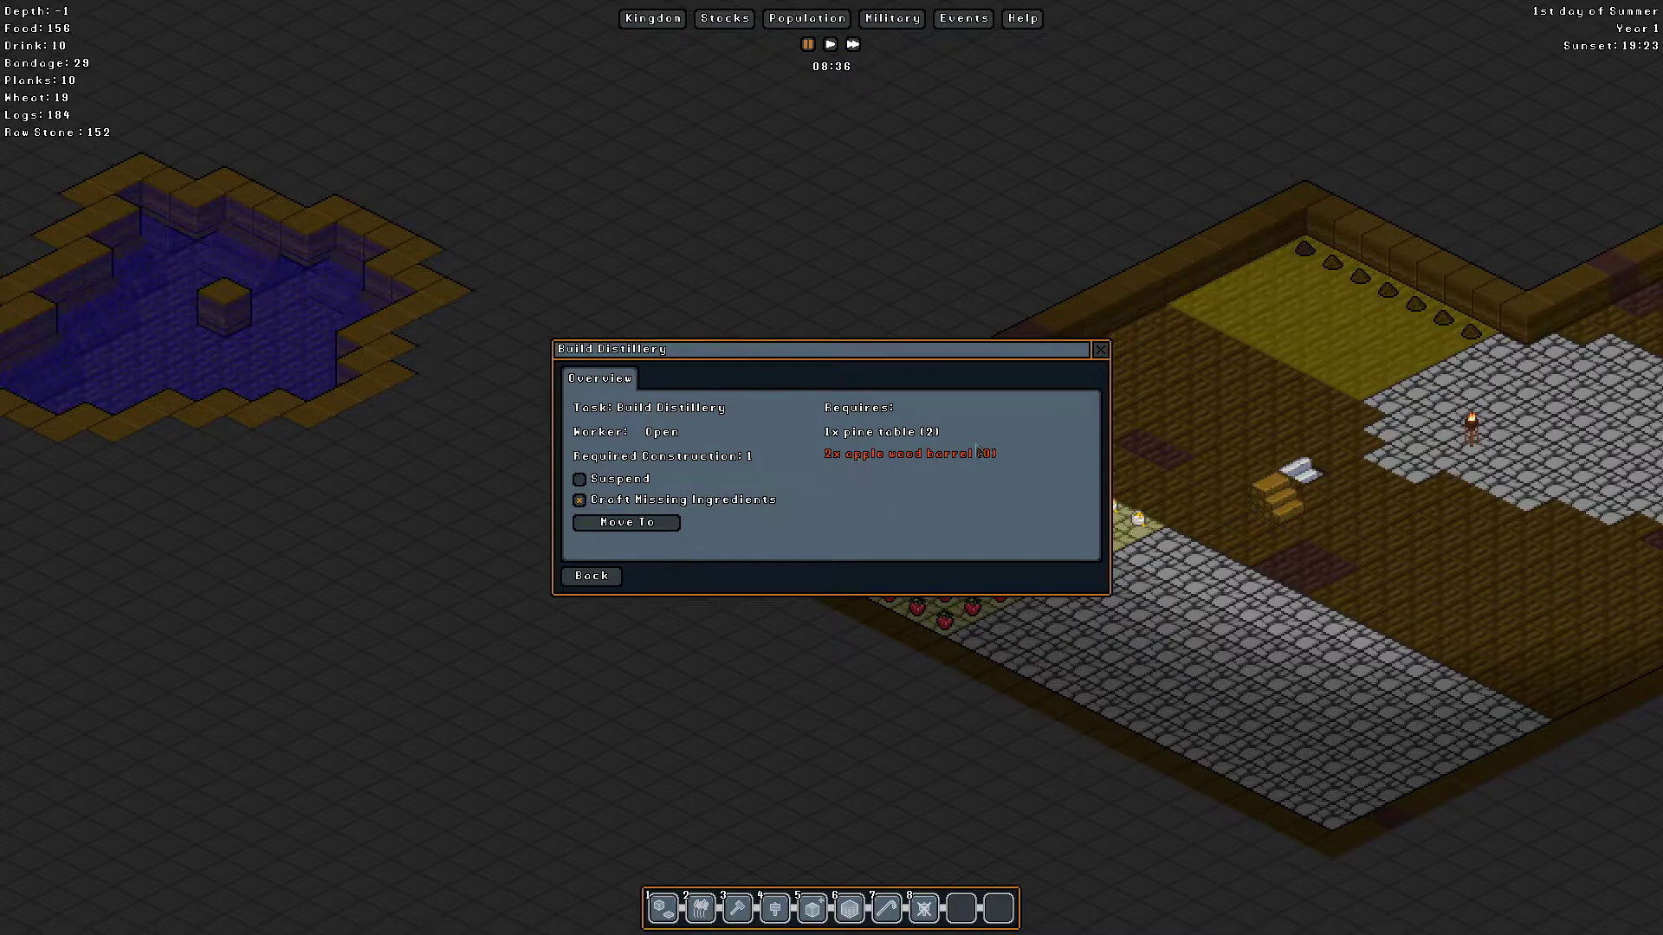
click(1100, 351)
key(Down)
key(Right)
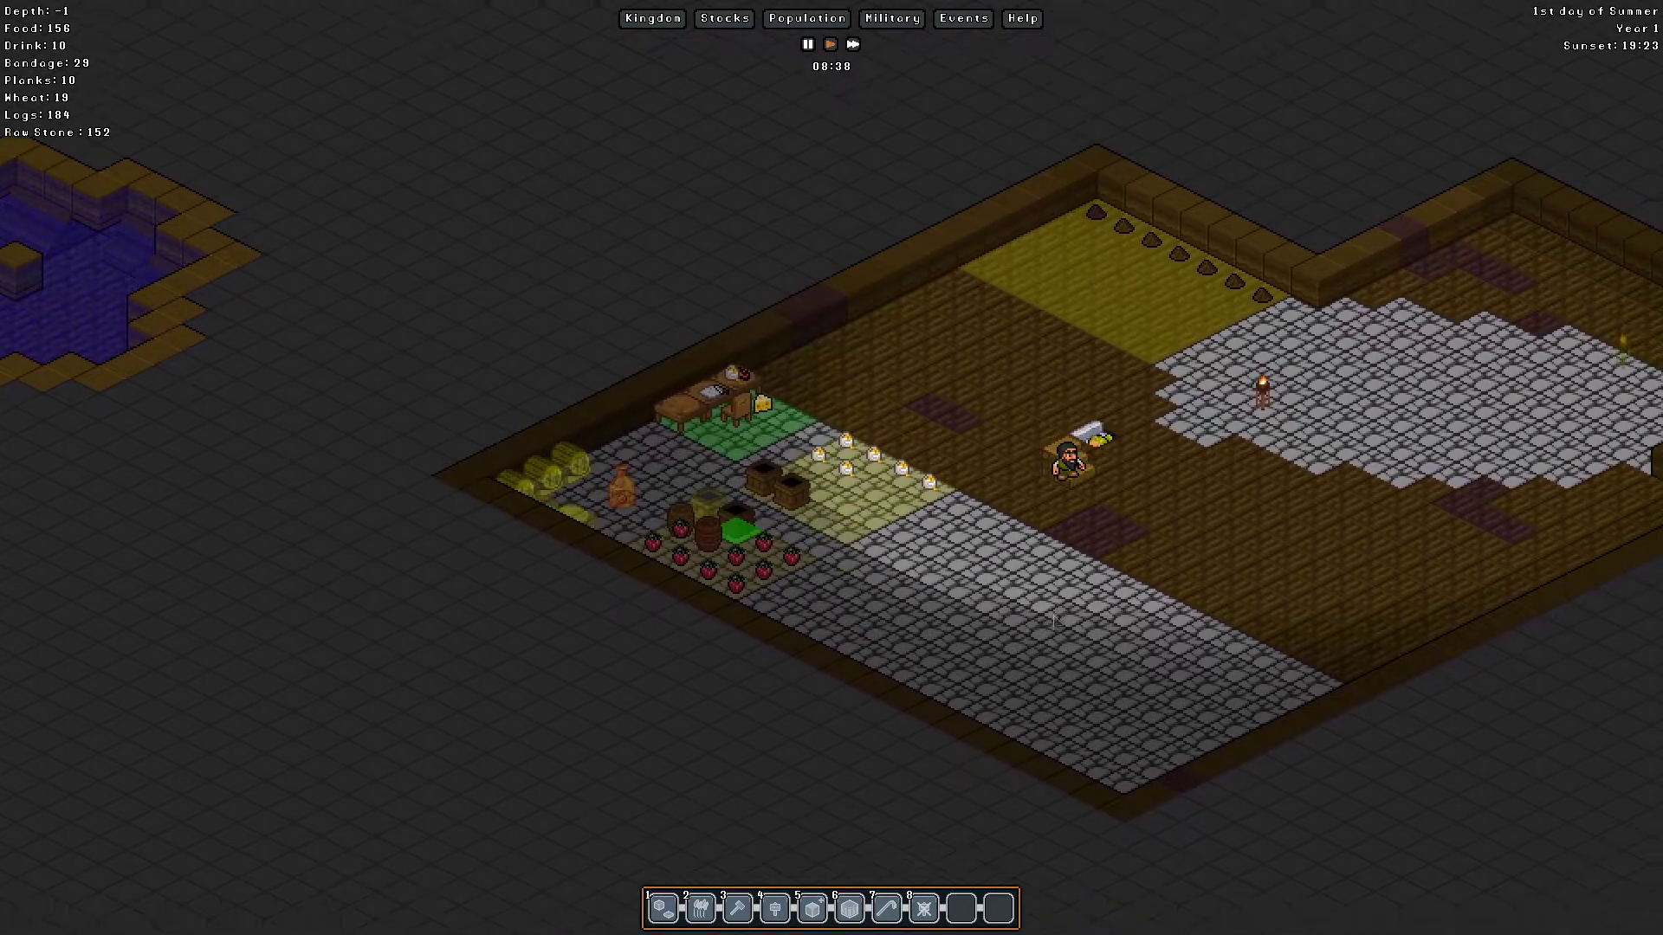
key(Down)
key(Right)
key(Down)
key(Right)
key(Down)
key(Right)
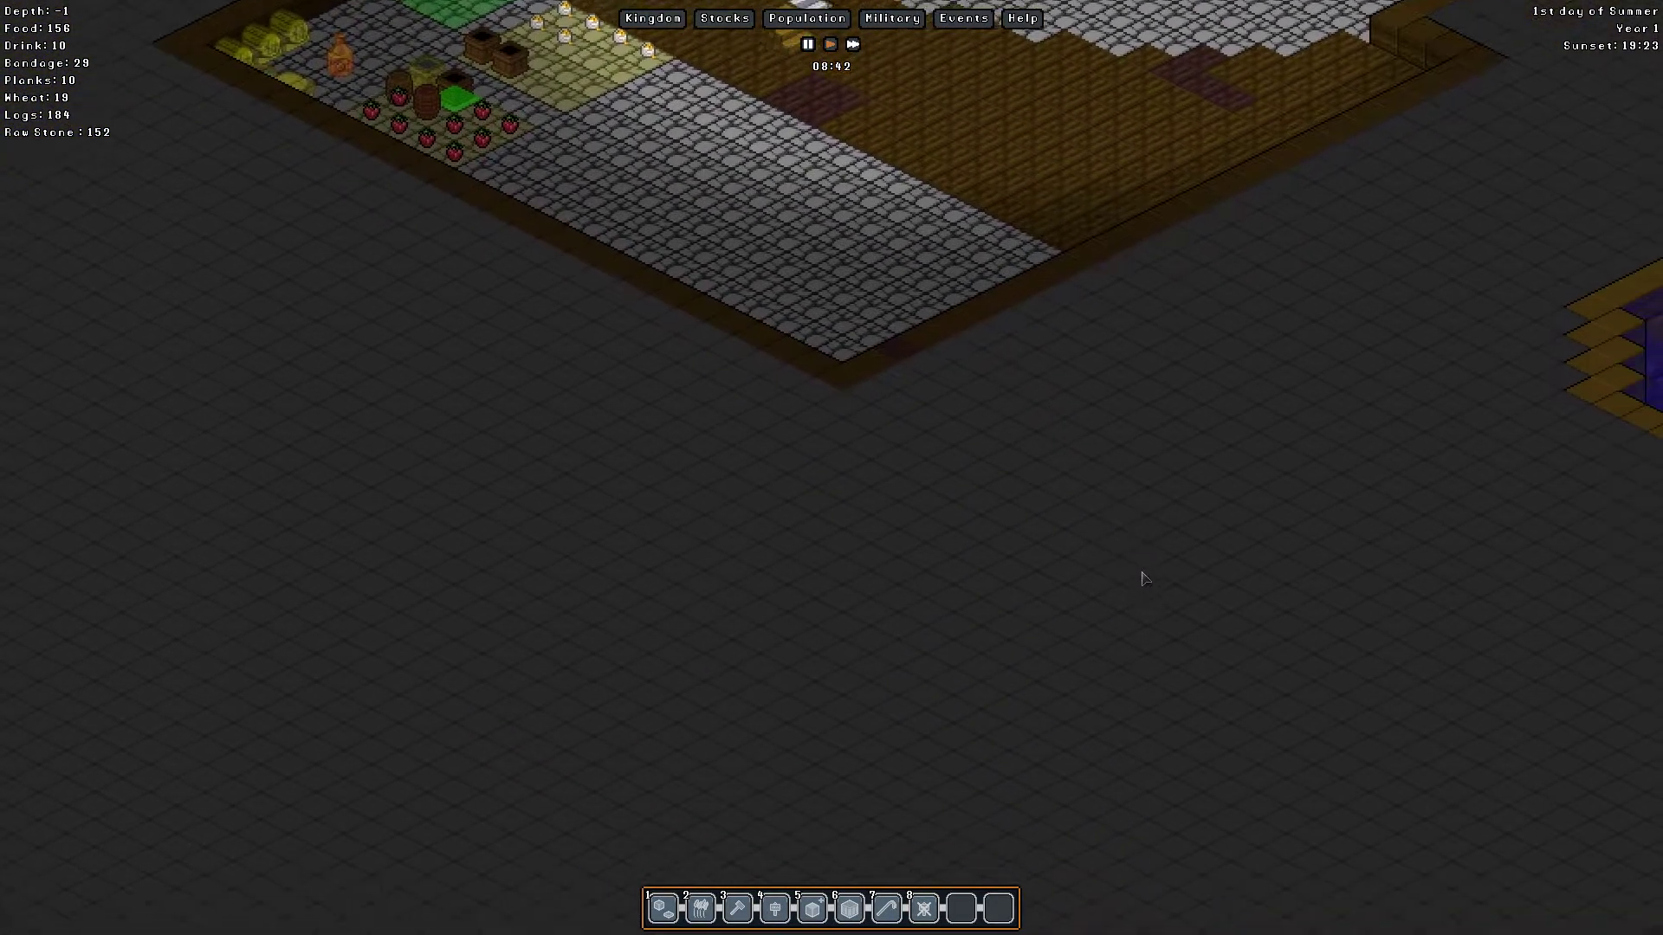
scroll(1140, 575, down, 1)
scroll(1140, 575, up, 2)
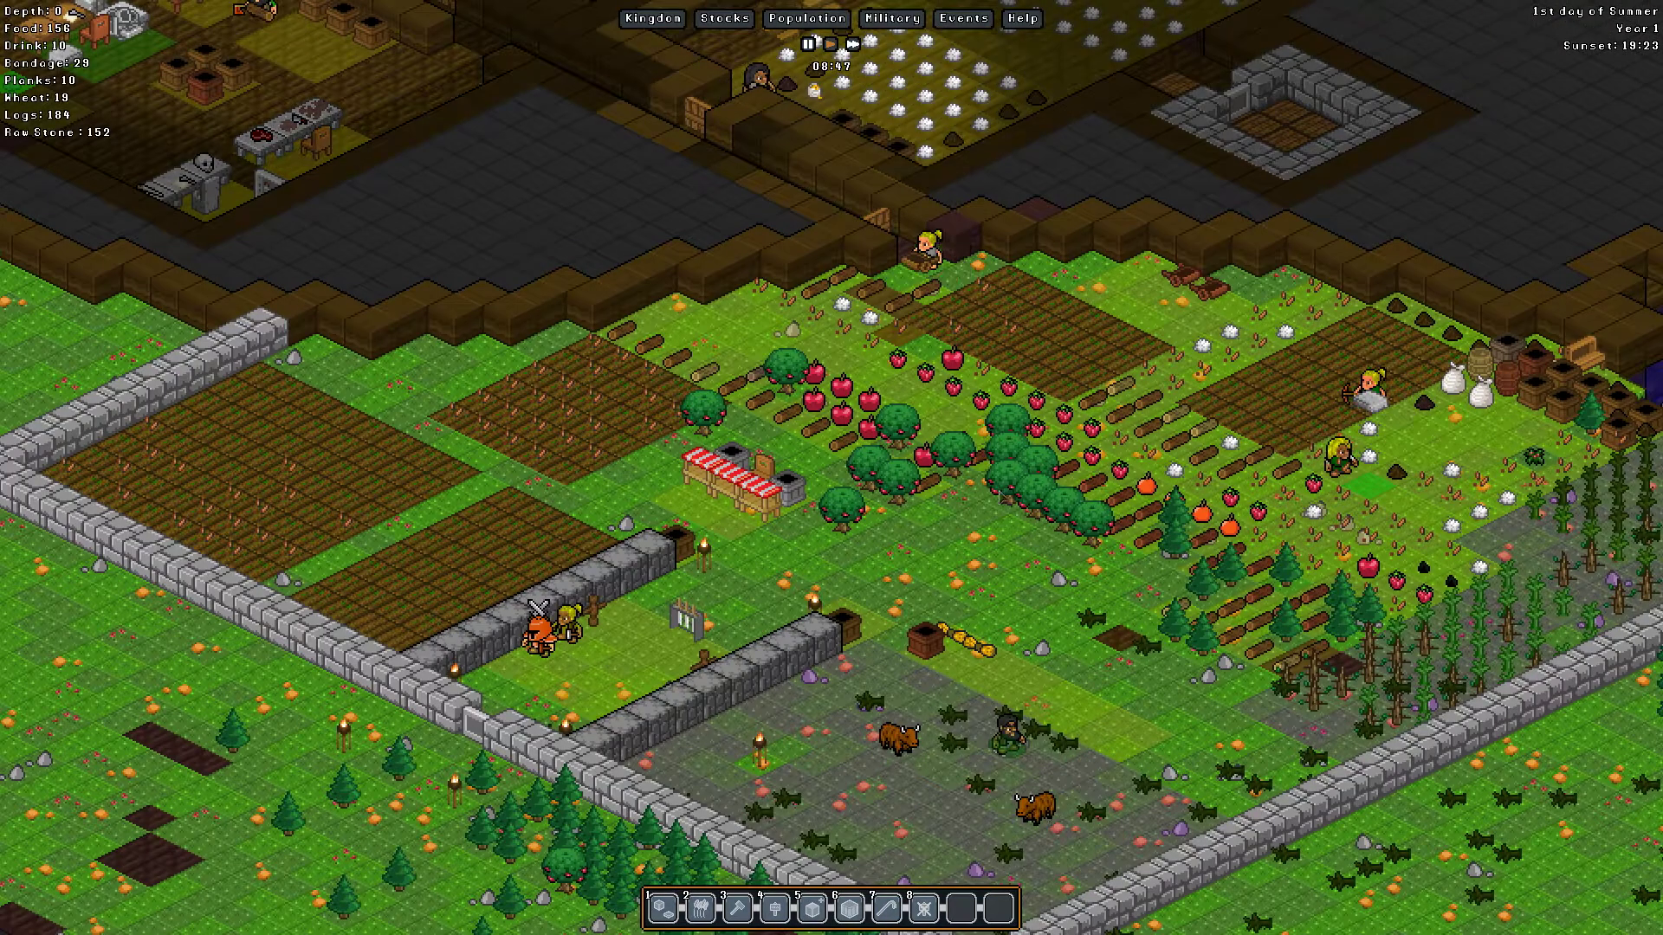
Step: Inspect the stockpile holding apple wood logs, then go to the carpenter workshop's crafting list
click(1052, 492)
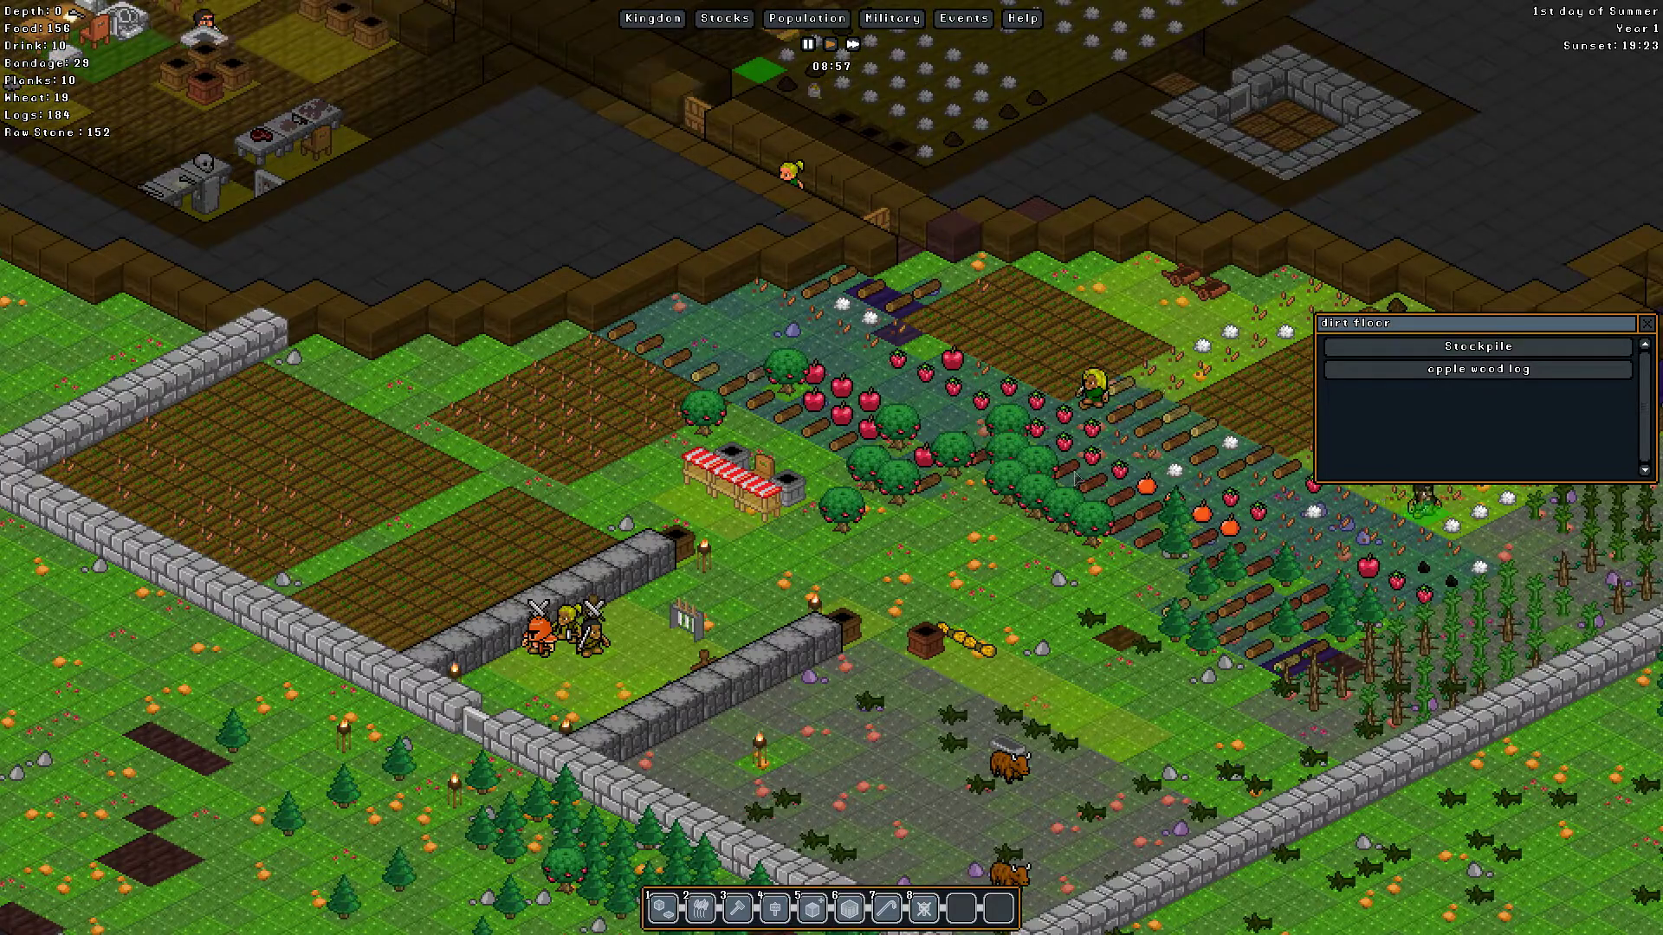
click(1646, 325)
key(w)
key(a)
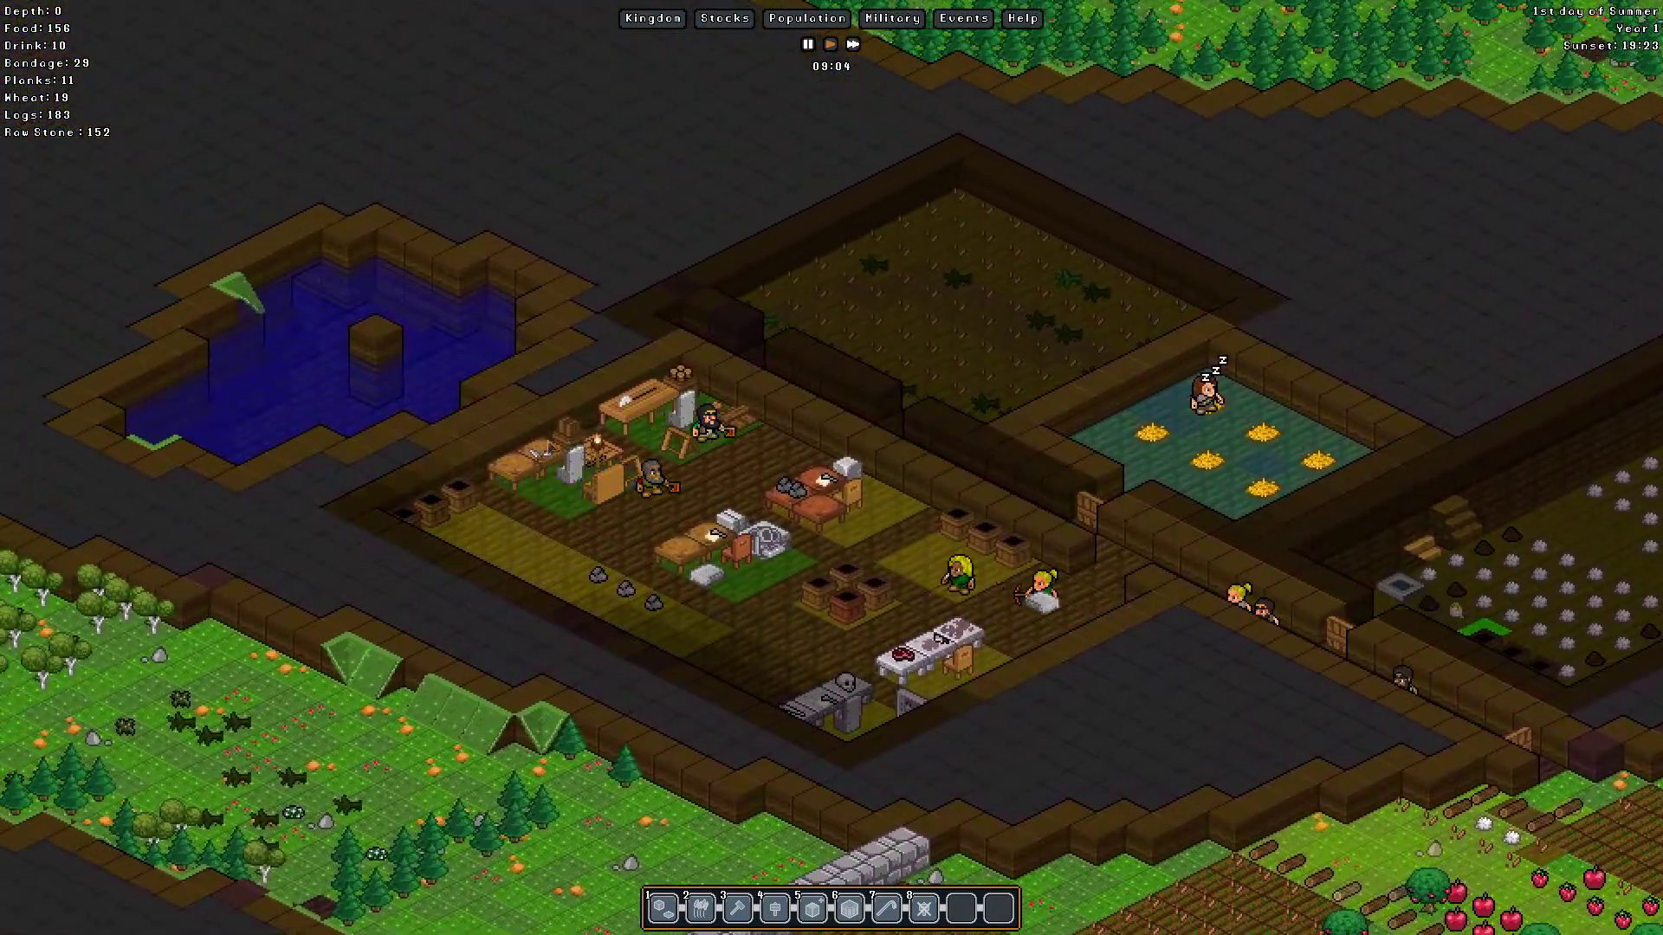
click(578, 482)
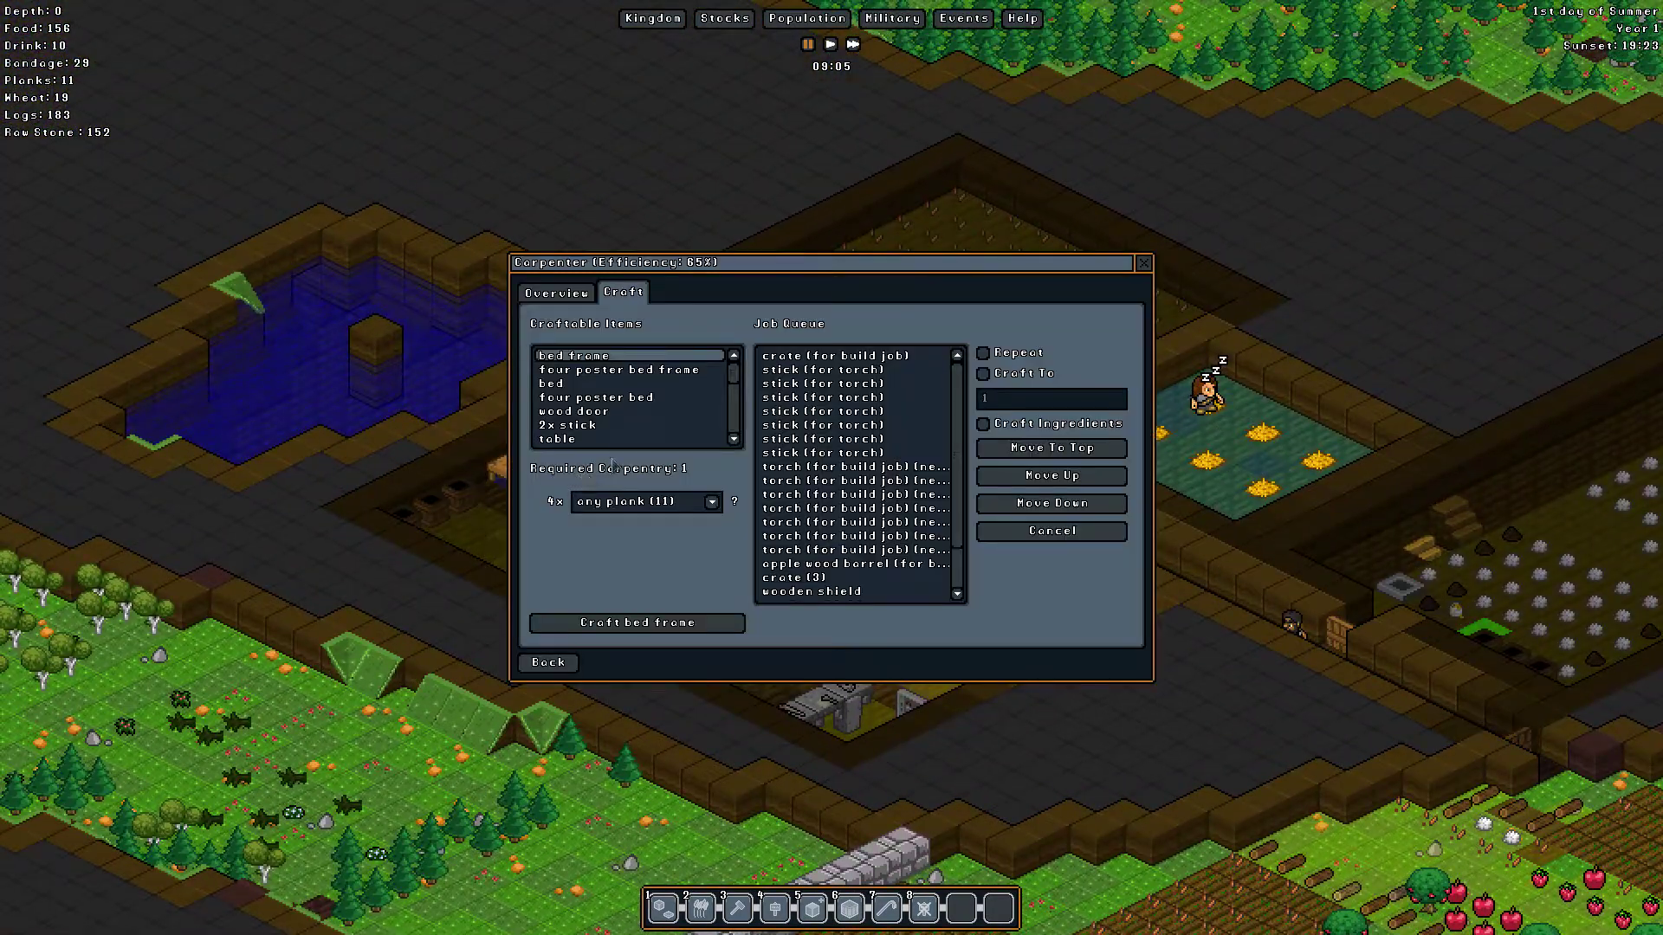
scroll(963, 454, down, 3)
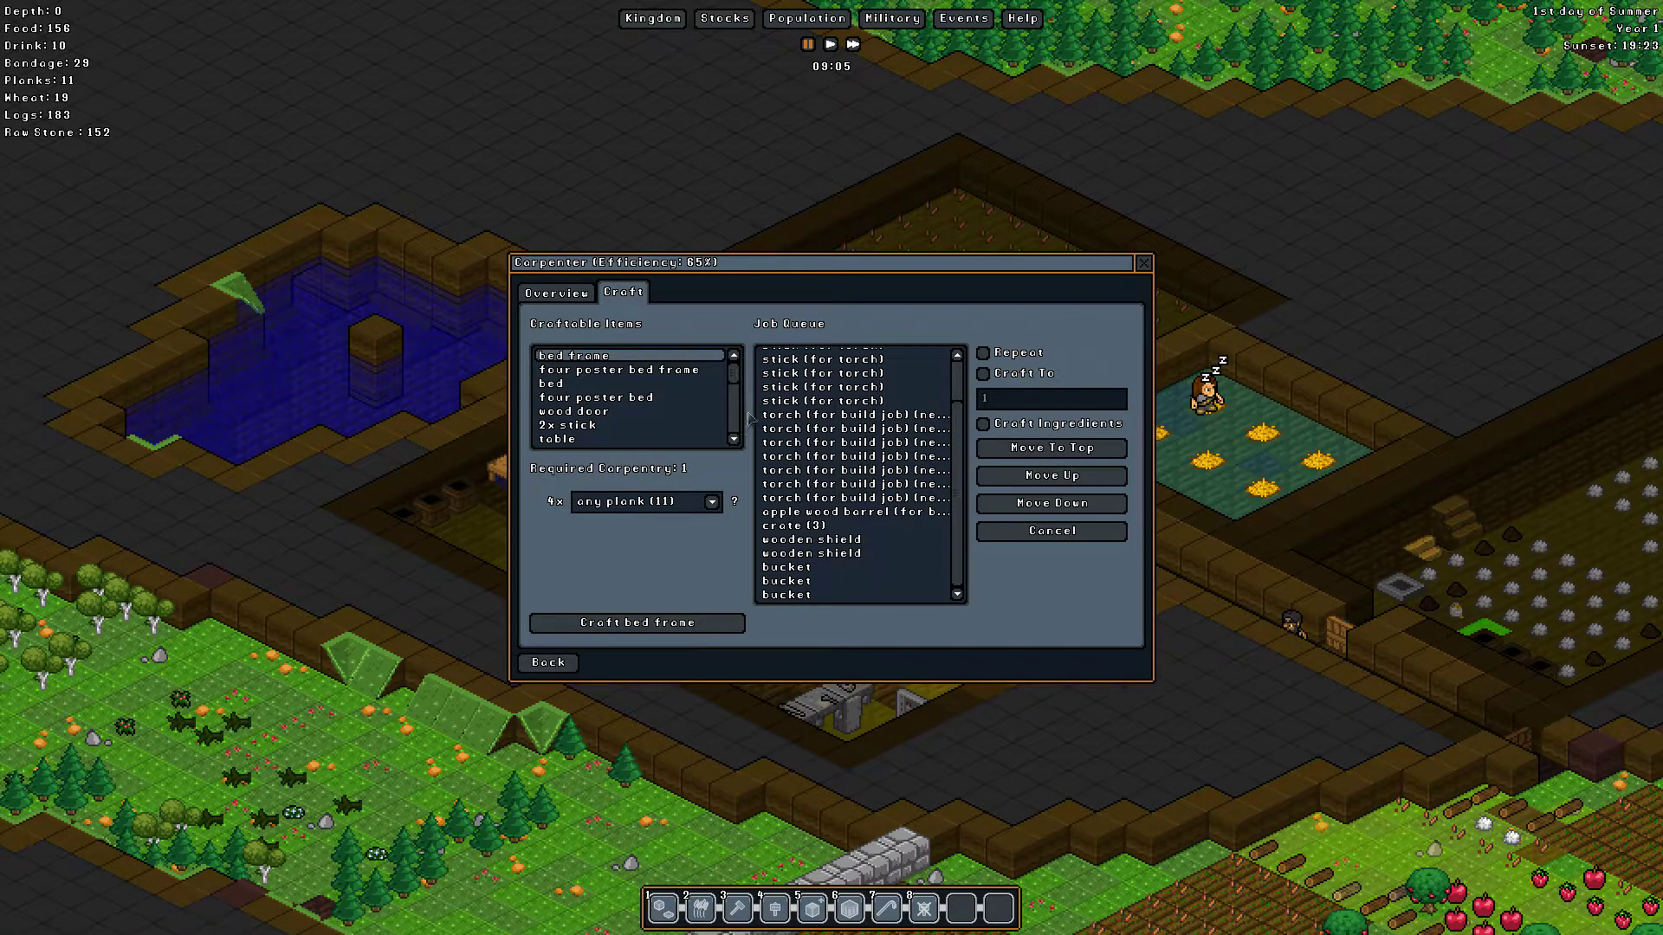
Step: Select barrel in the carpenter's Craft tab and queue extra barrel jobs
click(736, 439)
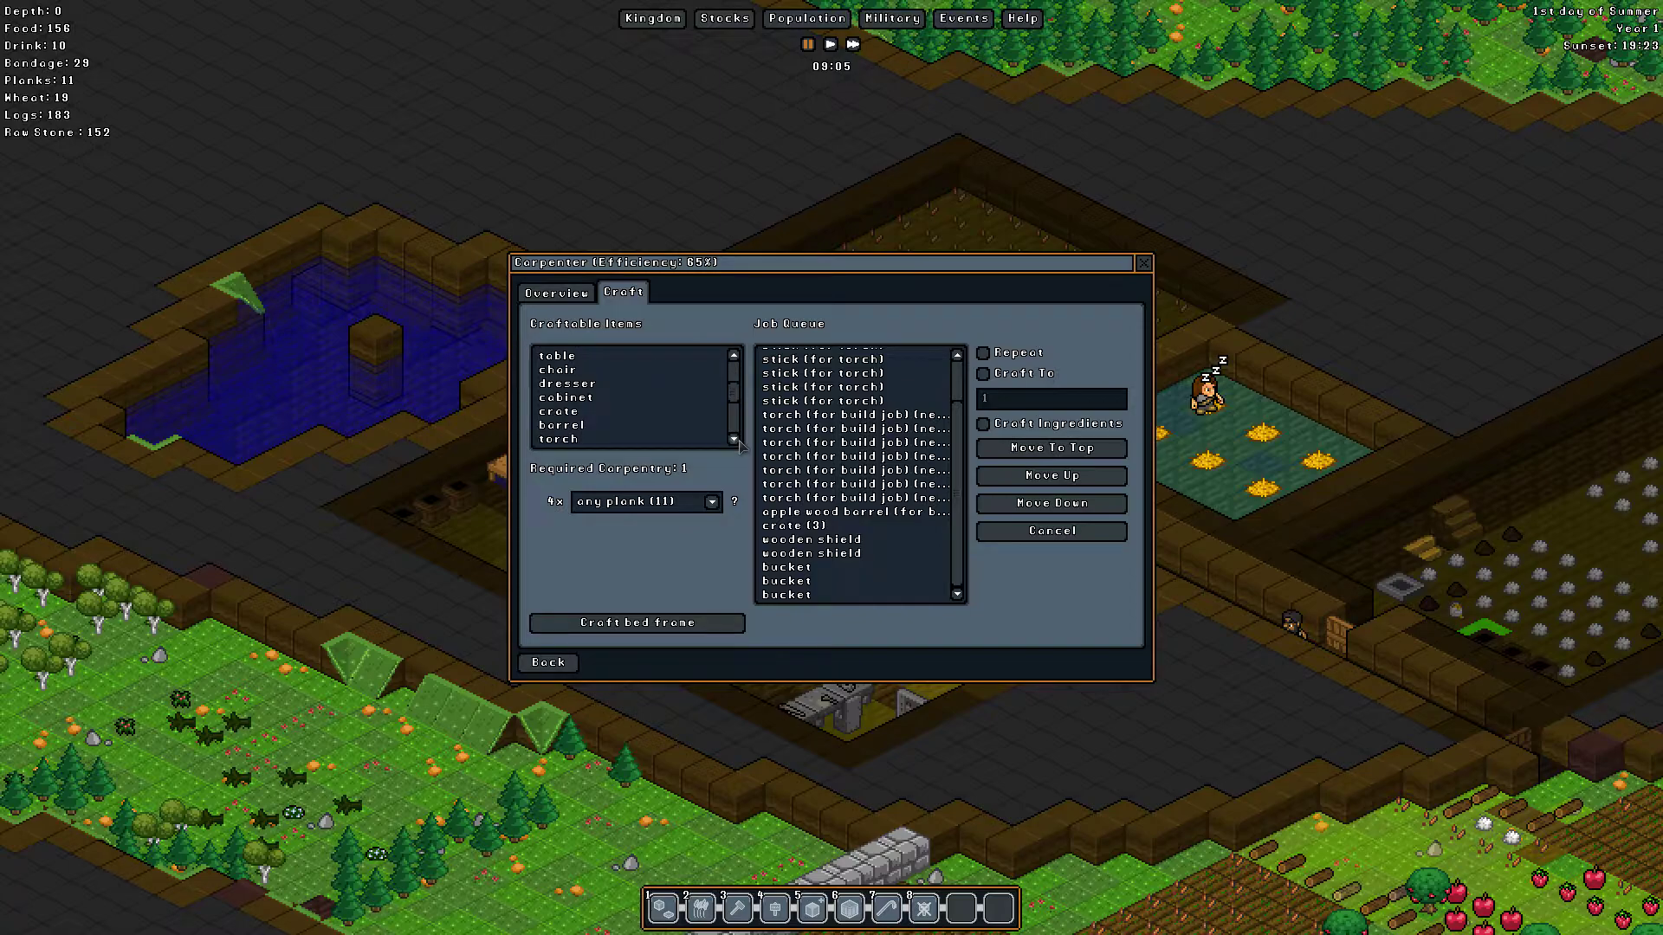
click(558, 410)
click(700, 625)
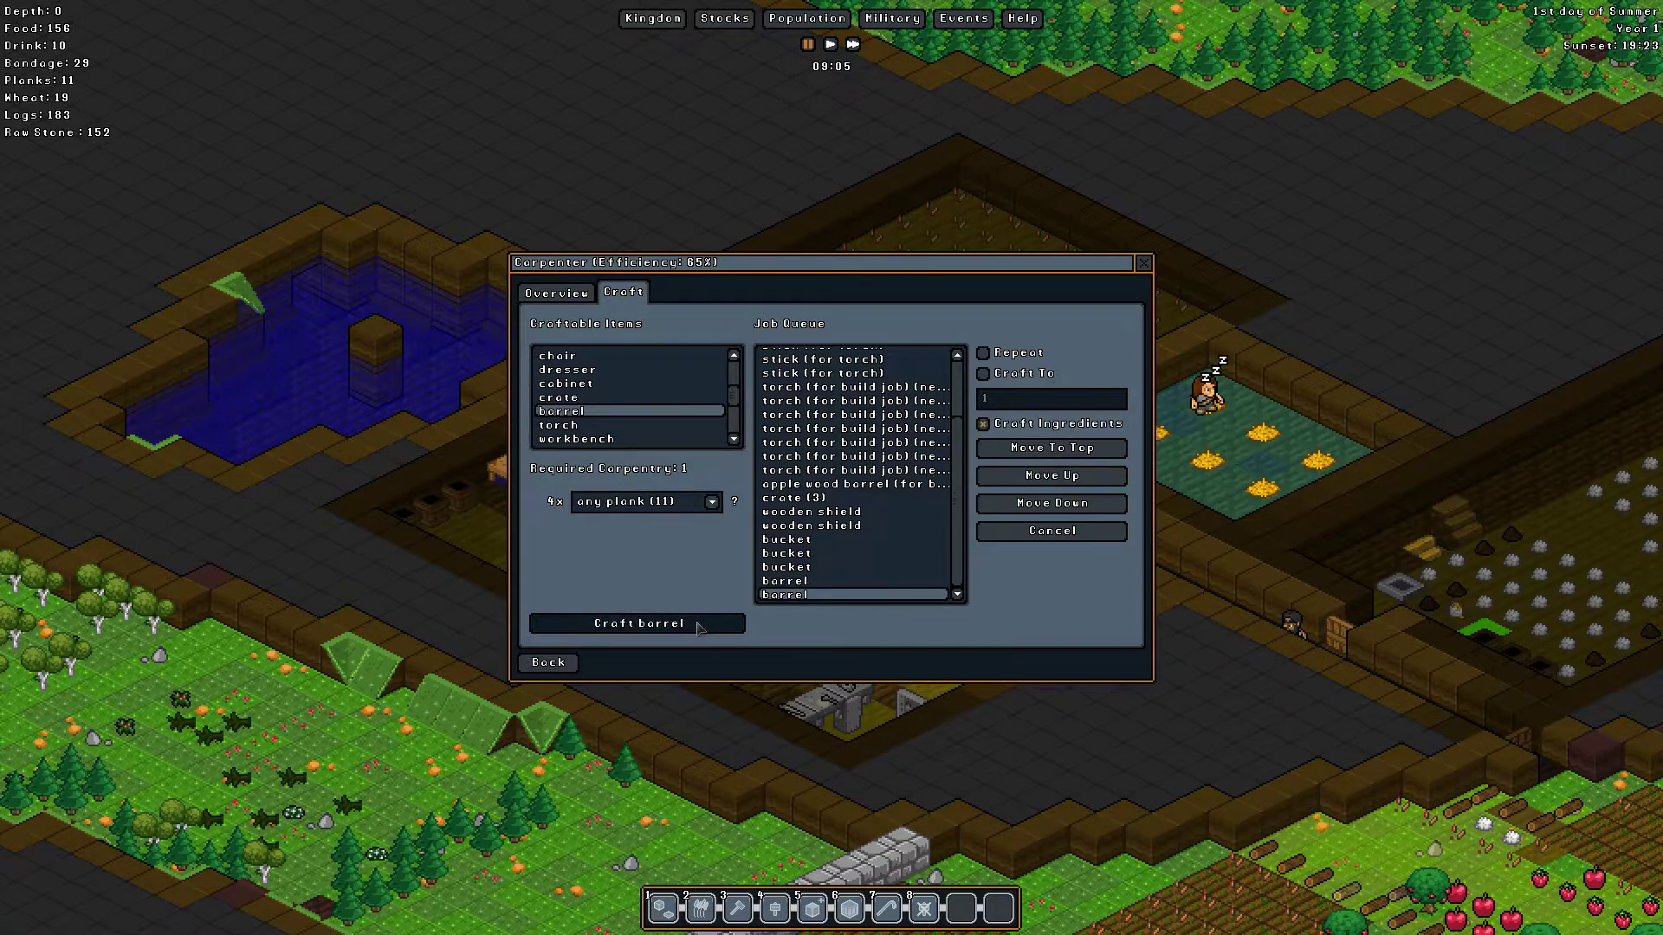
click(699, 625)
click(699, 625)
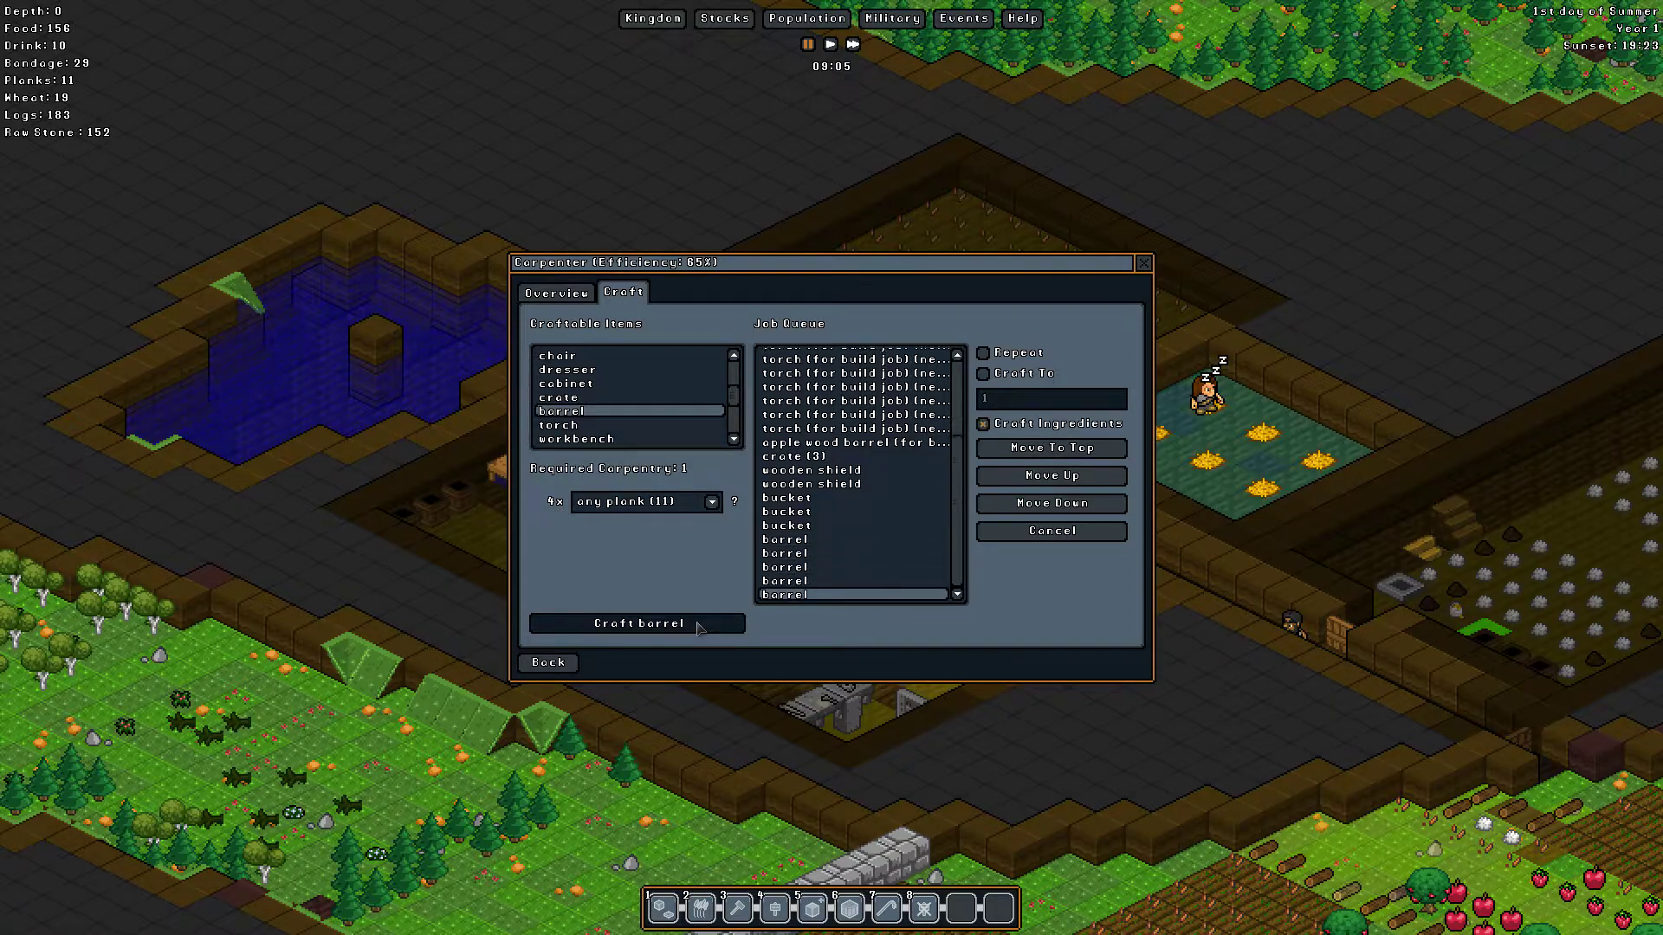
Step: Move each of the five barrel jobs to the top of the queue and close the workshop
click(1033, 451)
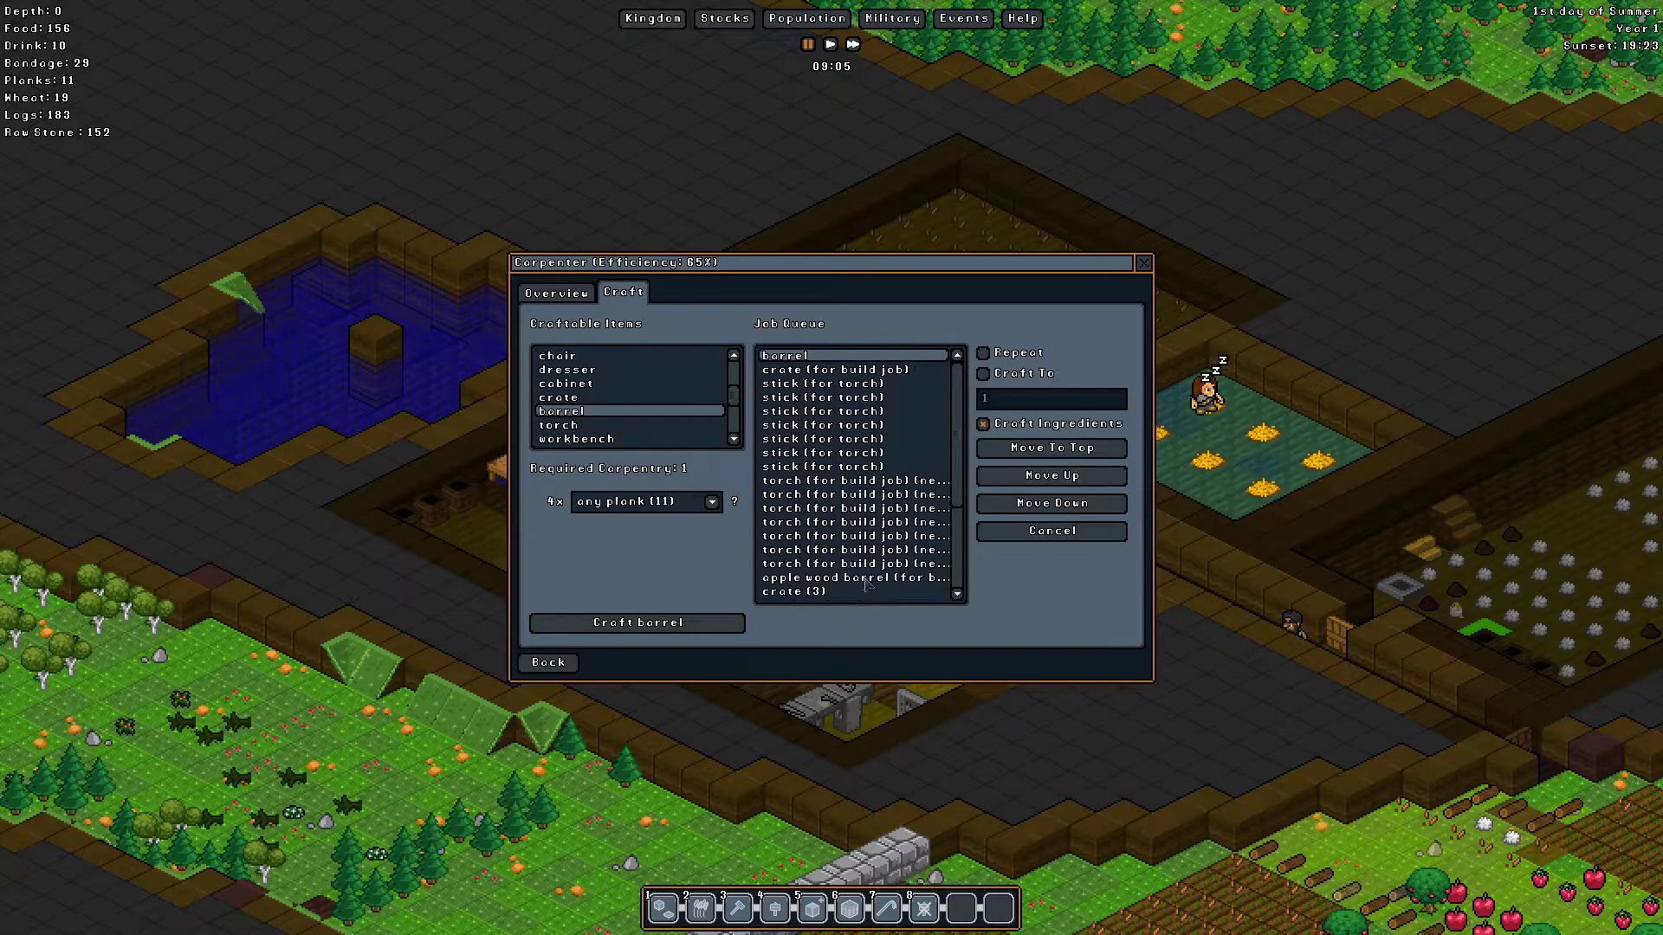
drag(956, 500, 888, 604)
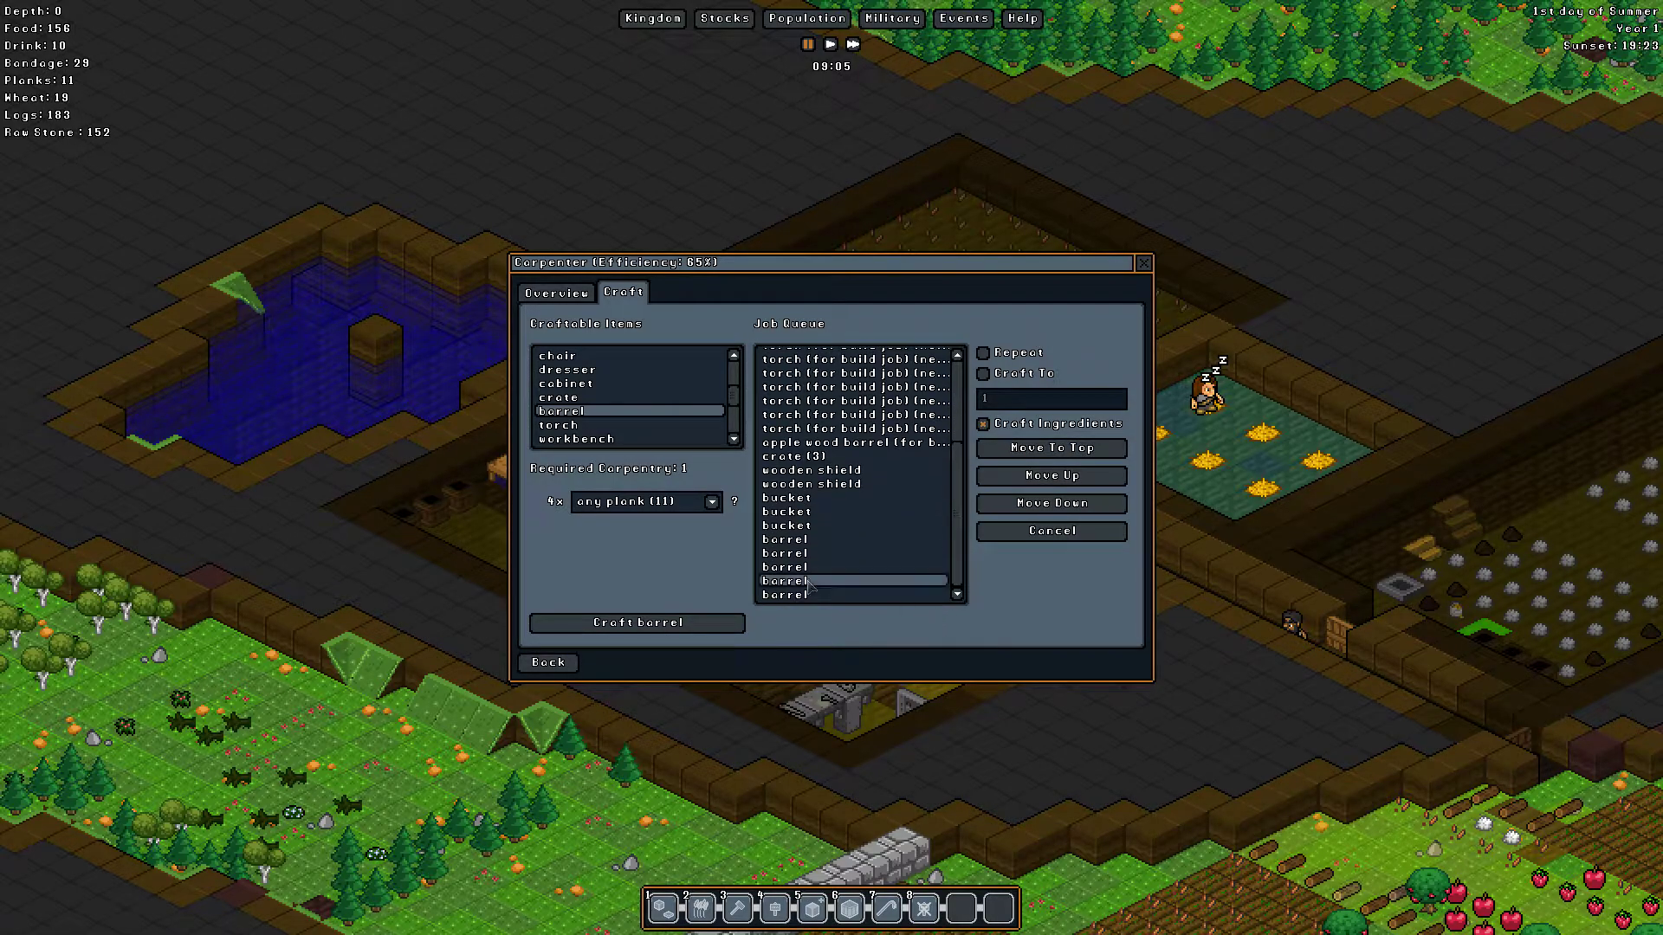
click(1060, 453)
drag(961, 477, 957, 599)
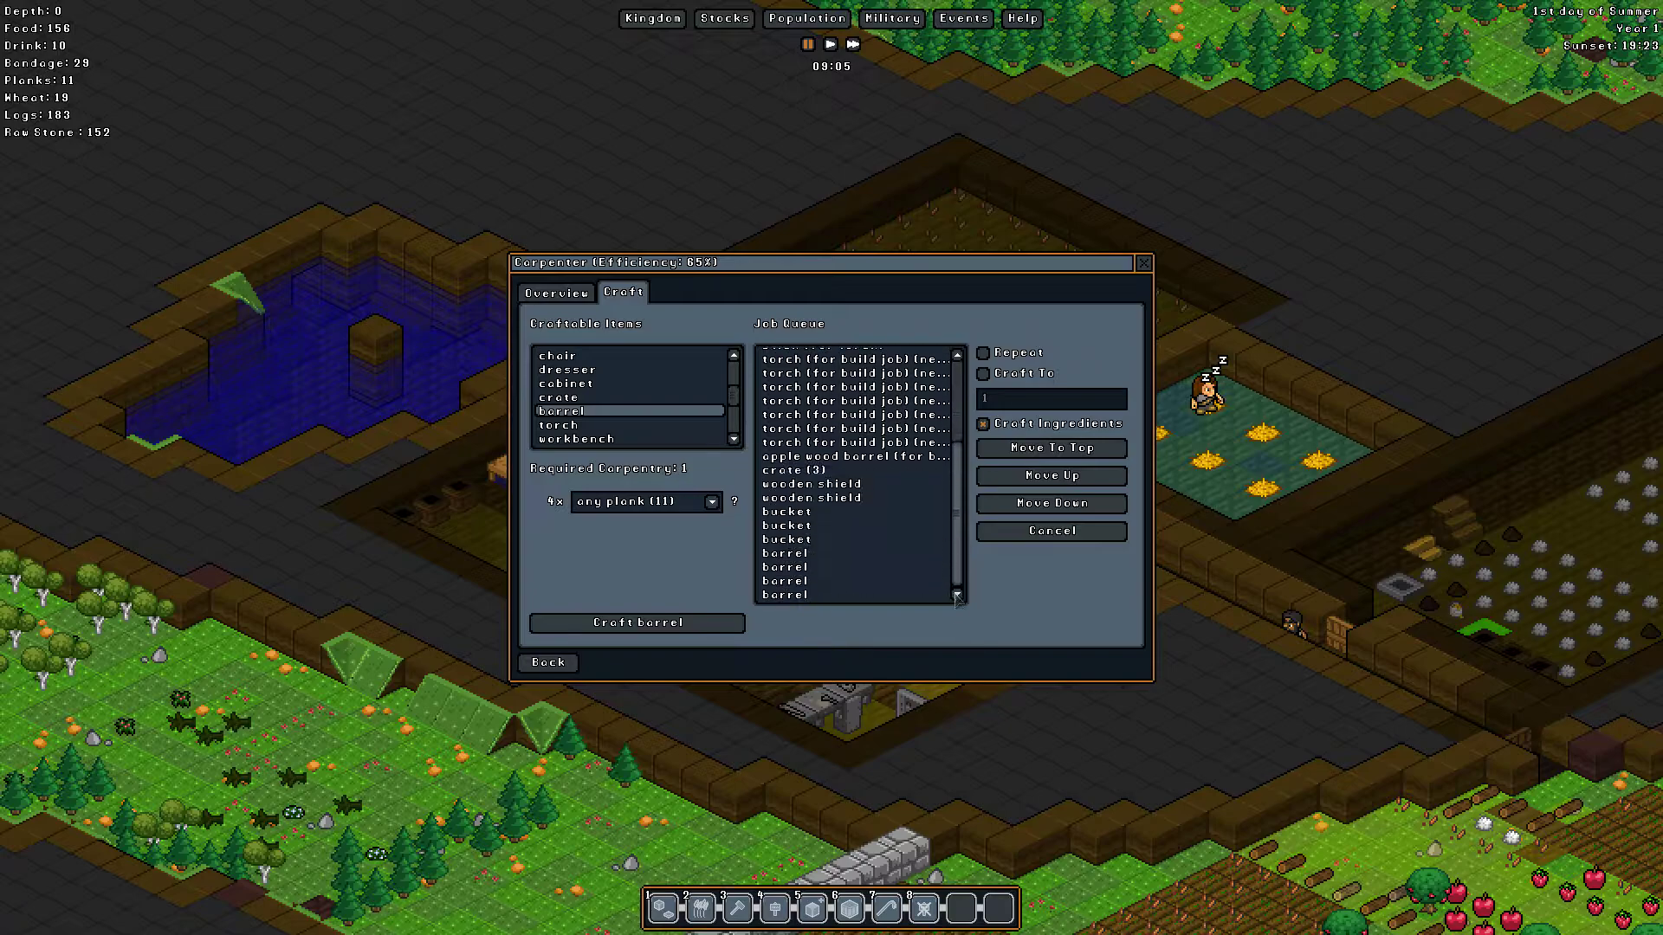
click(1053, 447)
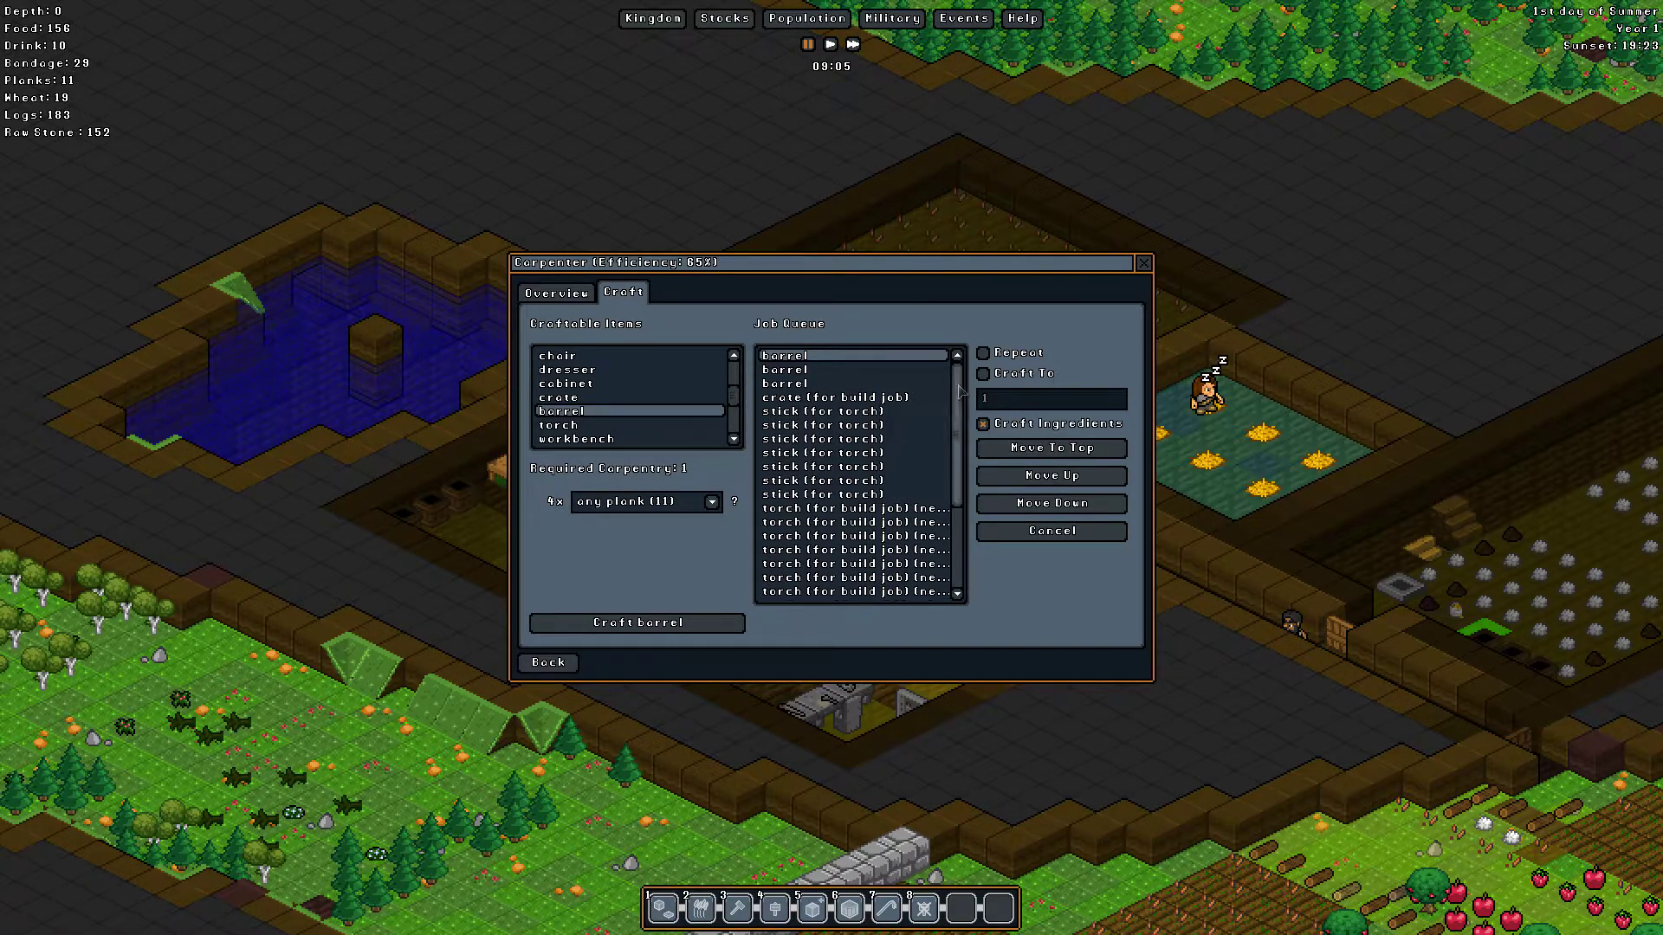
drag(960, 394, 949, 573)
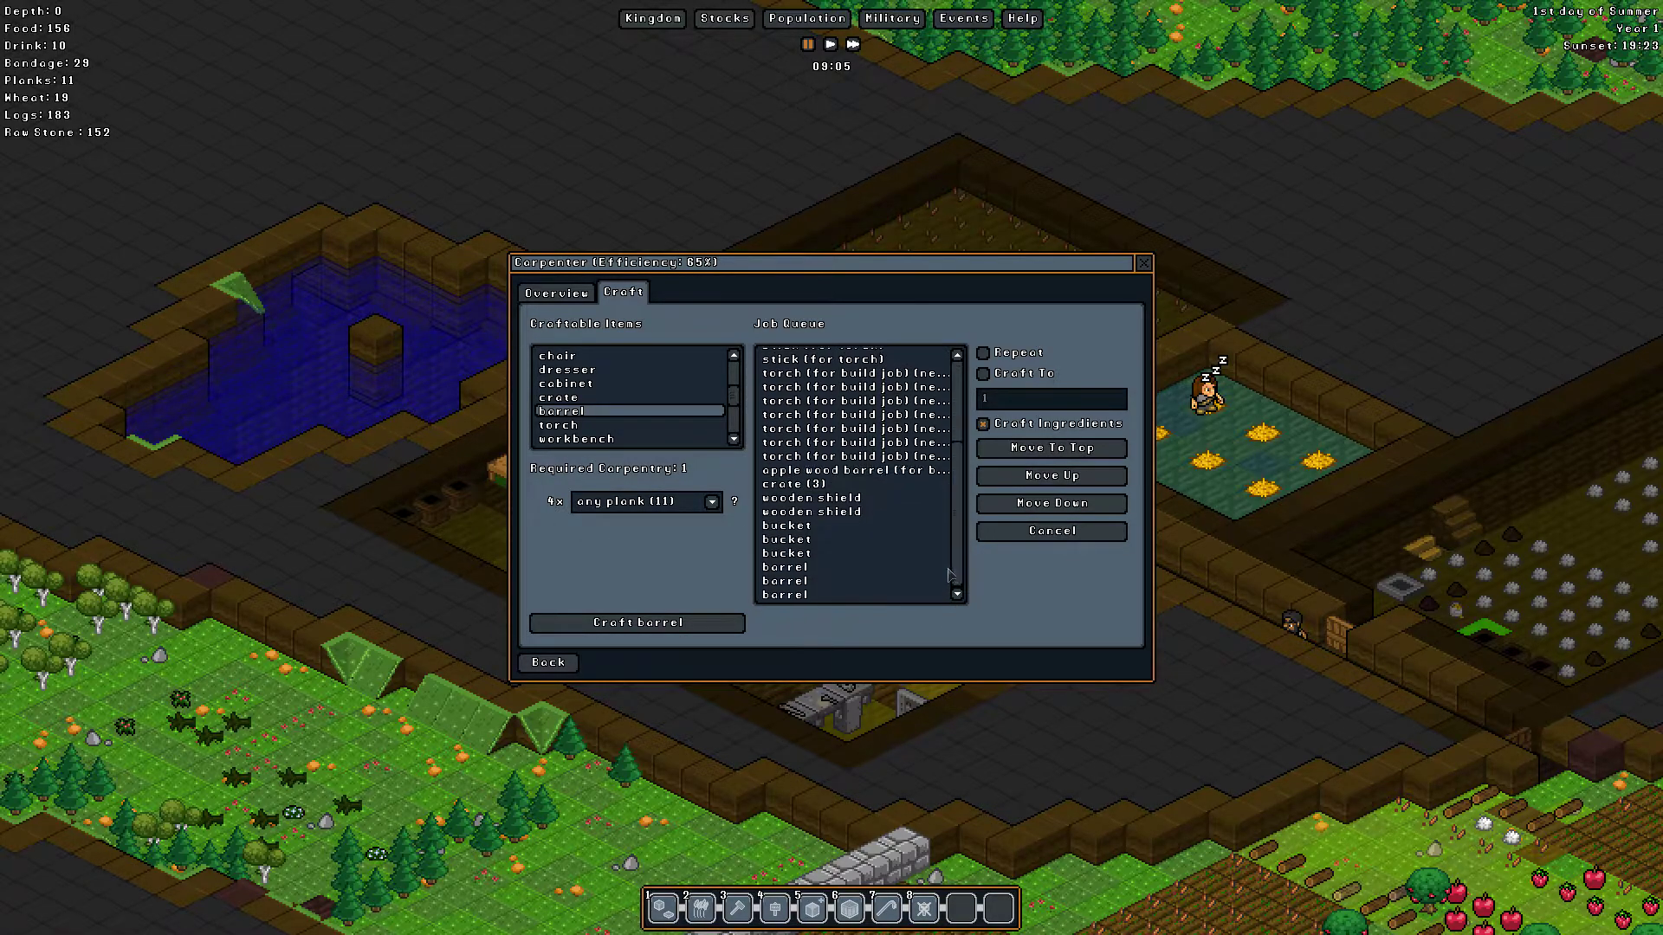
click(1046, 448)
drag(960, 401, 961, 570)
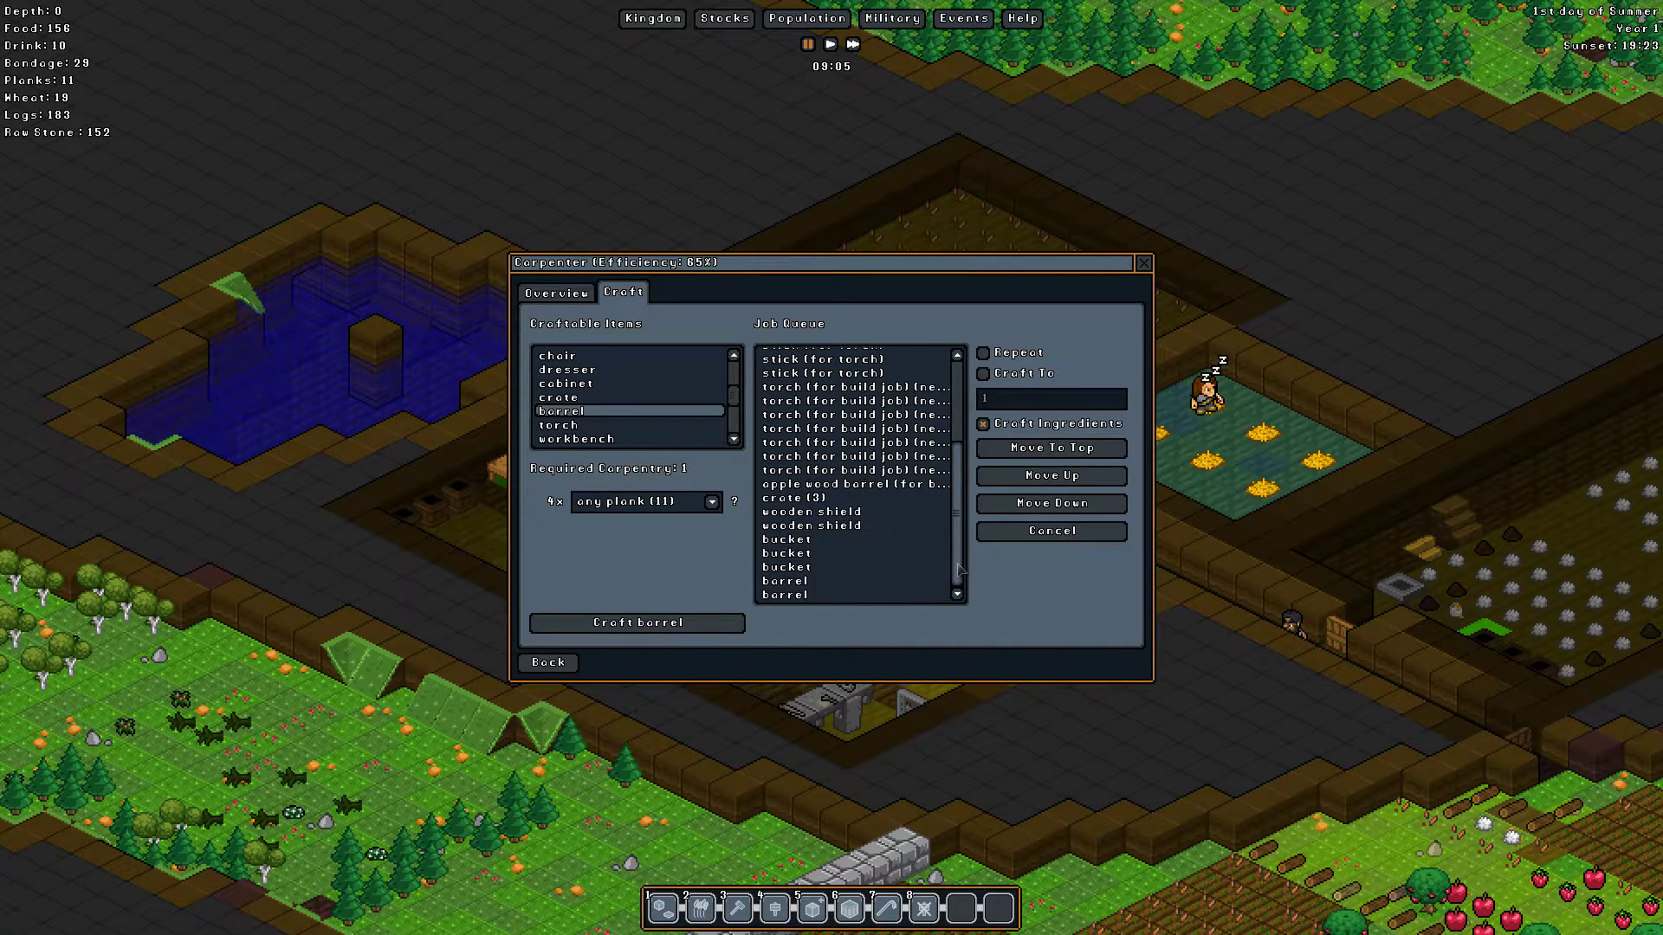
click(1063, 450)
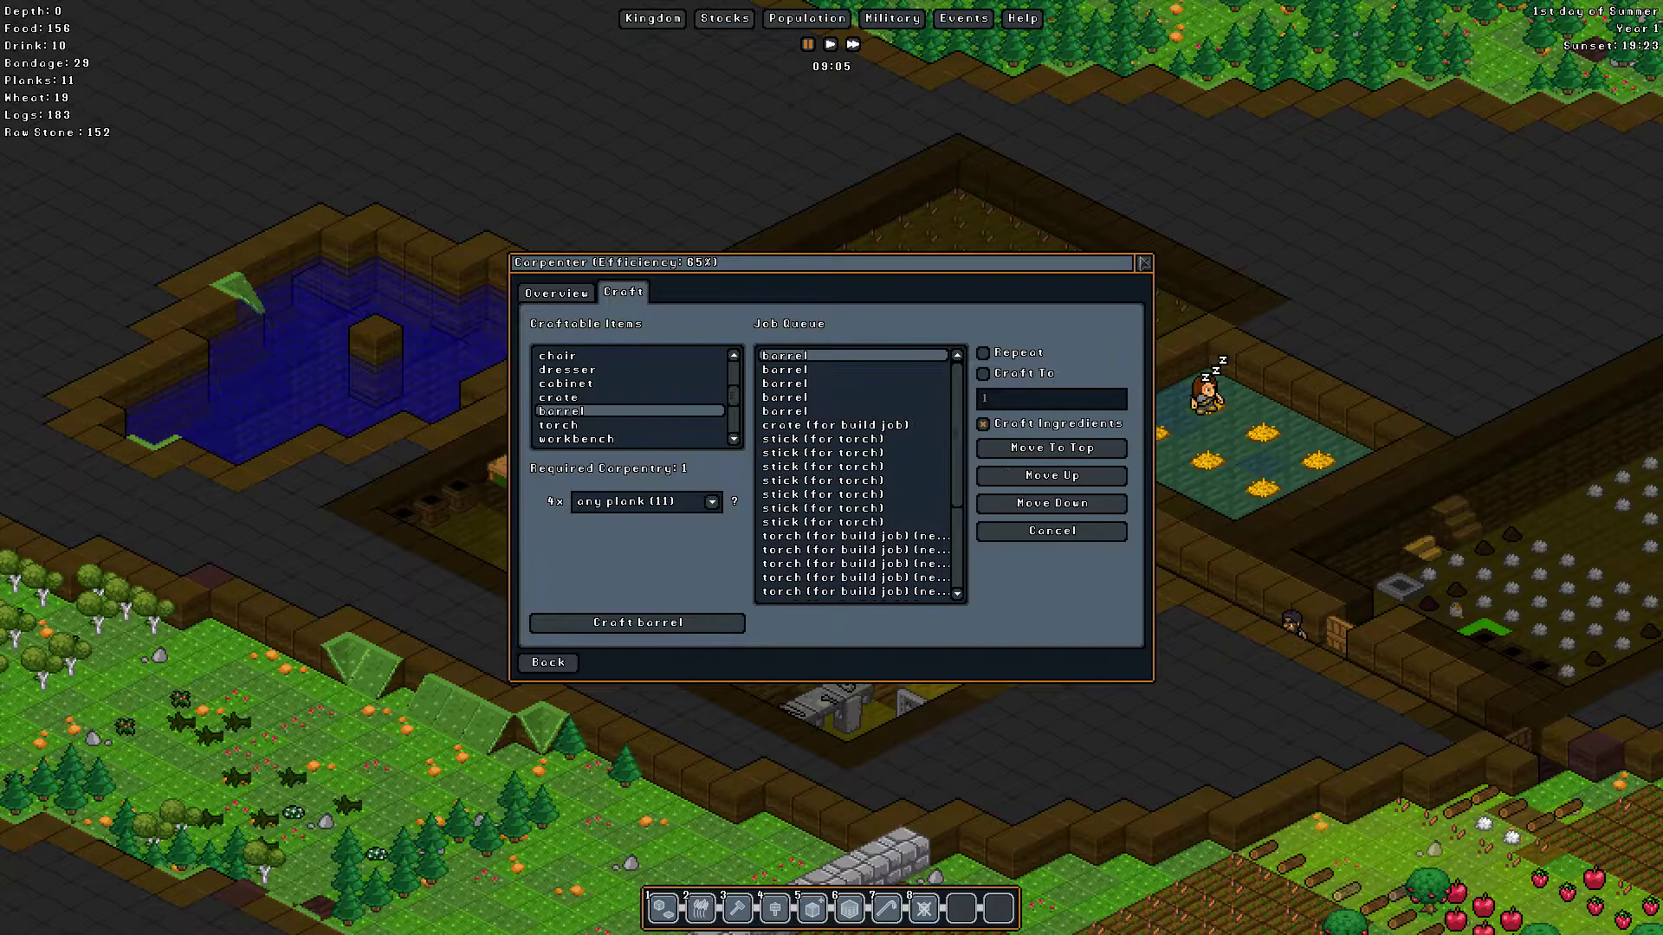
click(1144, 262)
Step: Pan the map across the walled fields and around the animal pen
key(s)
key(s)
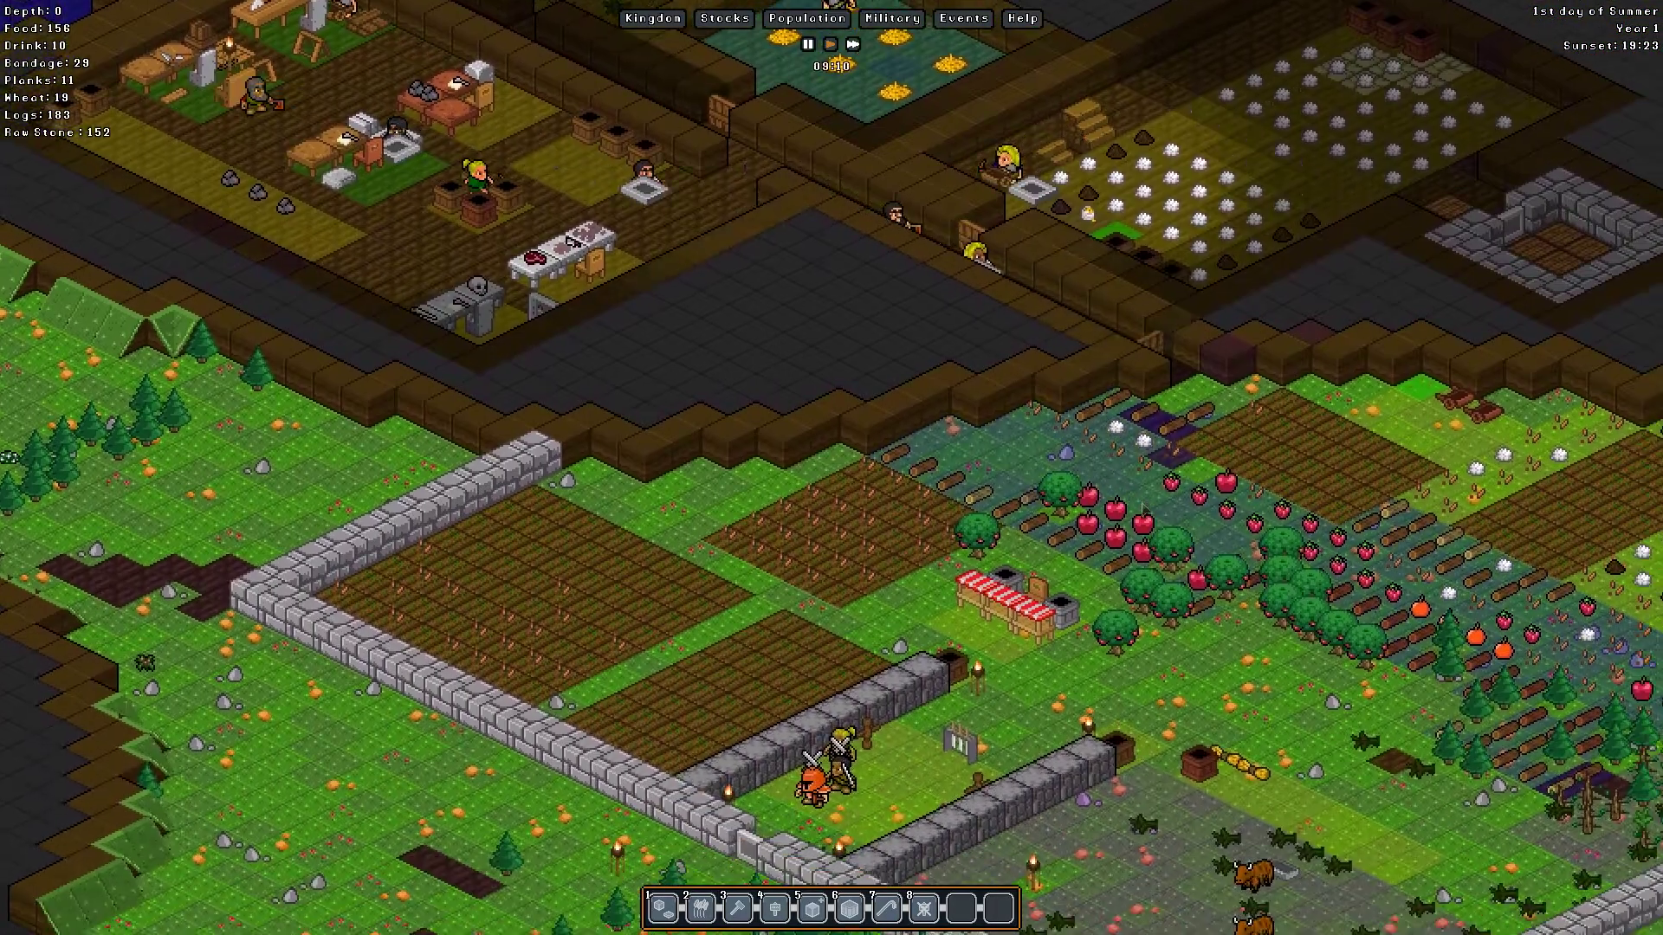
key(s)
key(d)
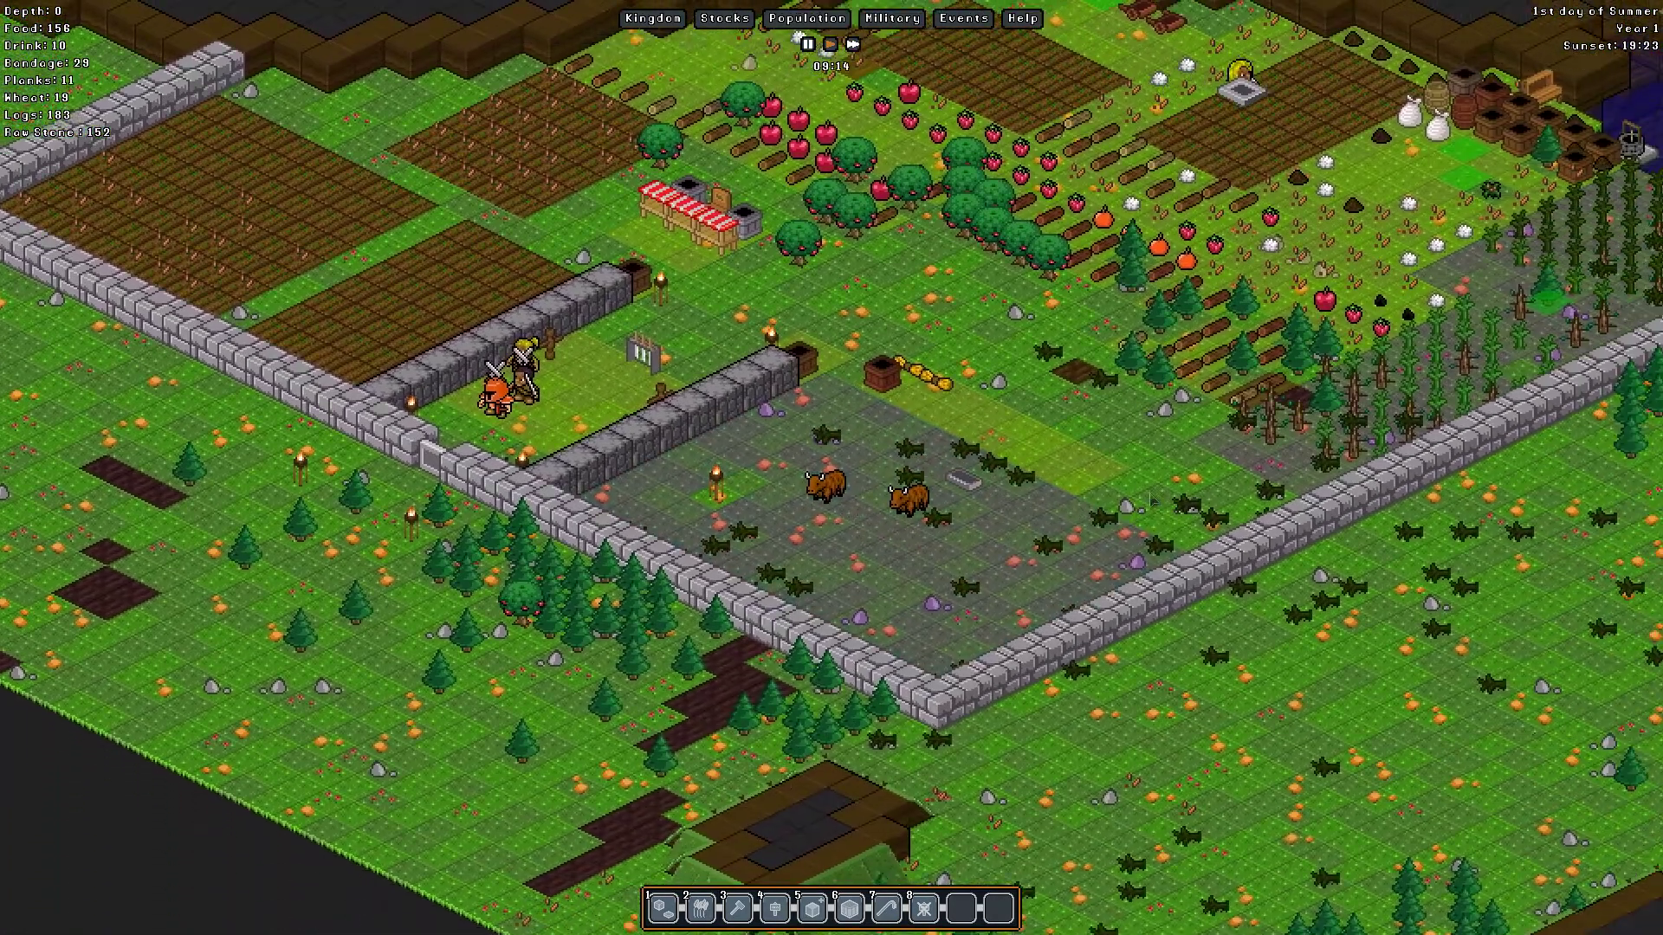
key(d)
key(s)
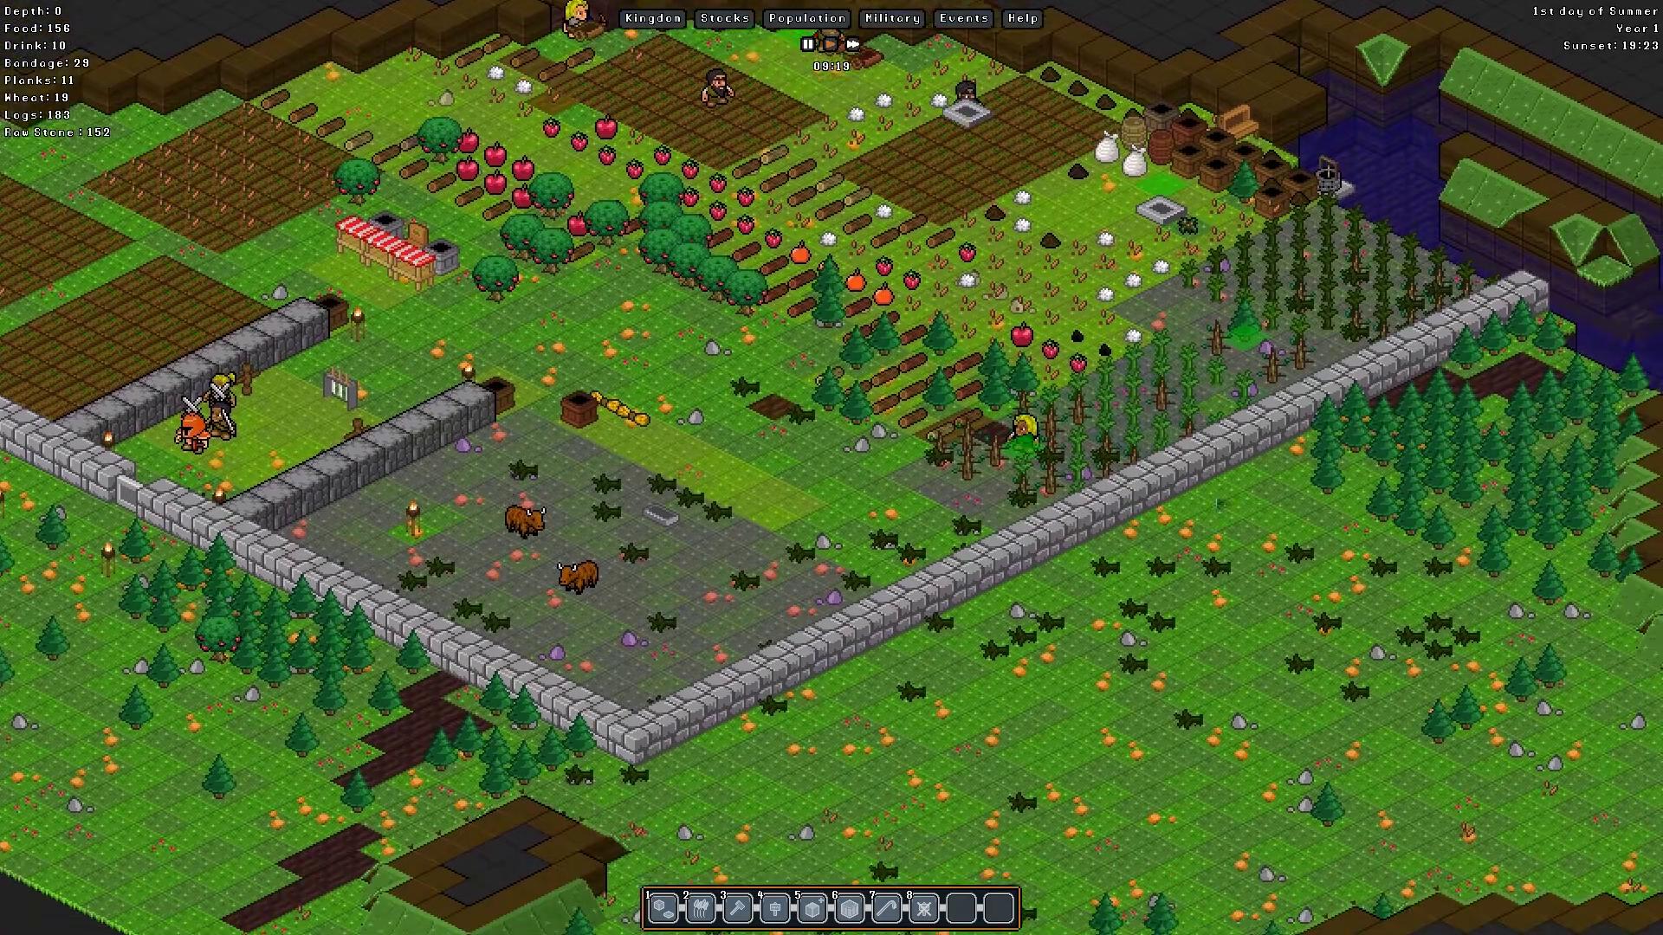
key(a)
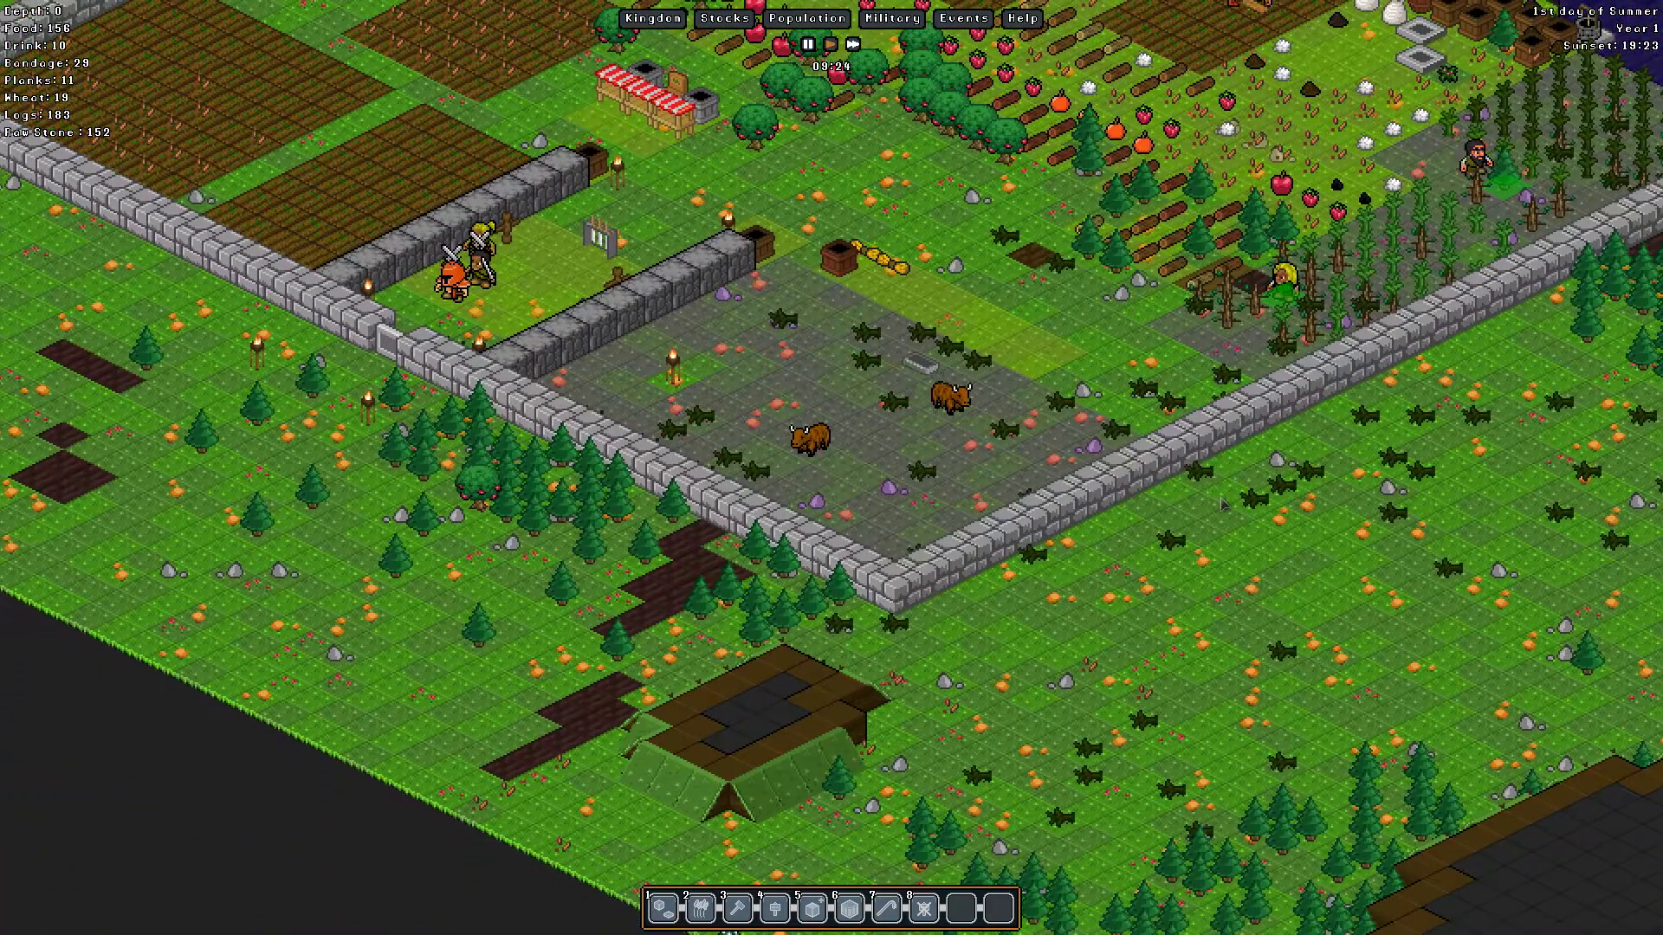
key(a)
key(w)
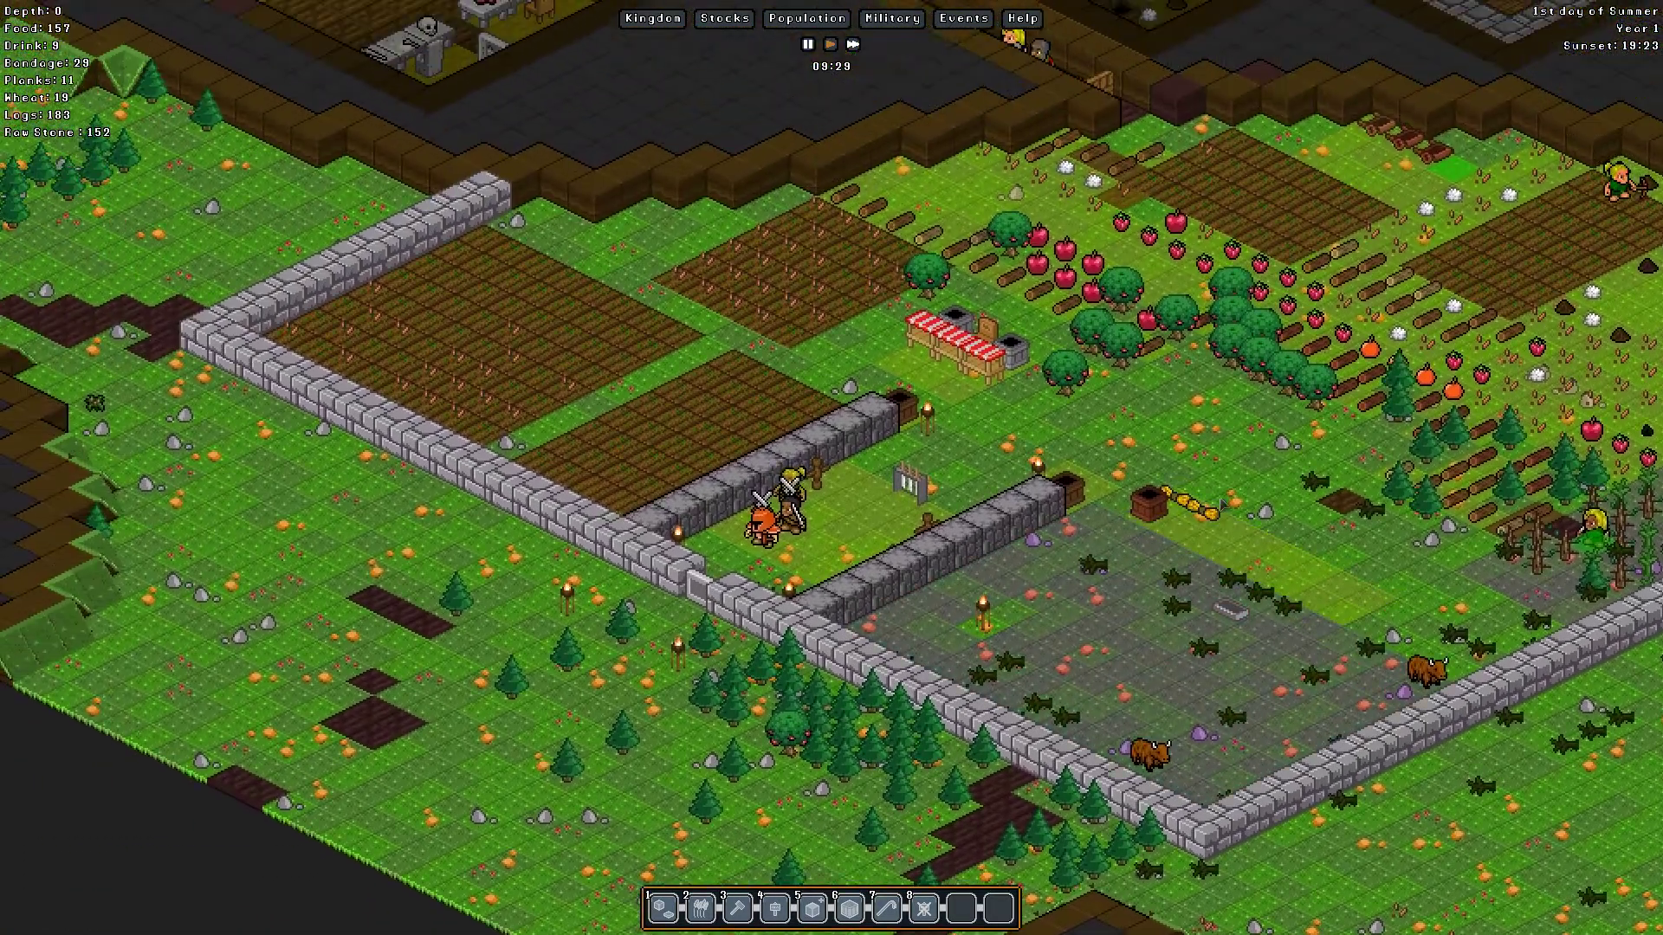
key(a)
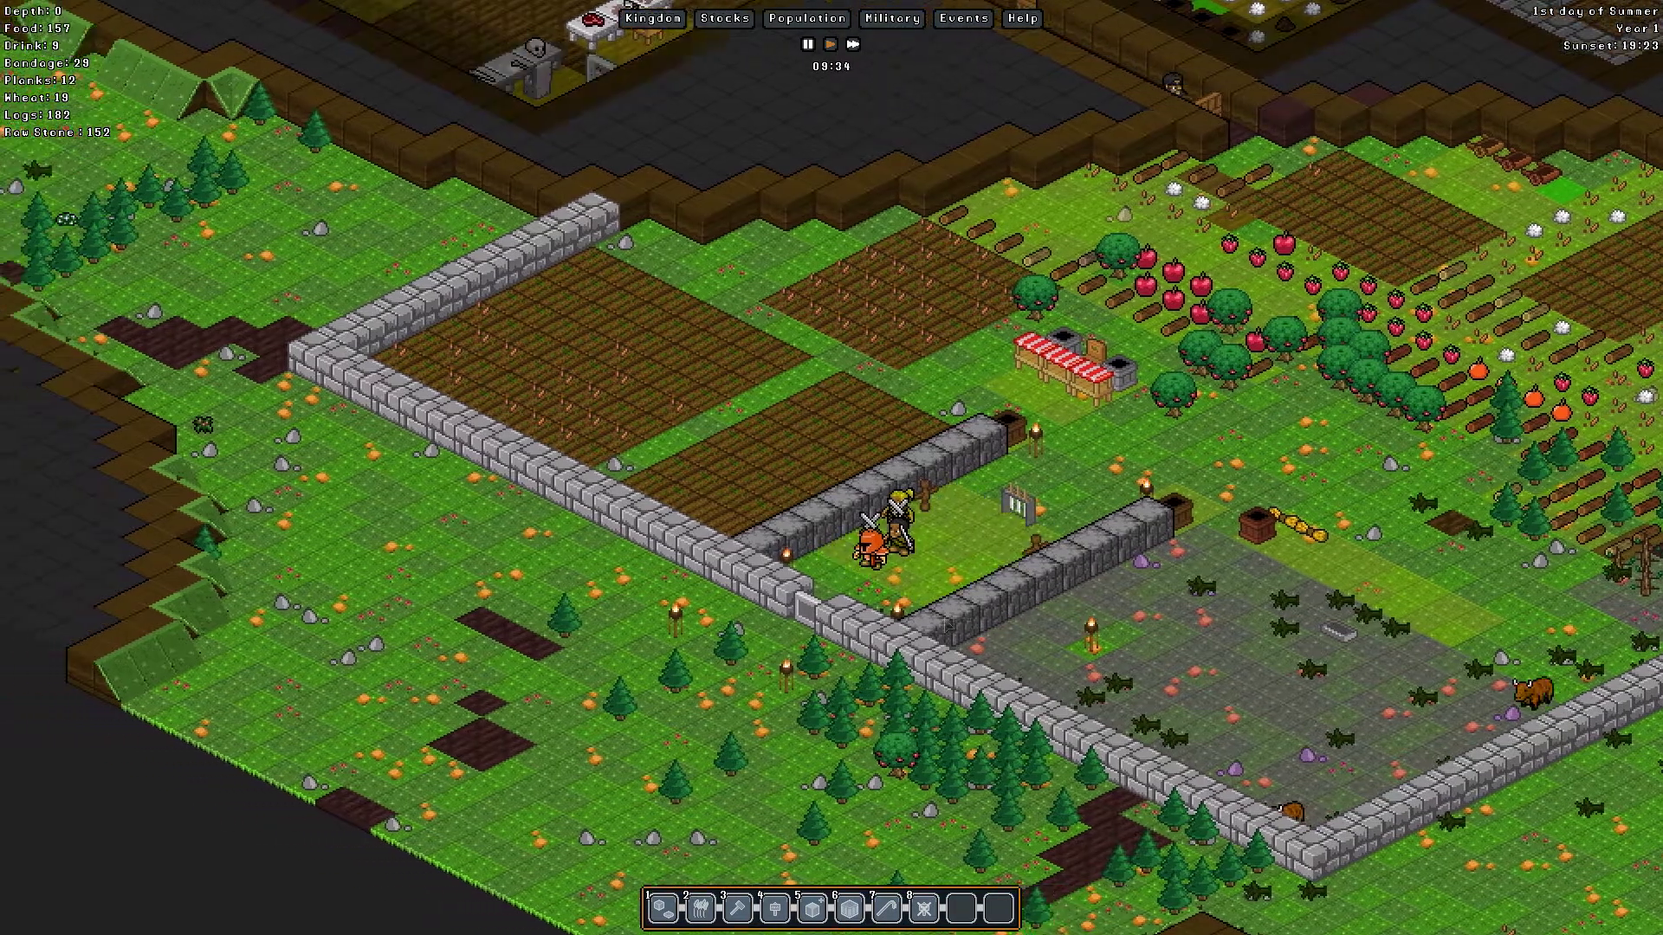
key(w)
key(d)
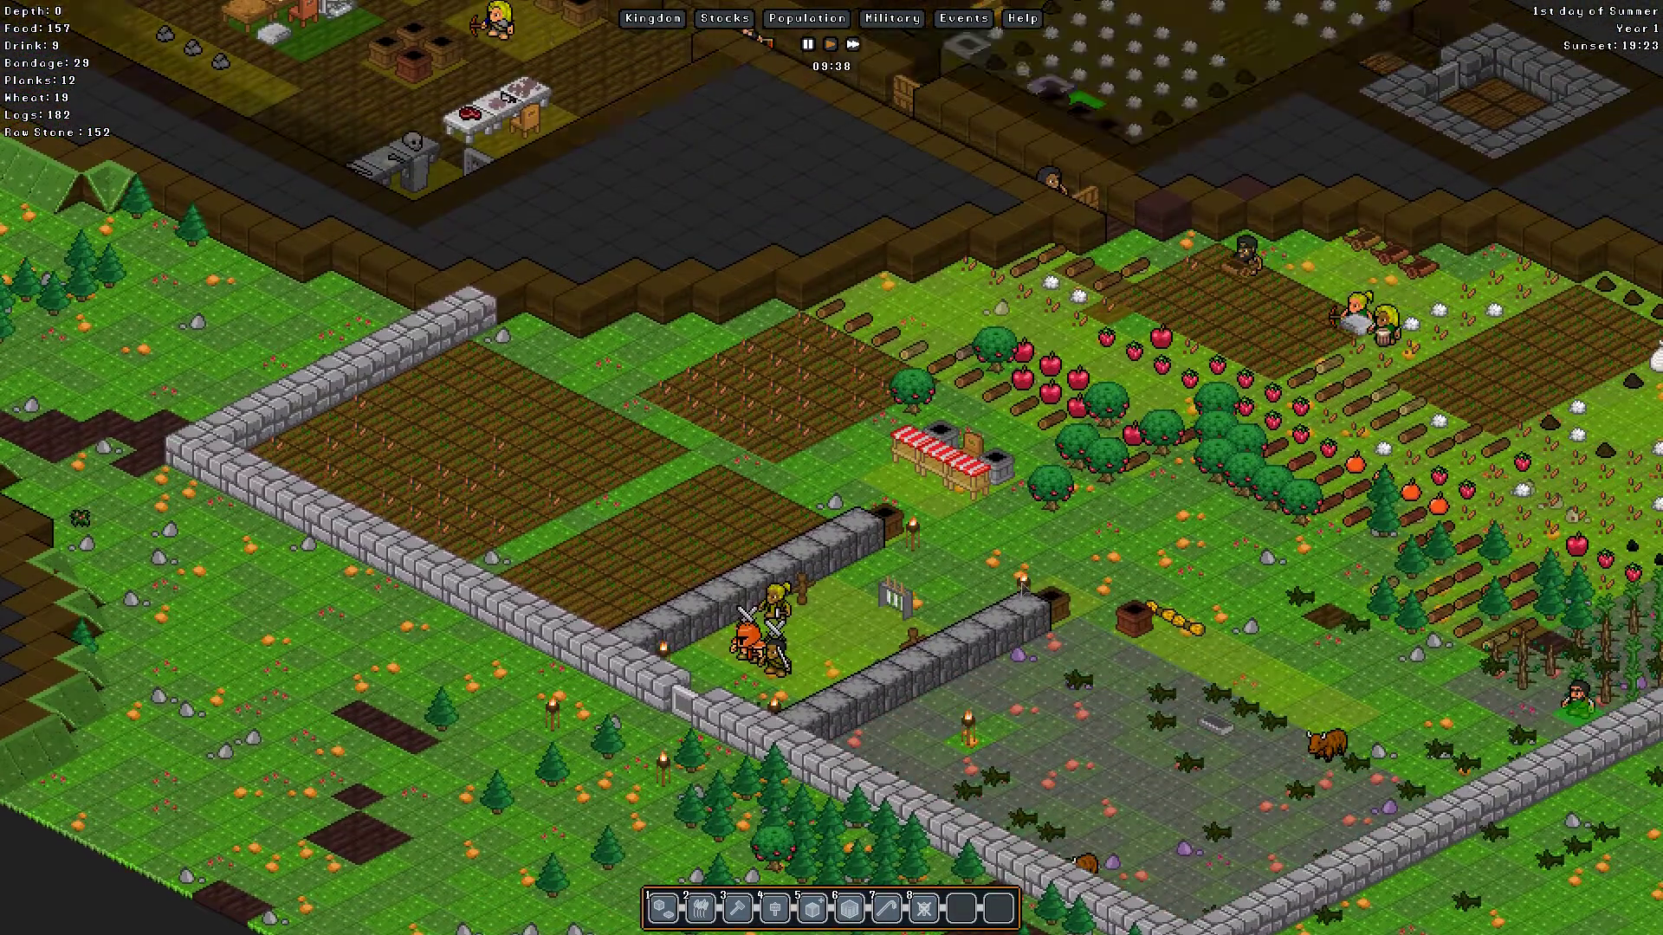
key(d)
key(w)
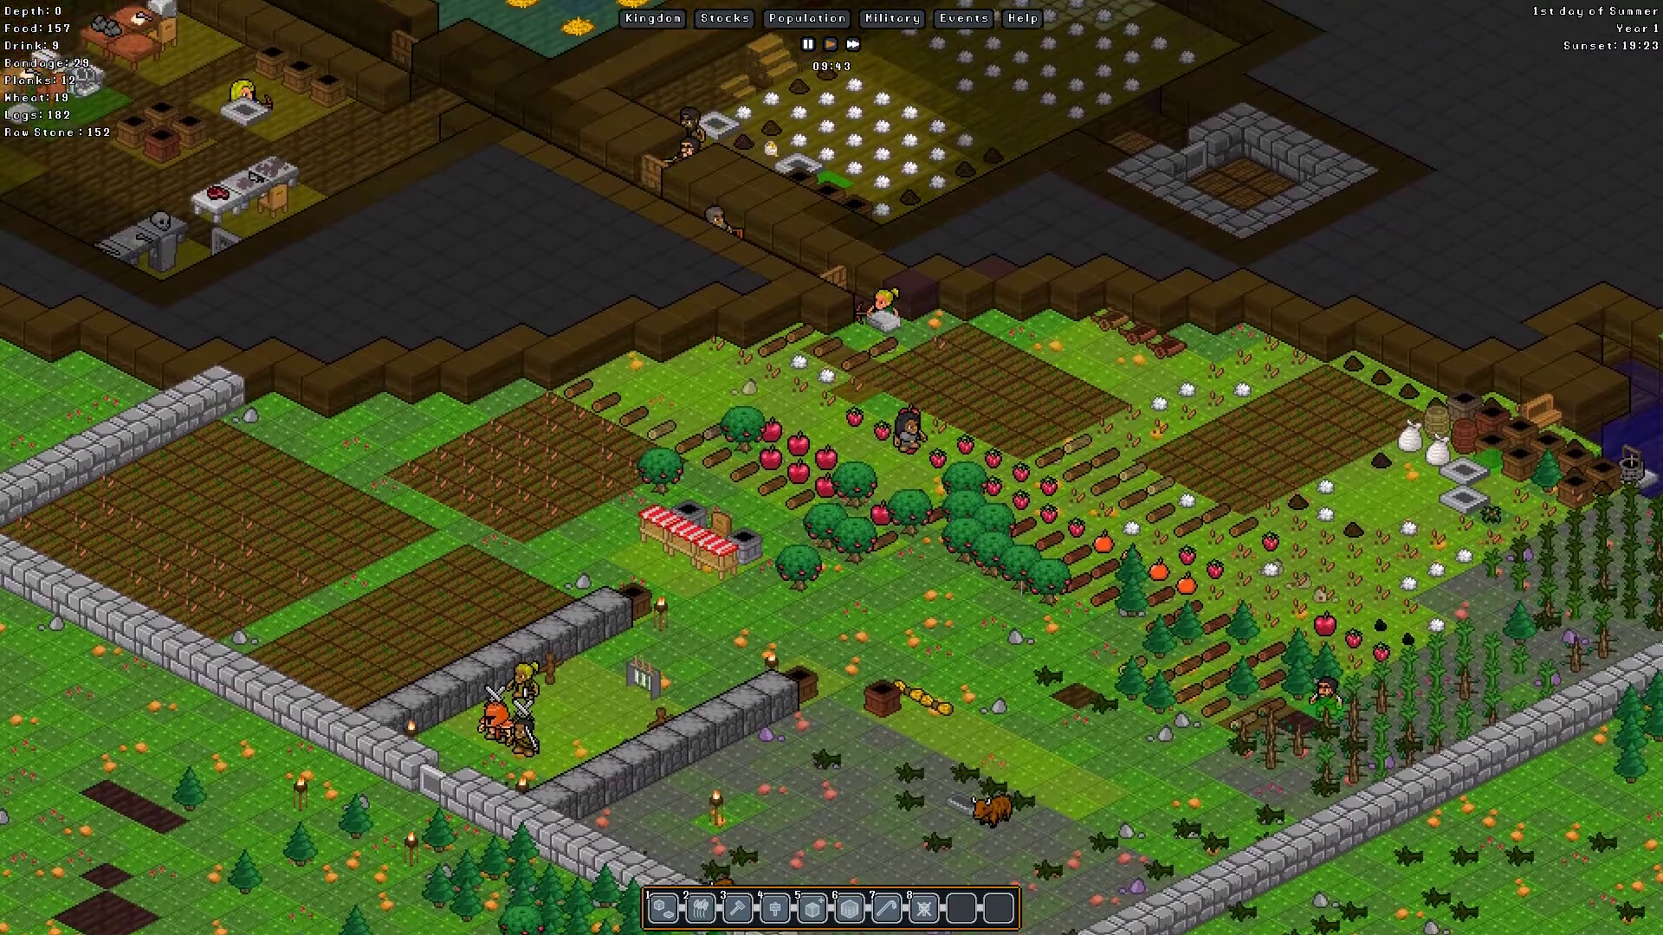
key(d)
key(s)
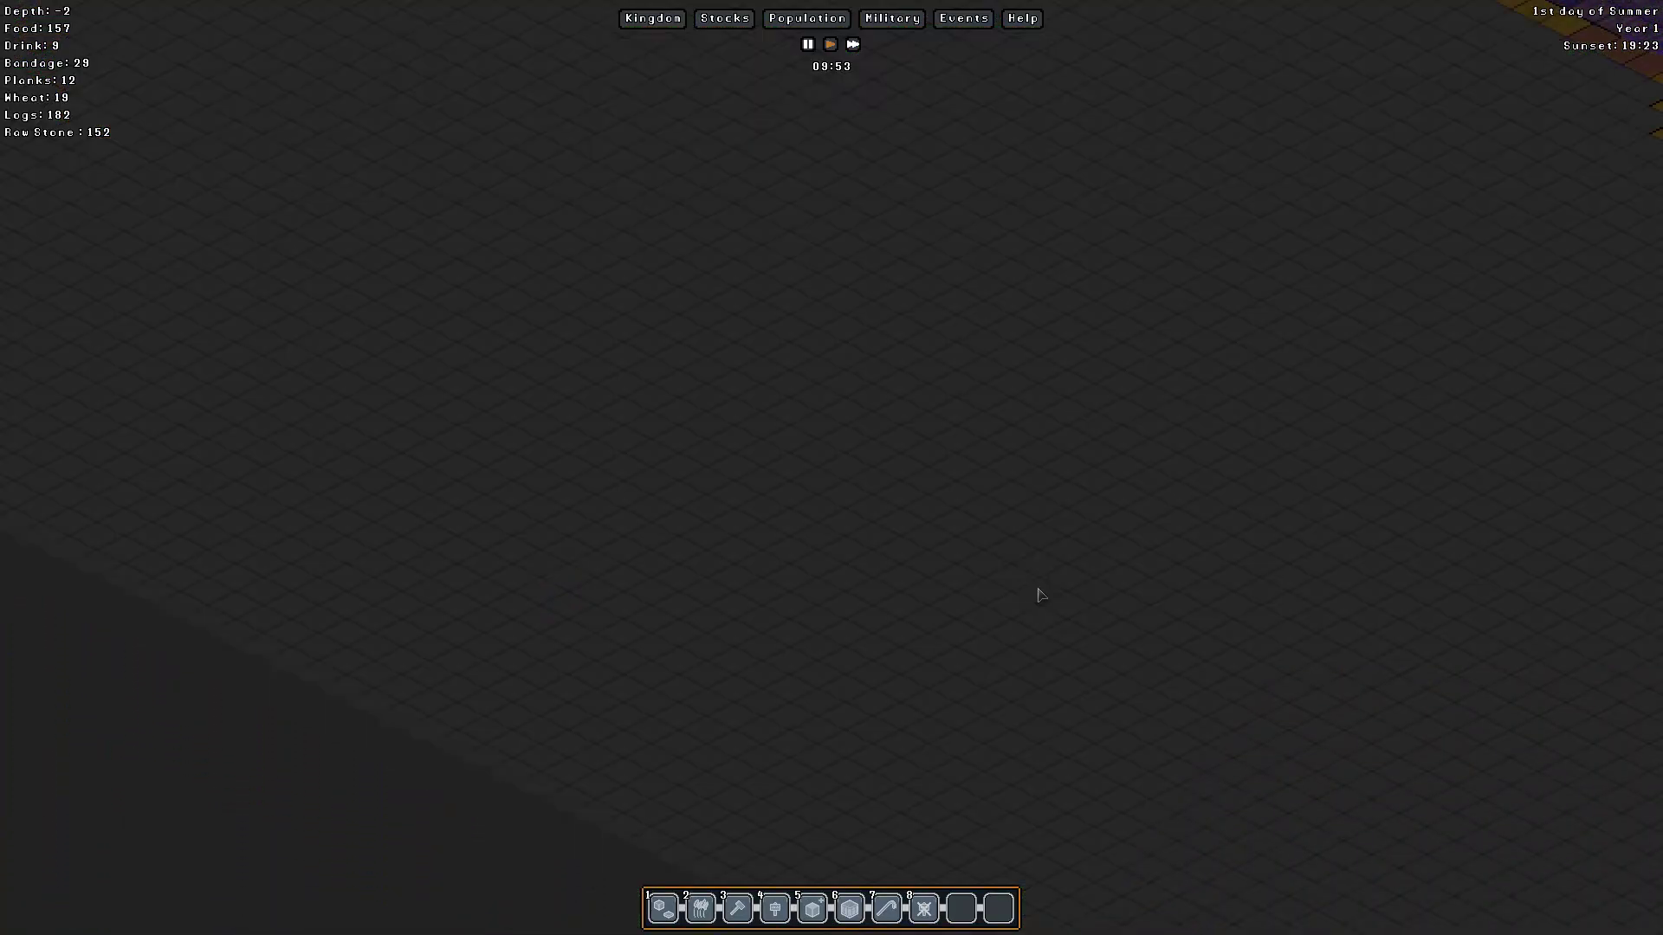
Step: Pan north over the hills and forest, past the cliff and water pool, to the rooms
key(w)
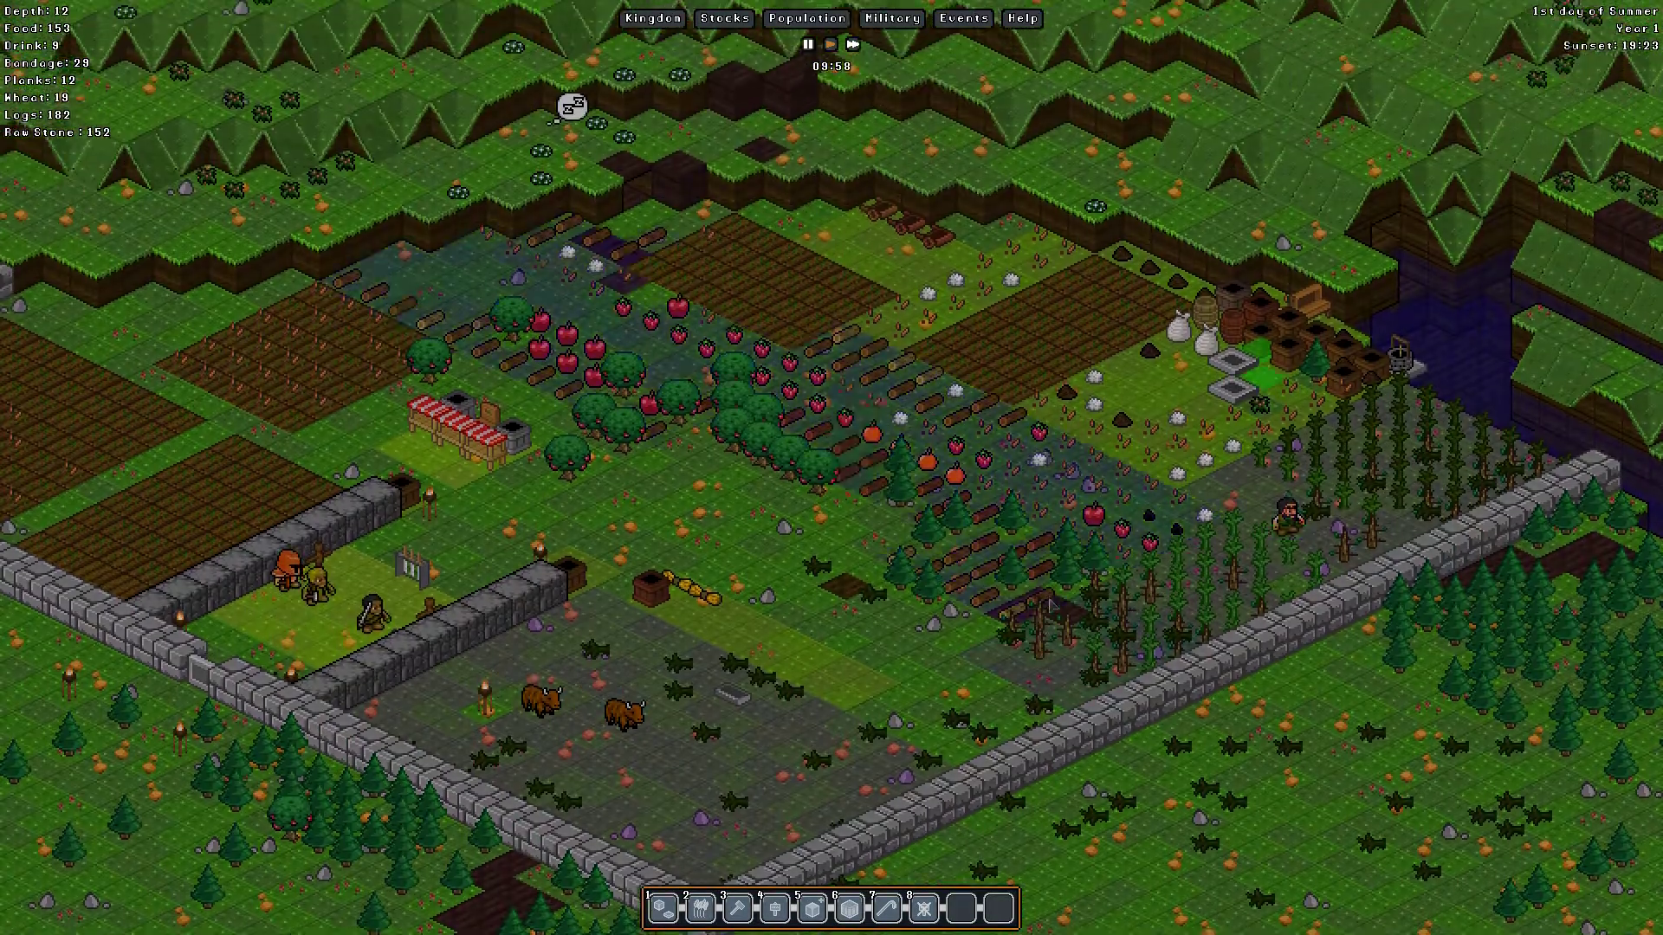
key(w)
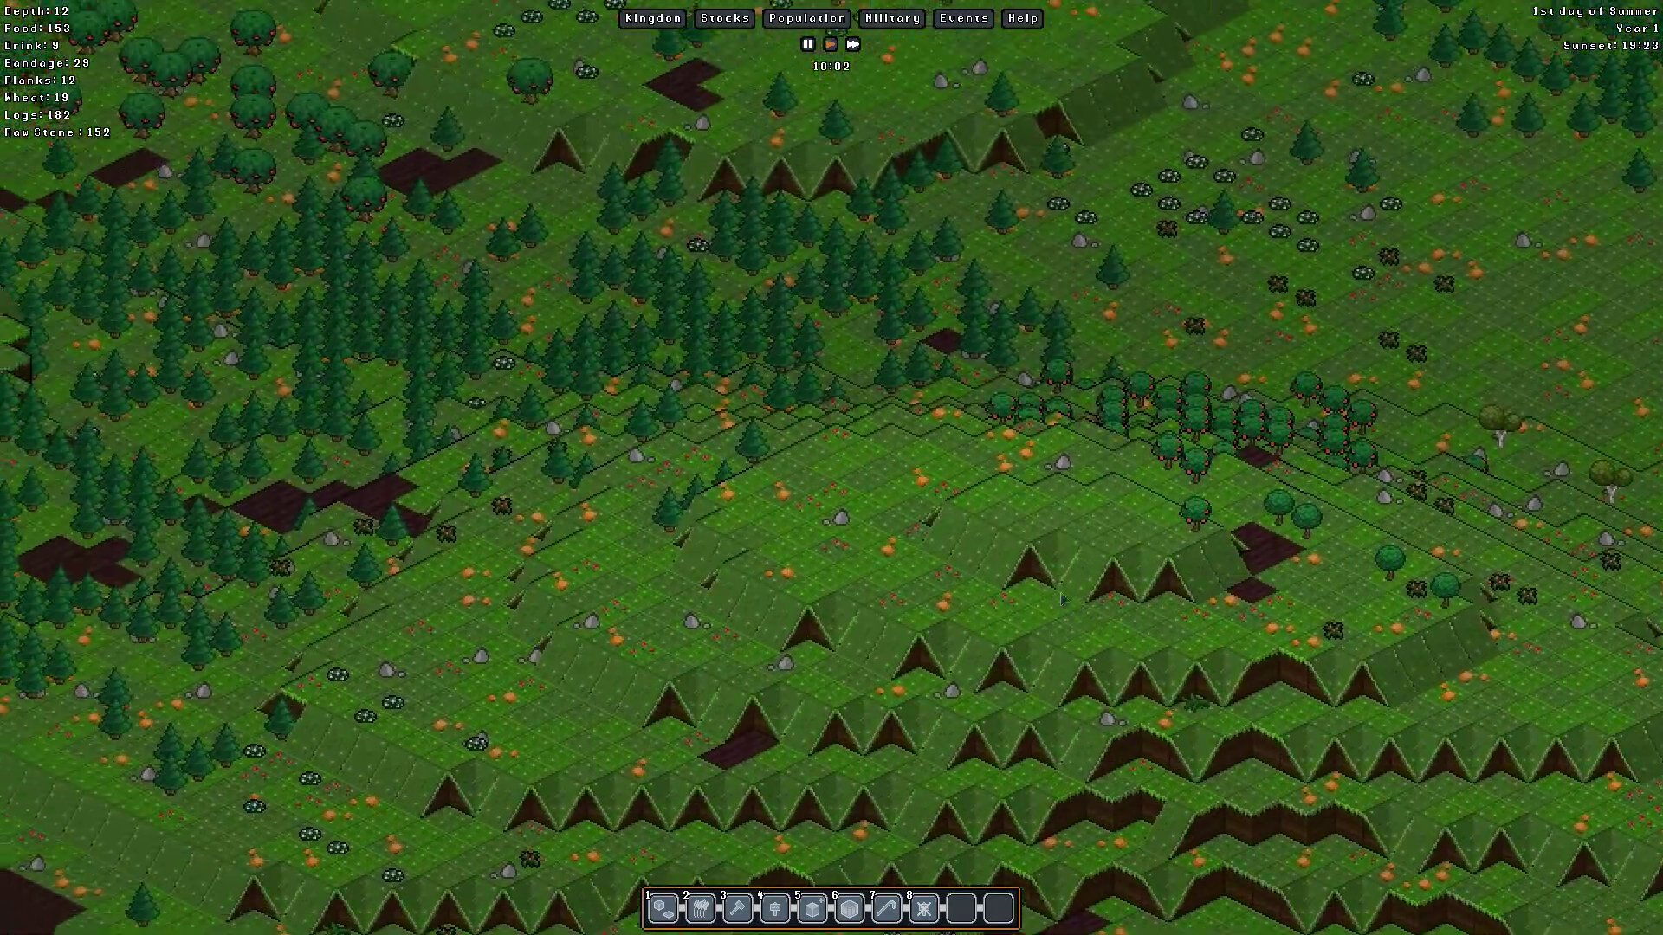
key(a)
key(s)
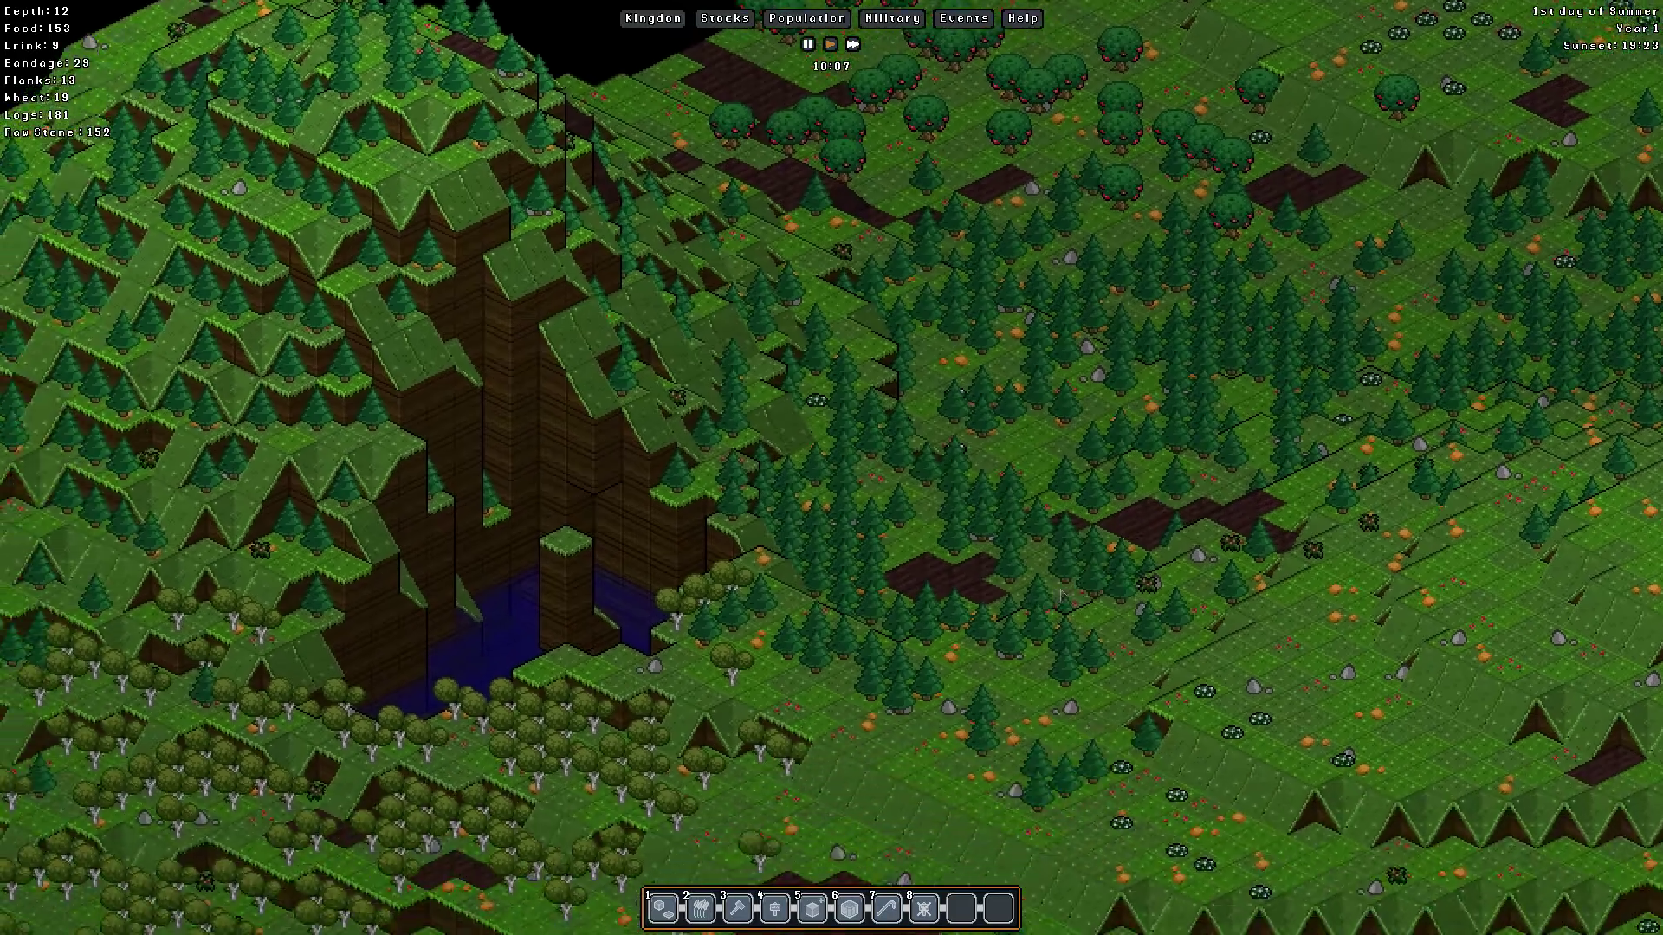
key(a)
key(s)
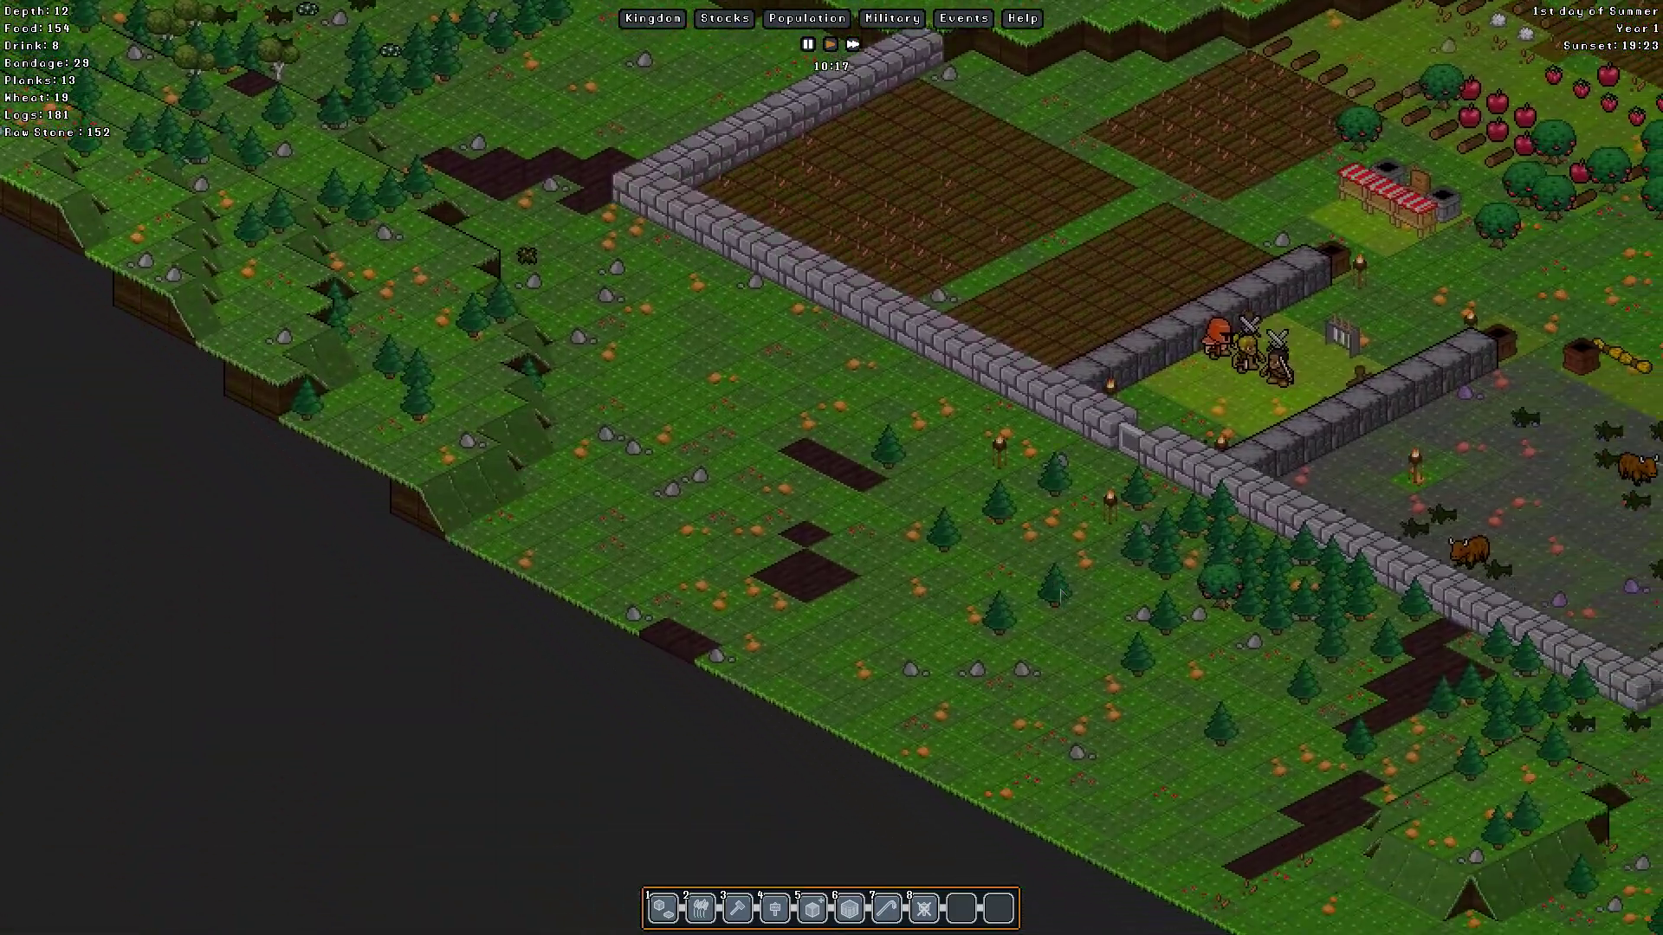
key(w)
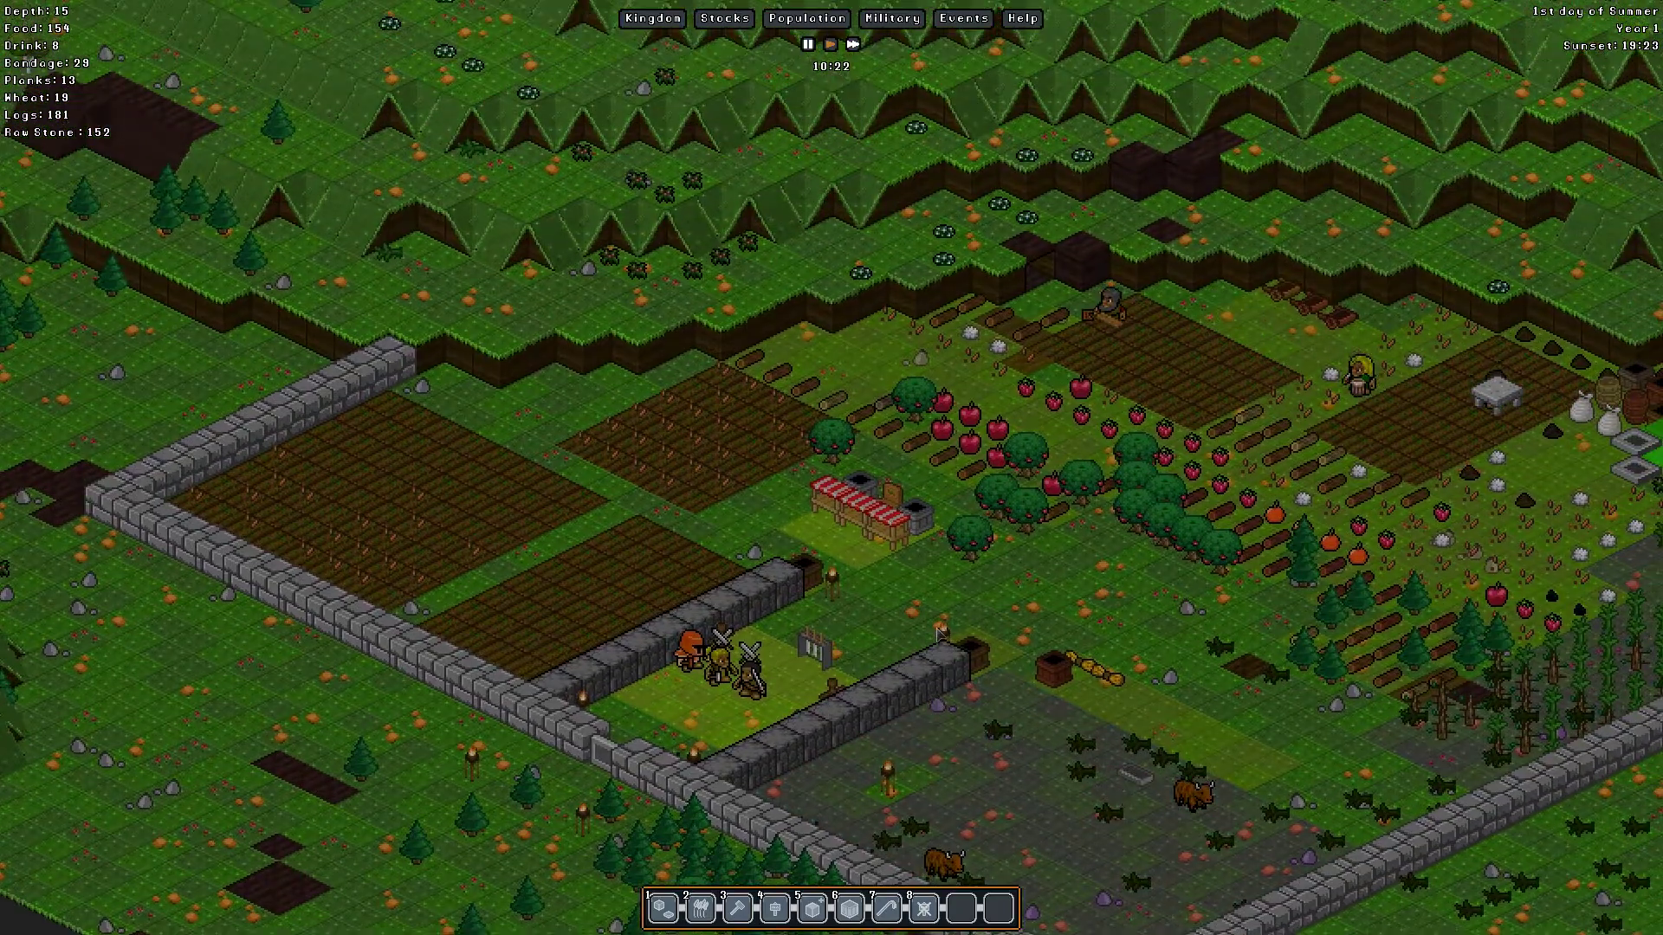
key(s)
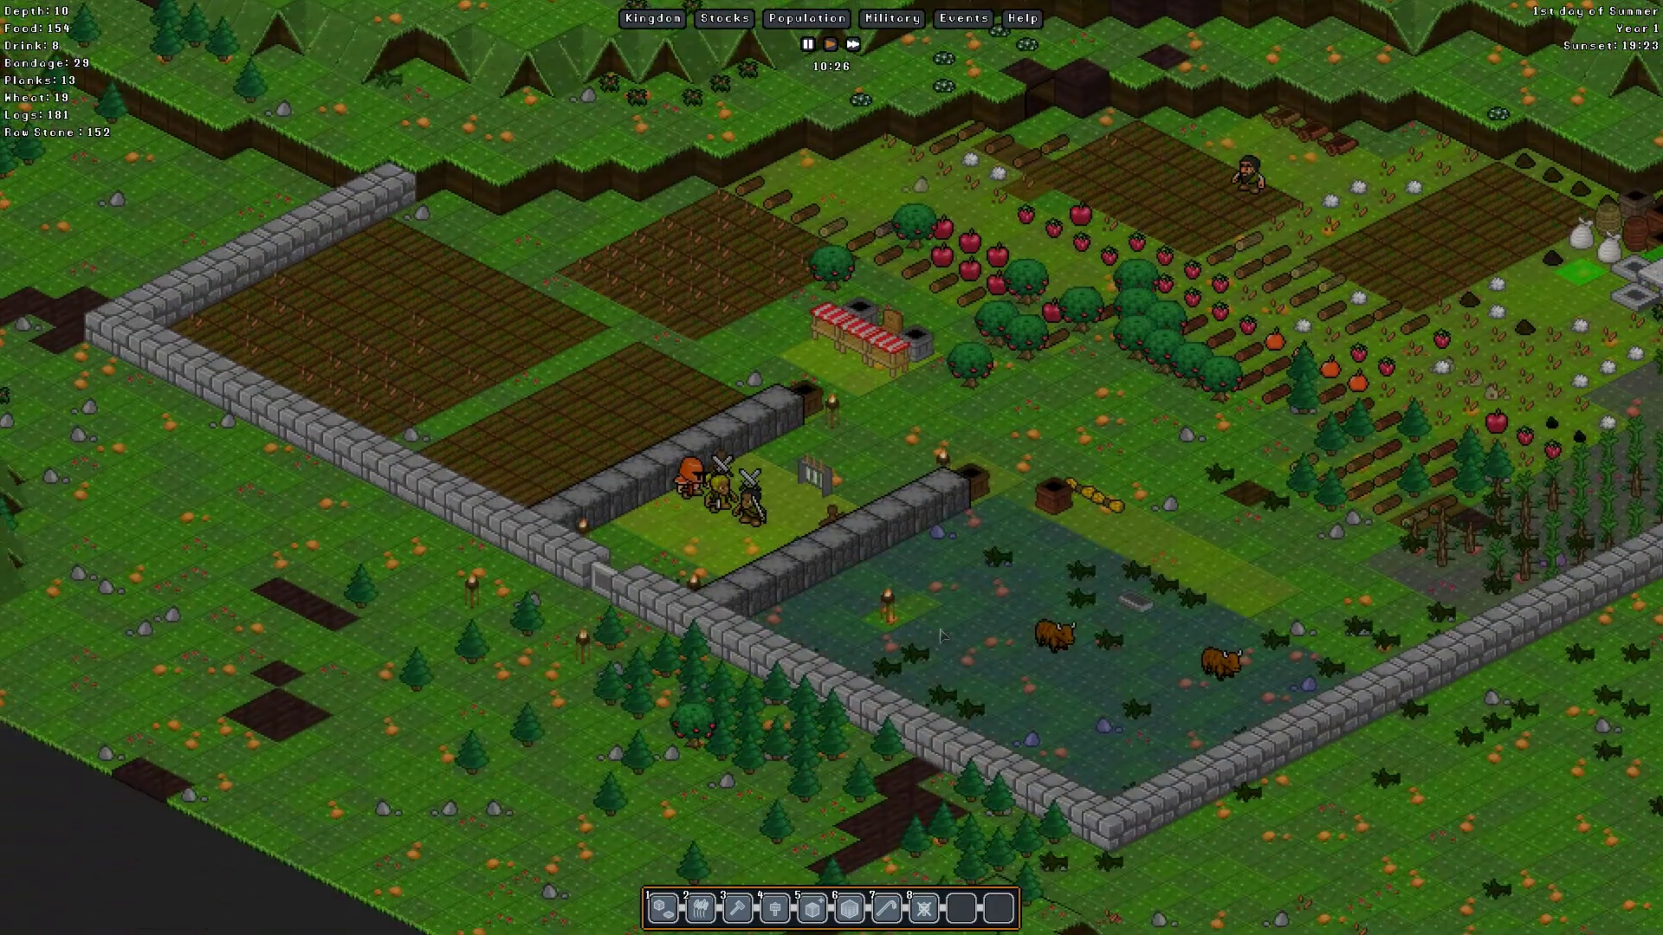
key(s)
scroll(940, 632, up, 1)
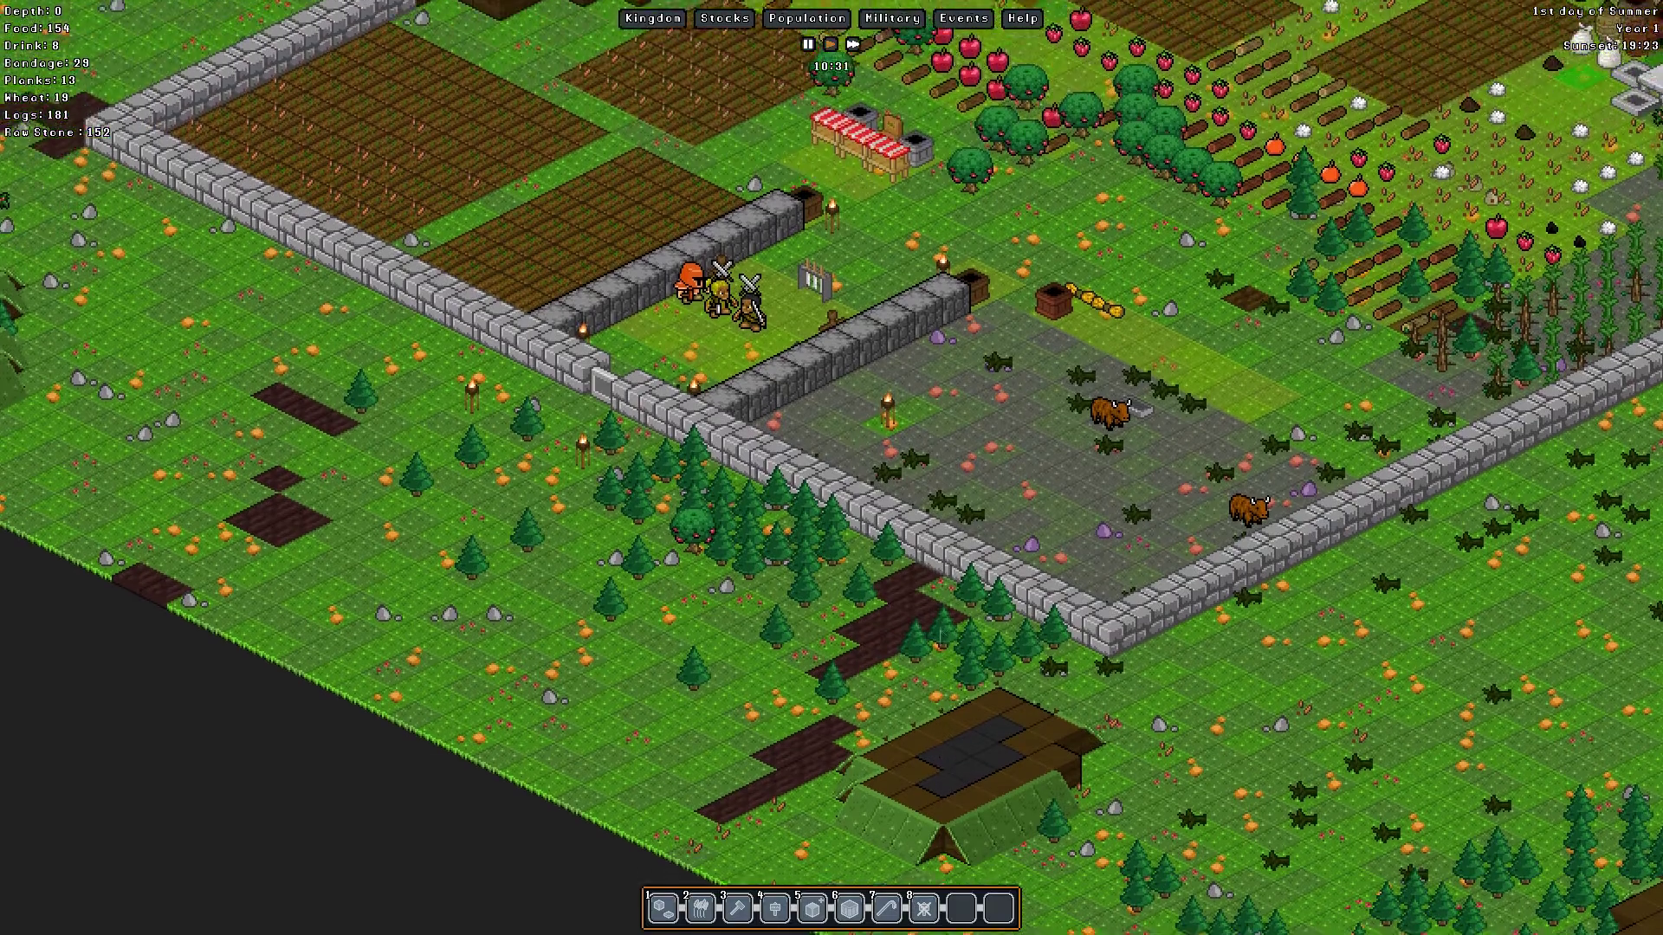
scroll(942, 633, up, 5)
key(w)
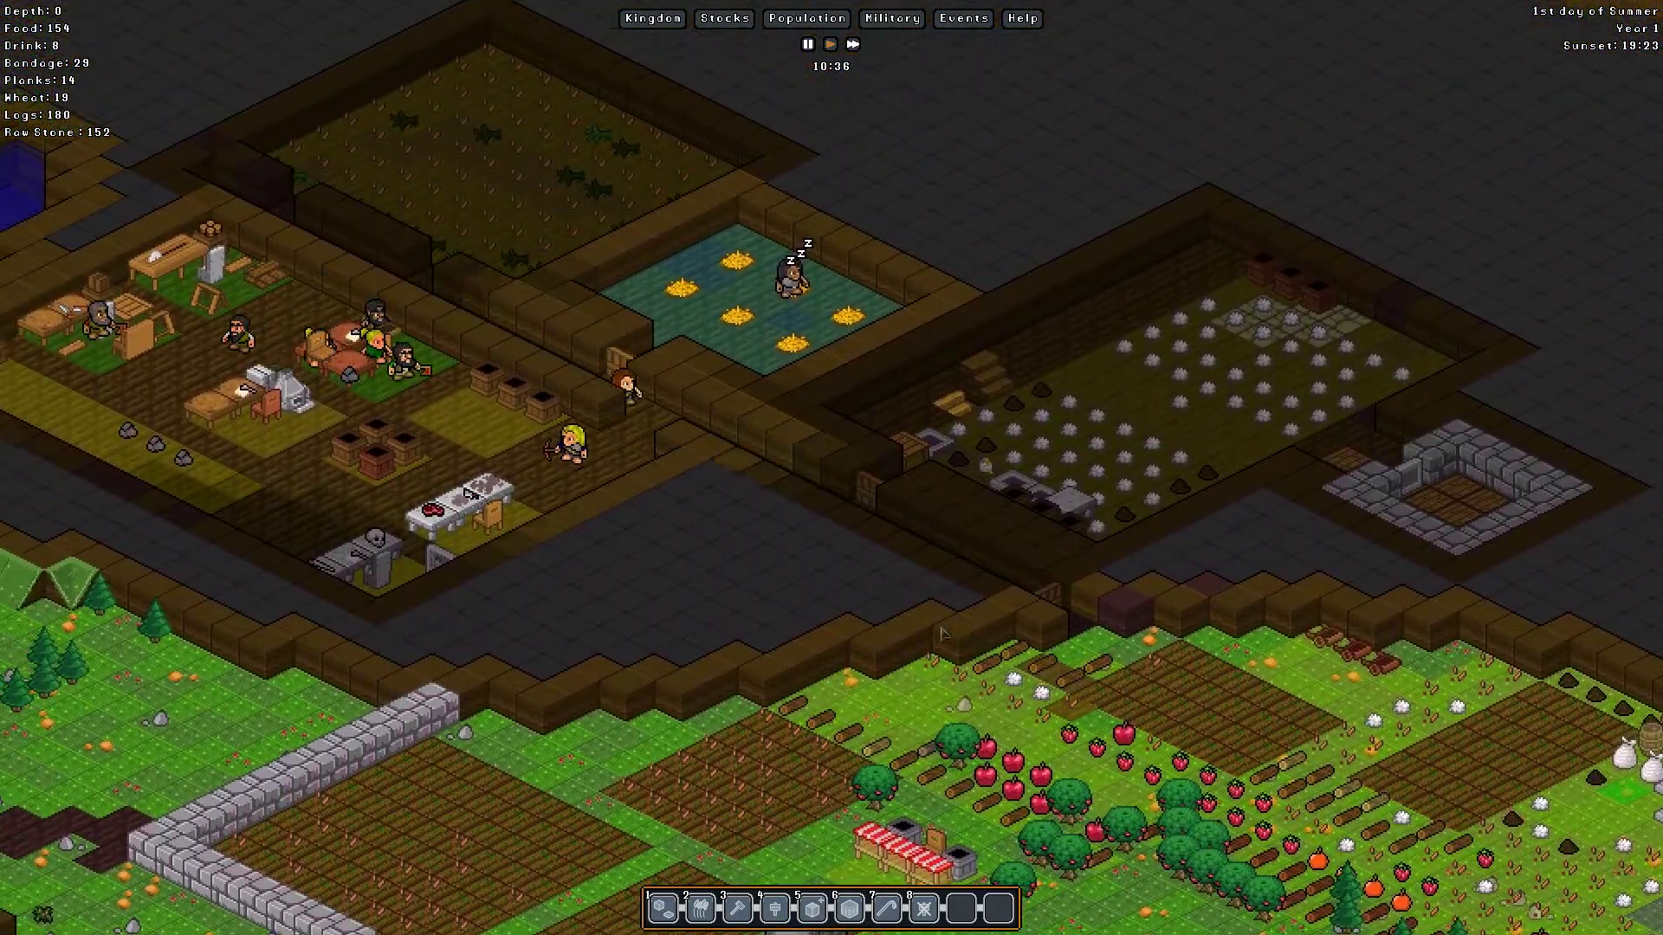
key(w)
scroll(944, 632, up, 1)
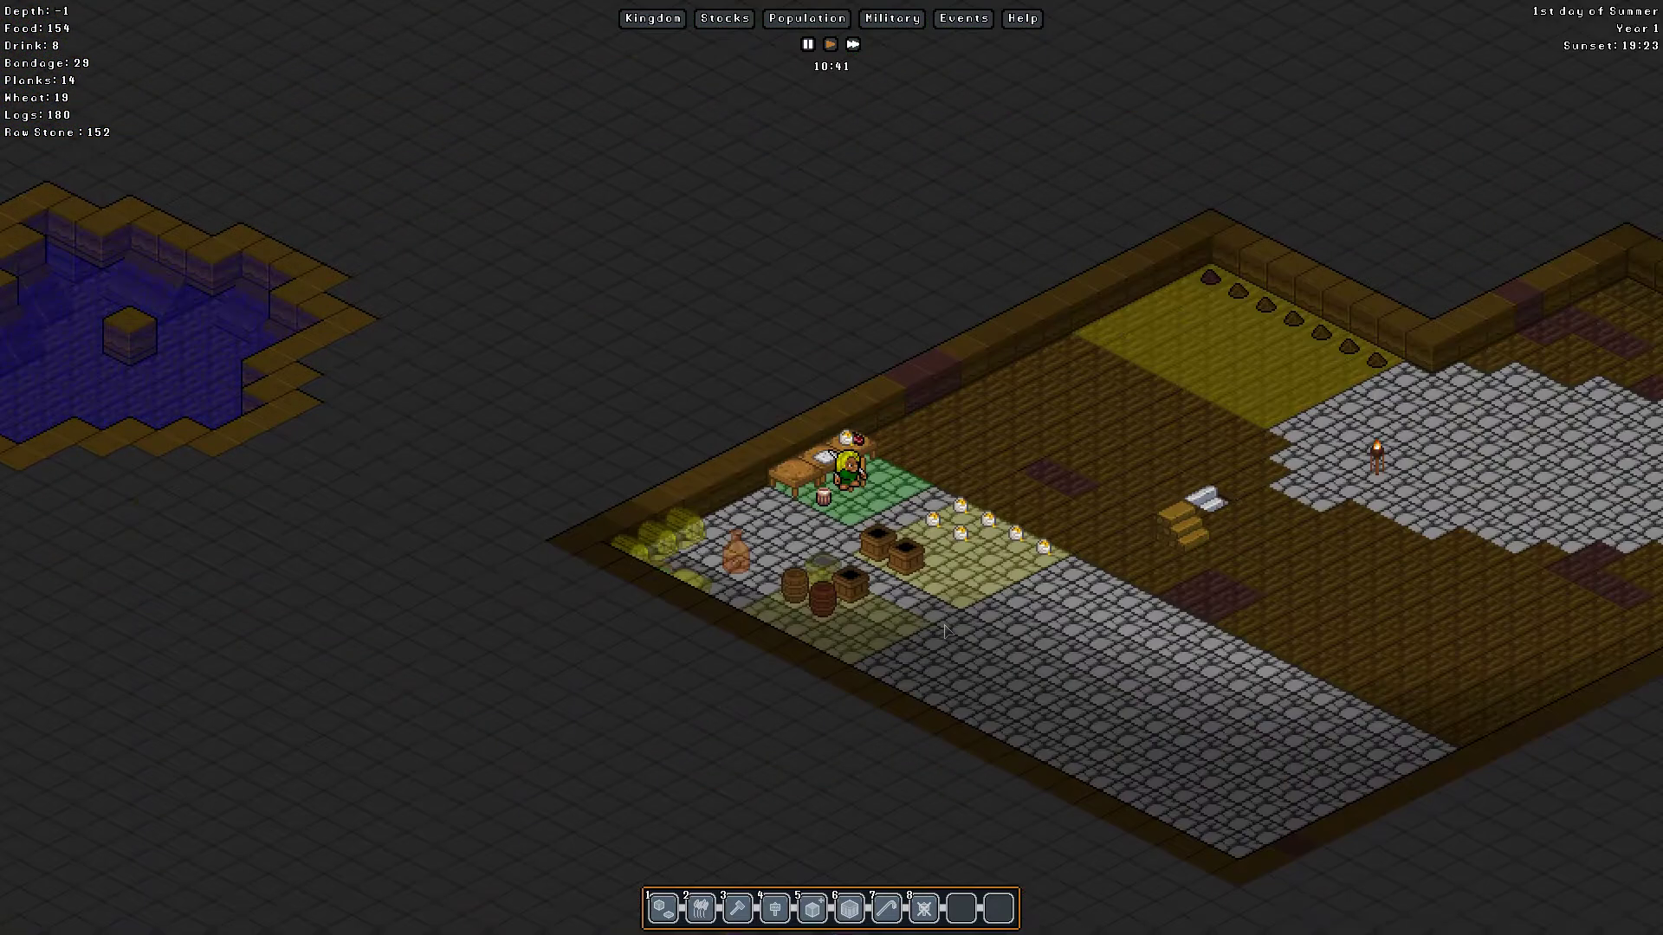
scroll(876, 618, up, 1)
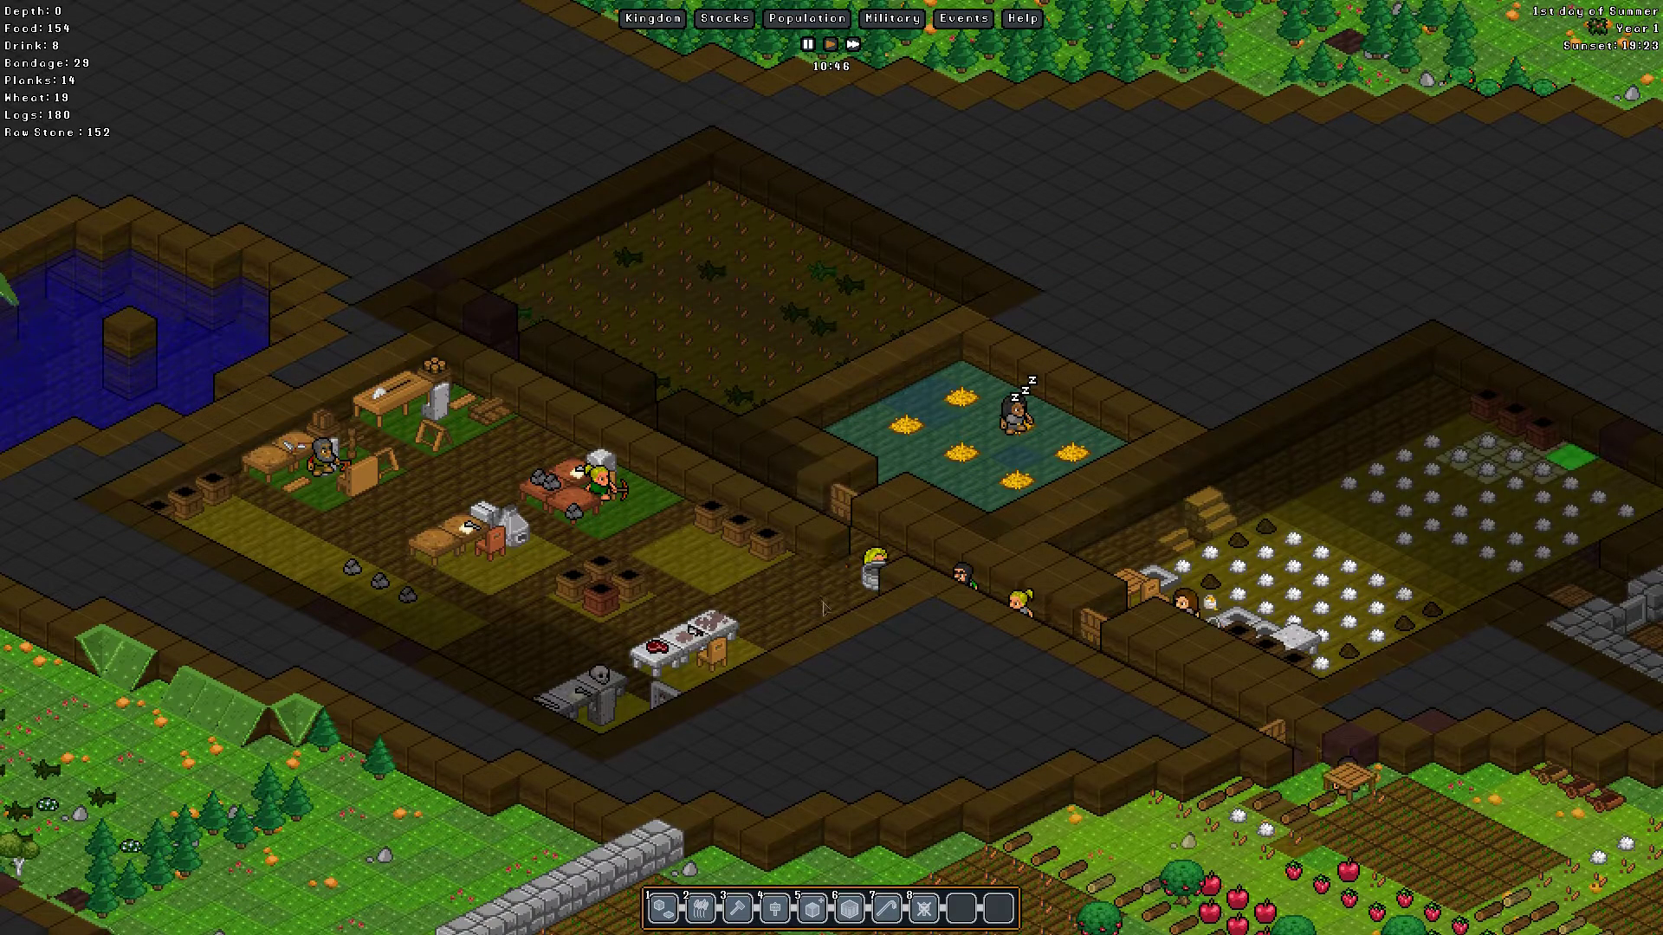
Step: Center the workshops and pond and recheck the distillery job, still lacking two apple wood barrels
key(s)
key(d)
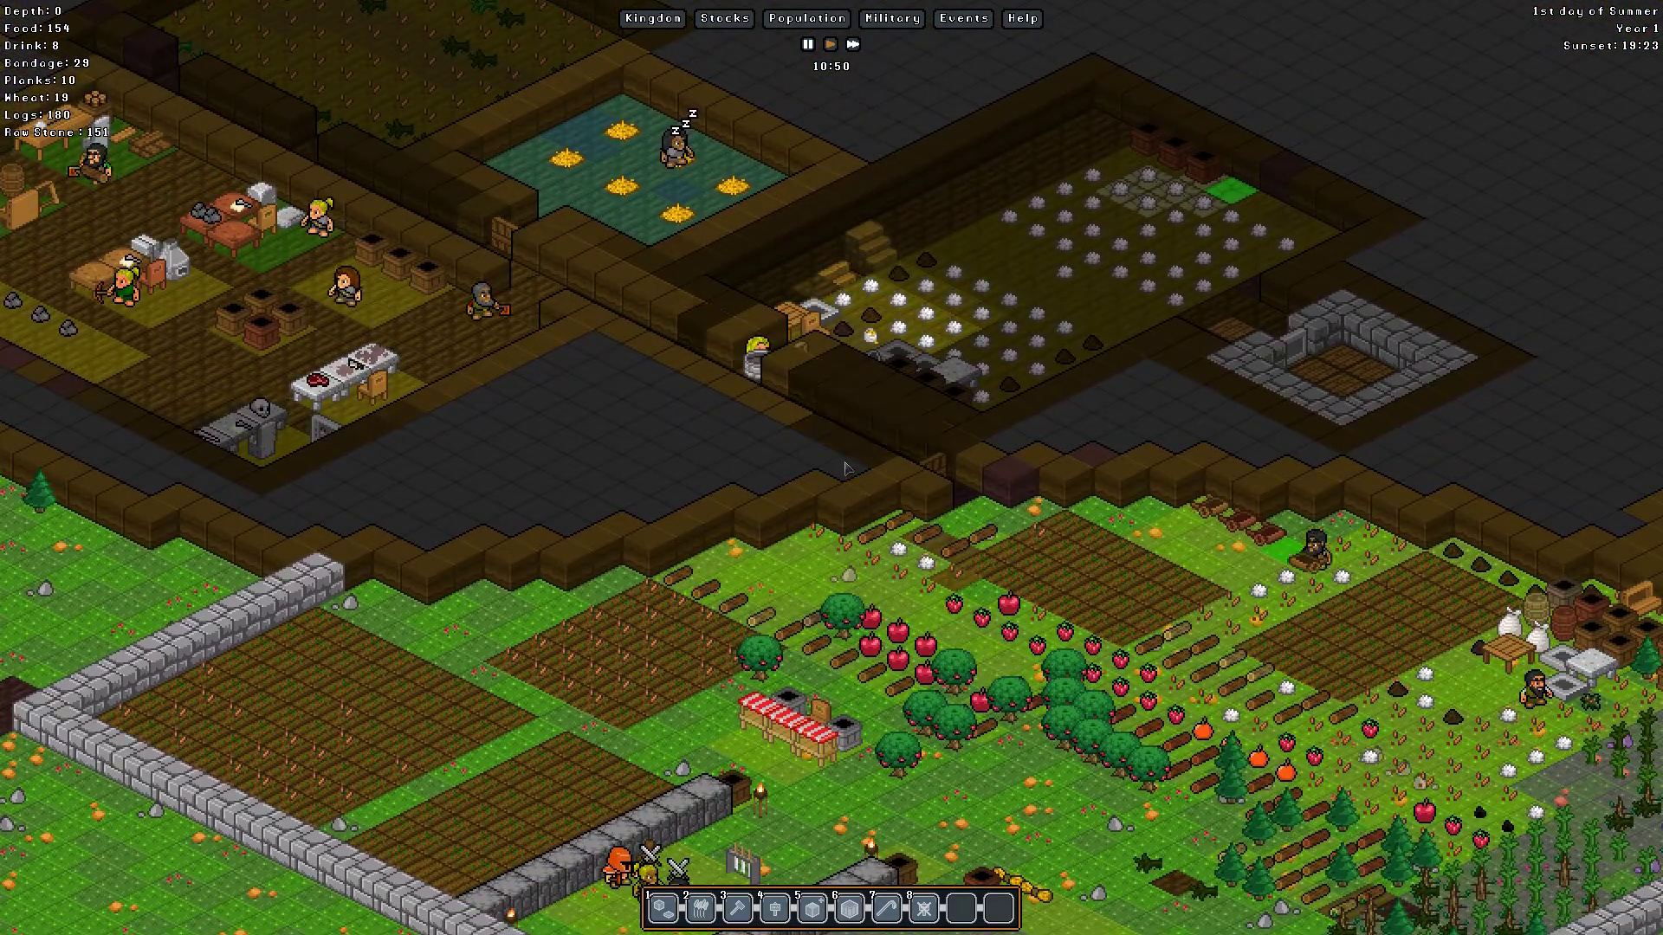
key(w)
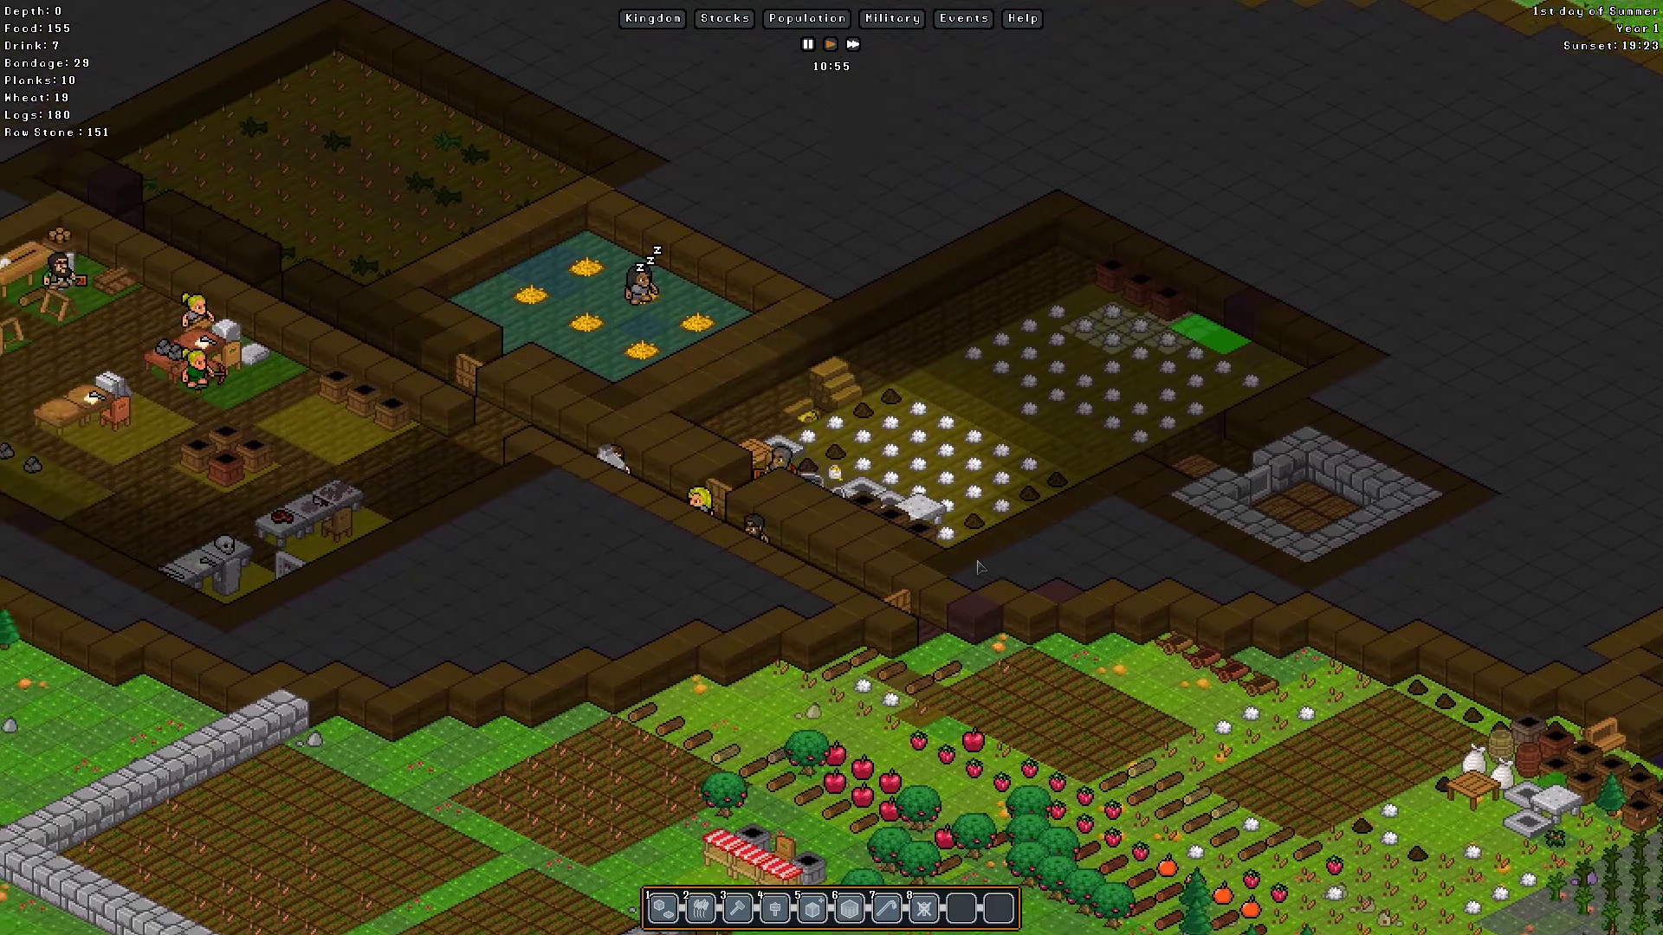
key(a)
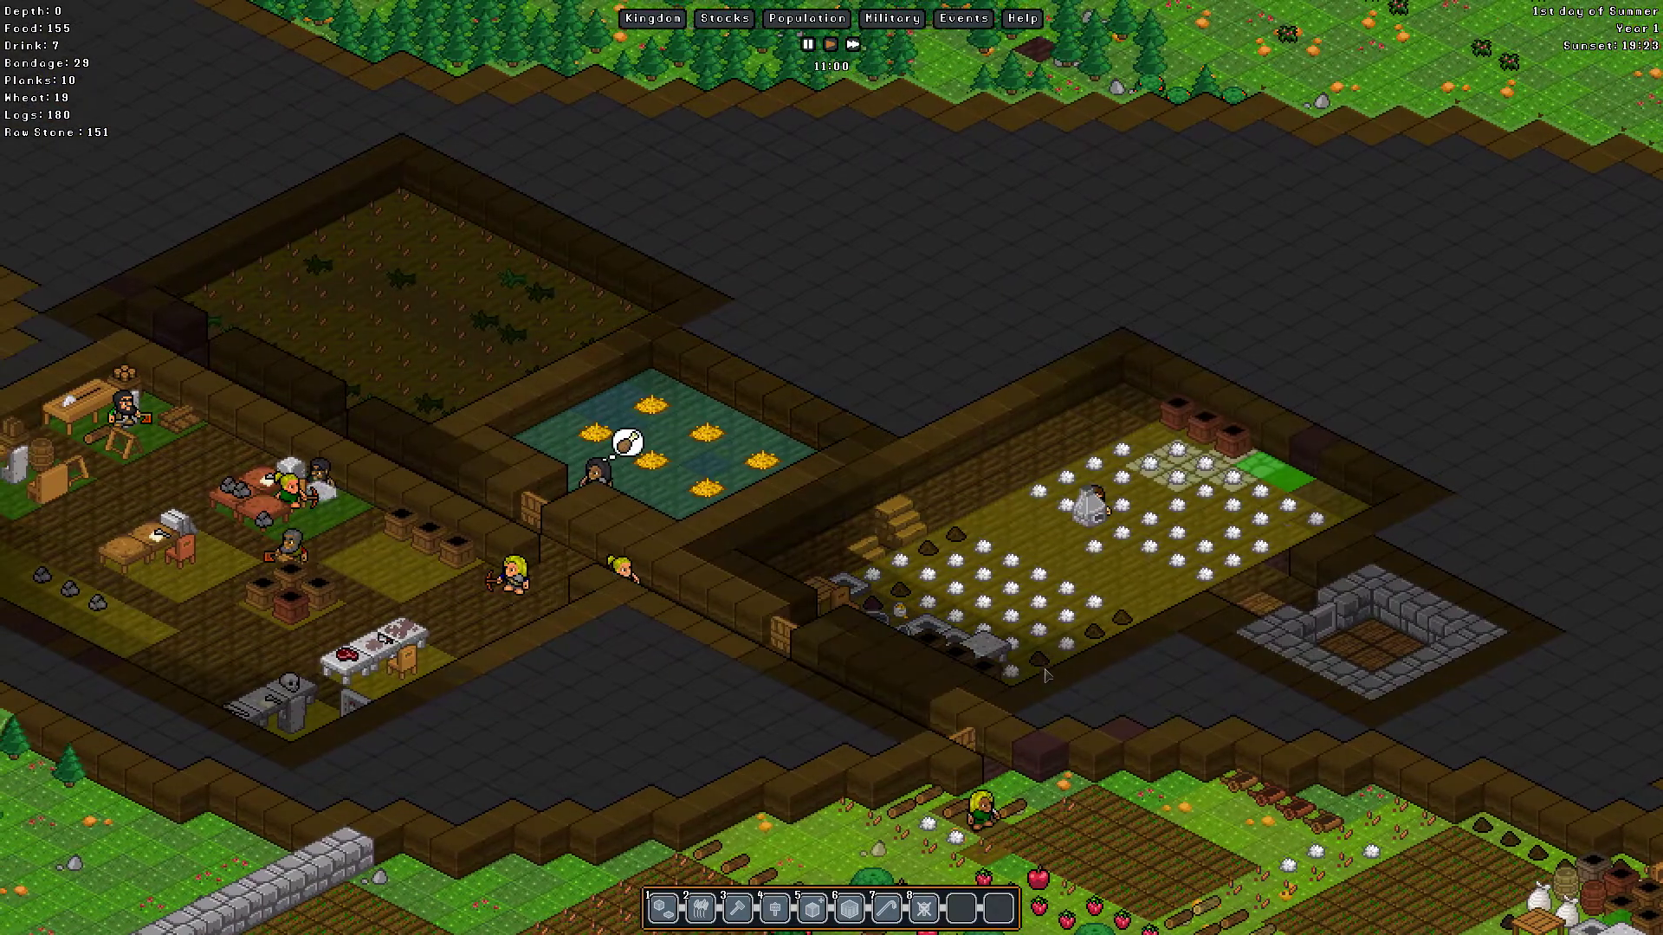
key(a)
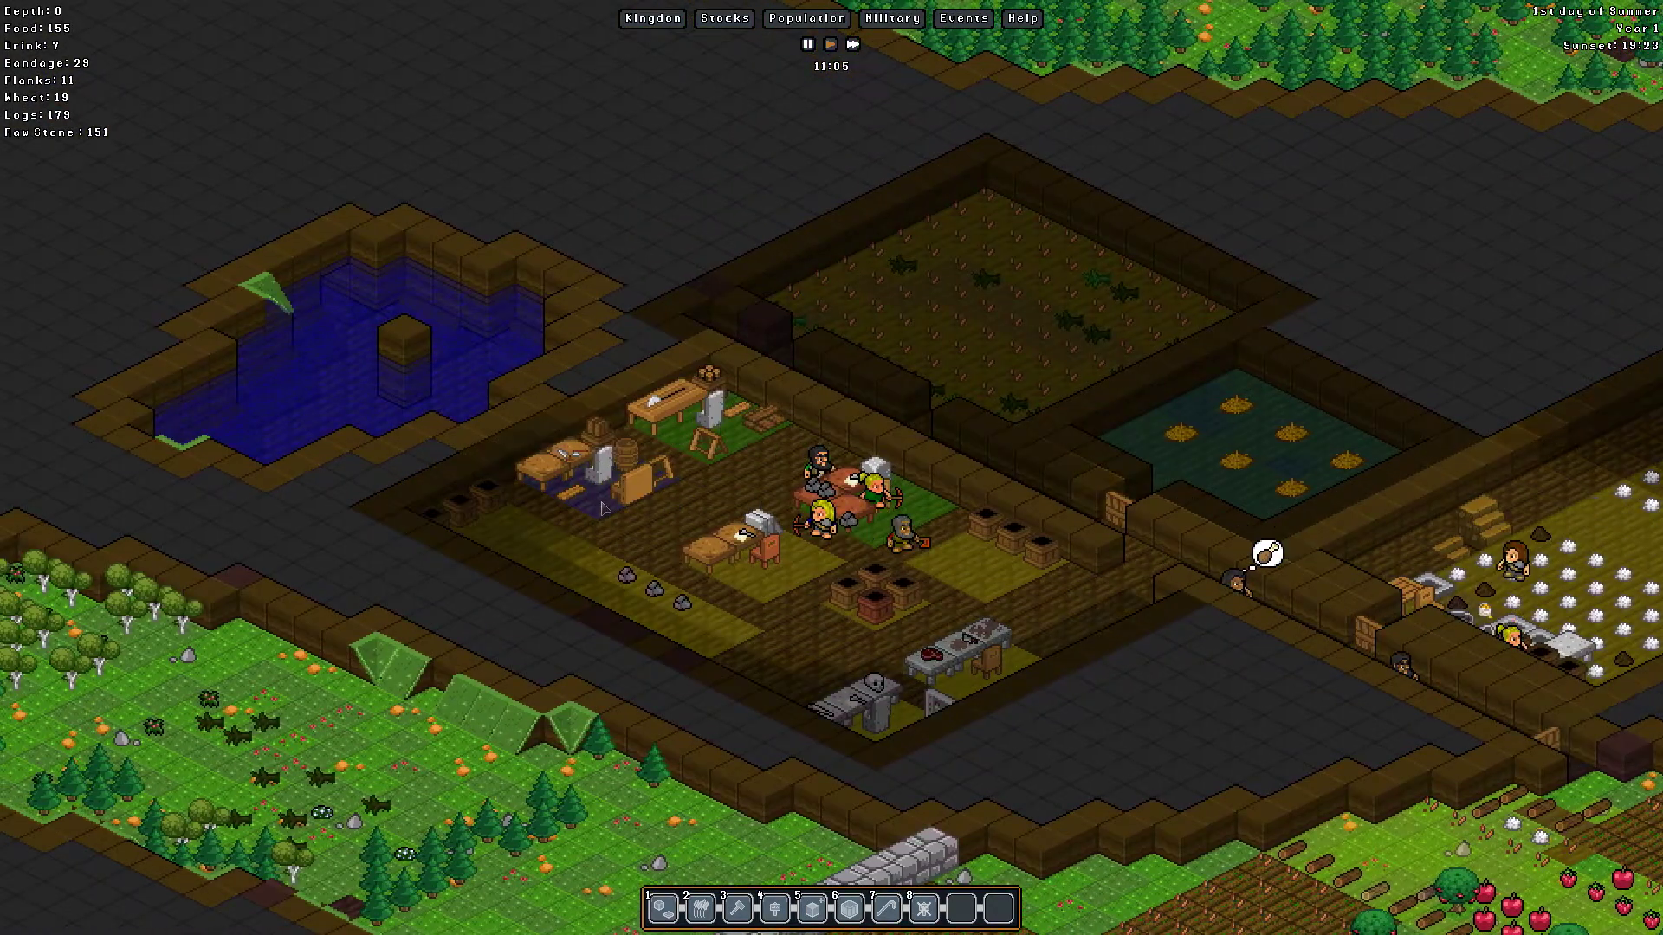
scroll(635, 532, down, 1)
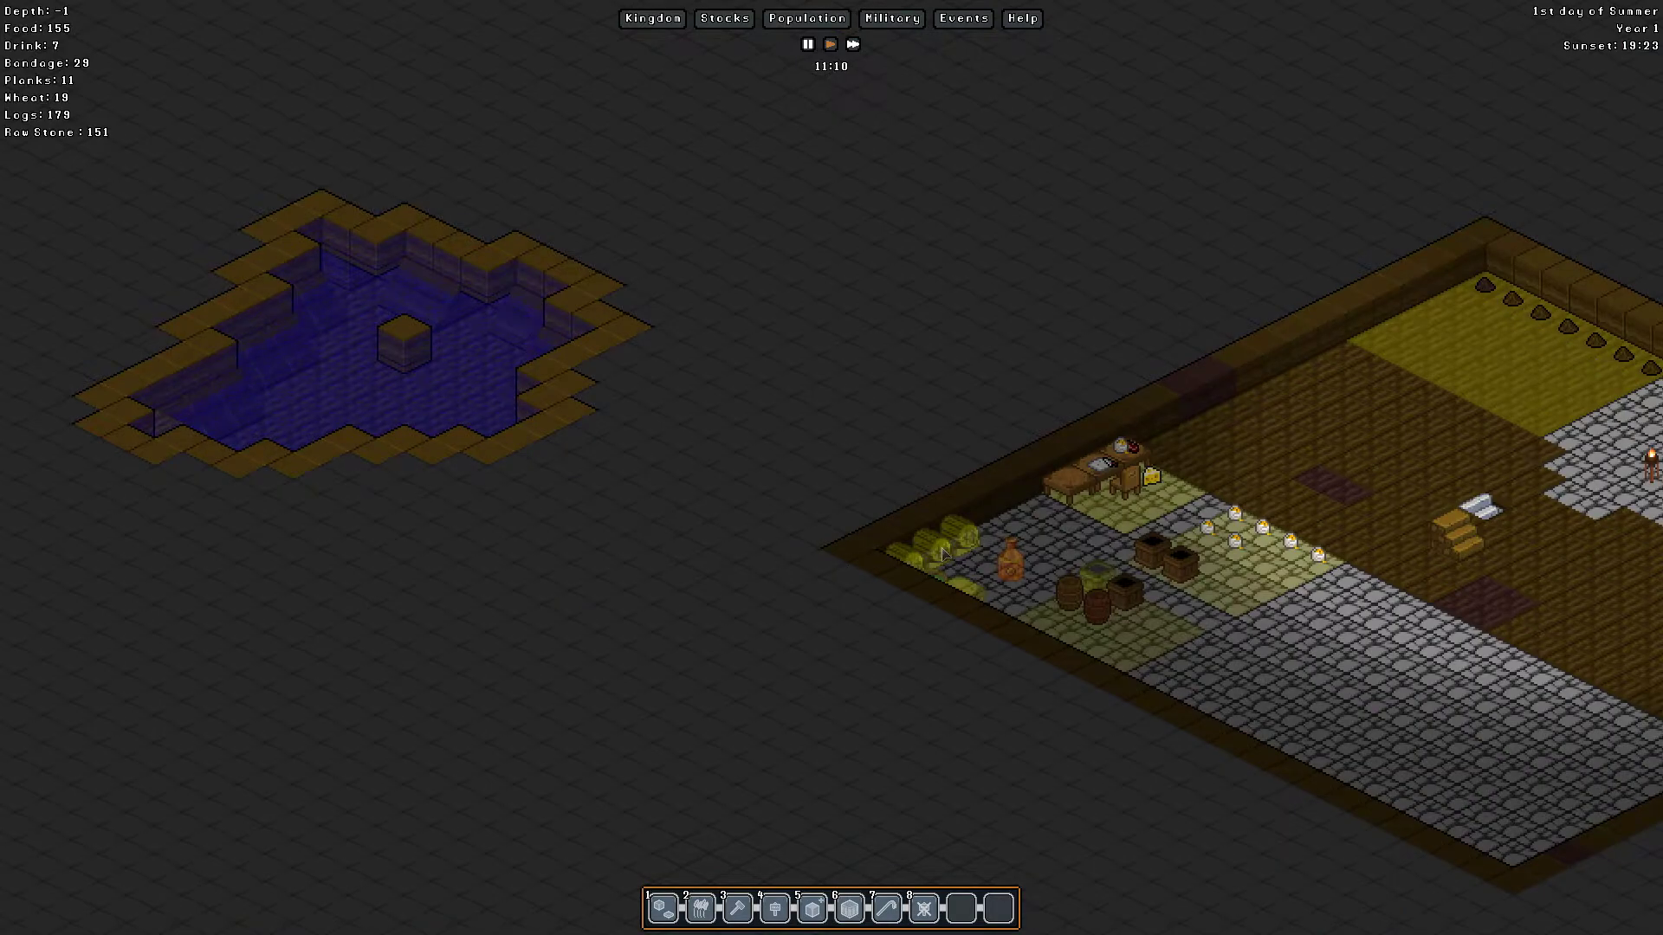
click(1375, 356)
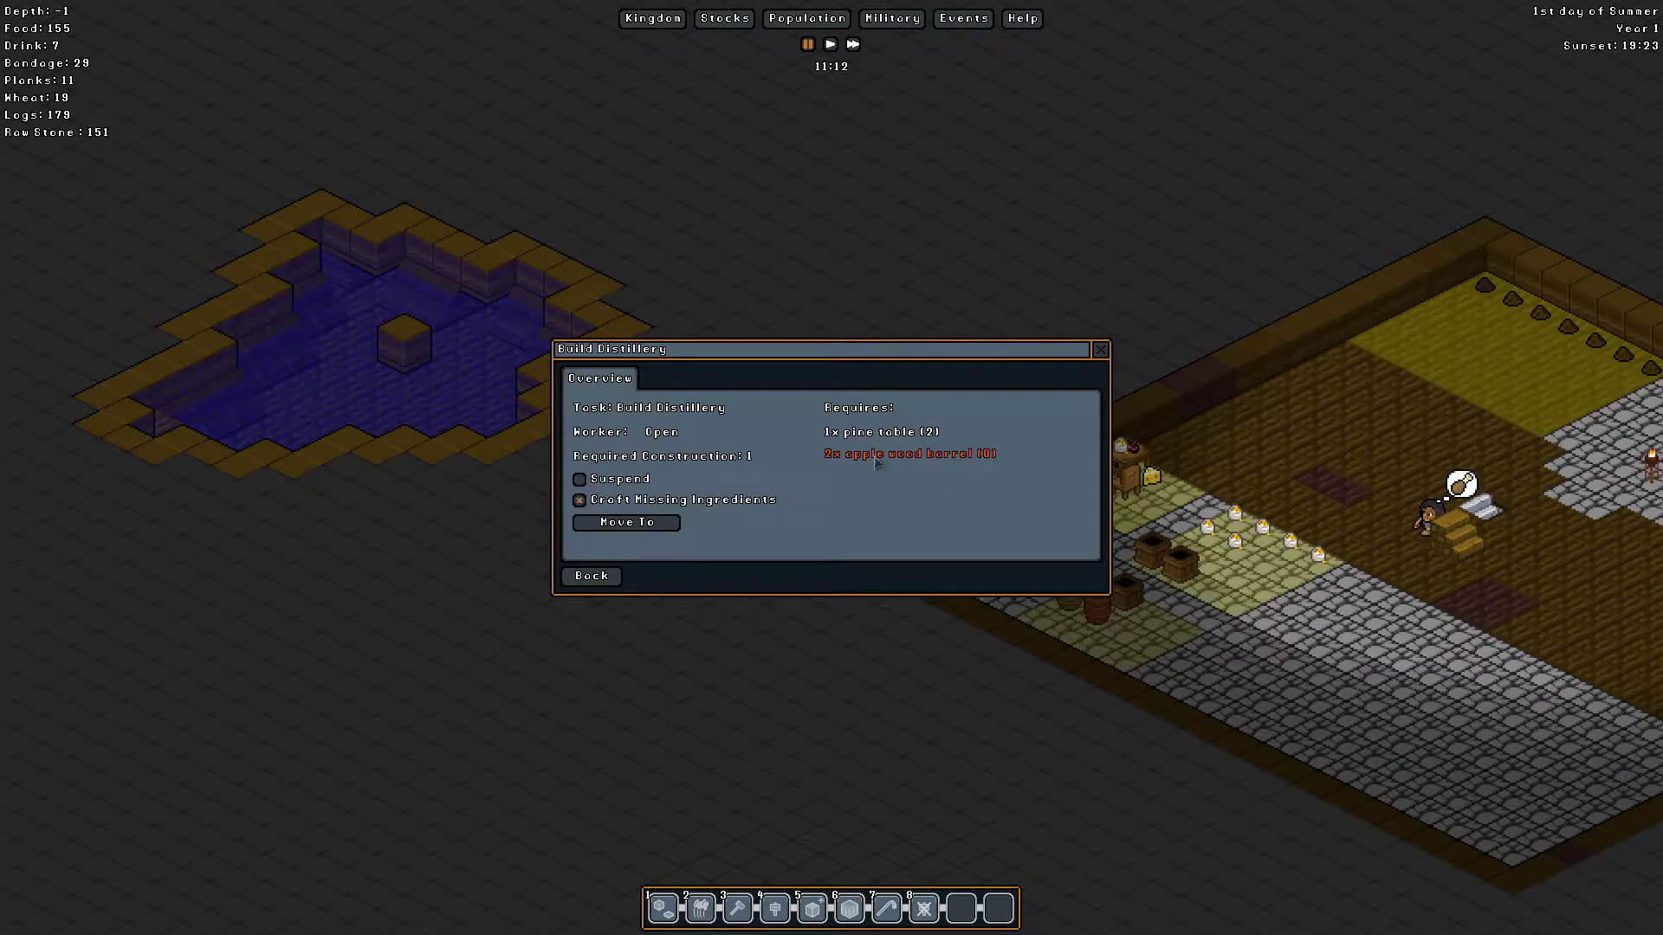
click(1099, 351)
scroll(1099, 351, up, 1)
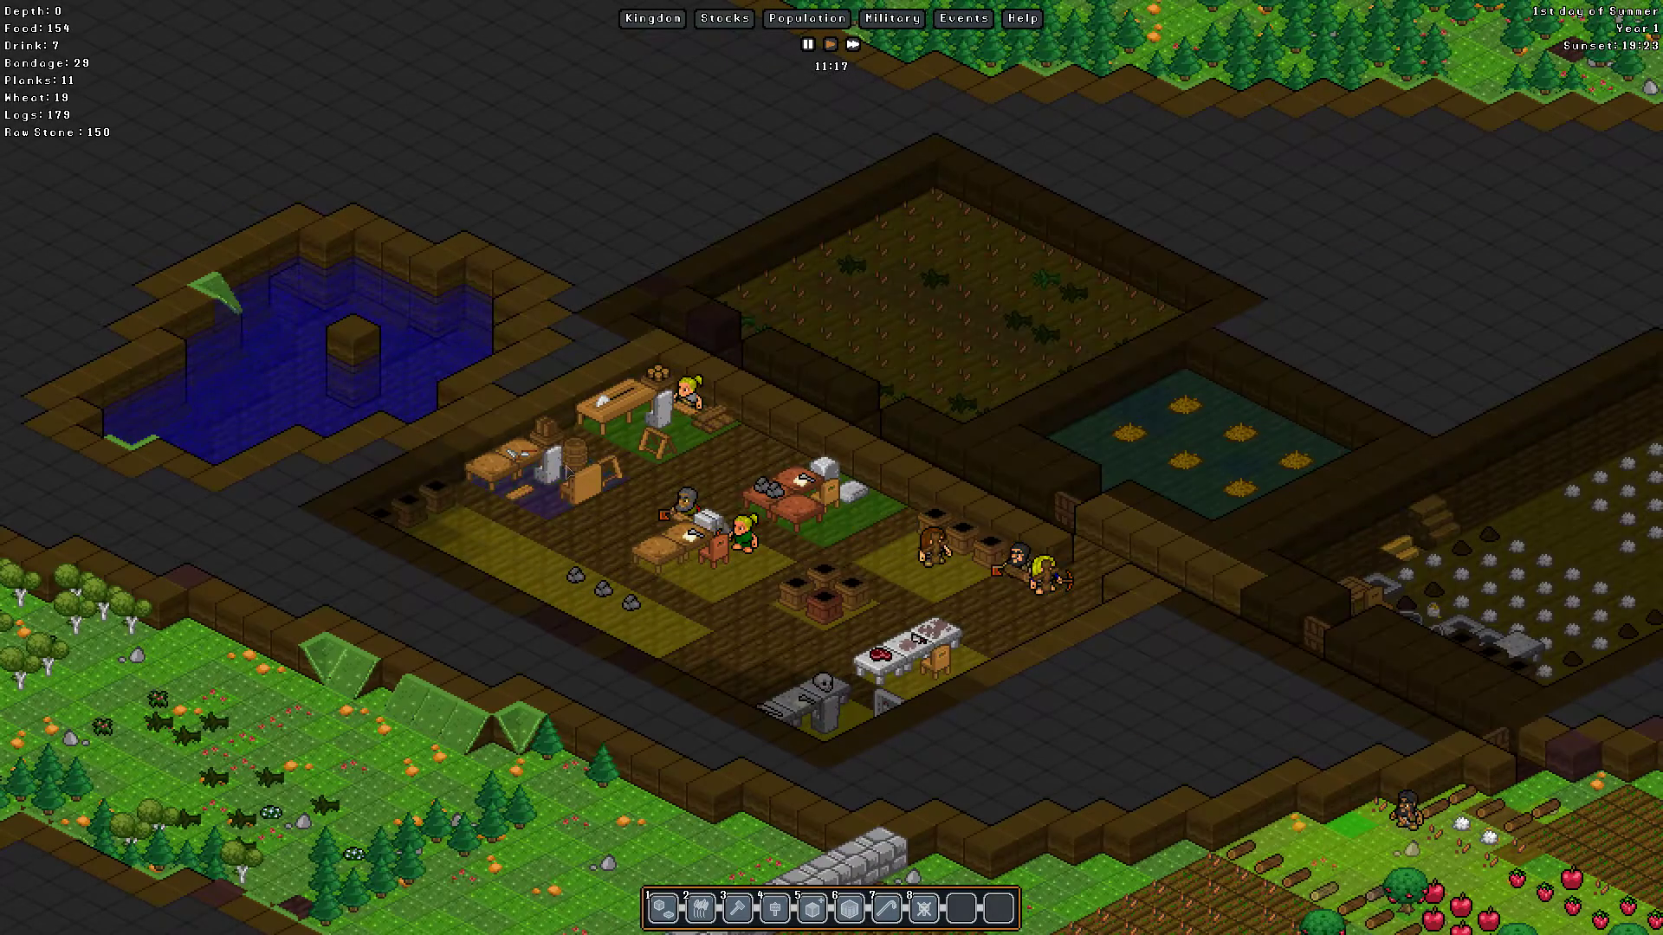
click(568, 476)
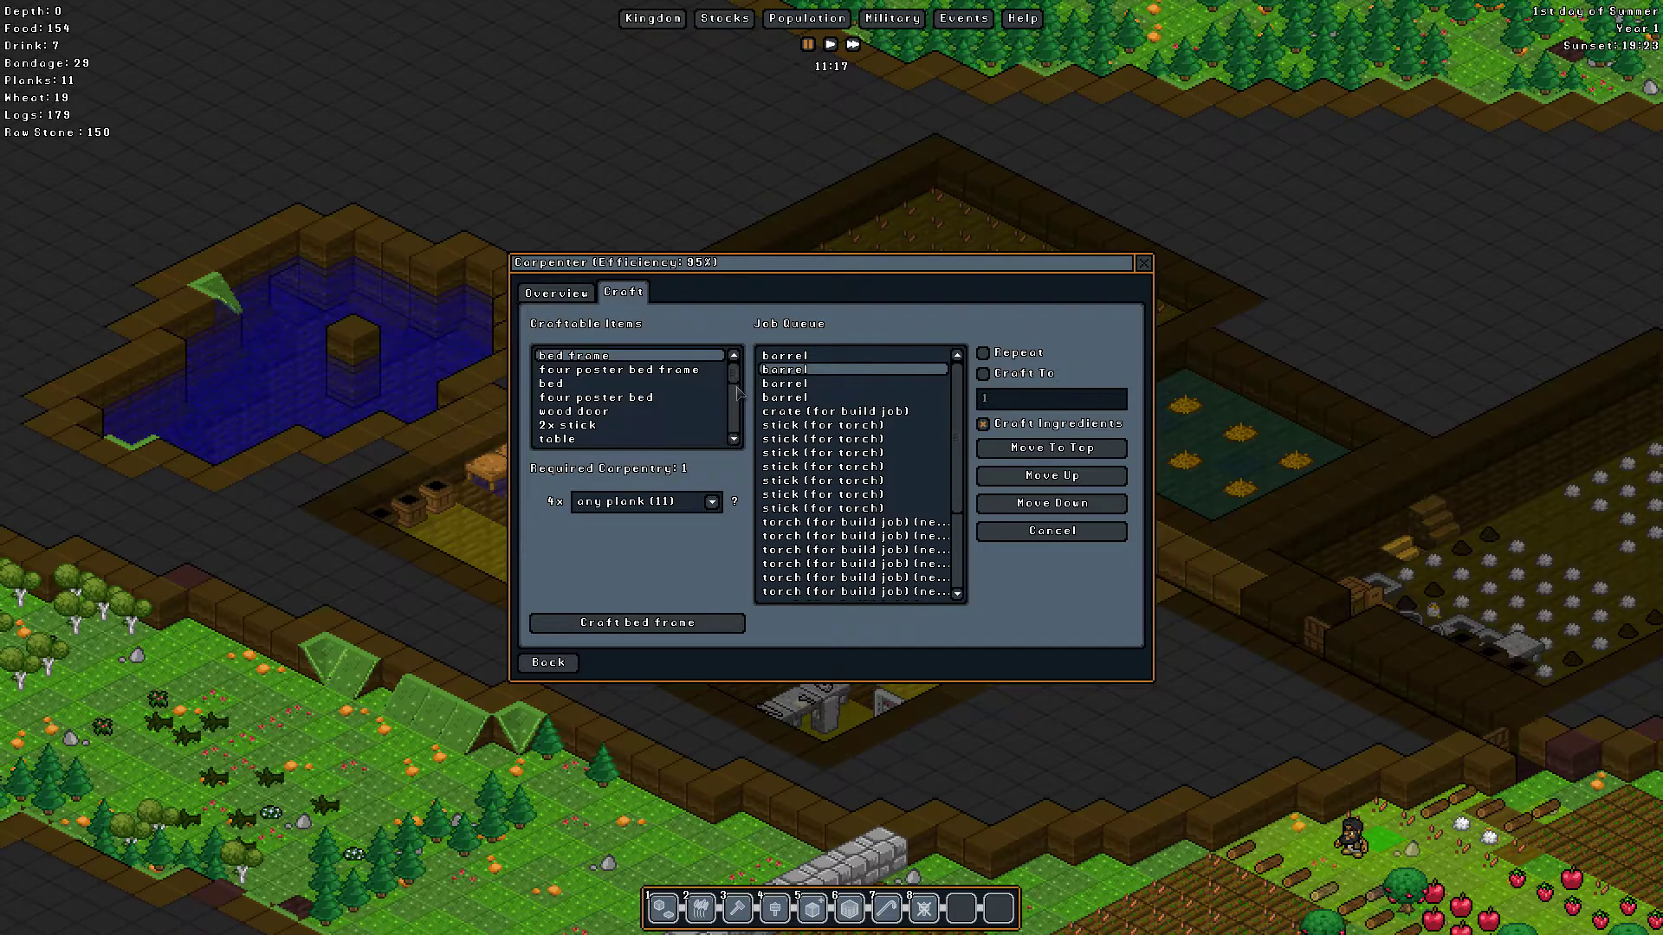
drag(741, 375, 735, 449)
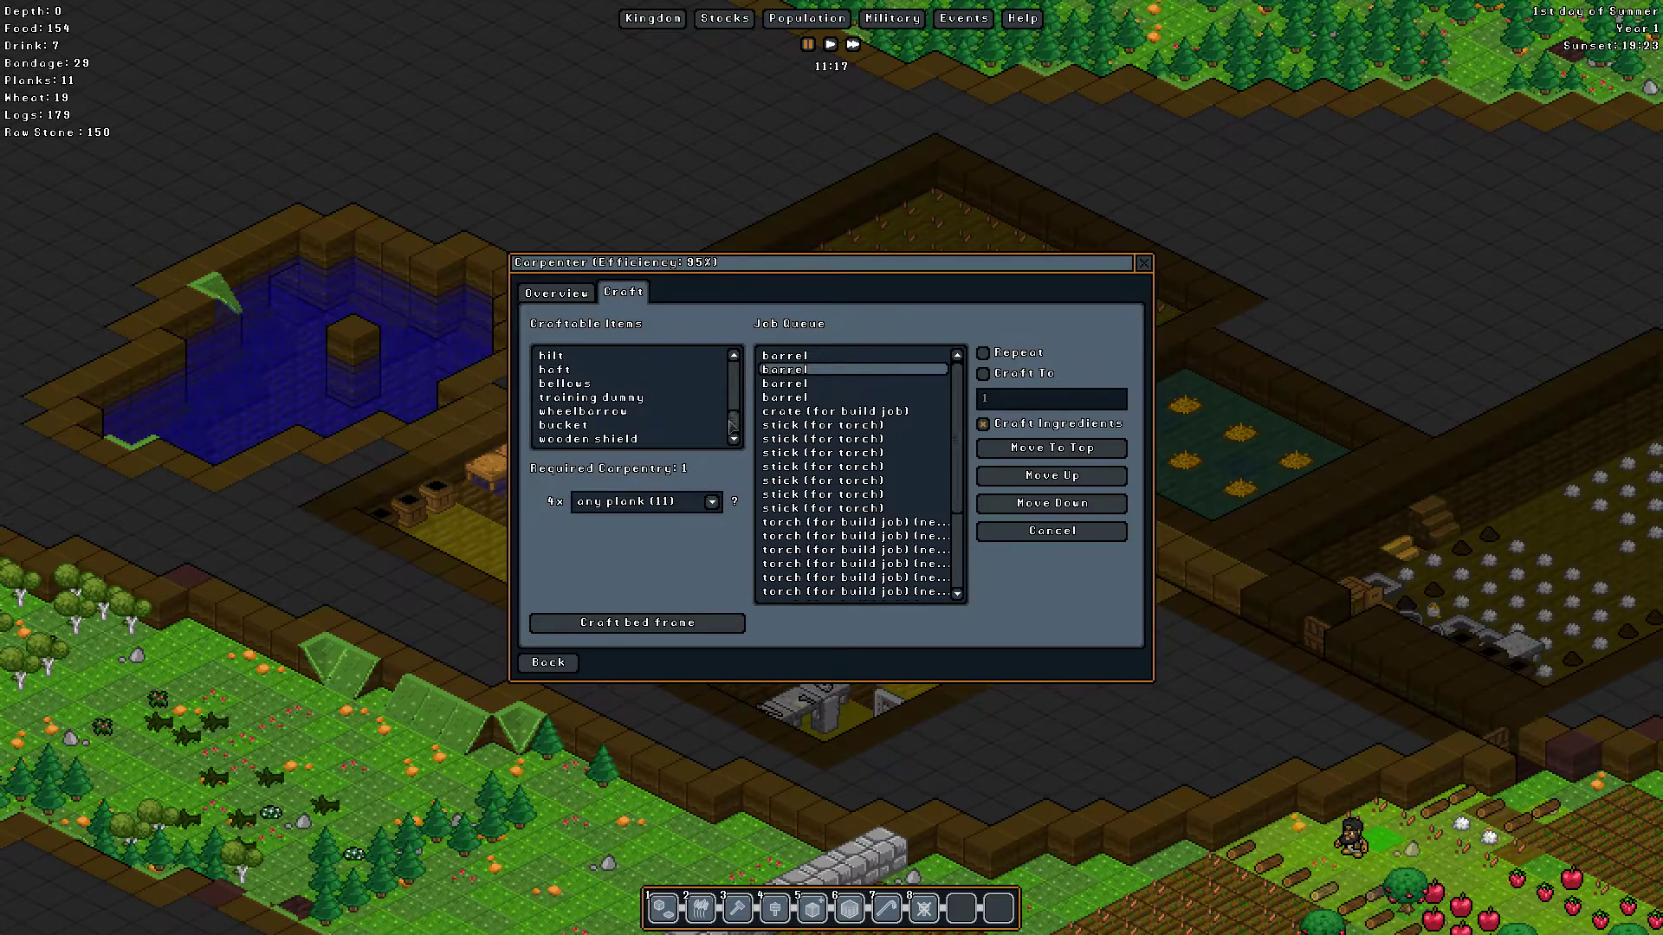
scroll(675, 396, up, 2)
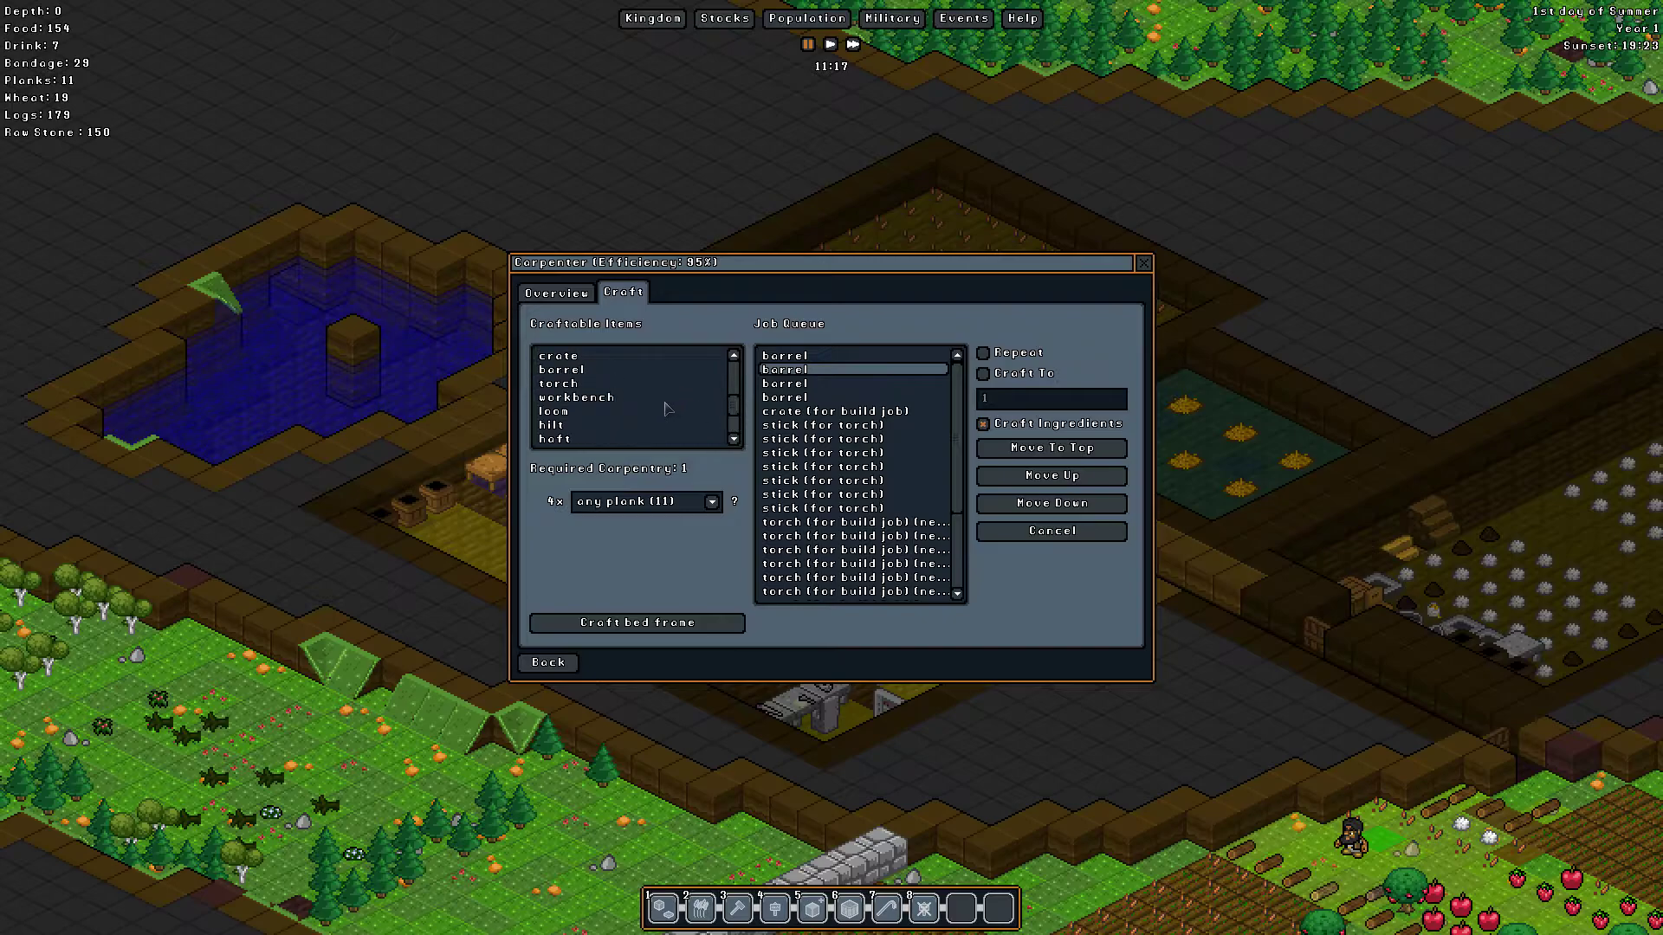
Step: Queue an apple wood plank barrel, move it to the top, craft up to 5, then close the workshop
click(713, 503)
click(651, 540)
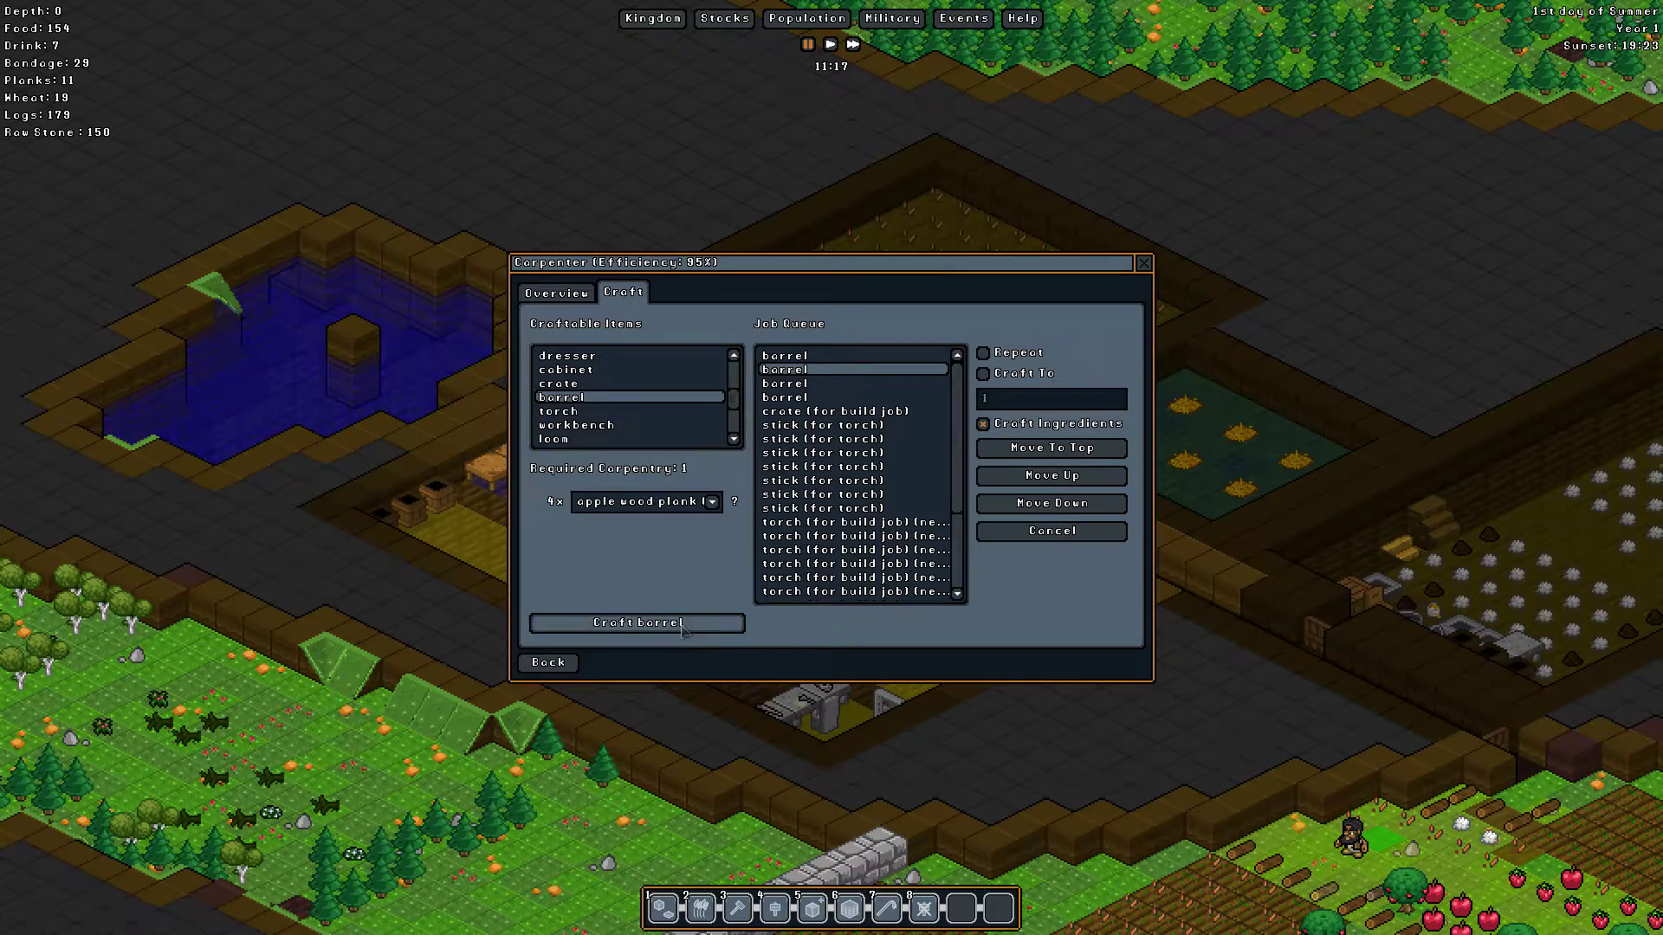
click(683, 629)
click(1043, 448)
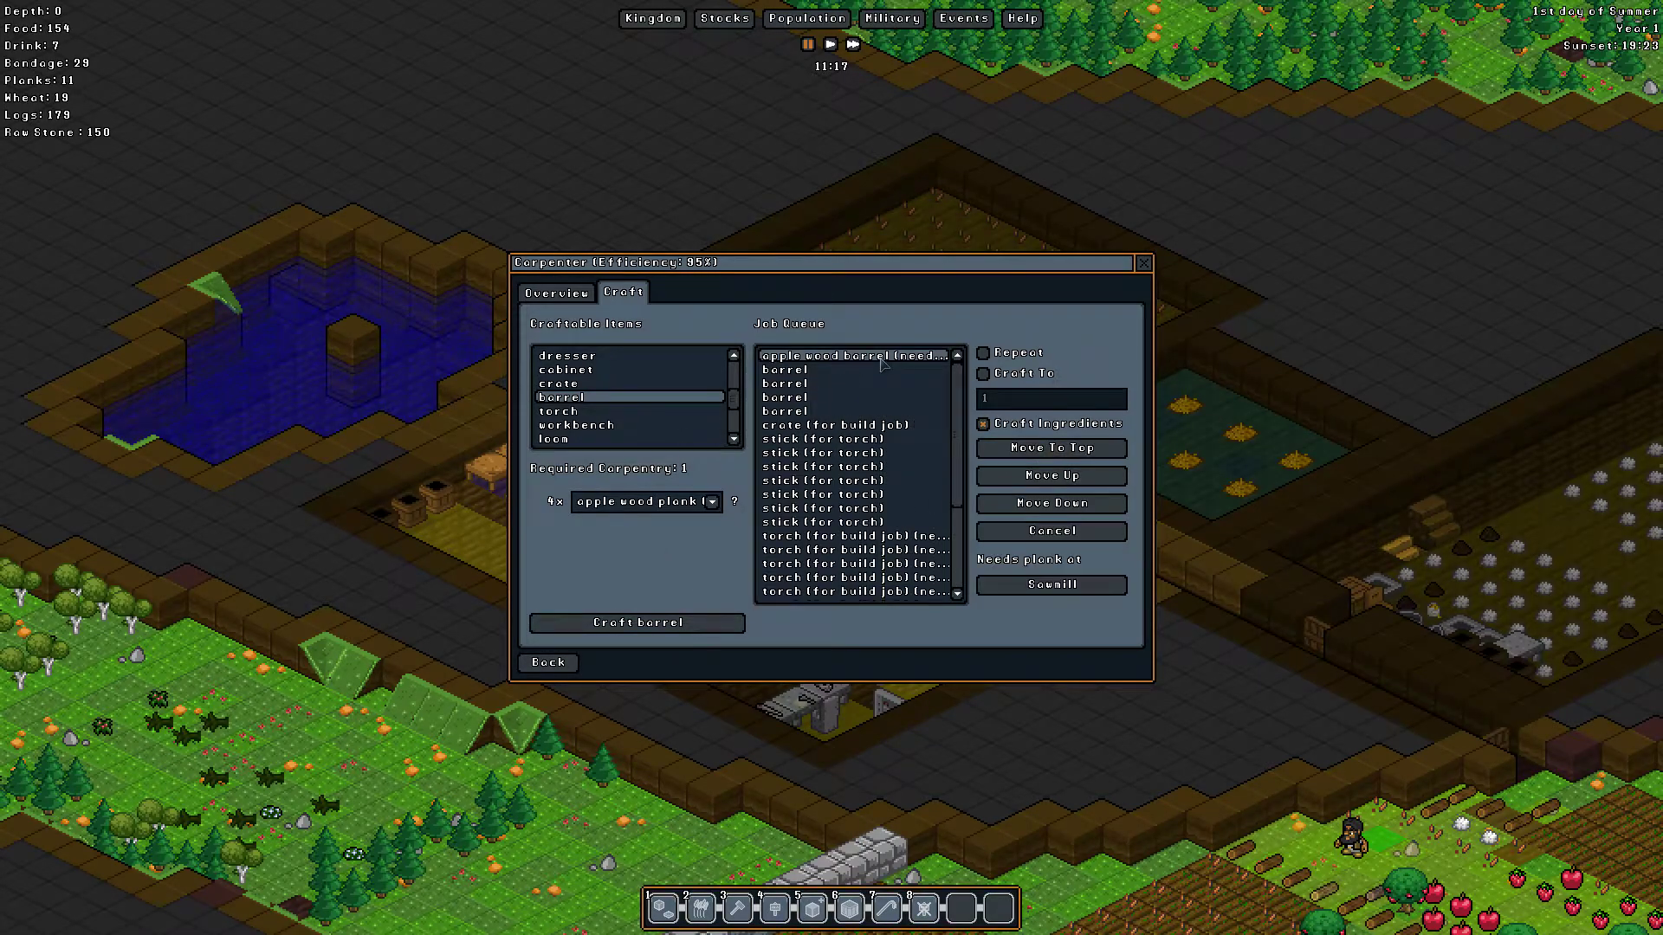
click(983, 373)
text(5)
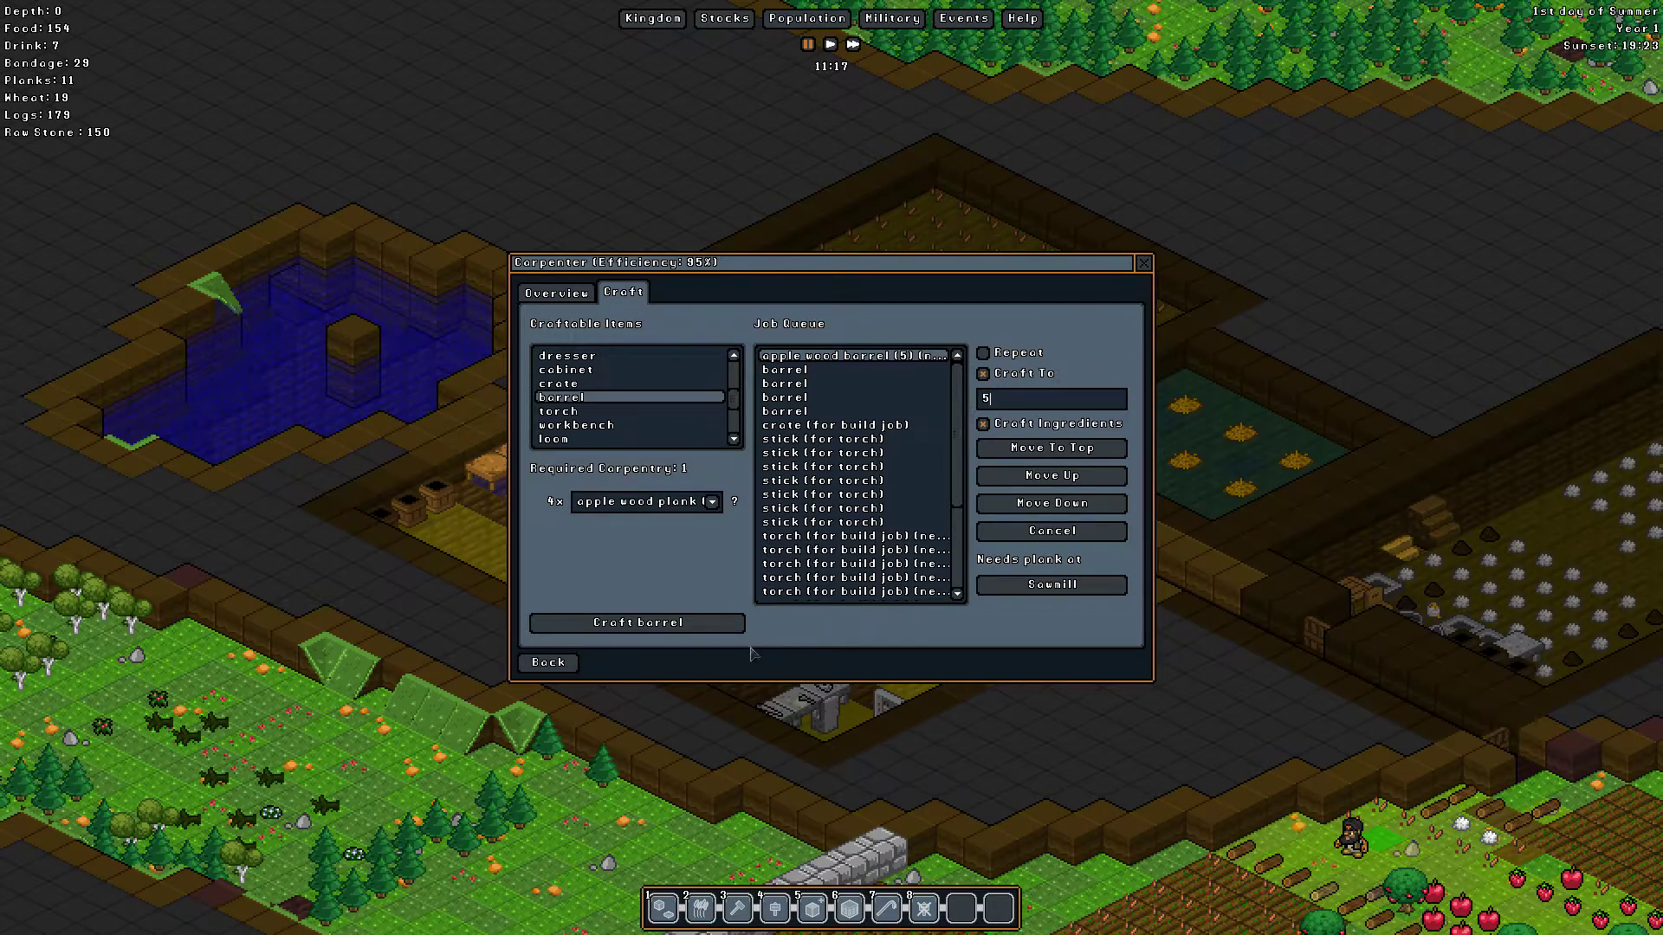
click(1144, 264)
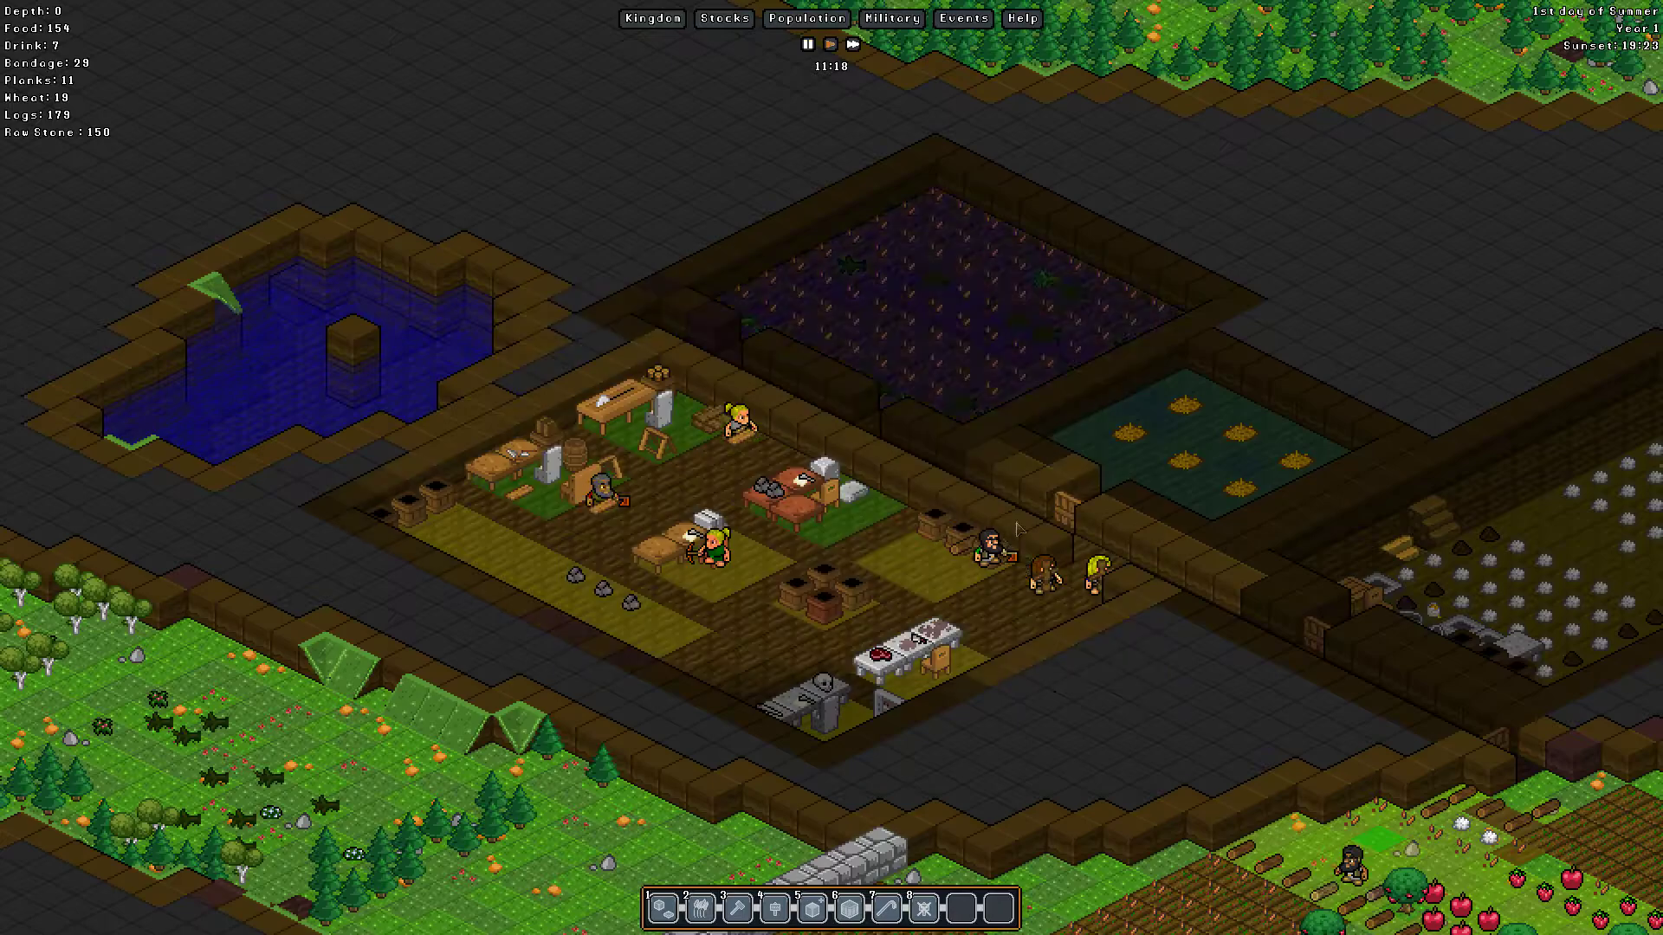
scroll(833, 468, up, 2)
key(Down)
key(Right)
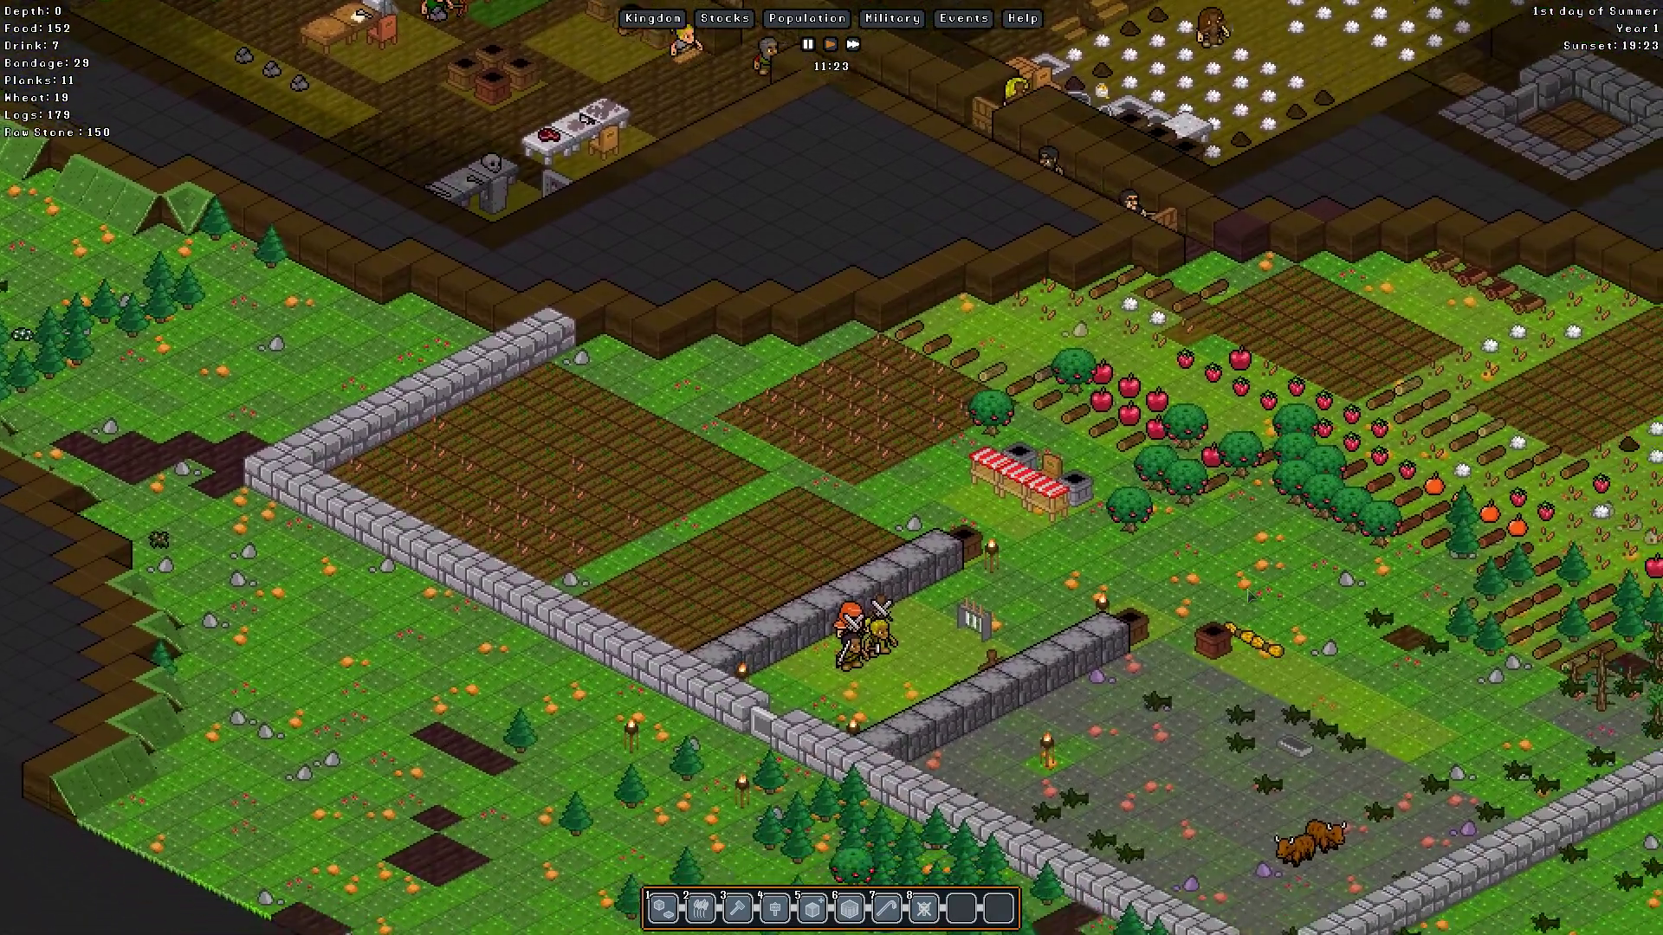
key(Left)
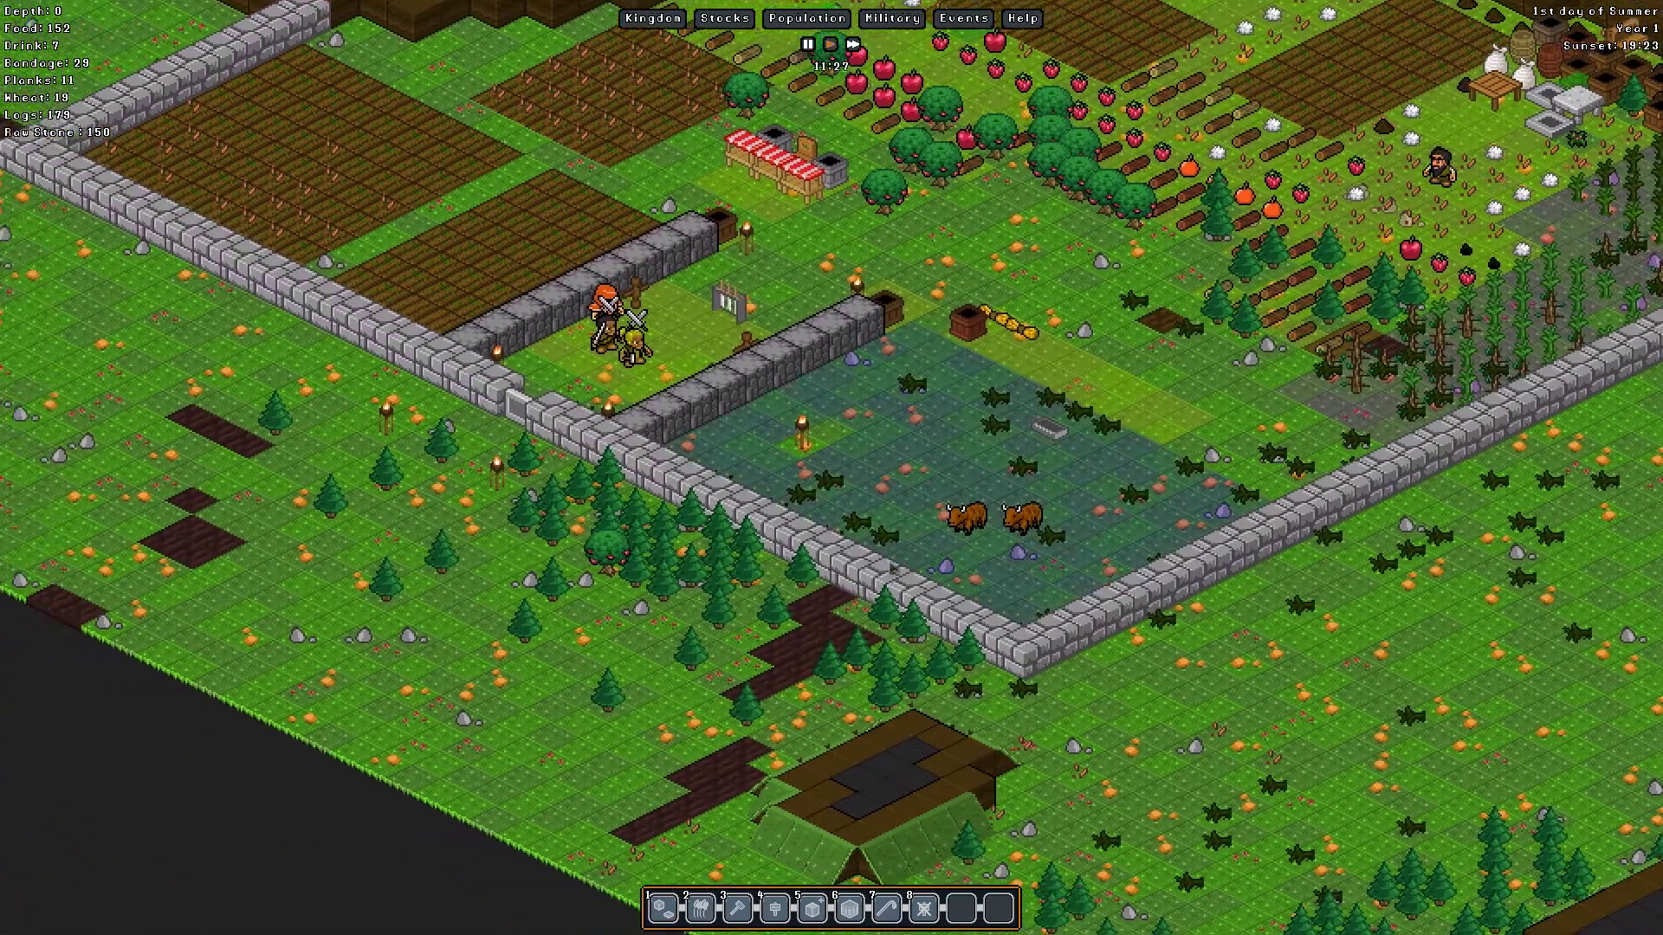
key(Up)
click(1391, 372)
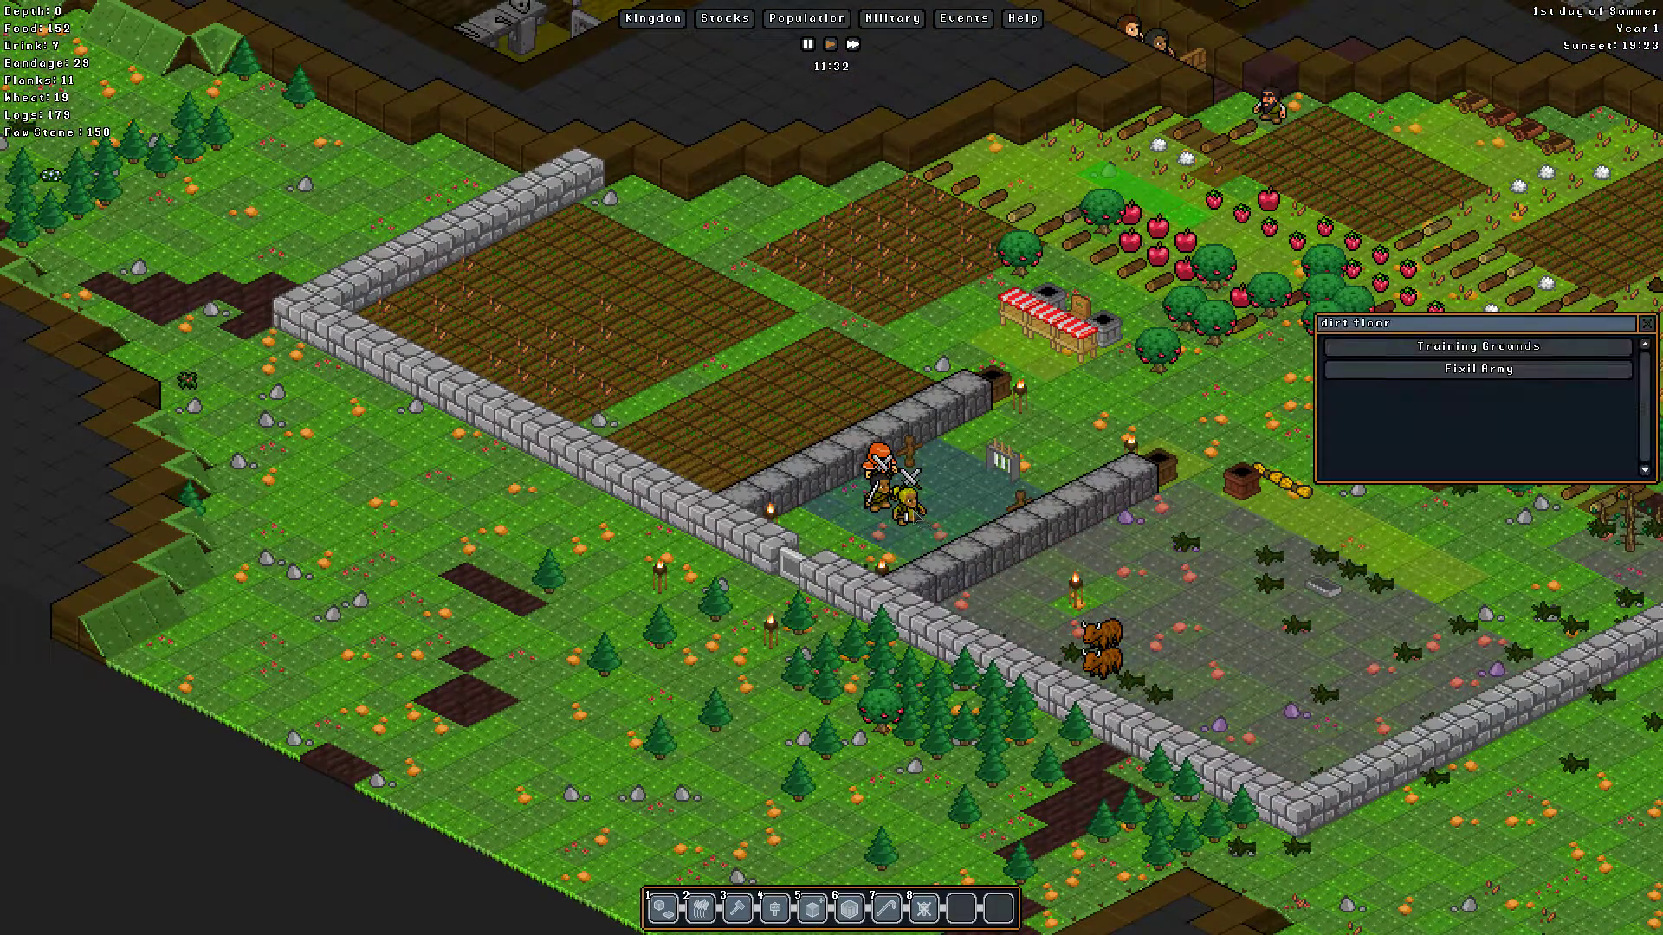
click(1392, 372)
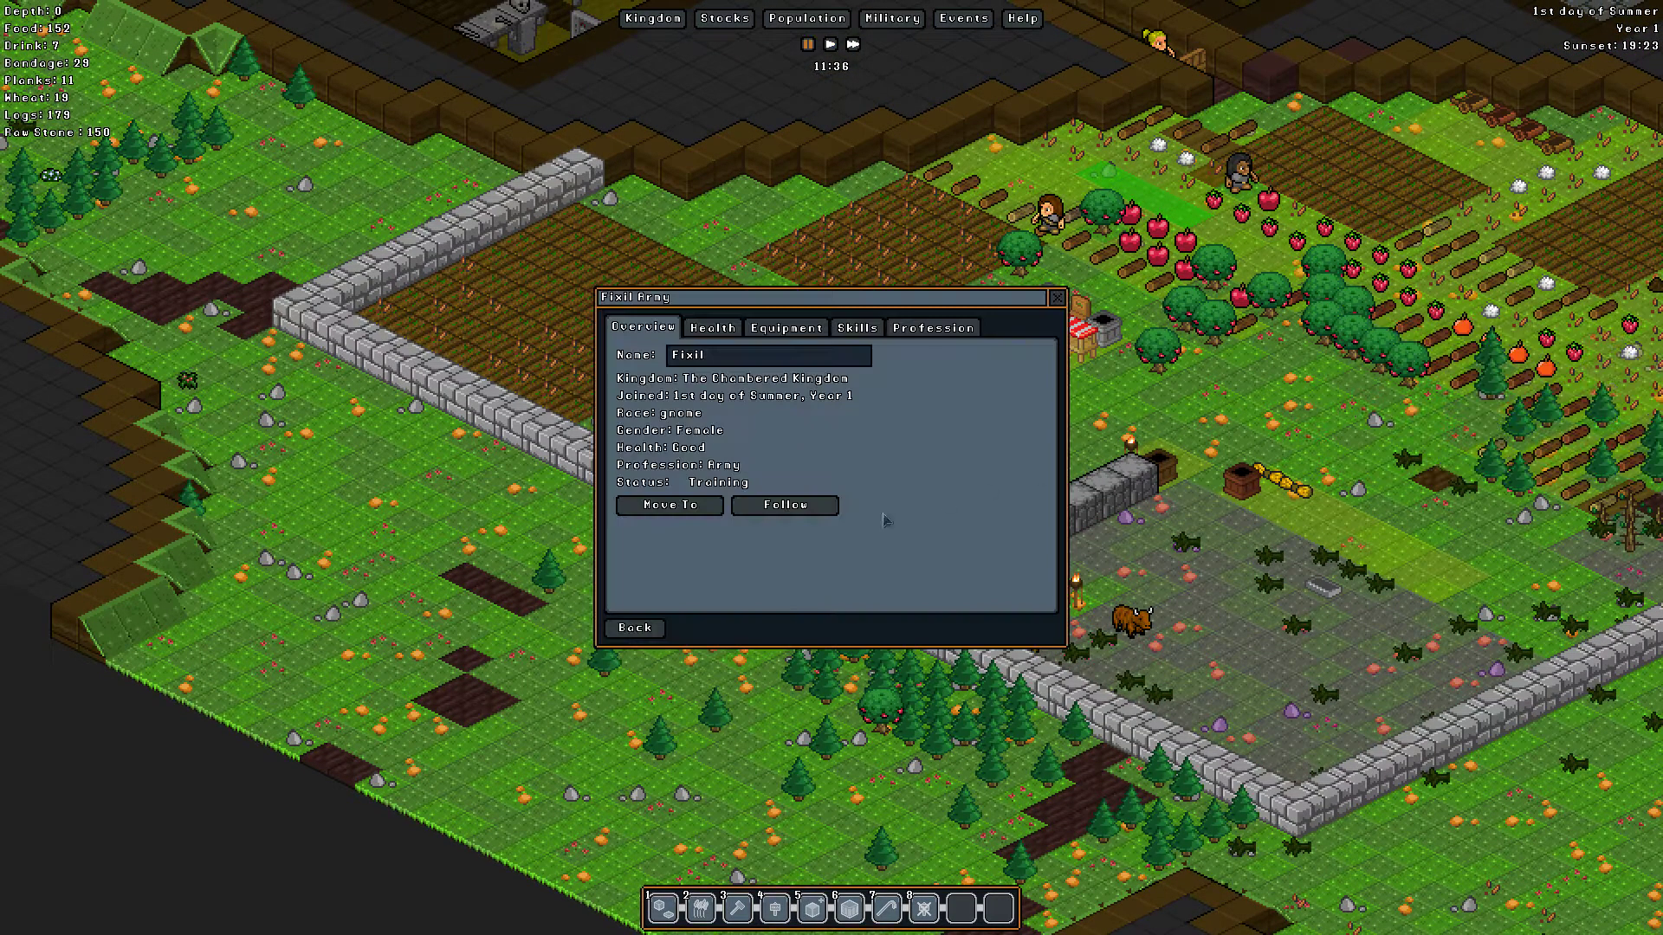
click(813, 335)
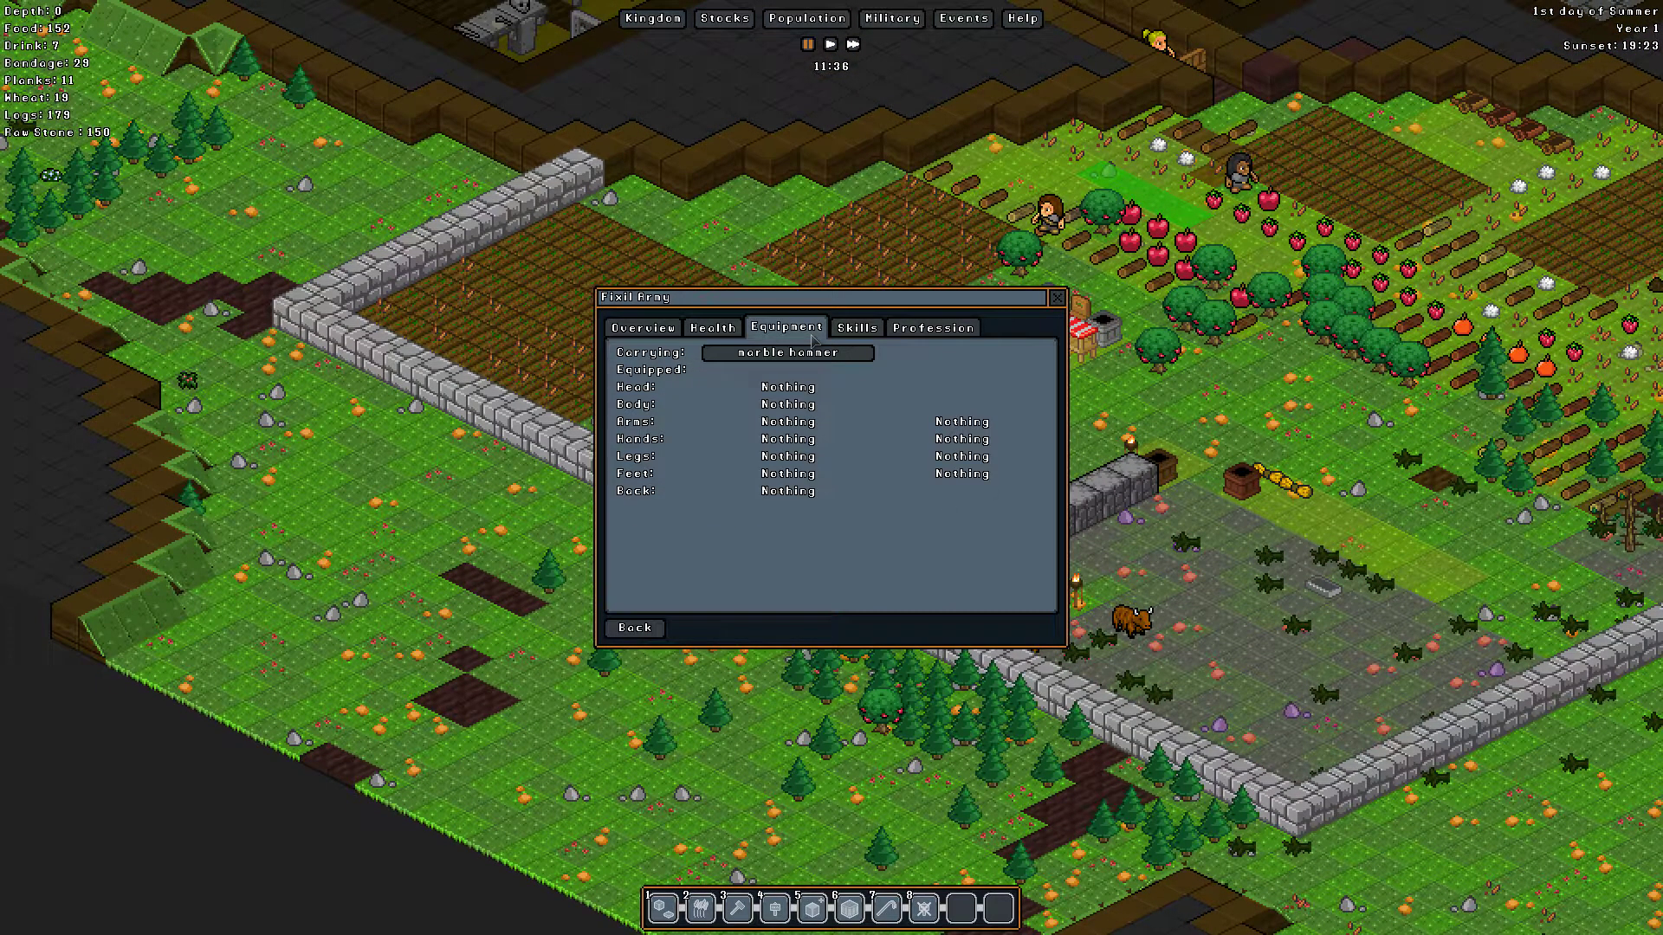
click(855, 332)
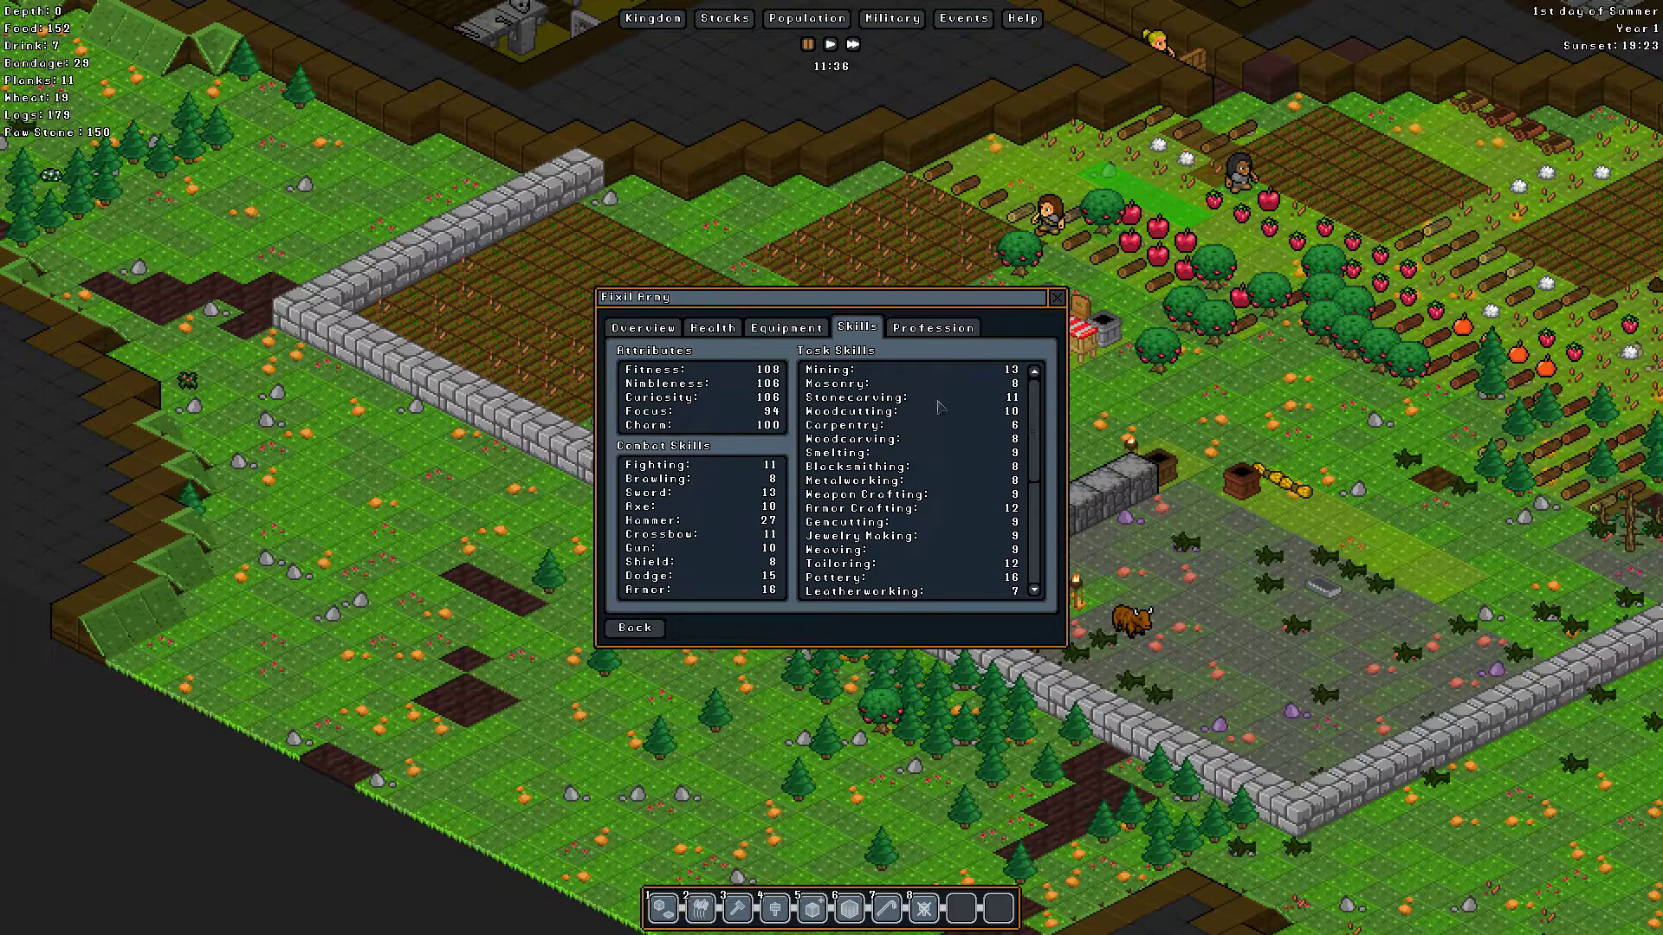
key(Escape)
key(d)
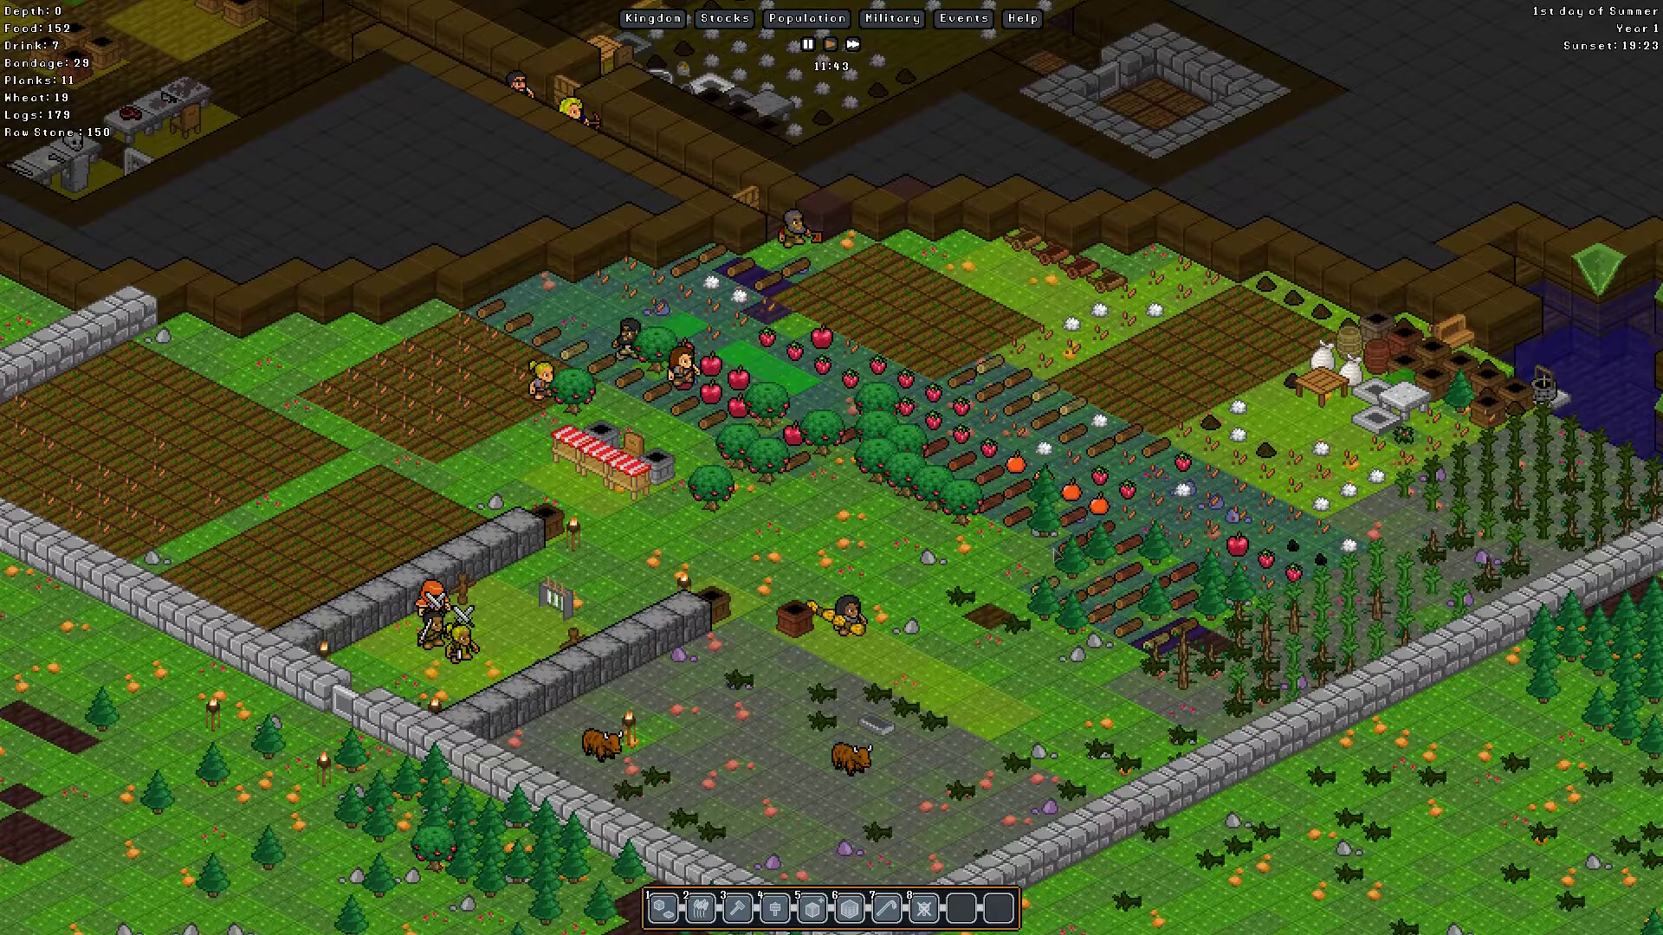
key(a)
key(w)
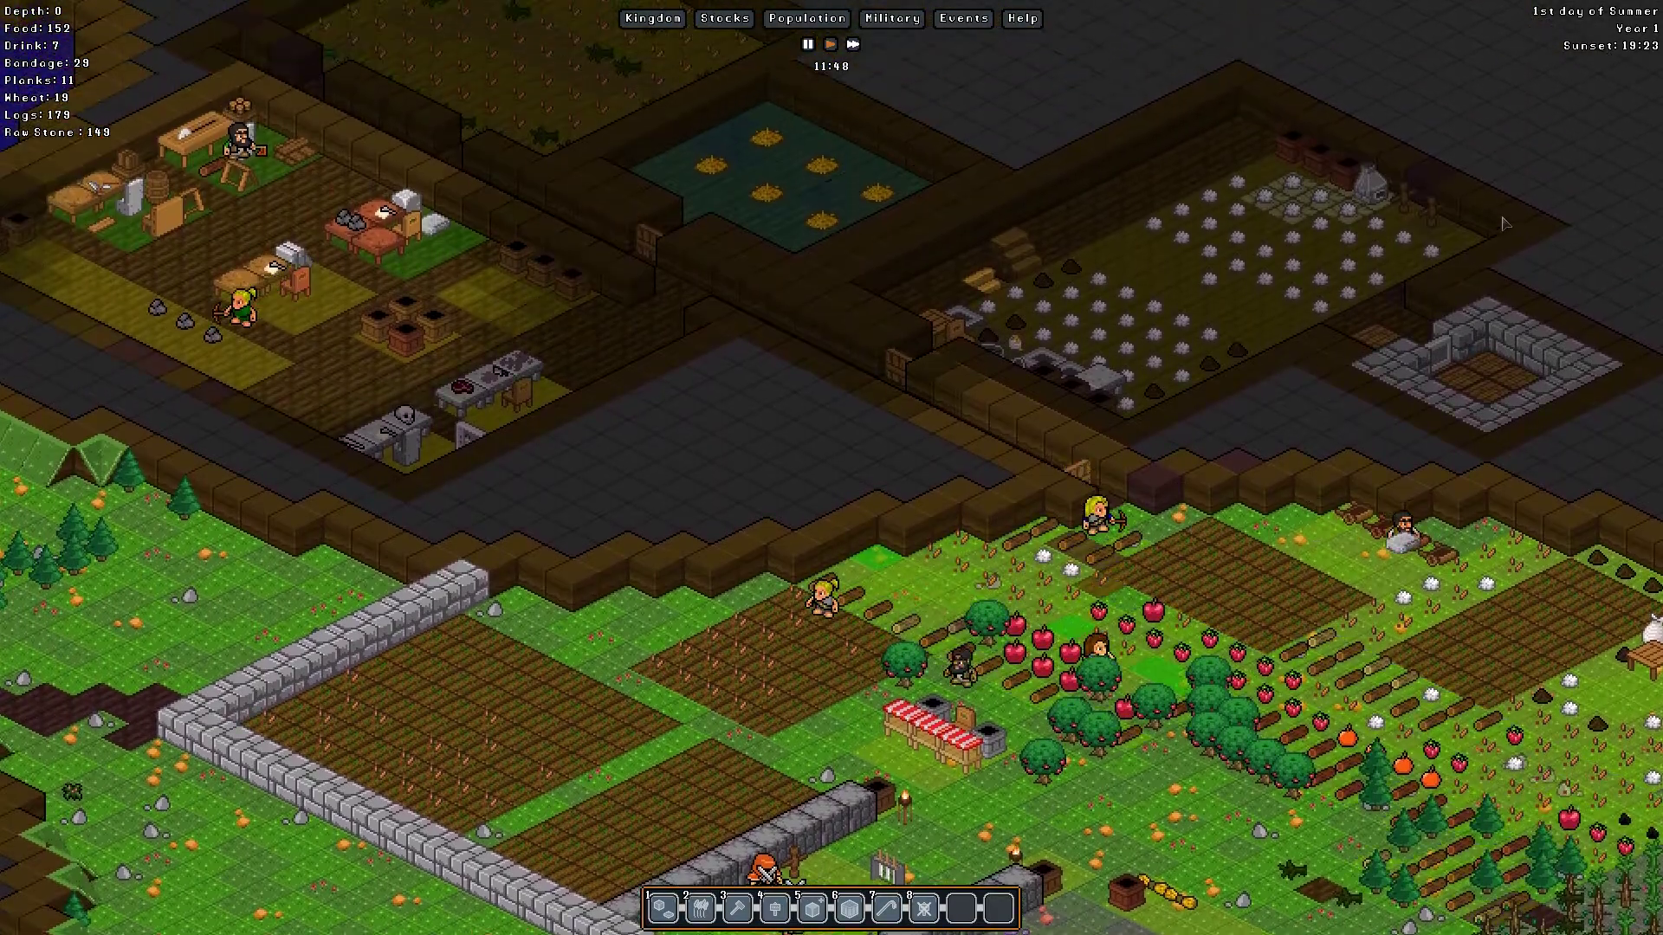
key(a)
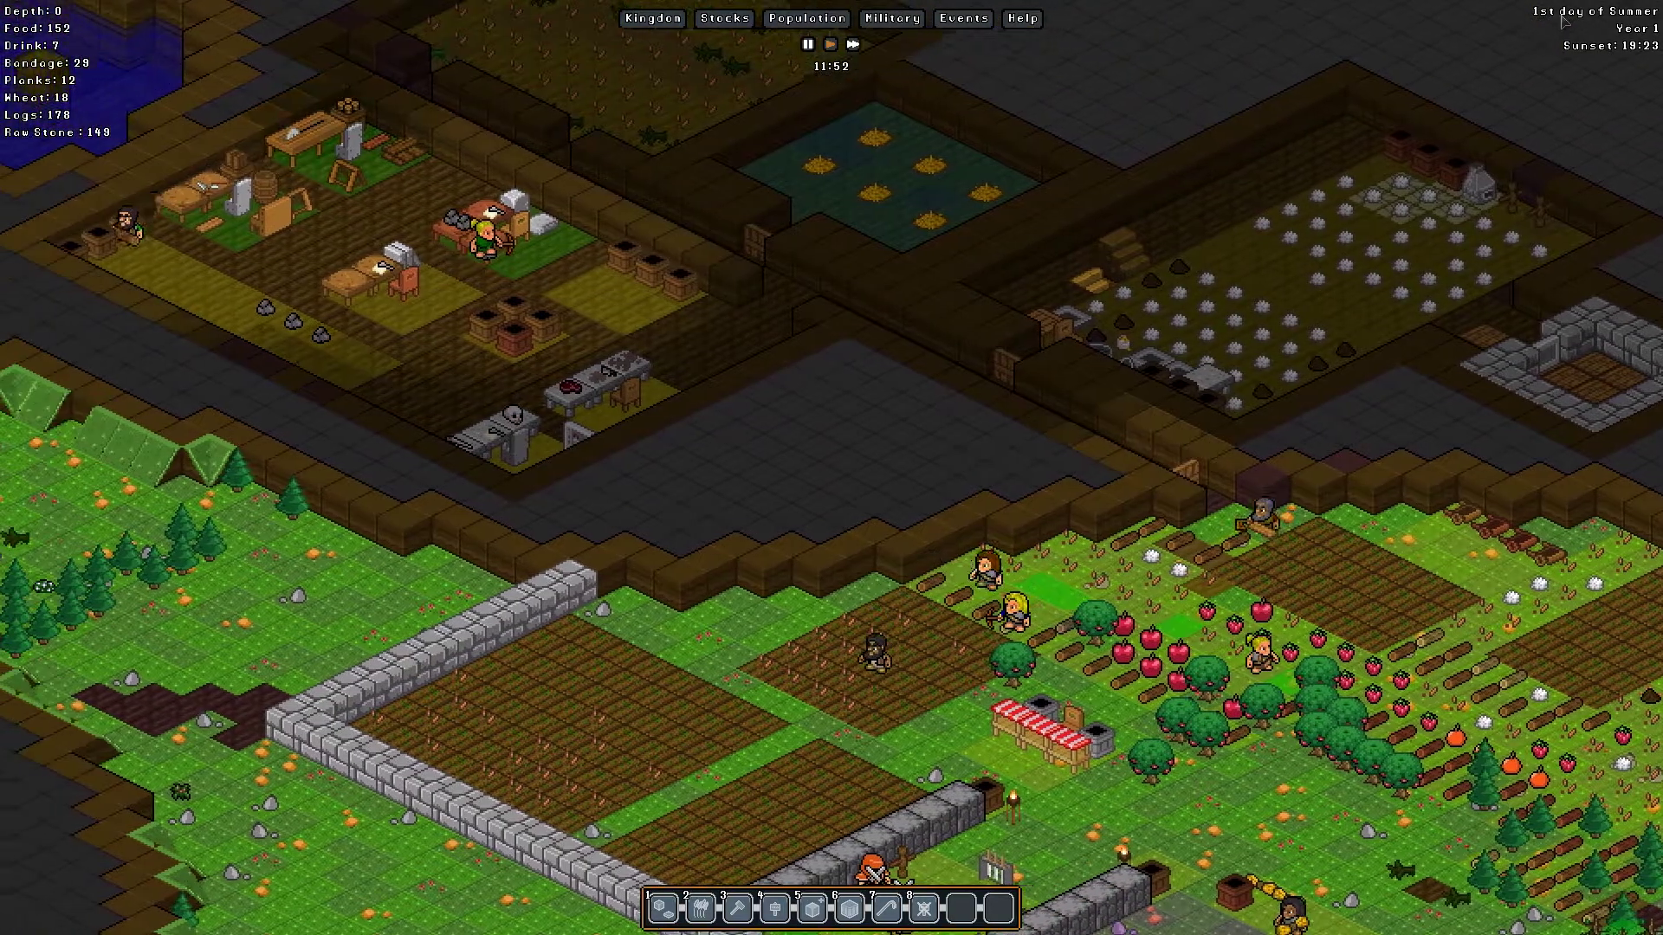
key(w)
key(d)
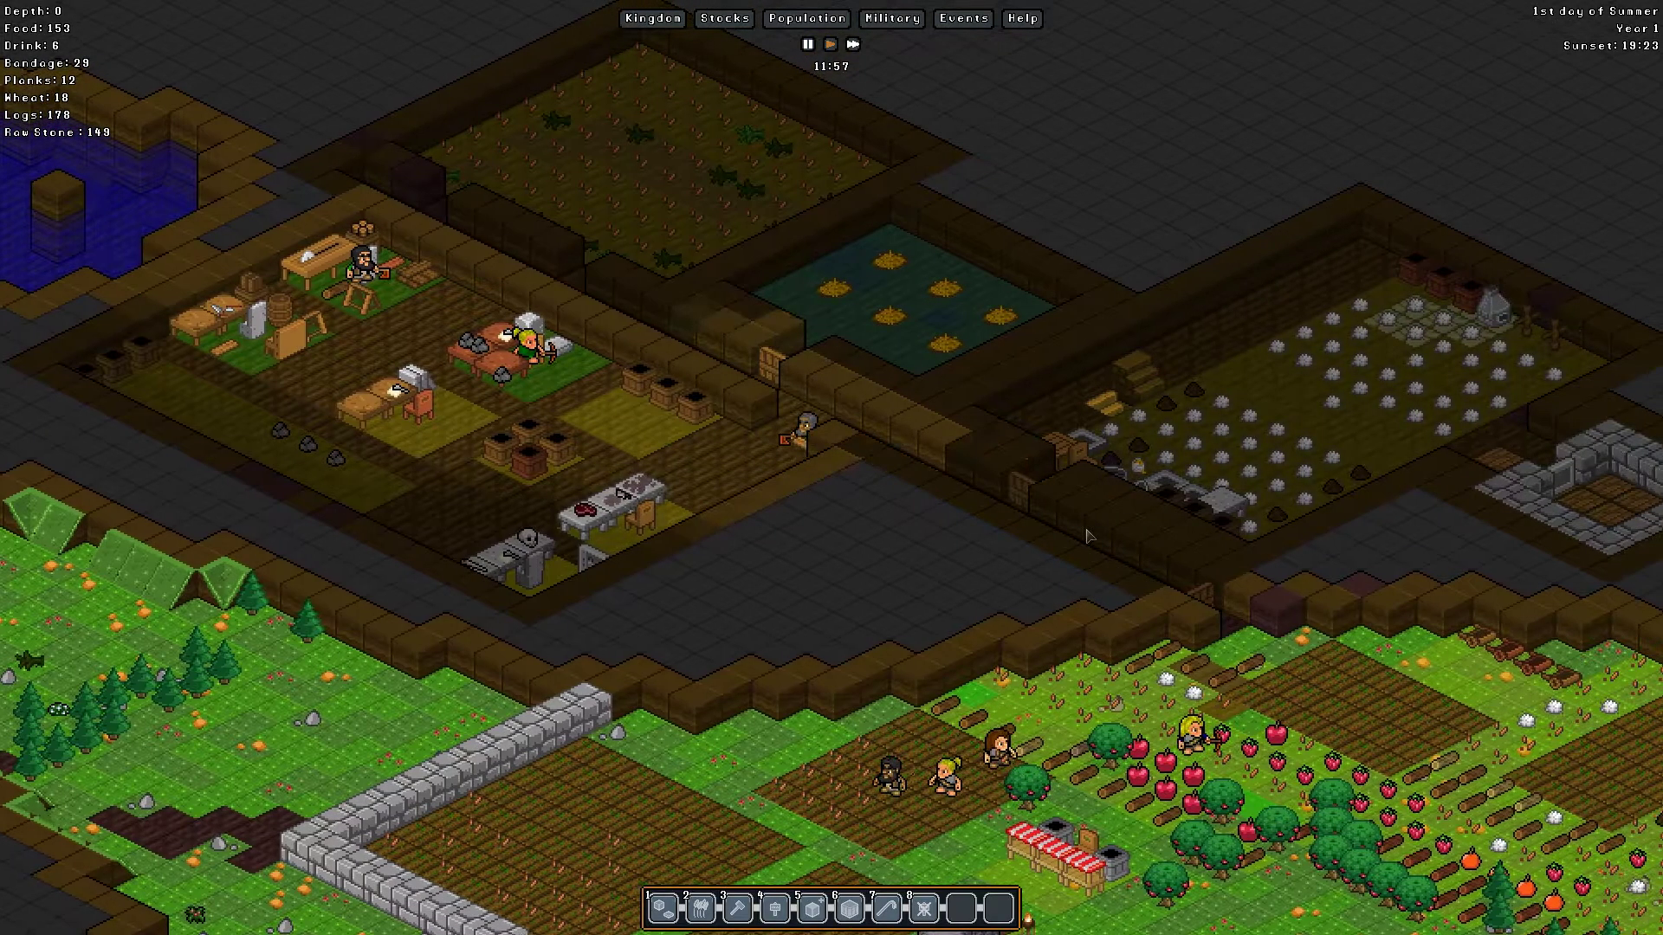
key(d)
key(s)
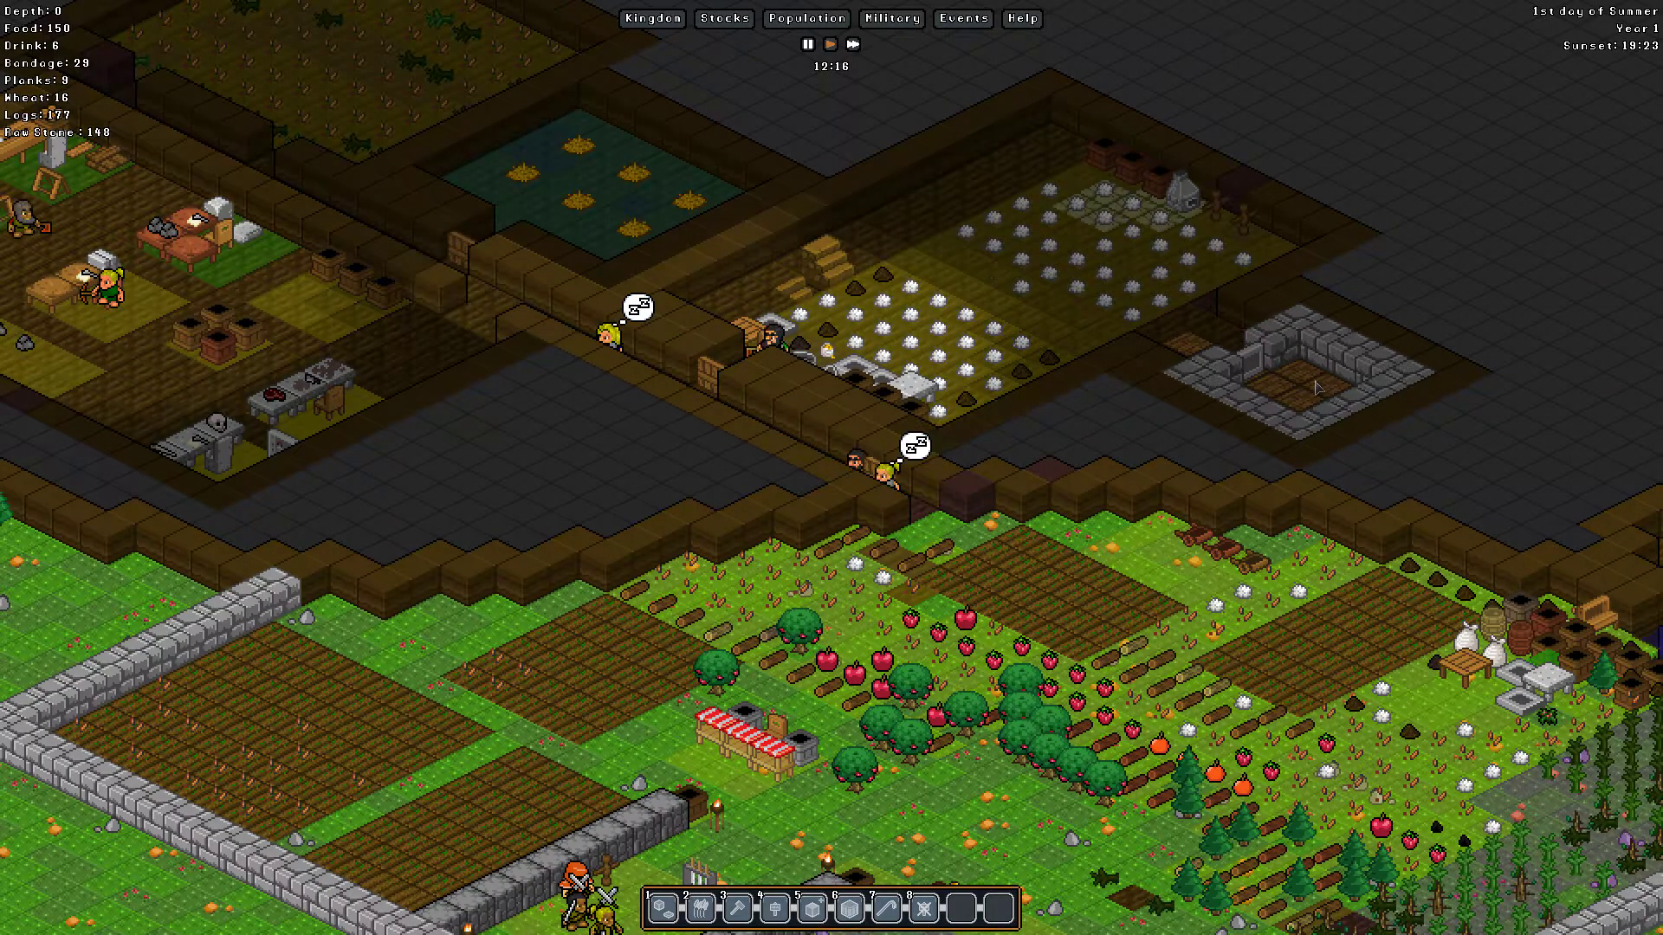
Step: Order a straw bed from any straw through the Build > Furniture menu
right_click(1124, 448)
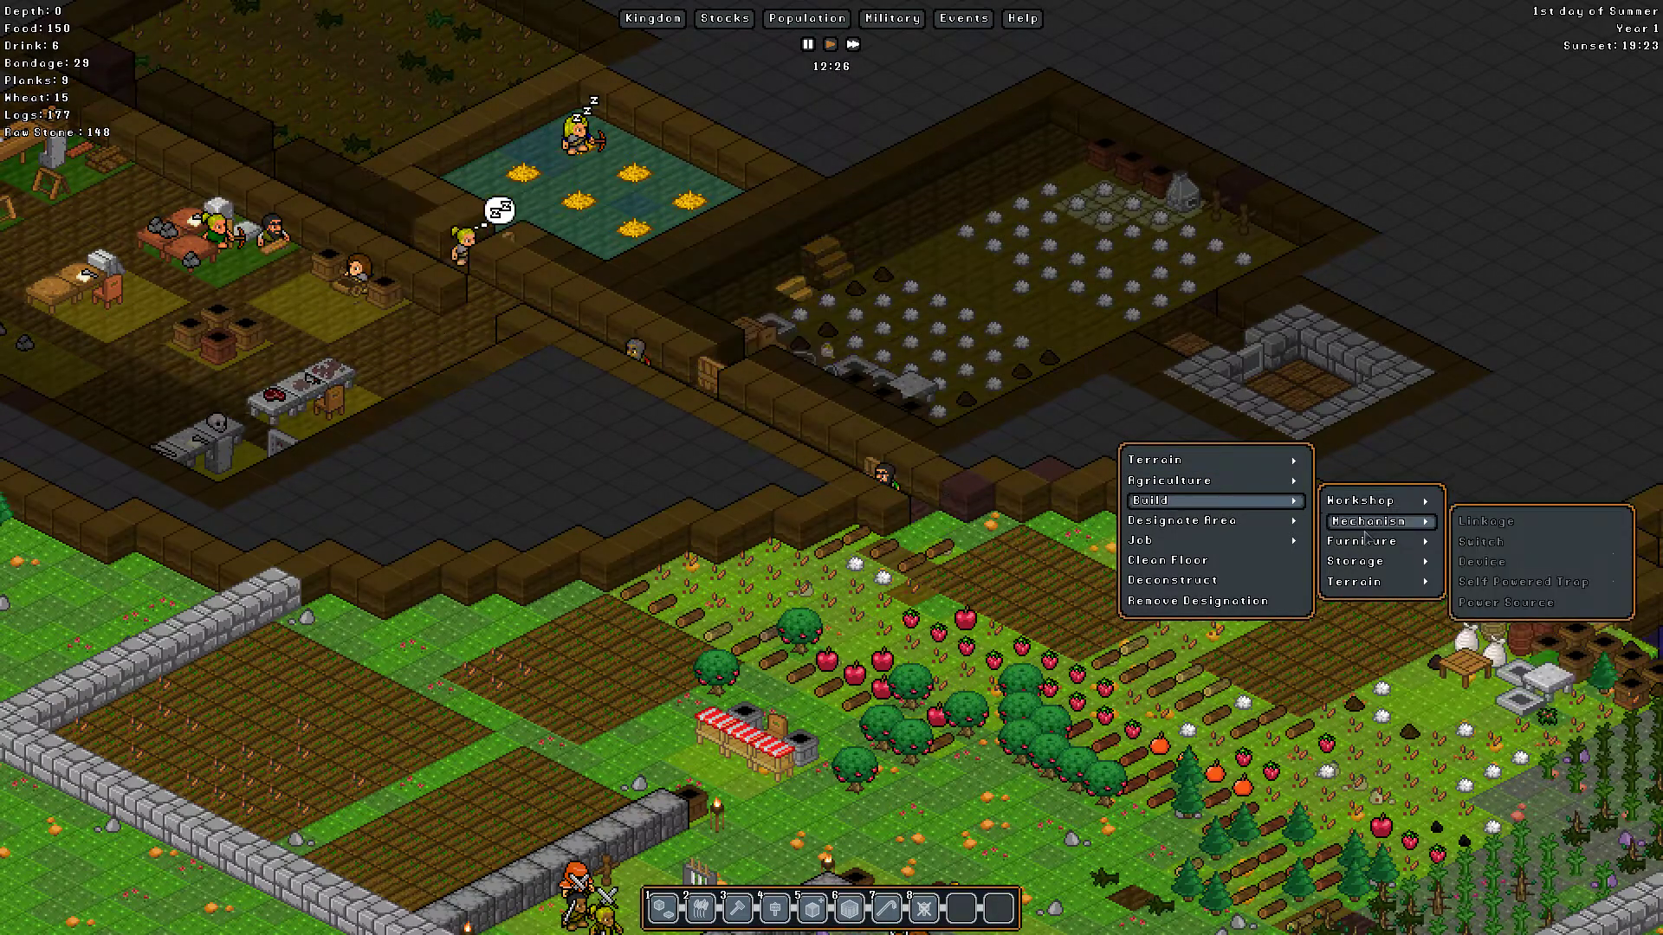
mouse_move(1375, 541)
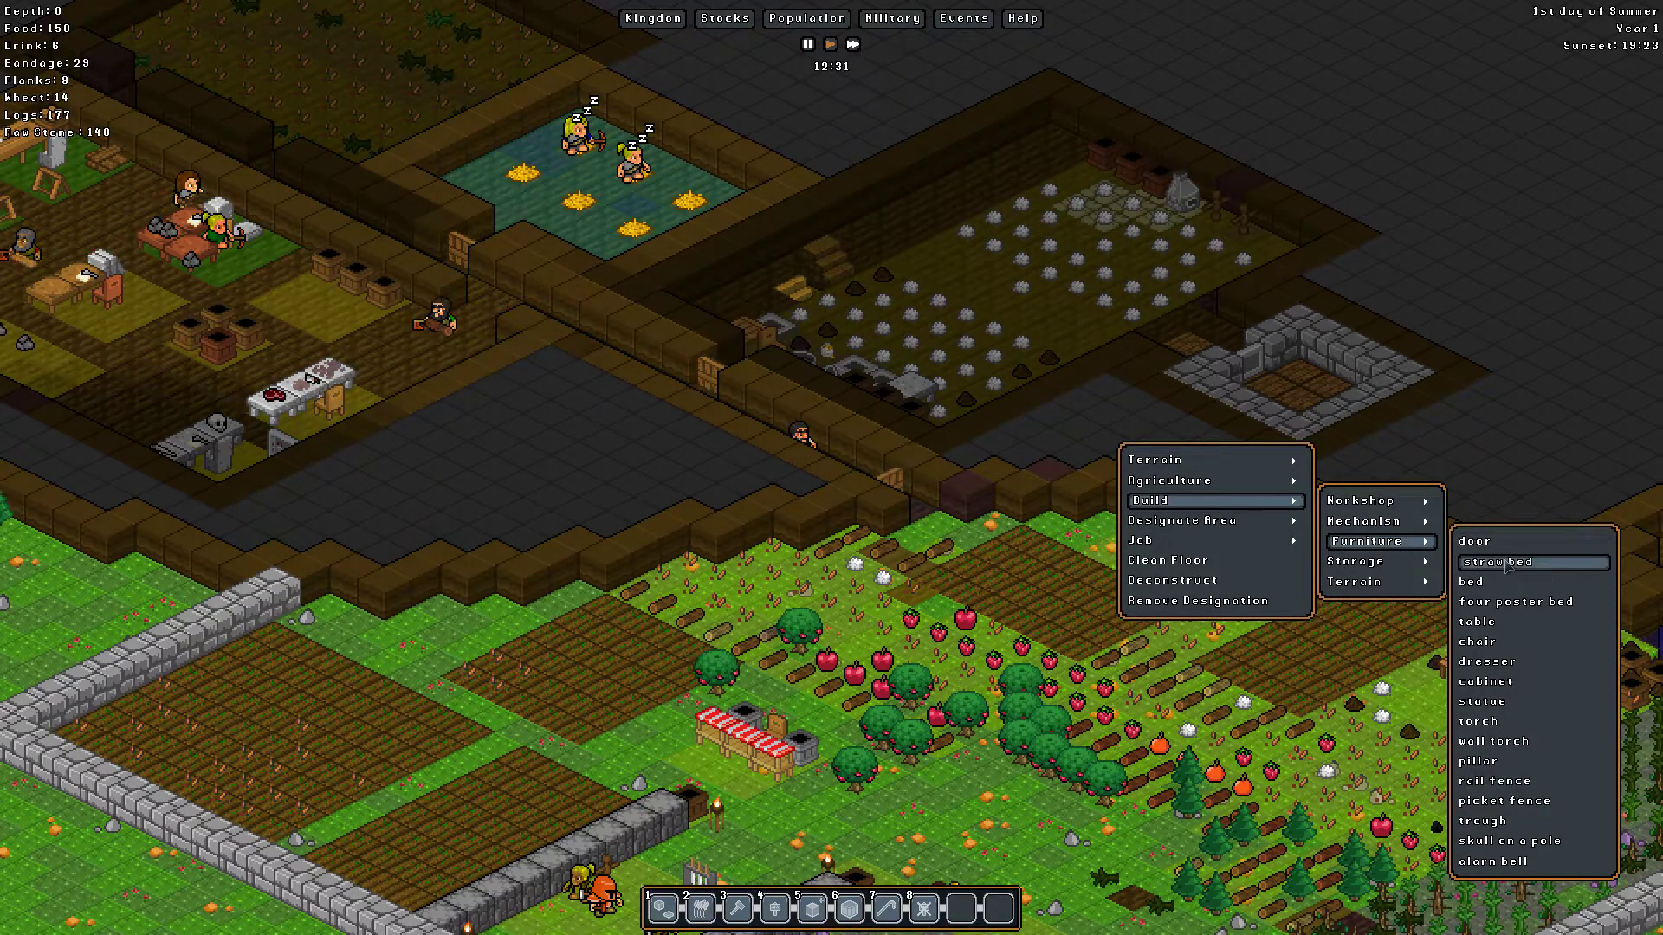
click(1503, 562)
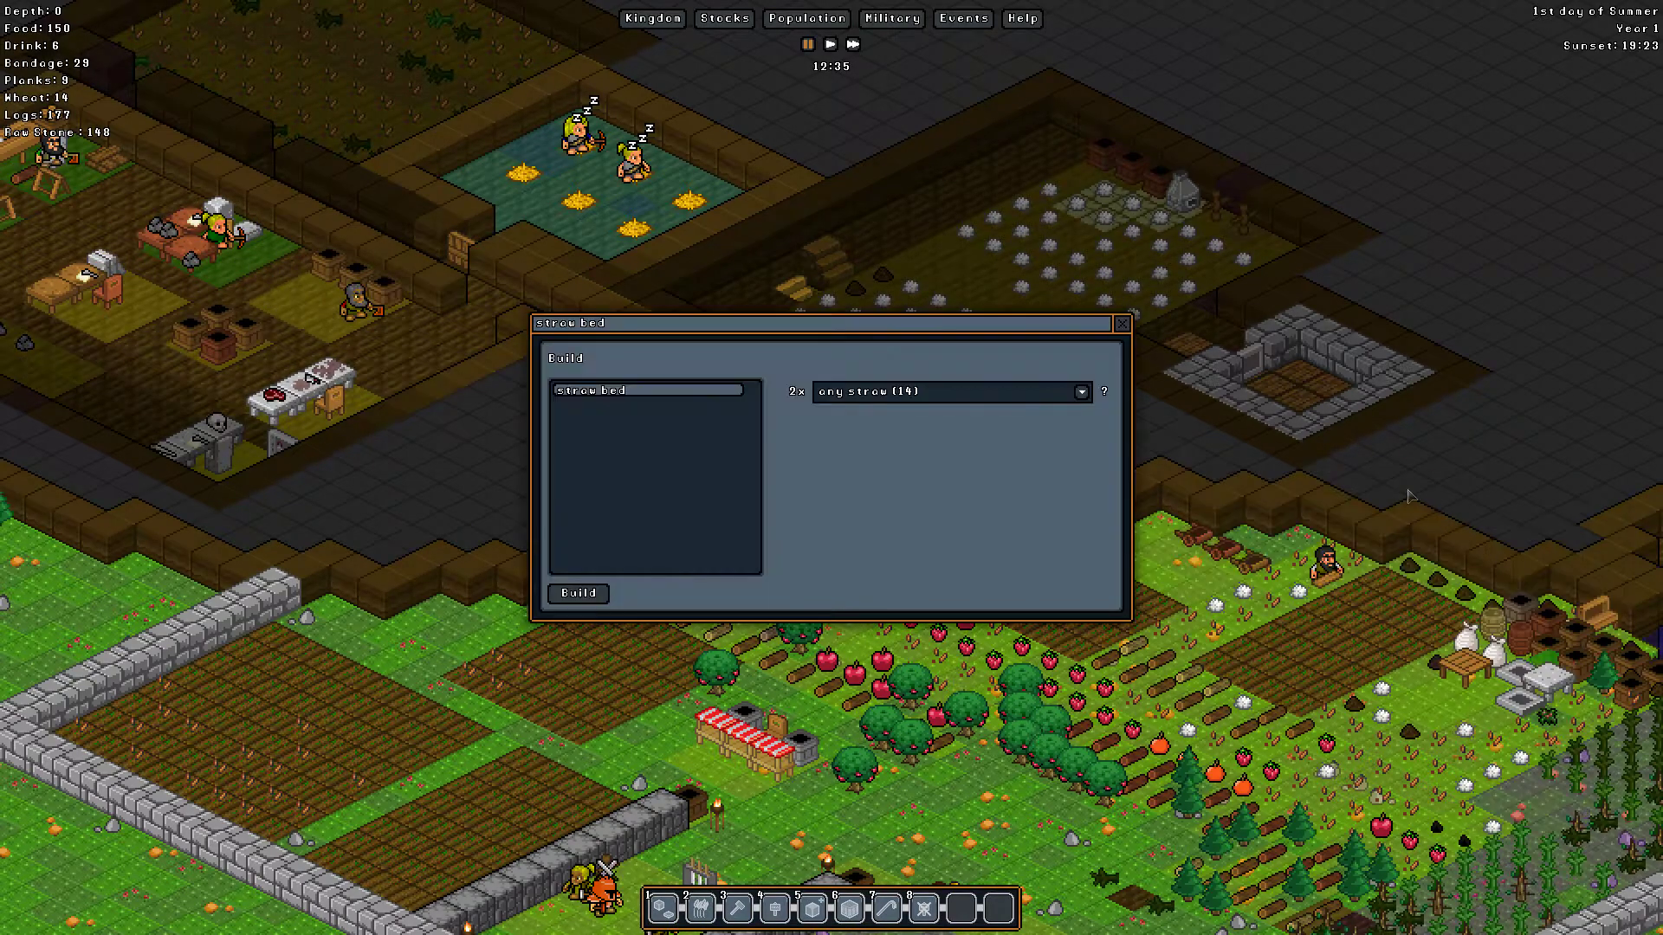
click(580, 598)
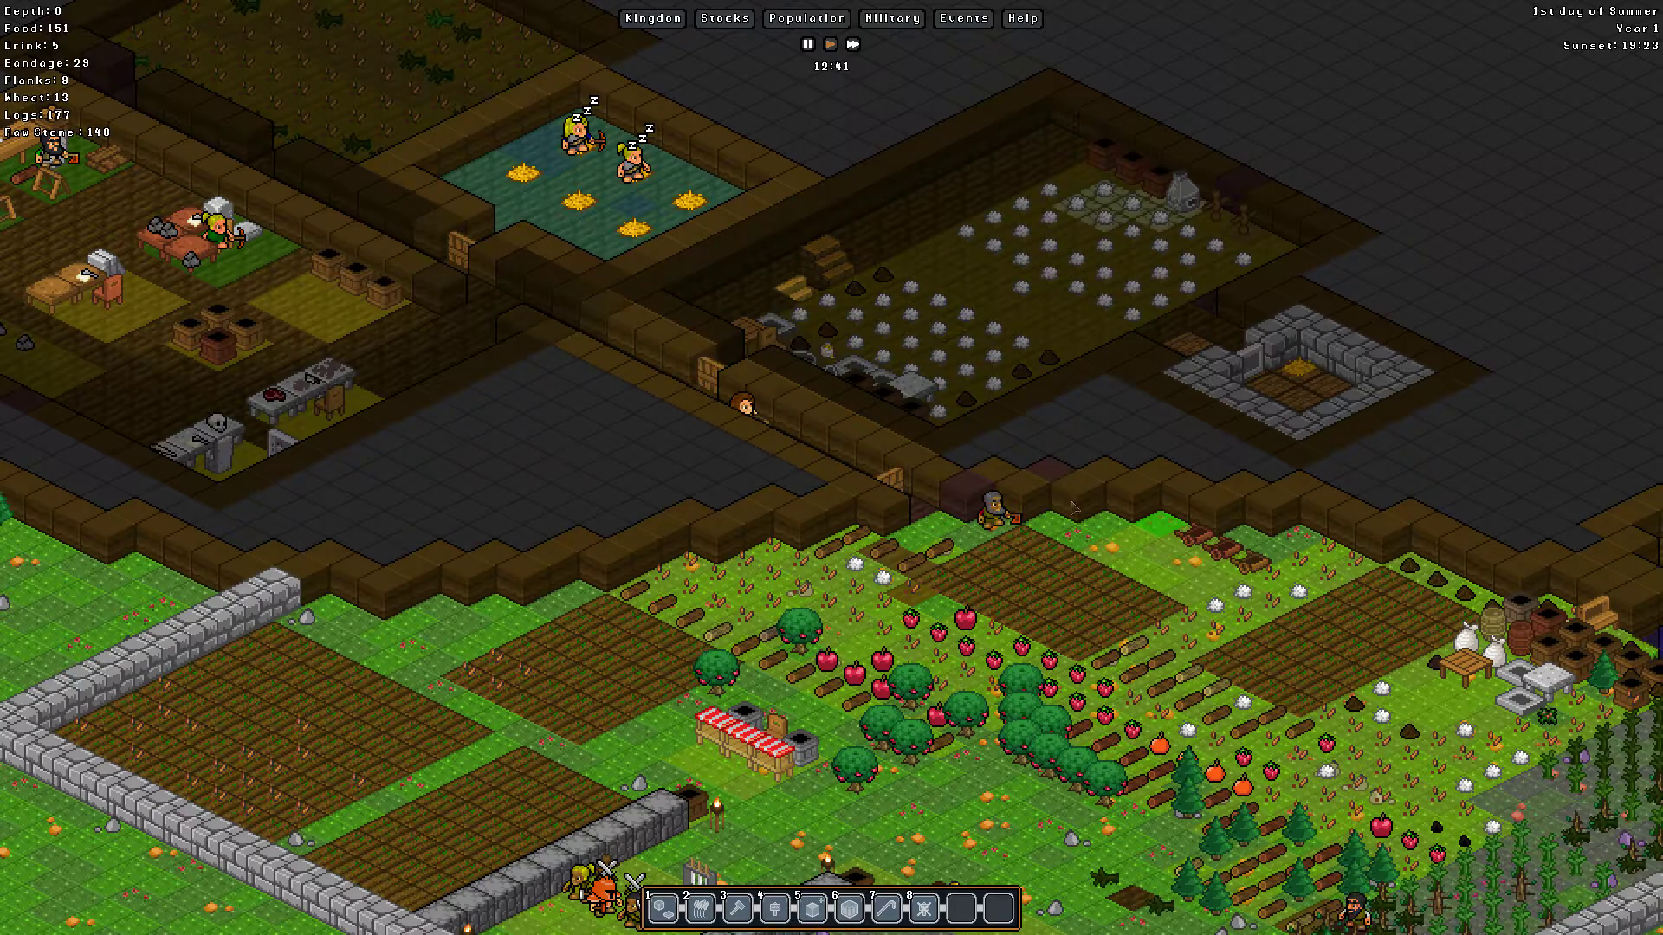
key(a)
Step: Pan the surface view across the pasture, fields and training ground to the colony buildings
key(w)
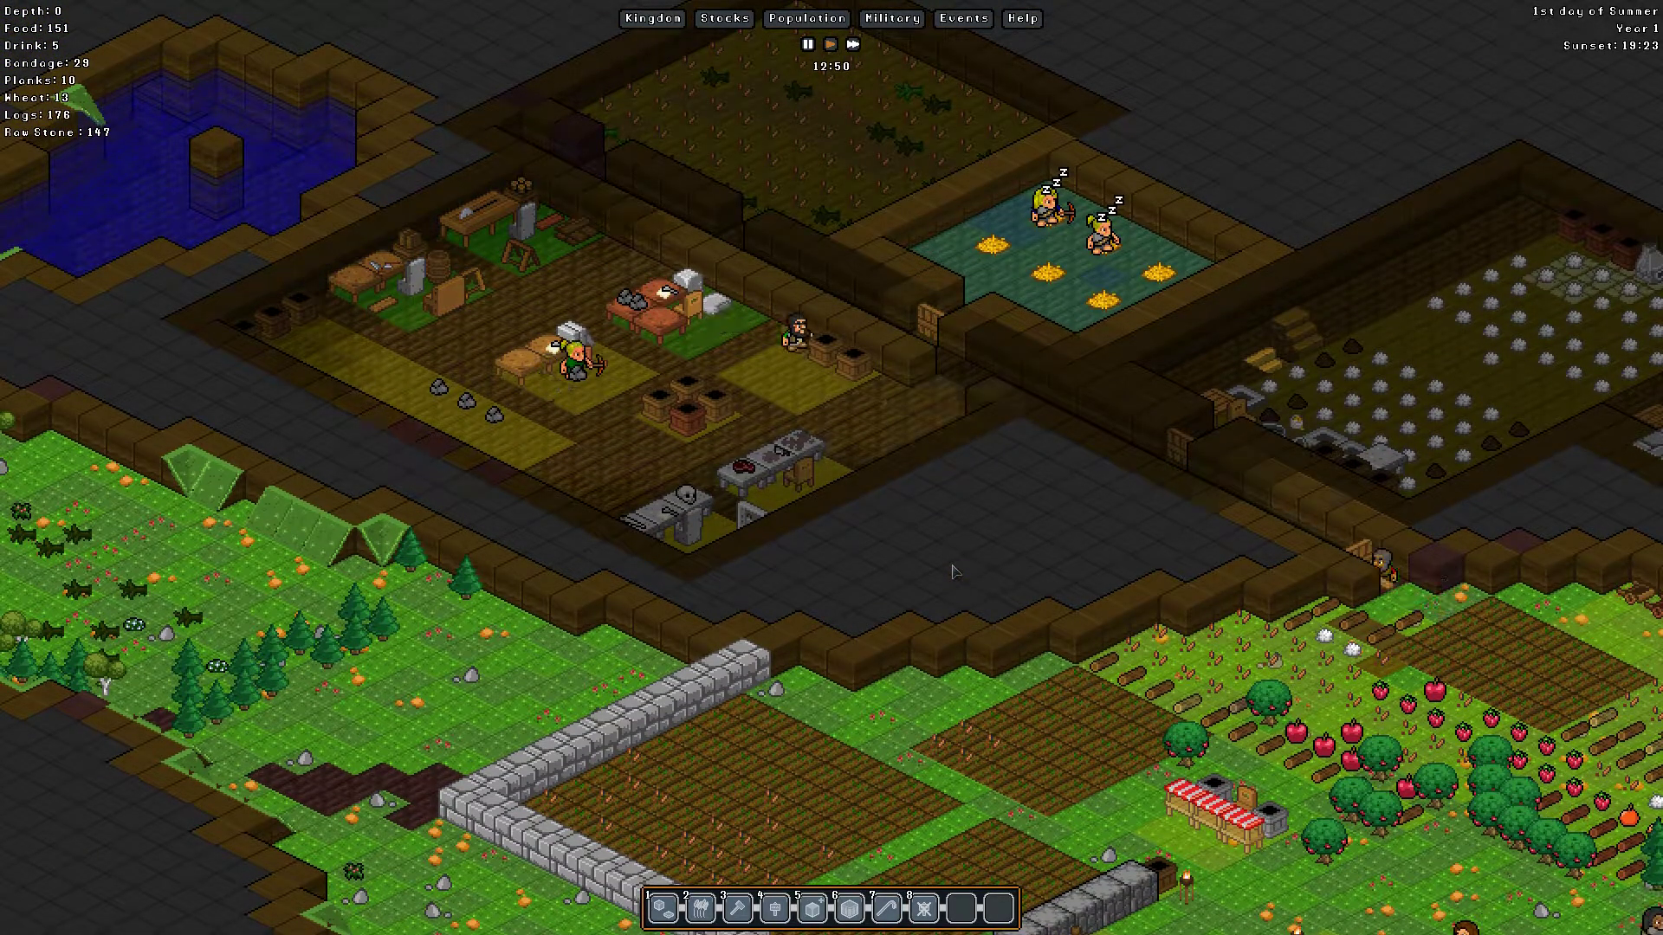
key(s)
key(s)
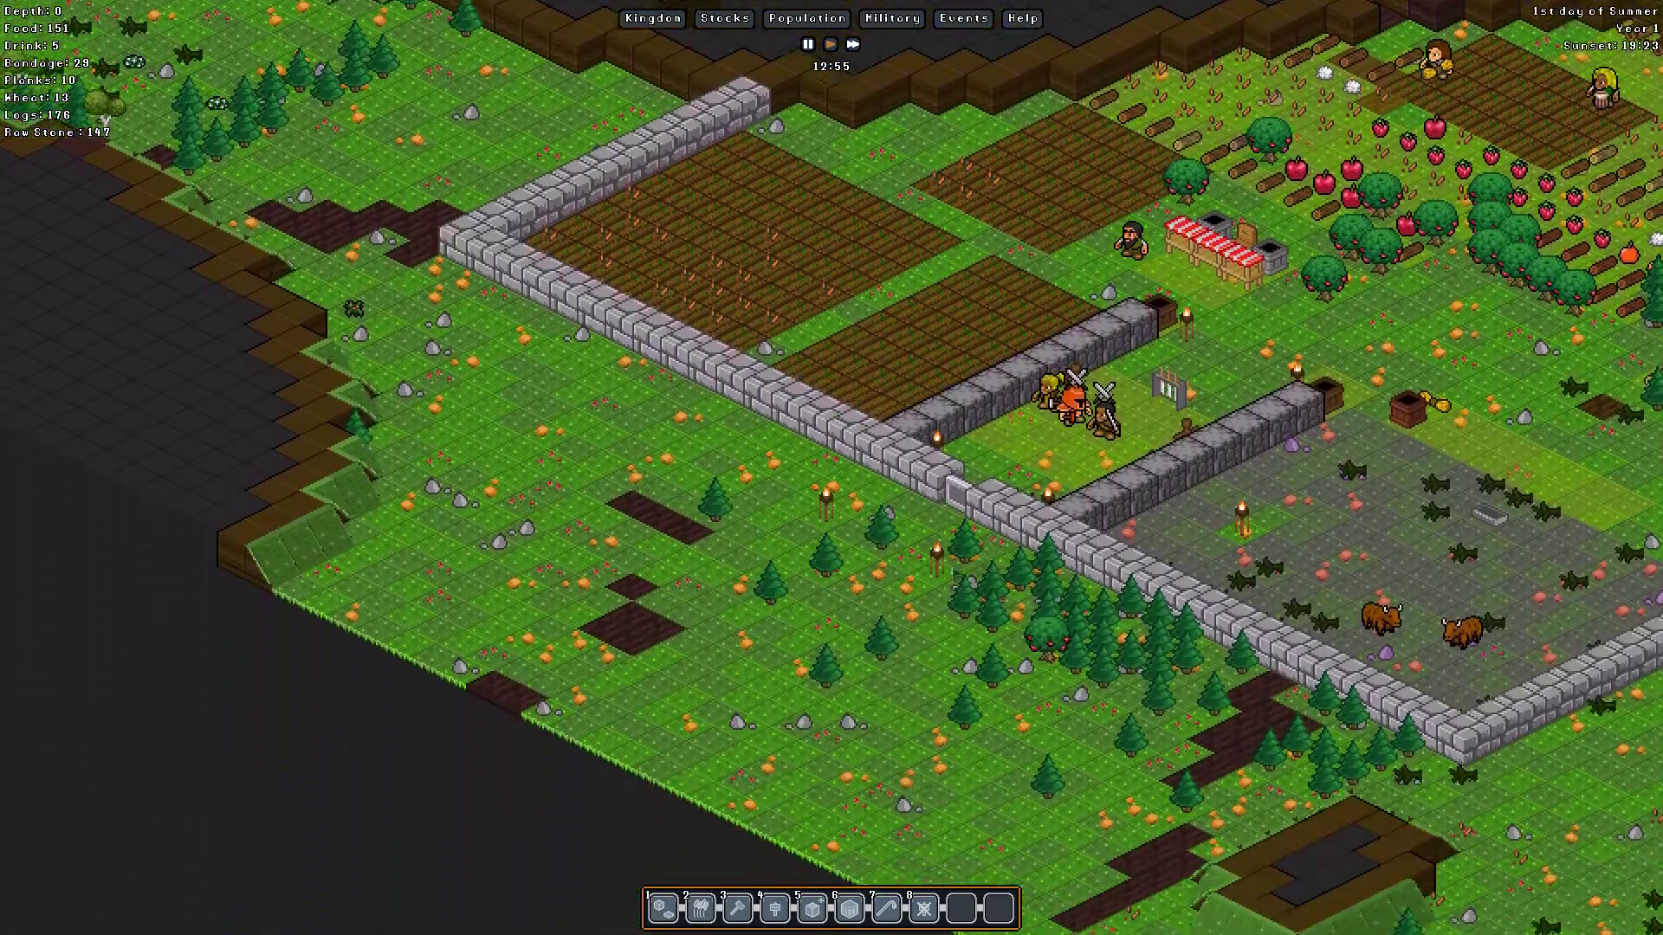
key(d)
key(d)
key(d)
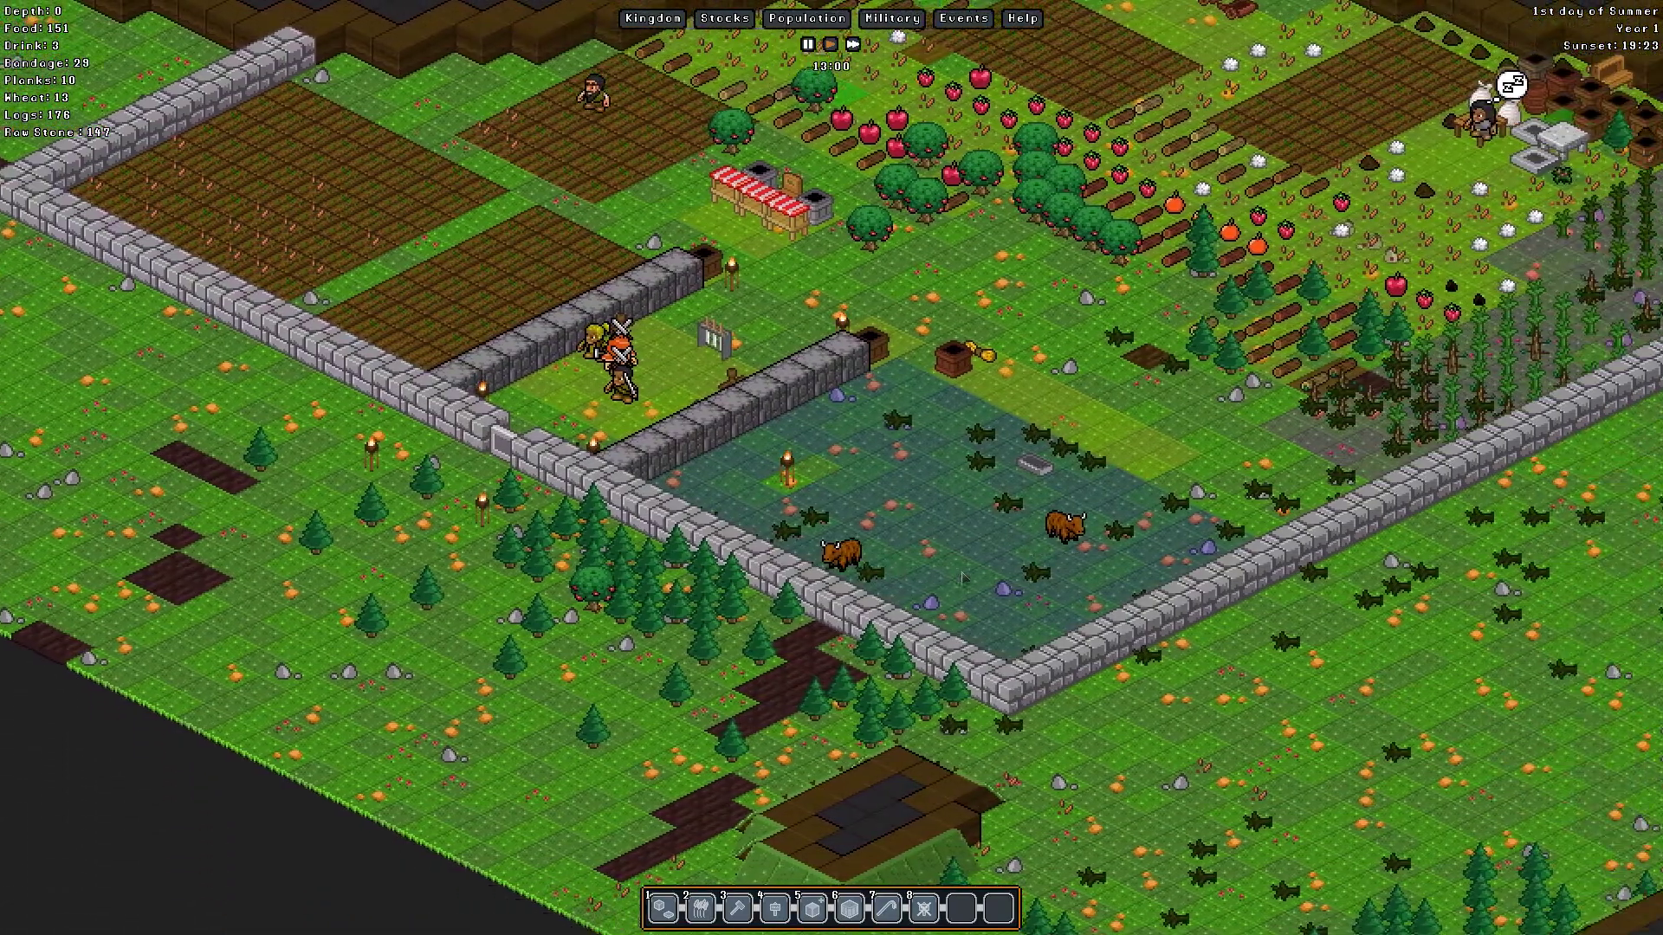
key(s)
key(w)
key(w)
key(a)
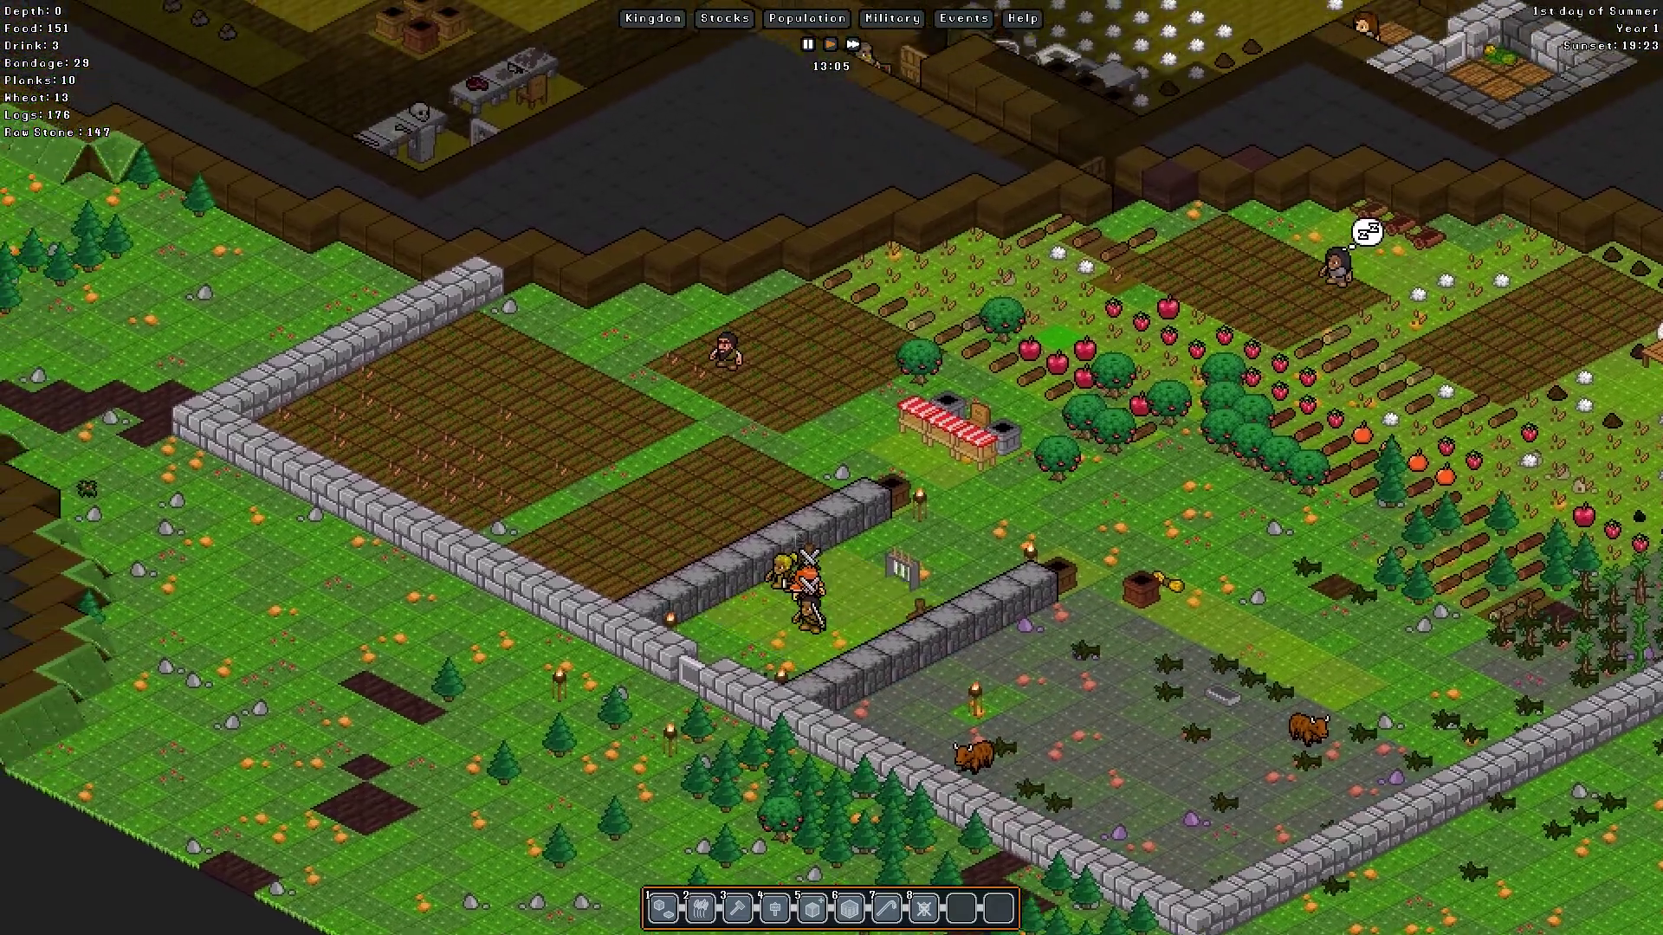
Step: Recheck the Build Distillery task on the level below, then return to the surface sawmill
key(Page_Down)
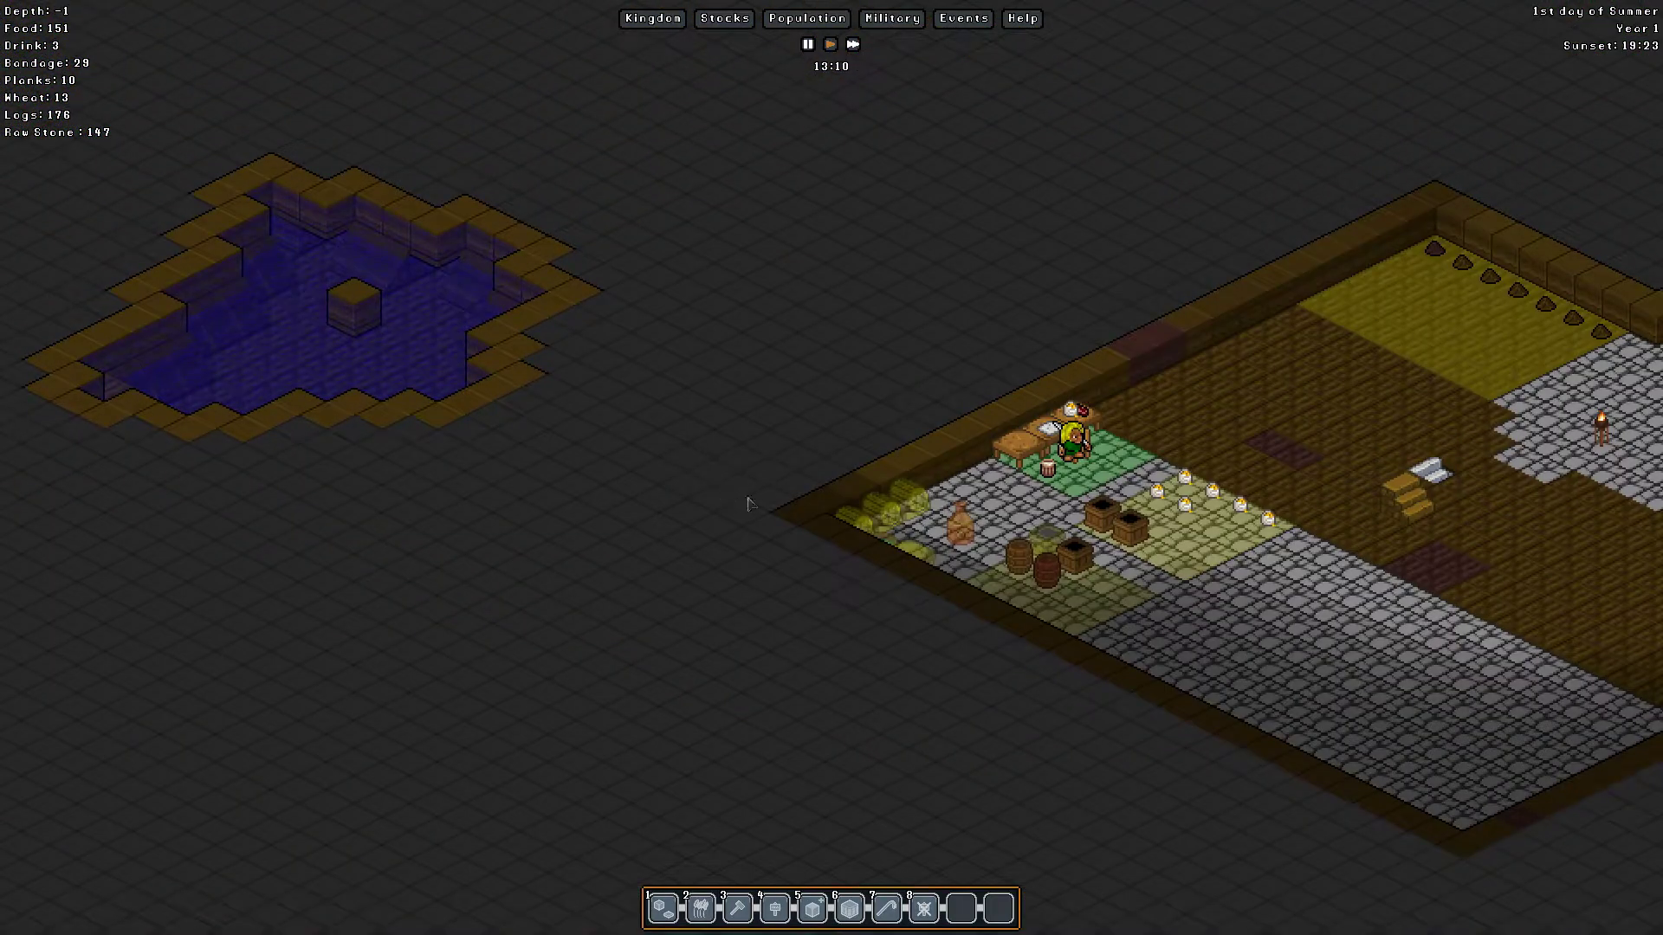
key(s)
key(d)
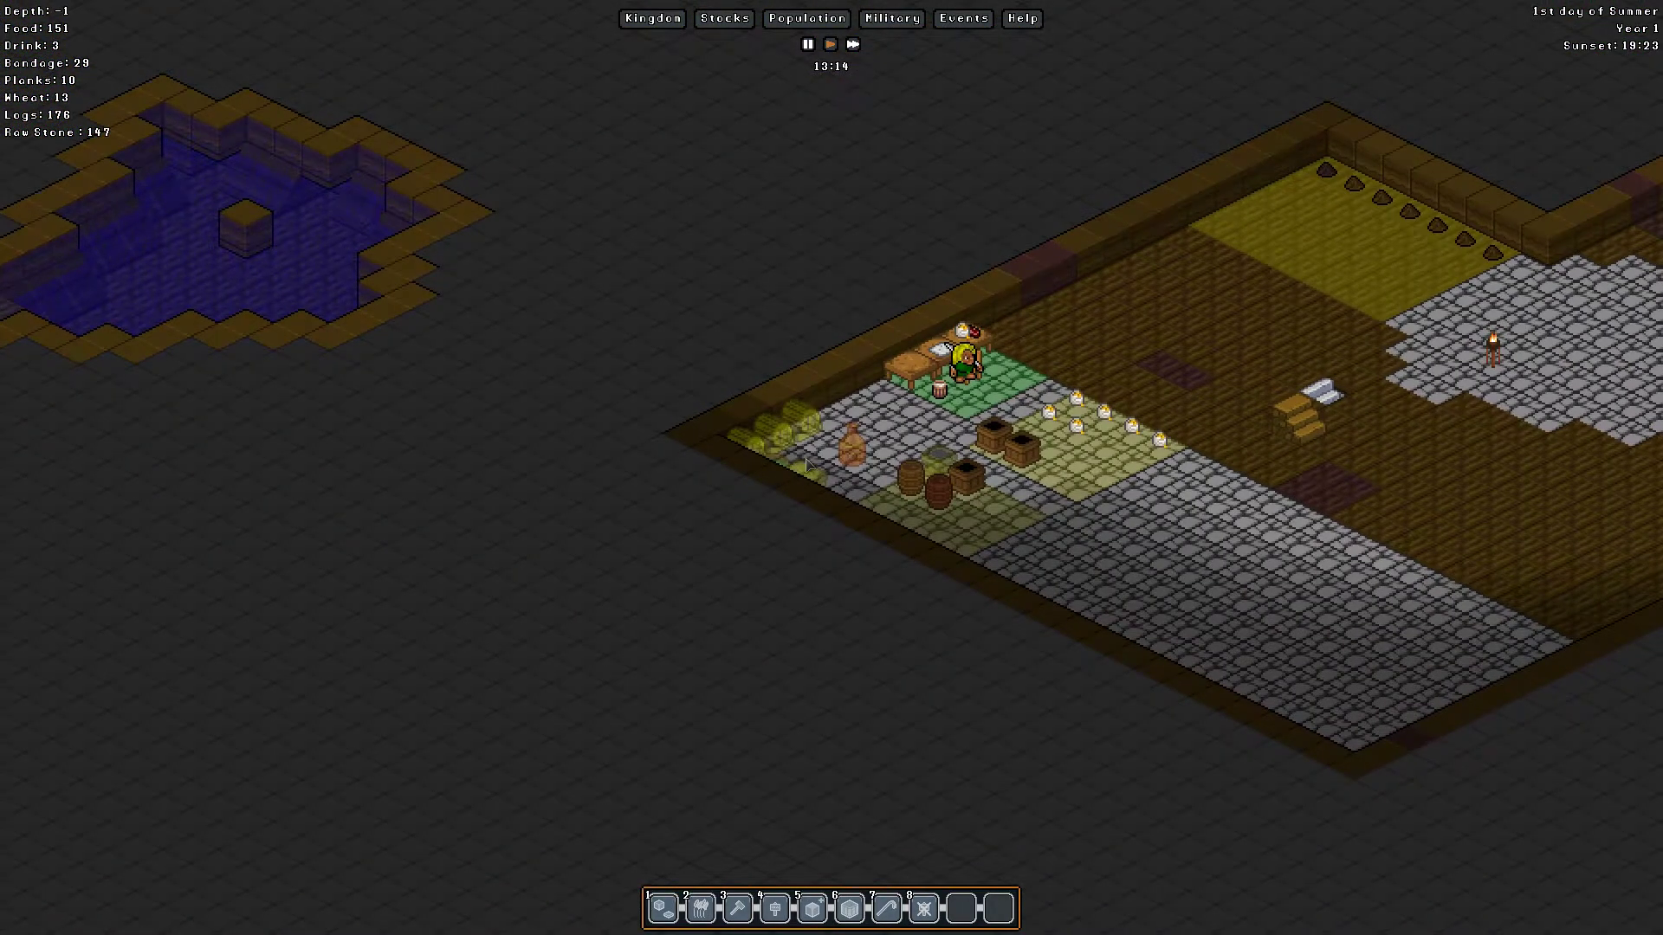
click(1306, 396)
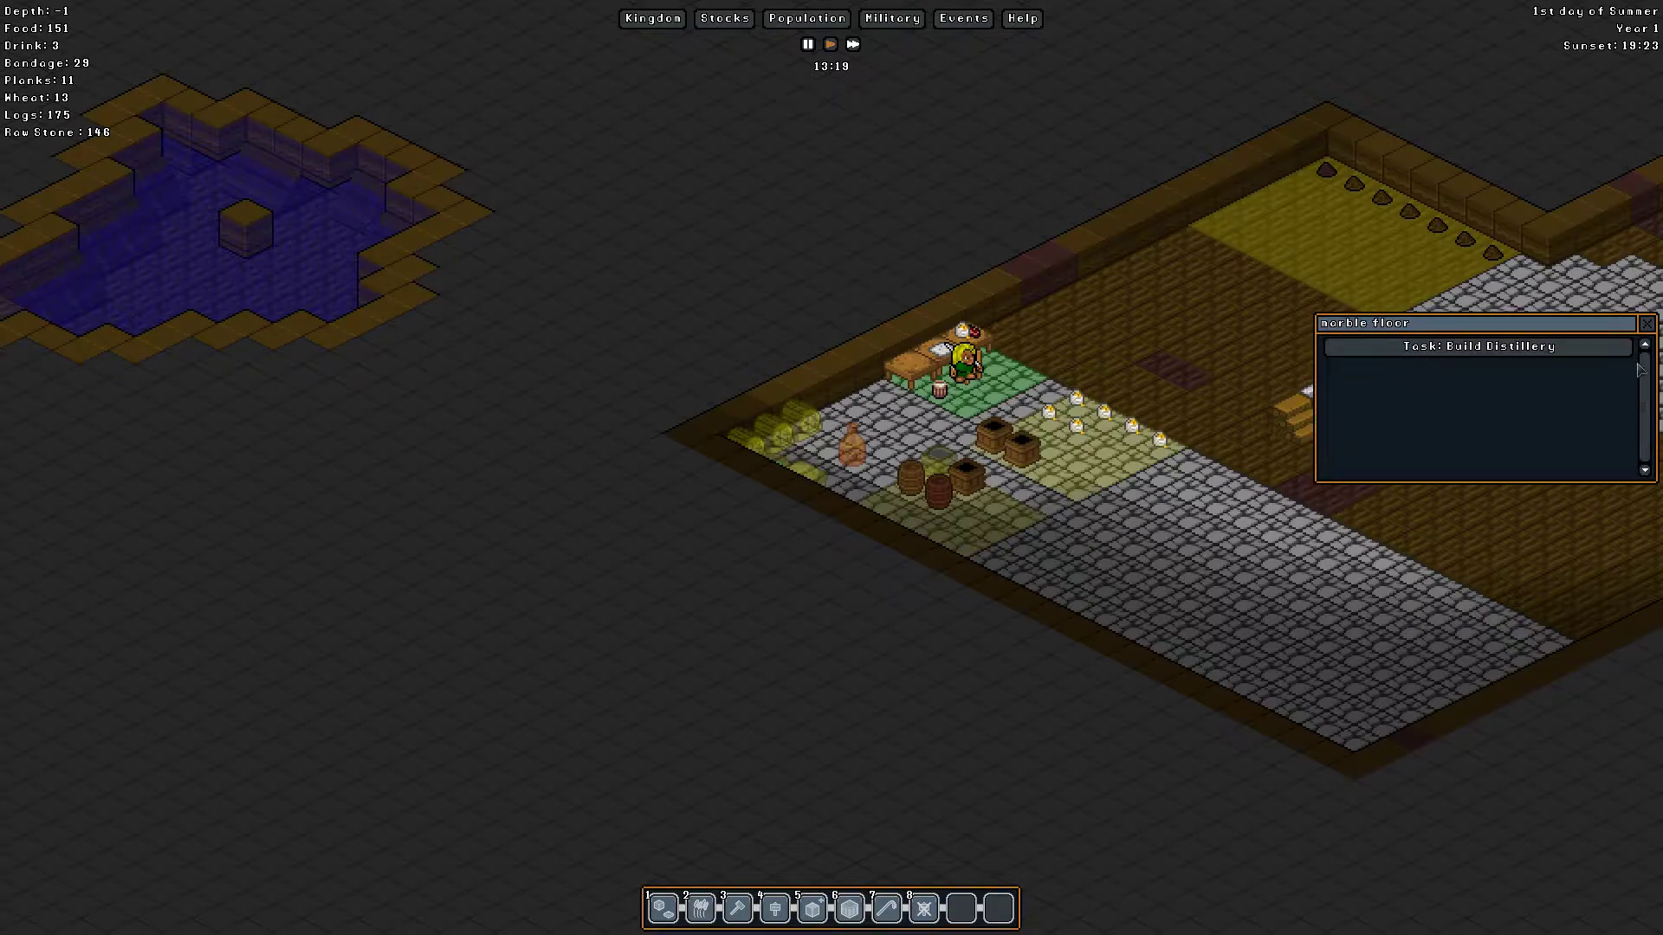
click(1553, 348)
click(1099, 350)
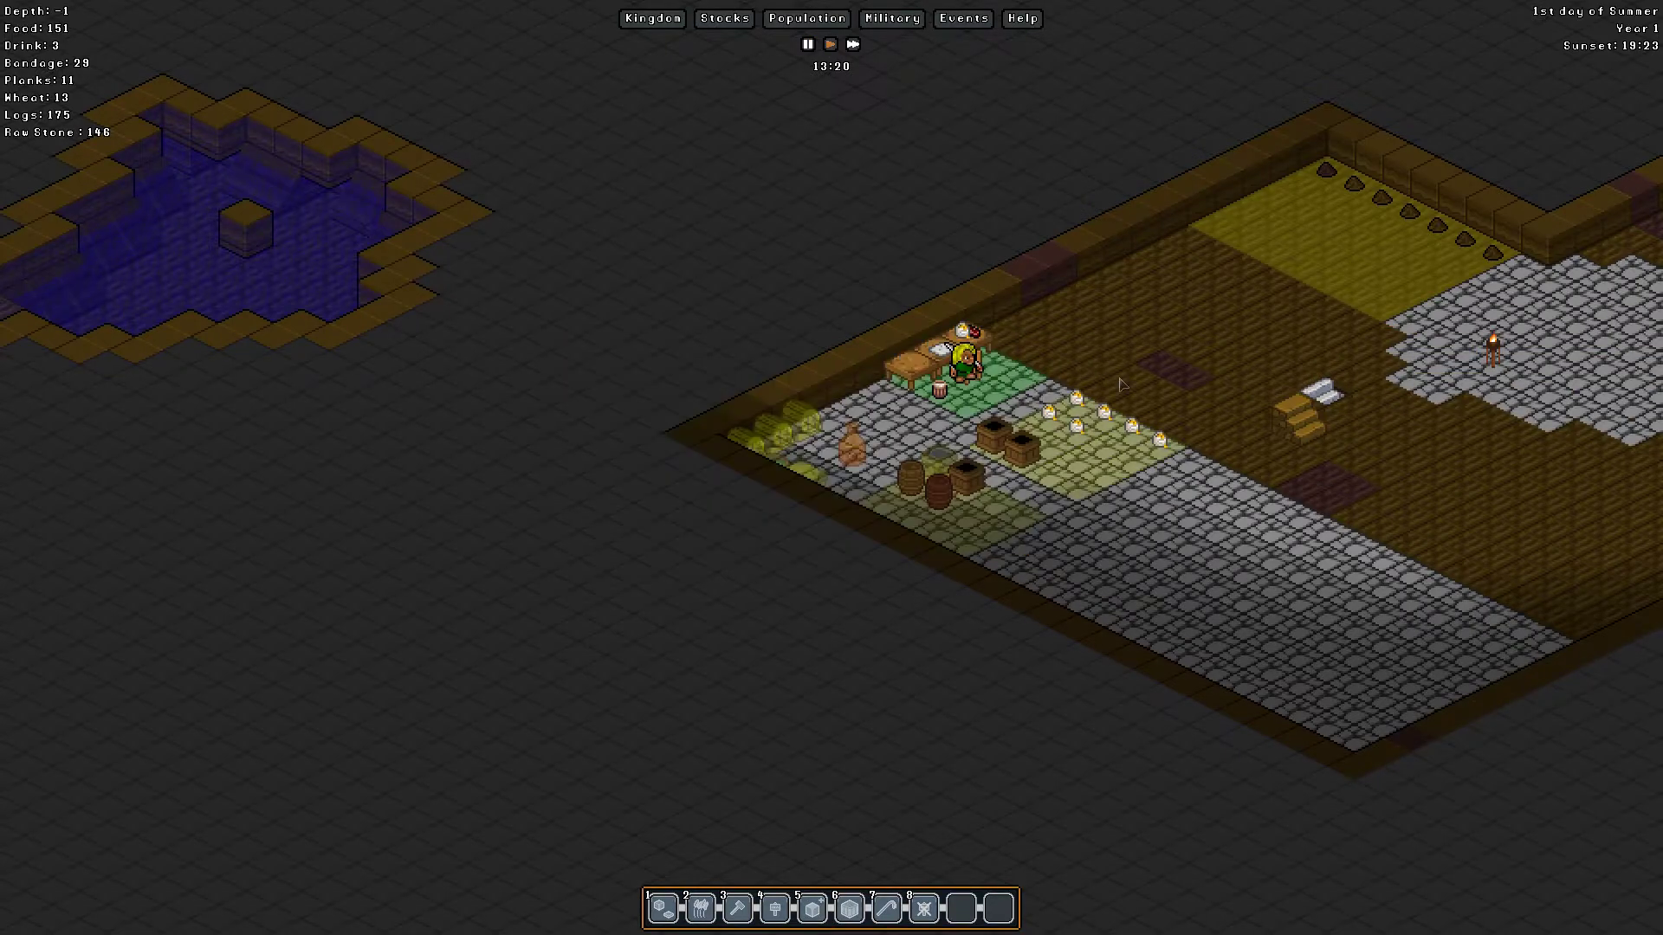
scroll(1100, 349, up, 1)
key(w)
key(w)
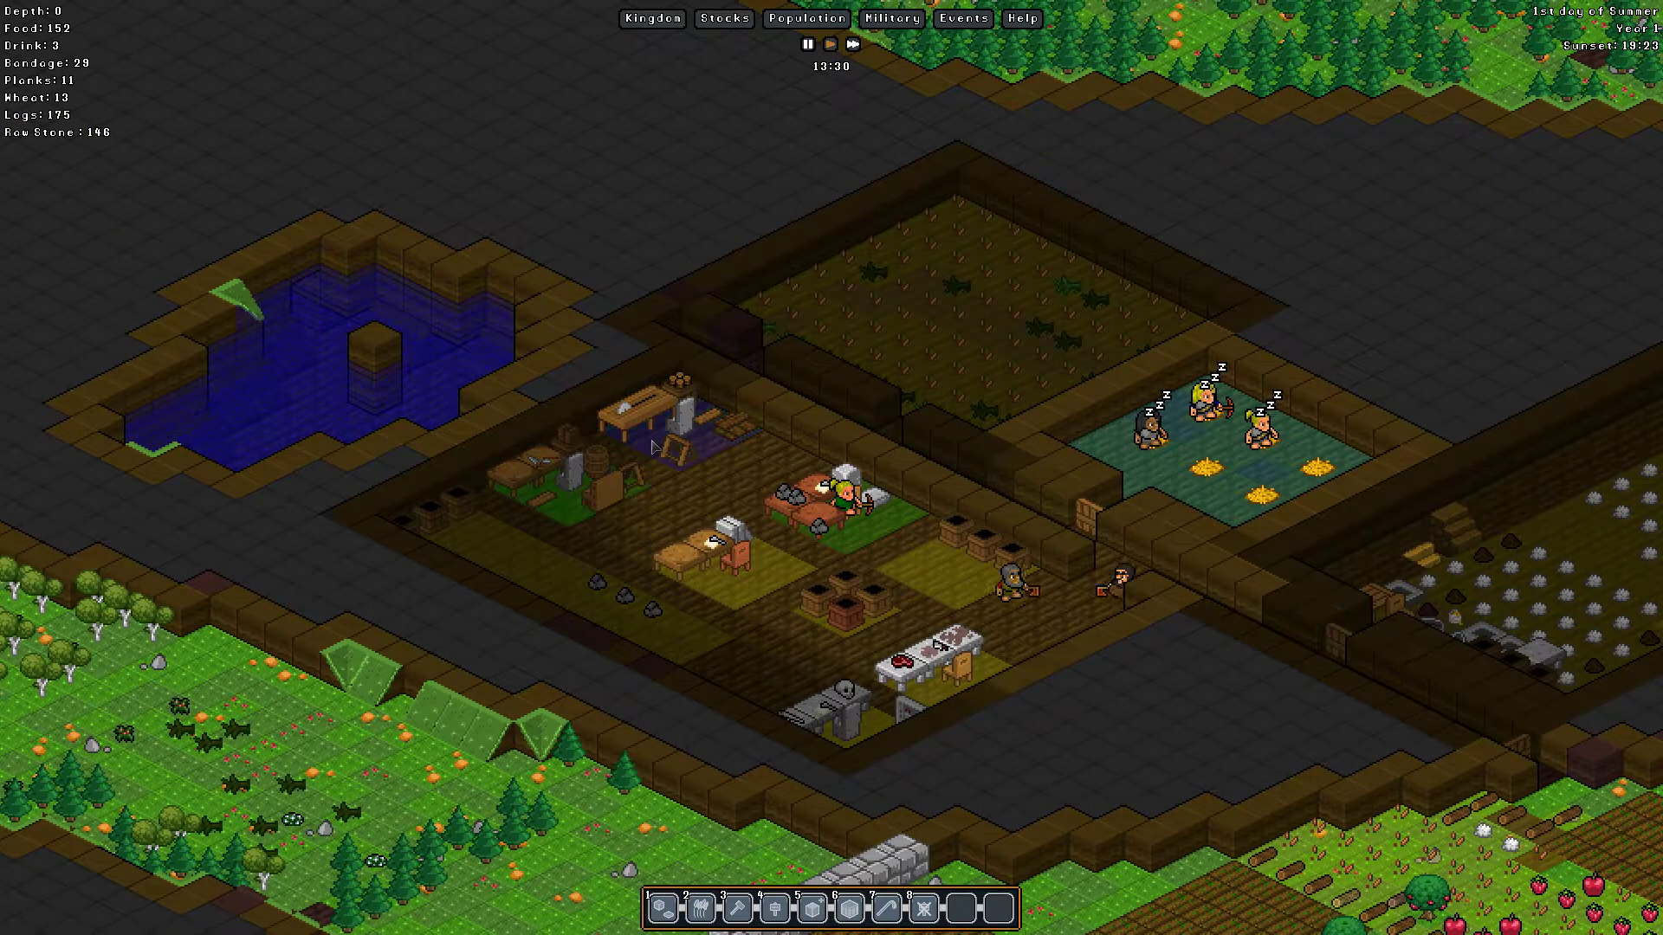
click(1456, 611)
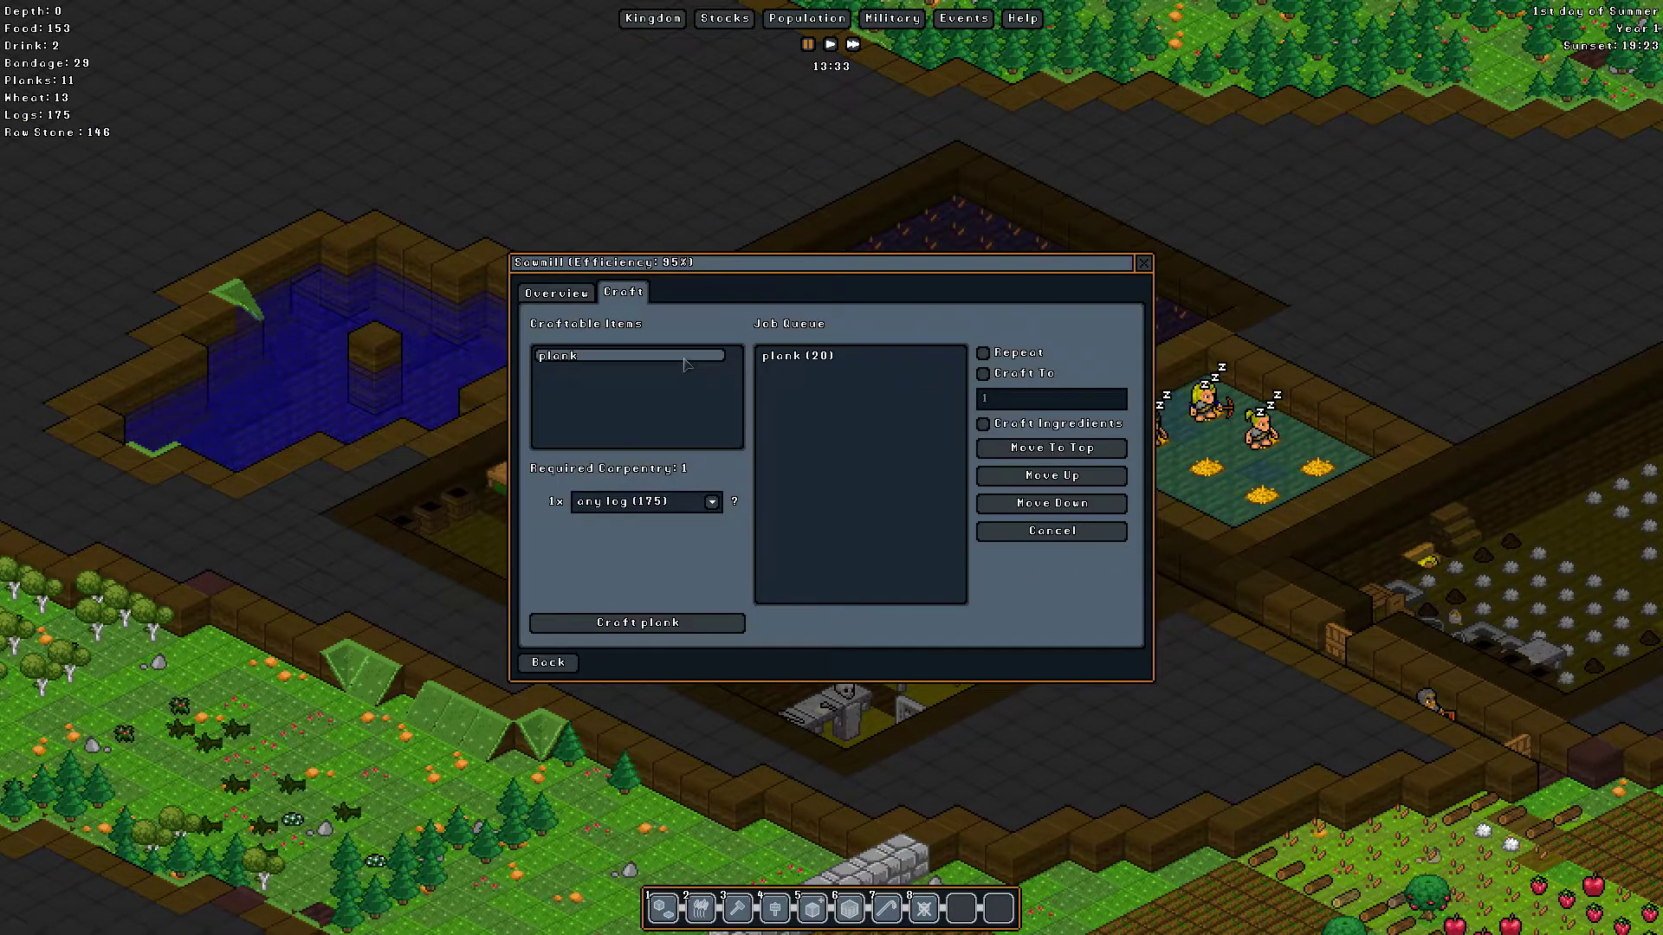
Step: Queue plank jobs from apple wood logs and pine logs at the sawmill
click(714, 505)
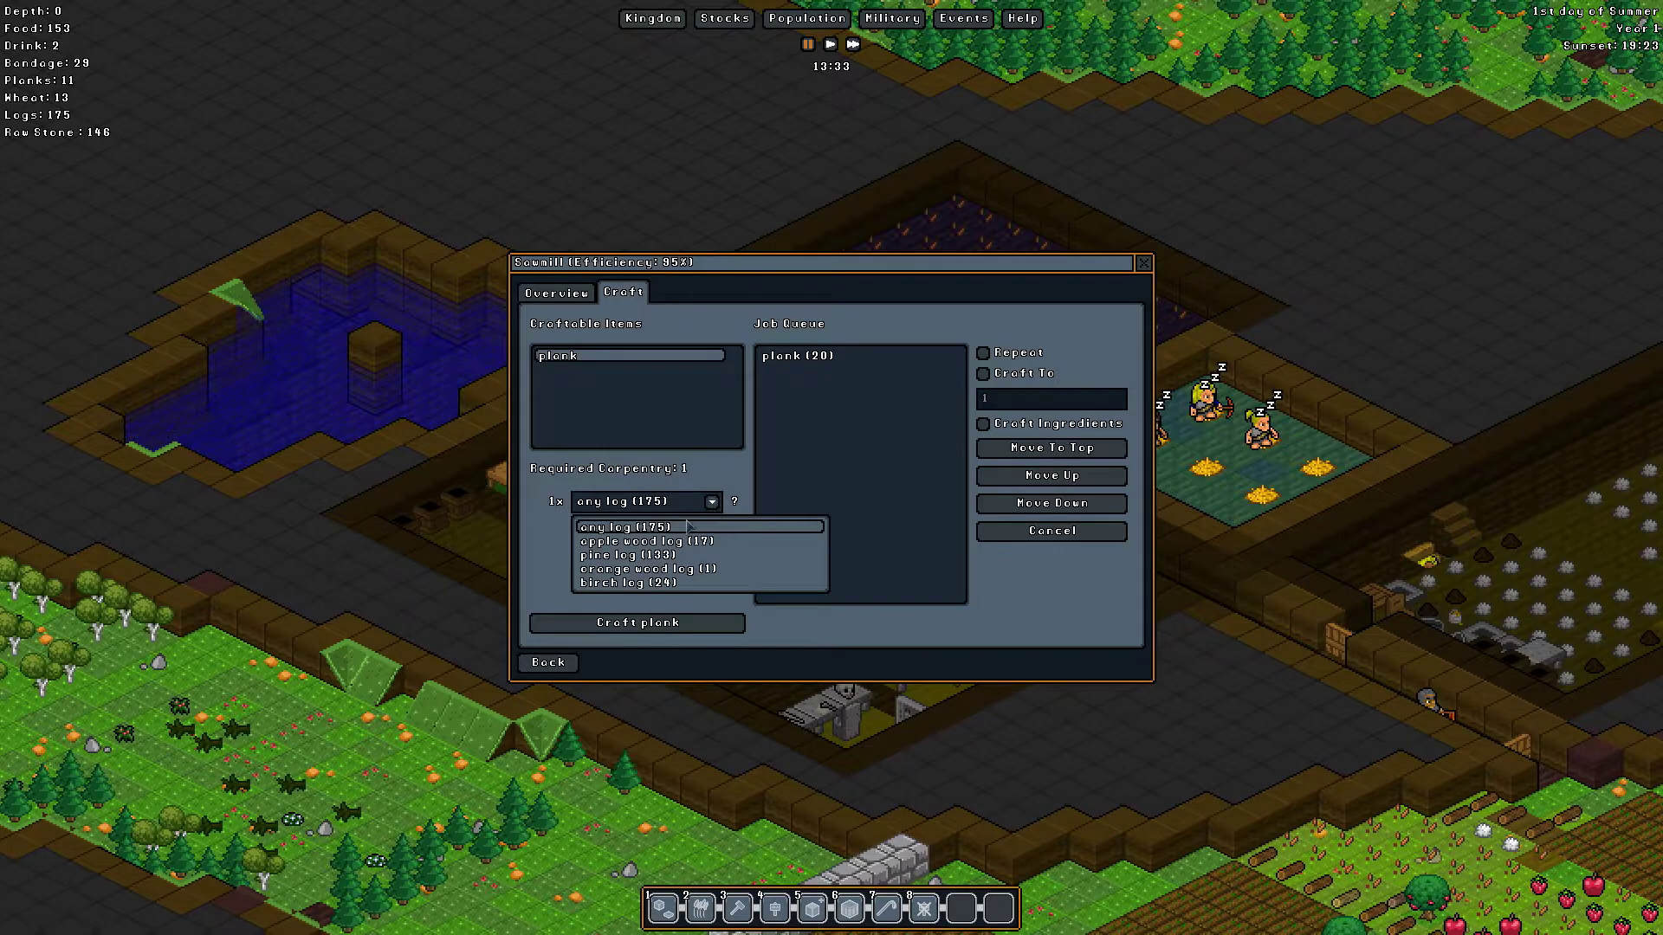
click(649, 542)
text(0)
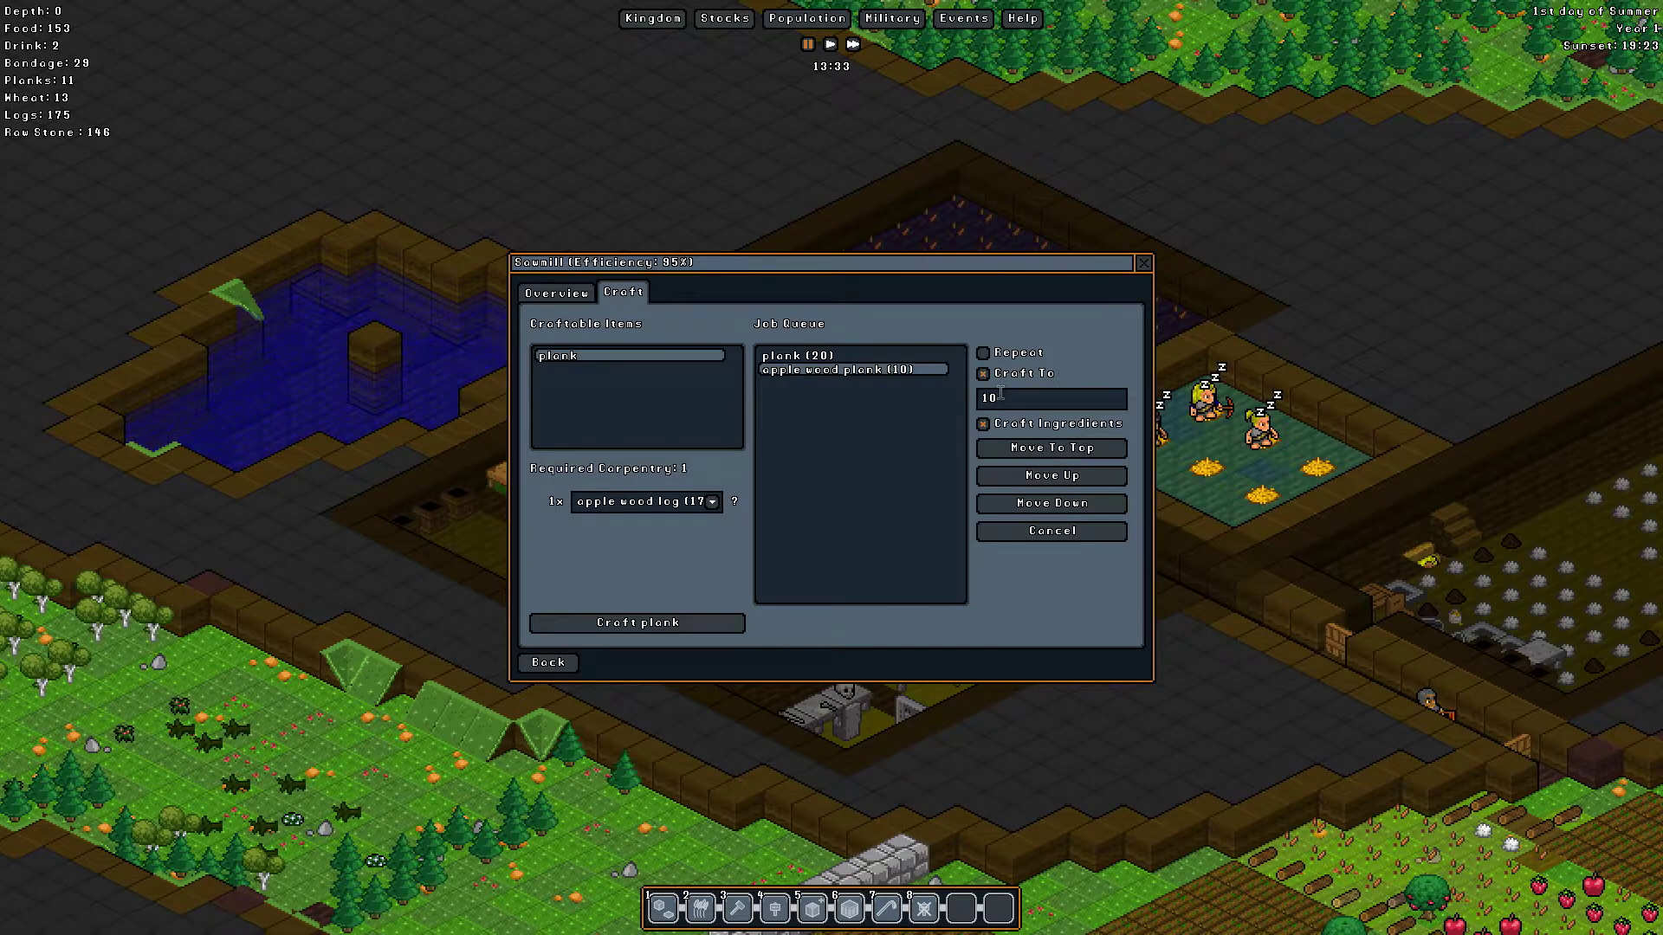
click(711, 510)
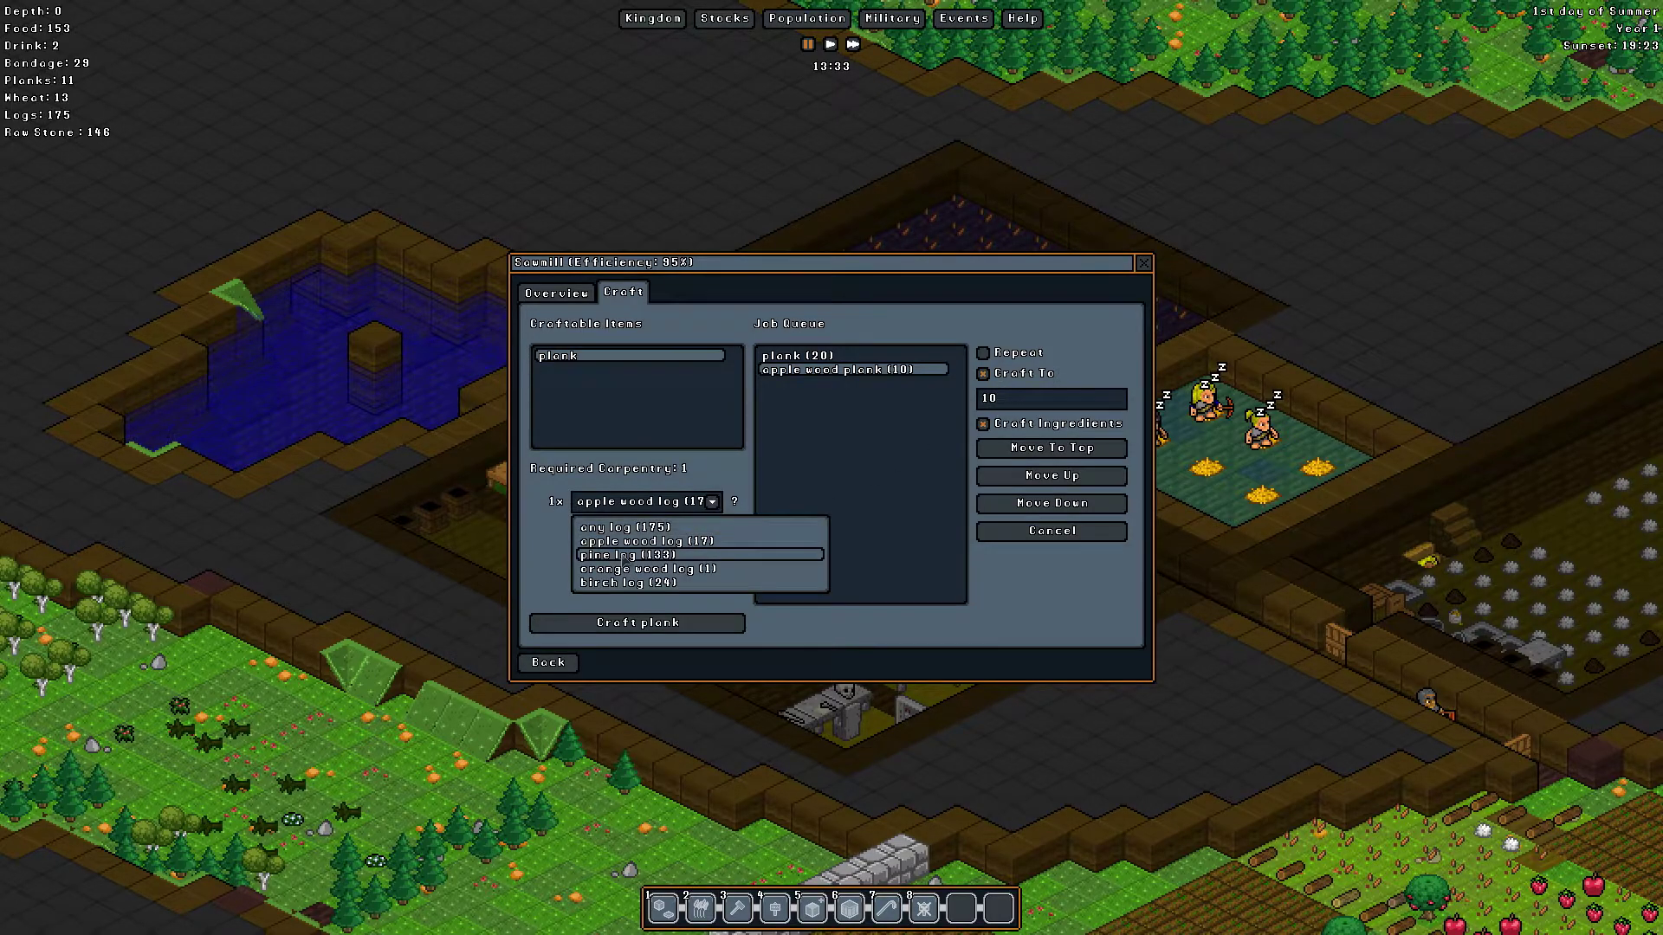
click(631, 555)
click(706, 624)
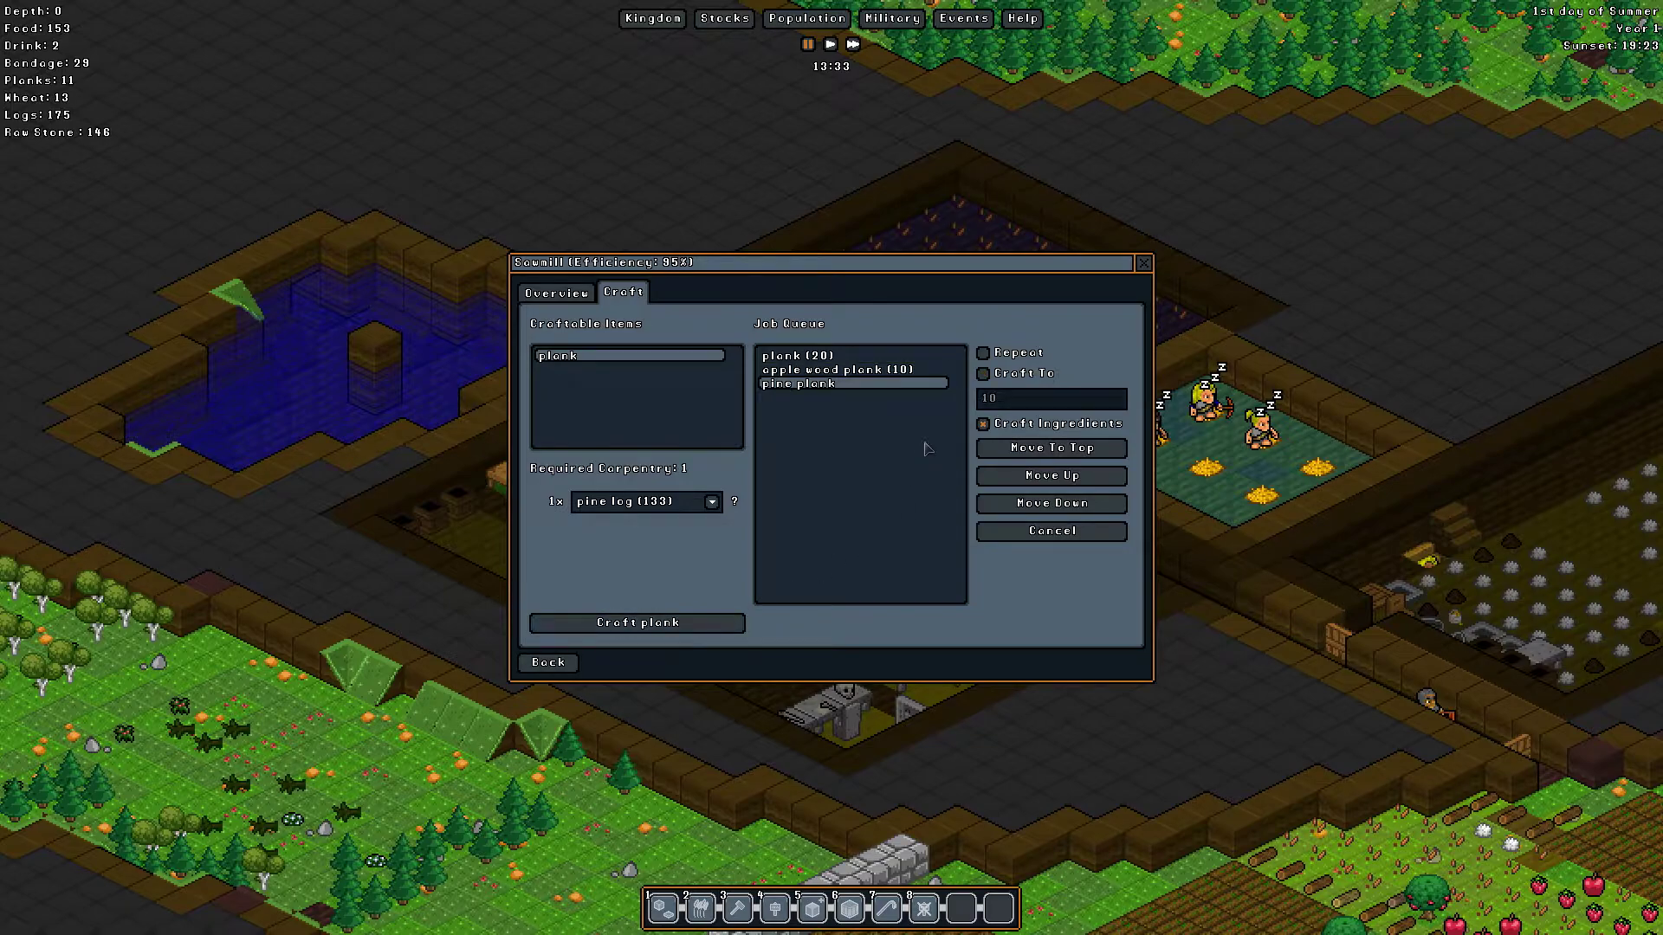
Step: Queue orange wood and birch plank jobs, limit them to 10, and close the sawmill
click(699, 507)
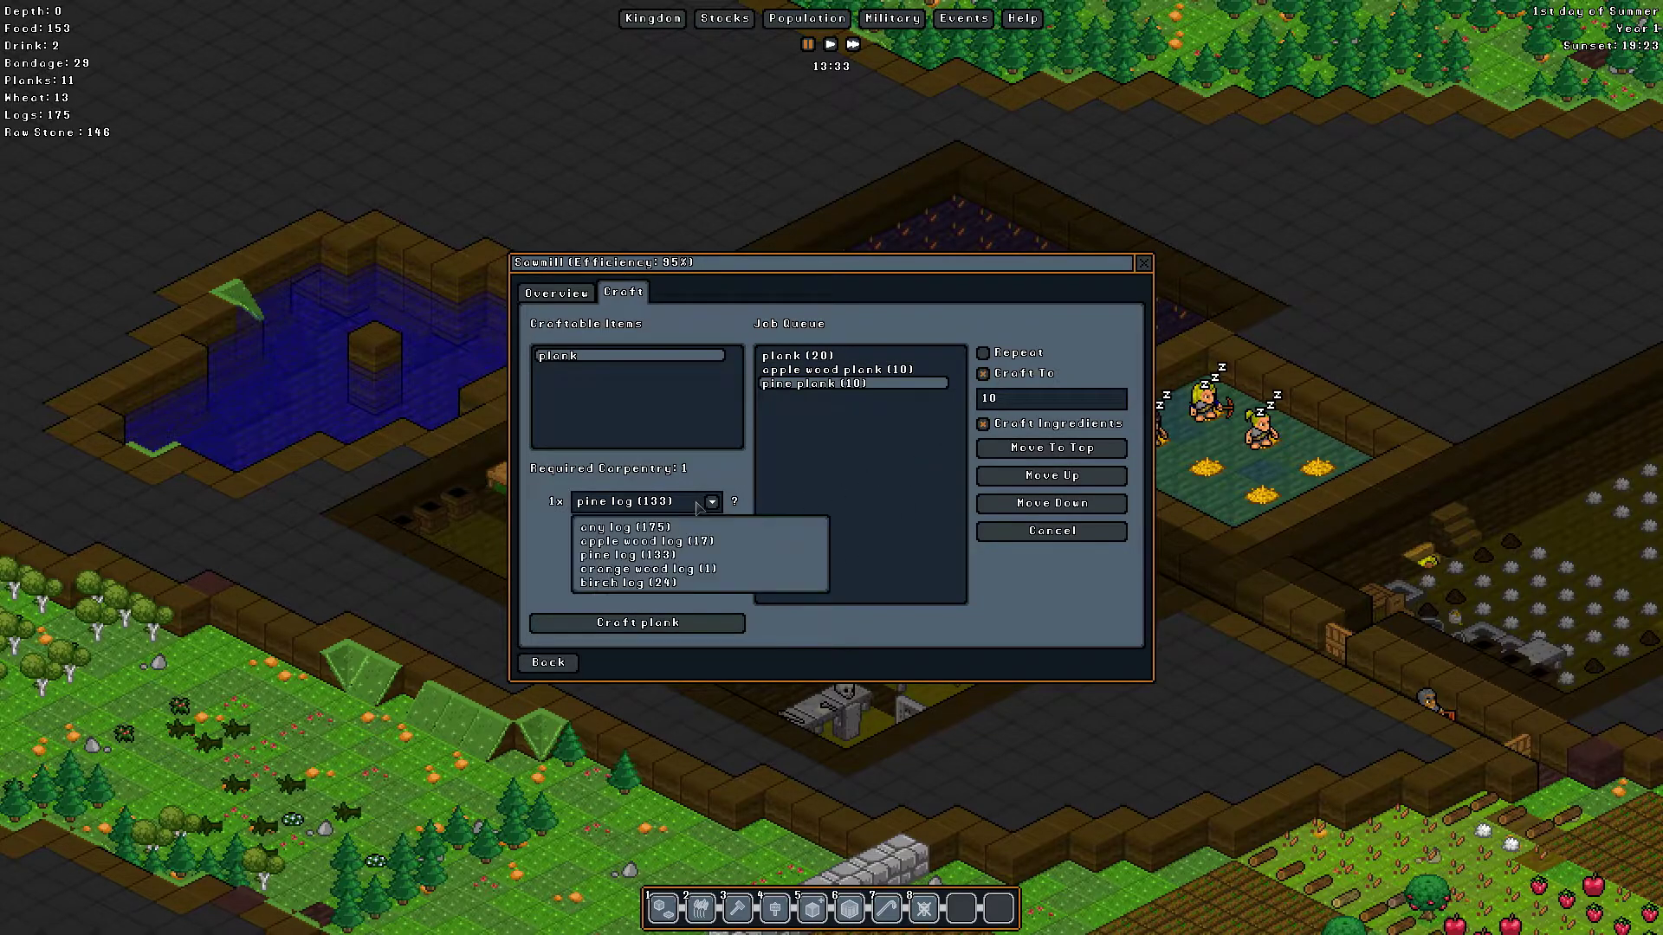
click(678, 569)
click(702, 625)
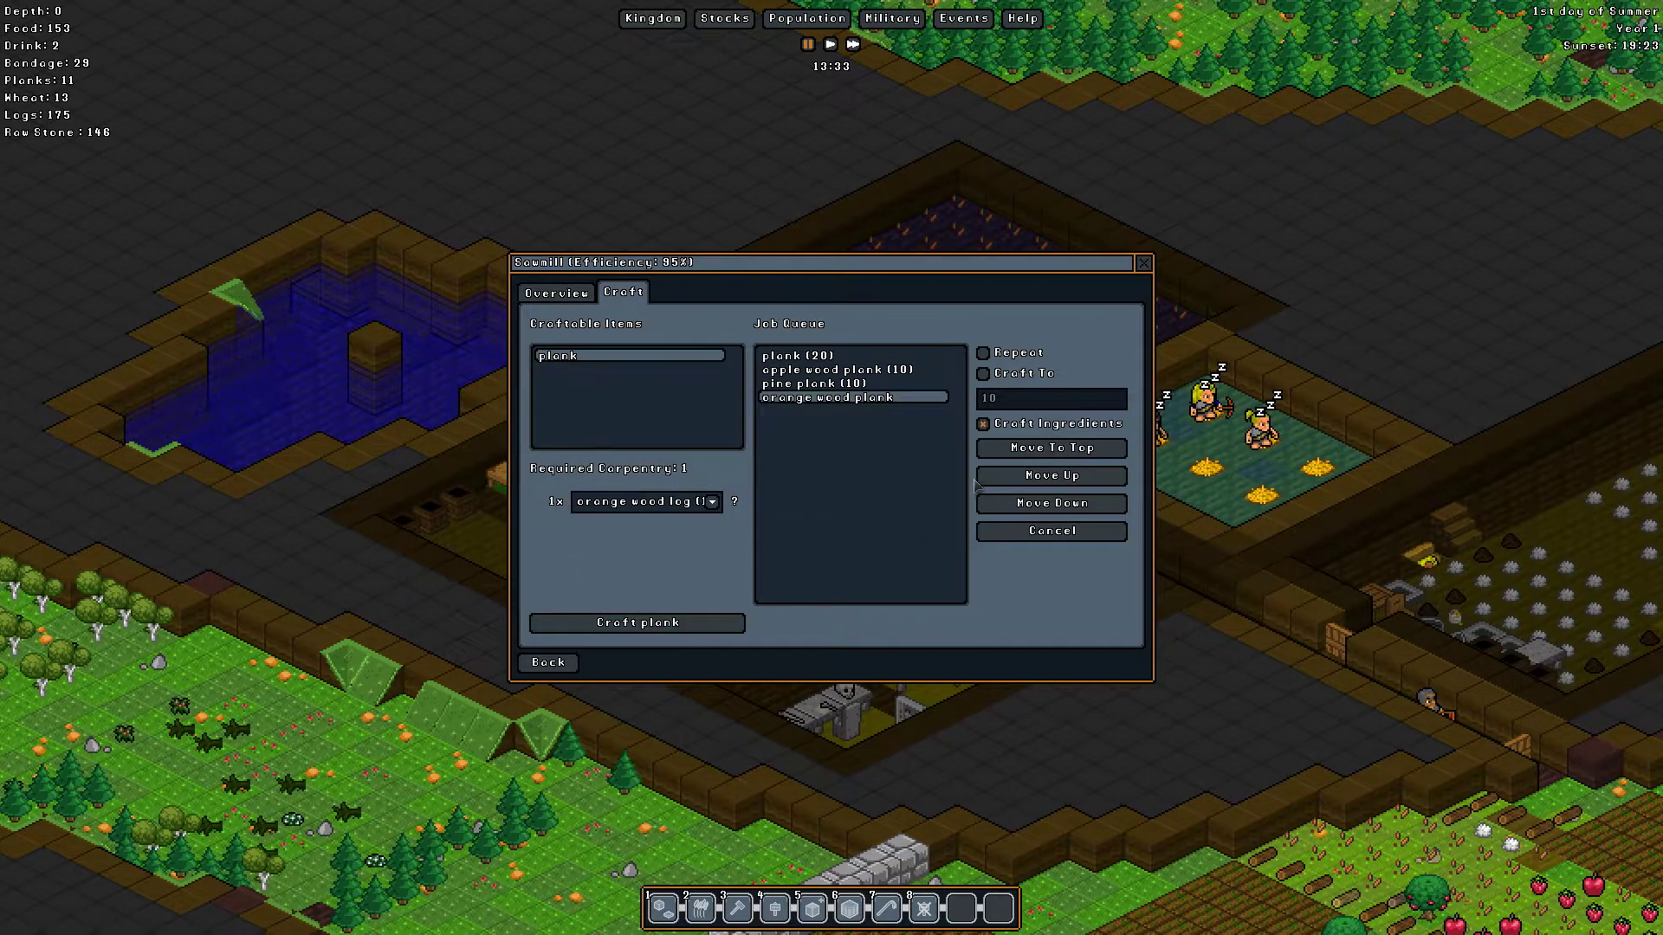
click(685, 504)
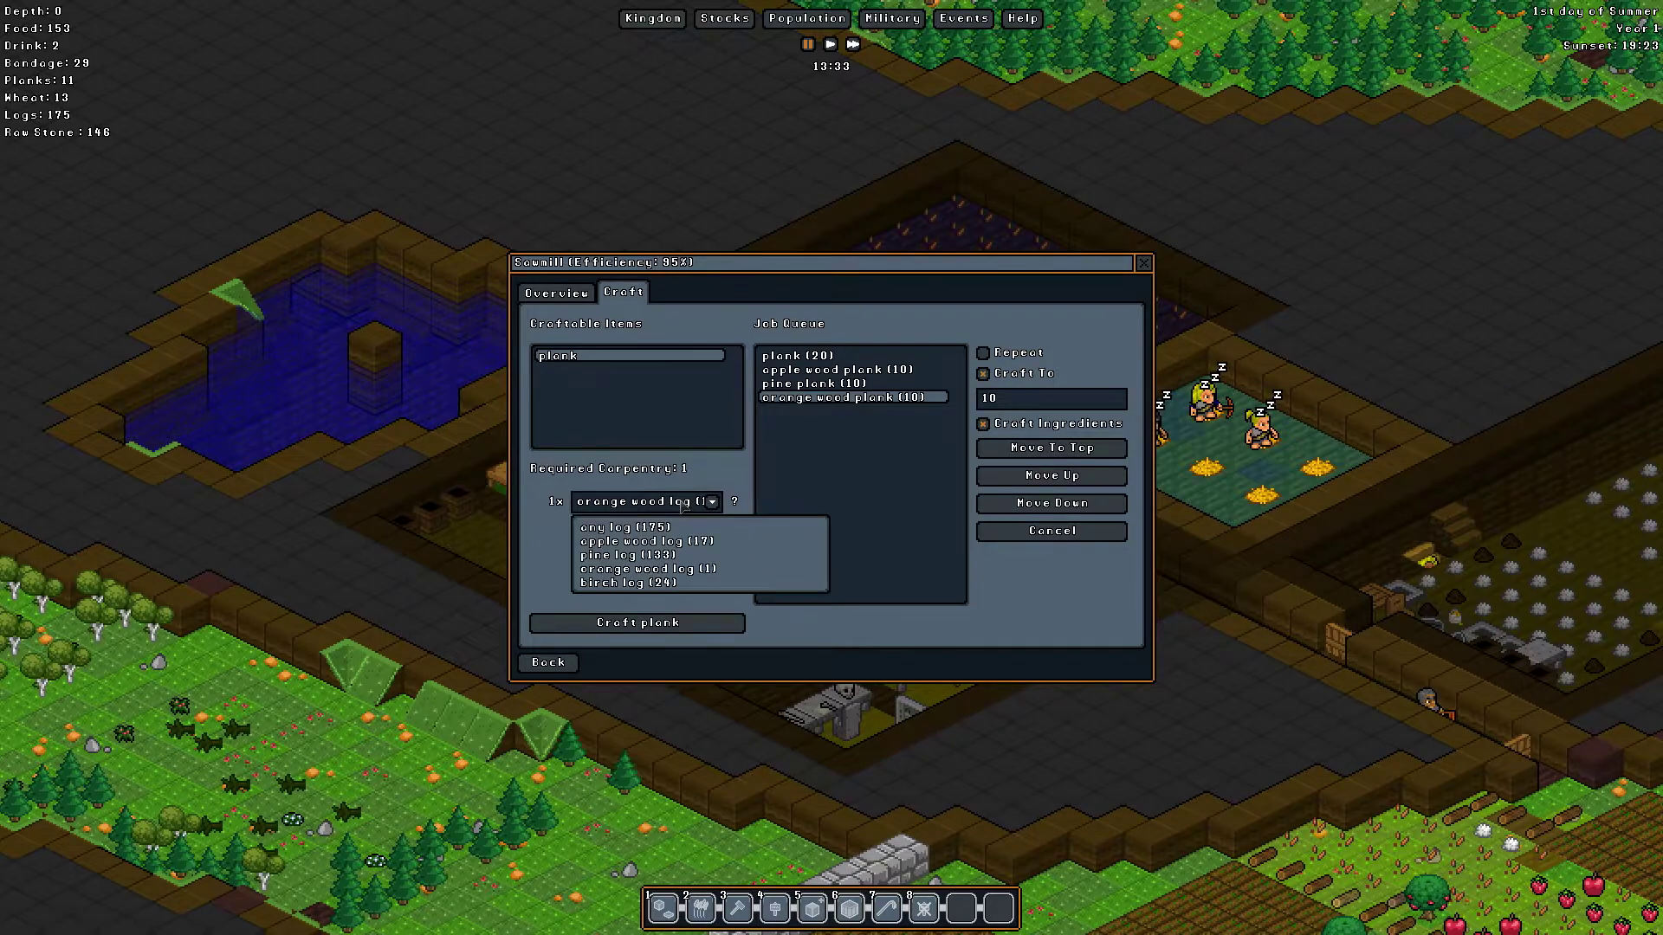
click(662, 582)
click(637, 622)
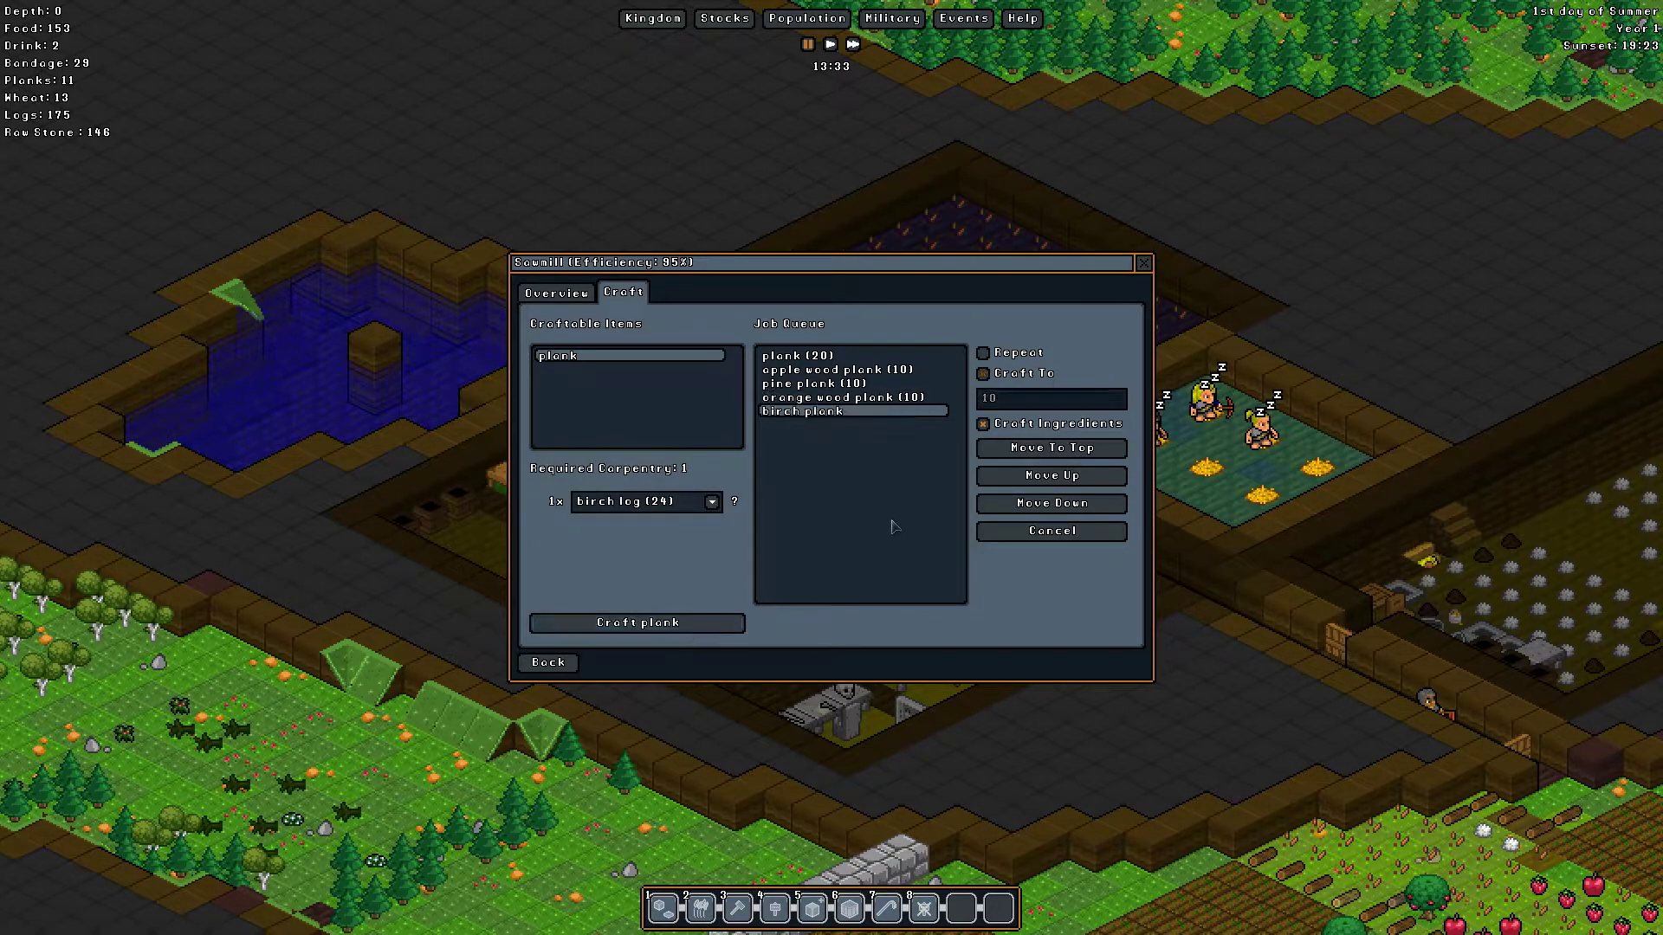
click(983, 374)
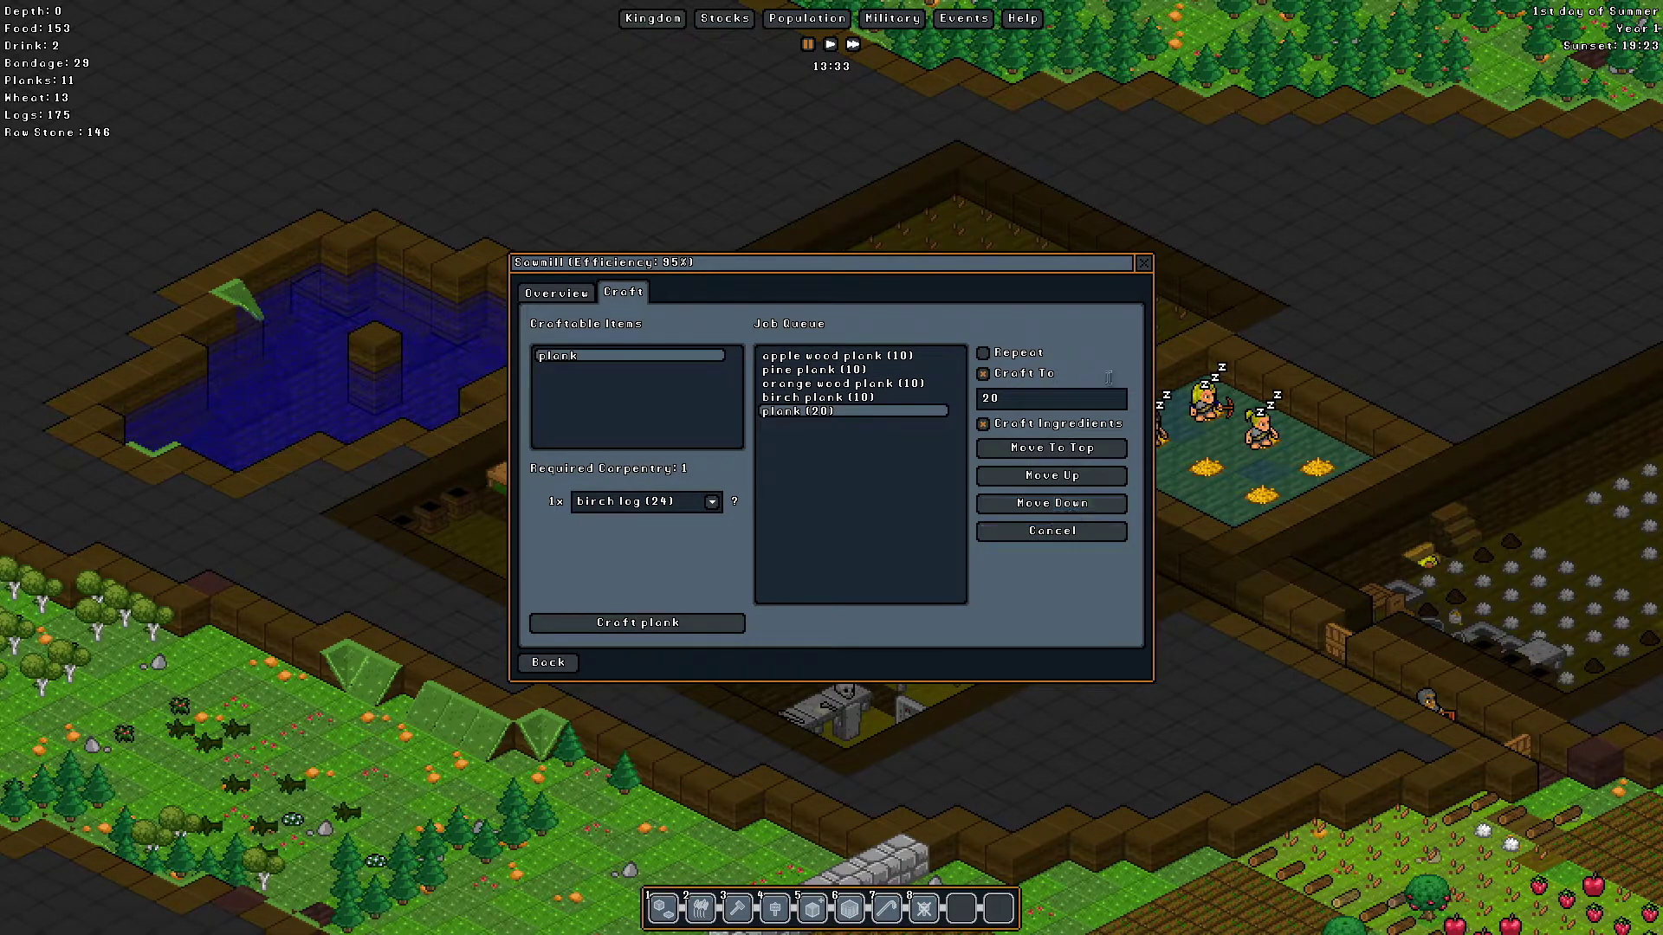
click(1143, 264)
Step: Pan over the base and the fields down toward the river side and back
key(d)
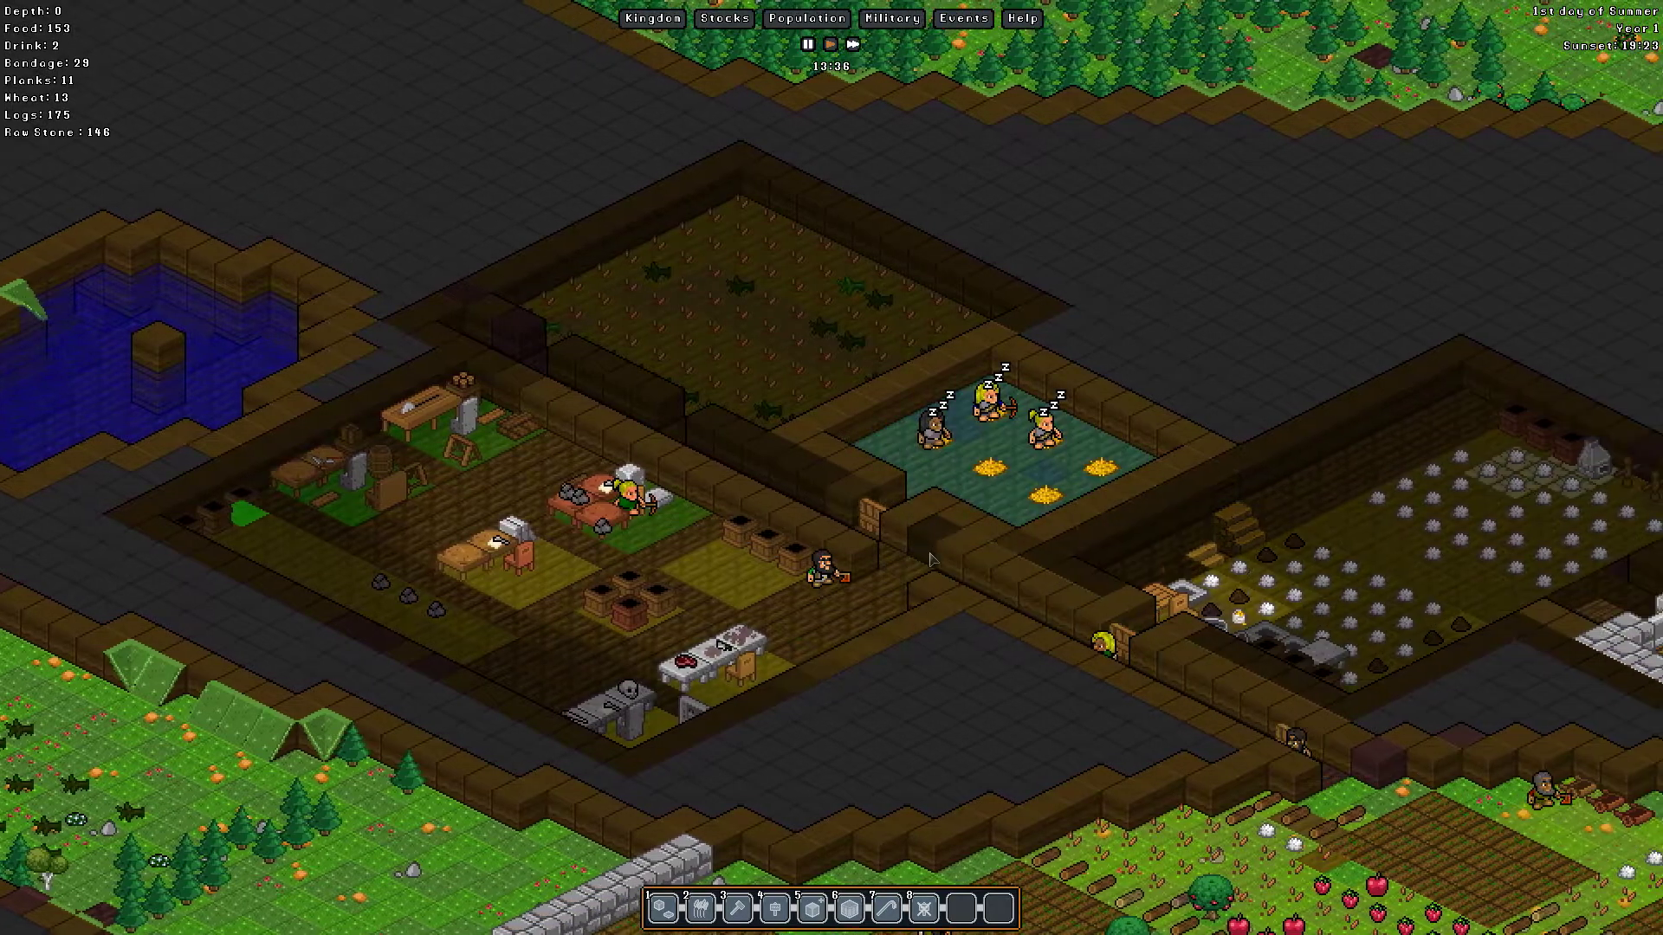
key(s)
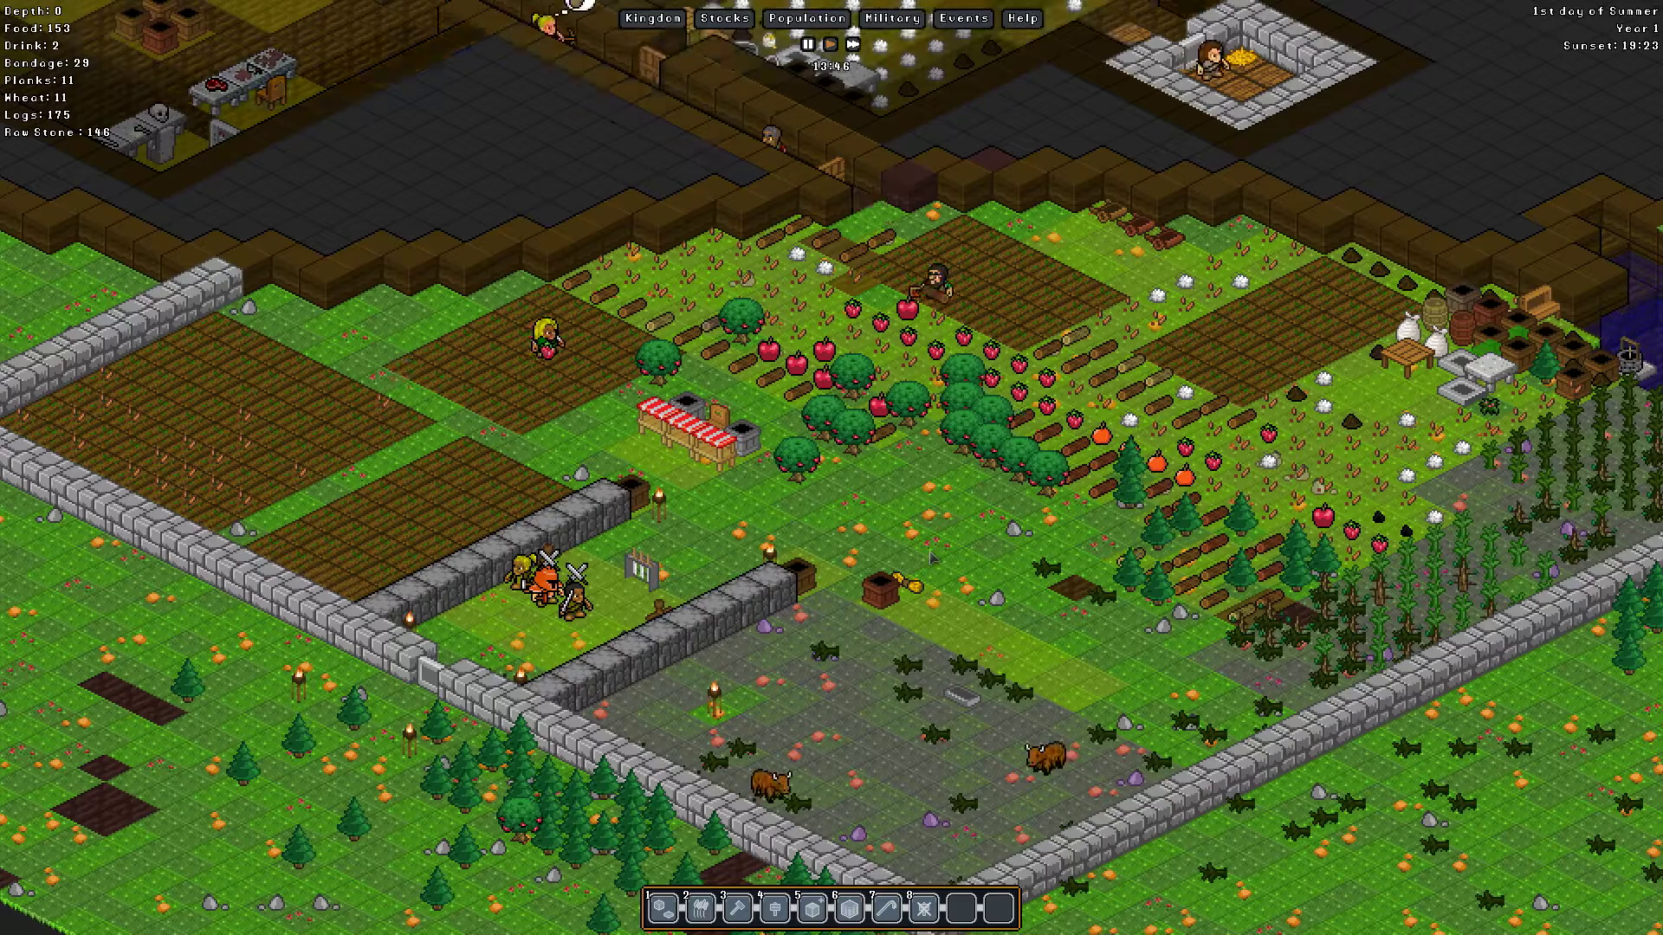
key(s)
key(d)
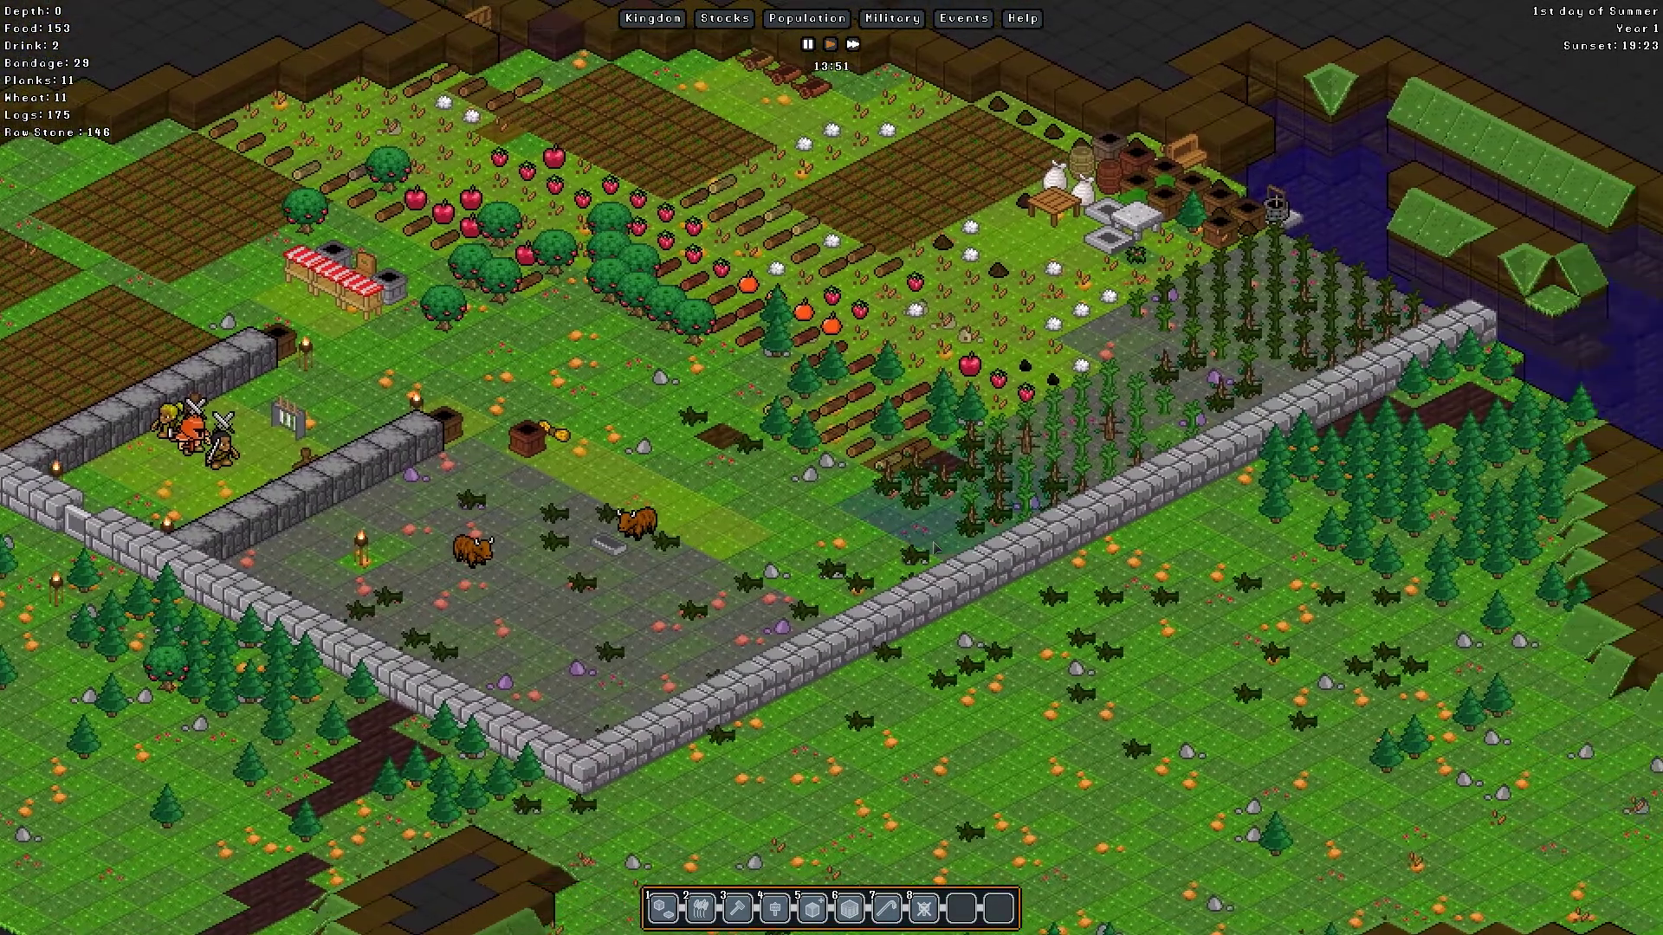
key(a)
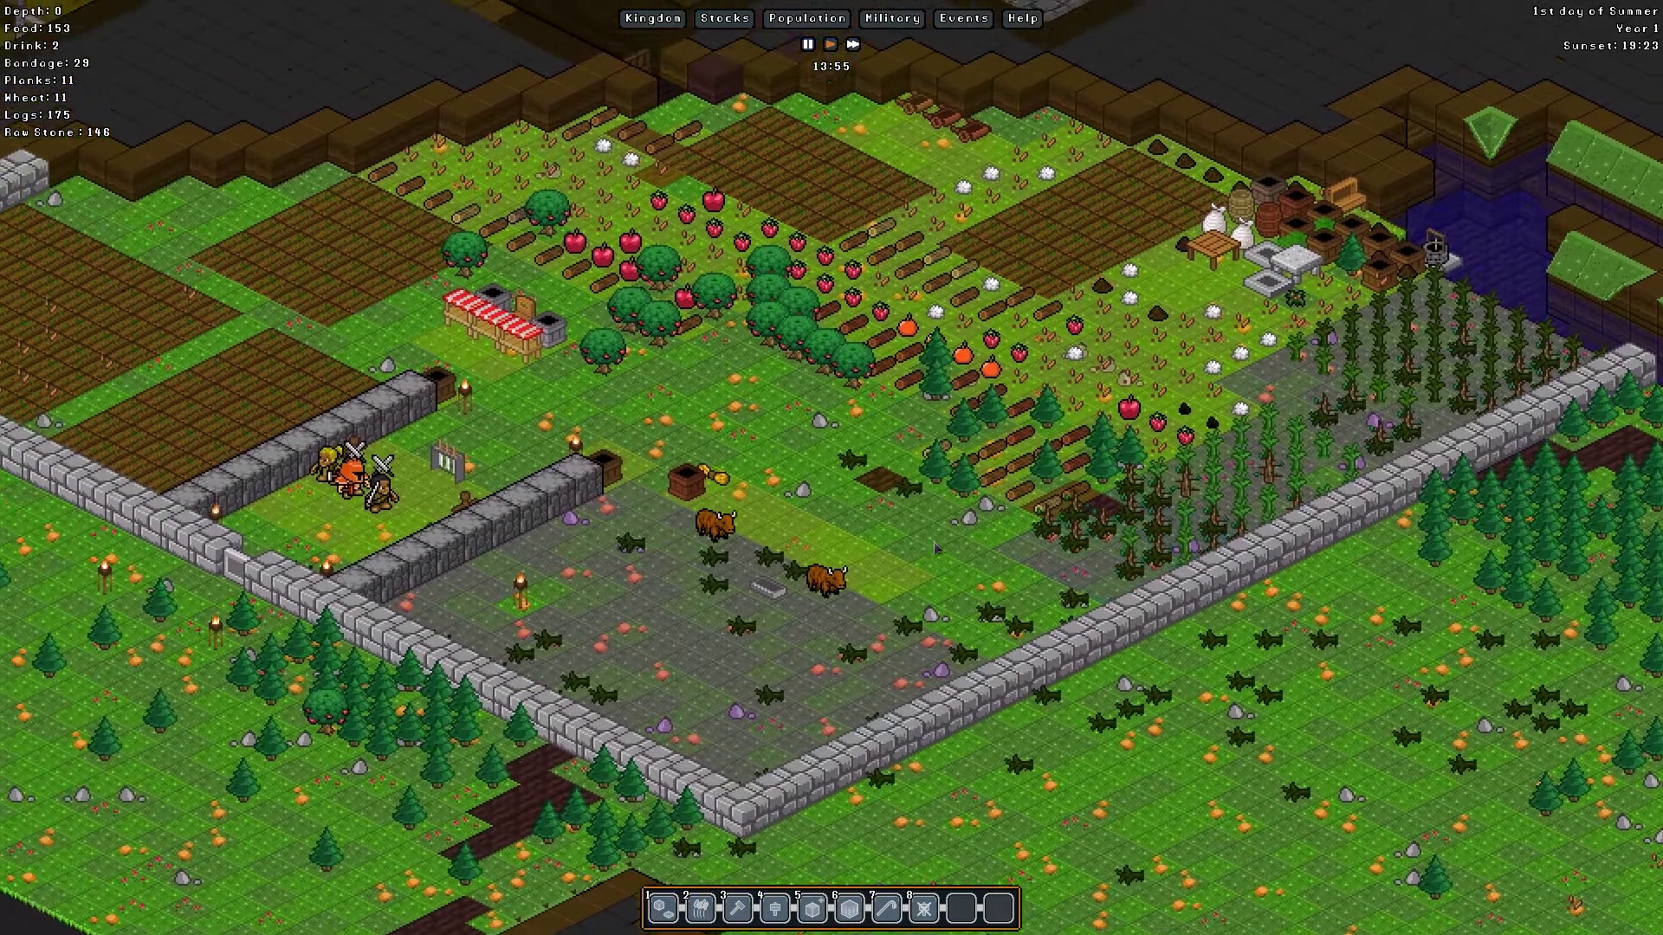
key(w)
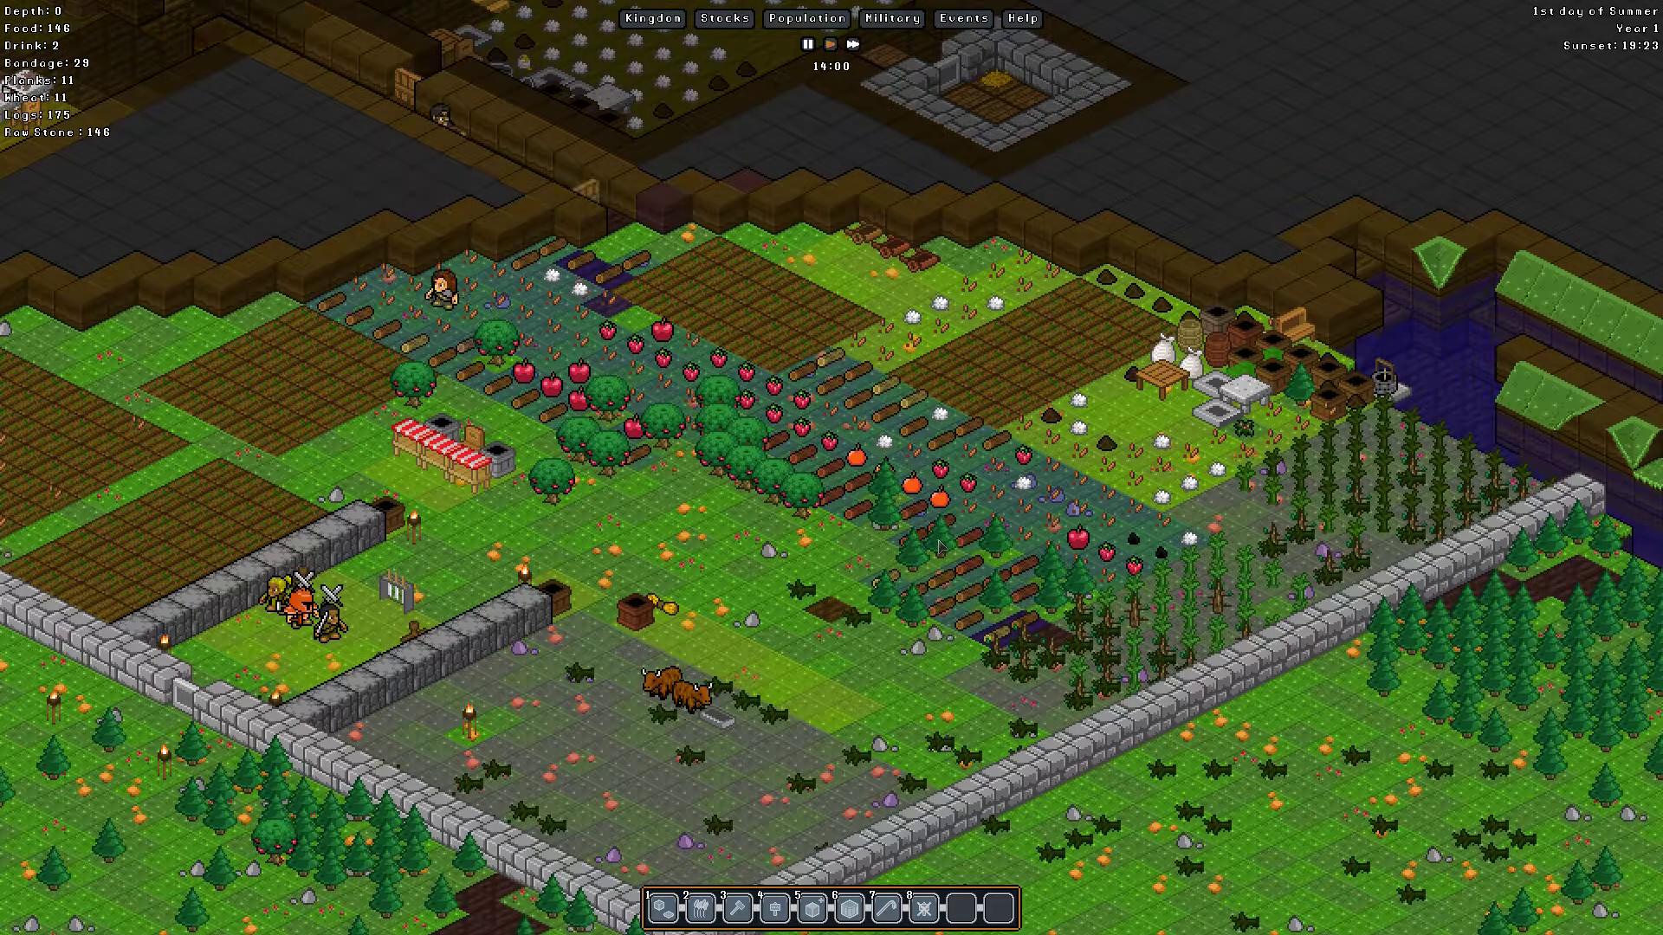
key(a)
key(a)
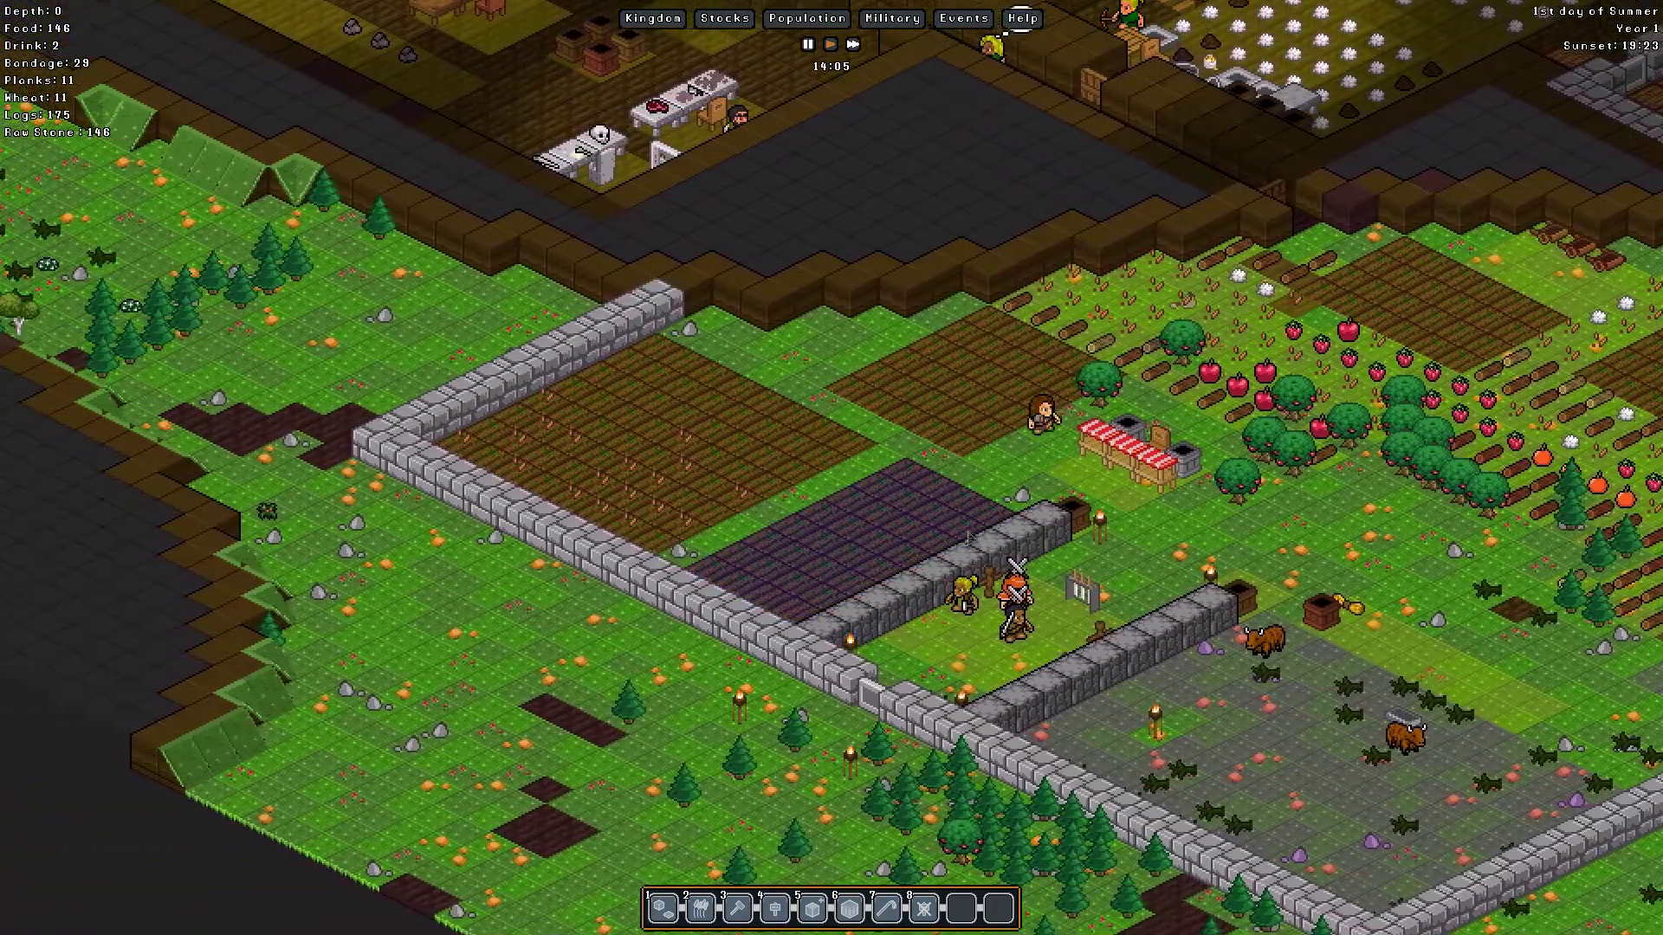
Step: Pan past the indoor rooms to the walled yak pasture and inspect its ground tile
key(w)
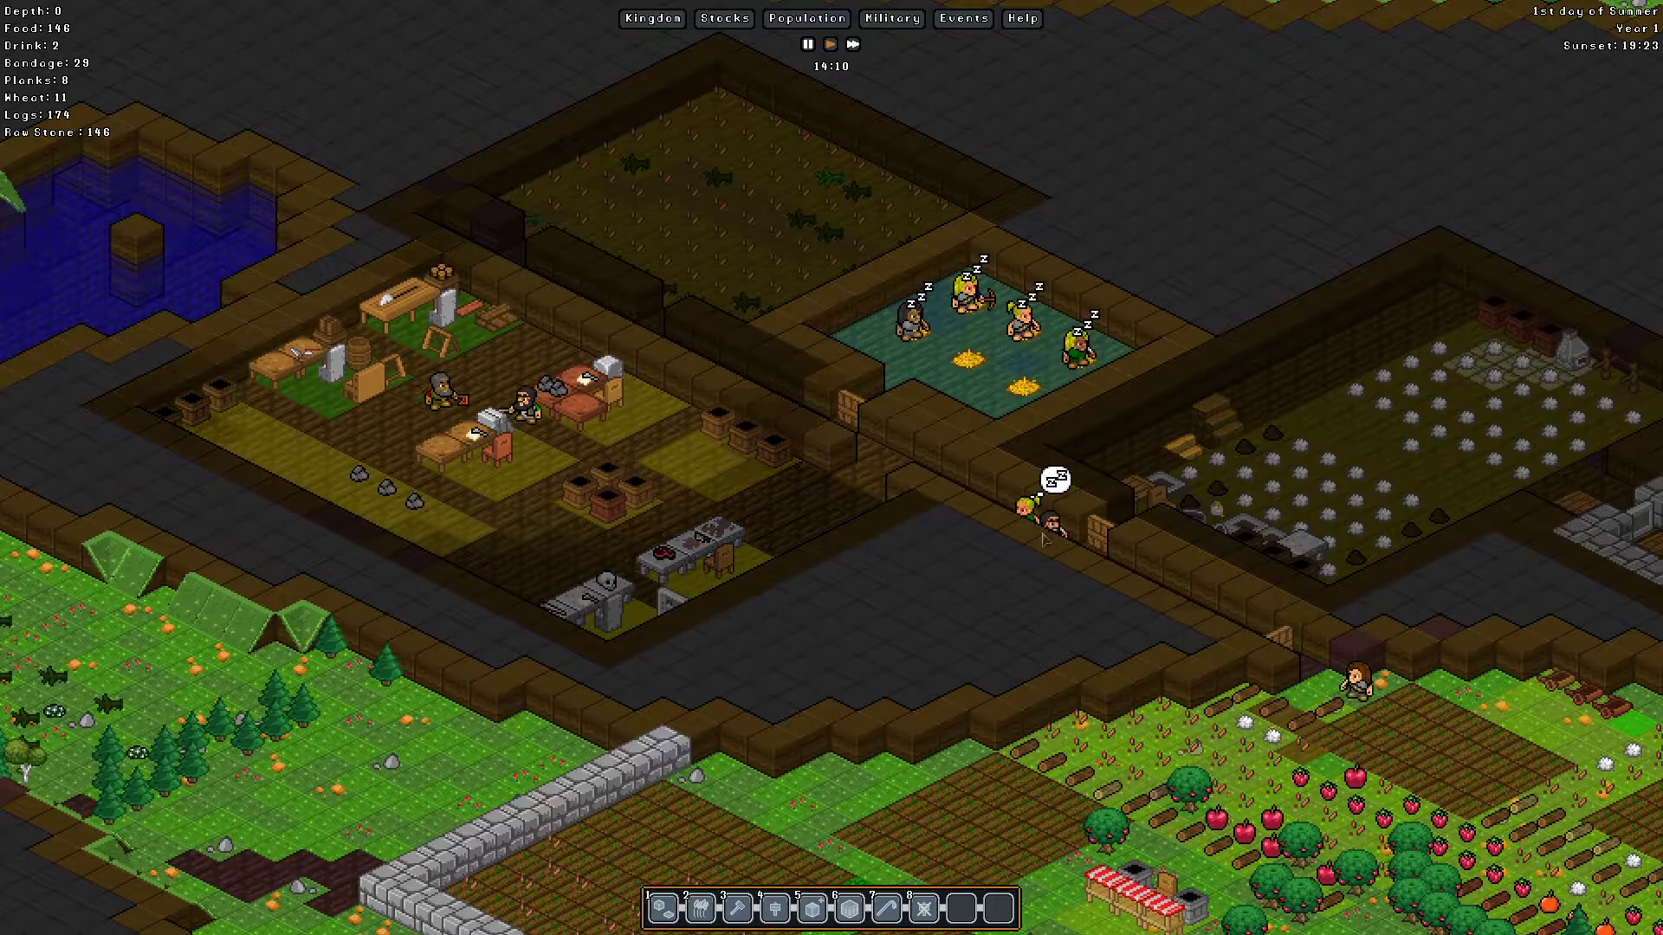
key(a)
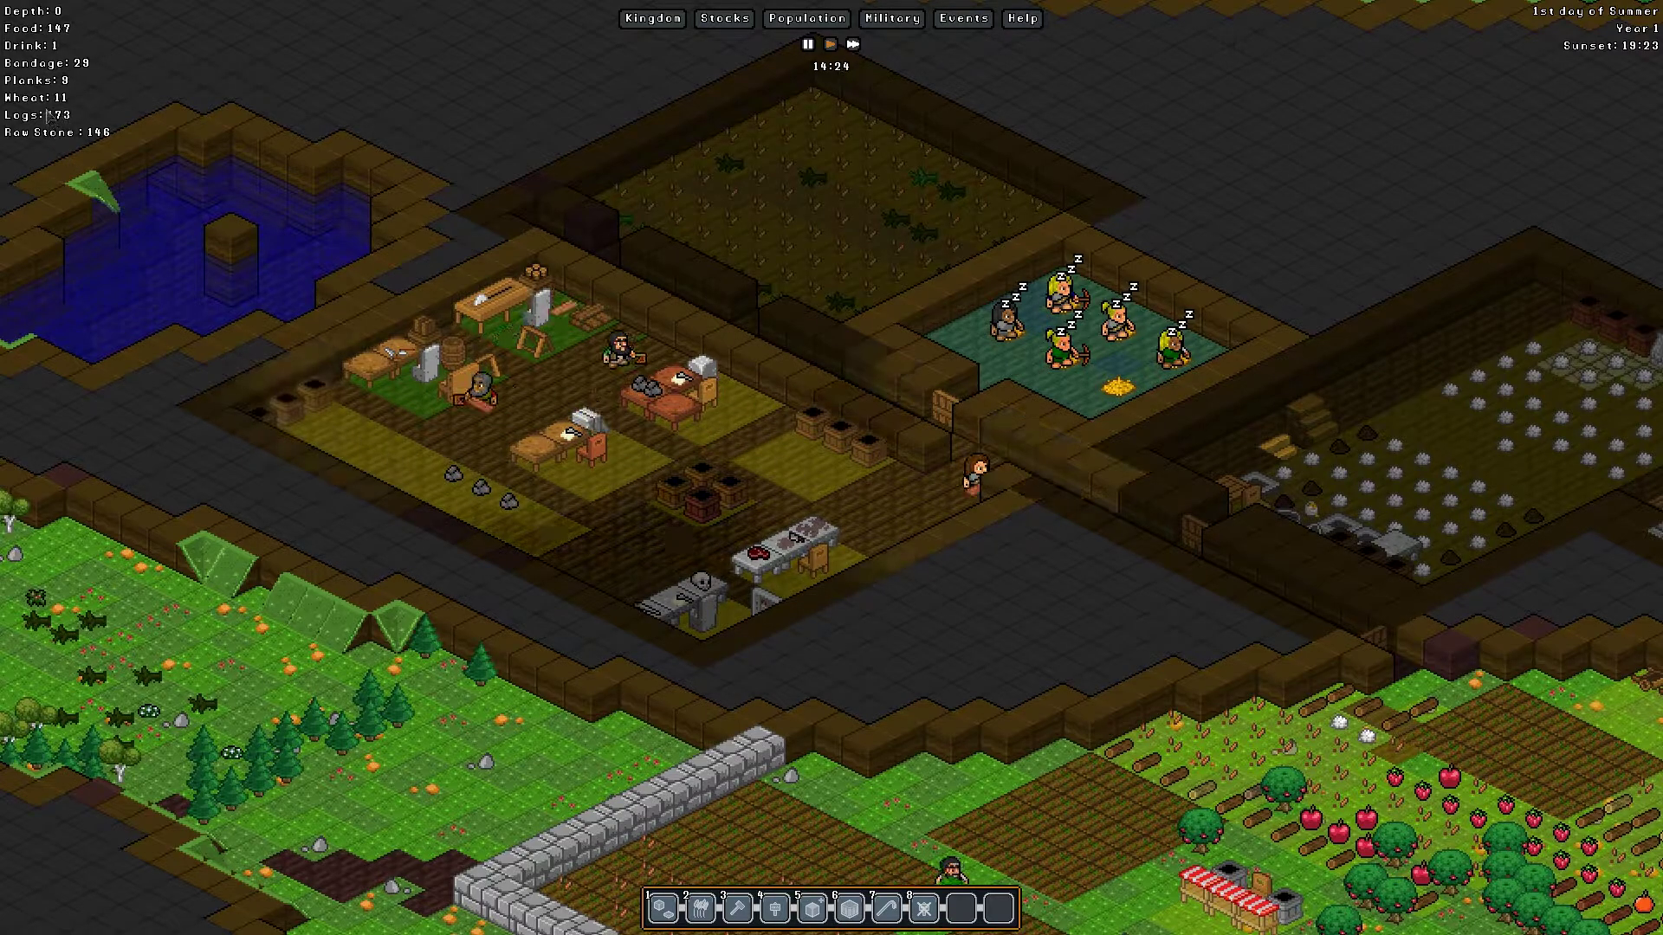
key(s)
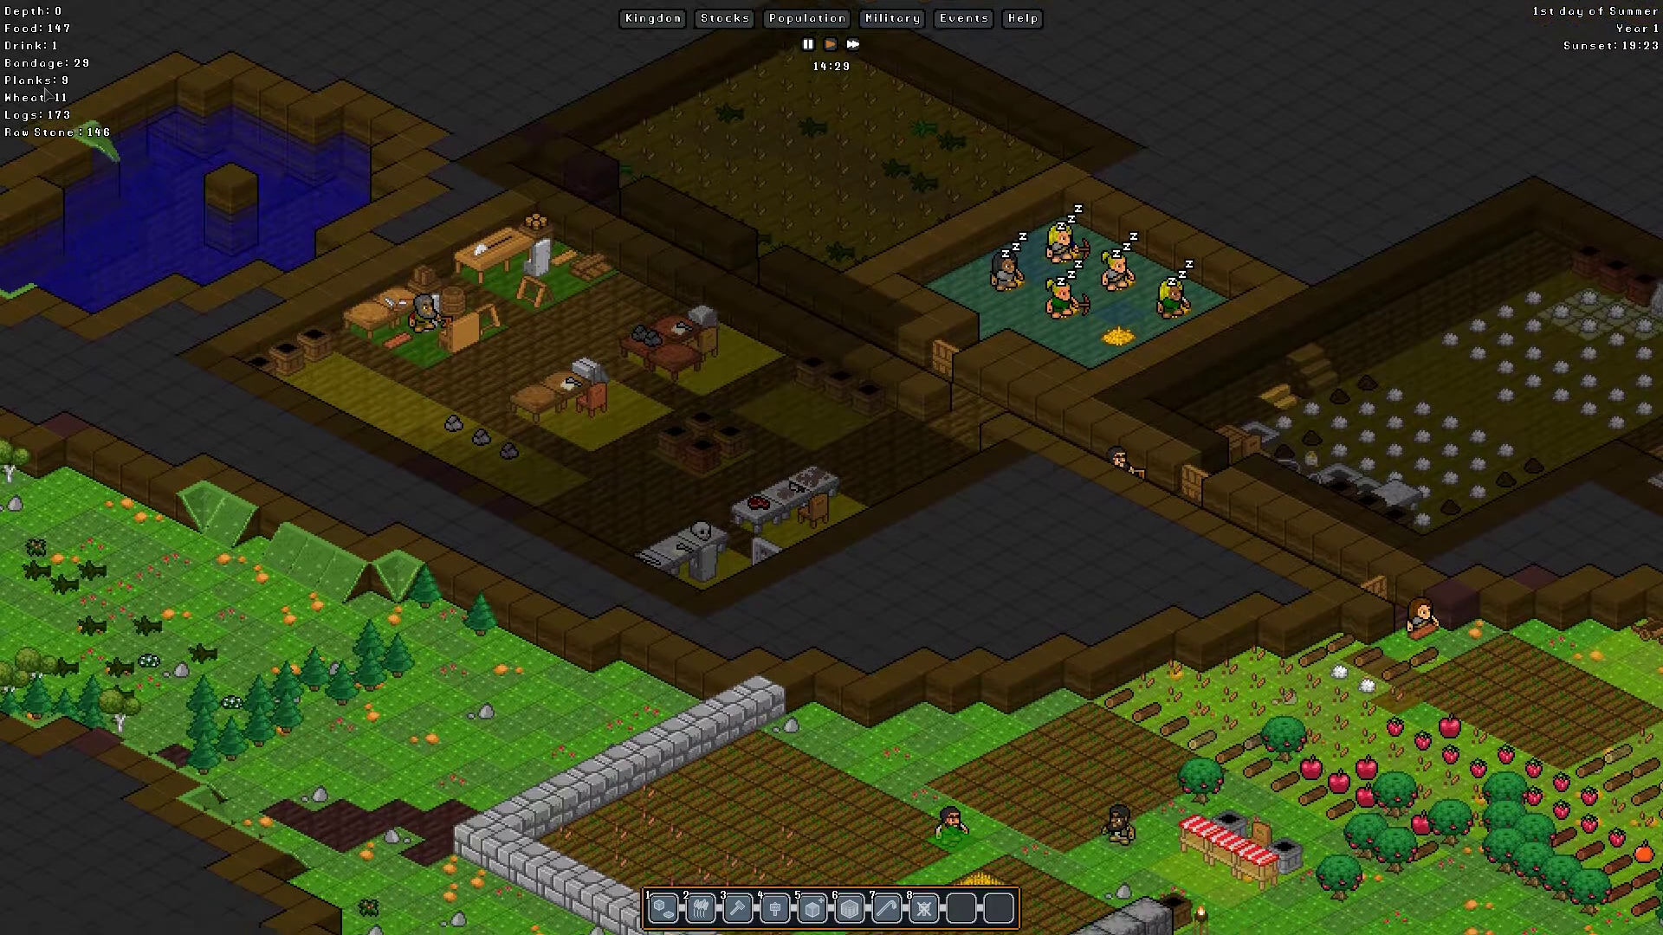
key(d)
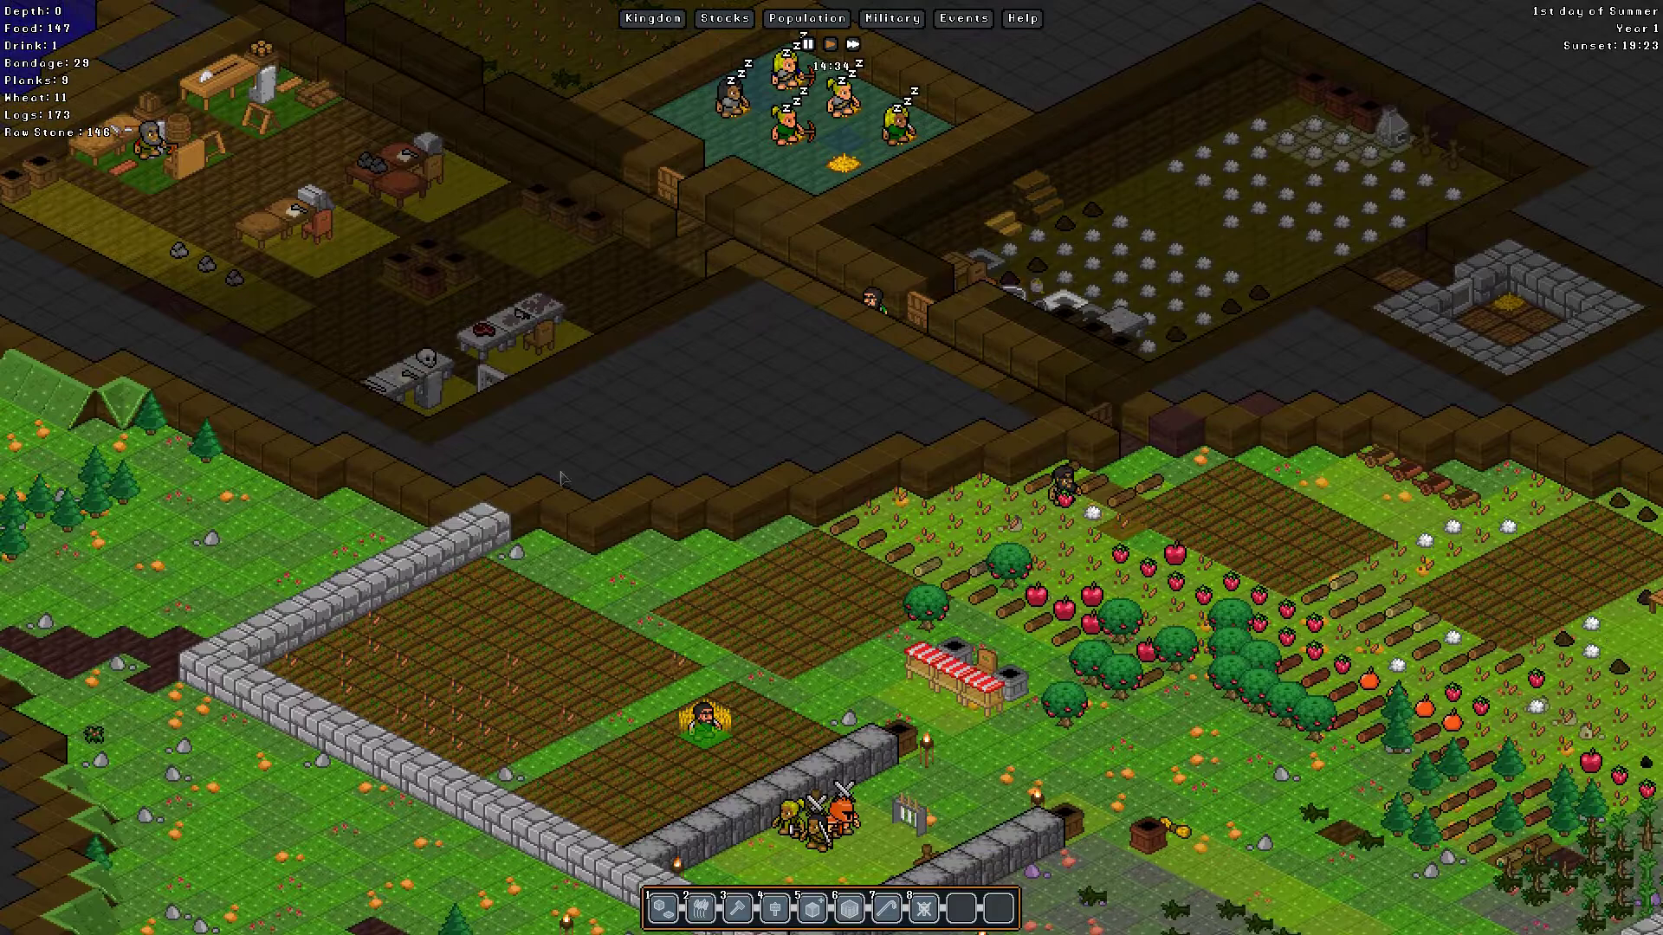
scroll(635, 453, down, 1)
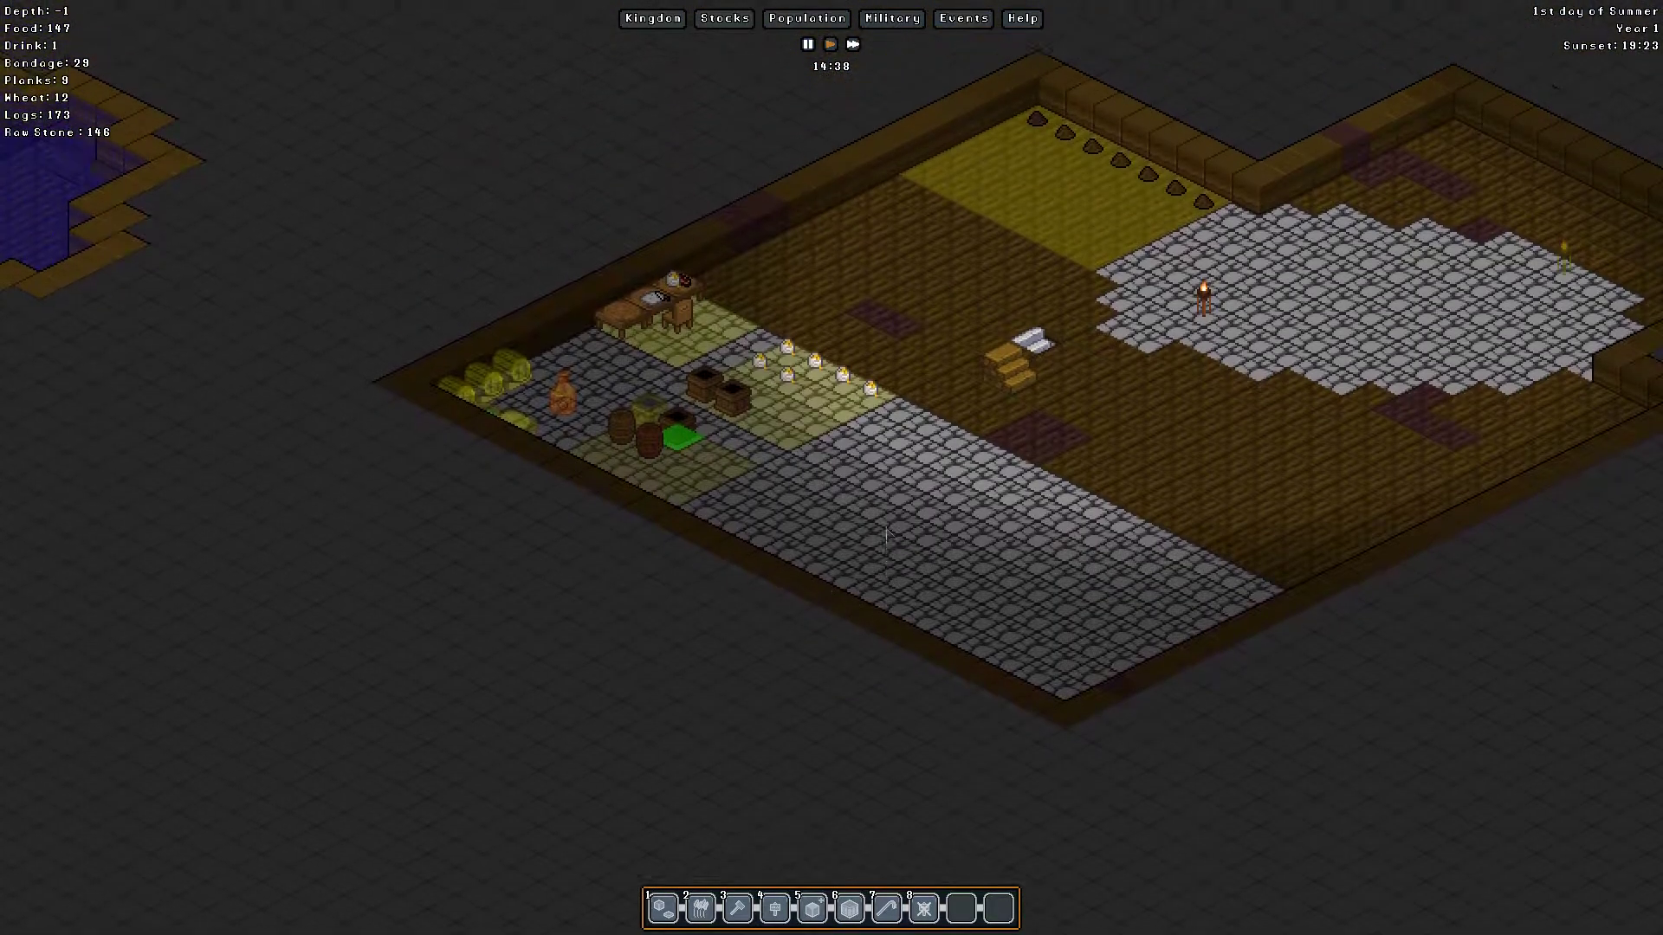
scroll(883, 535, up, 1)
key(s)
key(d)
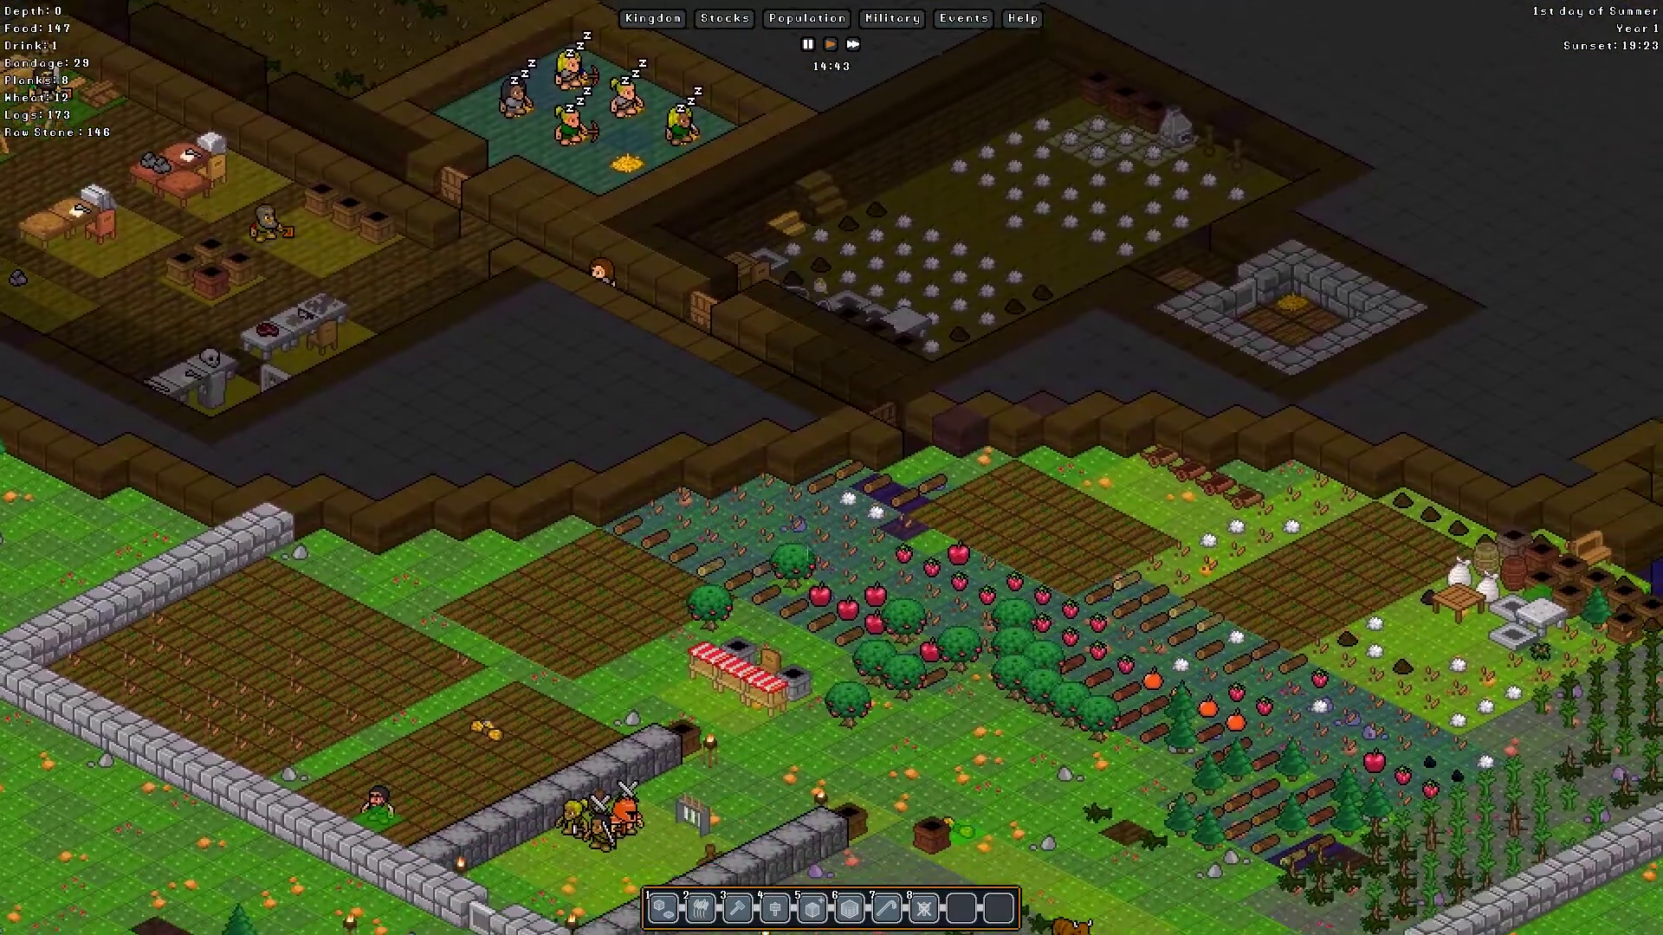
key(a)
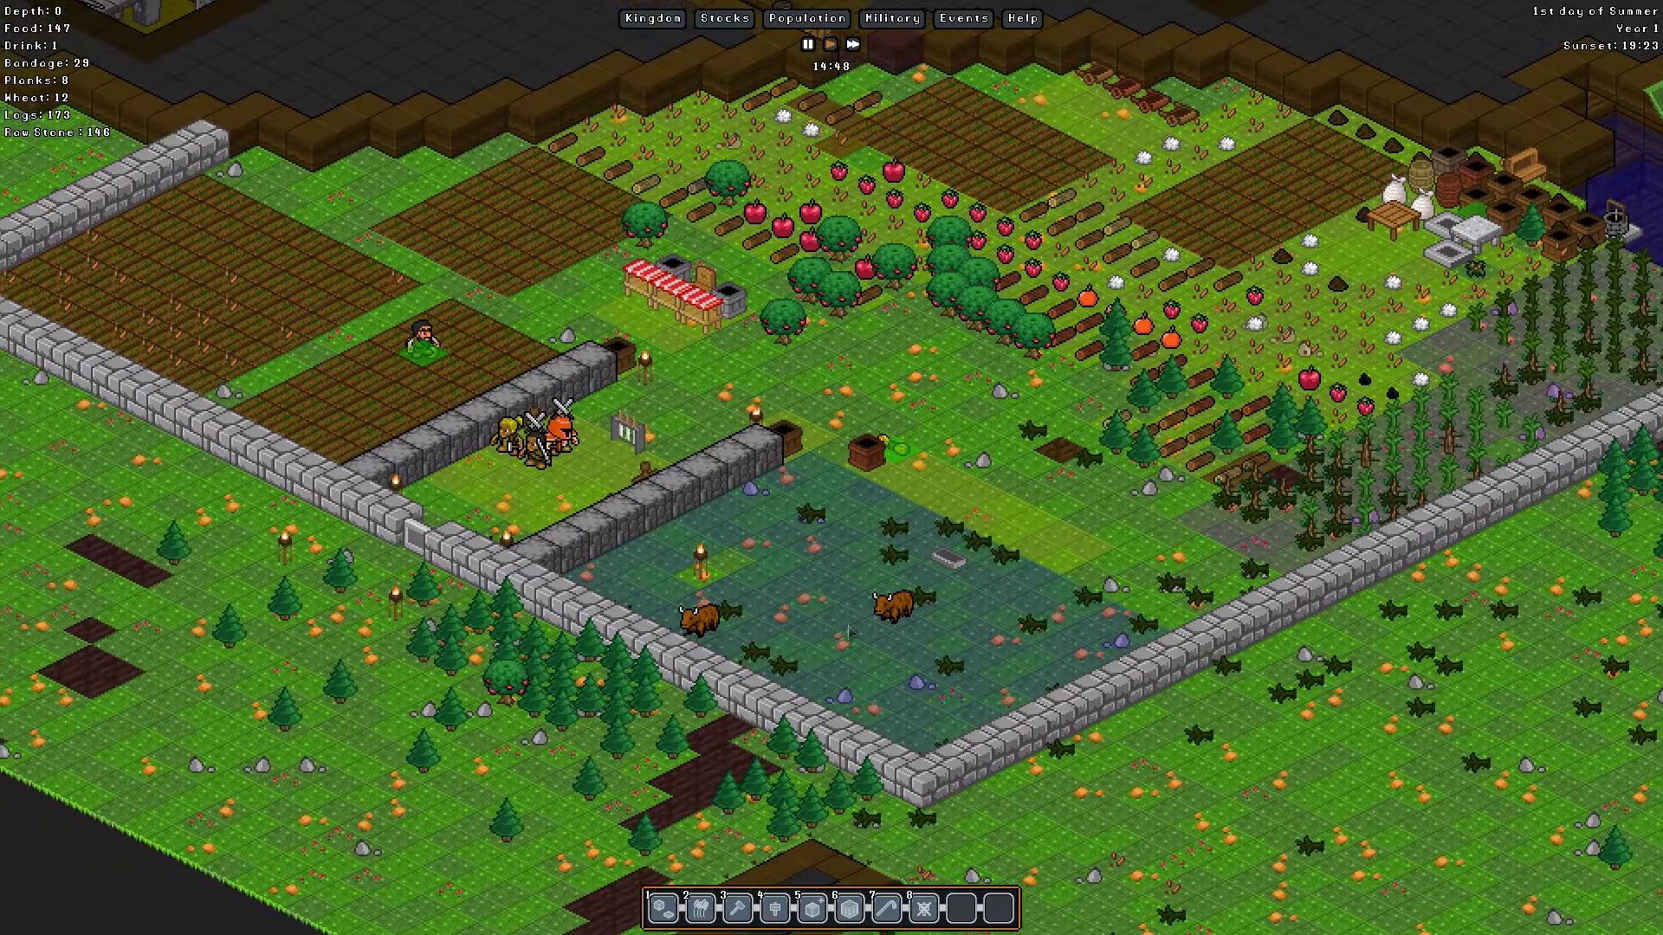
click(1033, 560)
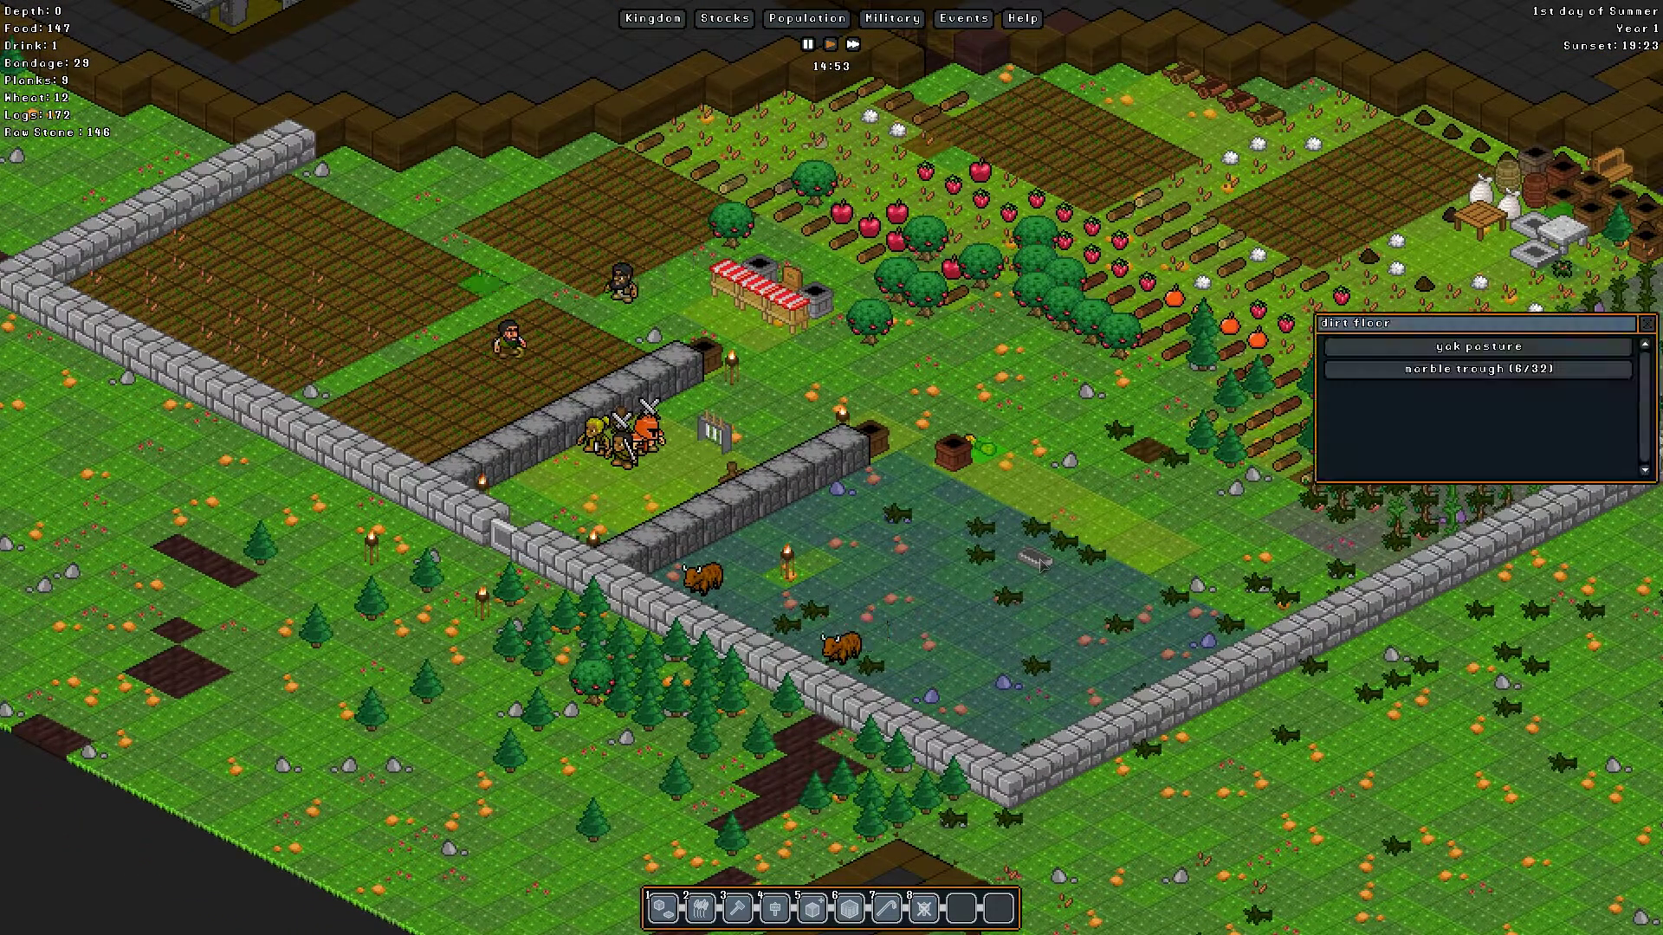
Step: Check each settler's profession and activity on the Population Assign tab, then close it
click(805, 18)
click(937, 156)
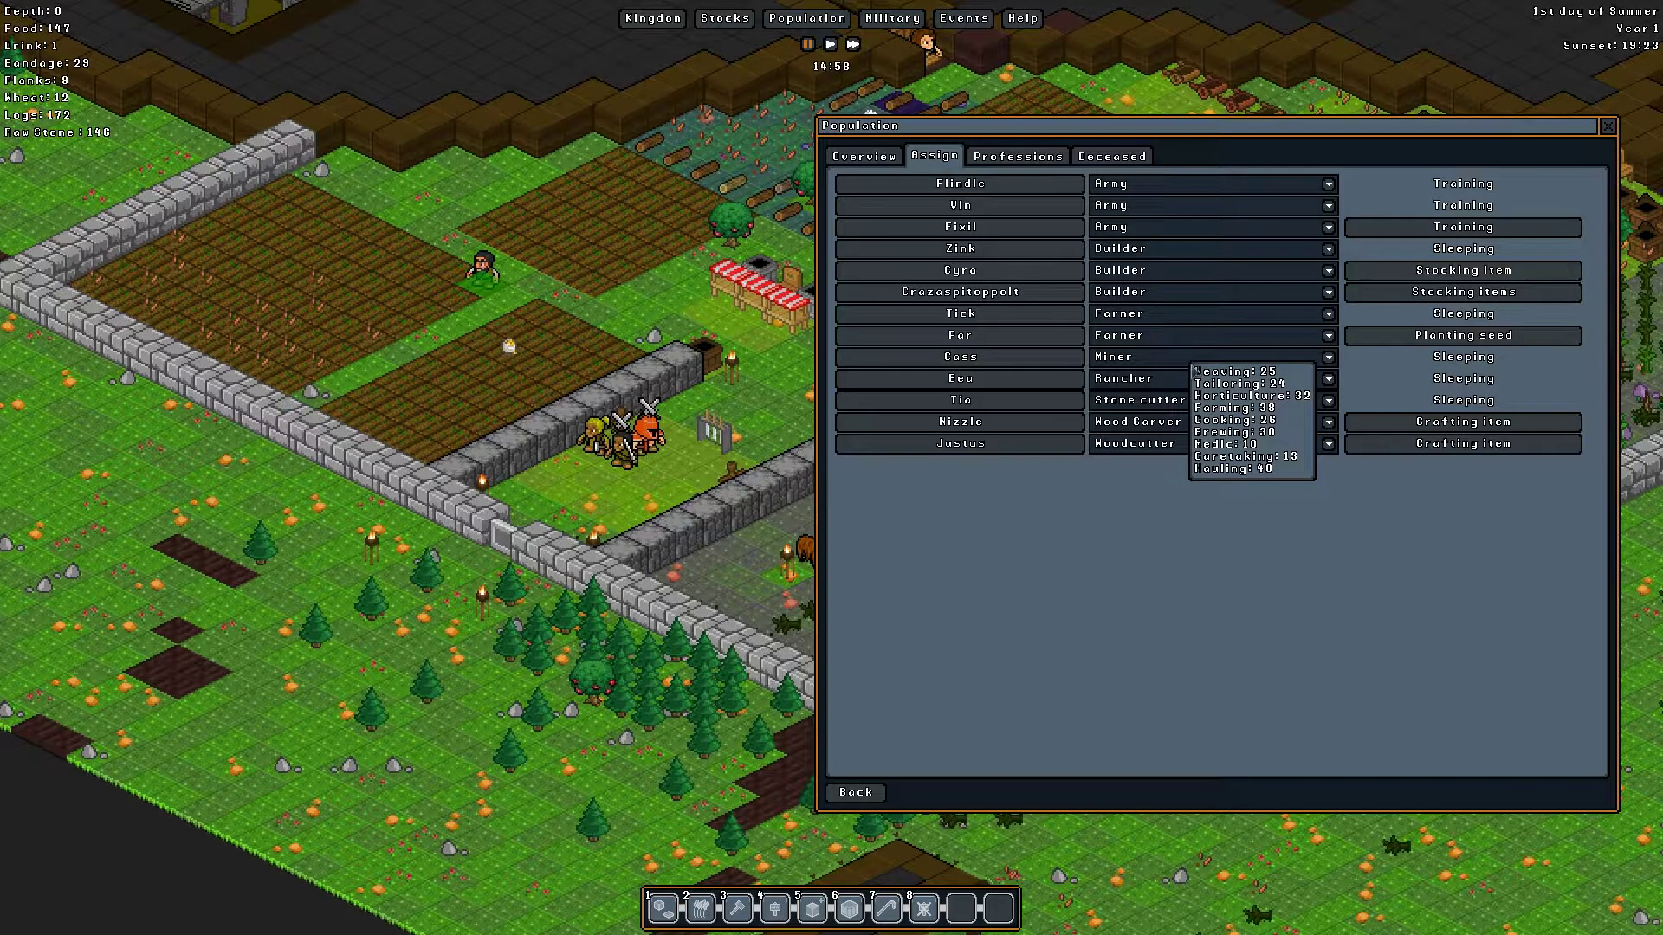
click(1610, 129)
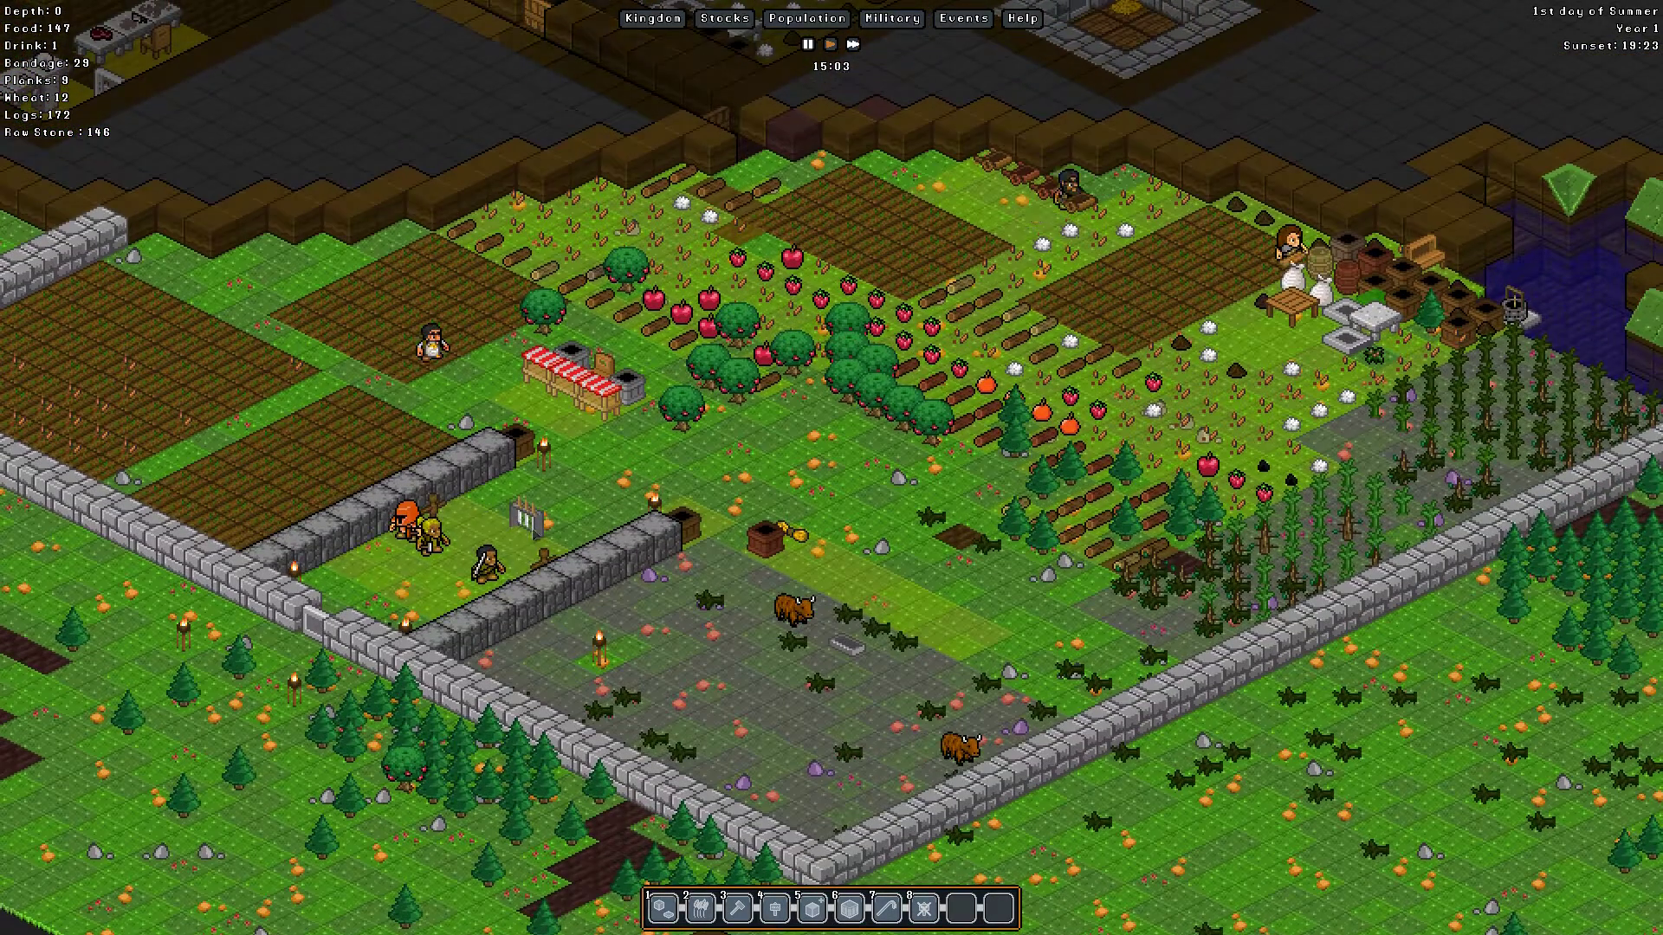
Step: Pan down to depth -1 and bring up the Kitchen's cooking job queue
key(a)
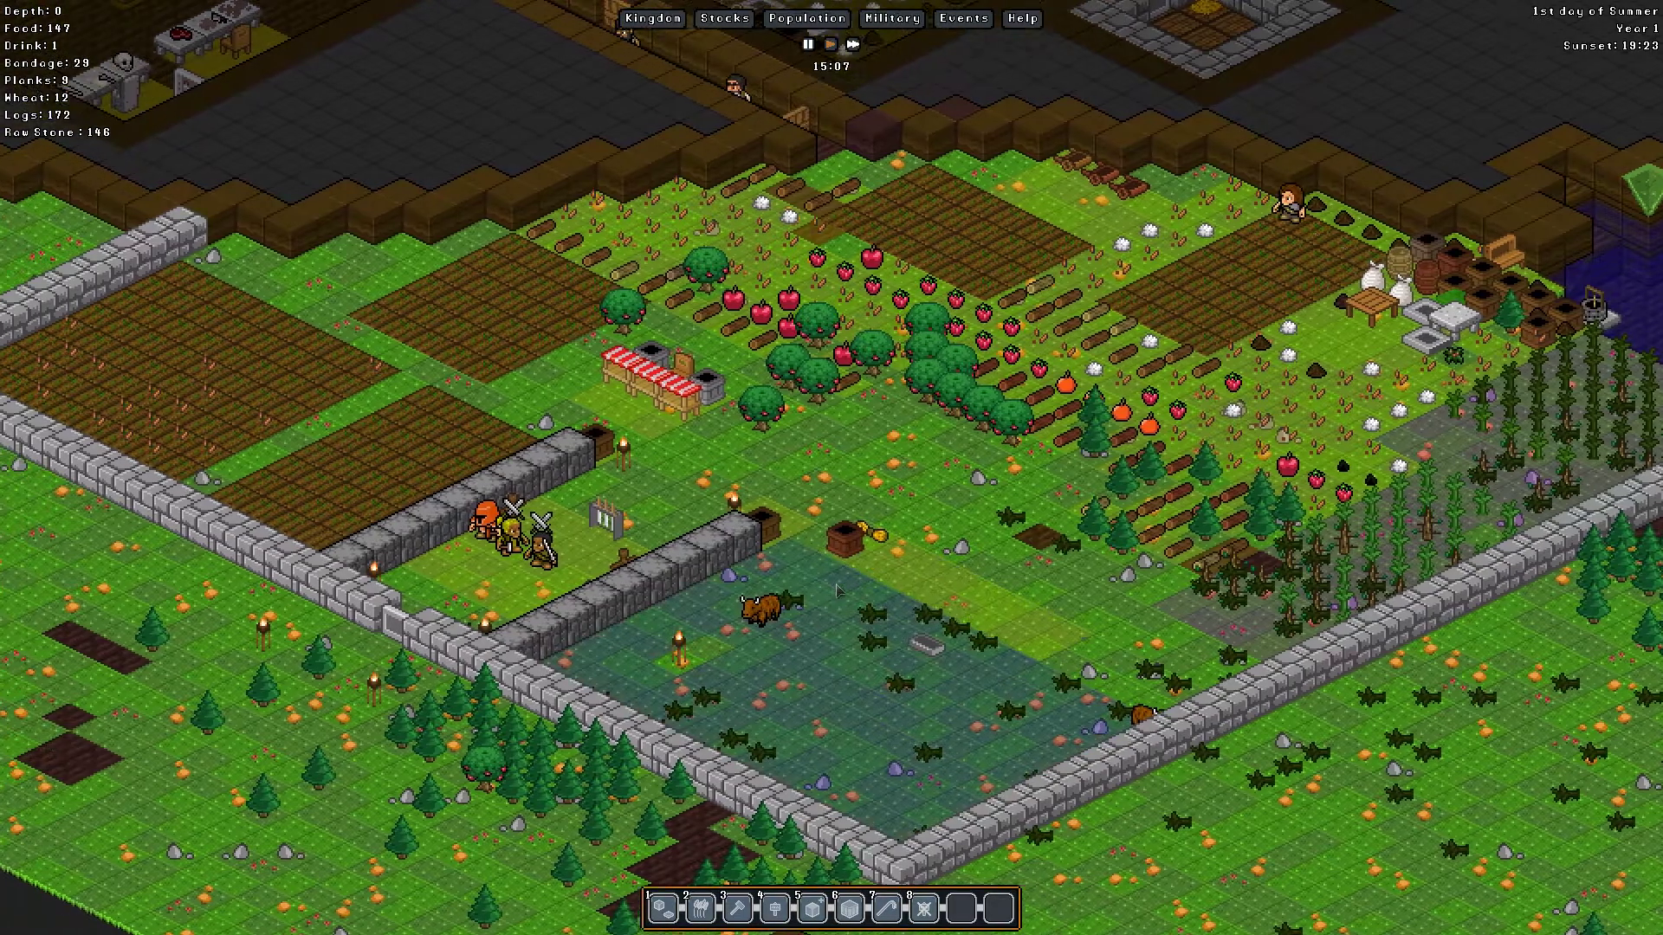
key(w)
key(a)
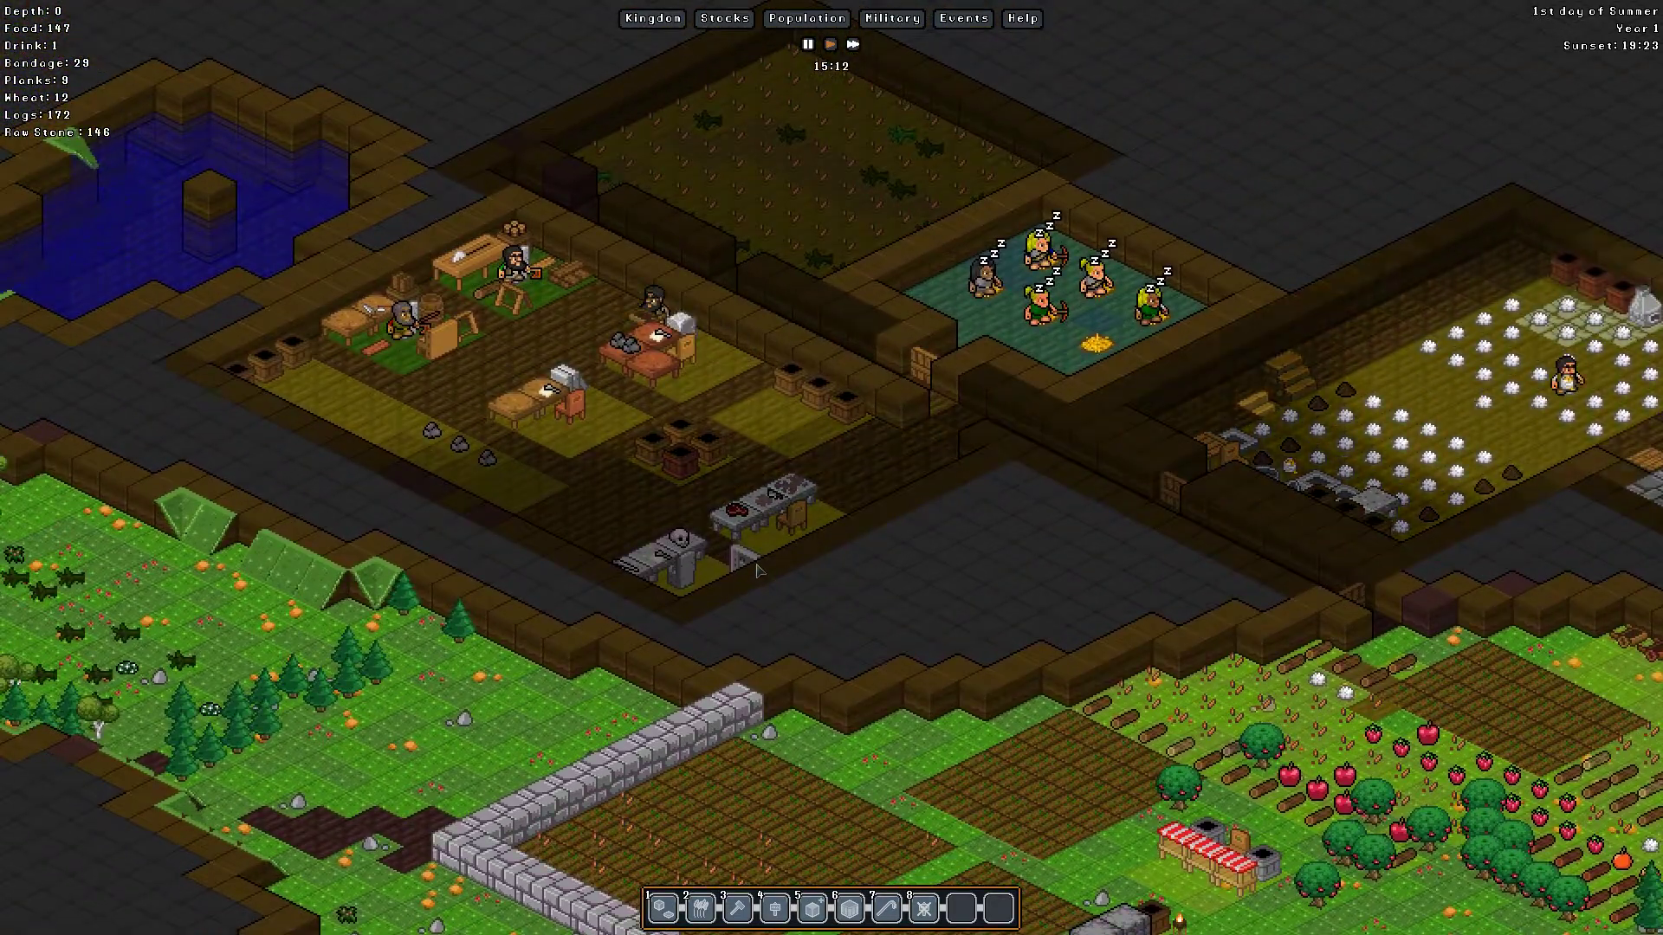
key(s)
key(d)
key(s)
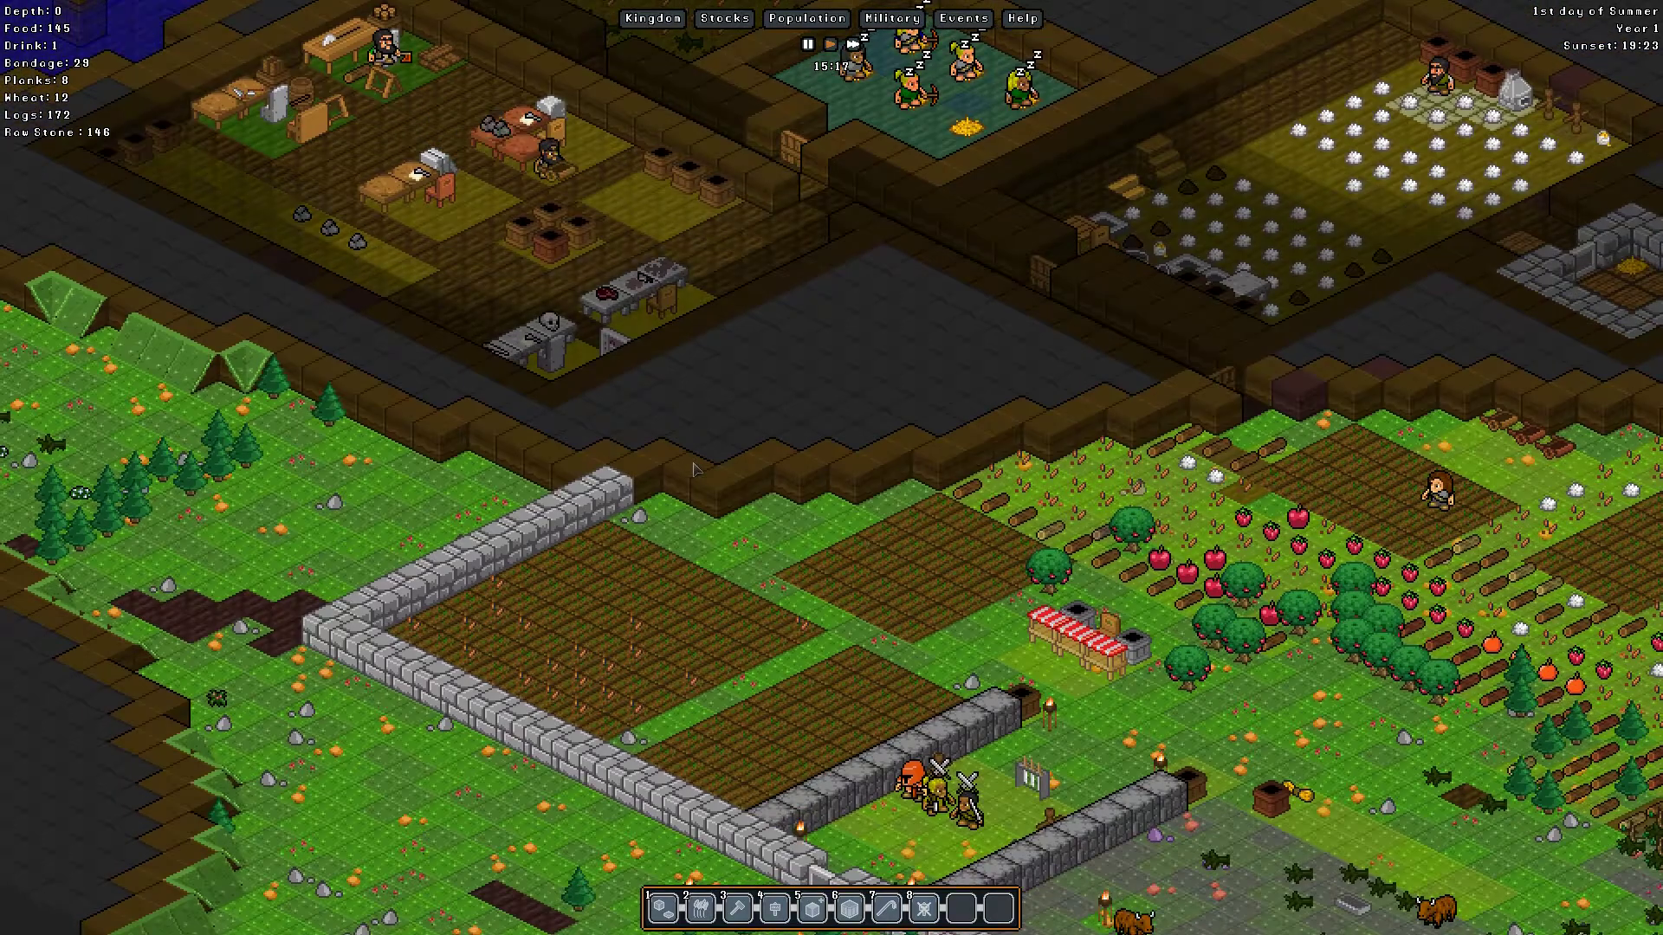
key(d)
key(w)
key(Page_Down)
scroll(686, 431, up, 2)
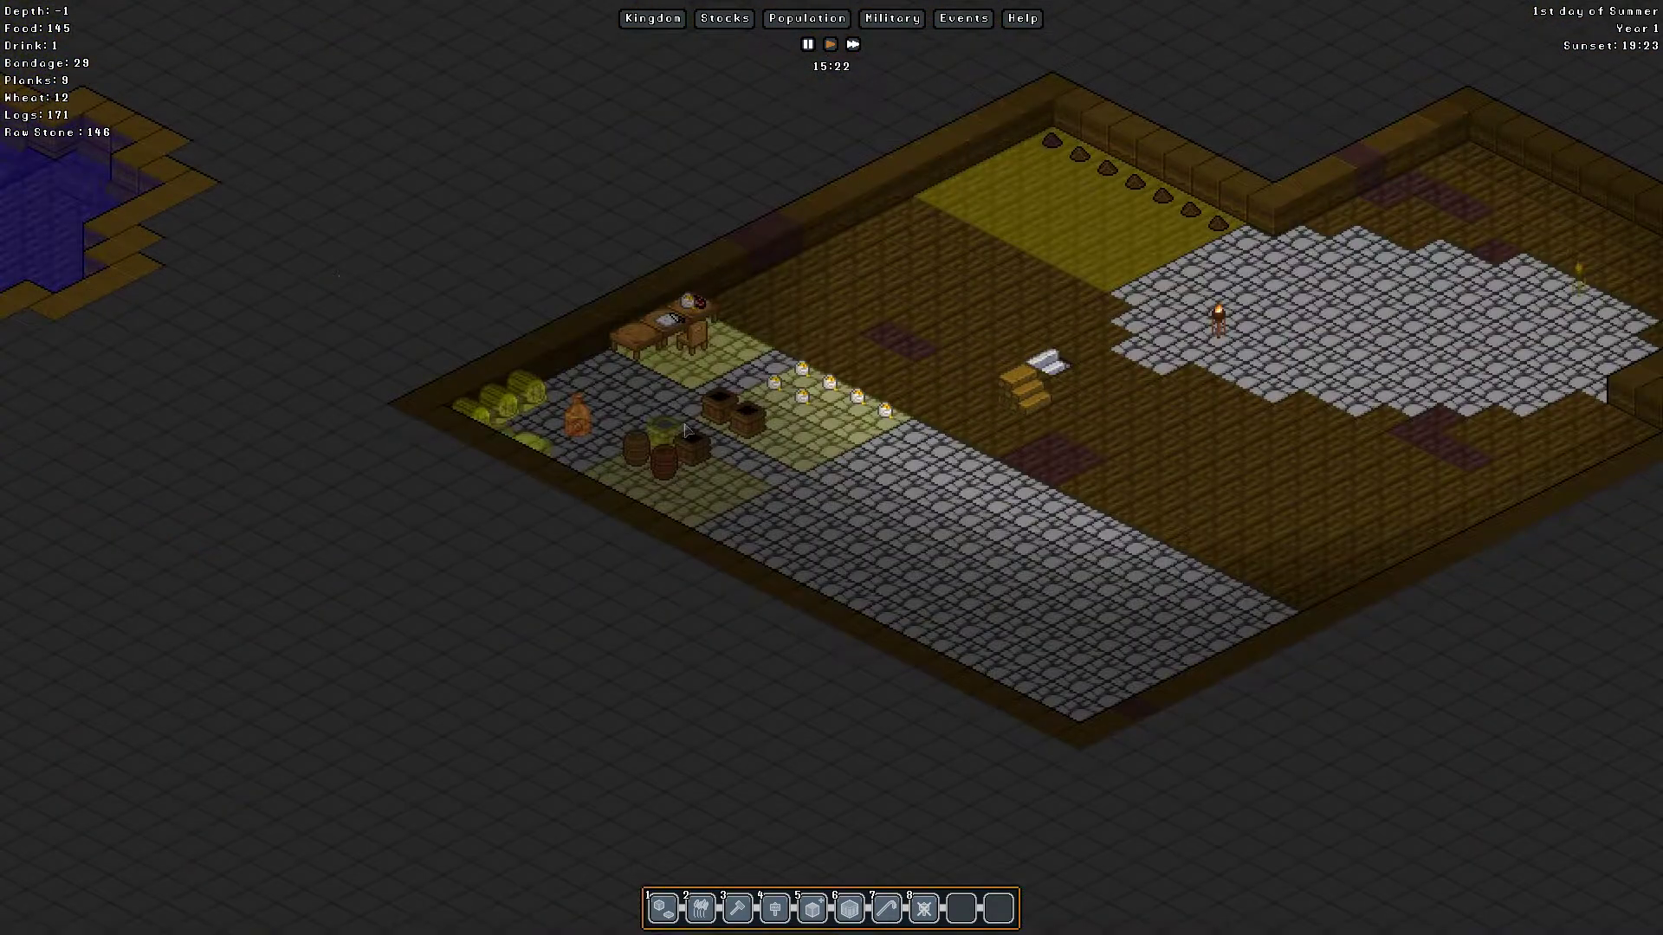
click(719, 349)
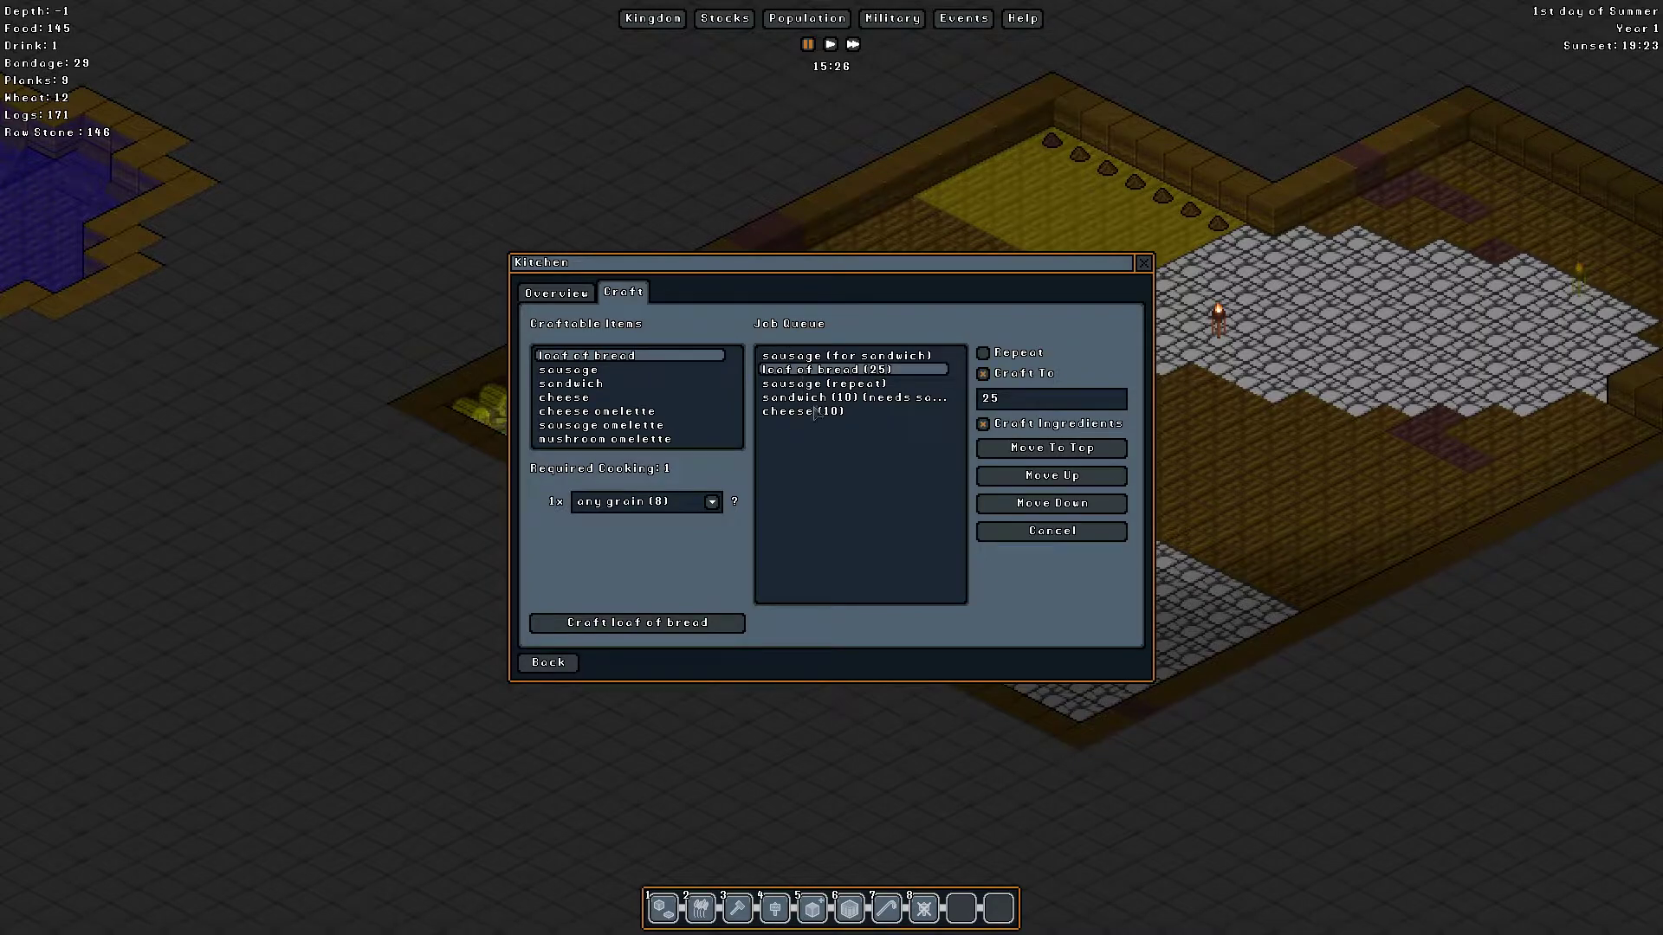
Step: Close the Kitchen window and return to the surface level
click(1145, 264)
key(Page_Up)
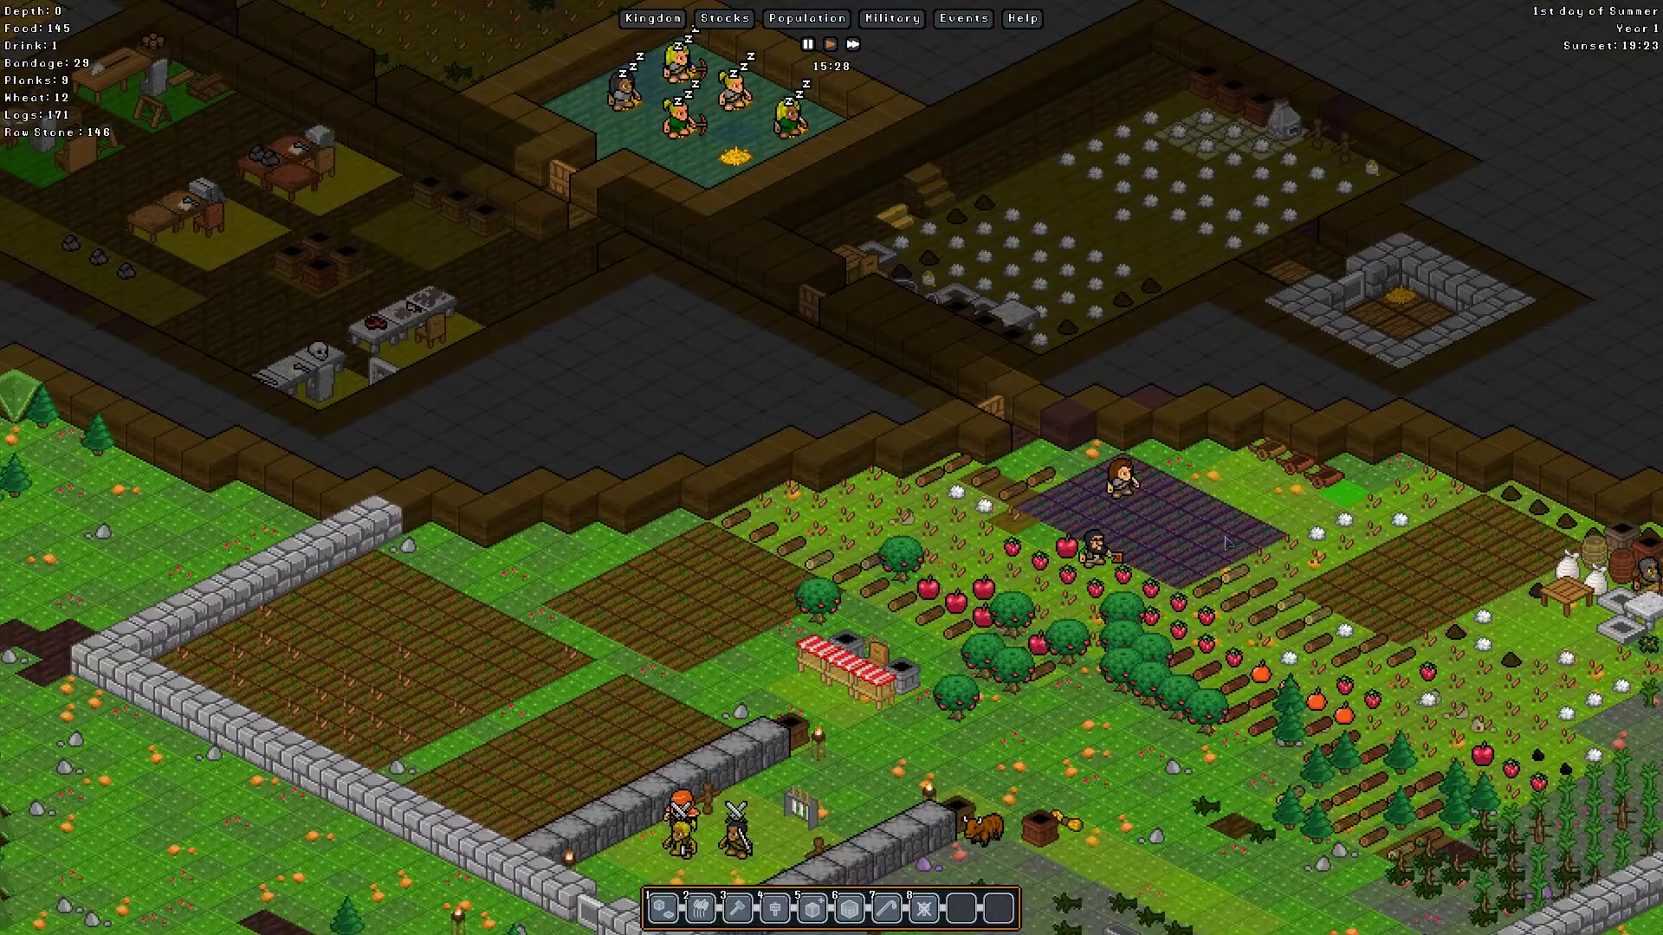
key(d)
Step: Survey the walled yak pasture, the land below it and the farm fields
key(s)
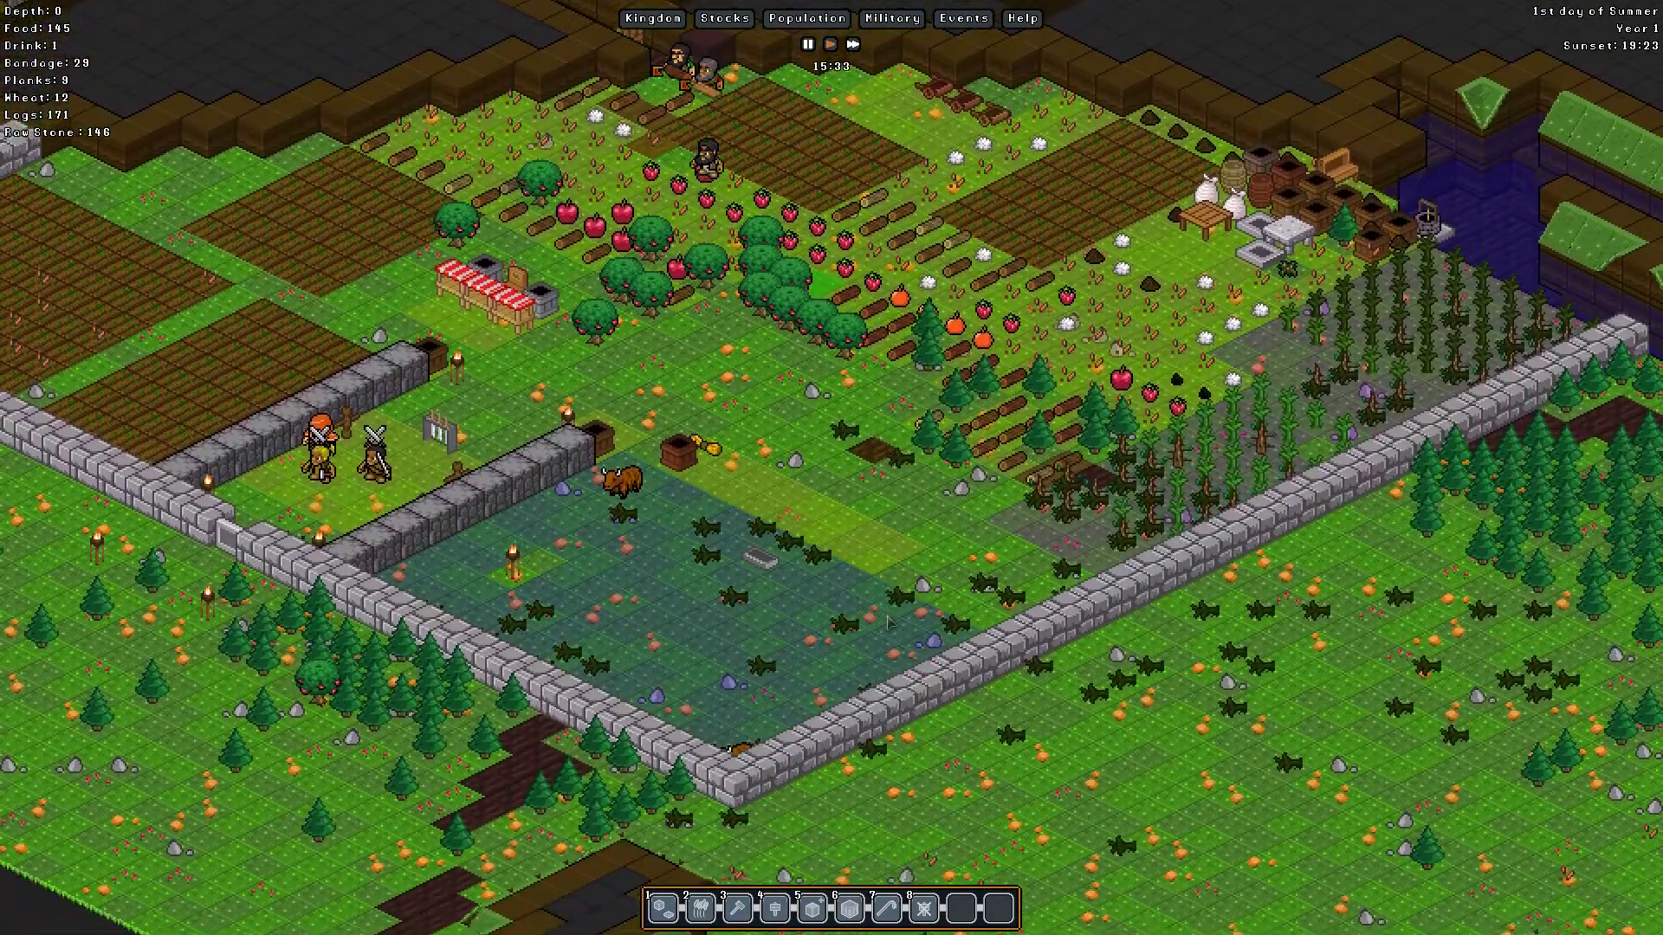
key(a)
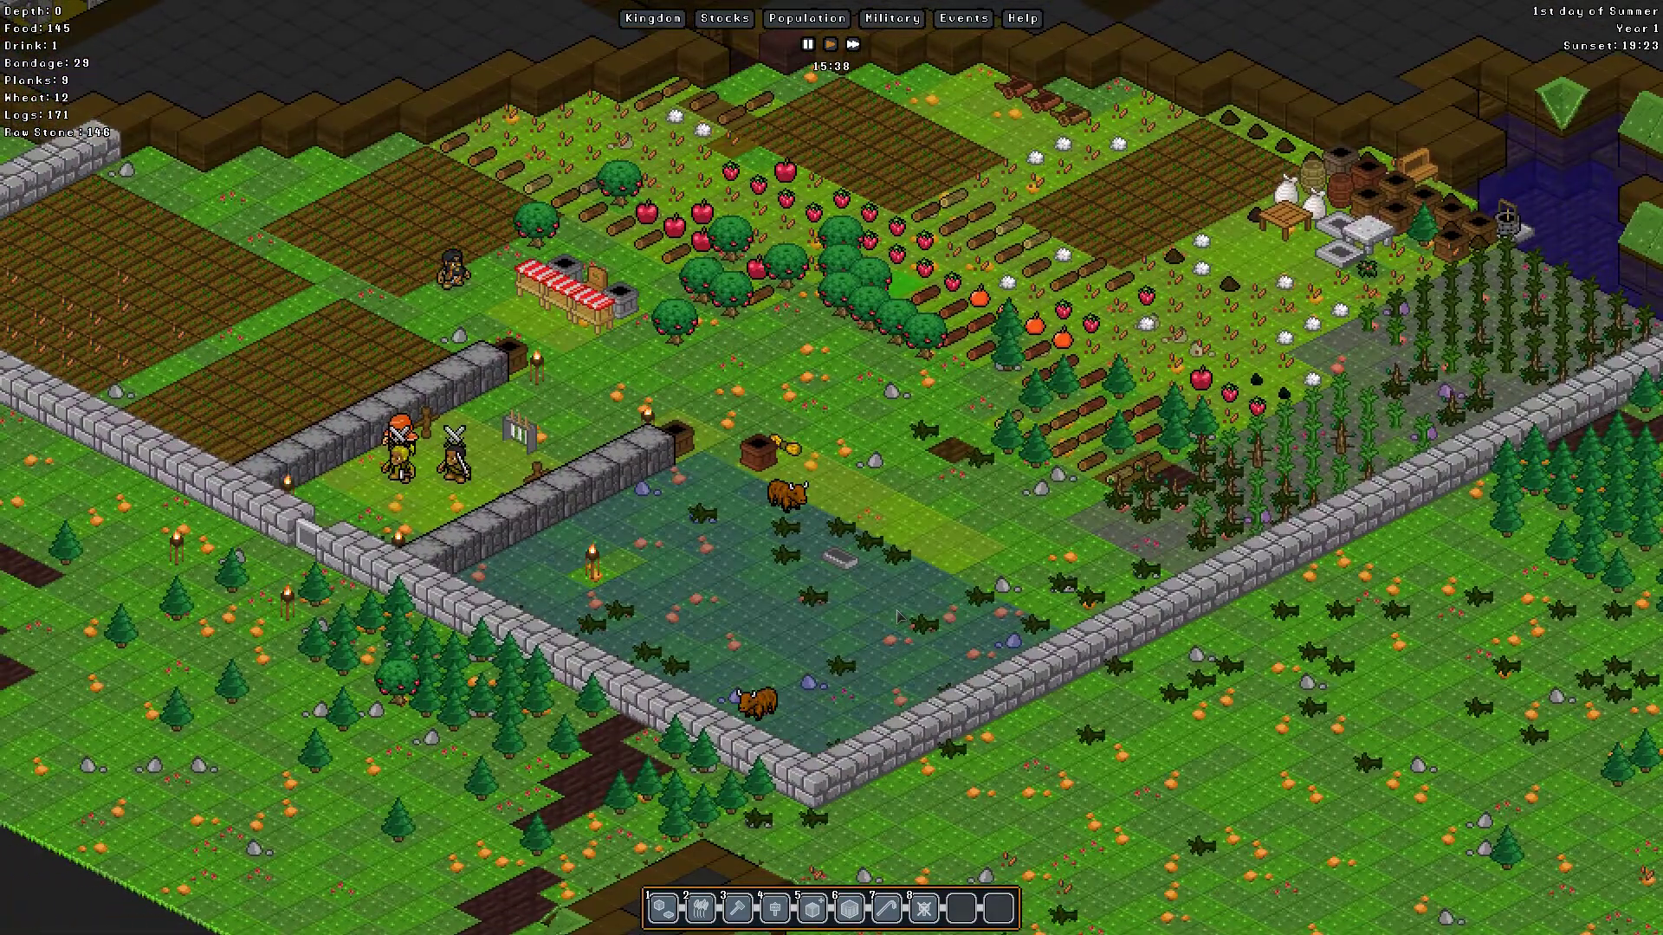
key(d)
key(s)
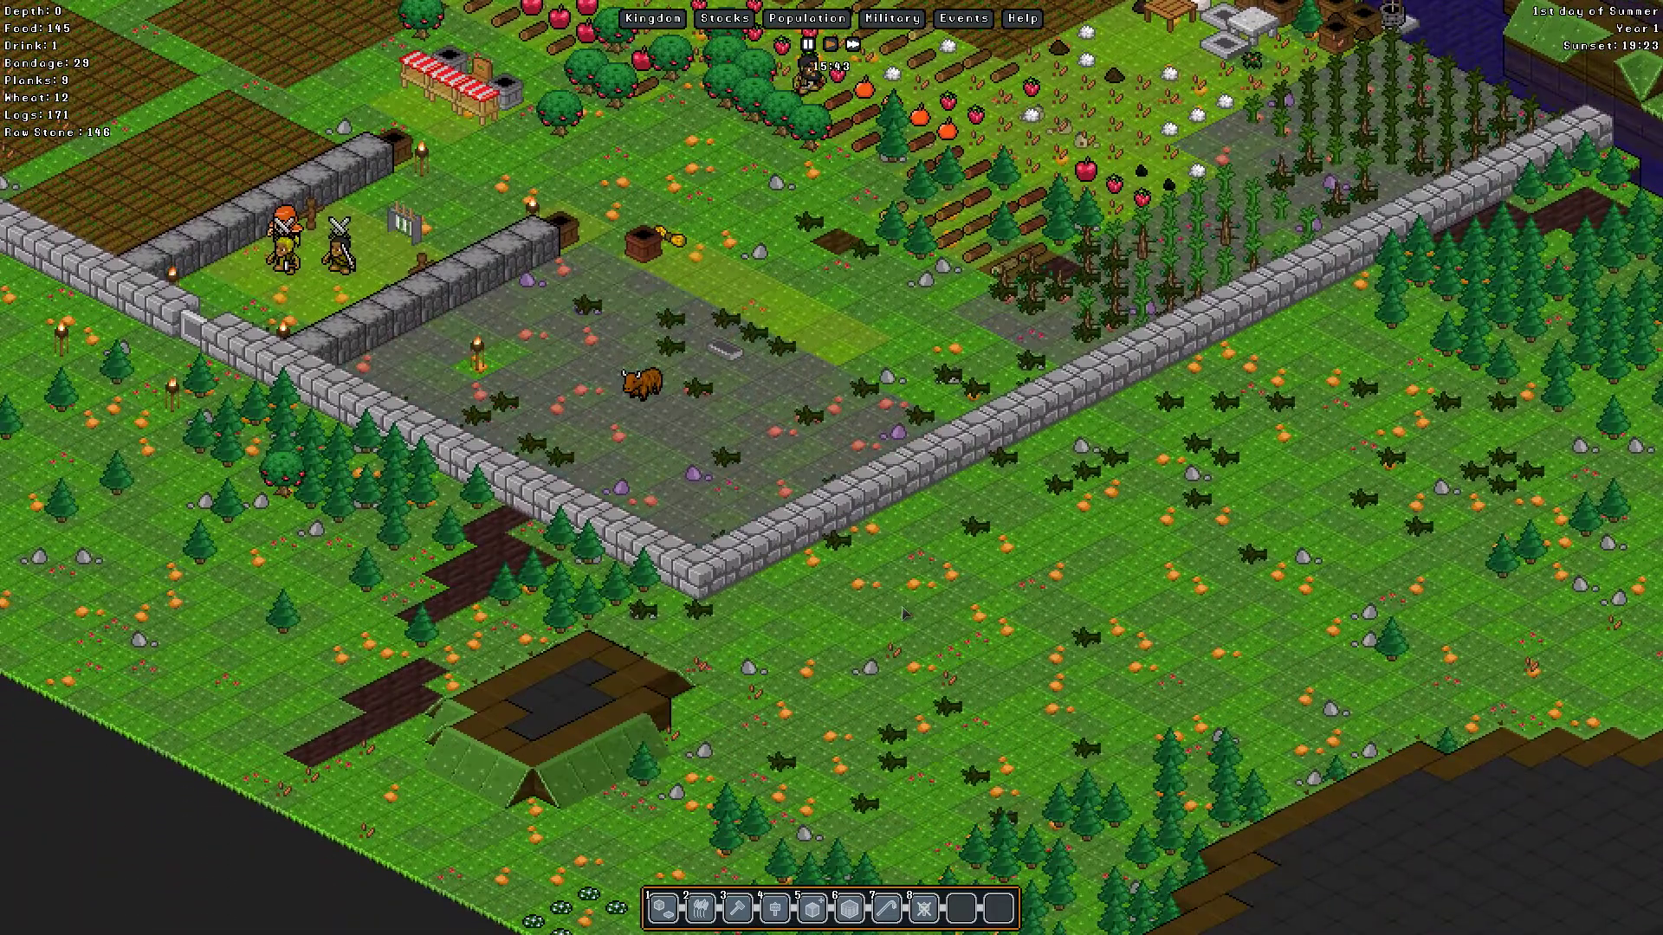
key(a)
key(w)
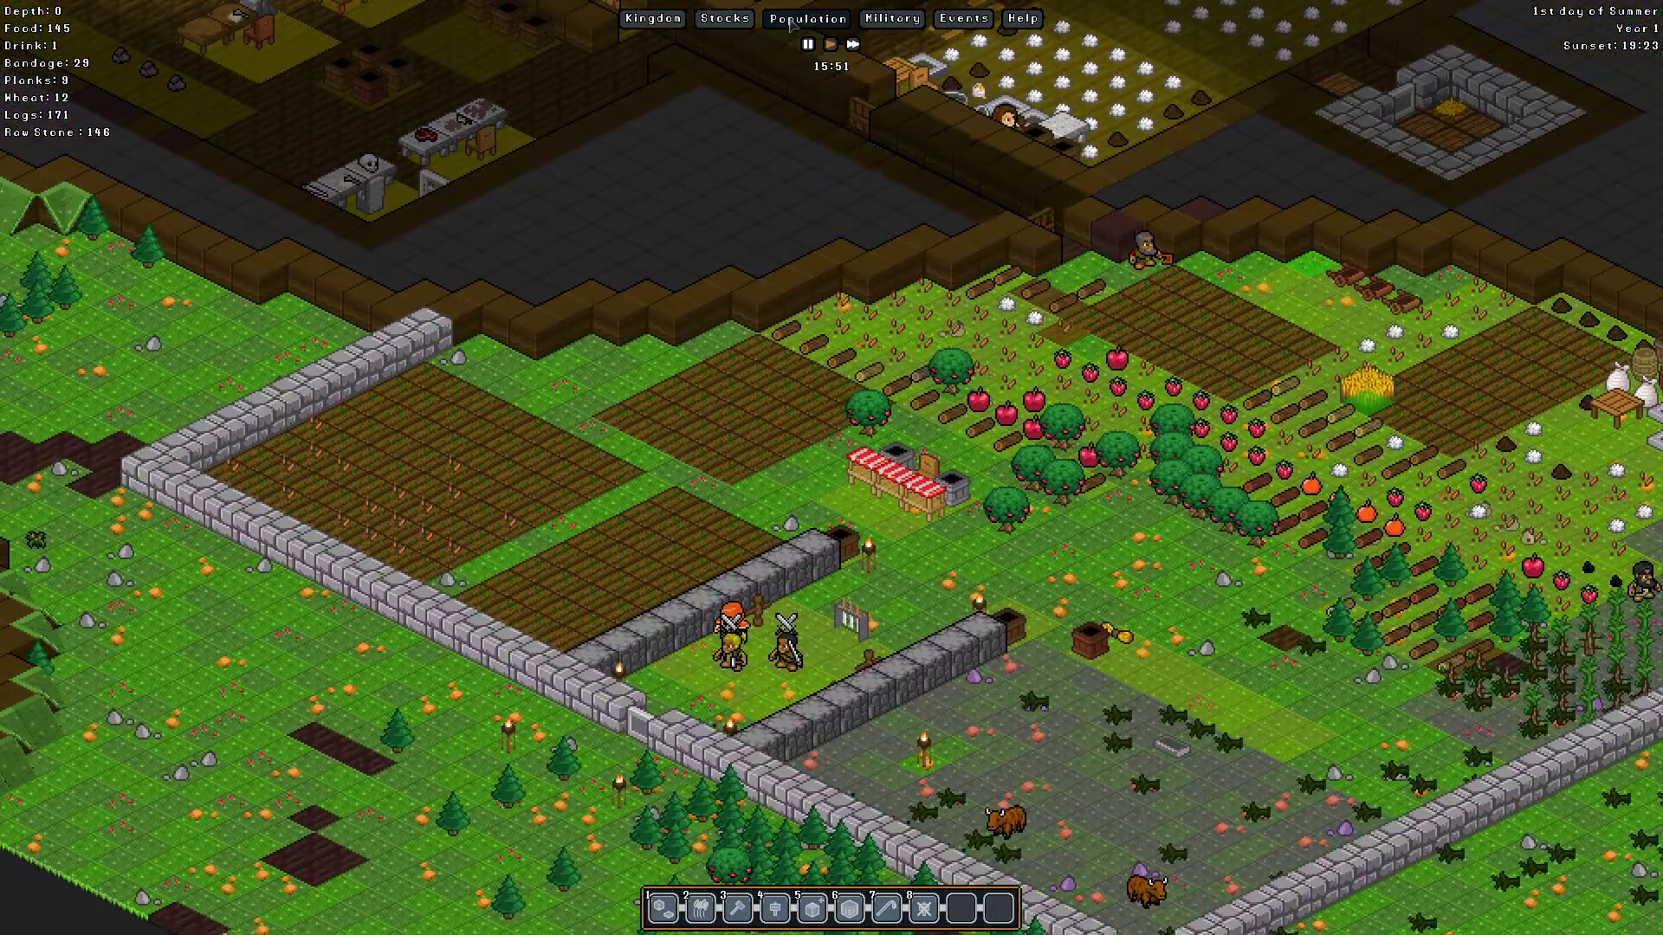
Step: Show the Population Assign roster of all 13 gnomes' professions and activities
click(805, 16)
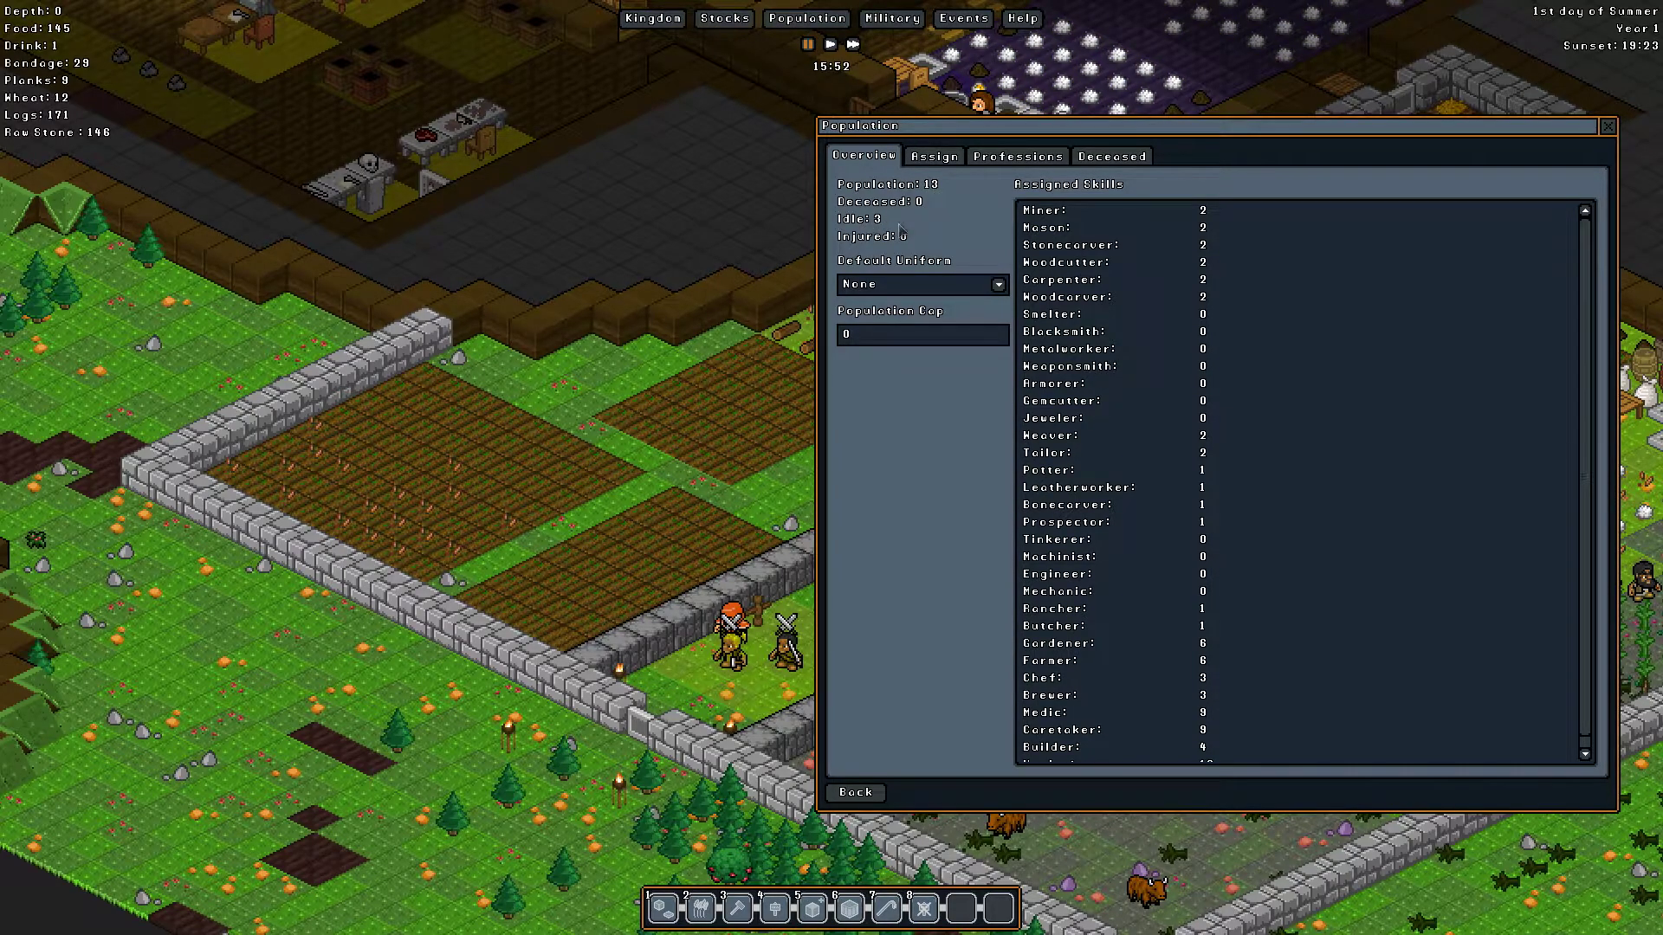
click(936, 157)
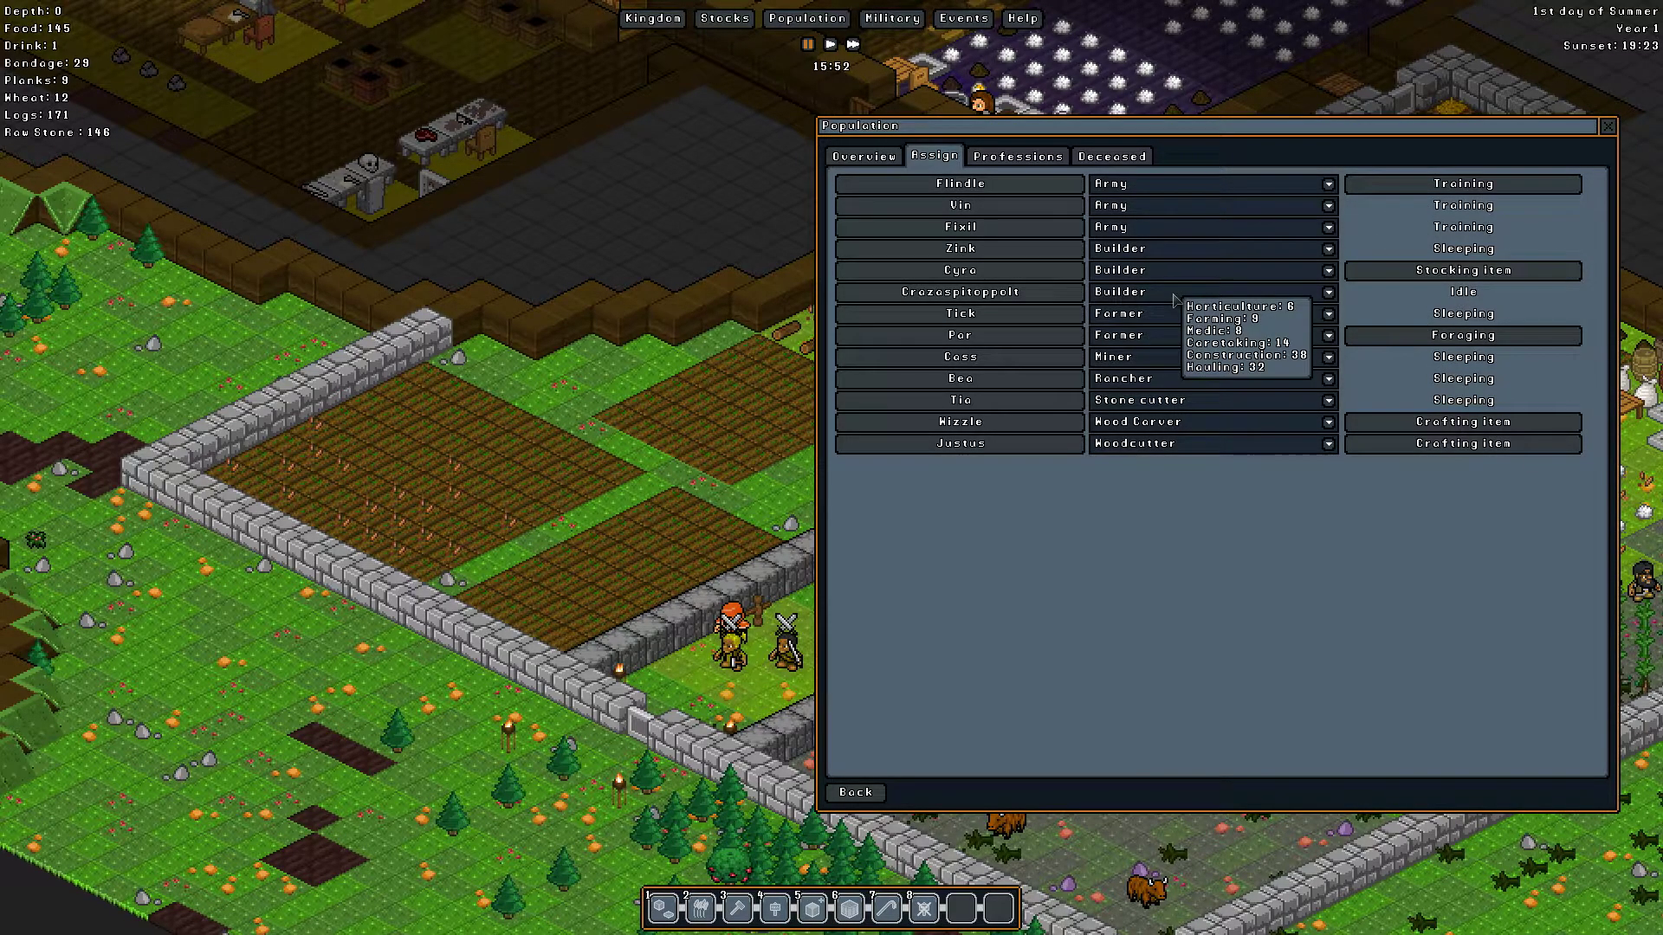
Step: Close the population window and look over the log-walled underground level
key(Escape)
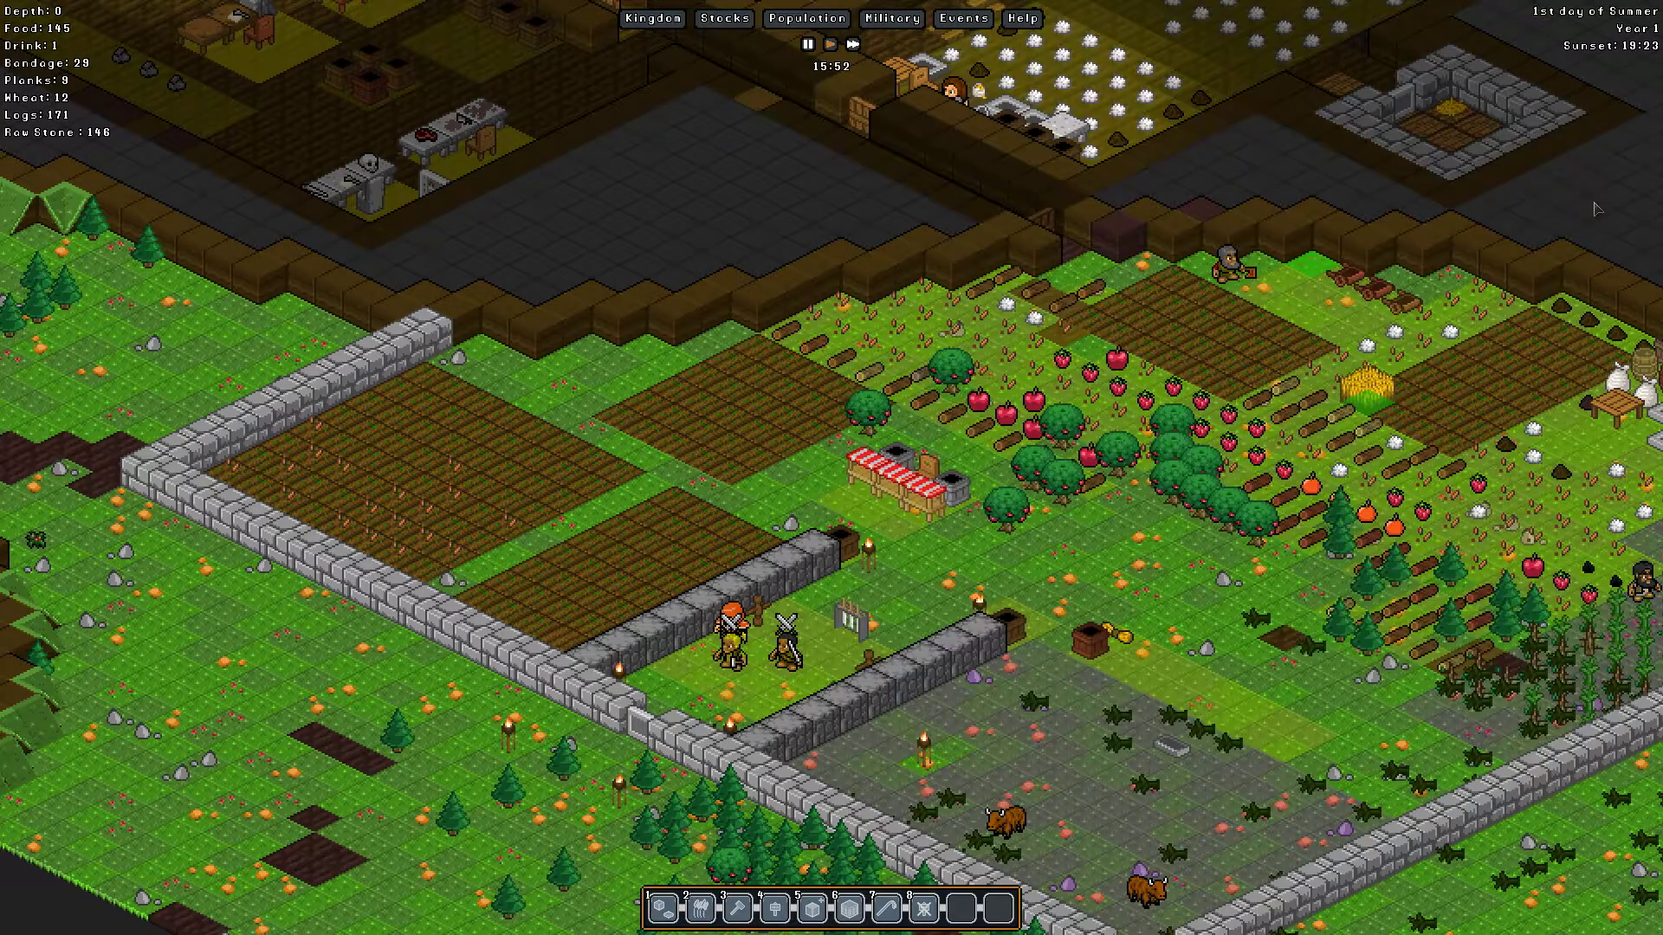
scroll(1290, 491, up, 3)
scroll(1291, 491, down, 2)
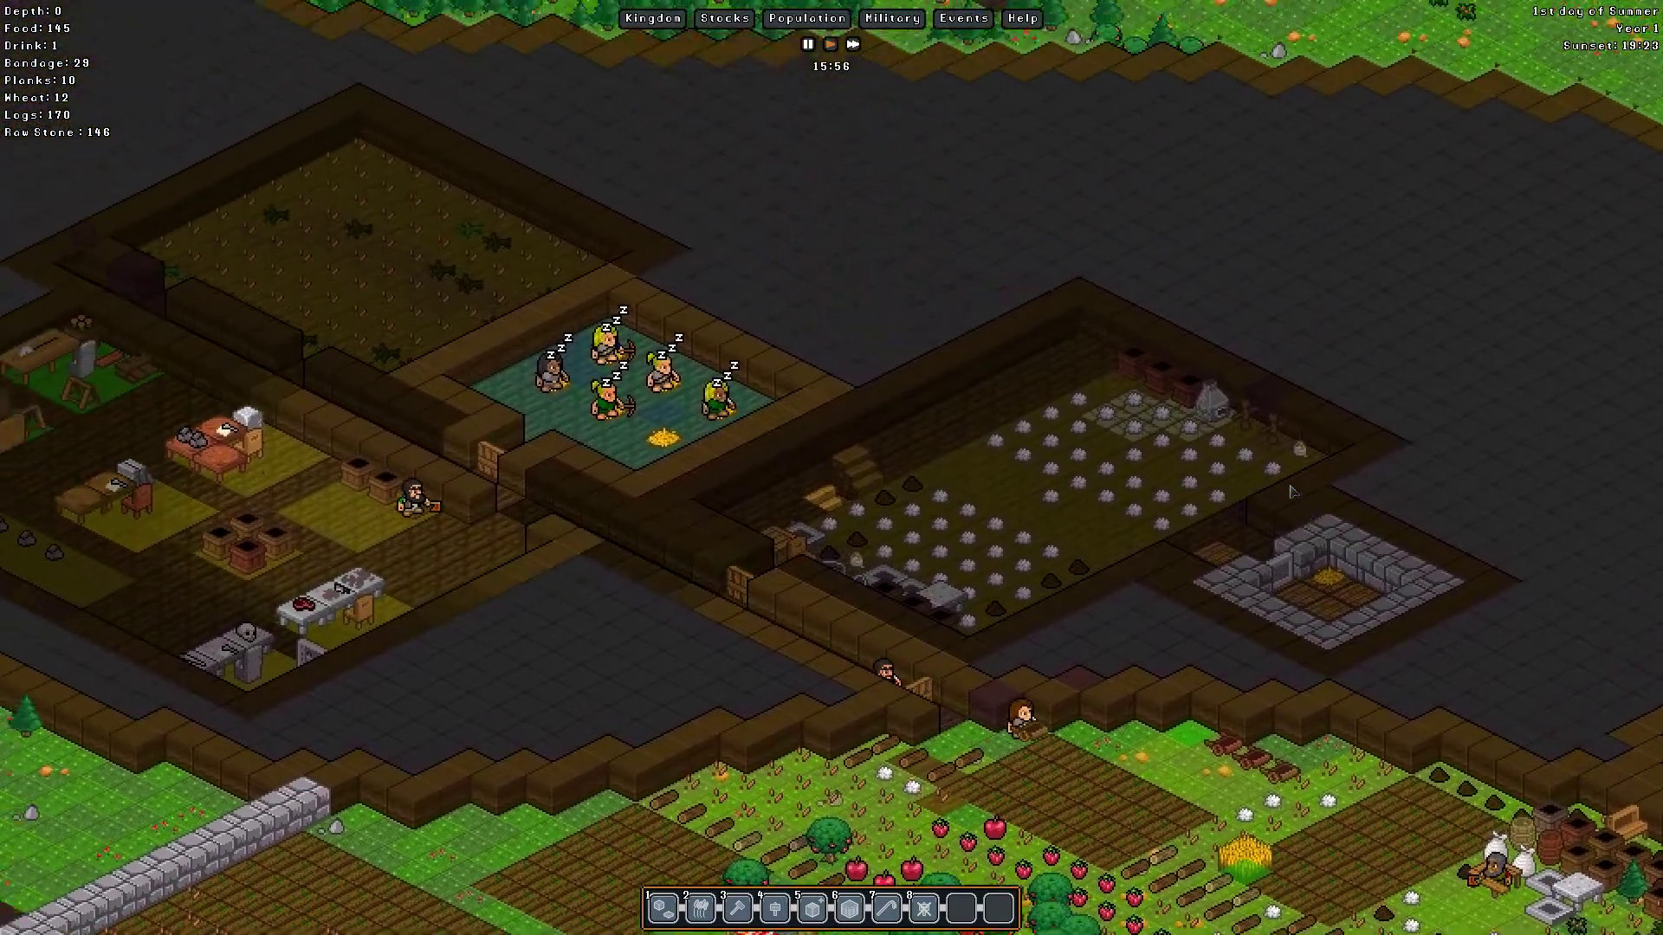
scroll(1290, 491, up, 2)
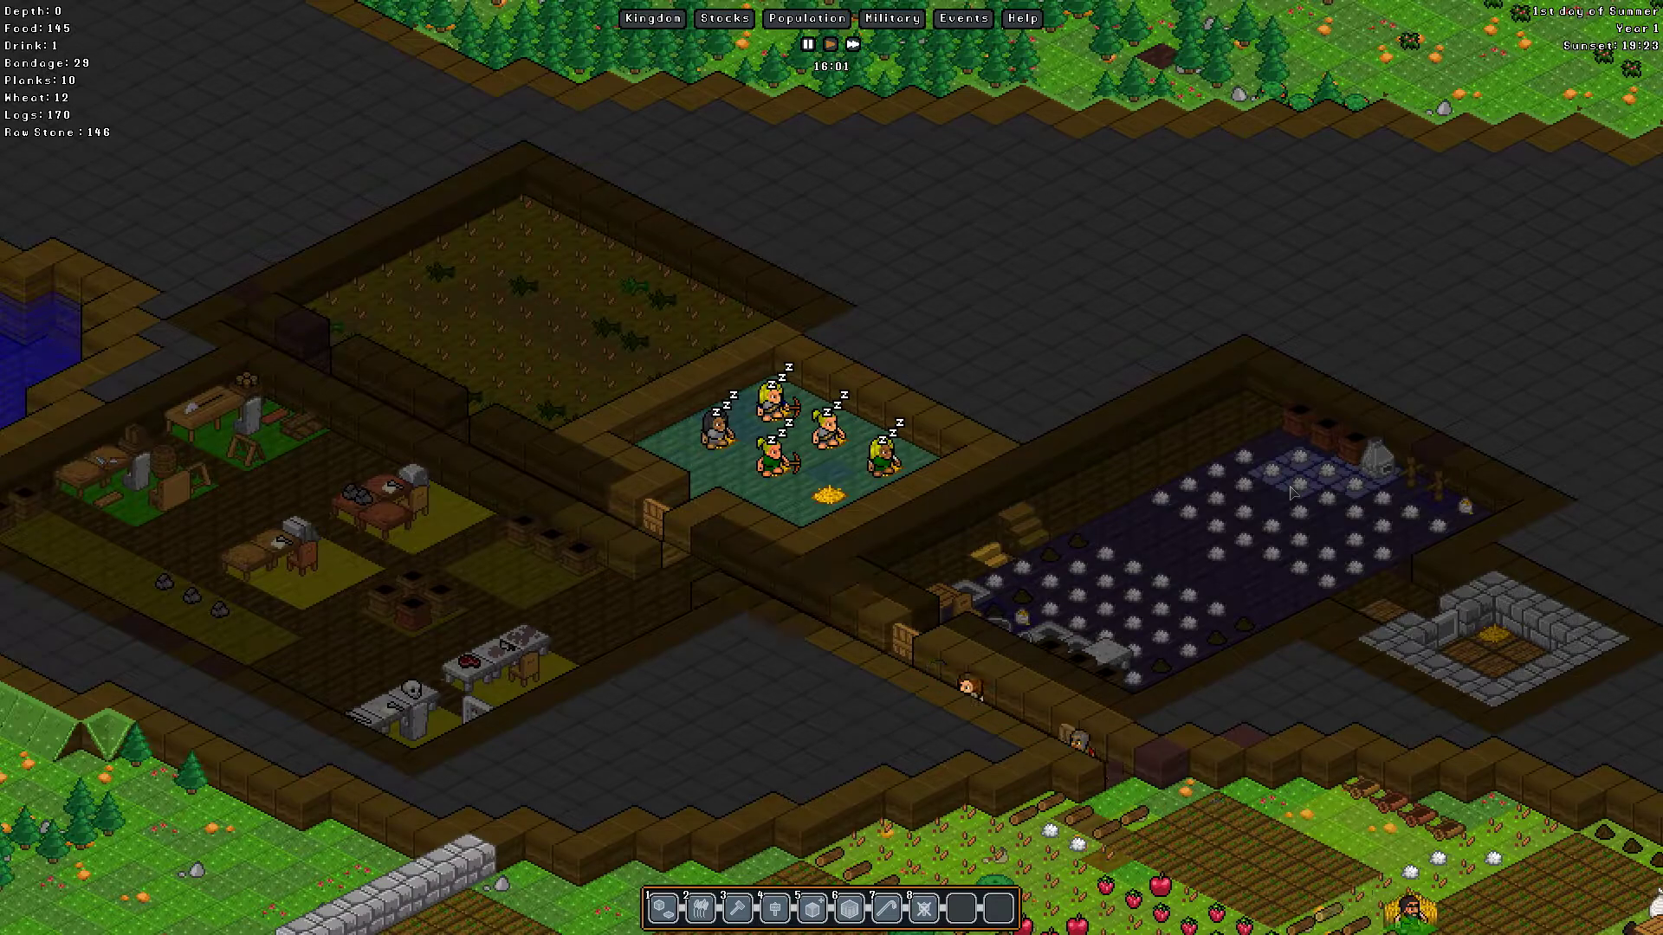
key(s)
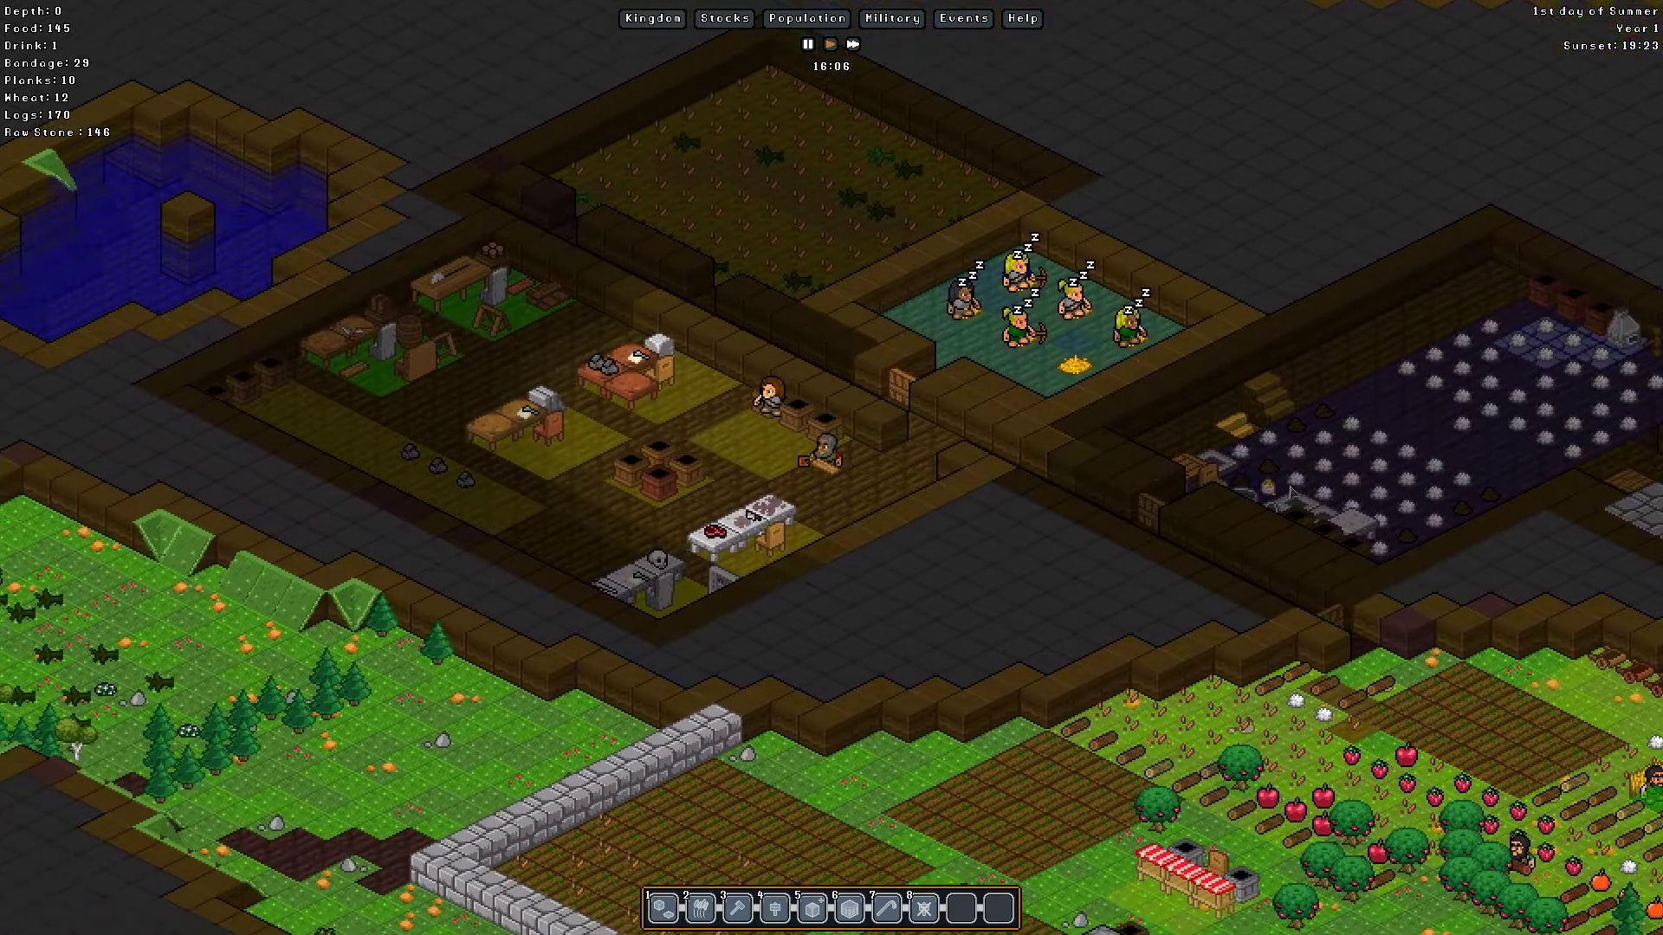
key(d)
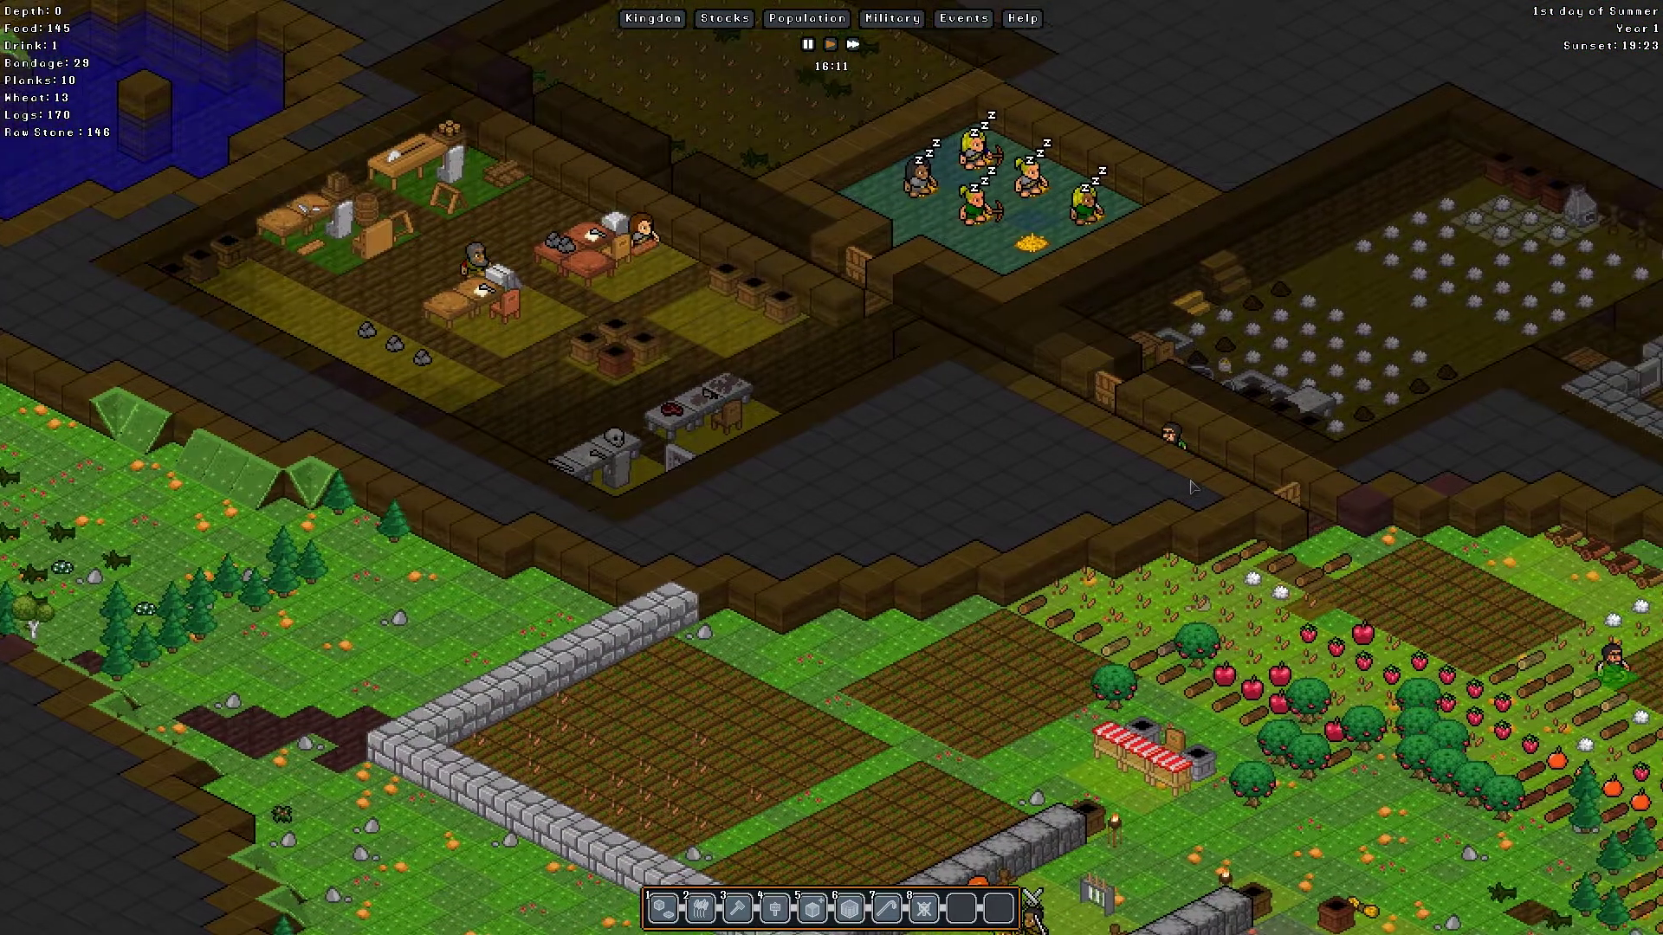
scroll(913, 511, down, 1)
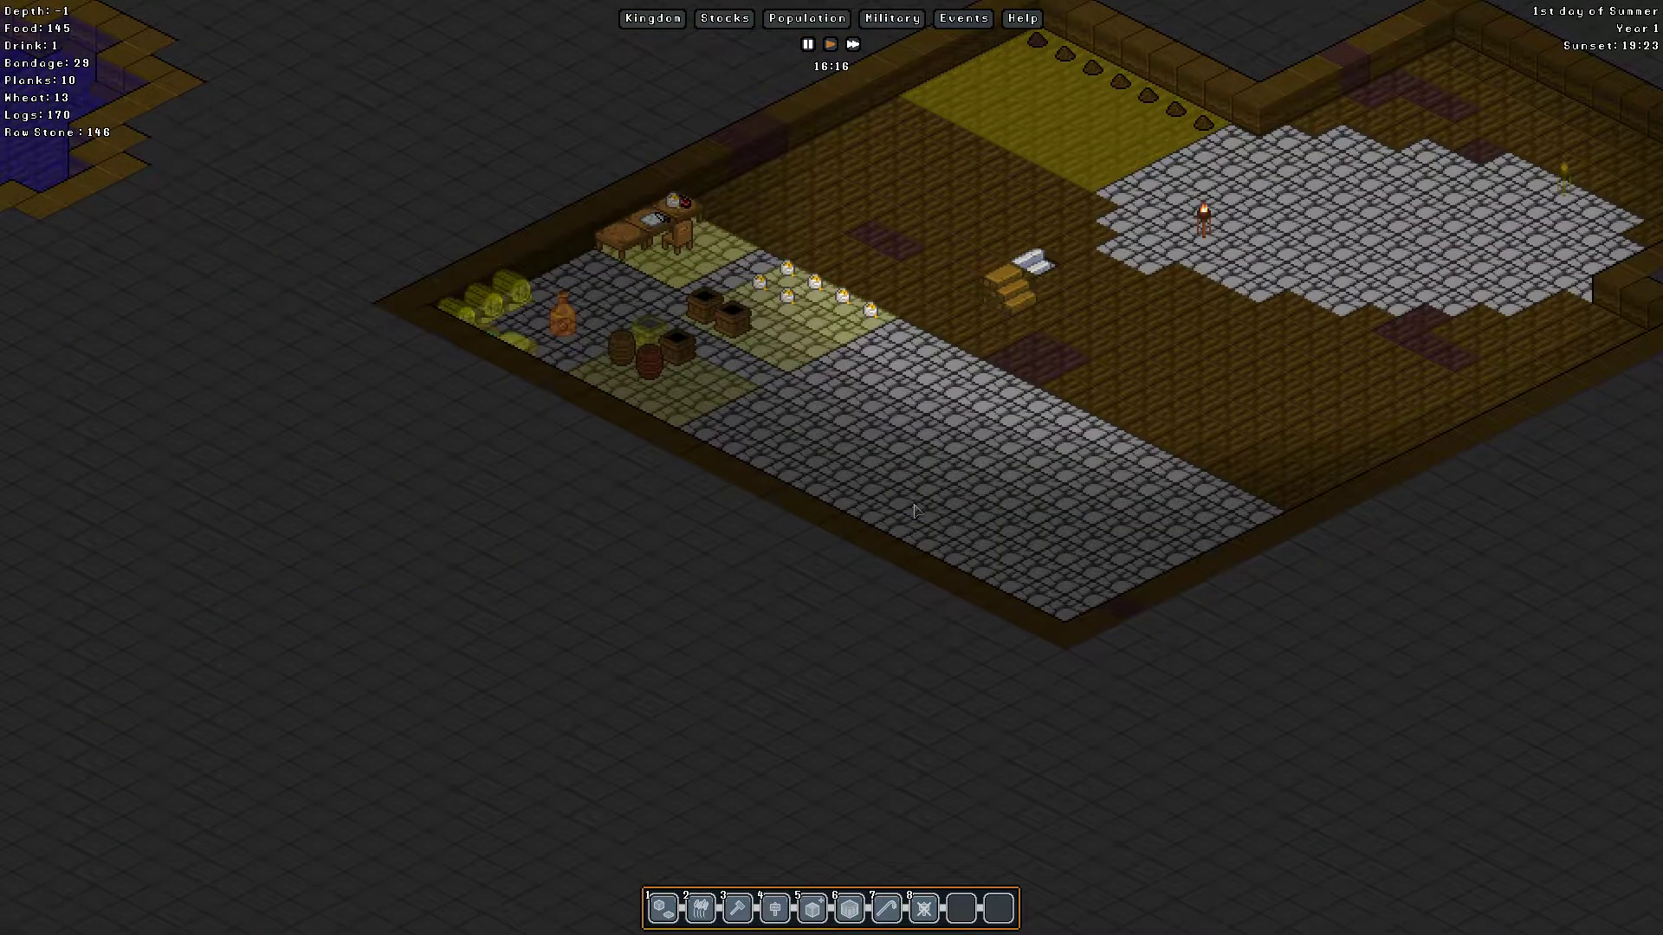
scroll(913, 511, down, 1)
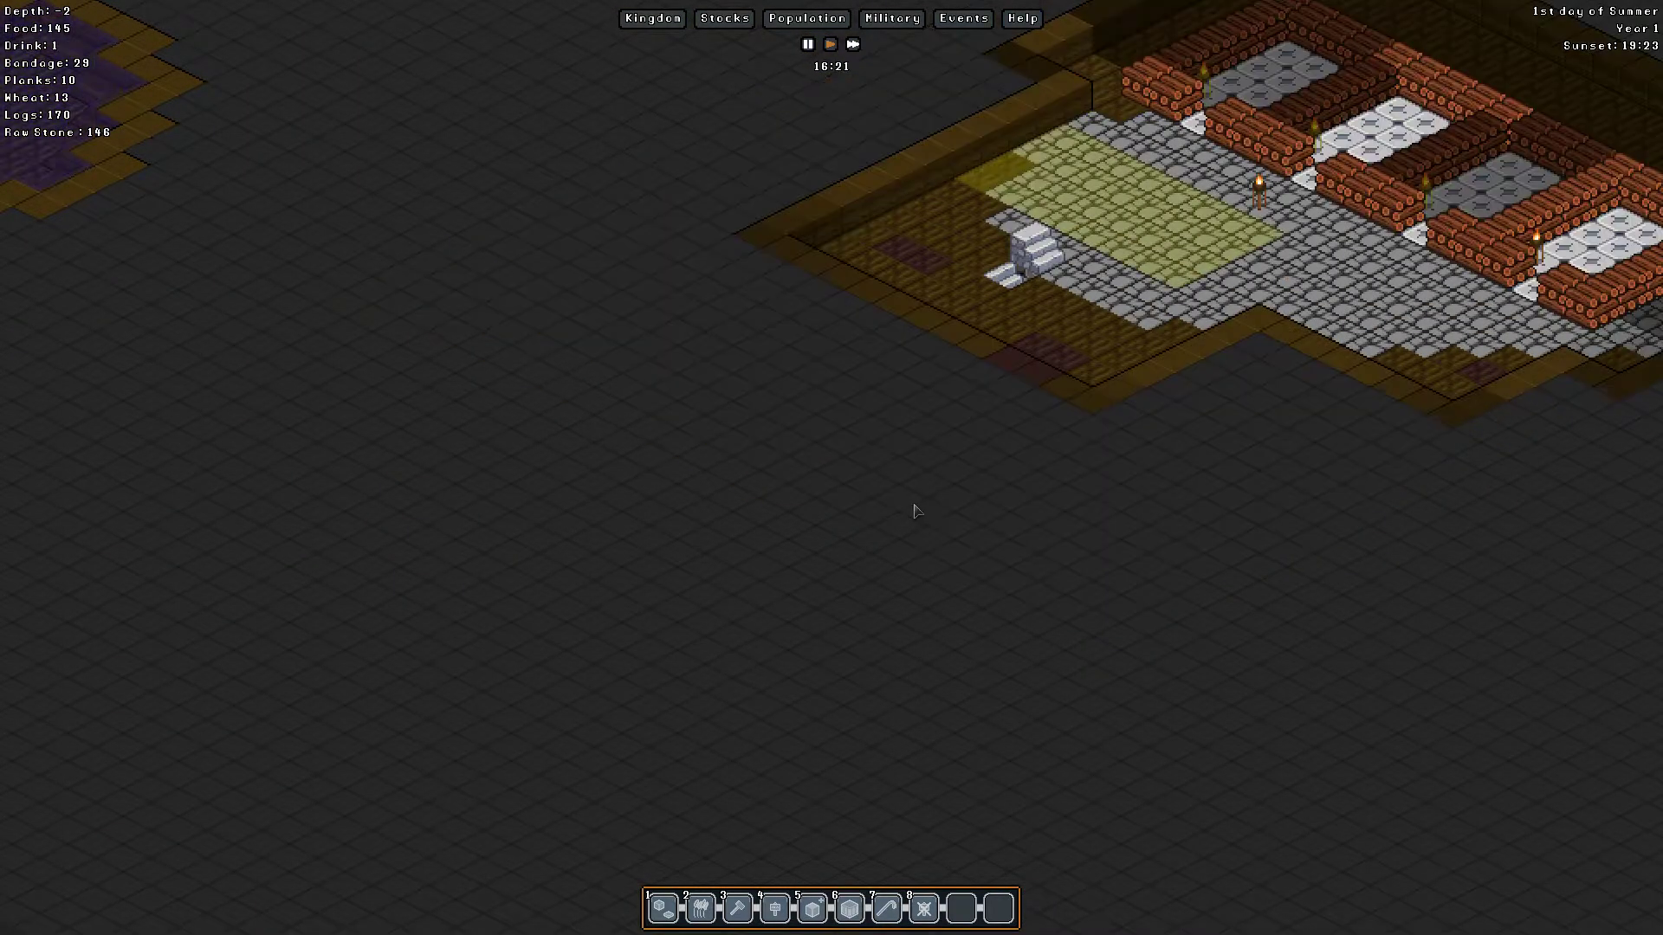
scroll(914, 510, up, 1)
scroll(912, 511, down, 1)
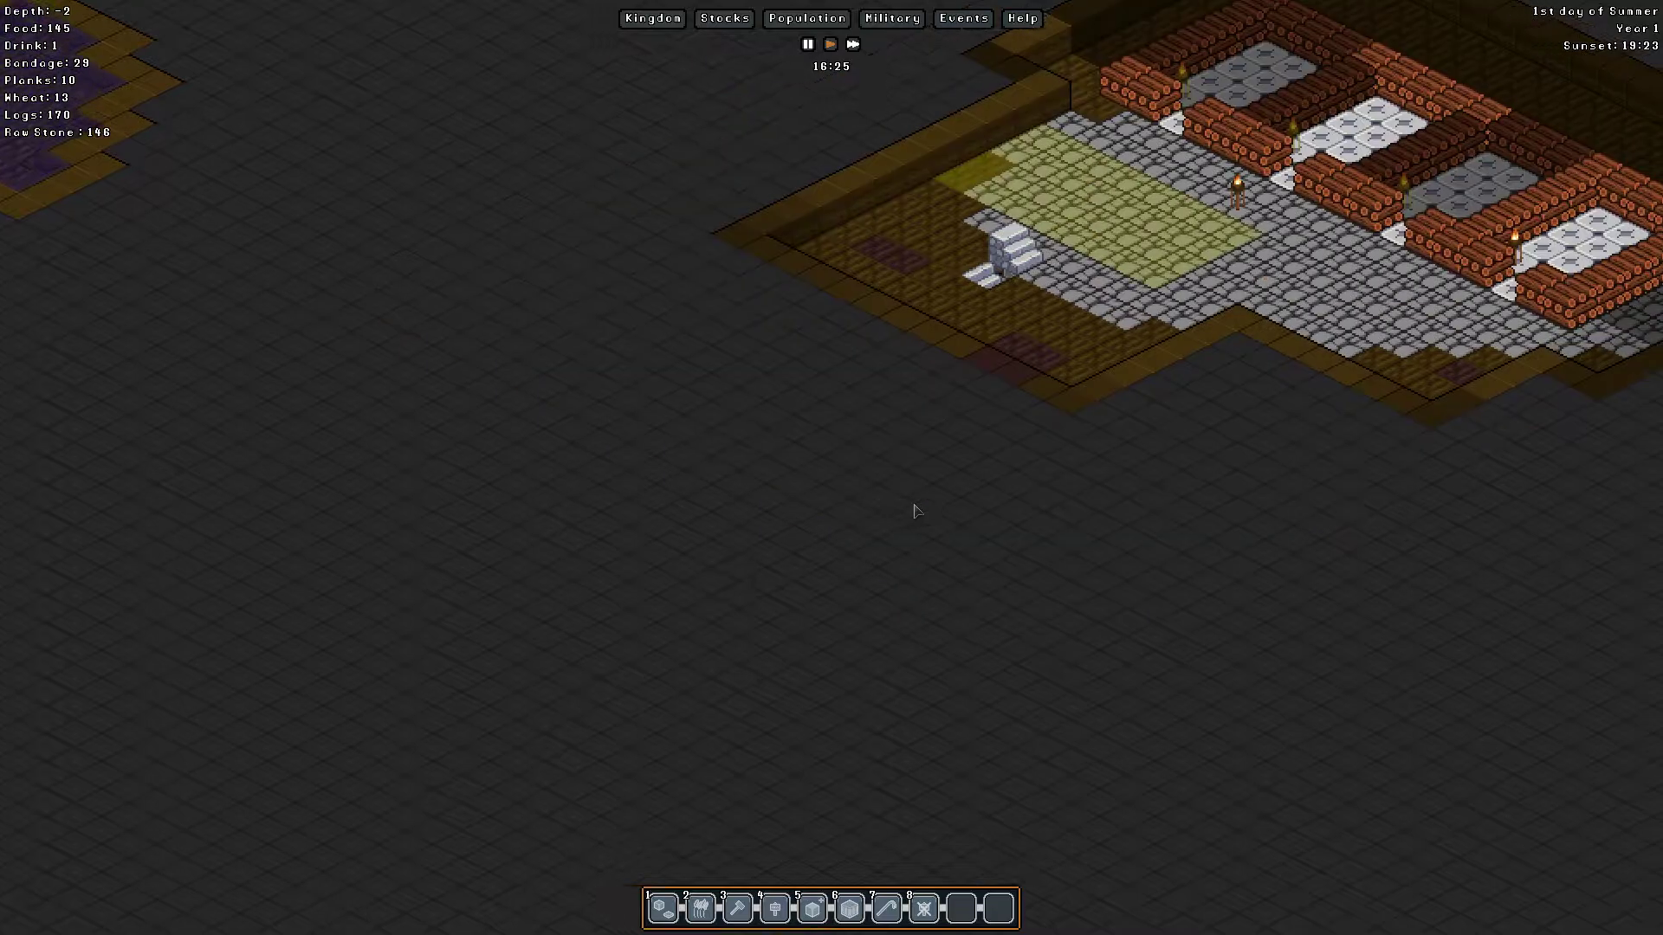
key(d)
key(w)
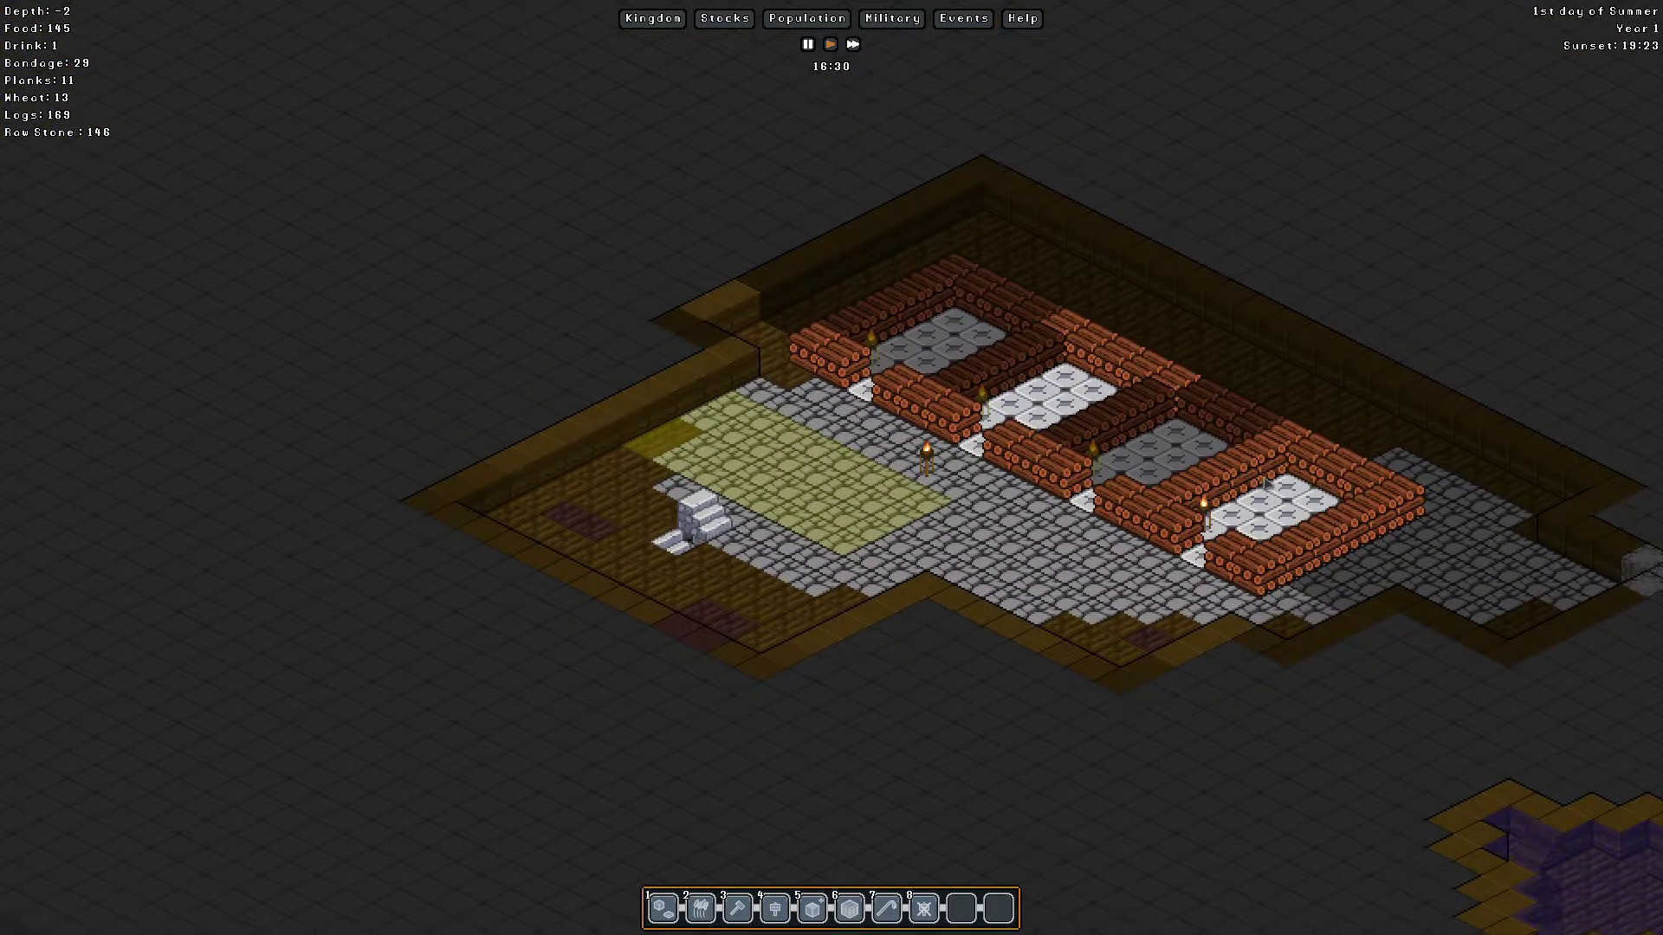
scroll(1099, 582, up, 1)
key(s)
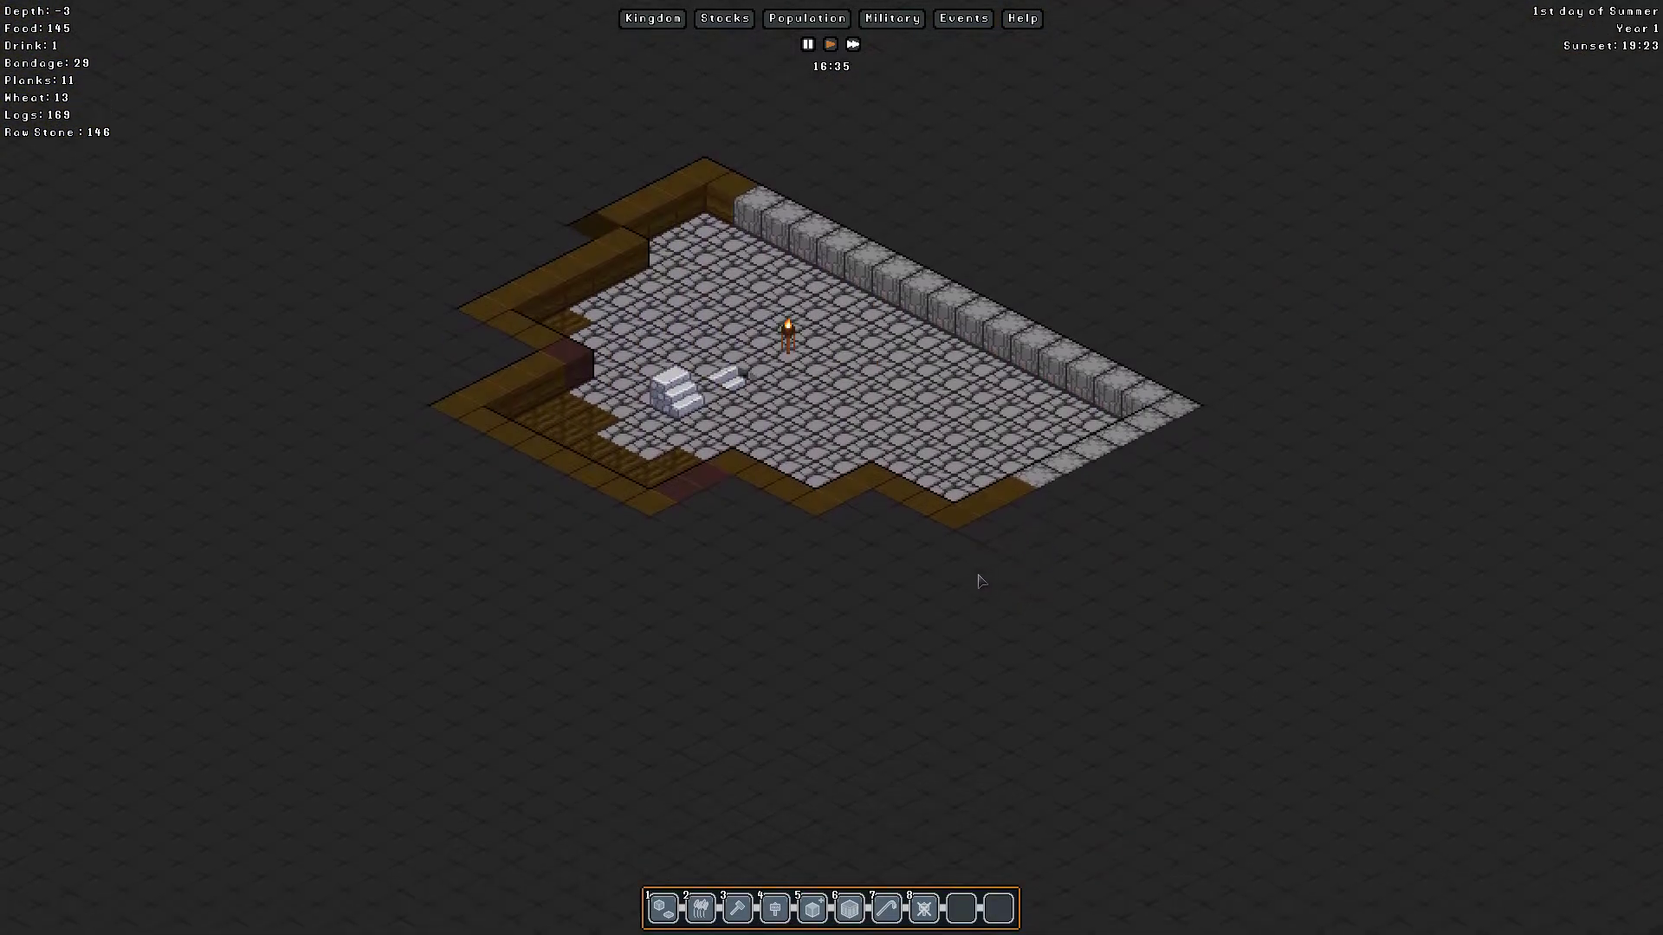
scroll(979, 581, down, 1)
scroll(979, 581, up, 1)
scroll(978, 581, up, 1)
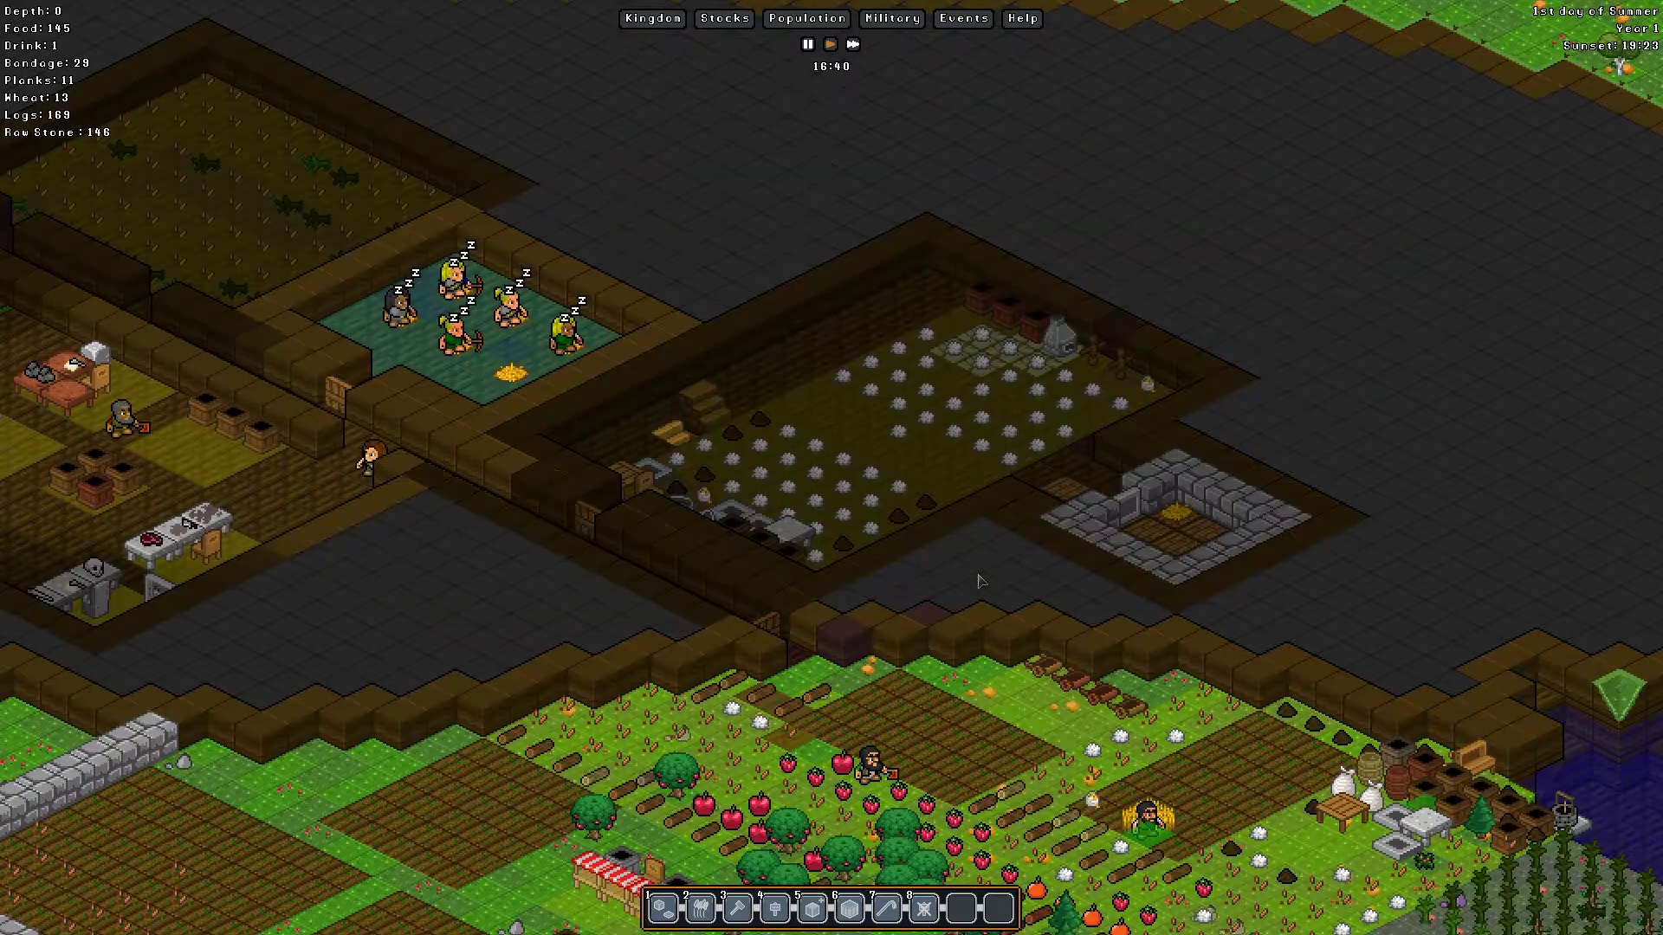
Step: Survey the surface terrain to the left, right and above the base
key(s)
key(a)
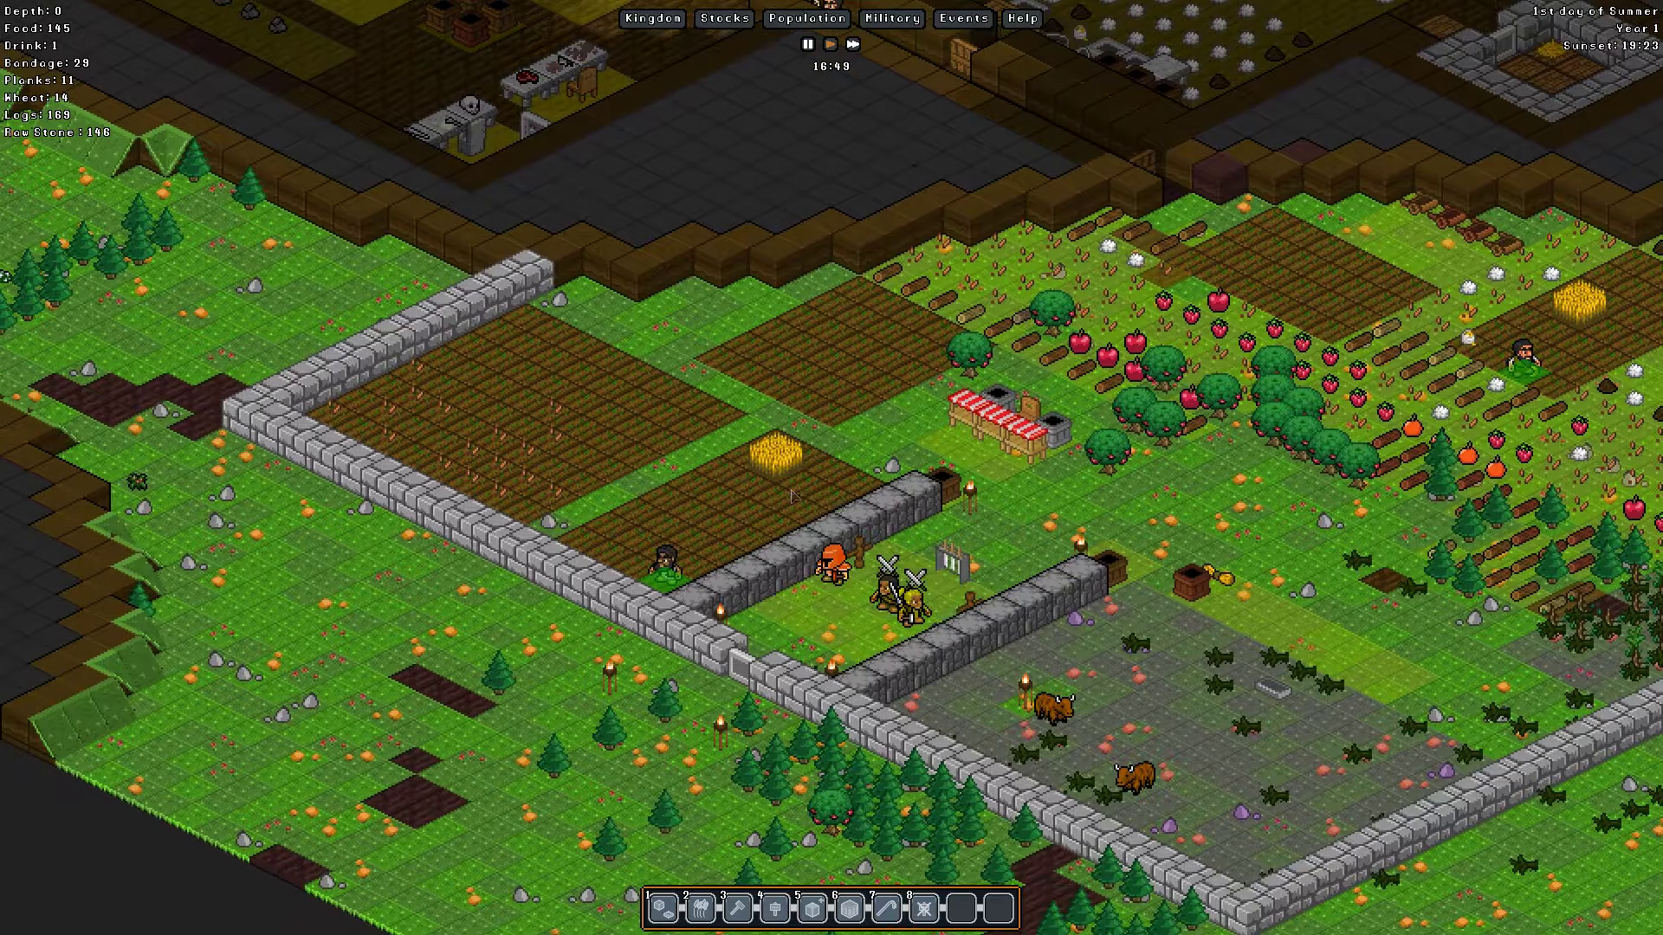
key(d)
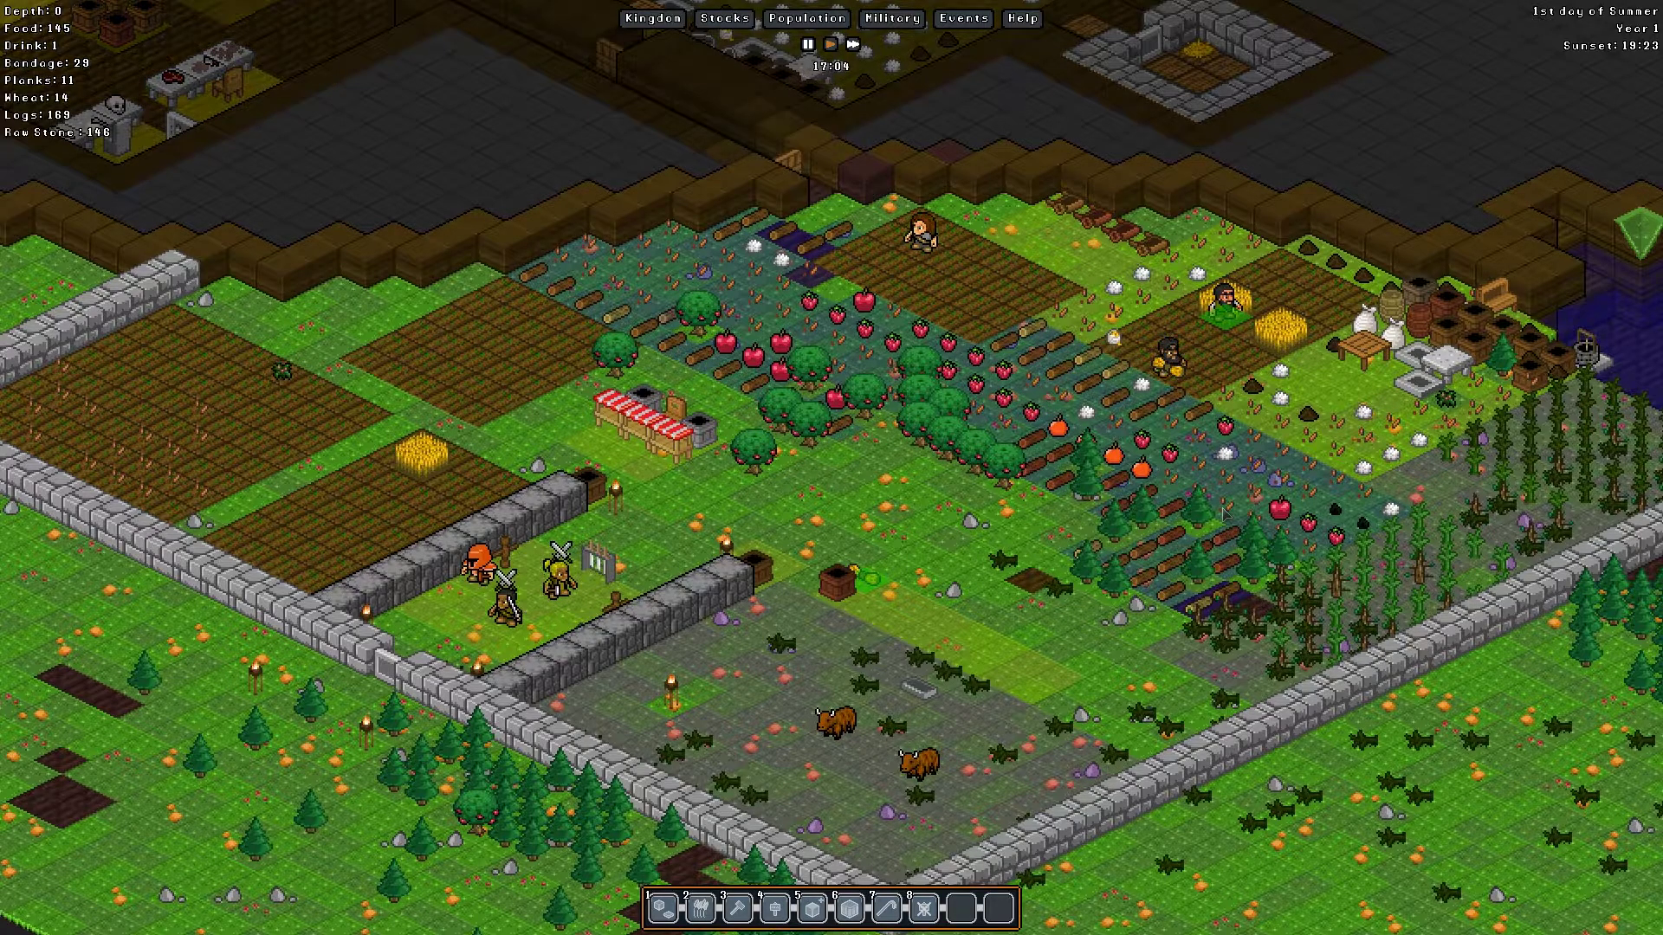
key(d)
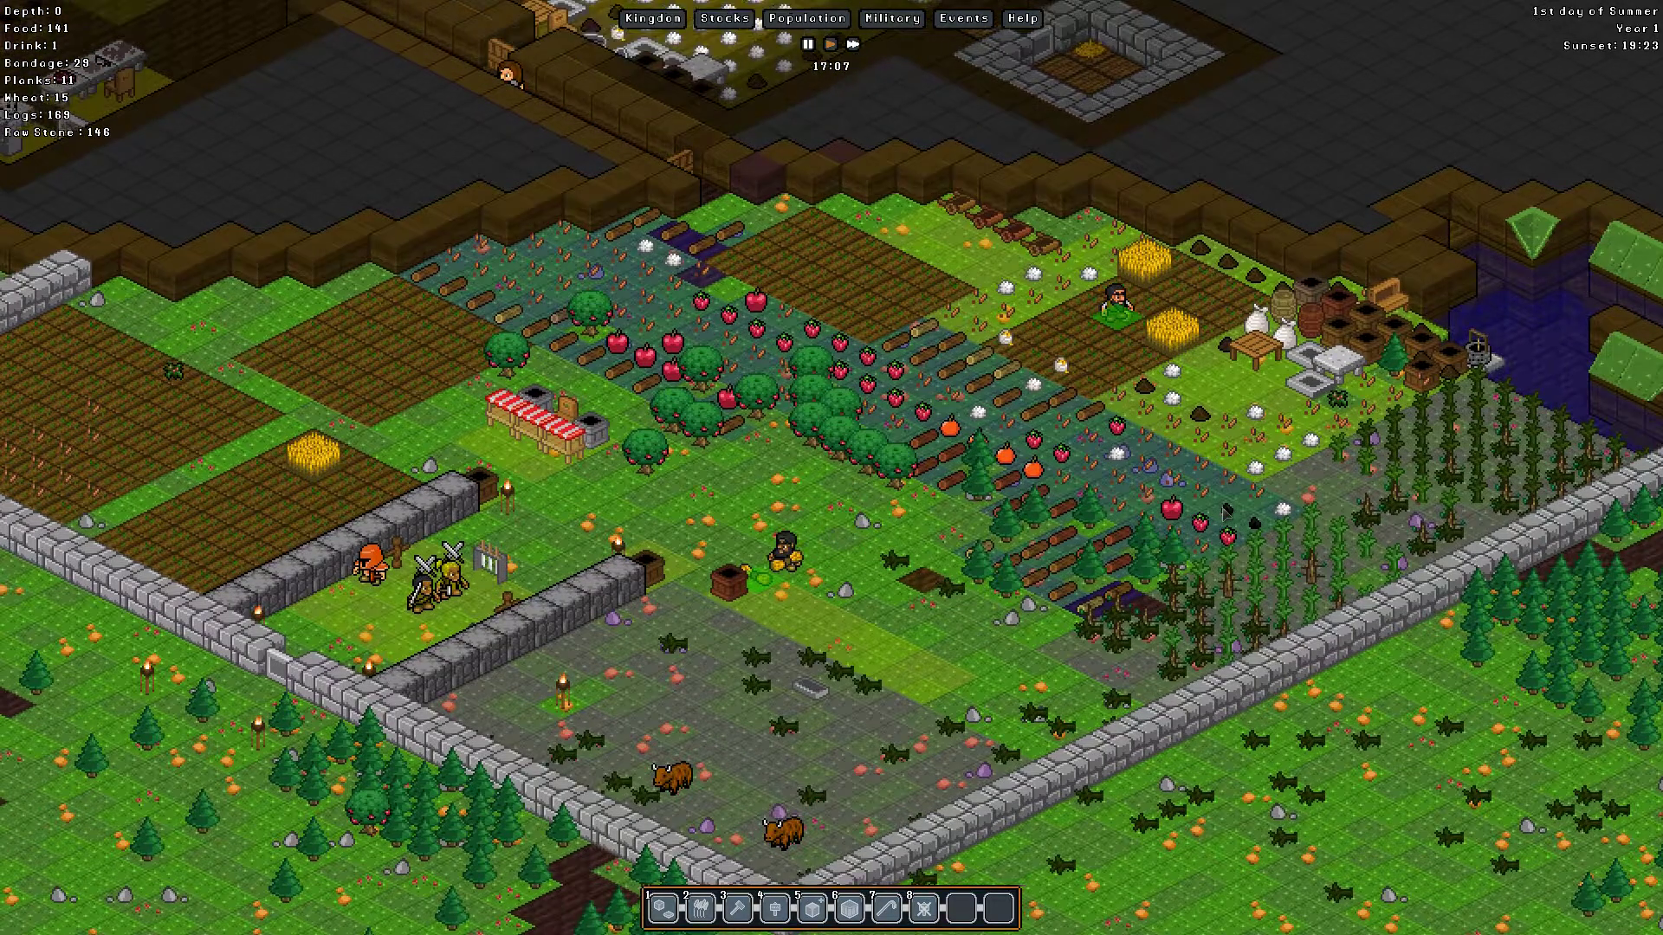
key(a)
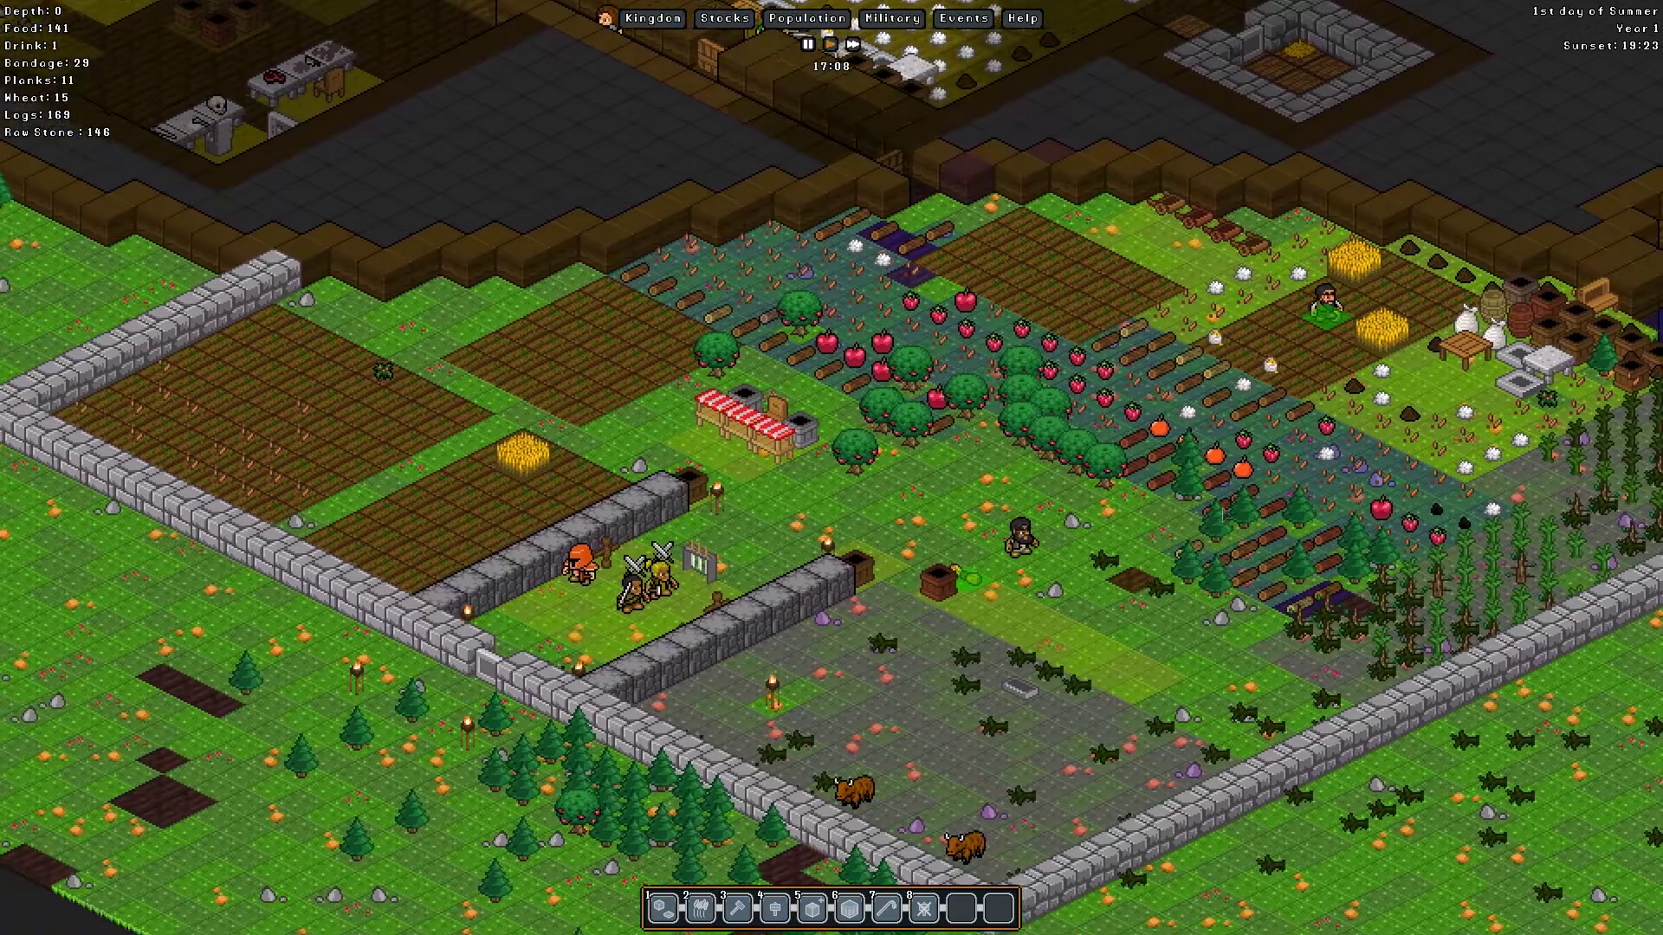
key(s)
key(s)
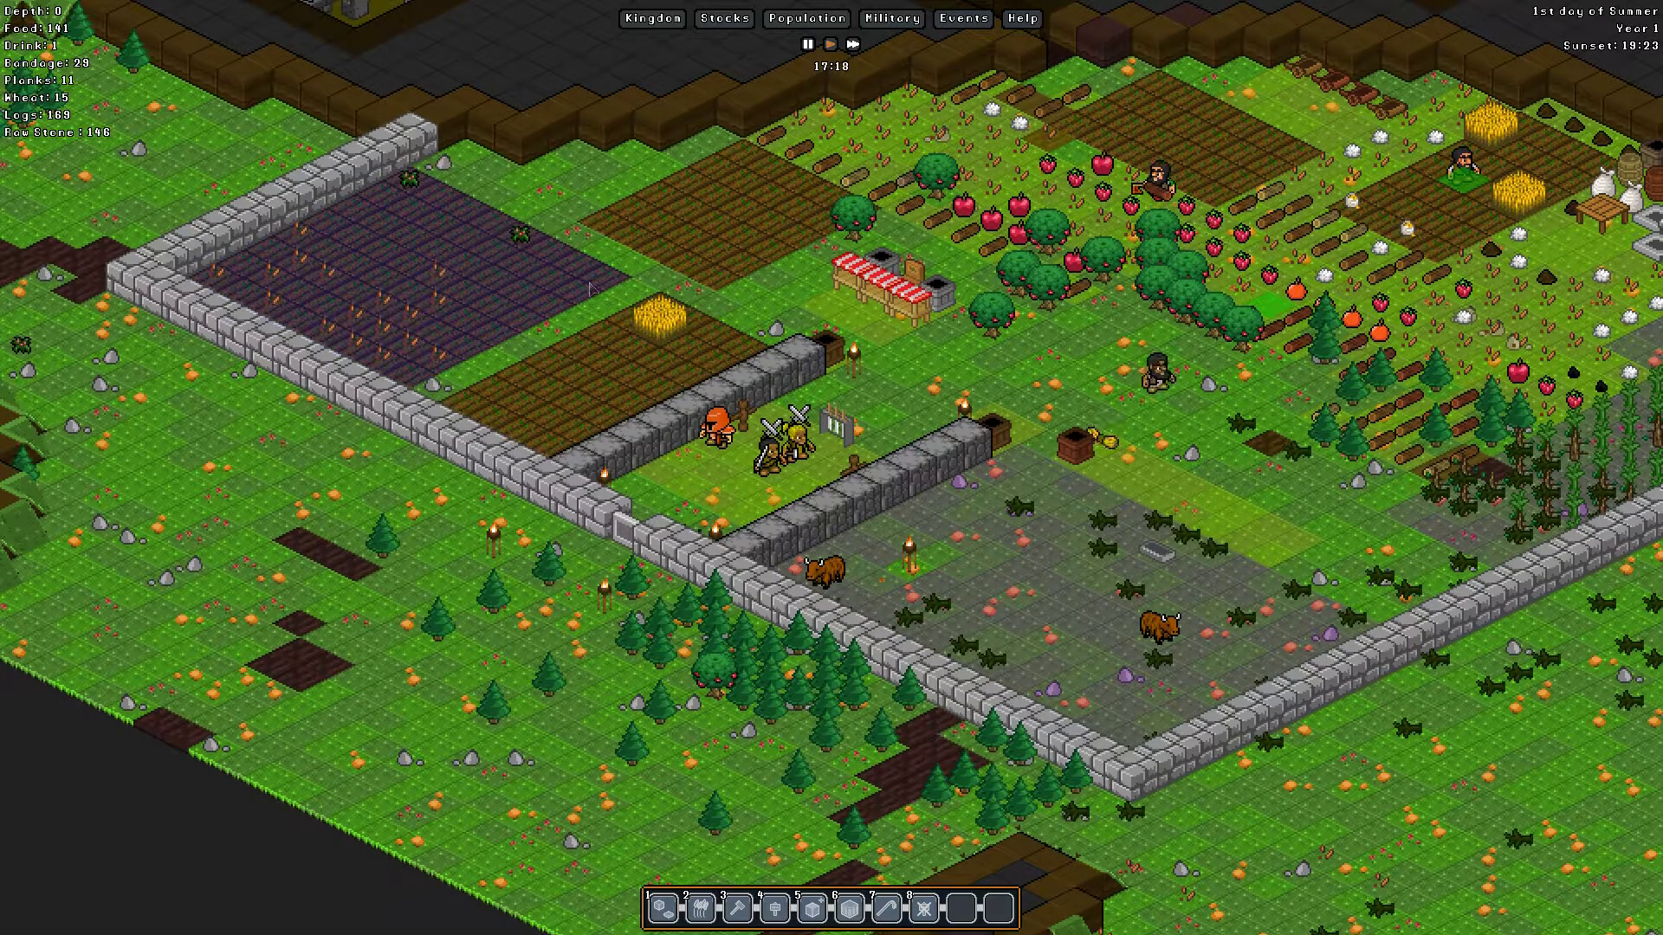
key(d)
key(w)
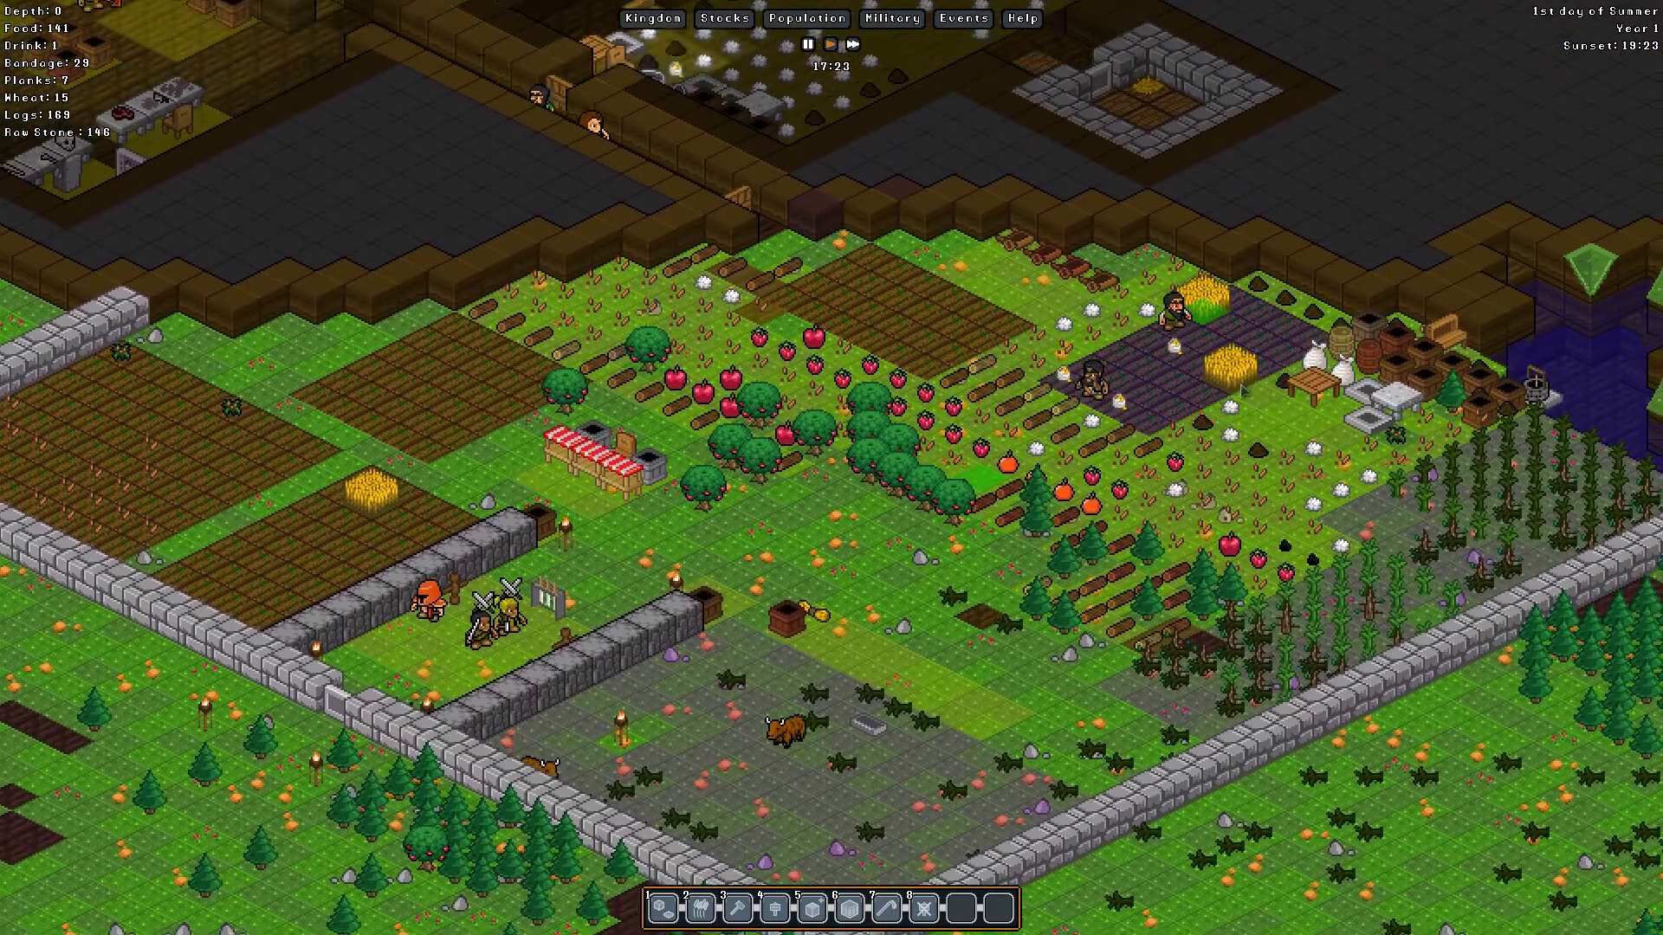
key(a)
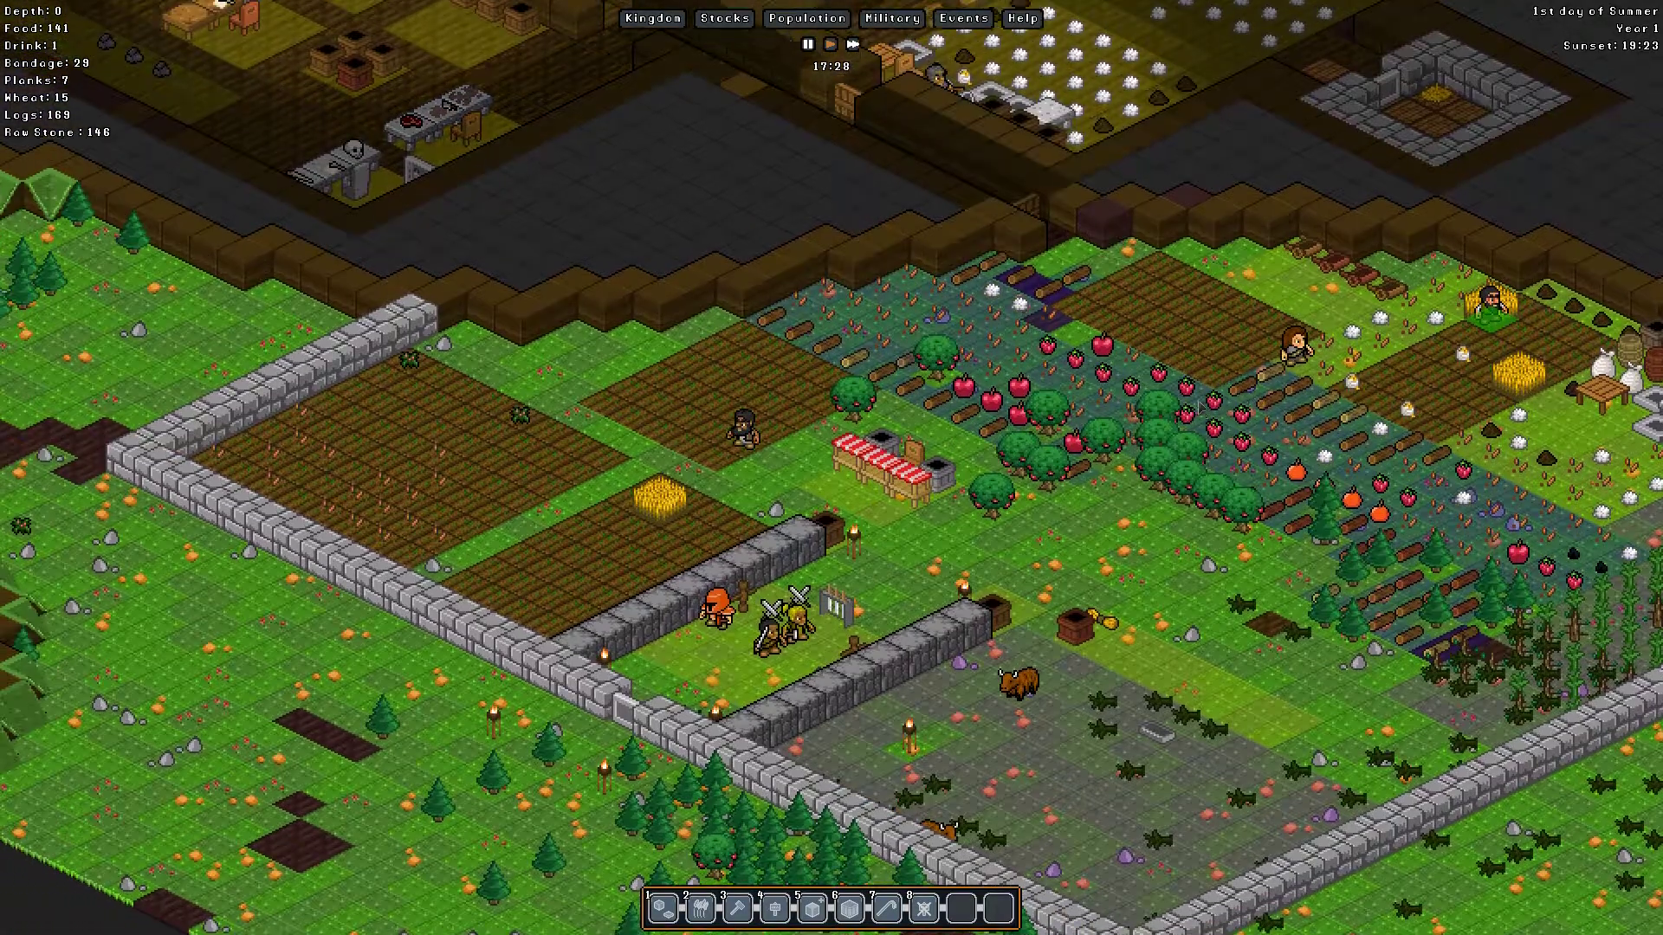
Step: Check the sleeping gnomes, farmland and pen, then bring up the Military overview
key(w)
key(a)
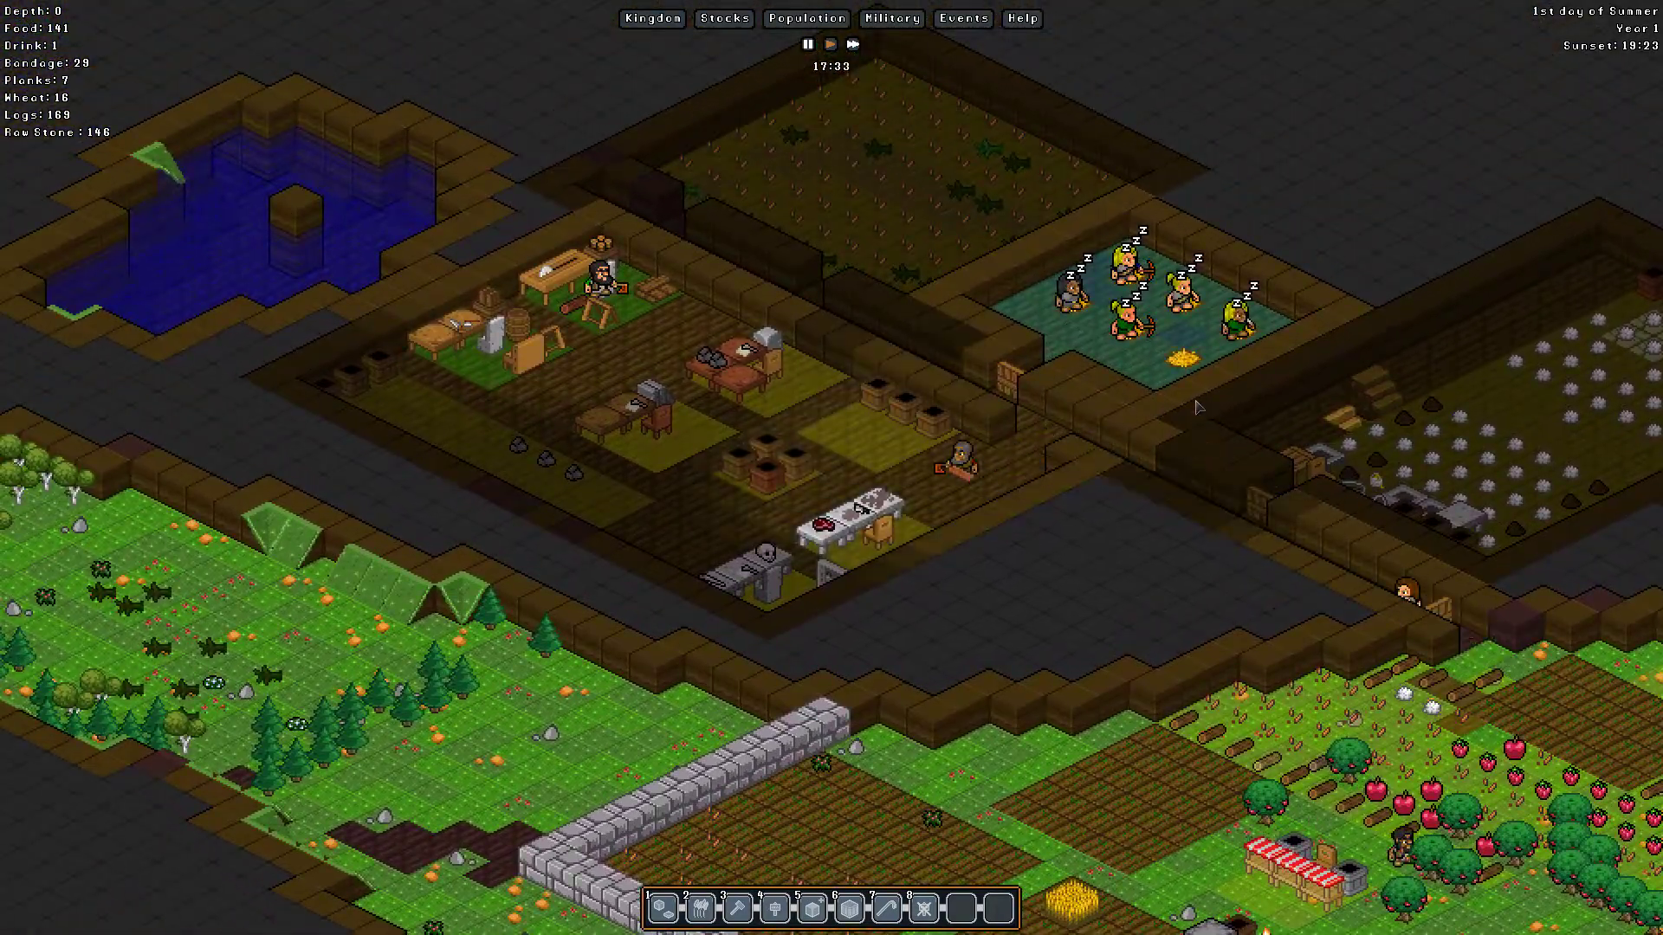
key(d)
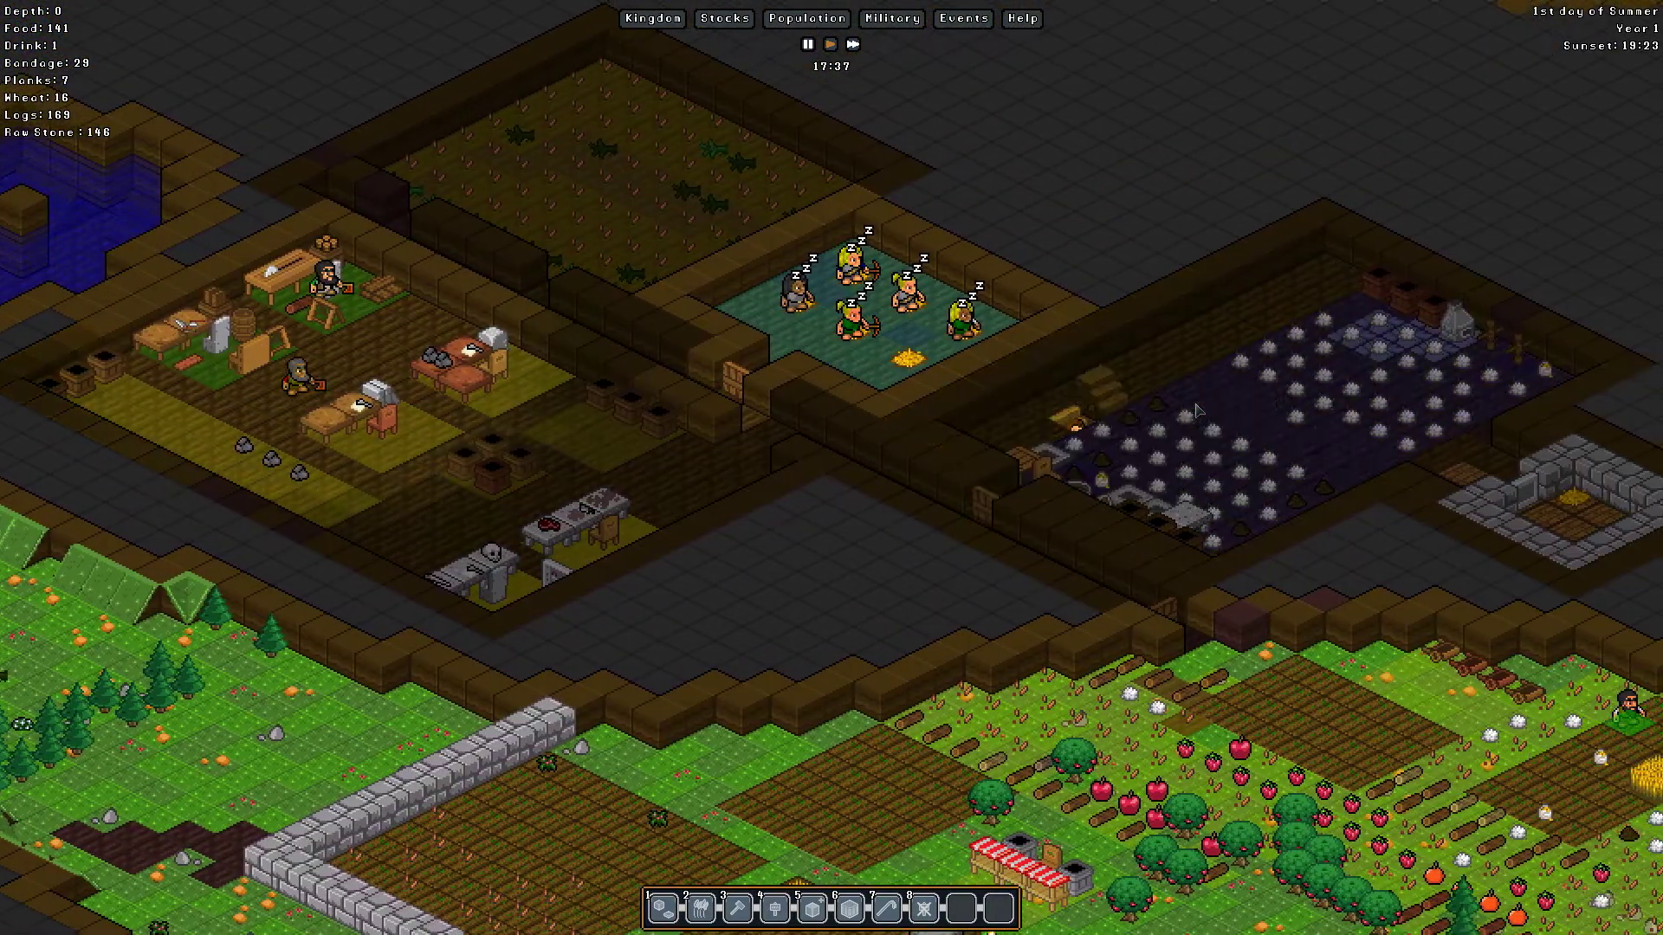
key(s)
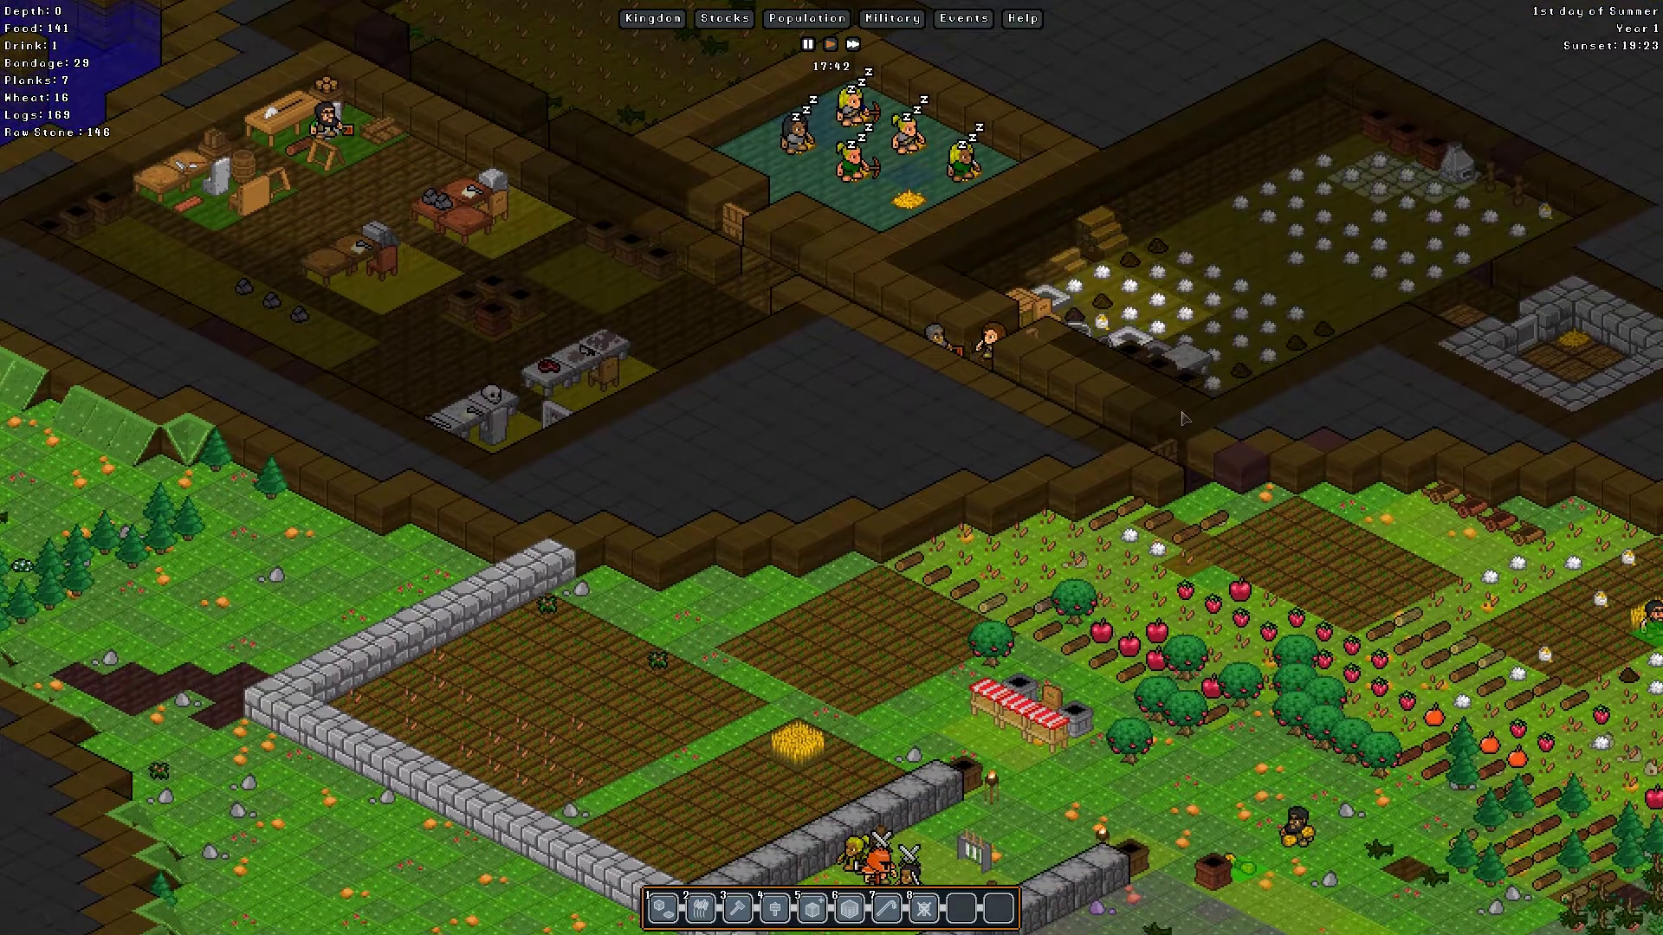
scroll(1182, 418, down, 1)
key(s)
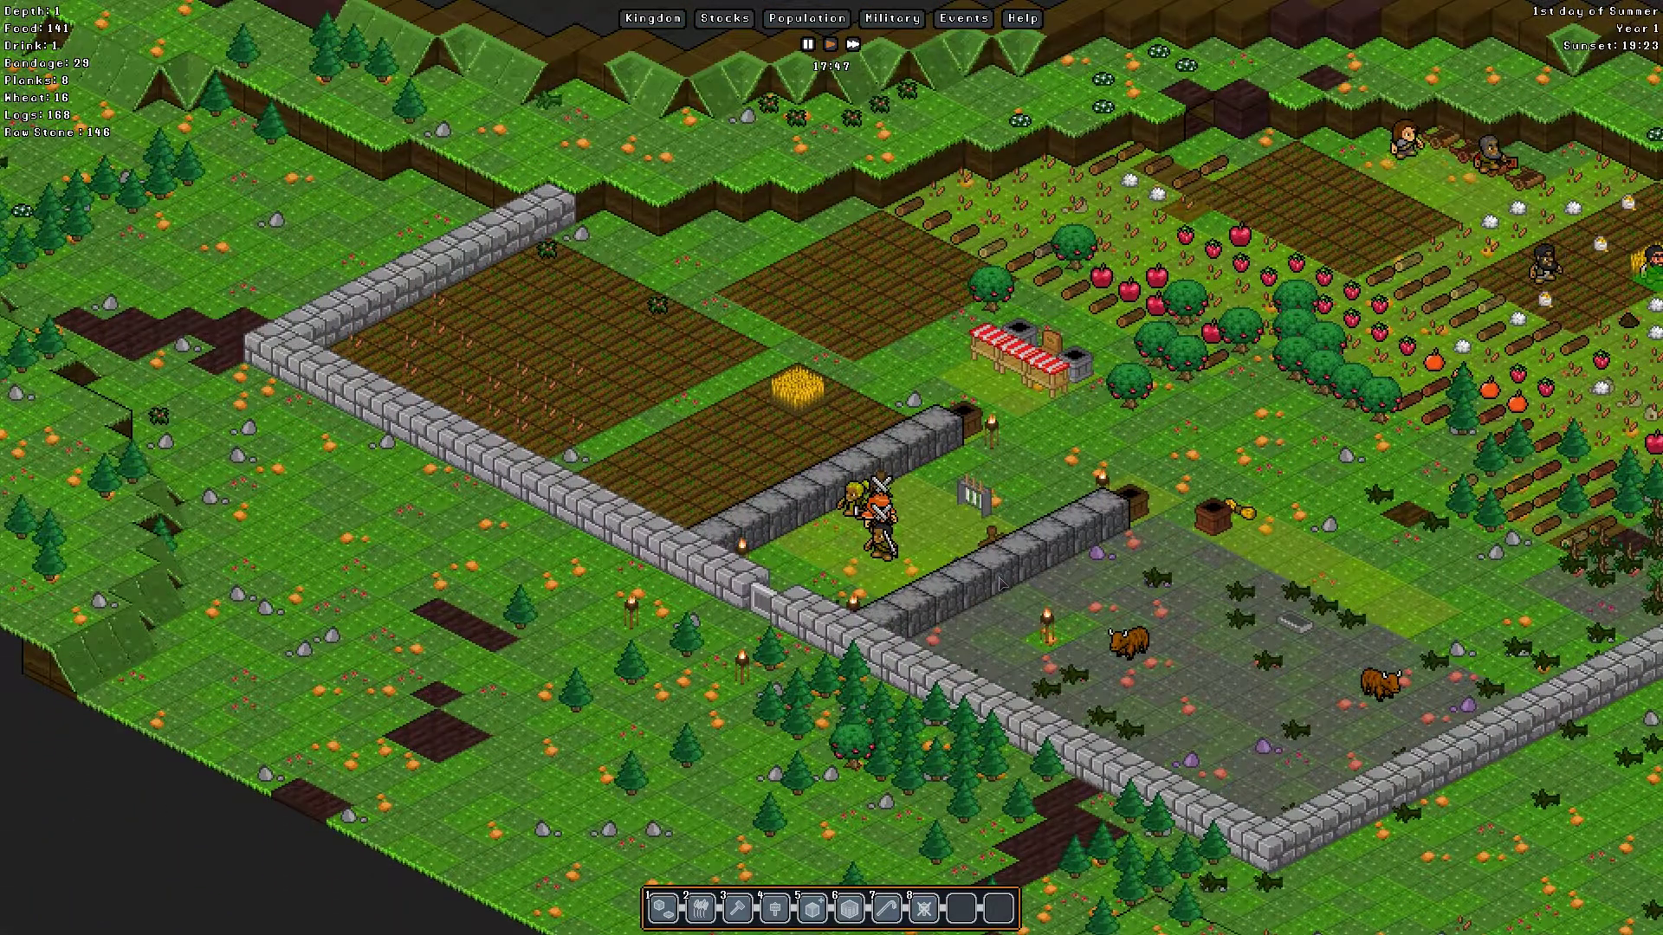
key(w)
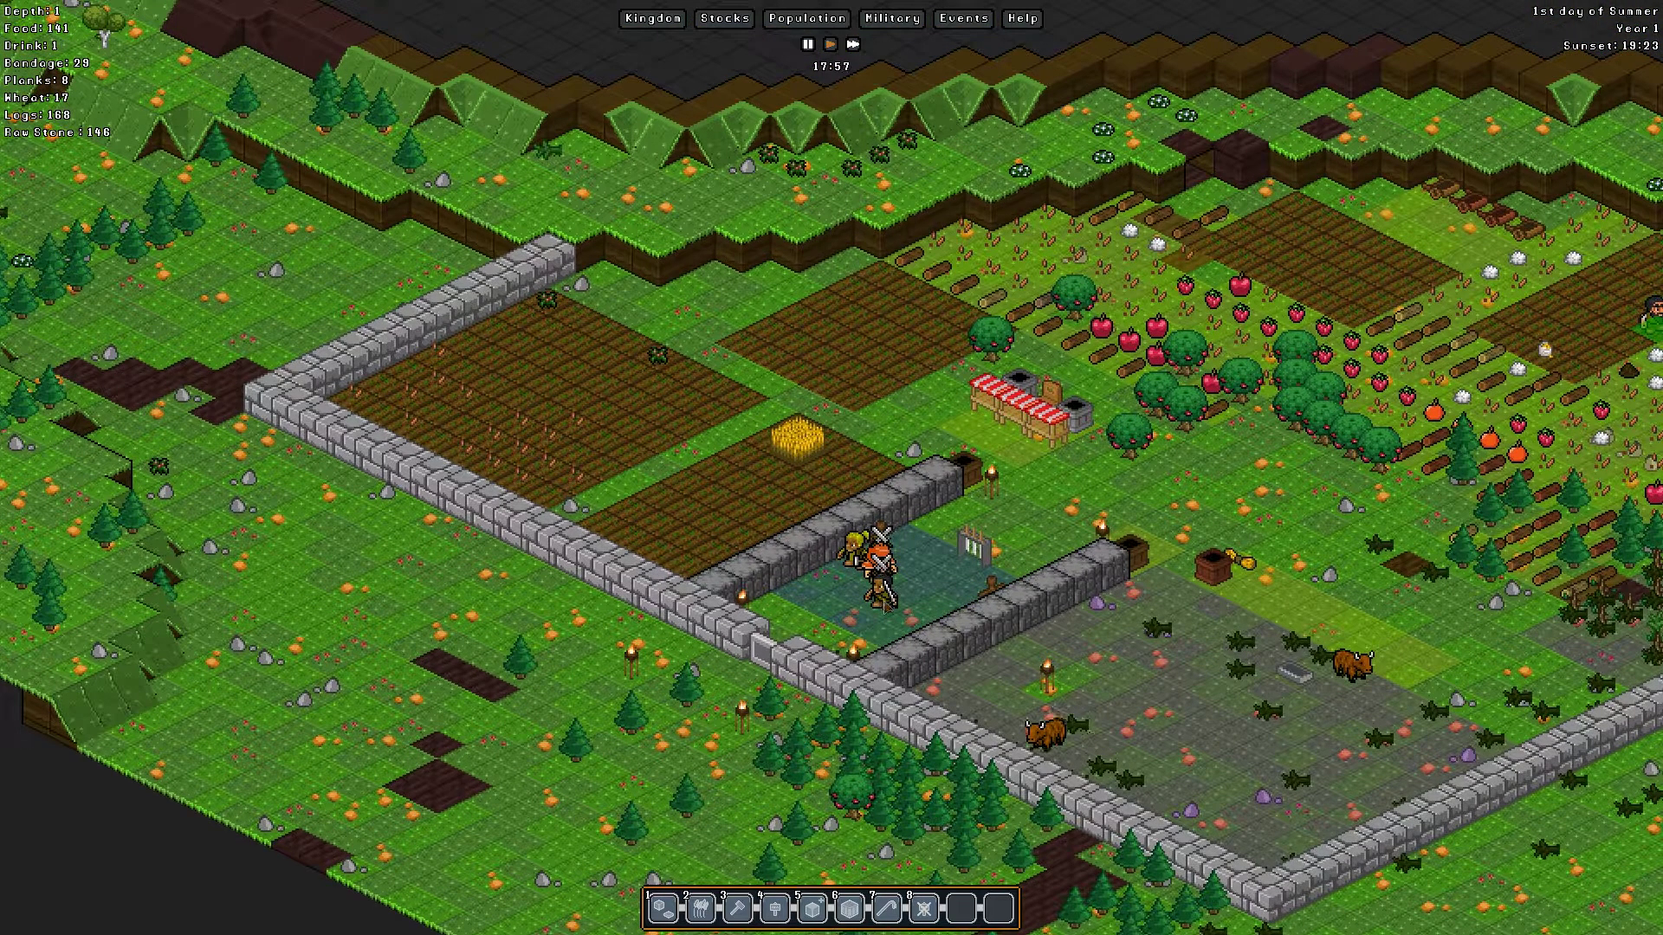
click(892, 18)
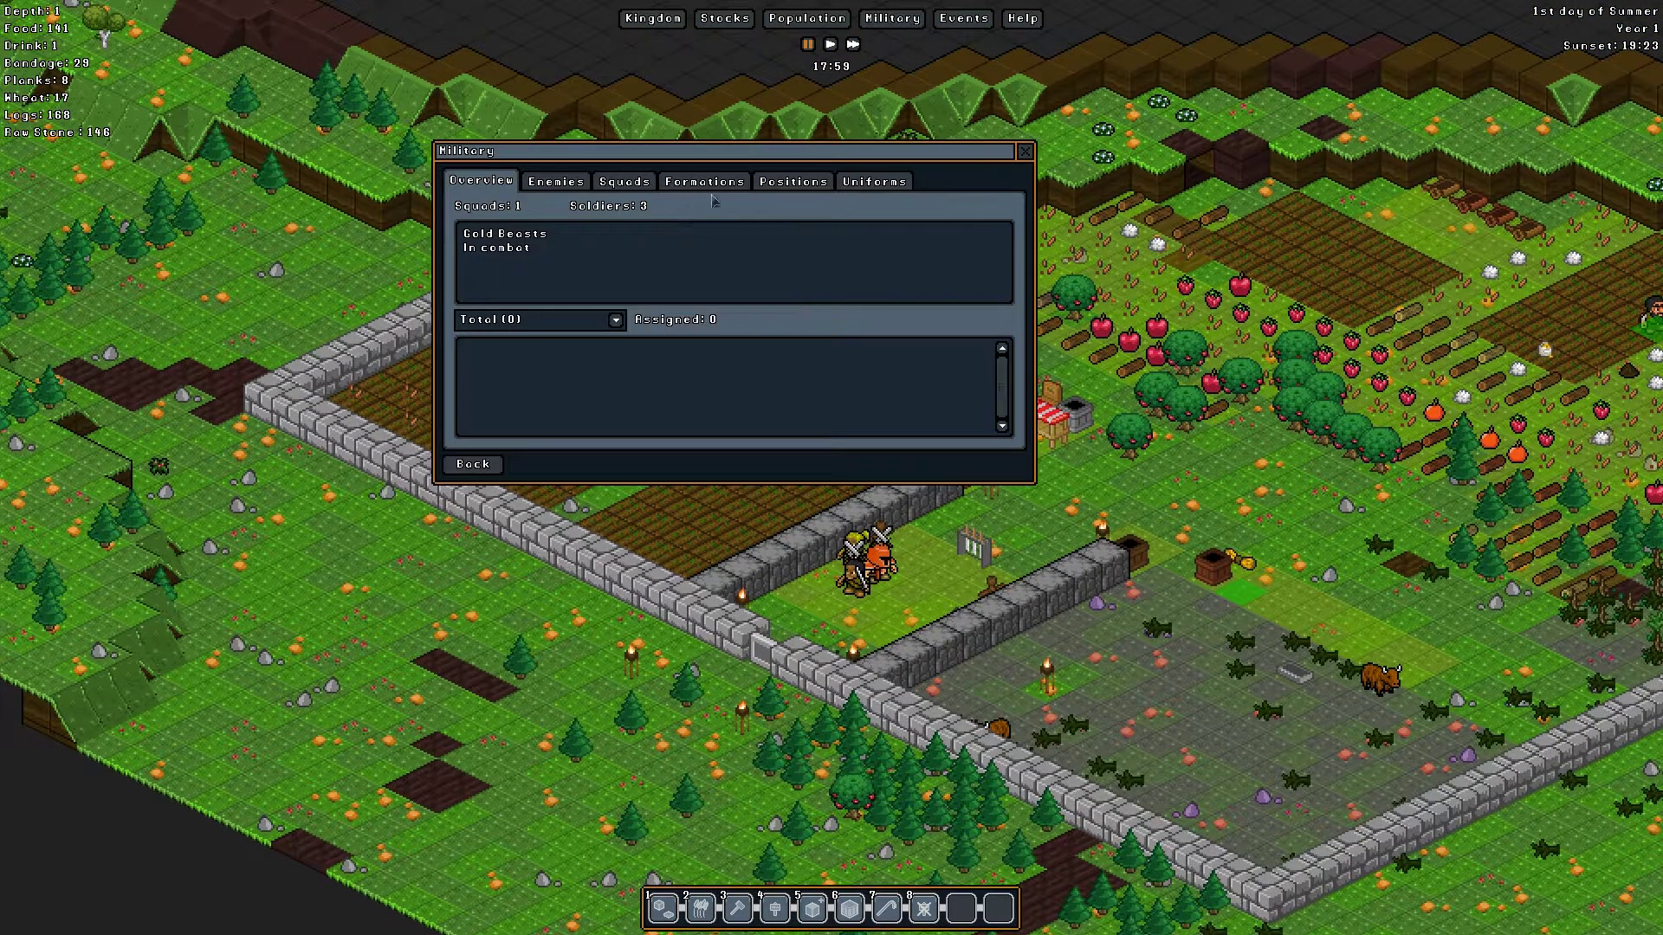
Step: Review the Gold Beasts squad and Platemail uniform, set Basic Soldier's uniform to Any
click(859, 182)
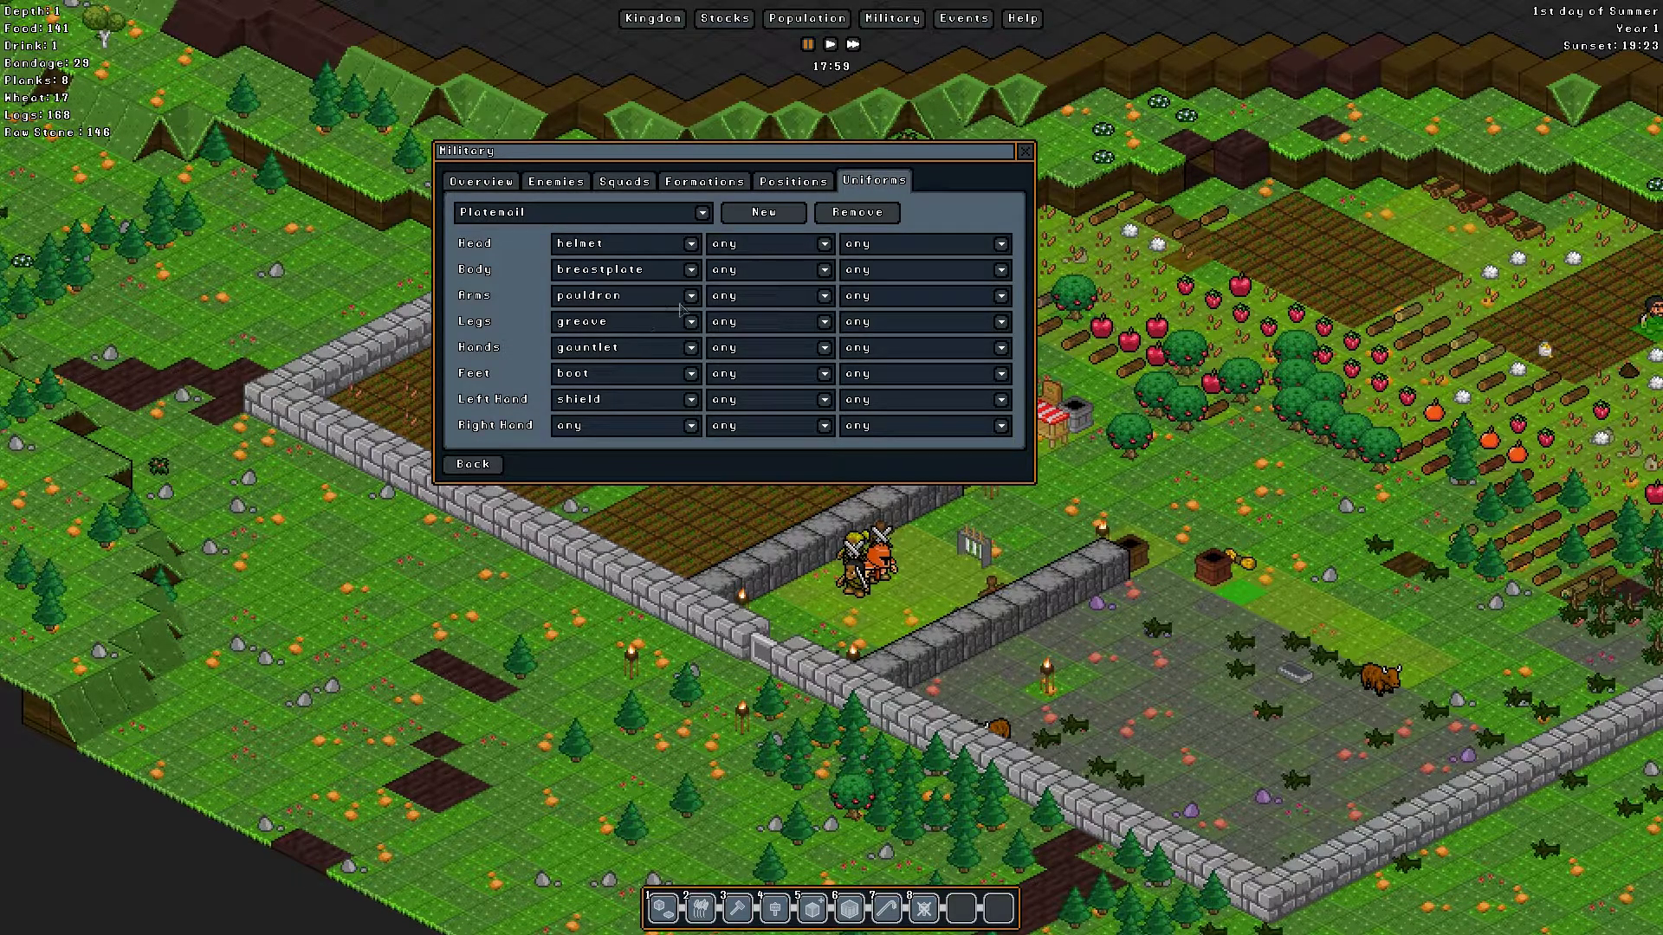
click(792, 188)
click(601, 186)
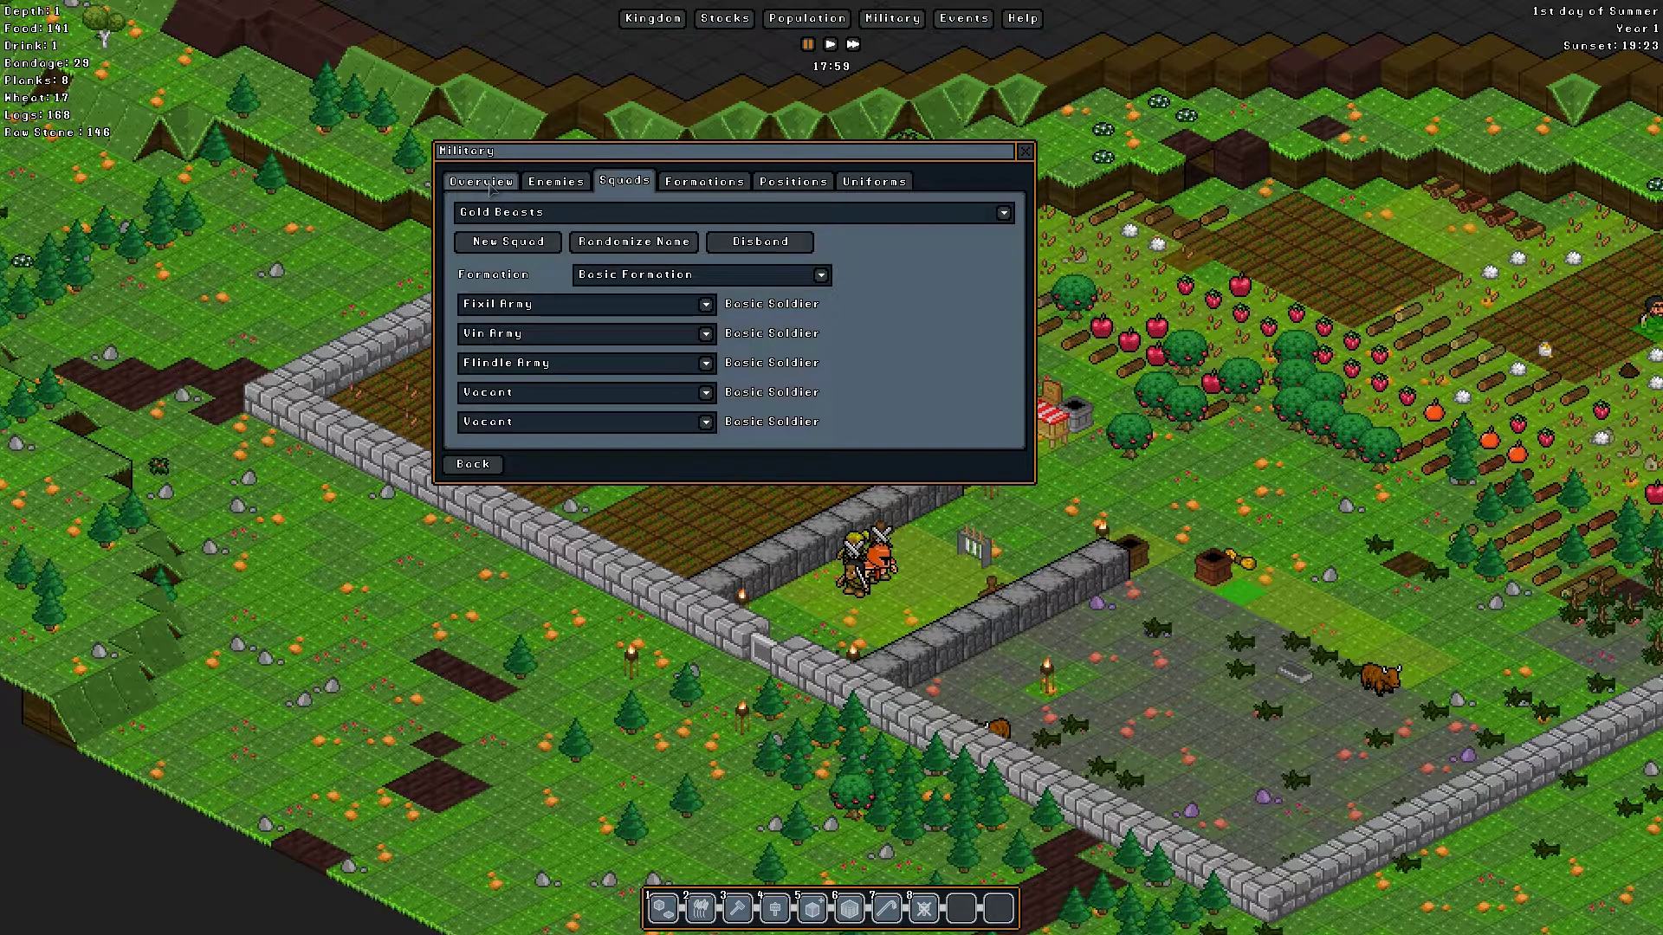
click(875, 182)
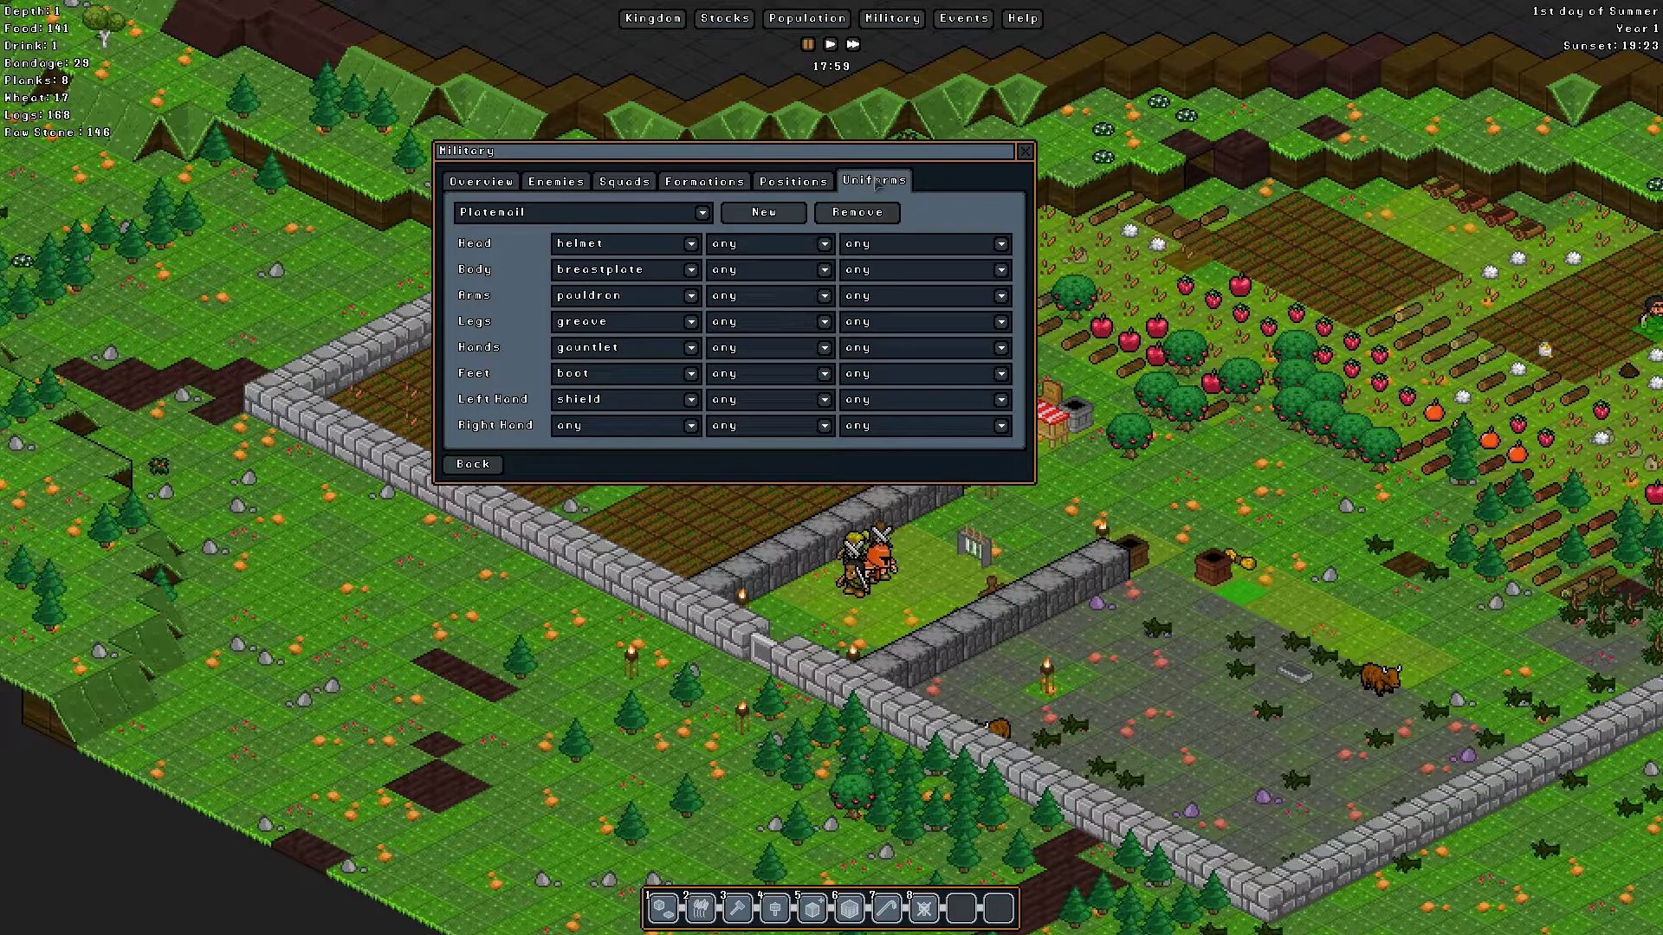
click(776, 191)
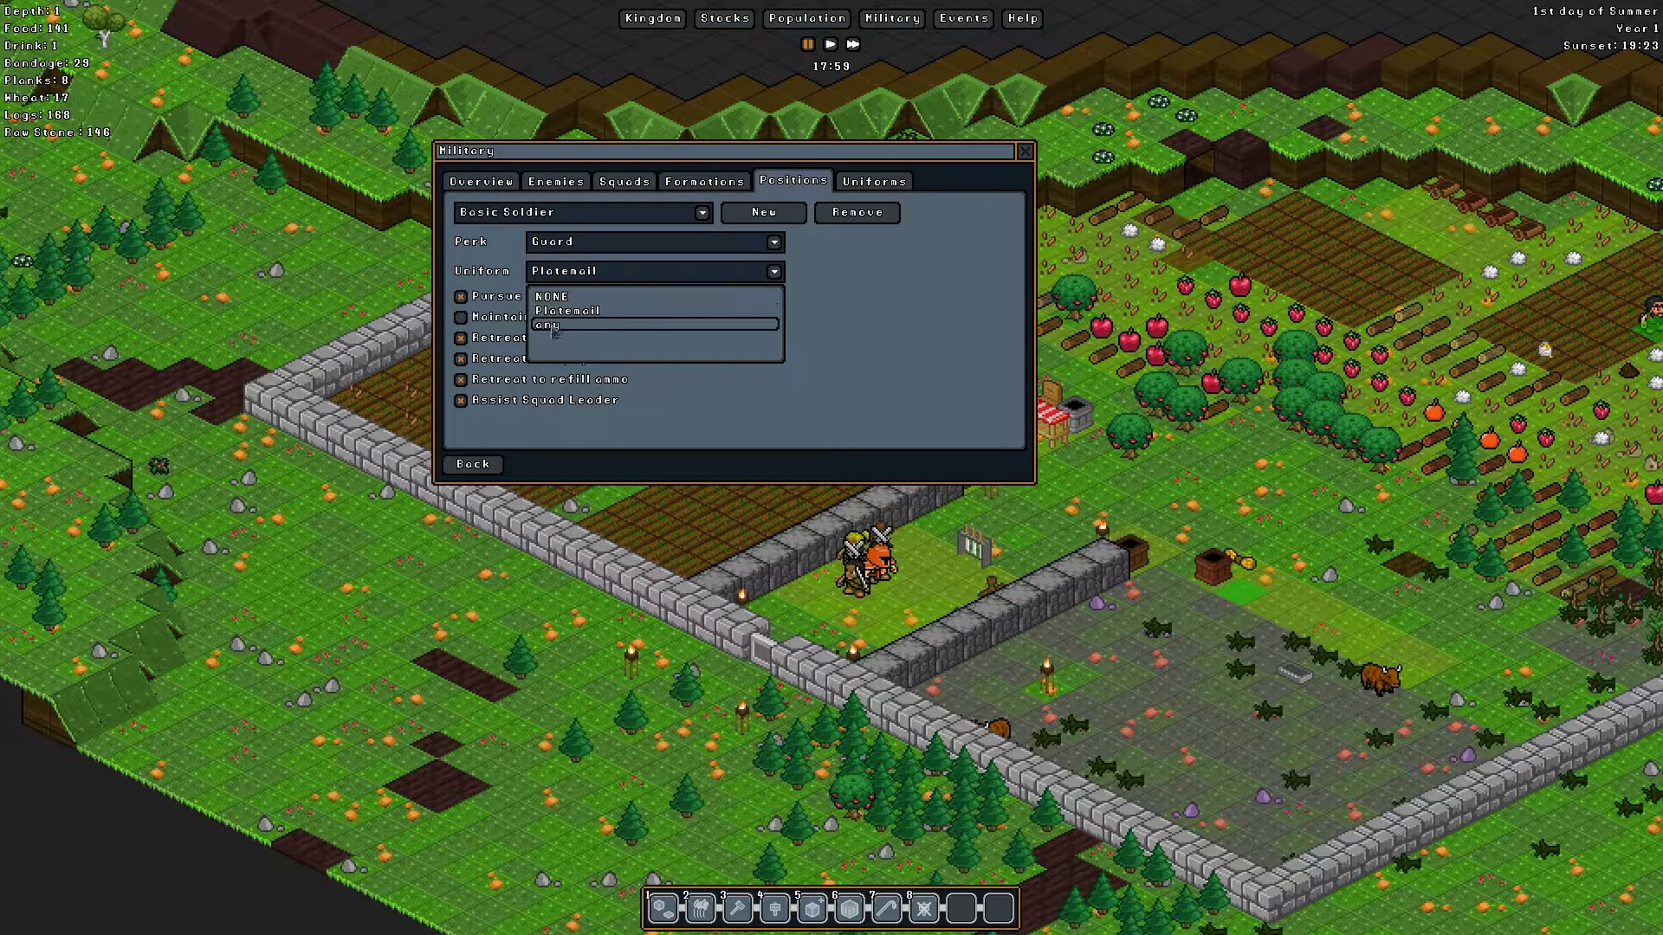
click(1024, 155)
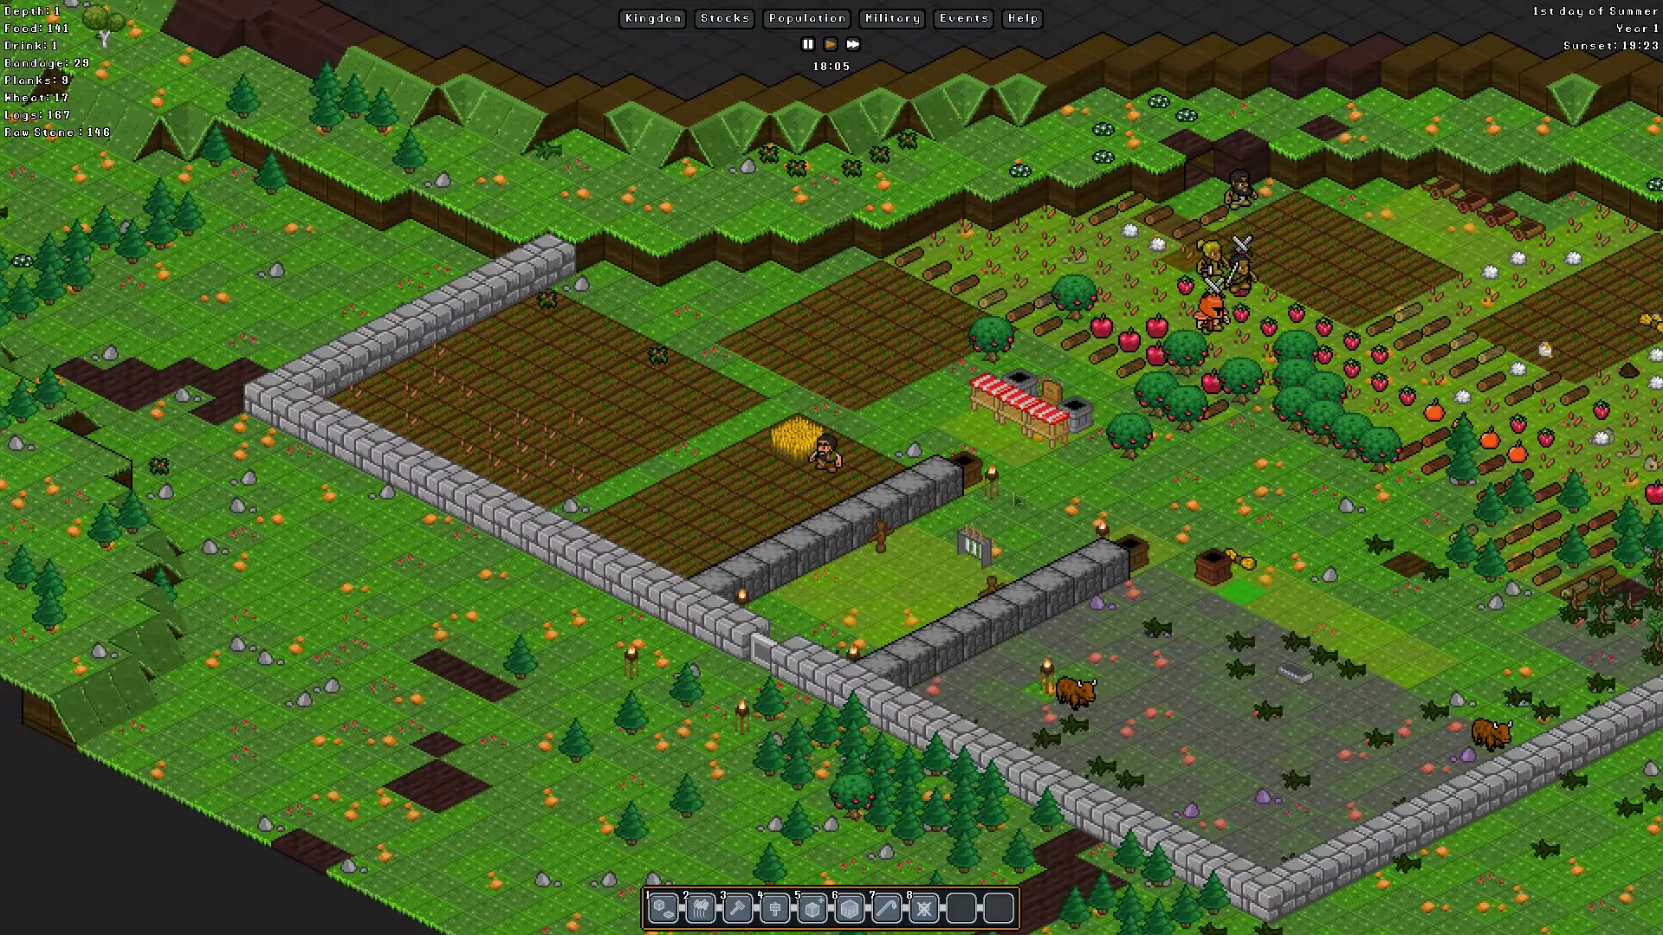
scroll(1014, 499, down, 1)
scroll(945, 491, down, 1)
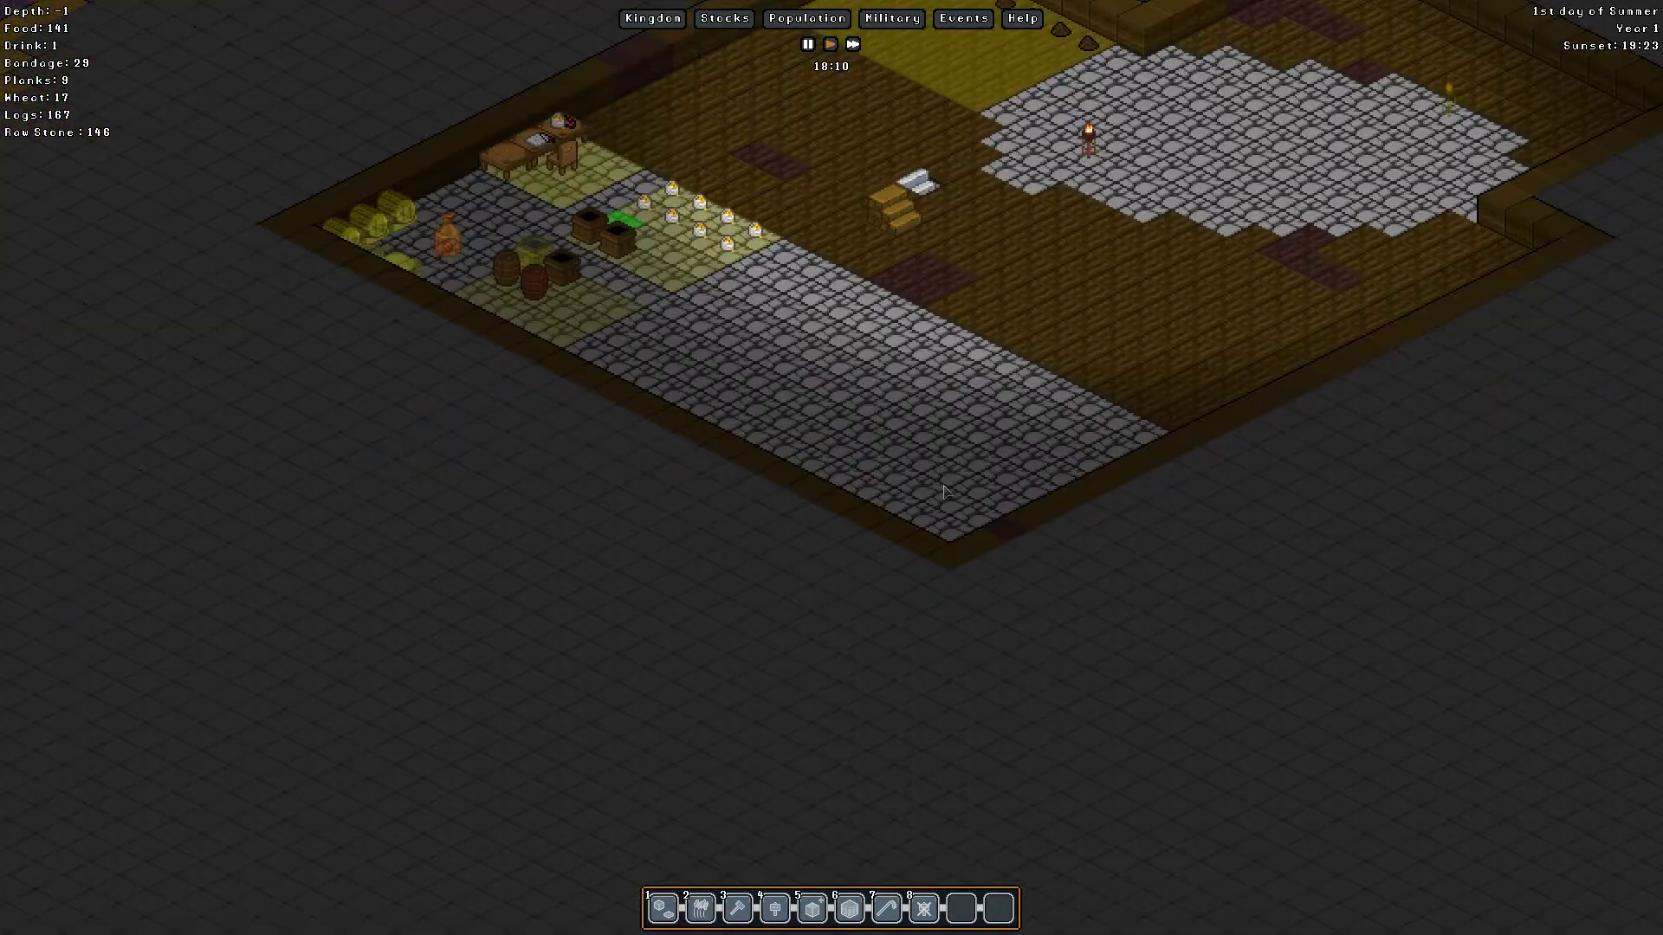
scroll(945, 492, up, 1)
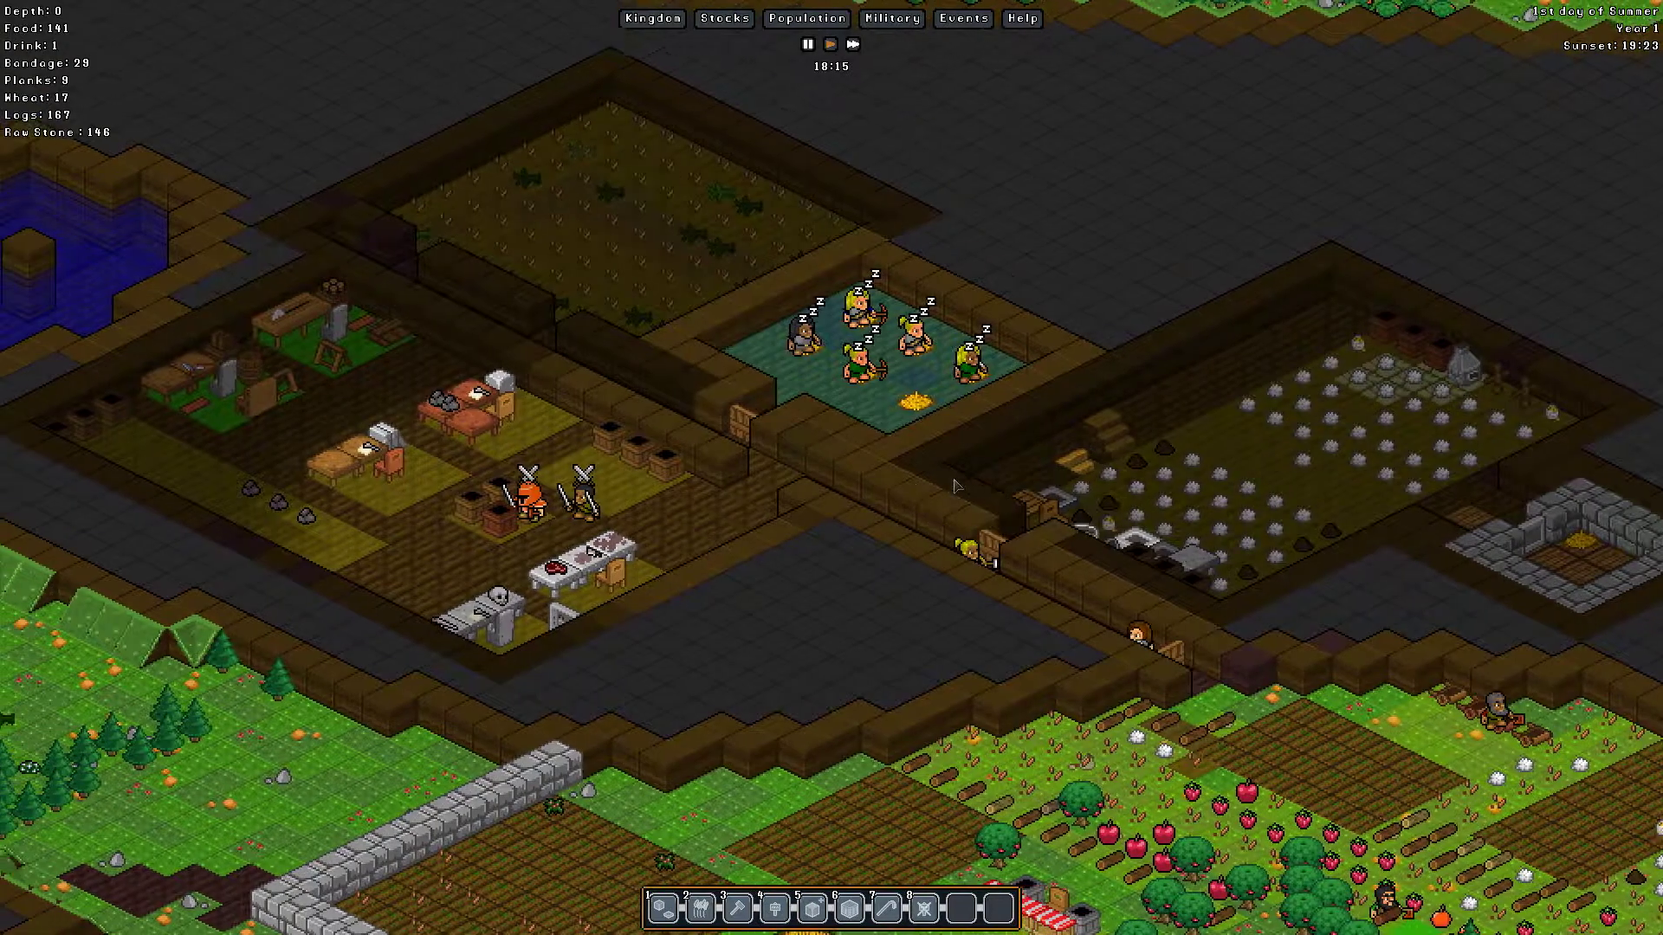
key(Left)
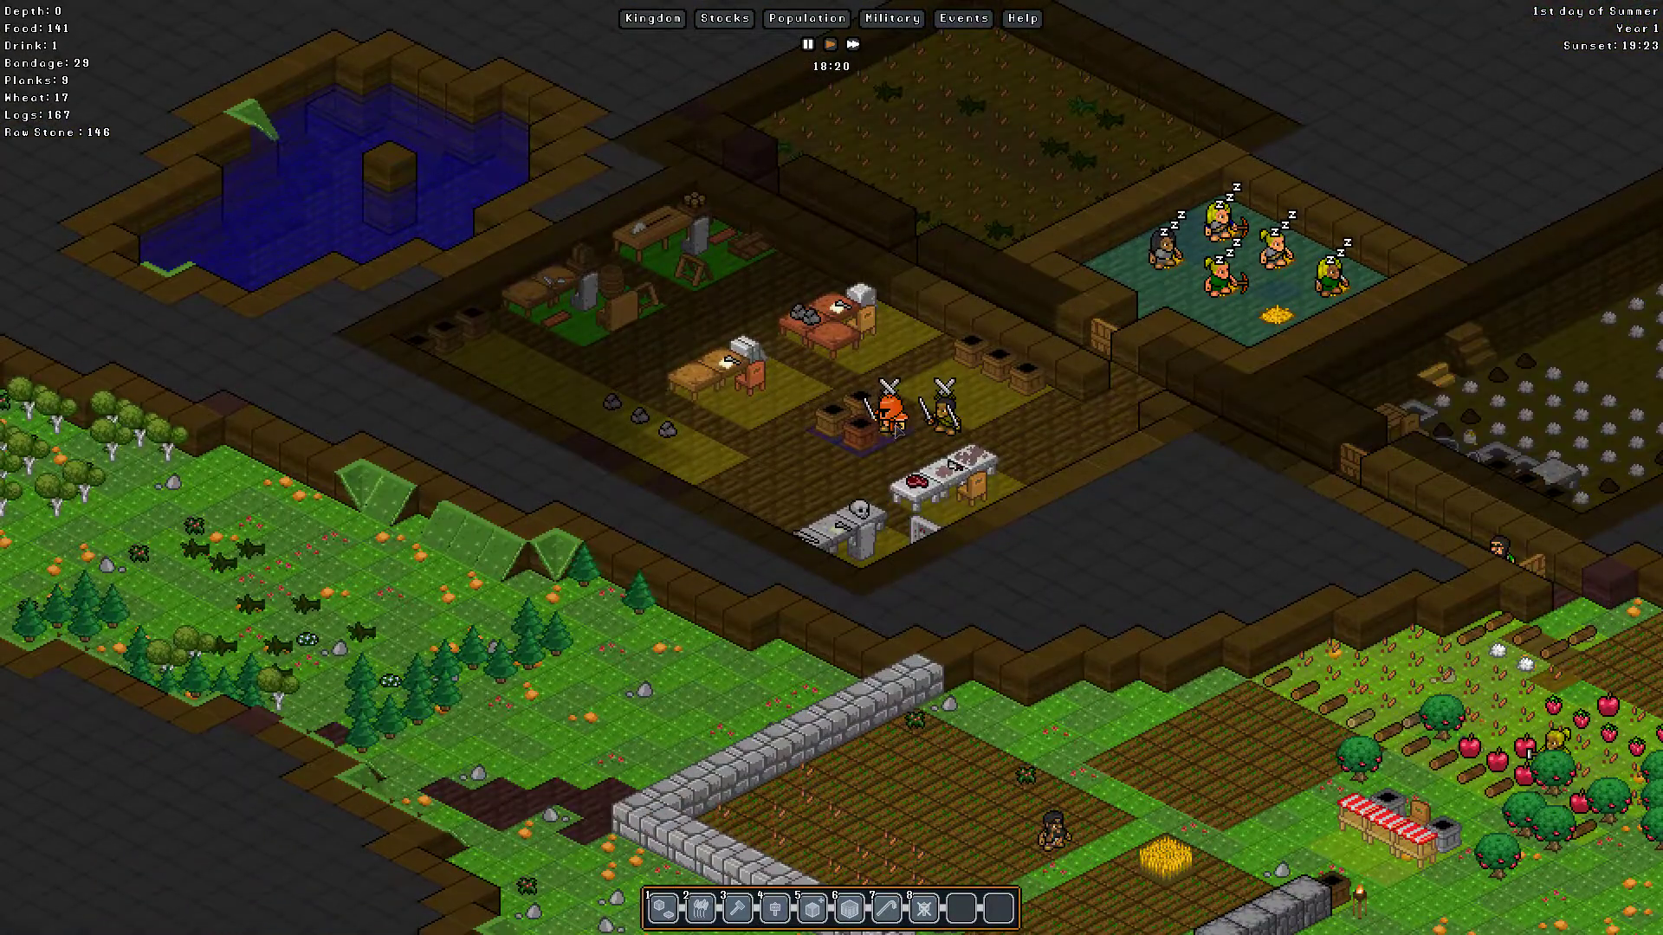
key(Down)
key(Right)
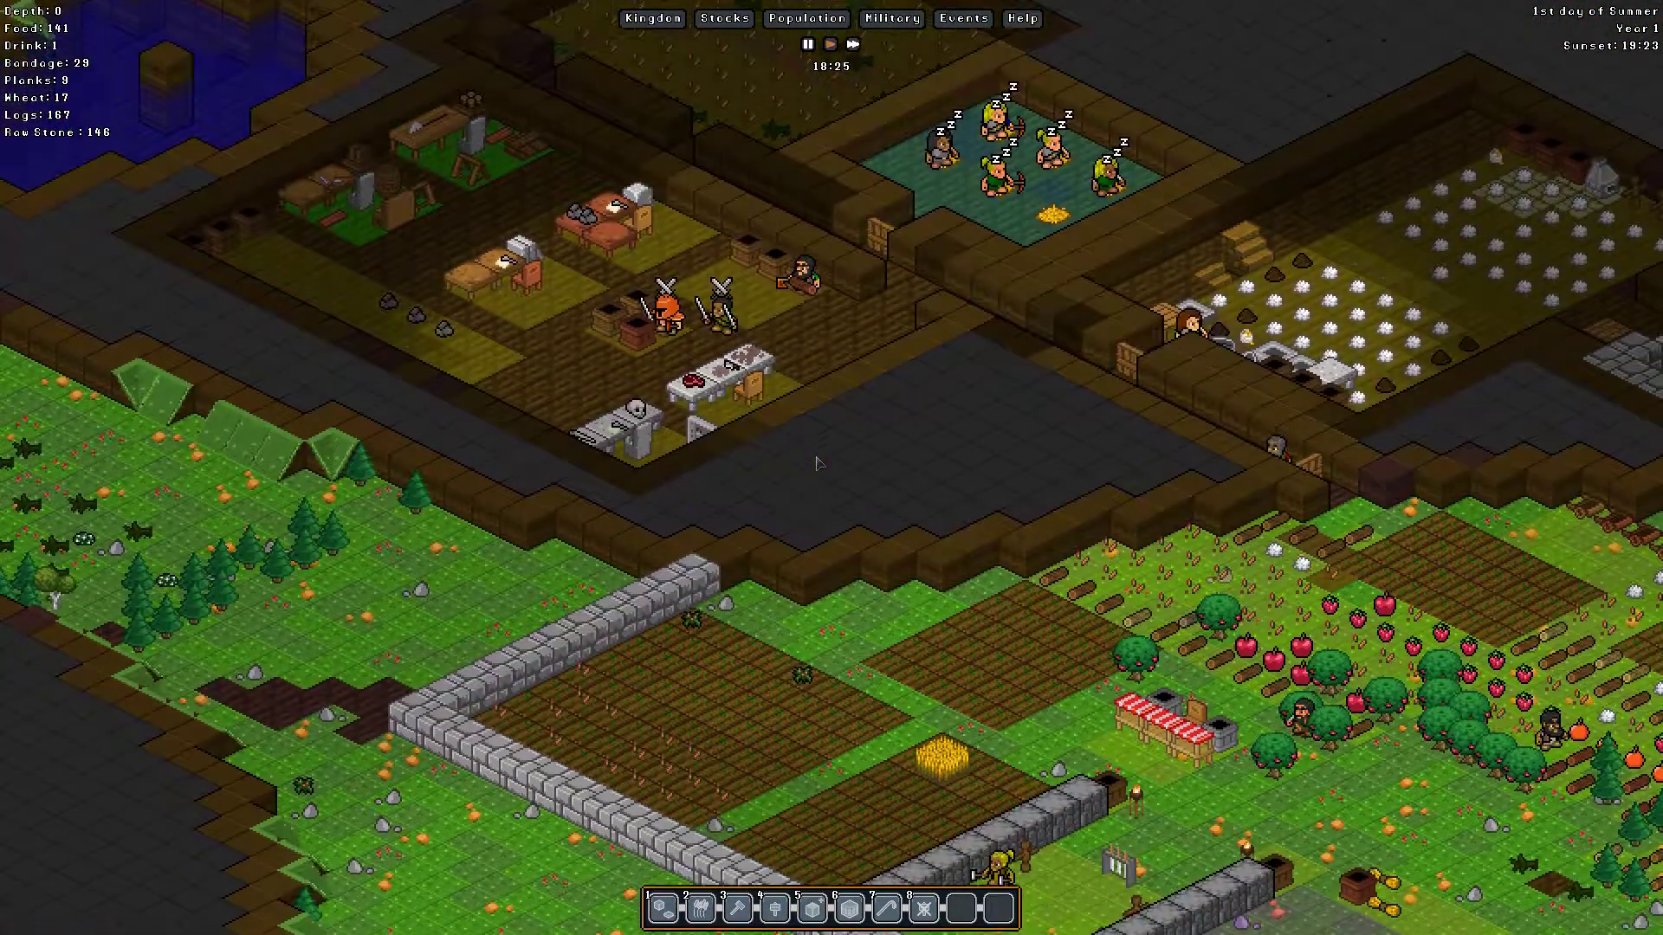
key(Down)
key(Right)
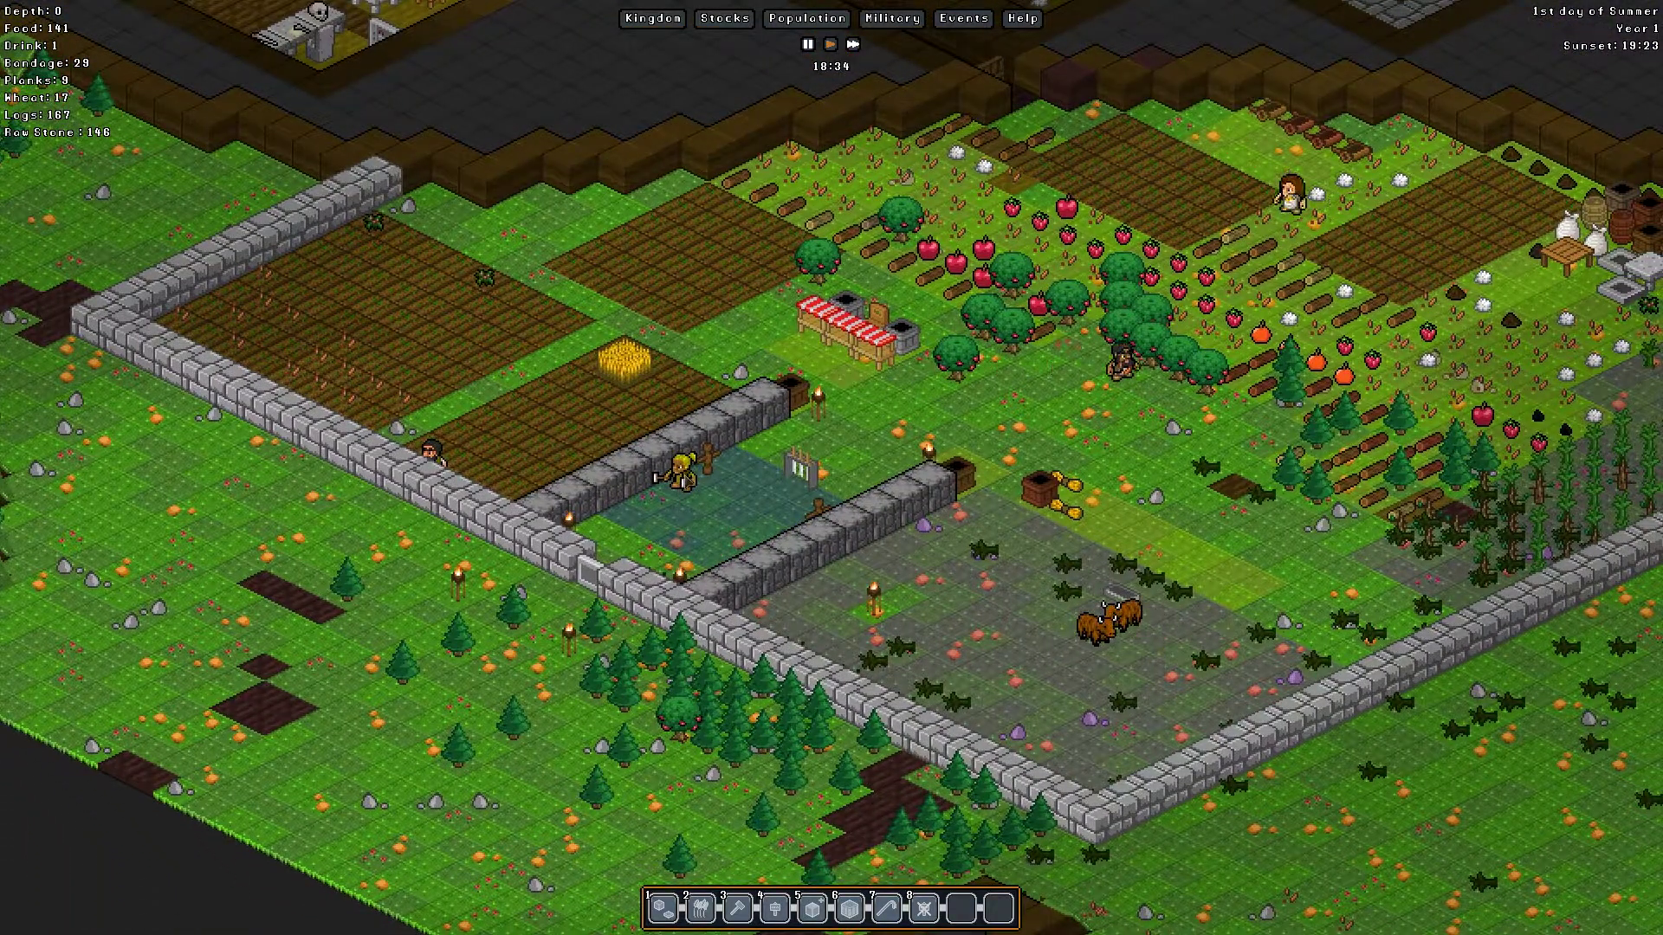
click(747, 498)
click(1479, 347)
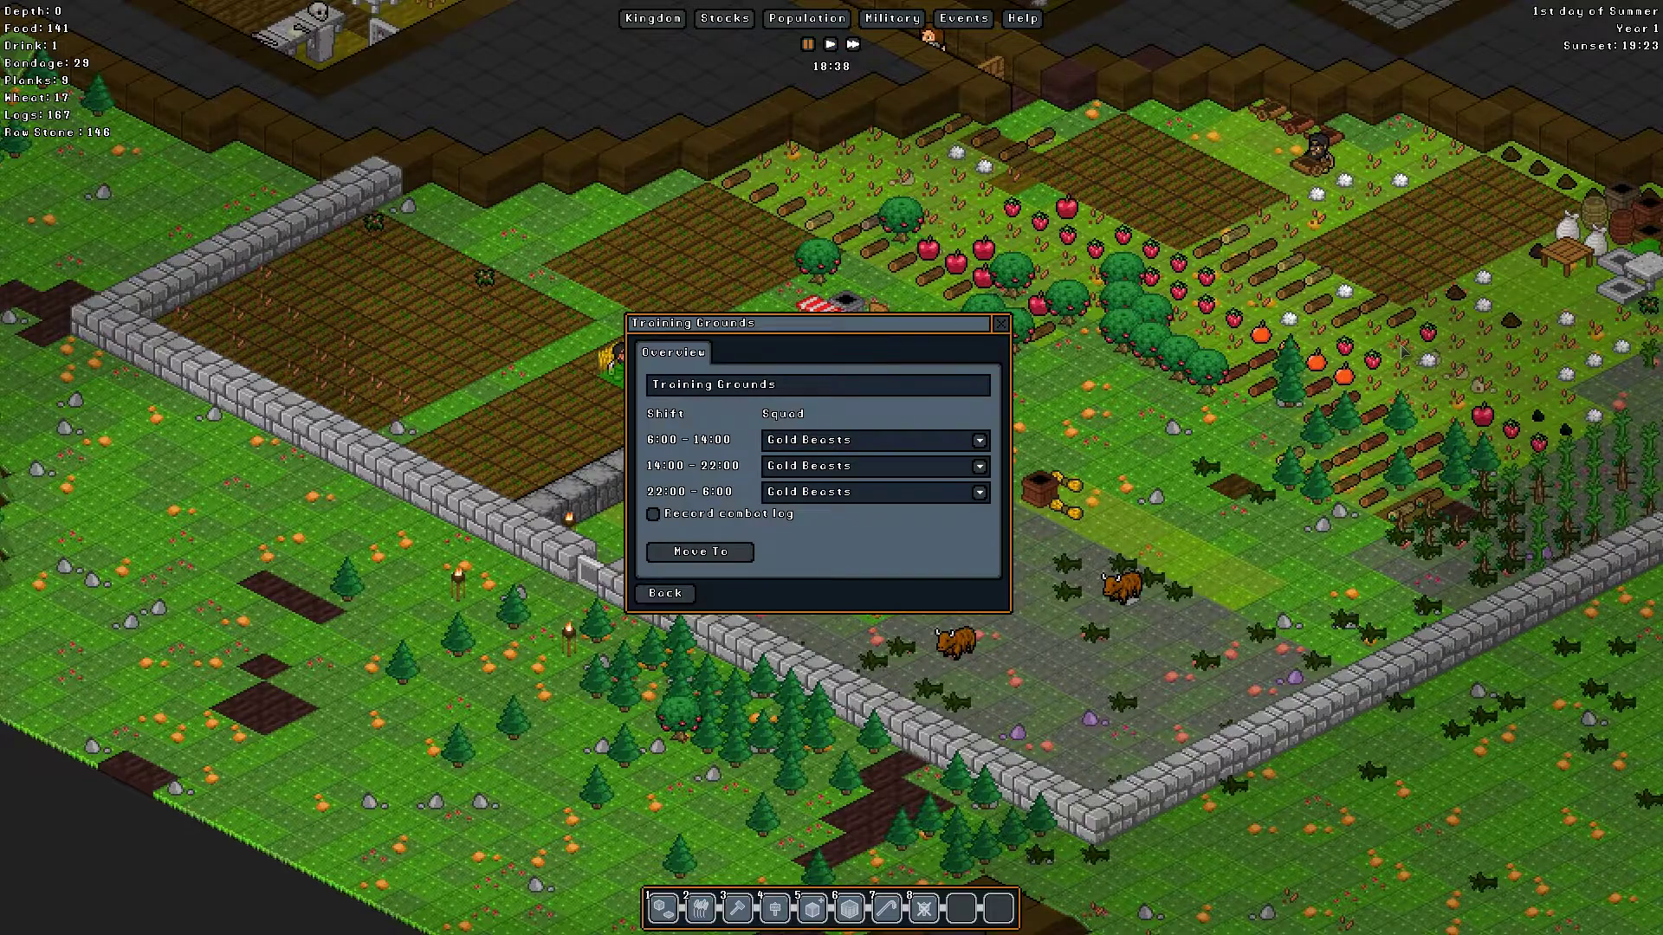
click(1009, 327)
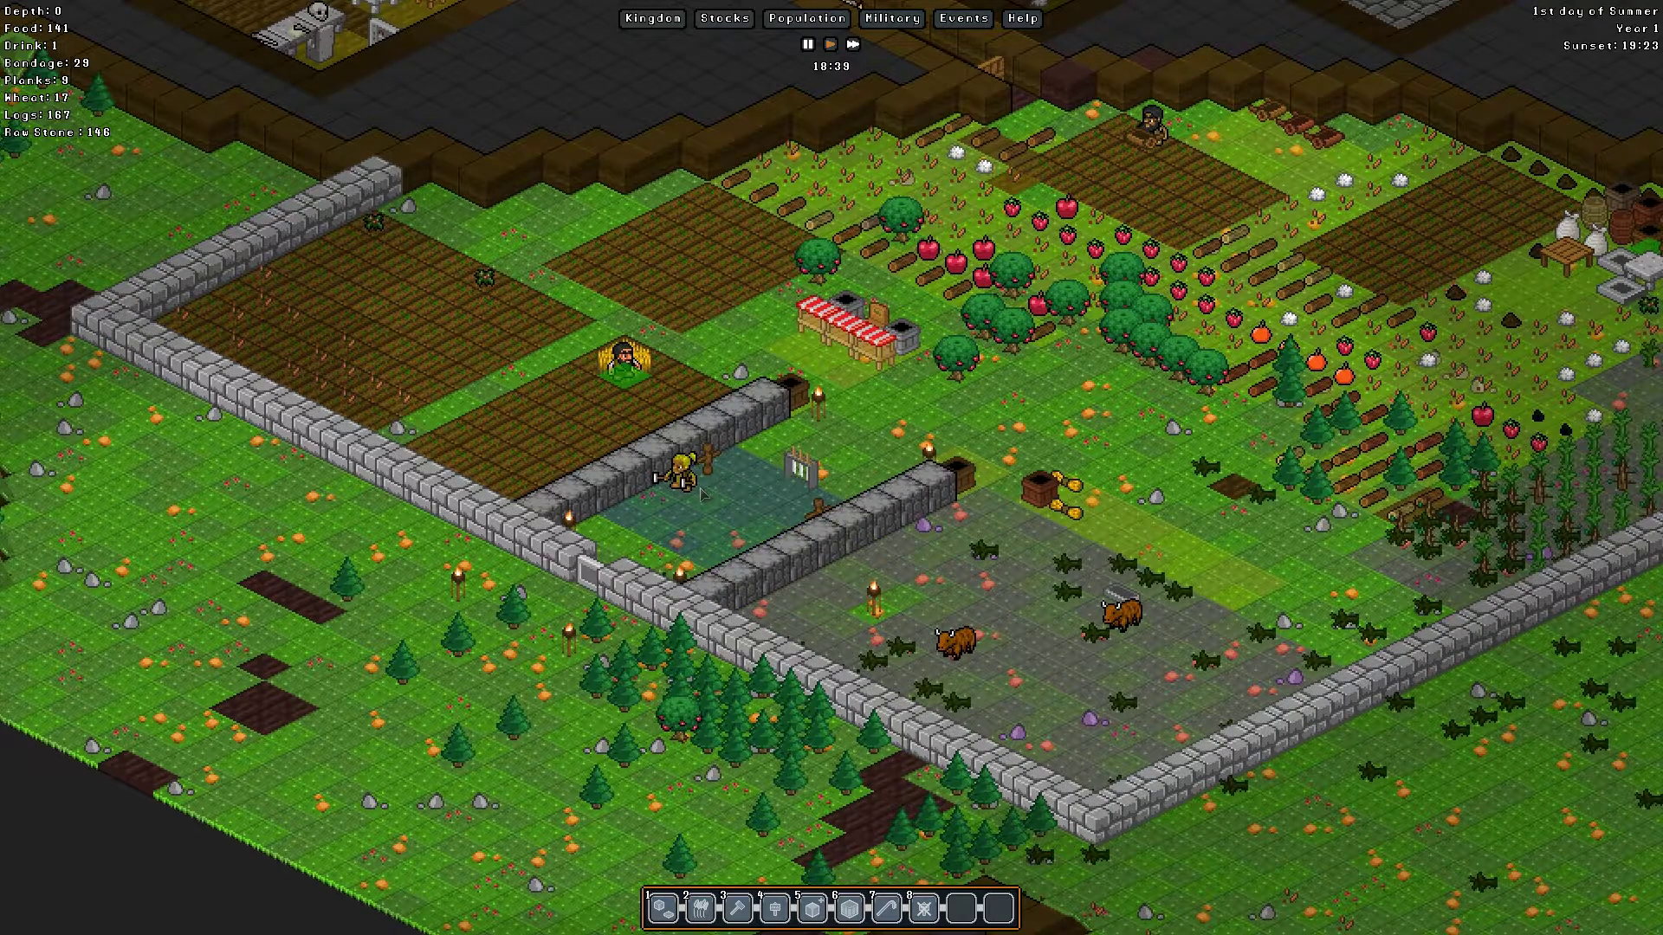
click(683, 491)
click(1478, 369)
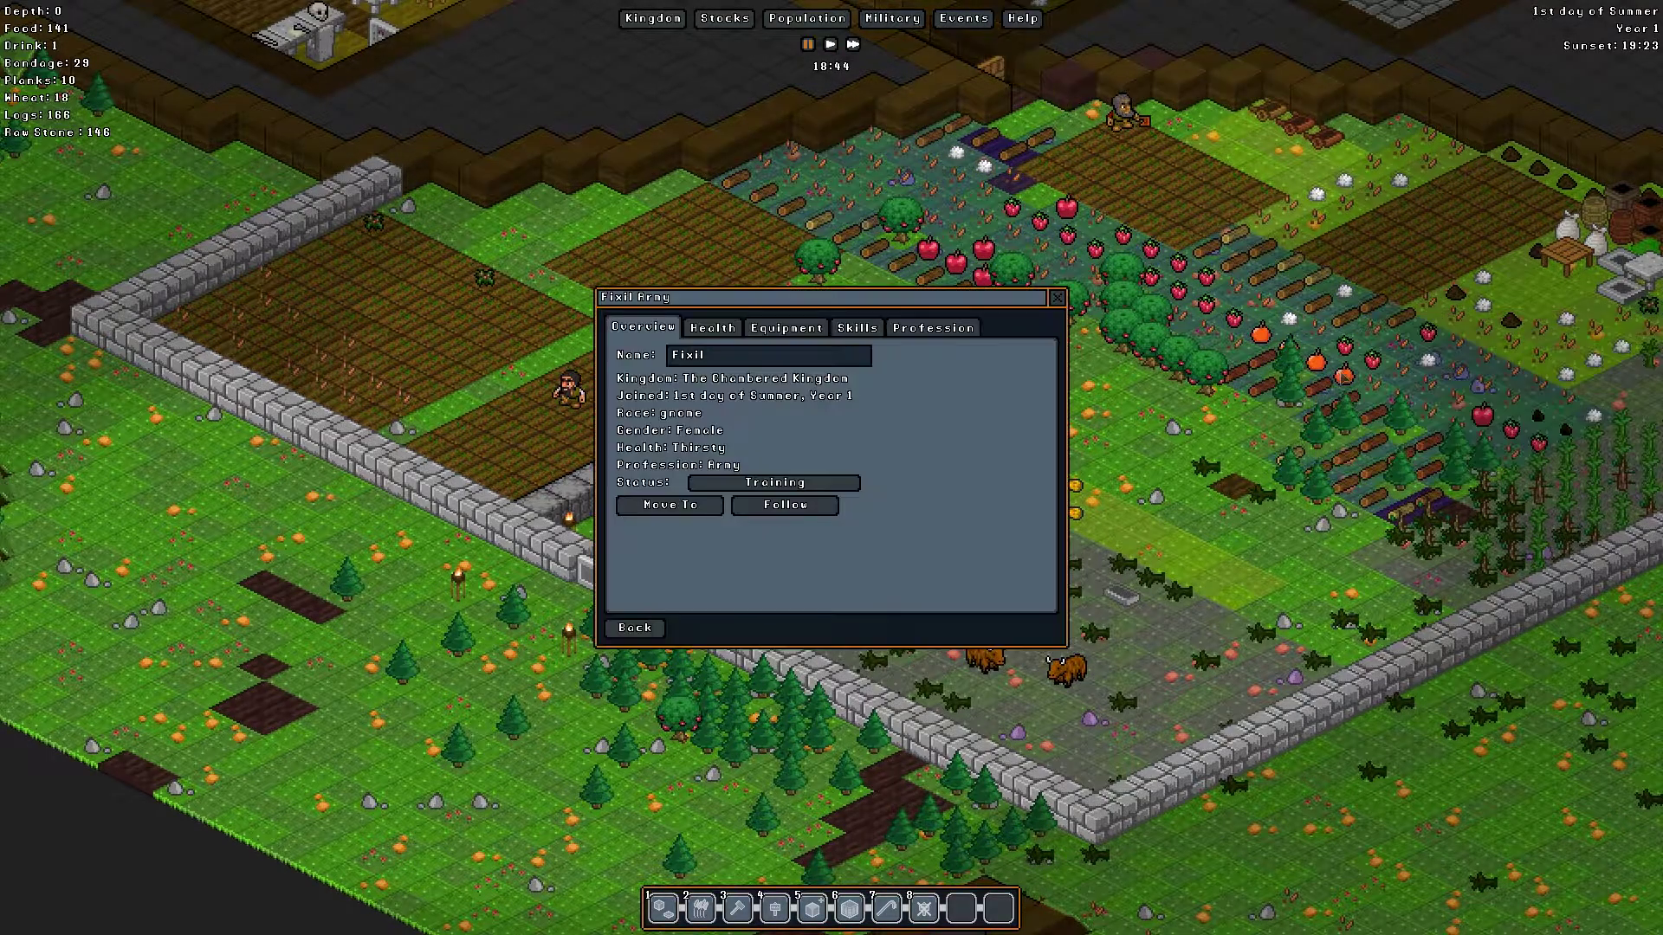
click(818, 330)
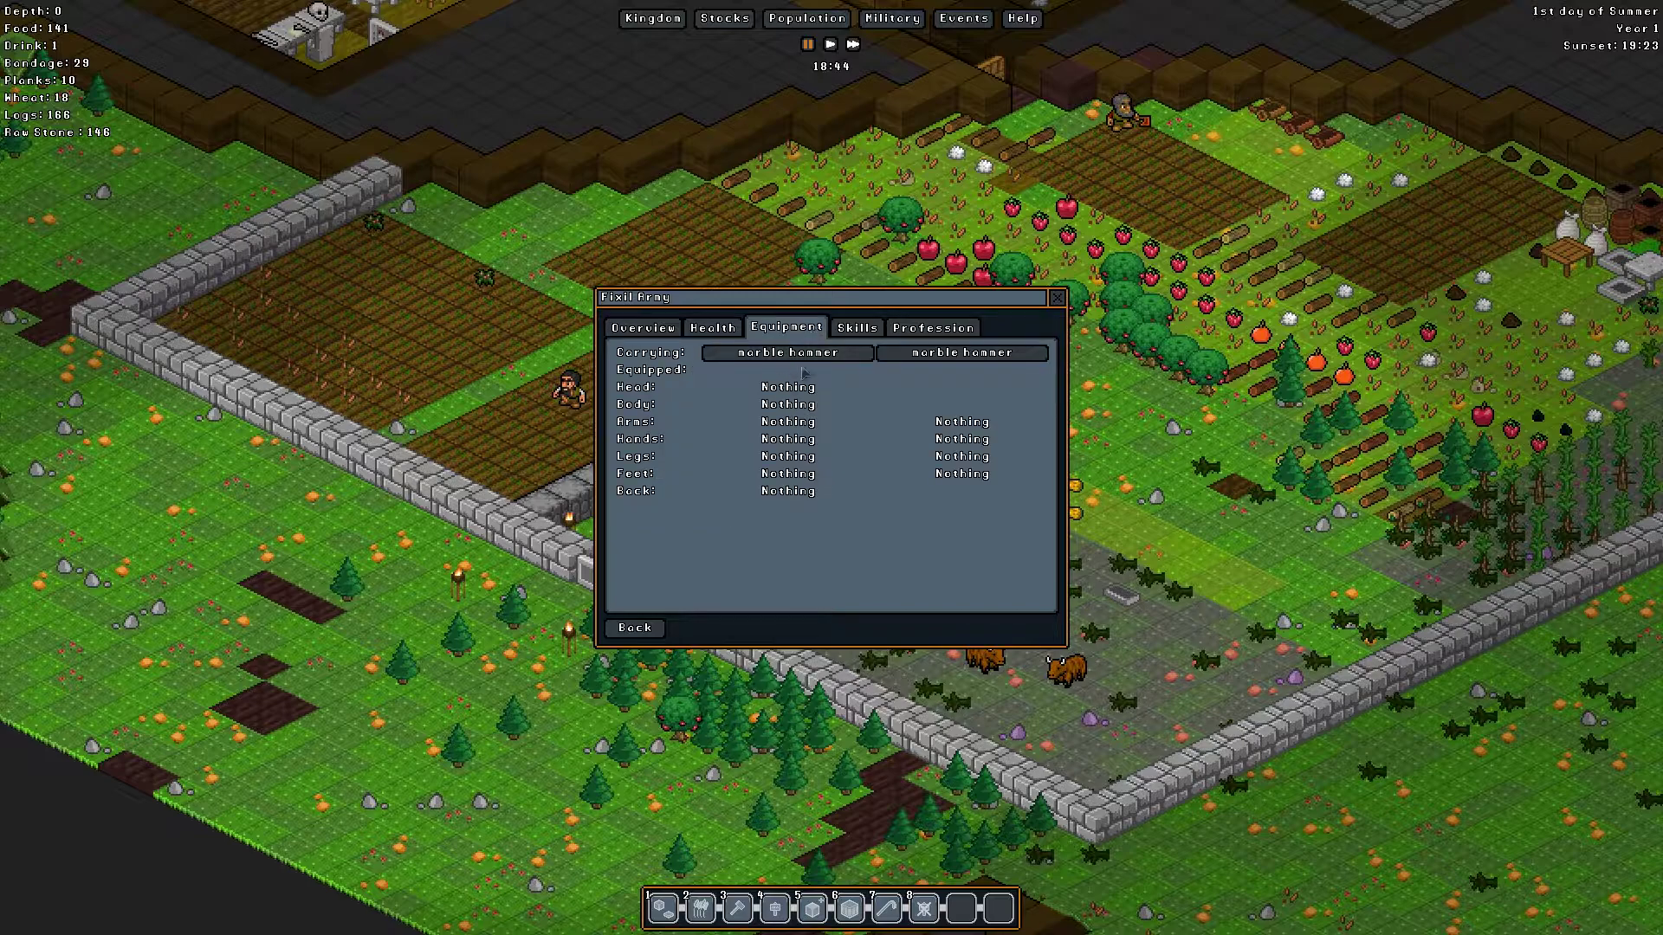
click(1060, 298)
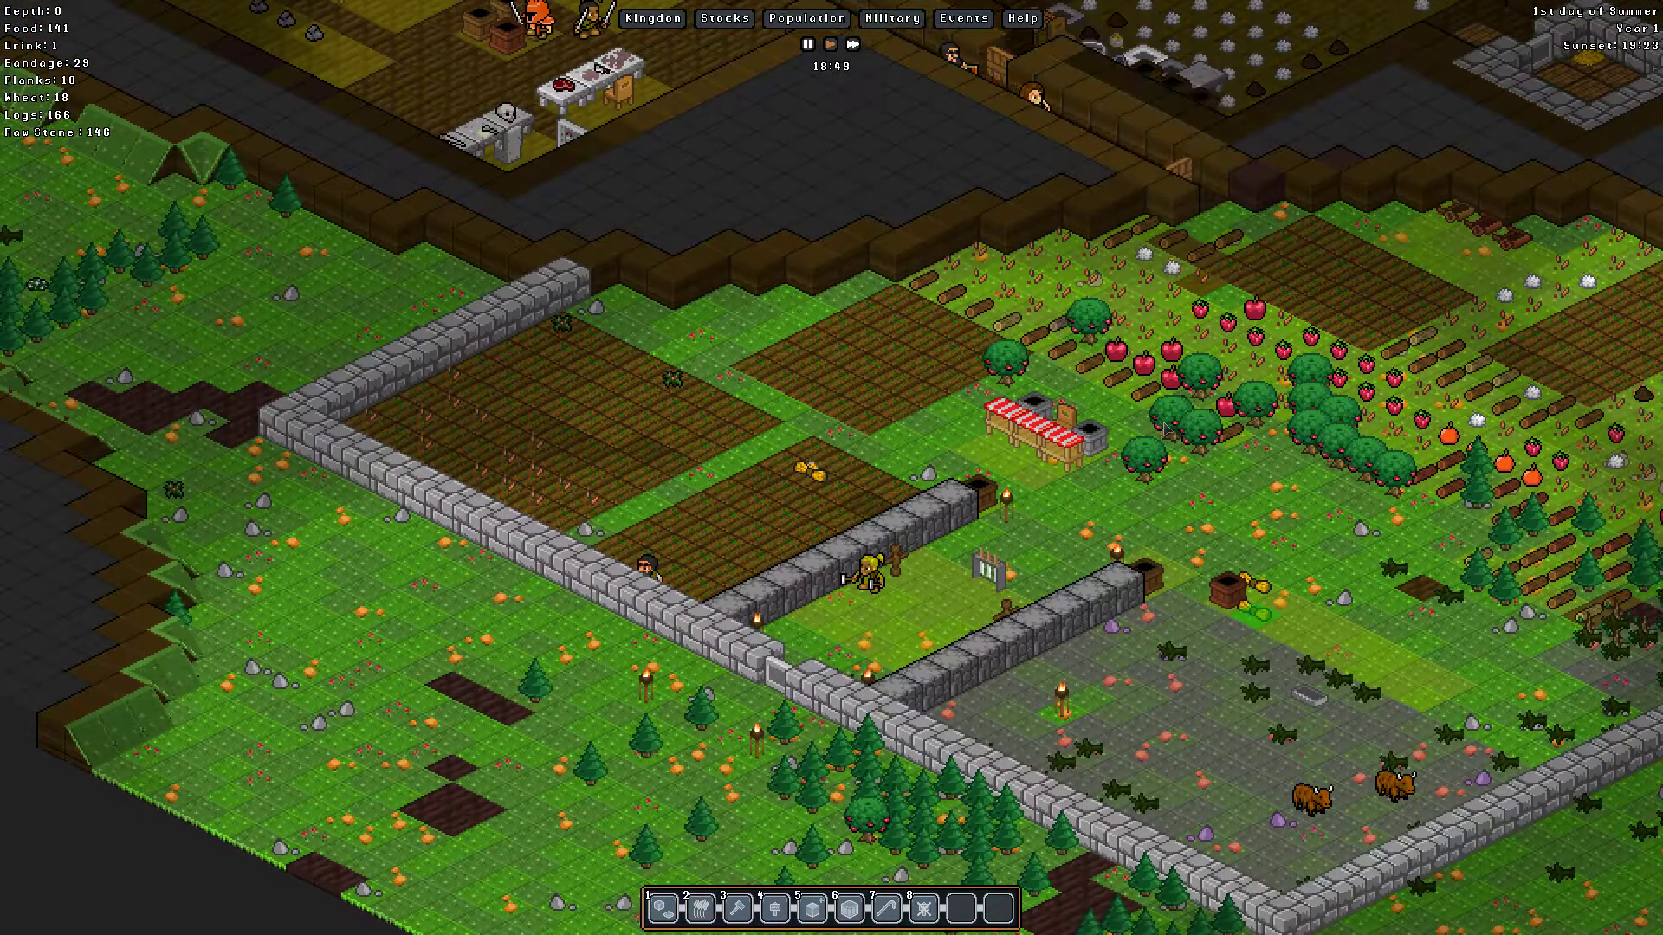
key(w)
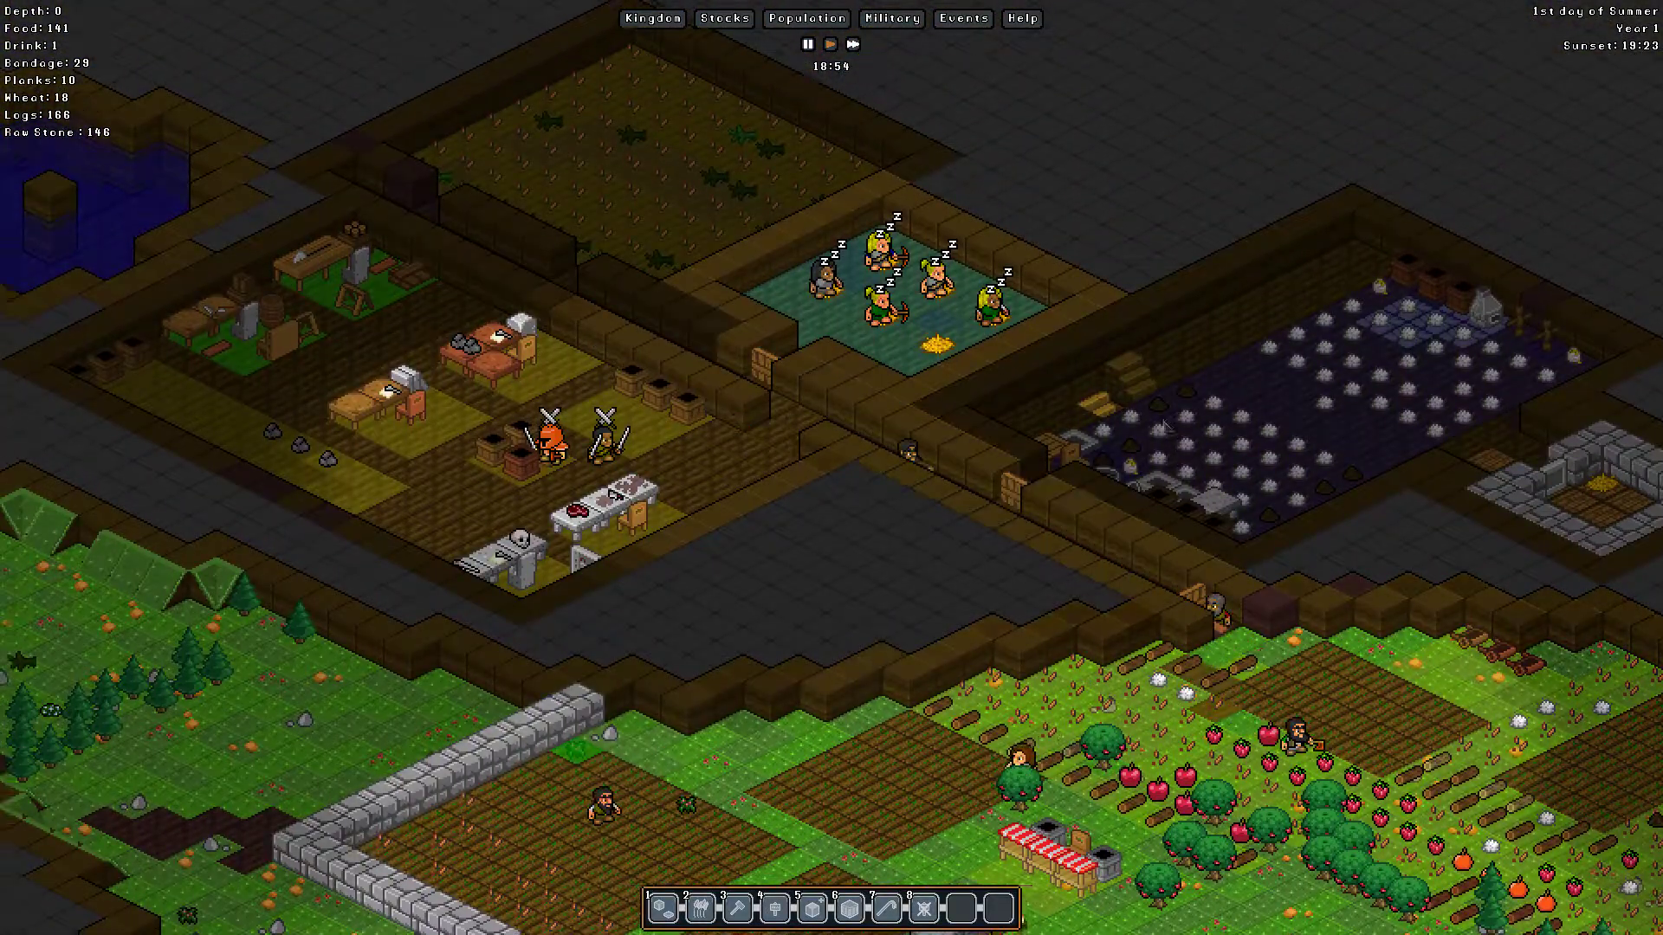
key(s)
key(s)
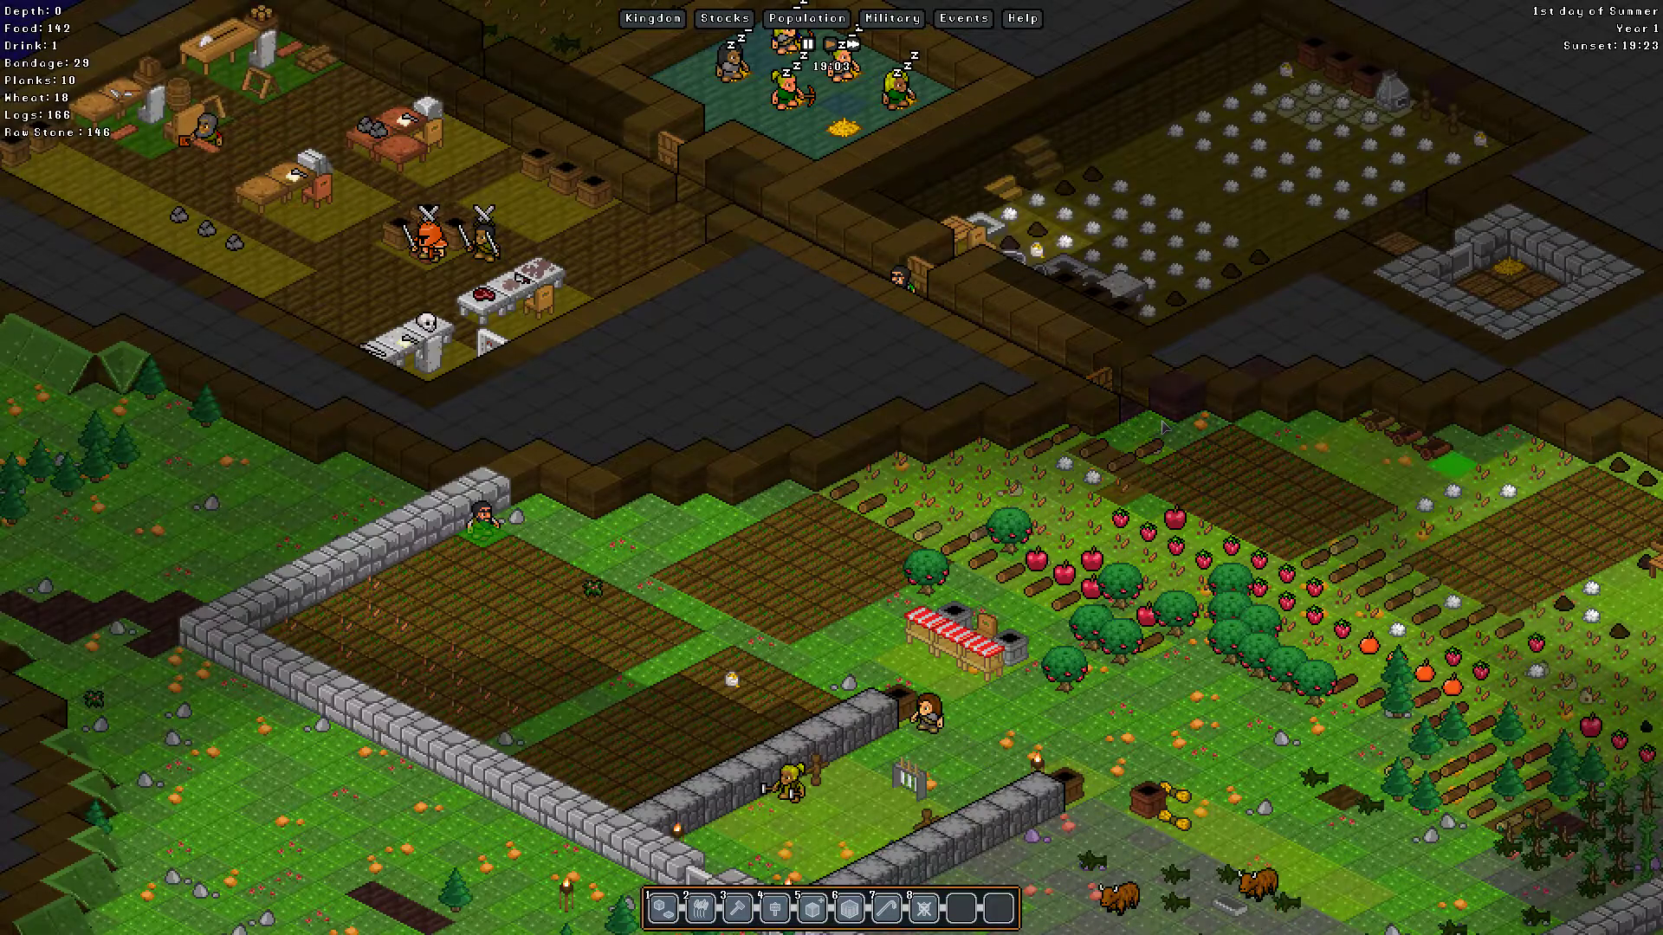
key(d)
key(d)
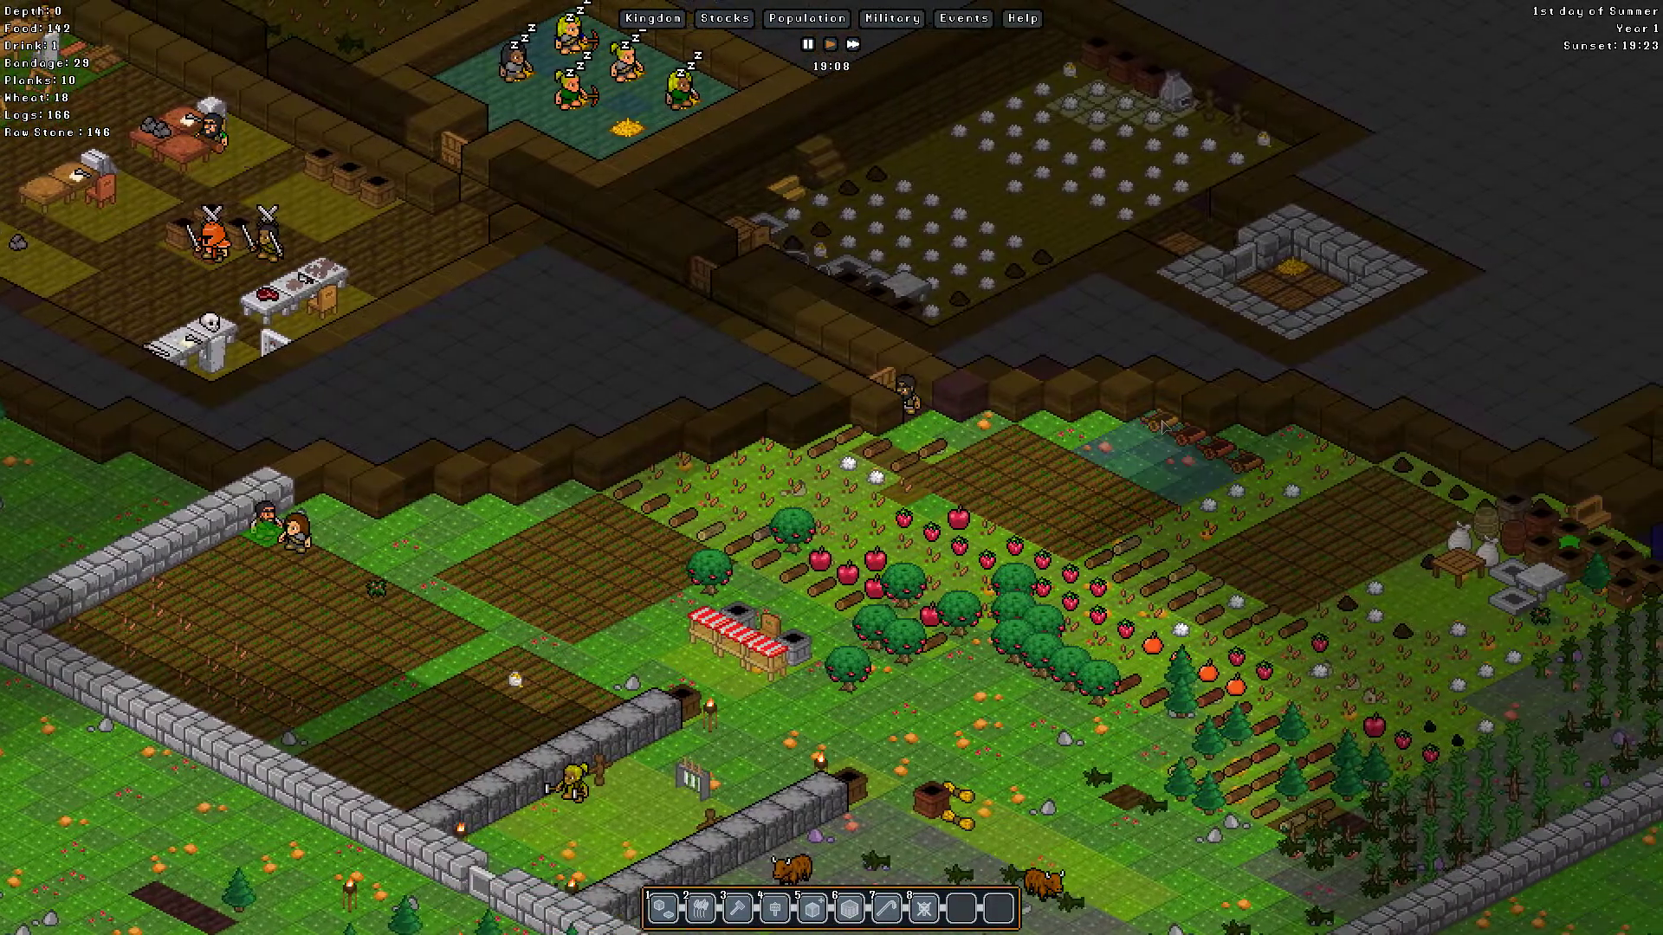
key(s)
key(s)
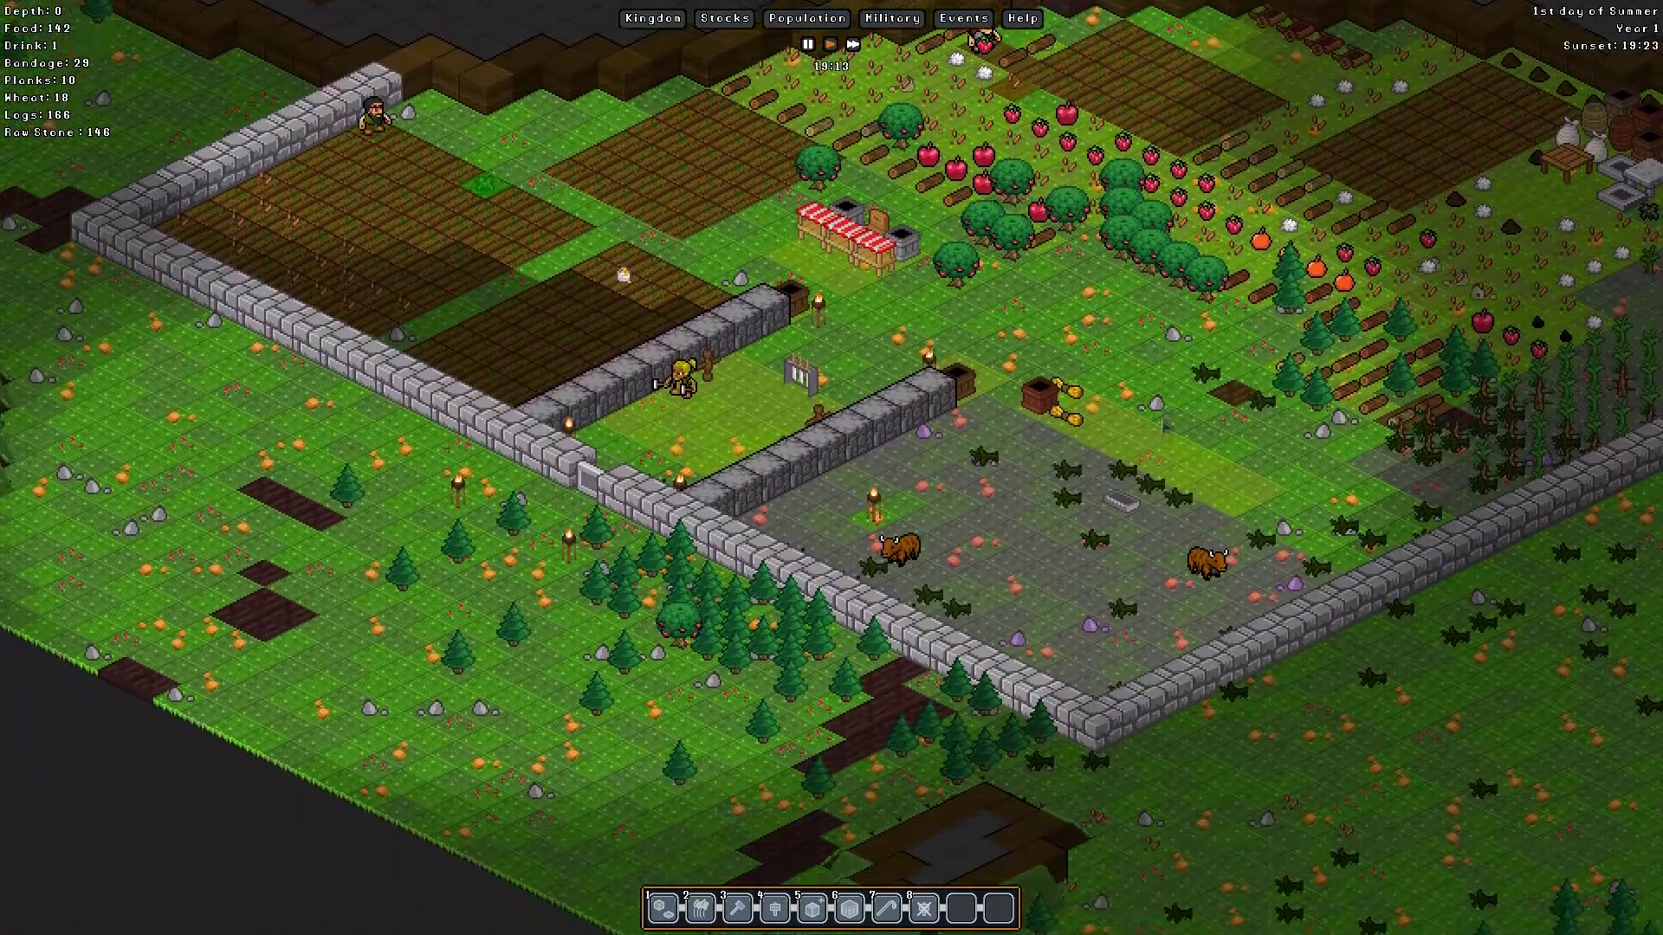
key(d)
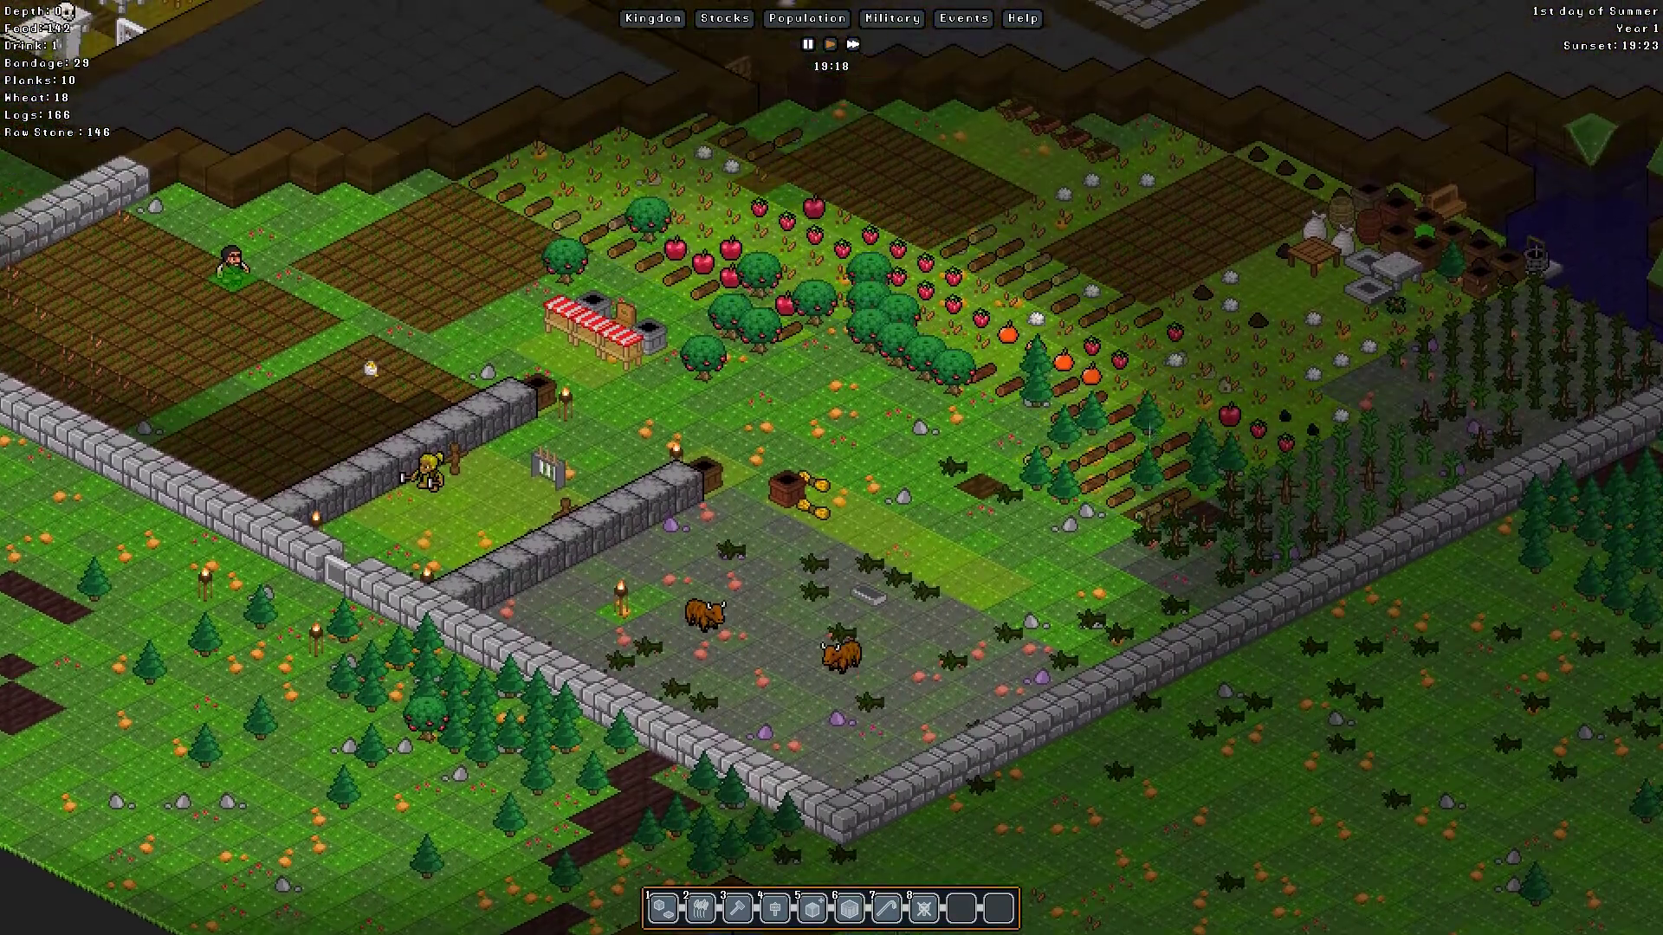
key(w)
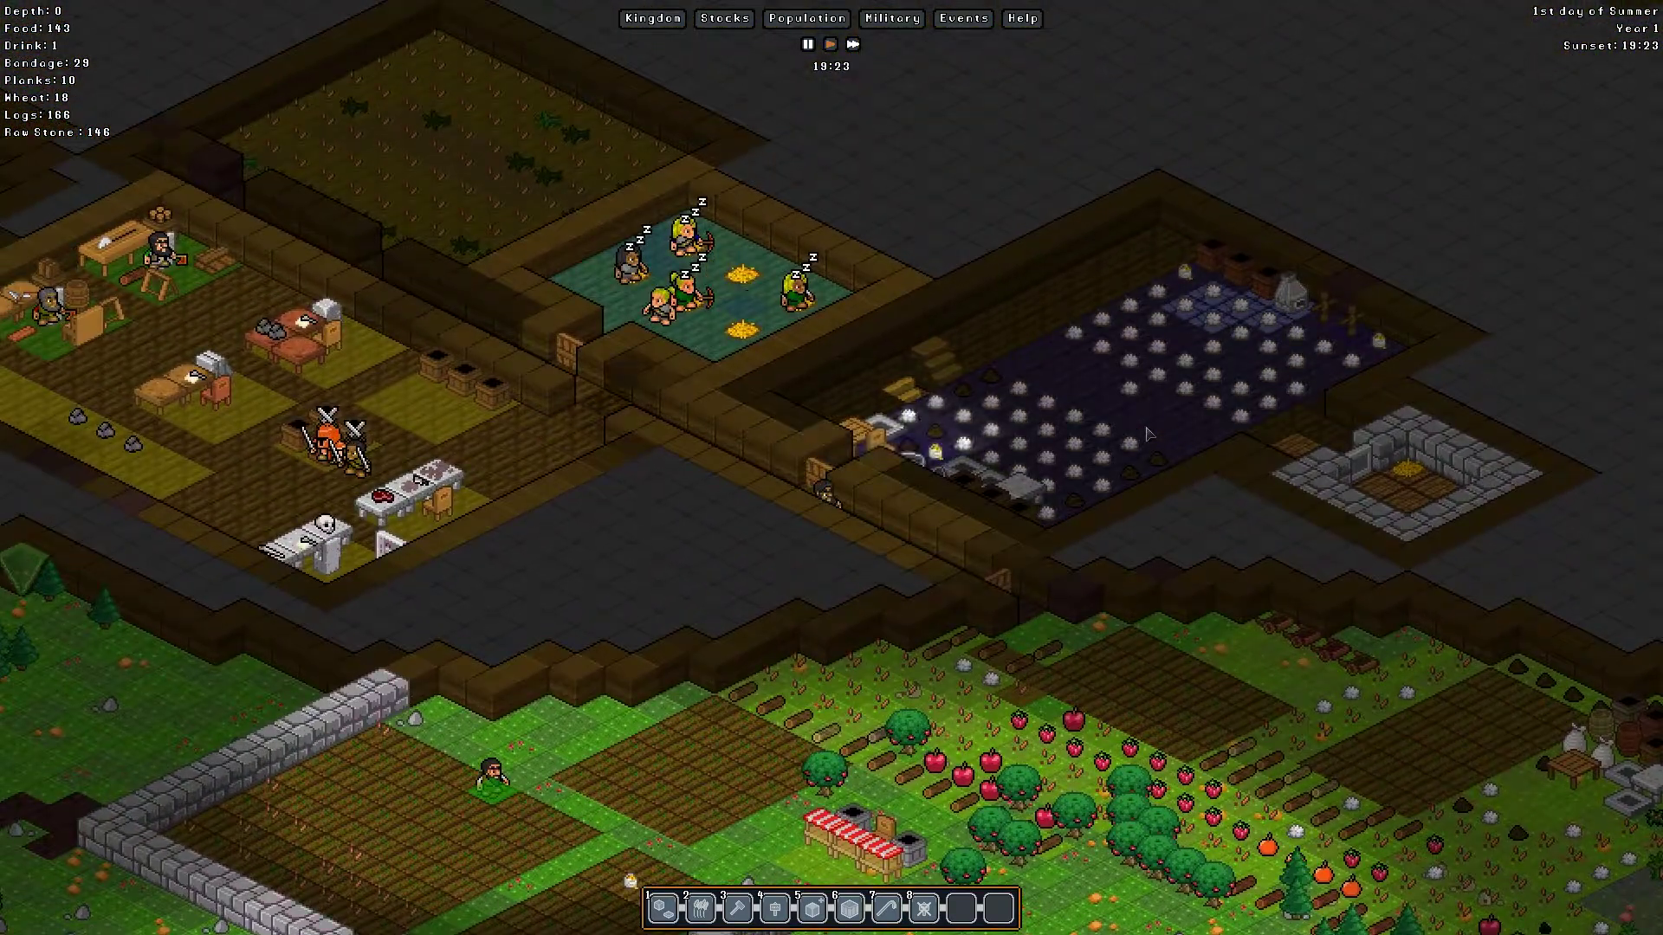
key(a)
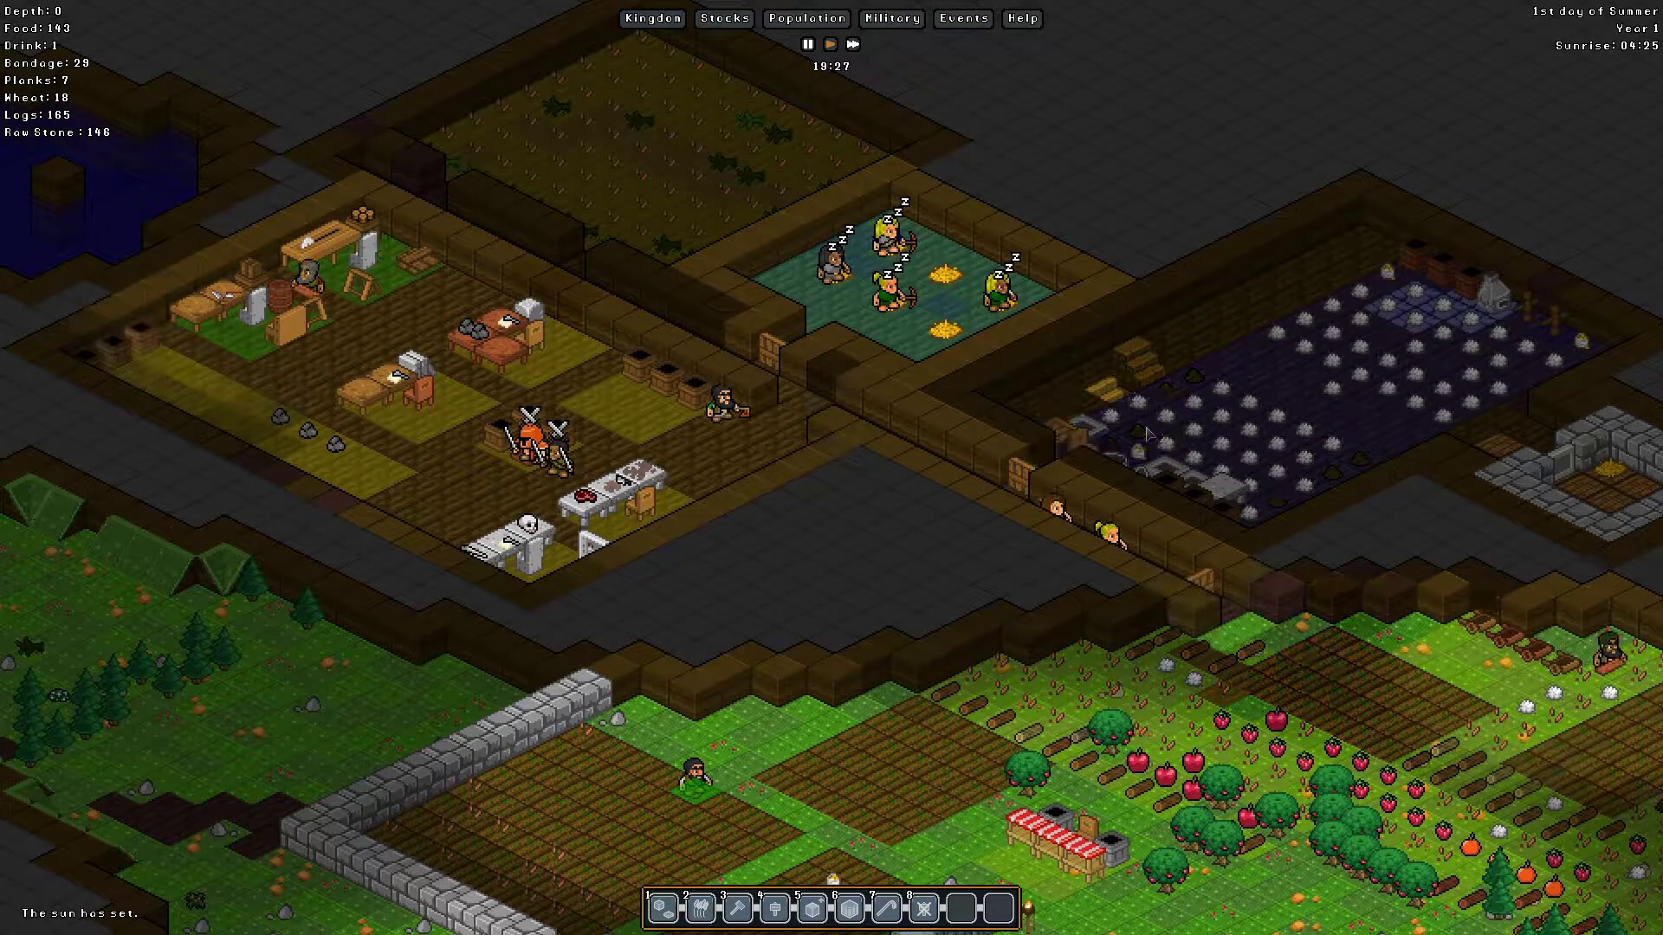
key(s)
key(a)
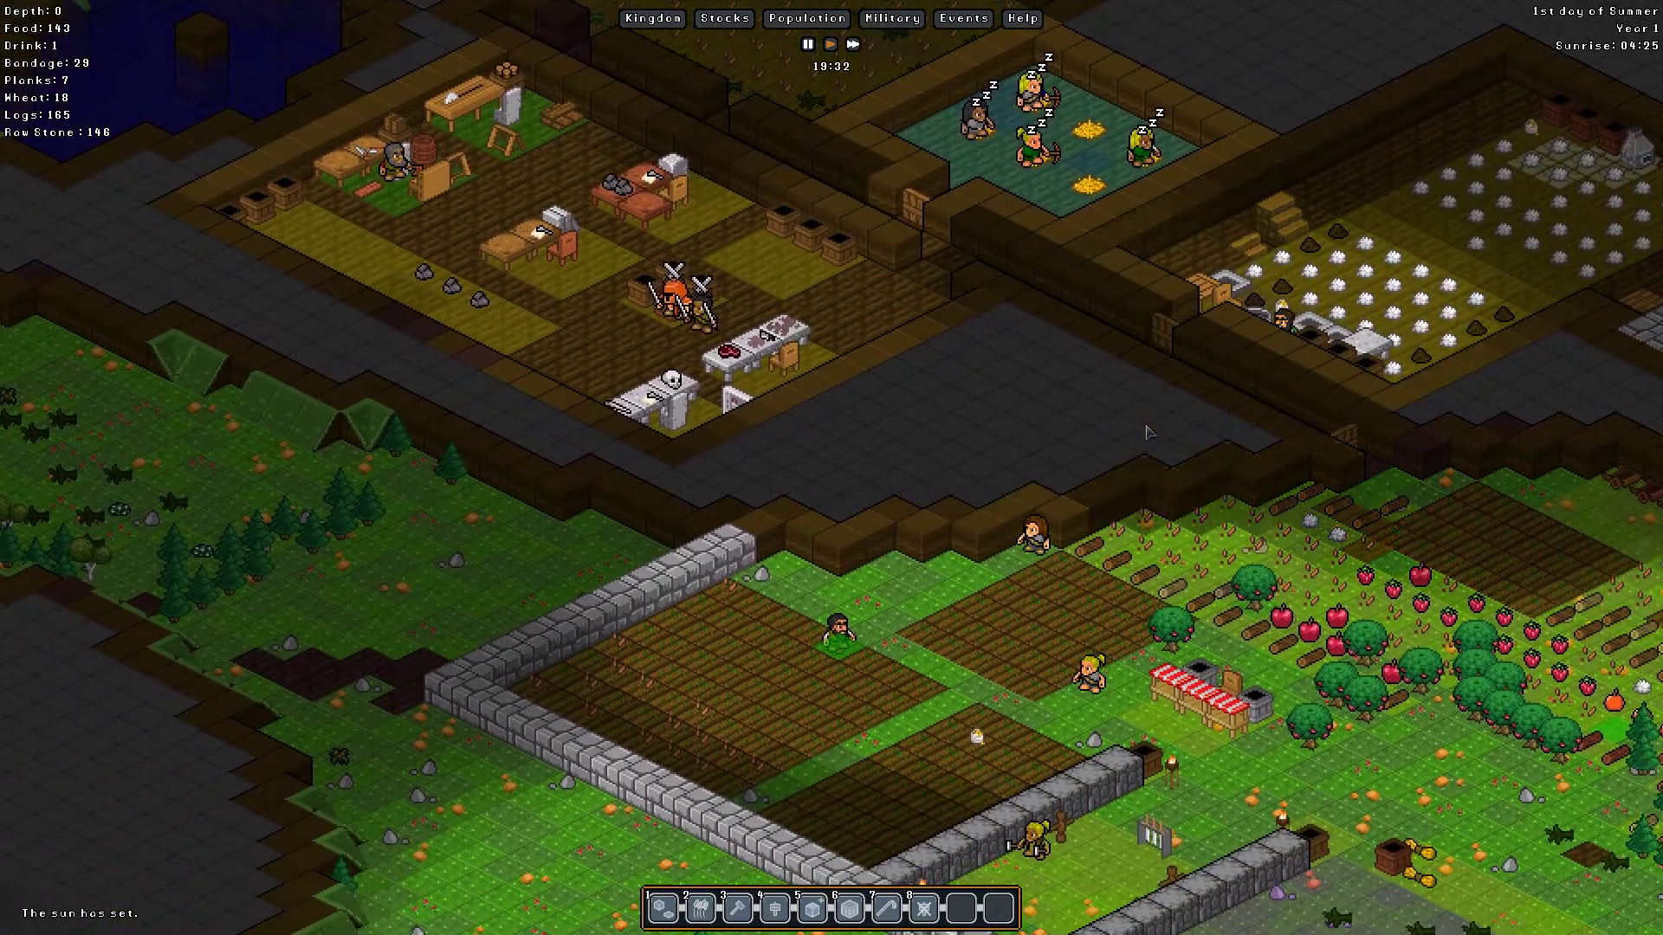
key(s)
key(d)
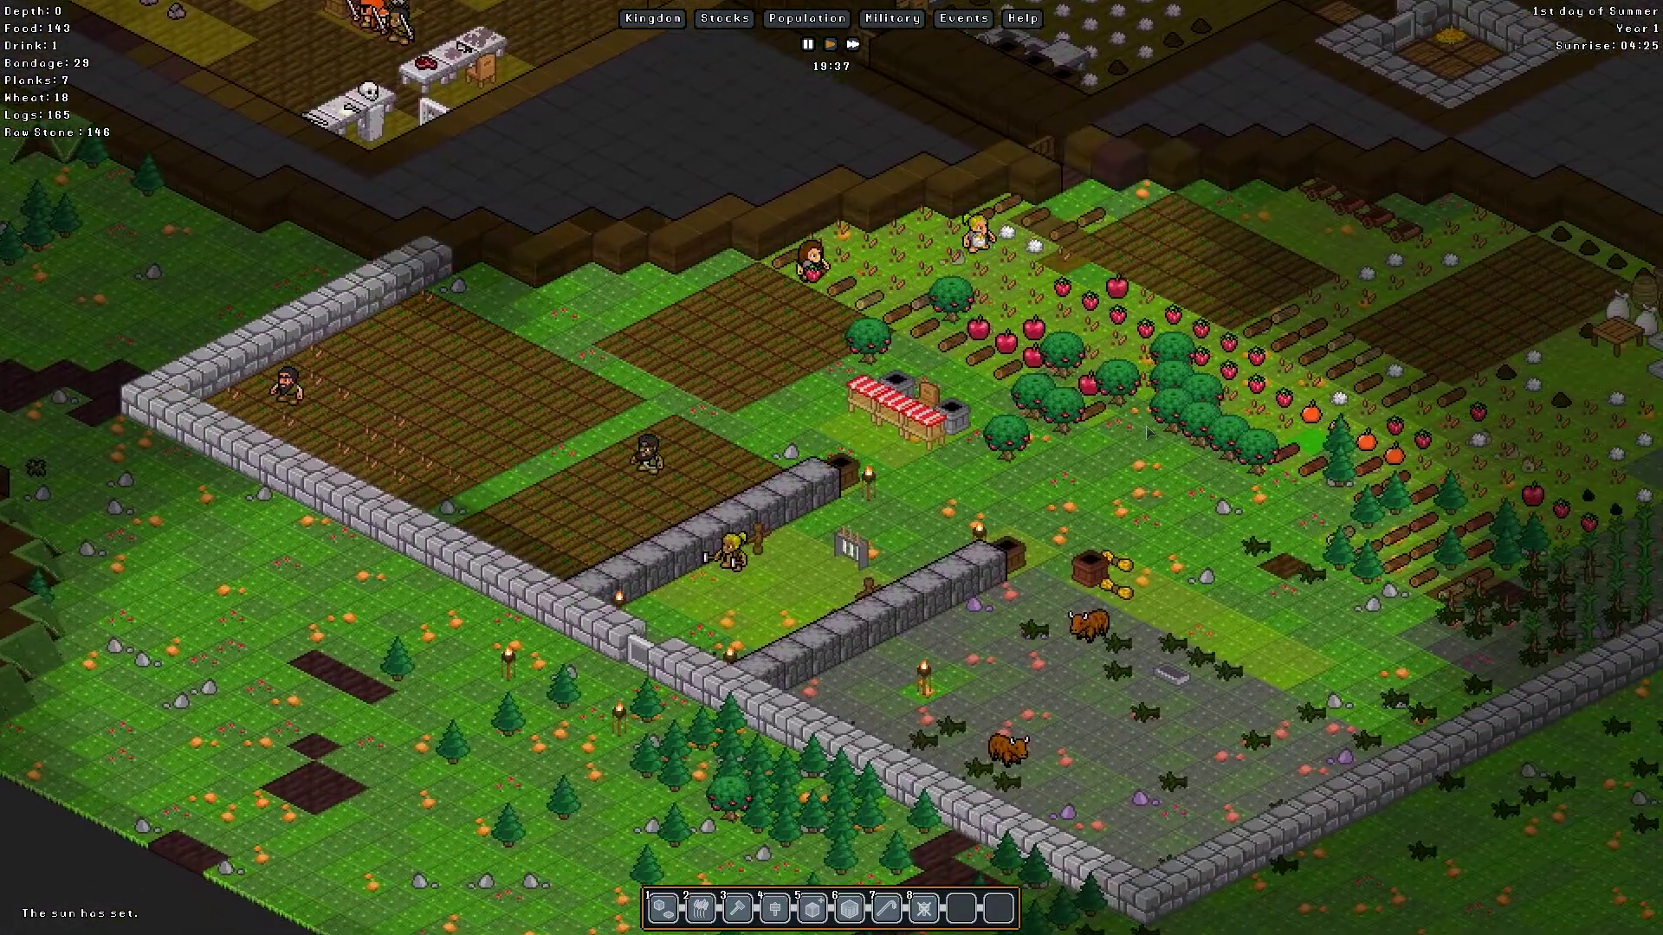
key(d)
key(s)
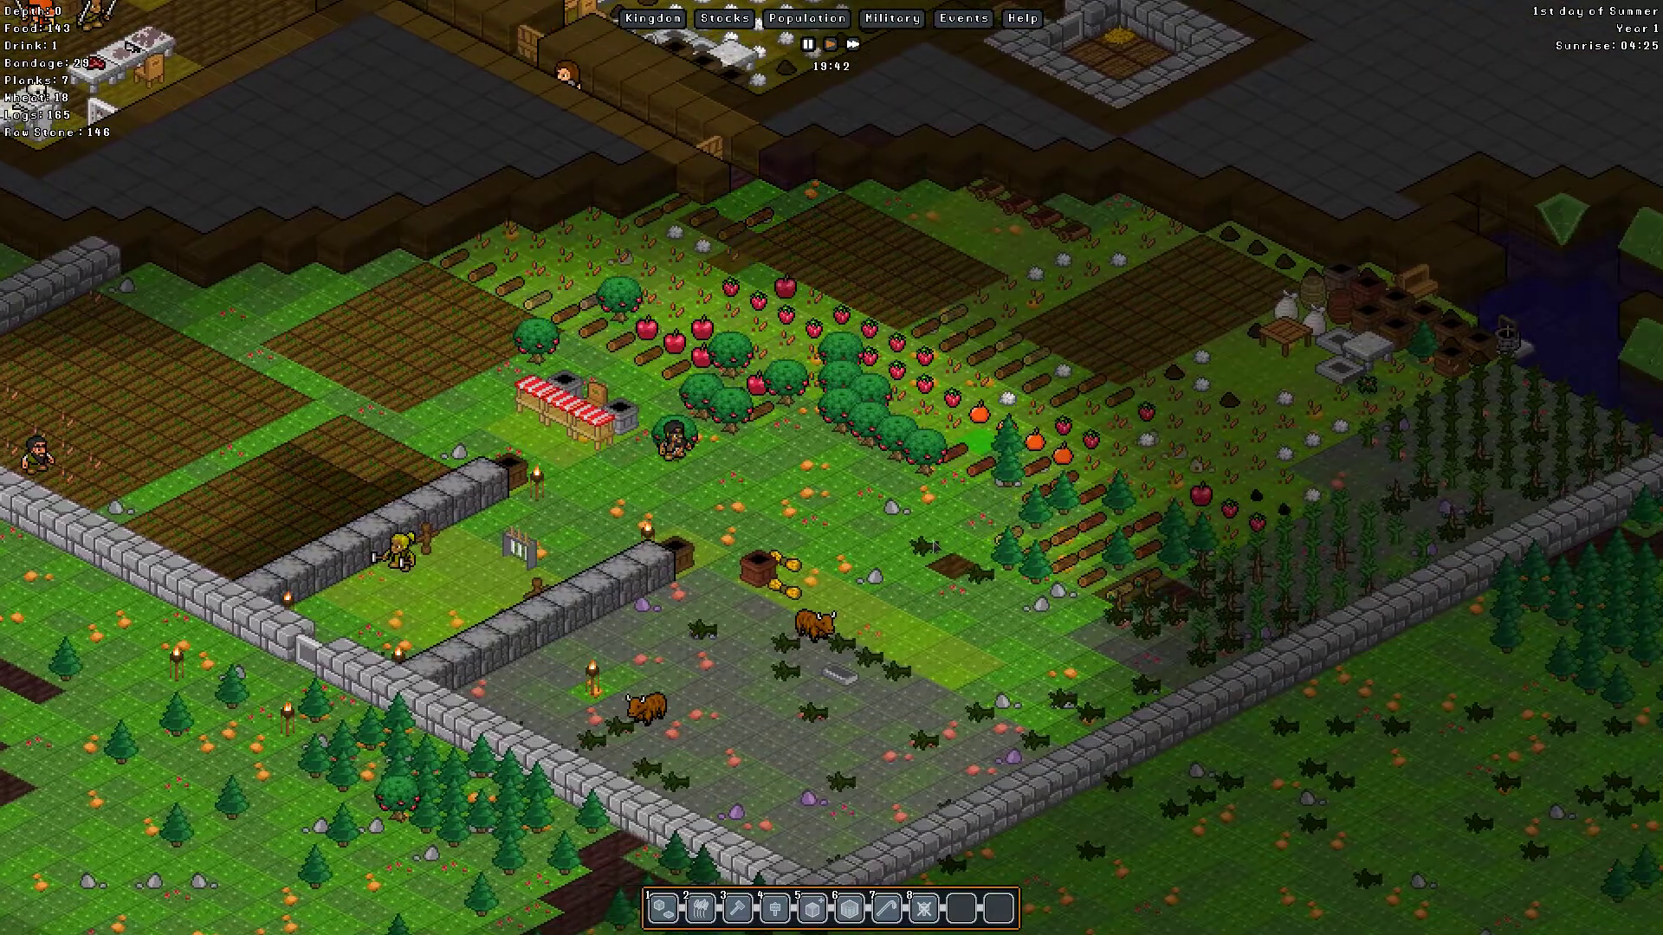
key(a)
key(w)
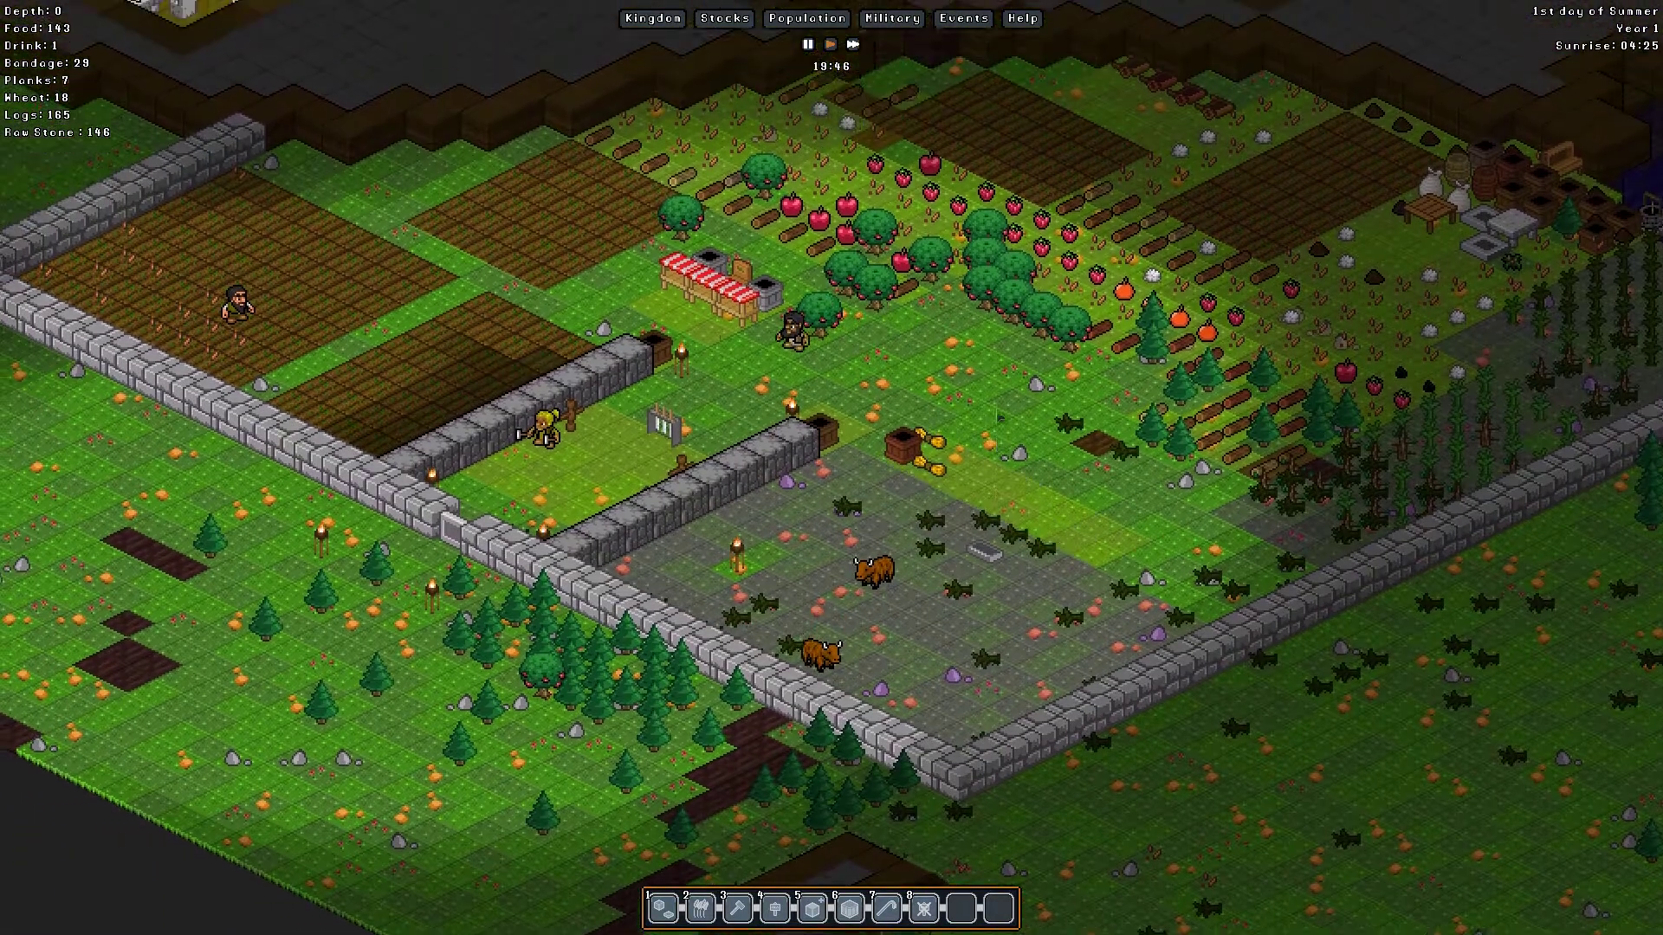